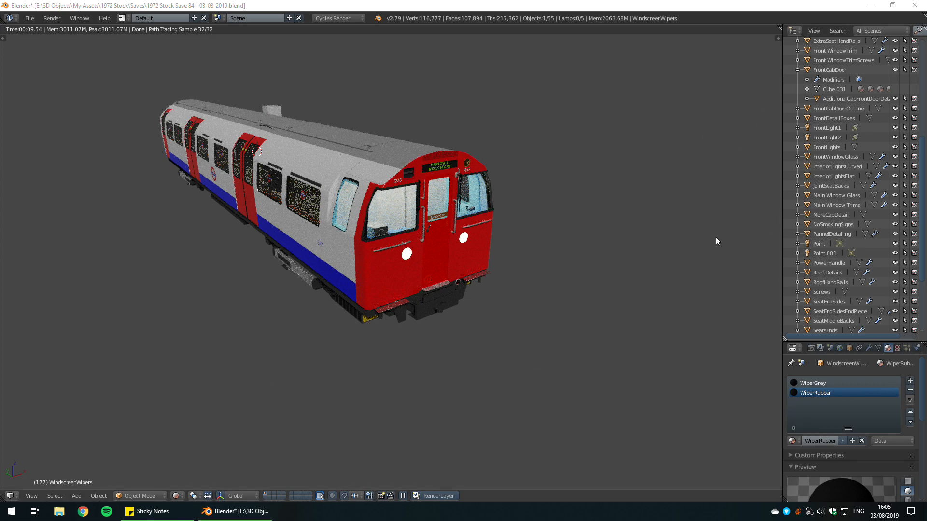
Step: Examine the train's exterior and cab front from several angles in the rendered preview, pausing and resuming the render
{"action": "middle_click_drag", "start_coordinate": [497, 284], "coordinate": [471, 449]}
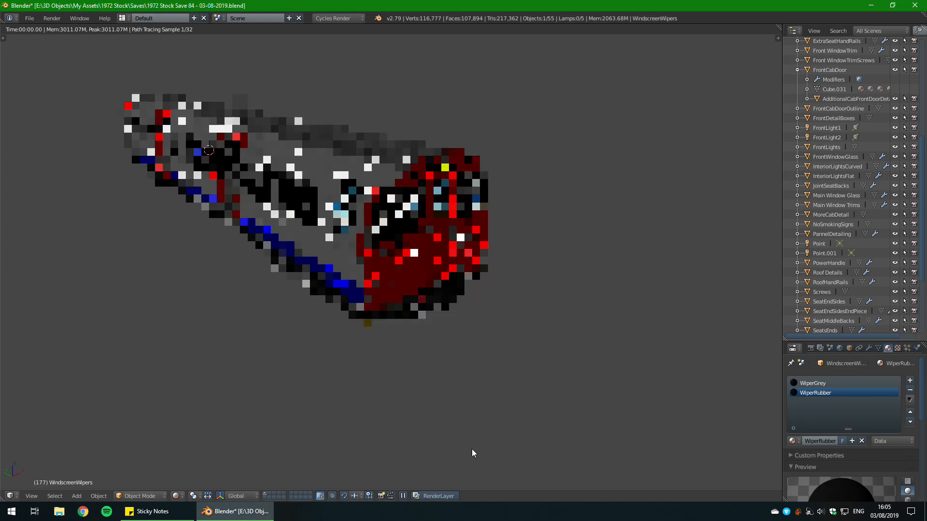
{"action": "left_click", "coordinate": [403, 497]}
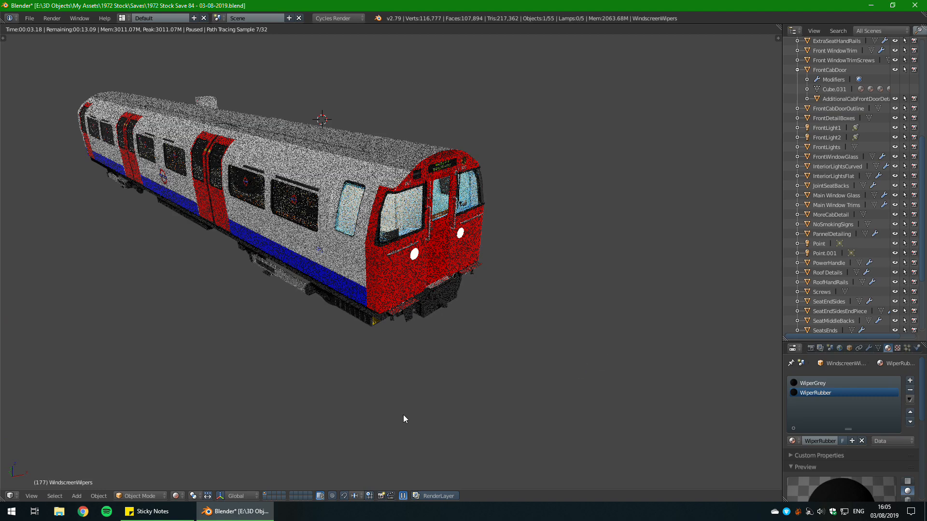
{"action": "left_click", "coordinate": [403, 497]}
{"action": "middle_click_drag", "start_coordinate": [403, 497], "coordinate": [539, 335]}
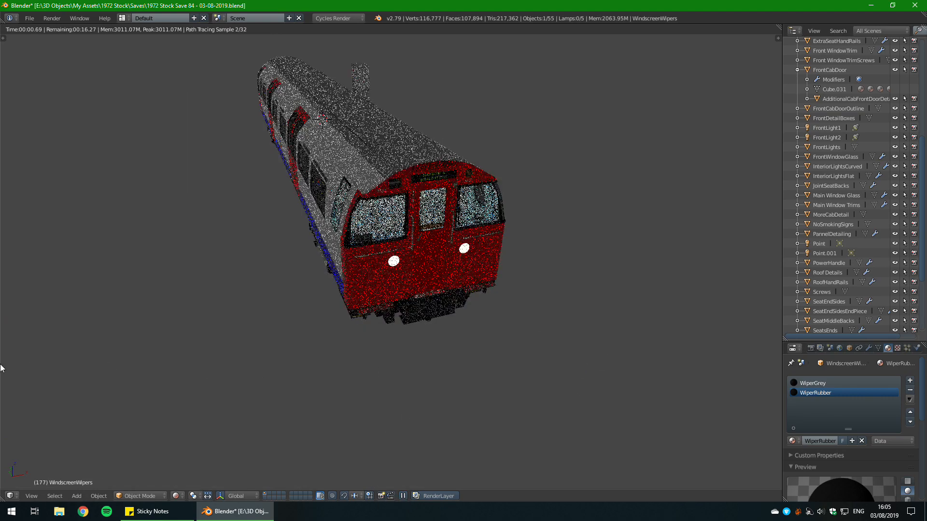
{"action": "middle_click_drag", "start_coordinate": [514, 275], "coordinate": [415, 367]}
{"action": "left_click", "coordinate": [404, 495]}
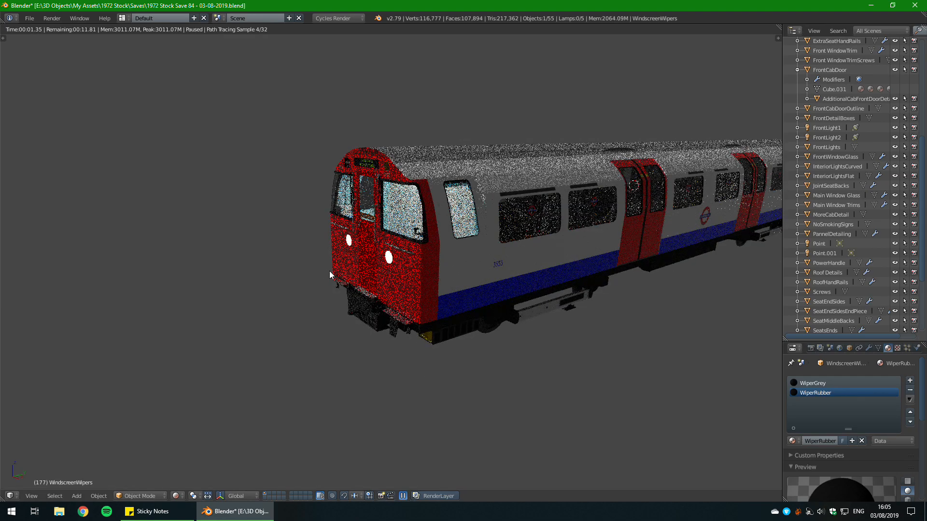
{"action": "left_click", "coordinate": [403, 497]}
{"action": "middle_click_drag", "start_coordinate": [404, 483], "coordinate": [398, 321]}
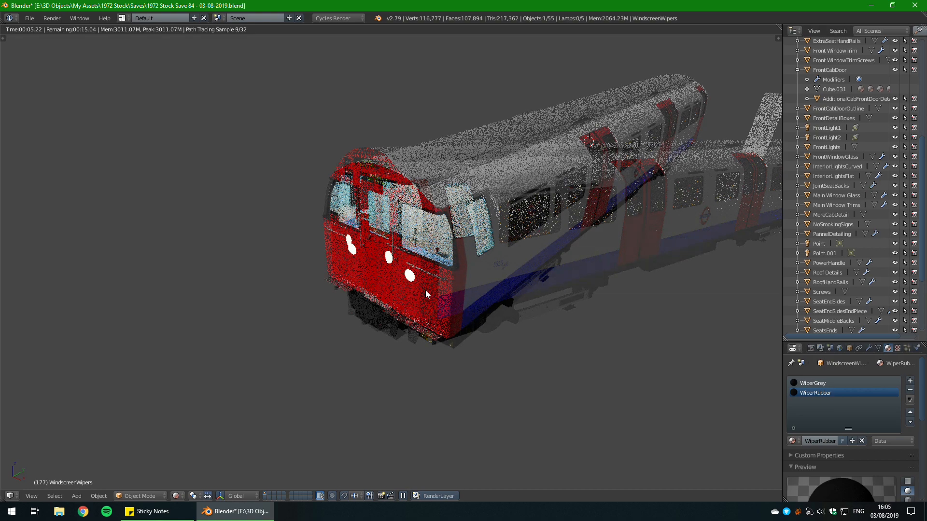
{"action": "middle_click_drag", "start_coordinate": [425, 290], "coordinate": [522, 282]}
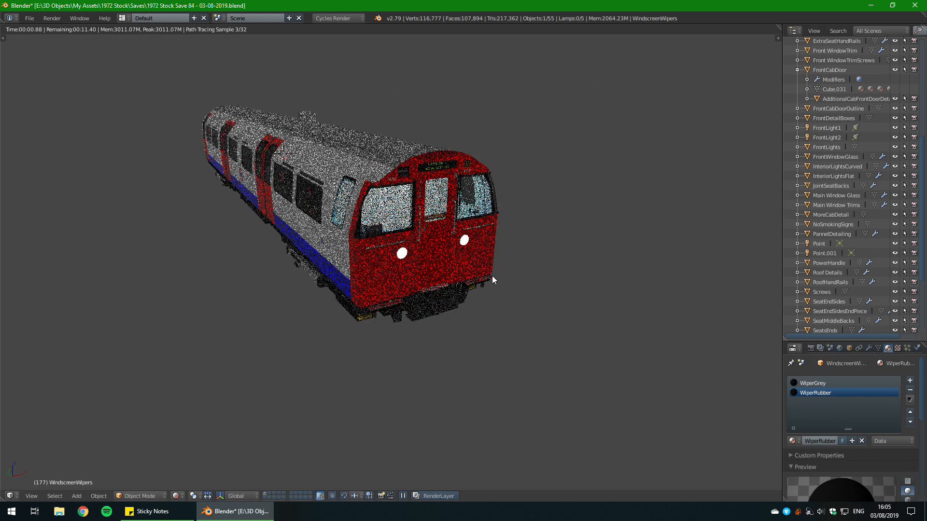
{"action": "middle_click_drag", "start_coordinate": [323, 161], "coordinate": [461, 195]}
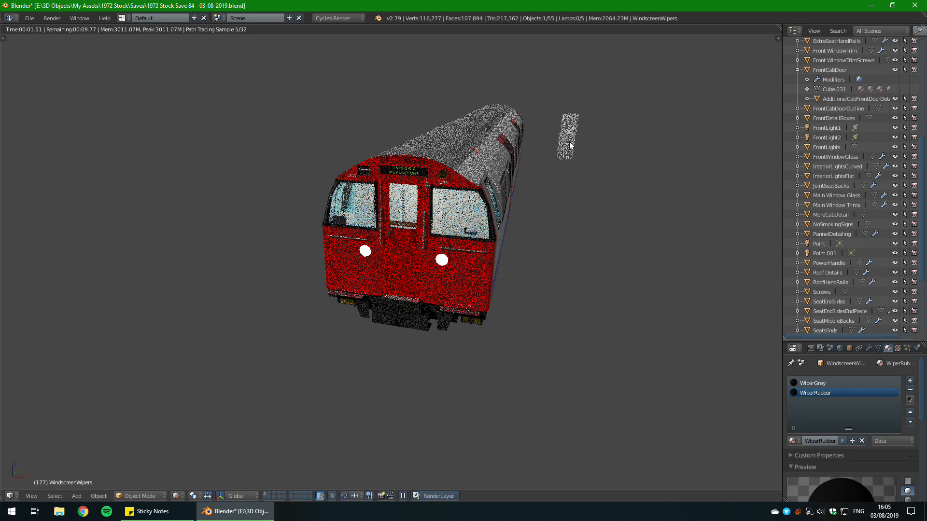
Step: Select the character-size reference box beside the train and switch the viewport from rendered to solid shading
{"action": "right_click", "coordinate": [568, 160]}
{"action": "key", "text": "shift+z"}
{"action": "mouse_move", "coordinate": [569, 161]}
{"action": "middle_mouse_down"}
{"action": "mouse_move", "coordinate": [519, 185]}
{"action": "mouse_move", "coordinate": [156, 191]}
{"action": "mouse_move", "coordinate": [337, 195]}
{"action": "mouse_move", "coordinate": [359, 241]}
{"action": "middle_mouse_up"}
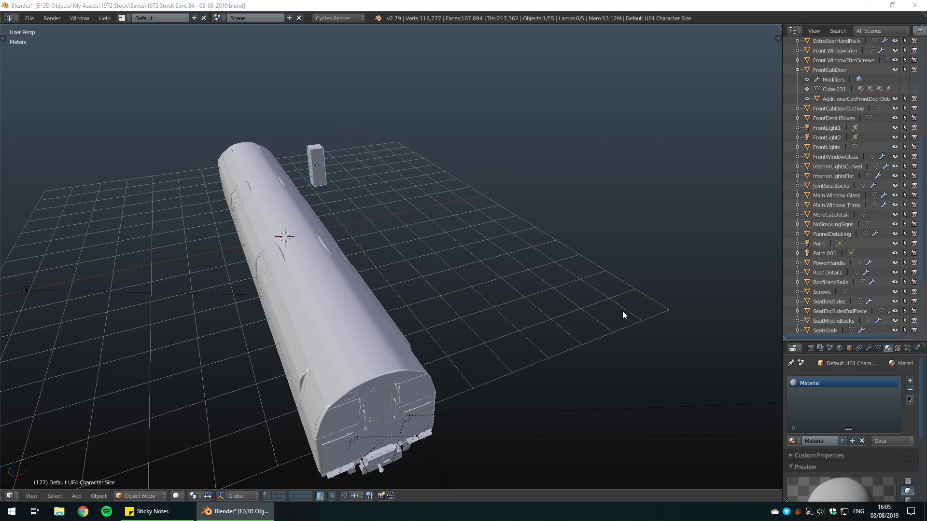
{"action": "middle_click_drag", "start_coordinate": [621, 311], "coordinate": [499, 155]}
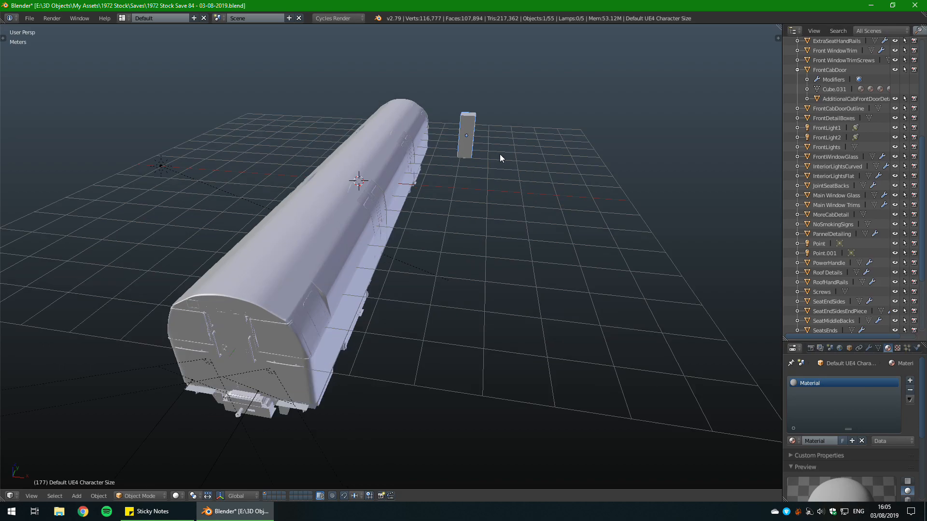
Step: Examine the train's body side, wheels and underframe details in the solid view
{"action": "key", "text": "KP_Decimal"}
{"action": "scroll", "coordinate": [433, 213], "scroll_direction": "down", "scroll_amount": 5}
{"action": "middle_click_drag", "start_coordinate": [432, 213], "coordinate": [671, 215]}
{"action": "scroll", "coordinate": [381, 250], "scroll_direction": "down", "scroll_amount": 2}
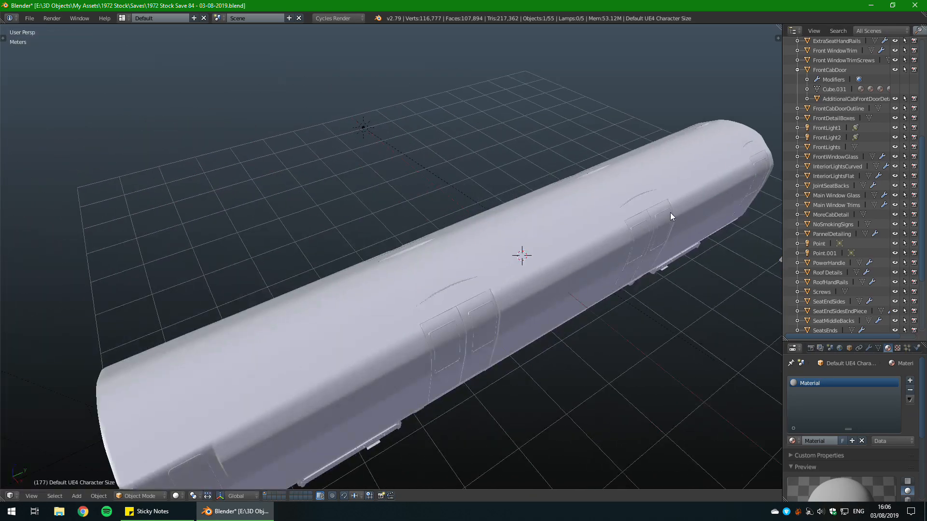
{"action": "middle_click_drag", "start_coordinate": [369, 345], "coordinate": [381, 211], "text": "shift"}
{"action": "scroll", "coordinate": [558, 242], "scroll_direction": "up", "scroll_amount": 4}
{"action": "scroll", "coordinate": [389, 216], "scroll_direction": "up", "scroll_amount": 5}
{"action": "scroll", "coordinate": [380, 211], "scroll_direction": "down", "scroll_amount": 5}
{"action": "middle_click_drag", "start_coordinate": [529, 176], "coordinate": [439, 184]}
{"action": "middle_click_drag", "start_coordinate": [355, 186], "coordinate": [448, 305], "text": "shift"}
{"action": "scroll", "coordinate": [457, 228], "scroll_direction": "up", "scroll_amount": 2}
{"action": "scroll", "coordinate": [488, 212], "scroll_direction": "down", "scroll_amount": 3}
{"action": "scroll", "coordinate": [351, 209], "scroll_direction": "up", "scroll_amount": 3}
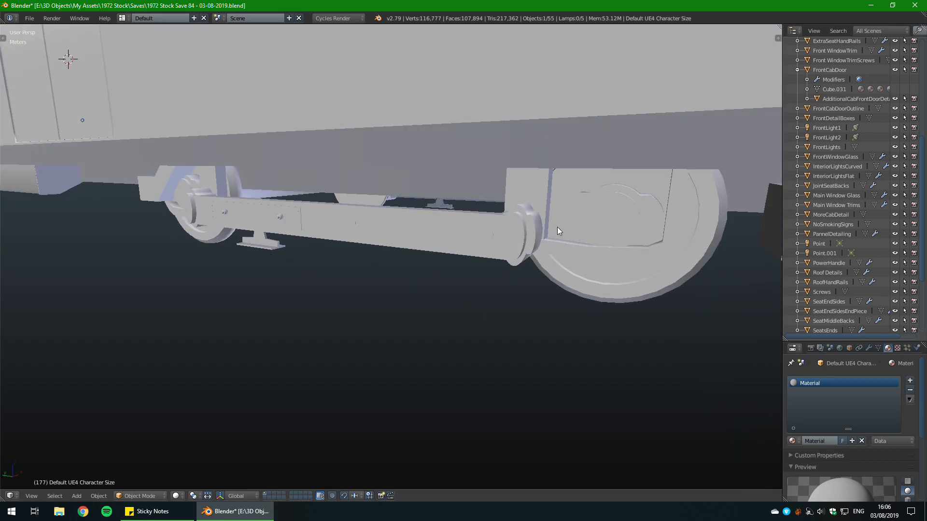
{"action": "middle_click_drag", "start_coordinate": [580, 221], "coordinate": [312, 208]}
{"action": "scroll", "coordinate": [311, 204], "scroll_direction": "down", "scroll_amount": 5}
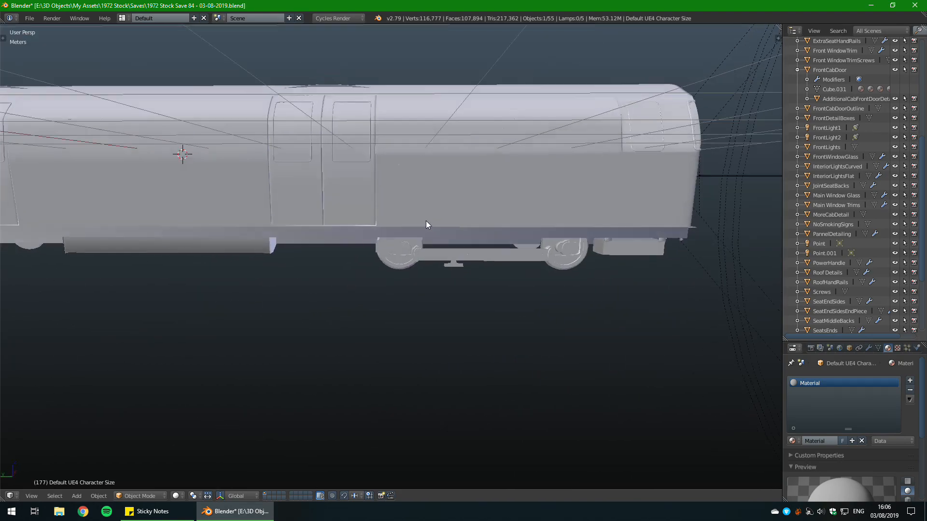
{"action": "middle_click_drag", "start_coordinate": [426, 221], "coordinate": [404, 231]}
Step: Save the project over the existing file 1972 Stock Save 84 - 03-08-2019.blend
{"action": "key", "text": "ctrl+s"}
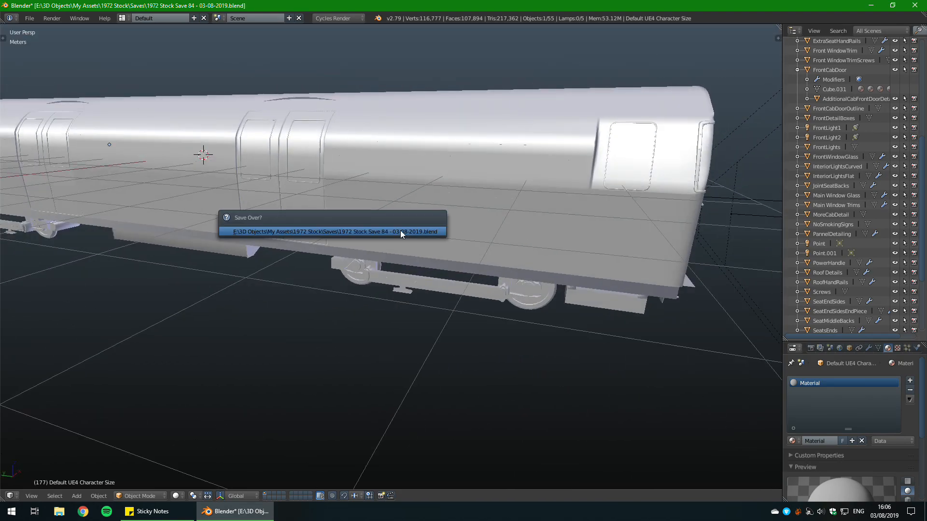
{"action": "left_click", "coordinate": [401, 232]}
{"action": "middle_click_drag", "start_coordinate": [477, 247], "coordinate": [395, 269]}
{"action": "scroll", "coordinate": [541, 264], "scroll_direction": "down", "scroll_amount": 5}
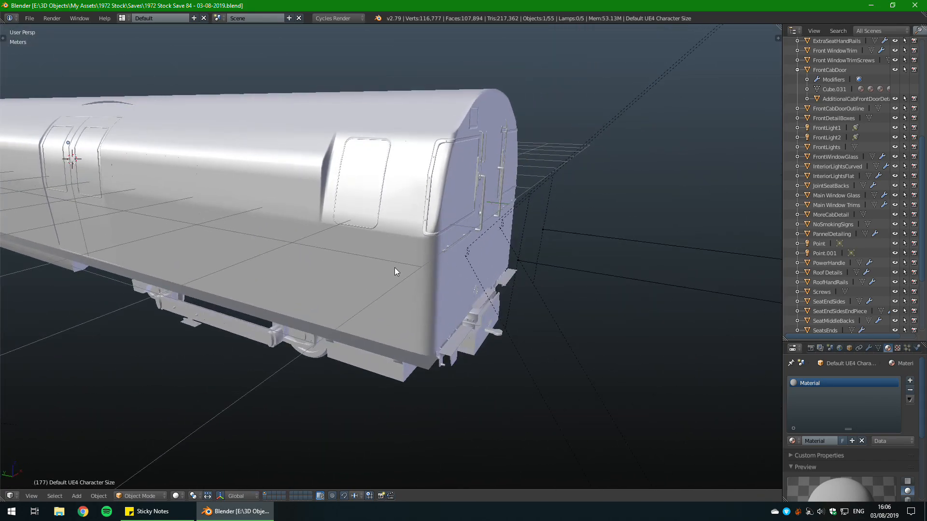
Step: Switch to File Explorer and open the 1972 Stock folder under Pictures, Blender Renders, Individual Renders on drive E
{"action": "left_click", "coordinate": [59, 512]}
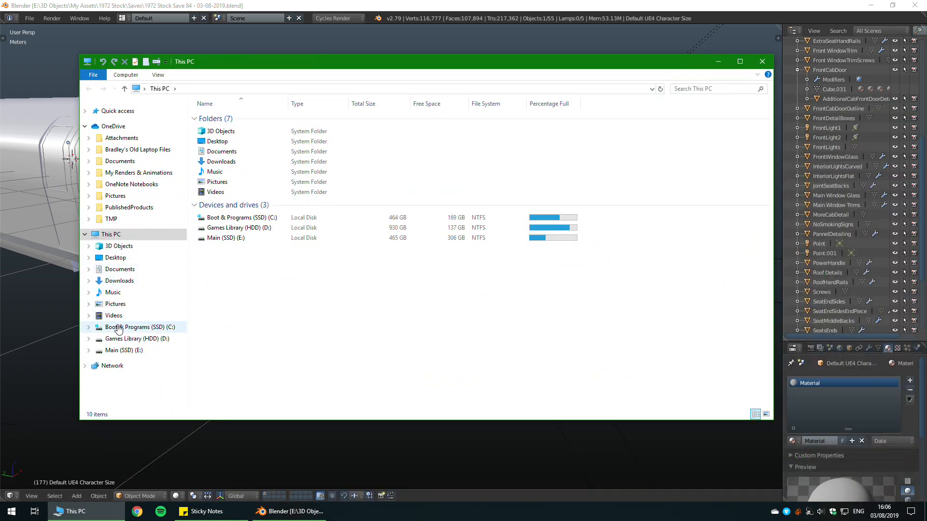
{"action": "left_click", "coordinate": [123, 351]}
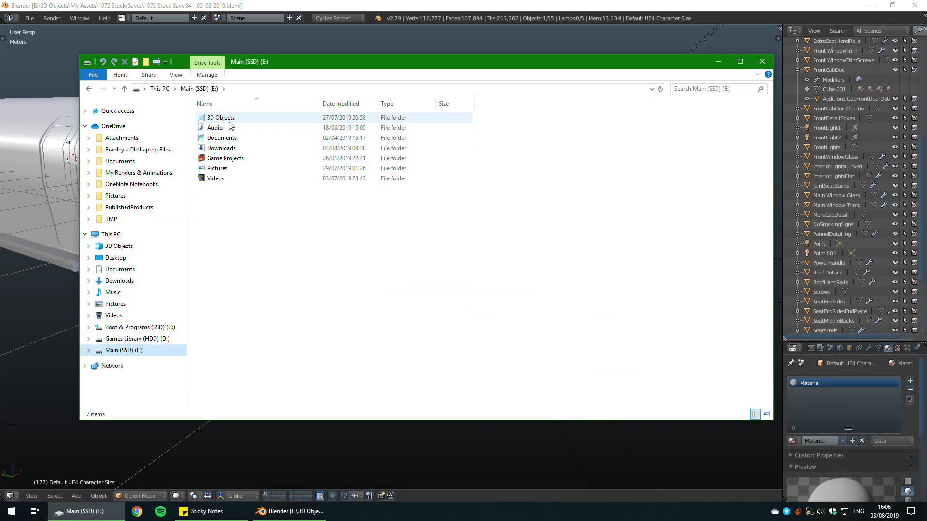
{"action": "double_click", "coordinate": [235, 168]}
{"action": "double_click", "coordinate": [219, 129]}
{"action": "double_click", "coordinate": [274, 132]}
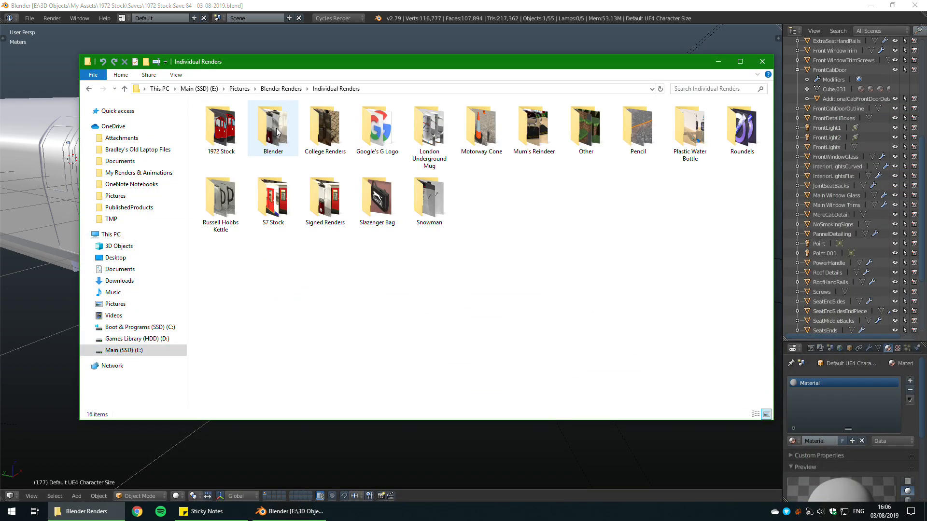
{"action": "double_click", "coordinate": [221, 126]}
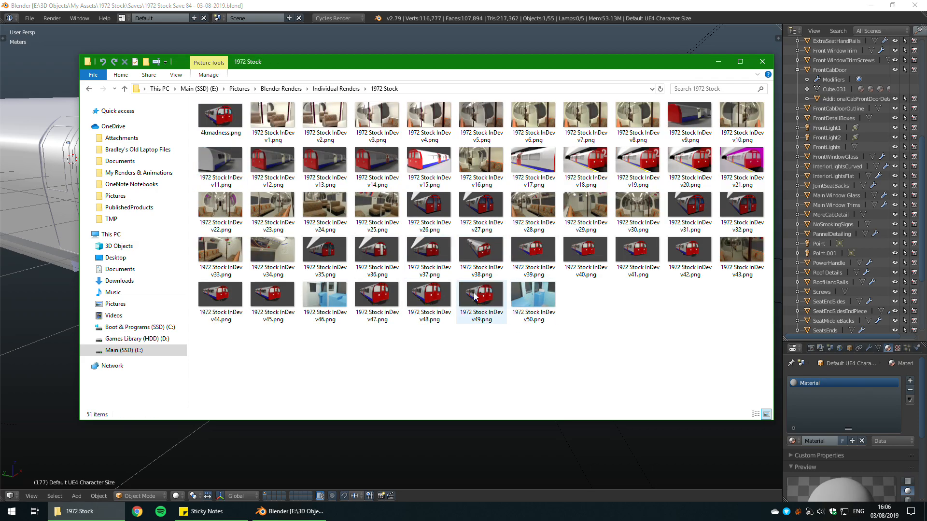
Step: Compare the renders 1972 Stock InDev v48.png and v49.png in full screen, closing the image viewer and folder when done
{"action": "double_click", "coordinate": [429, 296]}
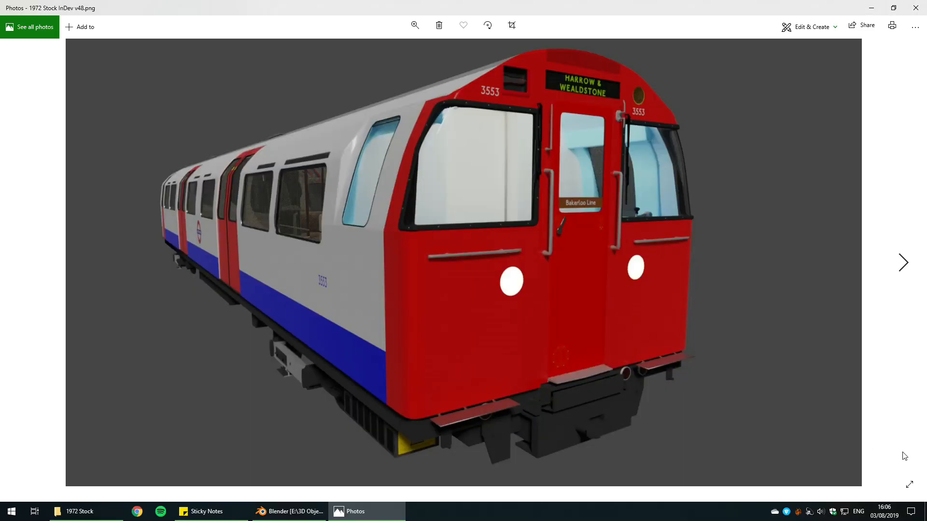
{"action": "left_click", "coordinate": [909, 485]}
{"action": "key", "text": "Right"}
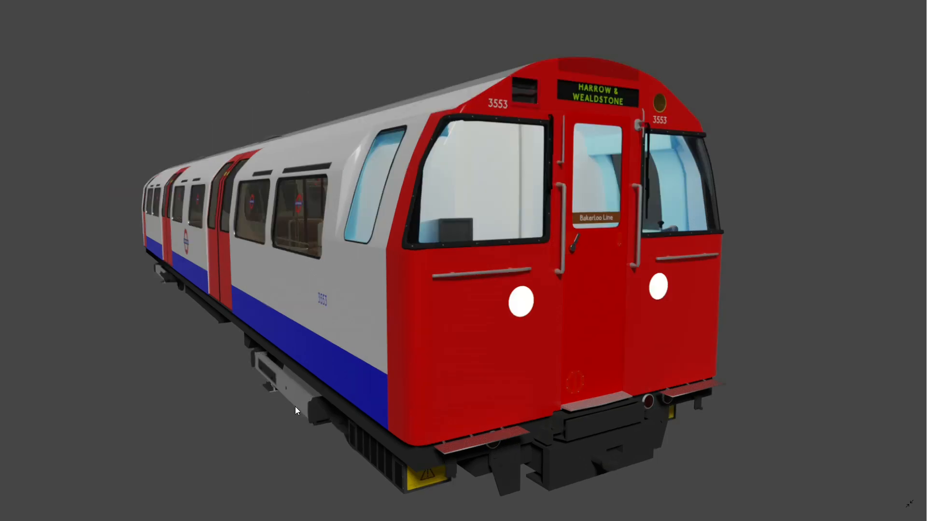
{"action": "key", "text": "Left"}
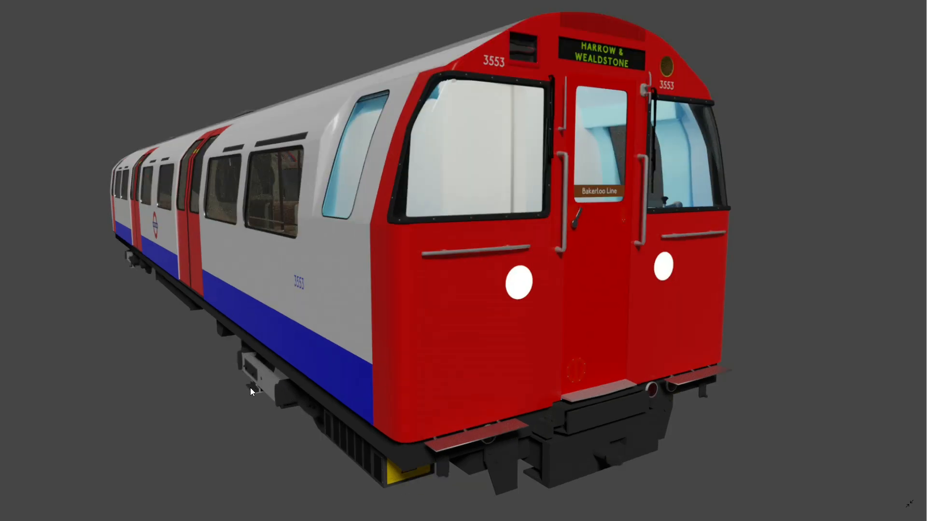
{"action": "left_click", "coordinate": [917, 5]}
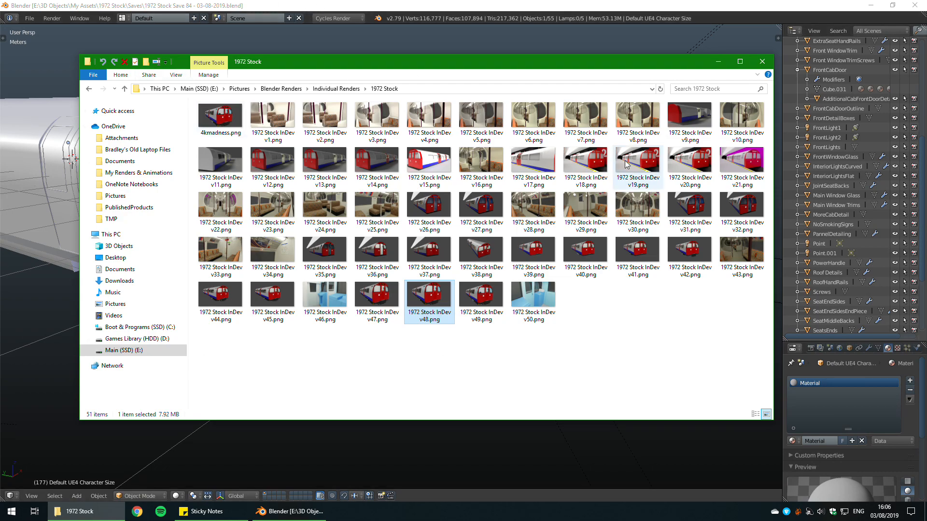
{"action": "left_click", "coordinate": [762, 62]}
Step: Inspect the driver's control desk inside the train's cab up close
{"action": "scroll", "coordinate": [308, 231], "scroll_direction": "up", "scroll_amount": 10}
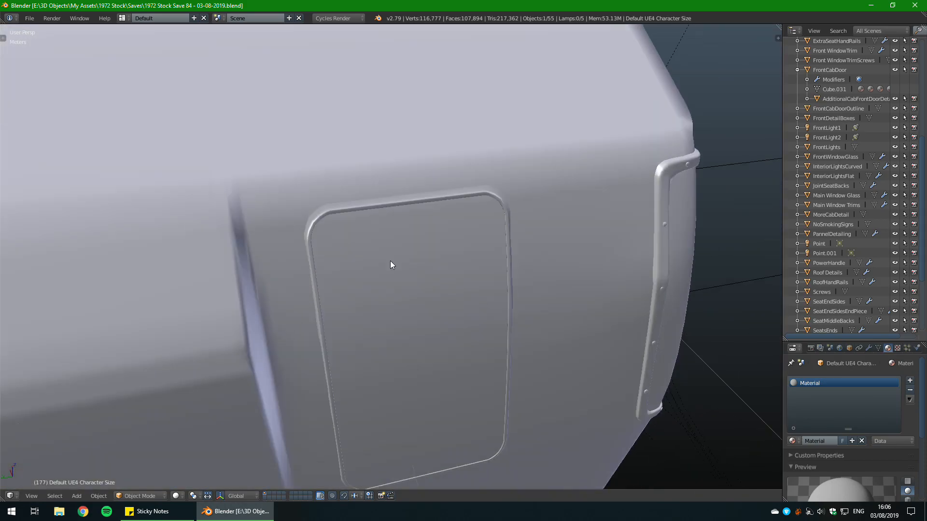
{"action": "middle_click_drag", "start_coordinate": [390, 264], "coordinate": [268, 268]}
{"action": "scroll", "coordinate": [458, 282], "scroll_direction": "up", "scroll_amount": 3}
{"action": "scroll", "coordinate": [267, 268], "scroll_direction": "up", "scroll_amount": 3}
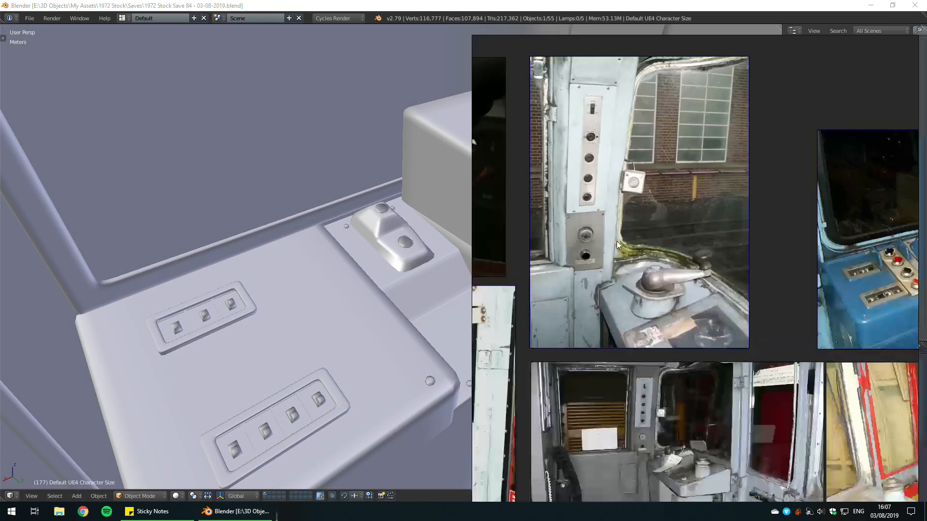
Step: Look through the cab, exterior and interior reference photos in PureRef, and close the board
{"action": "scroll", "coordinate": [537, 226], "scroll_direction": "down", "scroll_amount": 4}
{"action": "scroll", "coordinate": [552, 275], "scroll_direction": "down", "scroll_amount": 5}
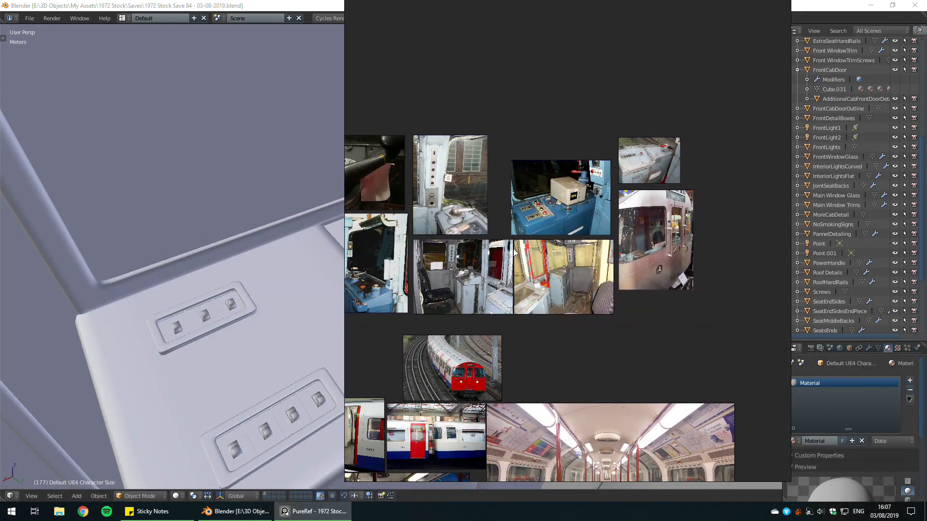
{"action": "scroll", "coordinate": [569, 282], "scroll_direction": "up", "scroll_amount": 5}
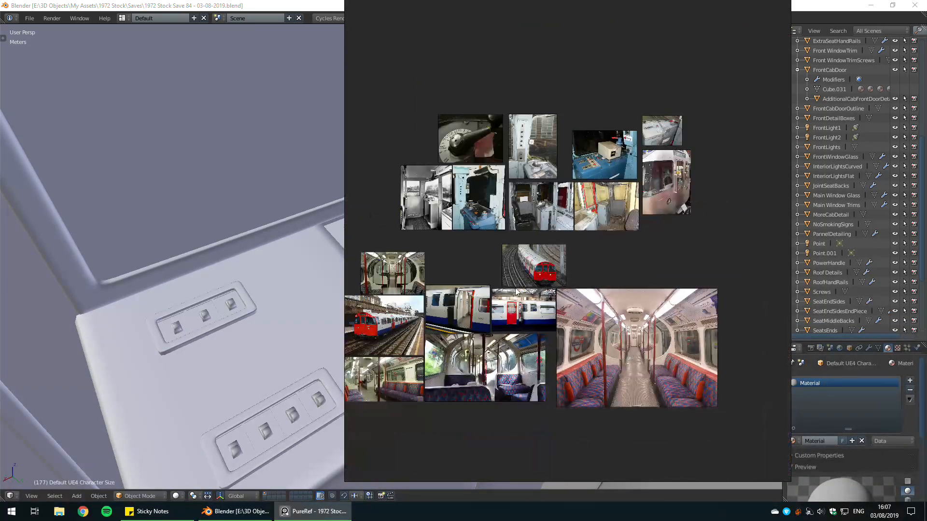
{"action": "middle_click_drag", "start_coordinate": [516, 291], "coordinate": [567, 263]}
{"action": "scroll", "coordinate": [494, 328], "scroll_direction": "up", "scroll_amount": 5}
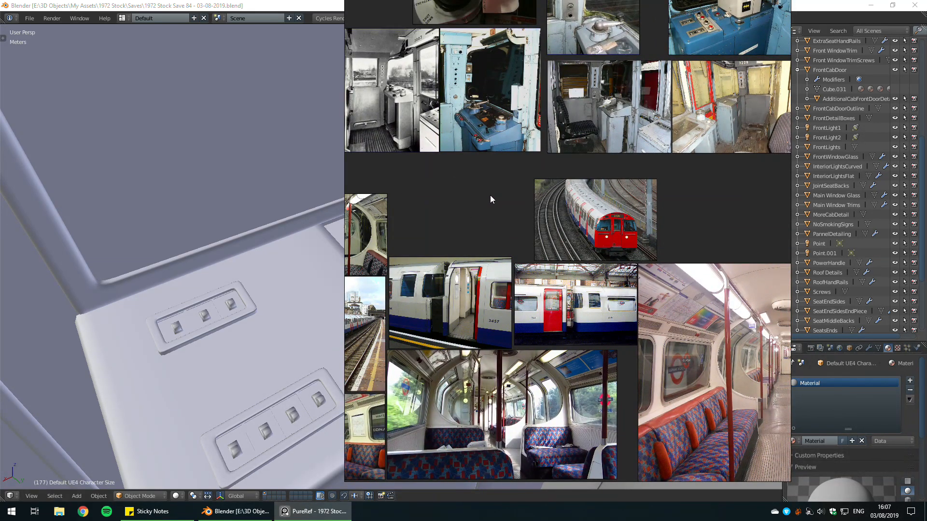
{"action": "key", "text": "alt+F4"}
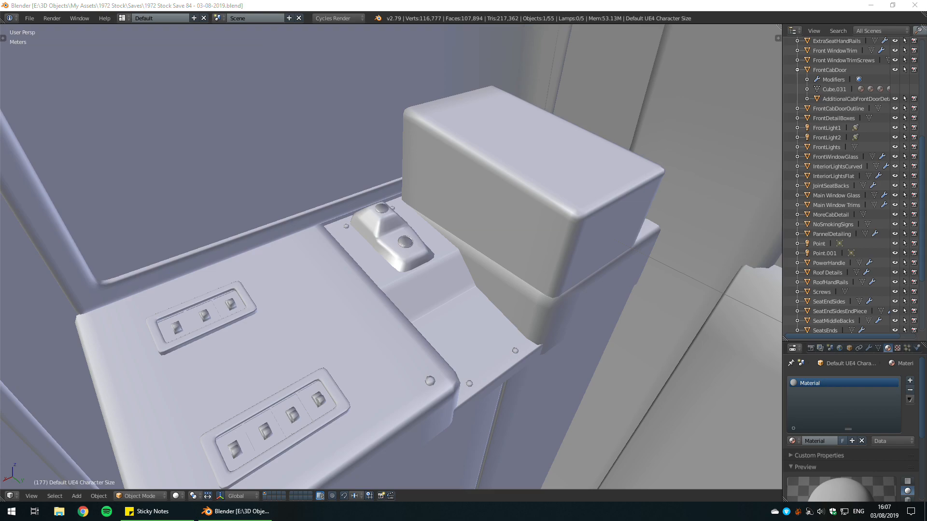
Step: Reopen the PureRef reference board and maximize its window
{"action": "key", "text": "super"}
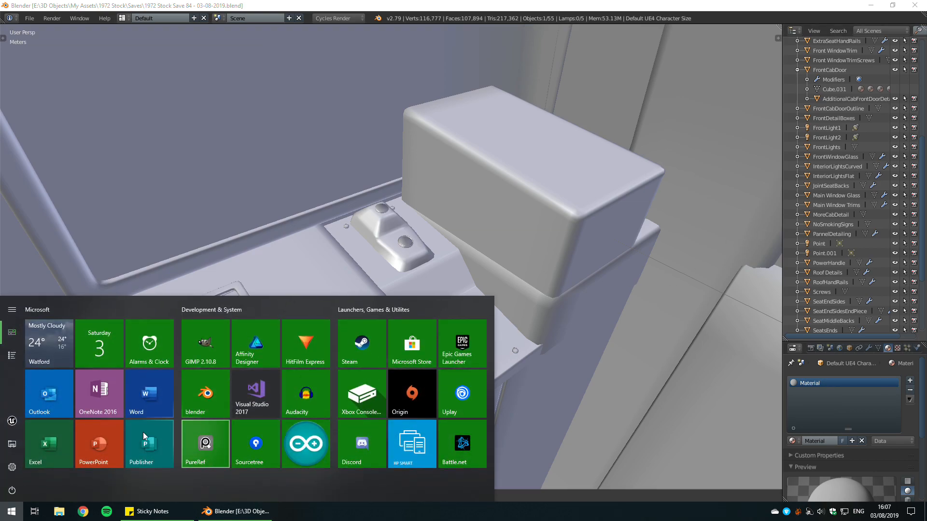
{"action": "left_click", "coordinate": [207, 458]}
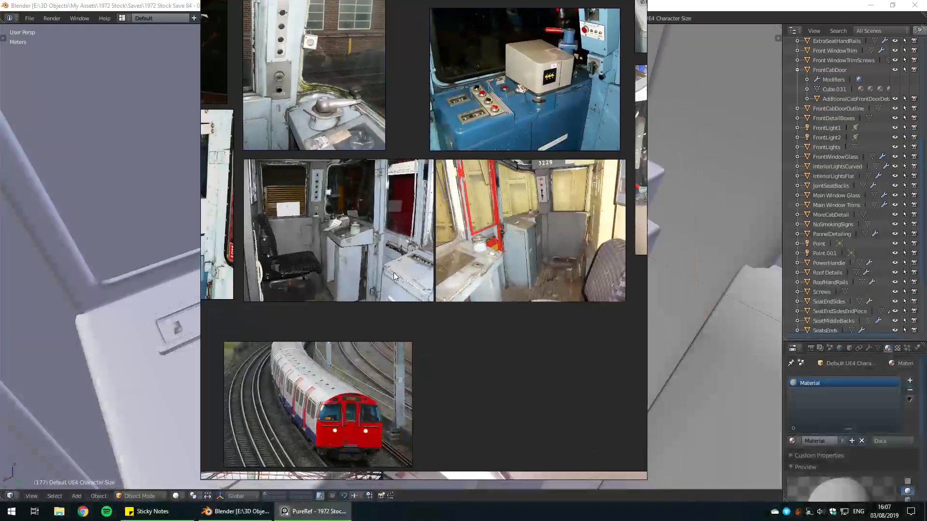
{"action": "right_click", "coordinate": [392, 263]}
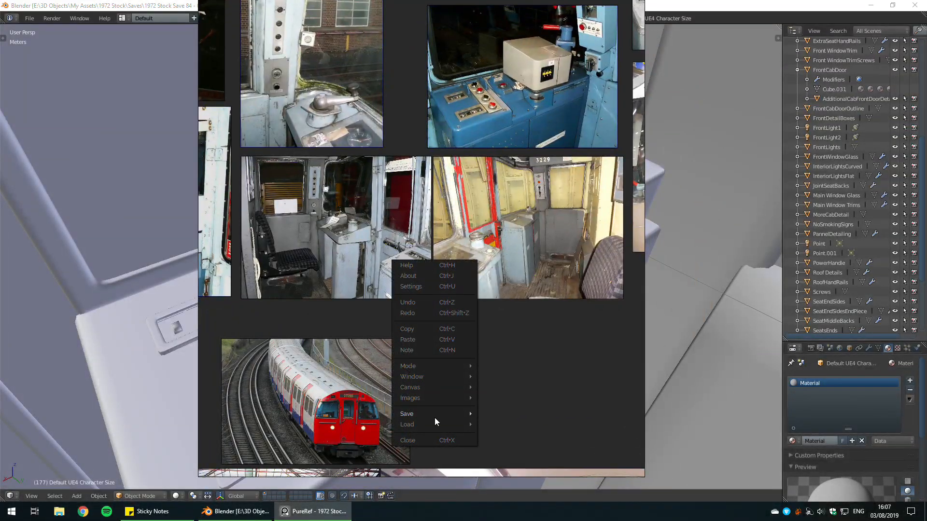
{"action": "mouse_move", "coordinate": [430, 374]}
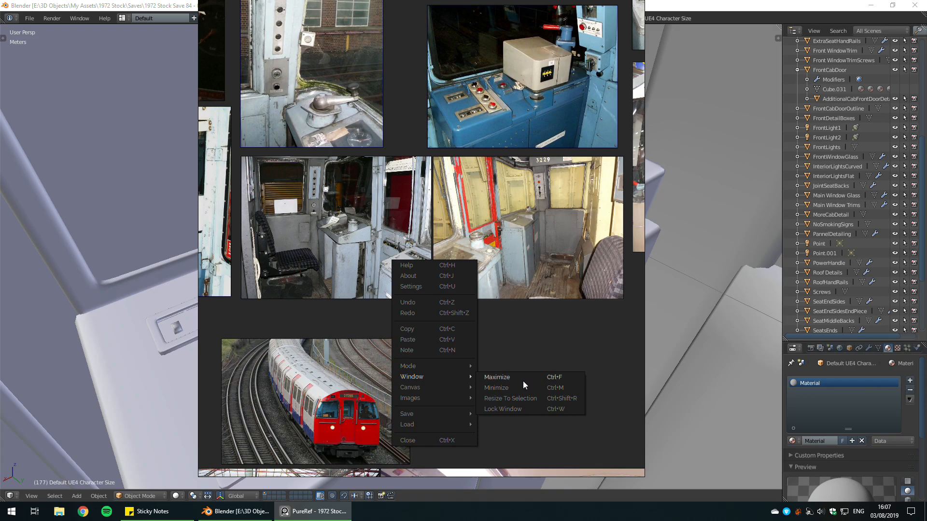
{"action": "key", "text": "Escape"}
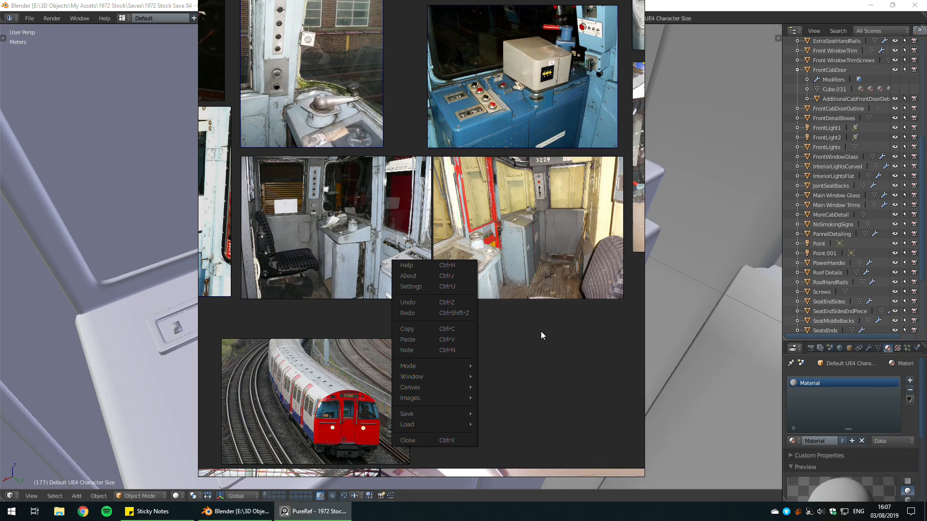
{"action": "key", "text": "Escape"}
{"action": "key", "text": "ctrl+f"}
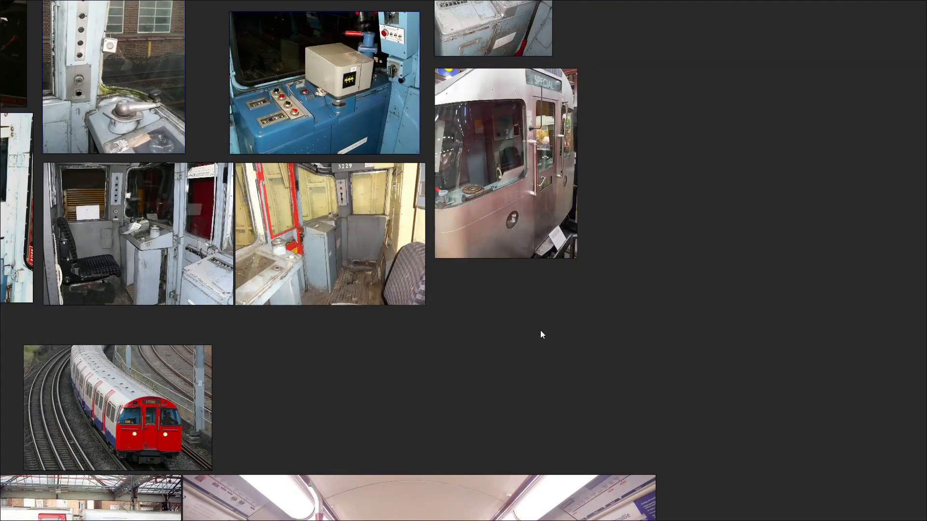
{"action": "key", "text": "alt+Tab"}
{"action": "key", "text": "alt+Tab"}
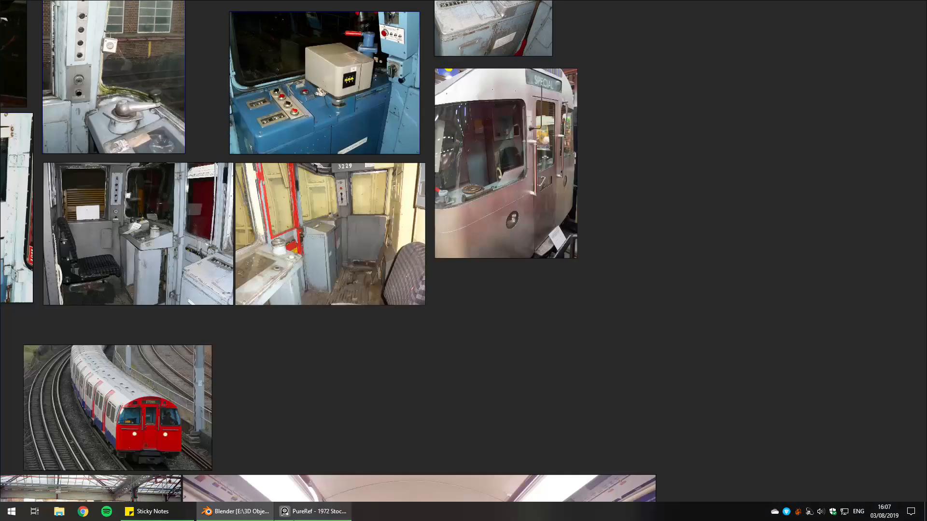
Step: Switch to Blender, select the Switches object on the driver's desk and inspect the switch row up close
{"action": "key", "text": "alt+Tab"}
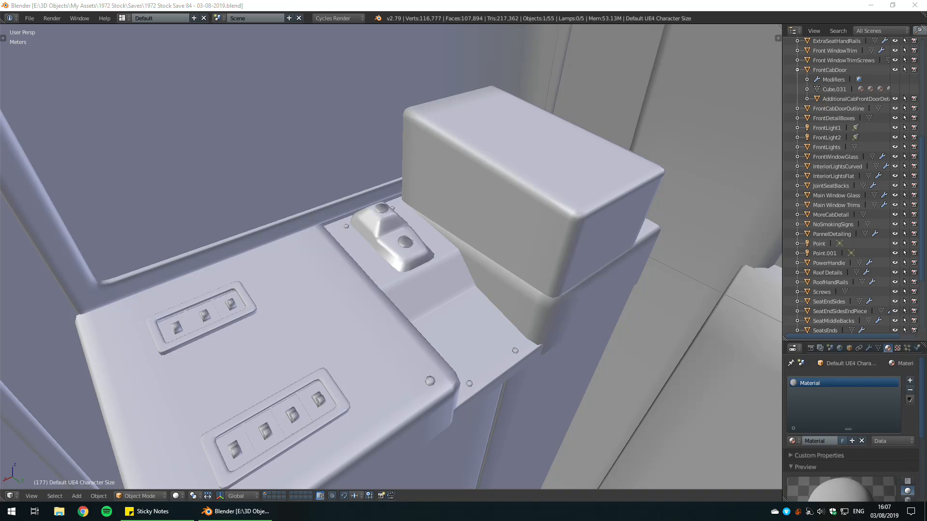
{"action": "middle_click_drag", "start_coordinate": [497, 375], "coordinate": [454, 215]}
{"action": "right_click", "coordinate": [431, 224]}
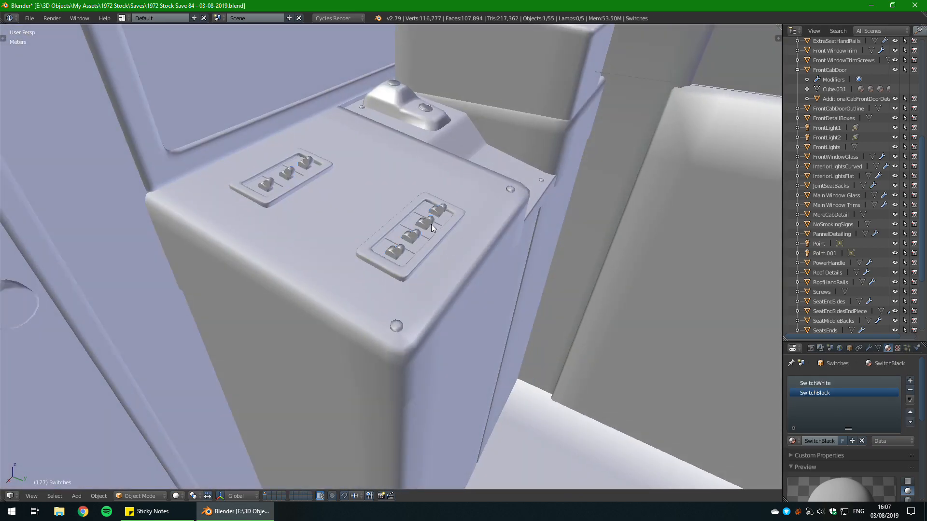
{"action": "key", "text": "Tab"}
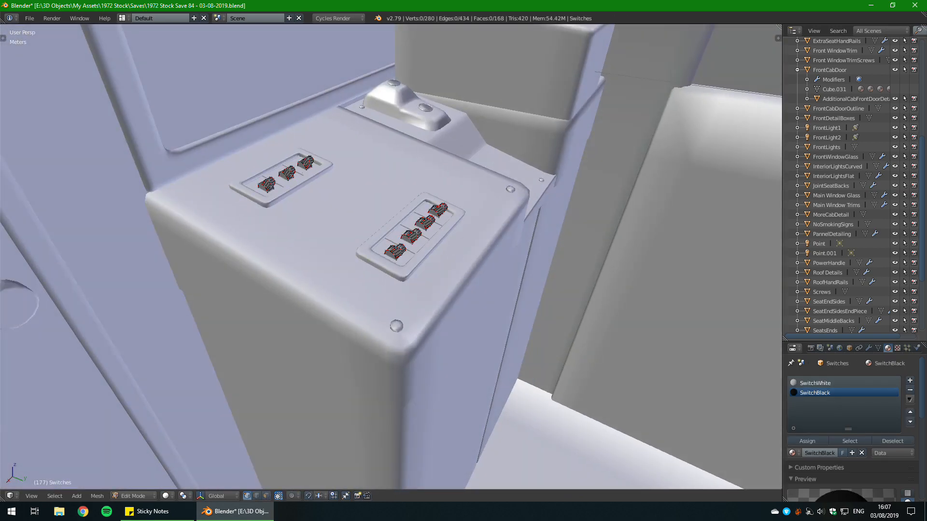
{"action": "key", "text": "KP_Decimal"}
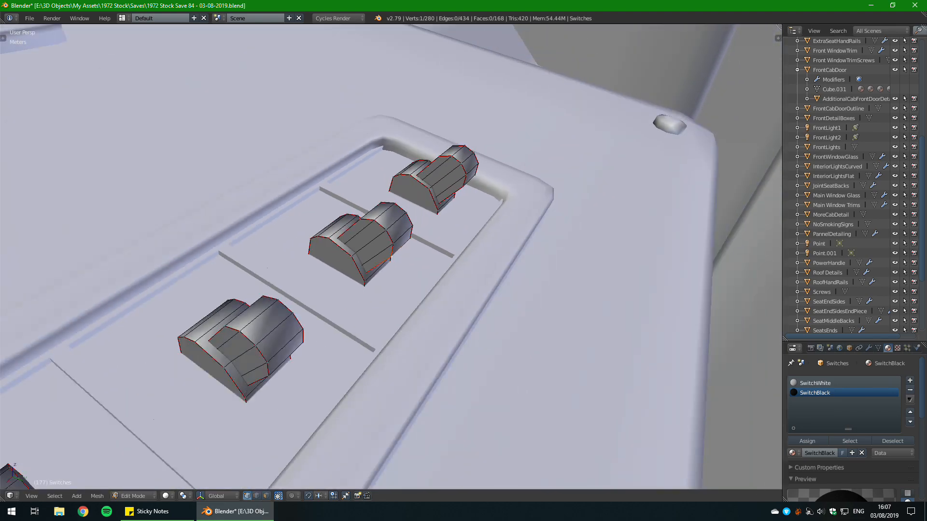
{"action": "key", "text": "Tab"}
{"action": "middle_click_drag", "start_coordinate": [422, 248], "coordinate": [247, 258]}
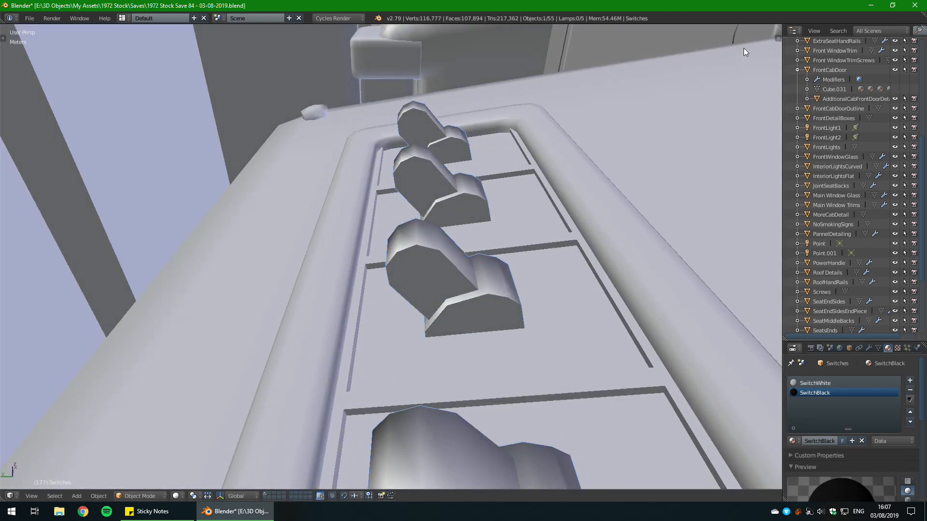
Step: Split the 3D viewport vertically and turn the new area into a UV/Image Editor
{"action": "left_click_drag", "start_coordinate": [779, 27], "coordinate": [535, 39]}
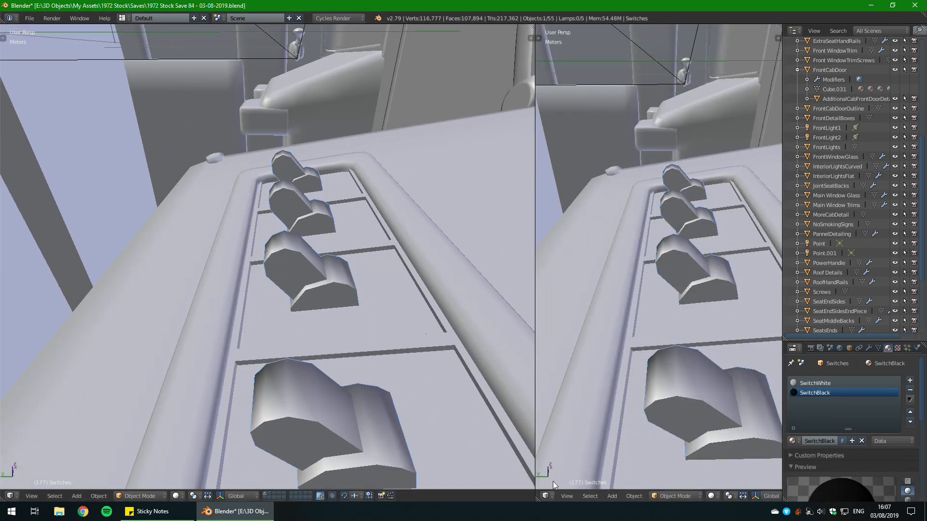
{"action": "left_click", "coordinate": [546, 496]}
{"action": "left_click", "coordinate": [566, 421]}
Step: In Edit Mode, select both linked parts of one switch in the four-switch row and examine their UV layout
{"action": "middle_click_drag", "start_coordinate": [370, 302], "coordinate": [314, 257]}
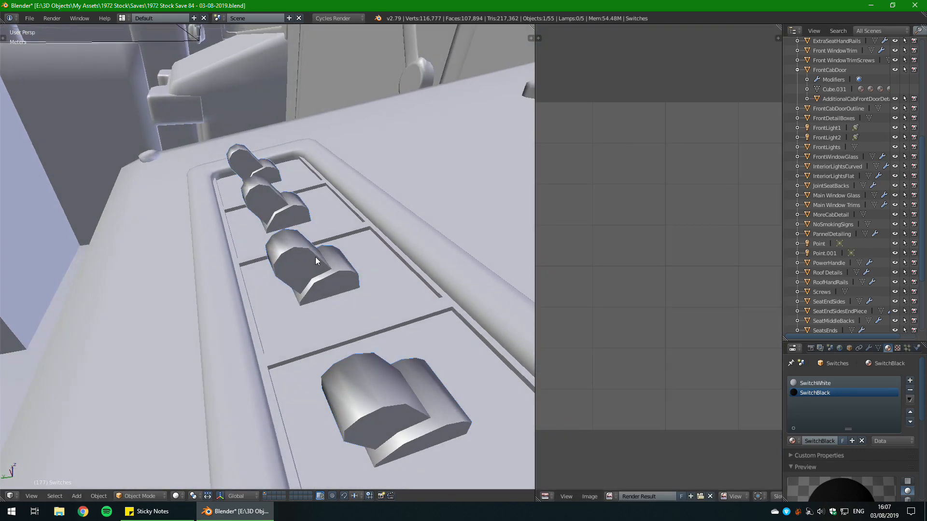
{"action": "key", "text": "Tab"}
{"action": "key", "text": "l"}
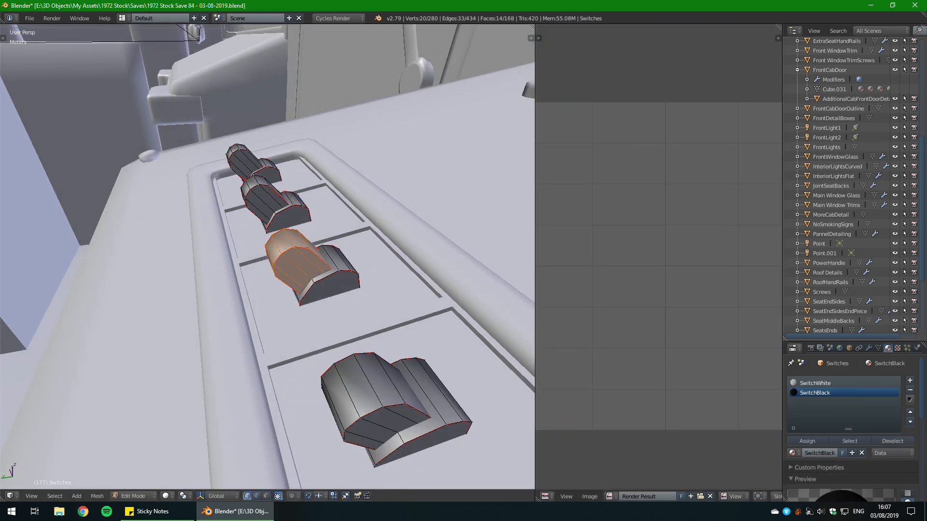
{"action": "left_click", "coordinate": [710, 496]}
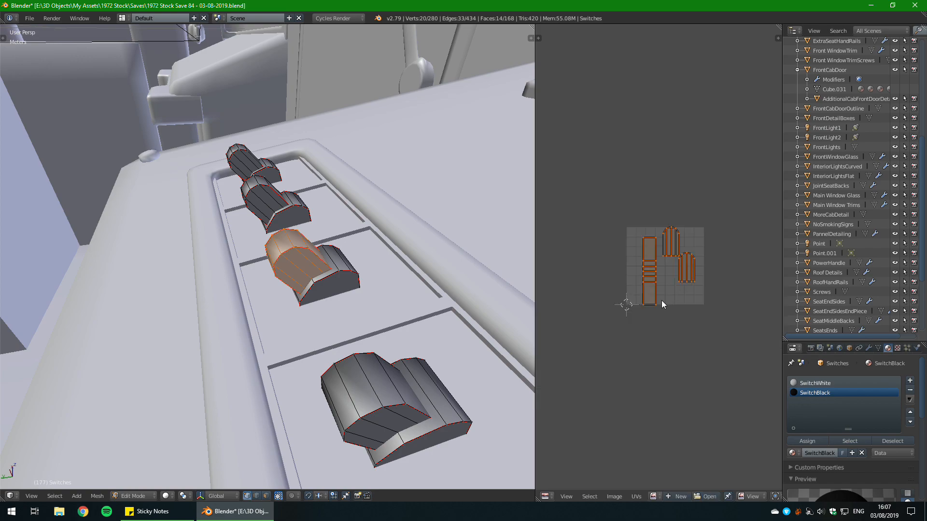
{"action": "key", "text": "ctrl+l"}
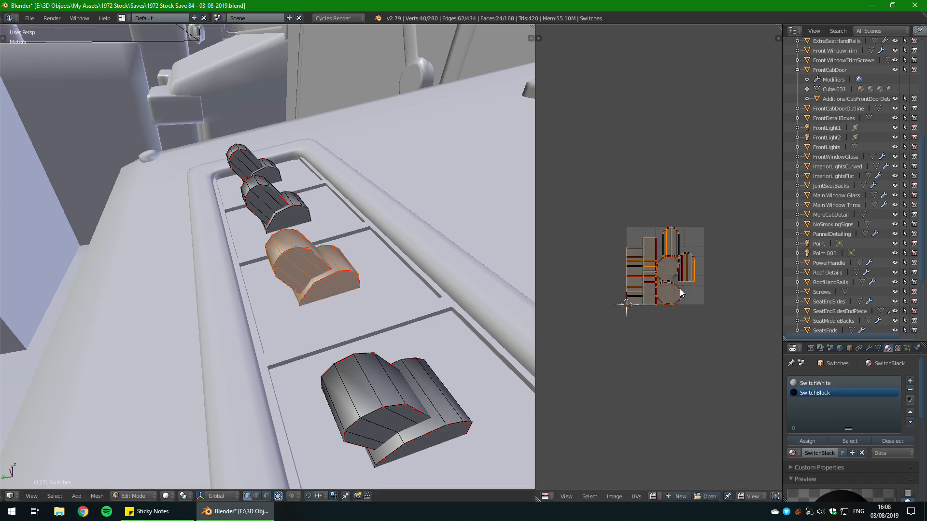
{"action": "scroll", "coordinate": [628, 297], "scroll_direction": "up", "scroll_amount": 3}
{"action": "key", "text": "a"}
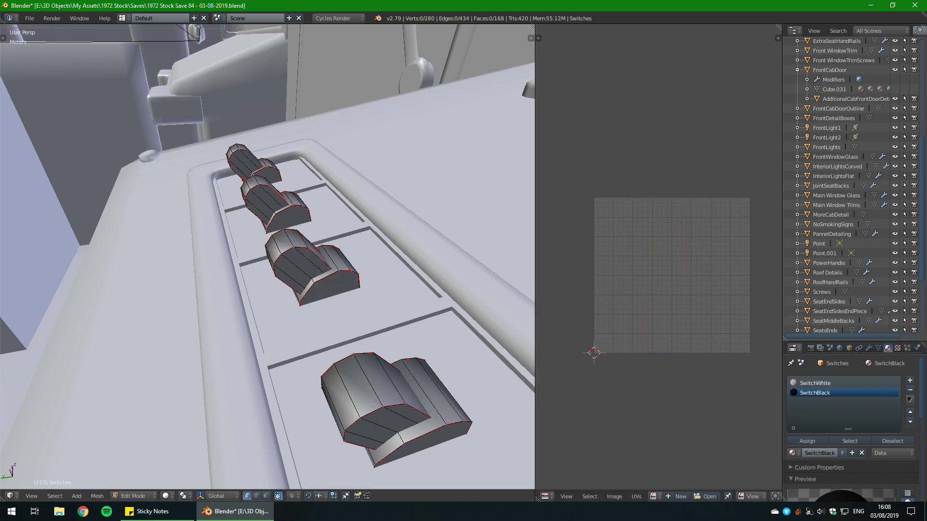
{"action": "key", "text": "l"}
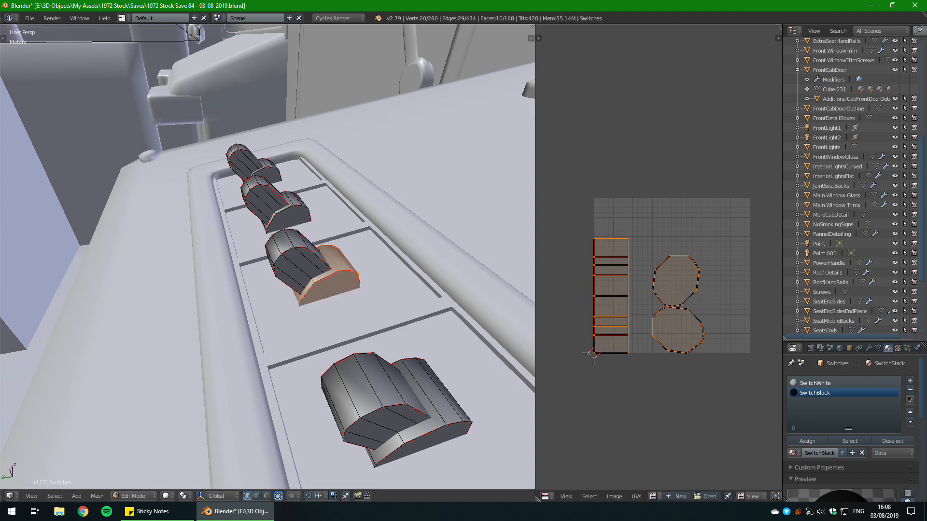
{"action": "key", "text": "l"}
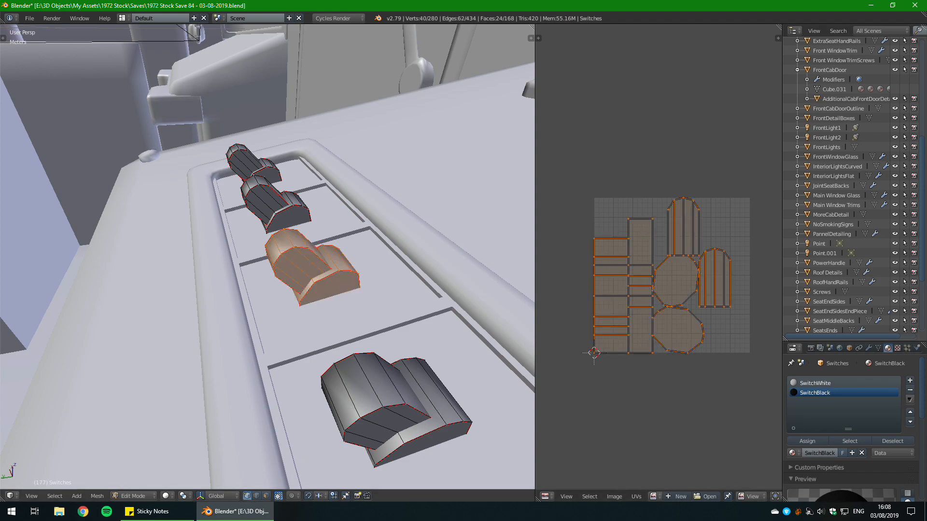
{"action": "middle_click_drag", "start_coordinate": [309, 285], "coordinate": [473, 299]}
{"action": "scroll", "coordinate": [672, 311], "scroll_direction": "up", "scroll_amount": 5}
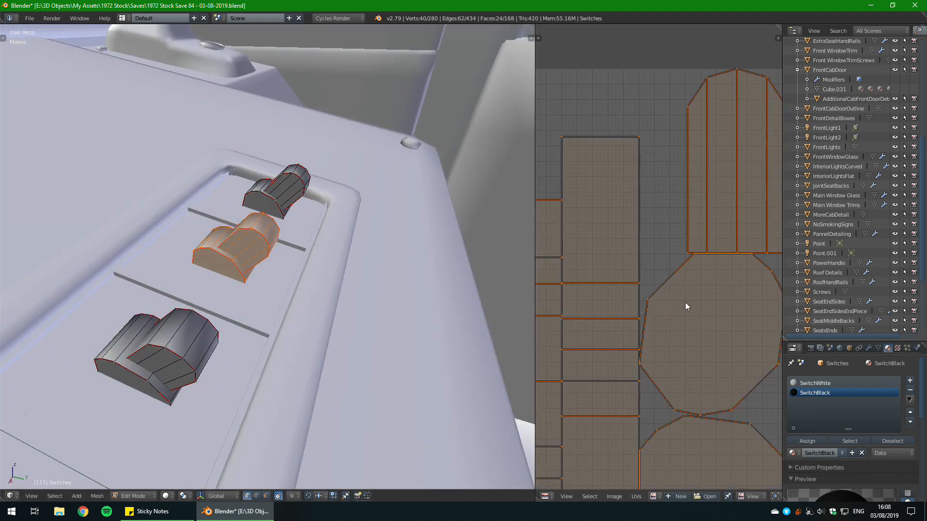
Step: Try moving the selected switch away from its slot, undo the move and deselect everything
{"action": "middle_click_drag", "start_coordinate": [367, 289], "coordinate": [388, 251]}
{"action": "key", "text": "g"}
{"action": "left_click", "coordinate": [367, 208]}
{"action": "middle_click_drag", "start_coordinate": [367, 207], "coordinate": [454, 194]}
{"action": "key", "text": "ctrl+z"}
{"action": "key", "text": "a"}
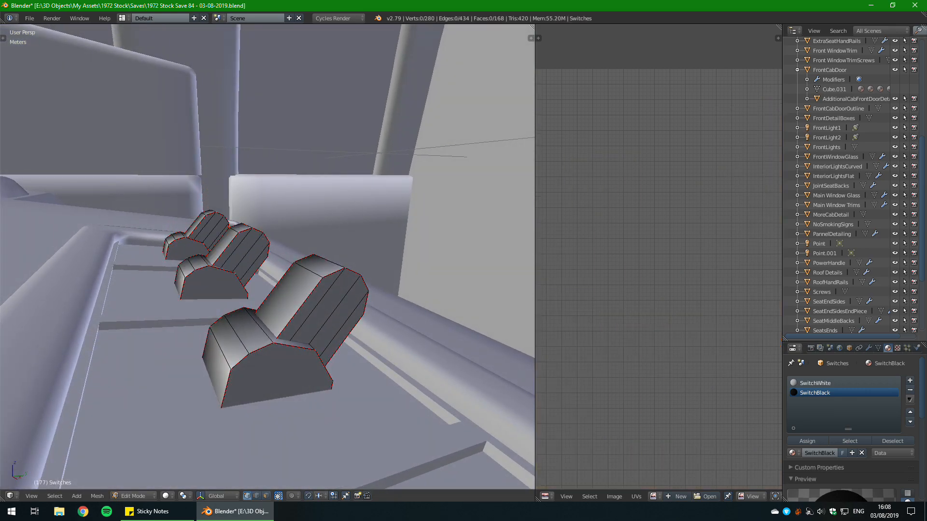
Step: Examine the geometry of the desk switches and their recessed panels from several angles and distances
{"action": "scroll", "coordinate": [290, 169], "scroll_direction": "up", "scroll_amount": 4}
{"action": "middle_click_drag", "start_coordinate": [275, 166], "coordinate": [58, 207]}
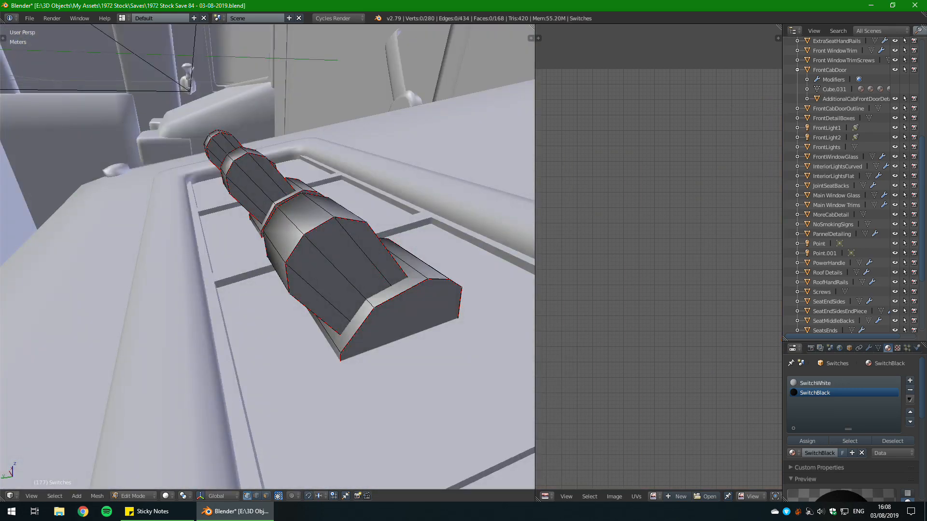
{"action": "middle_click_drag", "start_coordinate": [366, 289], "coordinate": [328, 246], "text": "shift"}
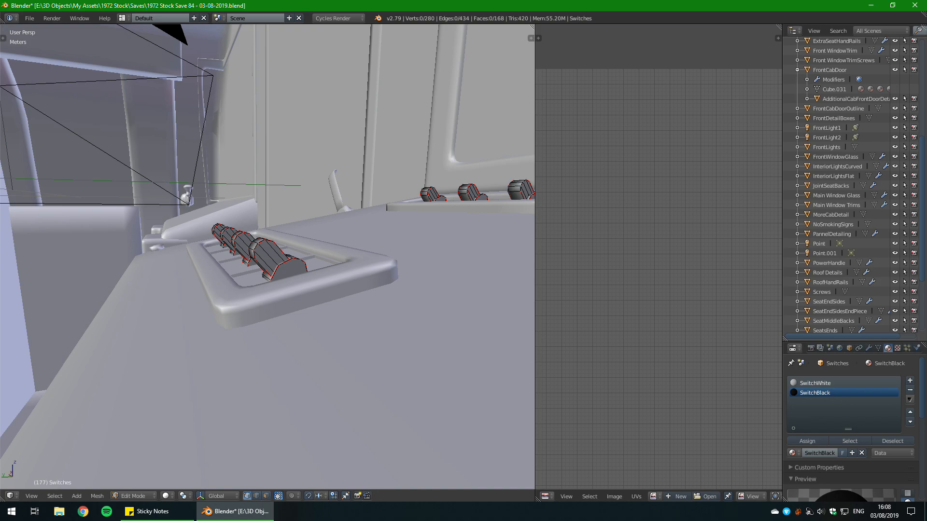
{"action": "scroll", "coordinate": [268, 257], "scroll_direction": "down", "scroll_amount": 4}
{"action": "middle_click_drag", "start_coordinate": [232, 231], "coordinate": [367, 261]}
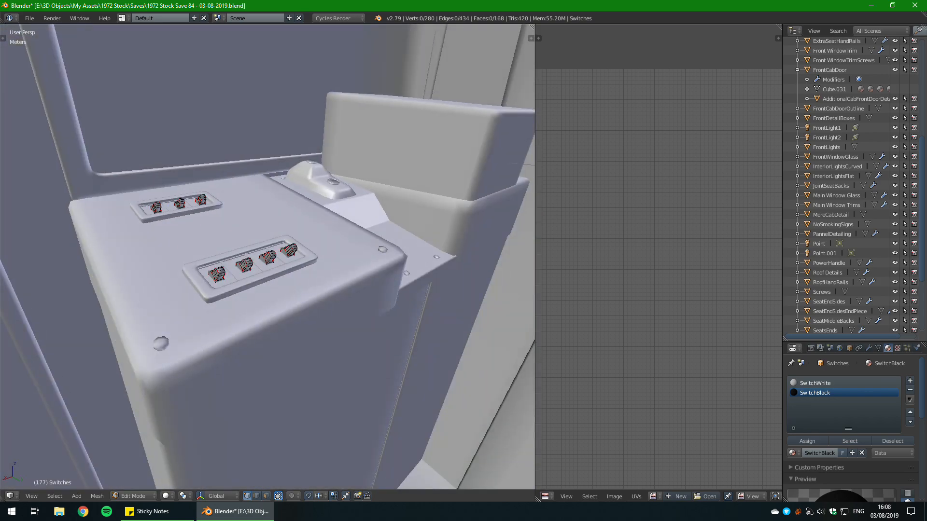
{"action": "middle_click_drag", "start_coordinate": [270, 248], "coordinate": [193, 297]}
{"action": "scroll", "coordinate": [314, 241], "scroll_direction": "down", "scroll_amount": 2}
{"action": "key", "text": "Tab"}
{"action": "key", "text": "Tab"}
{"action": "scroll", "coordinate": [231, 270], "scroll_direction": "up", "scroll_amount": 2}
{"action": "scroll", "coordinate": [382, 251], "scroll_direction": "down", "scroll_amount": 2}
{"action": "key", "text": "KP_Decimal"}
{"action": "scroll", "coordinate": [290, 271], "scroll_direction": "down", "scroll_amount": 8}
Step: Return the Switches object to Object Mode and save the Blender file
{"action": "key", "text": "Tab"}
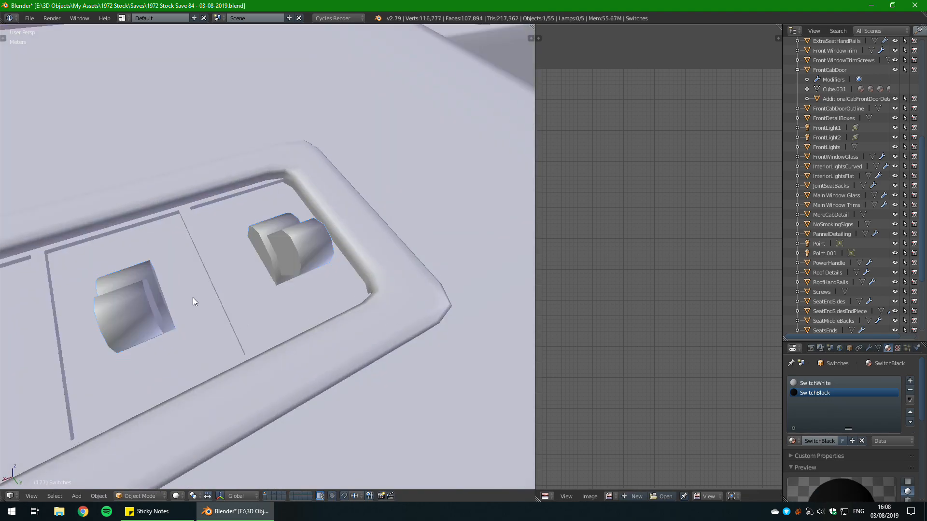
{"action": "scroll", "coordinate": [345, 243], "scroll_direction": "down", "scroll_amount": 3}
{"action": "middle_click_drag", "start_coordinate": [344, 243], "coordinate": [330, 254]}
{"action": "key", "text": "ctrl+s"}
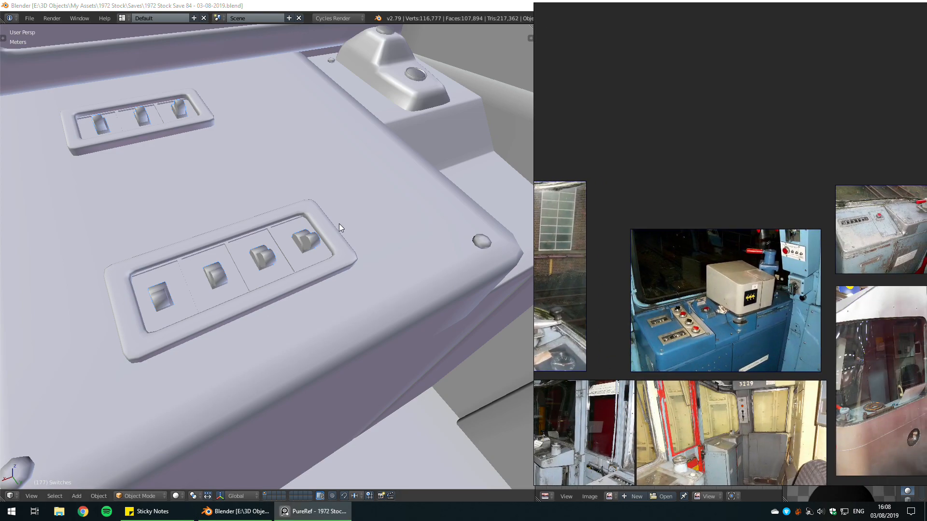
Step: Compare the modelled control desk with the blue cab reference photo in PureRef, focusing on the grey box and red handle
{"action": "middle_click_drag", "start_coordinate": [339, 224], "coordinate": [430, 206]}
{"action": "scroll", "coordinate": [430, 205], "scroll_direction": "down", "scroll_amount": 4}
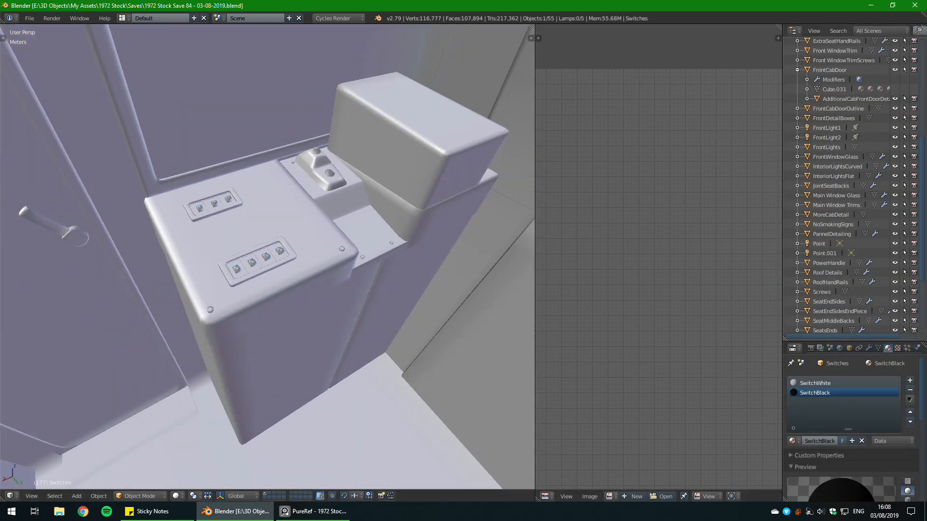
{"action": "key", "text": "alt+Tab"}
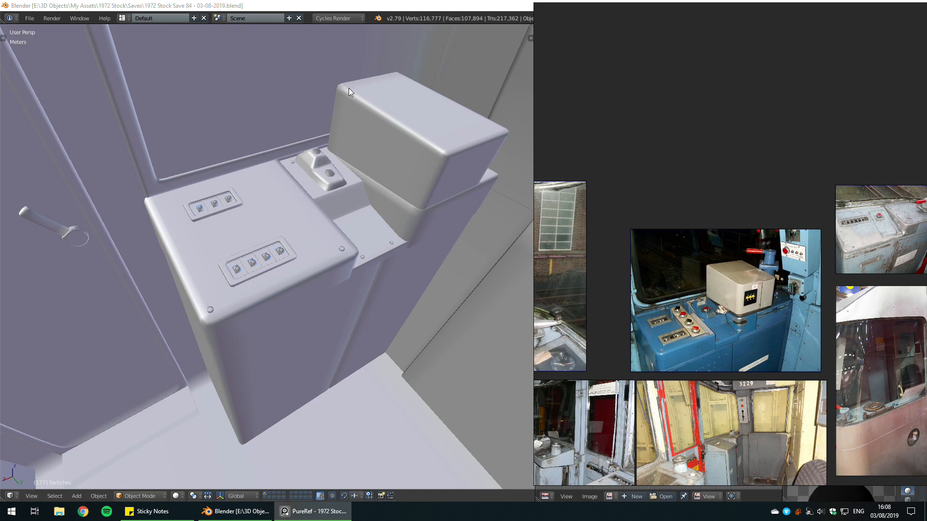
{"action": "scroll", "coordinate": [682, 265], "scroll_direction": "up", "scroll_amount": 6}
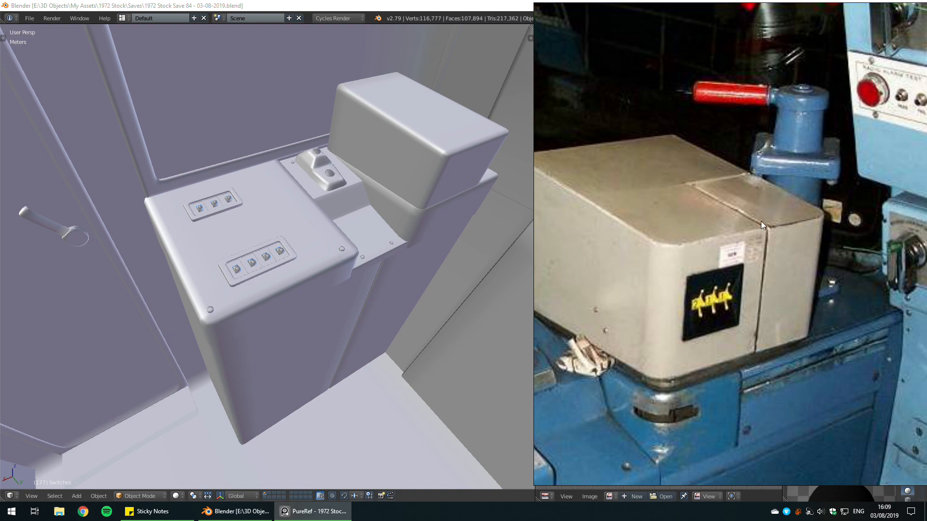
{"action": "middle_click_drag", "start_coordinate": [410, 143], "coordinate": [639, 222]}
{"action": "left_click", "coordinate": [313, 511]}
{"action": "right_click_drag", "start_coordinate": [770, 249], "coordinate": [926, 249]}
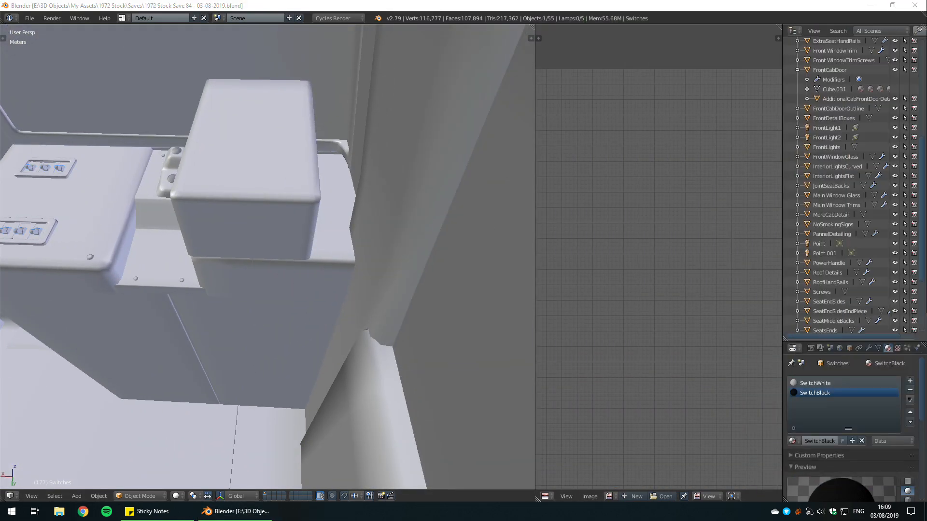
Step: Examine the control desk and the box on top of it from several angles inside the cab
{"action": "middle_click_drag", "start_coordinate": [196, 201], "coordinate": [252, 218]}
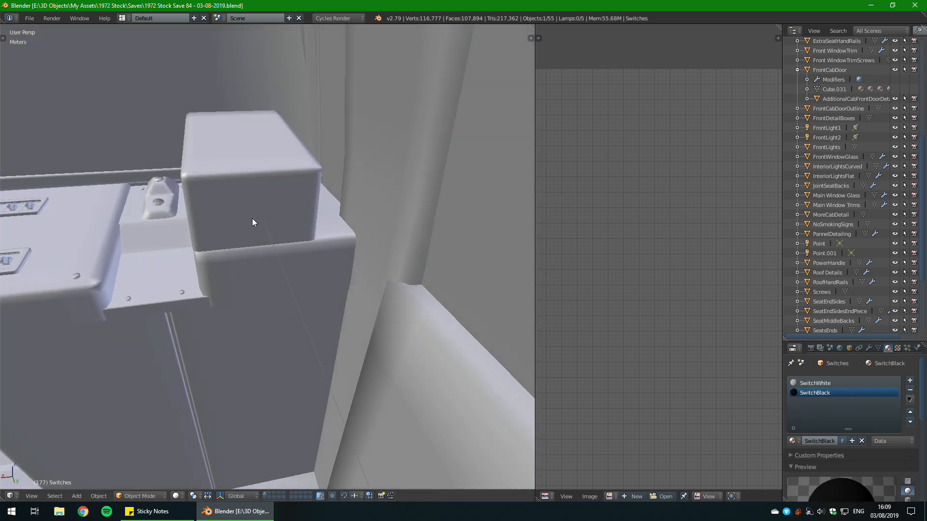
{"action": "middle_click_drag", "start_coordinate": [278, 264], "coordinate": [322, 288]}
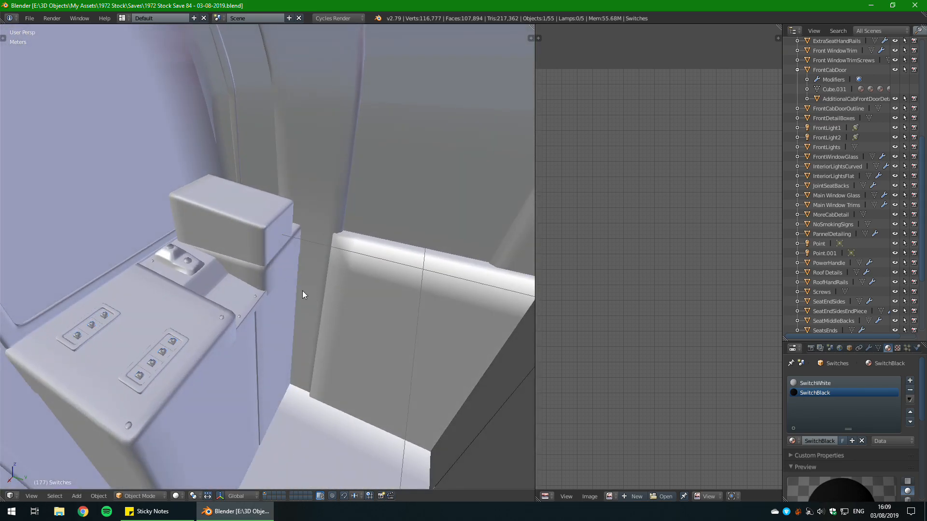
{"action": "middle_click_drag", "start_coordinate": [335, 325], "coordinate": [408, 343], "text": "shift"}
{"action": "scroll", "coordinate": [353, 270], "scroll_direction": "down", "scroll_amount": 4}
{"action": "scroll", "coordinate": [352, 269], "scroll_direction": "down", "scroll_amount": 5}
{"action": "scroll", "coordinate": [395, 275], "scroll_direction": "up", "scroll_amount": 7}
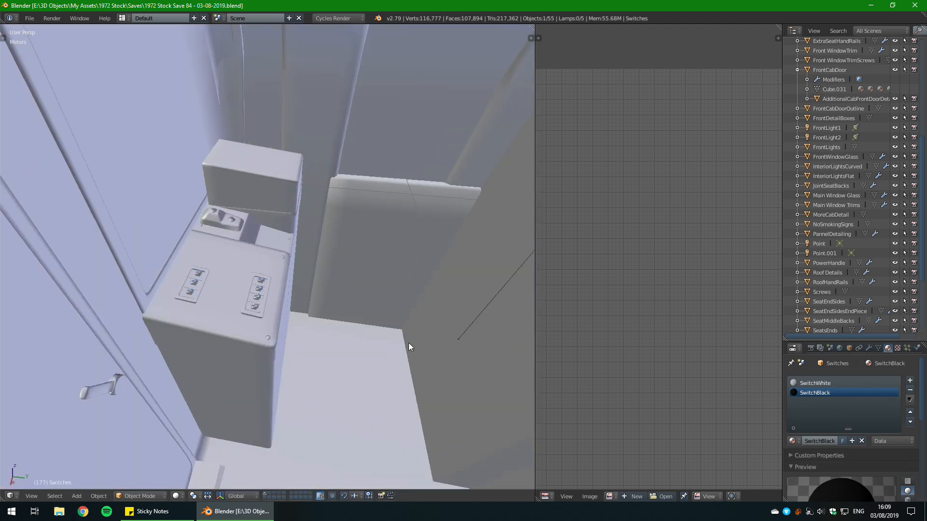
{"action": "scroll", "coordinate": [409, 343], "scroll_direction": "up", "scroll_amount": 1}
Step: Select the CabMain object, enter Edit Mode and show its modifier settings
{"action": "right_click", "coordinate": [260, 285]}
{"action": "right_click", "coordinate": [251, 284]}
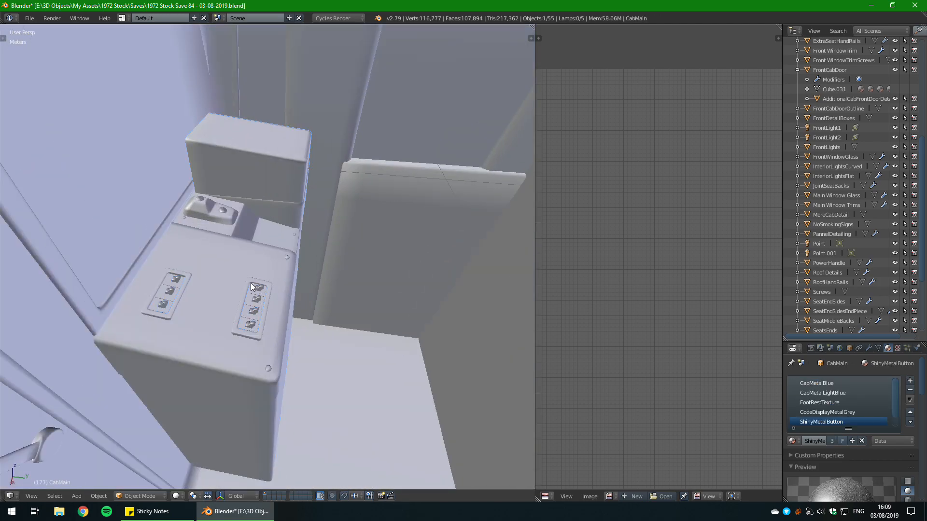
{"action": "key", "text": "Tab"}
{"action": "key", "text": "Tab"}
{"action": "scroll", "coordinate": [290, 277], "scroll_direction": "up", "scroll_amount": 10}
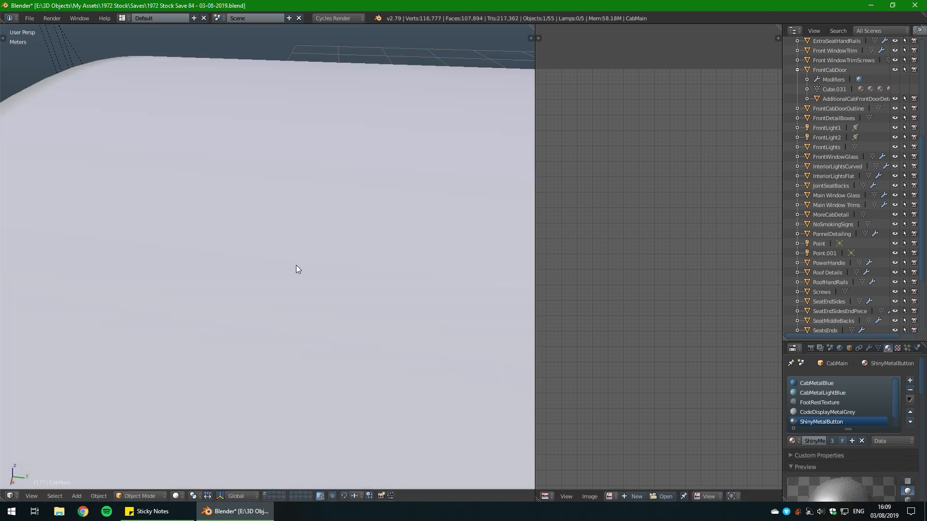
{"action": "scroll", "coordinate": [289, 290], "scroll_direction": "down", "scroll_amount": 10}
{"action": "scroll", "coordinate": [276, 312], "scroll_direction": "up", "scroll_amount": 5}
{"action": "scroll", "coordinate": [250, 320], "scroll_direction": "down", "scroll_amount": 5}
{"action": "key", "text": "Tab"}
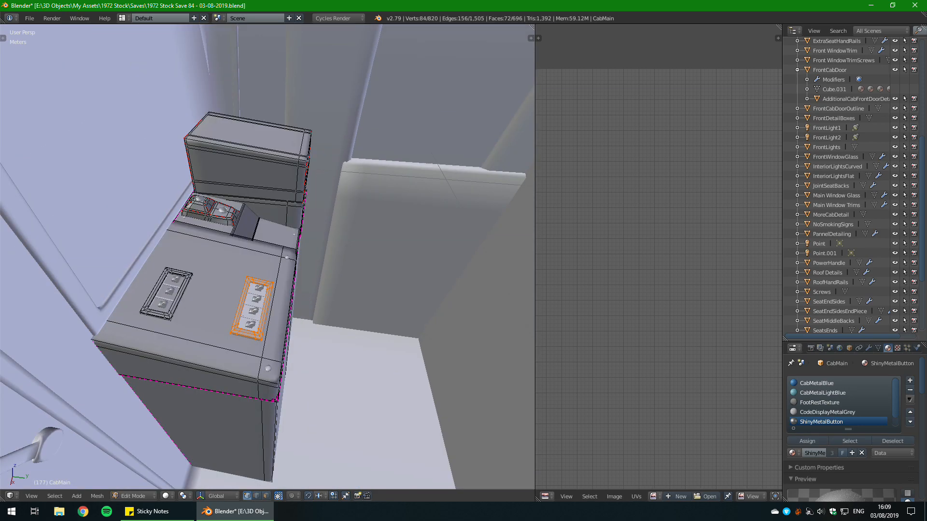
{"action": "scroll", "coordinate": [250, 319], "scroll_direction": "up", "scroll_amount": 6}
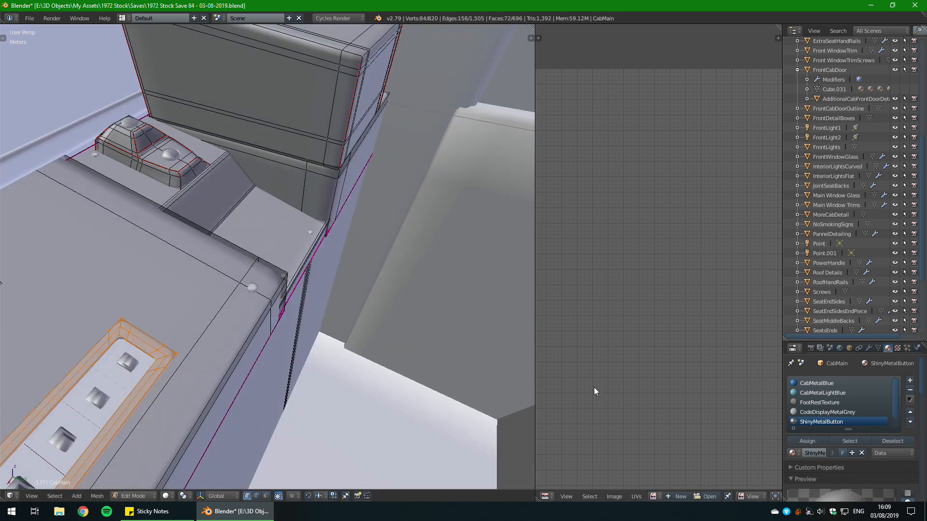
{"action": "left_click", "coordinate": [869, 348]}
Step: Try adding a cube to the CabMain mesh, undo it and reframe the selected switch panel frame
{"action": "scroll", "coordinate": [267, 256], "scroll_direction": "down", "scroll_amount": 15}
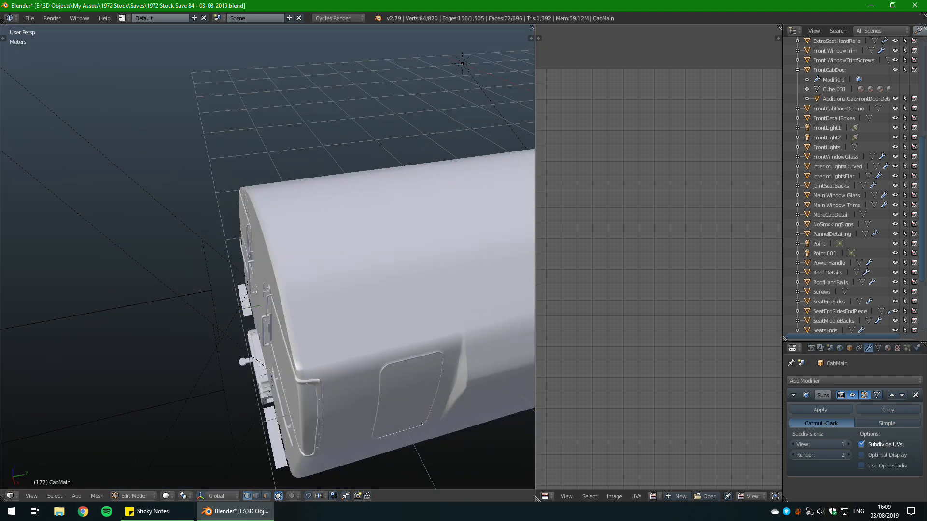
{"action": "key", "text": "shift+a"}
{"action": "left_click", "coordinate": [436, 277]}
{"action": "scroll", "coordinate": [436, 277], "scroll_direction": "down", "scroll_amount": 4}
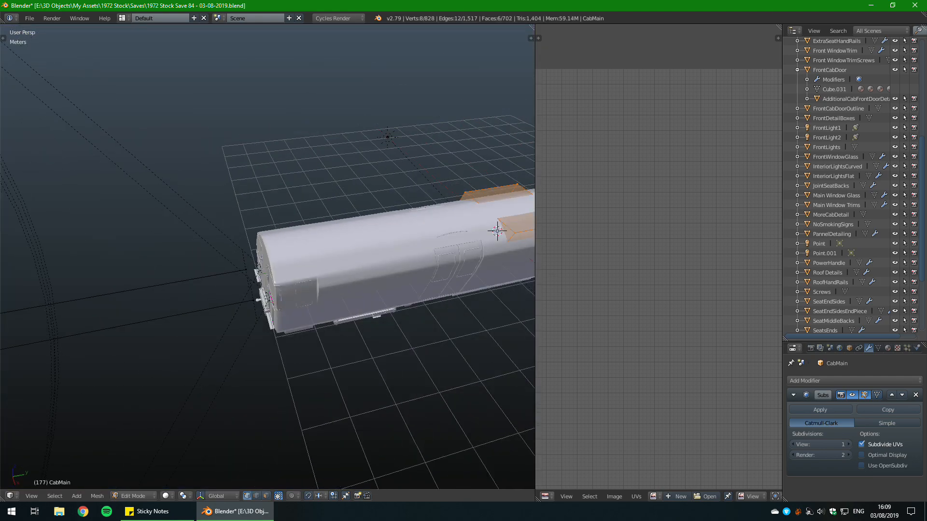
{"action": "middle_click_drag", "start_coordinate": [437, 276], "coordinate": [350, 306], "text": "shift"}
{"action": "scroll", "coordinate": [350, 306], "scroll_direction": "up", "scroll_amount": 2}
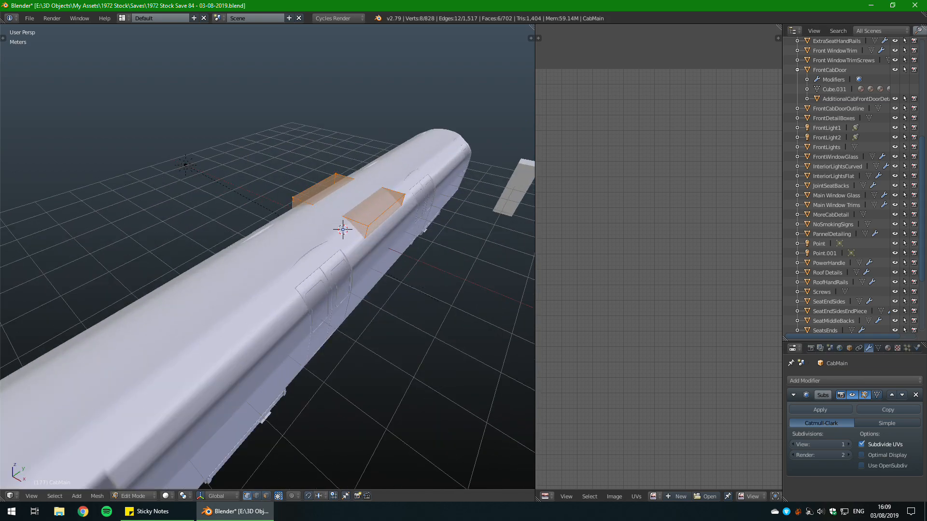
{"action": "key", "text": "ctrl+z"}
{"action": "key", "text": "KP_Decimal"}
{"action": "scroll", "coordinate": [268, 257], "scroll_direction": "down", "scroll_amount": 10}
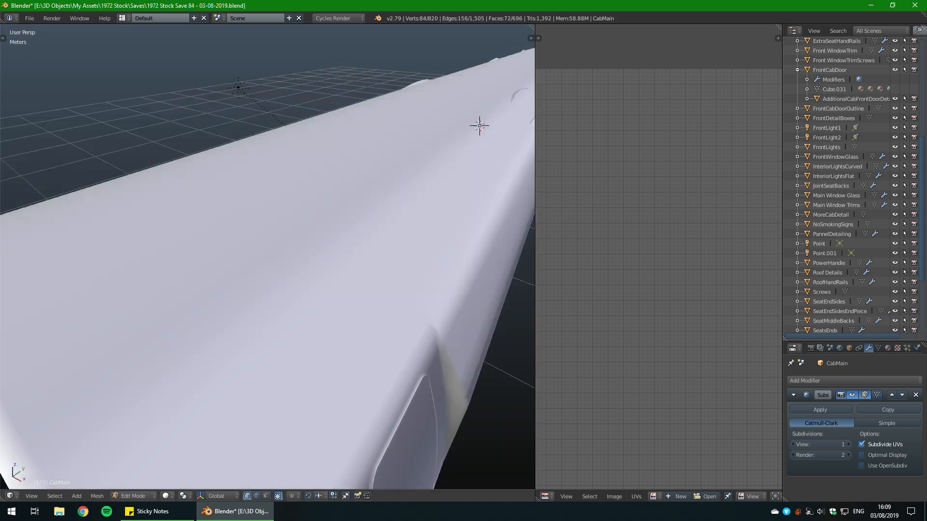
Step: Clear the mesh selection and examine the control desk and its switch panels from inside the cab
{"action": "key", "text": "shift+z"}
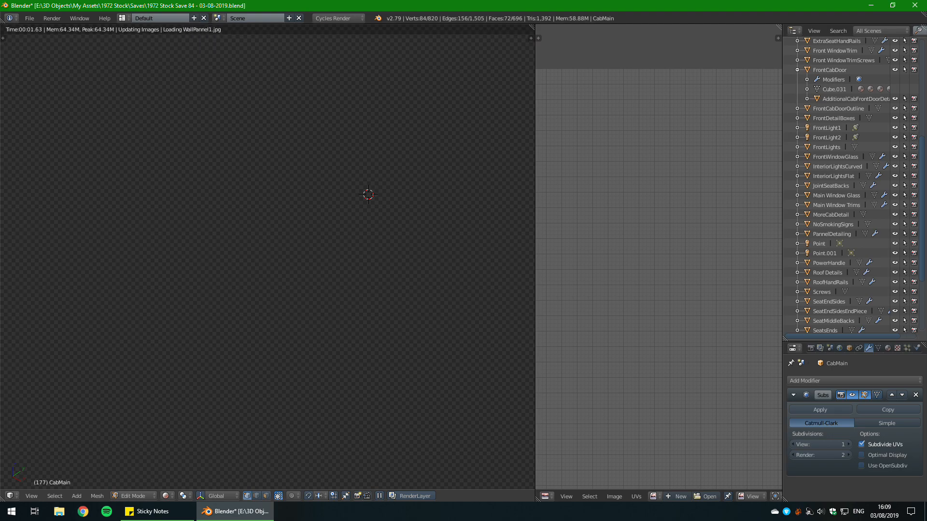
{"action": "key", "text": "shift+z"}
{"action": "mouse_move", "coordinate": [299, 251]}
{"action": "middle_mouse_down"}
{"action": "mouse_move", "coordinate": [241, 253]}
{"action": "mouse_move", "coordinate": [328, 232]}
{"action": "mouse_move", "coordinate": [251, 227]}
{"action": "mouse_move", "coordinate": [280, 232]}
{"action": "mouse_move", "coordinate": [232, 247]}
{"action": "mouse_move", "coordinate": [299, 270]}
{"action": "mouse_move", "coordinate": [350, 181]}
{"action": "middle_mouse_up"}
{"action": "scroll", "coordinate": [268, 257], "scroll_direction": "up", "scroll_amount": 4}
{"action": "scroll", "coordinate": [268, 257], "scroll_direction": "up", "scroll_amount": 5}
{"action": "key", "text": "KP_Decimal"}
{"action": "key", "text": "a"}
{"action": "scroll", "coordinate": [268, 256], "scroll_direction": "down", "scroll_amount": 4}
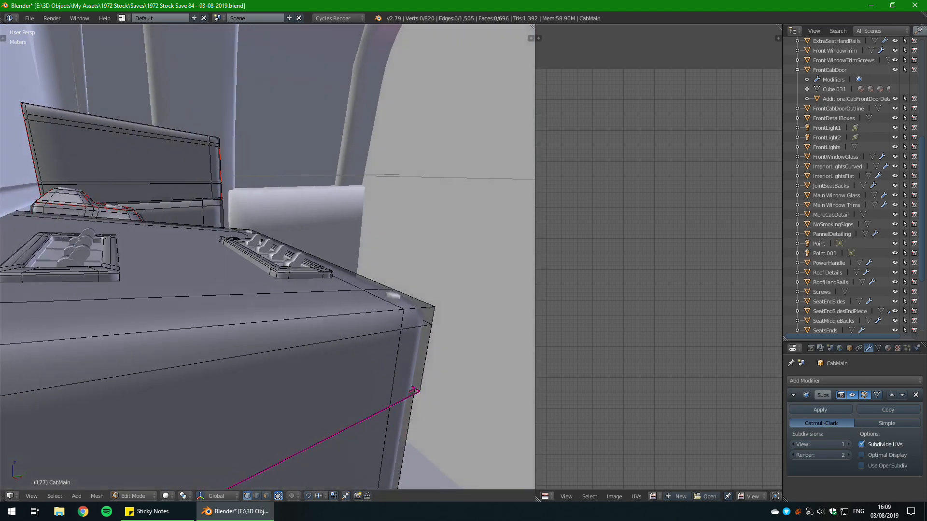
{"action": "middle_click_drag", "start_coordinate": [414, 389], "coordinate": [333, 283]}
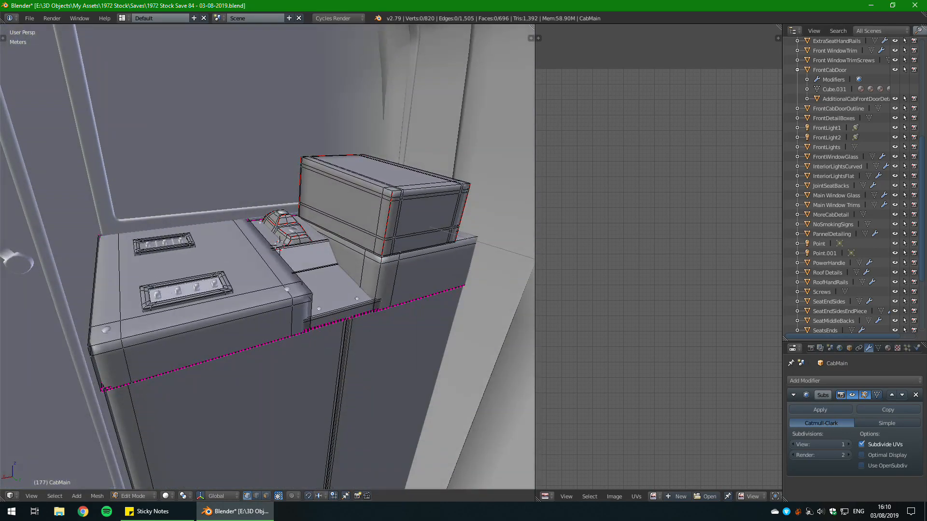
Step: Add a cube to the CabMain mesh and scale it down to a small block above the control desk
{"action": "key", "text": "shift+a"}
{"action": "left_click", "coordinate": [225, 215]}
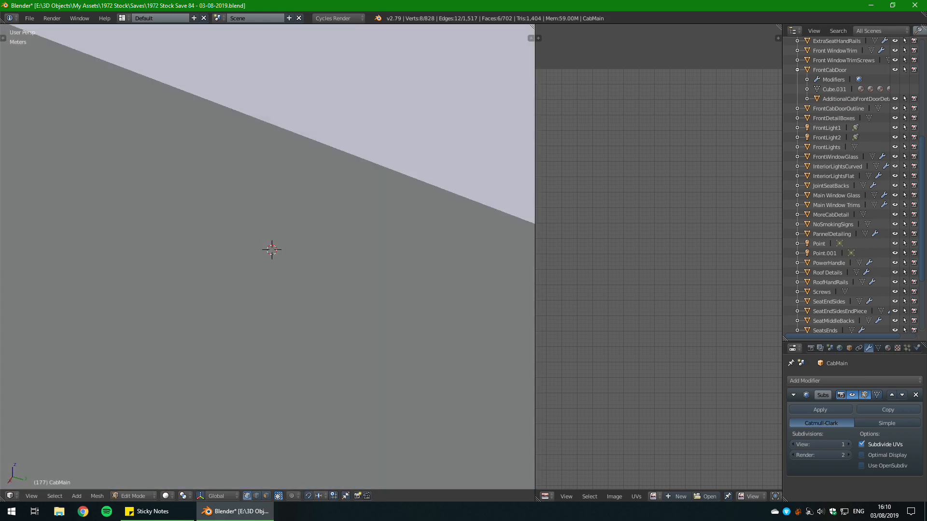
{"action": "scroll", "coordinate": [267, 256], "scroll_direction": "down", "scroll_amount": 8}
{"action": "key", "text": "s"}
{"action": "left_click", "coordinate": [290, 263]}
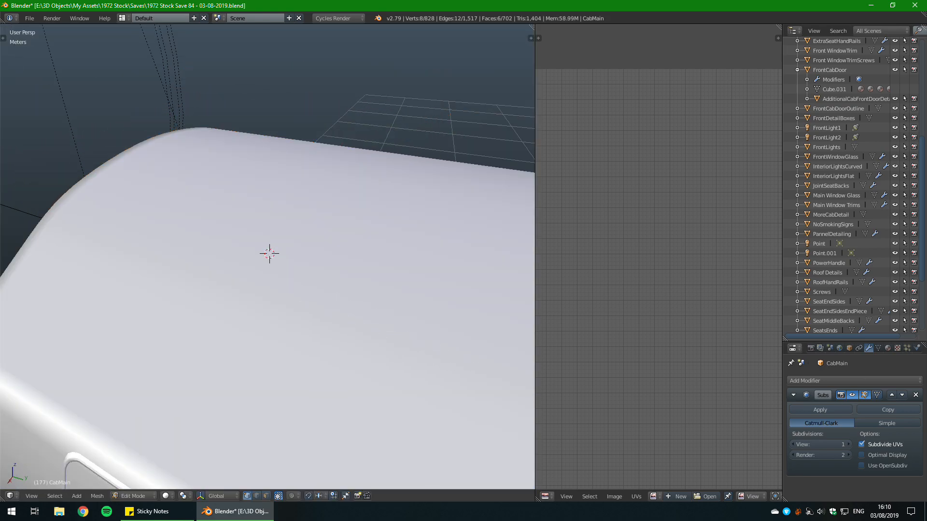
{"action": "scroll", "coordinate": [290, 264], "scroll_direction": "up", "scroll_amount": 8}
{"action": "middle_click_drag", "start_coordinate": [290, 264], "coordinate": [425, 338]}
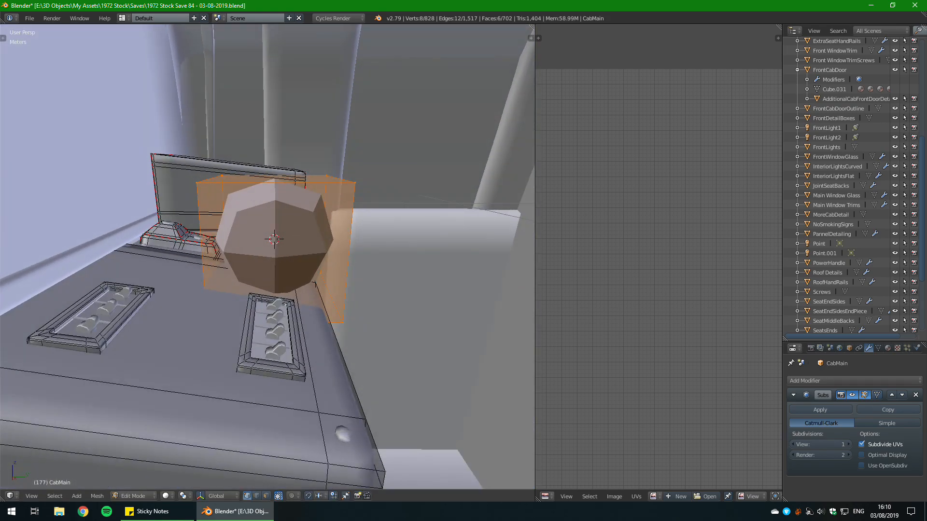
{"action": "key", "text": "shift+s"}
{"action": "left_click", "coordinate": [413, 369]}
Step: Examine the small cube's size and position against the switch panels and the box on the desk
{"action": "scroll", "coordinate": [413, 370], "scroll_direction": "down", "scroll_amount": 6}
{"action": "middle_click_drag", "start_coordinate": [413, 370], "coordinate": [367, 289]}
{"action": "scroll", "coordinate": [268, 255], "scroll_direction": "up", "scroll_amount": 10}
{"action": "key", "text": "KP_Decimal"}
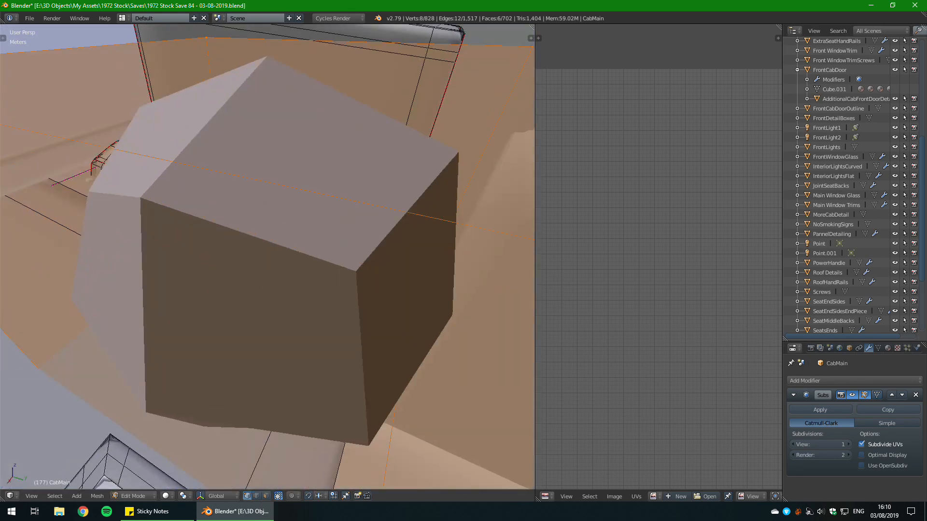
{"action": "scroll", "coordinate": [268, 256], "scroll_direction": "down", "scroll_amount": 6}
{"action": "scroll", "coordinate": [268, 256], "scroll_direction": "up", "scroll_amount": 5}
{"action": "mouse_move", "coordinate": [348, 300]}
{"action": "middle_mouse_down"}
{"action": "mouse_move", "coordinate": [338, 290]}
{"action": "mouse_move", "coordinate": [348, 300]}
{"action": "middle_mouse_up"}
{"action": "scroll", "coordinate": [347, 300], "scroll_direction": "down", "scroll_amount": 3}
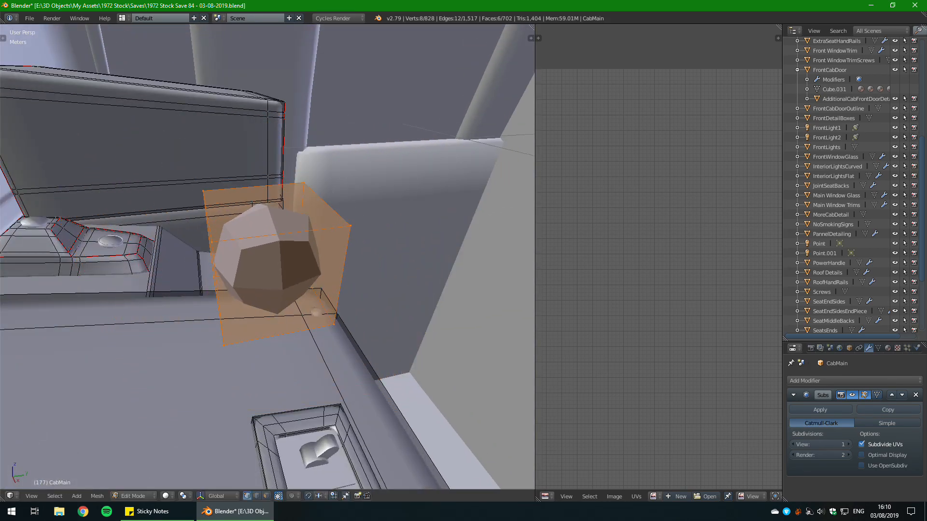
{"action": "scroll", "coordinate": [268, 256], "scroll_direction": "down", "scroll_amount": 4}
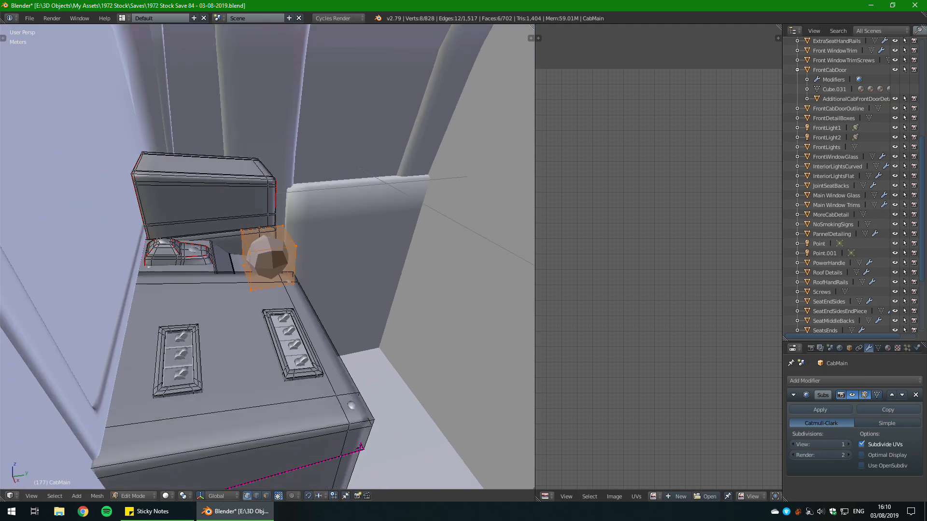
{"action": "middle_click_drag", "start_coordinate": [268, 256], "coordinate": [329, 270]}
{"action": "scroll", "coordinate": [268, 256], "scroll_direction": "up", "scroll_amount": 8}
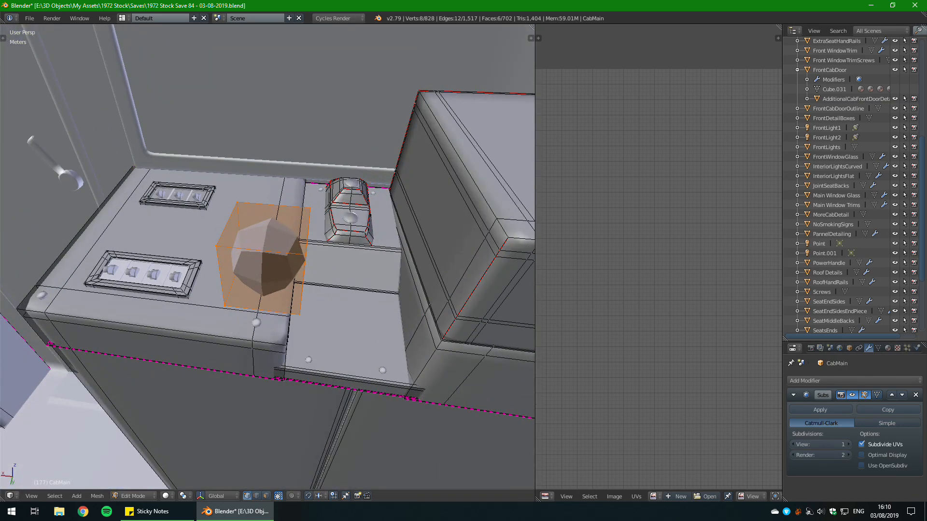
{"action": "scroll", "coordinate": [268, 255], "scroll_direction": "down", "scroll_amount": 5}
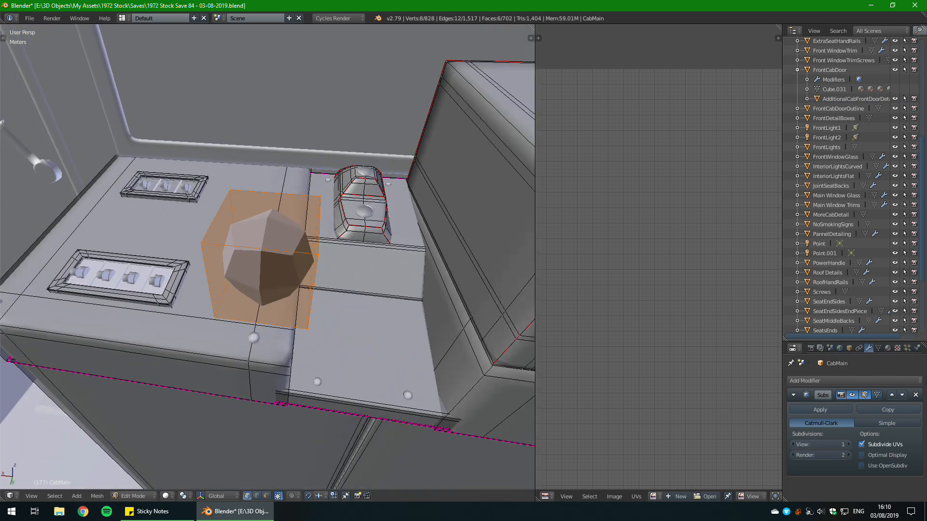
{"action": "middle_click_drag", "start_coordinate": [268, 256], "coordinate": [299, 254]}
{"action": "scroll", "coordinate": [299, 254], "scroll_direction": "up", "scroll_amount": 1}
Step: Move the small cube along X and Y to the near corner of the large box on the desk
{"action": "key", "text": "h"}
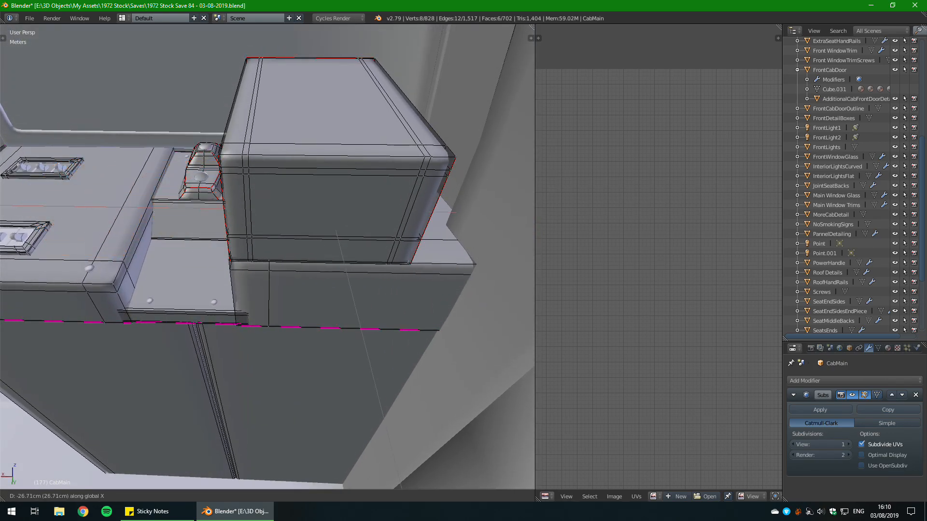
{"action": "right_click", "coordinate": [221, 217]}
{"action": "key", "text": "g"}
{"action": "key", "text": "Escape"}
{"action": "key", "text": "alt+h"}
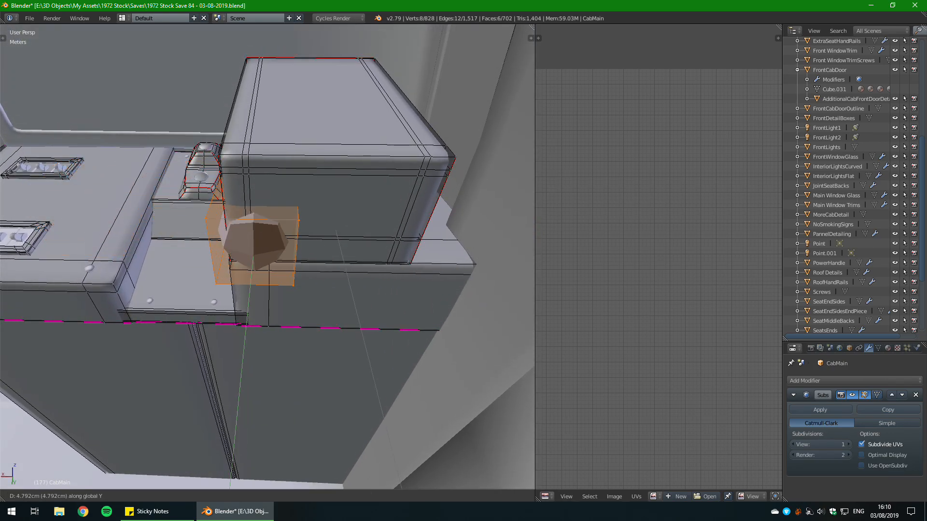
{"action": "middle_click_drag", "start_coordinate": [347, 314], "coordinate": [379, 345]}
Step: Flatten the cube into a thin plate parallel to the near end face of the large box
{"action": "key", "text": "s"}
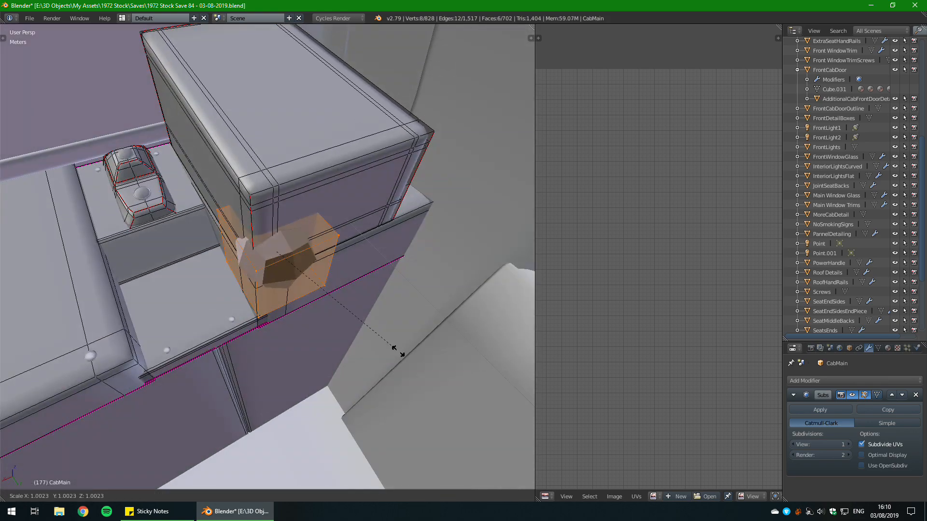
{"action": "key", "text": "x"}
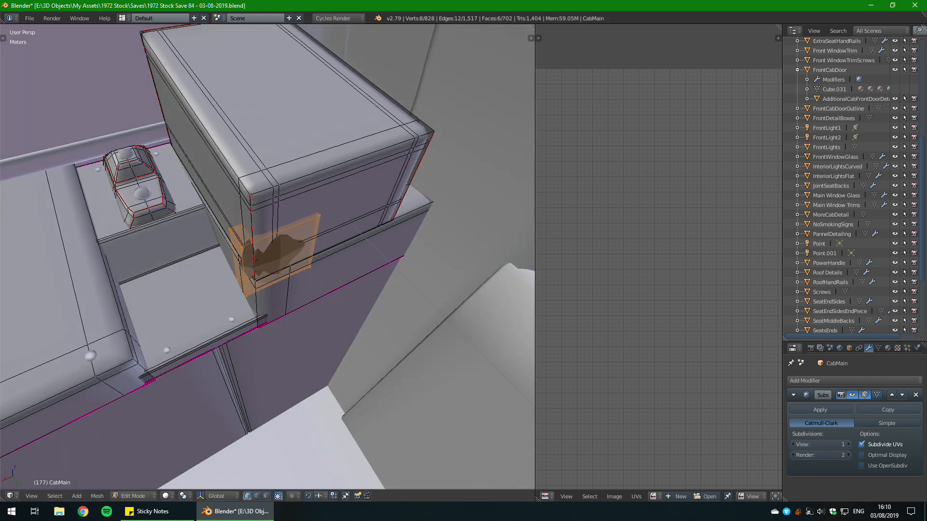
{"action": "key", "text": "Return"}
{"action": "middle_click_drag", "start_coordinate": [309, 290], "coordinate": [313, 256]}
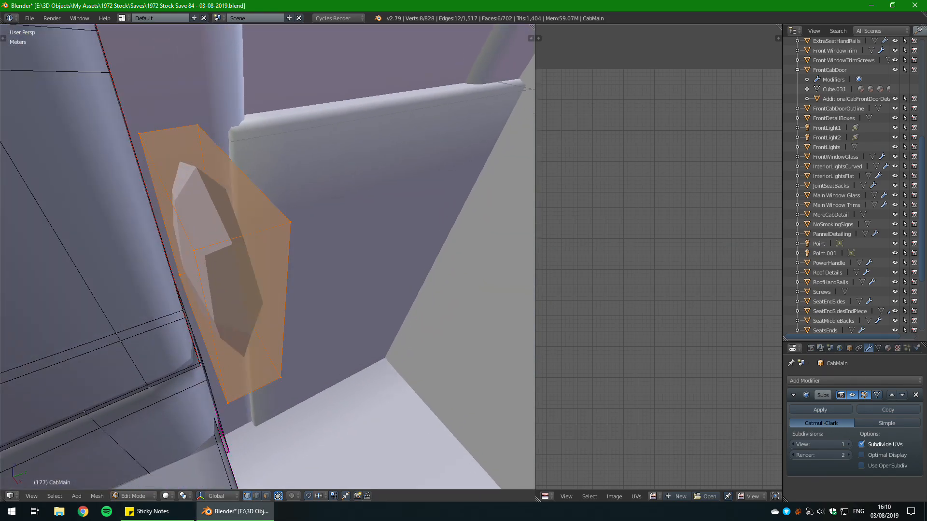
Step: Switch to face selection and delete the plate's hidden face that points towards the large box
{"action": "left_click", "coordinate": [267, 496]}
{"action": "right_click", "coordinate": [188, 289]}
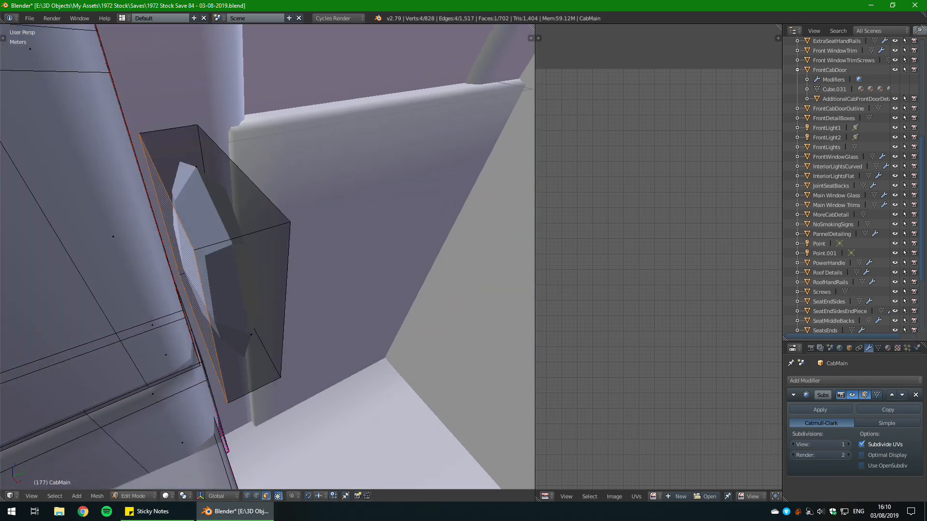
{"action": "key", "text": "x"}
{"action": "left_click", "coordinate": [187, 291]}
{"action": "middle_click_drag", "start_coordinate": [270, 270], "coordinate": [198, 278]}
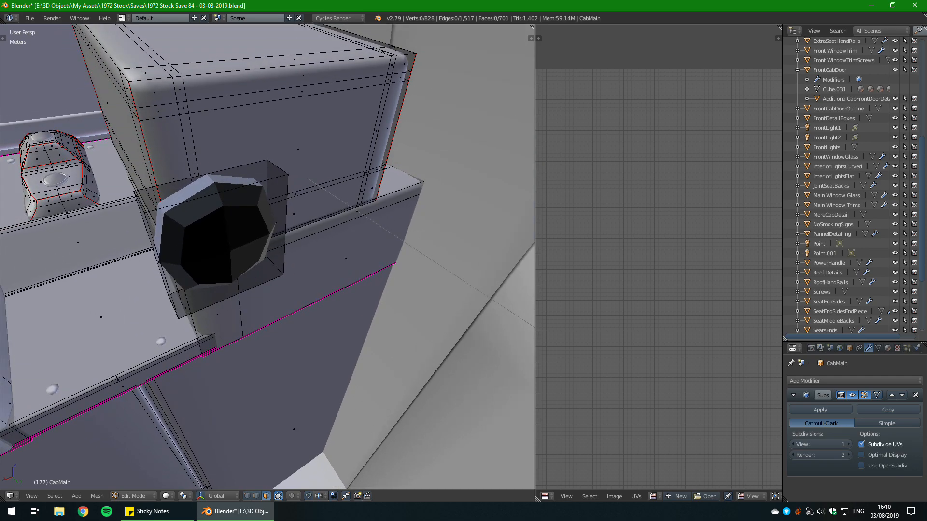
Step: Widen the 3D view and move the whole plate across and up onto the near end face of the large box
{"action": "left_click_drag", "start_coordinate": [533, 27], "coordinate": [579, 36]}
{"action": "scroll", "coordinate": [415, 256], "scroll_direction": "down", "scroll_amount": 2}
{"action": "middle_click_drag", "start_coordinate": [415, 256], "coordinate": [328, 286]}
{"action": "key", "text": "l"}
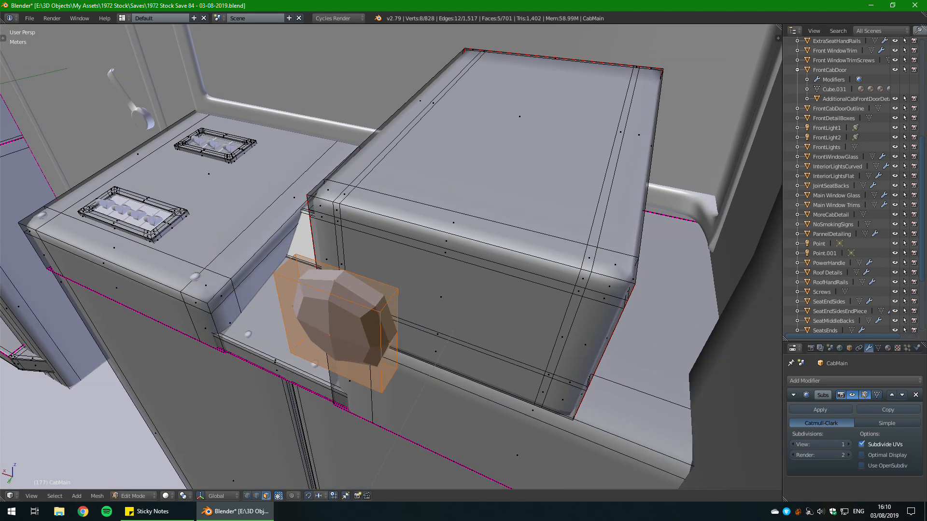
{"action": "key", "text": "g"}
{"action": "key", "text": "shift+z"}
{"action": "left_click", "coordinate": [411, 338]}
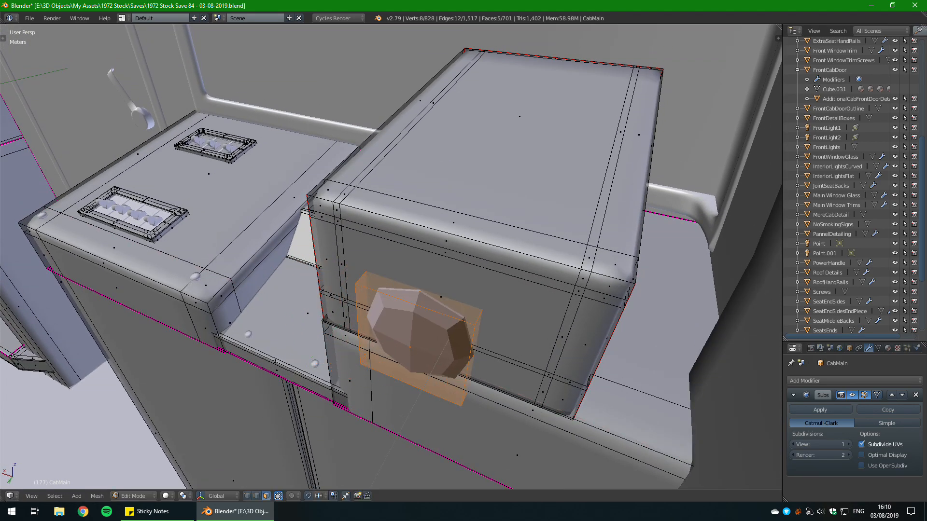
{"action": "key", "text": "g"}
{"action": "key", "text": "z"}
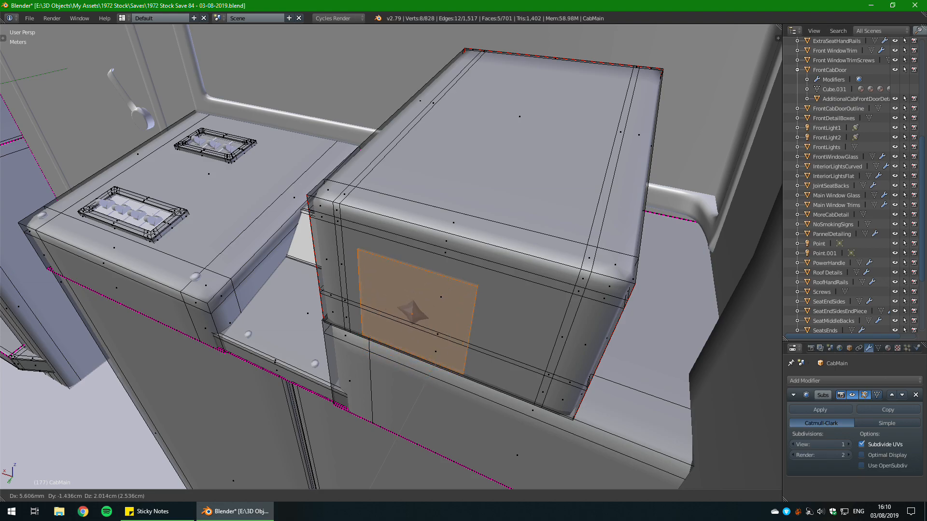
{"action": "left_click", "coordinate": [410, 342]}
Step: Push the plate's front face back along Y towards the large box
{"action": "middle_click_drag", "start_coordinate": [411, 343], "coordinate": [483, 357]}
{"action": "key", "text": "KP_Decimal"}
{"action": "scroll", "coordinate": [441, 342], "scroll_direction": "down", "scroll_amount": 6}
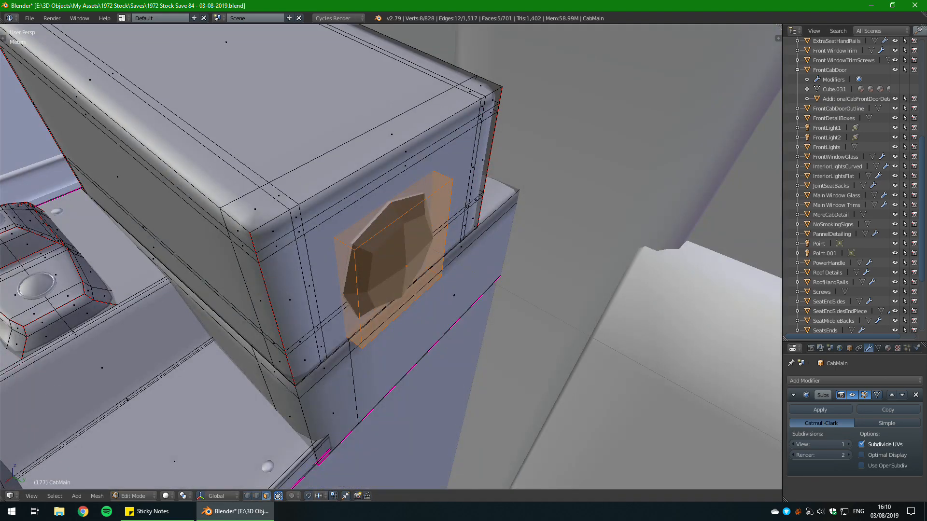
{"action": "right_click", "coordinate": [406, 266]}
{"action": "key", "text": "g"}
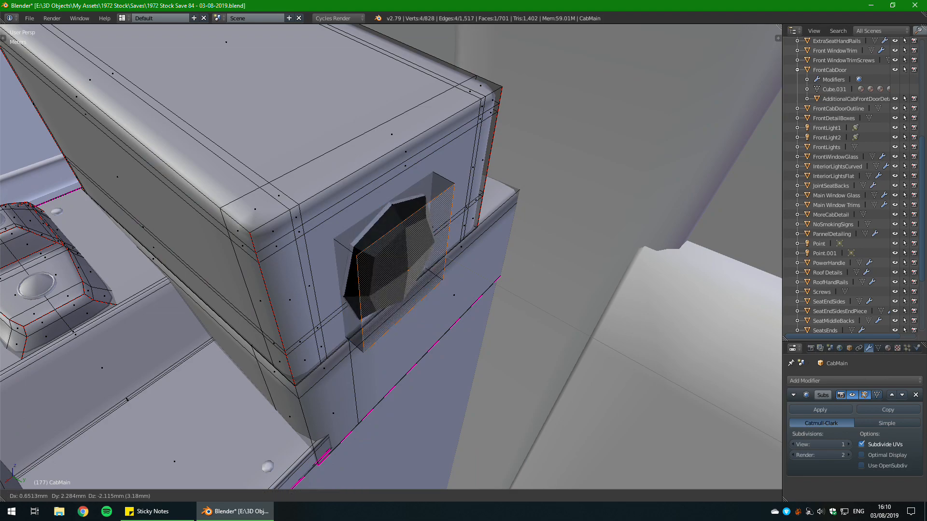
{"action": "key", "text": "y"}
{"action": "left_click", "coordinate": [127, 399]}
Step: Select the whole plate, move it outward along Y and scale down its thickness
{"action": "key", "text": "ctrl+l"}
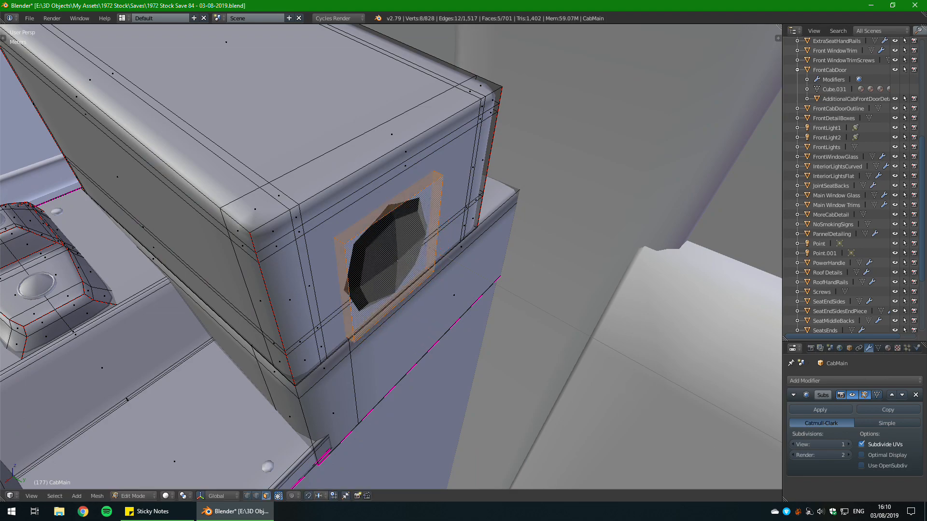
{"action": "key", "text": "g"}
{"action": "key", "text": "y"}
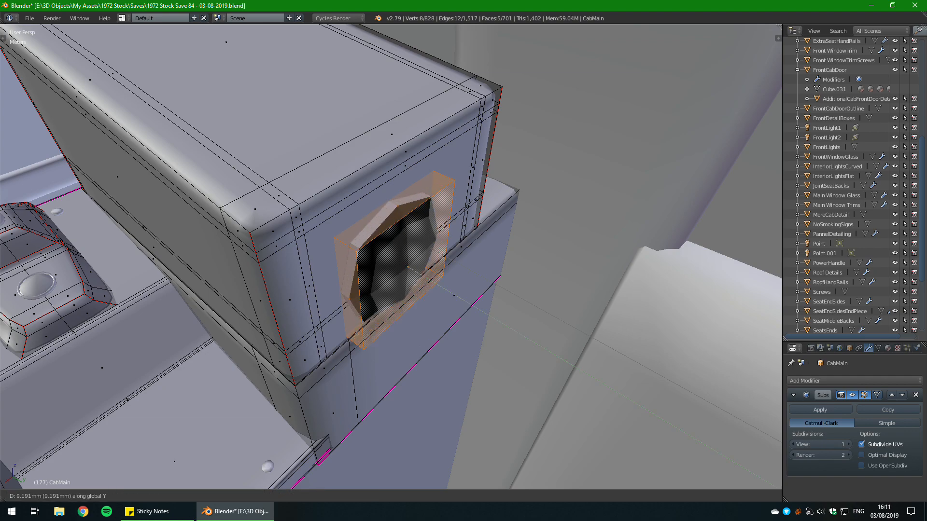
{"action": "left_click", "coordinate": [435, 285]}
{"action": "middle_click_drag", "start_coordinate": [434, 285], "coordinate": [480, 316]}
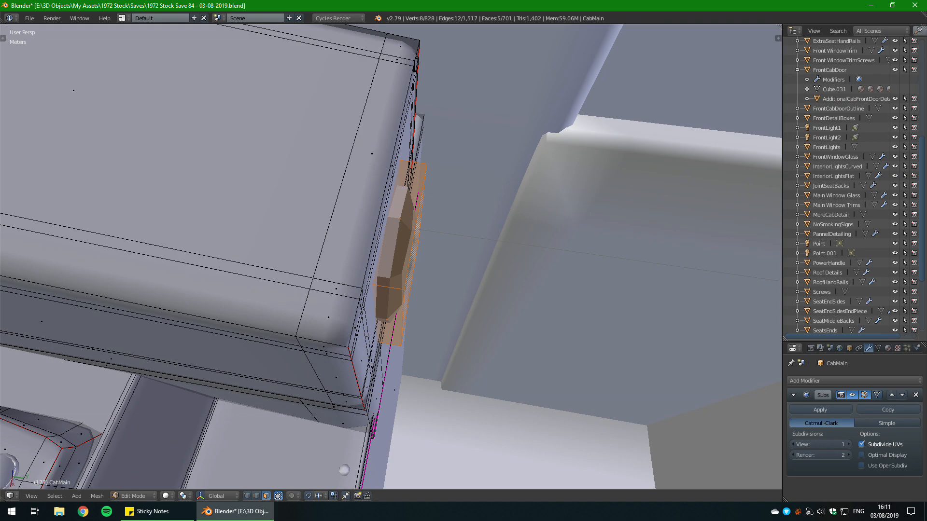
{"action": "mouse_move", "coordinate": [572, 293]}
{"action": "middle_mouse_down"}
{"action": "mouse_move", "coordinate": [580, 348]}
{"action": "mouse_move", "coordinate": [572, 293]}
{"action": "middle_mouse_up"}
{"action": "key", "text": "s"}
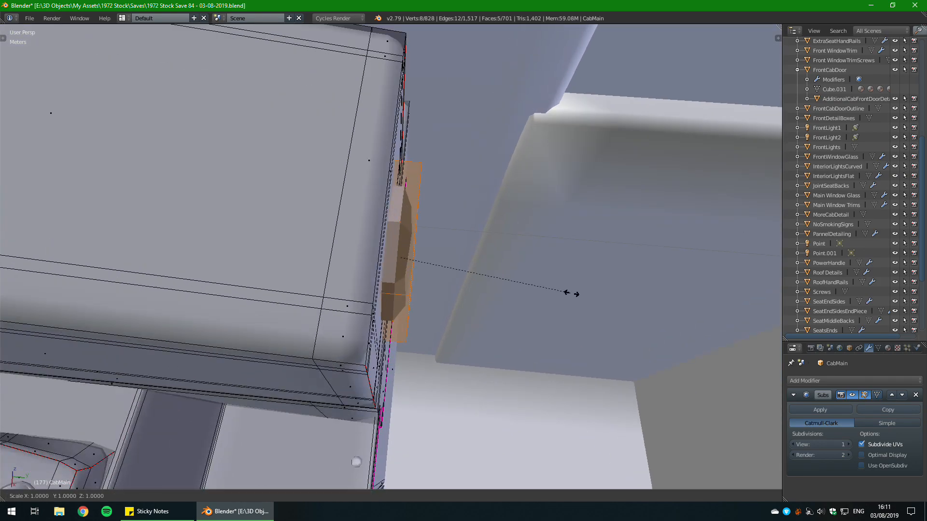
{"action": "left_click", "coordinate": [492, 284]}
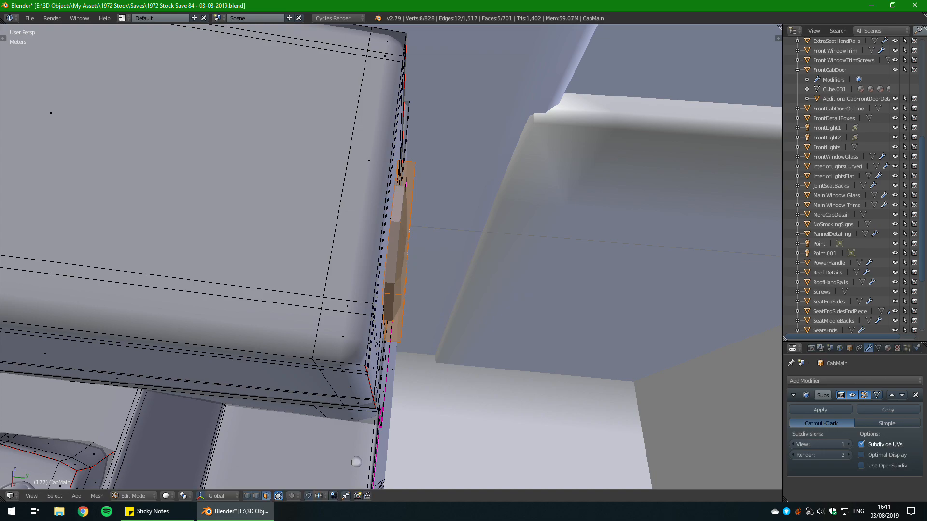
Step: Inset the plate's front face by a narrow margin all round
{"action": "middle_click_drag", "start_coordinate": [487, 283], "coordinate": [439, 254]}
{"action": "scroll", "coordinate": [444, 302], "scroll_direction": "up", "scroll_amount": 2}
{"action": "scroll", "coordinate": [401, 265], "scroll_direction": "up", "scroll_amount": 3}
{"action": "scroll", "coordinate": [400, 265], "scroll_direction": "down", "scroll_amount": 4}
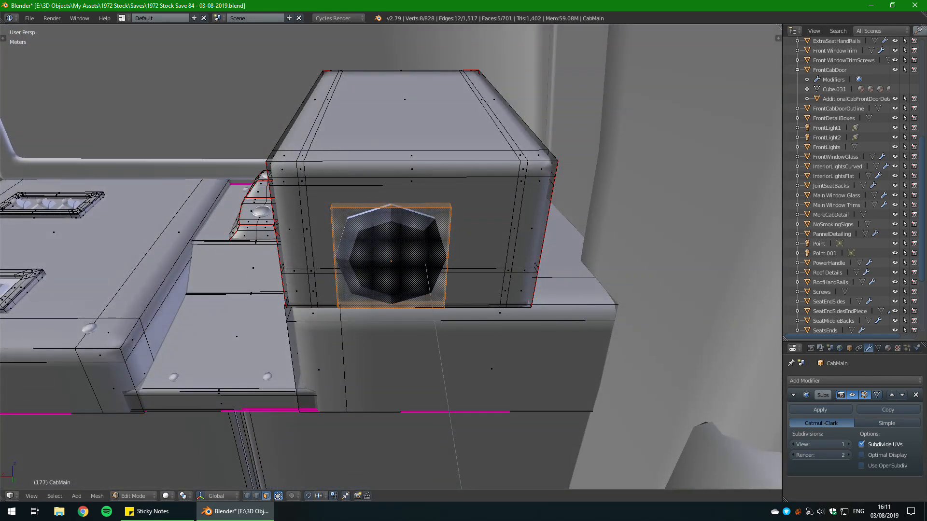
{"action": "right_click", "coordinate": [392, 261]}
{"action": "key", "text": "i"}
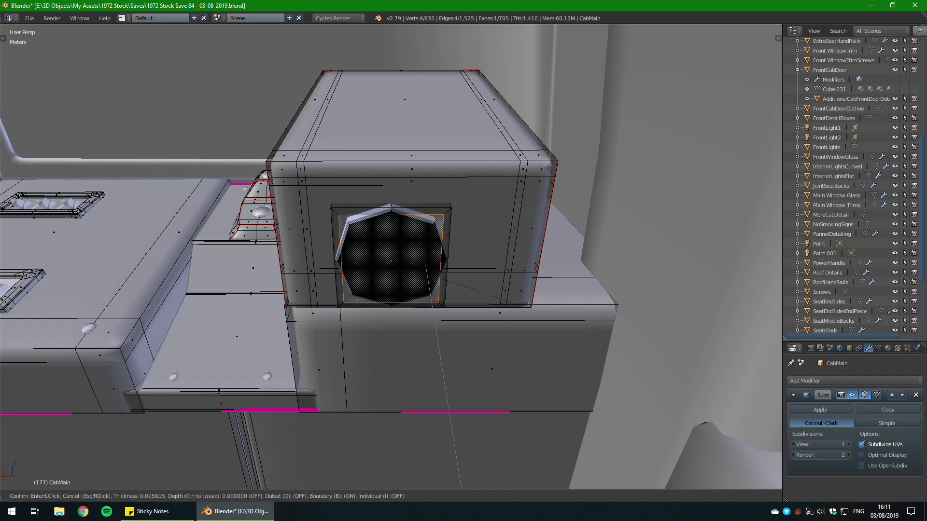
{"action": "left_click", "coordinate": [521, 312]}
Step: Select the whole inset plate and flatten it further along Y
{"action": "middle_click_drag", "start_coordinate": [521, 312], "coordinate": [671, 333]}
{"action": "key", "text": "ctrl+l"}
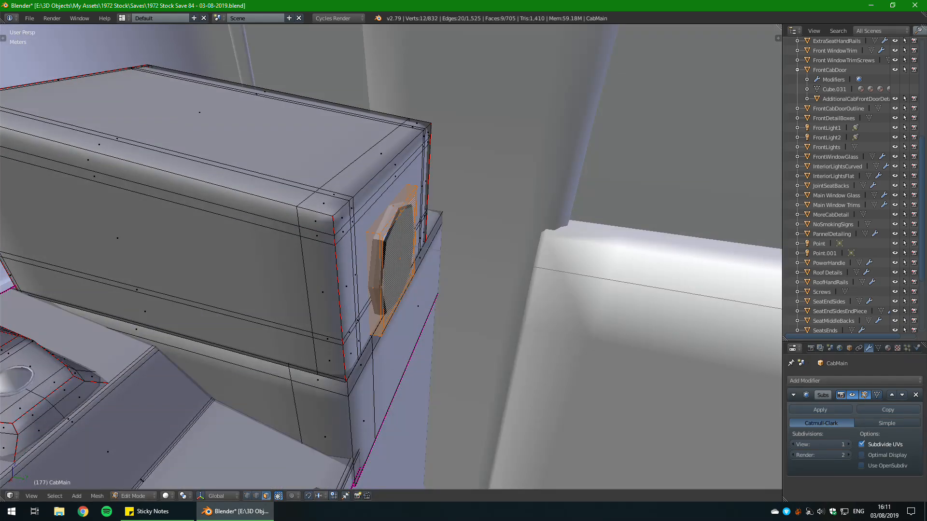
{"action": "key", "text": "s"}
{"action": "key", "text": "y"}
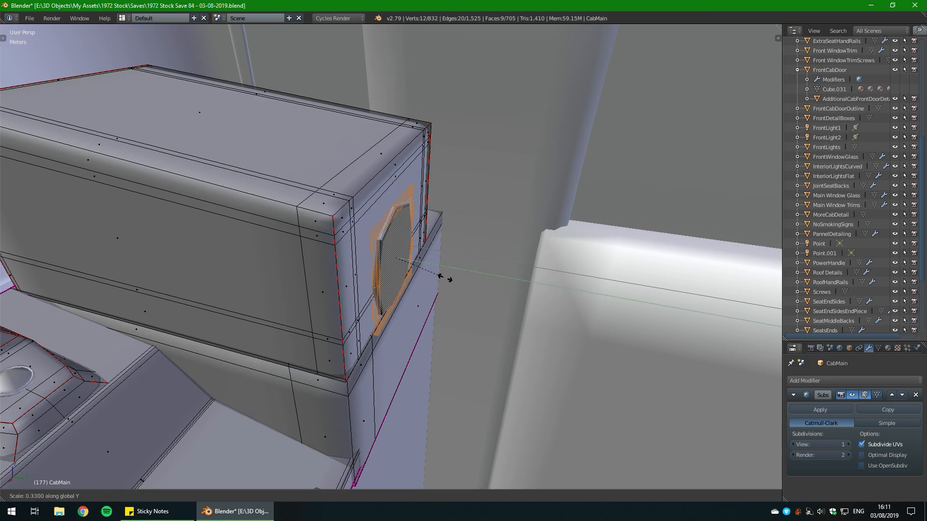
{"action": "left_click", "coordinate": [421, 274]}
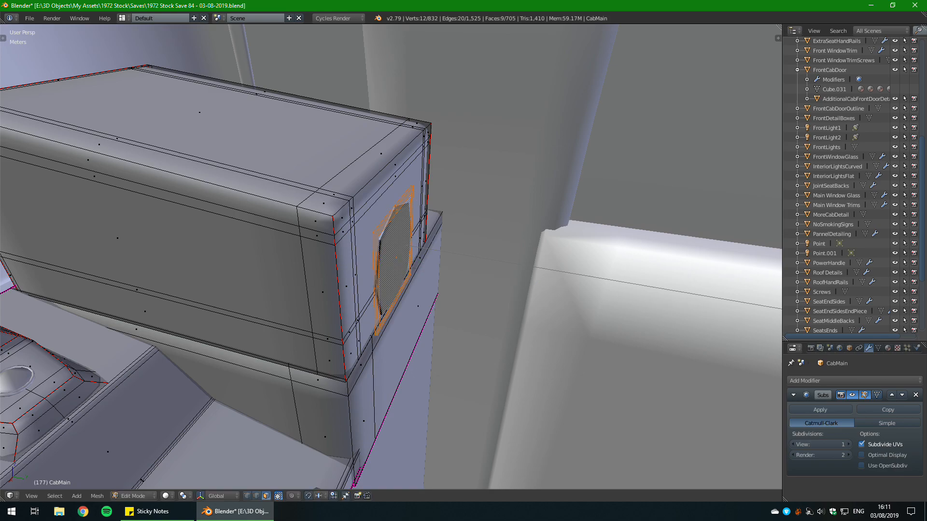
Step: Move the whole inset plate about 6.5 mm back along Y towards the box's end face
{"action": "scroll", "coordinate": [421, 275], "scroll_direction": "up", "scroll_amount": 8}
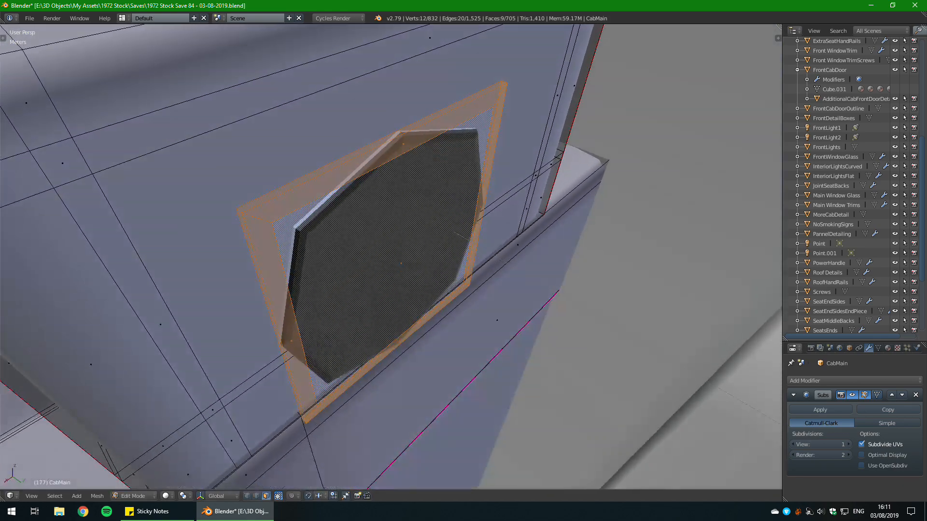
{"action": "middle_click_drag", "start_coordinate": [421, 274], "coordinate": [466, 272]}
{"action": "key", "text": "g"}
{"action": "key", "text": "y"}
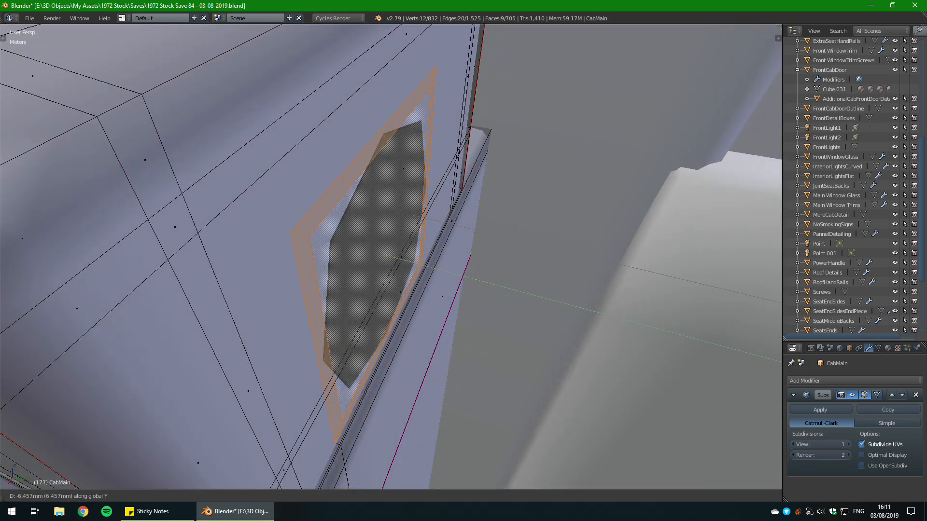
{"action": "left_click", "coordinate": [419, 268]}
{"action": "mouse_move", "coordinate": [419, 268]}
{"action": "middle_mouse_down"}
{"action": "mouse_move", "coordinate": [466, 360]}
{"action": "mouse_move", "coordinate": [458, 363]}
{"action": "mouse_move", "coordinate": [413, 316]}
{"action": "mouse_move", "coordinate": [444, 301]}
{"action": "mouse_move", "coordinate": [427, 273]}
{"action": "middle_mouse_up"}
{"action": "scroll", "coordinate": [432, 292], "scroll_direction": "up", "scroll_amount": 1}
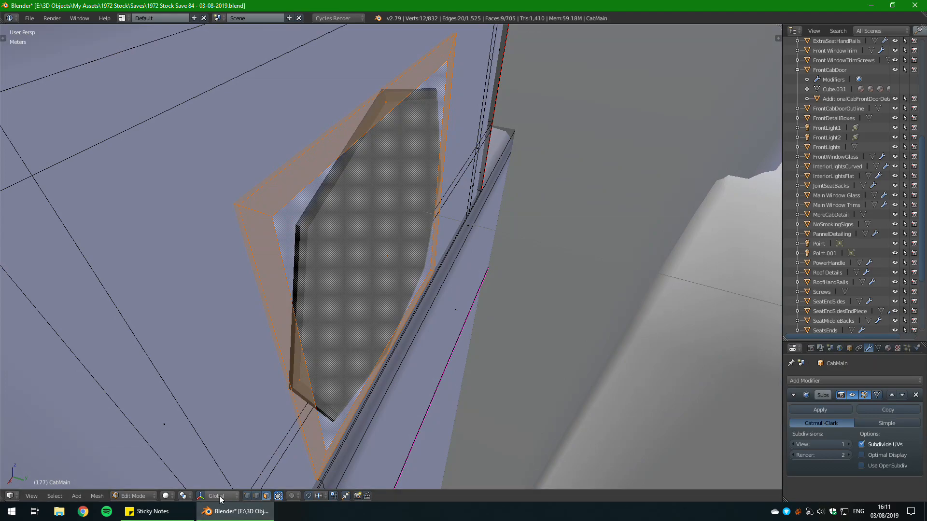
Step: Switch the viewport from solid to material shading
{"action": "middle_click_drag", "start_coordinate": [386, 309], "coordinate": [341, 287]}
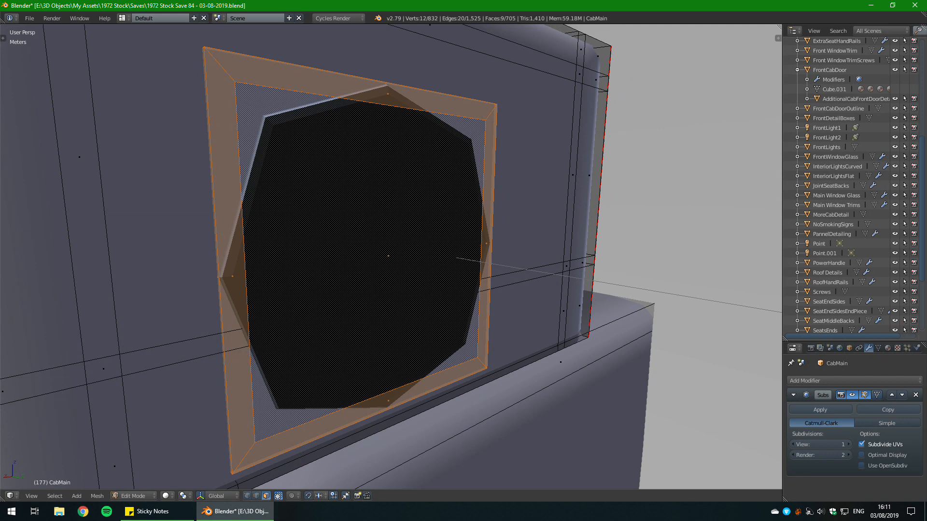
{"action": "scroll", "coordinate": [391, 256], "scroll_direction": "down", "scroll_amount": 4}
{"action": "mouse_move", "coordinate": [391, 256]}
{"action": "middle_mouse_down"}
{"action": "mouse_move", "coordinate": [352, 246]}
{"action": "mouse_move", "coordinate": [392, 255]}
{"action": "middle_mouse_up"}
{"action": "scroll", "coordinate": [391, 256], "scroll_direction": "up", "scroll_amount": 2}
{"action": "scroll", "coordinate": [391, 256], "scroll_direction": "down", "scroll_amount": 3}
{"action": "scroll", "coordinate": [391, 255], "scroll_direction": "up", "scroll_amount": 6}
{"action": "scroll", "coordinate": [392, 252], "scroll_direction": "down", "scroll_amount": 4}
{"action": "left_click", "coordinate": [165, 496]}
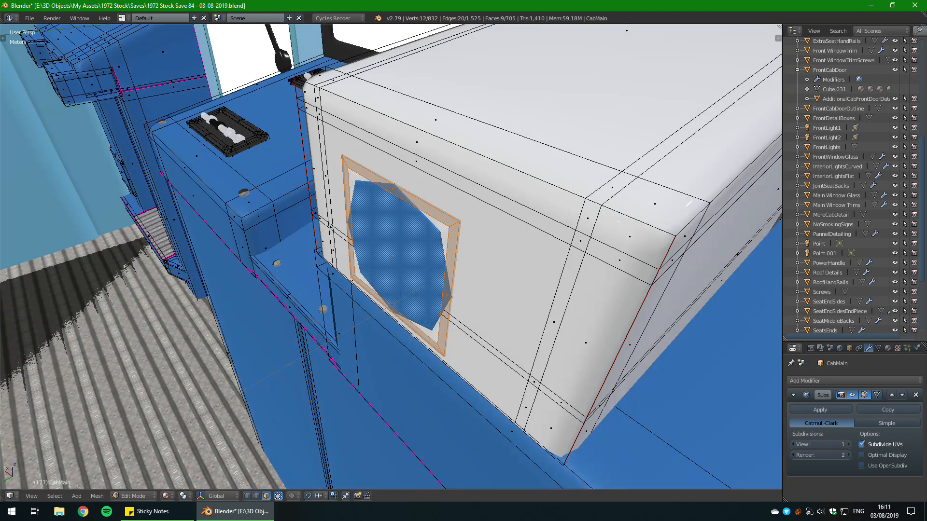
Step: Examine the plate in its shaded colours and the red button console on the desk
{"action": "key", "text": "Tab"}
{"action": "mouse_move", "coordinate": [396, 320]}
{"action": "middle_mouse_down"}
{"action": "mouse_move", "coordinate": [554, 310]}
{"action": "mouse_move", "coordinate": [261, 415]}
{"action": "mouse_move", "coordinate": [352, 338]}
{"action": "mouse_move", "coordinate": [453, 341]}
{"action": "middle_mouse_up"}
{"action": "key", "text": "Tab"}
{"action": "key", "text": "a"}
{"action": "key", "text": "ctrl+z"}
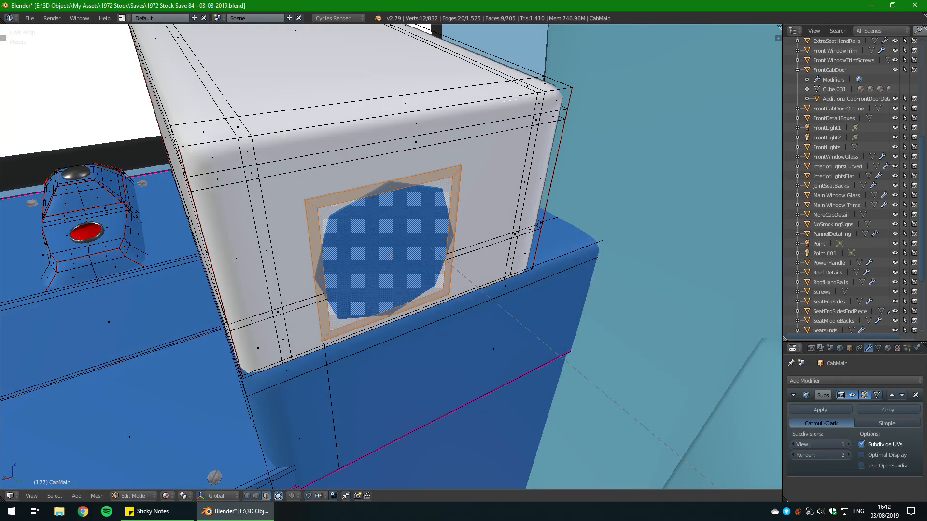
{"action": "middle_click_drag", "start_coordinate": [82, 291], "coordinate": [328, 292], "text": "shift"}
{"action": "scroll", "coordinate": [309, 293], "scroll_direction": "up", "scroll_amount": 3}
{"action": "key", "text": "Tab"}
{"action": "key", "text": "Tab"}
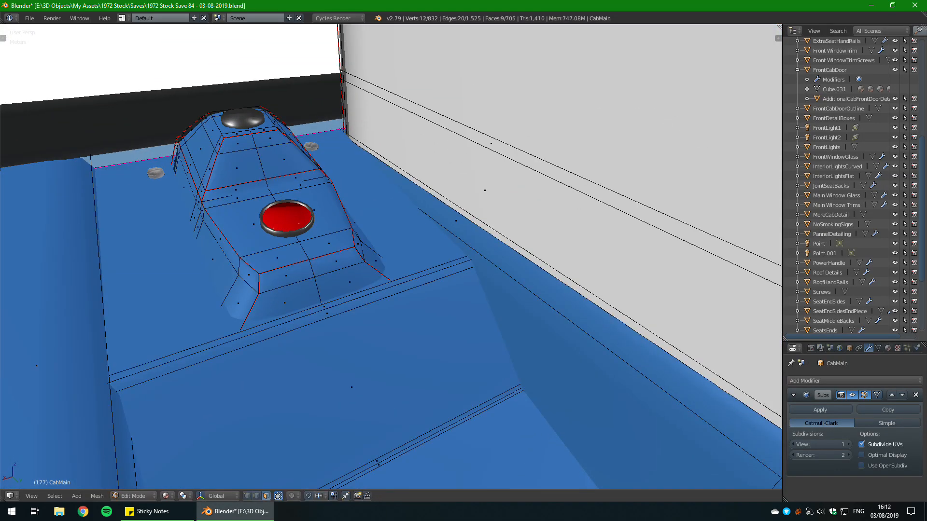
Step: Adjust the whole plate's position along Y so it sits against the box's end face
{"action": "scroll", "coordinate": [328, 293], "scroll_direction": "down", "scroll_amount": 3}
{"action": "middle_click_drag", "start_coordinate": [424, 290], "coordinate": [333, 271]}
{"action": "middle_click_drag", "start_coordinate": [482, 319], "coordinate": [242, 155], "text": "shift"}
{"action": "middle_click_drag", "start_coordinate": [251, 203], "coordinate": [326, 229]}
{"action": "scroll", "coordinate": [449, 207], "scroll_direction": "up", "scroll_amount": 2}
{"action": "scroll", "coordinate": [322, 241], "scroll_direction": "up", "scroll_amount": 1}
{"action": "key", "text": "g"}
{"action": "key", "text": "y"}
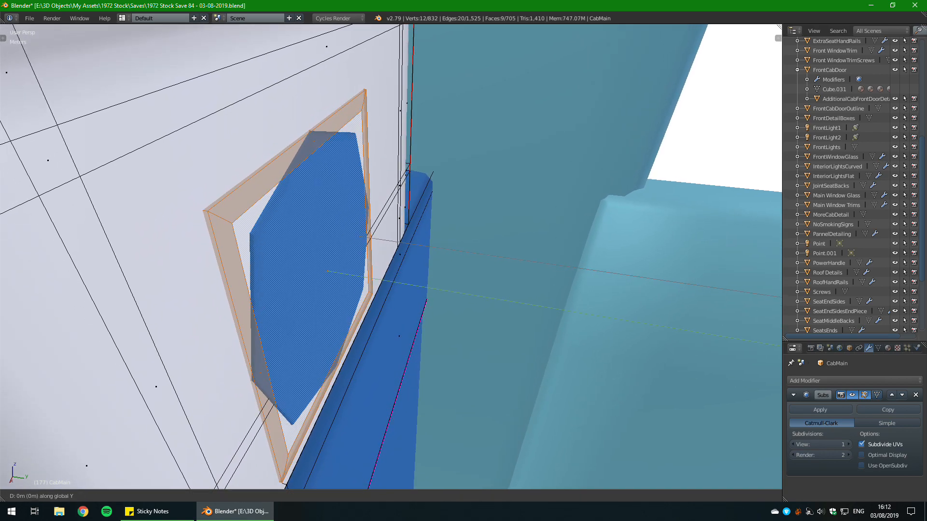
{"action": "left_click", "coordinate": [406, 285]}
{"action": "scroll", "coordinate": [406, 285], "scroll_direction": "down", "scroll_amount": 3}
{"action": "middle_click_drag", "start_coordinate": [405, 284], "coordinate": [425, 280]}
{"action": "key", "text": "Tab"}
{"action": "key", "text": "Tab"}
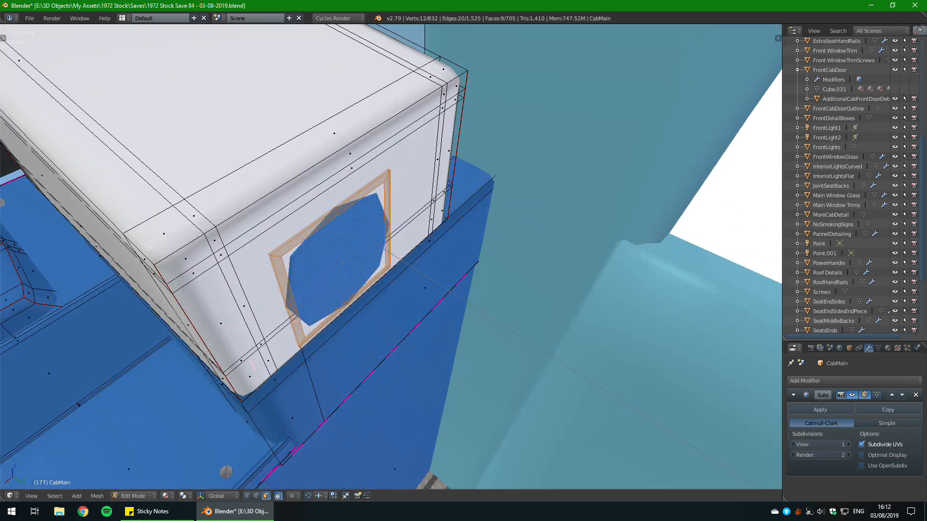
{"action": "middle_click_drag", "start_coordinate": [264, 489], "coordinate": [290, 485]}
{"action": "scroll", "coordinate": [289, 483], "scroll_direction": "up", "scroll_amount": 3}
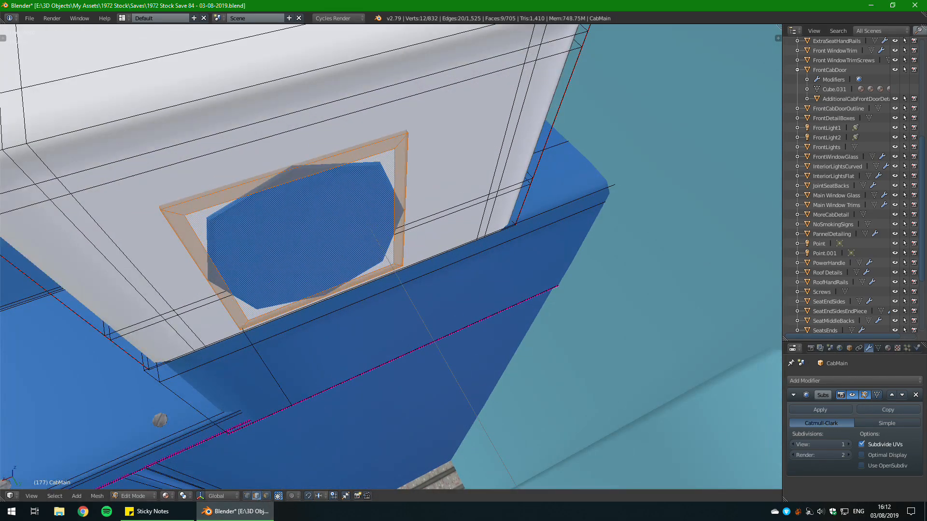
{"action": "right_click", "coordinate": [333, 169]}
{"action": "key", "text": "s"}
{"action": "key", "text": "Escape"}
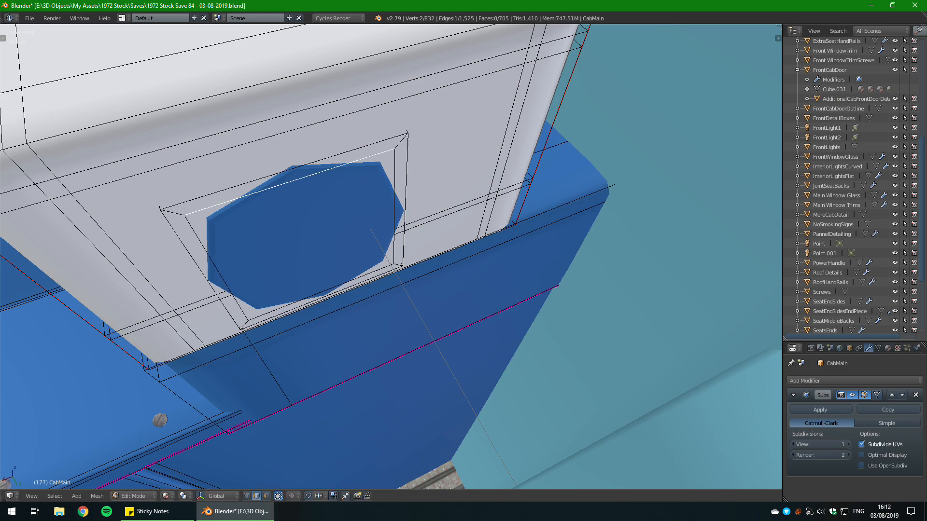
Step: Select the four edges around the plate's inner front face and scale them up by about 1.07 to narrow the border
{"action": "right_click", "coordinate": [323, 292]}
{"action": "right_click", "coordinate": [394, 208], "text": "shift"}
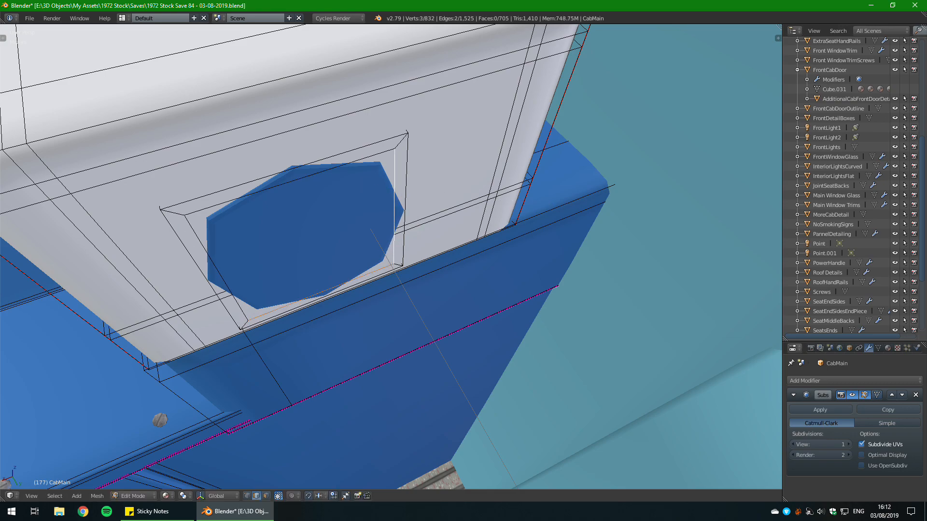
{"action": "right_click", "coordinate": [309, 175], "text": "shift"}
{"action": "right_click", "coordinate": [216, 267], "text": "shift"}
{"action": "key", "text": "s"}
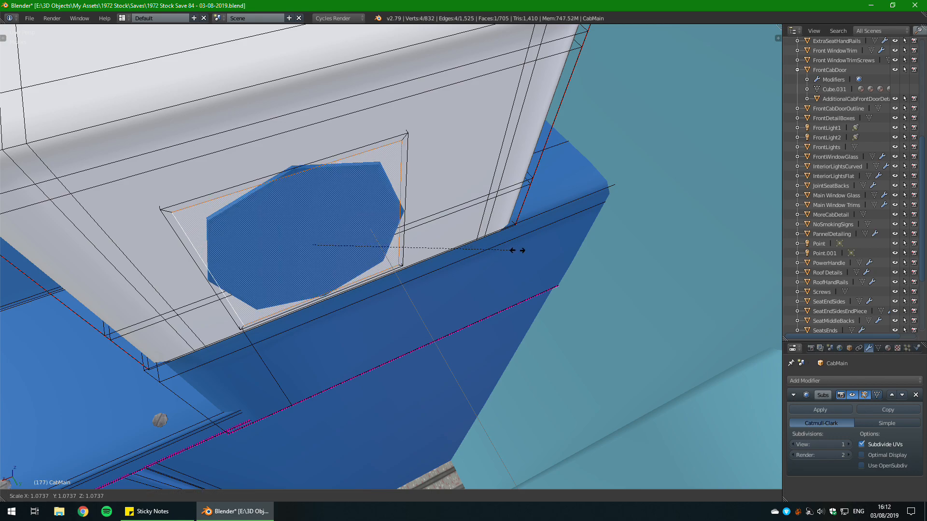
{"action": "left_click", "coordinate": [517, 251]}
Step: Extrude the plate's inner front face in place and scale the new face inwards
{"action": "middle_click_drag", "start_coordinate": [517, 251], "coordinate": [551, 249]}
{"action": "middle_click_drag", "start_coordinate": [190, 352], "coordinate": [186, 461]}
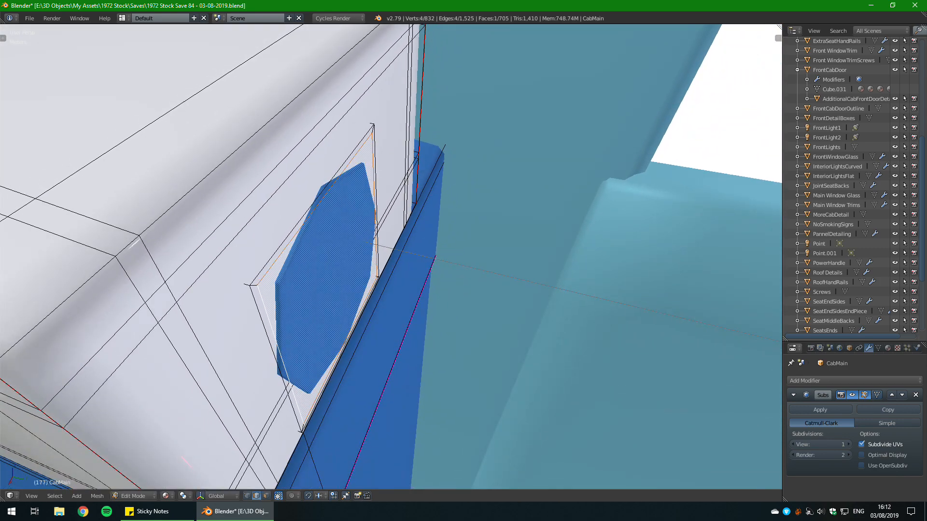
{"action": "key", "text": "e"}
{"action": "key", "text": "Escape"}
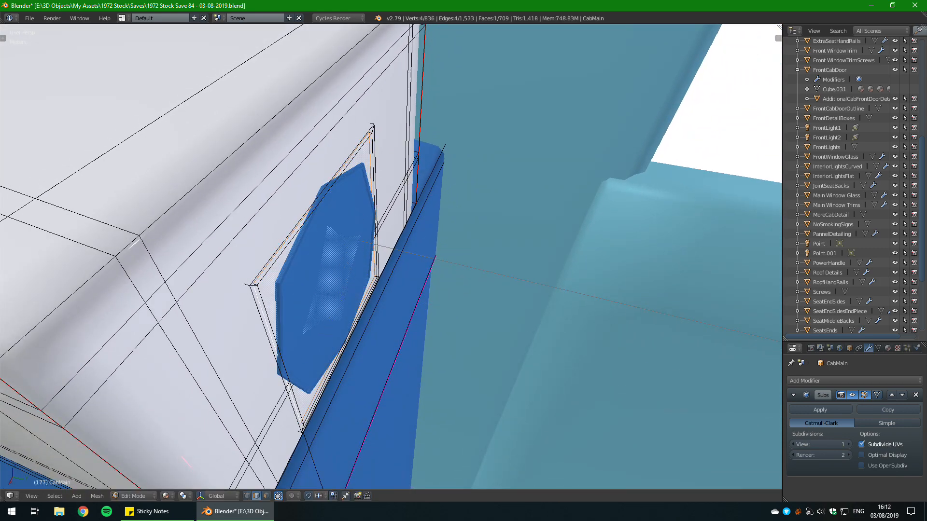
{"action": "key", "text": "s"}
{"action": "left_click", "coordinate": [491, 285]}
{"action": "middle_click_drag", "start_coordinate": [490, 285], "coordinate": [362, 229]}
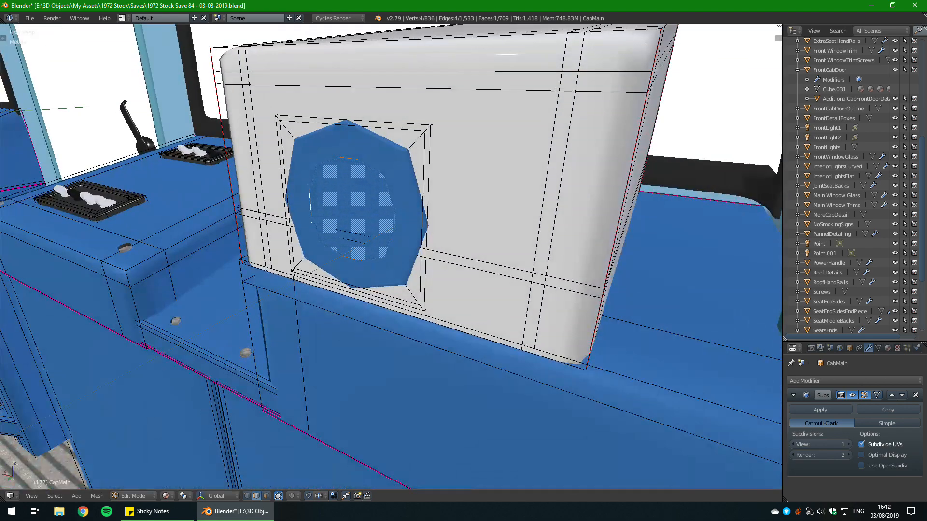
Step: Scale the new inner face to about half its height along Z and widen it along X into a horizontal strip
{"action": "key", "text": "s"}
{"action": "key", "text": "z"}
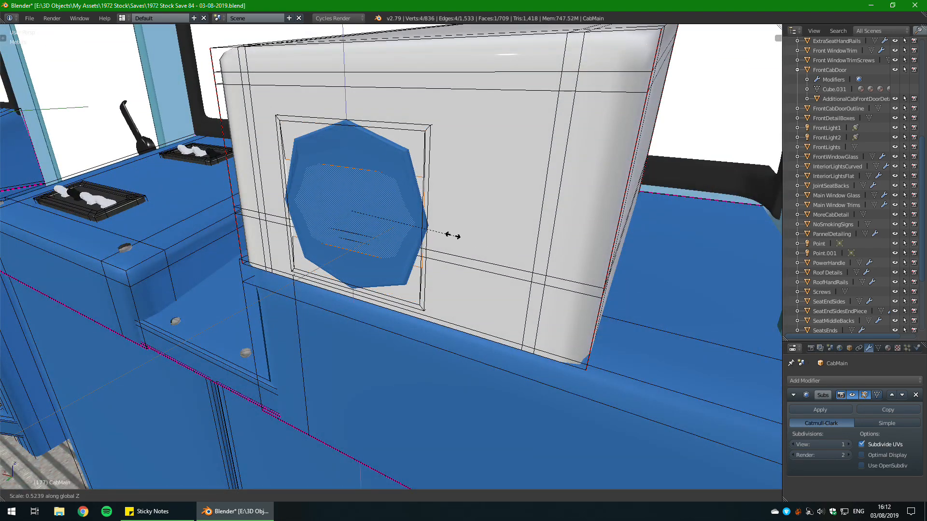
{"action": "left_click", "coordinate": [426, 230]}
{"action": "middle_click_drag", "start_coordinate": [426, 230], "coordinate": [598, 286]}
{"action": "key", "text": "s"}
{"action": "key", "text": "x"}
{"action": "left_click", "coordinate": [475, 248]}
{"action": "scroll", "coordinate": [565, 282], "scroll_direction": "up", "scroll_amount": 3}
{"action": "scroll", "coordinate": [565, 282], "scroll_direction": "down", "scroll_amount": 1}
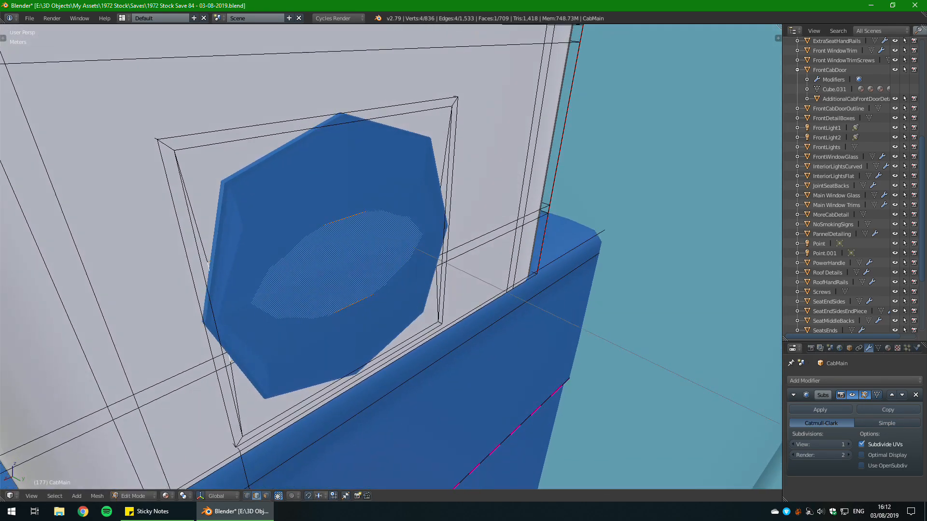
Step: Preview the plate with the subdivision view level at 0, and restore the level to 1
{"action": "left_click", "coordinate": [793, 444]}
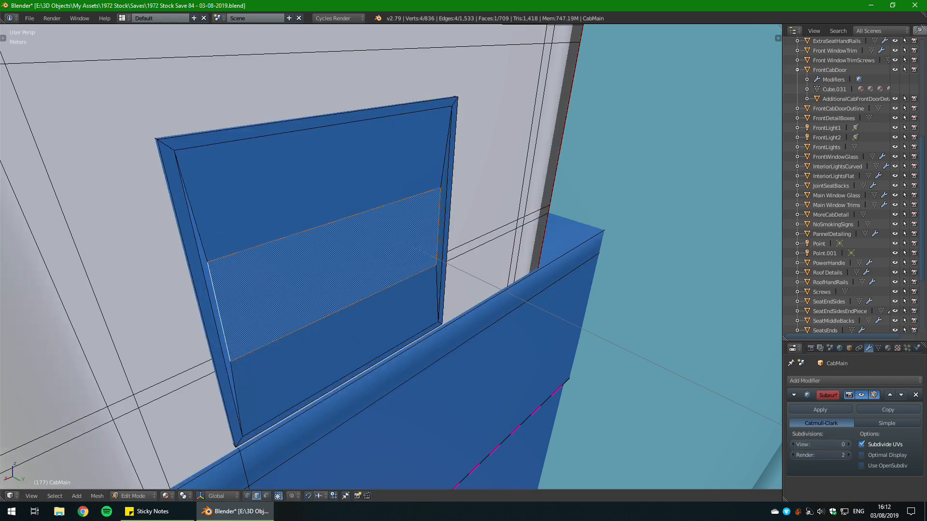
{"action": "key", "text": "Tab"}
{"action": "middle_click_drag", "start_coordinate": [545, 236], "coordinate": [399, 213]}
{"action": "middle_click_drag", "start_coordinate": [474, 259], "coordinate": [533, 223]}
{"action": "key", "text": "Tab"}
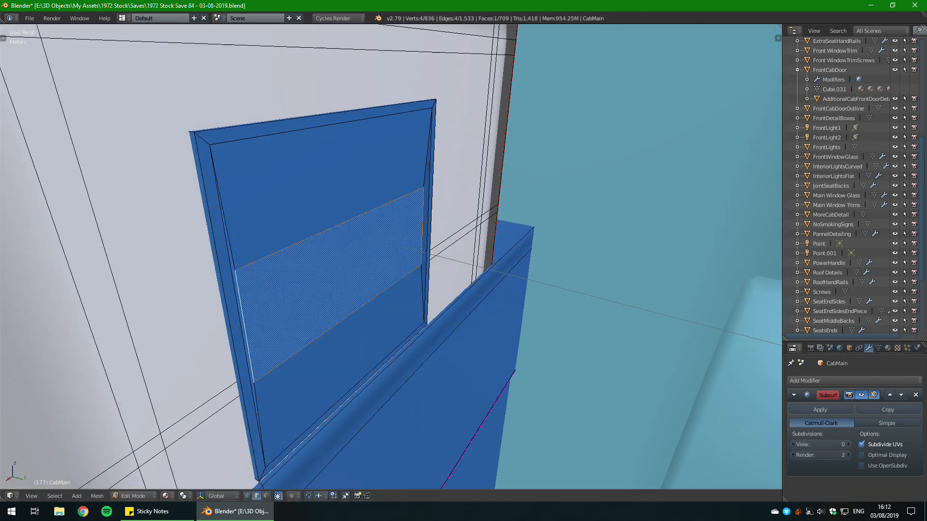
{"action": "left_click", "coordinate": [848, 445]}
Step: Examine the switch plate on the grey box in the PureRef reference photo and compare it with the model
{"action": "mouse_move", "coordinate": [555, 289]}
{"action": "middle_mouse_down"}
{"action": "mouse_move", "coordinate": [484, 280]}
{"action": "mouse_move", "coordinate": [537, 295]}
{"action": "middle_mouse_up"}
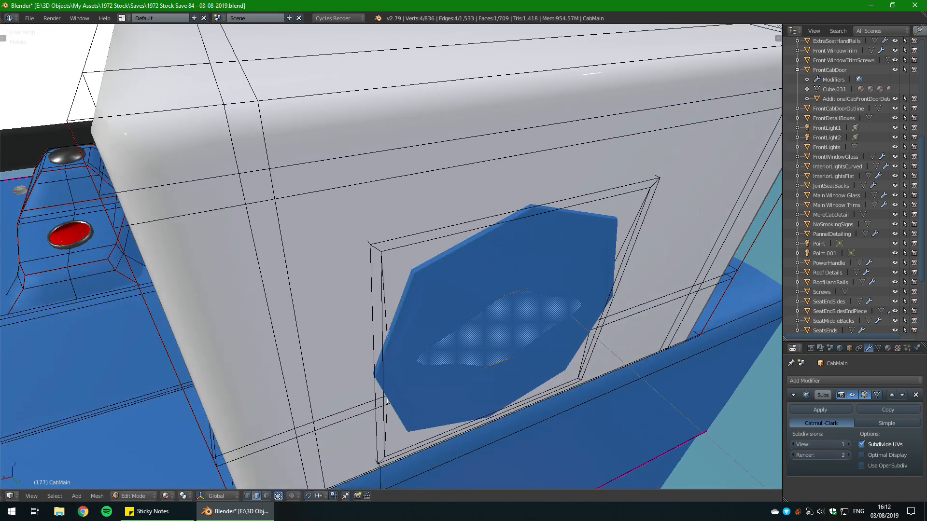
{"action": "middle_click_drag", "start_coordinate": [387, 333], "coordinate": [309, 301]}
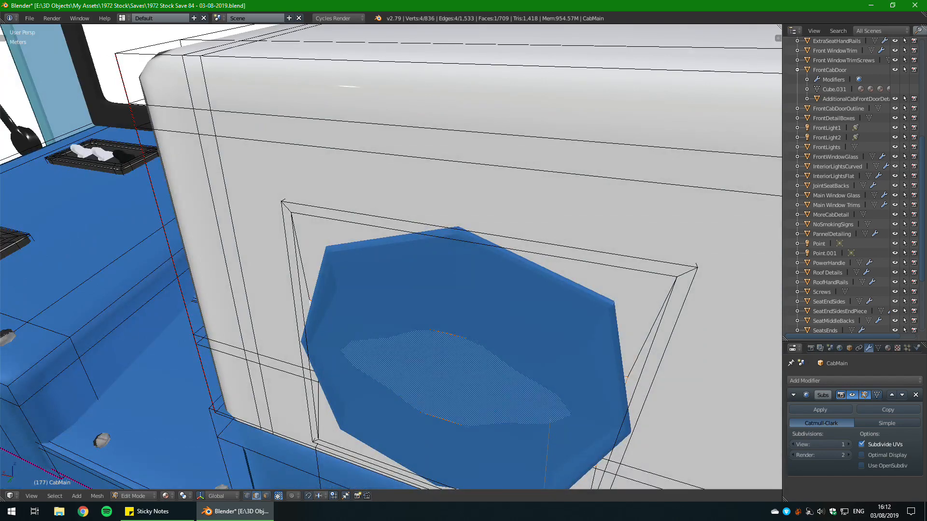
{"action": "right_click_drag", "start_coordinate": [926, 198], "coordinate": [590, 225]}
{"action": "scroll", "coordinate": [667, 256], "scroll_direction": "up", "scroll_amount": 4}
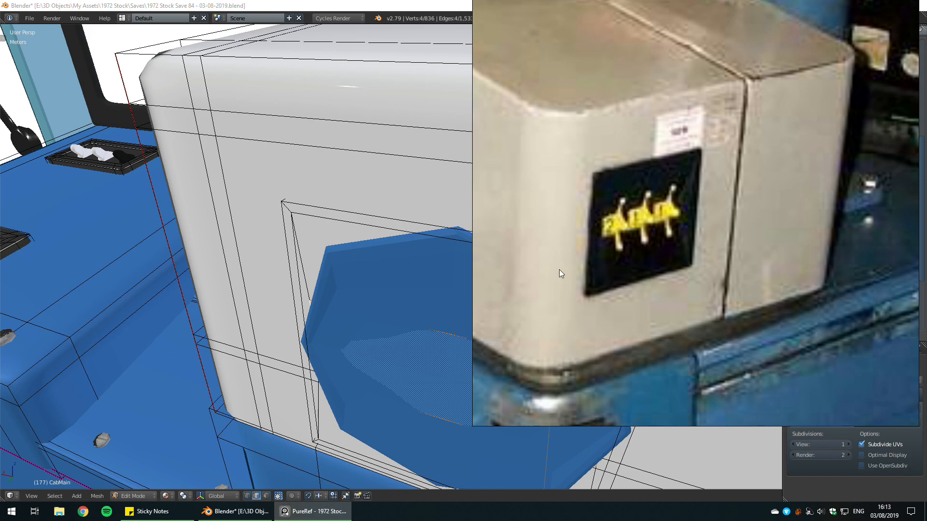
{"action": "scroll", "coordinate": [611, 236], "scroll_direction": "down", "scroll_amount": 4}
{"action": "right_click_drag", "start_coordinate": [629, 229], "coordinate": [926, 217]}
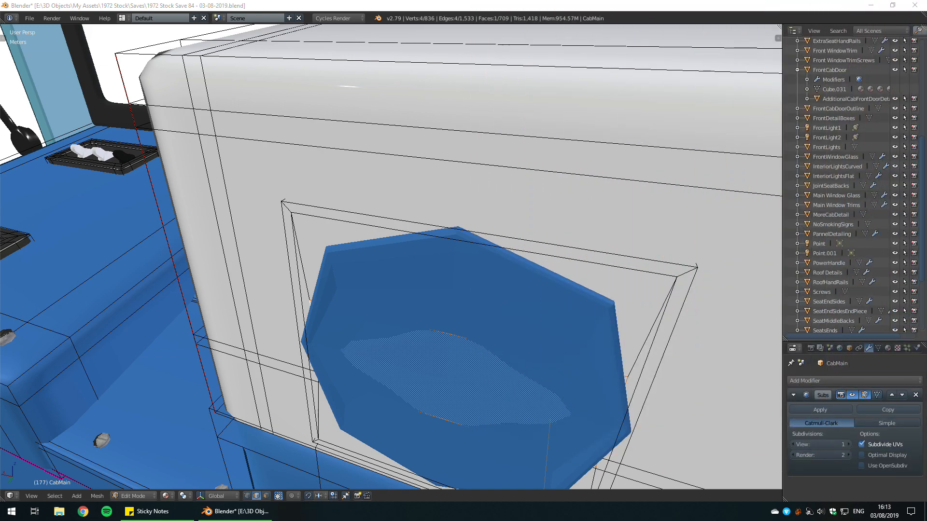
{"action": "middle_click_drag", "start_coordinate": [434, 260], "coordinate": [488, 309]}
{"action": "scroll", "coordinate": [443, 260], "scroll_direction": "up", "scroll_amount": 2}
{"action": "scroll", "coordinate": [443, 261], "scroll_direction": "down", "scroll_amount": 3}
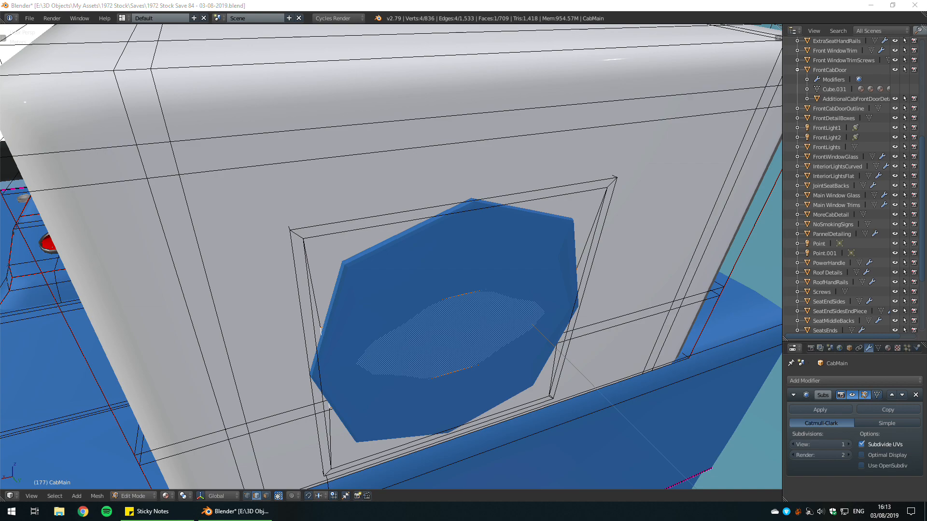
Step: Select the whole plate and move it about 1.6 mm outward along Y
{"action": "middle_click_drag", "start_coordinate": [321, 330], "coordinate": [514, 307]}
{"action": "key", "text": "a"}
{"action": "key", "text": "ctrl+z"}
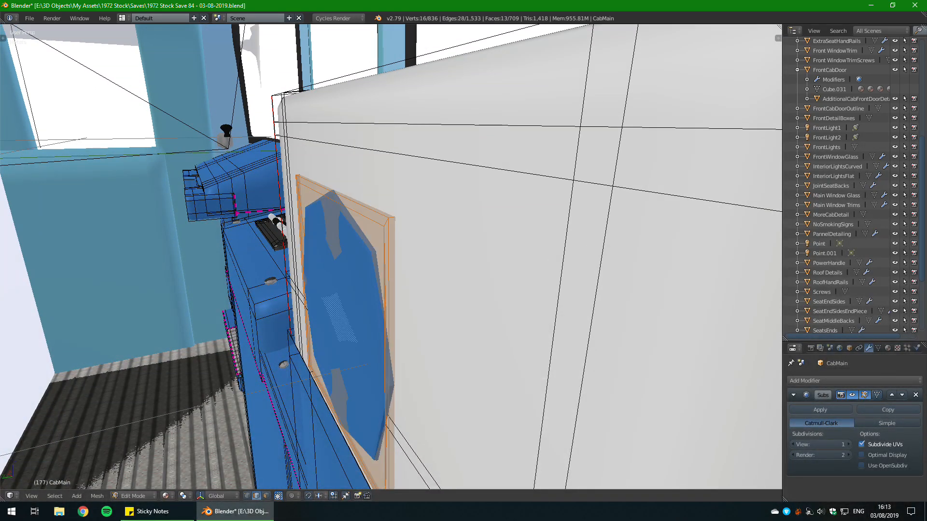
{"action": "key", "text": "g"}
{"action": "key", "text": "y"}
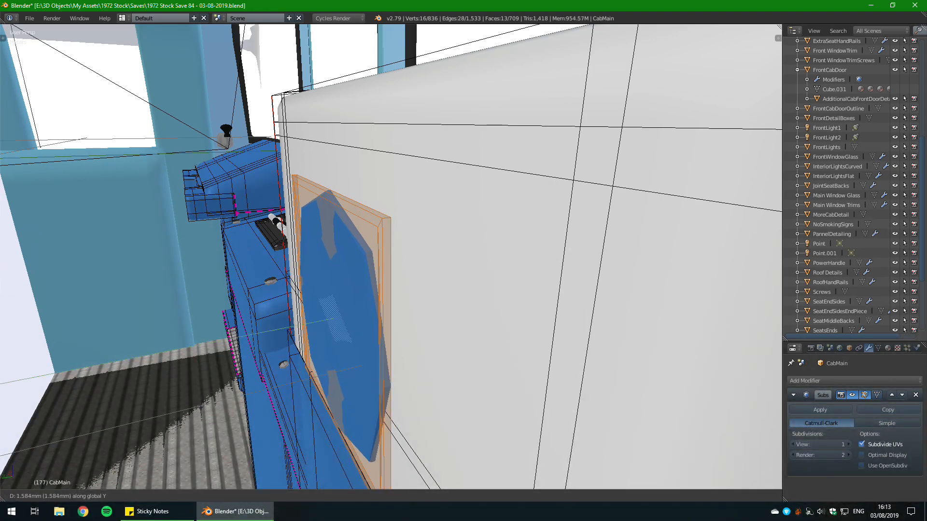
{"action": "key", "text": "Return"}
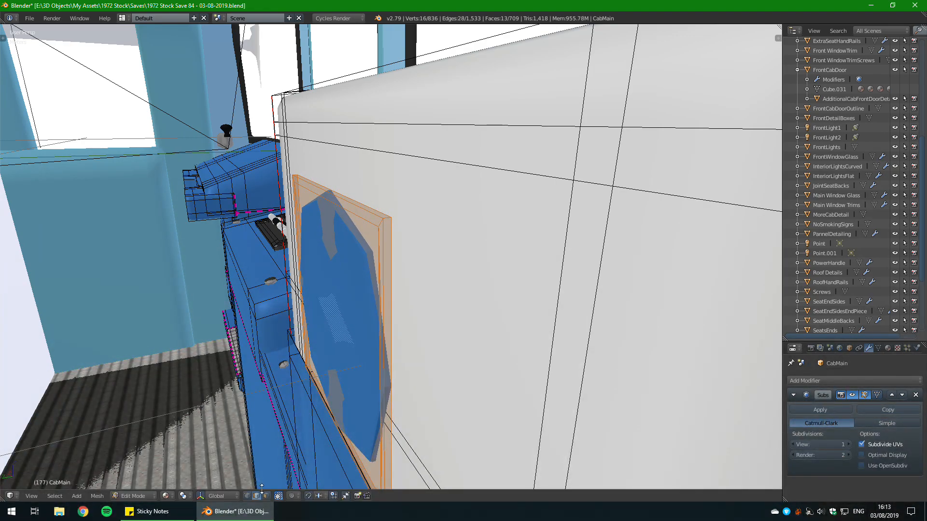
Step: Select the plate's rear edge loop and push it about 6 mm back along Y into the box
{"action": "key", "text": "ctrl+z"}
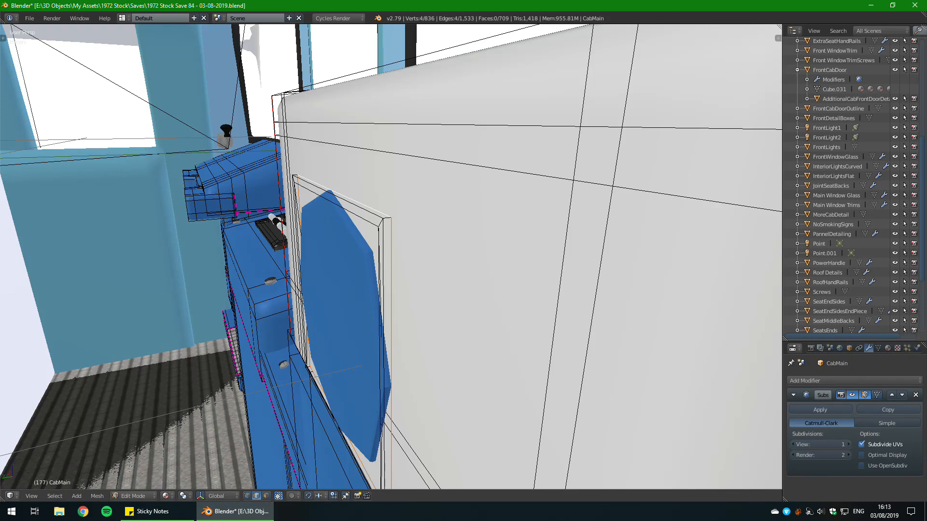
{"action": "key", "text": "g"}
{"action": "key", "text": "y"}
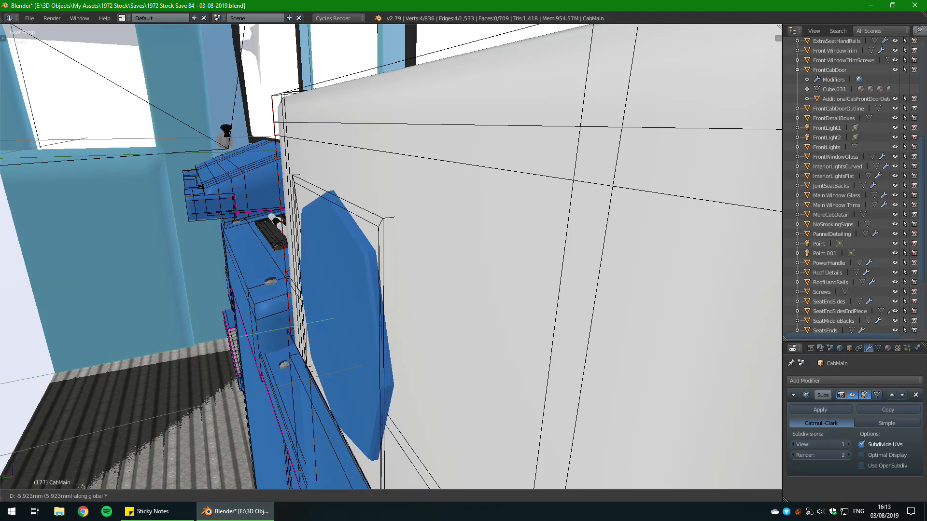
{"action": "left_click", "coordinate": [386, 261]}
{"action": "middle_click_drag", "start_coordinate": [386, 261], "coordinate": [579, 300]}
Step: Select the horizontal strip face at the middle of the plate's front and push it slightly back along Y
{"action": "left_click", "coordinate": [266, 496]}
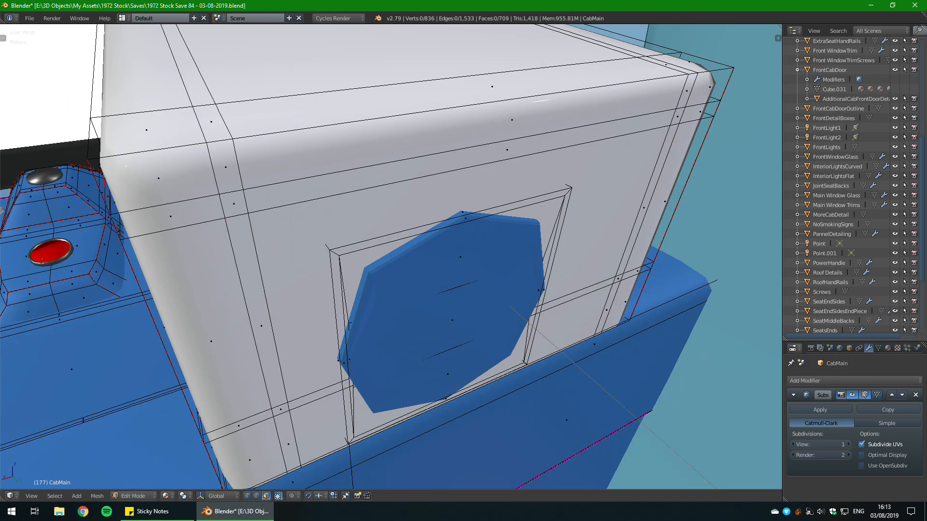
{"action": "right_click", "coordinate": [451, 320]}
{"action": "middle_click_drag", "start_coordinate": [451, 321], "coordinate": [565, 340]}
{"action": "scroll", "coordinate": [475, 326], "scroll_direction": "up", "scroll_amount": 2}
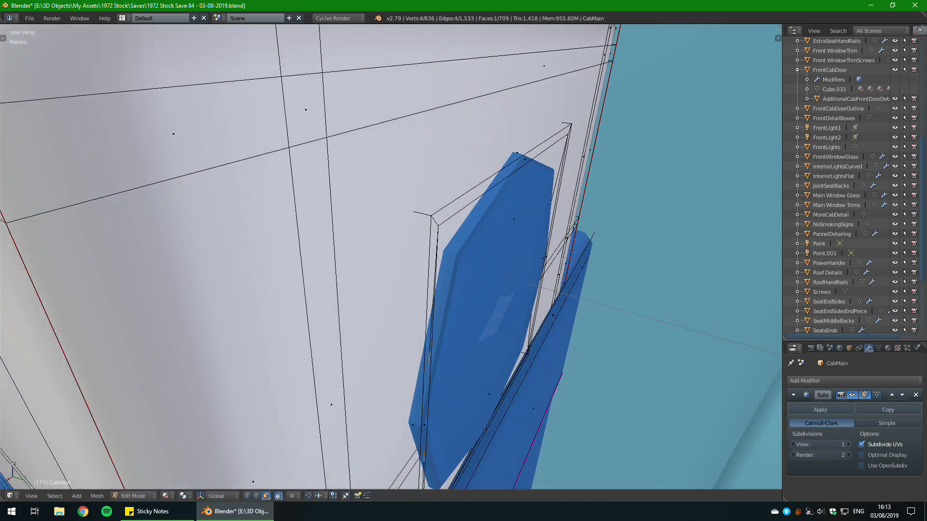
{"action": "key", "text": "g"}
{"action": "key", "text": "y"}
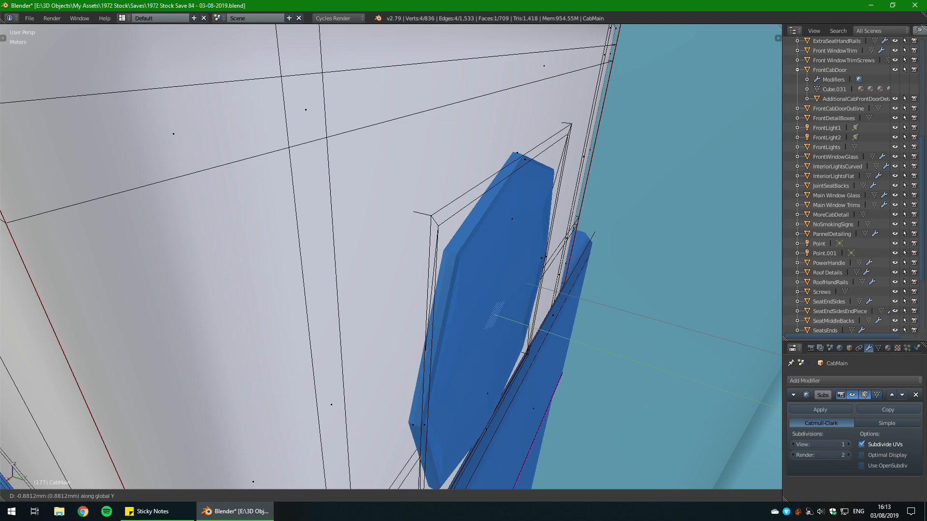
{"action": "left_click", "coordinate": [546, 335]}
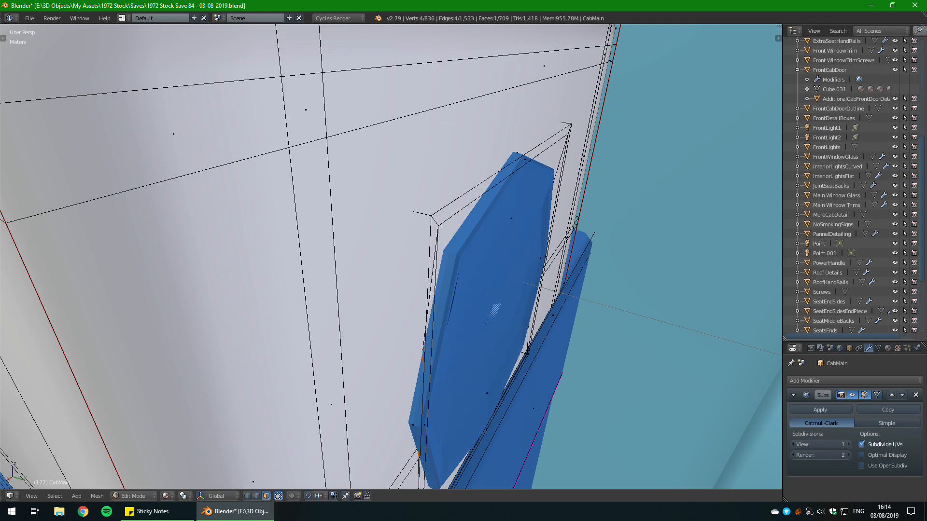
{"action": "middle_click_drag", "start_coordinate": [546, 335], "coordinate": [424, 304]}
{"action": "scroll", "coordinate": [425, 305], "scroll_direction": "down", "scroll_amount": 2}
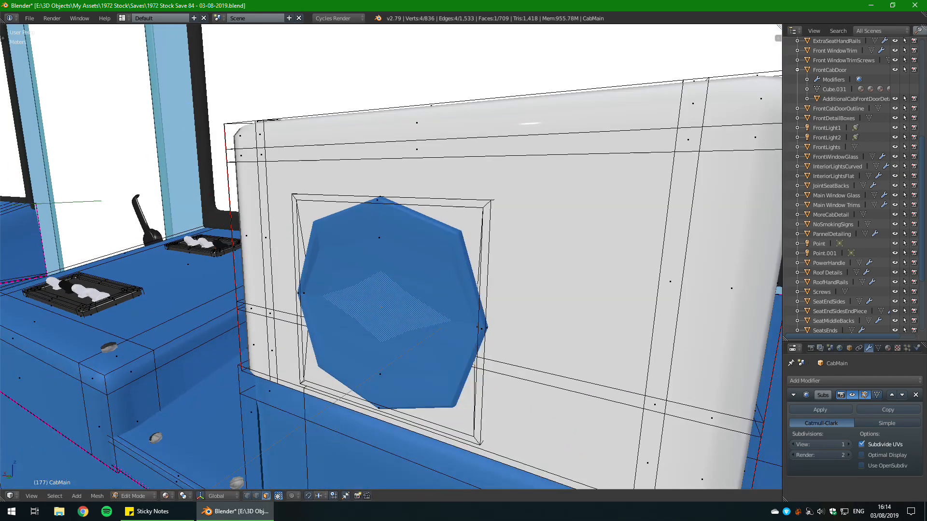
Step: Add a vertical loop cut to the plate's front and slide it close to the plate's left border
{"action": "key", "text": "ctrl+r"}
{"action": "key", "text": "Return"}
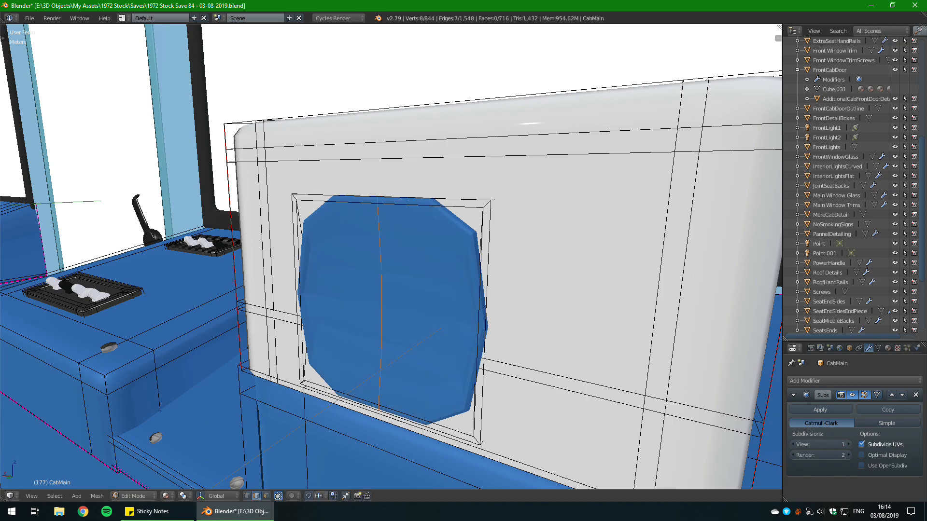
{"action": "key", "text": "g"}
{"action": "key", "text": "g"}
{"action": "key", "text": "Return"}
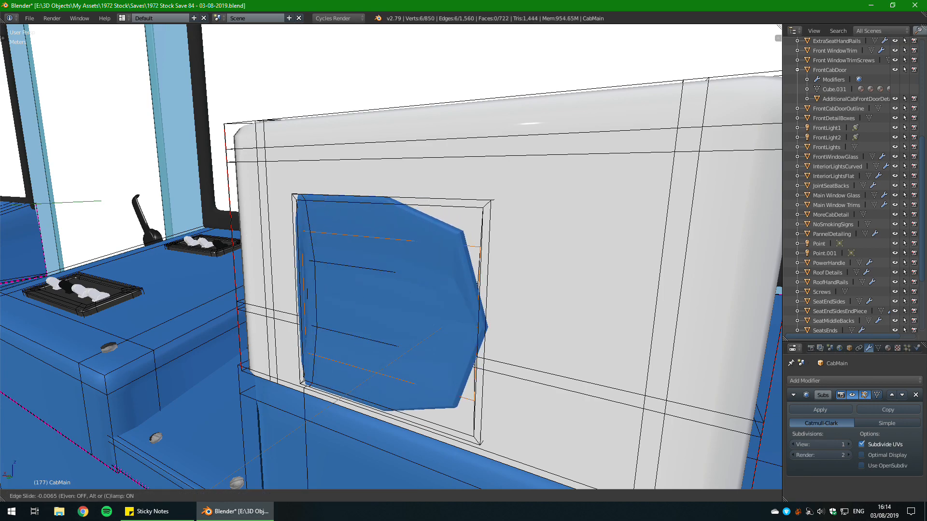
Step: Add a second vertical loop cut to the plate and slide it close to the right border
{"action": "key", "text": "ctrl+r"}
{"action": "key", "text": "Return"}
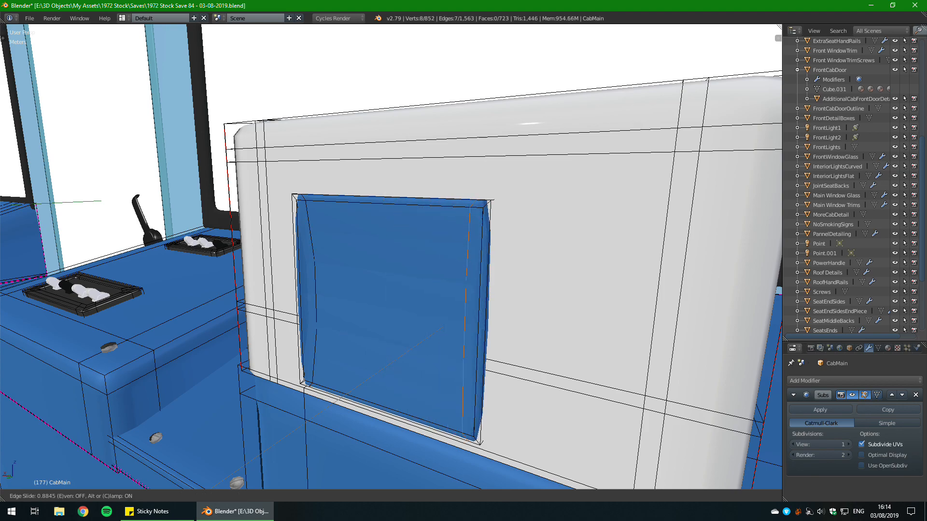
{"action": "key", "text": "Return"}
{"action": "middle_click_drag", "start_coordinate": [434, 290], "coordinate": [396, 338]}
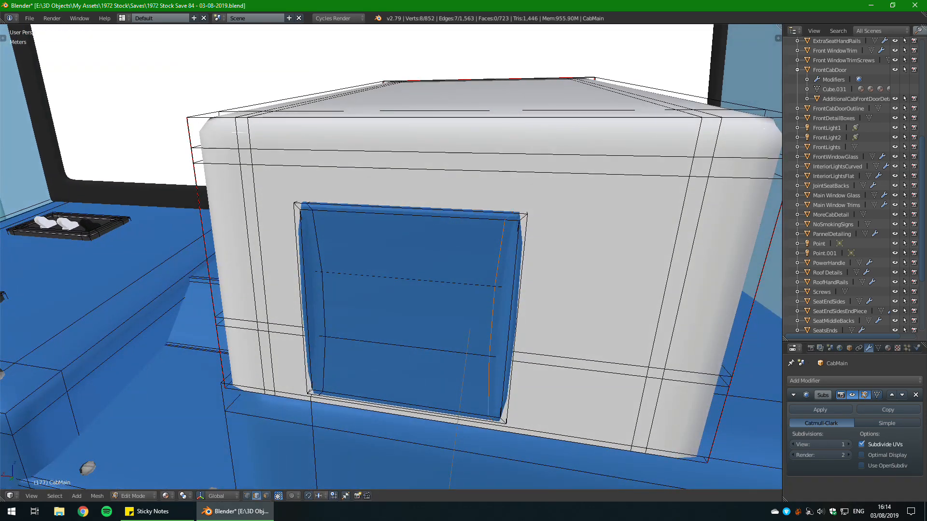
{"action": "scroll", "coordinate": [391, 256], "scroll_direction": "up", "scroll_amount": 3}
{"action": "key", "text": "g"}
{"action": "key", "text": "g"}
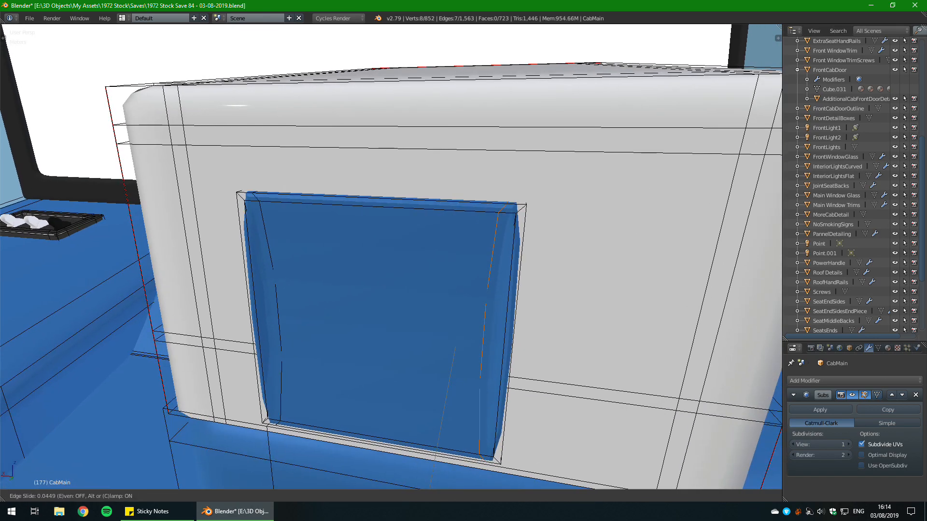
{"action": "key", "text": "Return"}
Step: Add two horizontal loop cuts across the plate, sliding them close to the upper and lower edges of the recessed strip
{"action": "key", "text": "ctrl+r"}
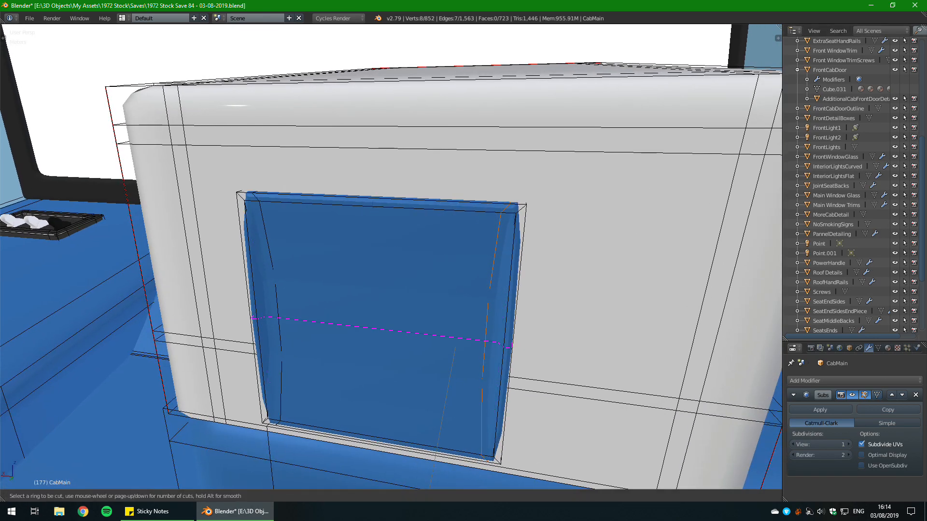
{"action": "key", "text": "Return"}
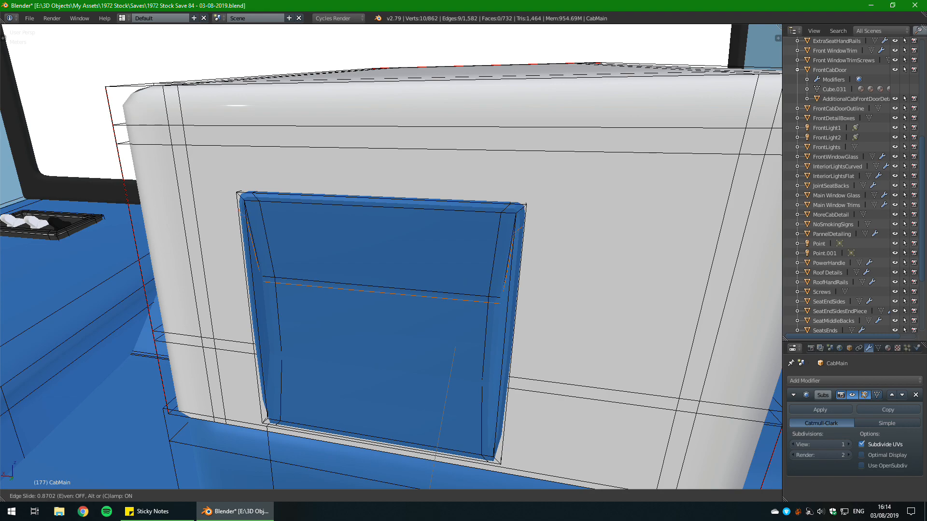
{"action": "key", "text": "Return"}
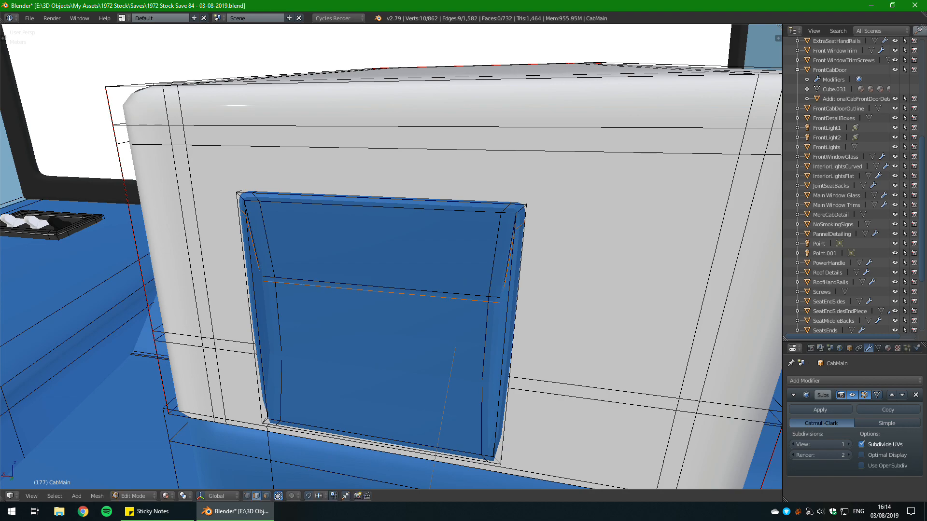
{"action": "key", "text": "ctrl+r"}
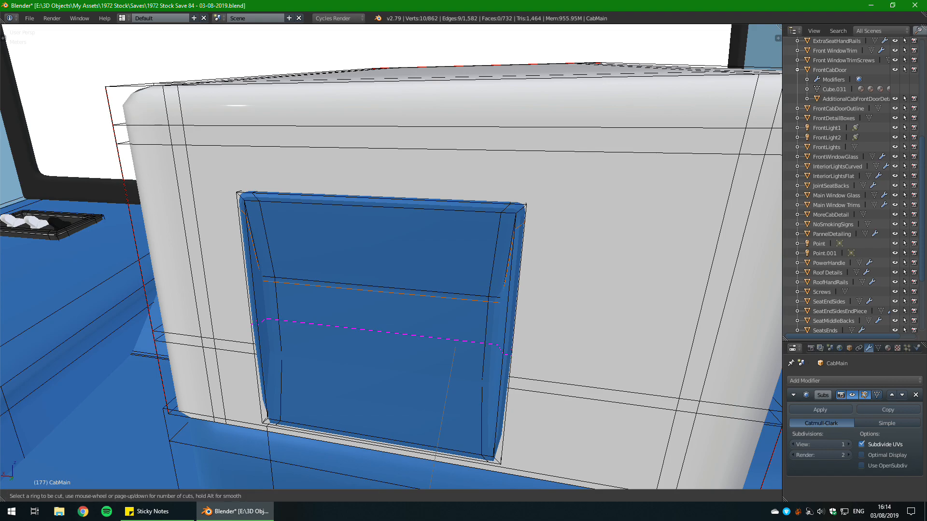
{"action": "key", "text": "Return"}
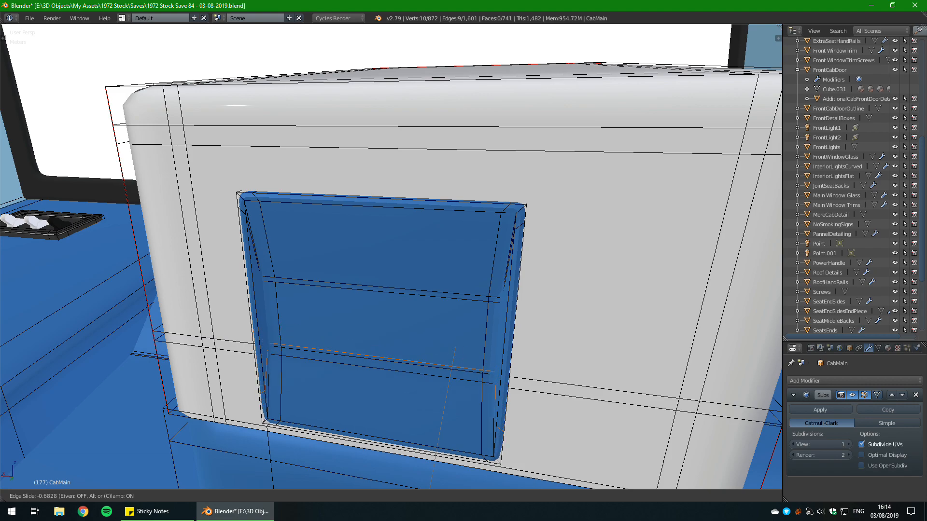
{"action": "left_click", "coordinate": [530, 358]}
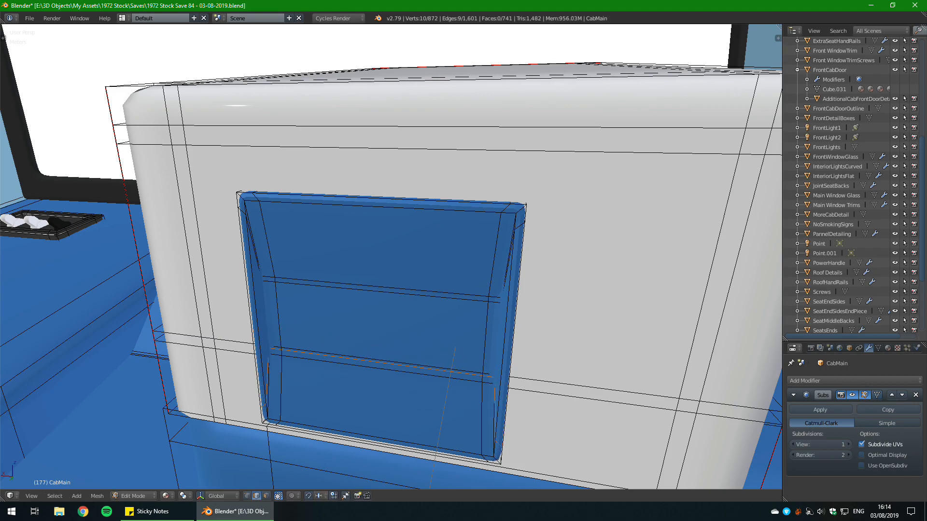
Step: Slide the plate's left vertical edge loop slightly closer to its border
{"action": "middle_click_drag", "start_coordinate": [530, 358], "coordinate": [555, 338]}
{"action": "key", "text": "Tab"}
{"action": "key", "text": "Tab"}
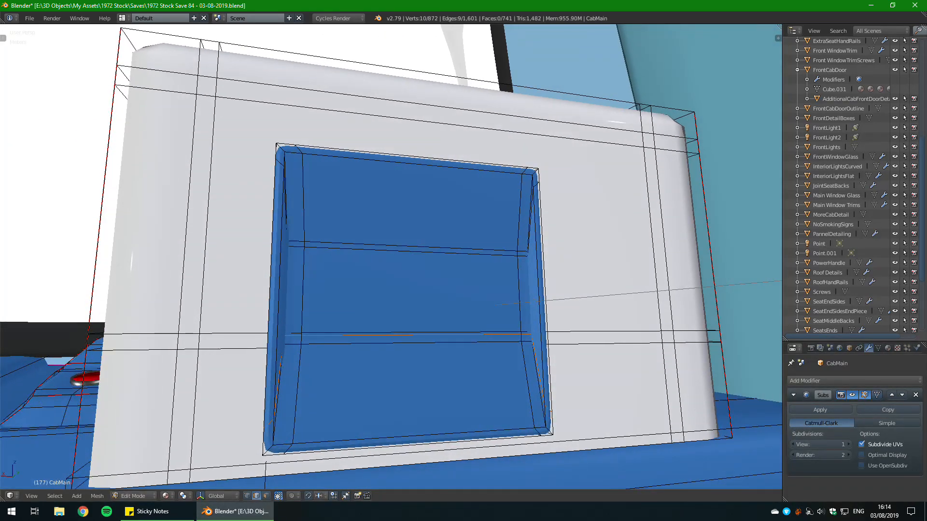
{"action": "right_click", "coordinate": [303, 295], "text": "alt"}
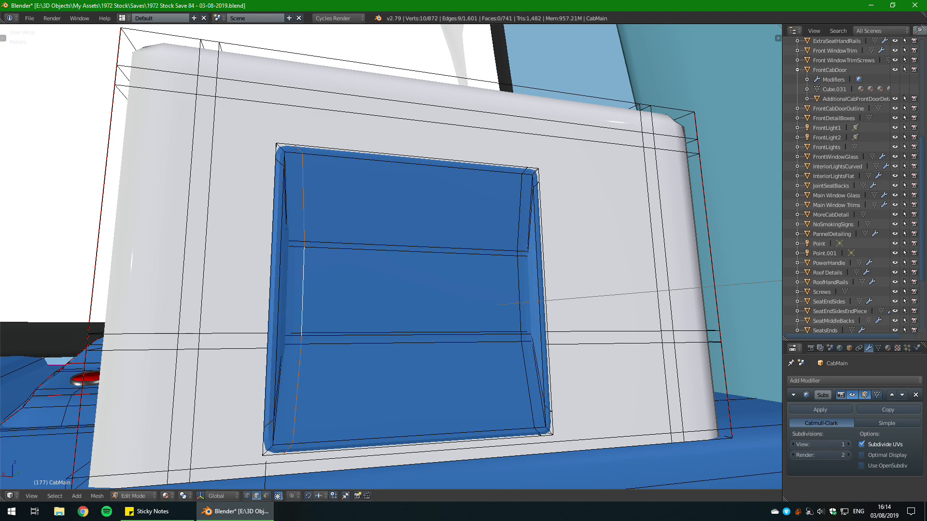
{"action": "key", "text": "g"}
{"action": "key", "text": "g"}
{"action": "left_click", "coordinate": [300, 296]}
{"action": "key", "text": "a"}
Step: Examine the smoothed plate on the grey box's end face from several angles, comparing it with its edit cage
{"action": "middle_click_drag", "start_coordinate": [501, 293], "coordinate": [497, 327]}
{"action": "key", "text": "Tab"}
{"action": "key", "text": "Tab"}
{"action": "key", "text": "Tab"}
{"action": "scroll", "coordinate": [509, 283], "scroll_direction": "down", "scroll_amount": 4}
{"action": "middle_click_drag", "start_coordinate": [509, 284], "coordinate": [499, 328]}
{"action": "key", "text": "Tab"}
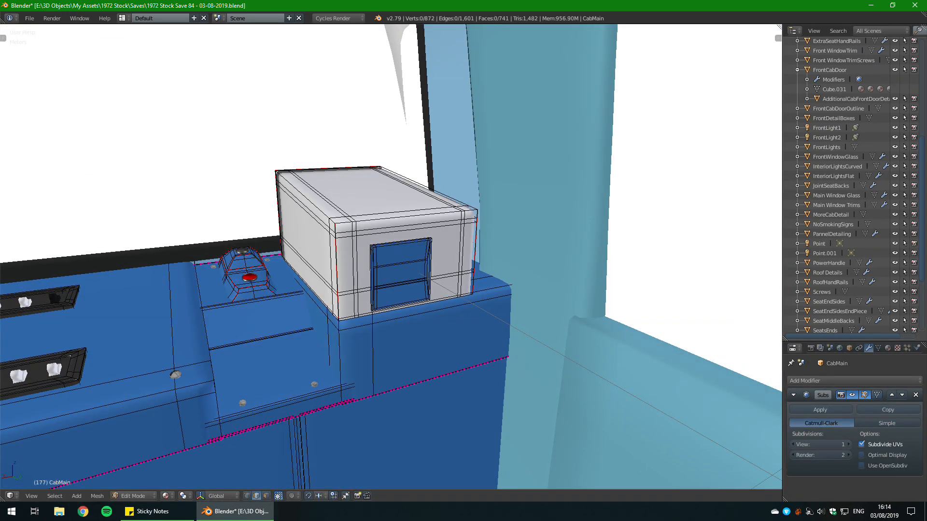
{"action": "key", "text": "Tab"}
{"action": "key", "text": "Tab"}
{"action": "key", "text": "Tab"}
{"action": "scroll", "coordinate": [416, 316], "scroll_direction": "up", "scroll_amount": 3}
{"action": "scroll", "coordinate": [410, 315], "scroll_direction": "up", "scroll_amount": 2}
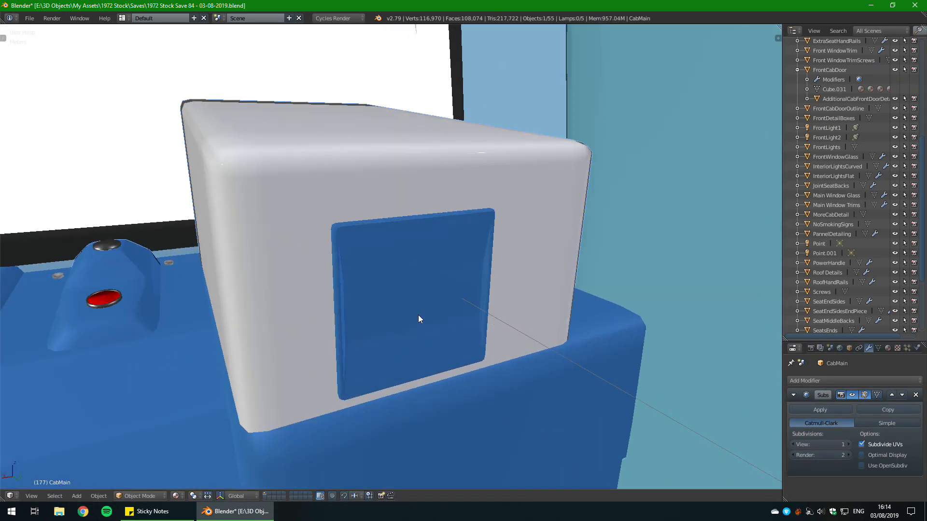
{"action": "middle_click_drag", "start_coordinate": [420, 317], "coordinate": [458, 343]}
{"action": "scroll", "coordinate": [459, 343], "scroll_direction": "up", "scroll_amount": 3}
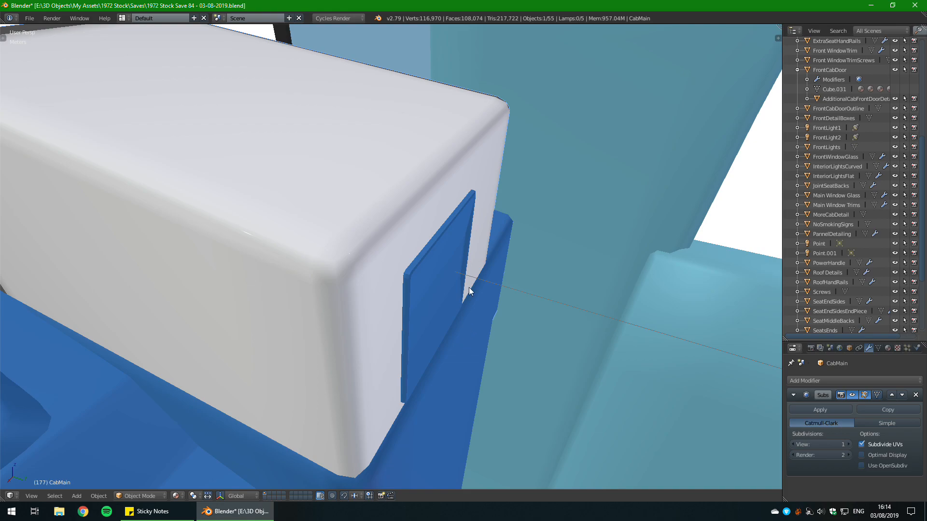
{"action": "middle_click_drag", "start_coordinate": [468, 289], "coordinate": [397, 291]}
{"action": "scroll", "coordinate": [386, 332], "scroll_direction": "up", "scroll_amount": 2}
Step: Save the scene over the existing file 1972 Stock Save 84 - 03-08-2019.blend
{"action": "key", "text": "Tab"}
{"action": "key", "text": "Tab"}
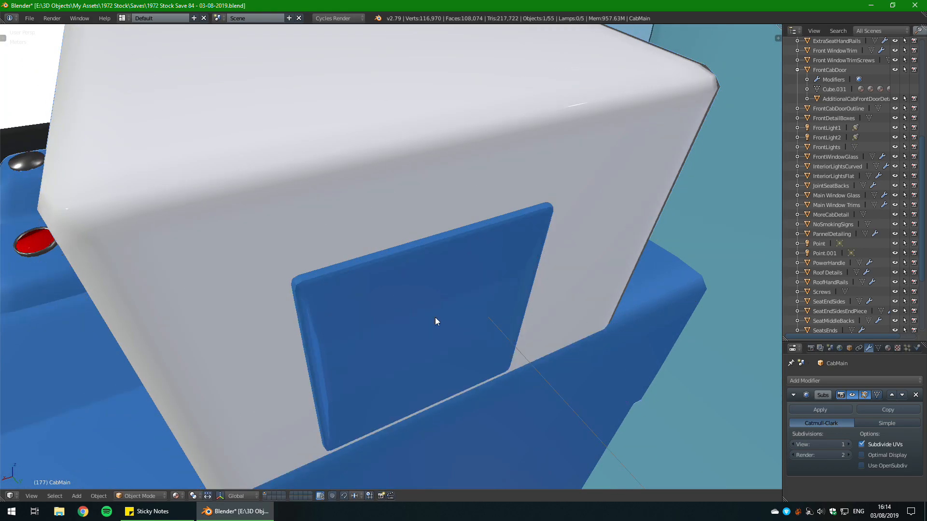
{"action": "key", "text": "ctrl+s"}
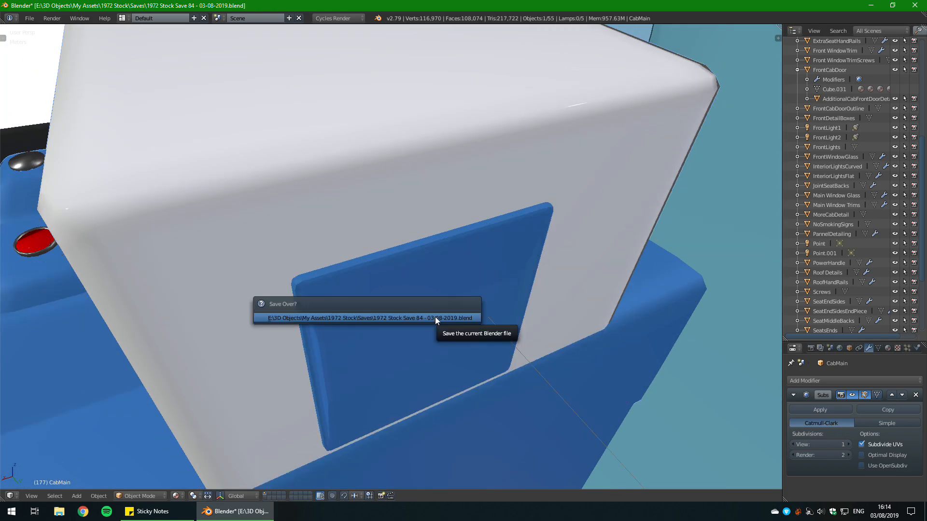
{"action": "left_click", "coordinate": [431, 317]}
Step: Inspect the plate's corners, side edges and strip loops up close, comparing the edit cage with the smoothed shape
{"action": "middle_click_drag", "start_coordinate": [503, 321], "coordinate": [406, 260]}
{"action": "key", "text": "Tab"}
{"action": "scroll", "coordinate": [387, 271], "scroll_direction": "up", "scroll_amount": 9}
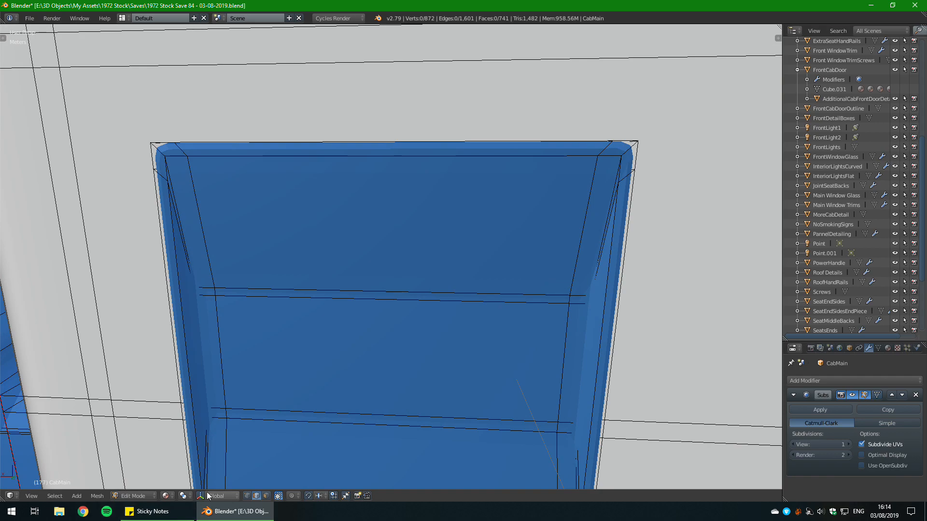
{"action": "scroll", "coordinate": [350, 342], "scroll_direction": "down", "scroll_amount": 3}
{"action": "middle_click_drag", "start_coordinate": [350, 342], "coordinate": [366, 352]}
{"action": "scroll", "coordinate": [366, 351], "scroll_direction": "down", "scroll_amount": 6}
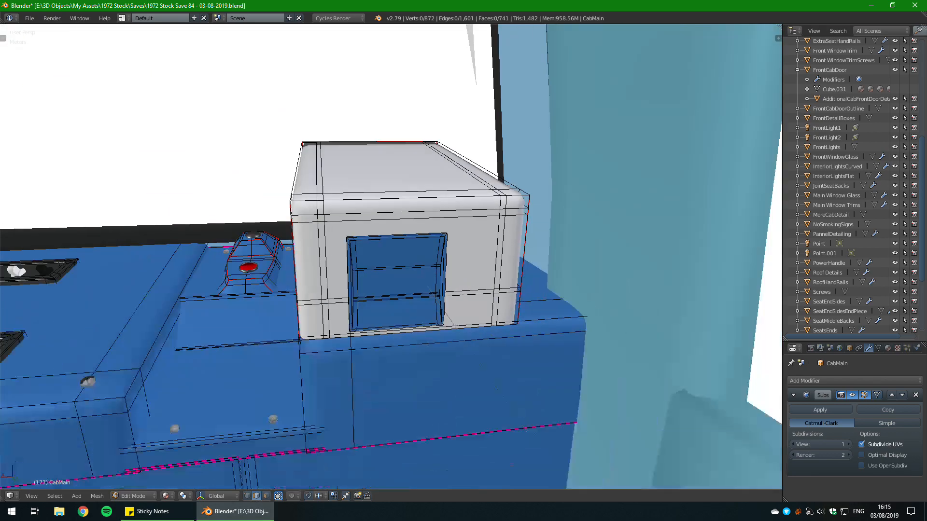
{"action": "key", "text": "Tab"}
{"action": "scroll", "coordinate": [367, 351], "scroll_direction": "up", "scroll_amount": 3}
{"action": "key", "text": "Tab"}
{"action": "scroll", "coordinate": [366, 352], "scroll_direction": "down", "scroll_amount": 4}
{"action": "scroll", "coordinate": [366, 351], "scroll_direction": "up", "scroll_amount": 5}
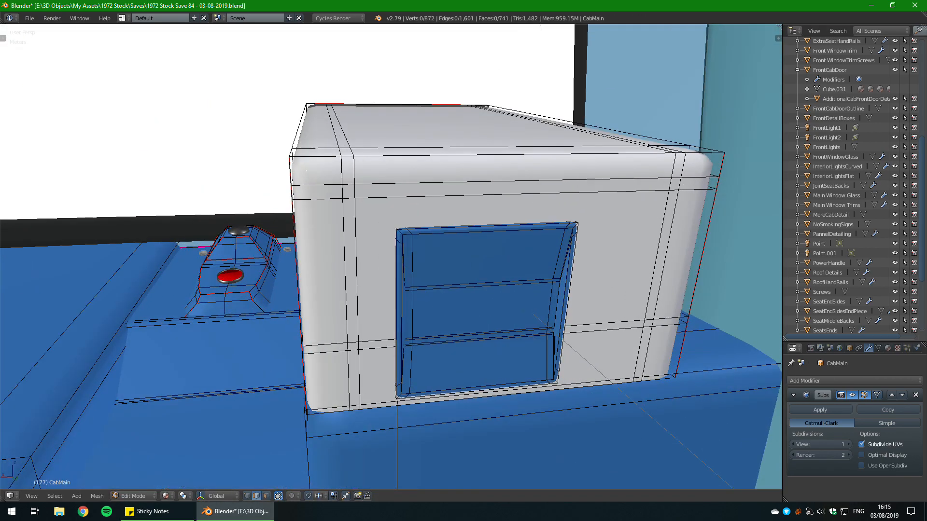
{"action": "scroll", "coordinate": [366, 351], "scroll_direction": "up", "scroll_amount": 5}
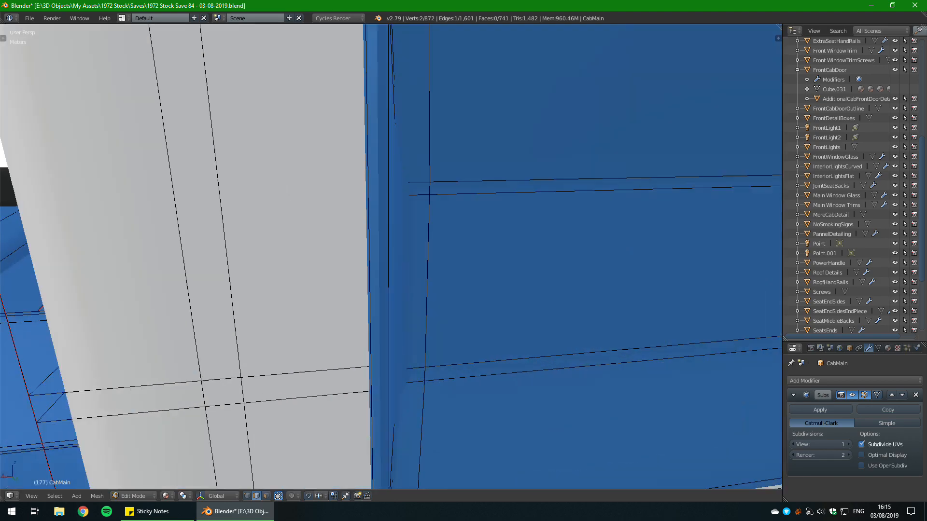
{"action": "scroll", "coordinate": [366, 351], "scroll_direction": "down", "scroll_amount": 6}
{"action": "middle_click_drag", "start_coordinate": [366, 351], "coordinate": [454, 287]}
{"action": "key", "text": "Tab"}
{"action": "key", "text": "Tab"}
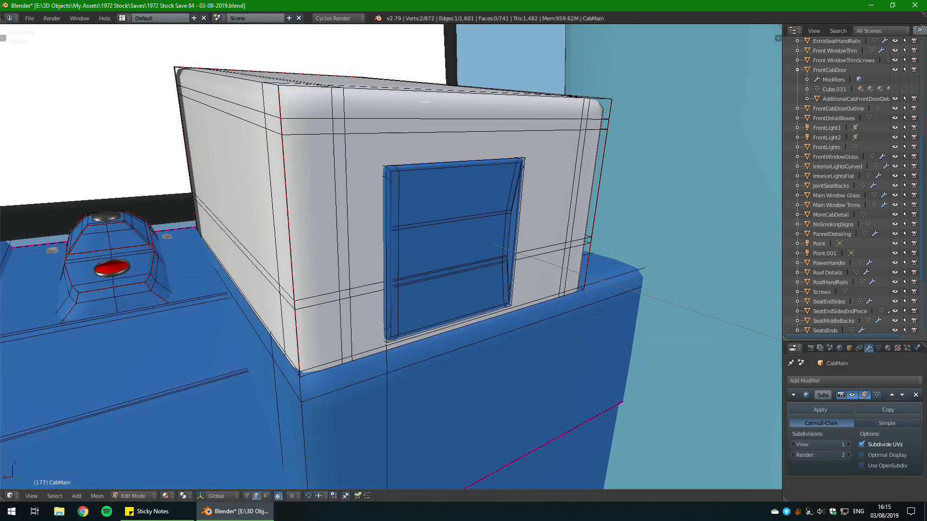
{"action": "scroll", "coordinate": [454, 288], "scroll_direction": "up", "scroll_amount": 8}
{"action": "scroll", "coordinate": [454, 288], "scroll_direction": "down", "scroll_amount": 5}
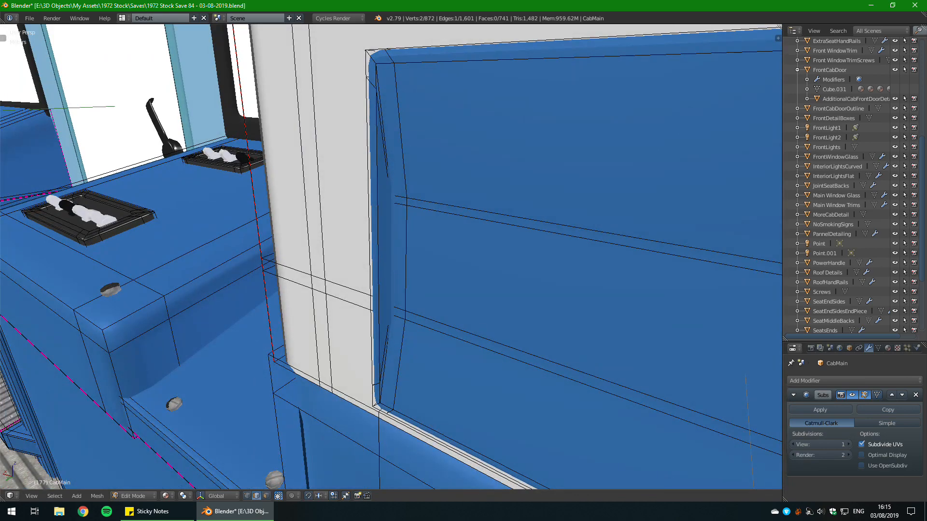
{"action": "scroll", "coordinate": [455, 289], "scroll_direction": "up", "scroll_amount": 3}
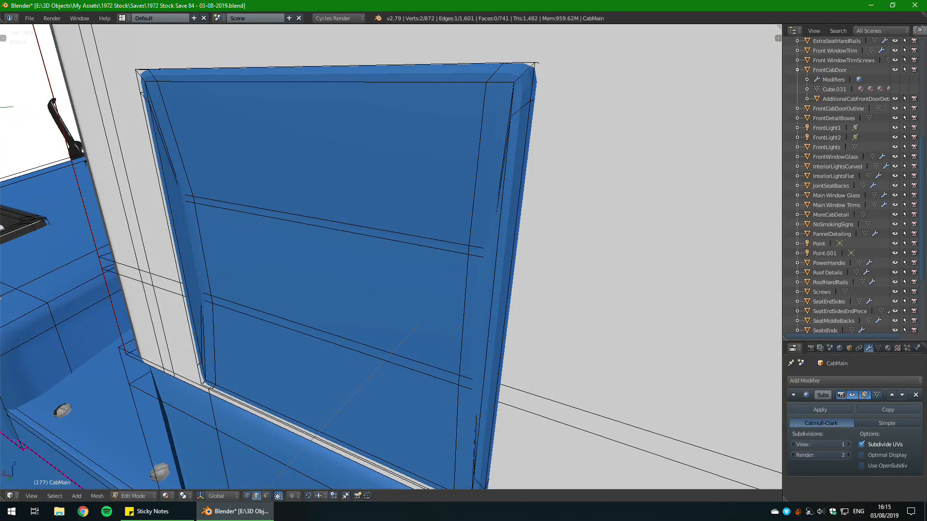
{"action": "scroll", "coordinate": [454, 288], "scroll_direction": "up", "scroll_amount": 1}
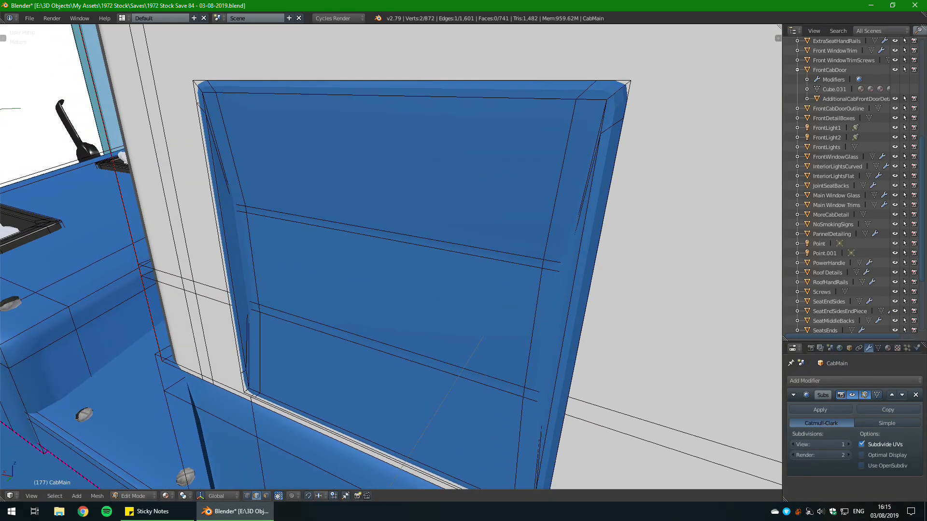
{"action": "key", "text": "Tab"}
{"action": "scroll", "coordinate": [382, 222], "scroll_direction": "down", "scroll_amount": 6}
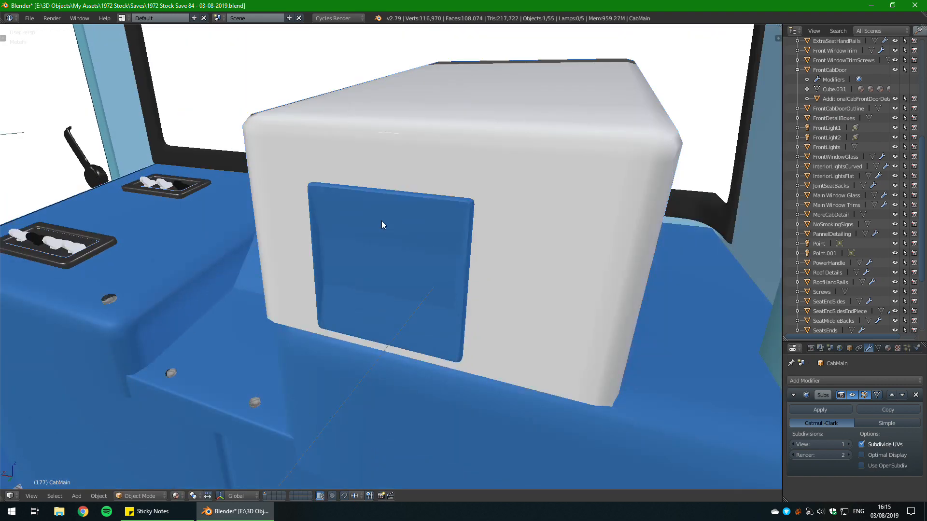
{"action": "middle_click_drag", "start_coordinate": [384, 233], "coordinate": [425, 294]}
{"action": "key", "text": "Tab"}
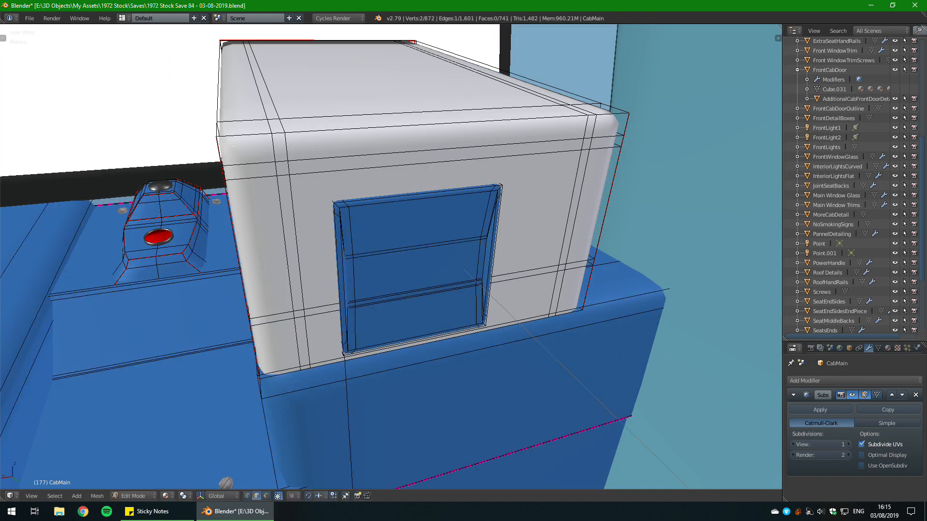
{"action": "key", "text": "l"}
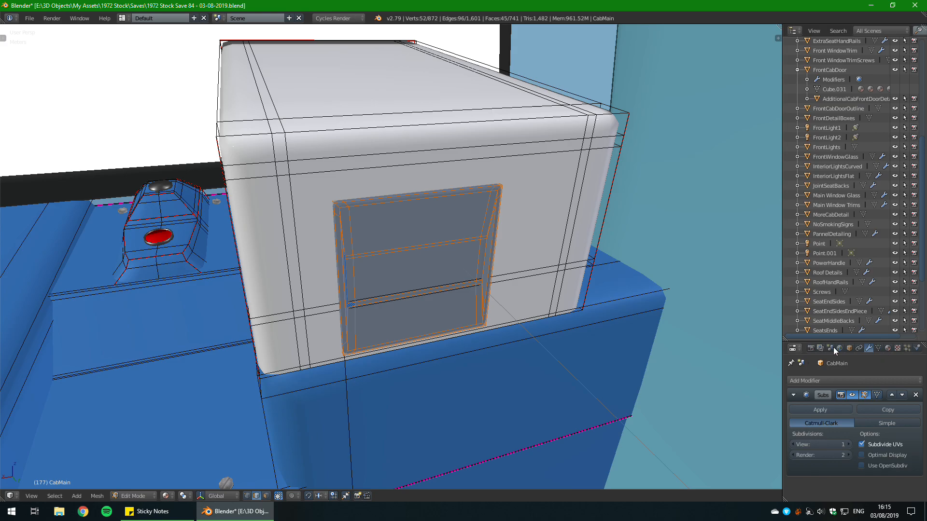
{"action": "key", "text": "a"}
{"action": "mouse_move", "coordinate": [463, 227]}
{"action": "middle_mouse_down"}
{"action": "mouse_move", "coordinate": [396, 241]}
{"action": "mouse_move", "coordinate": [523, 247]}
{"action": "mouse_move", "coordinate": [473, 242]}
{"action": "middle_mouse_up"}
{"action": "scroll", "coordinate": [395, 241], "scroll_direction": "up", "scroll_amount": 1}
{"action": "right_click", "coordinate": [422, 242], "text": "alt"}
{"action": "right_click", "coordinate": [436, 246], "text": "alt"}
{"action": "key", "text": "a"}
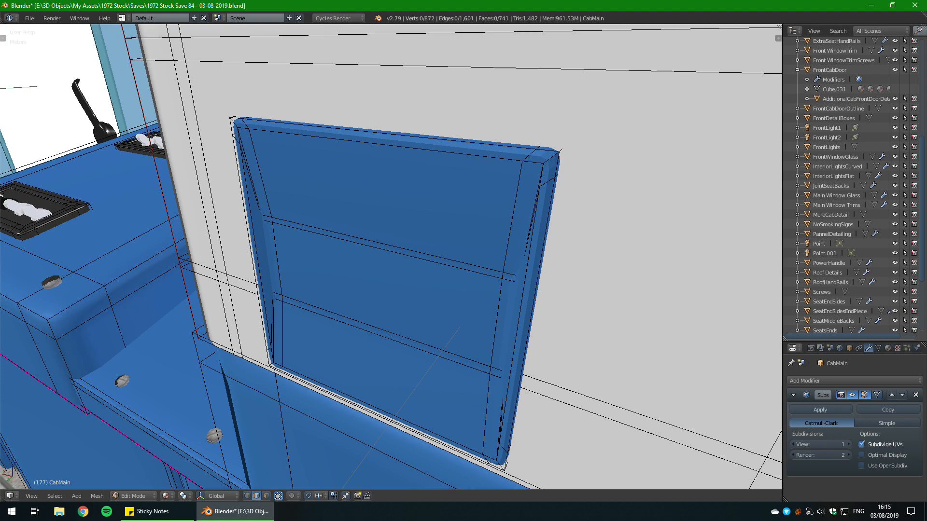
Step: Select the edge loop around the plate's front face and mark it as a seam
{"action": "scroll", "coordinate": [391, 256], "scroll_direction": "up", "scroll_amount": 2}
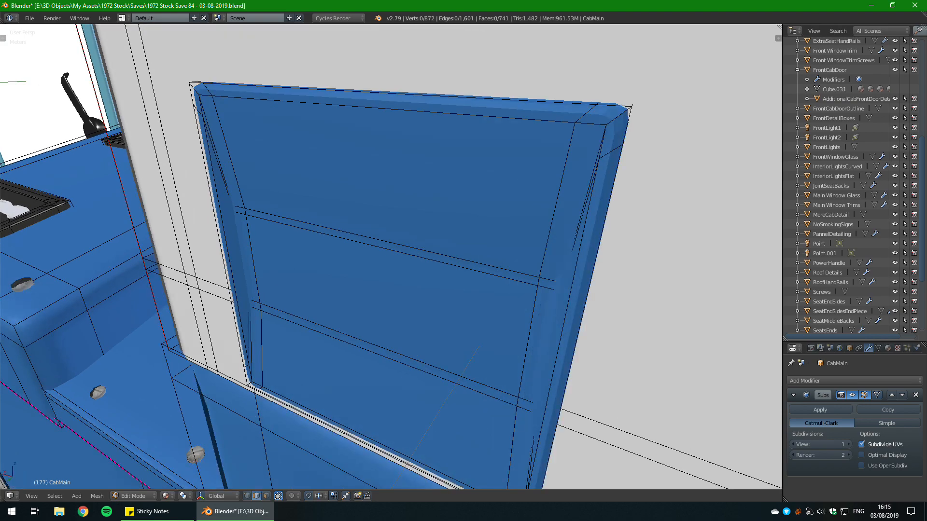
{"action": "key", "text": "KP_Decimal"}
{"action": "scroll", "coordinate": [391, 256], "scroll_direction": "down", "scroll_amount": 3}
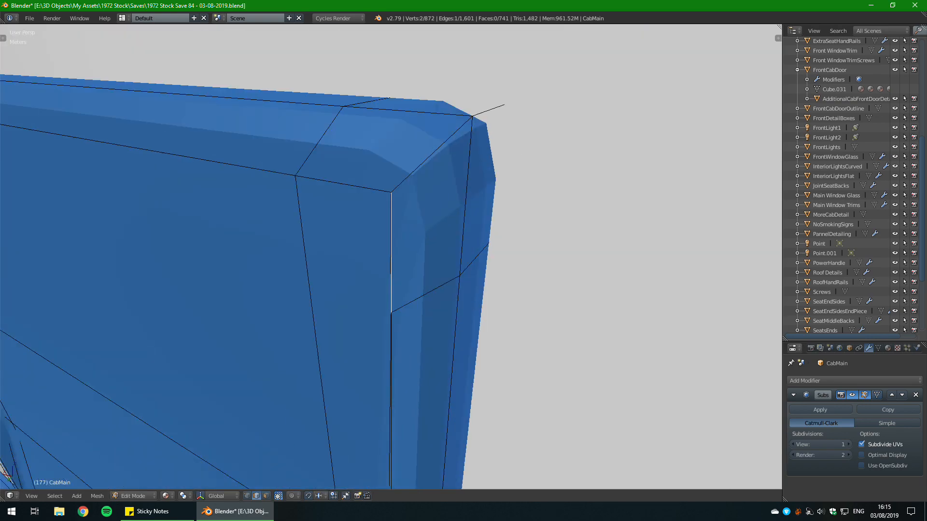
{"action": "right_click", "coordinate": [391, 256], "text": "alt"}
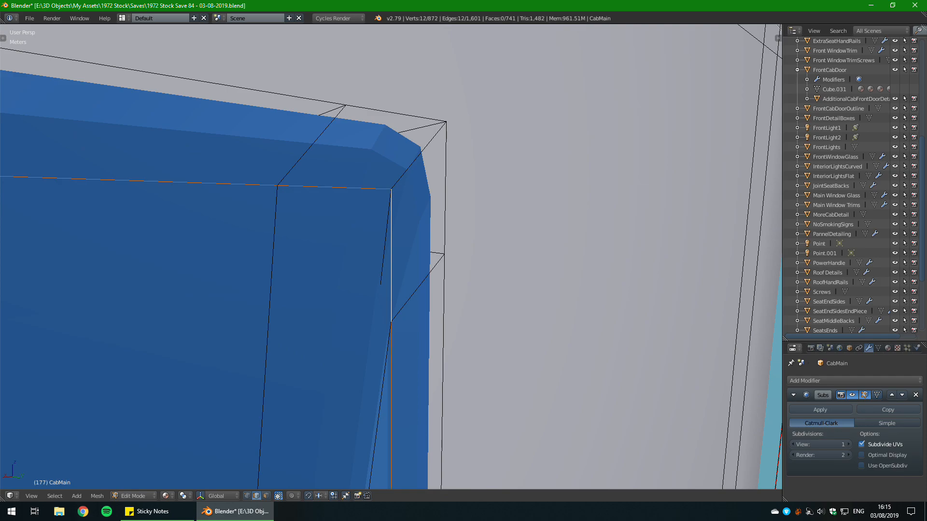
{"action": "scroll", "coordinate": [391, 256], "scroll_direction": "down", "scroll_amount": 3}
{"action": "middle_click_drag", "start_coordinate": [391, 256], "coordinate": [340, 309]}
{"action": "key", "text": "ctrl+e"}
{"action": "left_click", "coordinate": [312, 322]}
{"action": "key", "text": "a"}
Step: Select the connecting edges at the switch plate's four corners and mark them as seams
{"action": "right_click", "coordinate": [425, 199], "text": "shift"}
{"action": "mouse_move", "coordinate": [424, 198]}
{"action": "middle_mouse_down"}
{"action": "mouse_move", "coordinate": [487, 212]}
{"action": "mouse_move", "coordinate": [506, 186]}
{"action": "mouse_move", "coordinate": [430, 196]}
{"action": "middle_mouse_up"}
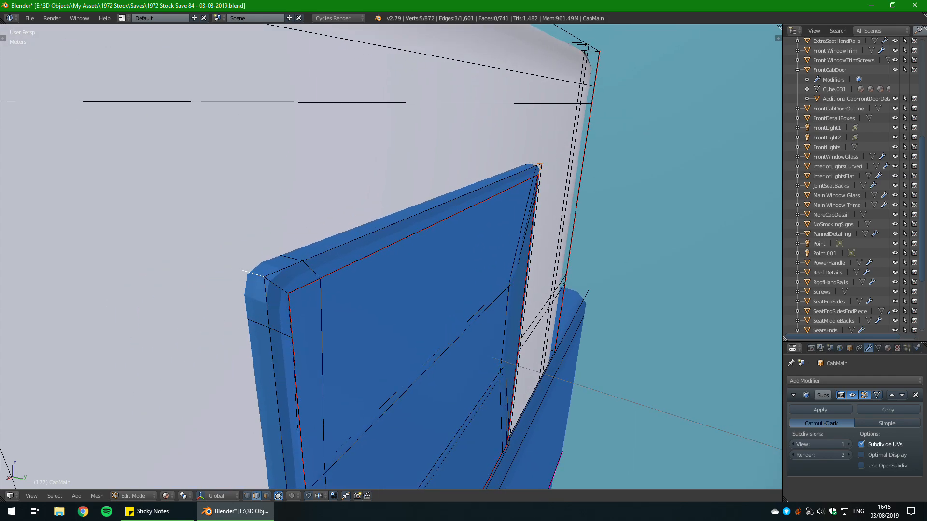
{"action": "right_click", "coordinate": [276, 285], "text": "alt"}
{"action": "middle_click_drag", "start_coordinate": [276, 285], "coordinate": [216, 289]}
{"action": "right_click", "coordinate": [710, 206], "text": "alt+shift"}
{"action": "middle_click_drag", "start_coordinate": [710, 205], "coordinate": [777, 36], "text": "shift"}
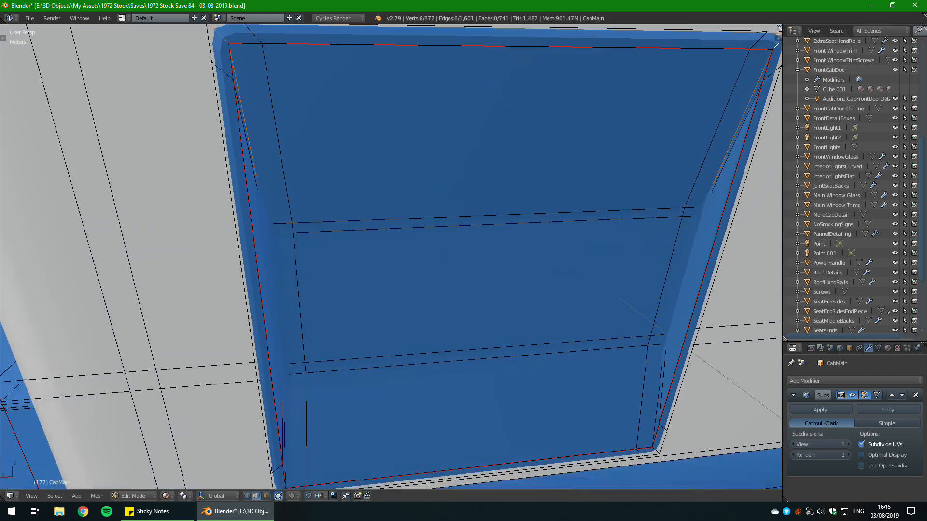
{"action": "middle_click_drag", "start_coordinate": [483, 271], "coordinate": [483, 213], "text": "shift"}
{"action": "right_click", "coordinate": [658, 348], "text": "alt+shift"}
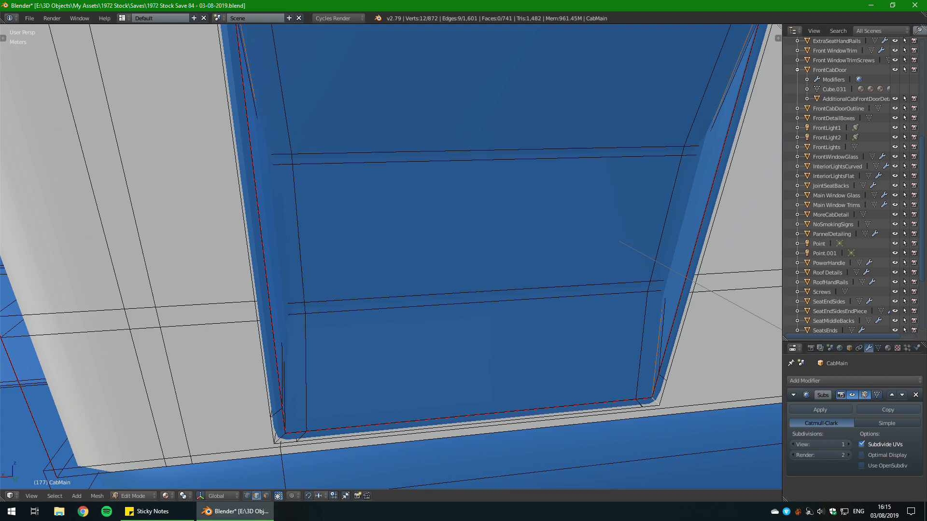
{"action": "right_click", "coordinate": [276, 439], "text": "alt+shift"}
{"action": "key", "text": "ctrl+e"}
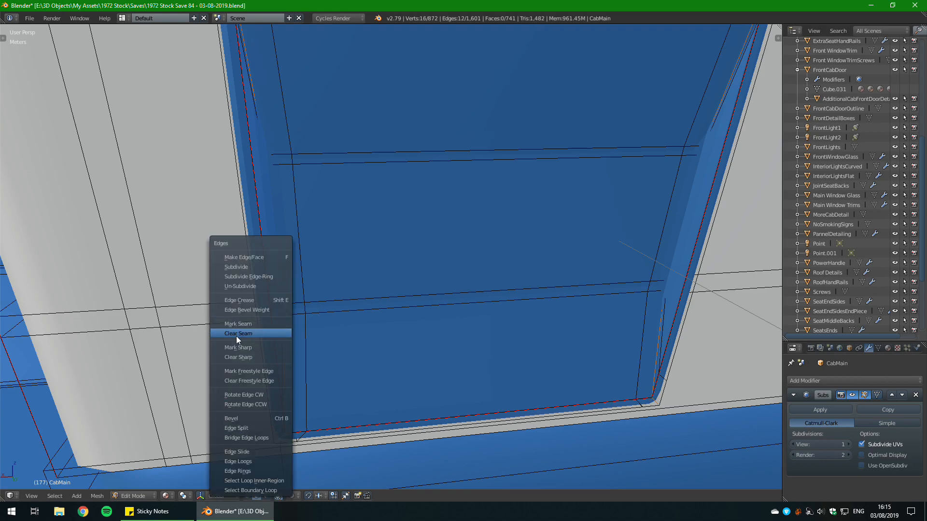
{"action": "left_click", "coordinate": [249, 324]}
{"action": "key", "text": "a"}
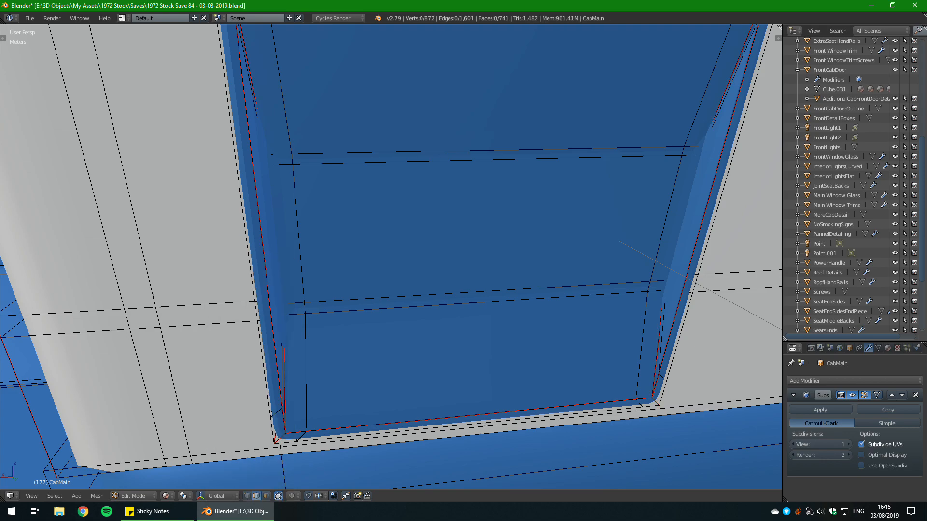
Step: Select all the linked faces of the switch plate and unwrap them
{"action": "key", "text": "l"}
{"action": "key", "text": "u"}
{"action": "left_click", "coordinate": [251, 370]}
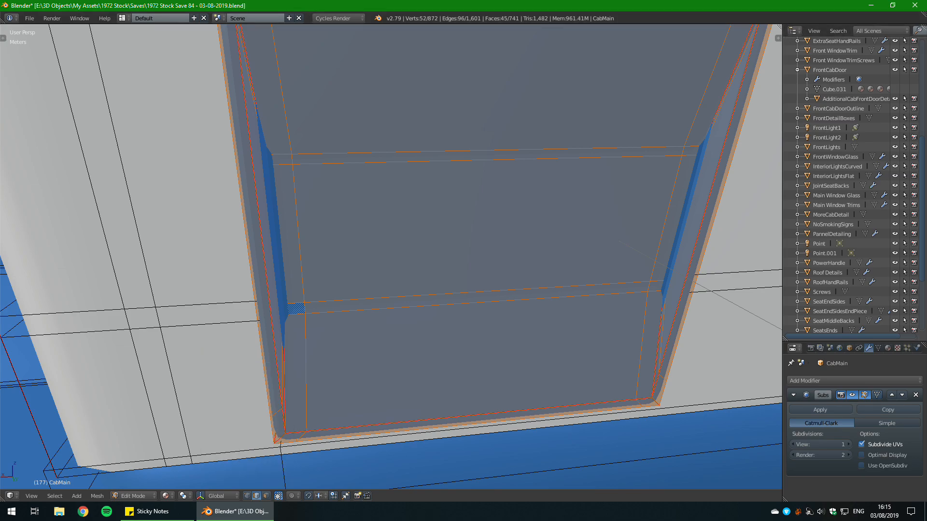
Step: Split off a UV/Image Editor beside the 3D view and inspect the plate's unwrapped layout
{"action": "left_click_drag", "start_coordinate": [778, 37], "coordinate": [651, 72]}
{"action": "left_click", "coordinate": [662, 496]}
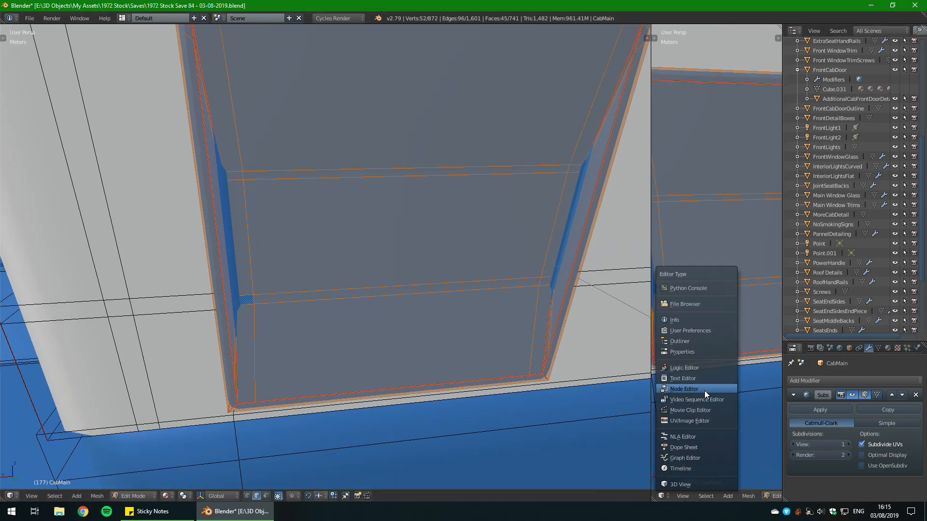
{"action": "left_click", "coordinate": [700, 423]}
{"action": "left_click_drag", "start_coordinate": [651, 475], "coordinate": [607, 475]}
{"action": "left_click", "coordinate": [778, 496]}
{"action": "scroll", "coordinate": [700, 286], "scroll_direction": "up", "scroll_amount": 5}
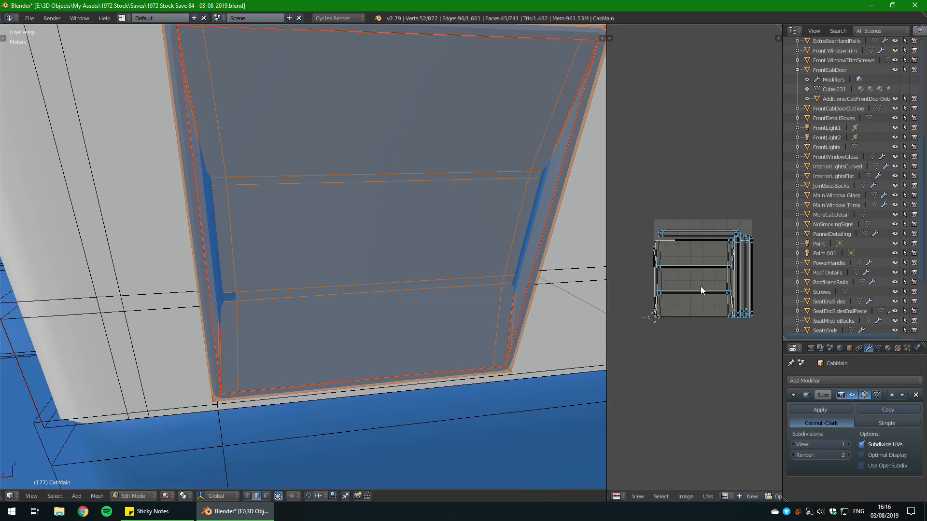
{"action": "scroll", "coordinate": [672, 340], "scroll_direction": "down", "scroll_amount": 2}
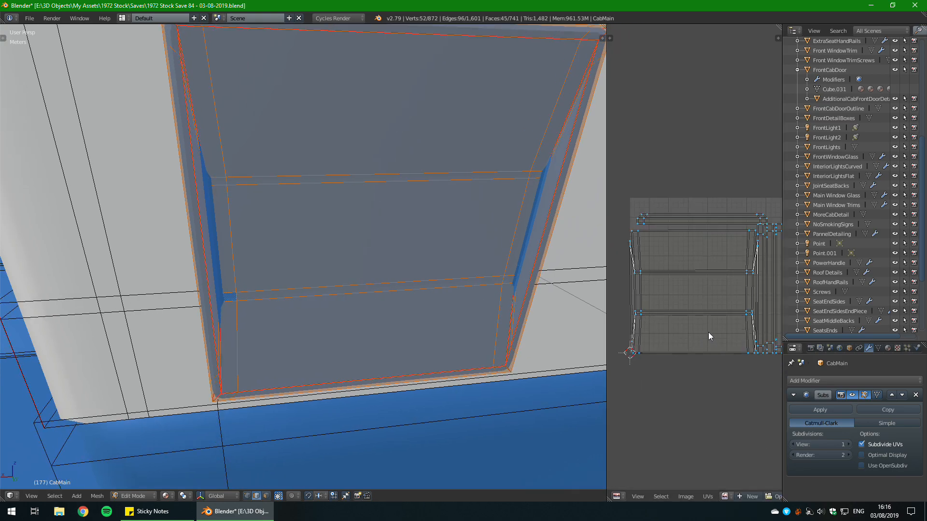
{"action": "middle_click_drag", "start_coordinate": [708, 332], "coordinate": [686, 331]}
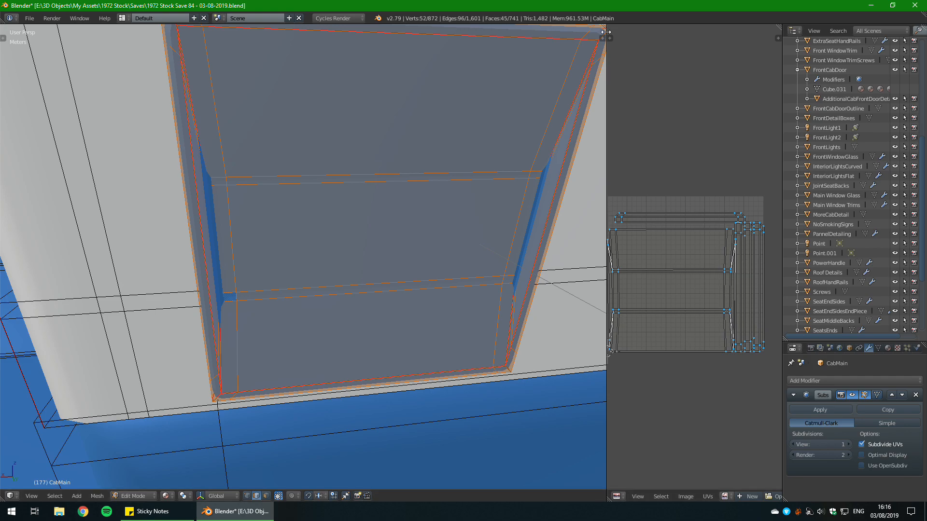
Step: Close the UV/Image Editor area and save the scene over 1972 Stock Save 84 - 03-08-2019.blend
{"action": "left_click_drag", "start_coordinate": [604, 27], "coordinate": [647, 39]}
{"action": "key", "text": "ctrl+s"}
{"action": "left_click", "coordinate": [601, 352]}
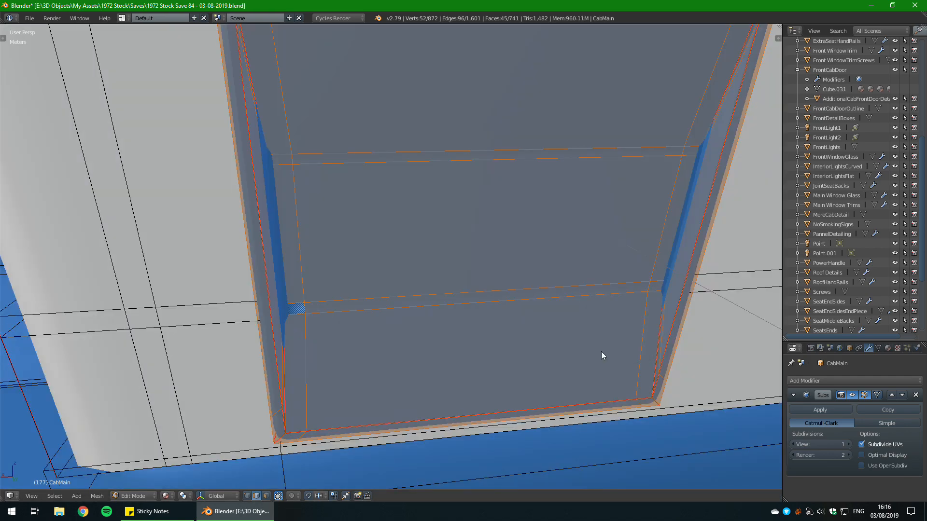
Step: Examine the recessed plate on the grey box from several angles, comparing the smoothed object with its edit cage
{"action": "key", "text": "Tab"}
{"action": "scroll", "coordinate": [601, 351], "scroll_direction": "down", "scroll_amount": 6}
{"action": "scroll", "coordinate": [502, 338], "scroll_direction": "up", "scroll_amount": 4}
{"action": "middle_click_drag", "start_coordinate": [610, 354], "coordinate": [690, 355]}
{"action": "key", "text": "Tab"}
{"action": "scroll", "coordinate": [690, 355], "scroll_direction": "down", "scroll_amount": 4}
{"action": "key", "text": "Tab"}
{"action": "scroll", "coordinate": [525, 317], "scroll_direction": "down", "scroll_amount": 3}
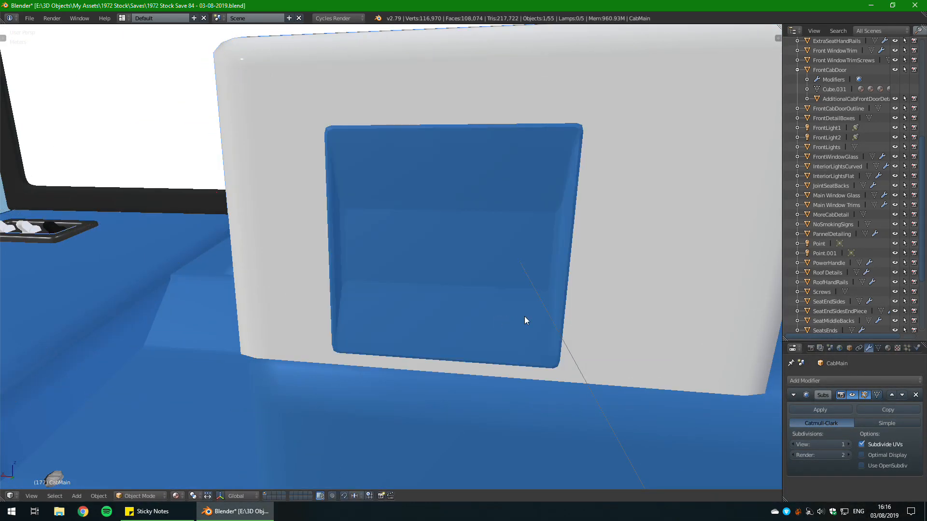
{"action": "middle_click_drag", "start_coordinate": [524, 317], "coordinate": [457, 296]}
{"action": "scroll", "coordinate": [359, 306], "scroll_direction": "up", "scroll_amount": 3}
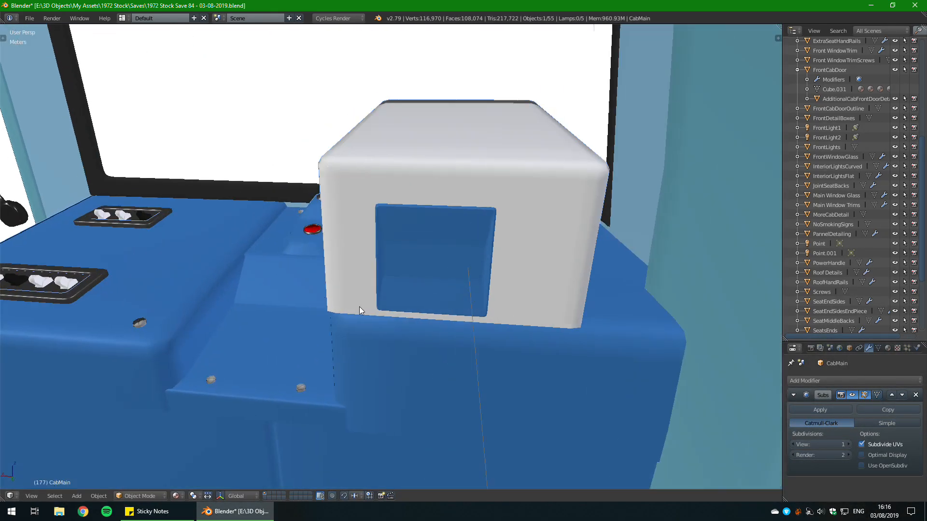
{"action": "middle_click_drag", "start_coordinate": [359, 306], "coordinate": [508, 395]}
{"action": "scroll", "coordinate": [492, 373], "scroll_direction": "down", "scroll_amount": 2}
{"action": "key", "text": "Tab"}
{"action": "scroll", "coordinate": [409, 355], "scroll_direction": "up", "scroll_amount": 6}
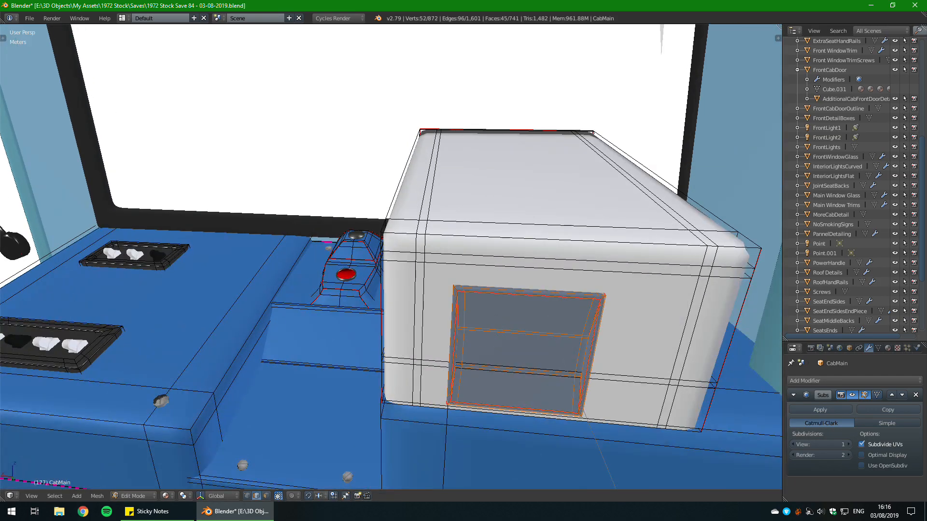
Step: Select the nine faces forming the recess's middle strip, including its support borders, and scale them down along the Z axis
{"action": "left_click", "coordinate": [266, 496]}
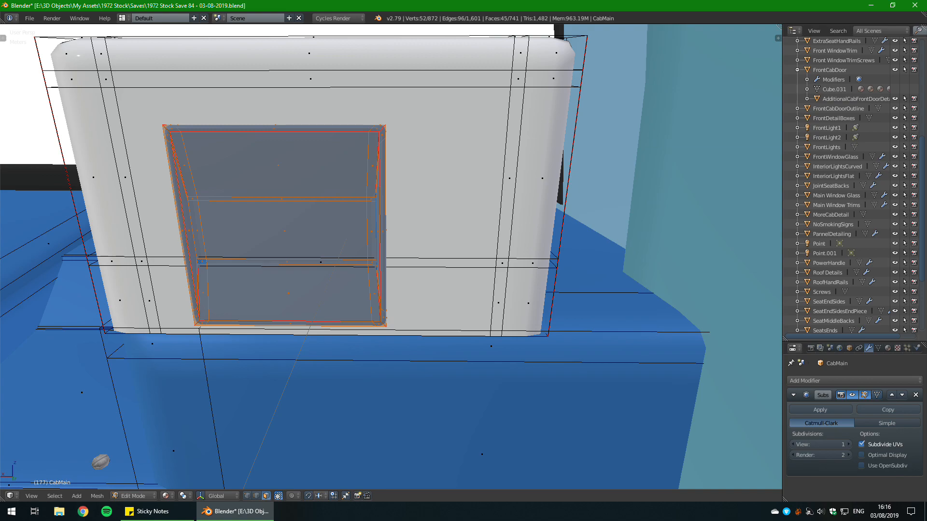
{"action": "middle_click_drag", "start_coordinate": [340, 271], "coordinate": [369, 293], "text": "shift"}
{"action": "right_click", "coordinate": [311, 251]}
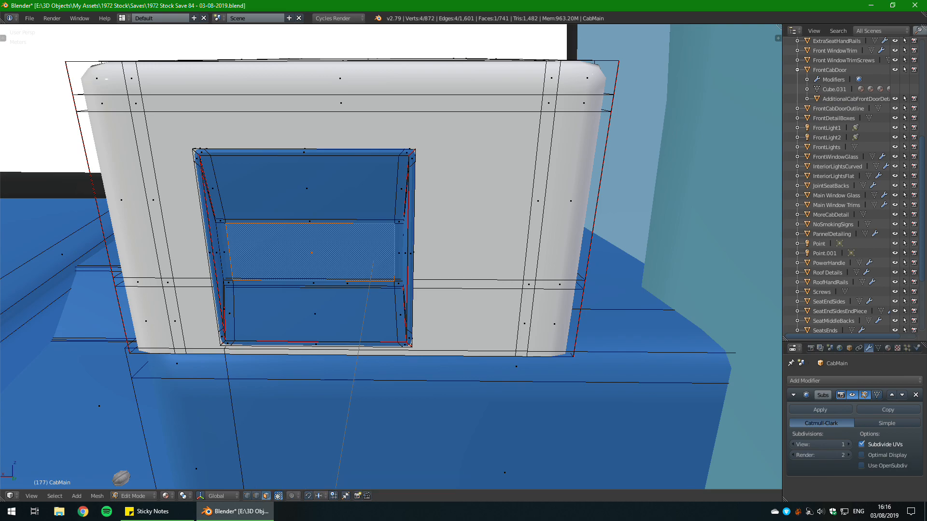
{"action": "scroll", "coordinate": [391, 256], "scroll_direction": "up", "scroll_amount": 3}
{"action": "middle_click_drag", "start_coordinate": [391, 256], "coordinate": [424, 253]}
{"action": "right_click", "coordinate": [476, 292], "text": "shift"}
{"action": "right_click", "coordinate": [478, 237], "text": "shift"}
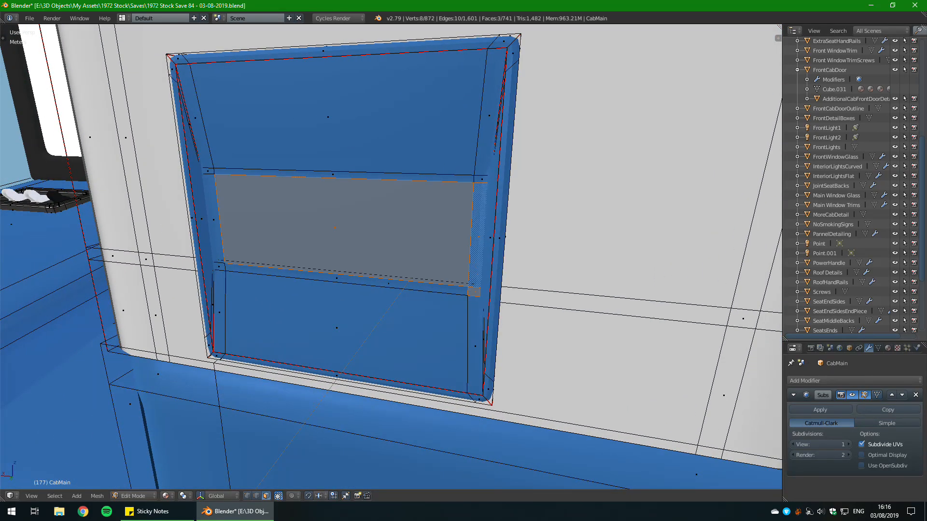
{"action": "right_click", "coordinate": [337, 278], "text": "shift"}
{"action": "right_click", "coordinate": [219, 267], "text": "shift"}
{"action": "right_click", "coordinate": [228, 234], "text": "shift"}
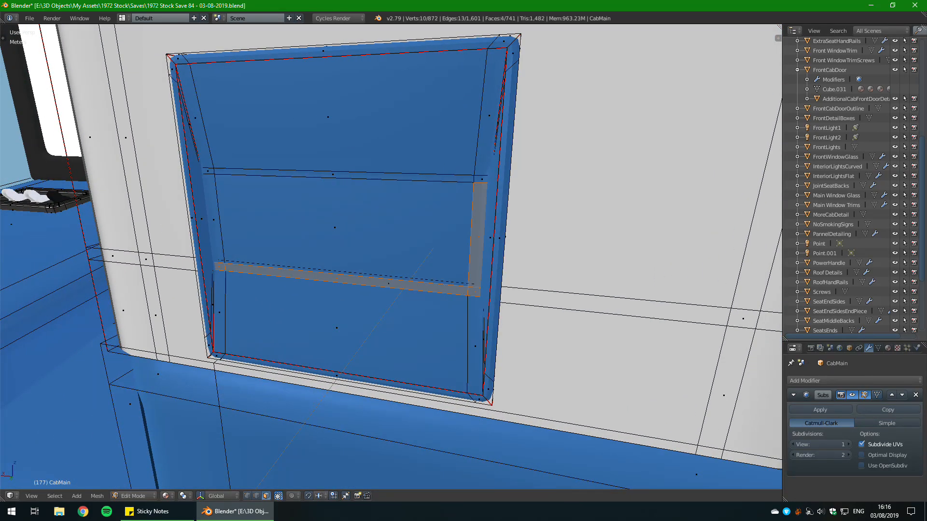
{"action": "right_click", "coordinate": [228, 234], "text": "shift"}
{"action": "right_click", "coordinate": [213, 220], "text": "shift"}
{"action": "right_click", "coordinate": [208, 171], "text": "shift"}
{"action": "right_click", "coordinate": [333, 193], "text": "shift"}
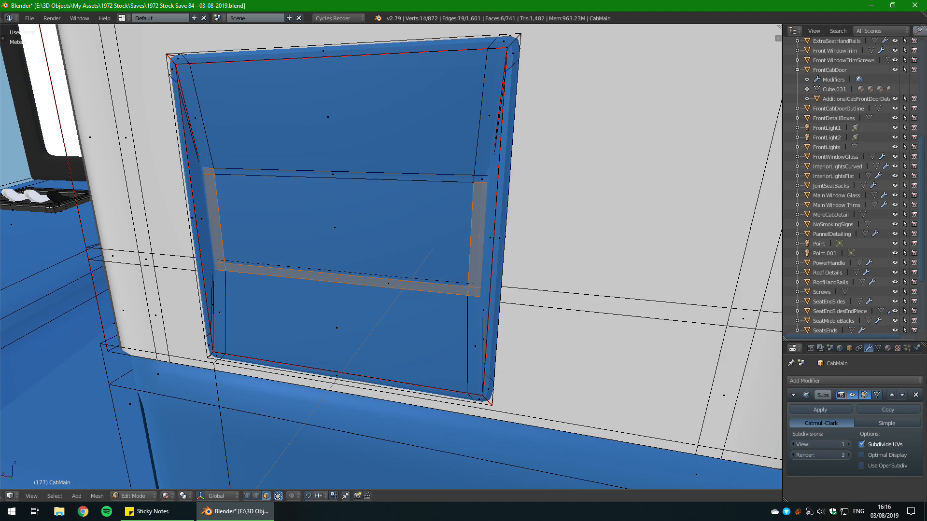
{"action": "right_click", "coordinate": [333, 193], "text": "shift"}
{"action": "right_click", "coordinate": [333, 175], "text": "shift"}
{"action": "right_click", "coordinate": [481, 179], "text": "shift"}
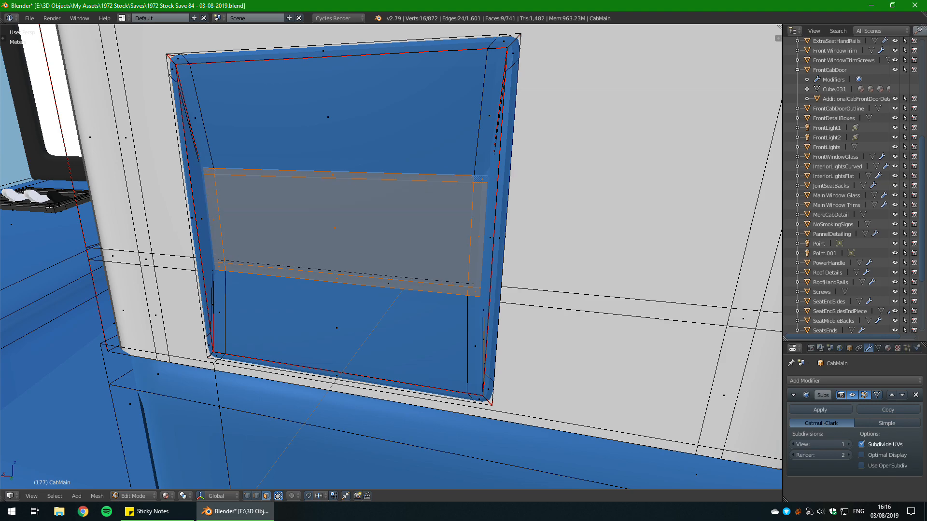
{"action": "key", "text": "s"}
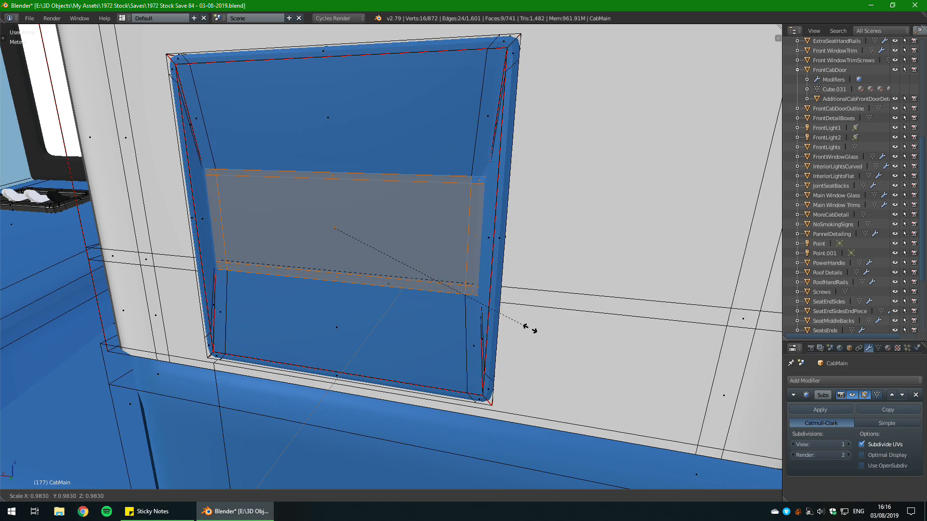
{"action": "key", "text": "z"}
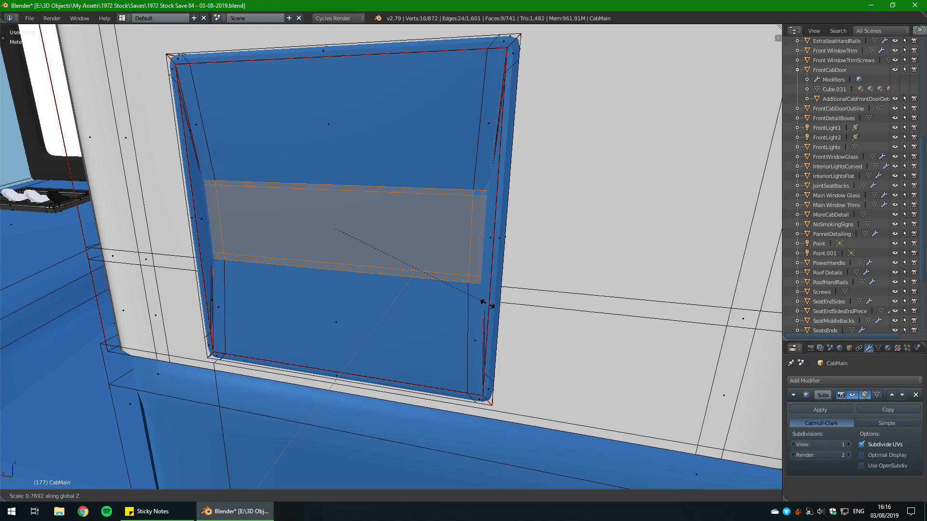
{"action": "left_click", "coordinate": [452, 283]}
Step: Scale the recess's middle strip slightly narrower along the X axis
{"action": "middle_click_drag", "start_coordinate": [593, 292], "coordinate": [610, 293]}
{"action": "key", "text": "s"}
{"action": "key", "text": "x"}
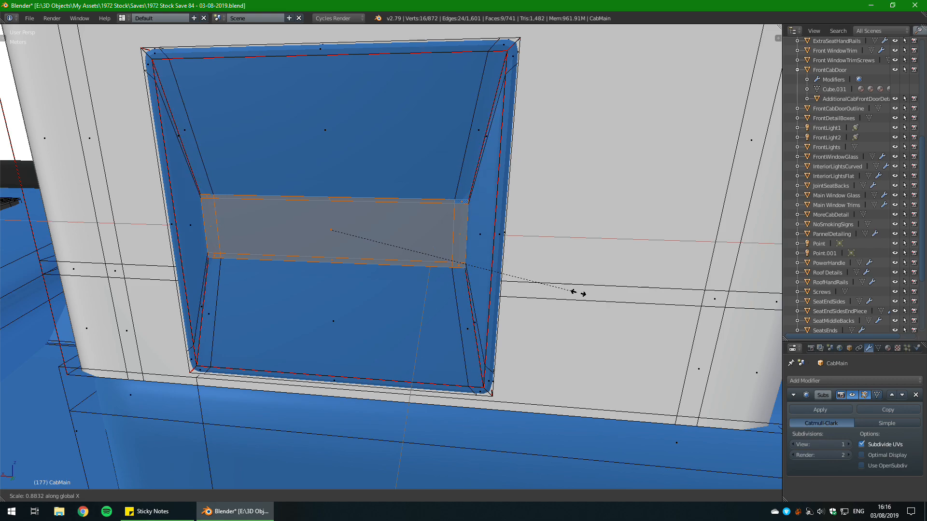
{"action": "left_click", "coordinate": [592, 295]}
Step: Examine the reshaped recess from several angles and close up, comparing the smoothed object with its edit cage
{"action": "scroll", "coordinate": [592, 296], "scroll_direction": "down", "scroll_amount": 3}
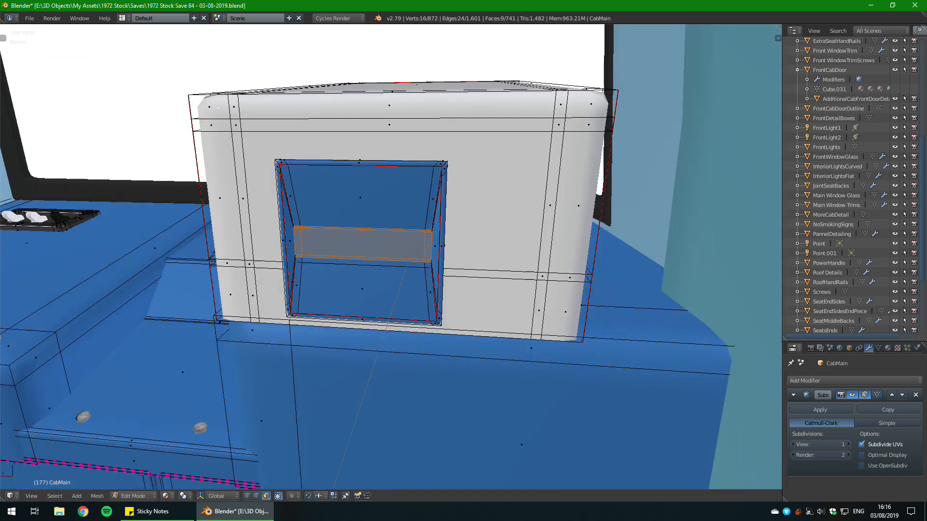
{"action": "middle_click_drag", "start_coordinate": [592, 295], "coordinate": [531, 290]}
{"action": "key", "text": "Tab"}
{"action": "scroll", "coordinate": [424, 246], "scroll_direction": "down", "scroll_amount": 3}
{"action": "middle_click_drag", "start_coordinate": [425, 245], "coordinate": [247, 268]}
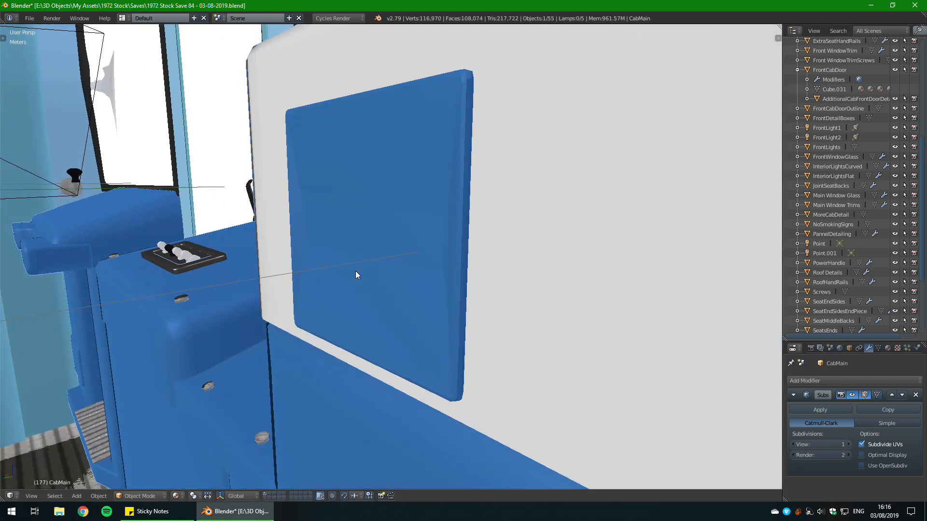
{"action": "key", "text": "Tab"}
{"action": "scroll", "coordinate": [433, 292], "scroll_direction": "up", "scroll_amount": 3}
{"action": "middle_click_drag", "start_coordinate": [432, 292], "coordinate": [434, 270]}
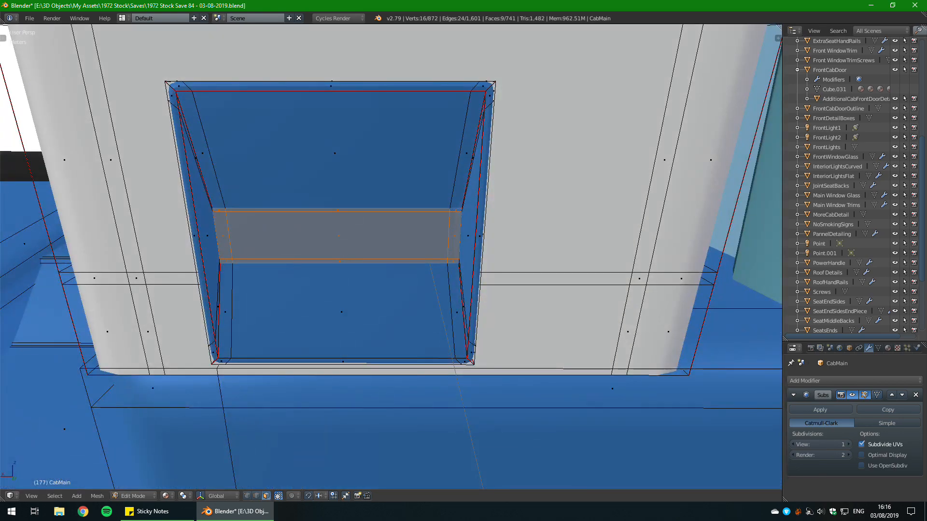
{"action": "scroll", "coordinate": [467, 224], "scroll_direction": "up", "scroll_amount": 5}
{"action": "middle_click_drag", "start_coordinate": [466, 224], "coordinate": [470, 302]}
Step: Set the Subsurf modifier's viewport subdivisions to 0 and unwrap all linked faces of the reshaped plate again
{"action": "left_click", "coordinate": [792, 444]}
{"action": "key", "text": "a"}
{"action": "scroll", "coordinate": [391, 257], "scroll_direction": "down", "scroll_amount": 5}
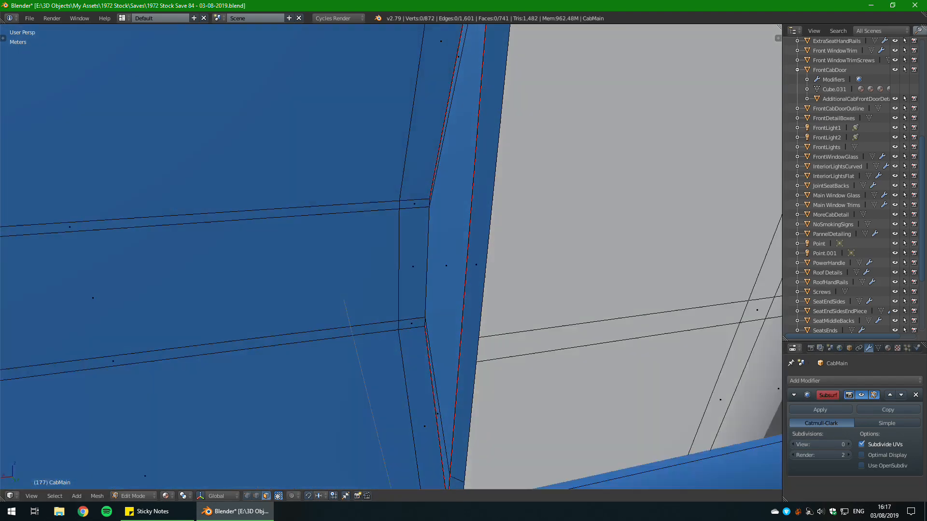
{"action": "middle_click_drag", "start_coordinate": [391, 256], "coordinate": [382, 246]}
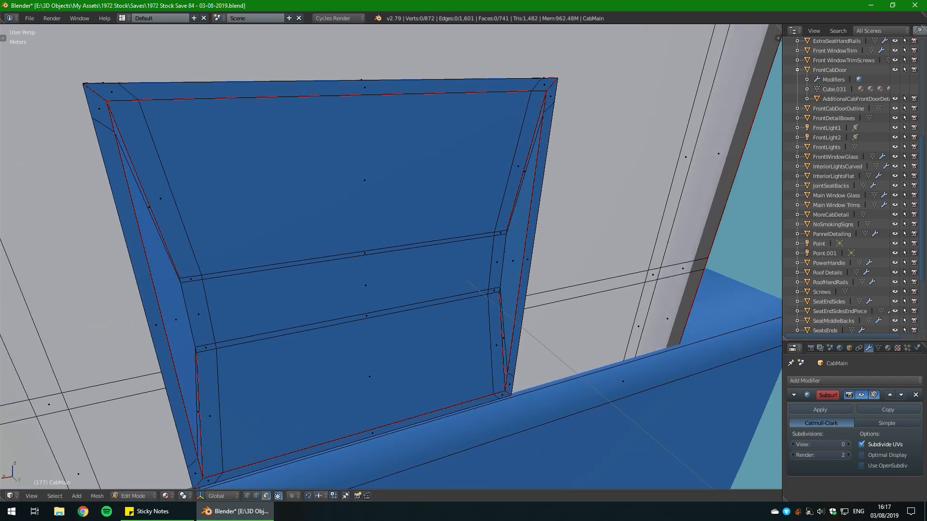
{"action": "left_click", "coordinate": [257, 496]}
{"action": "key", "text": "l"}
{"action": "key", "text": "x"}
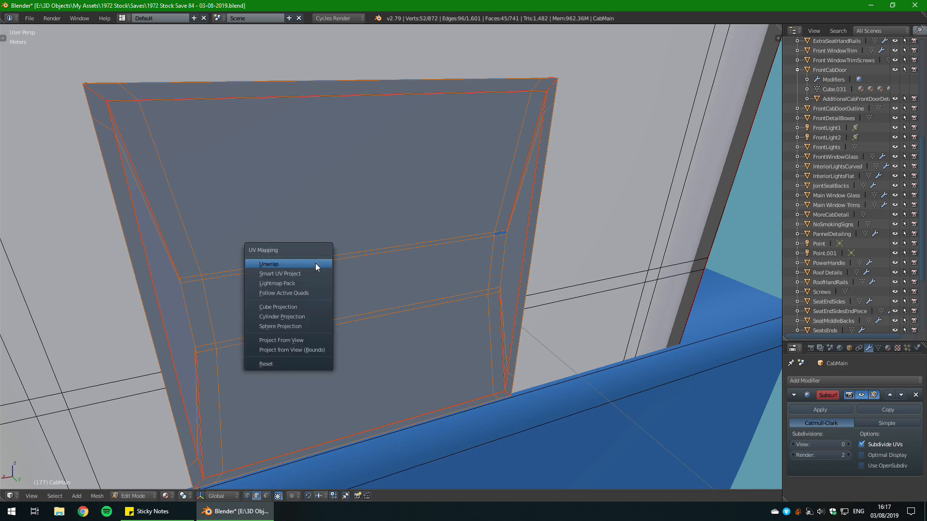
{"action": "key", "text": "a"}
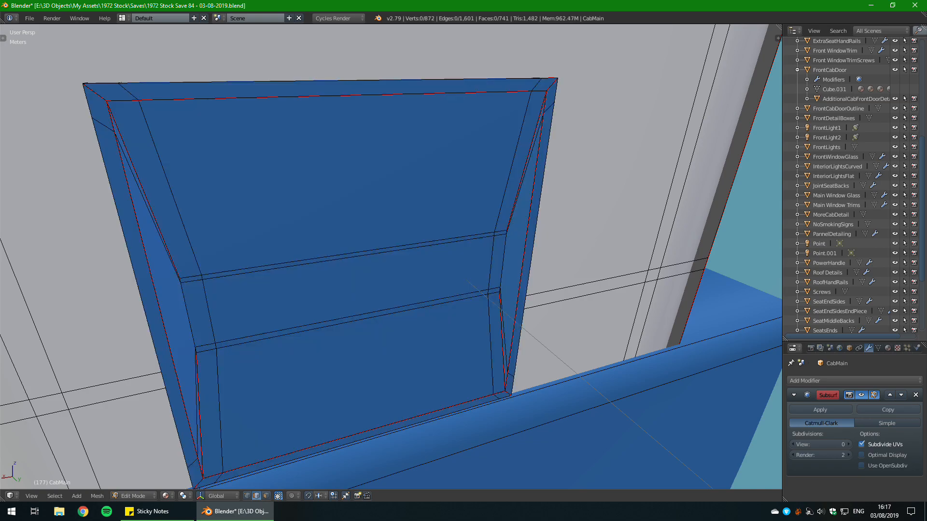
Step: Set the viewport subdivisions to 1 and save the scene over 1972 Stock Save 84 - 03-08-2019.blend
{"action": "left_click", "coordinate": [845, 443]}
{"action": "key", "text": "Tab"}
{"action": "middle_click_drag", "start_coordinate": [430, 292], "coordinate": [506, 270]}
{"action": "key", "text": "ctrl+s"}
{"action": "left_click", "coordinate": [507, 268]}
Step: Add a new material slot to CabMain with a new material named YellowSelectionDial
{"action": "key", "text": "Tab"}
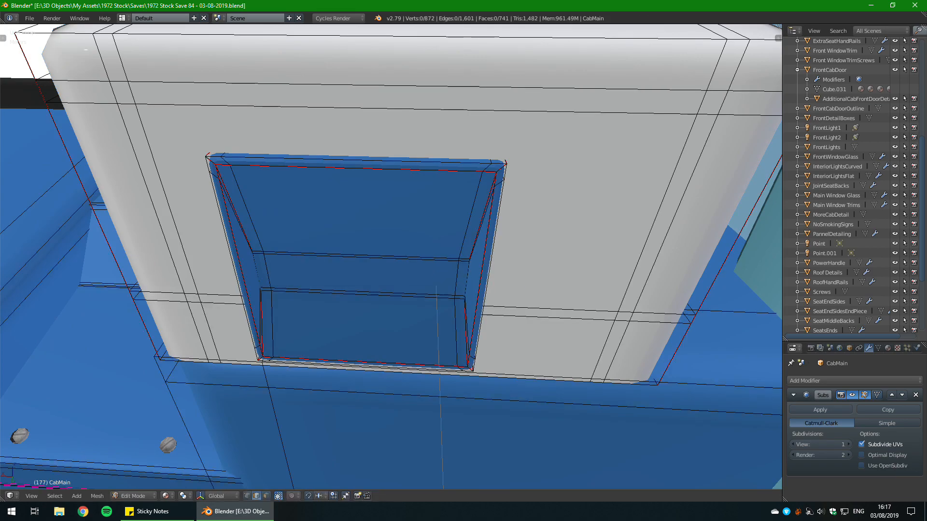
{"action": "left_click", "coordinate": [887, 348]}
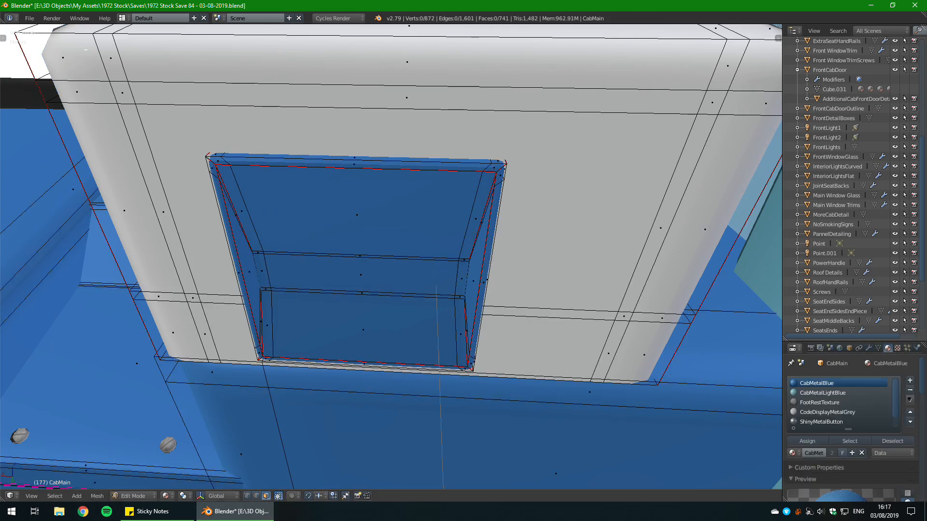
{"action": "left_click", "coordinate": [909, 381]}
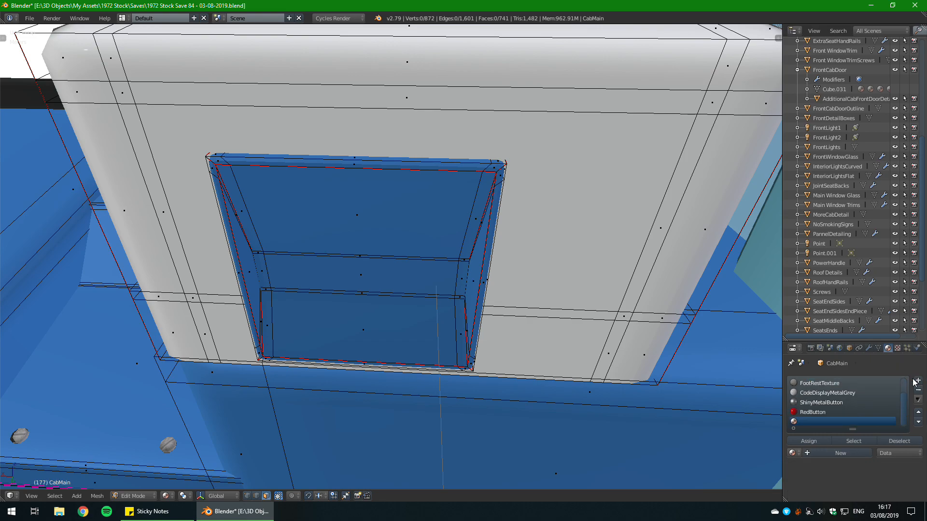
{"action": "left_click", "coordinate": [839, 452]}
{"action": "double_click", "coordinate": [832, 421]}
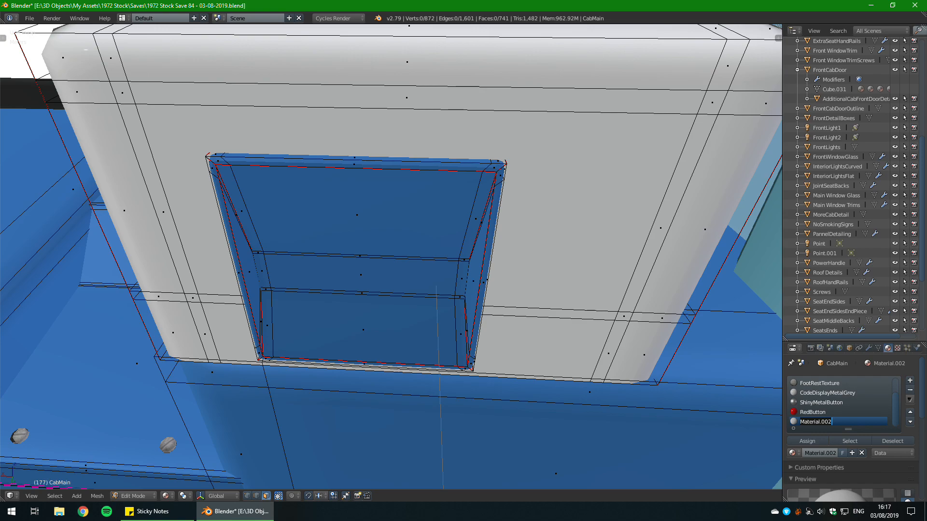
{"action": "type", "text": "YellowSelectionDial"}
{"action": "key", "text": "Return"}
Step: Assign the YellowSelectionDial material to the three faces of the horizontal middle strip in the recess
{"action": "right_click", "coordinate": [462, 278]}
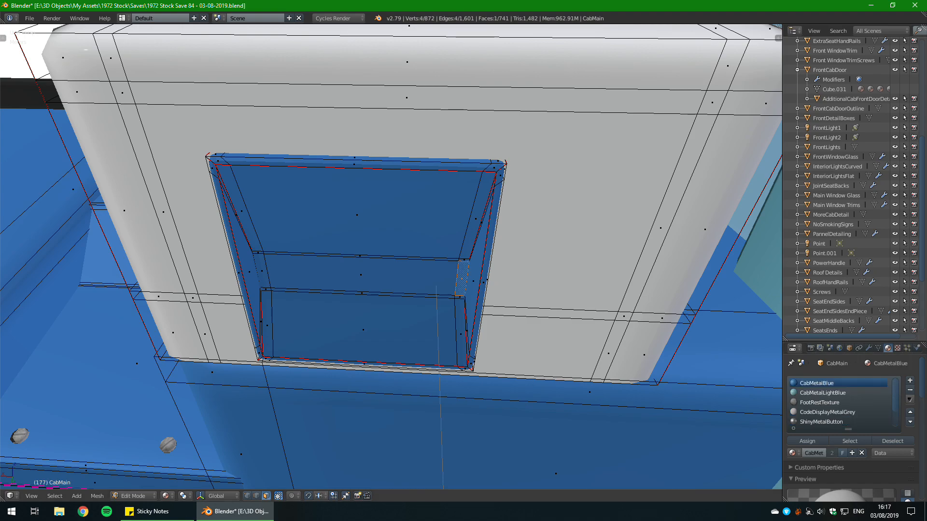
{"action": "right_click", "coordinate": [360, 275], "text": "shift"}
{"action": "right_click", "coordinate": [258, 273], "text": "shift"}
{"action": "middle_click_drag", "start_coordinate": [258, 273], "coordinate": [309, 270]}
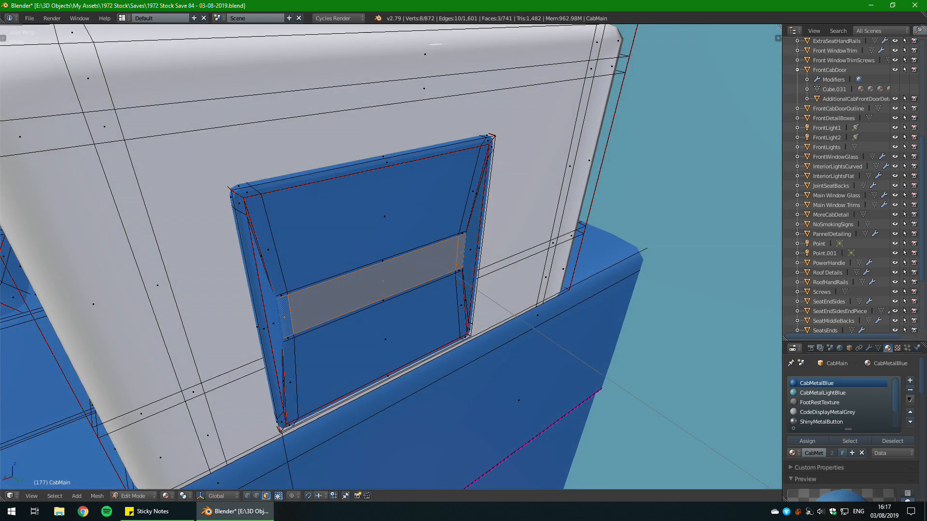
{"action": "scroll", "coordinate": [816, 401], "scroll_direction": "down", "scroll_amount": 2}
{"action": "left_click", "coordinate": [823, 421]}
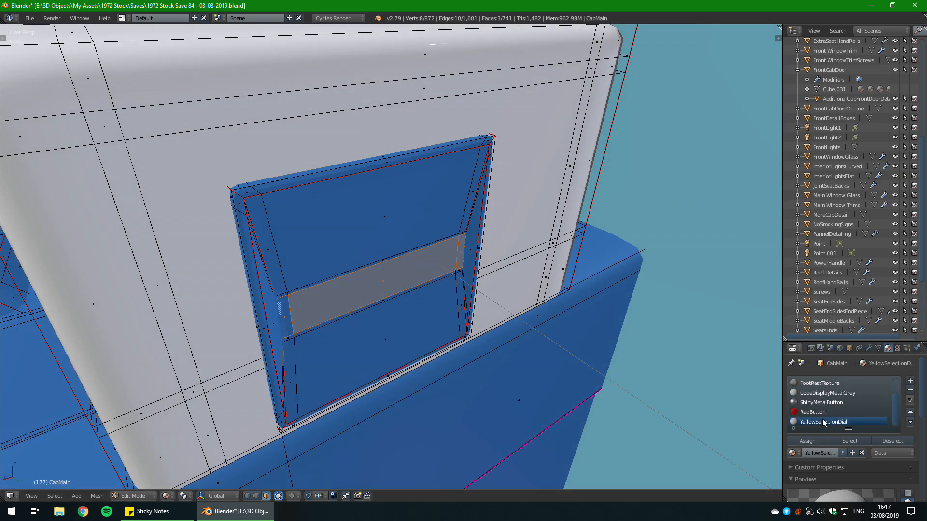
{"action": "left_click", "coordinate": [814, 441]}
Step: Give YellowSelectionDial a soft yellow diffuse colour and save the scene over 1972 Stock Save 84 - 03-08-2019.blend
{"action": "scroll", "coordinate": [860, 455], "scroll_direction": "down", "scroll_amount": 10}
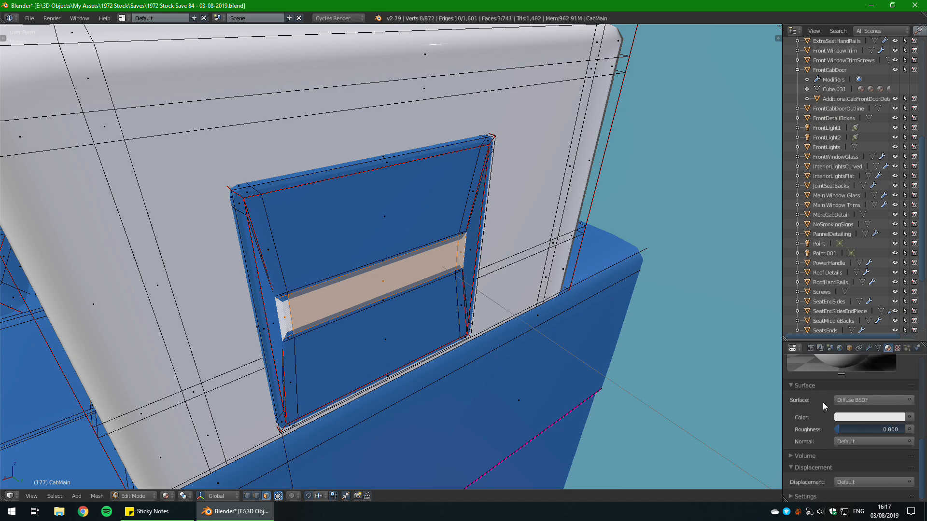
{"action": "left_click", "coordinate": [857, 417]}
{"action": "left_click_drag", "start_coordinate": [854, 314], "coordinate": [824, 335]}
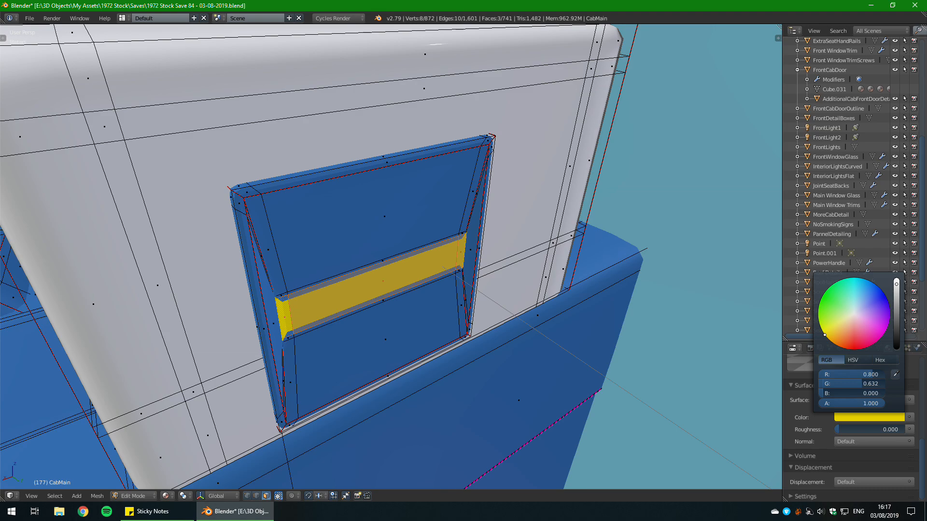
{"action": "left_click_drag", "start_coordinate": [824, 335], "coordinate": [833, 329]}
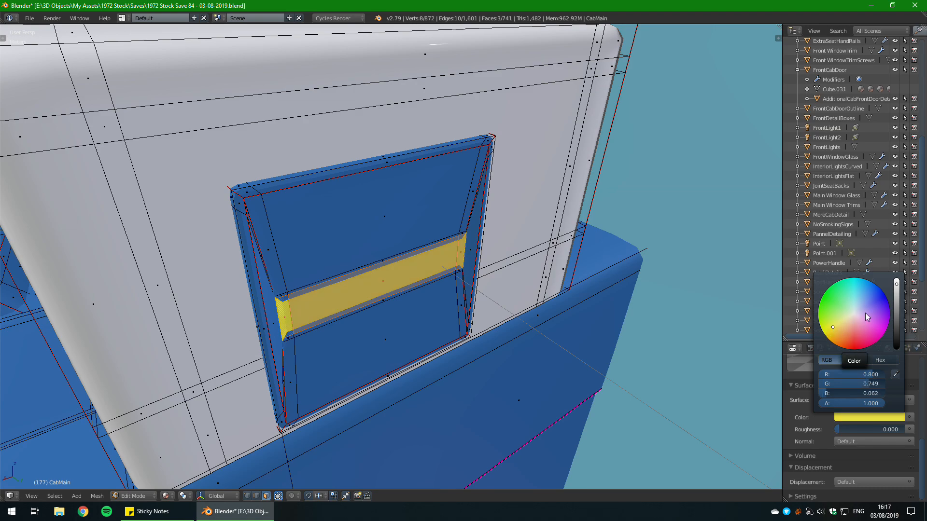
{"action": "left_click", "coordinate": [836, 324]}
{"action": "left_click", "coordinate": [838, 325]}
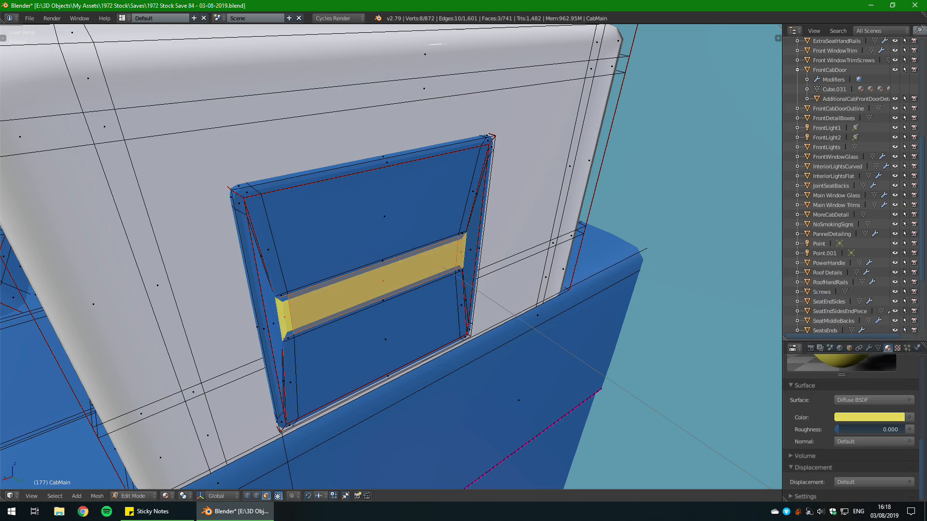
{"action": "middle_click_drag", "start_coordinate": [592, 300], "coordinate": [526, 291]}
{"action": "key", "text": "Tab"}
{"action": "key", "text": "ctrl+s"}
{"action": "left_click", "coordinate": [502, 325]}
Step: In edge select mode, try a mean crease of 1 on the two vertical end edges of the yellow strip
{"action": "key", "text": "Tab"}
{"action": "scroll", "coordinate": [465, 331], "scroll_direction": "up", "scroll_amount": 4}
{"action": "key", "text": "Tab"}
{"action": "scroll", "coordinate": [485, 268], "scroll_direction": "down", "scroll_amount": 2}
{"action": "key", "text": "Tab"}
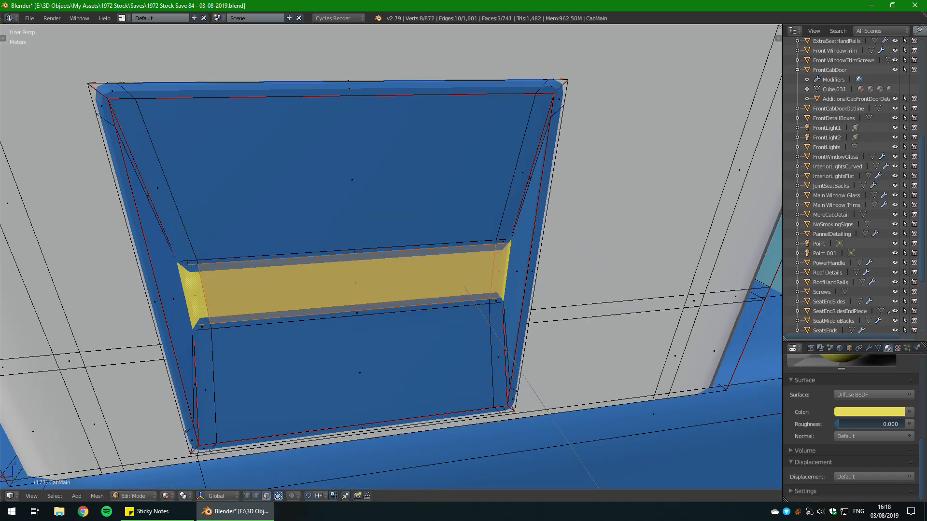
{"action": "scroll", "coordinate": [526, 291], "scroll_direction": "up", "scroll_amount": 2}
{"action": "left_click", "coordinate": [257, 495]}
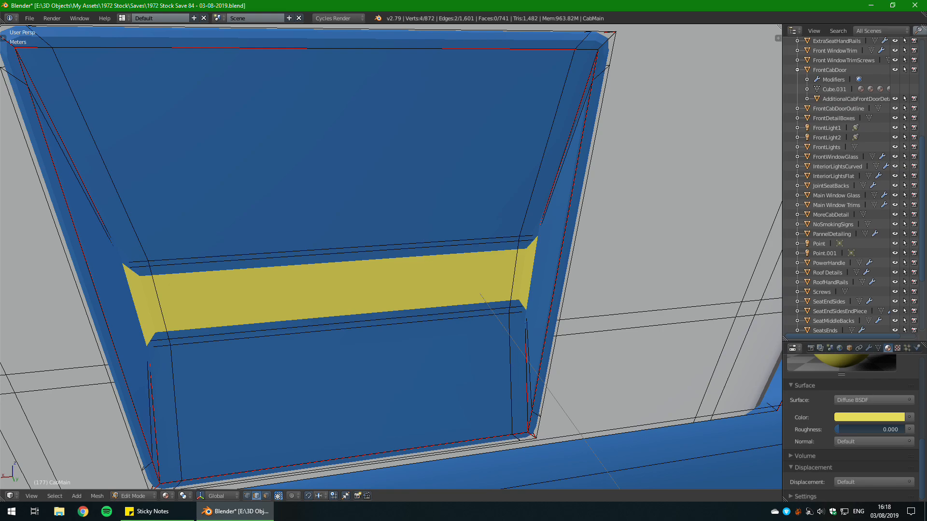
{"action": "key", "text": "n"}
{"action": "left_click_drag", "start_coordinate": [734, 137], "coordinate": [760, 138]}
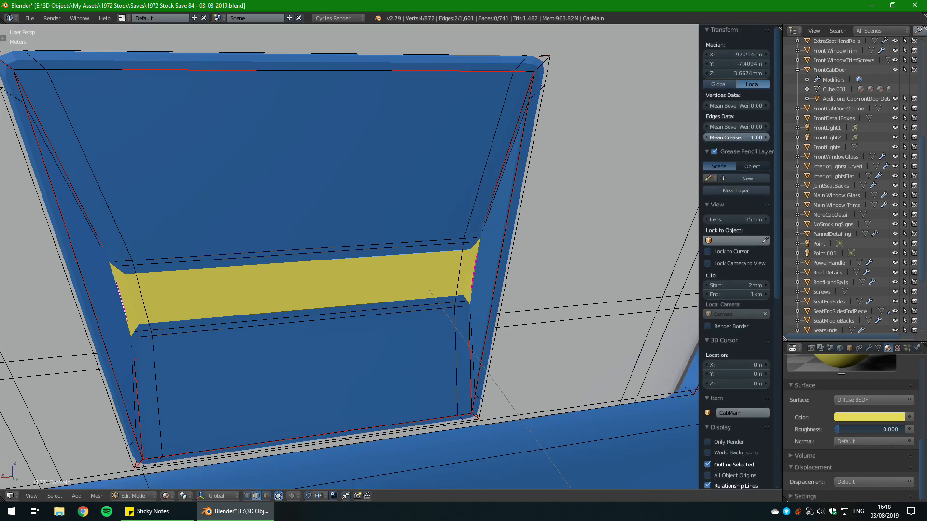
{"action": "key", "text": "n"}
{"action": "scroll", "coordinate": [449, 299], "scroll_direction": "up", "scroll_amount": 3}
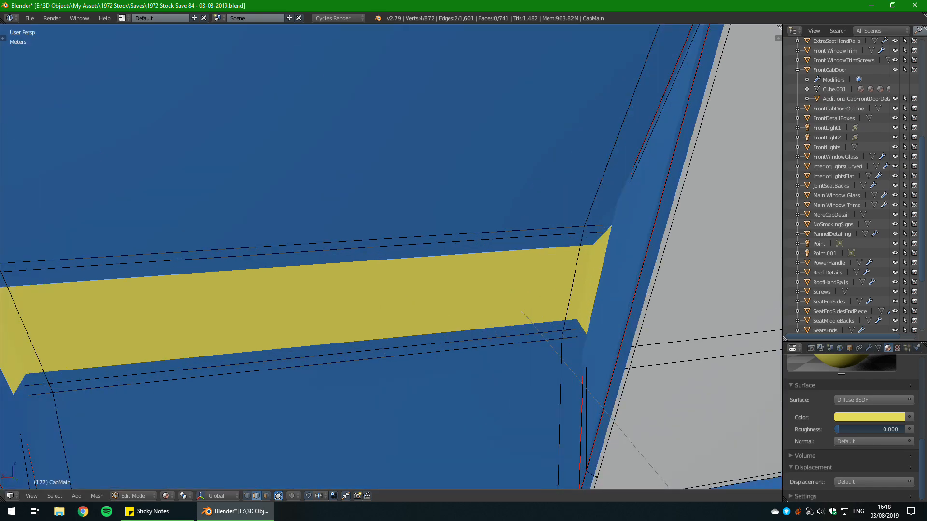
Step: Select the three upper edge segments of the yellow strip and crease them fully
{"action": "right_click", "coordinate": [592, 233]}
{"action": "right_click", "coordinate": [555, 235], "text": "shift"}
{"action": "middle_click_drag", "start_coordinate": [483, 246], "coordinate": [676, 219], "text": "shift"}
{"action": "right_click", "coordinate": [237, 238], "text": "shift"}
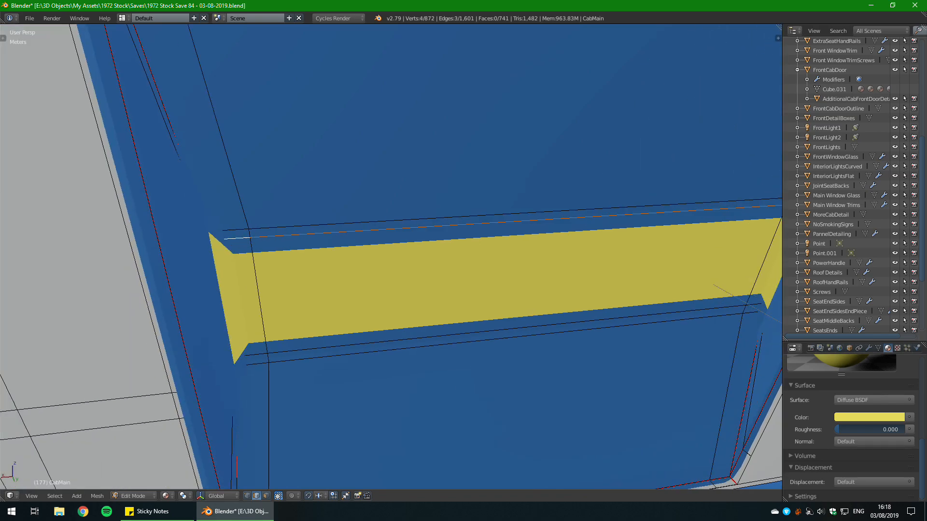
{"action": "key", "text": "n"}
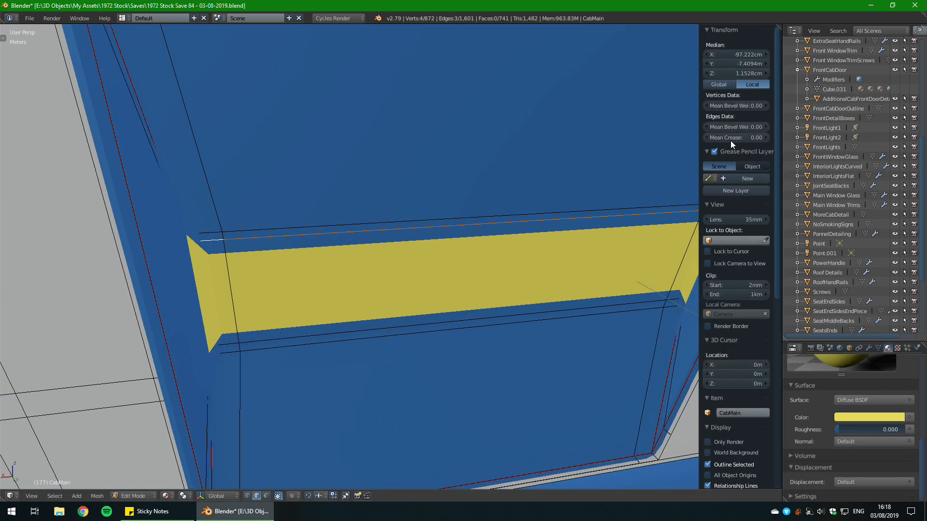
{"action": "left_click_drag", "start_coordinate": [731, 140], "coordinate": [772, 140]}
Step: Select the three lower edge segments of the yellow strip, crease them fully, and clear the selection
{"action": "right_click", "coordinate": [230, 345]}
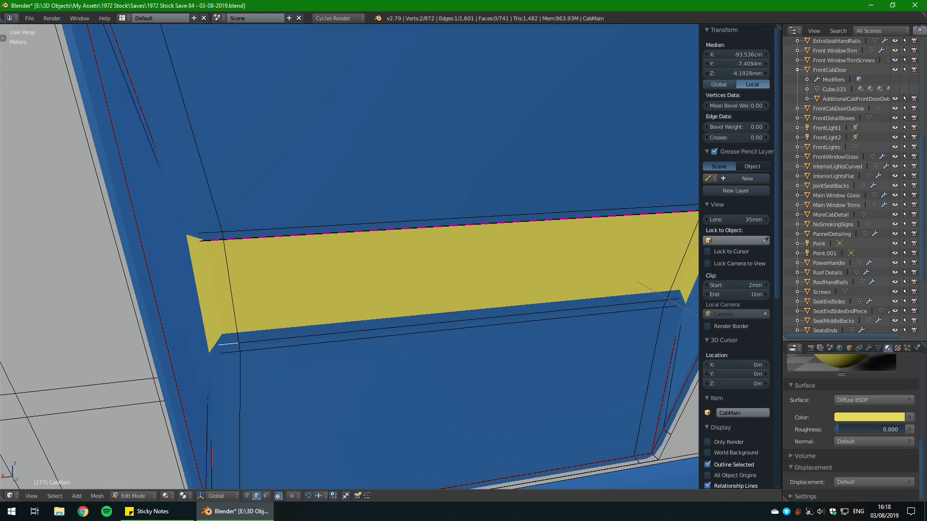
{"action": "right_click", "coordinate": [270, 340], "text": "shift"}
{"action": "middle_click_drag", "start_coordinate": [338, 328], "coordinate": [217, 344], "text": "shift"}
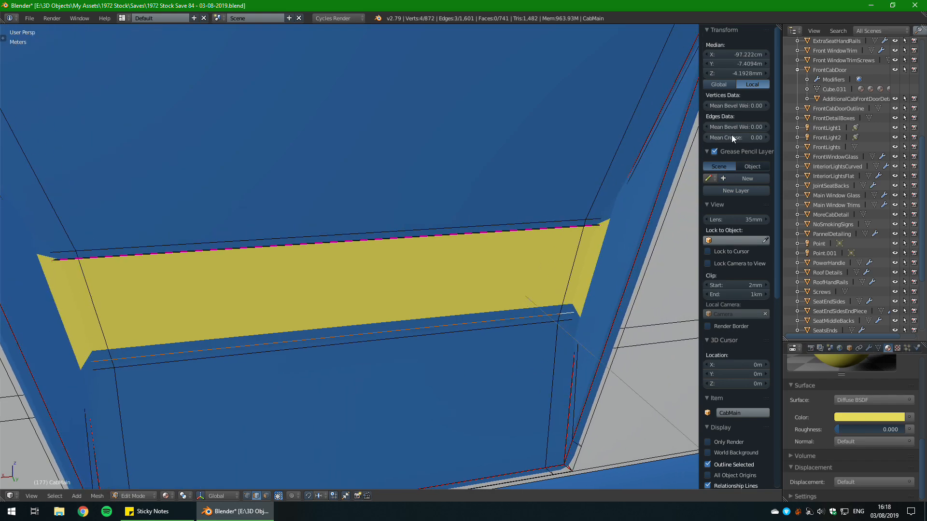
{"action": "left_click_drag", "start_coordinate": [731, 137], "coordinate": [767, 138]}
{"action": "key", "text": "a"}
Step: Use 0 viewport subdivisions to select the four short edges beside the strip's corners, restore 1 subdivision, and set their mean crease to 1
{"action": "scroll", "coordinate": [736, 241], "scroll_direction": "down", "scroll_amount": 4}
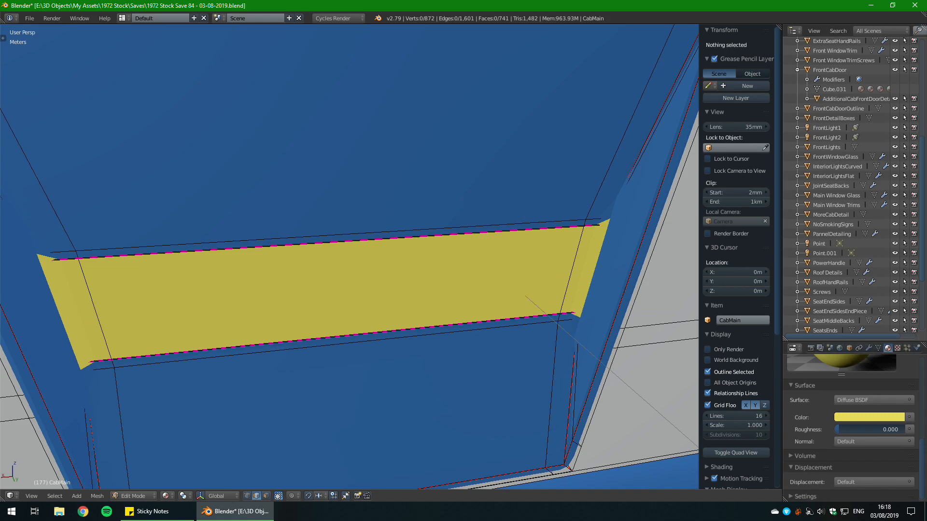
{"action": "scroll", "coordinate": [736, 241], "scroll_direction": "down", "scroll_amount": 3}
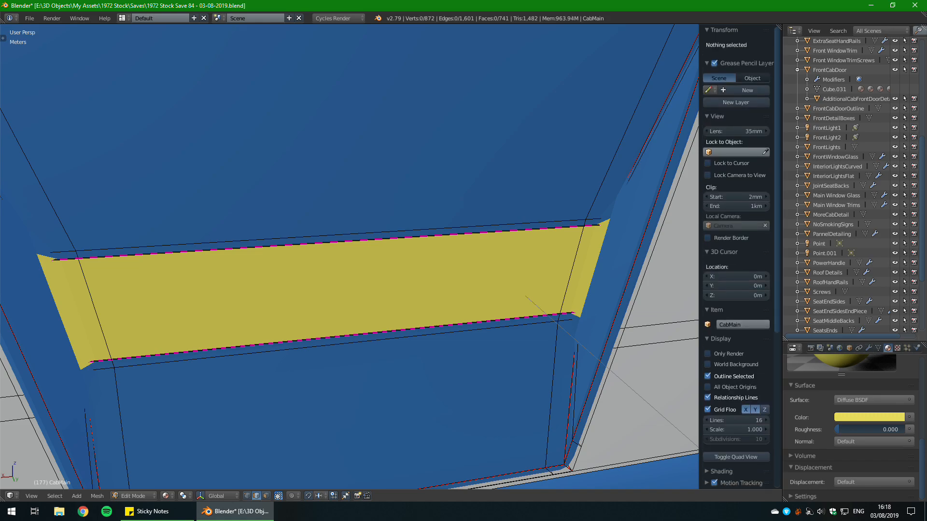
{"action": "scroll", "coordinate": [736, 242], "scroll_direction": "up", "scroll_amount": 3}
{"action": "left_click", "coordinate": [869, 347]}
{"action": "left_click", "coordinate": [796, 445]}
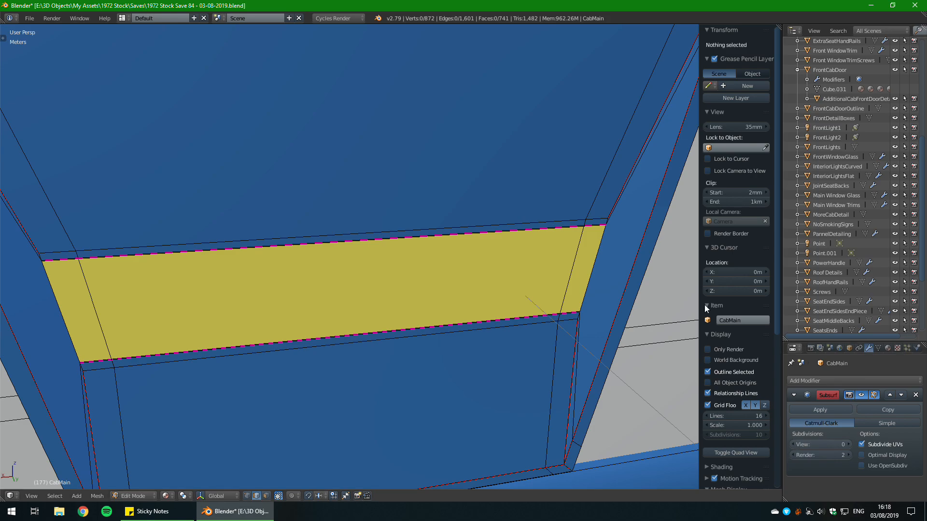
{"action": "right_click", "coordinate": [598, 220]}
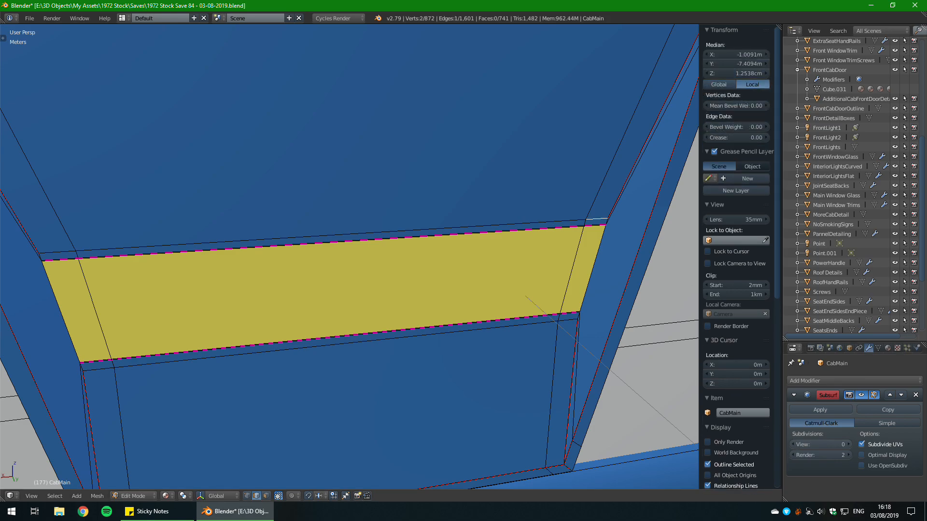
{"action": "right_click", "coordinate": [607, 221]}
{"action": "right_click", "coordinate": [578, 316], "text": "shift"}
{"action": "right_click", "coordinate": [40, 256], "text": "shift"}
{"action": "right_click", "coordinate": [81, 368], "text": "shift"}
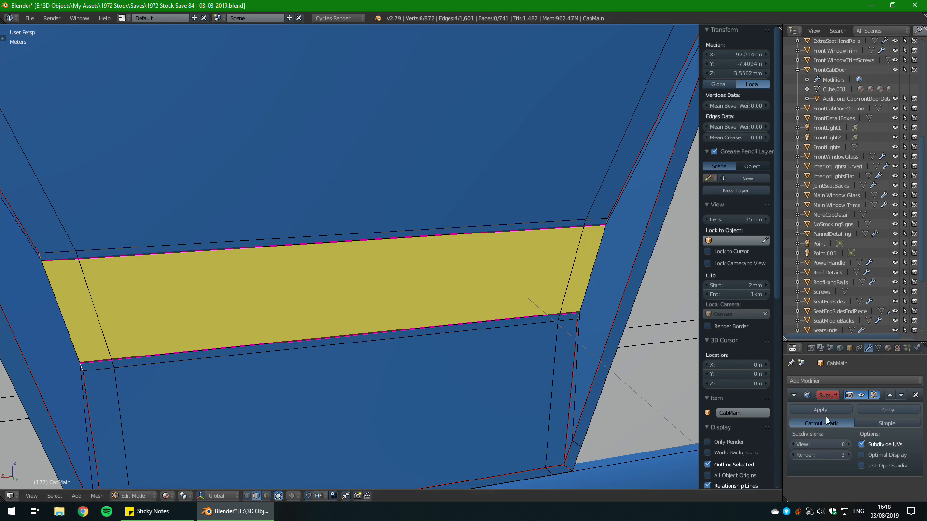
{"action": "left_click", "coordinate": [849, 445]}
{"action": "left_click_drag", "start_coordinate": [728, 139], "coordinate": [802, 139]}
Step: Examine the ends of the yellow strip in object and edit mode, returning to Material viewport shading
{"action": "middle_click_drag", "start_coordinate": [628, 193], "coordinate": [569, 222]}
{"action": "key", "text": "Tab"}
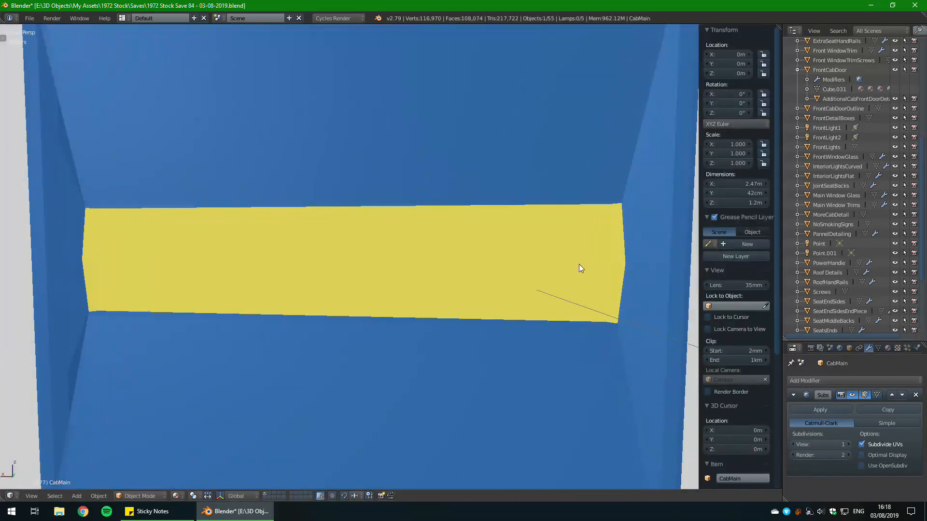
{"action": "mouse_move", "coordinate": [578, 264]}
{"action": "middle_mouse_down"}
{"action": "mouse_move", "coordinate": [551, 280]}
{"action": "mouse_move", "coordinate": [433, 287]}
{"action": "mouse_move", "coordinate": [503, 307]}
{"action": "mouse_move", "coordinate": [623, 265]}
{"action": "middle_mouse_up"}
{"action": "key", "text": "Tab"}
{"action": "key", "text": "z"}
{"action": "key", "text": "z"}
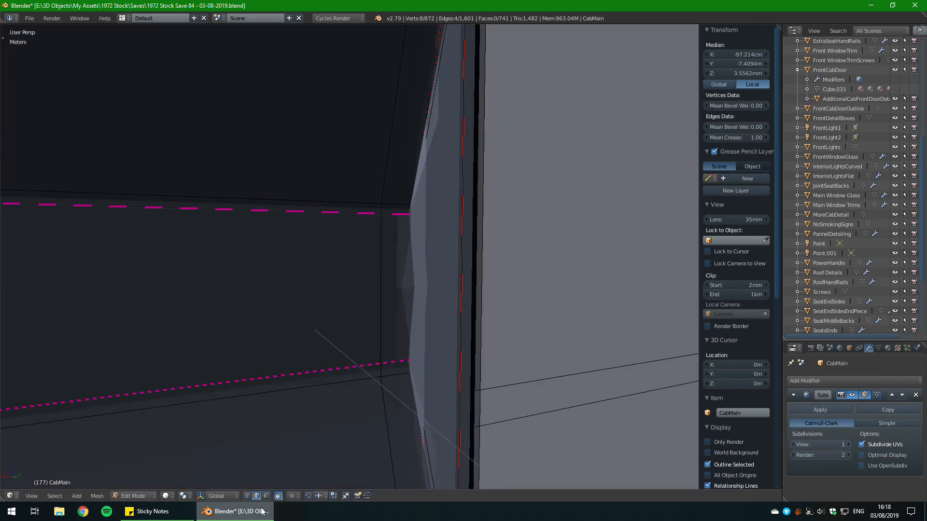
{"action": "left_click", "coordinate": [167, 495]}
{"action": "left_click", "coordinate": [192, 452]}
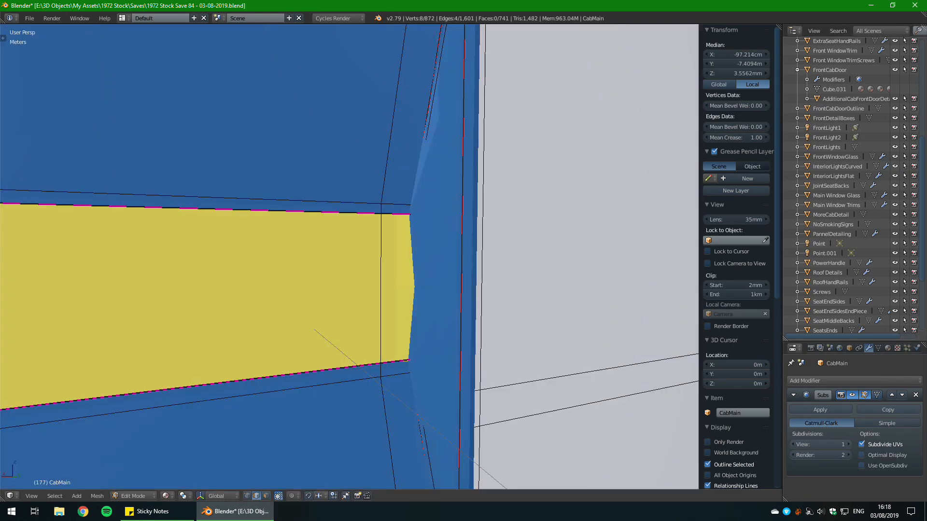
{"action": "middle_click_drag", "start_coordinate": [193, 452], "coordinate": [261, 420]}
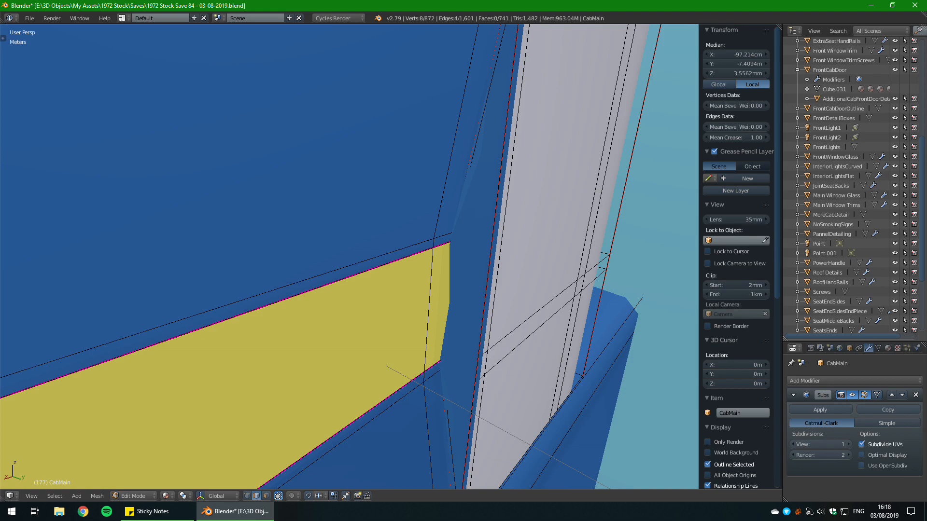
{"action": "middle_click_drag", "start_coordinate": [338, 309], "coordinate": [285, 276]}
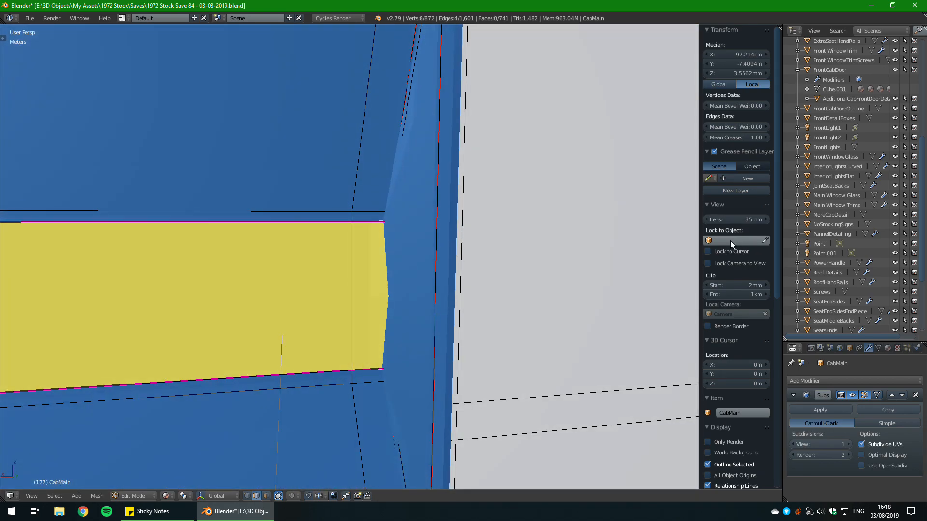
Step: Use 0 viewport subdivisions to select the strip's two vertical end edges, restore 1 subdivision, fully crease them, and clear the selection
{"action": "left_click", "coordinate": [794, 445]}
{"action": "right_click", "coordinate": [386, 296]}
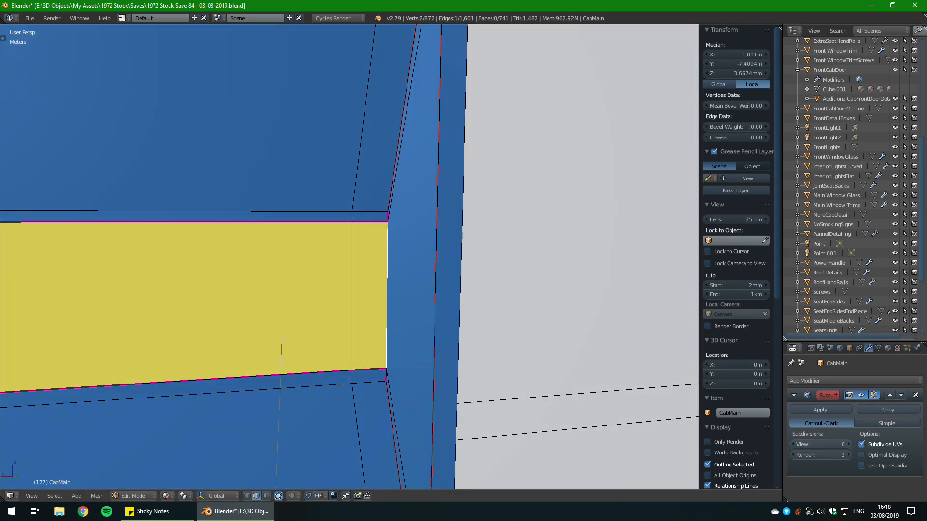
{"action": "middle_click_drag", "start_coordinate": [387, 296], "coordinate": [497, 289]}
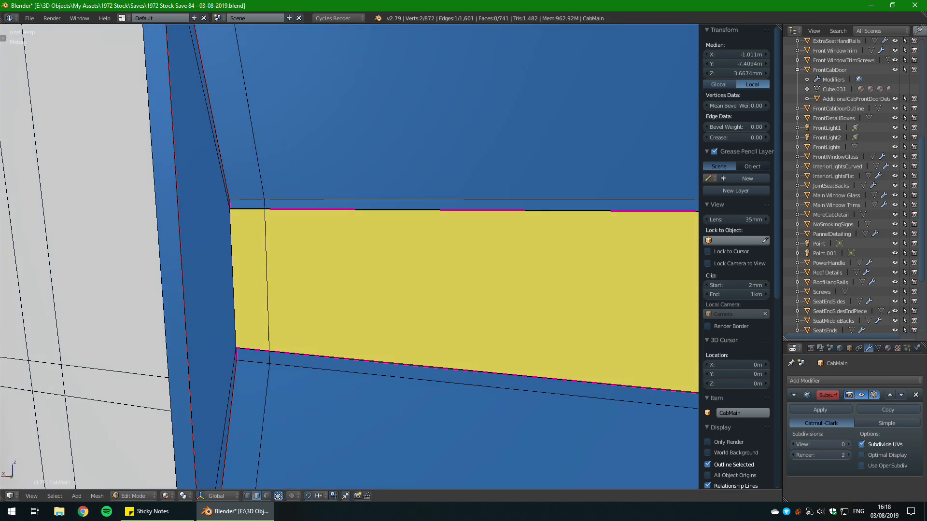
{"action": "right_click", "coordinate": [233, 277], "text": "shift"}
{"action": "left_click", "coordinate": [847, 444]}
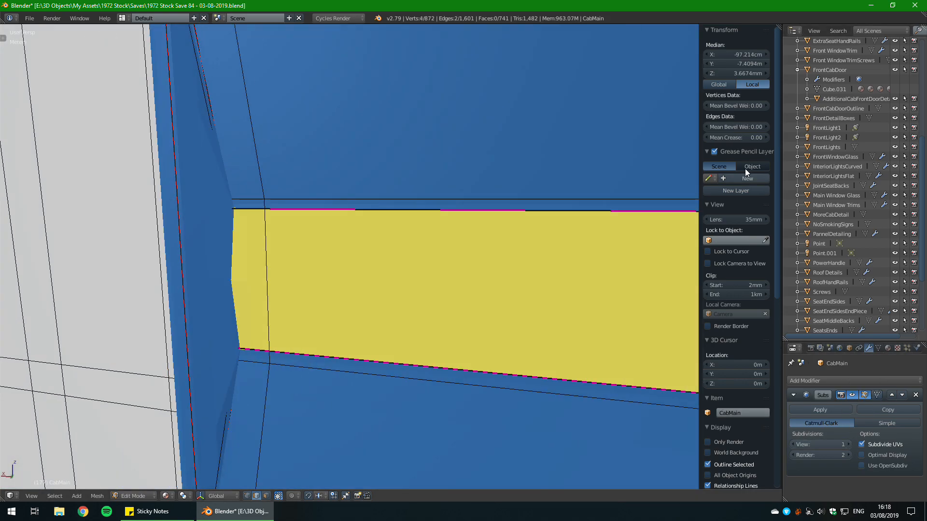
{"action": "key", "text": "a"}
Step: Return to object mode, save the scene over the existing file, and inspect the recess on the grey box
{"action": "key", "text": "Tab"}
{"action": "scroll", "coordinate": [375, 250], "scroll_direction": "down", "scroll_amount": 5}
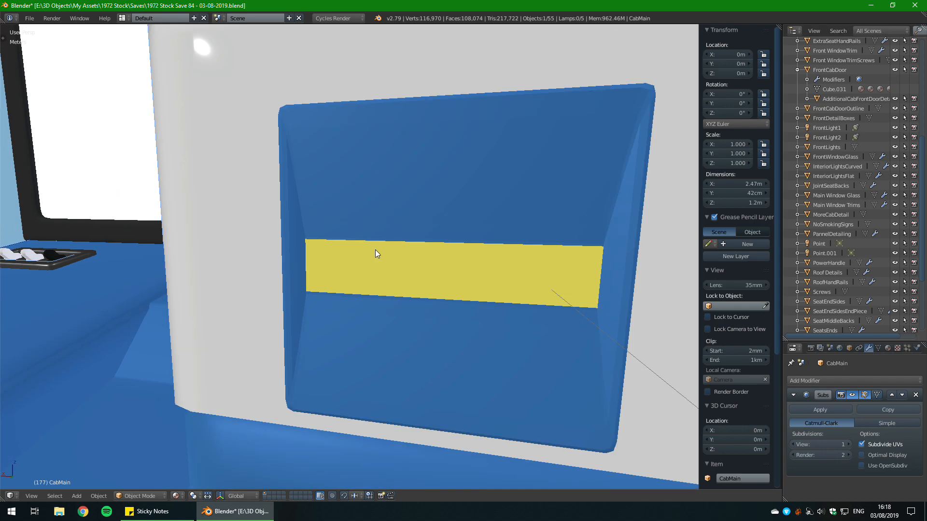
{"action": "scroll", "coordinate": [375, 250], "scroll_direction": "down", "scroll_amount": 3}
{"action": "key", "text": "ctrl+s"}
{"action": "left_click", "coordinate": [294, 265]}
{"action": "middle_click_drag", "start_coordinate": [294, 265], "coordinate": [364, 300]}
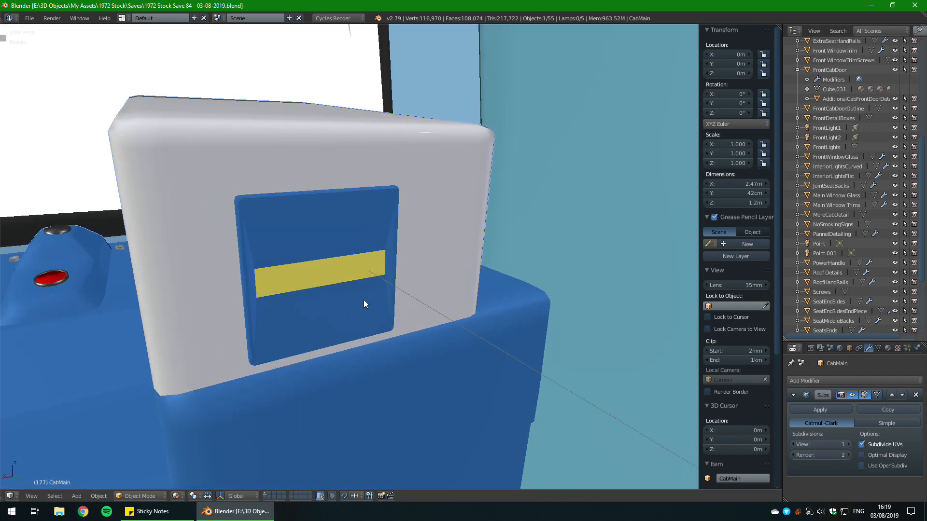
{"action": "scroll", "coordinate": [364, 300], "scroll_direction": "down", "scroll_amount": 3}
{"action": "scroll", "coordinate": [358, 308], "scroll_direction": "up", "scroll_amount": 2}
Step: Select all linked faces of the recessed plate in edit mode, save the scene again, and return to object mode
{"action": "key", "text": "Tab"}
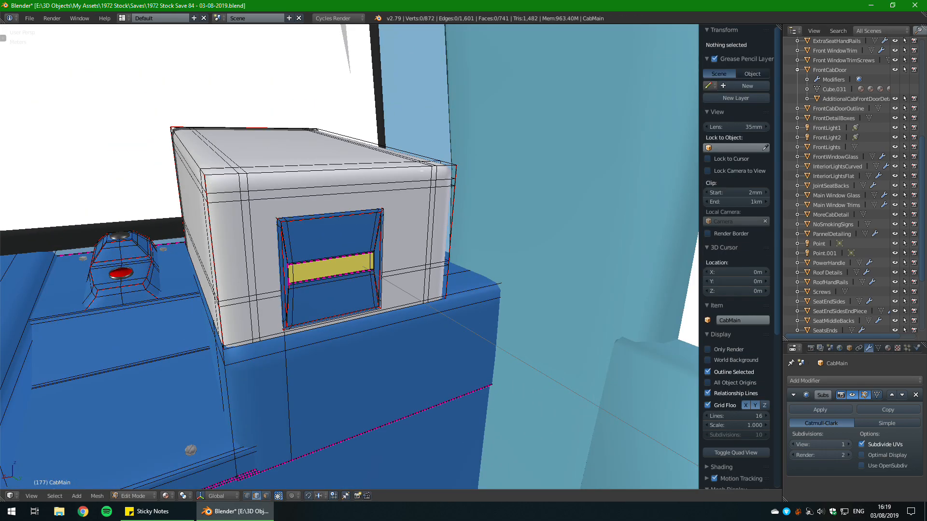
{"action": "key", "text": "l"}
{"action": "key", "text": "w"}
{"action": "key", "text": "Escape"}
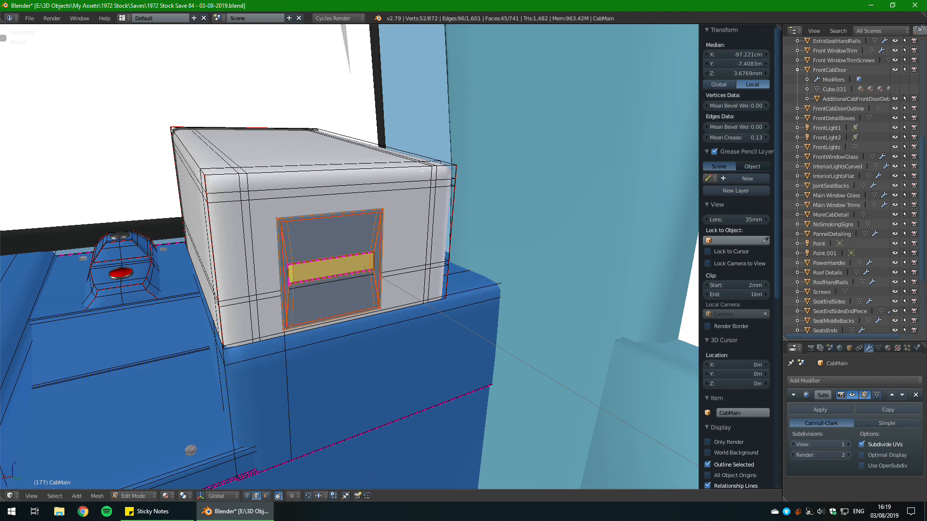
{"action": "key", "text": "ctrl+s"}
{"action": "left_click", "coordinate": [367, 255]}
{"action": "key", "text": "Tab"}
Step: Compare the grey box with the reference photo and add a material slot to the cab desk using the existing DoorBlack material
{"action": "middle_click_drag", "start_coordinate": [367, 255], "coordinate": [306, 228]}
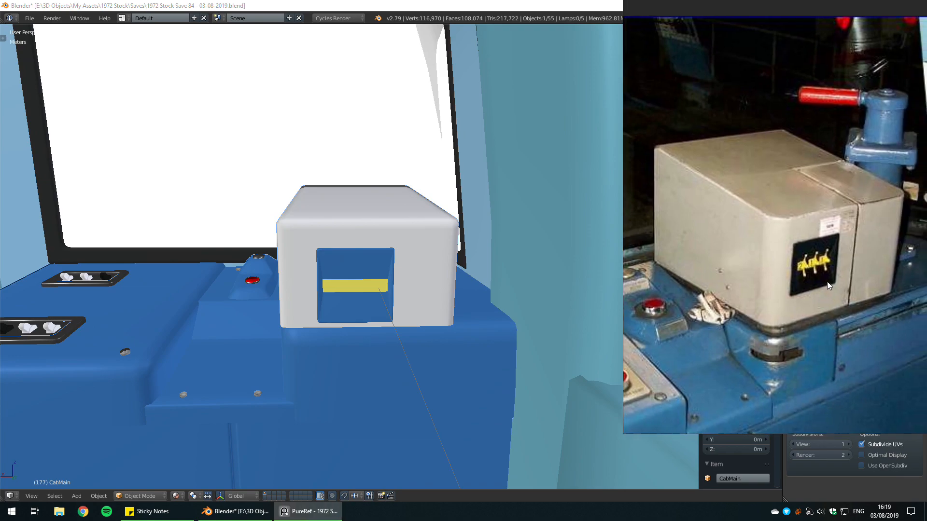
{"action": "middle_click_drag", "start_coordinate": [368, 243], "coordinate": [901, 357]}
{"action": "left_click", "coordinate": [888, 348]}
{"action": "scroll", "coordinate": [859, 397], "scroll_direction": "down", "scroll_amount": 3}
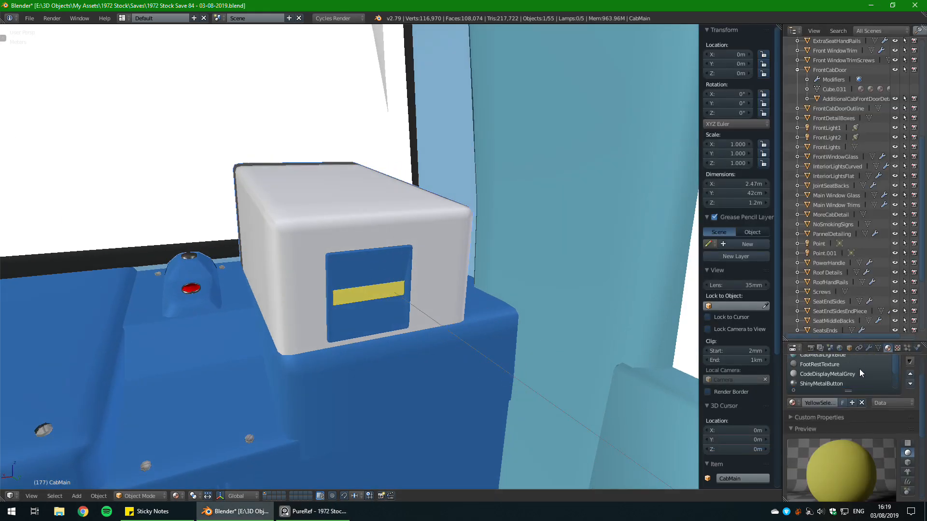
{"action": "scroll", "coordinate": [844, 371], "scroll_direction": "up", "scroll_amount": 2}
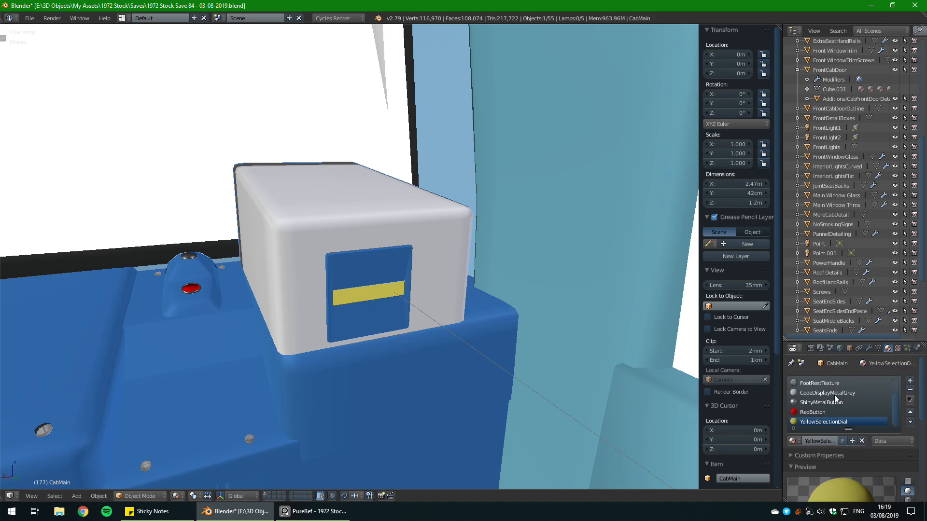
{"action": "left_click", "coordinate": [909, 380]}
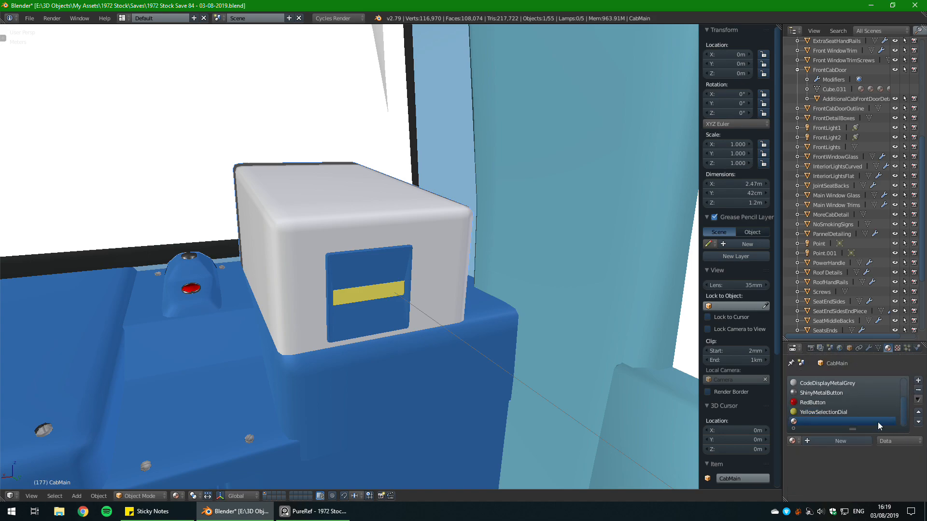
{"action": "left_click", "coordinate": [792, 441]}
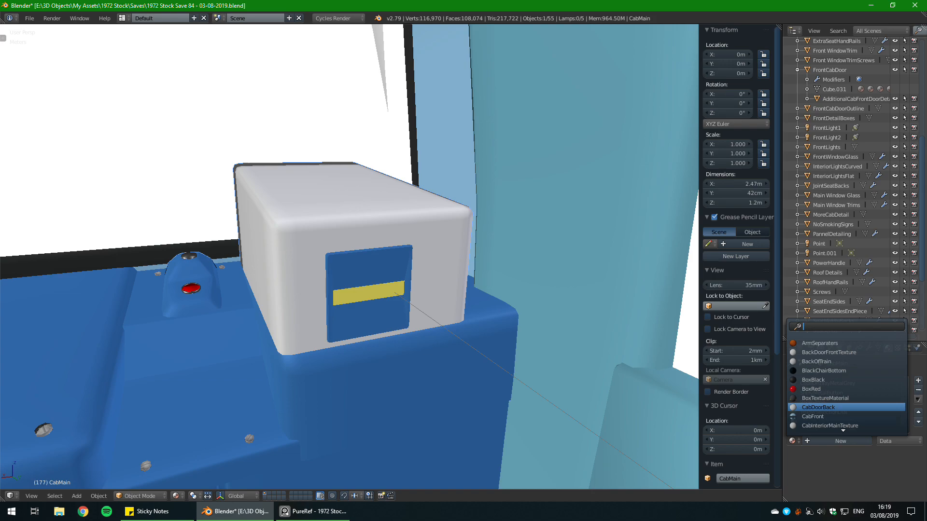
{"action": "scroll", "coordinate": [840, 399], "scroll_direction": "down", "scroll_amount": 7}
{"action": "scroll", "coordinate": [845, 386], "scroll_direction": "down", "scroll_amount": 6}
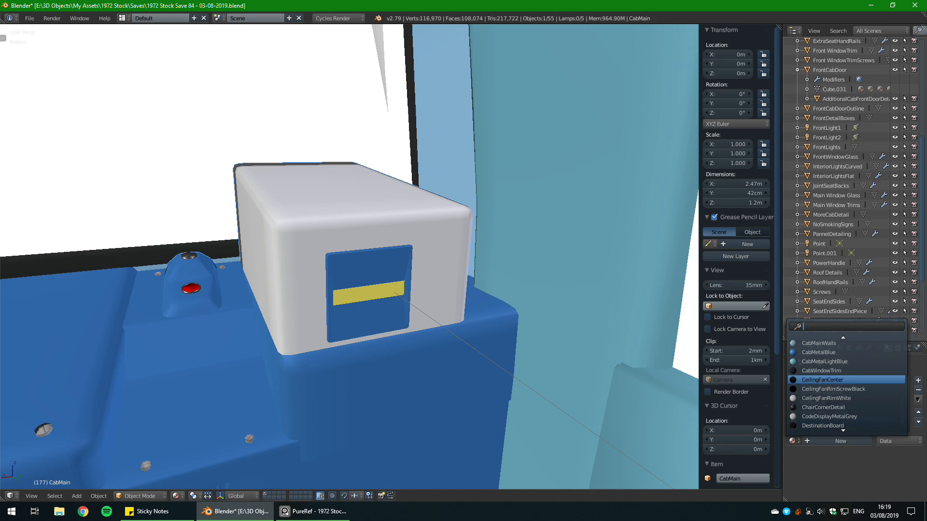
{"action": "scroll", "coordinate": [844, 386], "scroll_direction": "down", "scroll_amount": 9}
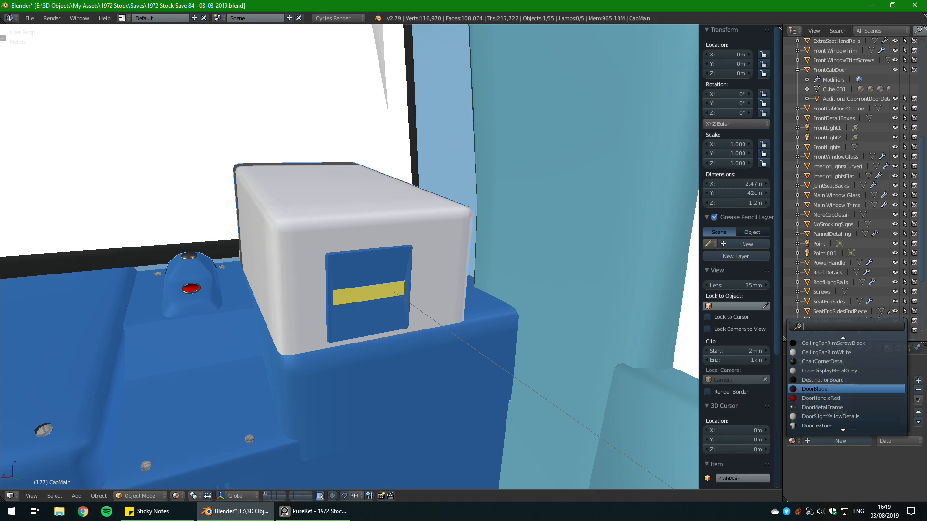
{"action": "left_click", "coordinate": [824, 388]}
Step: Try to assign DoorBlack in edit mode to all selected faces of the recessed plate, including the yellow strip
{"action": "key", "text": "Tab"}
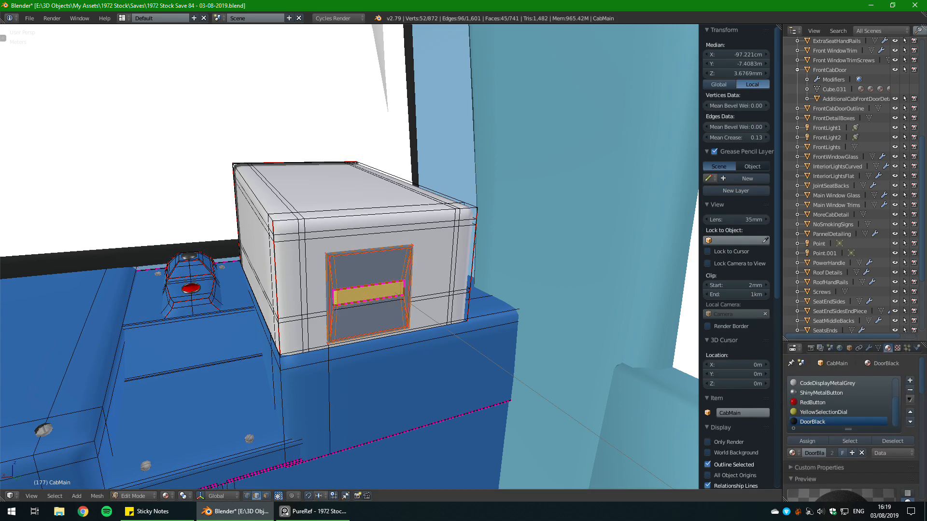
{"action": "scroll", "coordinate": [350, 256], "scroll_direction": "up", "scroll_amount": 4}
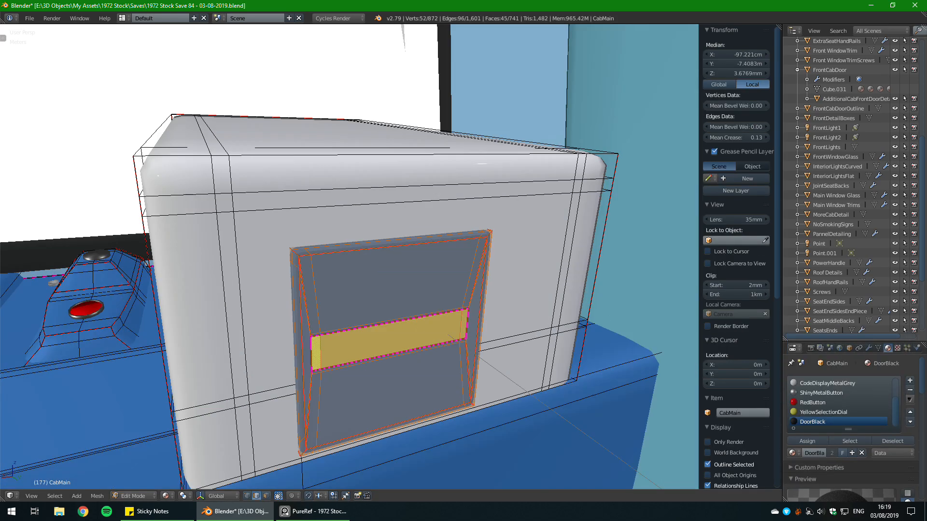
{"action": "left_click", "coordinate": [807, 441]}
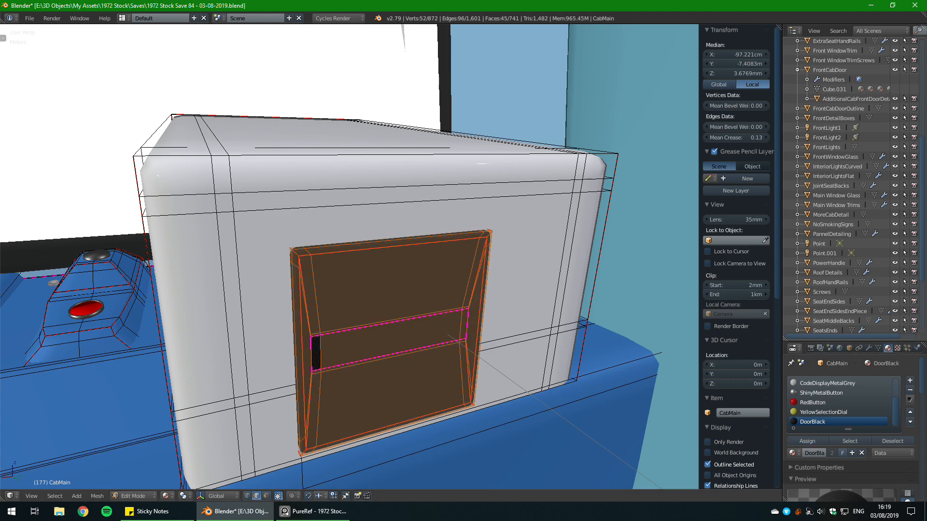
{"action": "left_click", "coordinate": [267, 497]}
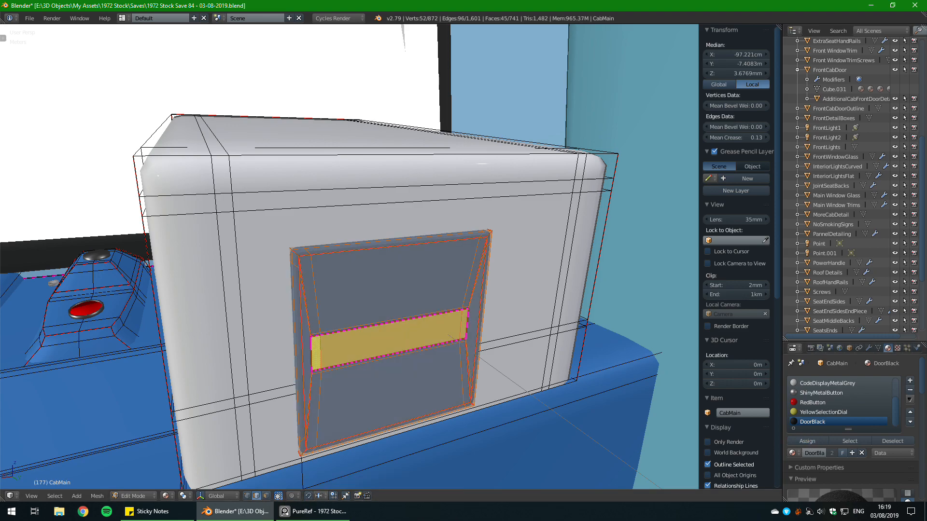
Step: Deselect the yellow strip's three faces in face selection mode and assign DoorBlack to the remaining recessed plate faces
{"action": "left_click", "coordinate": [266, 496]}
{"action": "right_click", "coordinate": [316, 353], "text": "shift"}
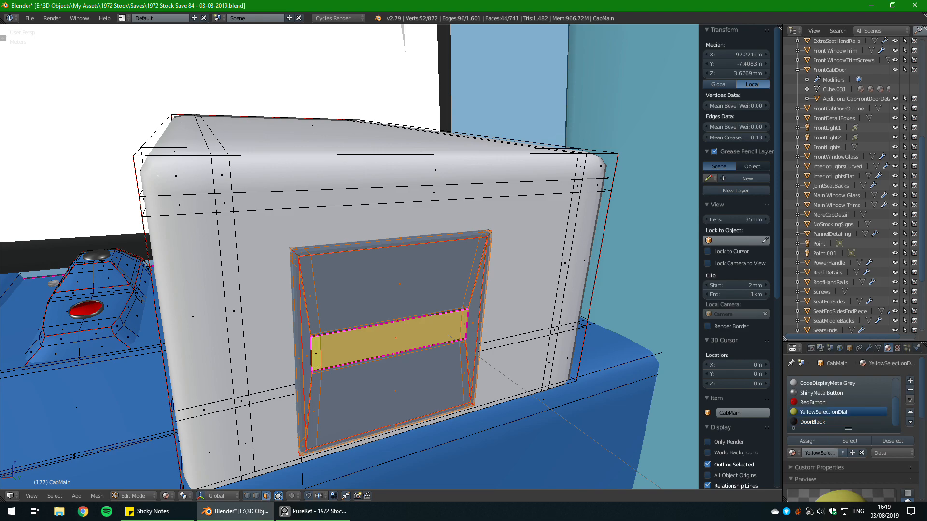
{"action": "right_click", "coordinate": [393, 339], "text": "shift"}
{"action": "right_click", "coordinate": [463, 325], "text": "shift"}
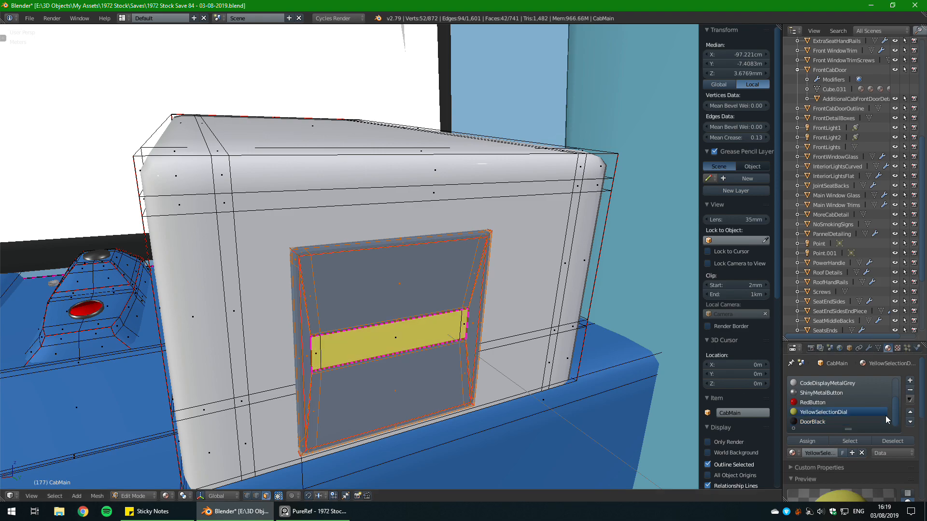
{"action": "left_click", "coordinate": [838, 419]}
{"action": "left_click", "coordinate": [818, 439]}
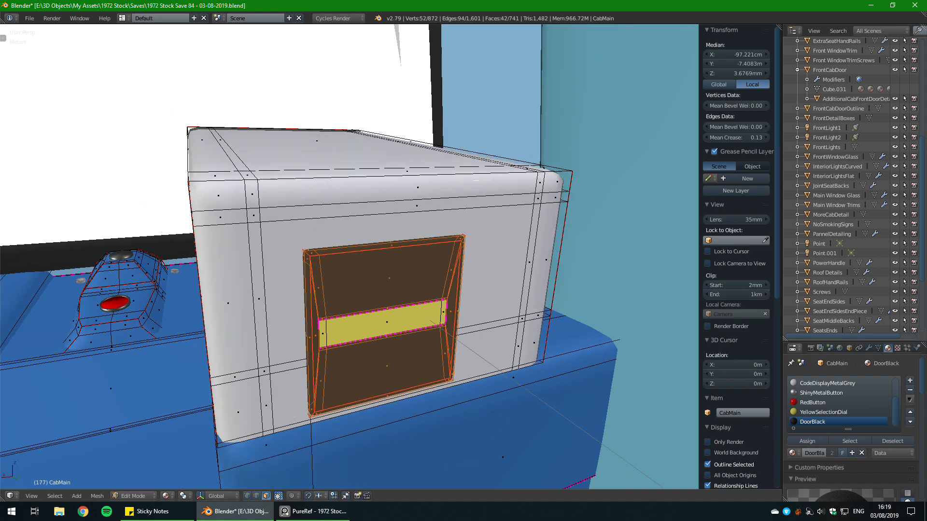
Step: Return to object mode and save the scene over the existing file
{"action": "key", "text": "Tab"}
{"action": "key", "text": "ctrl+s"}
{"action": "left_click", "coordinate": [514, 346]}
Step: Select the cab door, frame it to inspect the train front, and save the scene again
{"action": "middle_click_drag", "start_coordinate": [517, 345], "coordinate": [412, 262]}
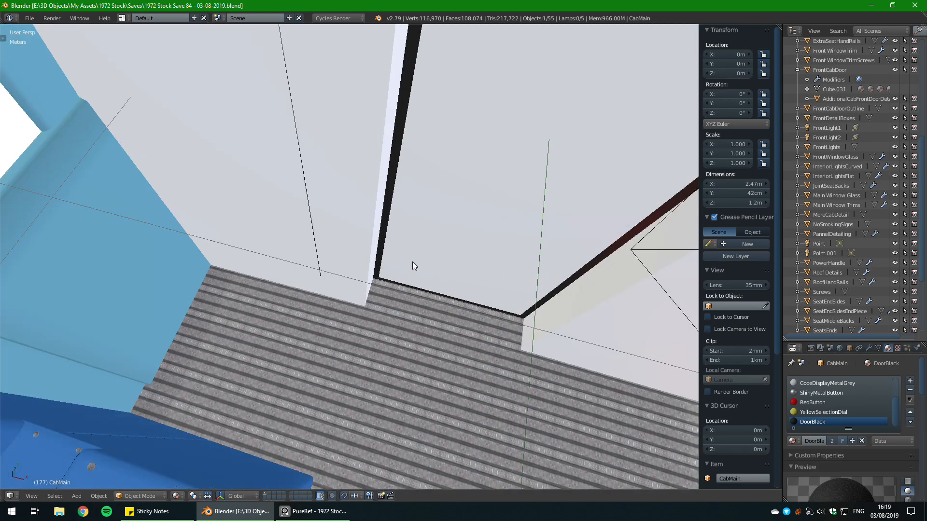
{"action": "right_click", "coordinate": [409, 120]}
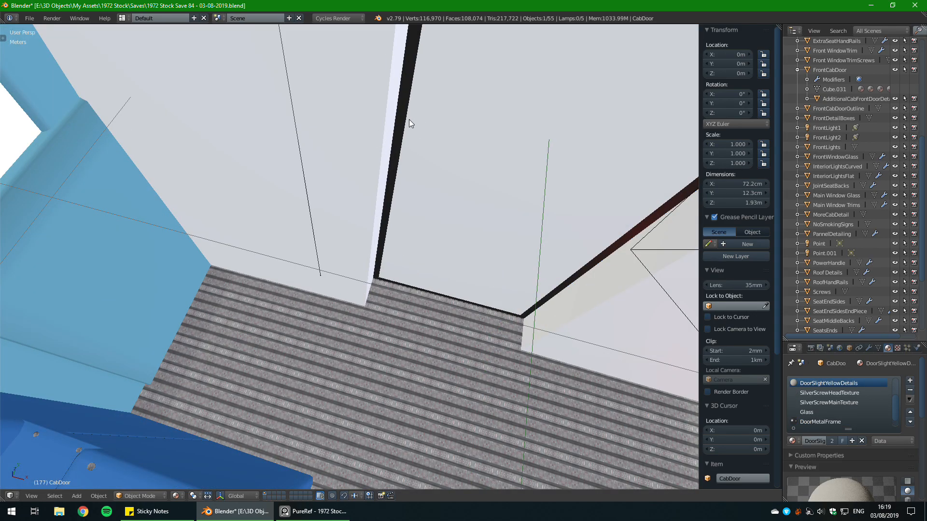
{"action": "scroll", "coordinate": [852, 401], "scroll_direction": "down", "scroll_amount": 1}
{"action": "key", "text": "KP_Decimal"}
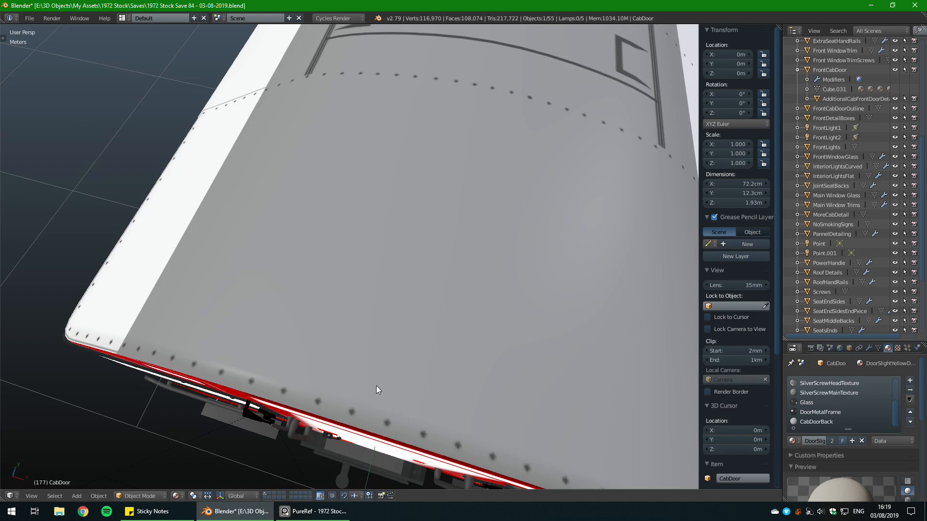
{"action": "middle_click_drag", "start_coordinate": [406, 328], "coordinate": [400, 300]}
{"action": "scroll", "coordinate": [321, 311], "scroll_direction": "up", "scroll_amount": 3}
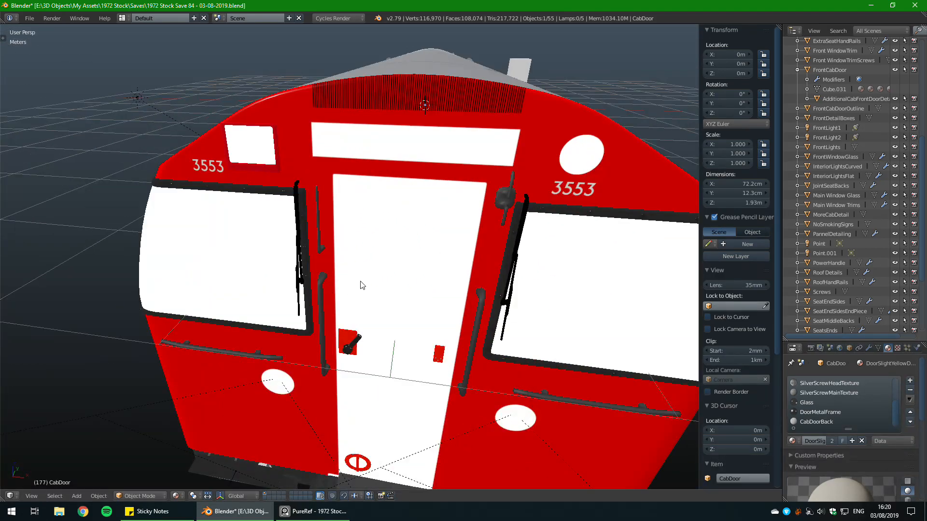
{"action": "scroll", "coordinate": [388, 276], "scroll_direction": "up", "scroll_amount": 4}
{"action": "scroll", "coordinate": [390, 280], "scroll_direction": "down", "scroll_amount": 5}
{"action": "key", "text": "ctrl+s"}
{"action": "left_click", "coordinate": [402, 333]}
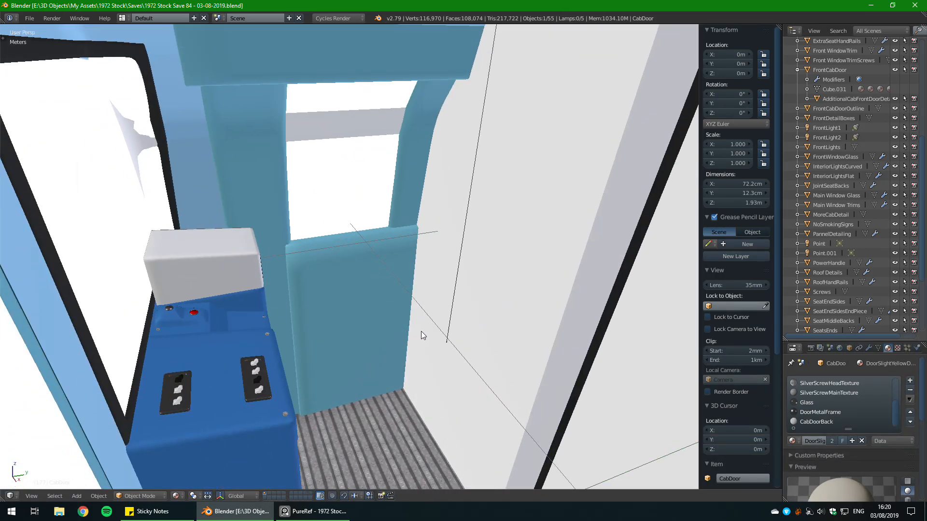
Step: Return to the cab interior and select the cab desk with the grey box, leaving it in object mode
{"action": "scroll", "coordinate": [371, 340], "scroll_direction": "up", "scroll_amount": 3}
{"action": "scroll", "coordinate": [371, 337], "scroll_direction": "up", "scroll_amount": 3}
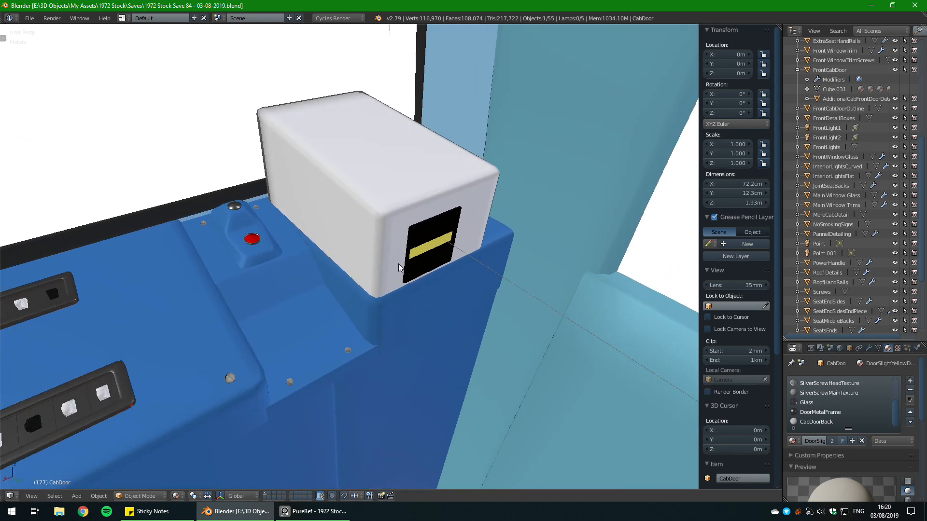
{"action": "right_click", "coordinate": [400, 262]}
{"action": "scroll", "coordinate": [400, 262], "scroll_direction": "down", "scroll_amount": 5}
{"action": "middle_click_drag", "start_coordinate": [399, 265], "coordinate": [326, 244]}
{"action": "key", "text": "Tab"}
{"action": "key", "text": "Tab"}
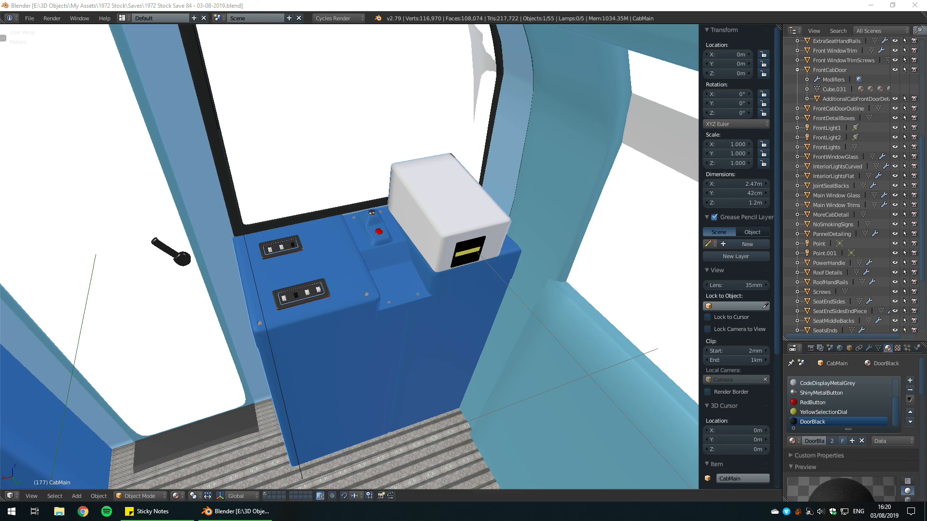
Step: Examine the switch panels, red button housing and grey box on the cab desk
{"action": "middle_click_drag", "start_coordinate": [309, 319], "coordinate": [376, 360]}
{"action": "scroll", "coordinate": [374, 320], "scroll_direction": "down", "scroll_amount": 3}
{"action": "scroll", "coordinate": [376, 360], "scroll_direction": "up", "scroll_amount": 3}
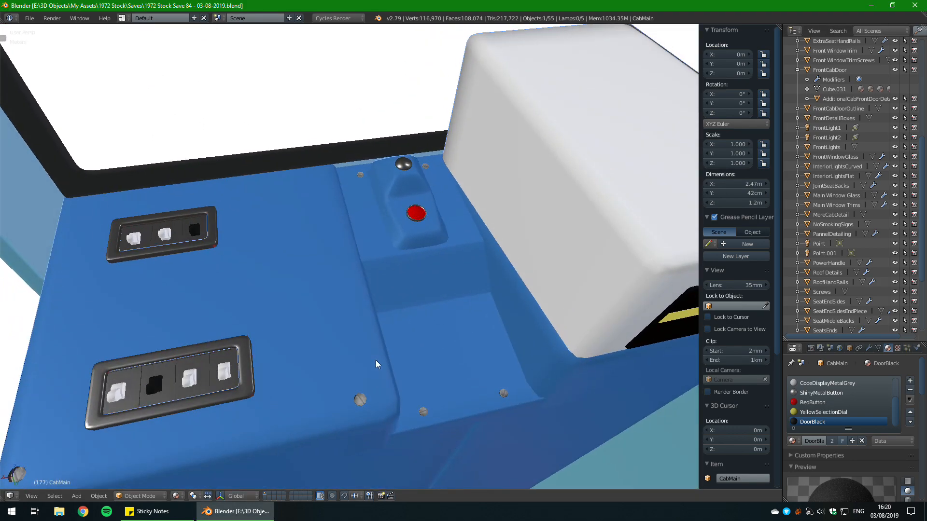
{"action": "scroll", "coordinate": [379, 337], "scroll_direction": "down", "scroll_amount": 4}
{"action": "scroll", "coordinate": [372, 337], "scroll_direction": "up", "scroll_amount": 5}
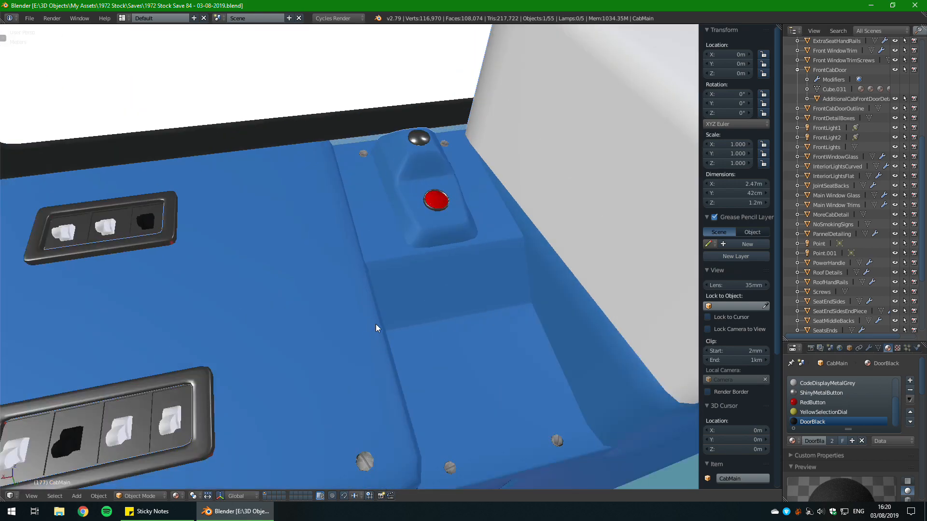
{"action": "scroll", "coordinate": [369, 291], "scroll_direction": "down", "scroll_amount": 3}
{"action": "middle_click_drag", "start_coordinate": [369, 291], "coordinate": [418, 274]}
{"action": "scroll", "coordinate": [273, 341], "scroll_direction": "up", "scroll_amount": 4}
{"action": "middle_click_drag", "start_coordinate": [273, 341], "coordinate": [302, 351]}
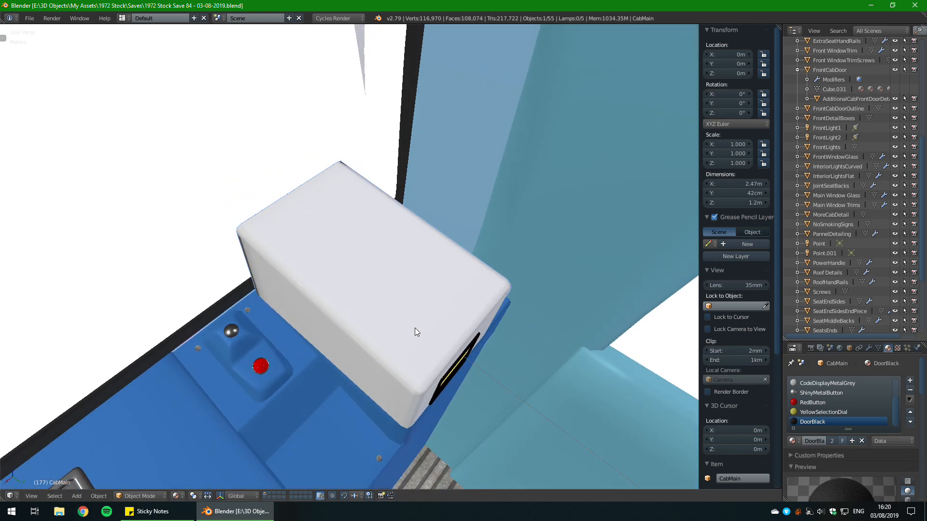
Step: Hide the viewport's properties sidebar and view the whole desk top from the driver's side
{"action": "key", "text": "n"}
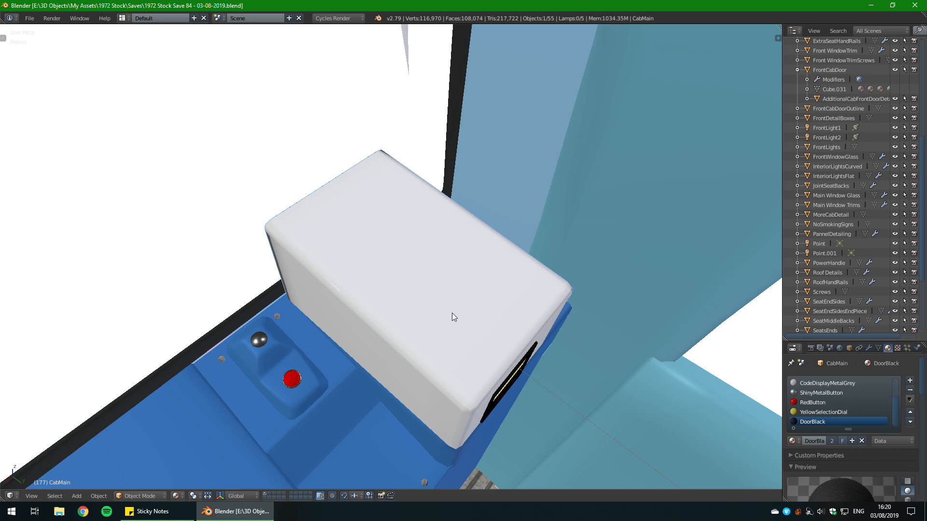
{"action": "scroll", "coordinate": [452, 313], "scroll_direction": "down", "scroll_amount": 1}
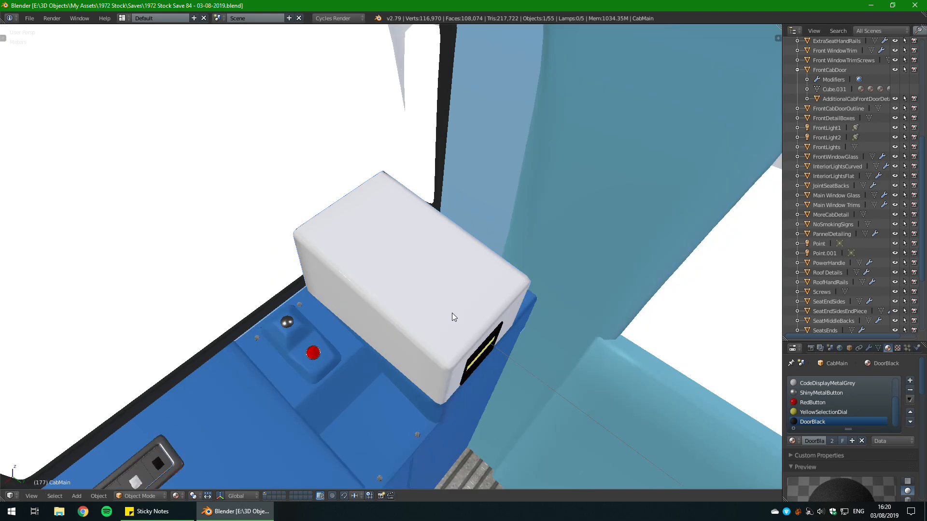
{"action": "right_click_drag", "start_coordinate": [926, 217], "coordinate": [926, 275]}
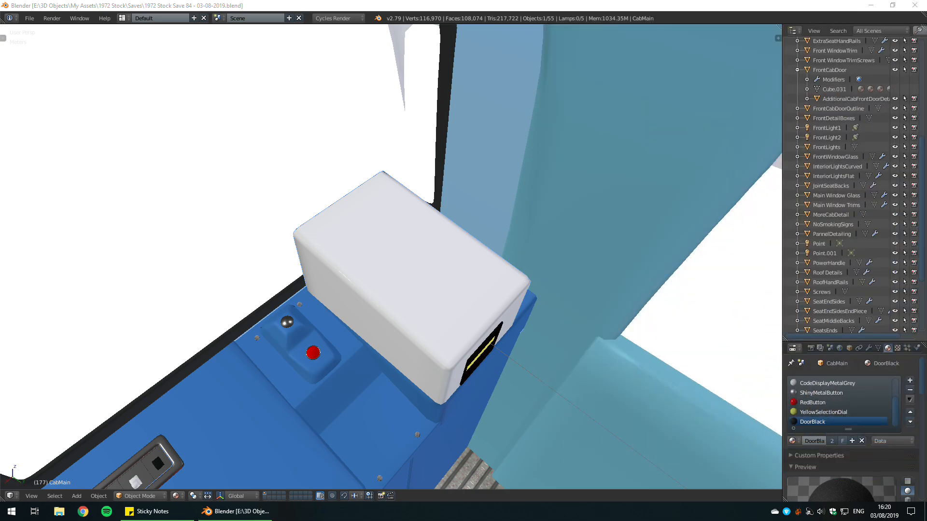
{"action": "middle_click_drag", "start_coordinate": [414, 381], "coordinate": [539, 305]}
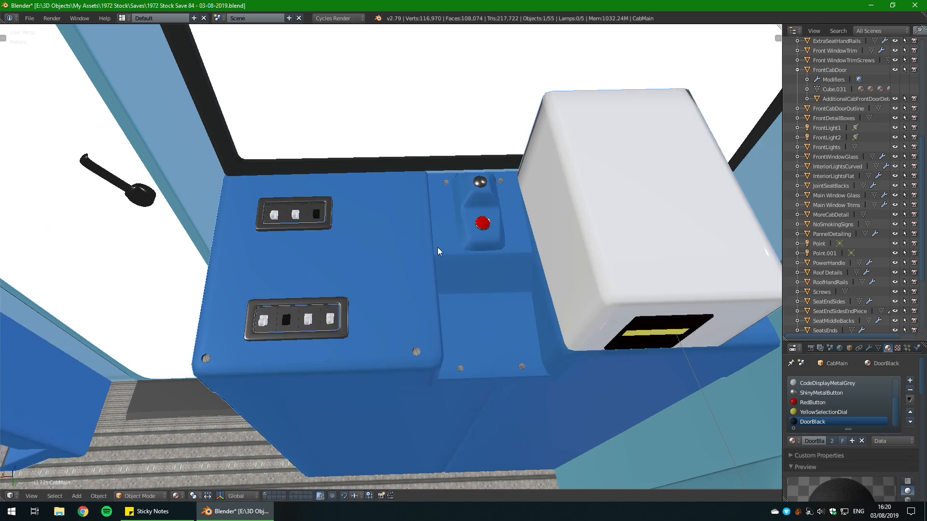
Step: Enter edit mode on the cab desk and compare its top with the reference photo's row of black and red buttons
{"action": "key", "text": "Tab"}
{"action": "scroll", "coordinate": [437, 248], "scroll_direction": "up", "scroll_amount": 1}
{"action": "scroll", "coordinate": [391, 256], "scroll_direction": "up", "scroll_amount": 1}
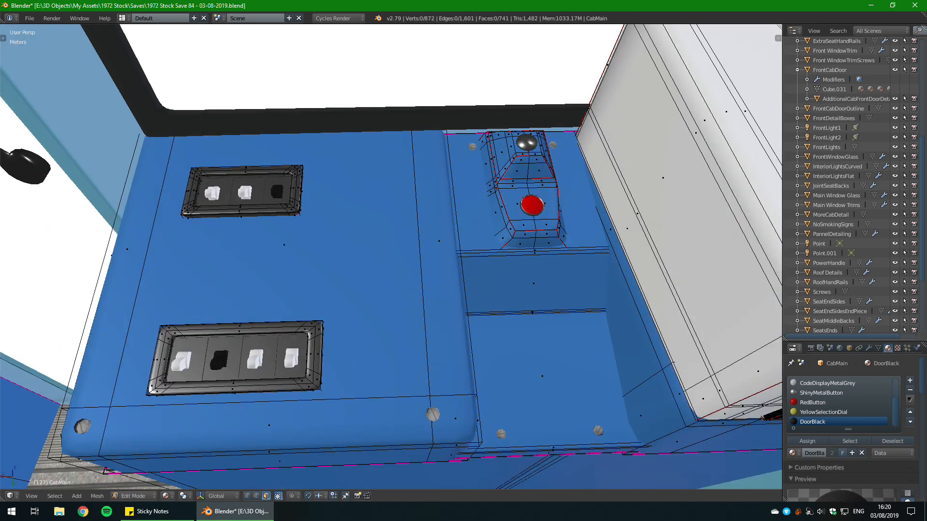
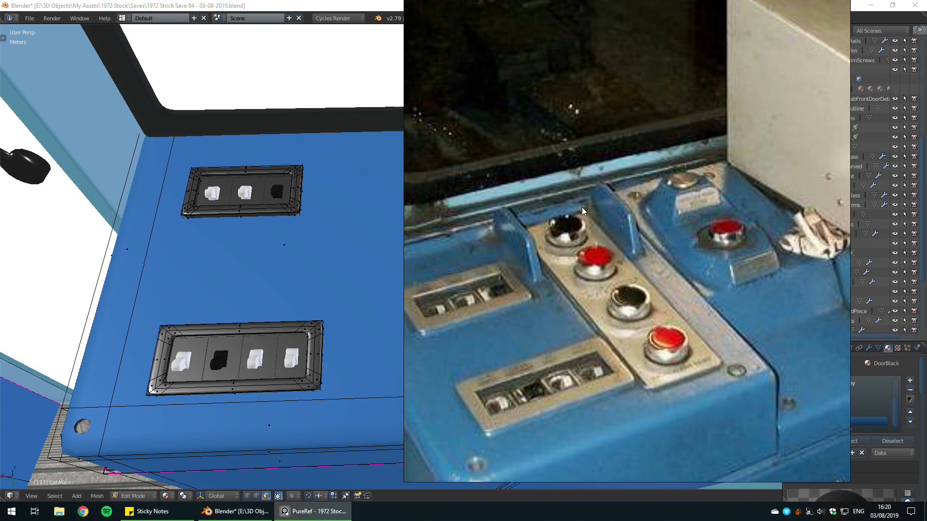
{"action": "right_click_drag", "start_coordinate": [638, 281], "coordinate": [786, 305]}
{"action": "key", "text": "alt+F4"}
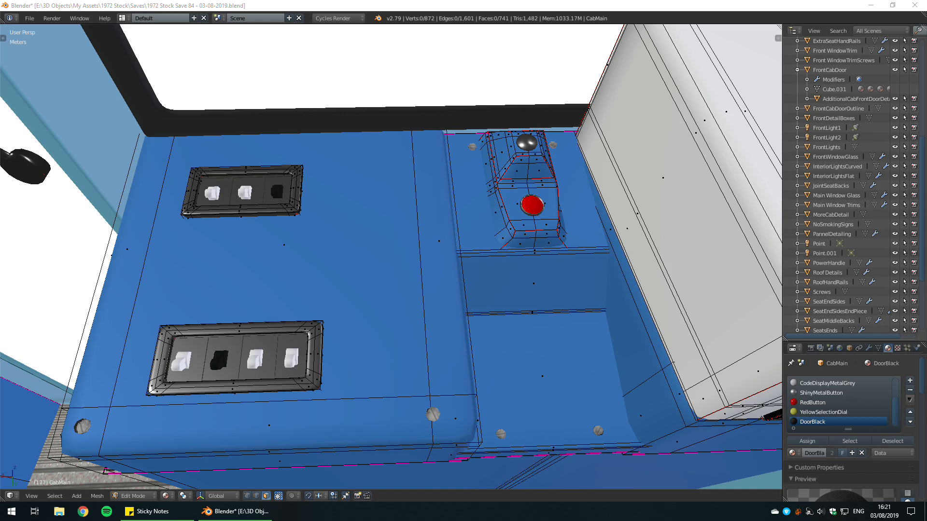
Step: Examine the desk top between the switch panels and the red button housing in object and edit mode
{"action": "middle_click_drag", "start_coordinate": [533, 218], "coordinate": [566, 190]}
{"action": "scroll", "coordinate": [407, 283], "scroll_direction": "up", "scroll_amount": 4}
{"action": "scroll", "coordinate": [407, 283], "scroll_direction": "down", "scroll_amount": 3}
{"action": "scroll", "coordinate": [503, 176], "scroll_direction": "down", "scroll_amount": 3}
{"action": "key", "text": "Tab"}
{"action": "key", "text": "Tab"}
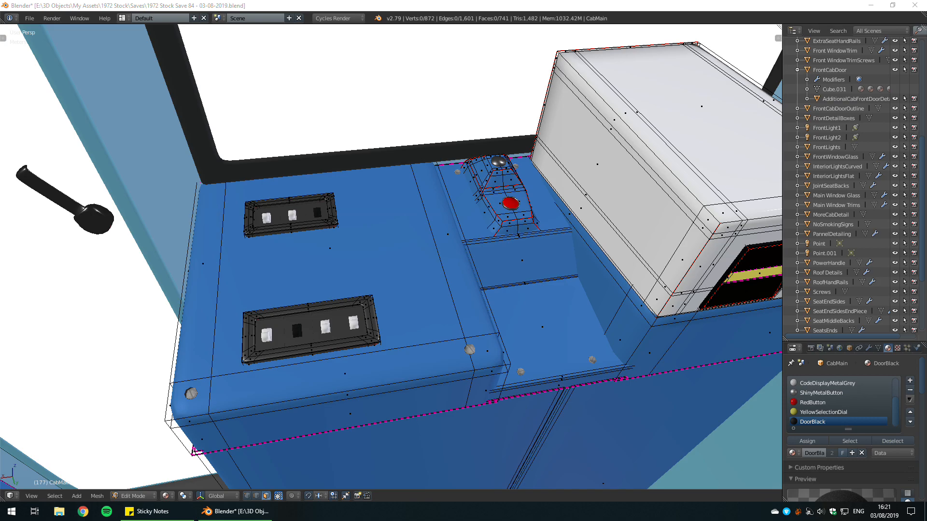
{"action": "scroll", "coordinate": [434, 261], "scroll_direction": "down", "scroll_amount": 4}
{"action": "middle_click_drag", "start_coordinate": [435, 261], "coordinate": [465, 268]}
{"action": "scroll", "coordinate": [466, 268], "scroll_direction": "up", "scroll_amount": 4}
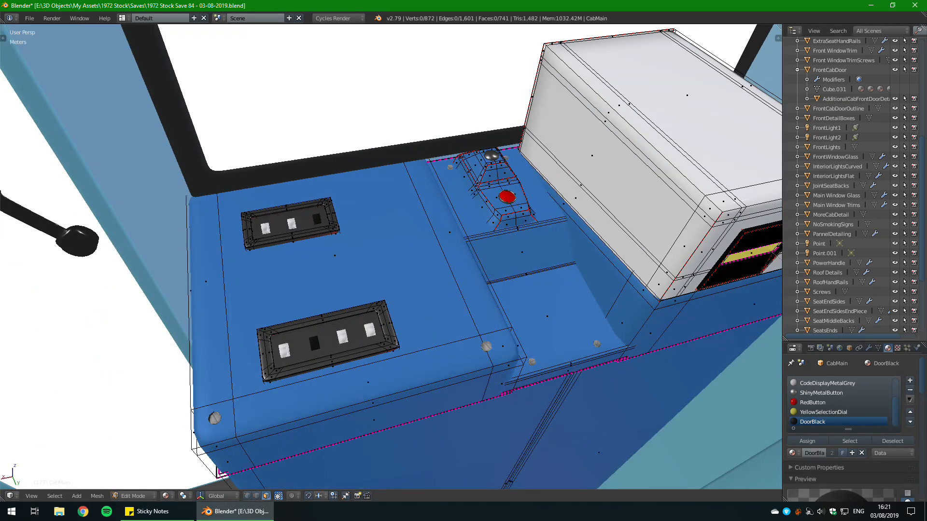
Step: Try to add a cube to the cab desk mesh
{"action": "scroll", "coordinate": [391, 256], "scroll_direction": "down", "scroll_amount": 1}
{"action": "key", "text": "shift+a"}
{"action": "left_click", "coordinate": [532, 269]}
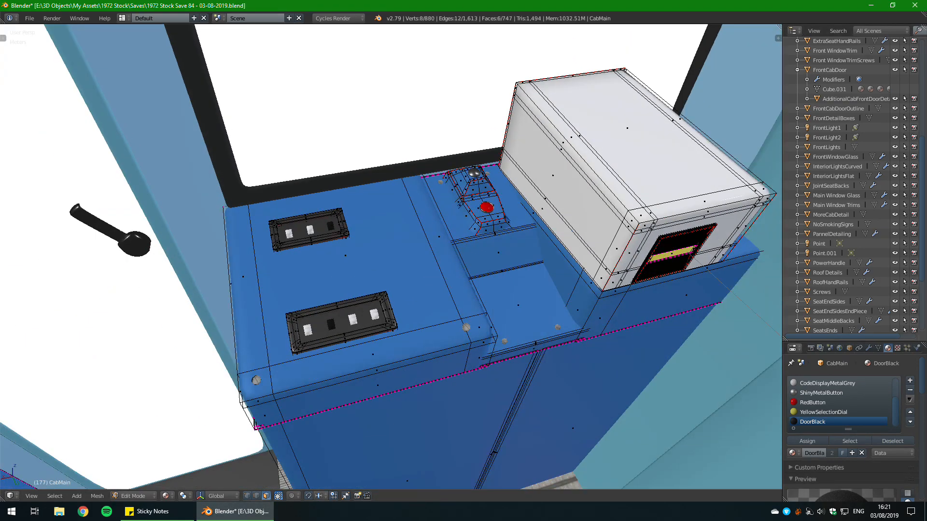
{"action": "middle_click_drag", "start_coordinate": [532, 269], "coordinate": [444, 256]}
{"action": "key", "text": "ctrl+z"}
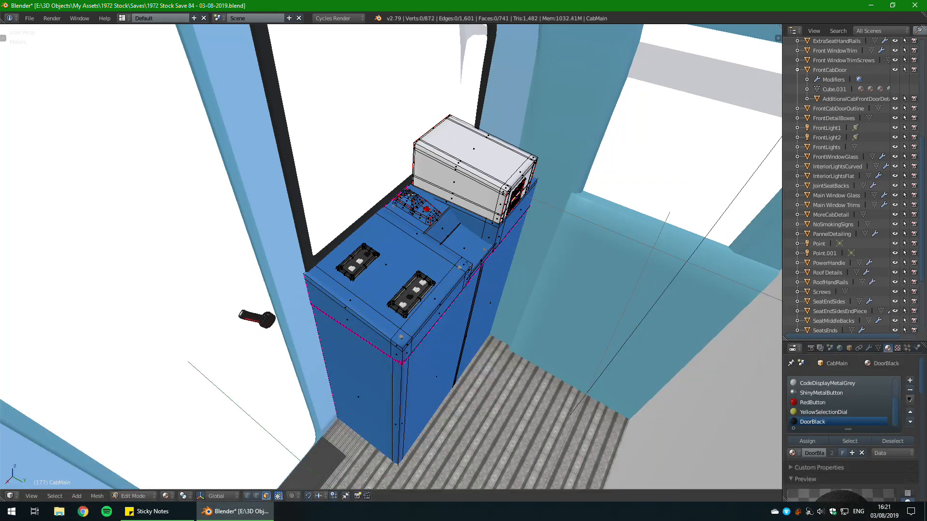
Step: Add a cube to the cab desk mesh between the switch panels and the red button housing and scale it down
{"action": "key", "text": "shift+s"}
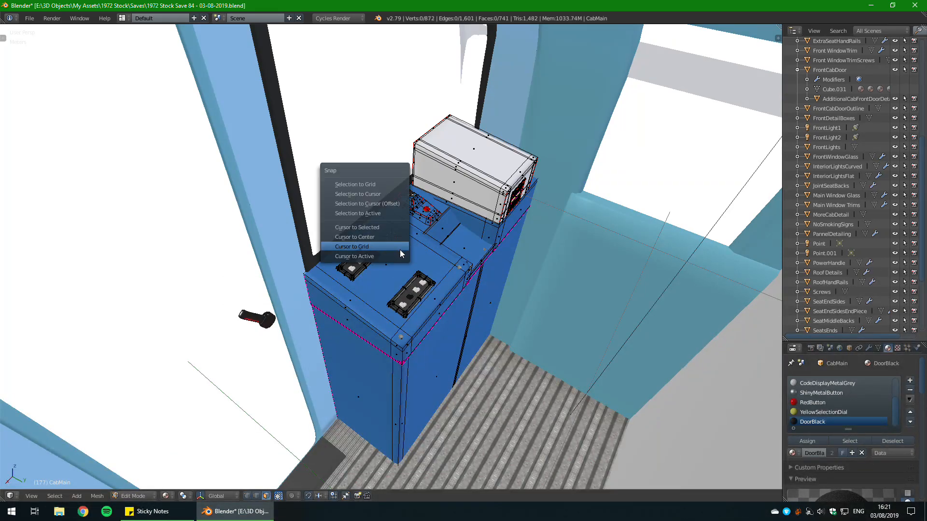
{"action": "left_click", "coordinate": [400, 249]}
{"action": "key", "text": "shift+a"}
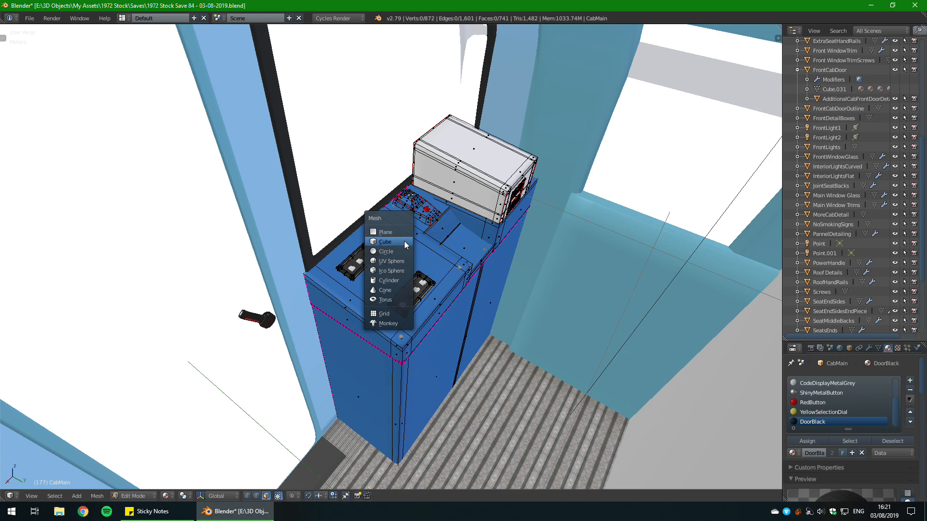
{"action": "left_click", "coordinate": [400, 249]}
{"action": "key", "text": "s"}
{"action": "left_click", "coordinate": [441, 285]}
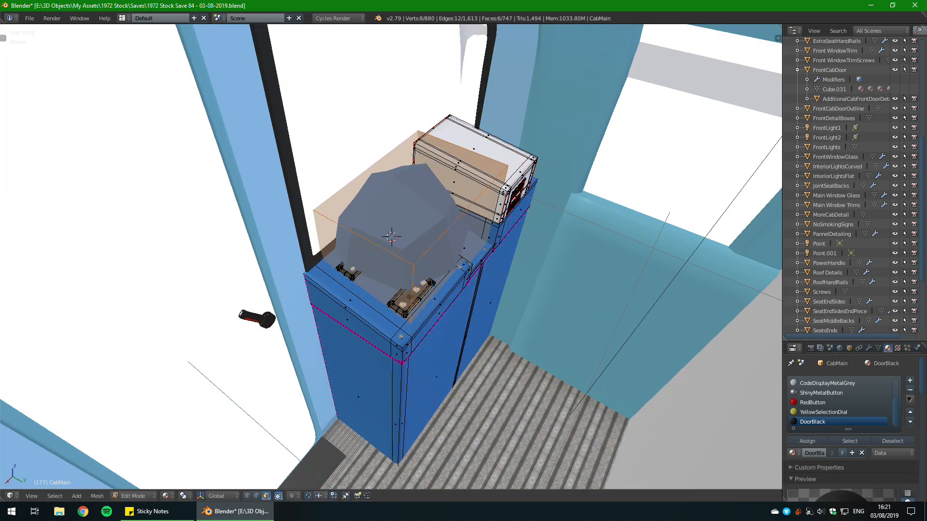
{"action": "key", "text": "s"}
{"action": "left_click", "coordinate": [415, 259]}
Step: Shrink the cube further and reposition it just above the desk top, beside the red button housing
{"action": "key", "text": "g"}
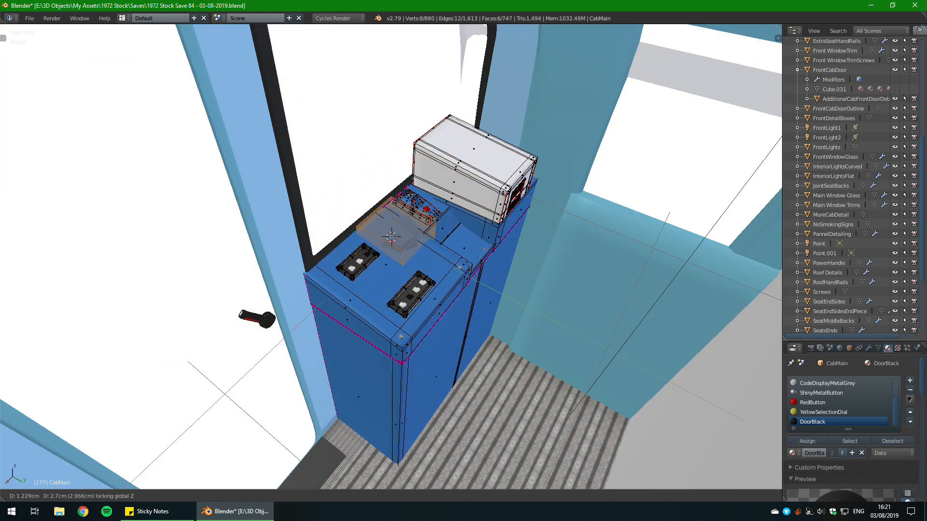
{"action": "left_click", "coordinate": [420, 267]}
{"action": "key", "text": "s"}
{"action": "left_click", "coordinate": [409, 250]}
{"action": "key", "text": "g"}
{"action": "key", "text": "z"}
{"action": "left_click", "coordinate": [410, 231]}
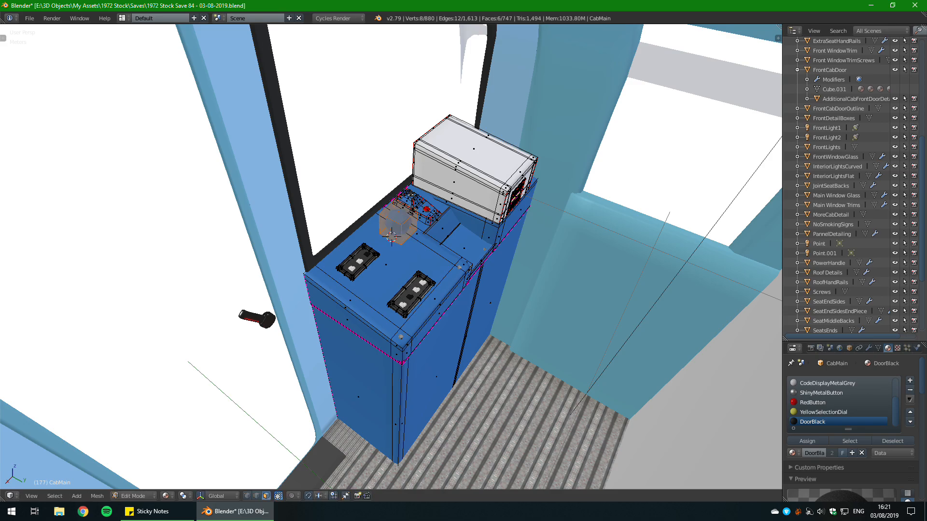
Step: Scale the cube down uniformly once more so it is small relative to the red button housing
{"action": "scroll", "coordinate": [410, 231], "scroll_direction": "up", "scroll_amount": 3}
{"action": "middle_click_drag", "start_coordinate": [411, 230], "coordinate": [377, 234]}
{"action": "scroll", "coordinate": [376, 234], "scroll_direction": "up", "scroll_amount": 4}
{"action": "key", "text": "KP_Decimal"}
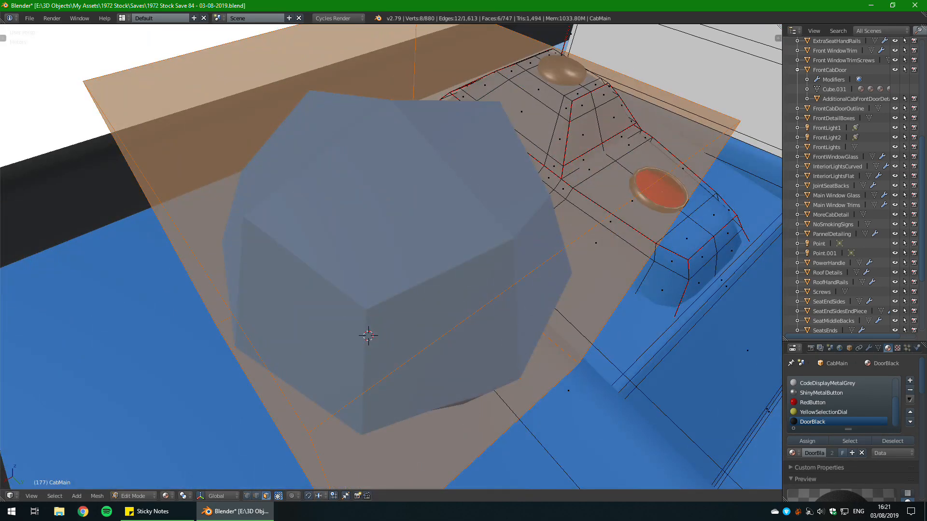
{"action": "scroll", "coordinate": [574, 231], "scroll_direction": "down", "scroll_amount": 3}
{"action": "scroll", "coordinate": [575, 230], "scroll_direction": "up", "scroll_amount": 2}
{"action": "key", "text": "s"}
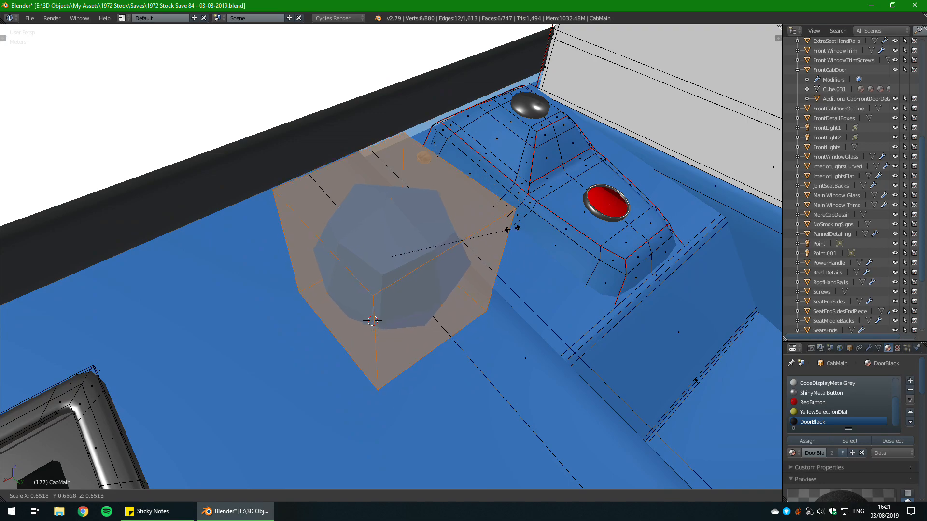
{"action": "left_click", "coordinate": [483, 225]}
Step: Move the cube about 2.8 cm toward the windscreen and down to the desk top, keeping its X position locked
{"action": "middle_click_drag", "start_coordinate": [483, 226], "coordinate": [502, 208]}
{"action": "key", "text": "shift+s"}
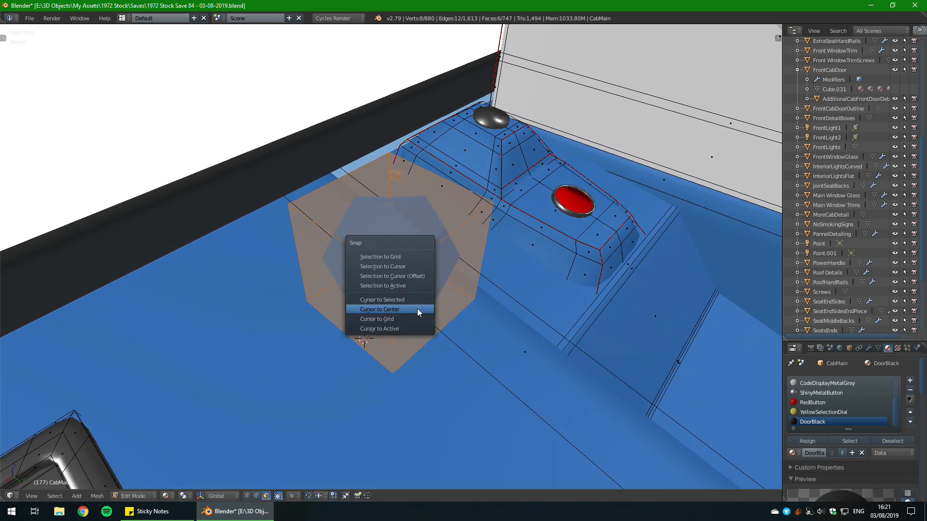
{"action": "left_click", "coordinate": [417, 309]}
{"action": "scroll", "coordinate": [417, 308], "scroll_direction": "down", "scroll_amount": 3}
{"action": "middle_click_drag", "start_coordinate": [417, 309], "coordinate": [503, 224]}
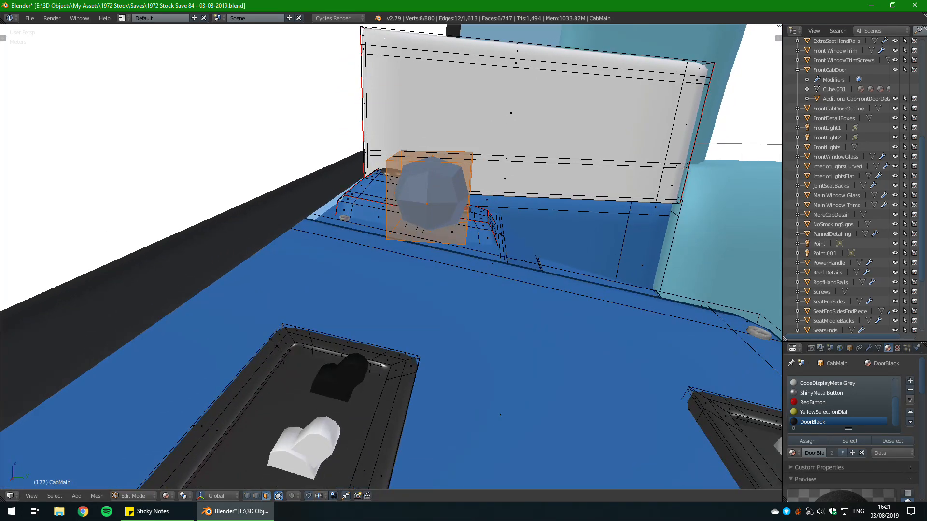
{"action": "key", "text": "g"}
{"action": "key", "text": "shift+x"}
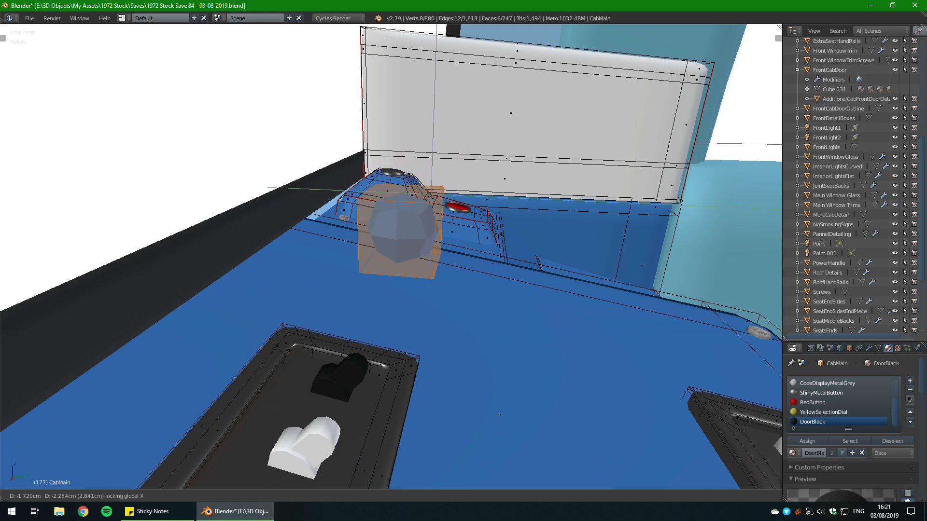
{"action": "key", "text": "Return"}
Step: Flatten the cube along the Z axis to about 0.44 of its height
{"action": "scroll", "coordinate": [434, 232], "scroll_direction": "up", "scroll_amount": 2}
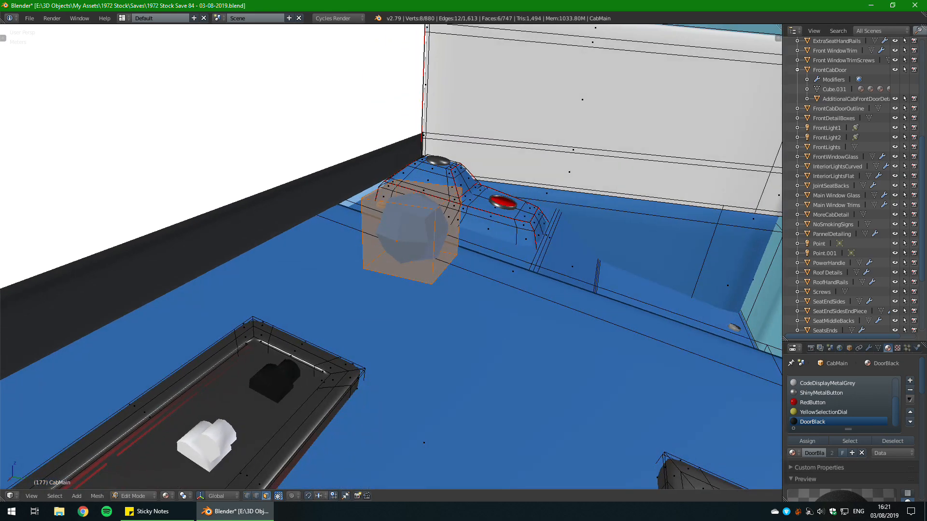
{"action": "scroll", "coordinate": [435, 232], "scroll_direction": "up", "scroll_amount": 5}
{"action": "scroll", "coordinate": [435, 232], "scroll_direction": "down", "scroll_amount": 3}
{"action": "middle_click_drag", "start_coordinate": [434, 232], "coordinate": [336, 231]}
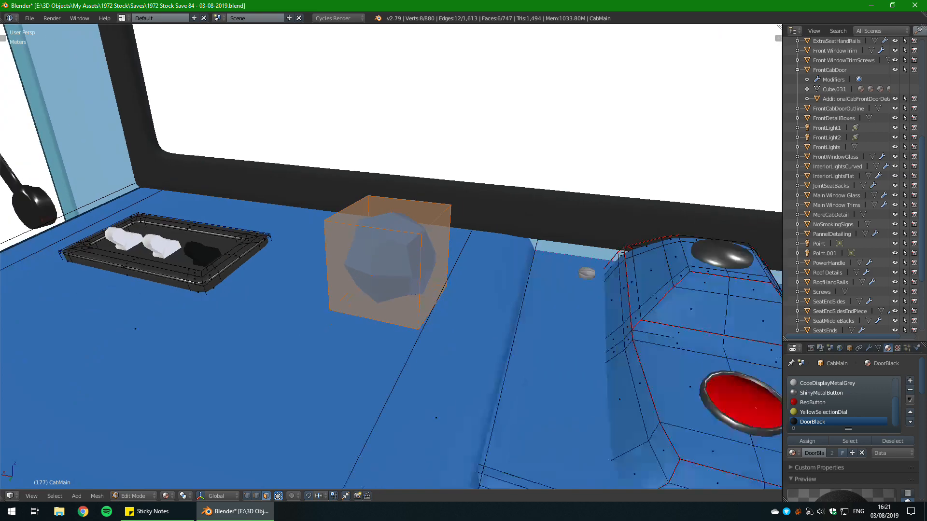
{"action": "scroll", "coordinate": [391, 261], "scroll_direction": "down", "scroll_amount": 4}
{"action": "middle_click_drag", "start_coordinate": [391, 261], "coordinate": [415, 277]}
{"action": "key", "text": "s"}
{"action": "key", "text": "z"}
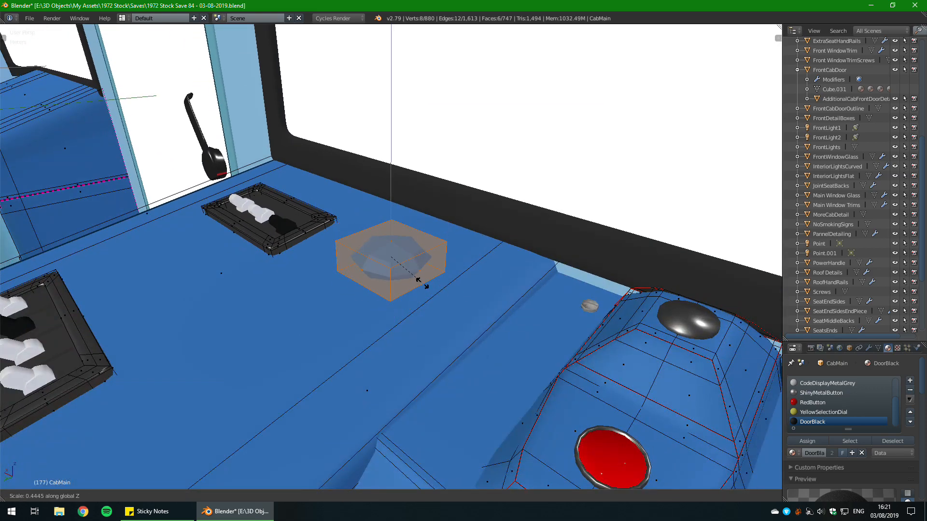
{"action": "key", "text": "Return"}
Step: Lower the flattened block closer to the desk surface with movement locked out of the X axis
{"action": "scroll", "coordinate": [391, 261], "scroll_direction": "up", "scroll_amount": 4}
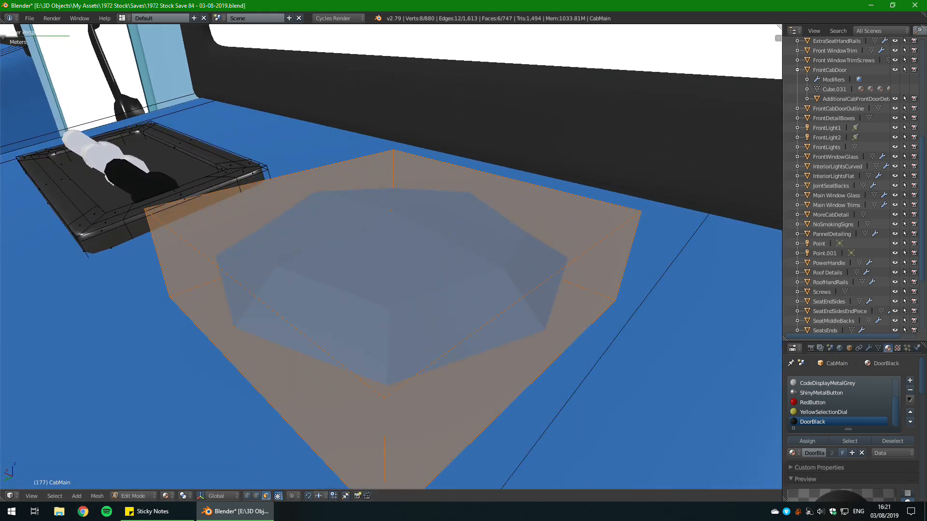
{"action": "scroll", "coordinate": [391, 260], "scroll_direction": "down", "scroll_amount": 4}
{"action": "middle_click_drag", "start_coordinate": [391, 260], "coordinate": [396, 290]}
{"action": "scroll", "coordinate": [391, 260], "scroll_direction": "up", "scroll_amount": 2}
{"action": "scroll", "coordinate": [391, 261], "scroll_direction": "down", "scroll_amount": 2}
{"action": "scroll", "coordinate": [391, 260], "scroll_direction": "up", "scroll_amount": 2}
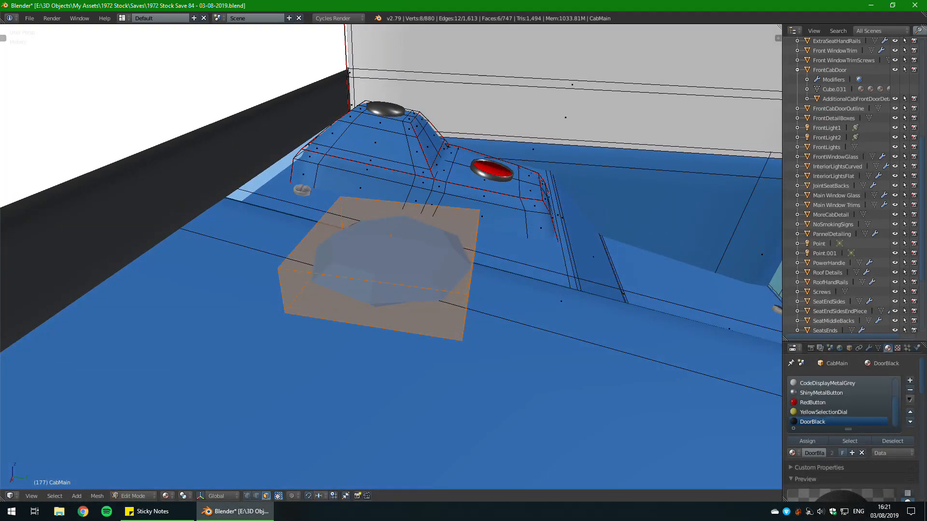
{"action": "key", "text": "g"}
{"action": "key", "text": "shift+x"}
{"action": "key", "text": "Return"}
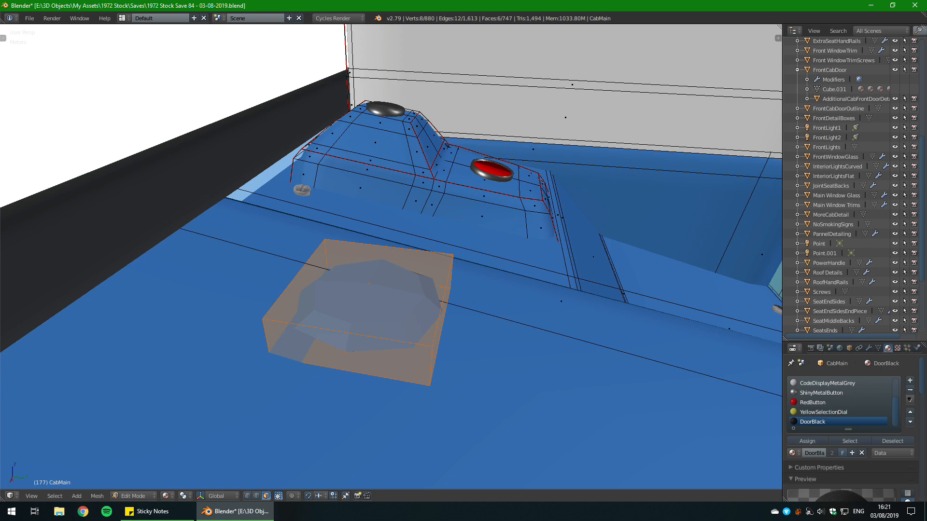
Step: Narrow the block along X to about 0.25 and shift it along X toward the three-switch panel
{"action": "scroll", "coordinate": [391, 257], "scroll_direction": "down", "scroll_amount": 1}
{"action": "middle_click_drag", "start_coordinate": [434, 338], "coordinate": [482, 378]}
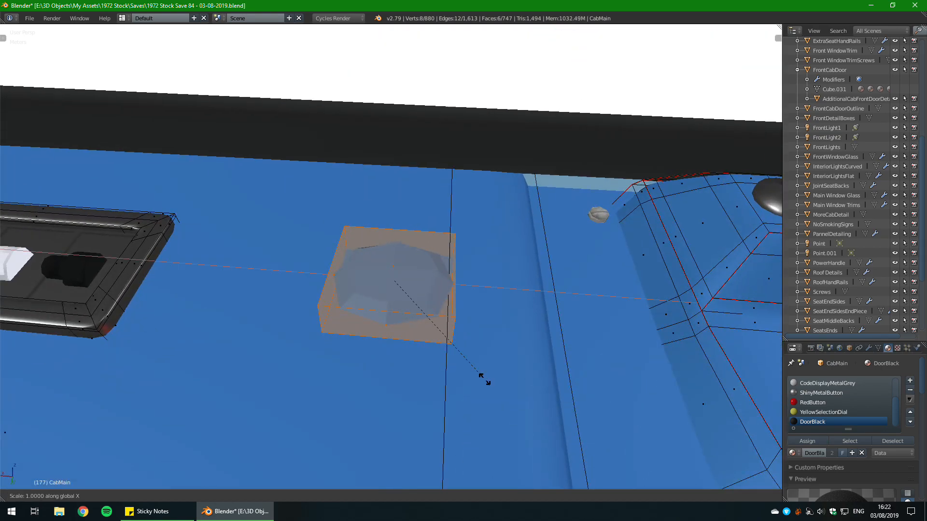
{"action": "key", "text": "s"}
{"action": "key", "text": "x"}
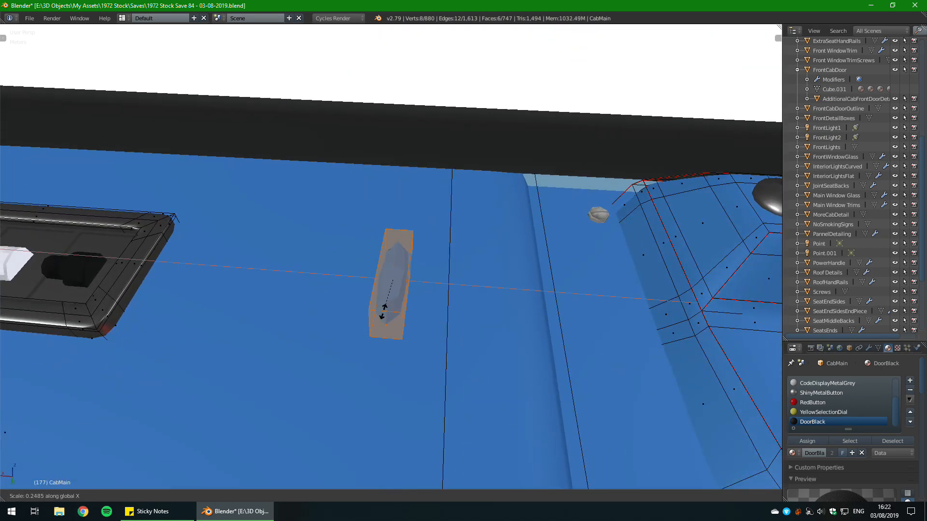
{"action": "key", "text": "Return"}
{"action": "key", "text": "g"}
{"action": "key", "text": "x"}
{"action": "key", "text": "Return"}
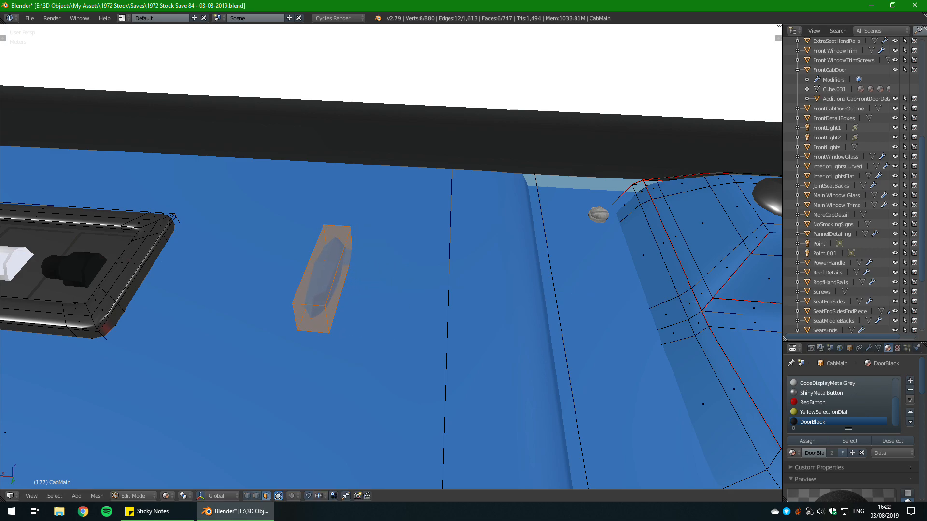
Step: Thin the block slightly more along X and raise it about 2.5 mm along Z
{"action": "middle_click_drag", "start_coordinate": [337, 280], "coordinate": [362, 323]}
{"action": "scroll", "coordinate": [362, 323], "scroll_direction": "up", "scroll_amount": 1}
{"action": "middle_click_drag", "start_coordinate": [398, 384], "coordinate": [418, 386]}
{"action": "key", "text": "s"}
{"action": "key", "text": "x"}
{"action": "left_click", "coordinate": [406, 383]}
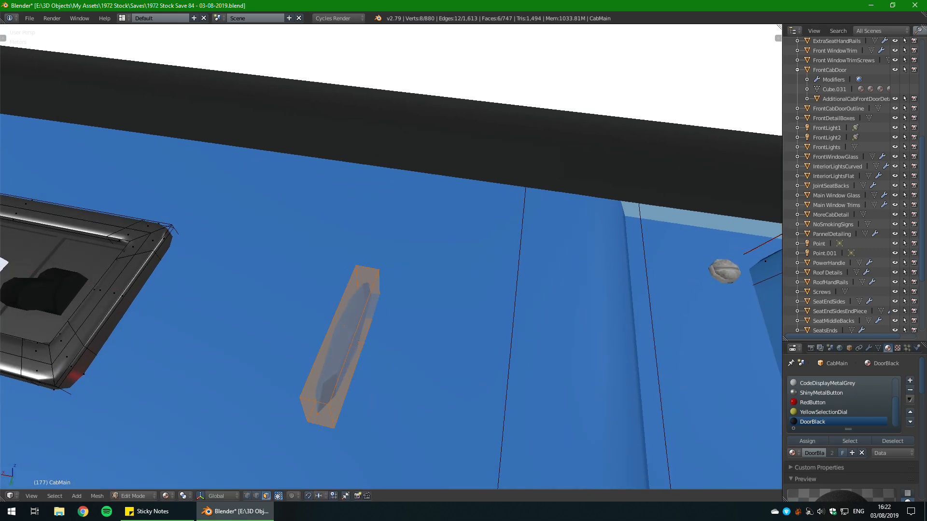
{"action": "key", "text": "g"}
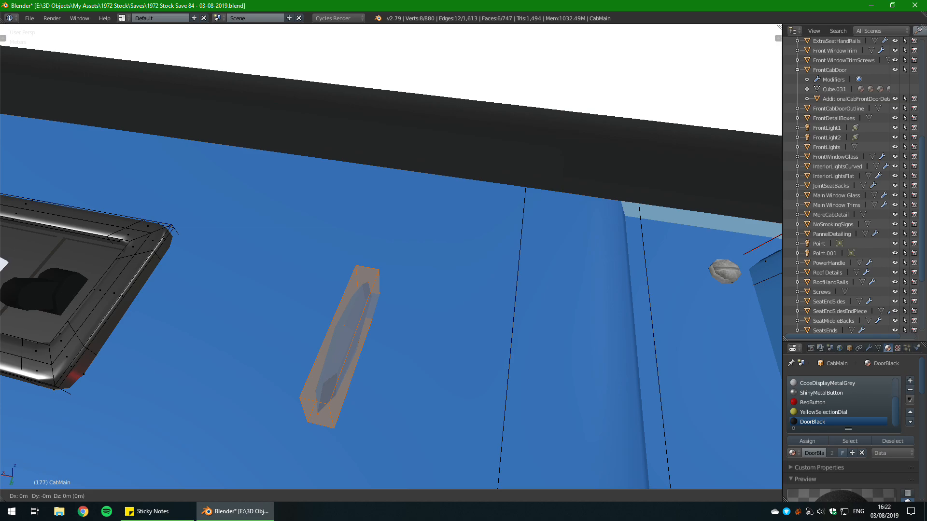
{"action": "key", "text": "z"}
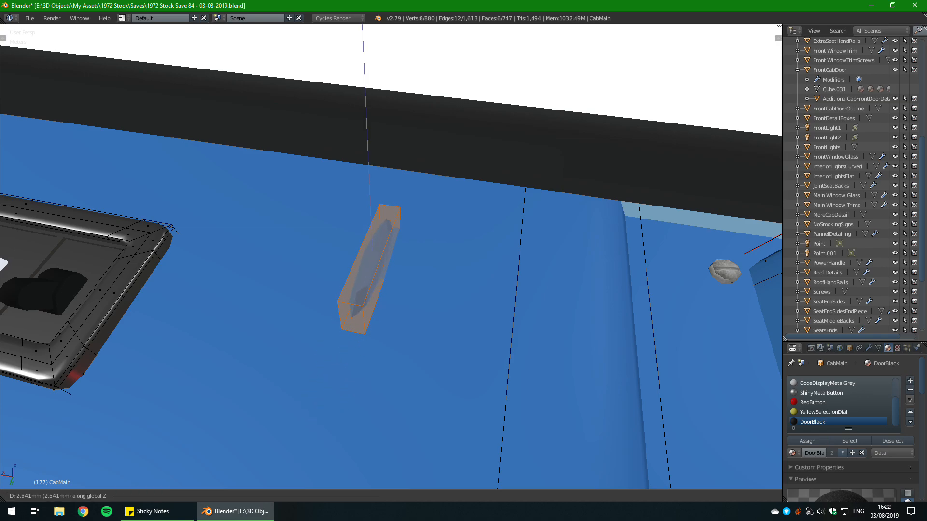
{"action": "left_click", "coordinate": [405, 343]}
Step: Delete the underside face of the thin block
{"action": "middle_click_drag", "start_coordinate": [406, 343], "coordinate": [395, 202]}
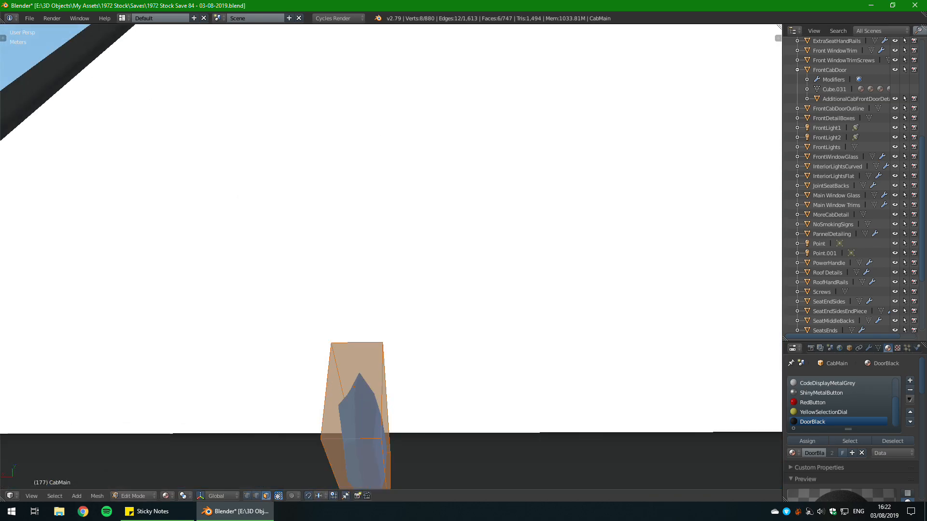
{"action": "right_click", "coordinate": [369, 397]}
{"action": "key", "text": "x"}
{"action": "left_click", "coordinate": [370, 398]}
{"action": "middle_click_drag", "start_coordinate": [370, 397], "coordinate": [379, 466]}
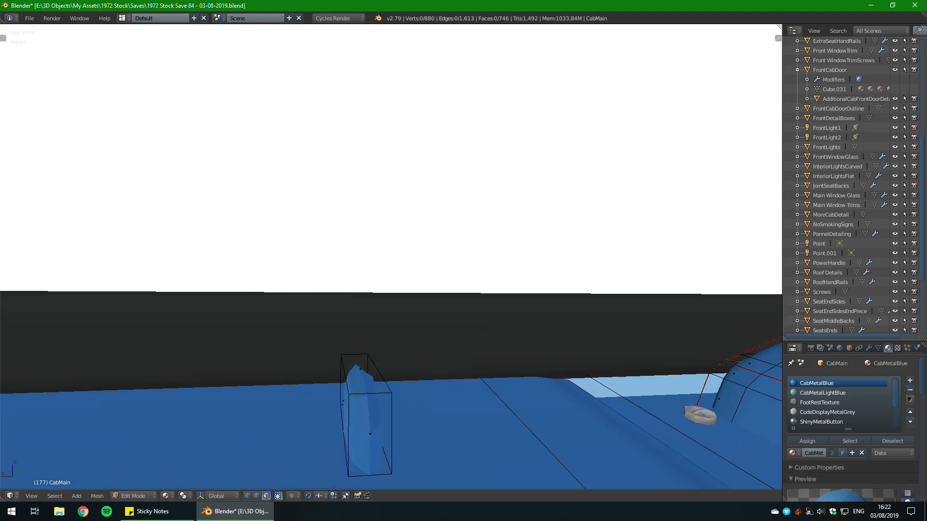
Step: Select the whole block, move it toward the windscreen edge and rotate it to follow the desk top's slope
{"action": "key", "text": "l"}
{"action": "middle_click_drag", "start_coordinate": [371, 415], "coordinate": [529, 355]}
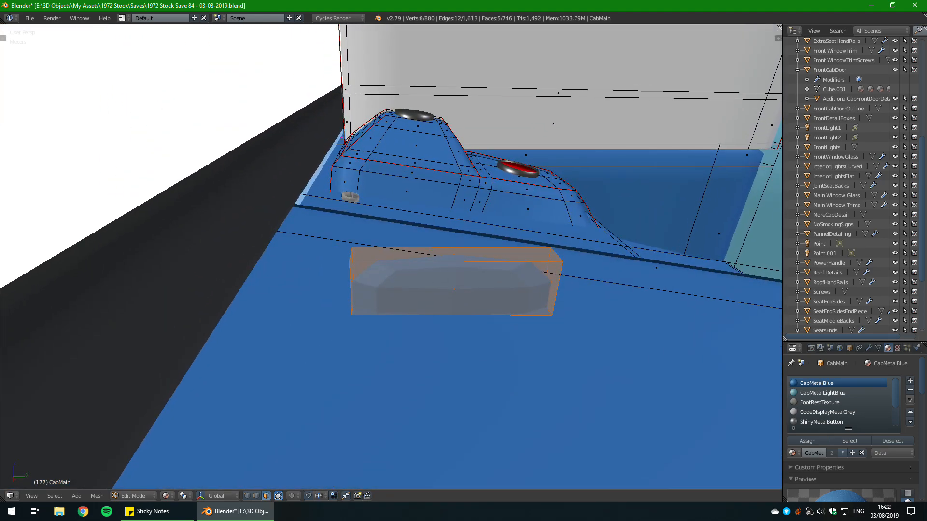
{"action": "key", "text": "g"}
{"action": "key", "text": "Return"}
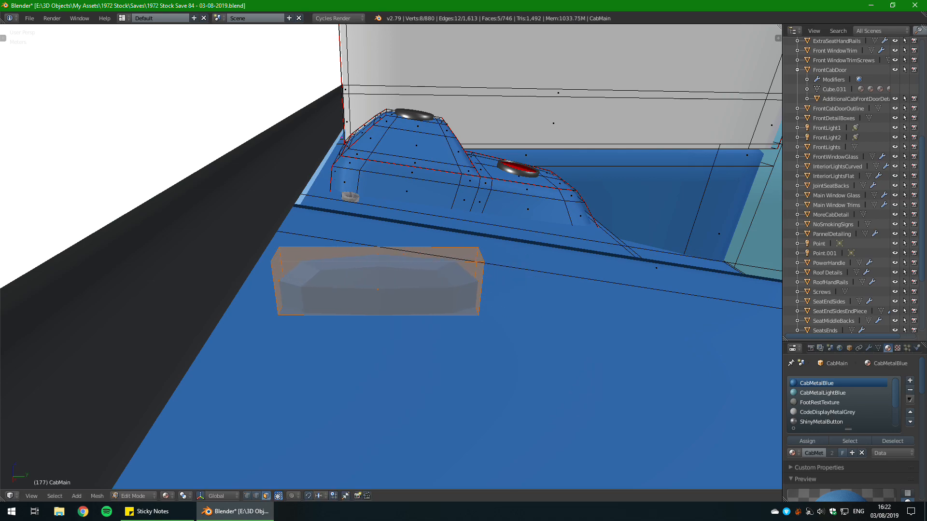
{"action": "key", "text": "r"}
{"action": "key", "text": "Return"}
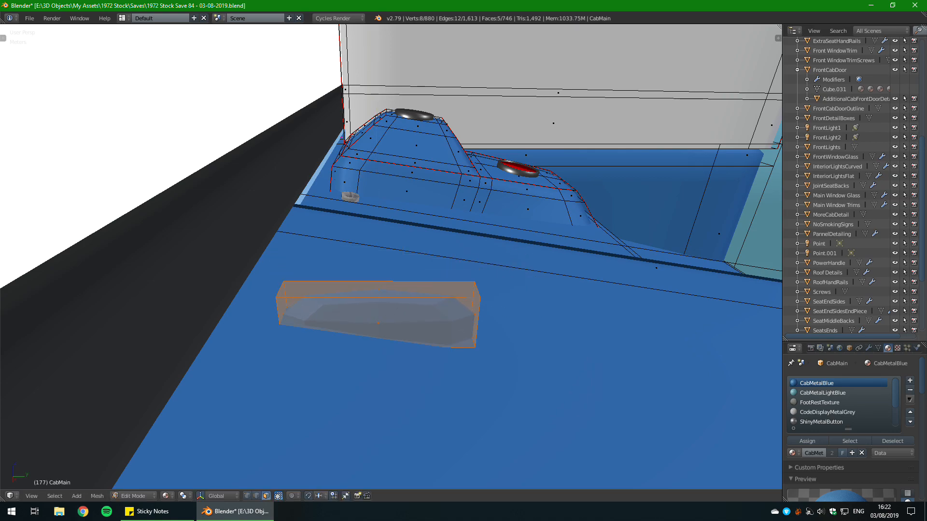
Step: Rotate the block about the X axis to align its base with the sloping desk top
{"action": "scroll", "coordinate": [391, 256], "scroll_direction": "up", "scroll_amount": 3}
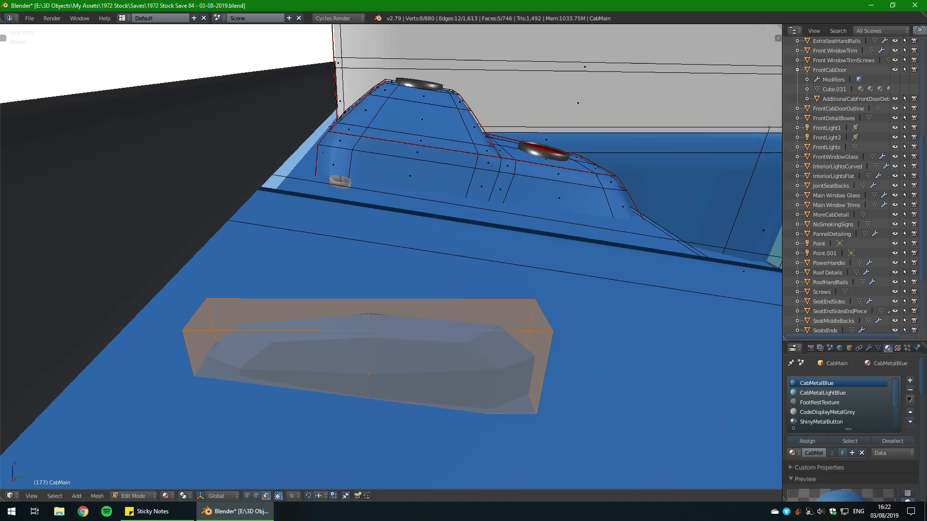
{"action": "middle_click_drag", "start_coordinate": [435, 290], "coordinate": [478, 184]}
{"action": "key", "text": "r"}
{"action": "key", "text": "x"}
{"action": "key", "text": "Return"}
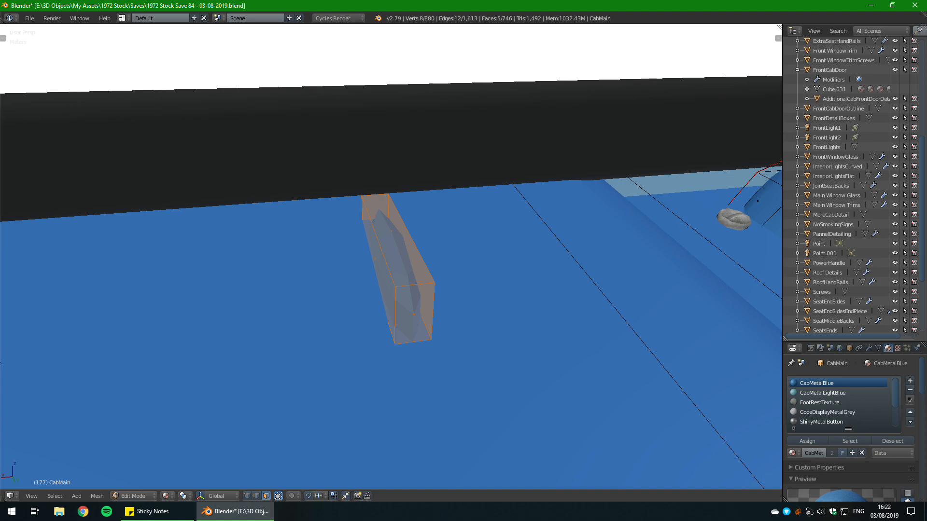
{"action": "middle_click_drag", "start_coordinate": [477, 183], "coordinate": [558, 124]}
{"action": "key", "text": "r"}
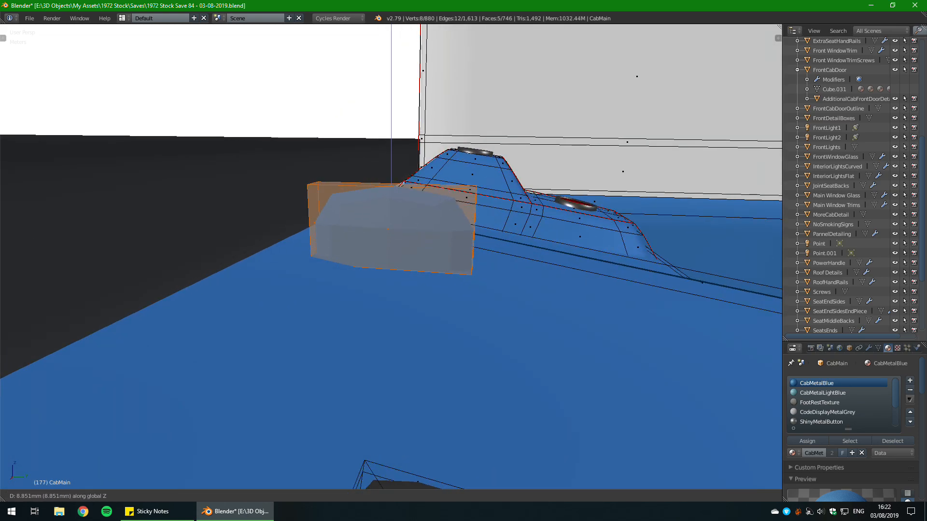
{"action": "key", "text": "Escape"}
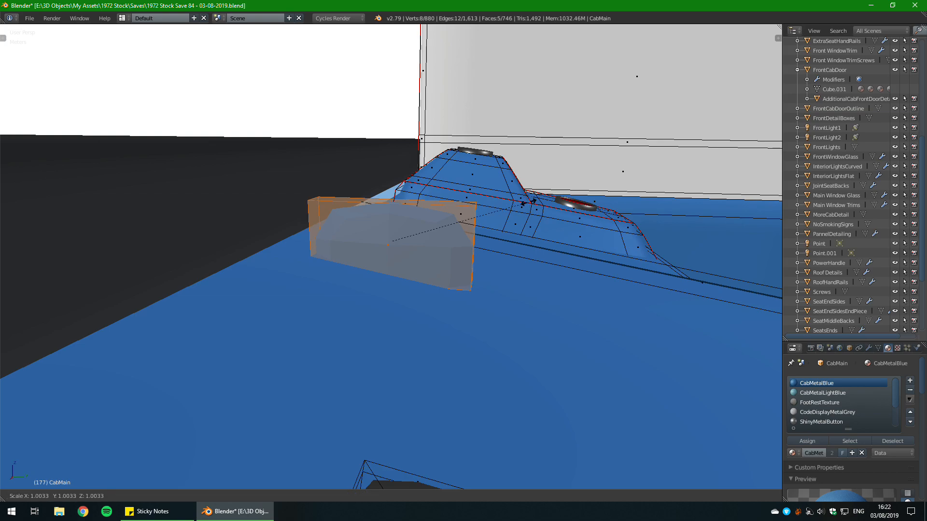
Step: Compare the block with the reference photo, then move it horizontally about 4.4 cm to sit beside the upper switch panel
{"action": "middle_click_drag", "start_coordinate": [529, 207], "coordinate": [502, 193]}
{"action": "key", "text": "alt+Tab"}
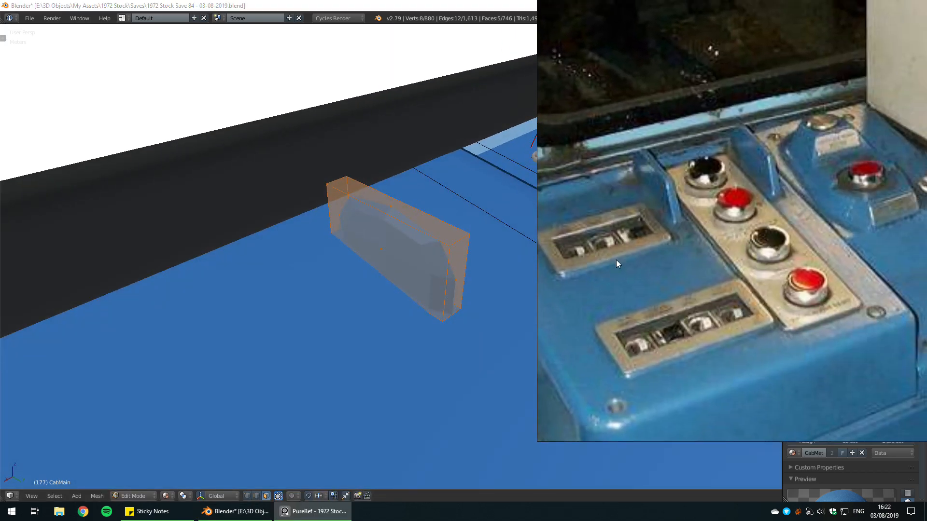
{"action": "right_click_drag", "start_coordinate": [720, 184], "coordinate": [926, 169]}
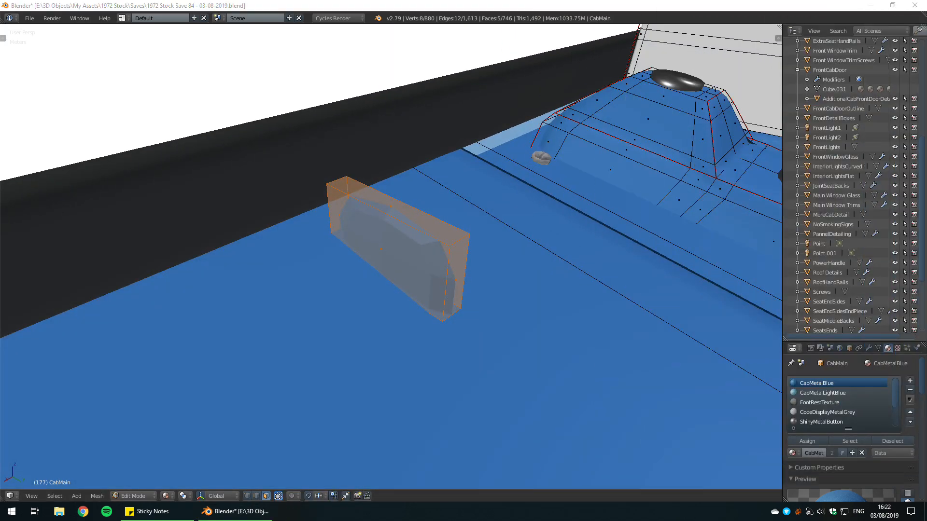
{"action": "middle_click_drag", "start_coordinate": [546, 232], "coordinate": [477, 253]}
{"action": "scroll", "coordinate": [456, 256], "scroll_direction": "down", "scroll_amount": 9}
{"action": "key", "text": "g"}
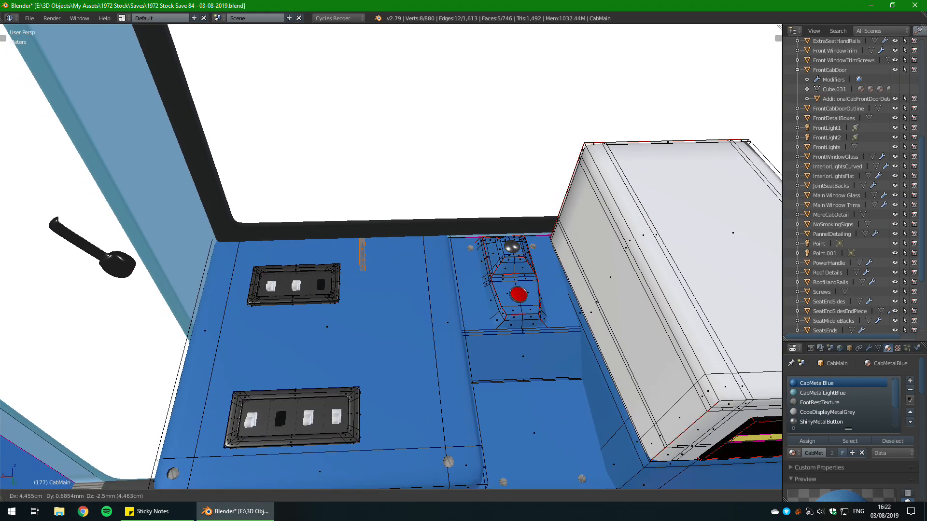
{"action": "key", "text": "shift+z"}
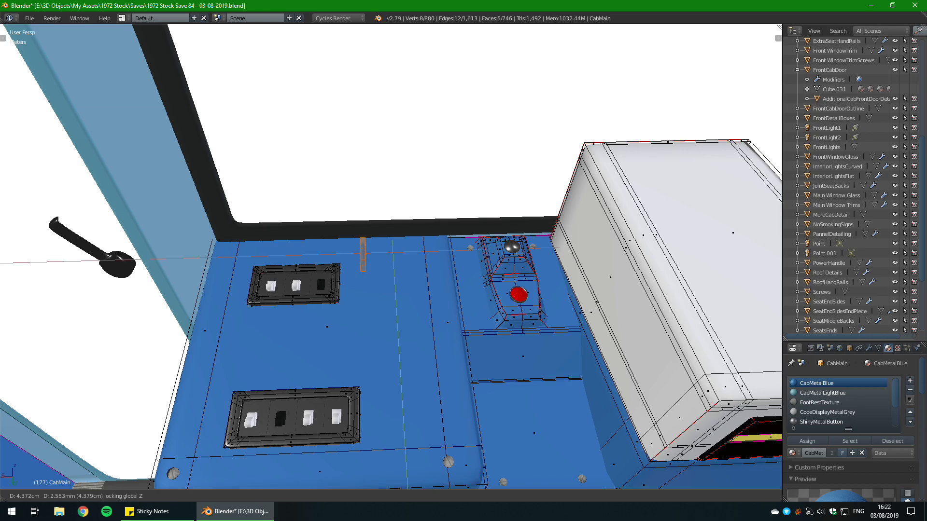
{"action": "key", "text": "Return"}
Step: Scale the block by about 1.16 along Z and move it along Y away from the windscreen edge
{"action": "middle_click_drag", "start_coordinate": [477, 254], "coordinate": [367, 289]}
{"action": "scroll", "coordinate": [425, 263], "scroll_direction": "up", "scroll_amount": 3}
{"action": "key", "text": "s"}
{"action": "key", "text": "y"}
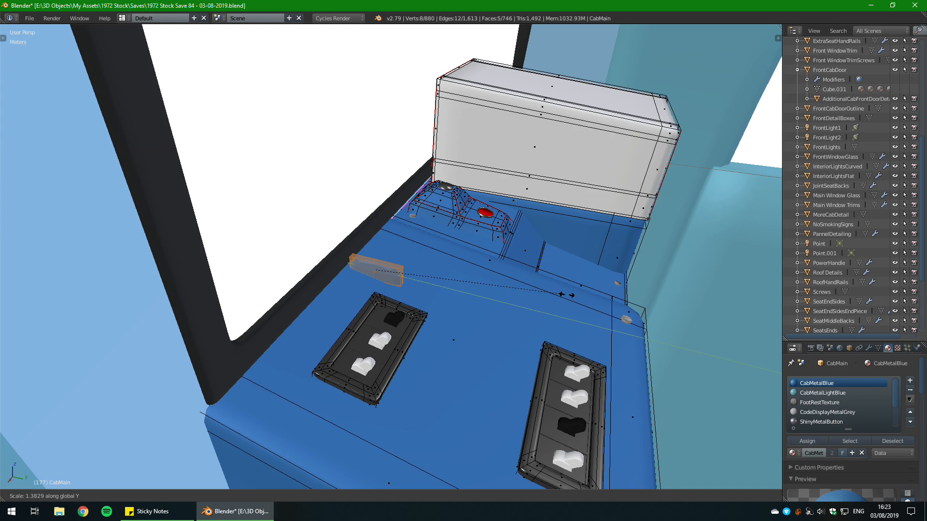
{"action": "key", "text": "y"}
{"action": "key", "text": "y"}
{"action": "key", "text": "z"}
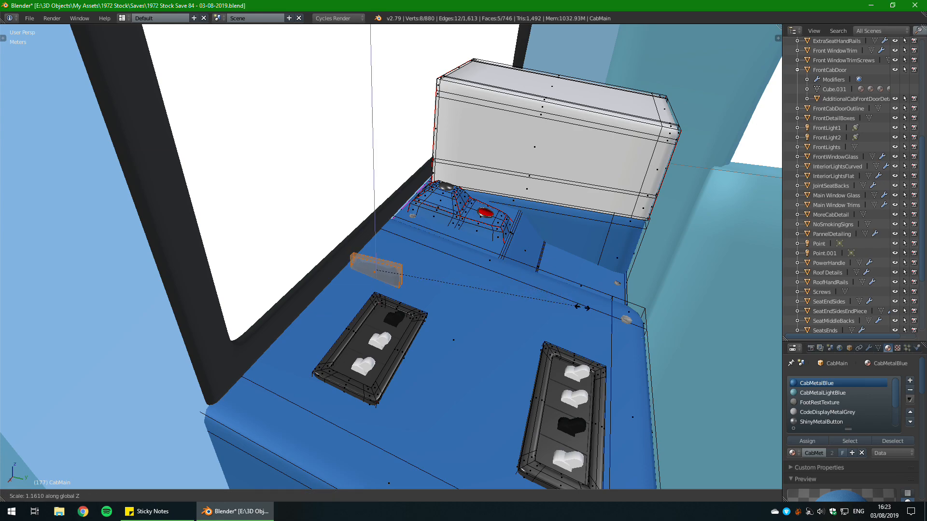
{"action": "left_click", "coordinate": [582, 308]}
{"action": "key", "text": "g"}
{"action": "key", "text": "y"}
{"action": "left_click", "coordinate": [598, 312]}
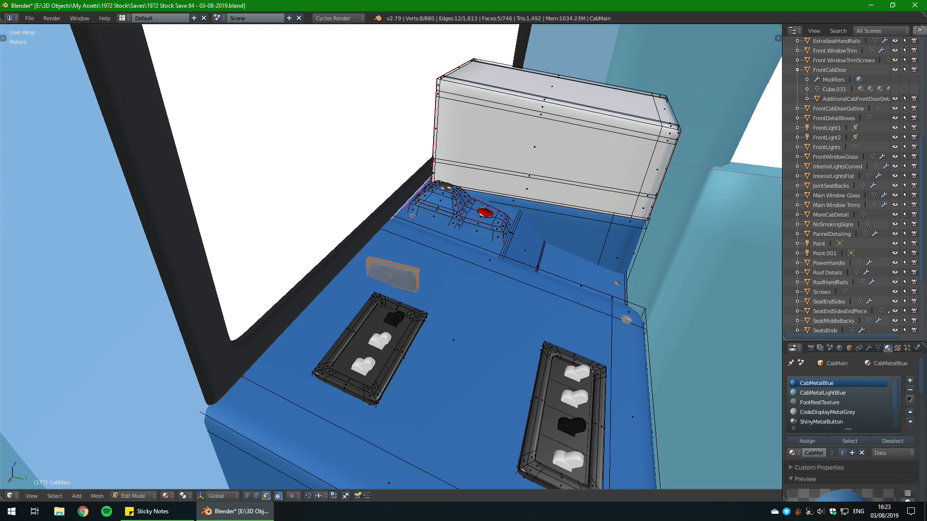
Step: Rotate the block slightly so it sits closer to the desk top's slope
{"action": "scroll", "coordinate": [392, 275], "scroll_direction": "up", "scroll_amount": 10}
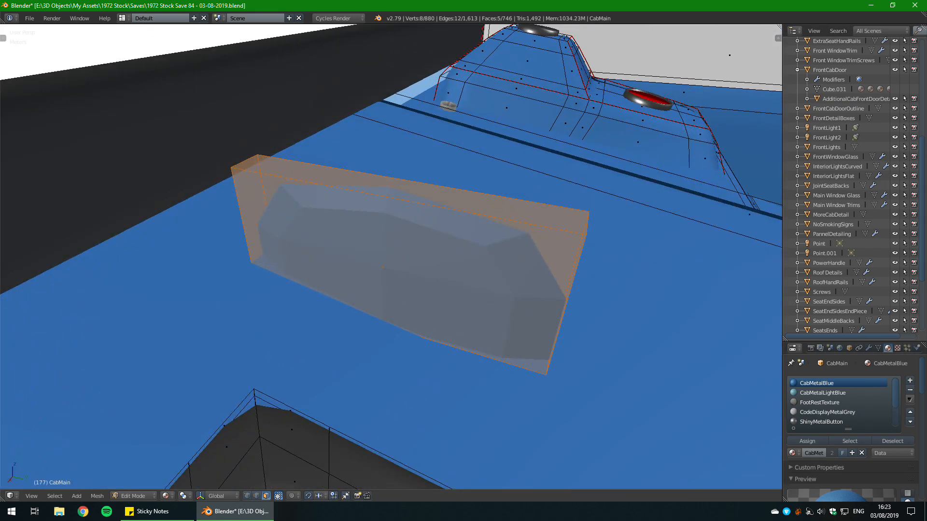
{"action": "scroll", "coordinate": [392, 274], "scroll_direction": "down", "scroll_amount": 4}
{"action": "mouse_move", "coordinate": [392, 275]}
{"action": "middle_mouse_down"}
{"action": "mouse_move", "coordinate": [333, 255]}
{"action": "mouse_move", "coordinate": [390, 255]}
{"action": "middle_mouse_up"}
{"action": "key", "text": "r"}
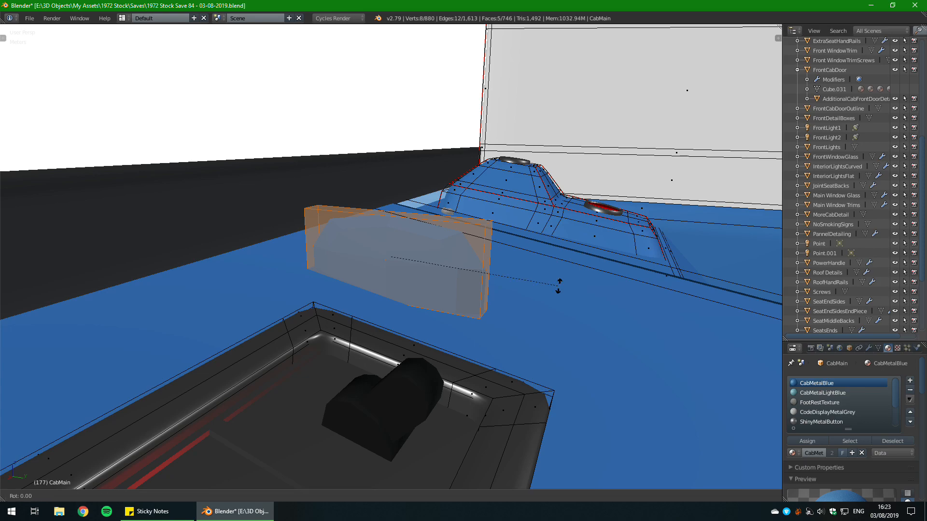
{"action": "left_click", "coordinate": [555, 311]}
Step: Select the two short bottom end edges and scale them apart along Y so the block's base flares outward
{"action": "middle_click_drag", "start_coordinate": [555, 312], "coordinate": [460, 277]}
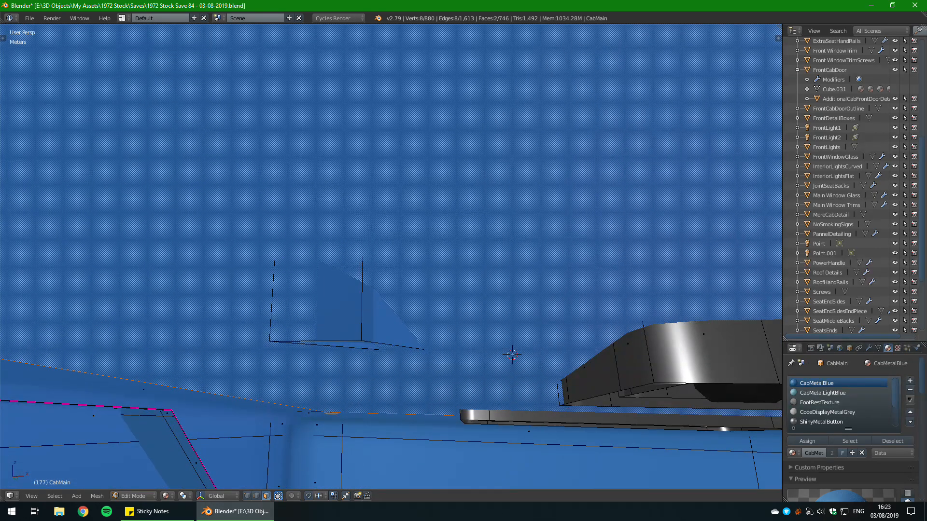
{"action": "left_click", "coordinate": [257, 496]}
{"action": "key", "text": "KP_Decimal"}
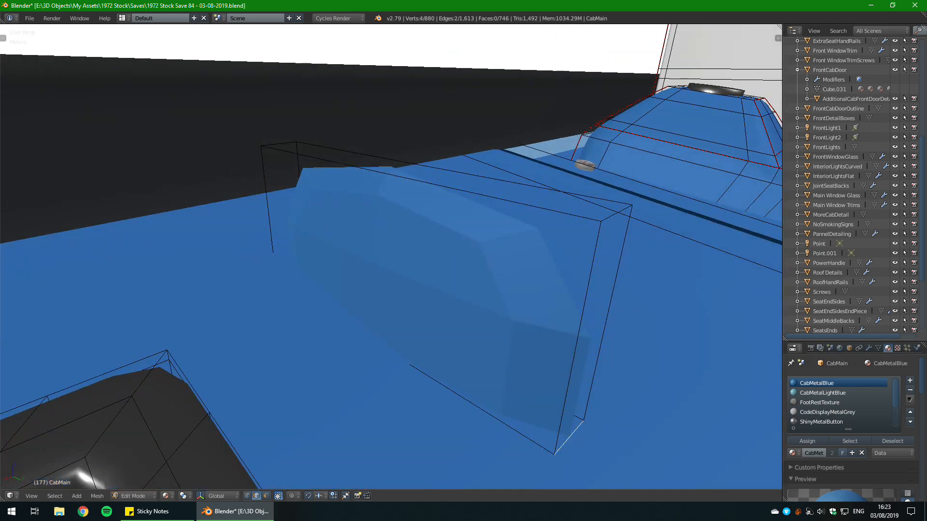
{"action": "scroll", "coordinate": [570, 347], "scroll_direction": "down", "scroll_amount": 4}
{"action": "key", "text": "s"}
{"action": "key", "text": "y"}
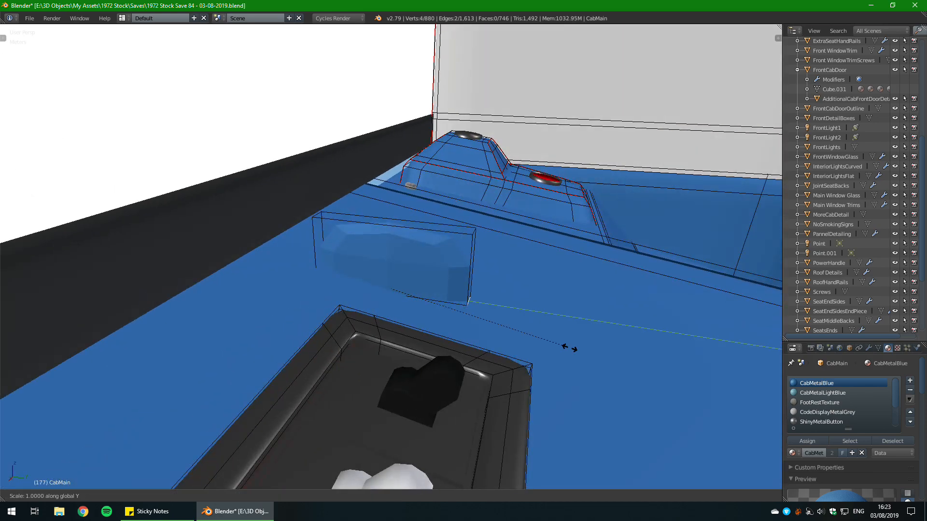
{"action": "left_click", "coordinate": [638, 358]}
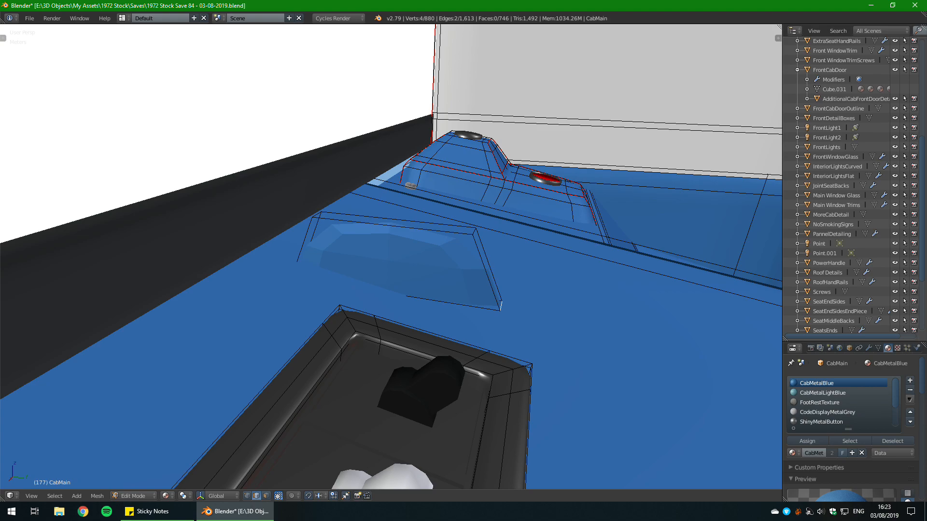
Step: Select the whole flared block through its linked geometry
{"action": "key", "text": "ctrl+l"}
{"action": "middle_click_drag", "start_coordinate": [483, 290], "coordinate": [497, 352]}
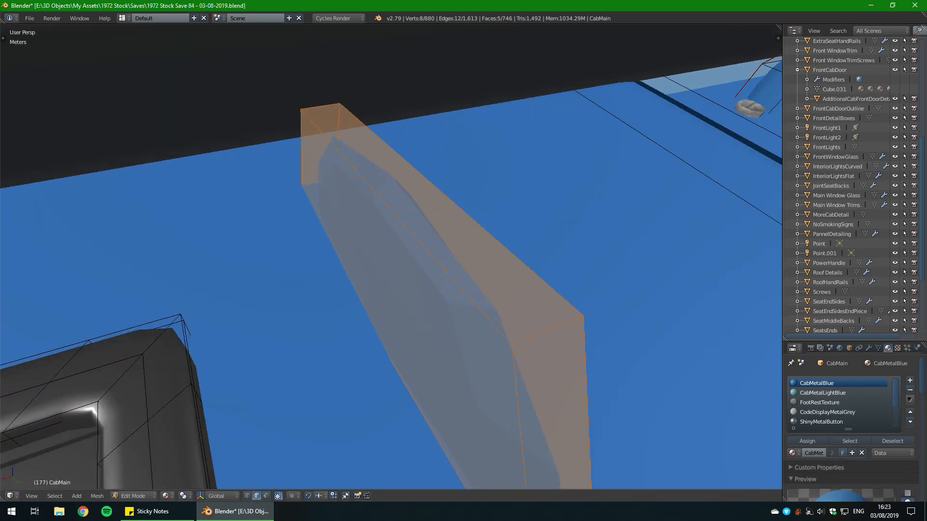
{"action": "key", "text": "KP_Decimal"}
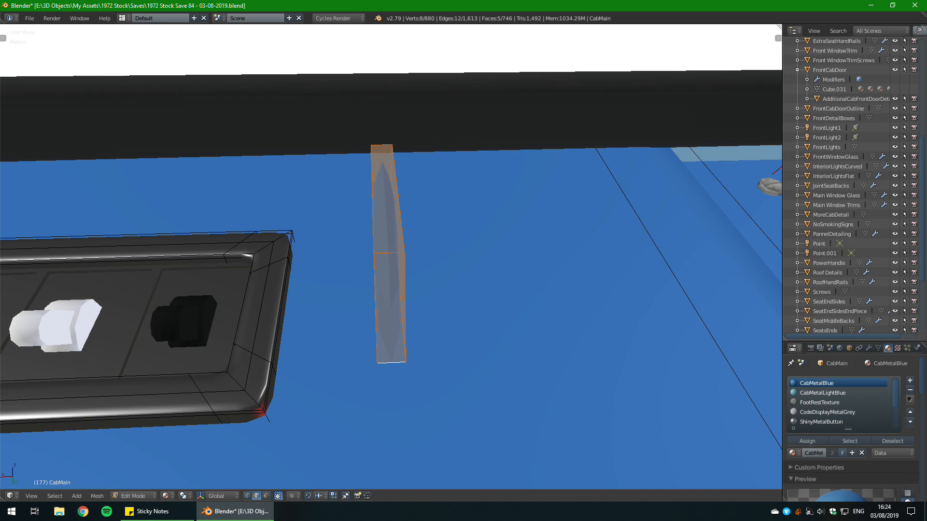
{"action": "middle_click_drag", "start_coordinate": [386, 261], "coordinate": [386, 193]}
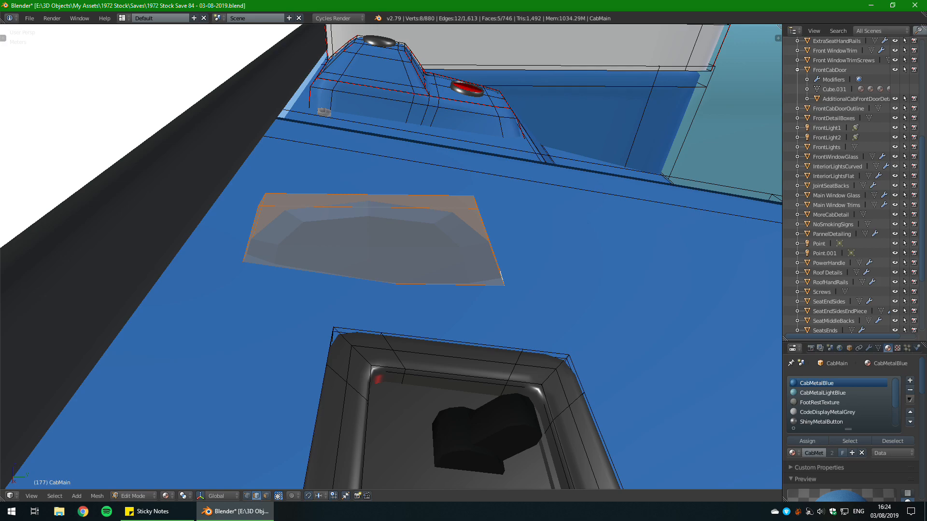
{"action": "middle_click_drag", "start_coordinate": [386, 260], "coordinate": [424, 210]}
{"action": "key", "text": "r"}
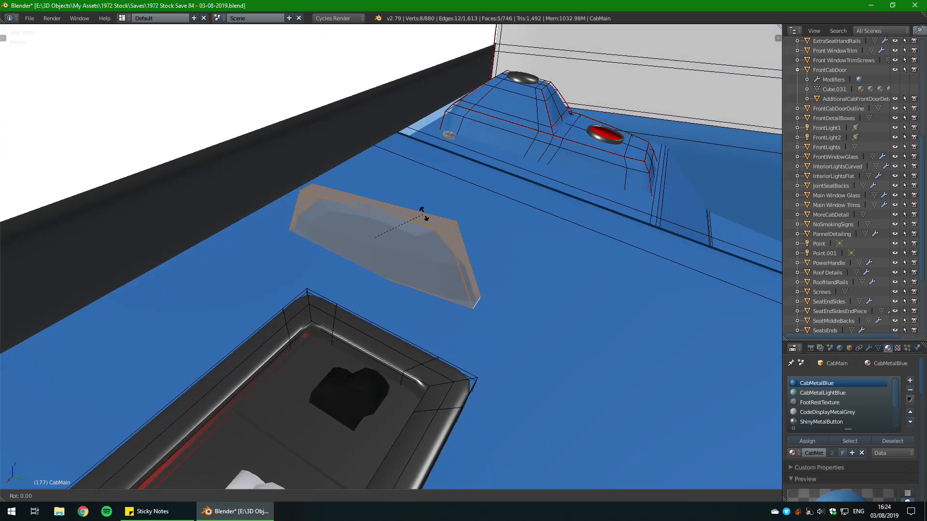
{"action": "key", "text": "x"}
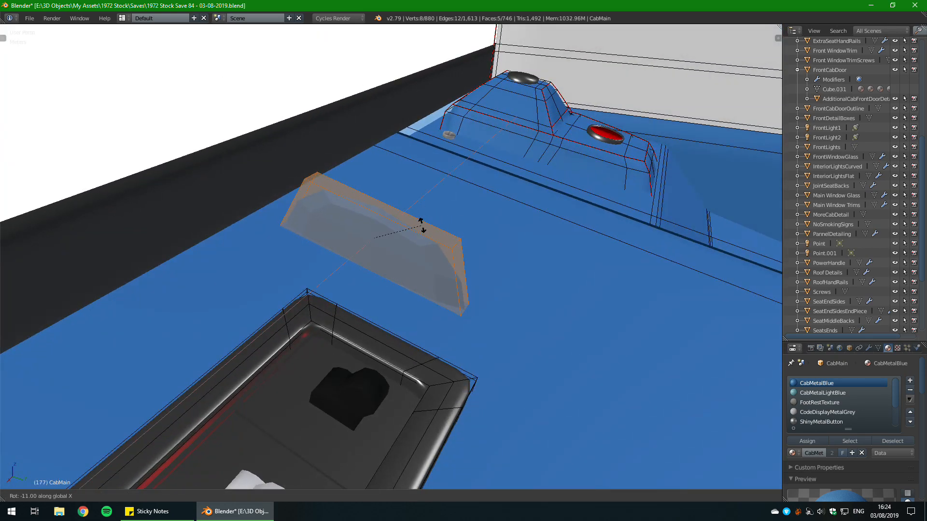
{"action": "right_click", "coordinate": [422, 226]}
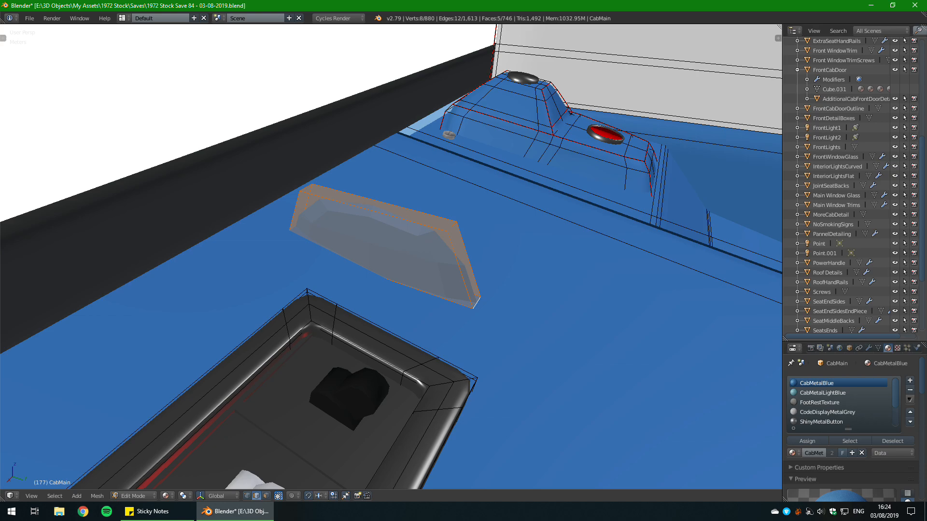
Step: Rotate the flared block in small amounts about the X axis to bring its base closer to the desk's slope
{"action": "middle_click_drag", "start_coordinate": [464, 290], "coordinate": [367, 271]}
{"action": "scroll", "coordinate": [318, 280], "scroll_direction": "up", "scroll_amount": 3}
{"action": "key", "text": "r"}
{"action": "key", "text": "x"}
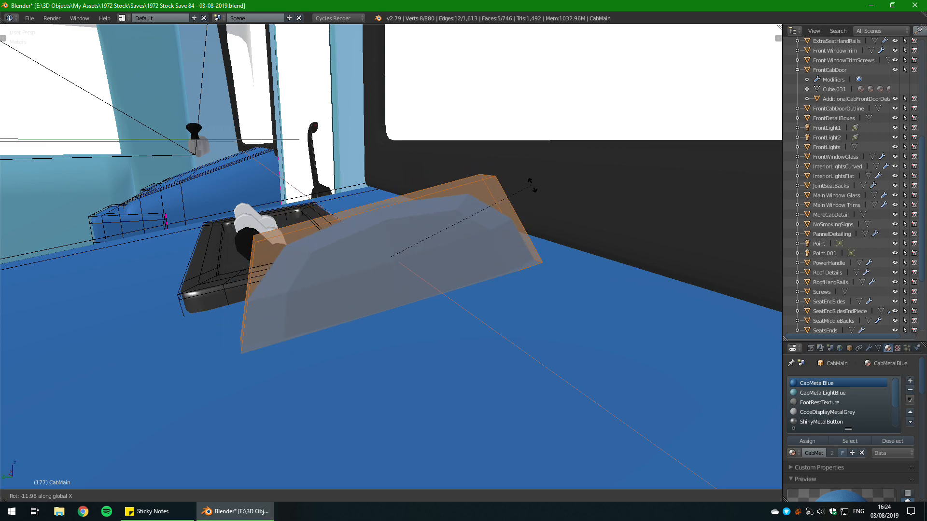
{"action": "left_click", "coordinate": [536, 211]}
{"action": "scroll", "coordinate": [537, 212], "scroll_direction": "down", "scroll_amount": 3}
{"action": "middle_click_drag", "start_coordinate": [536, 211], "coordinate": [501, 221]}
{"action": "scroll", "coordinate": [502, 221], "scroll_direction": "up", "scroll_amount": 4}
{"action": "key", "text": "r"}
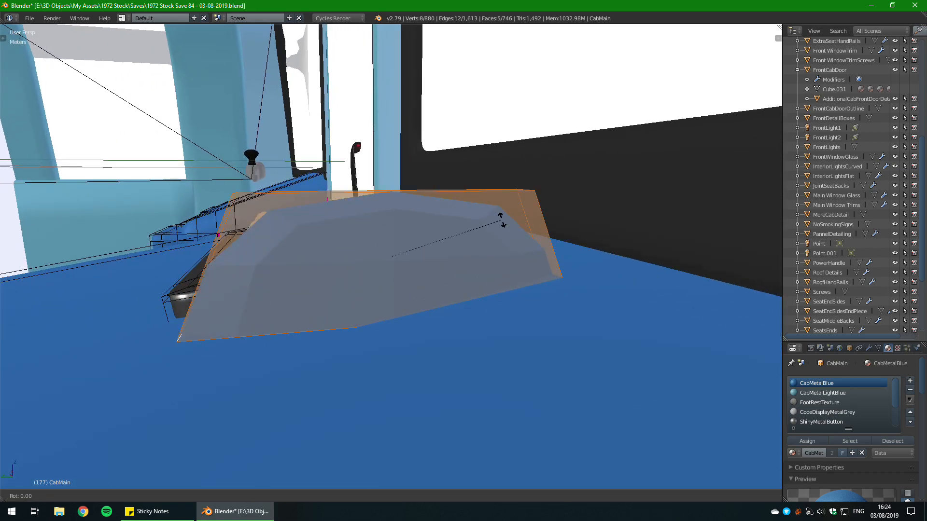
{"action": "key", "text": "x"}
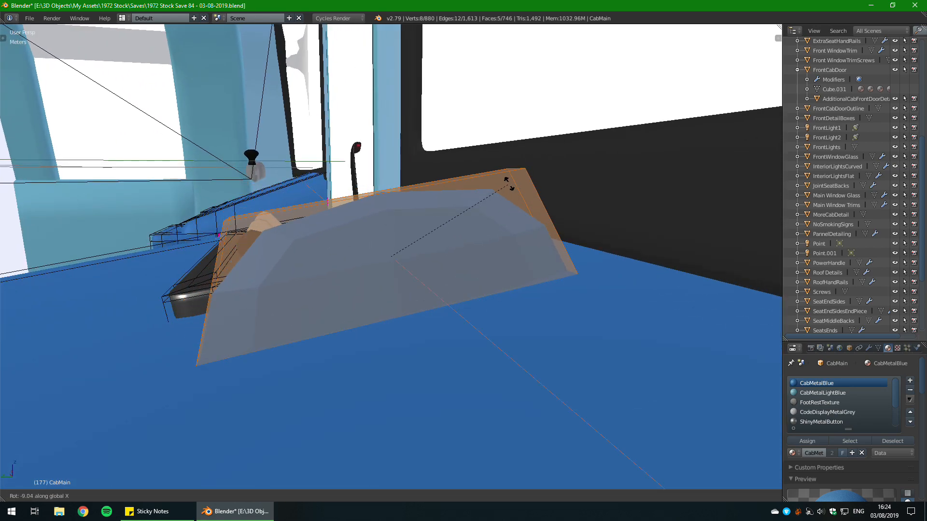
{"action": "left_click", "coordinate": [519, 207]}
{"action": "middle_click_drag", "start_coordinate": [518, 207], "coordinate": [669, 241]}
{"action": "scroll", "coordinate": [668, 242], "scroll_direction": "down", "scroll_amount": 4}
{"action": "key", "text": "r"}
{"action": "key", "text": "x"}
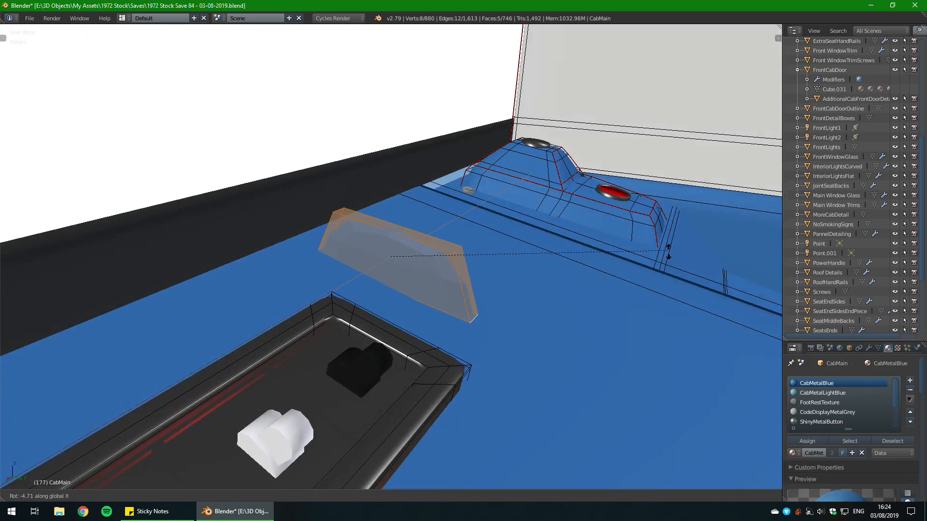
{"action": "right_click", "coordinate": [666, 248]}
{"action": "key", "text": "r"}
{"action": "key", "text": "x"}
{"action": "right_click", "coordinate": [620, 242]}
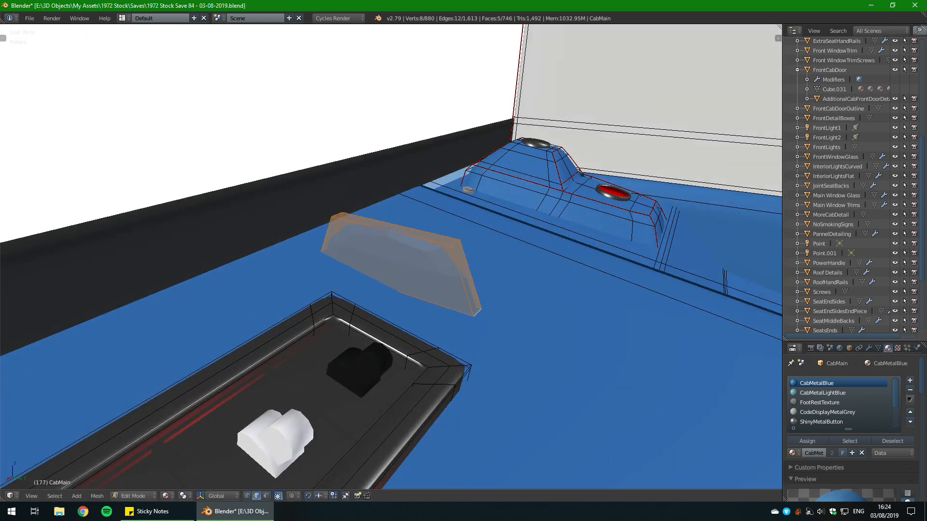
Step: Add a single centred loop cut running lengthwise over the block's top and ends
{"action": "middle_click_drag", "start_coordinate": [620, 241], "coordinate": [565, 242]}
{"action": "scroll", "coordinate": [564, 242], "scroll_direction": "up", "scroll_amount": 4}
{"action": "key", "text": "ctrl+r"}
{"action": "scroll", "coordinate": [425, 269], "scroll_direction": "up", "scroll_amount": 1}
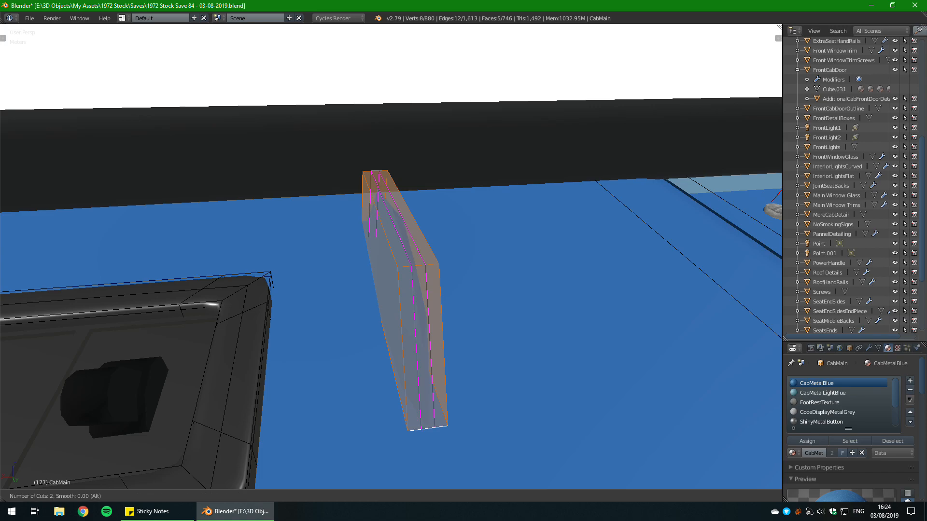
{"action": "scroll", "coordinate": [424, 269], "scroll_direction": "down", "scroll_amount": 1}
{"action": "left_click", "coordinate": [425, 269]}
{"action": "right_click", "coordinate": [424, 269]}
Step: Select the whole block and shorten it to about 0.84 of its length along Y
{"action": "middle_click_drag", "start_coordinate": [425, 268], "coordinate": [386, 227]}
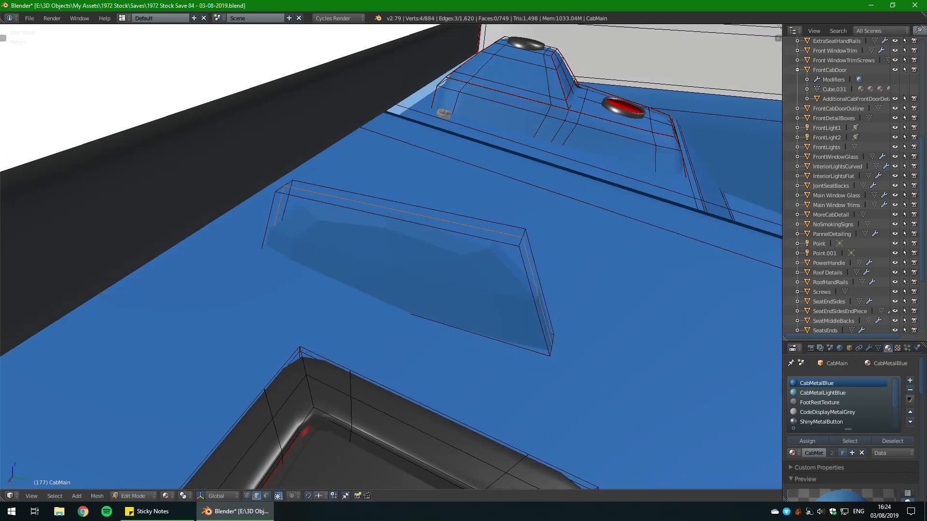
{"action": "key", "text": "ctrl+l"}
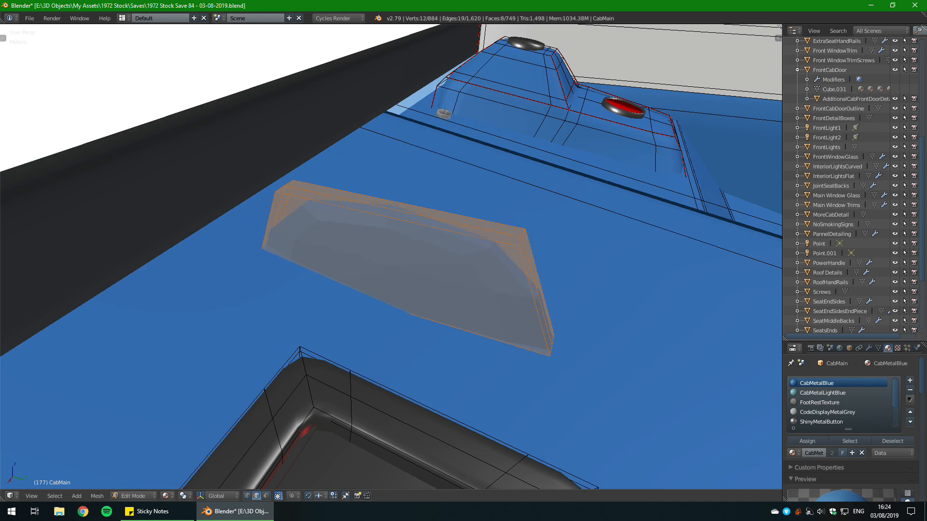
{"action": "mouse_move", "coordinate": [926, 256]}
{"action": "right_mouse_down"}
{"action": "mouse_move", "coordinate": [841, 256]}
{"action": "mouse_move", "coordinate": [926, 260]}
{"action": "right_mouse_up"}
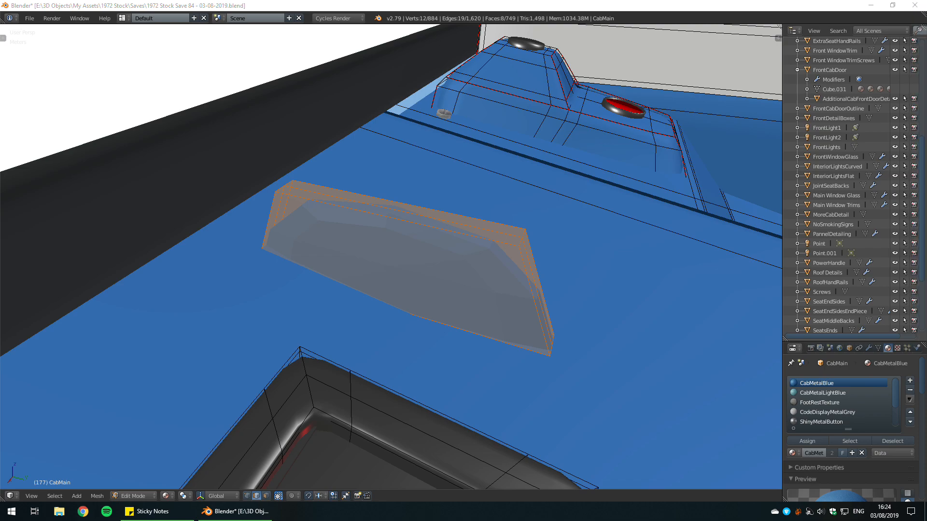
{"action": "middle_click_drag", "start_coordinate": [531, 271], "coordinate": [572, 263]}
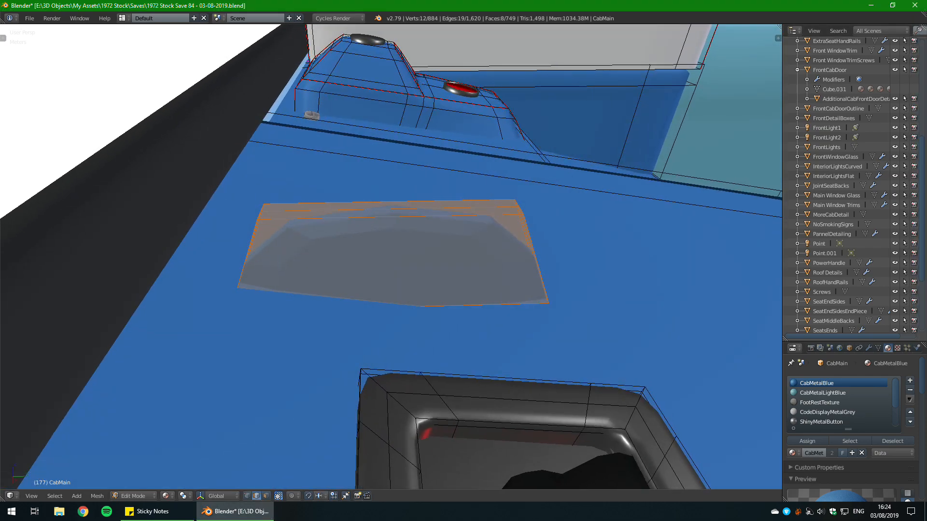
{"action": "key", "text": "r"}
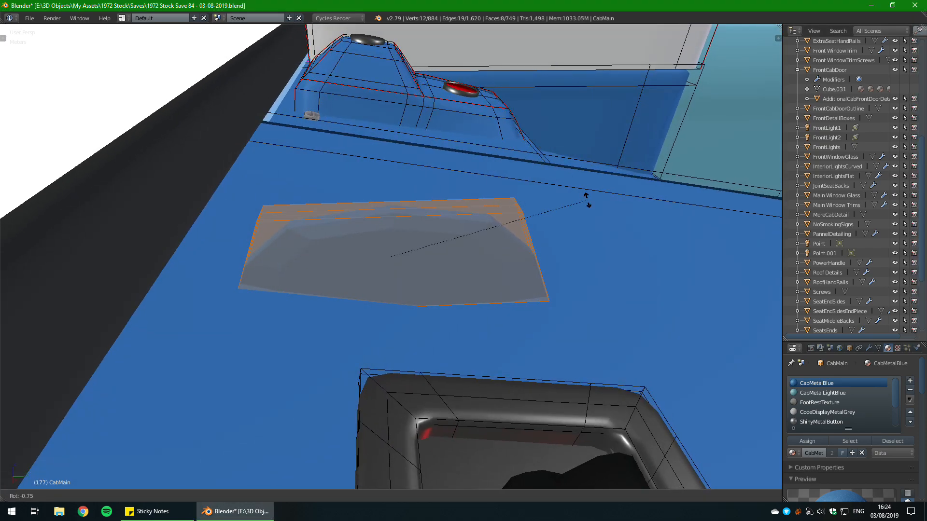
{"action": "right_click", "coordinate": [587, 200]}
{"action": "key", "text": "s"}
{"action": "key", "text": "y"}
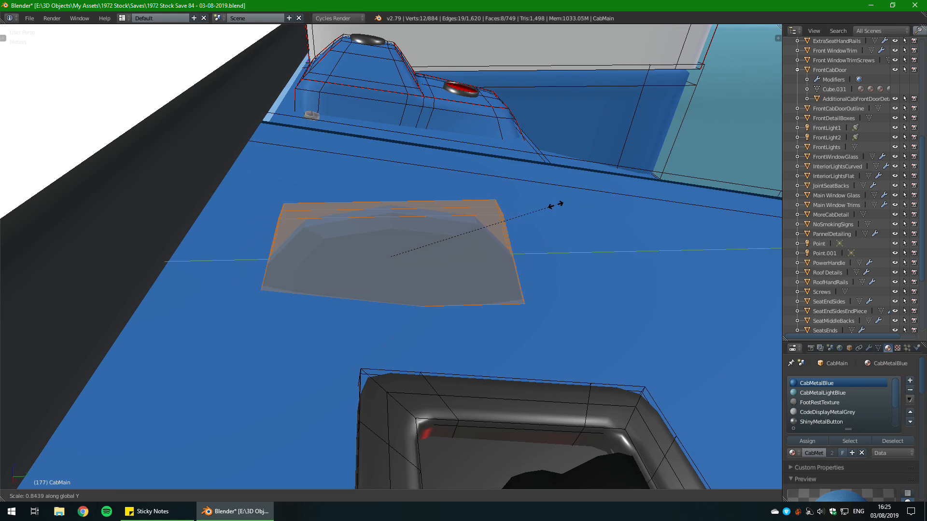
{"action": "left_click", "coordinate": [555, 204]}
Step: Rotate the block about -8 degrees and then about -1 degree around X to lay its base along the desk top
{"action": "key", "text": "r"}
{"action": "key", "text": "x"}
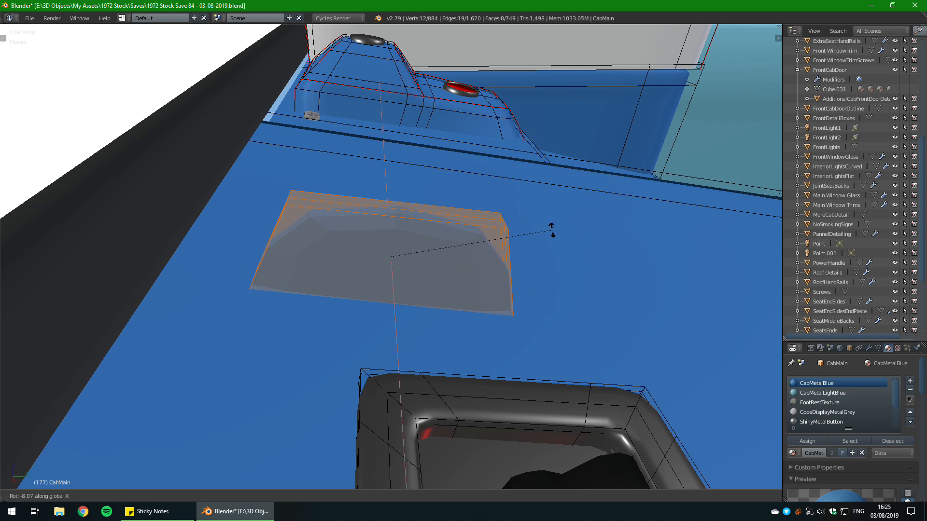
{"action": "left_click", "coordinate": [552, 230]}
{"action": "middle_click_drag", "start_coordinate": [552, 230], "coordinate": [545, 94]}
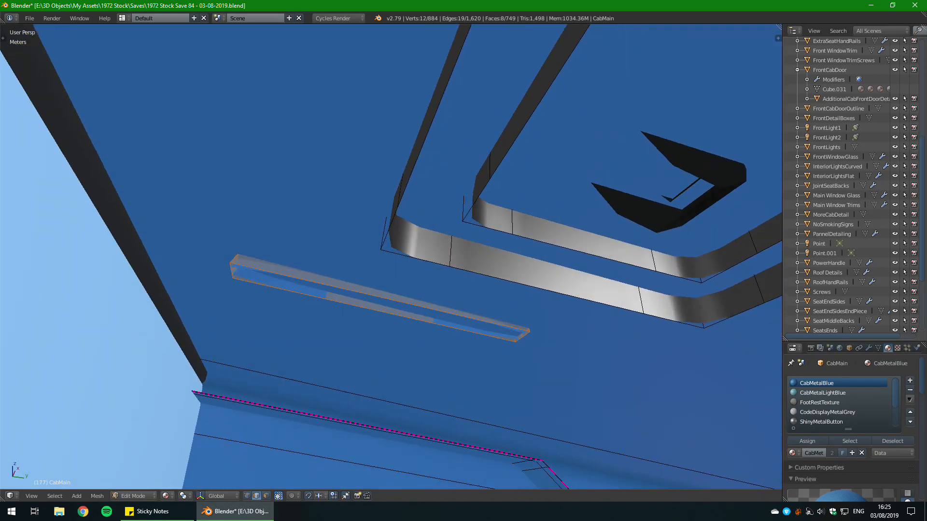
{"action": "key", "text": "r"}
{"action": "key", "text": "x"}
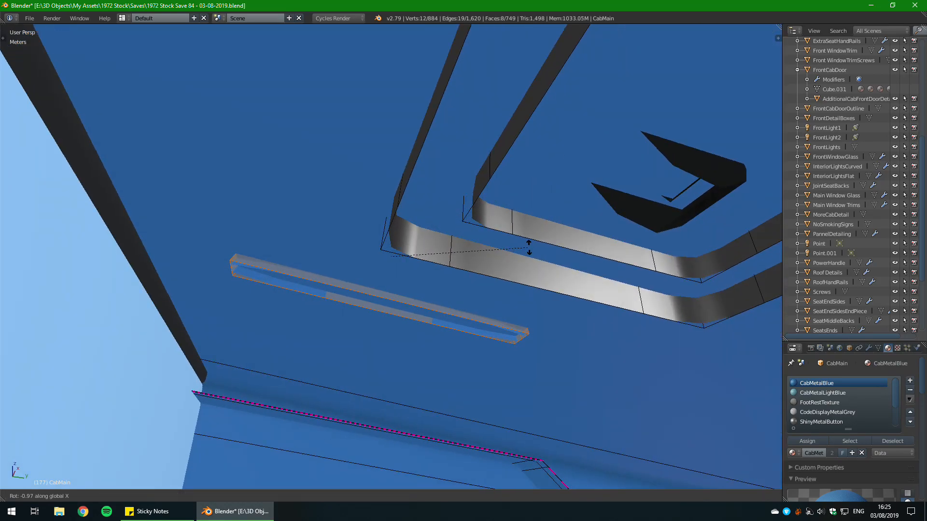
{"action": "left_click", "coordinate": [529, 247]}
{"action": "middle_click_drag", "start_coordinate": [530, 247], "coordinate": [567, 291]}
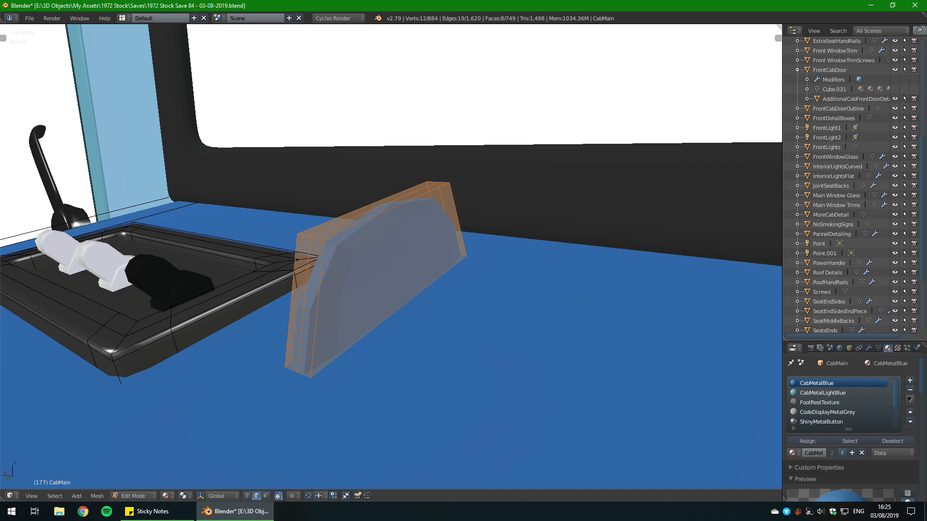
Step: Add a lengthwise loop cut around the divider block and edge-slide it up close to the top edge
{"action": "key", "text": "ctrl+r"}
{"action": "key", "text": "Return"}
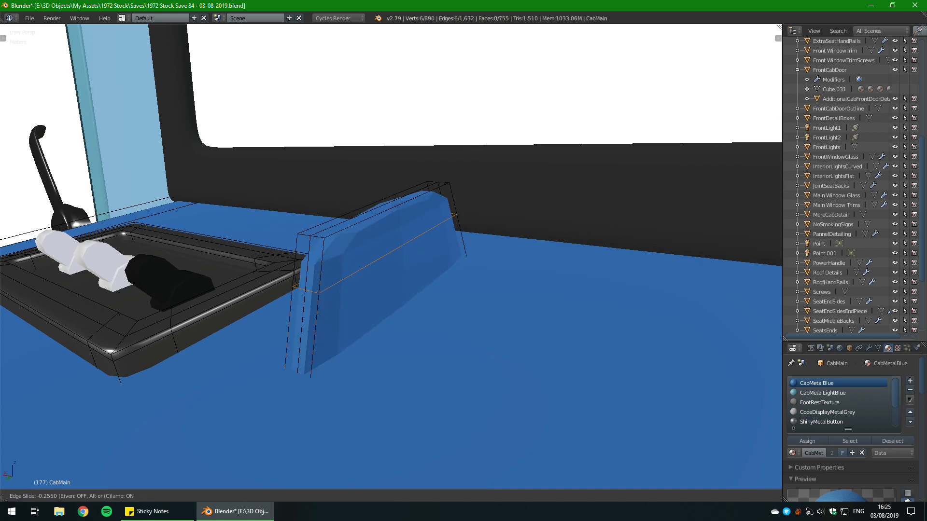
{"action": "key", "text": "Return"}
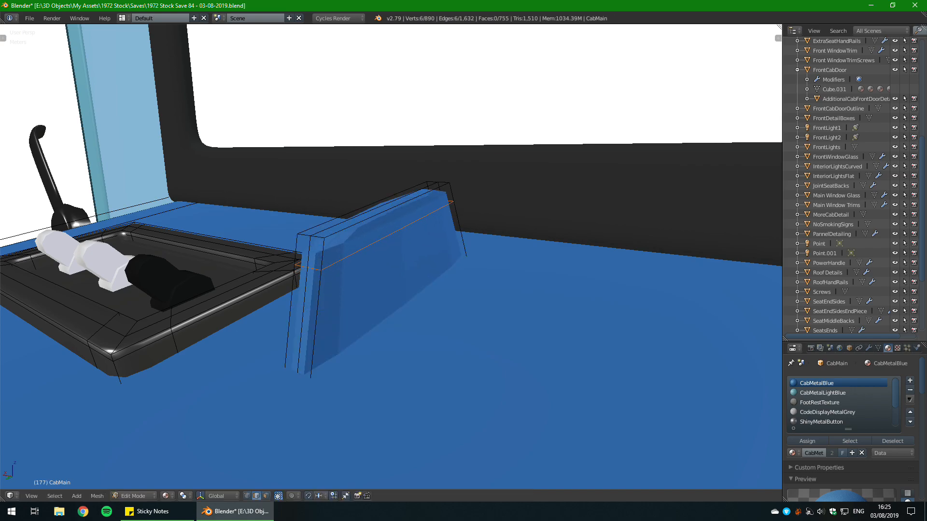
{"action": "key", "text": "g"}
{"action": "key", "text": "g"}
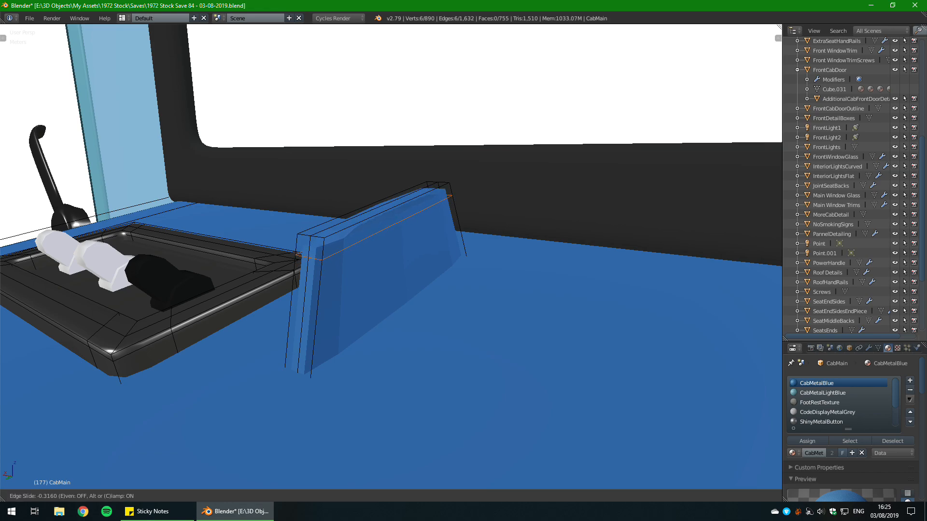
{"action": "key", "text": "Return"}
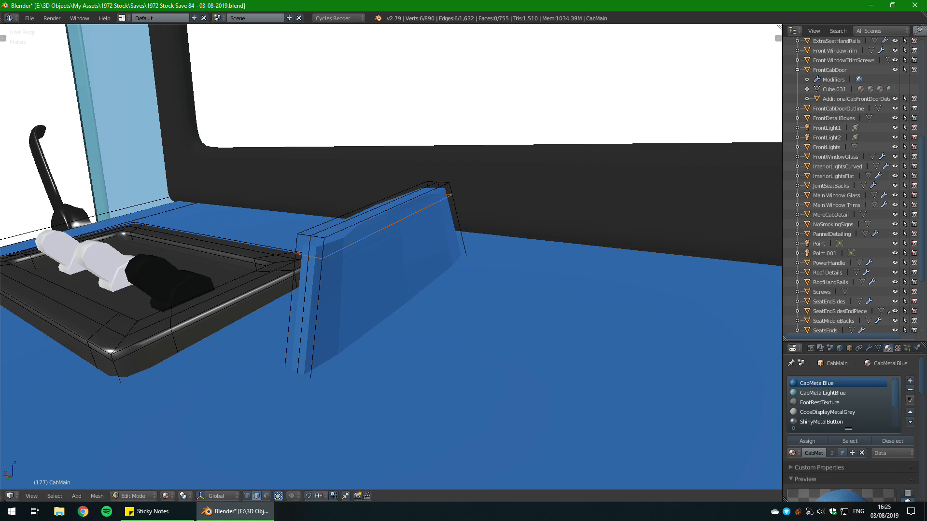
Step: Add two upright loop cuts near the divider's ends, slid to about -0.80 and 0.77, to tighten its corners
{"action": "middle_click_drag", "start_coordinate": [425, 217], "coordinate": [367, 247]}
{"action": "key", "text": "ctrl+r"}
{"action": "left_click", "coordinate": [389, 236]}
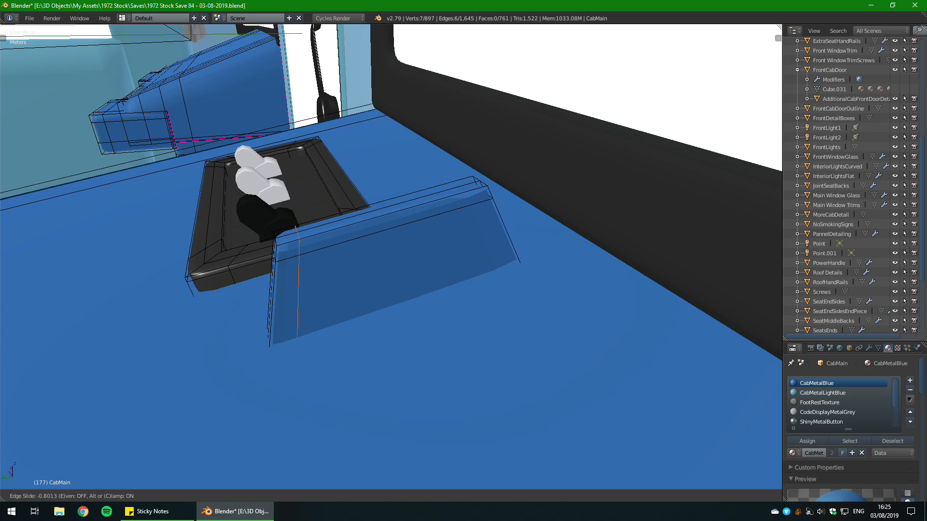
{"action": "left_click", "coordinate": [298, 271]}
{"action": "key", "text": "ctrl+r"}
{"action": "left_click", "coordinate": [408, 246]}
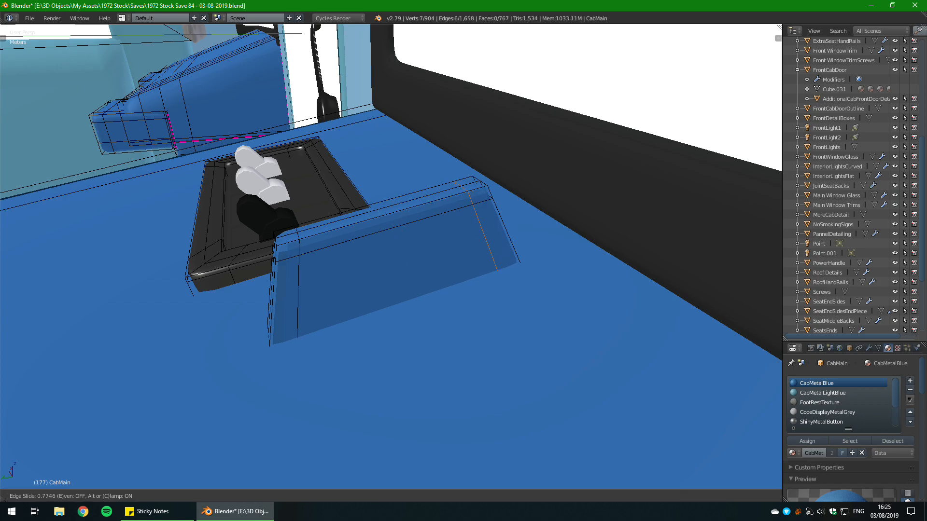
{"action": "left_click", "coordinate": [484, 237]}
Step: Check the divider's smoothed shape outside mesh editing and select all of its linked geometry
{"action": "key", "text": "Tab"}
{"action": "middle_click_drag", "start_coordinate": [386, 241], "coordinate": [588, 231]}
{"action": "scroll", "coordinate": [570, 241], "scroll_direction": "down", "scroll_amount": 2}
{"action": "key", "text": "Tab"}
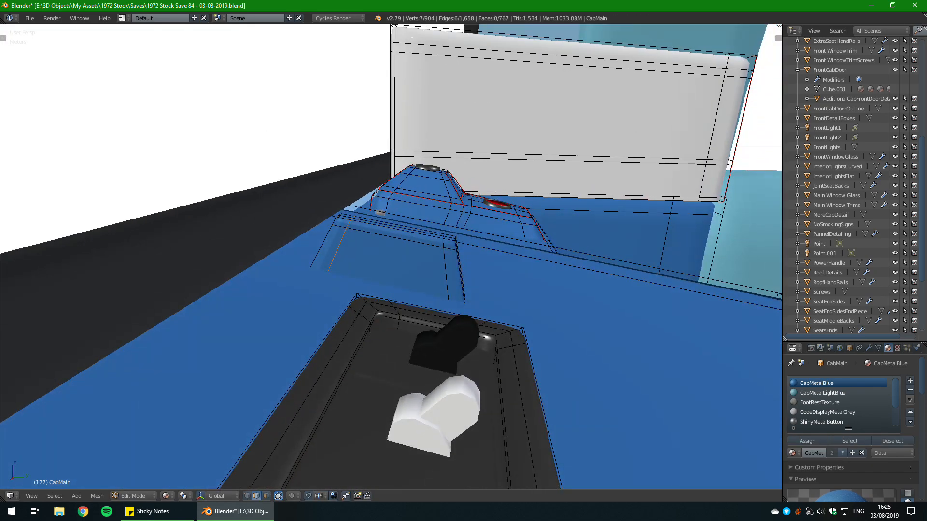
{"action": "key", "text": "ctrl+l"}
{"action": "scroll", "coordinate": [581, 233], "scroll_direction": "up", "scroll_amount": 3}
{"action": "key", "text": "Tab"}
{"action": "scroll", "coordinate": [581, 233], "scroll_direction": "down", "scroll_amount": 1}
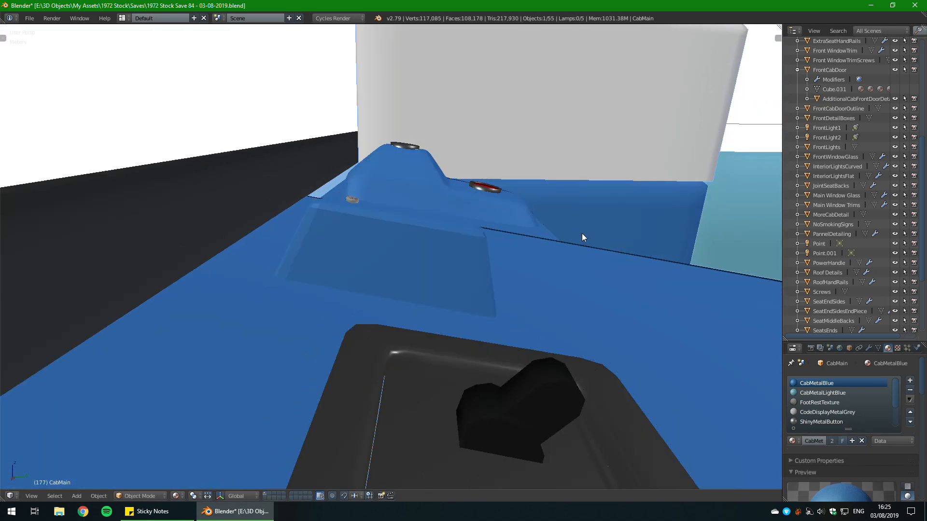
Step: Compare the divider's shape and position on the cab desk with the reference photo in PureRef
{"action": "middle_click_drag", "start_coordinate": [582, 233], "coordinate": [418, 350]}
{"action": "scroll", "coordinate": [377, 273], "scroll_direction": "down", "scroll_amount": 3}
{"action": "right_click_drag", "start_coordinate": [926, 169], "coordinate": [561, 347]}
{"action": "middle_click_drag", "start_coordinate": [473, 334], "coordinate": [496, 315]}
{"action": "scroll", "coordinate": [496, 316], "scroll_direction": "up", "scroll_amount": 3}
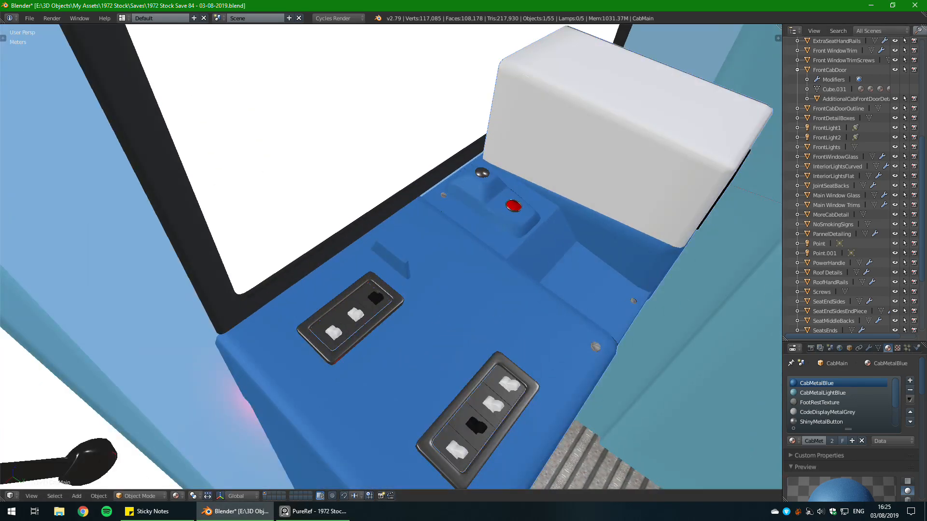
{"action": "right_click_drag", "start_coordinate": [916, 314], "coordinate": [926, 315]}
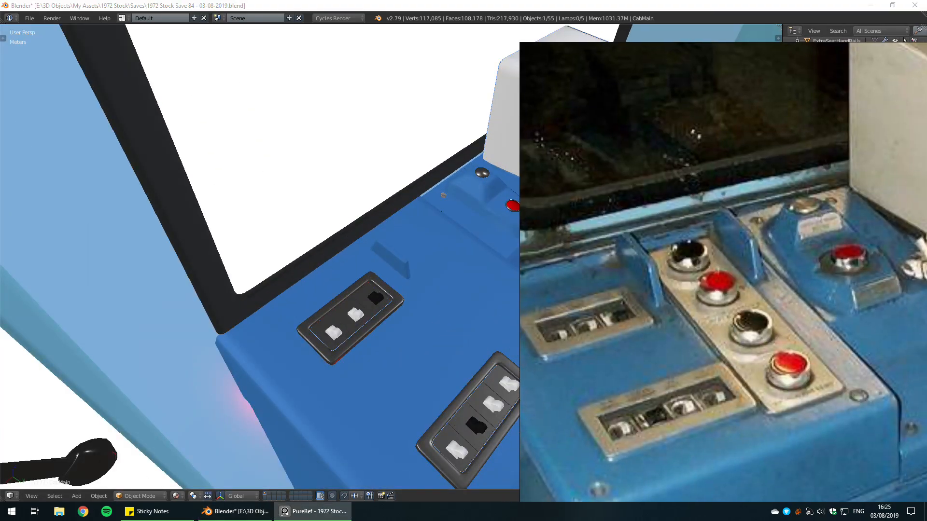
{"action": "key", "text": "Escape"}
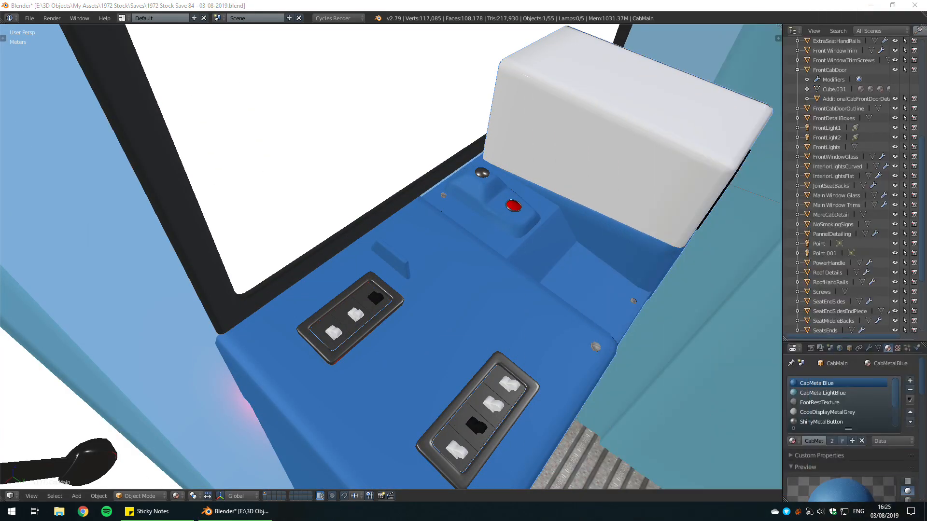
Step: Move the divider about 1.1 cm along X toward the three-switch panel and adjust its overall scale
{"action": "key", "text": "Tab"}
{"action": "middle_click_drag", "start_coordinate": [300, 282], "coordinate": [254, 273]}
{"action": "scroll", "coordinate": [274, 280], "scroll_direction": "up", "scroll_amount": 2}
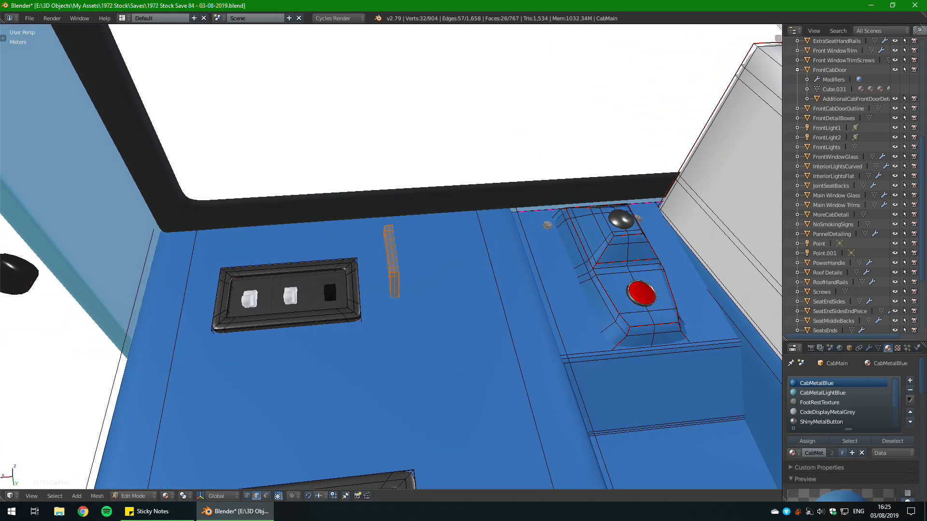
{"action": "key", "text": "g"}
{"action": "key", "text": "x"}
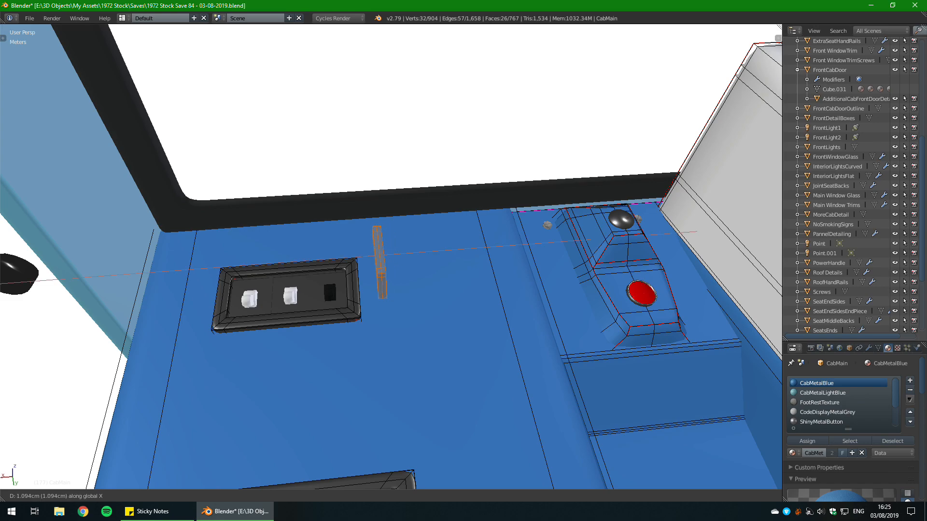
{"action": "key", "text": "Return"}
{"action": "middle_click_drag", "start_coordinate": [482, 280], "coordinate": [517, 155]}
{"action": "key", "text": "s"}
{"action": "left_click", "coordinate": [502, 276]}
{"action": "scroll", "coordinate": [613, 217], "scroll_direction": "up", "scroll_amount": 4}
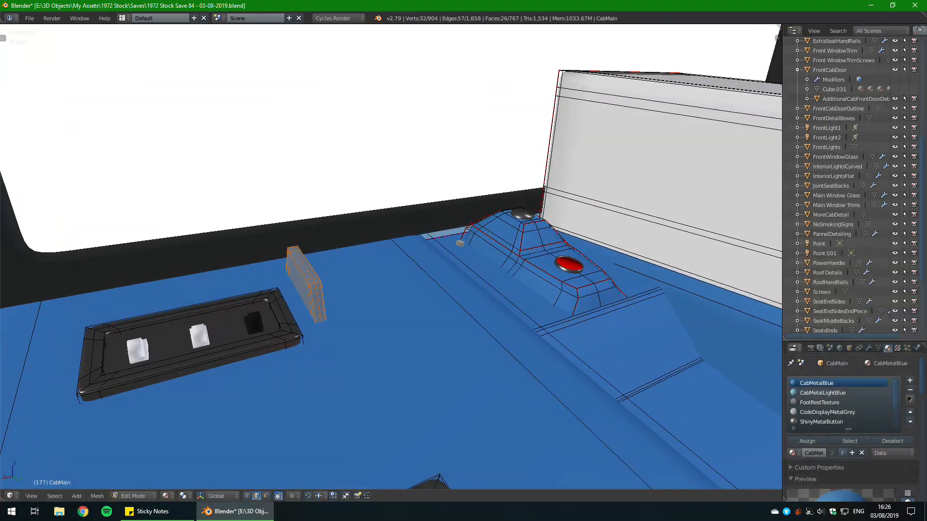
Step: Duplicate the divider along X and place the copy between the original and the red button housing
{"action": "key", "text": "shift+d"}
{"action": "key", "text": "x"}
{"action": "left_click", "coordinate": [483, 213]}
{"action": "middle_click_drag", "start_coordinate": [482, 213], "coordinate": [430, 237]}
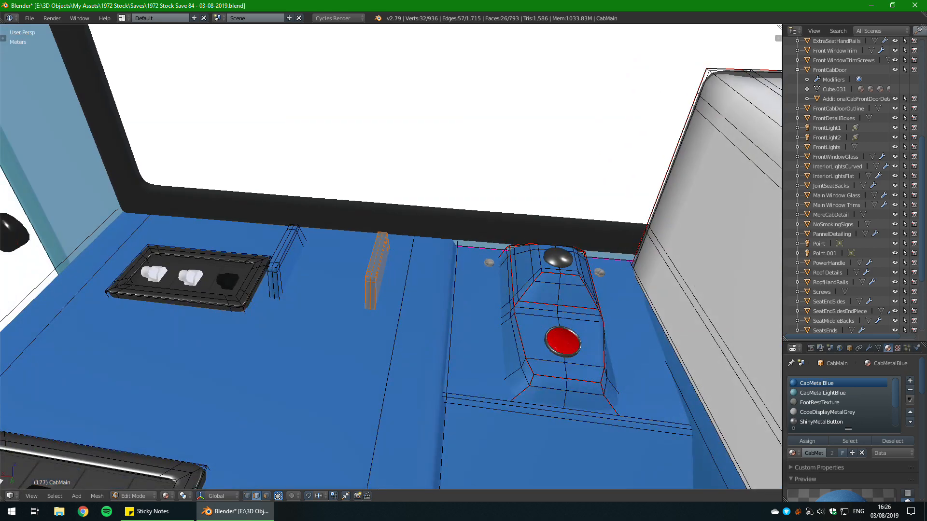
Step: Nudge the selected upright fin near the red button slightly towards the other fin and clear the selection
{"action": "middle_click_drag", "start_coordinate": [429, 236], "coordinate": [420, 241]}
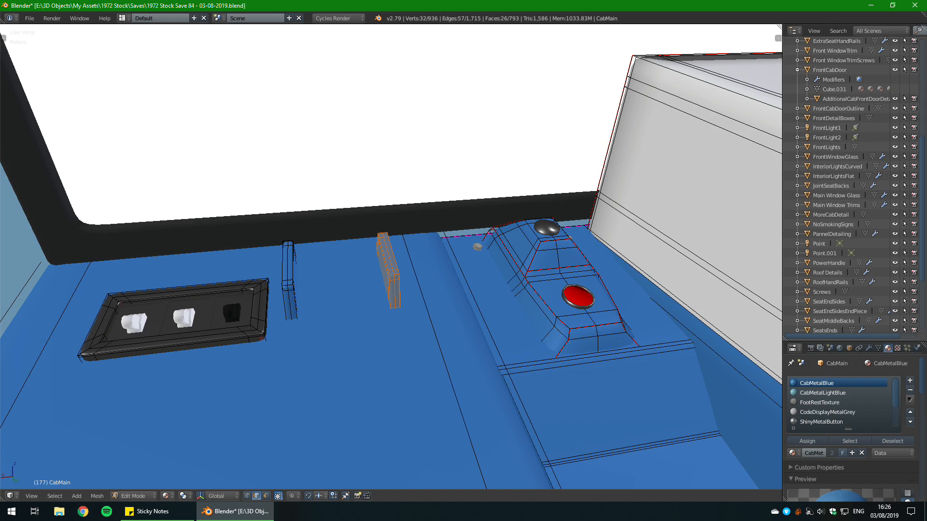
{"action": "middle_click_drag", "start_coordinate": [391, 261], "coordinate": [408, 210]}
{"action": "middle_click_drag", "start_coordinate": [408, 210], "coordinate": [464, 281]}
{"action": "scroll", "coordinate": [461, 203], "scroll_direction": "up", "scroll_amount": 2}
{"action": "key", "text": "KP_Decimal"}
{"action": "scroll", "coordinate": [461, 203], "scroll_direction": "down", "scroll_amount": 6}
{"action": "scroll", "coordinate": [410, 210], "scroll_direction": "down", "scroll_amount": 4}
{"action": "key", "text": "Tab"}
{"action": "key", "text": "Tab"}
{"action": "scroll", "coordinate": [464, 281], "scroll_direction": "up", "scroll_amount": 2}
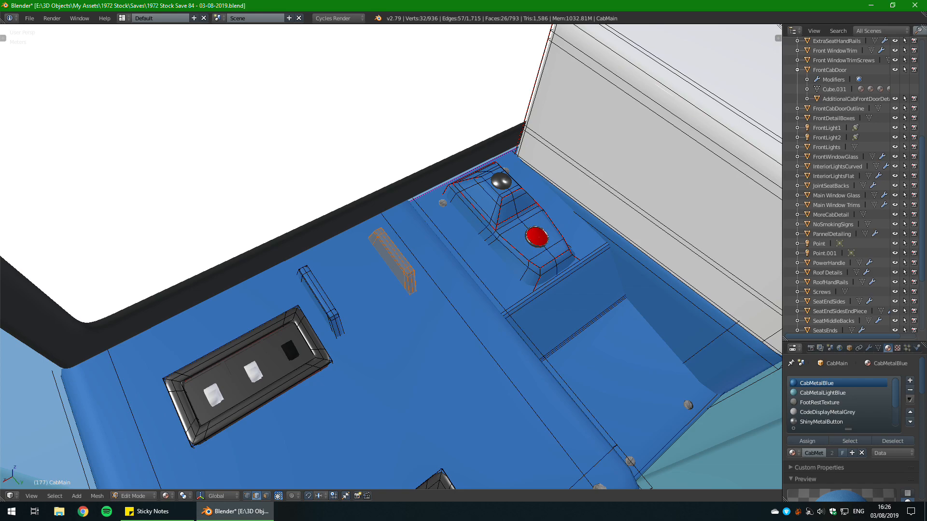
{"action": "key", "text": "Tab"}
{"action": "key", "text": "Tab"}
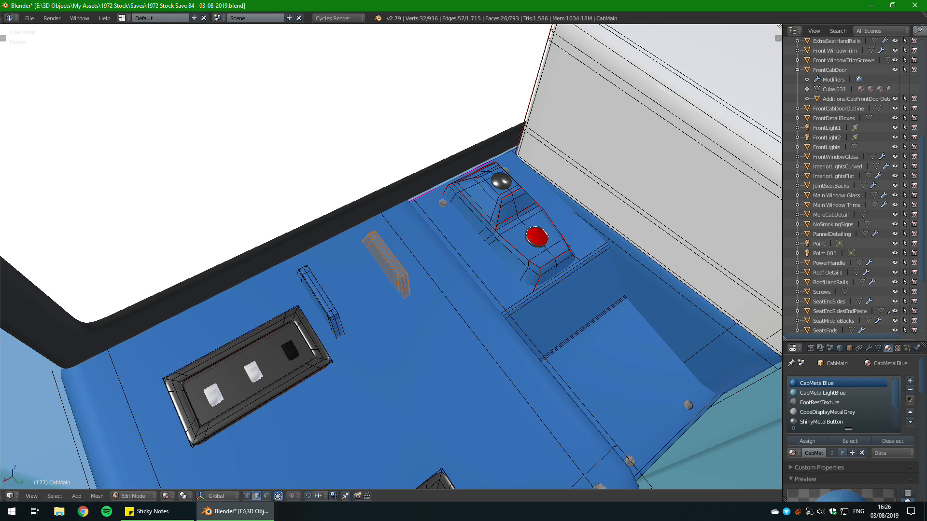
{"action": "key", "text": "a"}
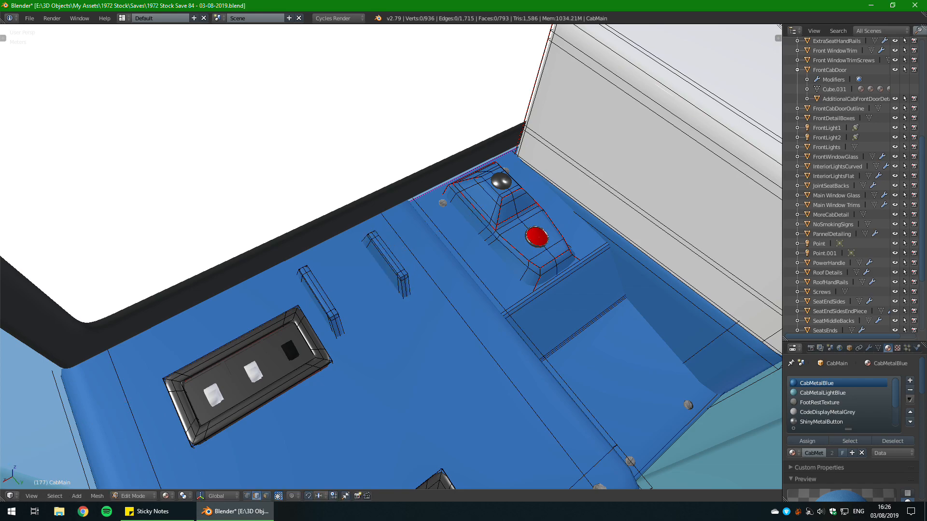
Step: Select both upright fins on the blue console top and change the pivot point for transforming them
{"action": "scroll", "coordinate": [396, 267], "scroll_direction": "down", "scroll_amount": 4}
{"action": "middle_click_drag", "start_coordinate": [396, 267], "coordinate": [390, 259]}
{"action": "scroll", "coordinate": [396, 268], "scroll_direction": "up", "scroll_amount": 4}
{"action": "key", "text": "Tab"}
{"action": "scroll", "coordinate": [401, 275], "scroll_direction": "down", "scroll_amount": 4}
{"action": "scroll", "coordinate": [399, 277], "scroll_direction": "up", "scroll_amount": 3}
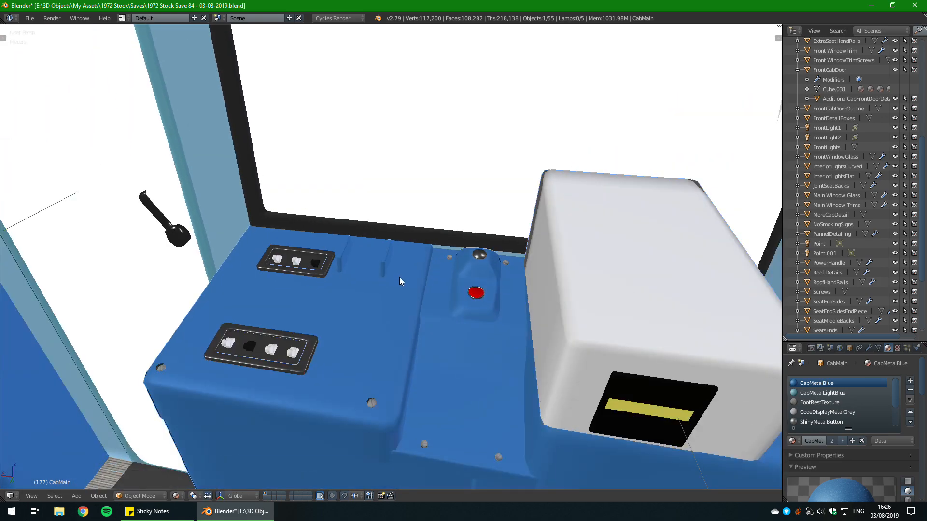
{"action": "key", "text": "Tab"}
{"action": "scroll", "coordinate": [390, 256], "scroll_direction": "up", "scroll_amount": 3}
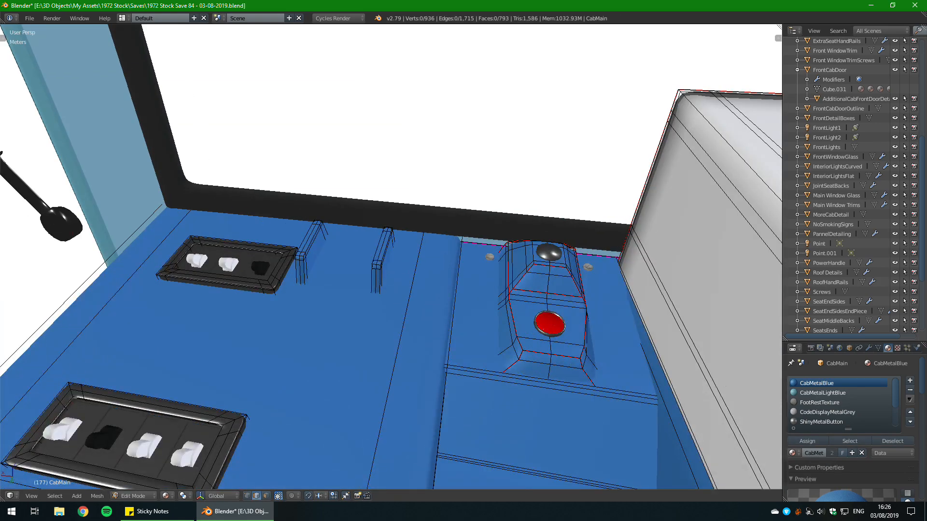
{"action": "key", "text": "l"}
{"action": "key", "text": "l"}
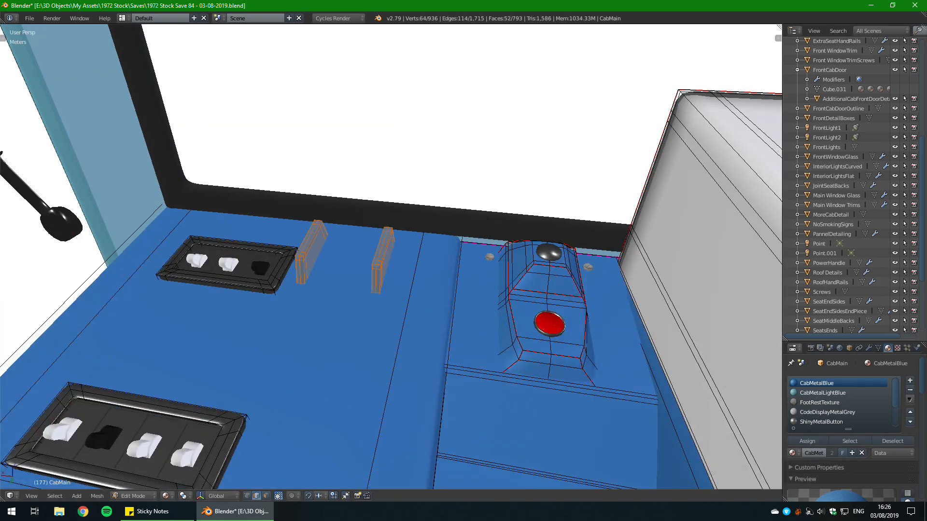
{"action": "left_click", "coordinate": [185, 496]}
{"action": "key", "text": "s"}
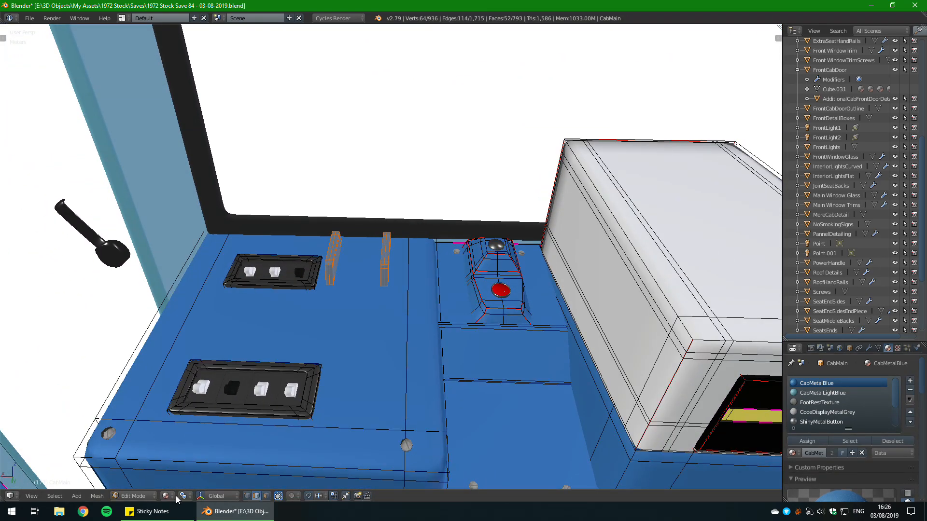
{"action": "left_click", "coordinate": [183, 496]}
{"action": "left_click", "coordinate": [211, 454]}
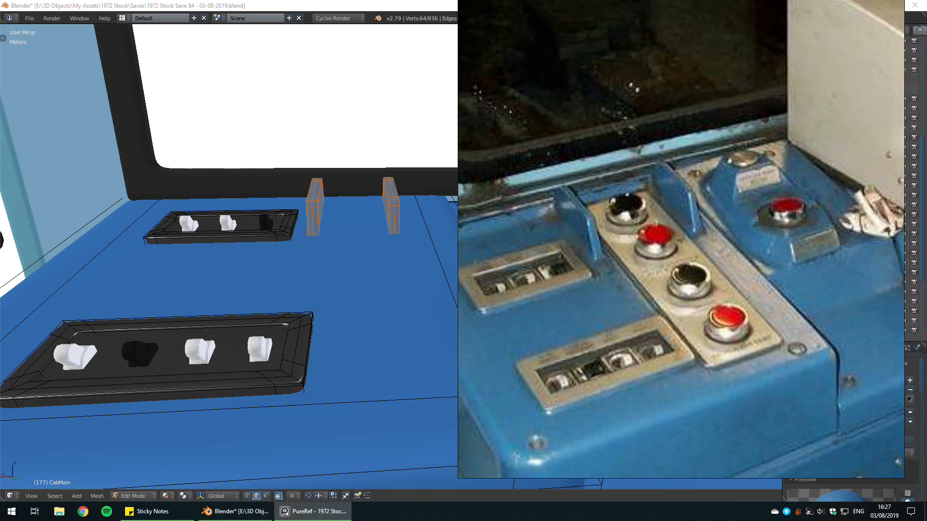
Step: Move both fins sideways towards the red button housing, following the console reference photo, and save over the existing file
{"action": "key", "text": "alt+F4"}
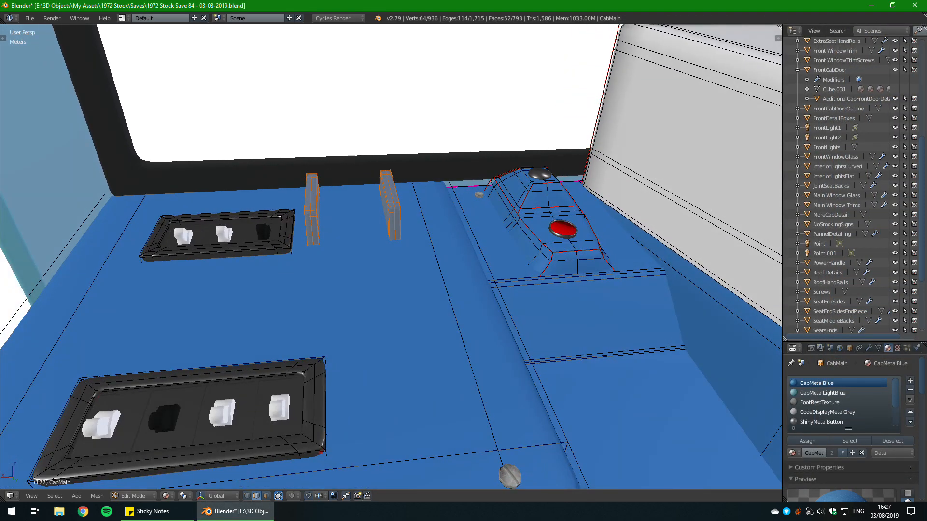
{"action": "key", "text": "g"}
{"action": "key", "text": "Return"}
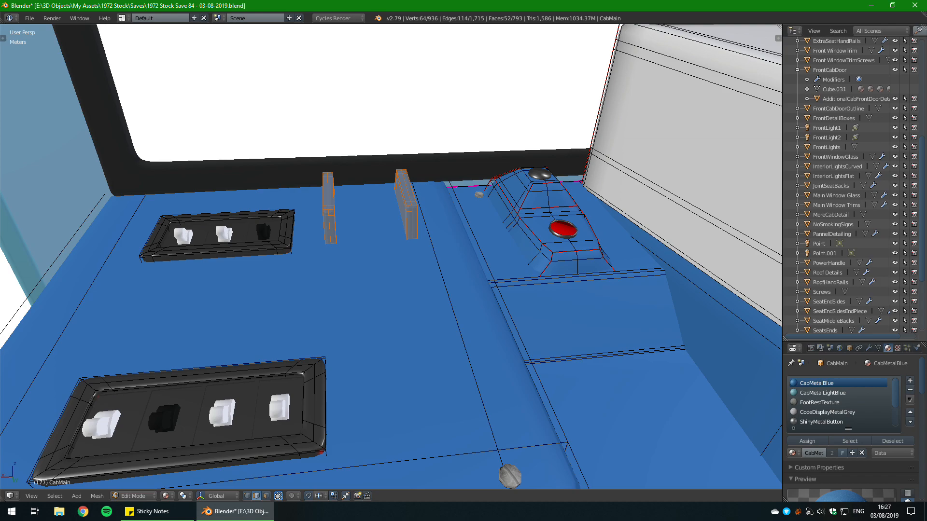
{"action": "key", "text": "Tab"}
{"action": "key", "text": "ctrl+s"}
{"action": "left_click", "coordinate": [462, 288]}
Step: Move only the fin nearest the red button along the X axis and save over the existing file
{"action": "key", "text": "Tab"}
{"action": "key", "text": "a"}
{"action": "key", "text": "l"}
{"action": "key", "text": "g"}
{"action": "key", "text": "x"}
{"action": "left_click", "coordinate": [525, 232]}
{"action": "key", "text": "Tab"}
{"action": "middle_click_drag", "start_coordinate": [526, 233], "coordinate": [445, 257]}
{"action": "key", "text": "ctrl+s"}
{"action": "left_click", "coordinate": [459, 269]}
{"action": "scroll", "coordinate": [458, 270], "scroll_direction": "down", "scroll_amount": 2}
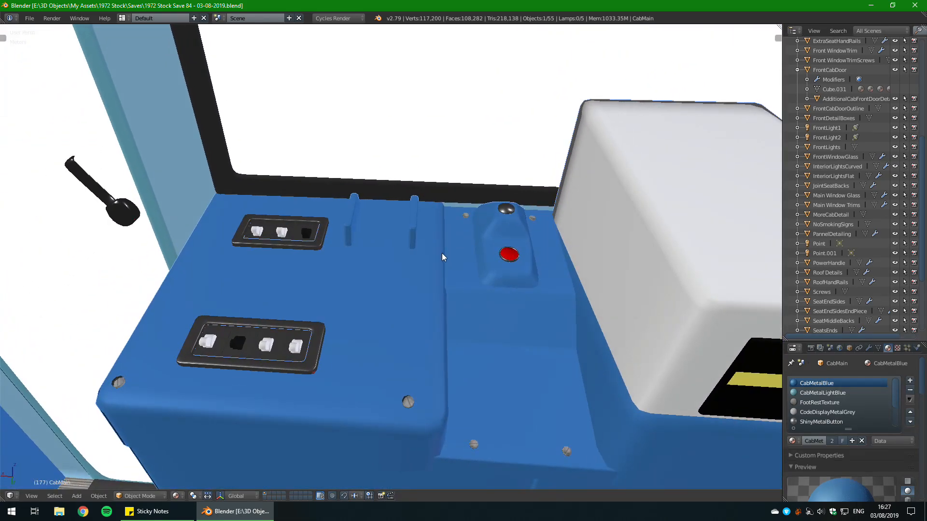
Step: Check the placement of the fins on the console from several sides and save over the existing file
{"action": "middle_click_drag", "start_coordinate": [431, 319], "coordinate": [567, 234]}
{"action": "key", "text": "Tab"}
{"action": "key", "text": "Tab"}
{"action": "middle_click_drag", "start_coordinate": [511, 265], "coordinate": [316, 267]}
{"action": "key", "text": "t"}
{"action": "left_click", "coordinate": [28, 172]}
{"action": "key", "text": "t"}
{"action": "mouse_move", "coordinate": [120, 207]}
{"action": "middle_mouse_down"}
{"action": "mouse_move", "coordinate": [488, 259]}
{"action": "mouse_move", "coordinate": [491, 307]}
{"action": "mouse_move", "coordinate": [505, 288]}
{"action": "mouse_move", "coordinate": [532, 285]}
{"action": "mouse_move", "coordinate": [527, 299]}
{"action": "mouse_move", "coordinate": [494, 284]}
{"action": "middle_mouse_up"}
{"action": "key", "text": "ctrl+s"}
{"action": "left_click", "coordinate": [488, 306]}
Step: Try adding a front-to-back loop cut across the console top in line with the fin beside the switch panels
{"action": "key", "text": "Tab"}
{"action": "scroll", "coordinate": [517, 290], "scroll_direction": "up", "scroll_amount": 8}
{"action": "scroll", "coordinate": [517, 290], "scroll_direction": "down", "scroll_amount": 3}
{"action": "scroll", "coordinate": [391, 256], "scroll_direction": "down", "scroll_amount": 2}
{"action": "key", "text": "ctrl+r"}
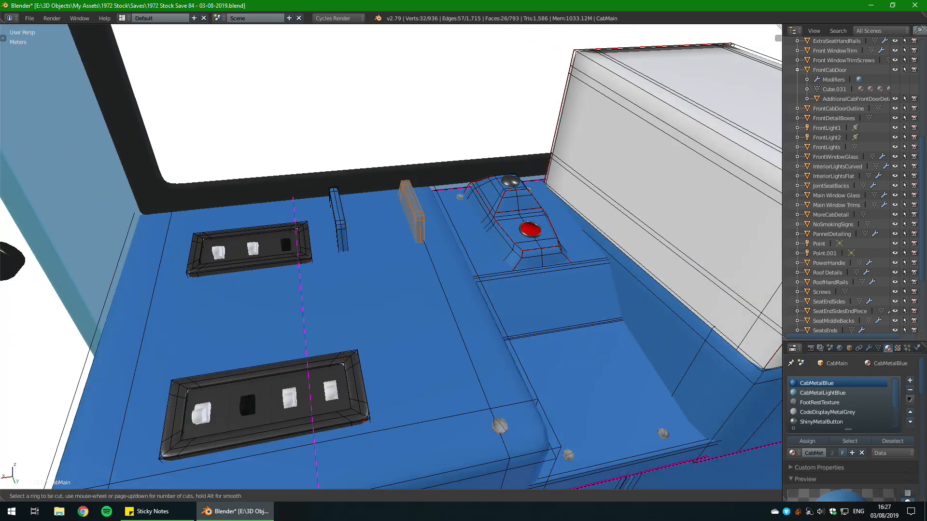
{"action": "key", "text": "Return"}
{"action": "key", "text": "Return"}
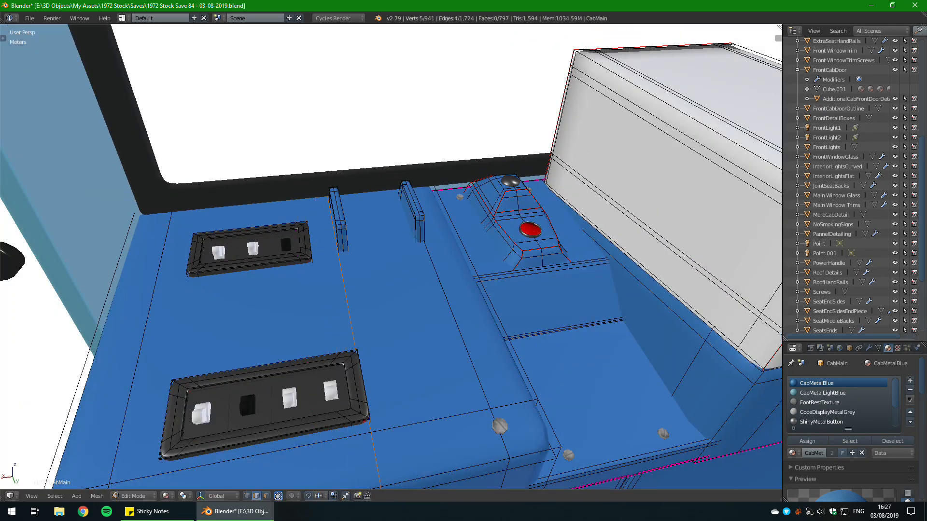
{"action": "key", "text": "ctrl+z"}
Step: Clear the mesh selection, return to Object Mode and save over the existing file
{"action": "key", "text": "a"}
{"action": "key", "text": "Tab"}
{"action": "key", "text": "ctrl+s"}
{"action": "key", "text": "Return"}
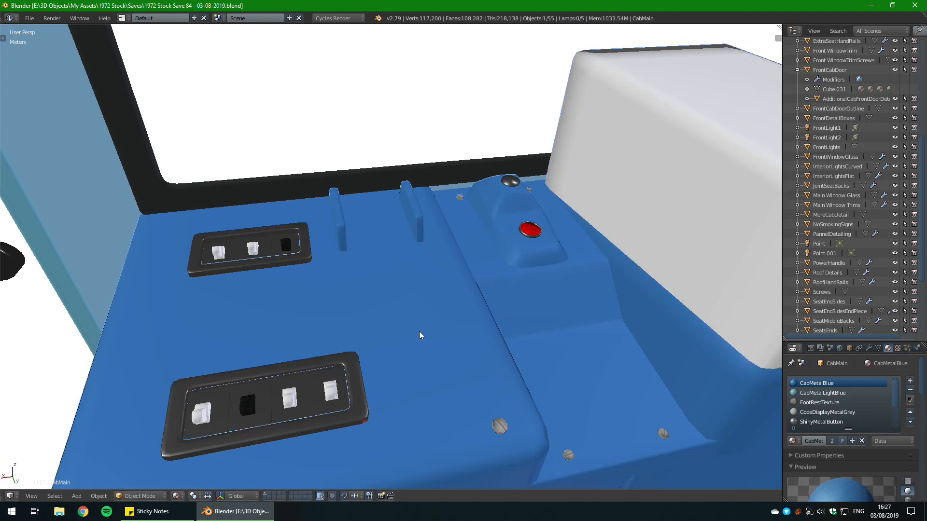
Step: Examine the console top, its two fins, the switch panels and the red button housing from several angles
{"action": "middle_click_drag", "start_coordinate": [396, 335], "coordinate": [433, 339]}
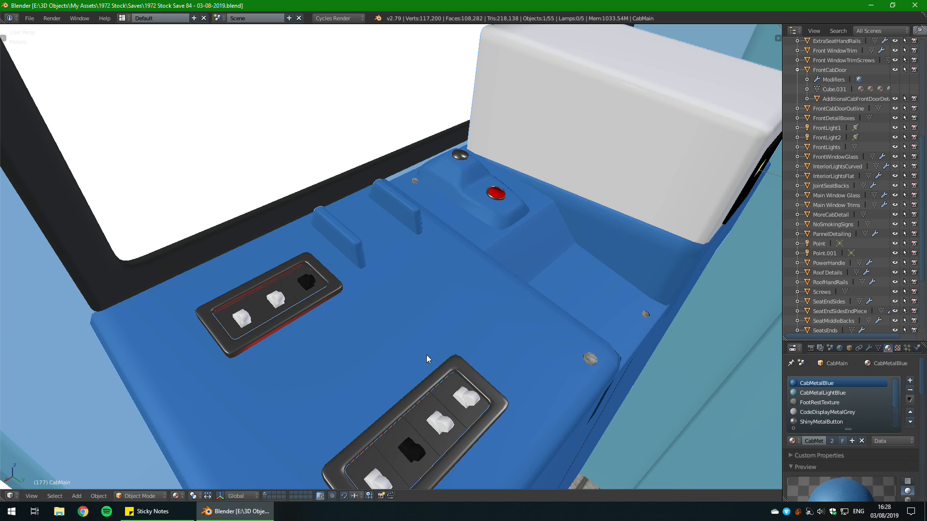
{"action": "middle_click_drag", "start_coordinate": [395, 331], "coordinate": [382, 330]}
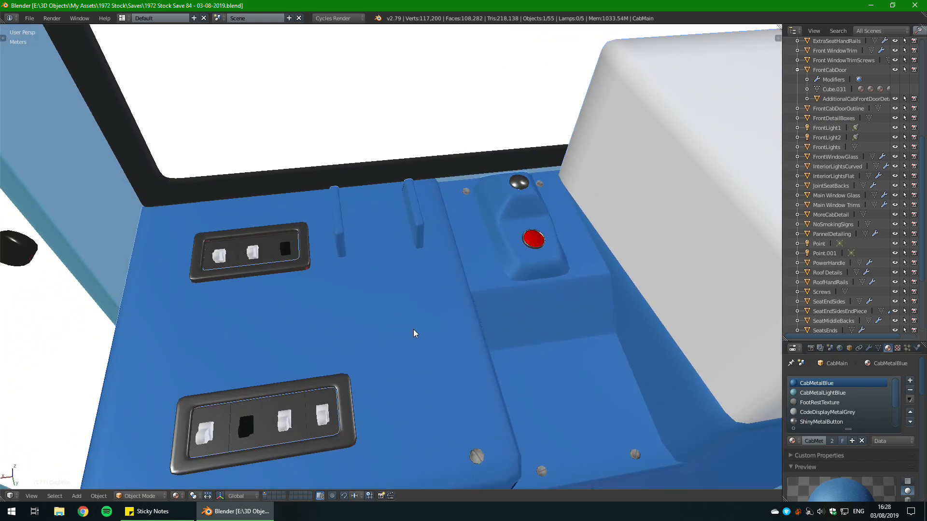
{"action": "mouse_move", "coordinate": [413, 329]}
{"action": "middle_mouse_down"}
{"action": "mouse_move", "coordinate": [362, 296]}
{"action": "mouse_move", "coordinate": [404, 317]}
{"action": "middle_mouse_up"}
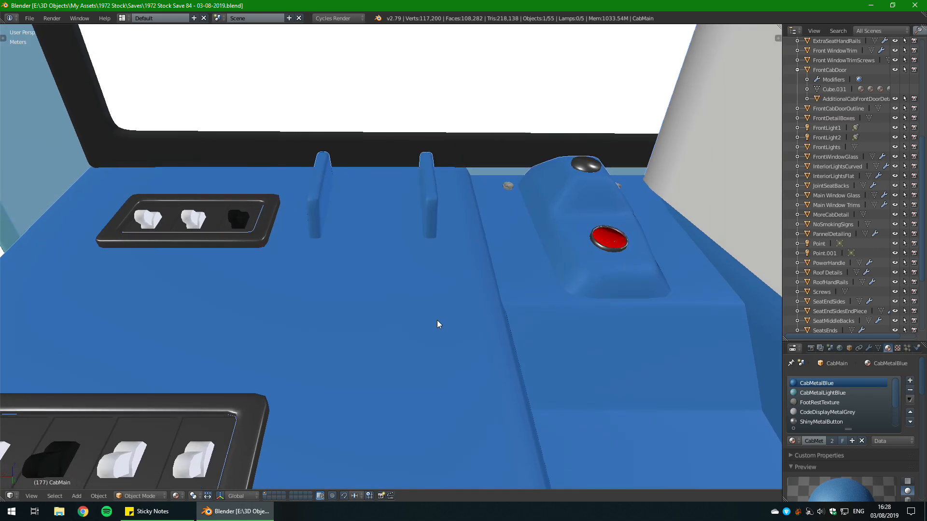
{"action": "scroll", "coordinate": [437, 320], "scroll_direction": "up", "scroll_amount": 2}
{"action": "scroll", "coordinate": [438, 324], "scroll_direction": "down", "scroll_amount": 3}
{"action": "middle_click_drag", "start_coordinate": [437, 323], "coordinate": [475, 286]}
{"action": "scroll", "coordinate": [348, 296], "scroll_direction": "up", "scroll_amount": 1}
{"action": "scroll", "coordinate": [475, 286], "scroll_direction": "up", "scroll_amount": 5}
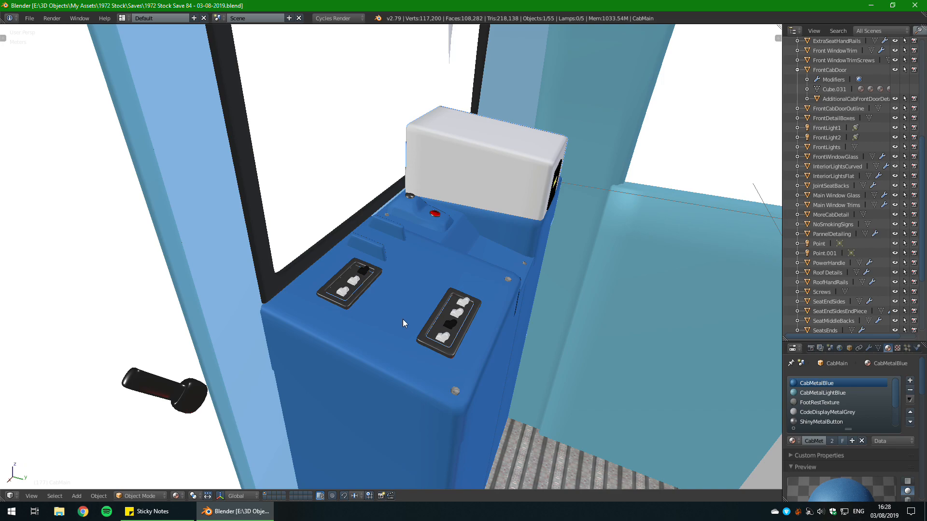
{"action": "mouse_move", "coordinate": [403, 319]}
{"action": "middle_mouse_down"}
{"action": "mouse_move", "coordinate": [391, 305]}
{"action": "mouse_move", "coordinate": [326, 320]}
{"action": "mouse_move", "coordinate": [389, 312]}
{"action": "middle_mouse_up"}
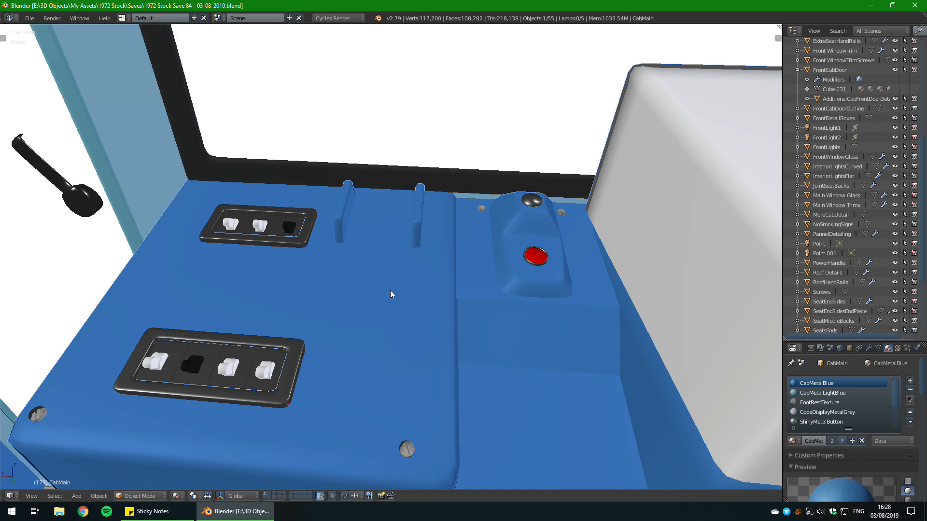
{"action": "middle_click_drag", "start_coordinate": [385, 291], "coordinate": [352, 312]}
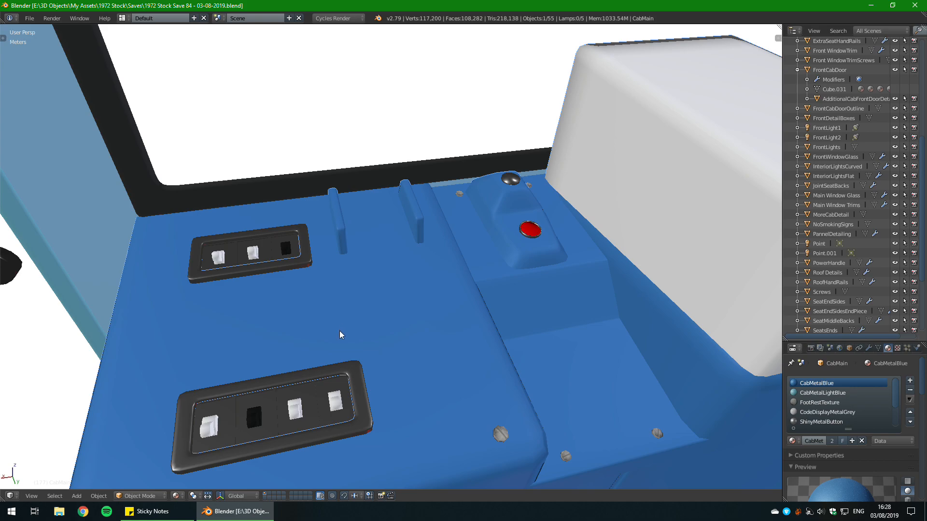
{"action": "middle_click_drag", "start_coordinate": [330, 334], "coordinate": [309, 337]}
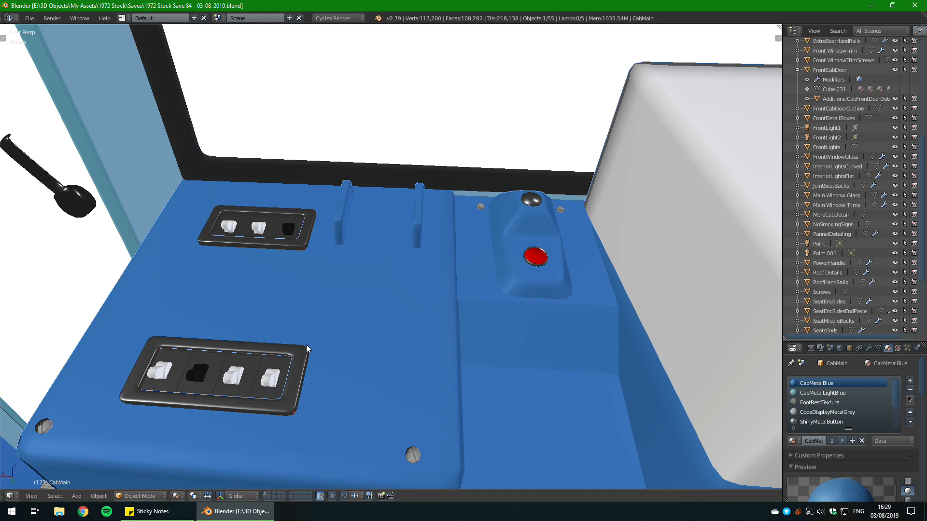
{"action": "middle_click_drag", "start_coordinate": [307, 347], "coordinate": [279, 355]}
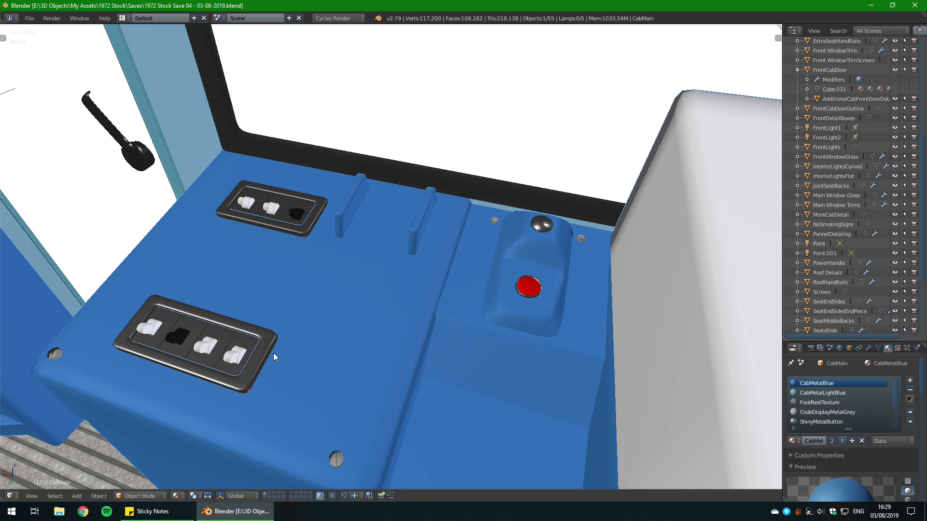
{"action": "middle_click_drag", "start_coordinate": [271, 353], "coordinate": [230, 336]}
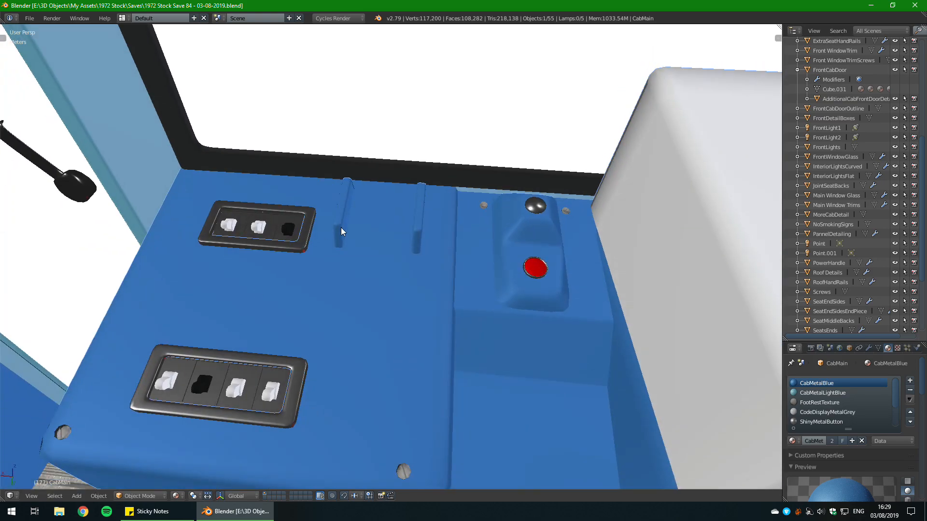
Step: Enter Edit Mode on CabMain with nothing selected and save over the existing file
{"action": "key", "text": "Tab"}
{"action": "key", "text": "a"}
{"action": "key", "text": "a"}
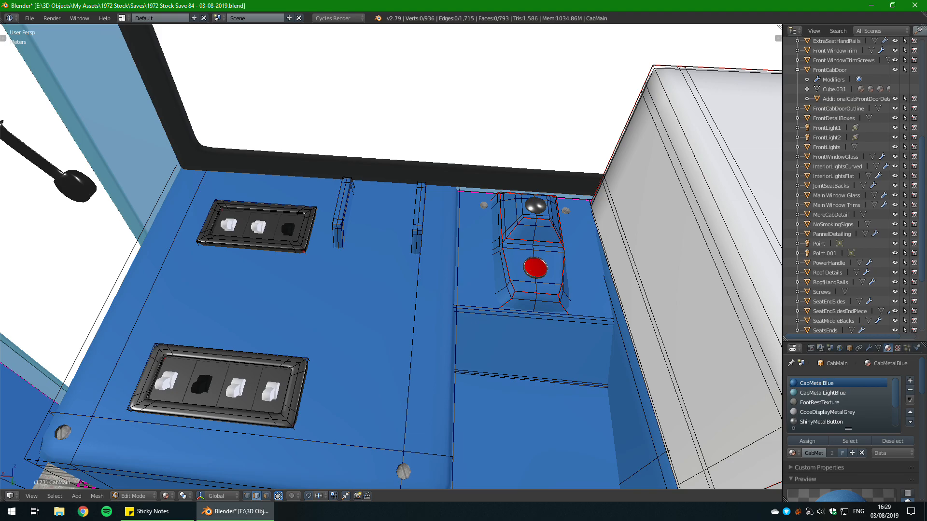
{"action": "middle_click_drag", "start_coordinate": [271, 337], "coordinate": [227, 333]}
{"action": "middle_click_drag", "start_coordinate": [391, 256], "coordinate": [300, 222]}
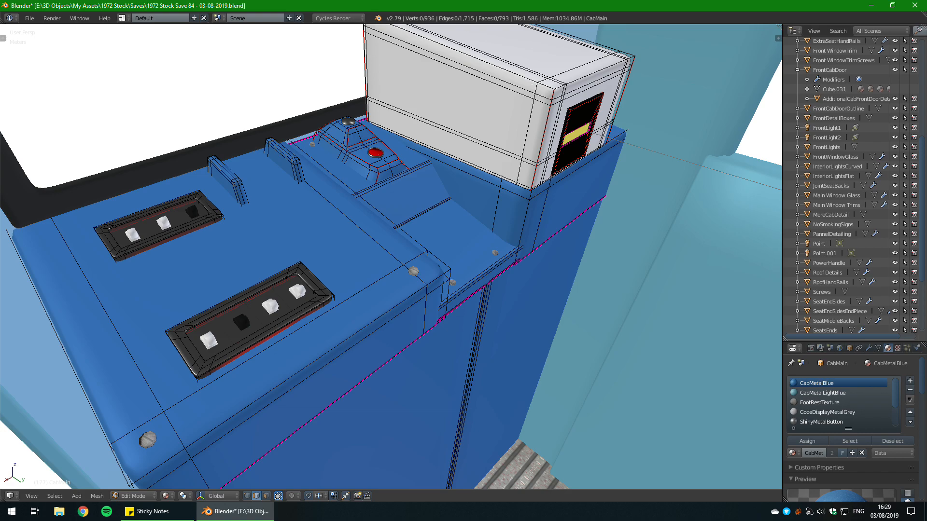
{"action": "middle_click_drag", "start_coordinate": [391, 256], "coordinate": [439, 308]}
{"action": "scroll", "coordinate": [427, 270], "scroll_direction": "down", "scroll_amount": 1}
{"action": "scroll", "coordinate": [439, 308], "scroll_direction": "down", "scroll_amount": 2}
{"action": "scroll", "coordinate": [439, 308], "scroll_direction": "up", "scroll_amount": 2}
{"action": "key", "text": "ctrl+s"}
{"action": "left_click", "coordinate": [439, 307]}
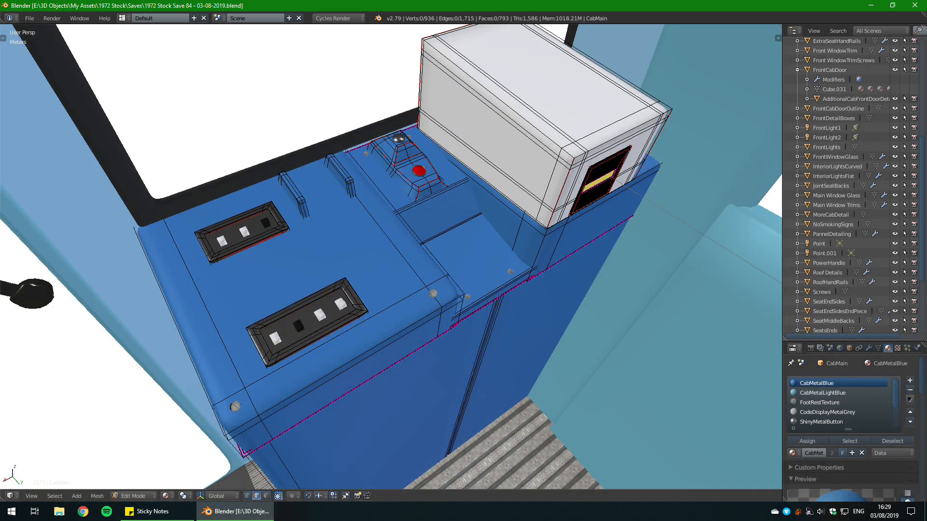
Step: Try adding a cube to the CabMain mesh at the distant 3D cursor location, and undo it
{"action": "key", "text": "a"}
{"action": "key", "text": "a"}
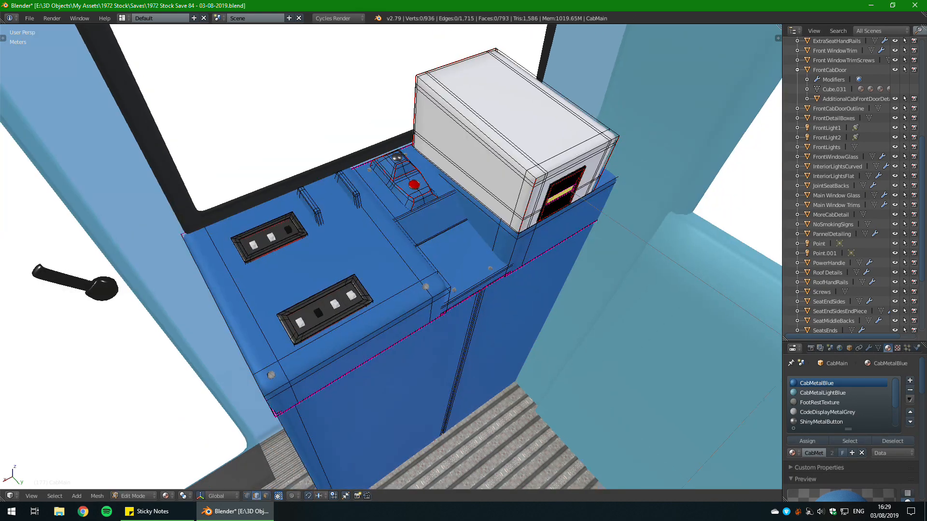
{"action": "middle_click_drag", "start_coordinate": [439, 307], "coordinate": [410, 300]}
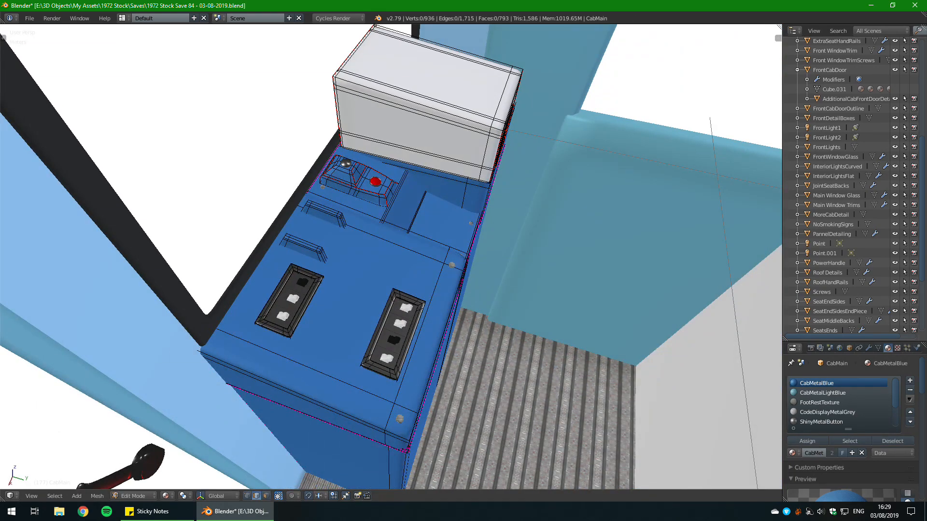
{"action": "middle_click_drag", "start_coordinate": [410, 299], "coordinate": [368, 286]}
{"action": "scroll", "coordinate": [368, 286], "scroll_direction": "down", "scroll_amount": 4}
{"action": "scroll", "coordinate": [391, 257], "scroll_direction": "up", "scroll_amount": 4}
{"action": "key", "text": "shift+a"}
{"action": "left_click", "coordinate": [464, 314]}
{"action": "key", "text": "KP_Decimal"}
{"action": "scroll", "coordinate": [391, 256], "scroll_direction": "down", "scroll_amount": 6}
{"action": "middle_click_drag", "start_coordinate": [435, 261], "coordinate": [270, 263], "text": "shift"}
{"action": "scroll", "coordinate": [391, 257], "scroll_direction": "up", "scroll_amount": 2}
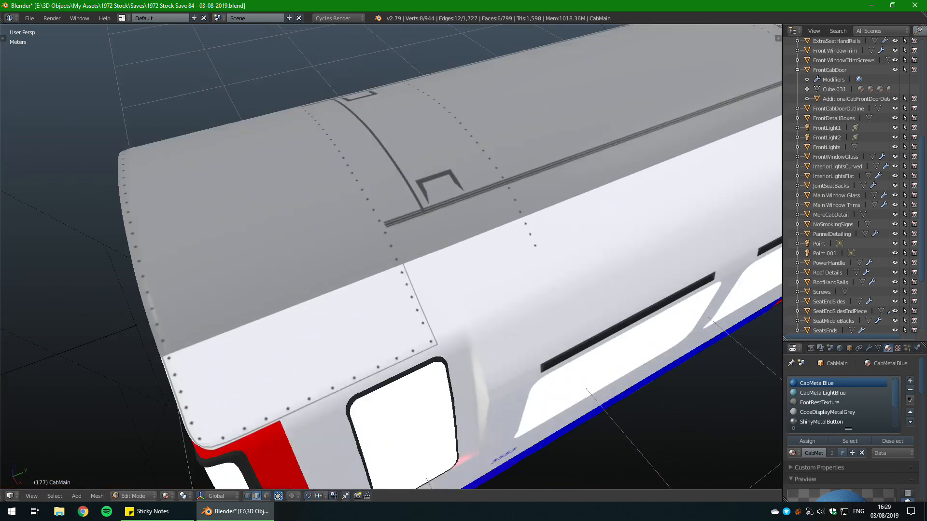
{"action": "scroll", "coordinate": [391, 257], "scroll_direction": "down", "scroll_amount": 2}
{"action": "scroll", "coordinate": [391, 256], "scroll_direction": "down", "scroll_amount": 1}
{"action": "key", "text": "ctrl+z"}
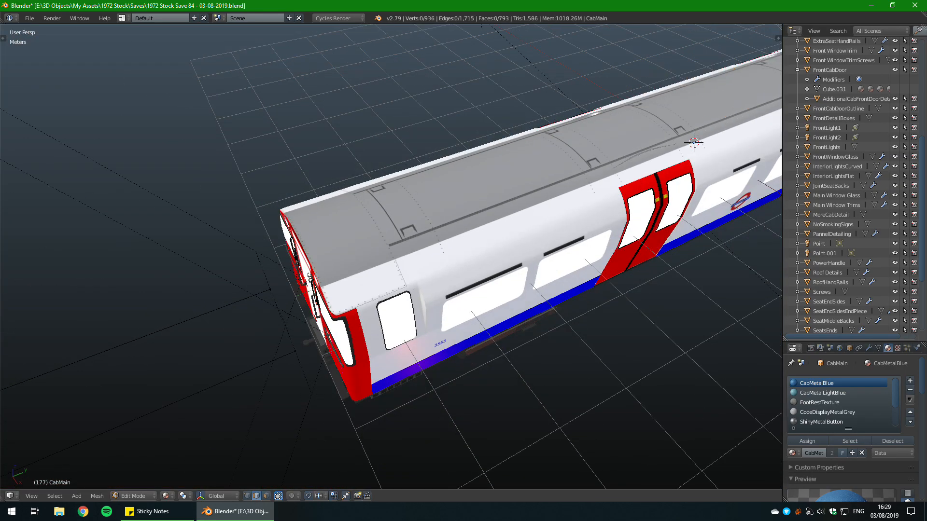
Step: Try adding the cube a second time, and undo it to get back to the cab console
{"action": "scroll", "coordinate": [391, 257], "scroll_direction": "up", "scroll_amount": 6}
{"action": "key", "text": "shift+a"}
{"action": "left_click", "coordinate": [604, 300]}
{"action": "key", "text": "KP_Decimal"}
{"action": "middle_click_drag", "start_coordinate": [603, 299], "coordinate": [507, 290]}
{"action": "key", "text": "ctrl+z"}
{"action": "scroll", "coordinate": [391, 257], "scroll_direction": "up", "scroll_amount": 4}
{"action": "scroll", "coordinate": [416, 164], "scroll_direction": "down", "scroll_amount": 4}
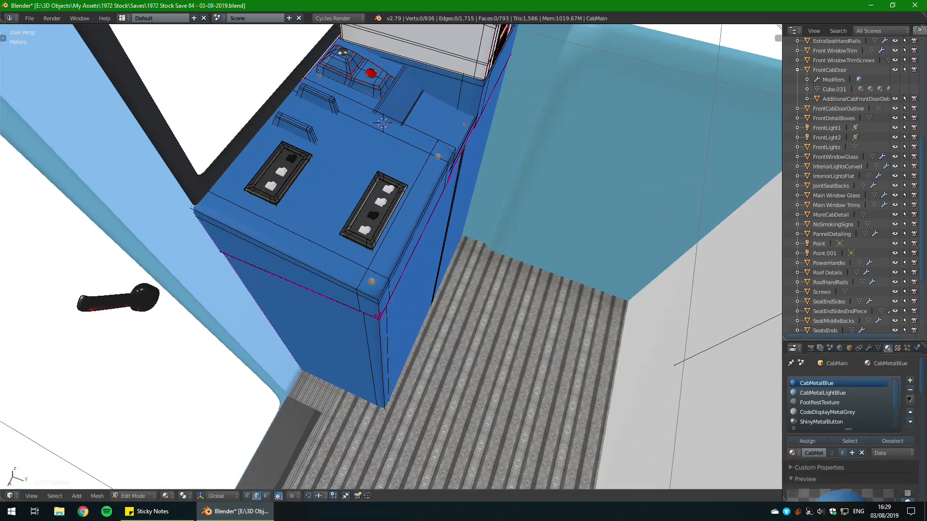
Step: Add a cube at the 3D cursor on the console top and scale it down to less than the console's width
{"action": "key", "text": "shift+a"}
{"action": "left_click", "coordinate": [398, 165]}
{"action": "key", "text": "s"}
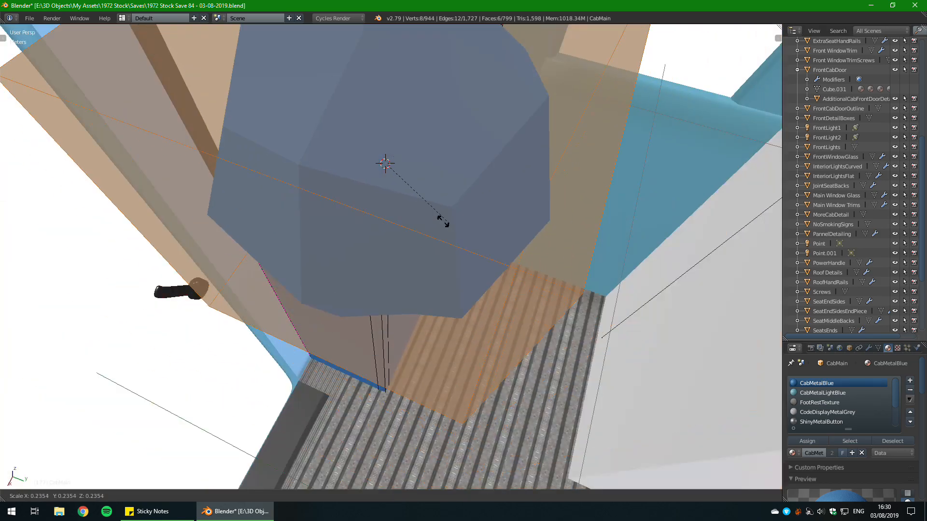
{"action": "left_click", "coordinate": [414, 193]}
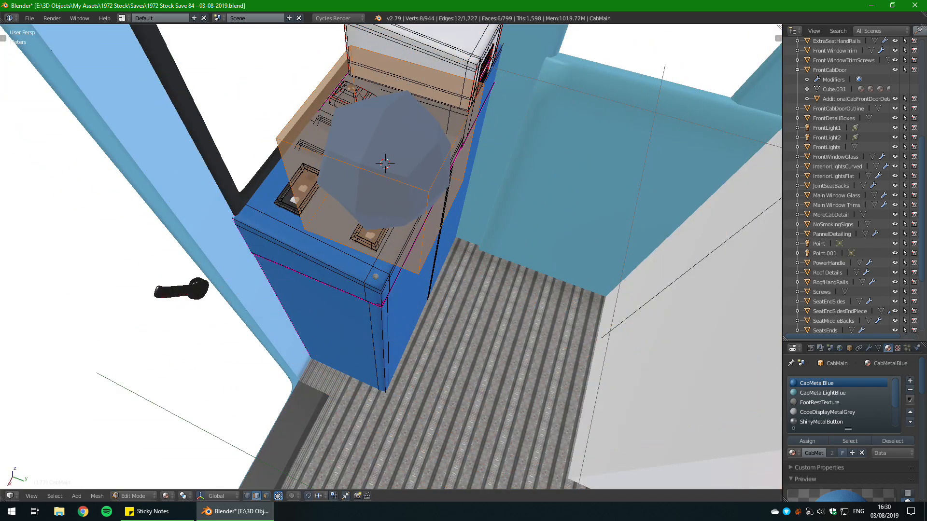
{"action": "key", "text": "s"}
{"action": "key", "text": "Return"}
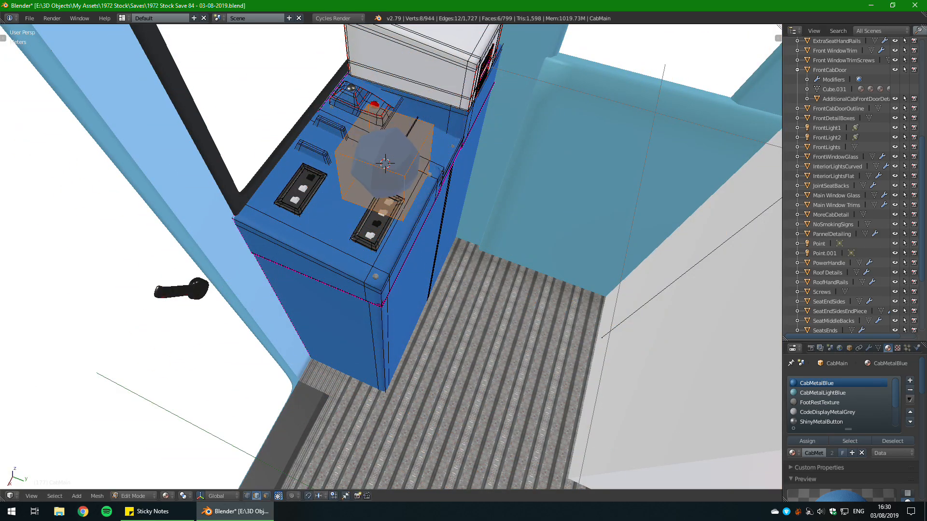
Step: Move the new cube over the console top near the switch panels, first with its X position locked
{"action": "middle_click_drag", "start_coordinate": [414, 194], "coordinate": [251, 212]}
{"action": "middle_click_drag", "start_coordinate": [480, 248], "coordinate": [260, 121], "text": "shift"}
{"action": "middle_click_drag", "start_coordinate": [261, 193], "coordinate": [437, 140]}
{"action": "key", "text": "g"}
{"action": "key", "text": "shift+x"}
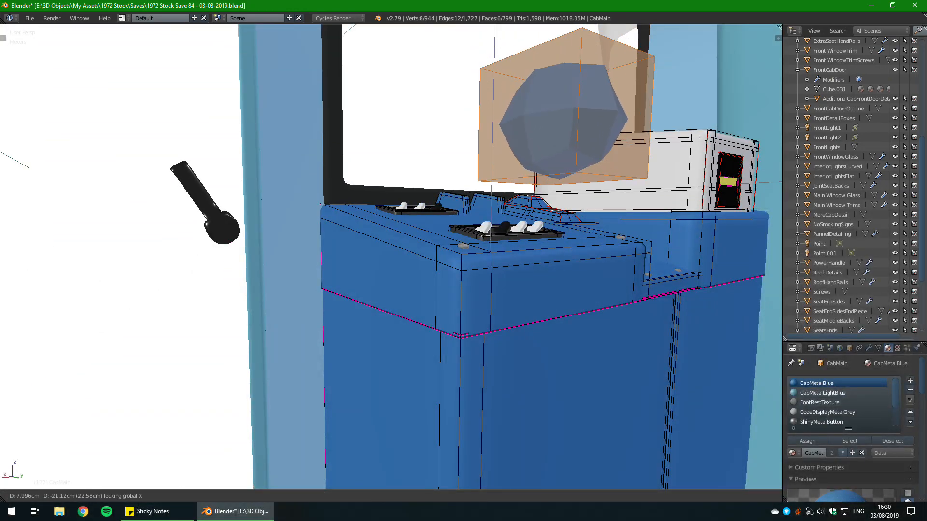
{"action": "key", "text": "Return"}
{"action": "middle_click_drag", "start_coordinate": [555, 145], "coordinate": [555, 299]}
{"action": "key", "text": "g"}
{"action": "key", "text": "Return"}
Step: Lower the cube vertically toward the console top and delete its underside face
{"action": "middle_click_drag", "start_coordinate": [497, 104], "coordinate": [401, 145]}
{"action": "scroll", "coordinate": [420, 252], "scroll_direction": "up", "scroll_amount": 5}
{"action": "key", "text": "g"}
{"action": "key", "text": "z"}
{"action": "key", "text": "Return"}
{"action": "key", "text": "x"}
{"action": "left_click", "coordinate": [238, 100]}
{"action": "middle_click_drag", "start_coordinate": [238, 99], "coordinate": [497, 309]}
{"action": "key", "text": "f"}
Step: Flatten the open cube along Z and narrow it along X into a low block
{"action": "key", "text": "s"}
{"action": "key", "text": "z"}
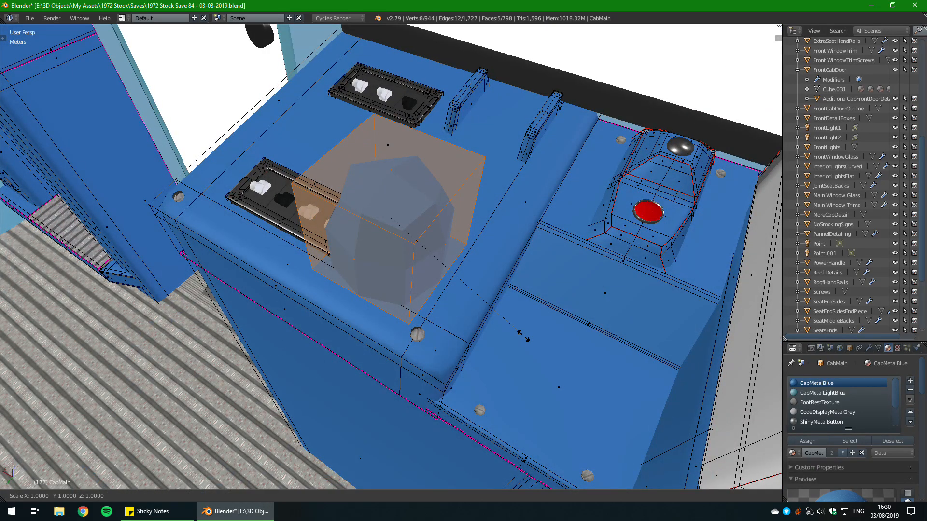
{"action": "left_click", "coordinate": [440, 260]}
{"action": "middle_click_drag", "start_coordinate": [440, 260], "coordinate": [425, 290]}
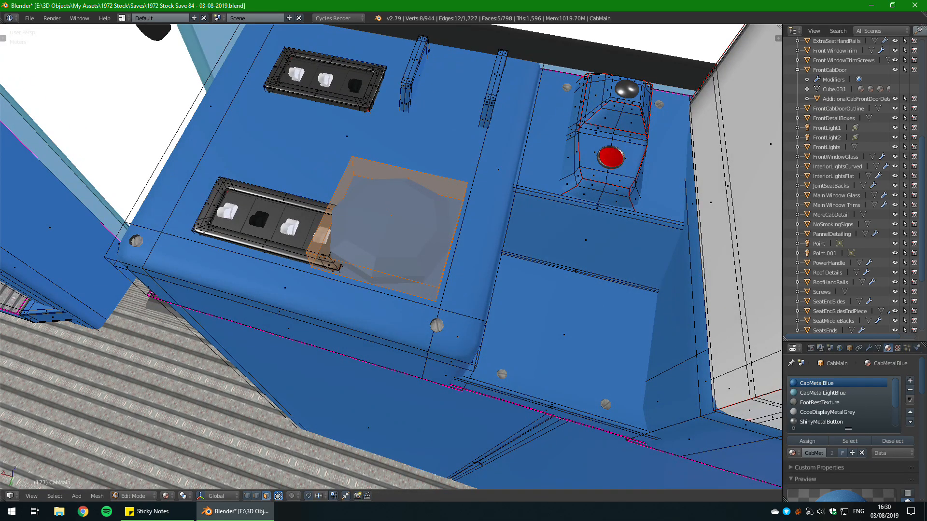
{"action": "key", "text": "s"}
{"action": "key", "text": "x"}
{"action": "left_click", "coordinate": [483, 276]}
Step: Move the block in front of the two upright fins and adjust its position along X
{"action": "key", "text": "g"}
{"action": "key", "text": "Return"}
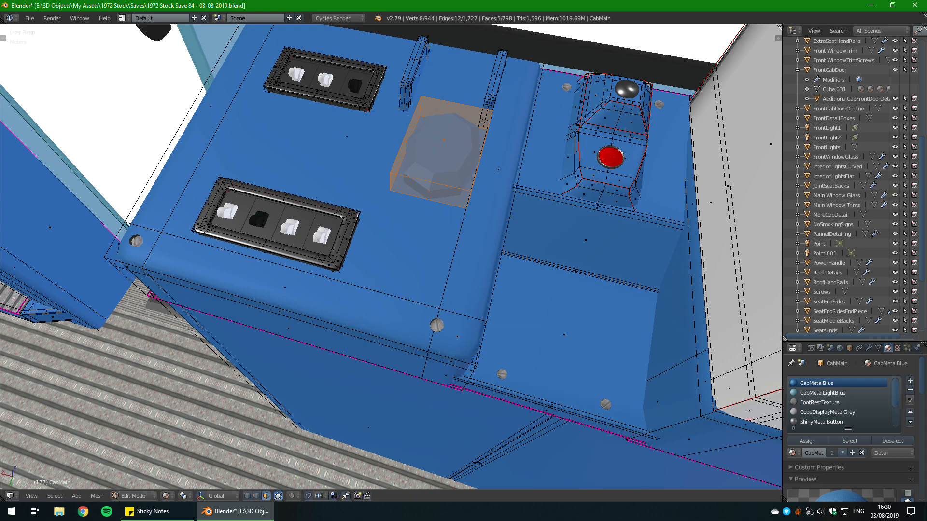
{"action": "middle_click_drag", "start_coordinate": [435, 261], "coordinate": [415, 289]}
{"action": "key", "text": "g"}
{"action": "key", "text": "x"}
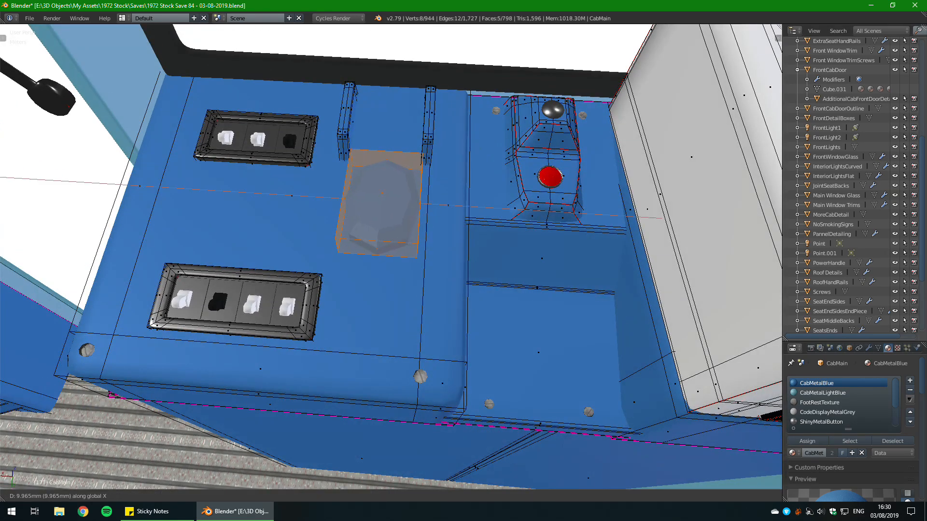
{"action": "key", "text": "Return"}
{"action": "scroll", "coordinate": [391, 256], "scroll_direction": "up", "scroll_amount": 3}
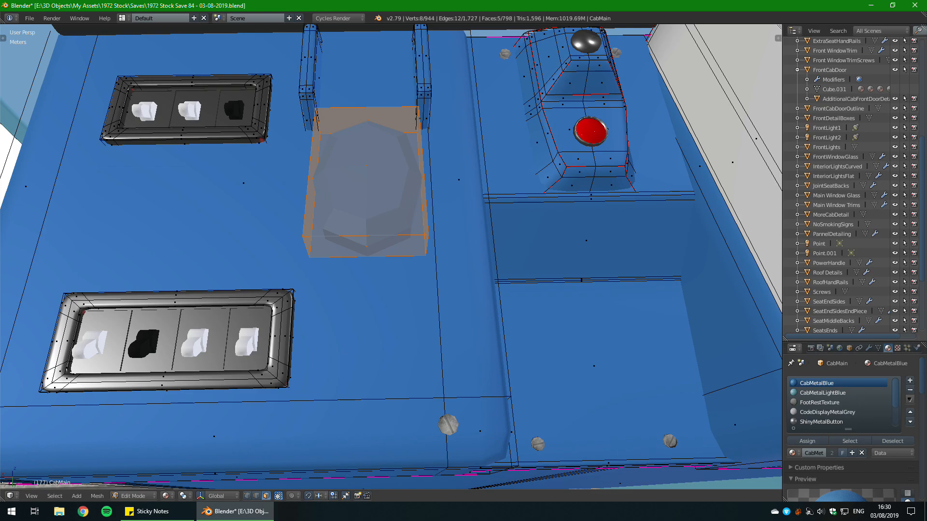
Step: Leave Edit Mode and inspect the new block and the surrounding console from several angles
{"action": "scroll", "coordinate": [100, 207], "scroll_direction": "down", "scroll_amount": 5}
{"action": "middle_click_drag", "start_coordinate": [99, 207], "coordinate": [465, 186]}
{"action": "key", "text": "Tab"}
{"action": "scroll", "coordinate": [388, 137], "scroll_direction": "down", "scroll_amount": 5}
{"action": "scroll", "coordinate": [433, 165], "scroll_direction": "up", "scroll_amount": 5}
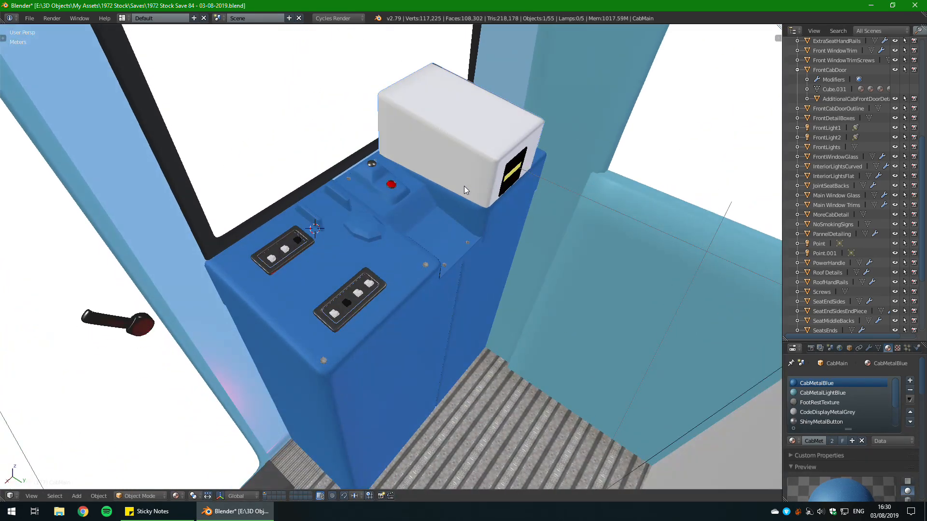
{"action": "scroll", "coordinate": [465, 185], "scroll_direction": "up", "scroll_amount": 5}
{"action": "scroll", "coordinate": [422, 191], "scroll_direction": "down", "scroll_amount": 3}
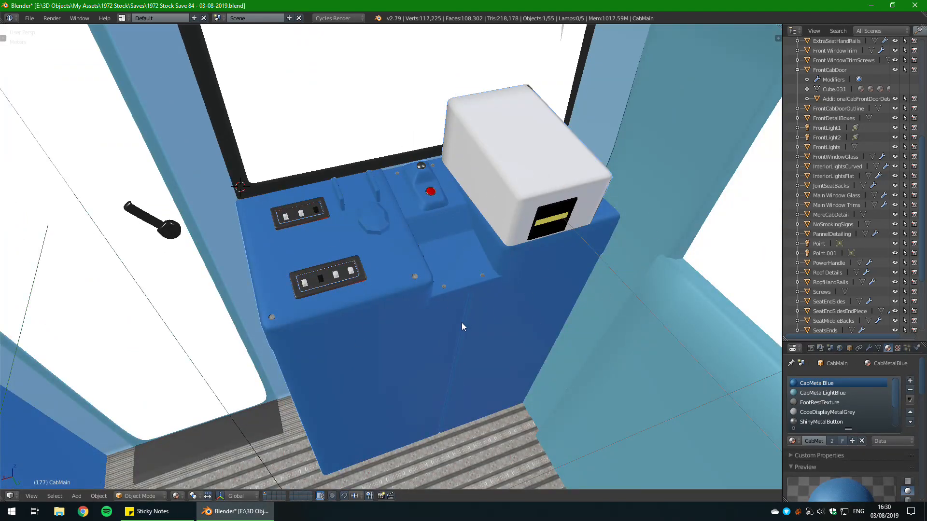
{"action": "middle_click_drag", "start_coordinate": [469, 225], "coordinate": [500, 313]}
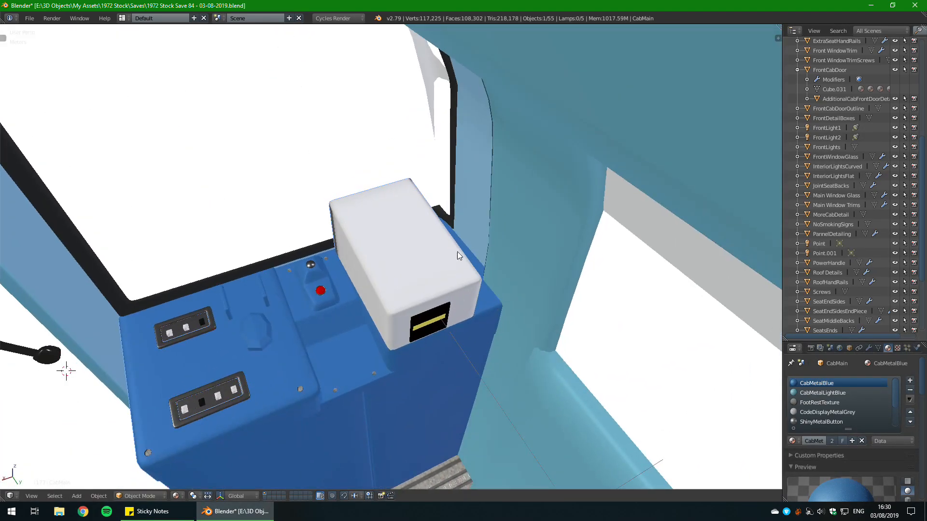
{"action": "middle_click_drag", "start_coordinate": [451, 271], "coordinate": [500, 260]}
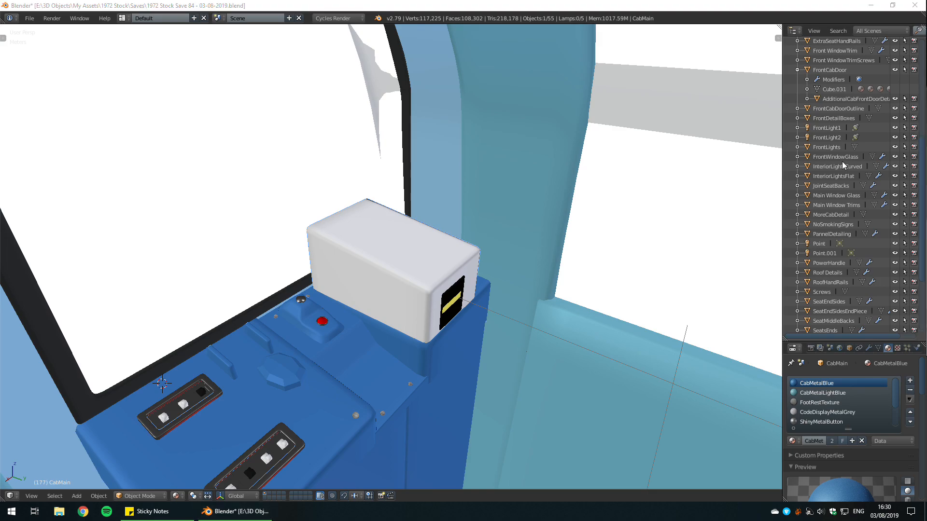
Step: Switch to PureRef and examine the cab photos for the console's button panel, stepped desk and grey box
{"action": "right_click_drag", "start_coordinate": [926, 51], "coordinate": [611, 441]}
{"action": "right_click_drag", "start_coordinate": [658, 421], "coordinate": [616, 218]}
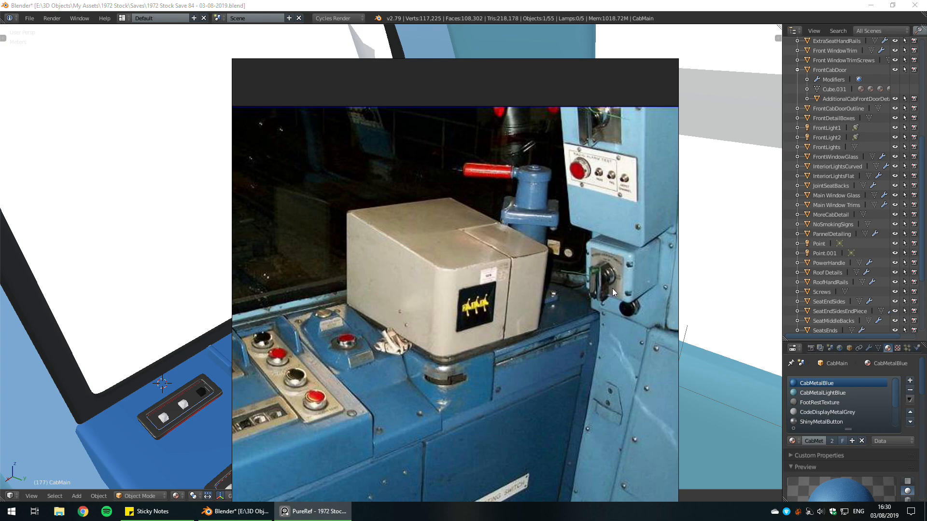
{"action": "right_click_drag", "start_coordinate": [533, 157], "coordinate": [545, 182]}
{"action": "scroll", "coordinate": [593, 229], "scroll_direction": "down", "scroll_amount": 5}
{"action": "middle_click_drag", "start_coordinate": [598, 227], "coordinate": [474, 259]}
{"action": "scroll", "coordinate": [474, 259], "scroll_direction": "up", "scroll_amount": 4}
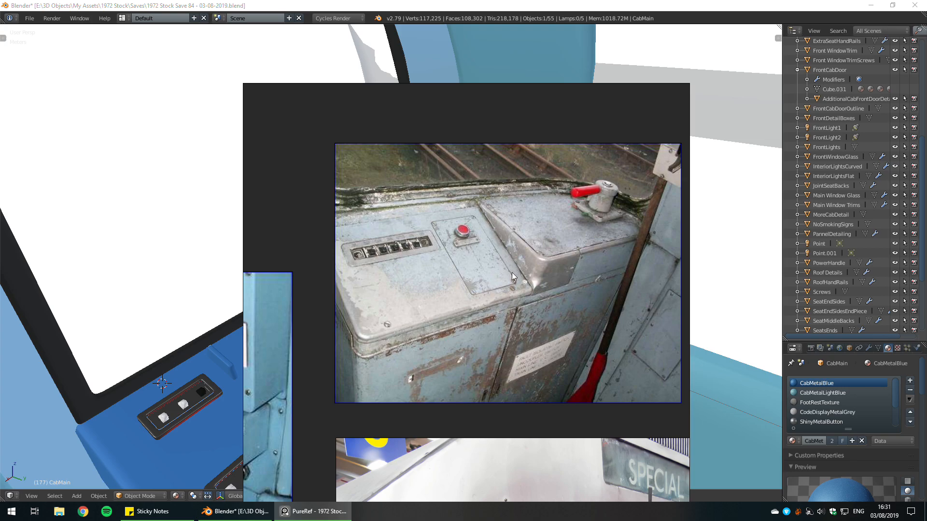
{"action": "scroll", "coordinate": [593, 276], "scroll_direction": "up", "scroll_amount": 2}
{"action": "scroll", "coordinate": [473, 312], "scroll_direction": "down", "scroll_amount": 2}
{"action": "middle_click_drag", "start_coordinate": [421, 279], "coordinate": [697, 213]}
{"action": "middle_click_drag", "start_coordinate": [486, 305], "coordinate": [567, 148]}
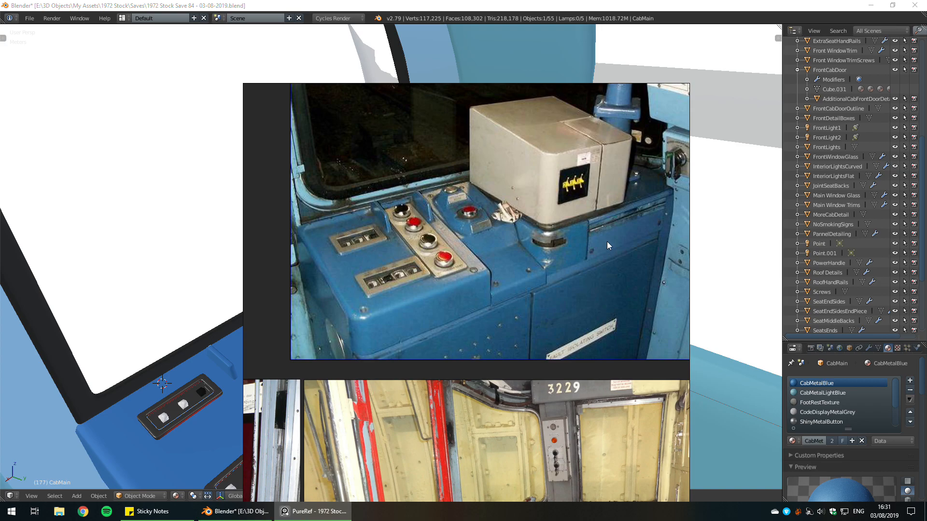
{"action": "middle_click_drag", "start_coordinate": [538, 263], "coordinate": [568, 224]}
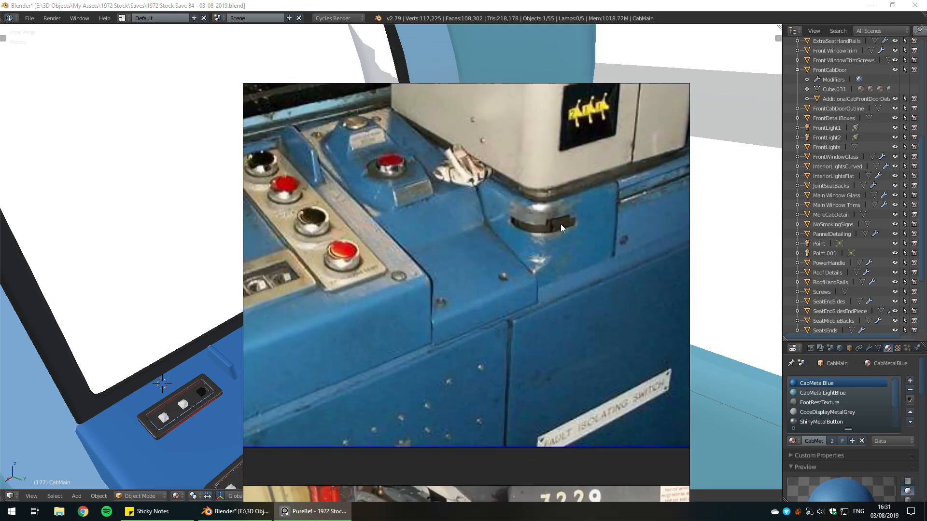
{"action": "scroll", "coordinate": [392, 290], "scroll_direction": "down", "scroll_amount": 2}
{"action": "middle_click_drag", "start_coordinate": [392, 289], "coordinate": [492, 259]}
Step: Place the PureRef window beside the Blender viewport and examine the photo's grey box and desk front against the model
{"action": "right_click_drag", "start_coordinate": [492, 258], "coordinate": [672, 180]}
{"action": "left_click", "coordinate": [251, 266]}
{"action": "middle_click_drag", "start_coordinate": [251, 266], "coordinate": [170, 419]}
{"action": "middle_click_drag", "start_coordinate": [225, 404], "coordinate": [324, 315]}
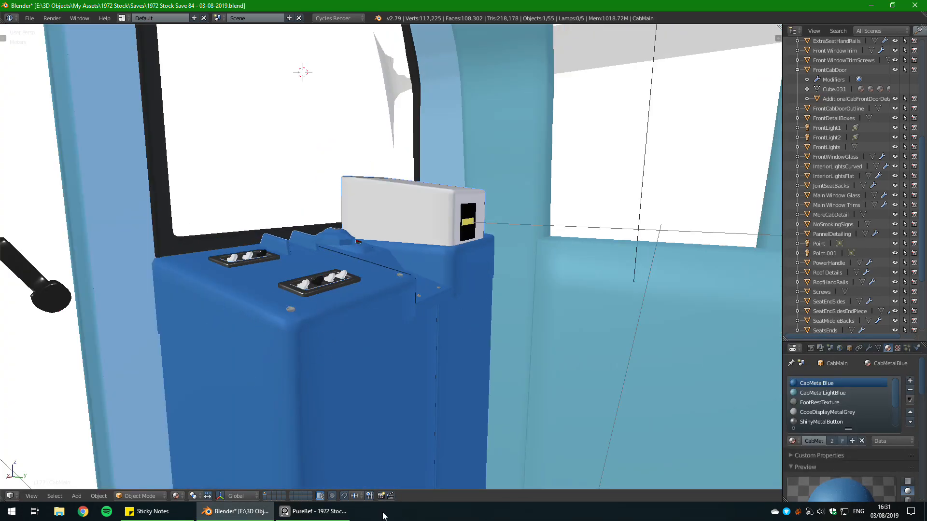
{"action": "left_click", "coordinate": [313, 511]}
{"action": "scroll", "coordinate": [579, 278], "scroll_direction": "up", "scroll_amount": 5}
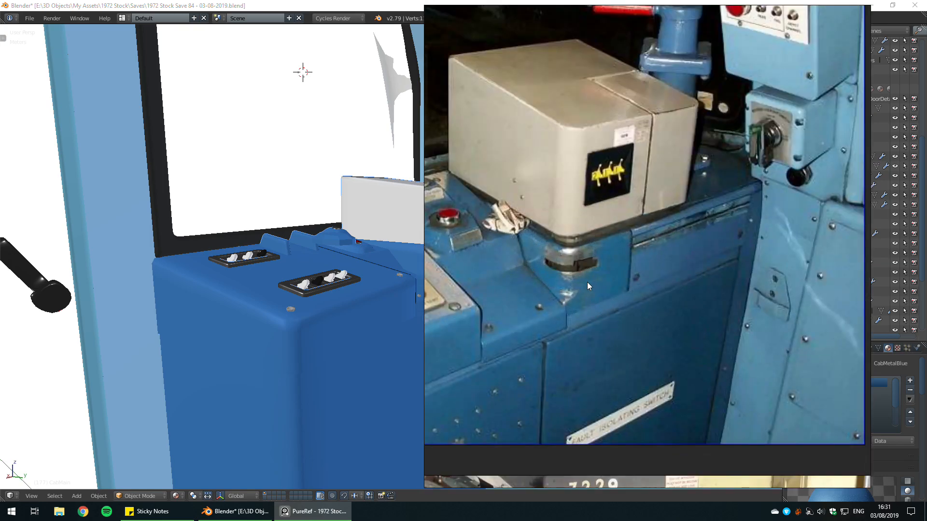
{"action": "middle_click_drag", "start_coordinate": [584, 283], "coordinate": [646, 252]}
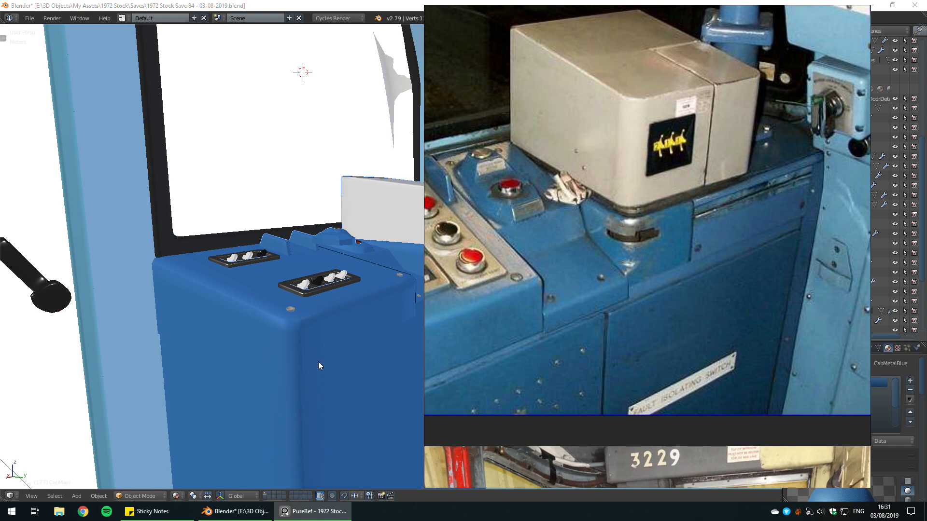
Step: Compare the modelled console with the blue desk photo, keeping the first layer shown, and move the reference window away
{"action": "middle_click_drag", "start_coordinate": [317, 361], "coordinate": [302, 381]}
{"action": "left_click", "coordinate": [305, 497]}
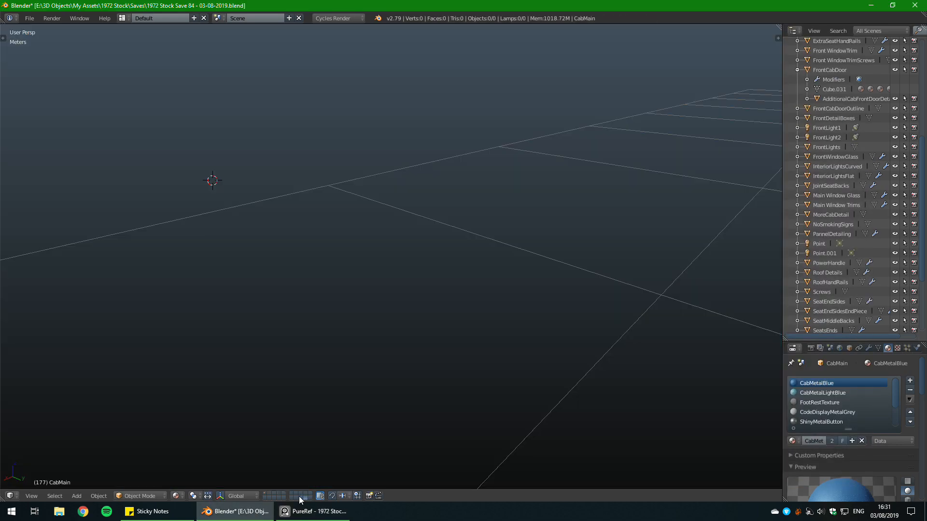
{"action": "left_click", "coordinate": [263, 494]}
{"action": "left_click", "coordinate": [313, 511]}
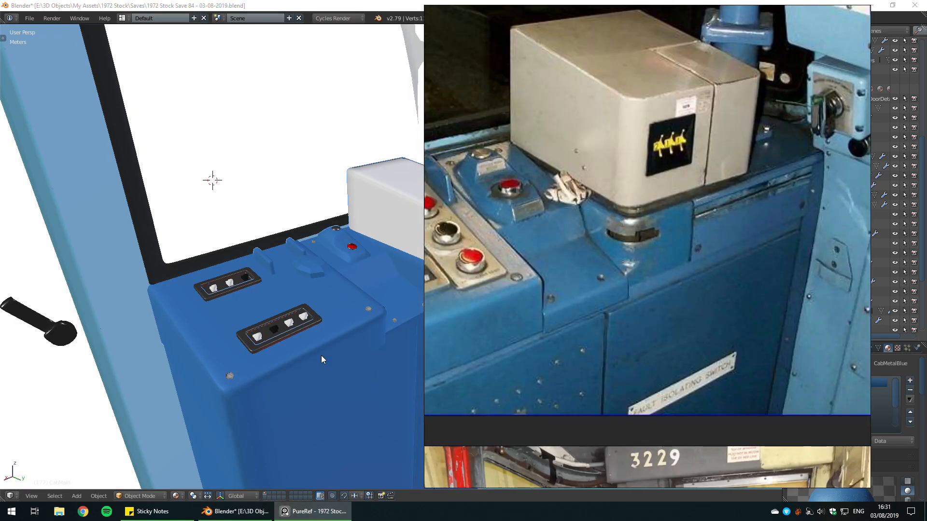
{"action": "middle_click_drag", "start_coordinate": [606, 356], "coordinate": [686, 340]}
{"action": "scroll", "coordinate": [675, 362], "scroll_direction": "down", "scroll_amount": 2}
{"action": "scroll", "coordinate": [627, 300], "scroll_direction": "up", "scroll_amount": 4}
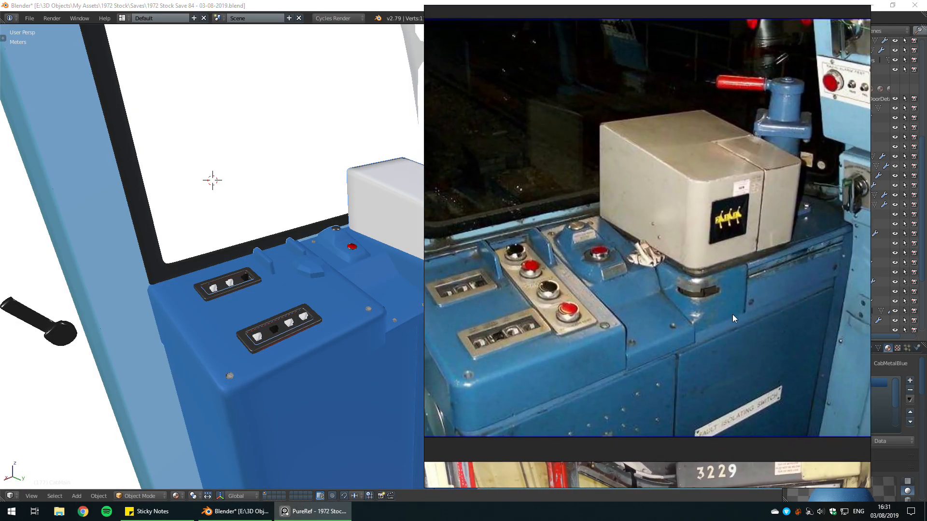
{"action": "middle_click_drag", "start_coordinate": [731, 314], "coordinate": [588, 301]}
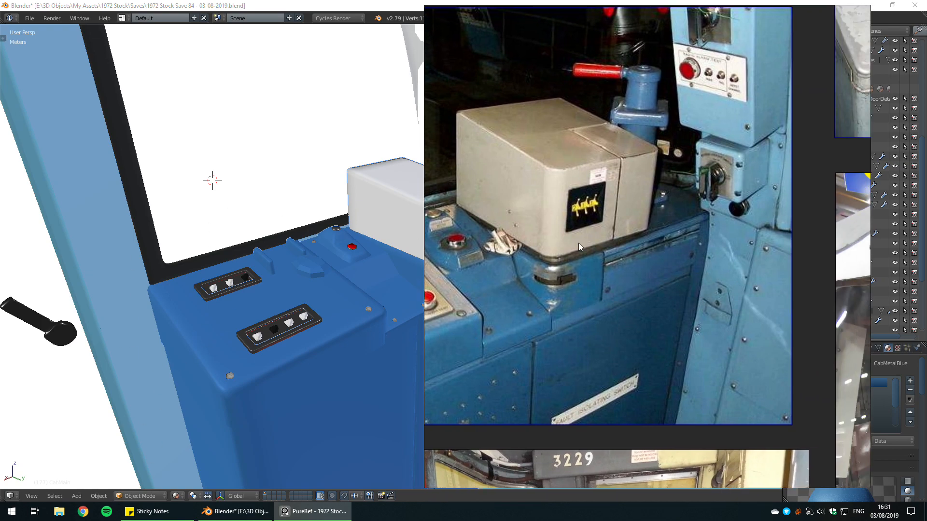
{"action": "right_click_drag", "start_coordinate": [541, 323], "coordinate": [926, 309]}
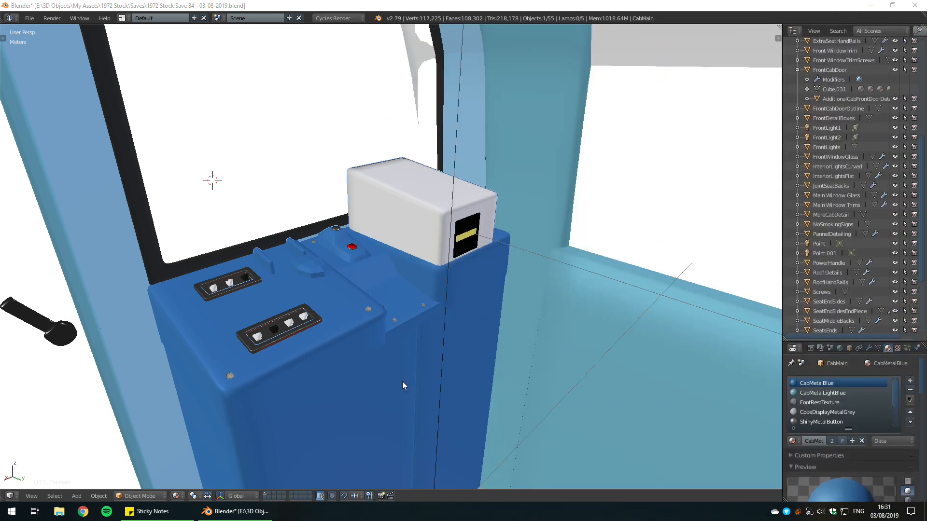
Step: Inspect the console, grey box and cab side wall from several angles inside and outside the train
{"action": "middle_click_drag", "start_coordinate": [403, 387], "coordinate": [383, 390]}
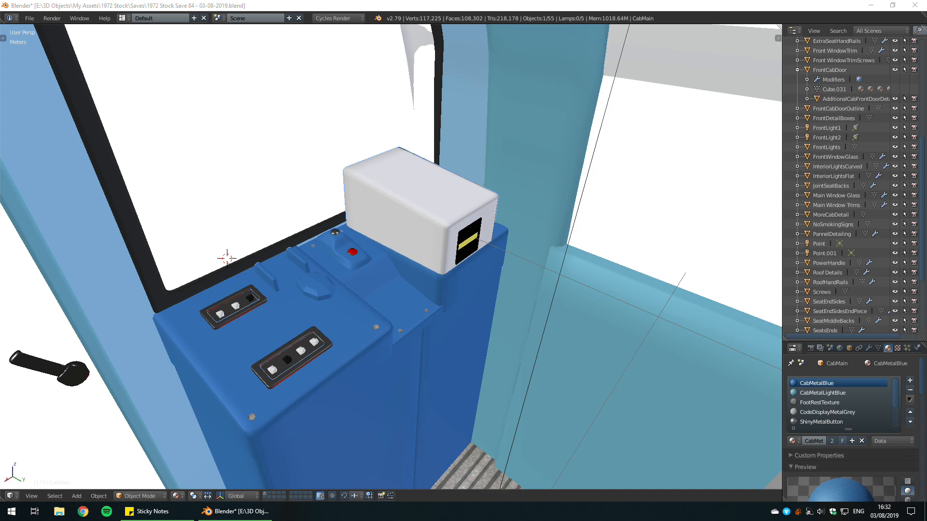
{"action": "scroll", "coordinate": [430, 270], "scroll_direction": "down", "scroll_amount": 5}
{"action": "middle_click_drag", "start_coordinate": [426, 272], "coordinate": [458, 275]}
{"action": "scroll", "coordinate": [459, 284], "scroll_direction": "up", "scroll_amount": 7}
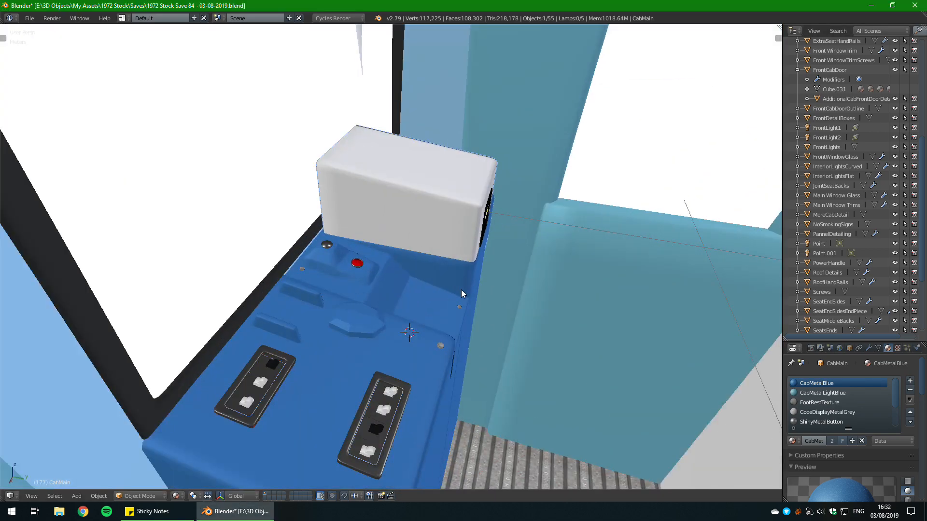
{"action": "middle_click_drag", "start_coordinate": [441, 307], "coordinate": [385, 307]}
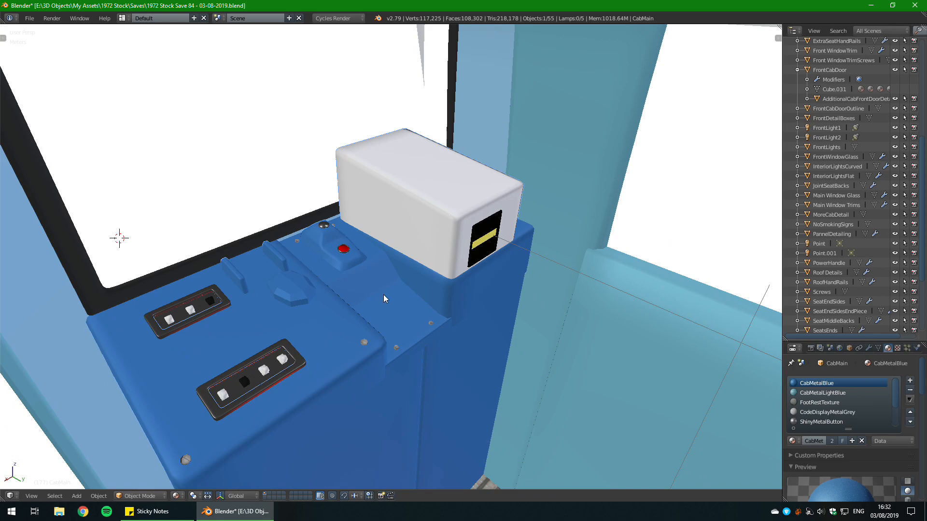
{"action": "mouse_move", "coordinate": [384, 294]}
{"action": "middle_mouse_down"}
{"action": "mouse_move", "coordinate": [373, 294]}
{"action": "mouse_move", "coordinate": [384, 291]}
{"action": "middle_mouse_up"}
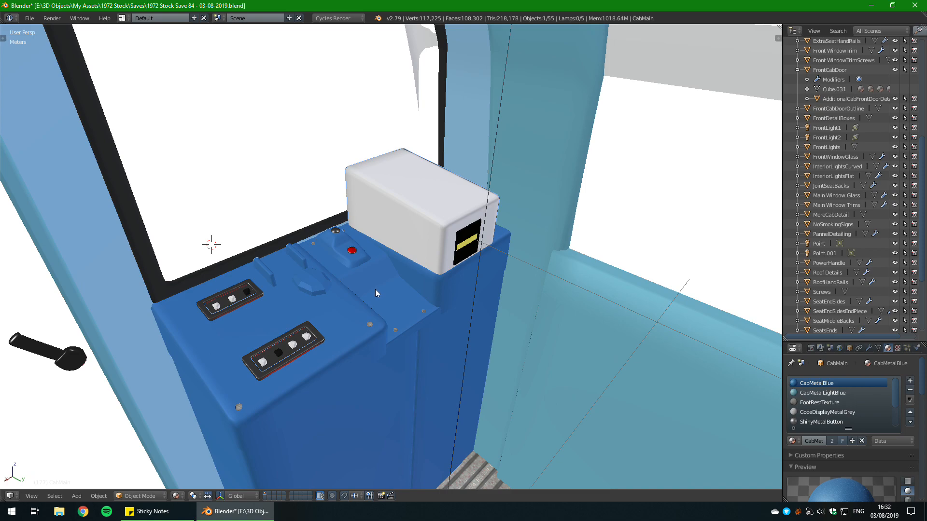
{"action": "middle_click_drag", "start_coordinate": [325, 268], "coordinate": [328, 276]}
{"action": "scroll", "coordinate": [433, 299], "scroll_direction": "down", "scroll_amount": 1}
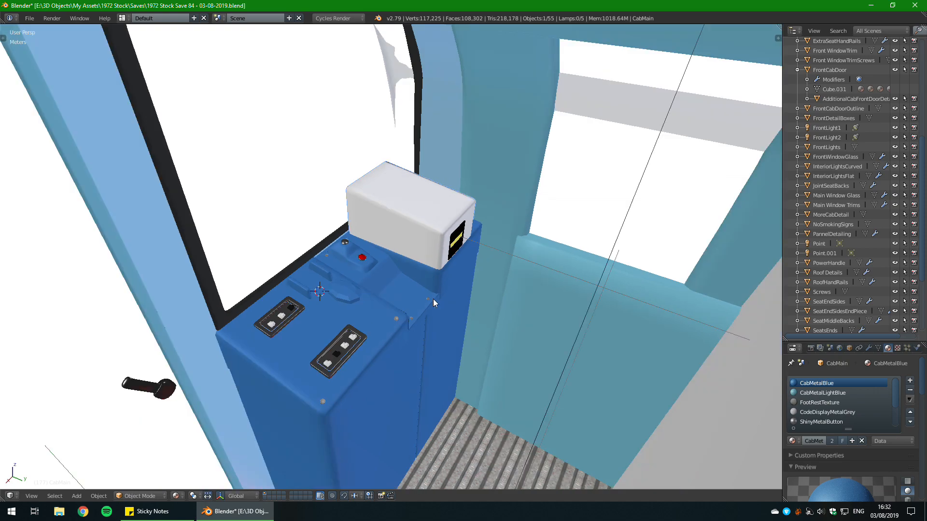
{"action": "scroll", "coordinate": [429, 297], "scroll_direction": "down", "scroll_amount": 1}
{"action": "middle_click_drag", "start_coordinate": [429, 298], "coordinate": [544, 251], "text": "shift"}
{"action": "scroll", "coordinate": [485, 244], "scroll_direction": "up", "scroll_amount": 2}
{"action": "middle_click_drag", "start_coordinate": [554, 210], "coordinate": [502, 317]}
{"action": "scroll", "coordinate": [454, 234], "scroll_direction": "up", "scroll_amount": 1}
{"action": "scroll", "coordinate": [542, 267], "scroll_direction": "up", "scroll_amount": 2}
{"action": "scroll", "coordinate": [543, 268], "scroll_direction": "down", "scroll_amount": 4}
{"action": "scroll", "coordinate": [573, 310], "scroll_direction": "down", "scroll_amount": 5}
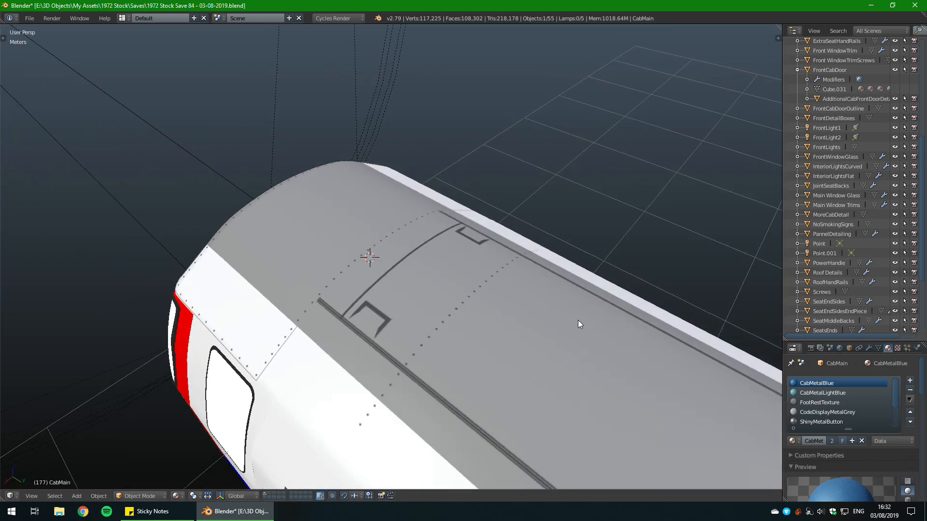
{"action": "middle_click_drag", "start_coordinate": [579, 324], "coordinate": [638, 325]}
{"action": "scroll", "coordinate": [556, 338], "scroll_direction": "up", "scroll_amount": 8}
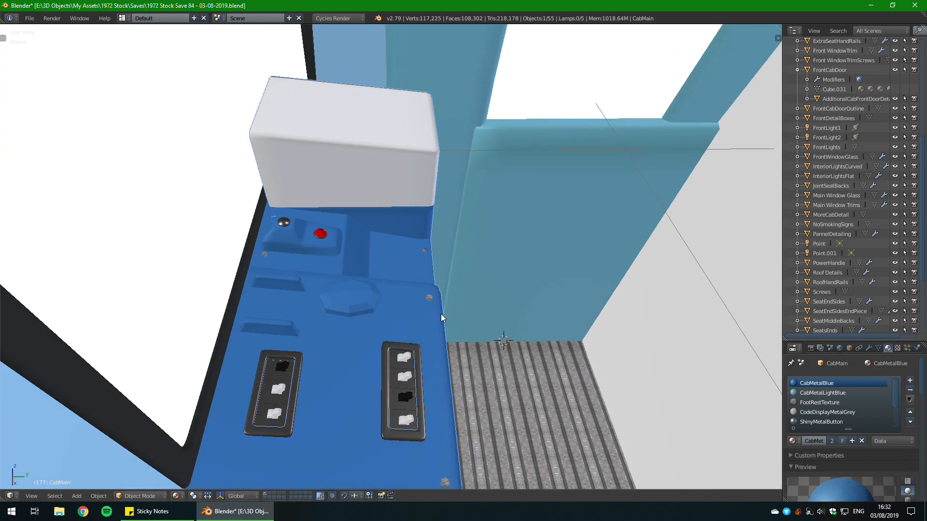
Step: Snap the 3D cursor and re-enter Edit Mode on CabMain with the block selected
{"action": "middle_click_drag", "start_coordinate": [442, 314], "coordinate": [497, 193]}
{"action": "key", "text": "shift+s"}
{"action": "left_click", "coordinate": [429, 222]}
{"action": "key", "text": "Tab"}
{"action": "scroll", "coordinate": [463, 217], "scroll_direction": "up", "scroll_amount": 3}
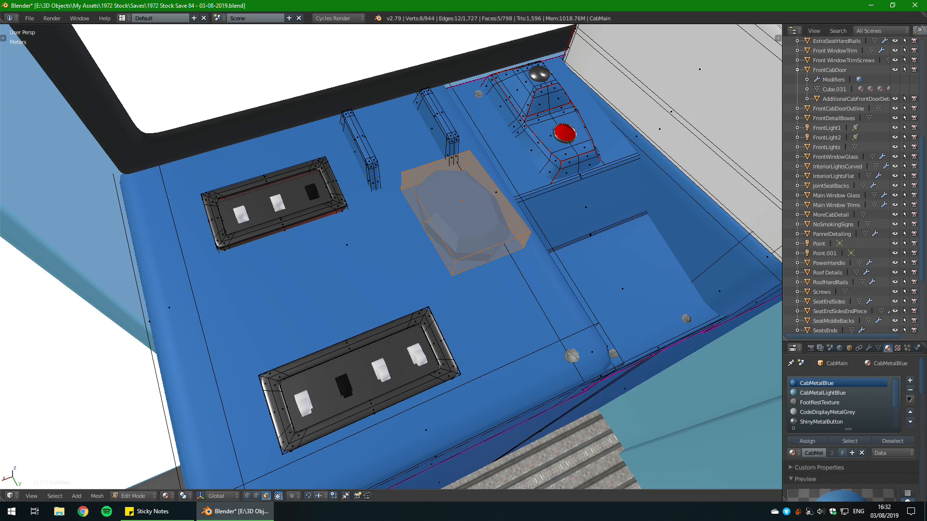
Step: Scale the selected block along X to fit the space in front of the fins
{"action": "middle_click_drag", "start_coordinate": [555, 251], "coordinate": [627, 210]}
{"action": "middle_click_drag", "start_coordinate": [483, 241], "coordinate": [381, 237]}
{"action": "middle_click_drag", "start_coordinate": [382, 237], "coordinate": [459, 260], "text": "shift"}
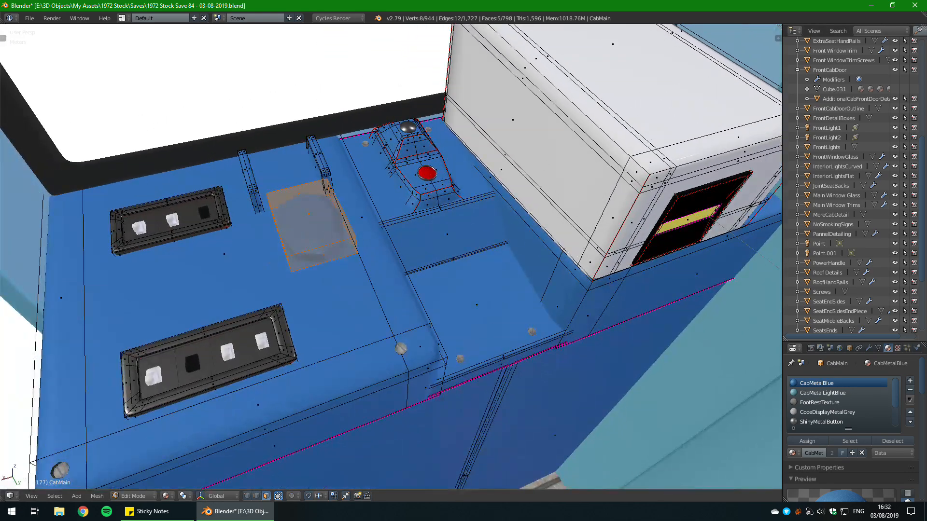
{"action": "scroll", "coordinate": [391, 257], "scroll_direction": "up", "scroll_amount": 4}
{"action": "middle_click_drag", "start_coordinate": [391, 257], "coordinate": [430, 255]}
{"action": "middle_click_drag", "start_coordinate": [574, 259], "coordinate": [502, 244]}
{"action": "key", "text": "s"}
{"action": "key", "text": "x"}
{"action": "left_click", "coordinate": [461, 226]}
Step: Reposition the block on the console top with its X position locked
{"action": "scroll", "coordinate": [459, 226], "scroll_direction": "down", "scroll_amount": 3}
{"action": "middle_click_drag", "start_coordinate": [408, 224], "coordinate": [441, 212]}
{"action": "key", "text": "g"}
{"action": "key", "text": "shift+x"}
{"action": "key", "text": "Return"}
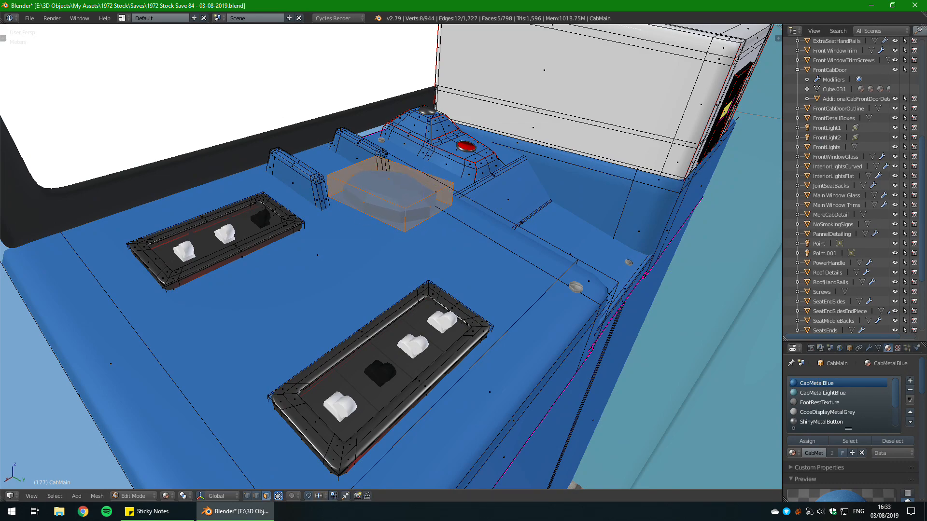
Step: Shift the block along X to line it up with the gap between the two fins
{"action": "middle_click_drag", "start_coordinate": [434, 198], "coordinate": [436, 266], "text": "shift"}
{"action": "scroll", "coordinate": [437, 265], "scroll_direction": "up", "scroll_amount": 5}
{"action": "scroll", "coordinate": [436, 265], "scroll_direction": "down", "scroll_amount": 5}
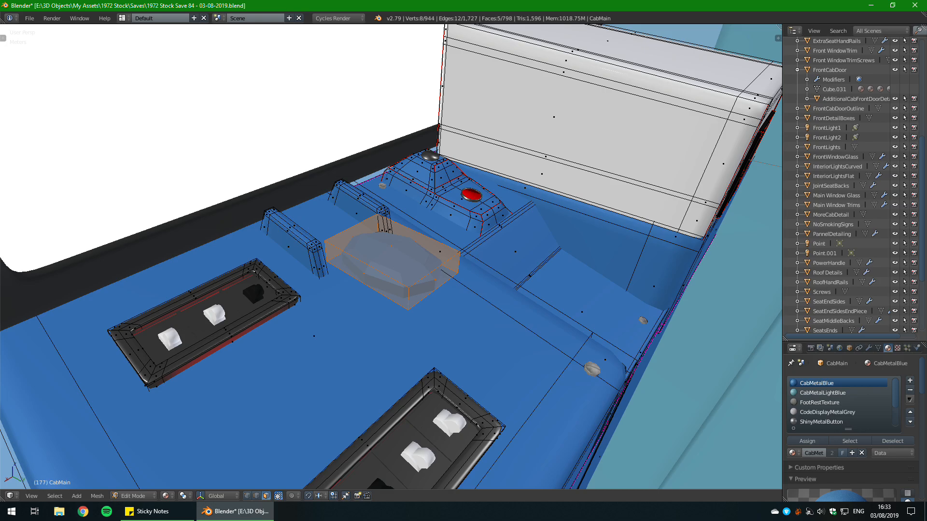
{"action": "scroll", "coordinate": [436, 265], "scroll_direction": "up", "scroll_amount": 2}
{"action": "middle_click_drag", "start_coordinate": [436, 265], "coordinate": [451, 229]}
{"action": "scroll", "coordinate": [278, 251], "scroll_direction": "up", "scroll_amount": 2}
{"action": "key", "text": "g"}
{"action": "key", "text": "x"}
{"action": "left_click", "coordinate": [365, 303]}
{"action": "scroll", "coordinate": [365, 303], "scroll_direction": "up", "scroll_amount": 3}
{"action": "key", "text": "r"}
{"action": "key", "text": "x"}
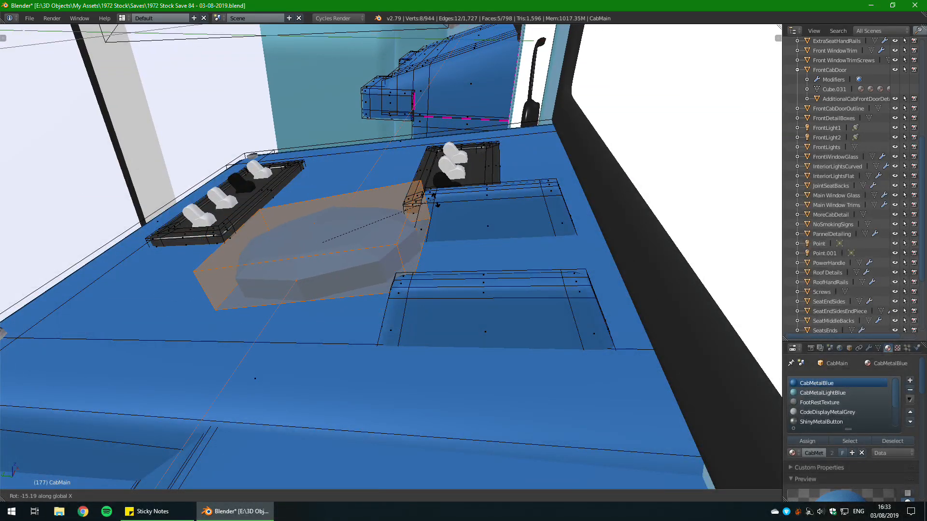
{"action": "key", "text": "Escape"}
{"action": "middle_click_drag", "start_coordinate": [391, 257], "coordinate": [363, 264], "text": "shift"}
{"action": "scroll", "coordinate": [363, 264], "scroll_direction": "up", "scroll_amount": 3}
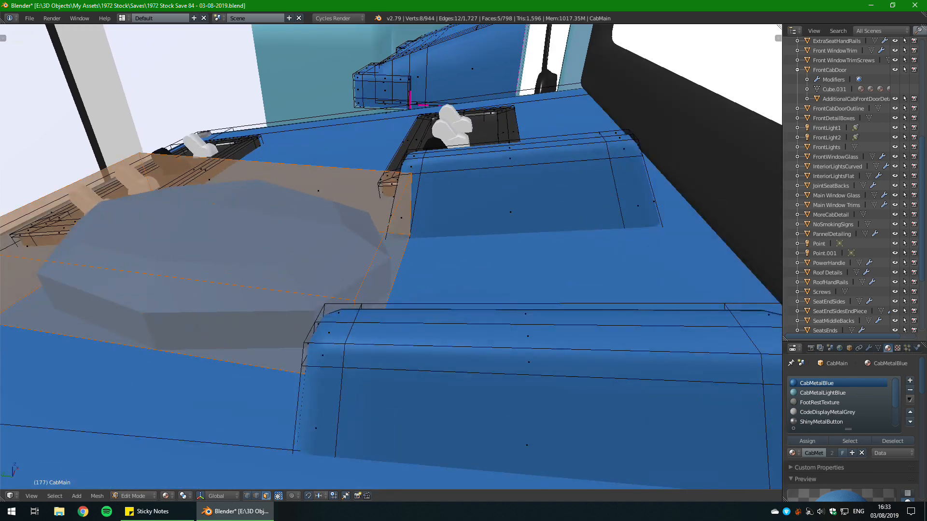
{"action": "scroll", "coordinate": [363, 264], "scroll_direction": "down", "scroll_amount": 3}
{"action": "key", "text": "r"}
{"action": "key", "text": "y"}
{"action": "right_click", "coordinate": [430, 201]}
{"action": "key", "text": "s"}
{"action": "key", "text": "Escape"}
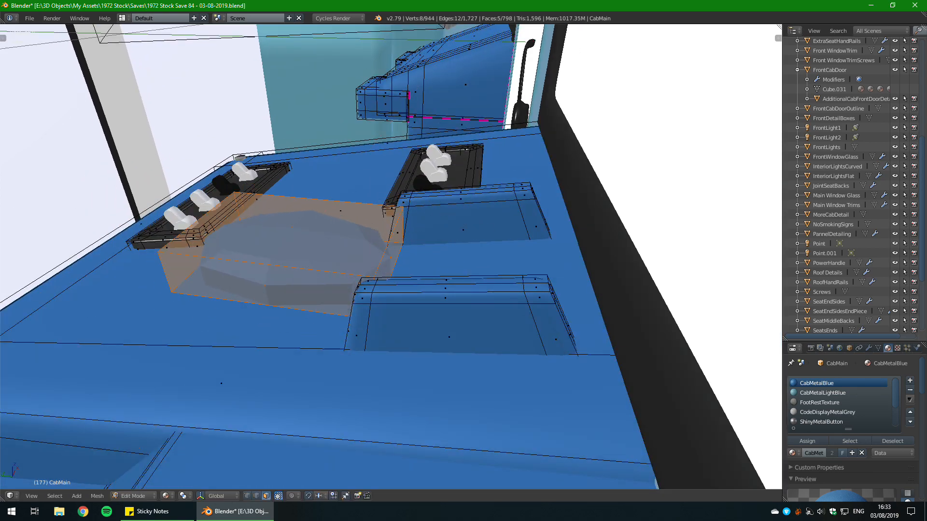
Step: Flatten the selected block along Z to about 0.43 of its height
{"action": "key", "text": "s"}
{"action": "key", "text": "z"}
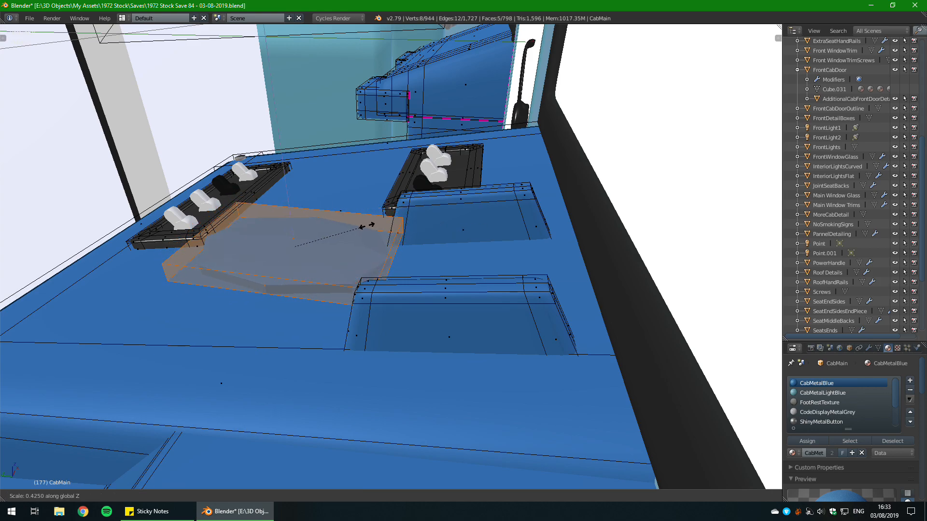
{"action": "key", "text": "Return"}
Step: Try to tilt the flattened block about the X axis by about -3.4 degrees
{"action": "scroll", "coordinate": [406, 203], "scroll_direction": "up", "scroll_amount": 3}
{"action": "key", "text": "r"}
{"action": "key", "text": "x"}
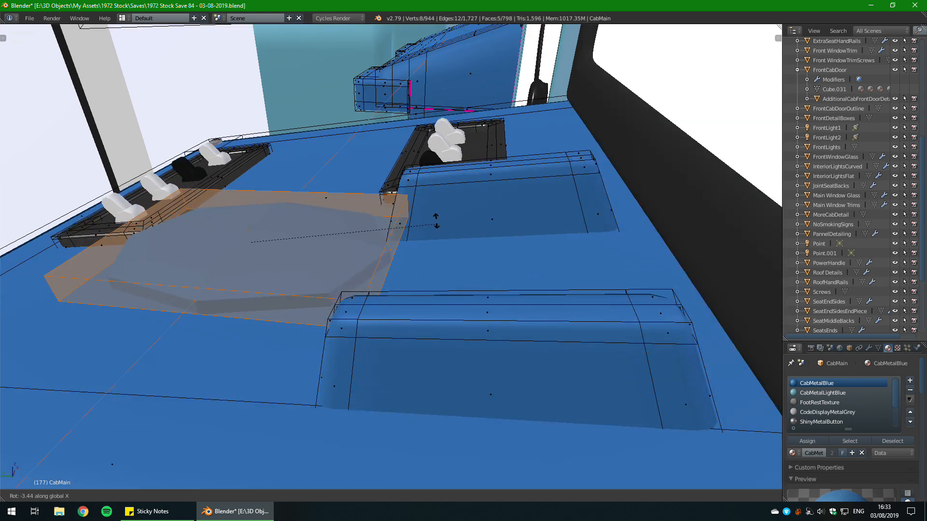
{"action": "key", "text": "Return"}
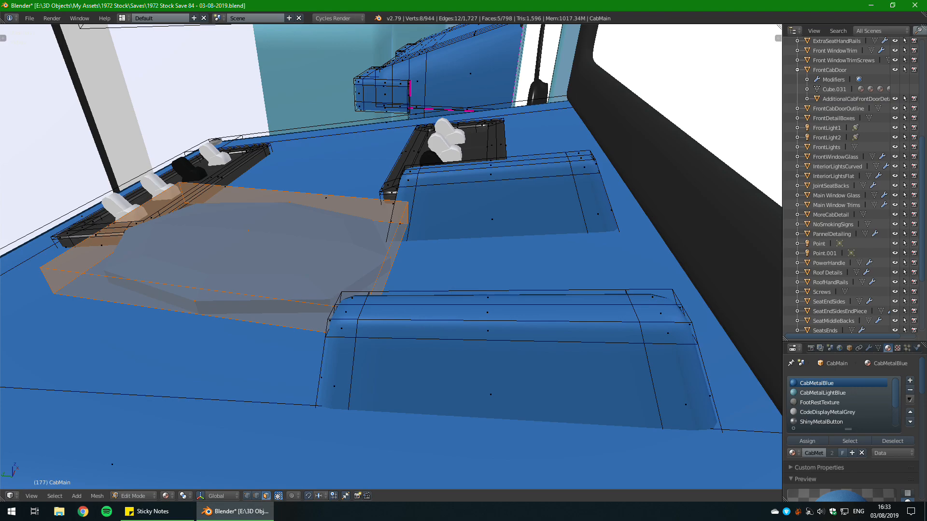
{"action": "key", "text": "r"}
{"action": "key", "text": "Return"}
Step: Examine how the flattened block sits on the console top beside the fins, both in and out of Edit Mode
{"action": "scroll", "coordinate": [480, 259], "scroll_direction": "up", "scroll_amount": 5}
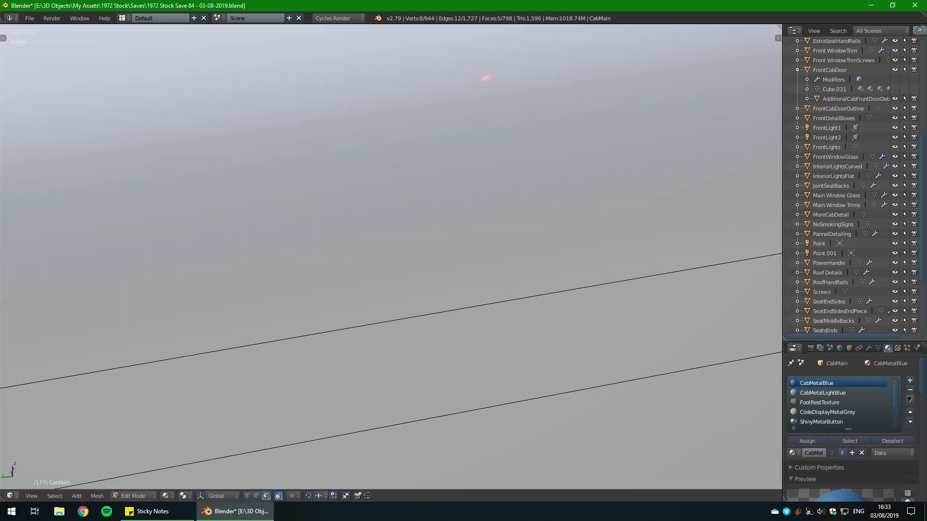
{"action": "scroll", "coordinate": [391, 257], "scroll_direction": "down", "scroll_amount": 5}
{"action": "middle_click_drag", "start_coordinate": [391, 256], "coordinate": [434, 270]}
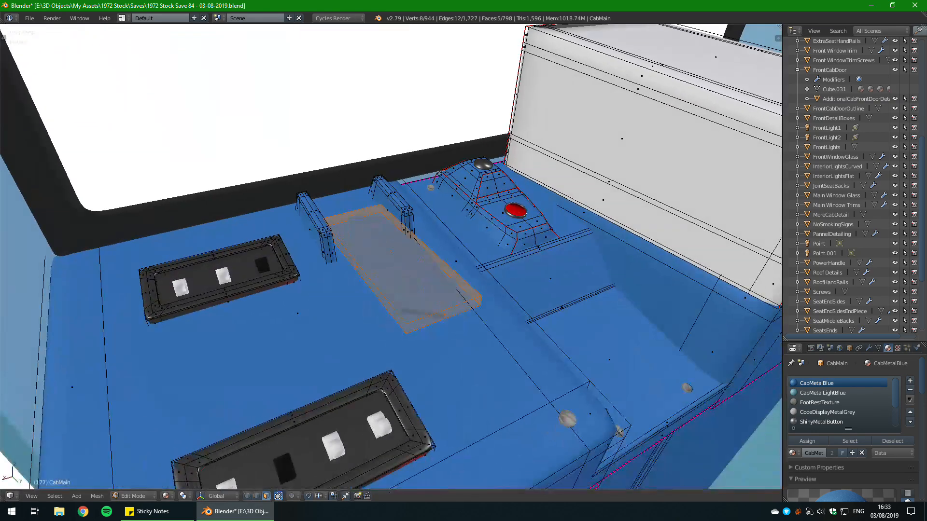
{"action": "scroll", "coordinate": [434, 270], "scroll_direction": "up", "scroll_amount": 2}
{"action": "key", "text": "Tab"}
{"action": "scroll", "coordinate": [528, 296], "scroll_direction": "down", "scroll_amount": 5}
{"action": "scroll", "coordinate": [622, 305], "scroll_direction": "up", "scroll_amount": 8}
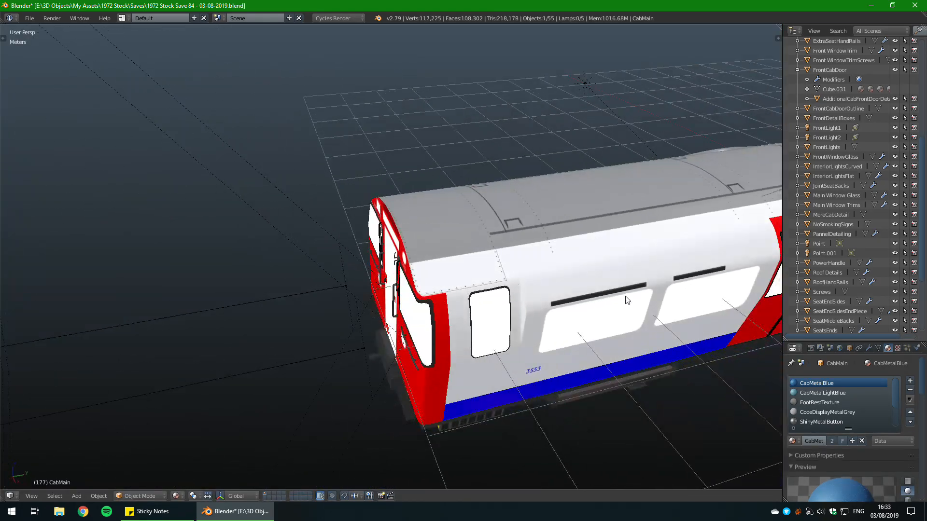
{"action": "middle_click_drag", "start_coordinate": [546, 342], "coordinate": [418, 308]}
{"action": "scroll", "coordinate": [418, 308], "scroll_direction": "up", "scroll_amount": 3}
{"action": "key", "text": "Tab"}
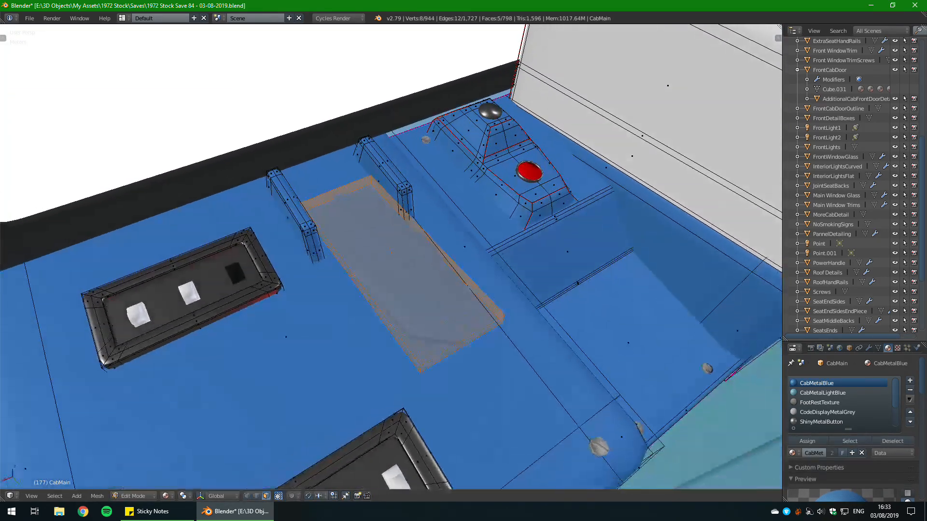
{"action": "scroll", "coordinate": [418, 308], "scroll_direction": "up", "scroll_amount": 3}
{"action": "middle_click_drag", "start_coordinate": [391, 255], "coordinate": [509, 290]}
{"action": "scroll", "coordinate": [391, 256], "scroll_direction": "up", "scroll_amount": 5}
{"action": "scroll", "coordinate": [507, 290], "scroll_direction": "down", "scroll_amount": 5}
{"action": "key", "text": "r"}
{"action": "key", "text": "x"}
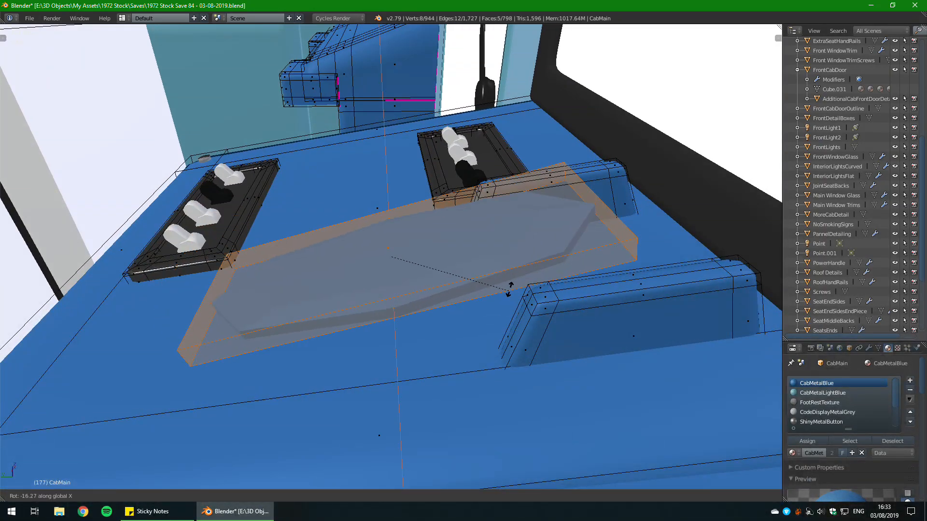
{"action": "key", "text": "Escape"}
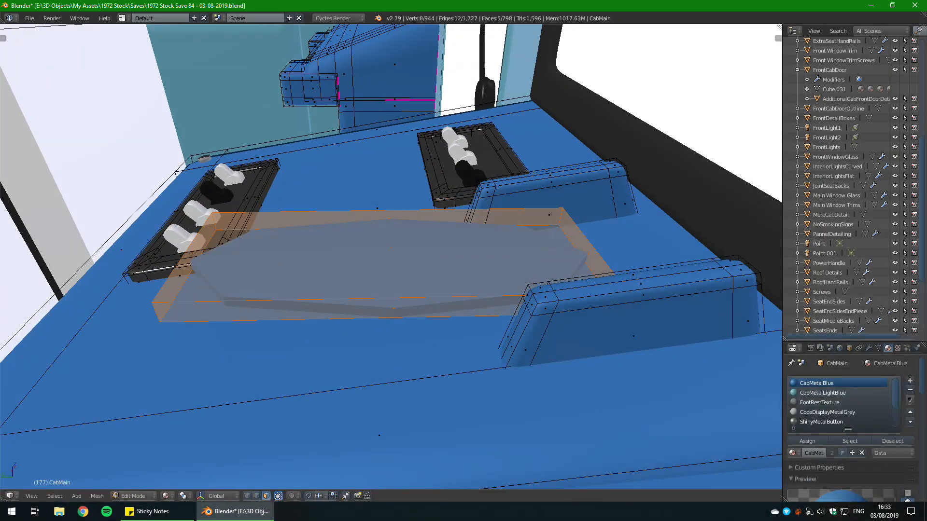
Step: Lower the block along its Z axis into the console top
{"action": "scroll", "coordinate": [391, 256], "scroll_direction": "down", "scroll_amount": 2}
{"action": "middle_click_drag", "start_coordinate": [391, 256], "coordinate": [419, 251]}
{"action": "middle_click_drag", "start_coordinate": [434, 261], "coordinate": [463, 318]}
{"action": "key", "text": "g"}
{"action": "key", "text": "z"}
{"action": "key", "text": "z"}
{"action": "key", "text": "Return"}
{"action": "scroll", "coordinate": [391, 256], "scroll_direction": "down", "scroll_amount": 2}
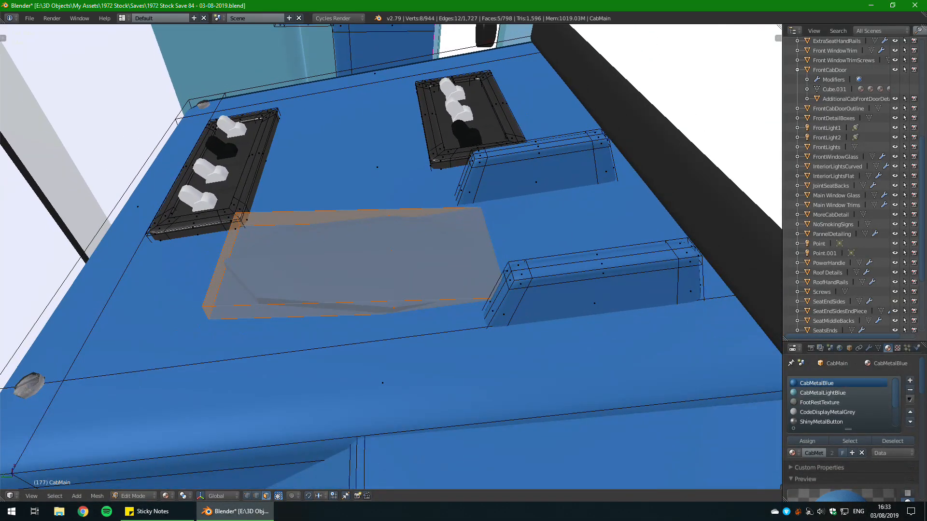
Step: Try to tilt the block about X by about -11 degrees and shorten it along Y
{"action": "key", "text": "r"}
{"action": "key", "text": "x"}
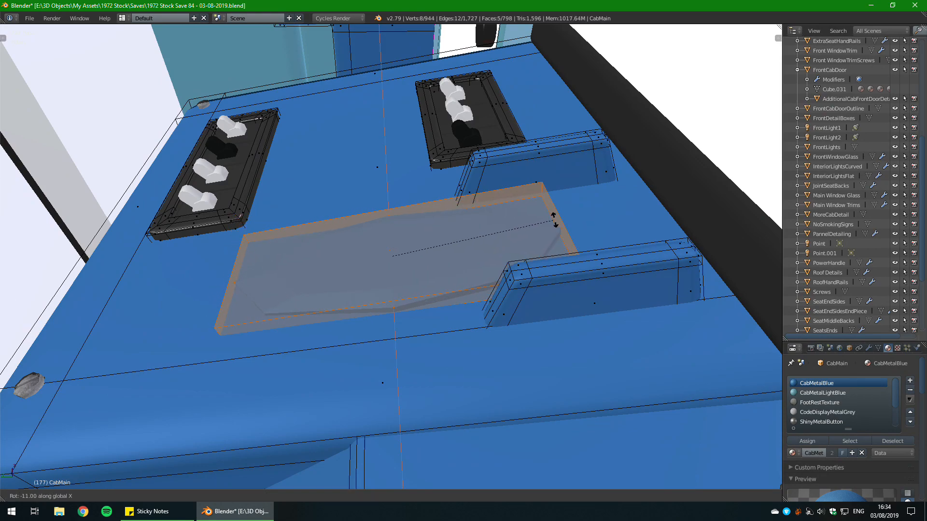
{"action": "key", "text": "Return"}
{"action": "scroll", "coordinate": [510, 261], "scroll_direction": "down", "scroll_amount": 2}
{"action": "key", "text": "s"}
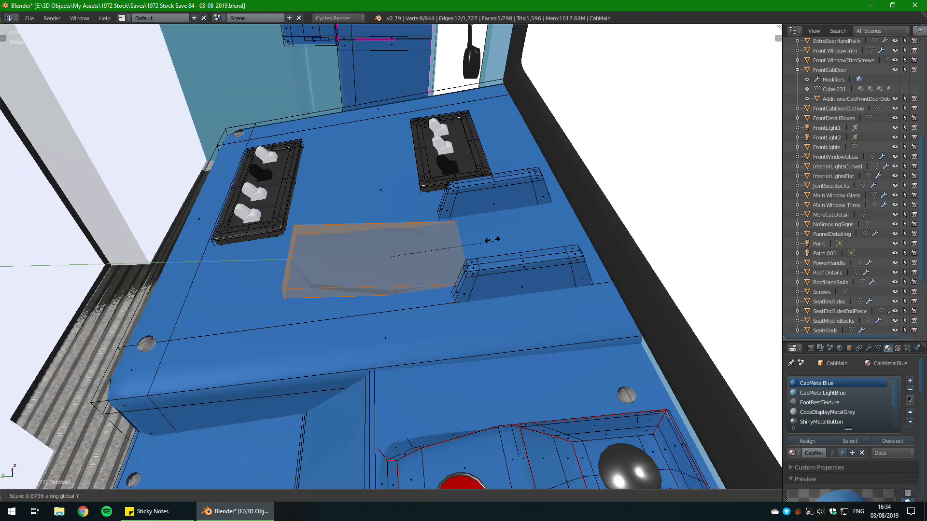
{"action": "key", "text": "Return"}
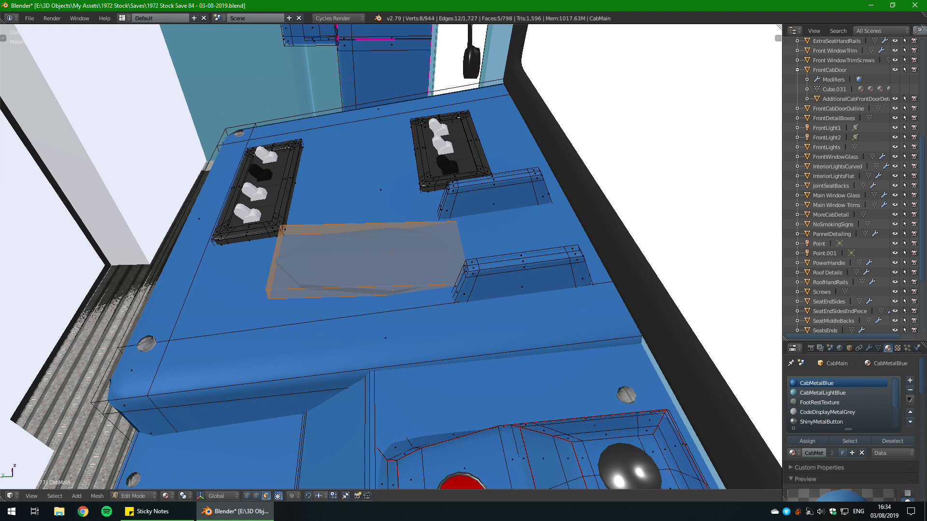
{"action": "key", "text": "s"}
{"action": "key", "text": "Escape"}
{"action": "scroll", "coordinate": [391, 253], "scroll_direction": "up", "scroll_amount": 2}
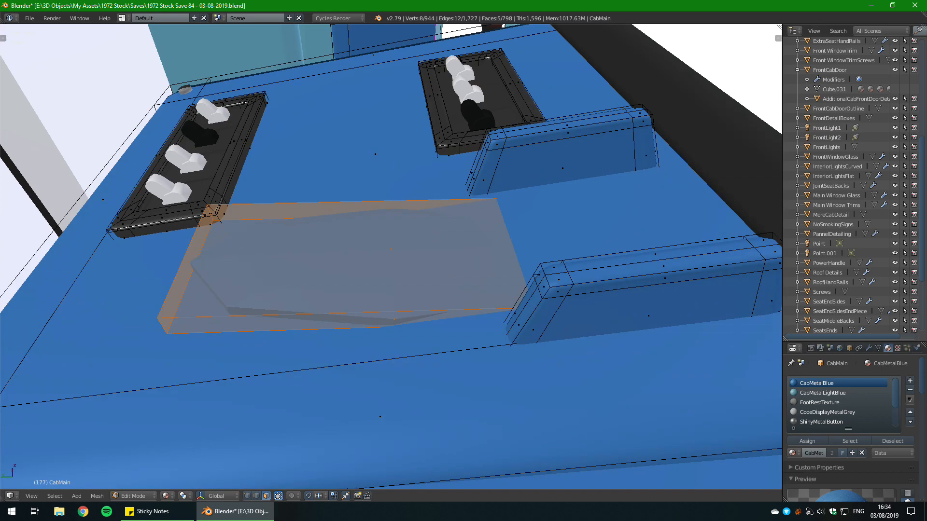
Step: Try again to tilt the block about X by about -10 degrees, and to narrow it along X to about 0.75
{"action": "key", "text": "r"}
{"action": "key", "text": "x"}
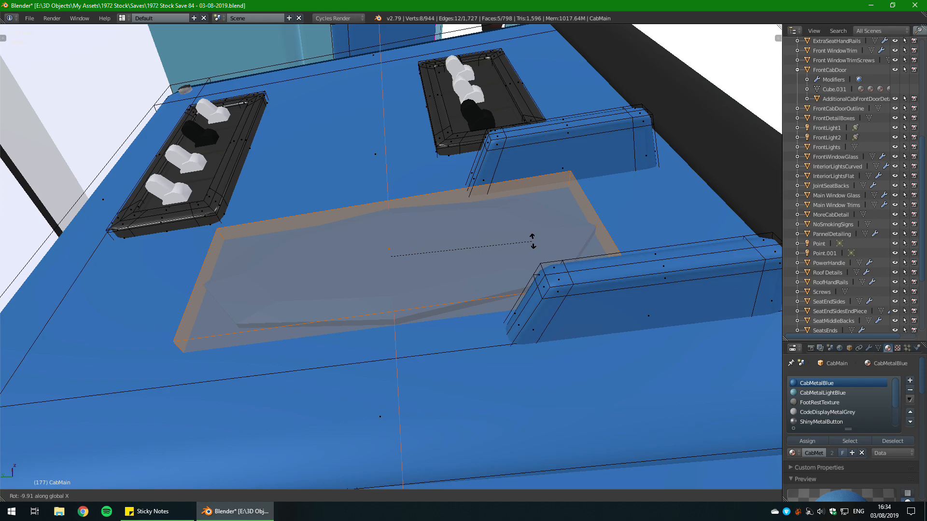
{"action": "left_click", "coordinate": [529, 239]}
{"action": "scroll", "coordinate": [529, 239], "scroll_direction": "down", "scroll_amount": 2}
{"action": "middle_click_drag", "start_coordinate": [529, 239], "coordinate": [500, 302]}
{"action": "scroll", "coordinate": [435, 227], "scroll_direction": "up", "scroll_amount": 2}
{"action": "scroll", "coordinate": [309, 241], "scroll_direction": "up", "scroll_amount": 4}
{"action": "key", "text": "r"}
{"action": "left_click", "coordinate": [569, 301]}
{"action": "scroll", "coordinate": [463, 338], "scroll_direction": "down", "scroll_amount": 4}
{"action": "scroll", "coordinate": [463, 338], "scroll_direction": "up", "scroll_amount": 4}
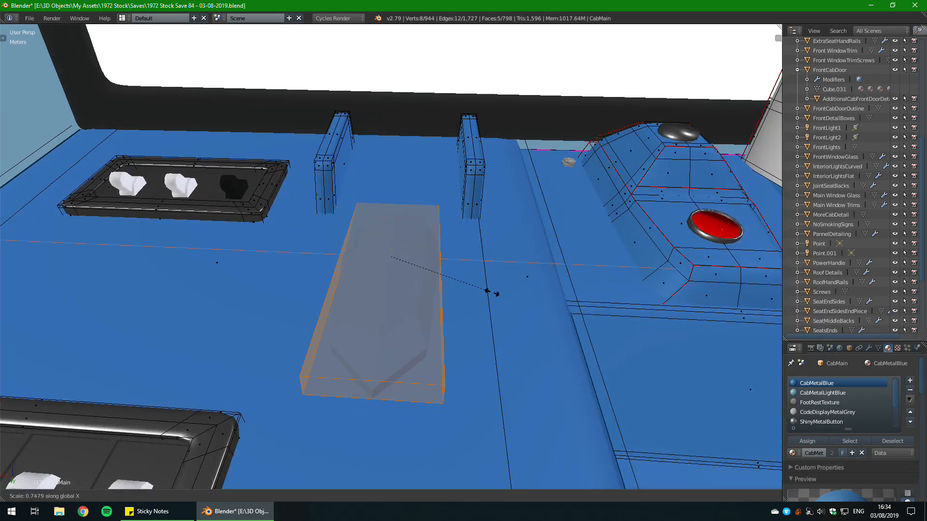
{"action": "key", "text": "r"}
{"action": "right_click", "coordinate": [473, 337]}
{"action": "mouse_move", "coordinate": [474, 337]}
{"action": "middle_mouse_down"}
{"action": "mouse_move", "coordinate": [521, 319]}
{"action": "mouse_move", "coordinate": [514, 333]}
{"action": "mouse_move", "coordinate": [483, 328]}
{"action": "middle_mouse_up"}
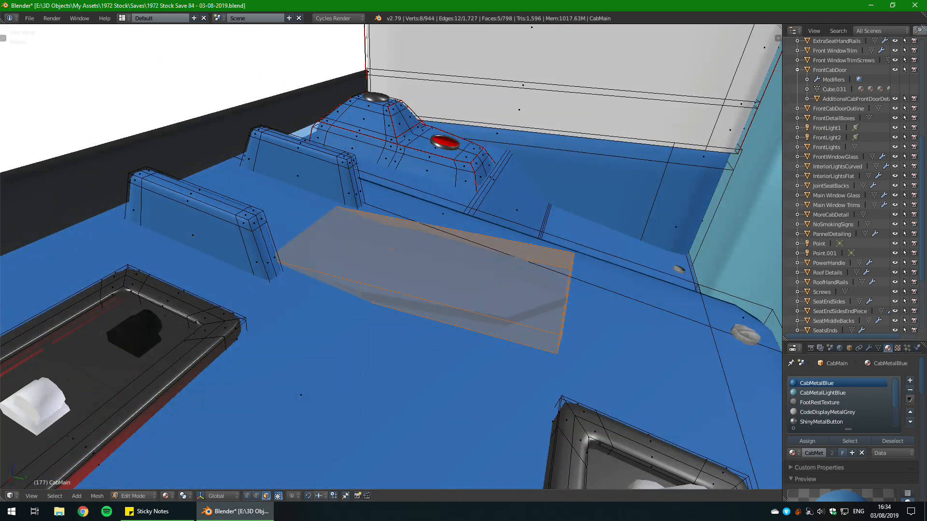
Step: Reposition the block along Y and Z so that it lies on the sloping console top
{"action": "key", "text": "g"}
{"action": "key", "text": "y"}
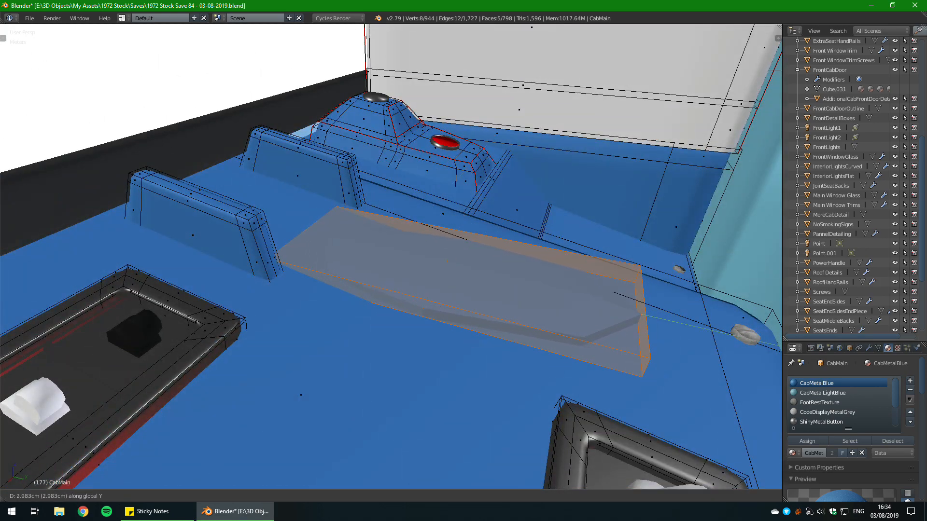
{"action": "key", "text": "z"}
{"action": "key", "text": "Return"}
{"action": "middle_click_drag", "start_coordinate": [483, 289], "coordinate": [357, 289]}
Step: Scale the block along Y and X into a long panel fitting the gap between the two fins
{"action": "key", "text": "s"}
{"action": "key", "text": "y"}
{"action": "key", "text": "Return"}
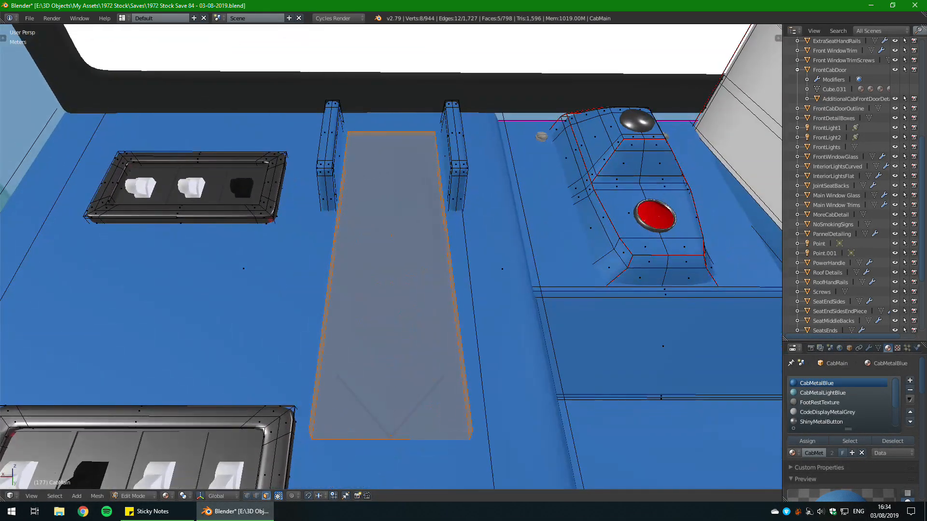
{"action": "key", "text": "s"}
{"action": "key", "text": "x"}
{"action": "key", "text": "Return"}
{"action": "middle_click_drag", "start_coordinate": [496, 267], "coordinate": [454, 271]}
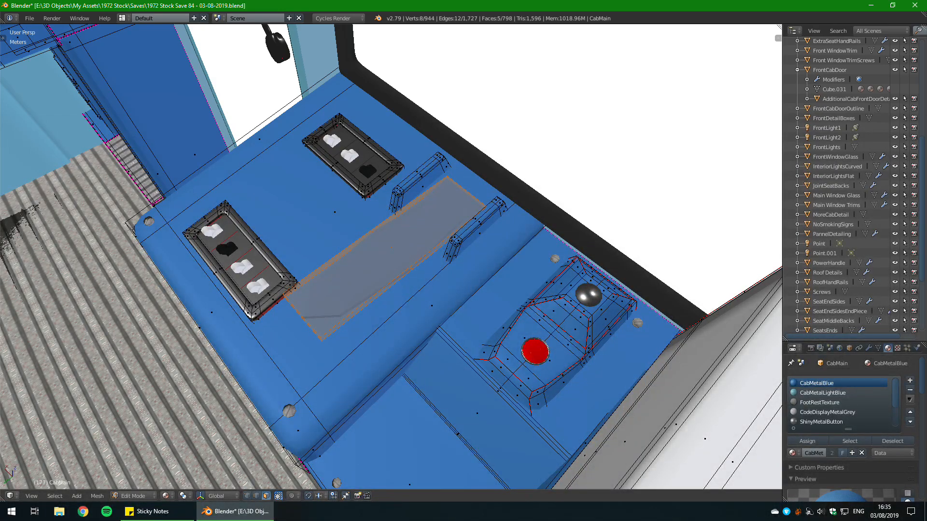
Step: Adjust the panel block's length along Y and slide it along Y between the fins
{"action": "key", "text": "s"}
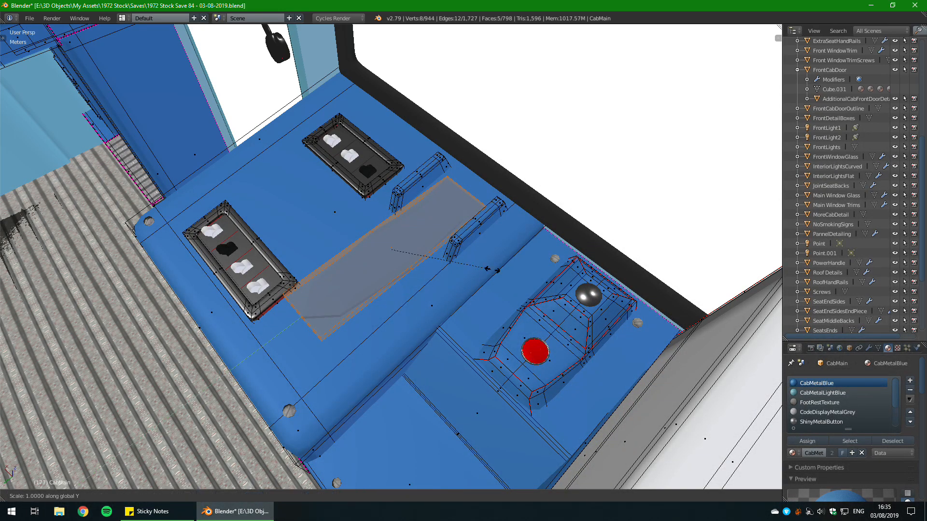
{"action": "left_click", "coordinate": [502, 270]}
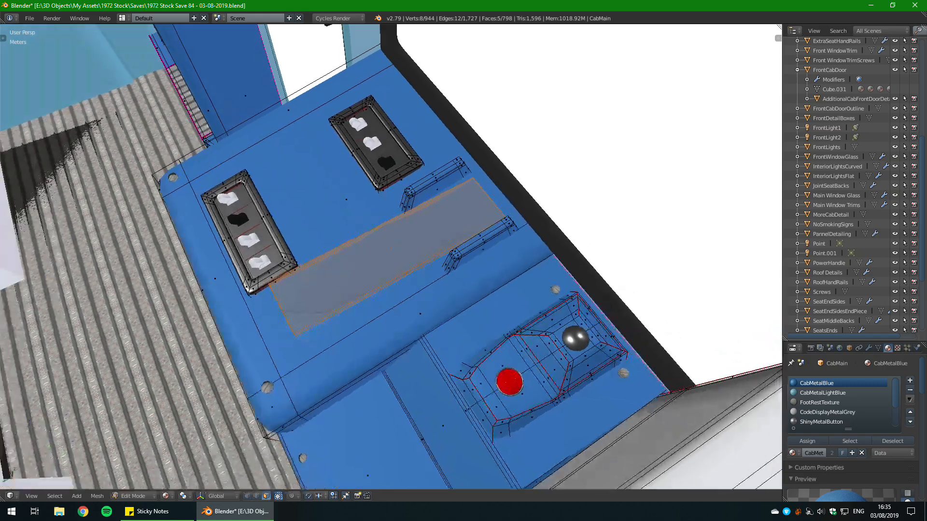
{"action": "scroll", "coordinate": [502, 270], "scroll_direction": "up", "scroll_amount": 4}
{"action": "key", "text": "g"}
{"action": "key", "text": "y"}
{"action": "left_click", "coordinate": [487, 275]}
Step: Add two lengthwise edge loops to the panel block and spread them along X close to its long sides
{"action": "middle_click_drag", "start_coordinate": [488, 275], "coordinate": [661, 263]}
{"action": "scroll", "coordinate": [531, 266], "scroll_direction": "up", "scroll_amount": 3}
{"action": "middle_click_drag", "start_coordinate": [531, 266], "coordinate": [447, 284]}
{"action": "scroll", "coordinate": [473, 230], "scroll_direction": "down", "scroll_amount": 4}
{"action": "scroll", "coordinate": [435, 309], "scroll_direction": "up", "scroll_amount": 4}
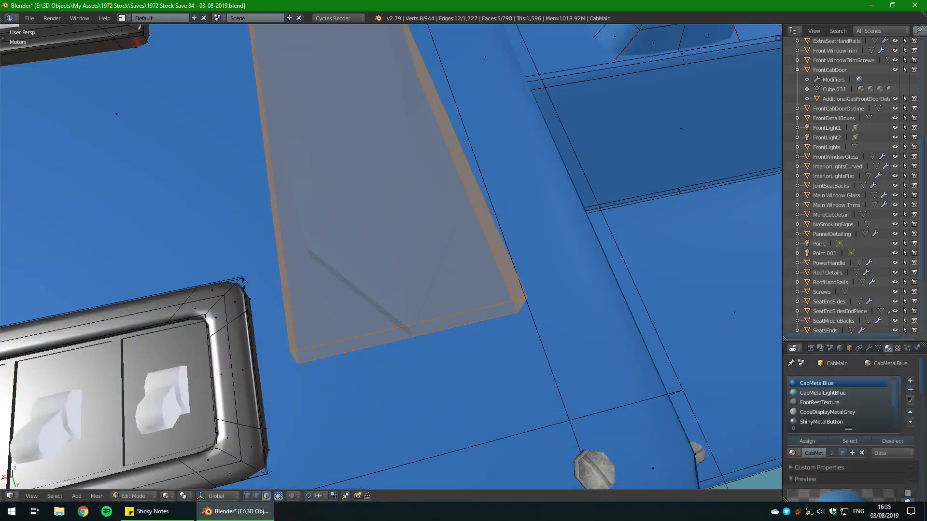
{"action": "key", "text": "ctrl+r"}
{"action": "scroll", "coordinate": [415, 329], "scroll_direction": "up", "scroll_amount": 1}
{"action": "left_click", "coordinate": [415, 328]}
{"action": "right_click", "coordinate": [548, 320]}
{"action": "key", "text": "s"}
{"action": "key", "text": "x"}
{"action": "left_click", "coordinate": [354, 95]}
{"action": "middle_click_drag", "start_coordinate": [354, 95], "coordinate": [280, 77]}
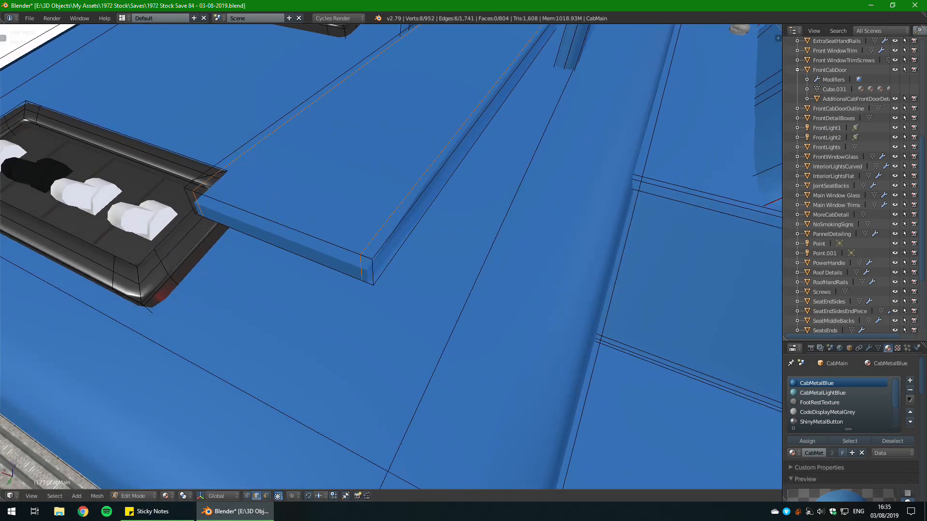
Step: Add two crosswise edge loops to the panel block and spread them along Y toward its short ends
{"action": "key", "text": "ctrl+r"}
{"action": "left_click", "coordinate": [338, 92]}
{"action": "right_click", "coordinate": [338, 92]}
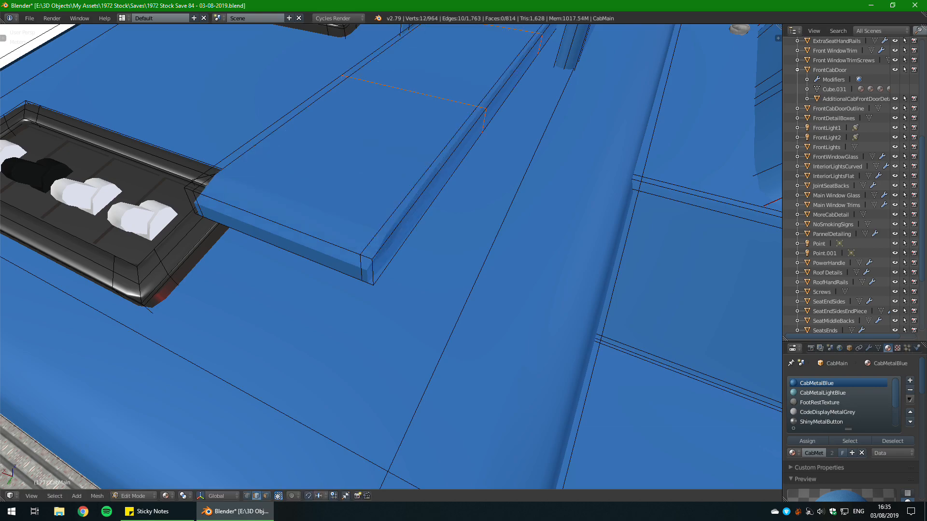
{"action": "key", "text": "s"}
{"action": "key", "text": "y"}
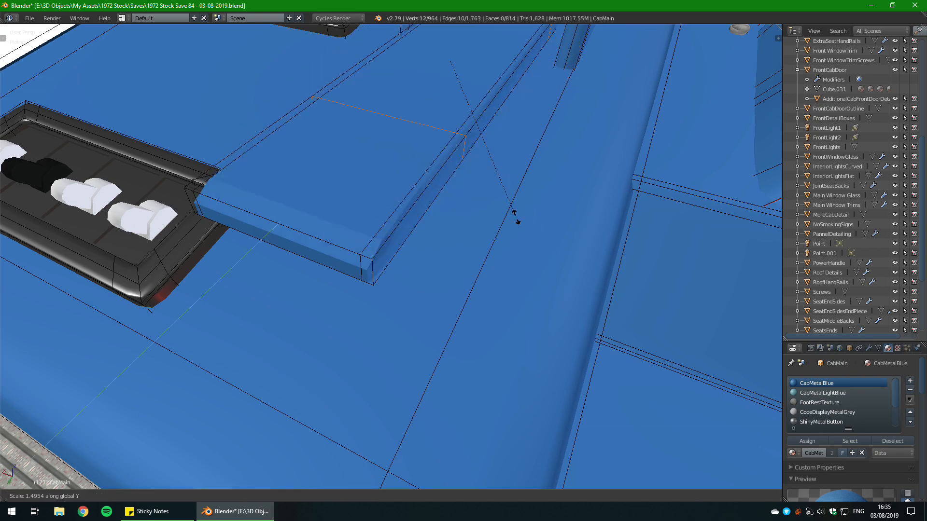
{"action": "left_click", "coordinate": [628, 338]}
{"action": "middle_click_drag", "start_coordinate": [627, 338], "coordinate": [580, 275]}
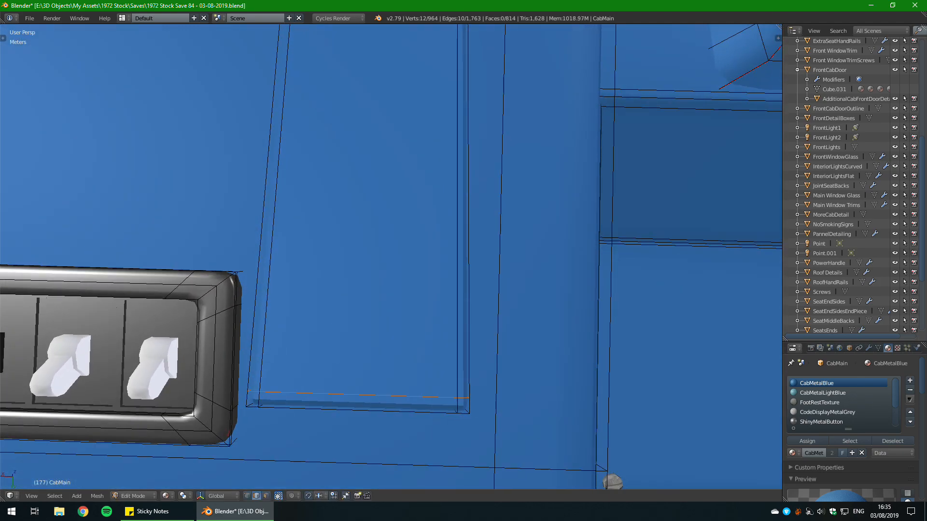
Step: Fine-tune the crosswise edge loops near the block's ends by edge sliding and scaling them about 1.006 along Y
{"action": "key", "text": "g"}
{"action": "key", "text": "g"}
{"action": "left_click", "coordinate": [543, 333]}
{"action": "key", "text": "s"}
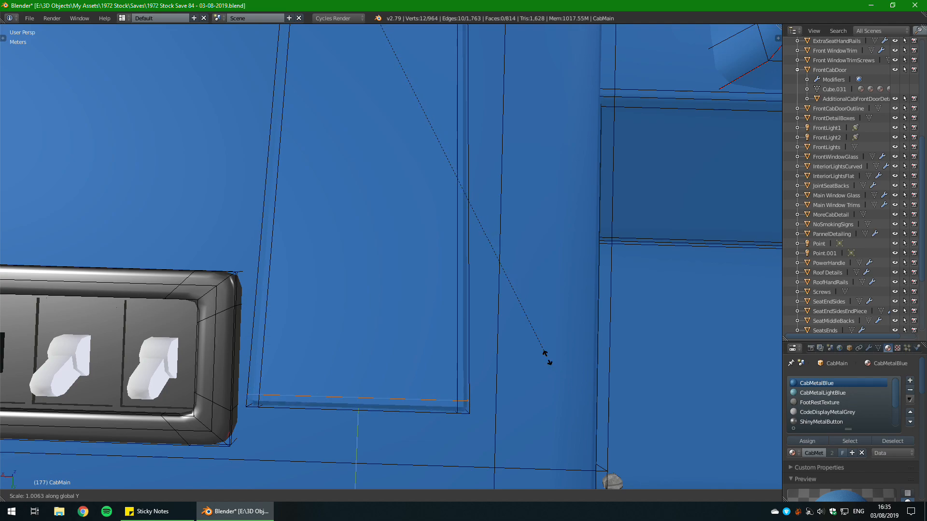
{"action": "left_click", "coordinate": [550, 359]}
{"action": "middle_click_drag", "start_coordinate": [550, 360], "coordinate": [439, 246]}
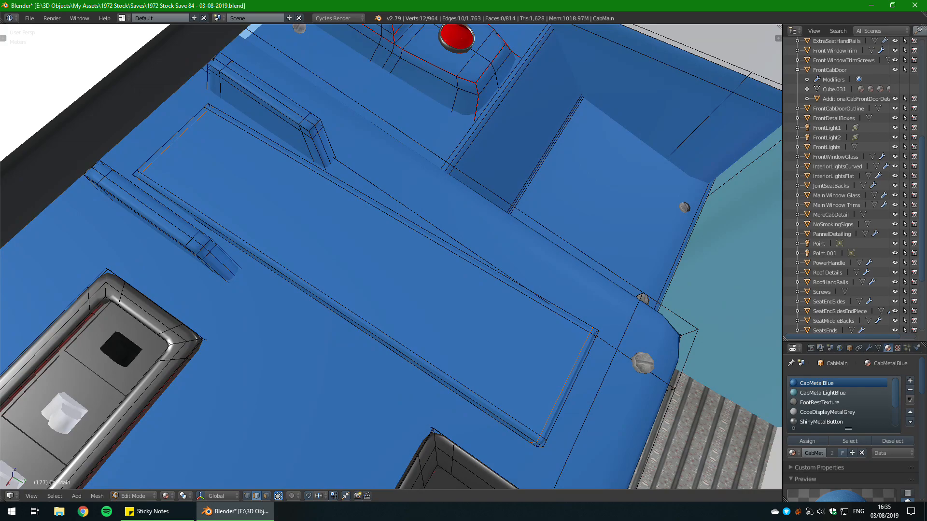
Step: Select the whole panel block, shorten it slightly along Y and widen it a little across
{"action": "key", "text": "Tab"}
{"action": "middle_click_drag", "start_coordinate": [251, 193], "coordinate": [222, 183]}
{"action": "key", "text": "Tab"}
{"action": "scroll", "coordinate": [267, 155], "scroll_direction": "down", "scroll_amount": 6}
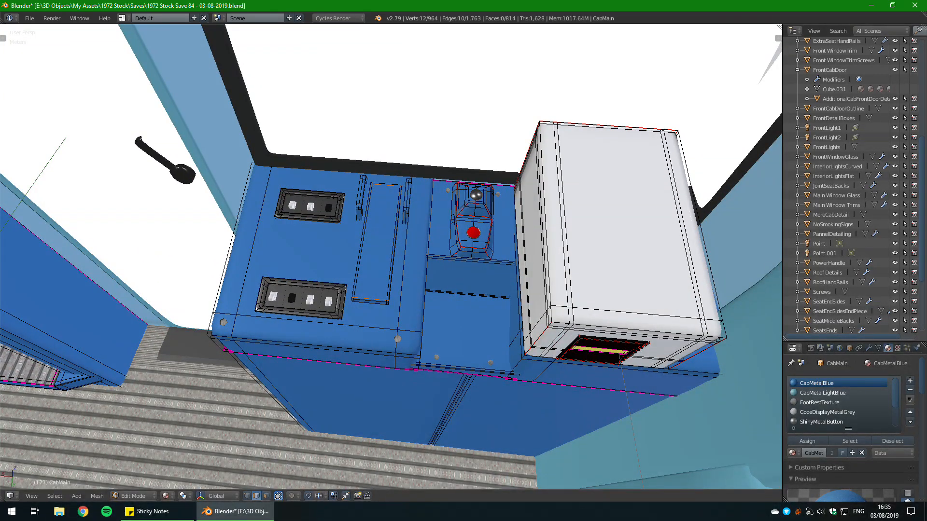
{"action": "key", "text": "l"}
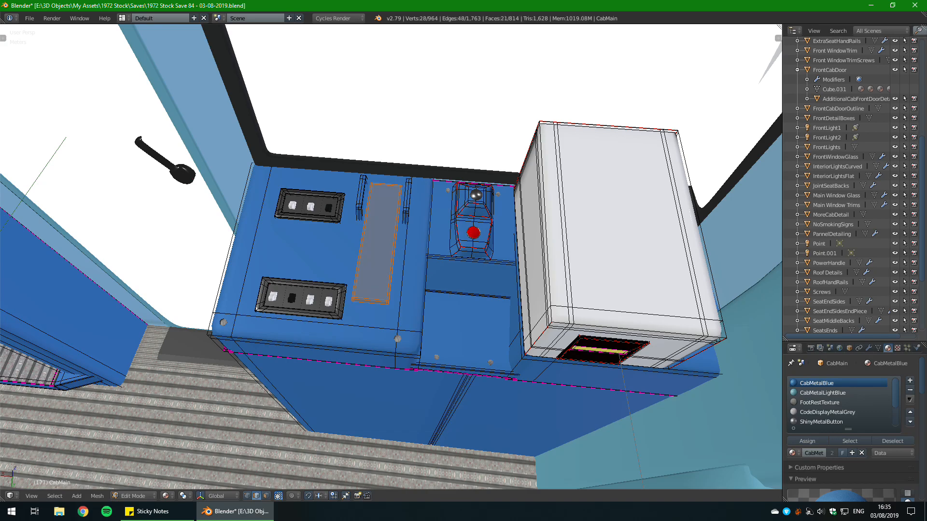
{"action": "scroll", "coordinate": [391, 256], "scroll_direction": "up", "scroll_amount": 3}
{"action": "key", "text": "s"}
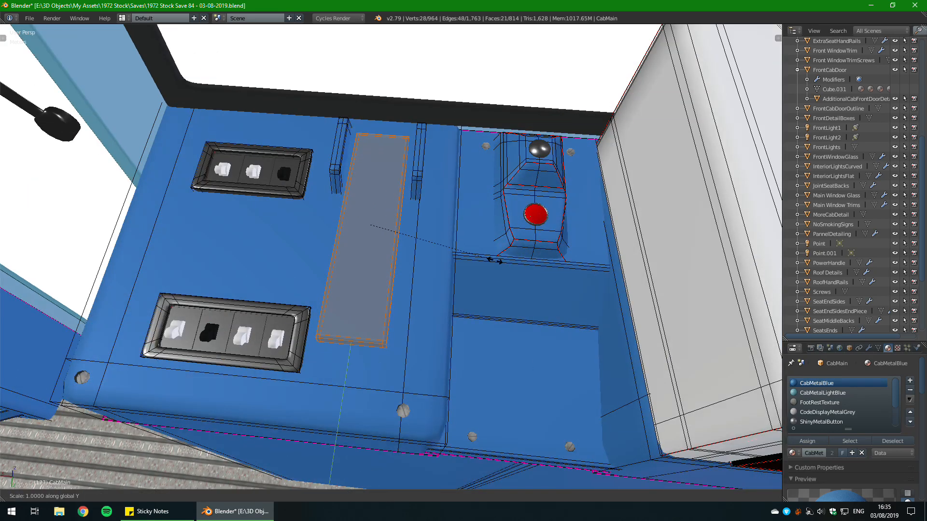
{"action": "key", "text": "y"}
{"action": "key", "text": "y"}
{"action": "left_click", "coordinate": [492, 262]}
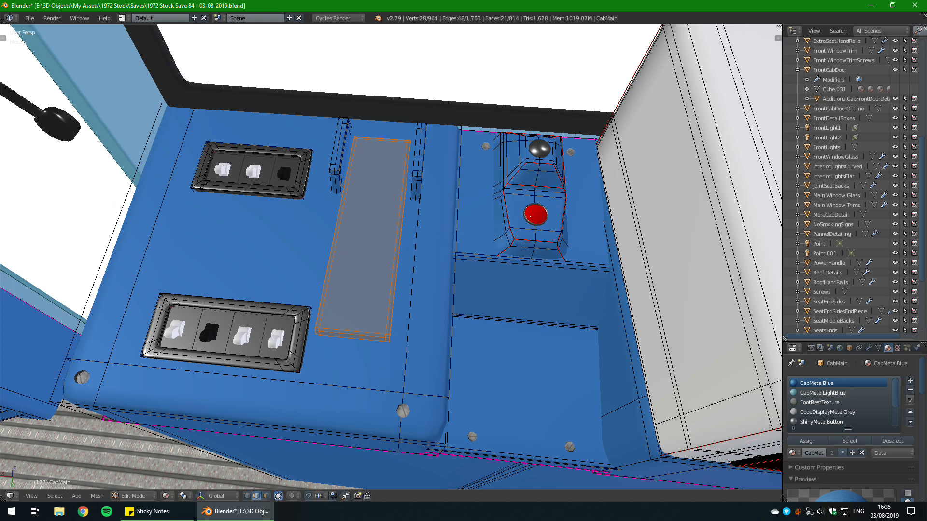
{"action": "key", "text": "g"}
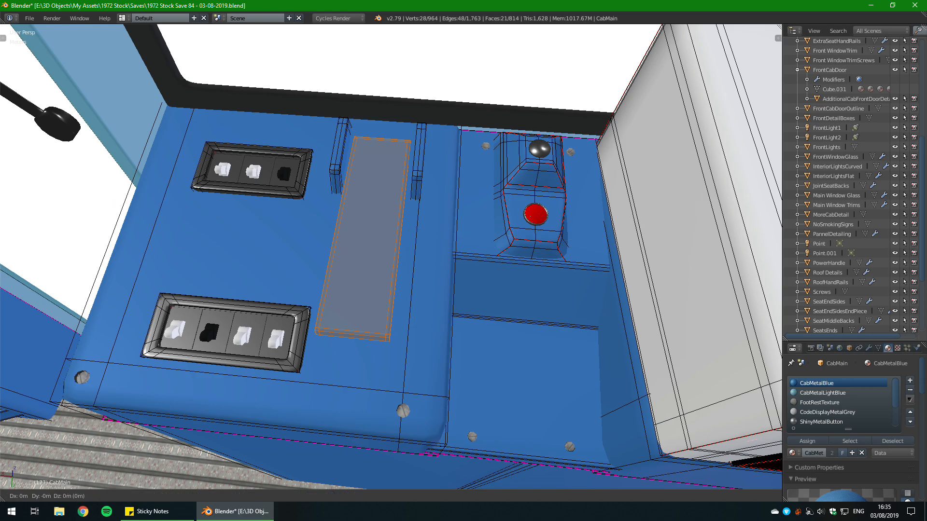
{"action": "left_click", "coordinate": [492, 261]}
Step: Centre the panel block between the two fins in the front wireframe view by shifting it about 0.6 mm along X
{"action": "middle_click_drag", "start_coordinate": [493, 262], "coordinate": [383, 332]}
{"action": "scroll", "coordinate": [536, 256], "scroll_direction": "up", "scroll_amount": 3}
{"action": "key", "text": "KP_1"}
{"action": "key", "text": "z"}
{"action": "scroll", "coordinate": [504, 183], "scroll_direction": "up", "scroll_amount": 6}
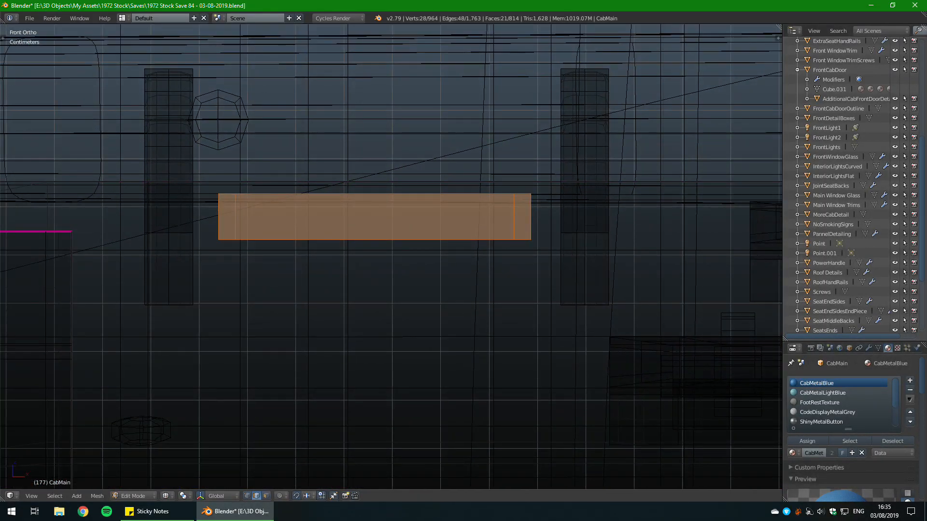
{"action": "key", "text": "g"}
{"action": "key", "text": "x"}
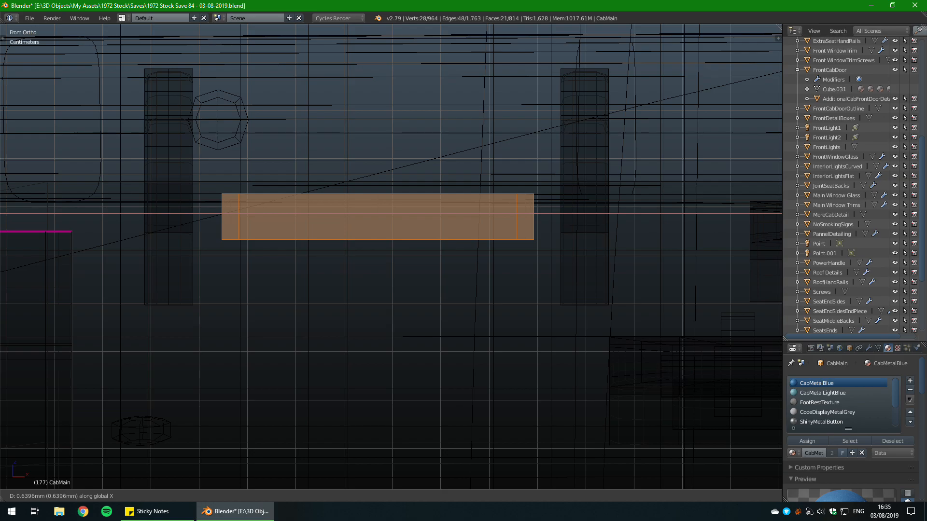
{"action": "key", "text": "Return"}
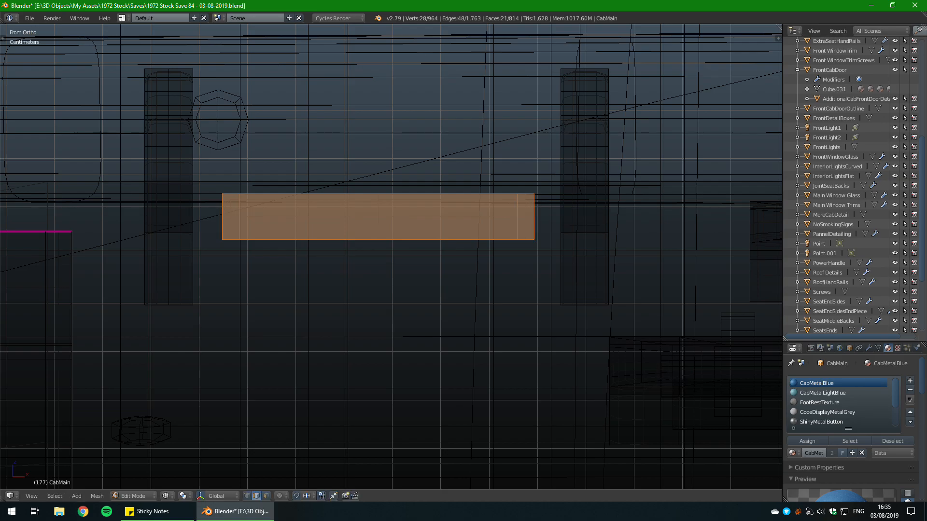
{"action": "key", "text": "g"}
{"action": "key", "text": "x"}
{"action": "key", "text": "Return"}
Step: Return to solid display with material colours and flatten the panel block to about 0.57 of its height along Z
{"action": "mouse_move", "coordinate": [386, 241]}
{"action": "middle_mouse_down"}
{"action": "mouse_move", "coordinate": [464, 270]}
{"action": "mouse_move", "coordinate": [415, 308]}
{"action": "mouse_move", "coordinate": [502, 280]}
{"action": "mouse_move", "coordinate": [485, 297]}
{"action": "middle_mouse_up"}
{"action": "key", "text": "z"}
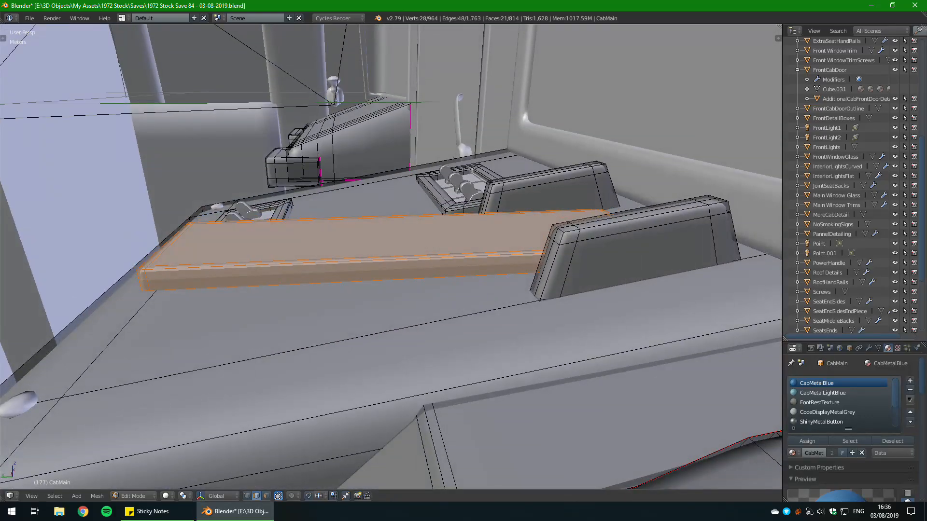
{"action": "left_click", "coordinate": [170, 494]}
{"action": "left_click", "coordinate": [188, 443]}
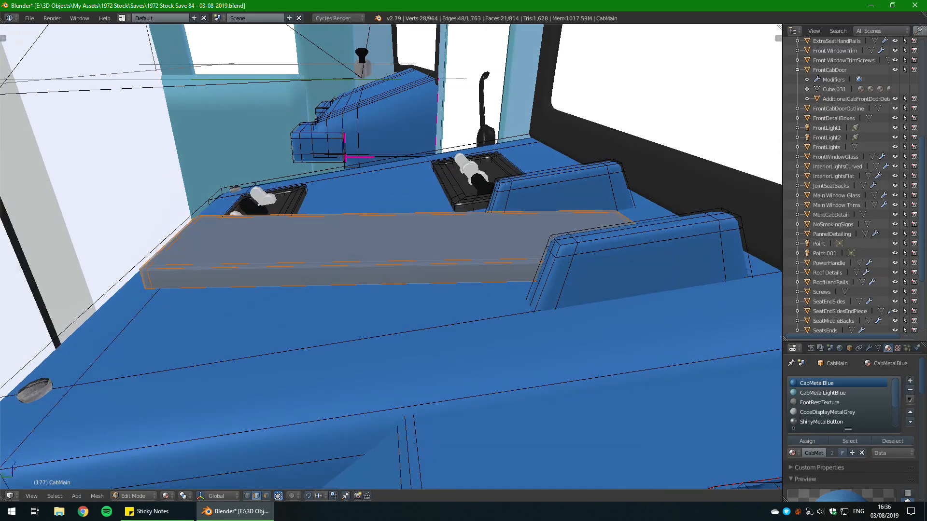
{"action": "mouse_move", "coordinate": [434, 314]}
{"action": "middle_mouse_down"}
{"action": "mouse_move", "coordinate": [424, 289]}
{"action": "mouse_move", "coordinate": [430, 309]}
{"action": "middle_mouse_up"}
{"action": "key", "text": "s"}
{"action": "key", "text": "z"}
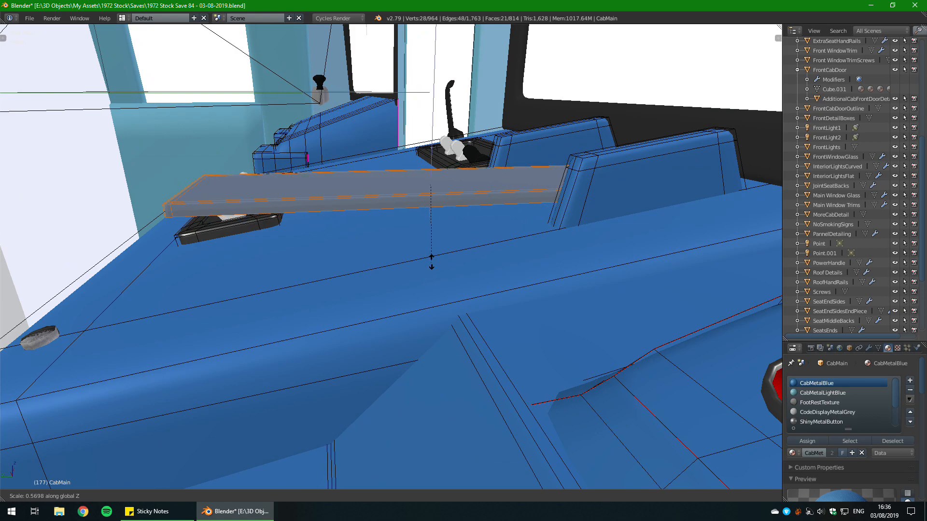
{"action": "left_click", "coordinate": [432, 256]}
Step: Lower the panel block onto the console in the YZ plane and rotate it about X to follow the console's slope
{"action": "middle_click_drag", "start_coordinate": [431, 256], "coordinate": [333, 309]}
{"action": "scroll", "coordinate": [333, 309], "scroll_direction": "up", "scroll_amount": 1}
{"action": "key", "text": "r"}
{"action": "key", "text": "x"}
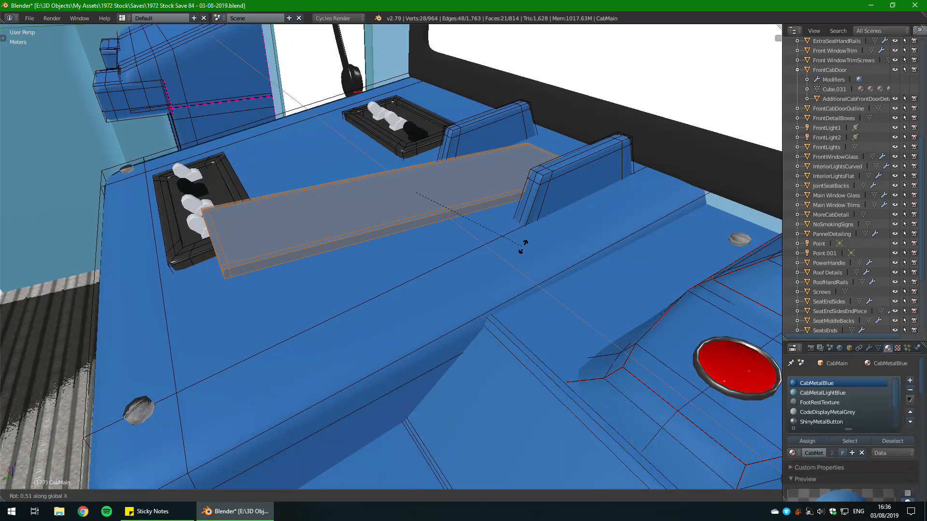
{"action": "left_click", "coordinate": [540, 223]}
{"action": "key", "text": "g"}
{"action": "key", "text": "shift+x"}
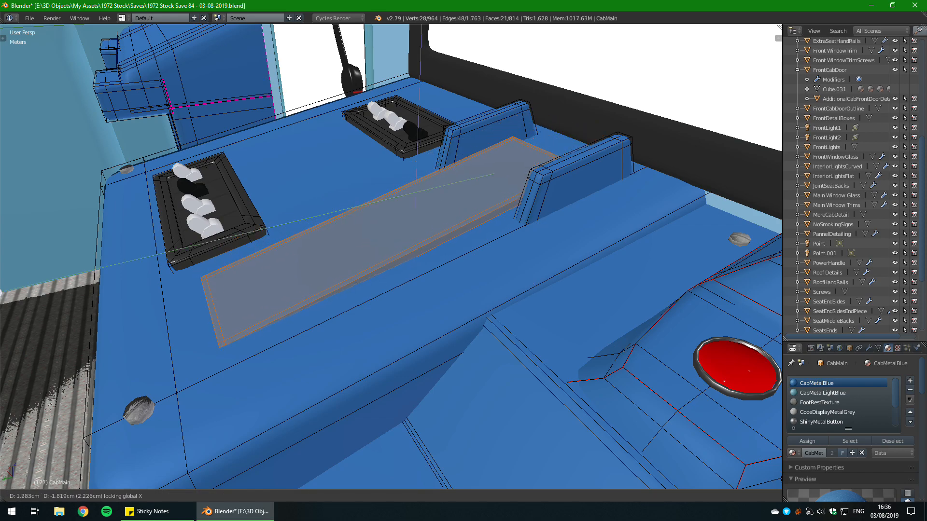
{"action": "left_click", "coordinate": [517, 262]}
{"action": "key", "text": "r"}
{"action": "key", "text": "x"}
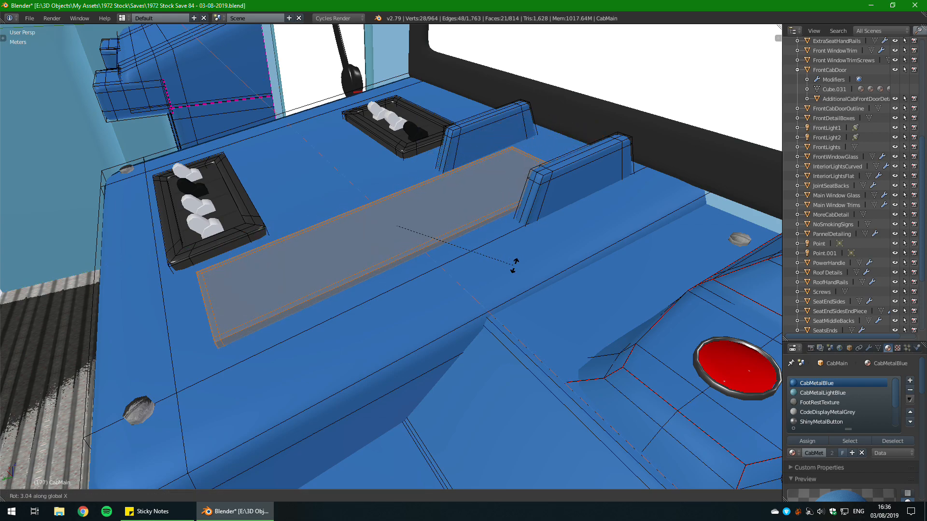
{"action": "left_click", "coordinate": [515, 263]}
Step: Slide the panel block about 6 mm in the YZ plane and fine-tune its tilt about X against the console surface
{"action": "middle_click_drag", "start_coordinate": [515, 263], "coordinate": [106, 280]}
{"action": "key", "text": "g"}
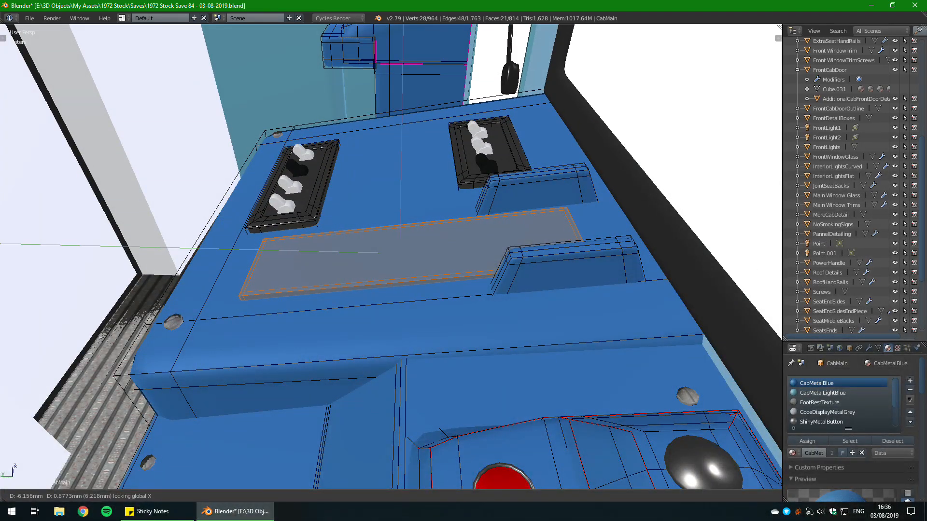
{"action": "left_click", "coordinate": [391, 257]}
{"action": "scroll", "coordinate": [391, 256], "scroll_direction": "up", "scroll_amount": 9}
{"action": "middle_click_drag", "start_coordinate": [391, 271], "coordinate": [377, 222]}
{"action": "scroll", "coordinate": [391, 257], "scroll_direction": "down", "scroll_amount": 5}
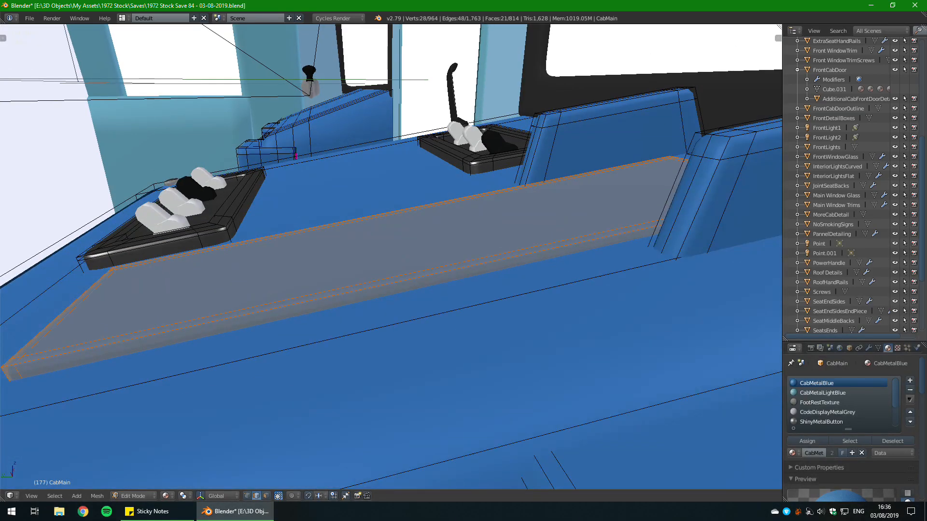
{"action": "key", "text": "r"}
{"action": "key", "text": "x"}
{"action": "left_click", "coordinate": [583, 235]}
Step: Try adding an edge loop around the thickness of the panel block
{"action": "middle_click_drag", "start_coordinate": [582, 235], "coordinate": [502, 174]}
{"action": "scroll", "coordinate": [391, 256], "scroll_direction": "up", "scroll_amount": 2}
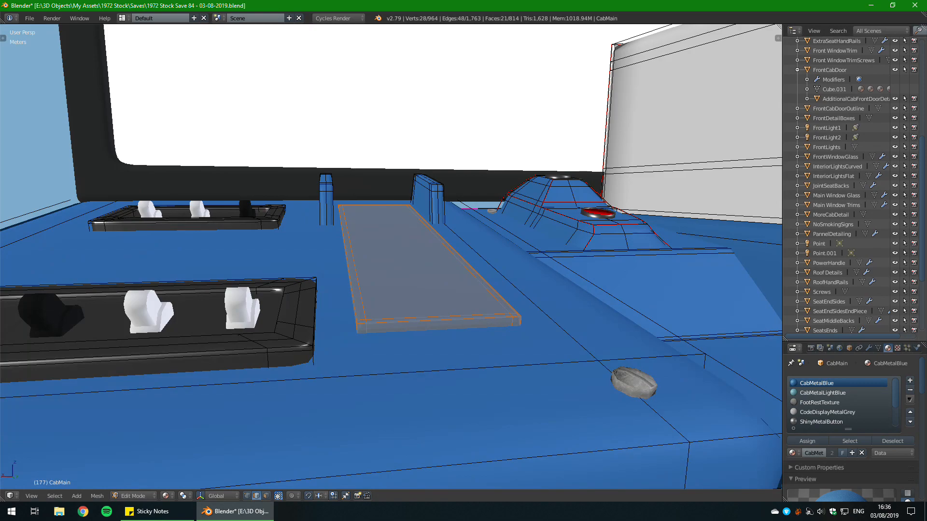
{"action": "key", "text": "ctrl+r"}
{"action": "left_click", "coordinate": [536, 318]}
{"action": "left_click", "coordinate": [540, 319]}
{"action": "key", "text": "Tab"}
{"action": "key", "text": "Tab"}
{"action": "key", "text": "ctrl+z"}
{"action": "scroll", "coordinate": [494, 307], "scroll_direction": "down", "scroll_amount": 2}
{"action": "middle_click_drag", "start_coordinate": [494, 307], "coordinate": [425, 297]}
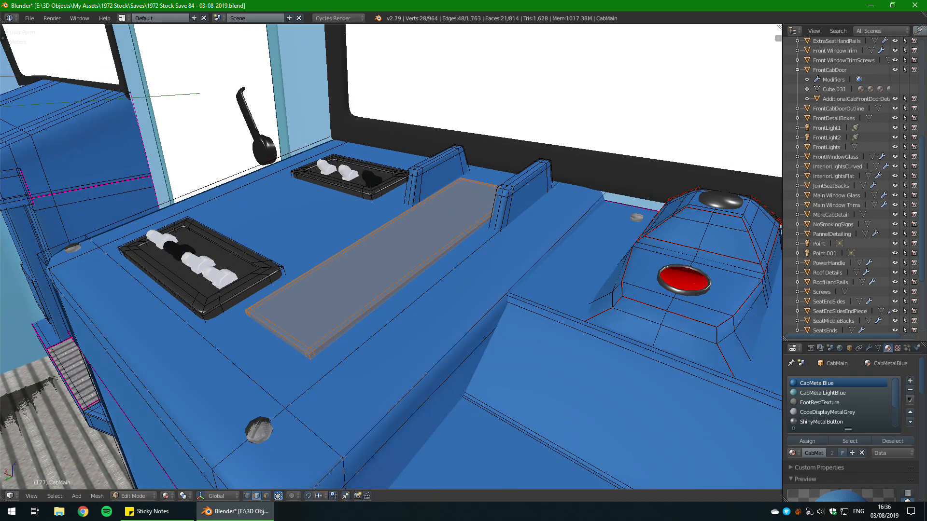
Step: Examine the panel block's shading and fit between the fins in object mode, then clear the selection
{"action": "middle_click_drag", "start_coordinate": [552, 323], "coordinate": [471, 352]}
{"action": "key", "text": "Tab"}
{"action": "scroll", "coordinate": [551, 328], "scroll_direction": "up", "scroll_amount": 2}
{"action": "key", "text": "Tab"}
{"action": "scroll", "coordinate": [551, 327], "scroll_direction": "down", "scroll_amount": 2}
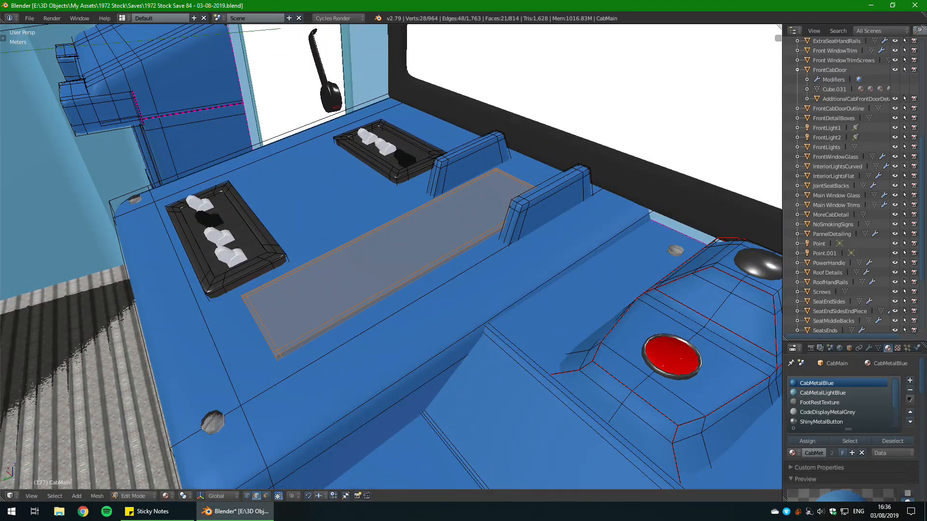
{"action": "key", "text": "Tab"}
{"action": "scroll", "coordinate": [468, 351], "scroll_direction": "up", "scroll_amount": 2}
{"action": "key", "text": "Tab"}
{"action": "scroll", "coordinate": [469, 354], "scroll_direction": "down", "scroll_amount": 2}
{"action": "key", "text": "a"}
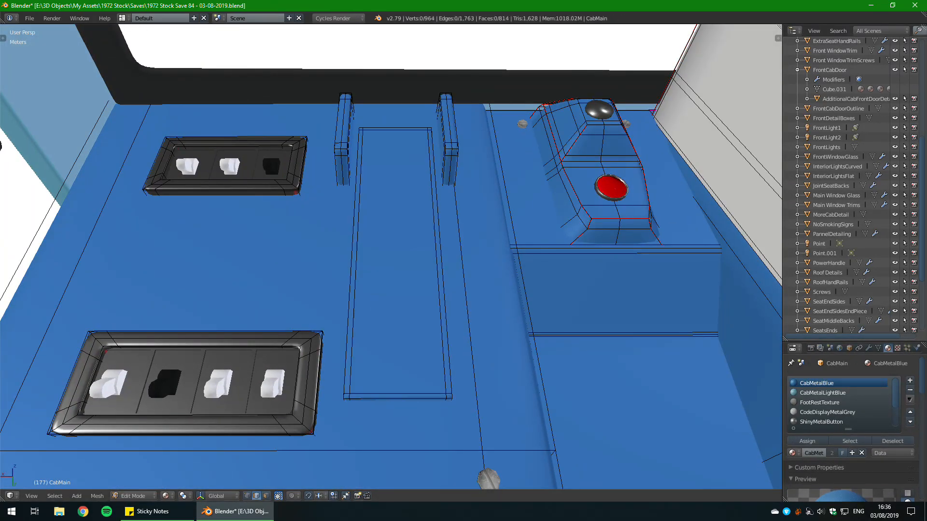
Step: Mark the four short vertical corner edges of the panel block as seams
{"action": "middle_click_drag", "start_coordinate": [468, 353], "coordinate": [469, 259]}
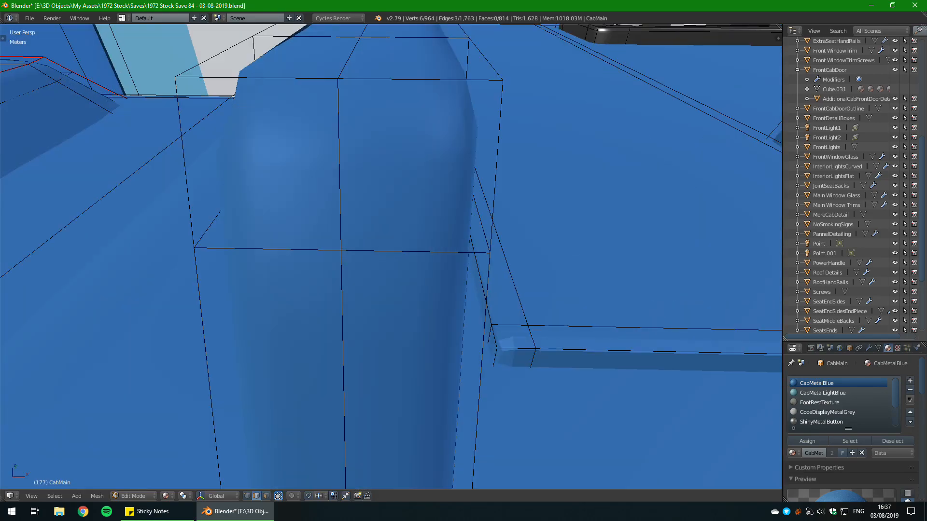
{"action": "key", "text": "ctrl+e"}
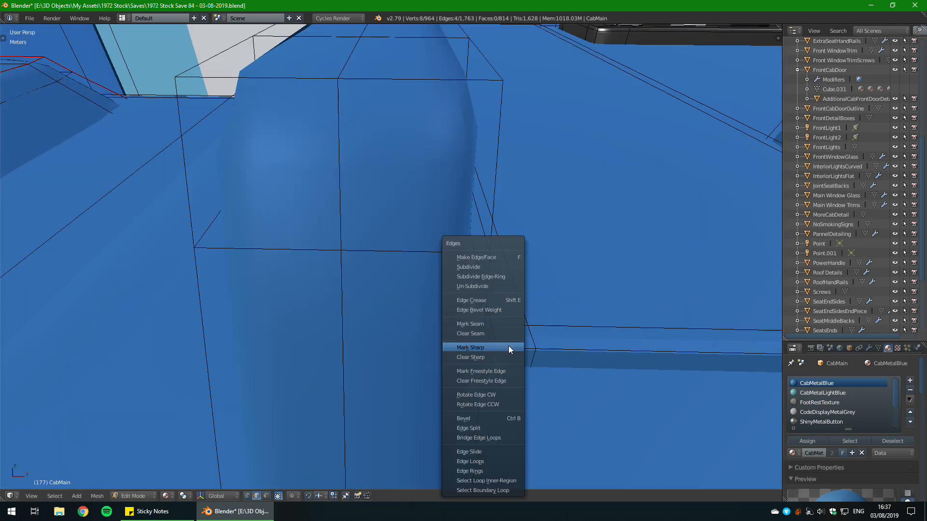
{"action": "left_click", "coordinate": [499, 320]}
Step: Unwrap the whole panel block along its new seams and clear the selection
{"action": "middle_click_drag", "start_coordinate": [469, 259], "coordinate": [458, 253]}
{"action": "key", "text": "l"}
{"action": "key", "text": "u"}
{"action": "left_click", "coordinate": [294, 289]}
{"action": "middle_click_drag", "start_coordinate": [294, 290], "coordinate": [258, 311]}
{"action": "scroll", "coordinate": [391, 255], "scroll_direction": "up", "scroll_amount": 2}
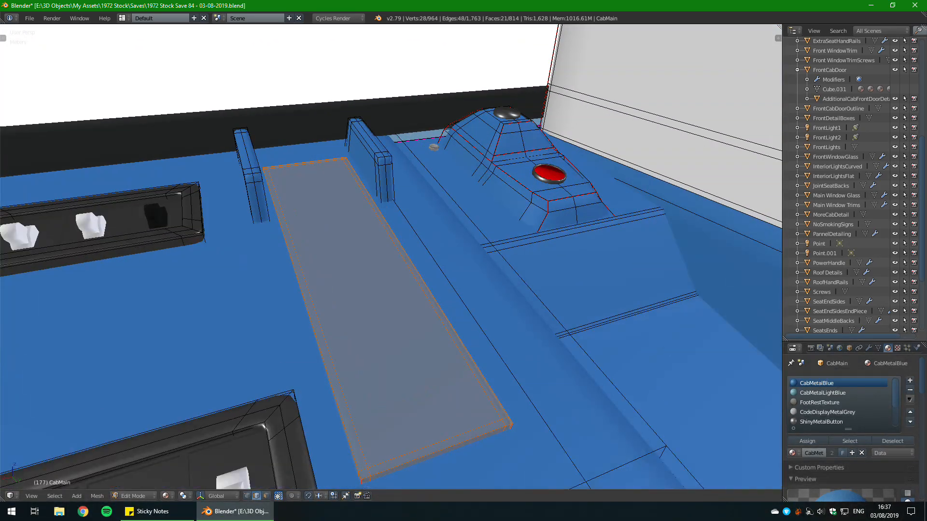
{"action": "scroll", "coordinate": [391, 256], "scroll_direction": "down", "scroll_amount": 4}
{"action": "scroll", "coordinate": [391, 255], "scroll_direction": "up", "scroll_amount": 4}
{"action": "middle_click_drag", "start_coordinate": [391, 256], "coordinate": [338, 193]}
{"action": "scroll", "coordinate": [430, 260], "scroll_direction": "up", "scroll_amount": 2}
{"action": "key", "text": "a"}
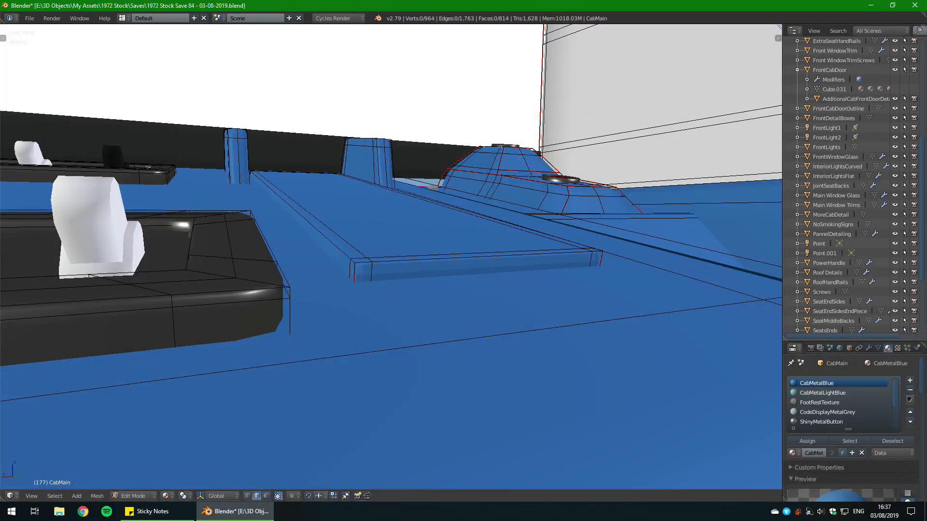
{"action": "key", "text": "shift+a"}
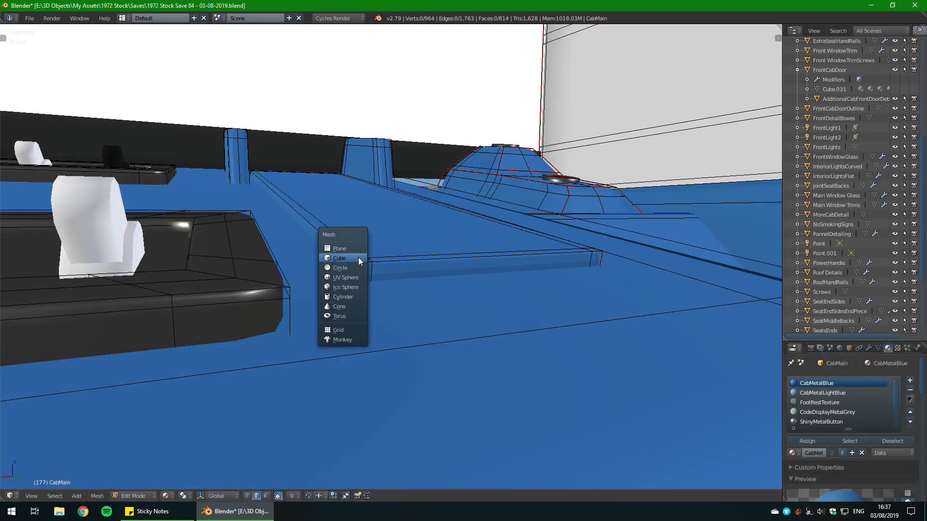
{"action": "scroll", "coordinate": [391, 256], "scroll_direction": "down", "scroll_amount": 3}
{"action": "middle_click_drag", "start_coordinate": [391, 256], "coordinate": [478, 309]}
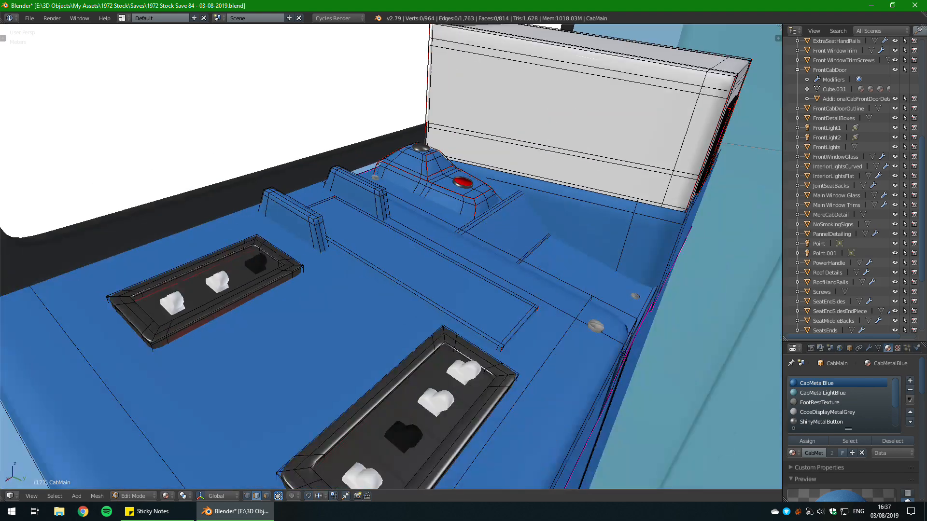
{"action": "key", "text": "l"}
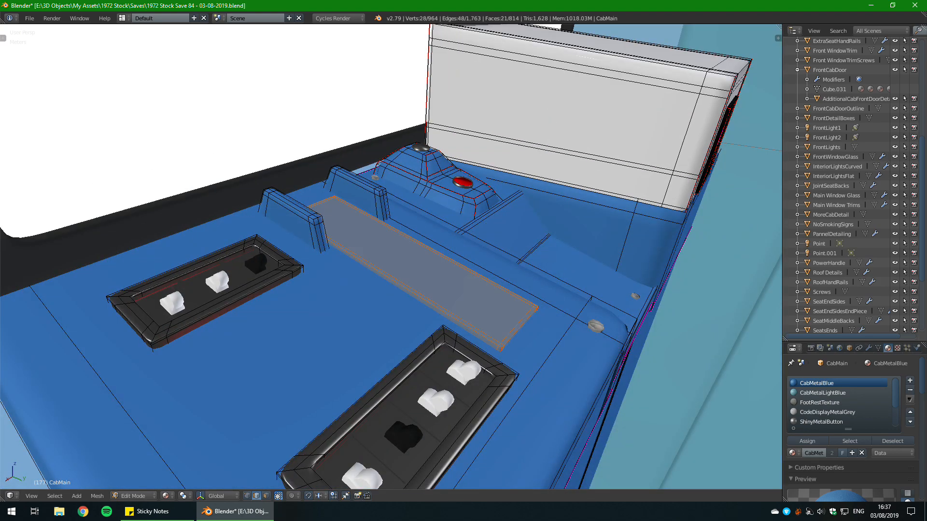
{"action": "key", "text": "a"}
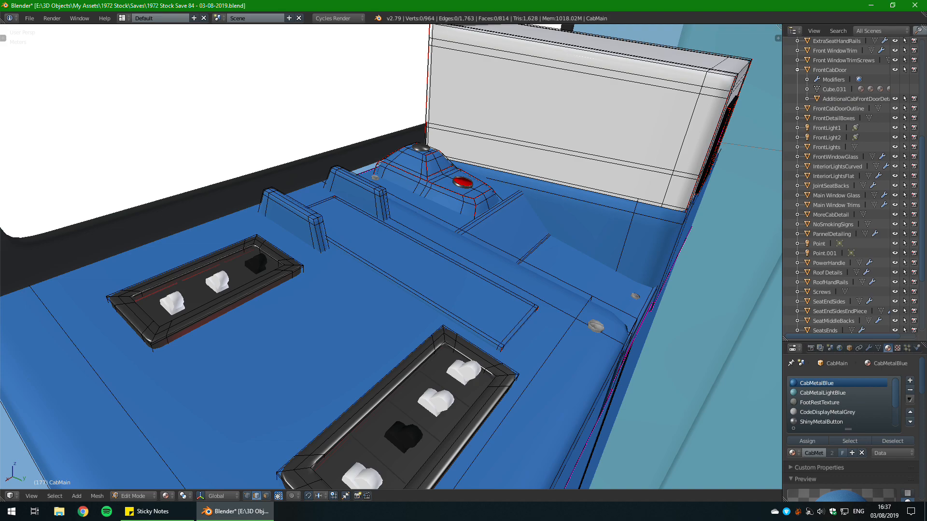
Step: Split off a UV/Image Editor beside the 3D view, unlink the Render Result, and select the panel block to inspect its UV layout
{"action": "left_click_drag", "start_coordinate": [779, 27], "coordinate": [639, 32]}
{"action": "left_click", "coordinate": [650, 495]}
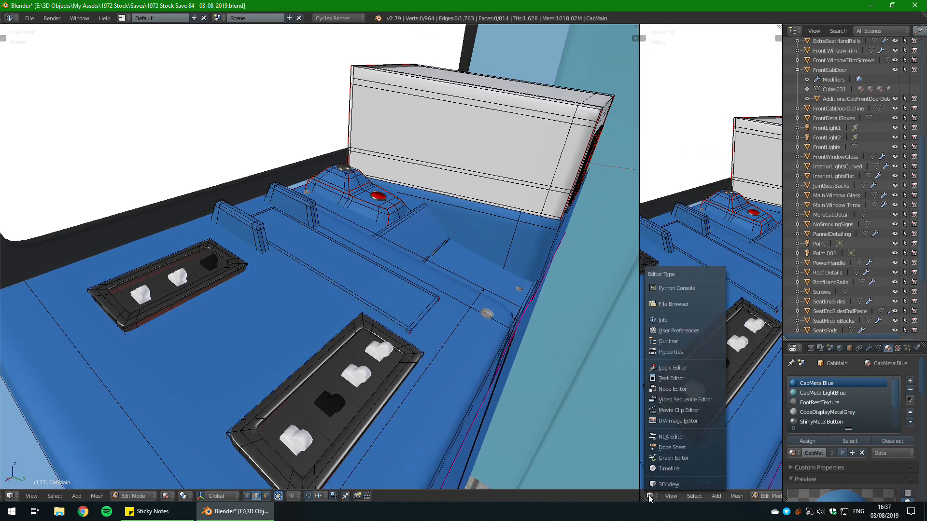
{"action": "left_click", "coordinate": [671, 428]}
{"action": "key", "text": "l"}
{"action": "key", "text": "k"}
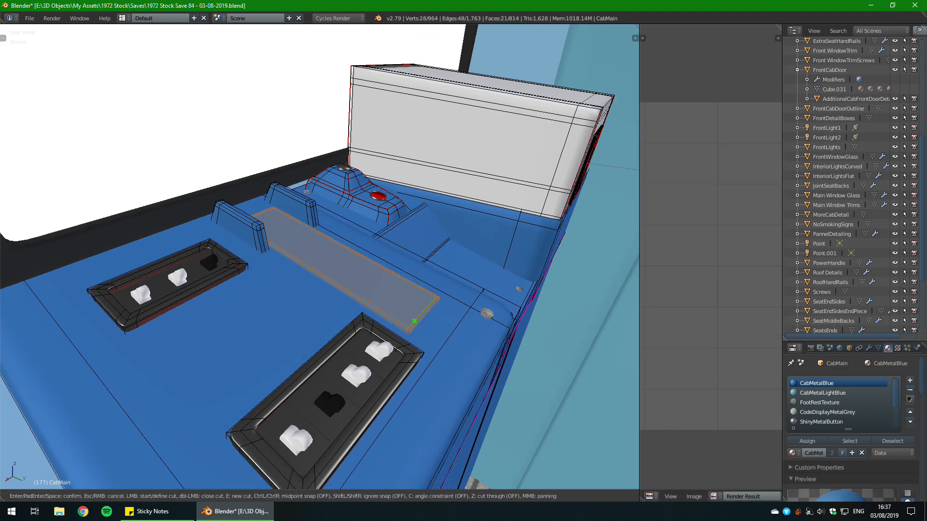
{"action": "key", "text": "Escape"}
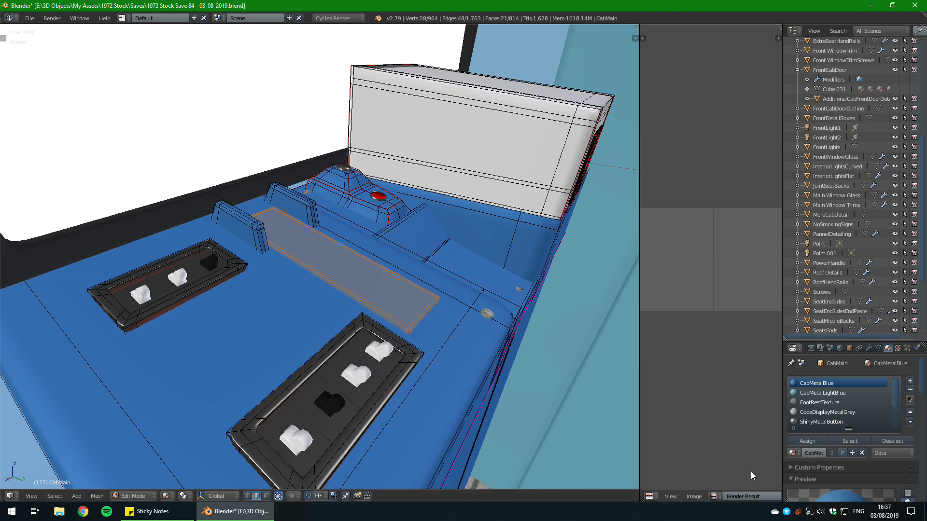
{"action": "left_click_drag", "start_coordinate": [640, 442], "coordinate": [585, 441]}
{"action": "left_click", "coordinate": [760, 497]}
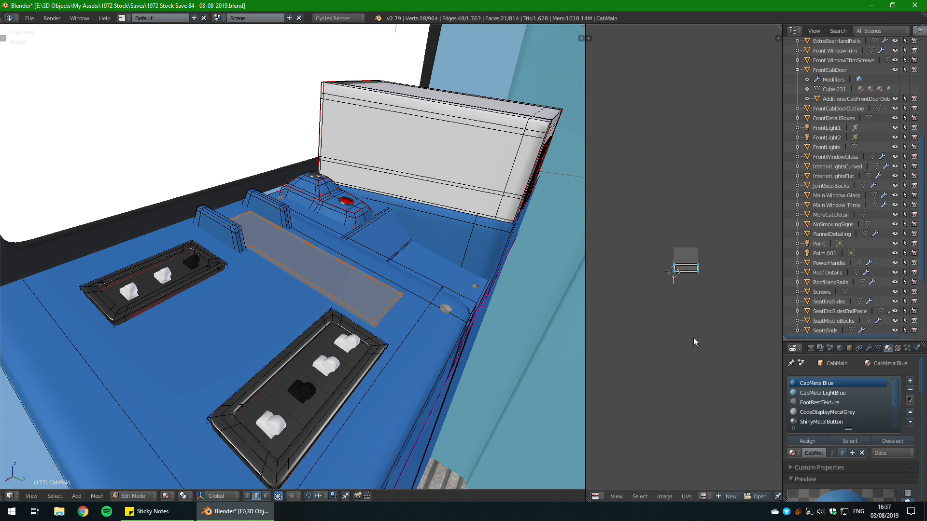
Step: Unwrap the selected panel block again and examine its UV islands up close
{"action": "scroll", "coordinate": [293, 255], "scroll_direction": "up", "scroll_amount": 3}
{"action": "key", "text": "u"}
{"action": "left_click", "coordinate": [407, 318]}
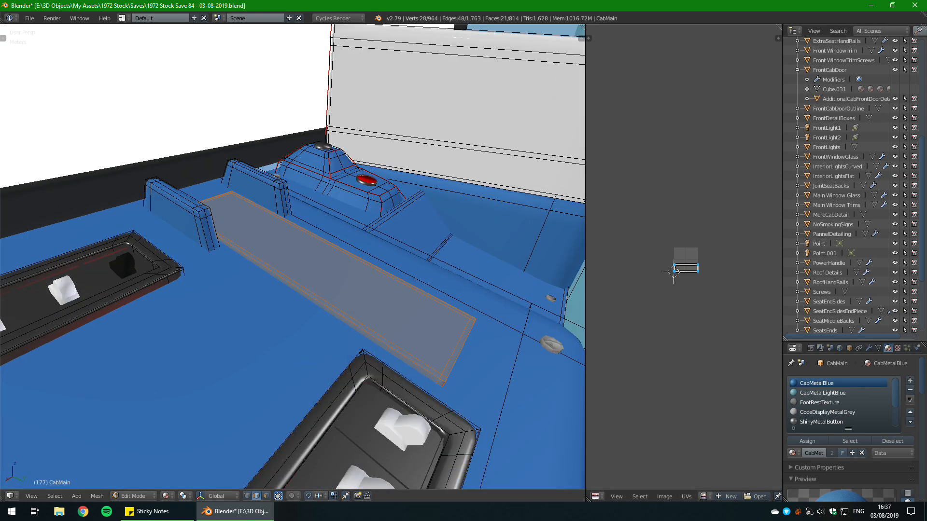
{"action": "scroll", "coordinate": [710, 303], "scroll_direction": "up", "scroll_amount": 6}
Step: Save the file over the existing version and merge the UV editor area back into the 3D view
{"action": "key", "text": "ctrl+s"}
{"action": "left_click", "coordinate": [378, 283]}
{"action": "middle_click_drag", "start_coordinate": [379, 284], "coordinate": [415, 290]}
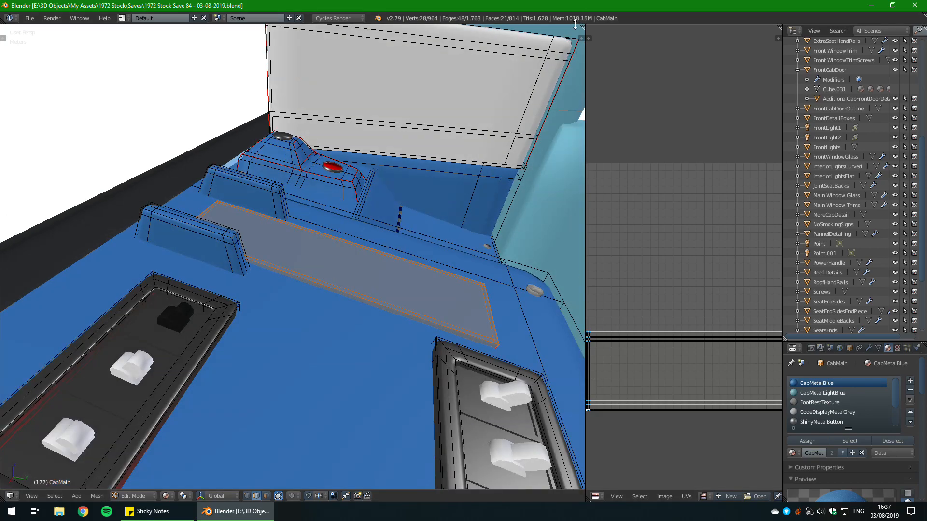
{"action": "left_click_drag", "start_coordinate": [583, 28], "coordinate": [623, 36]}
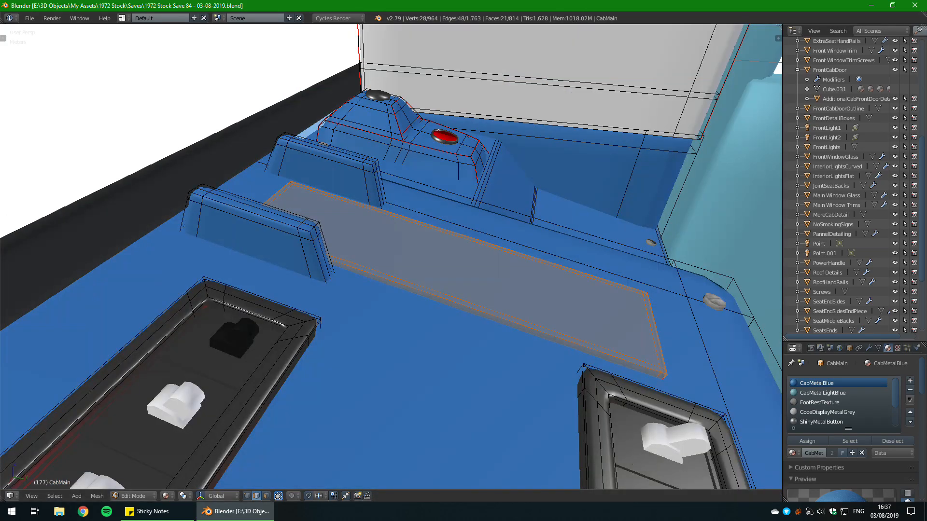
Step: Split off a UV/Image Editor beside the 3D view and unlink the Render Result to inspect the panel block's UV layout
{"action": "left_click_drag", "start_coordinate": [778, 38], "coordinate": [568, 43]}
{"action": "left_click", "coordinate": [579, 496]}
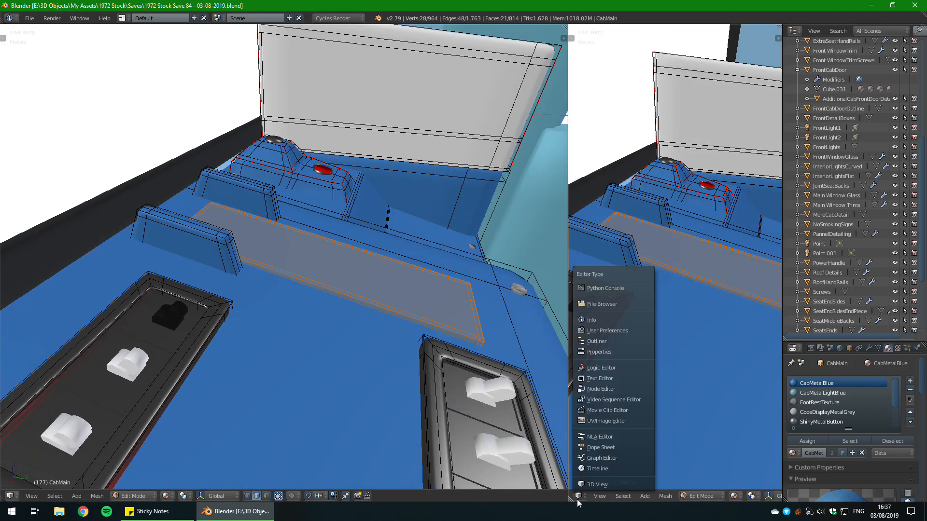
{"action": "left_click", "coordinate": [603, 421]}
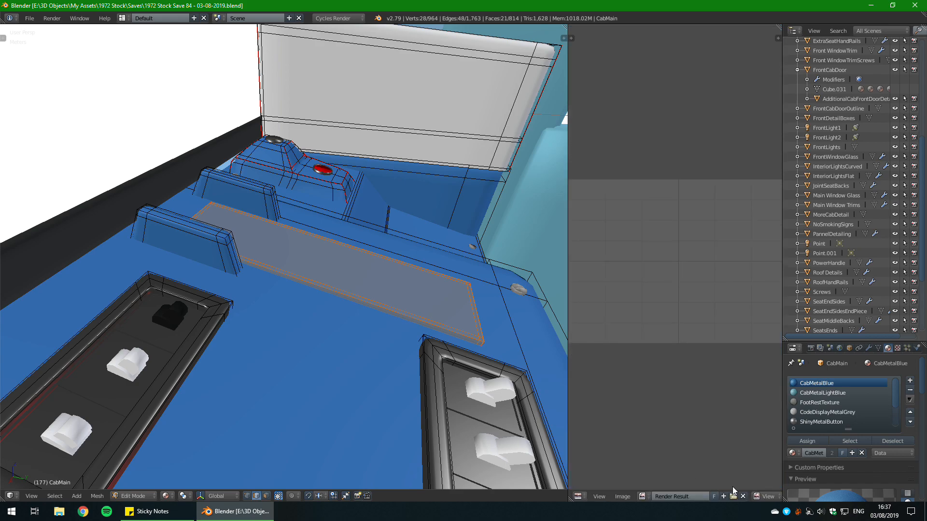
{"action": "left_click", "coordinate": [743, 496]}
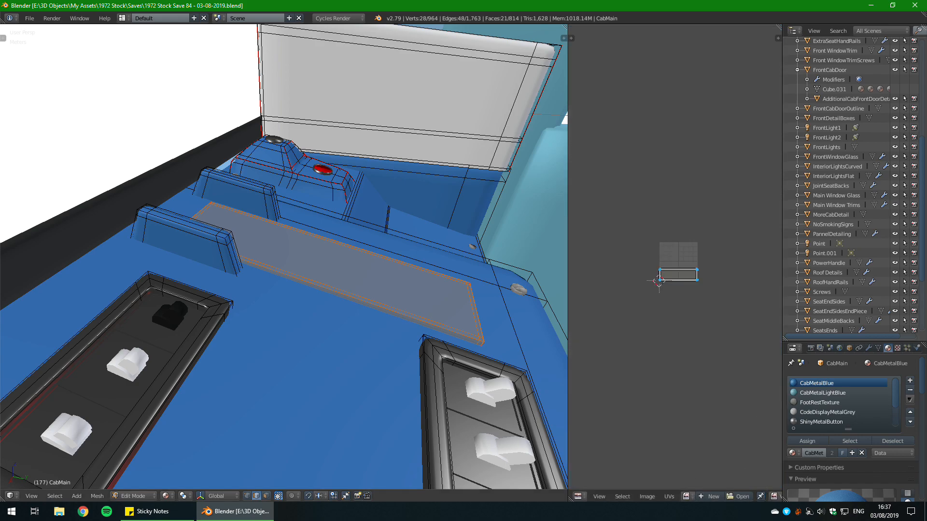
Step: Save the file over the existing version and inspect the panel block between the fins from both sides
{"action": "key", "text": "ctrl+s"}
{"action": "left_click", "coordinate": [271, 207]}
{"action": "key", "text": "ctrl+s"}
{"action": "left_click", "coordinate": [273, 211]}
{"action": "middle_click_drag", "start_coordinate": [273, 211], "coordinate": [352, 187]}
{"action": "key", "text": "Tab"}
{"action": "key", "text": "Tab"}
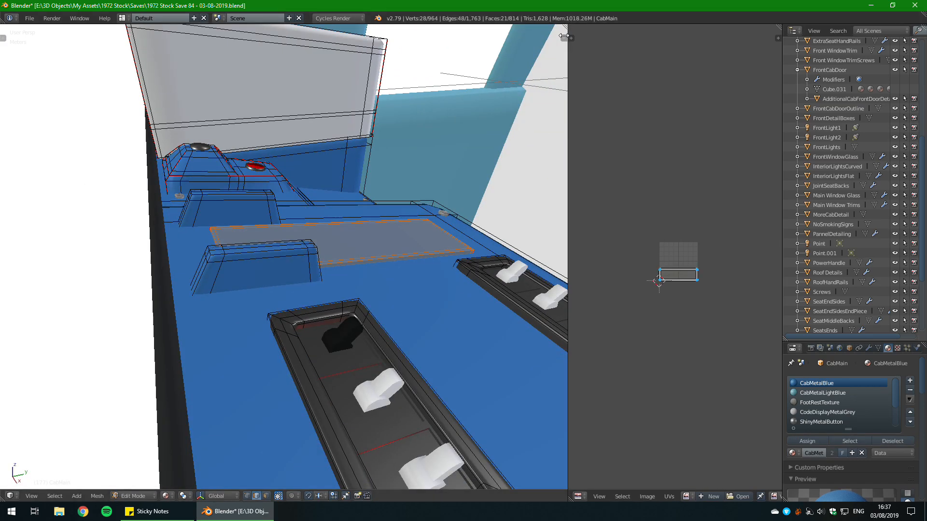
{"action": "middle_click_drag", "start_coordinate": [386, 222], "coordinate": [246, 181]}
{"action": "scroll", "coordinate": [198, 188], "scroll_direction": "up", "scroll_amount": 3}
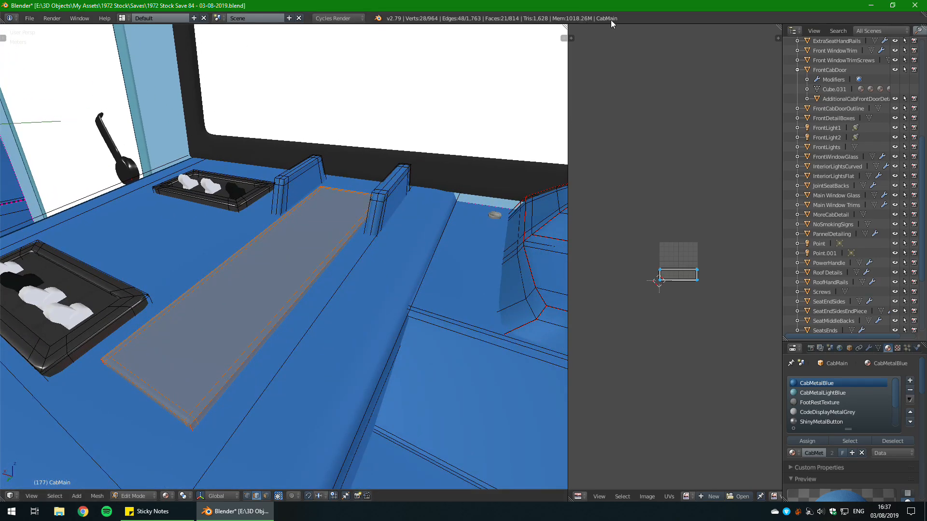
Step: Merge the UV editor area back into the 3D view and save the file over the existing version
{"action": "left_click_drag", "start_coordinate": [565, 27], "coordinate": [603, 43]}
{"action": "middle_click_drag", "start_coordinate": [536, 145], "coordinate": [565, 181]}
{"action": "key", "text": "ctrl+s"}
{"action": "left_click", "coordinate": [471, 177]}
{"action": "scroll", "coordinate": [463, 188], "scroll_direction": "down", "scroll_amount": 3}
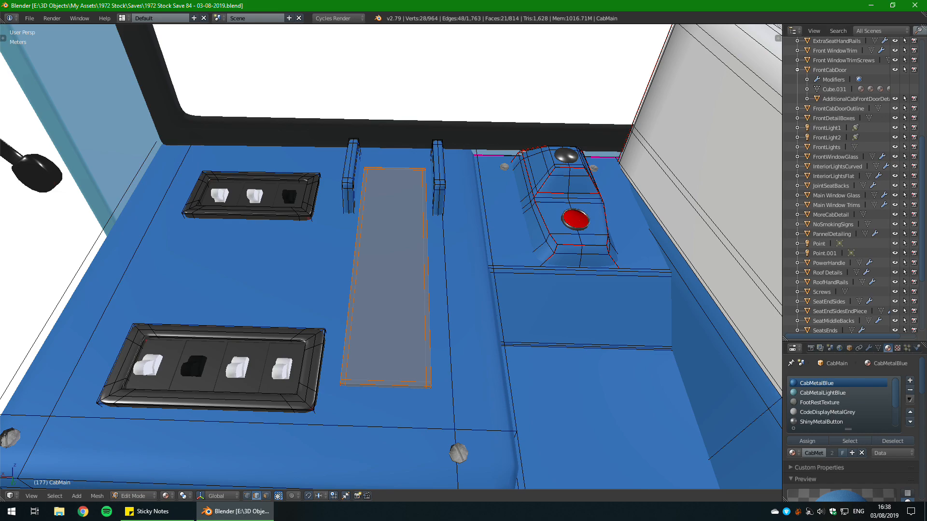
Step: Examine the panel block and its surroundings from several angles, comparing it in Object Mode and Edit Mode
{"action": "mouse_move", "coordinate": [391, 256]}
{"action": "middle_mouse_down"}
{"action": "mouse_move", "coordinate": [470, 256]}
{"action": "mouse_move", "coordinate": [377, 261]}
{"action": "middle_mouse_up"}
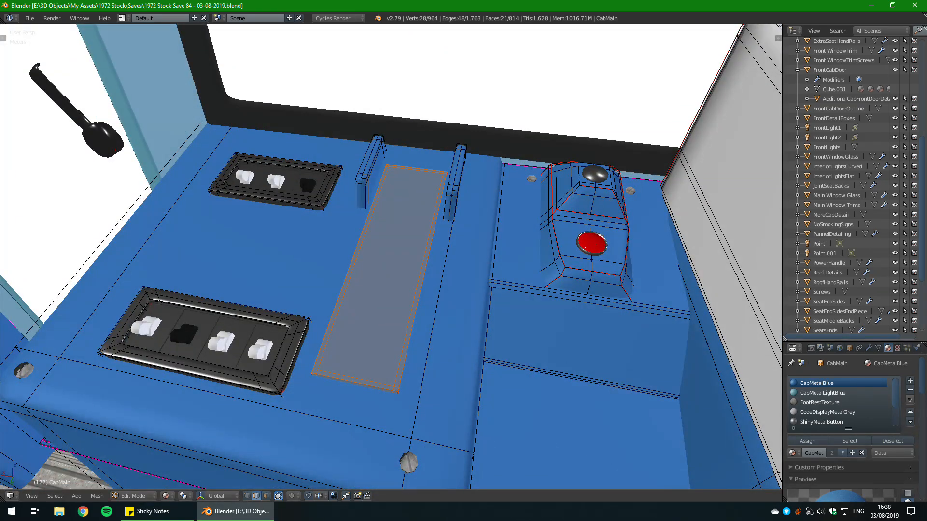
{"action": "mouse_move", "coordinate": [377, 260]}
{"action": "middle_mouse_down"}
{"action": "mouse_move", "coordinate": [337, 270]}
{"action": "mouse_move", "coordinate": [362, 290]}
{"action": "mouse_move", "coordinate": [386, 251]}
{"action": "middle_mouse_up"}
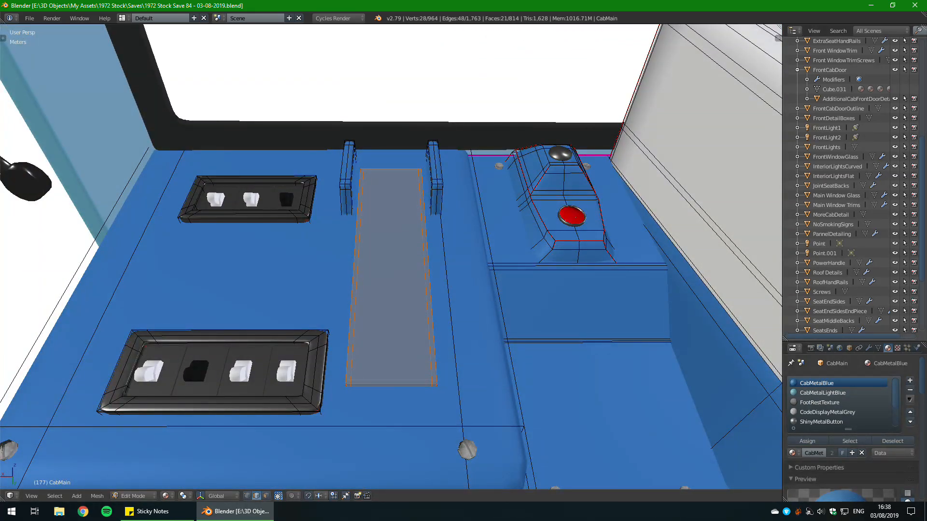
{"action": "middle_click_drag", "start_coordinate": [386, 251], "coordinate": [357, 256]}
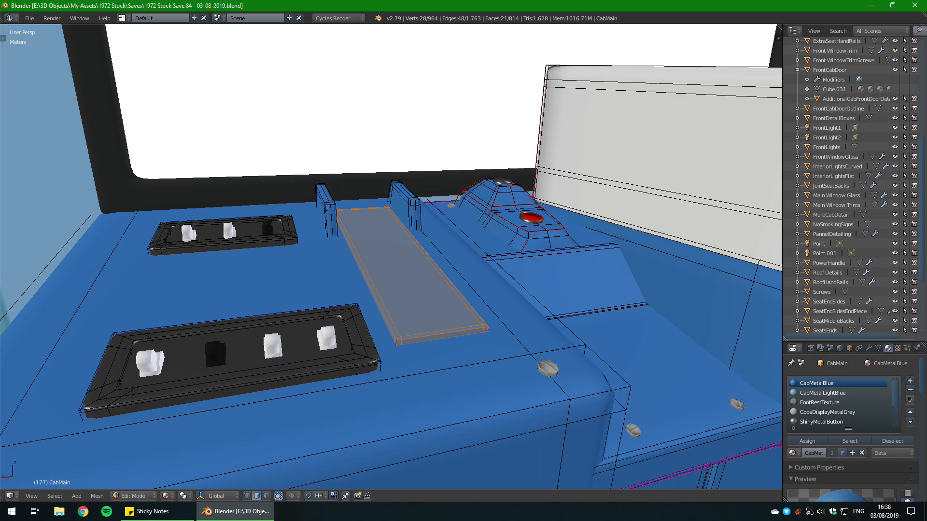
{"action": "scroll", "coordinate": [391, 256], "scroll_direction": "up", "scroll_amount": 5}
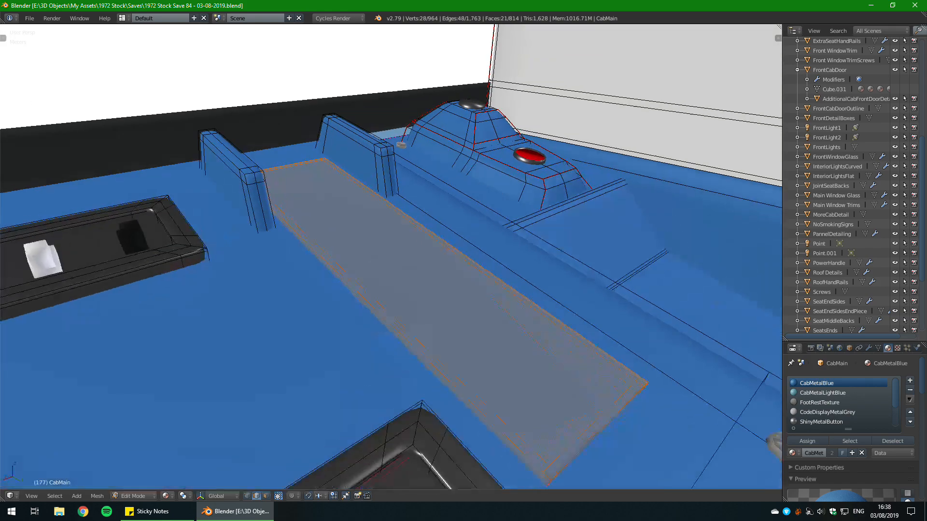
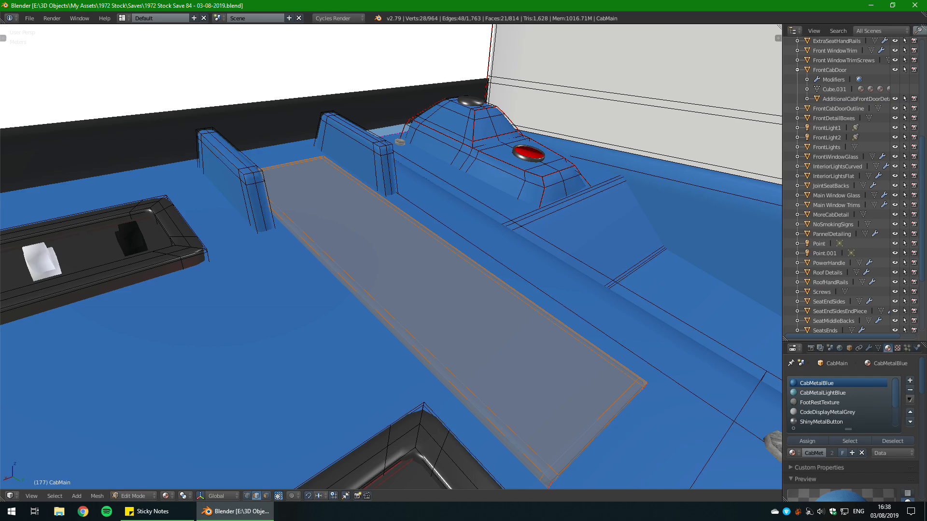
{"action": "middle_click_drag", "start_coordinate": [411, 256], "coordinate": [135, 144]}
{"action": "scroll", "coordinate": [316, 275], "scroll_direction": "down", "scroll_amount": 3}
{"action": "scroll", "coordinate": [311, 256], "scroll_direction": "up", "scroll_amount": 3}
{"action": "scroll", "coordinate": [145, 242], "scroll_direction": "down", "scroll_amount": 3}
{"action": "scroll", "coordinate": [125, 207], "scroll_direction": "up", "scroll_amount": 2}
{"action": "scroll", "coordinate": [130, 188], "scroll_direction": "up", "scroll_amount": 3}
{"action": "key", "text": "Tab"}
{"action": "scroll", "coordinate": [372, 104], "scroll_direction": "down", "scroll_amount": 3}
{"action": "scroll", "coordinate": [390, 189], "scroll_direction": "down", "scroll_amount": 3}
{"action": "scroll", "coordinate": [398, 198], "scroll_direction": "up", "scroll_amount": 4}
{"action": "middle_click_drag", "start_coordinate": [398, 198], "coordinate": [555, 222]}
{"action": "key", "text": "Tab"}
{"action": "key", "text": "Tab"}
{"action": "key", "text": "Tab"}
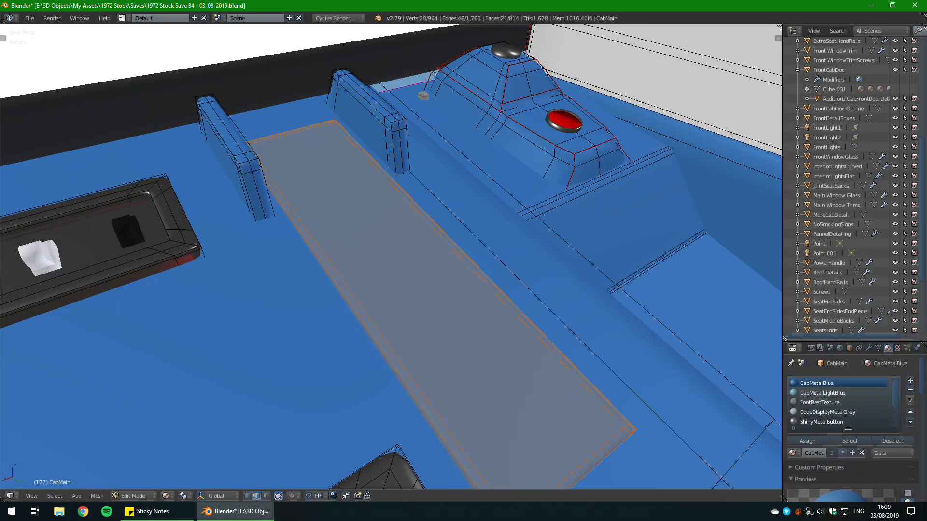
Step: Assign the ShinyMetalButton material to the selected panel block, return to Object Mode and save the file
{"action": "left_click", "coordinate": [815, 423]}
{"action": "left_click", "coordinate": [811, 442]}
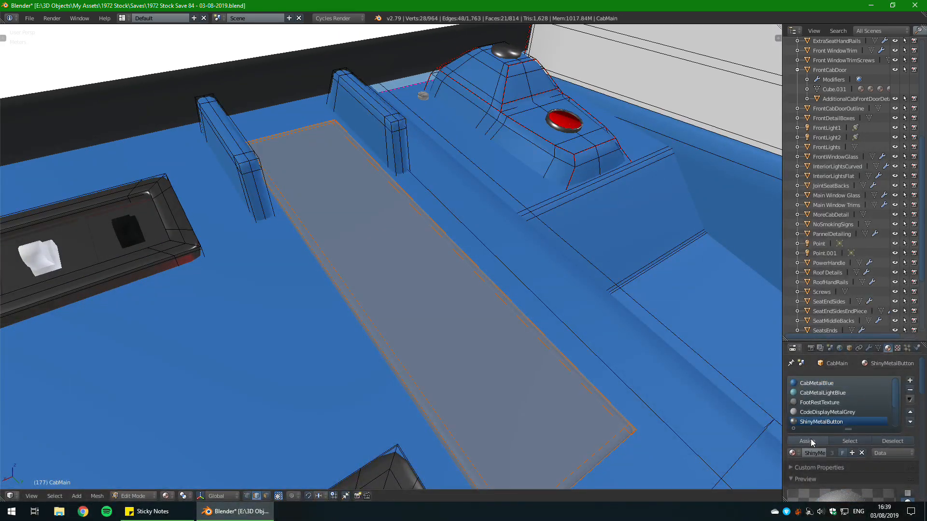
{"action": "scroll", "coordinate": [511, 312], "scroll_direction": "down", "scroll_amount": 2}
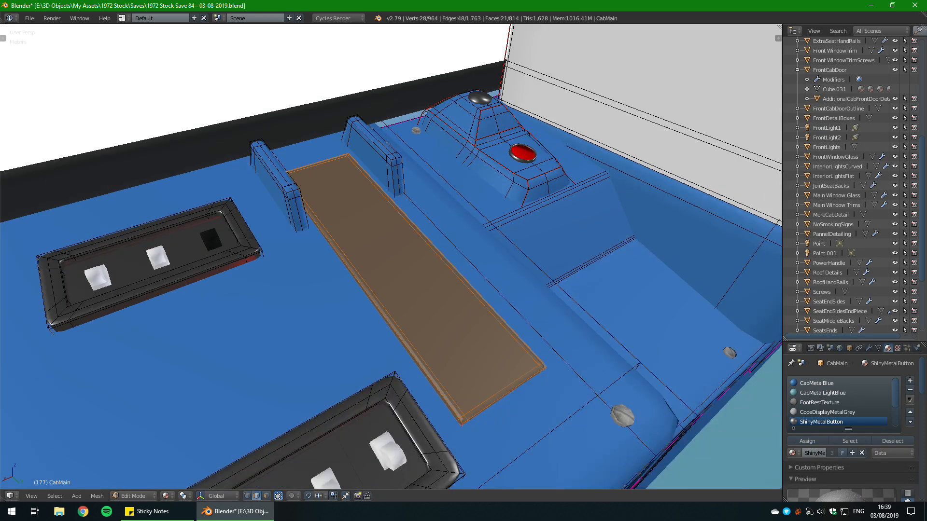
{"action": "key", "text": "Tab"}
{"action": "key", "text": "ctrl+s"}
{"action": "left_click", "coordinate": [511, 312]}
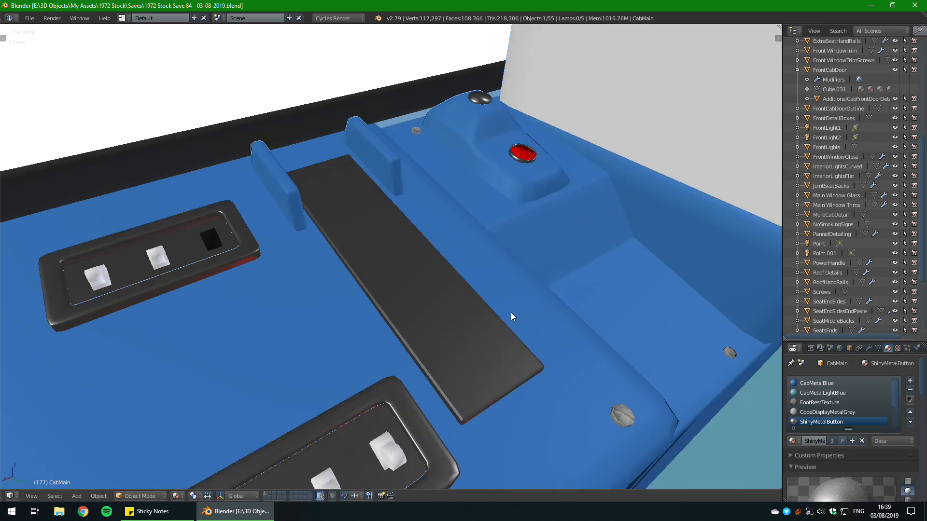
Step: Preview the console in rendered shading, switch the rendered preview off again and save the file
{"action": "key", "text": "shift+z"}
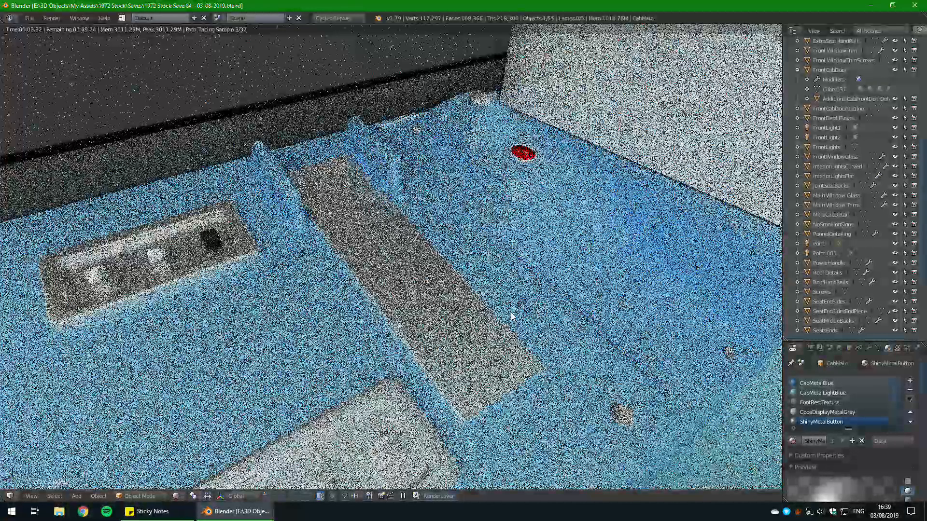
{"action": "key", "text": "shift+z"}
{"action": "key", "text": "ctrl+s"}
{"action": "left_click", "coordinate": [511, 313]}
{"action": "scroll", "coordinate": [870, 424], "scroll_direction": "down", "scroll_amount": 2}
{"action": "scroll", "coordinate": [853, 401], "scroll_direction": "up", "scroll_amount": 3}
{"action": "scroll", "coordinate": [449, 318], "scroll_direction": "down", "scroll_amount": 4}
{"action": "middle_click_drag", "start_coordinate": [450, 318], "coordinate": [386, 280]}
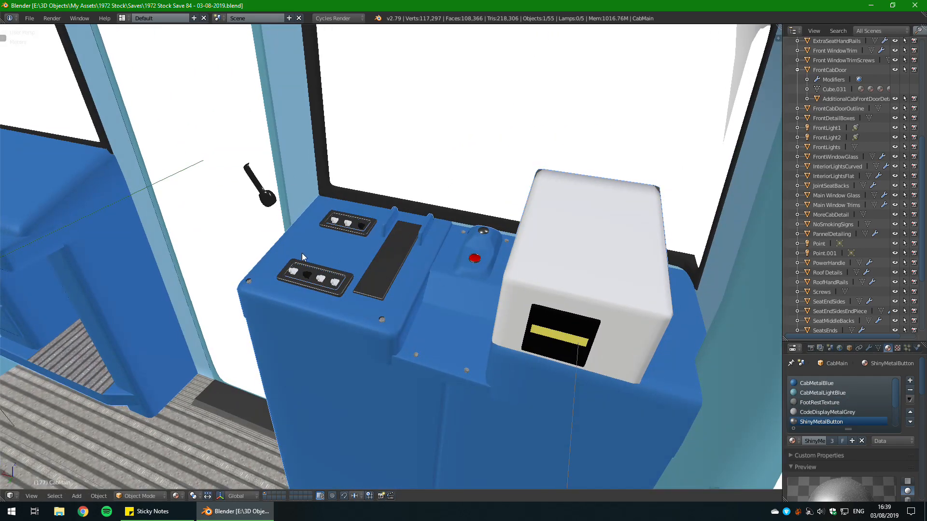
Step: Browse the available materials for the ShinyMetalButton slot and leave the list without choosing another one
{"action": "left_click", "coordinate": [795, 440]}
{"action": "scroll", "coordinate": [798, 424], "scroll_direction": "down", "scroll_amount": 5}
{"action": "scroll", "coordinate": [846, 386], "scroll_direction": "down", "scroll_amount": 6}
{"action": "scroll", "coordinate": [845, 387], "scroll_direction": "up", "scroll_amount": 20}
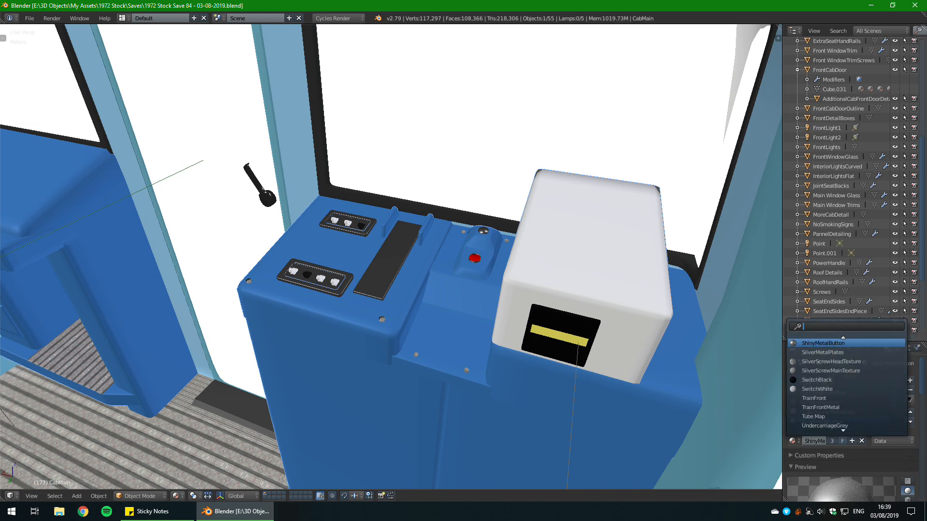
{"action": "scroll", "coordinate": [846, 386], "scroll_direction": "up", "scroll_amount": 20}
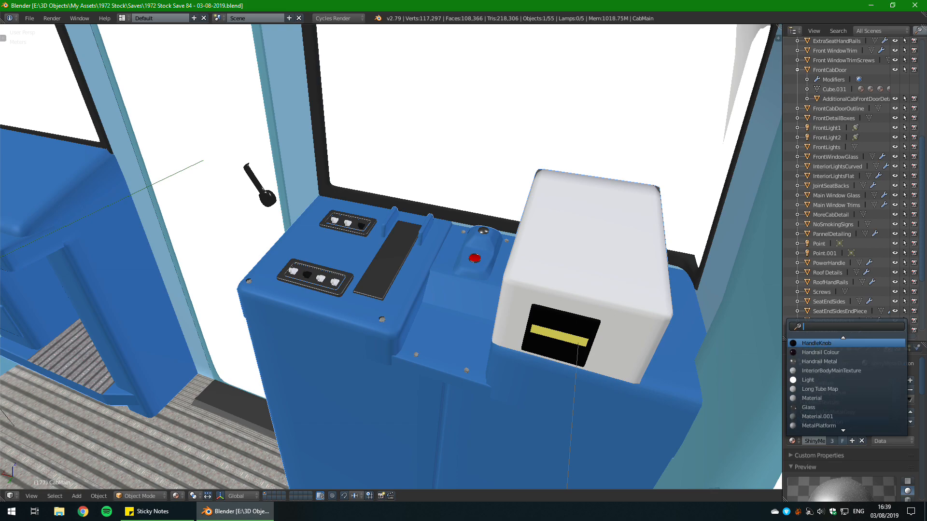
{"action": "scroll", "coordinate": [845, 386], "scroll_direction": "up", "scroll_amount": 15}
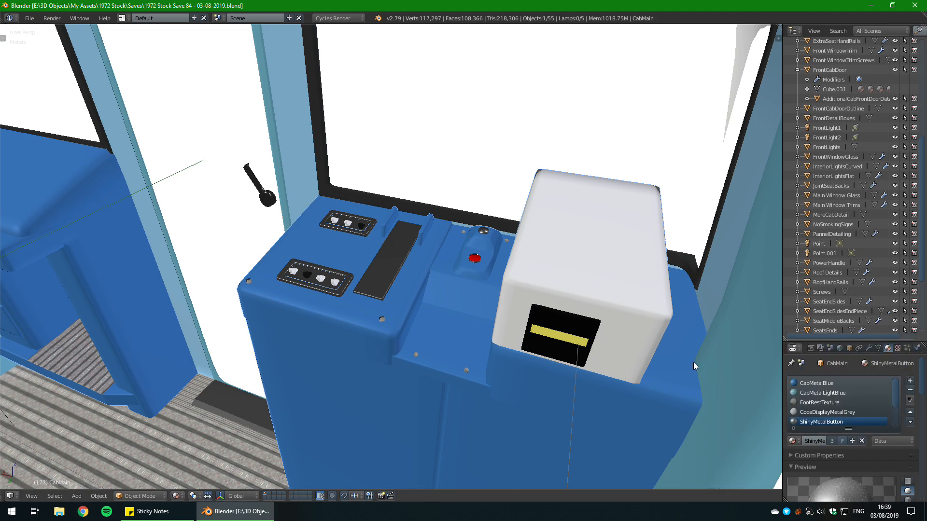
Step: Review the whole console with its metal panel from several angles, saving the file over the existing version
{"action": "middle_click_drag", "start_coordinate": [462, 301], "coordinate": [566, 289]}
{"action": "key", "text": "ctrl+s"}
{"action": "left_click", "coordinate": [567, 289]}
{"action": "middle_click_drag", "start_coordinate": [474, 293], "coordinate": [508, 295]}
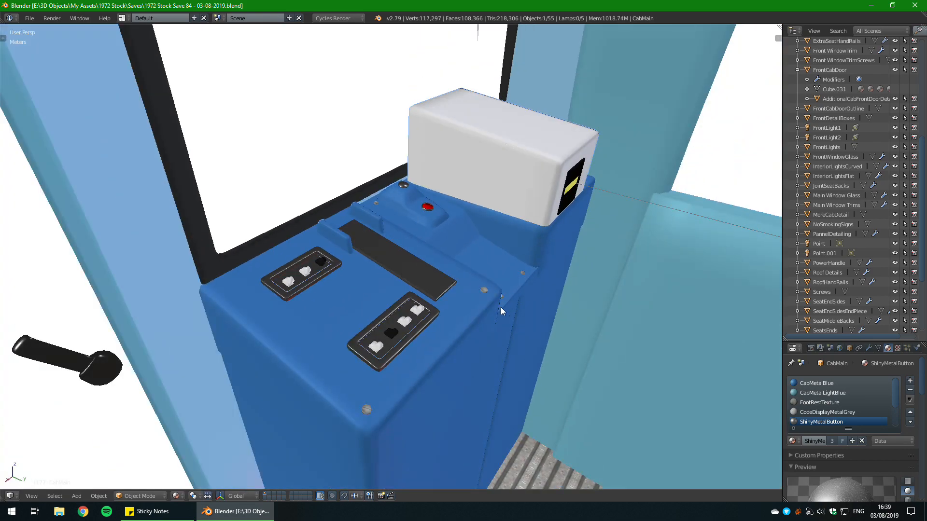
{"action": "middle_click_drag", "start_coordinate": [451, 288], "coordinate": [485, 328]}
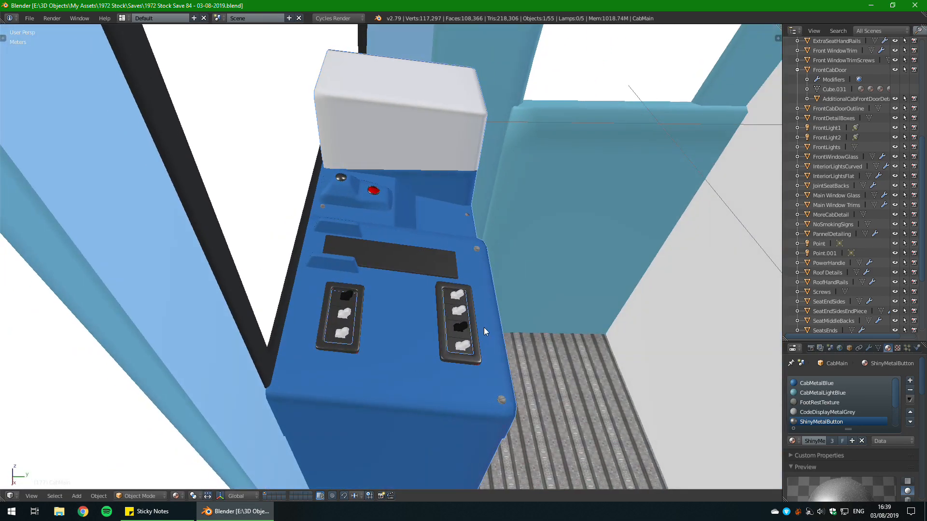
{"action": "scroll", "coordinate": [554, 314], "scroll_direction": "up", "scroll_amount": 3}
{"action": "middle_click_drag", "start_coordinate": [506, 288], "coordinate": [216, 285]}
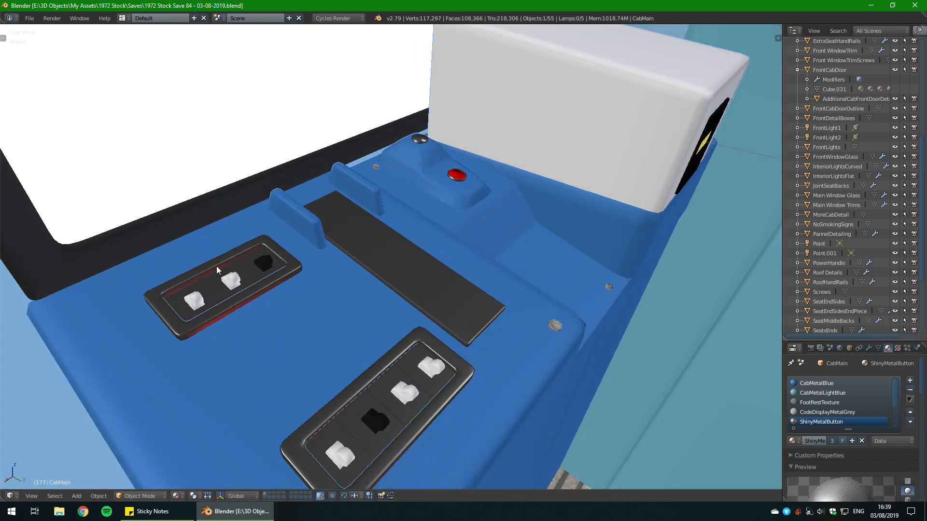
{"action": "scroll", "coordinate": [504, 355], "scroll_direction": "up", "scroll_amount": 2}
{"action": "key", "text": "ctrl+s"}
{"action": "left_click", "coordinate": [632, 339]}
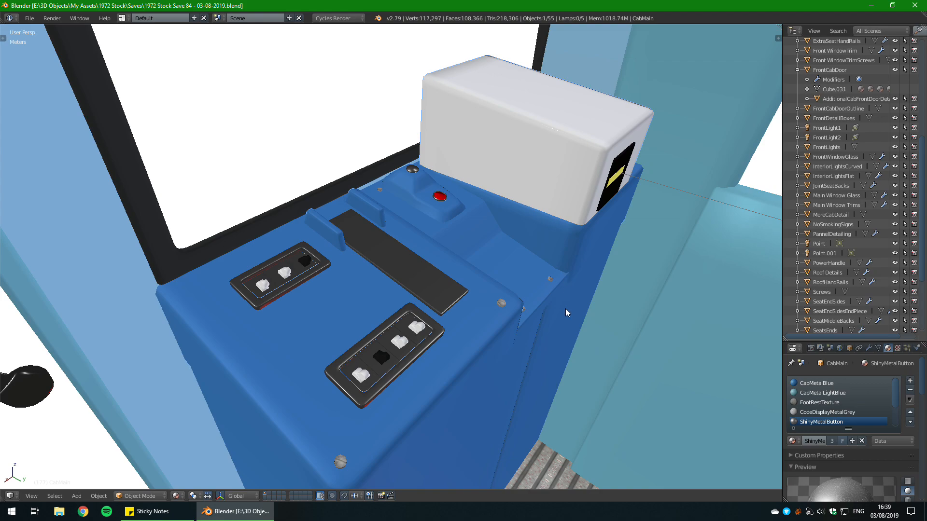
{"action": "middle_click_drag", "start_coordinate": [569, 303], "coordinate": [460, 337]}
{"action": "scroll", "coordinate": [380, 303], "scroll_direction": "up", "scroll_amount": 3}
{"action": "key", "text": "ctrl+s"}
{"action": "left_click", "coordinate": [386, 303]}
Step: Apply smooth shading to the CabMain object in Object Mode
{"action": "key", "text": "Tab"}
{"action": "key", "text": "KP_Decimal"}
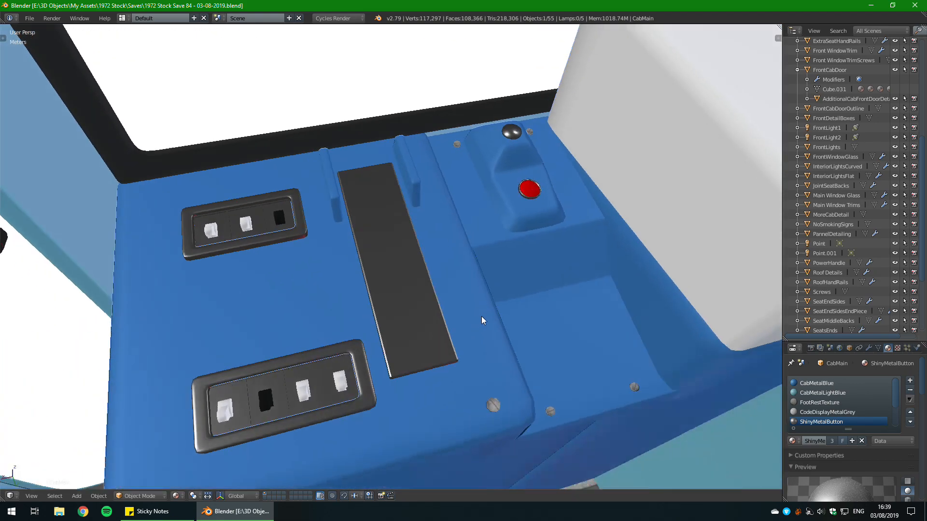
{"action": "key", "text": "Tab"}
{"action": "key", "text": "Tab"}
{"action": "key", "text": "Tab"}
{"action": "middle_click_drag", "start_coordinate": [444, 348], "coordinate": [422, 321]}
{"action": "scroll", "coordinate": [422, 286], "scroll_direction": "up", "scroll_amount": 1}
{"action": "key", "text": "Tab"}
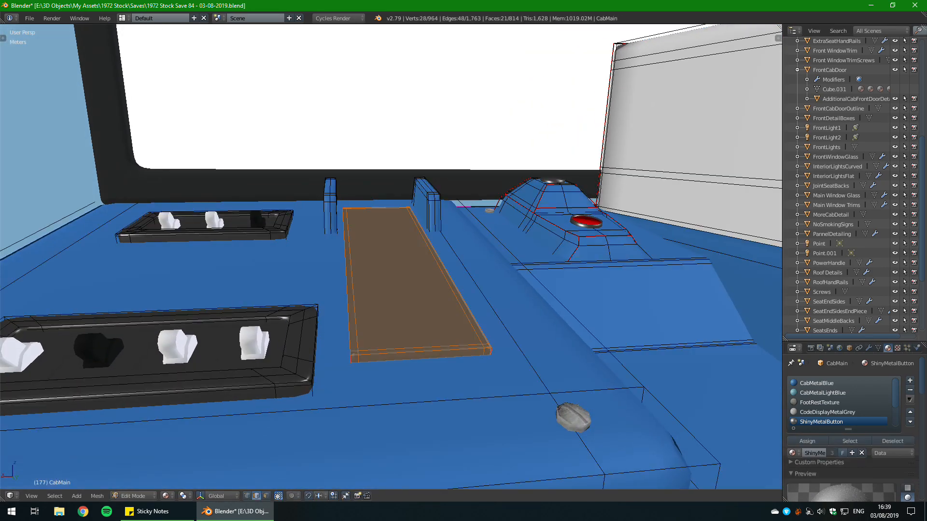
{"action": "key", "text": "Tab"}
{"action": "key", "text": "t"}
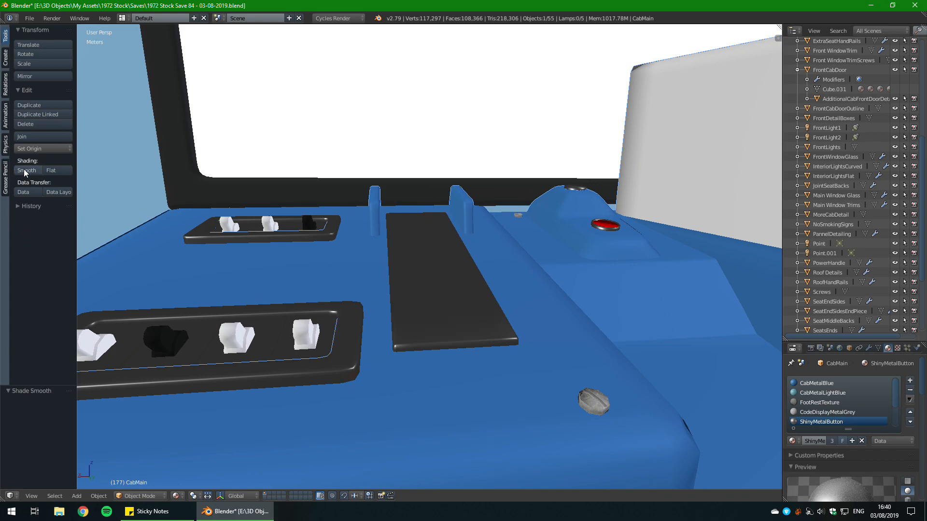
{"action": "key", "text": "t"}
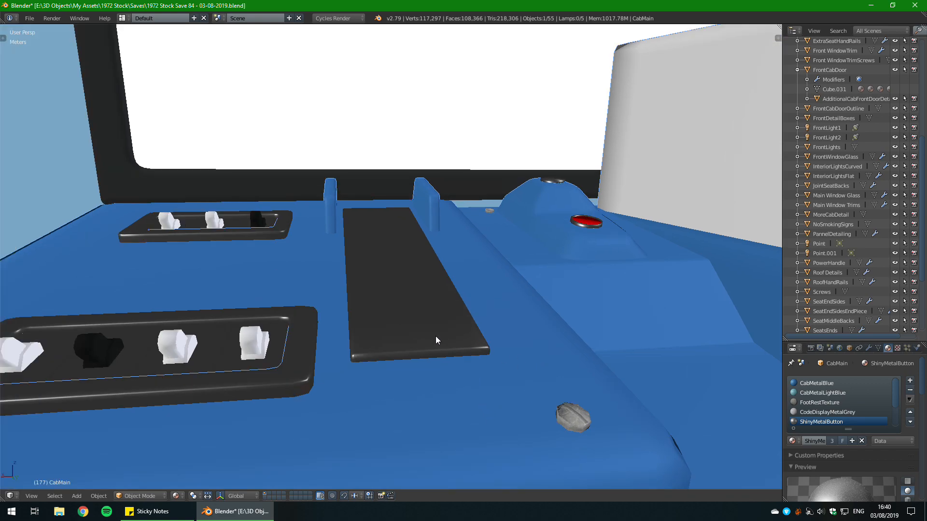
Step: Inspect the smooth-shaded panel and the surrounding console up close and from a distance
{"action": "middle_click_drag", "start_coordinate": [435, 336], "coordinate": [329, 351]}
{"action": "scroll", "coordinate": [417, 357], "scroll_direction": "down", "scroll_amount": 3}
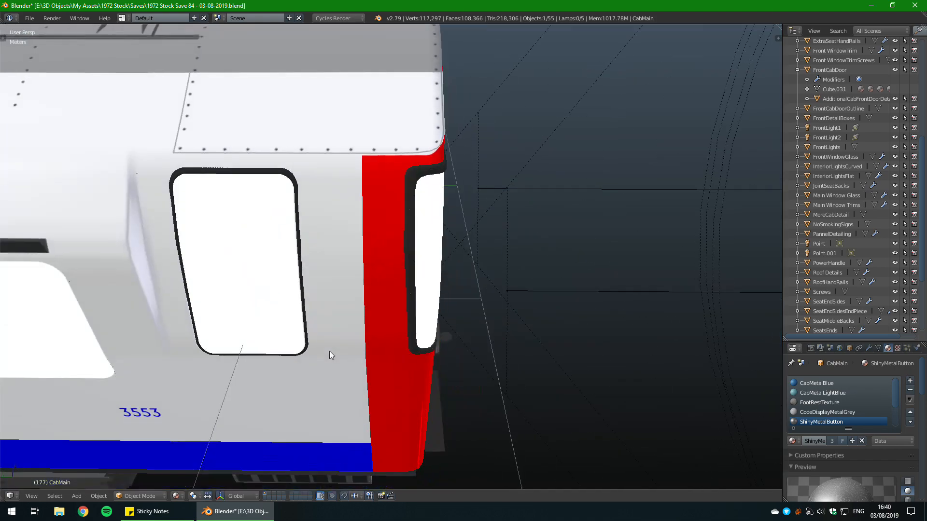
{"action": "middle_click_drag", "start_coordinate": [19, 393], "coordinate": [271, 314]}
{"action": "scroll", "coordinate": [272, 314], "scroll_direction": "up", "scroll_amount": 10}
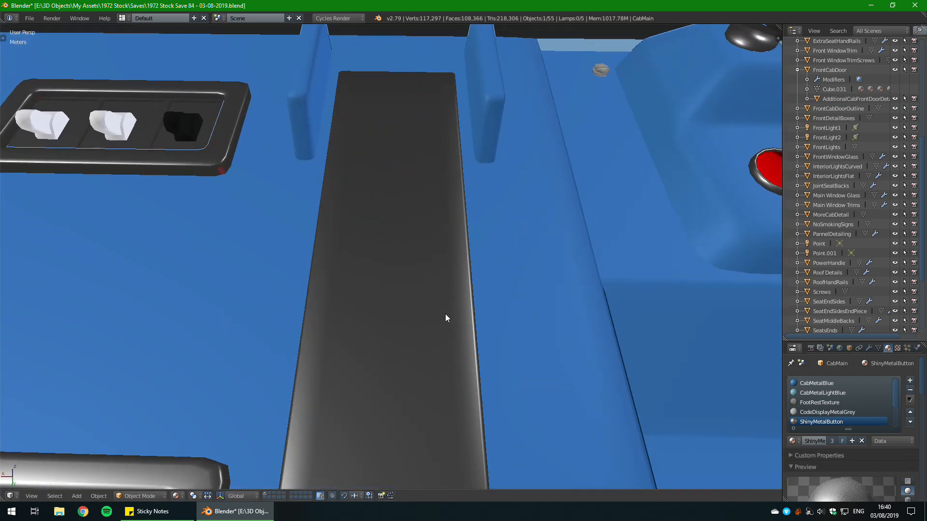
{"action": "scroll", "coordinate": [445, 317], "scroll_direction": "down", "scroll_amount": 5}
{"action": "middle_click_drag", "start_coordinate": [445, 317], "coordinate": [444, 252]}
{"action": "key", "text": "ctrl+s"}
{"action": "left_click", "coordinate": [567, 326]}
{"action": "scroll", "coordinate": [541, 289], "scroll_direction": "down", "scroll_amount": 3}
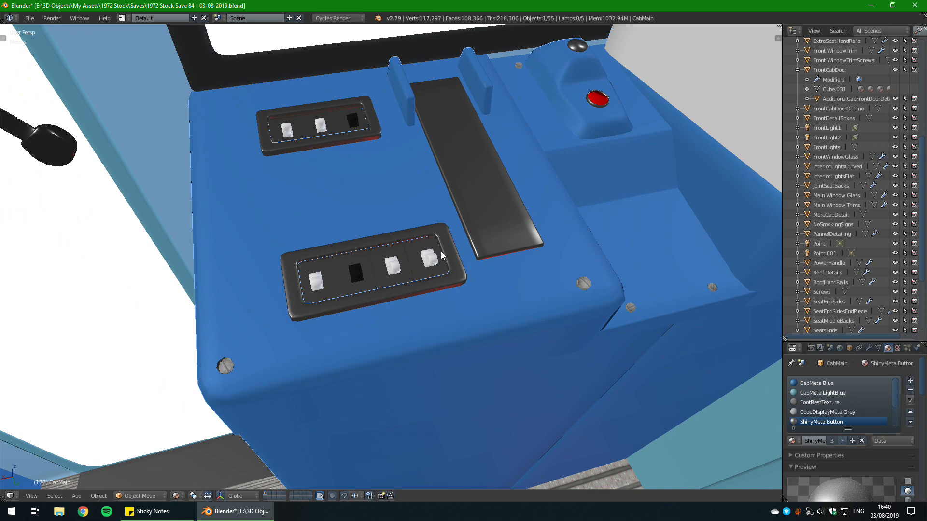
{"action": "middle_click_drag", "start_coordinate": [391, 230], "coordinate": [423, 228]}
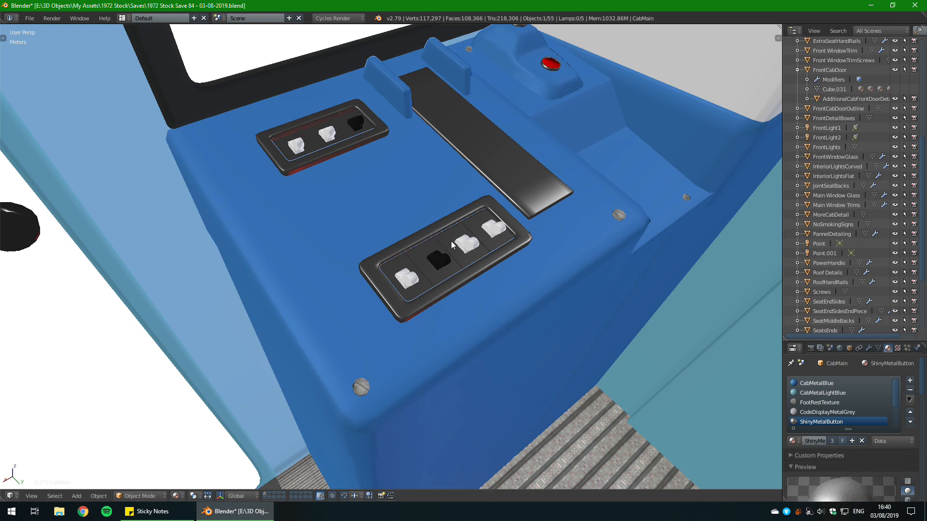
Step: Save the file over the existing 1972 Stock Save 84 - 03-08-2019.blend
{"action": "key", "text": "ctrl+s"}
{"action": "key", "text": "Return"}
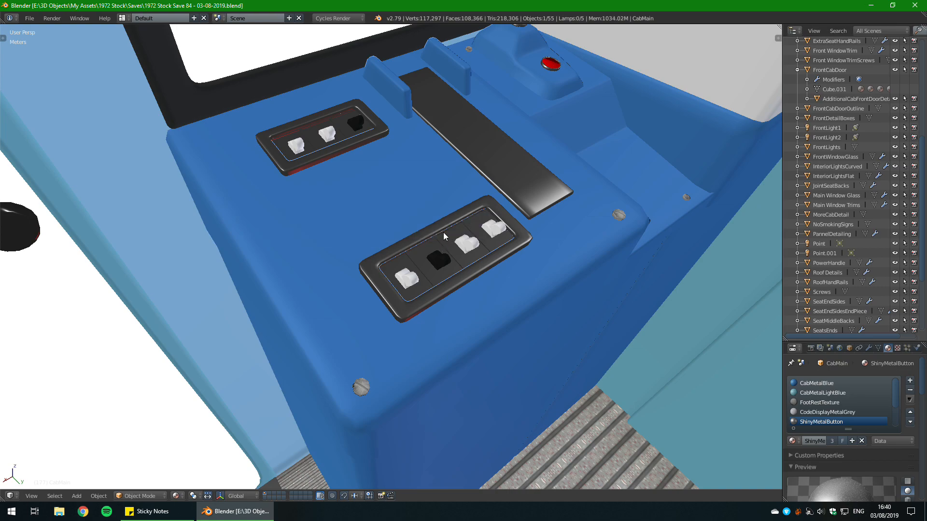
{"action": "middle_click_drag", "start_coordinate": [443, 233], "coordinate": [479, 228]}
{"action": "key", "text": "ctrl+s"}
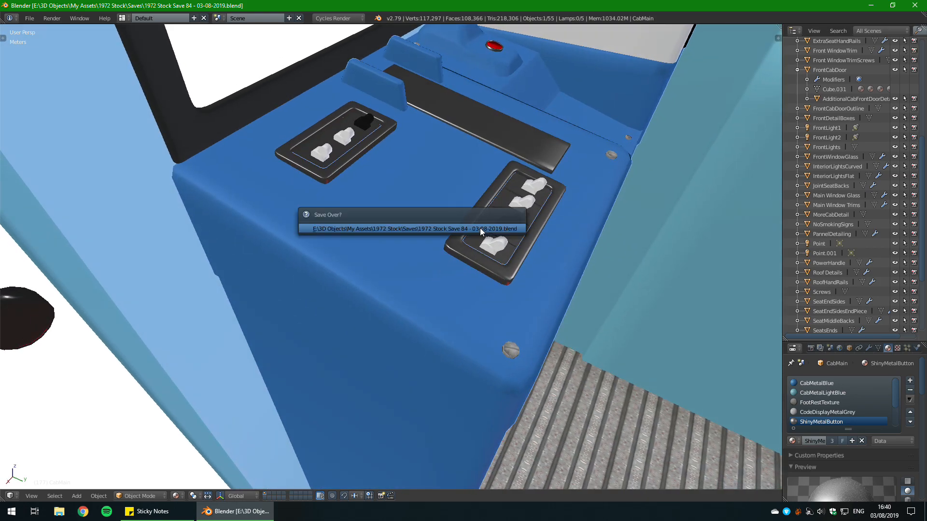
{"action": "left_click", "coordinate": [417, 229]}
{"action": "key", "text": "ctrl+s"}
{"action": "key", "text": "Return"}
{"action": "key", "text": "ctrl+s"}
{"action": "left_click", "coordinate": [394, 261]}
{"action": "middle_click_drag", "start_coordinate": [387, 188], "coordinate": [386, 198]}
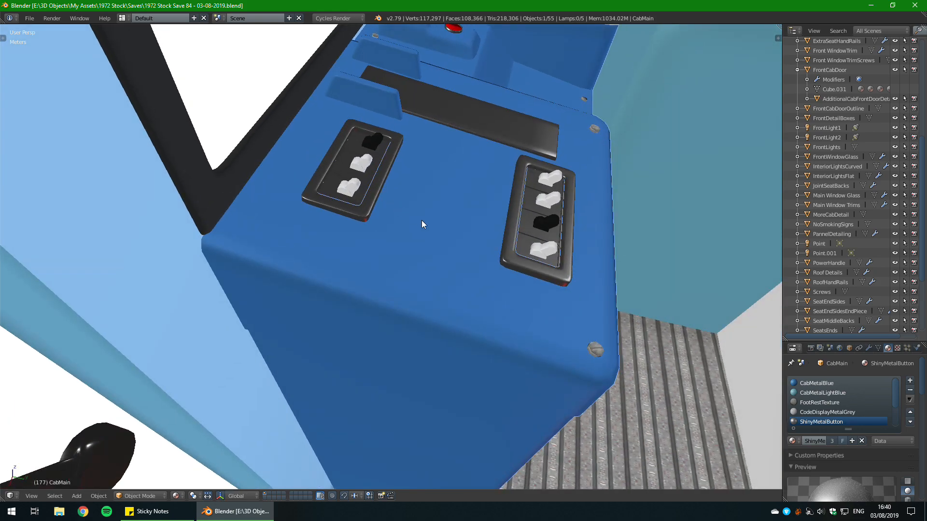
Step: Save the project as a new version named 1972 Stock Save 85 - 03-08-2019.blend
{"action": "middle_click_drag", "start_coordinate": [422, 220], "coordinate": [306, 238]}
{"action": "middle_click_drag", "start_coordinate": [399, 222], "coordinate": [422, 259]}
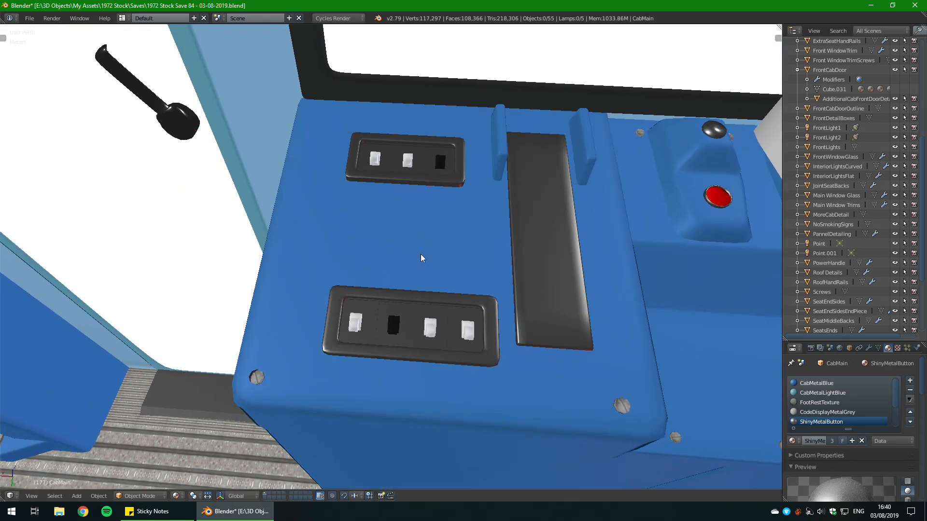
{"action": "left_click", "coordinate": [30, 17]}
{"action": "left_click", "coordinate": [56, 100]}
{"action": "left_click", "coordinate": [175, 54]}
{"action": "key", "text": "BackSpace"}
{"action": "type", "text": "5"}
{"action": "key", "text": "Return"}
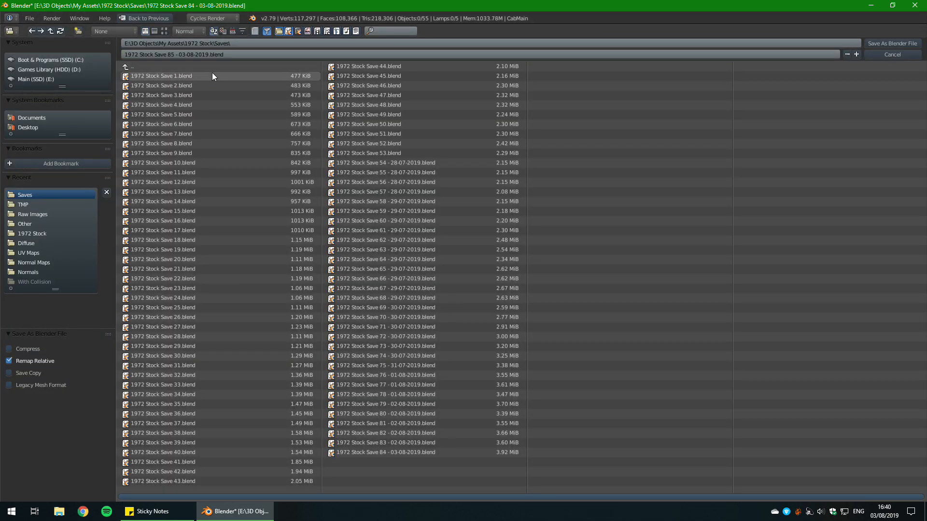
{"action": "left_click", "coordinate": [892, 43]}
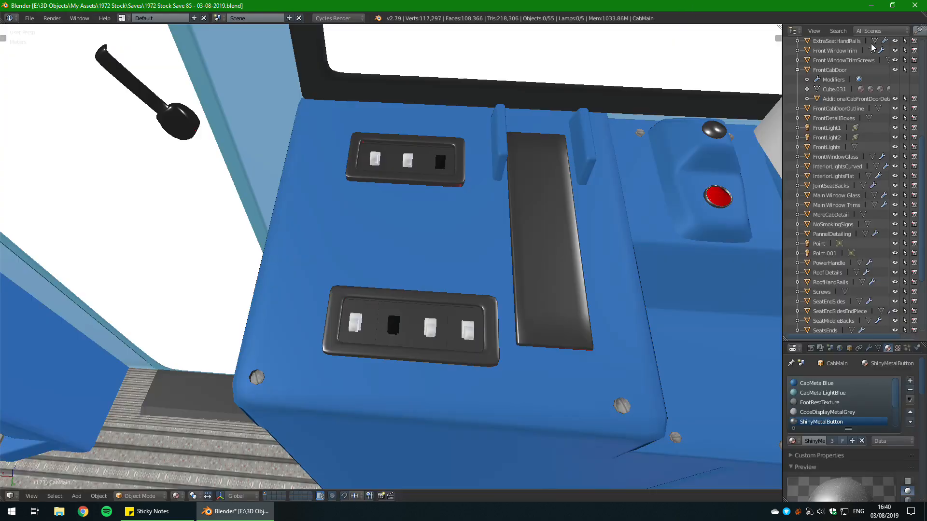
Step: Review the console around the metal panel and switch blocks, and save the file over the existing version 85
{"action": "middle_click_drag", "start_coordinate": [541, 116], "coordinate": [522, 158]}
{"action": "scroll", "coordinate": [521, 157], "scroll_direction": "down", "scroll_amount": 3}
{"action": "middle_click_drag", "start_coordinate": [449, 264], "coordinate": [495, 256]}
{"action": "scroll", "coordinate": [428, 260], "scroll_direction": "up", "scroll_amount": 4}
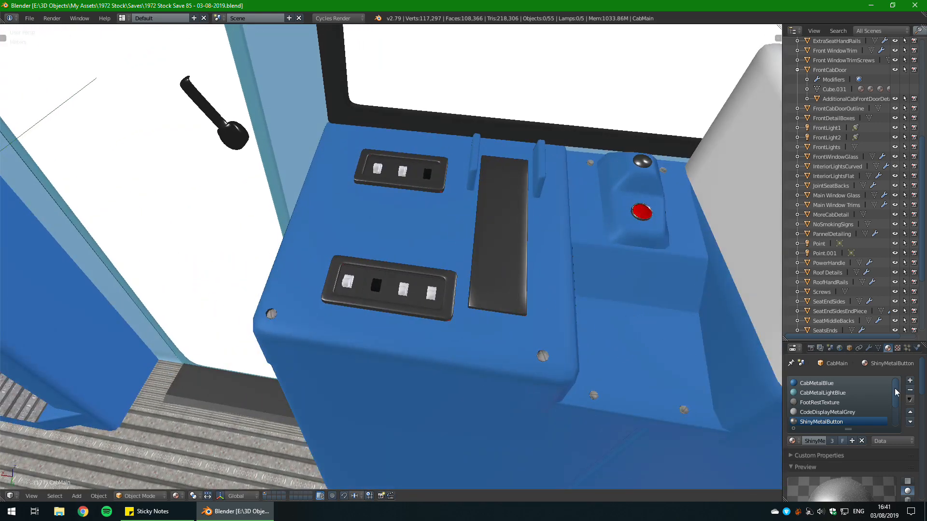
{"action": "middle_click_drag", "start_coordinate": [52, 296], "coordinate": [328, 356]}
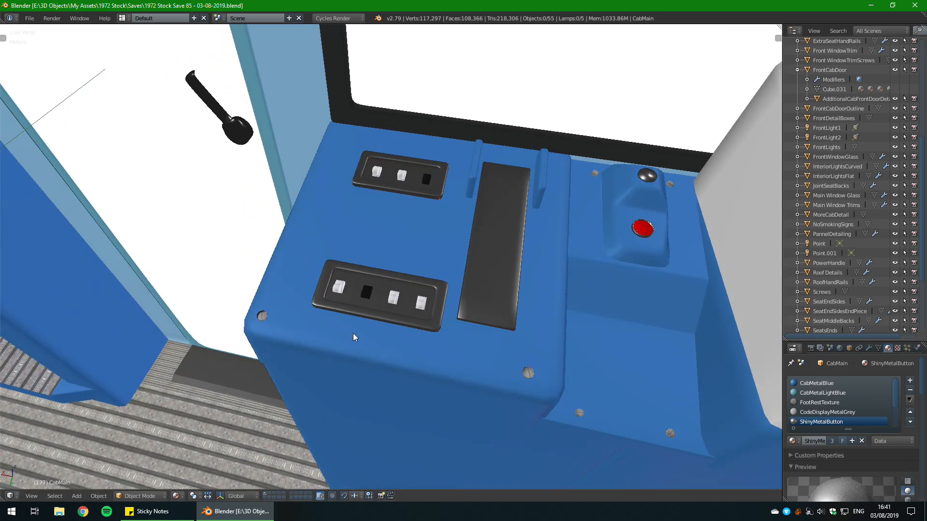
{"action": "scroll", "coordinate": [357, 333], "scroll_direction": "down", "scroll_amount": 4}
{"action": "middle_click_drag", "start_coordinate": [380, 327], "coordinate": [427, 285]}
{"action": "scroll", "coordinate": [362, 307], "scroll_direction": "up", "scroll_amount": 4}
{"action": "key", "text": "ctrl+s"}
{"action": "left_click", "coordinate": [525, 302]}
Step: Select the CabLights object on the cab ceiling, frame its mesh in Edit Mode and return to Object Mode
{"action": "scroll", "coordinate": [473, 324], "scroll_direction": "down", "scroll_amount": 2}
{"action": "scroll", "coordinate": [471, 325], "scroll_direction": "up", "scroll_amount": 1}
{"action": "scroll", "coordinate": [415, 312], "scroll_direction": "down", "scroll_amount": 5}
{"action": "scroll", "coordinate": [405, 294], "scroll_direction": "up", "scroll_amount": 5}
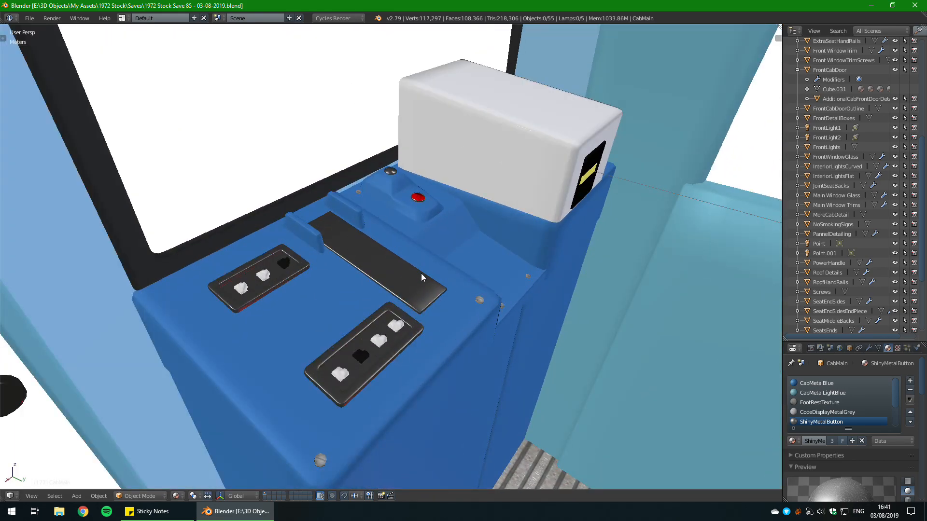
{"action": "scroll", "coordinate": [421, 272], "scroll_direction": "down", "scroll_amount": 3}
{"action": "key", "text": "space"}
{"action": "middle_click_drag", "start_coordinate": [356, 236], "coordinate": [314, 272]}
{"action": "middle_click_drag", "start_coordinate": [381, 274], "coordinate": [372, 335]}
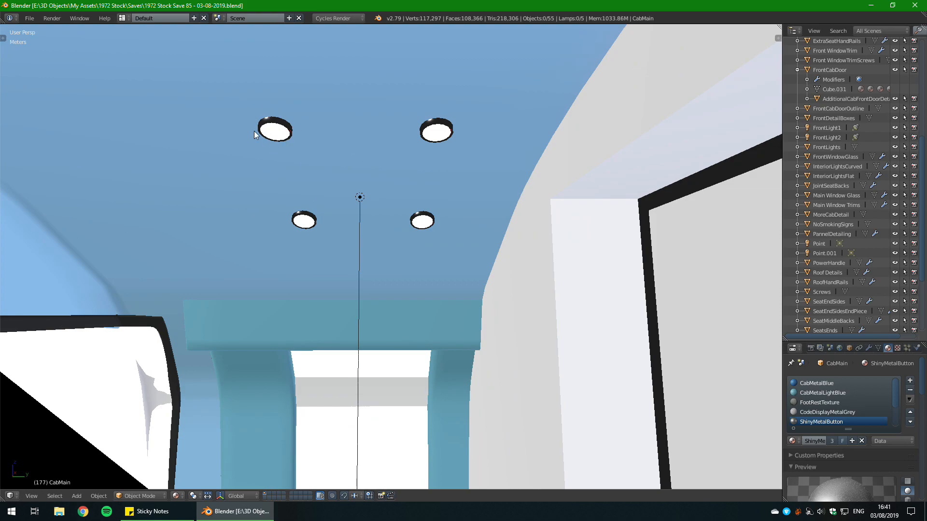
{"action": "right_click", "coordinate": [273, 131]}
{"action": "key", "text": "Tab"}
{"action": "key", "text": "Tab"}
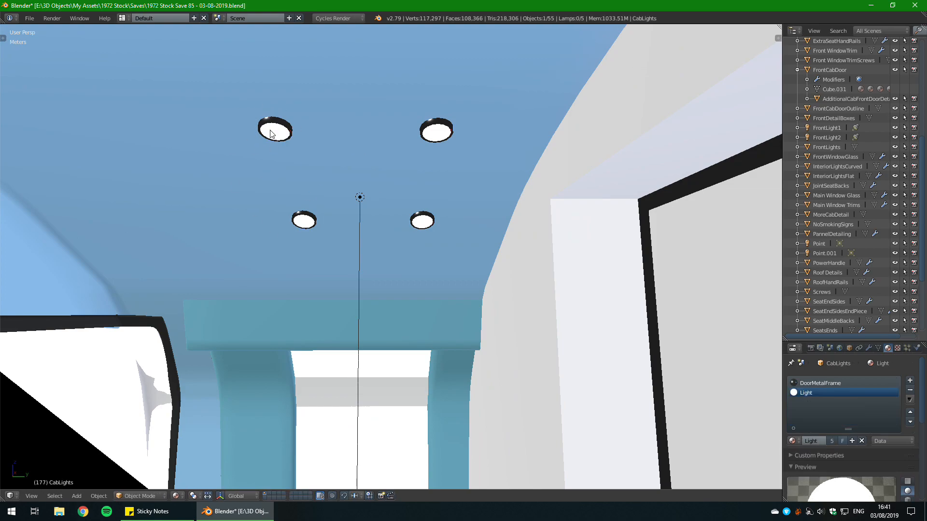
{"action": "key", "text": "Tab"}
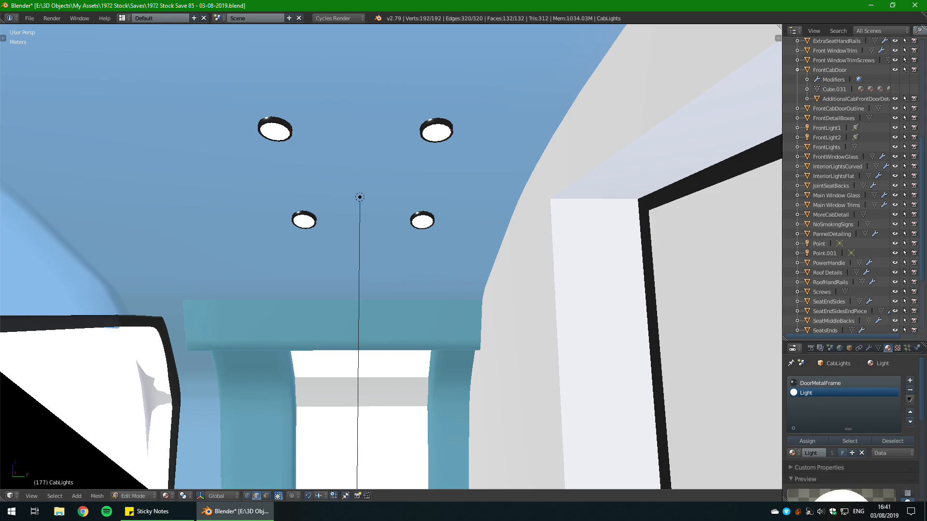
{"action": "key", "text": "KP_Decimal"}
{"action": "middle_click_drag", "start_coordinate": [145, 478], "coordinate": [411, 300]}
{"action": "key", "text": "Tab"}
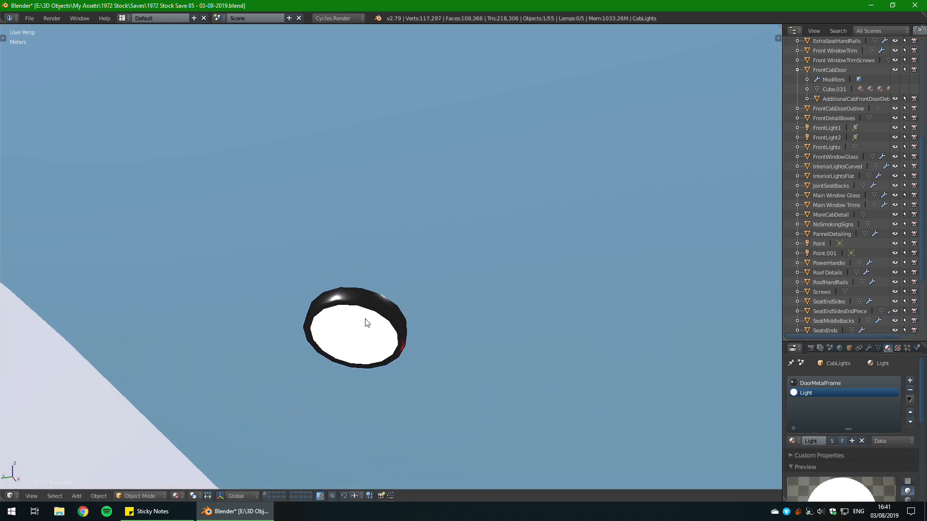
Step: Inspect the rims and faces of the round ceiling lights from several angles, up close and from a distance
{"action": "middle_click_drag", "start_coordinate": [290, 319], "coordinate": [21, 279]}
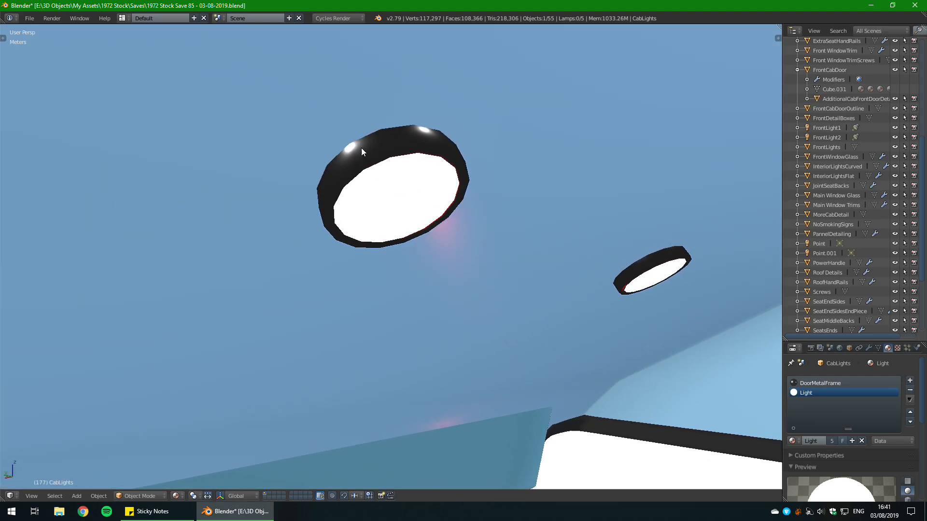
{"action": "key", "text": "Tab"}
{"action": "key", "text": "Tab"}
{"action": "middle_click_drag", "start_coordinate": [386, 192], "coordinate": [256, 201]}
{"action": "scroll", "coordinate": [261, 201], "scroll_direction": "down", "scroll_amount": 4}
{"action": "scroll", "coordinate": [352, 225], "scroll_direction": "up", "scroll_amount": 1}
{"action": "middle_click_drag", "start_coordinate": [369, 237], "coordinate": [412, 279]}
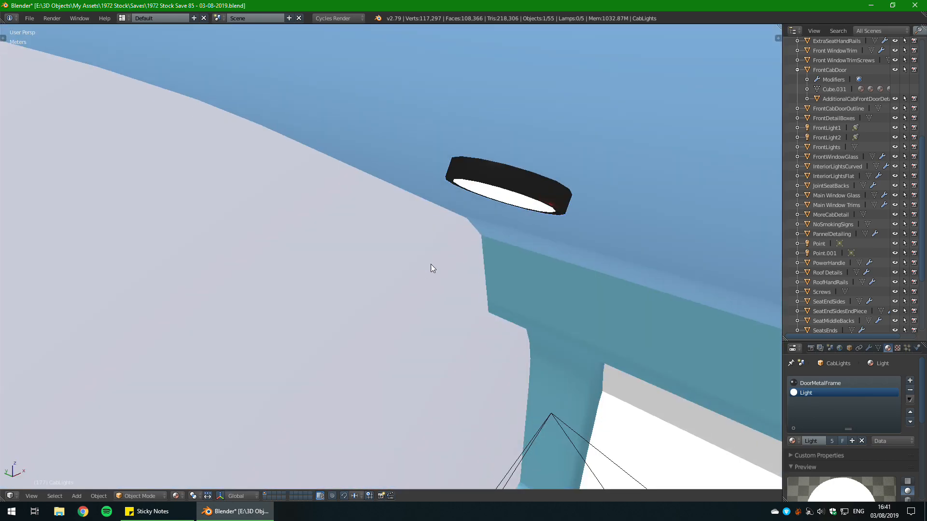
{"action": "middle_click_drag", "start_coordinate": [496, 196], "coordinate": [523, 171]}
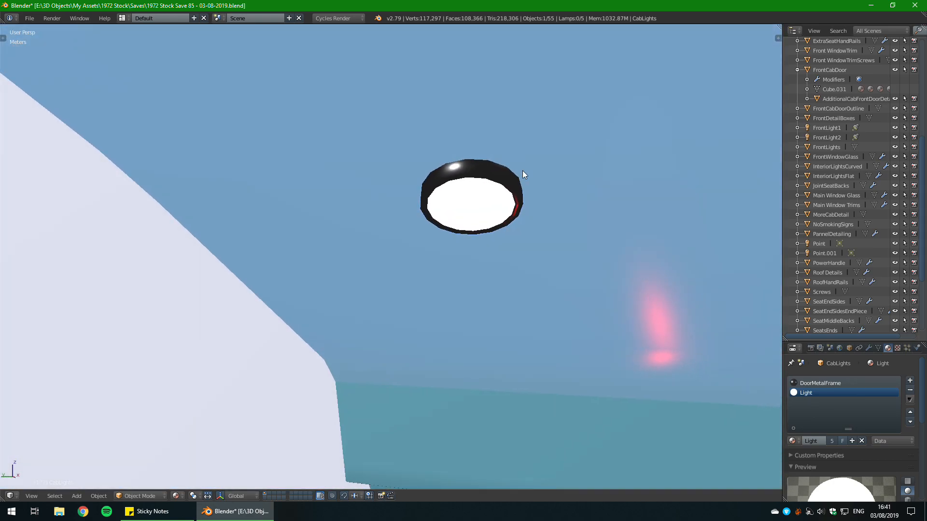
{"action": "scroll", "coordinate": [448, 222], "scroll_direction": "down", "scroll_amount": 5}
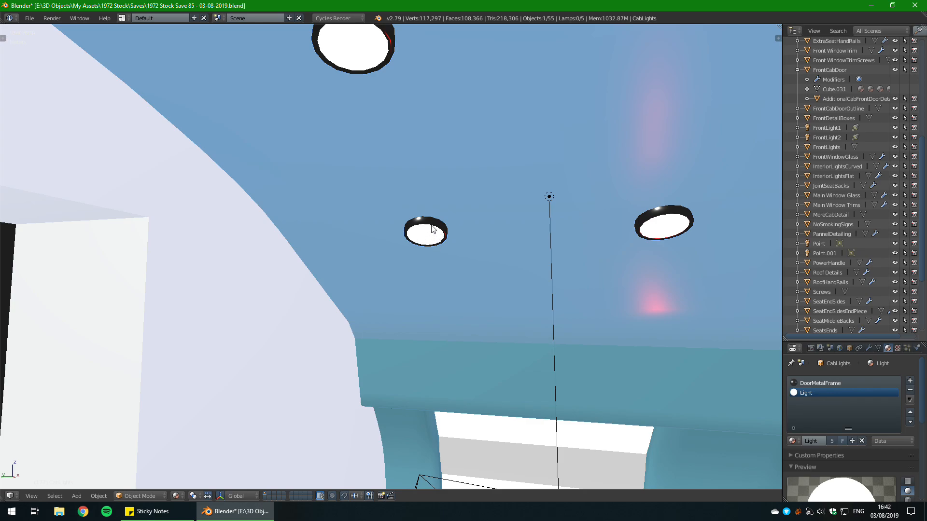
{"action": "scroll", "coordinate": [431, 238], "scroll_direction": "down", "scroll_amount": 5}
Step: Go back to the driver's console, select CabMain and check the metal panel's mesh in Edit Mode
{"action": "middle_click_drag", "start_coordinate": [440, 231], "coordinate": [145, 72]}
{"action": "left_click_drag", "start_coordinate": [141, 514], "coordinate": [170, 515]}
{"action": "middle_click_drag", "start_coordinate": [357, 415], "coordinate": [394, 357]}
{"action": "middle_click_drag", "start_coordinate": [500, 339], "coordinate": [477, 315], "text": "shift"}
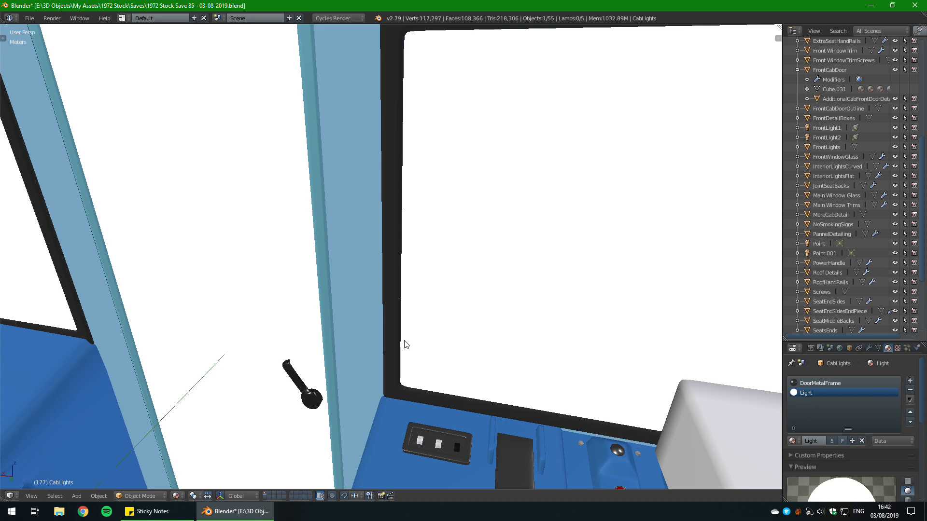
{"action": "scroll", "coordinate": [410, 350], "scroll_direction": "up", "scroll_amount": 4}
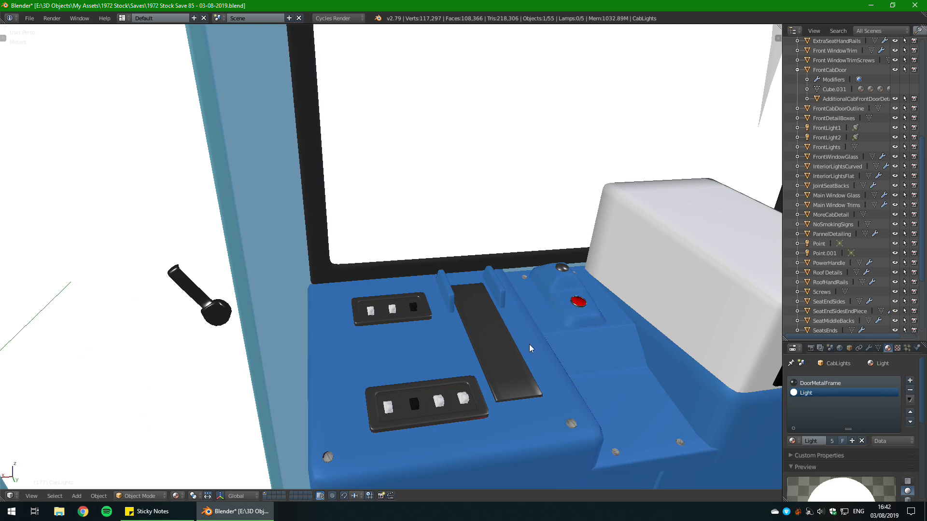
{"action": "middle_click_drag", "start_coordinate": [529, 343], "coordinate": [461, 305], "text": "shift"}
{"action": "middle_click_drag", "start_coordinate": [501, 328], "coordinate": [468, 308], "text": "shift"}
{"action": "scroll", "coordinate": [468, 308], "scroll_direction": "up", "scroll_amount": 2}
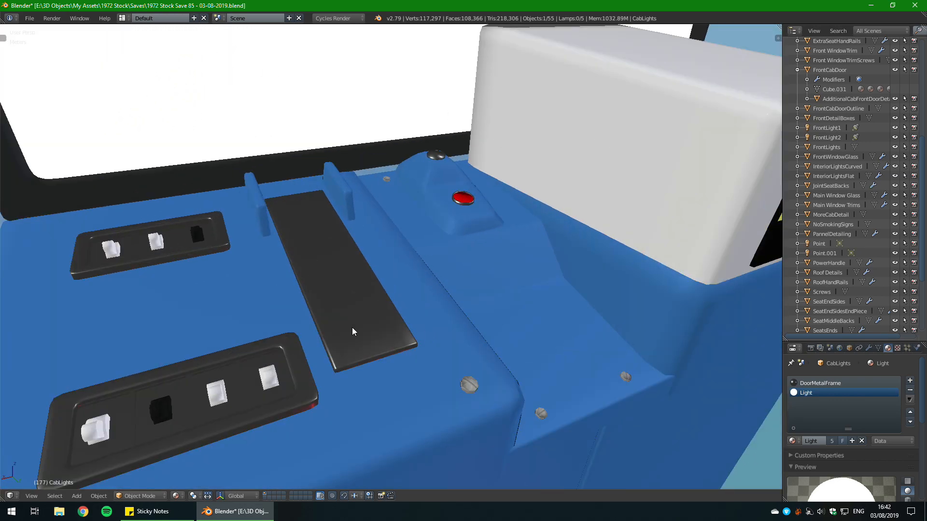
{"action": "right_click", "coordinate": [323, 292]}
{"action": "key", "text": "Tab"}
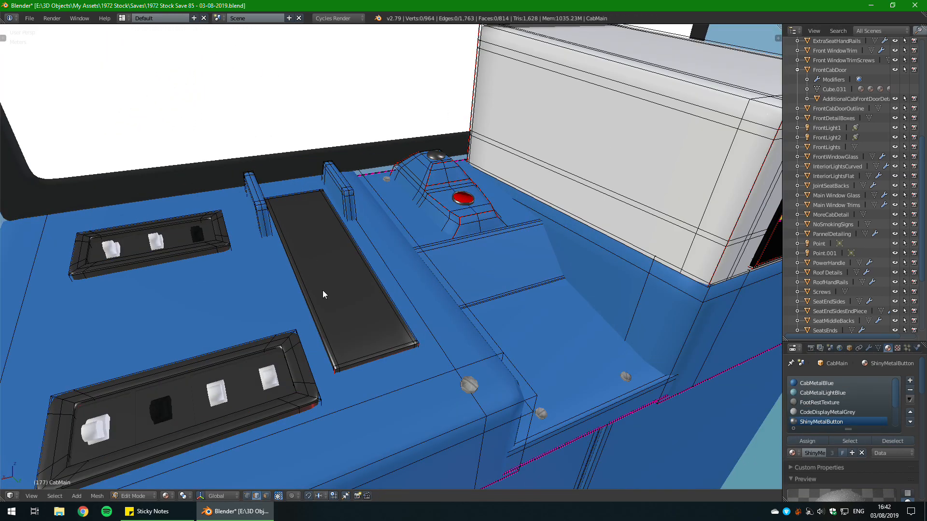
{"action": "key", "text": "Tab"}
Step: Save the current scene over the existing 1972 Stock Save 85 - 03-08-2019.blend
{"action": "middle_click_drag", "start_coordinate": [322, 291], "coordinate": [339, 302]}
{"action": "key", "text": "ctrl+s"}
{"action": "left_click", "coordinate": [339, 302]}
Step: Examine the red and black push buttons on the console's metal strip in the PureRef reference photo
{"action": "scroll", "coordinate": [338, 303], "scroll_direction": "down", "scroll_amount": 3}
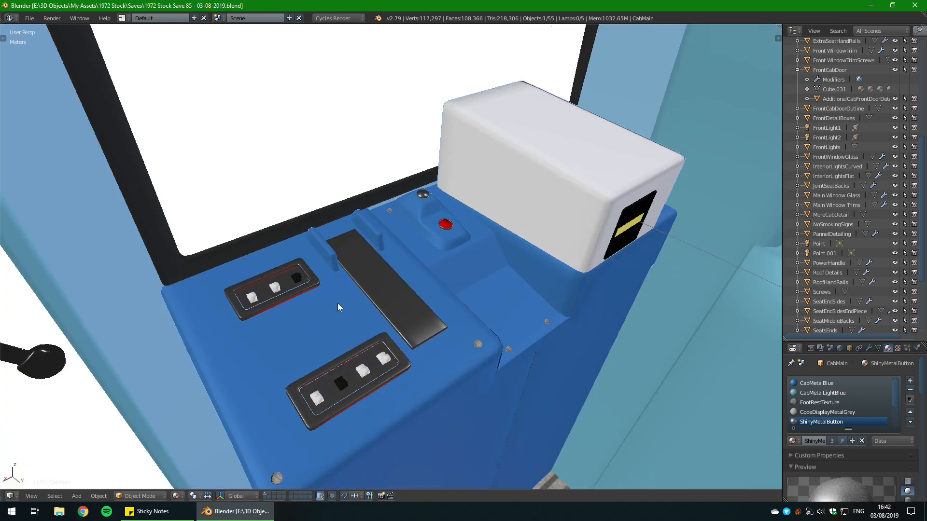
{"action": "scroll", "coordinate": [337, 303], "scroll_direction": "up", "scroll_amount": 5}
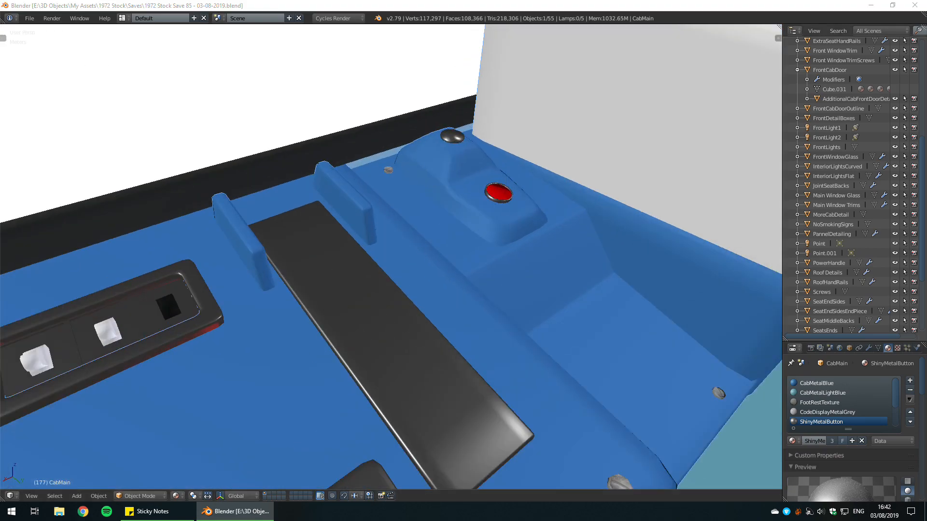
{"action": "right_click_drag", "start_coordinate": [926, 242], "coordinate": [546, 337]}
{"action": "scroll", "coordinate": [546, 337], "scroll_direction": "up", "scroll_amount": 6}
{"action": "scroll", "coordinate": [563, 378], "scroll_direction": "down", "scroll_amount": 5}
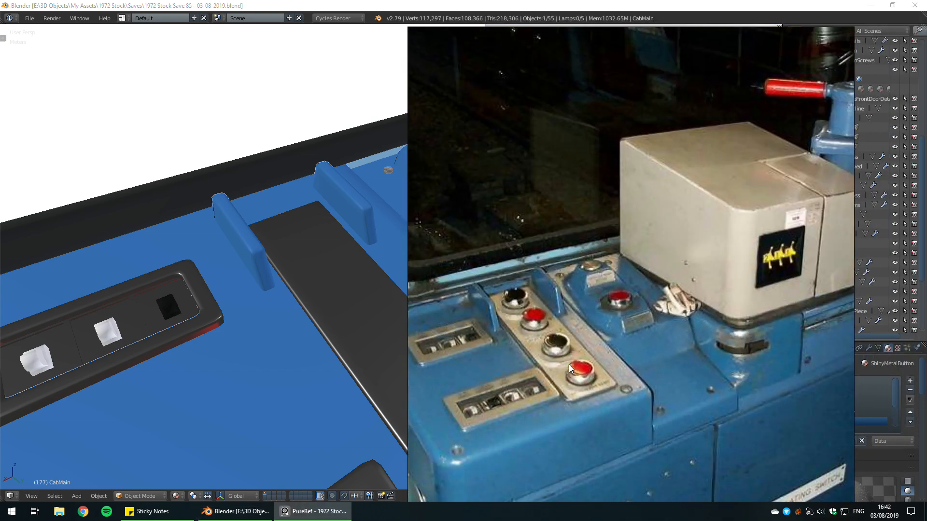
{"action": "right_click_drag", "start_coordinate": [568, 364], "coordinate": [926, 187]}
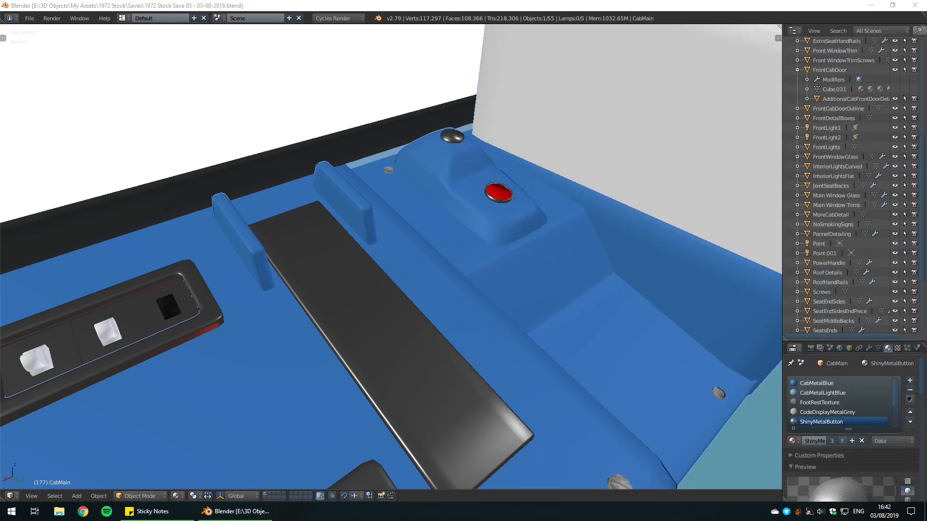
Step: Examine the modelled console and its blank metal panel up close and from a distance
{"action": "middle_click_drag", "start_coordinate": [497, 316], "coordinate": [456, 245]}
{"action": "scroll", "coordinate": [460, 315], "scroll_direction": "down", "scroll_amount": 2}
{"action": "scroll", "coordinate": [499, 251], "scroll_direction": "up", "scroll_amount": 3}
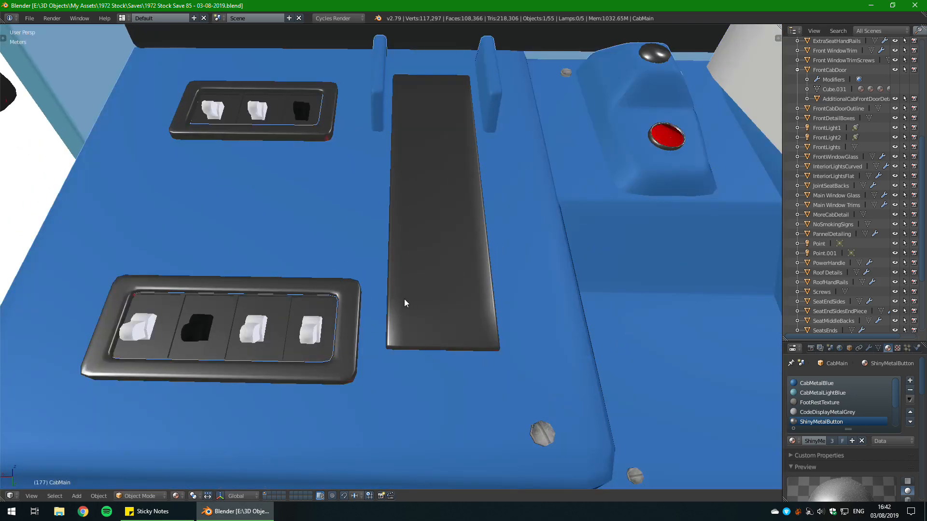
{"action": "scroll", "coordinate": [404, 299], "scroll_direction": "down", "scroll_amount": 5}
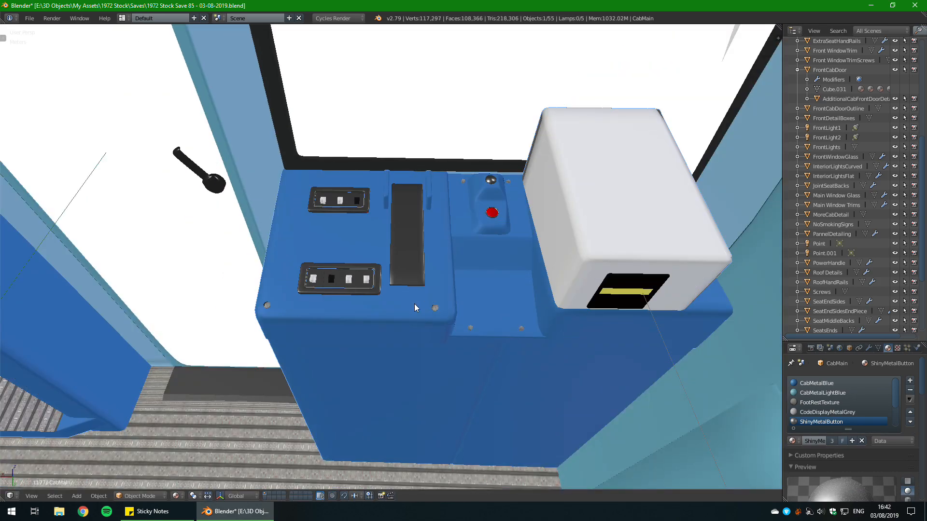
{"action": "scroll", "coordinate": [414, 304], "scroll_direction": "up", "scroll_amount": 2}
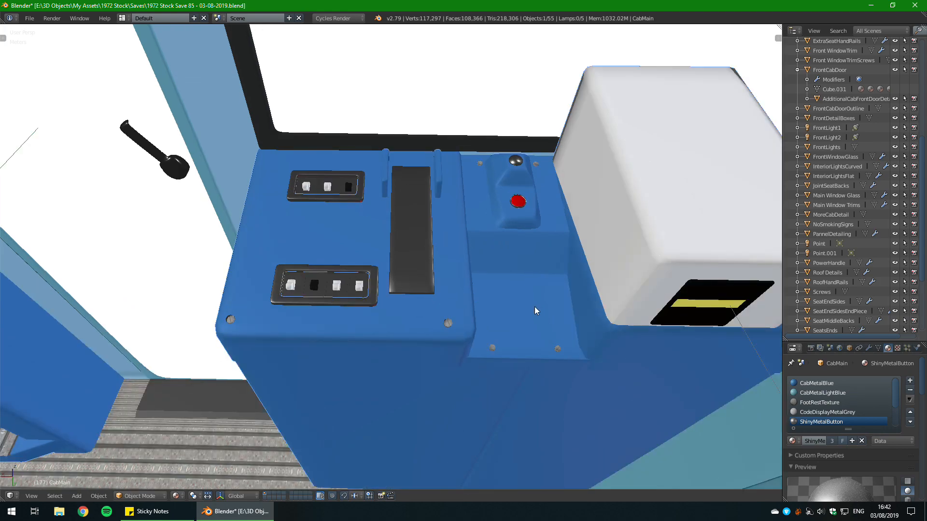
{"action": "scroll", "coordinate": [449, 309], "scroll_direction": "down", "scroll_amount": 3}
{"action": "mouse_move", "coordinate": [448, 309]}
{"action": "middle_mouse_down"}
{"action": "mouse_move", "coordinate": [488, 301]}
{"action": "mouse_move", "coordinate": [462, 313]}
{"action": "middle_mouse_up"}
{"action": "scroll", "coordinate": [463, 313], "scroll_direction": "up", "scroll_amount": 3}
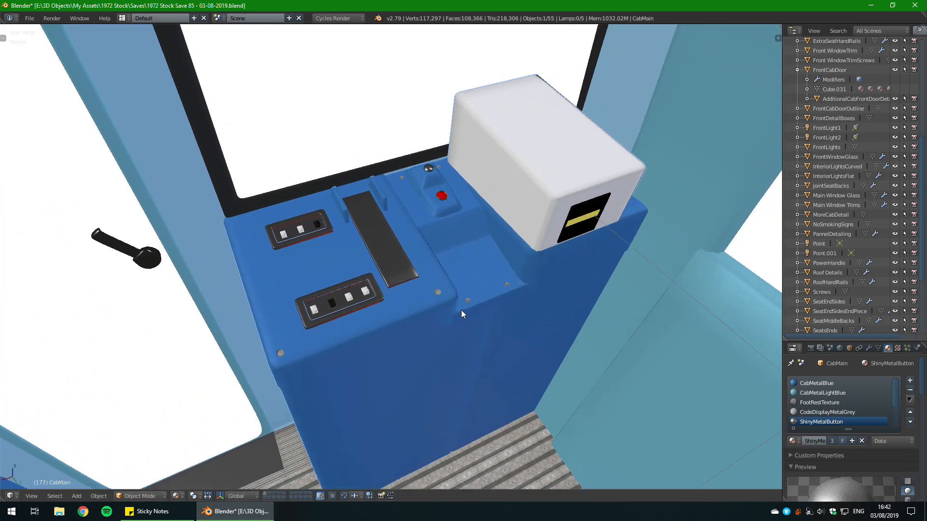
{"action": "scroll", "coordinate": [464, 312], "scroll_direction": "up", "scroll_amount": 2}
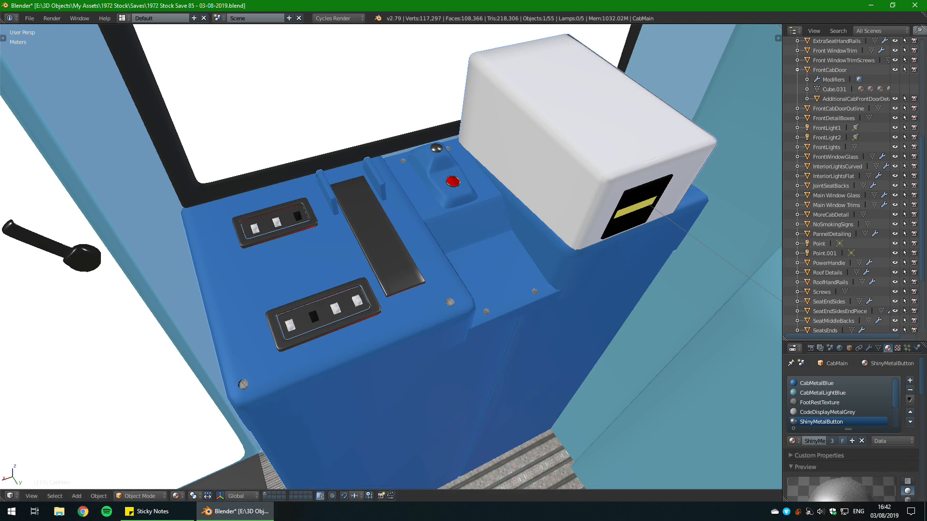
Step: Switch to the PureRef reference photo and compare its console and grey display box with the Blender model
{"action": "key", "text": "alt+Tab"}
{"action": "right_click_drag", "start_coordinate": [803, 214], "coordinate": [597, 269]}
{"action": "scroll", "coordinate": [708, 316], "scroll_direction": "down", "scroll_amount": 1}
{"action": "middle_click_drag", "start_coordinate": [721, 319], "coordinate": [659, 313]}
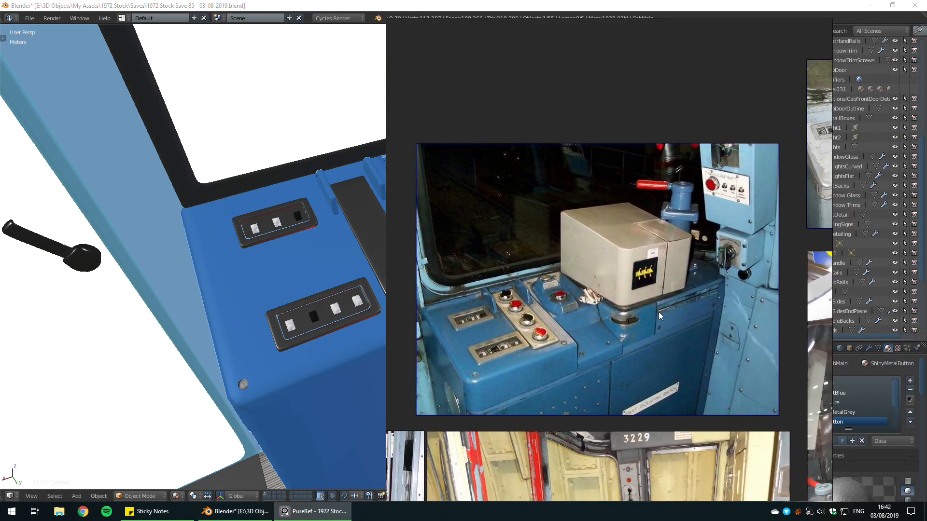
{"action": "scroll", "coordinate": [660, 312], "scroll_direction": "up", "scroll_amount": 2}
{"action": "middle_click_drag", "start_coordinate": [269, 271], "coordinate": [324, 259]}
{"action": "middle_click_drag", "start_coordinate": [628, 179], "coordinate": [554, 170]}
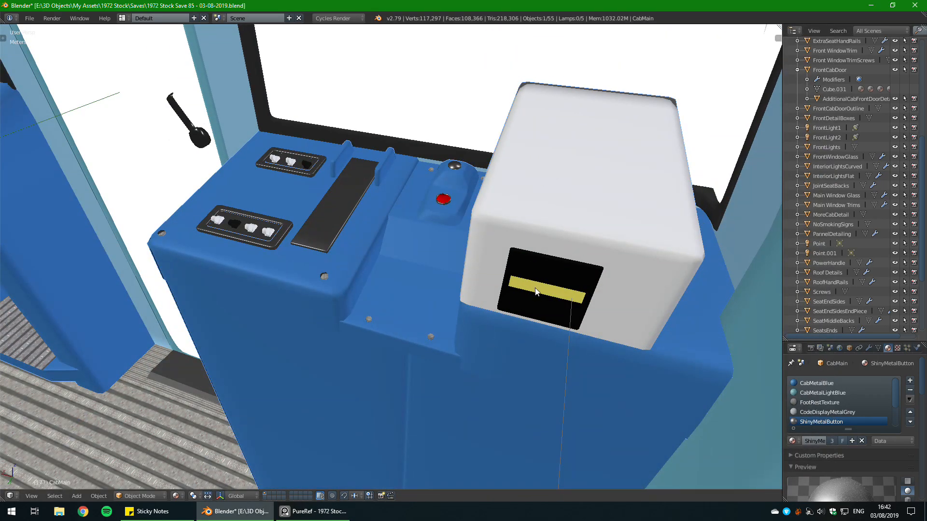
{"action": "middle_click_drag", "start_coordinate": [533, 290], "coordinate": [477, 325]}
Step: Compare the console front and the area around the display box with the reference photo in PureRef again
{"action": "key", "text": "alt+Tab"}
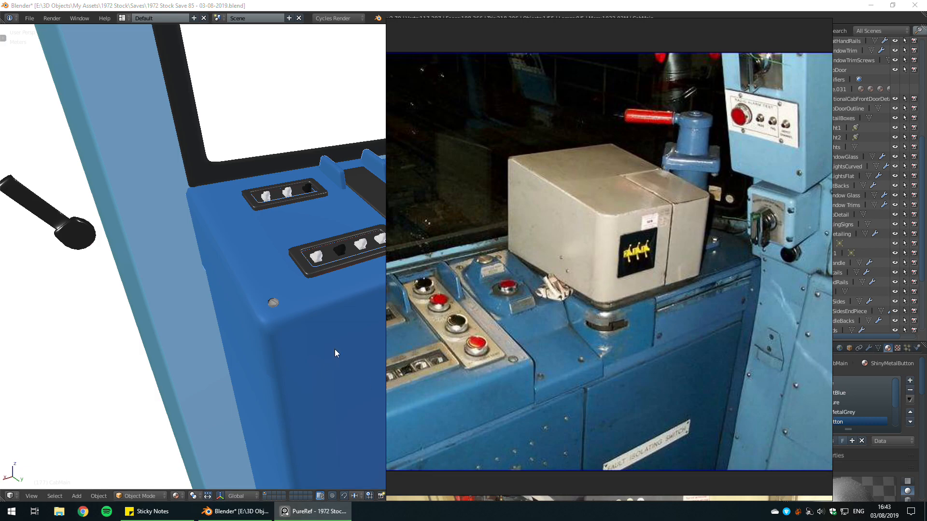
{"action": "middle_click_drag", "start_coordinate": [264, 304], "coordinate": [453, 246]}
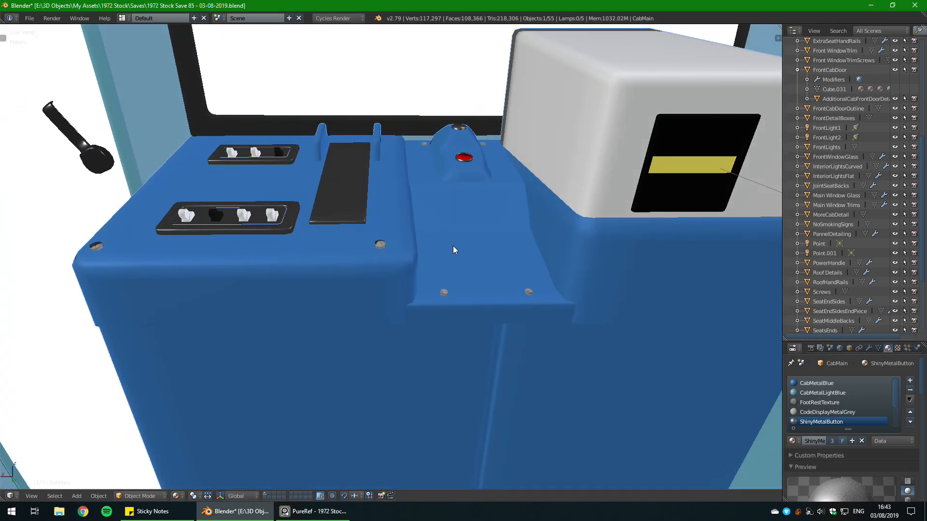
{"action": "left_click", "coordinate": [326, 507]}
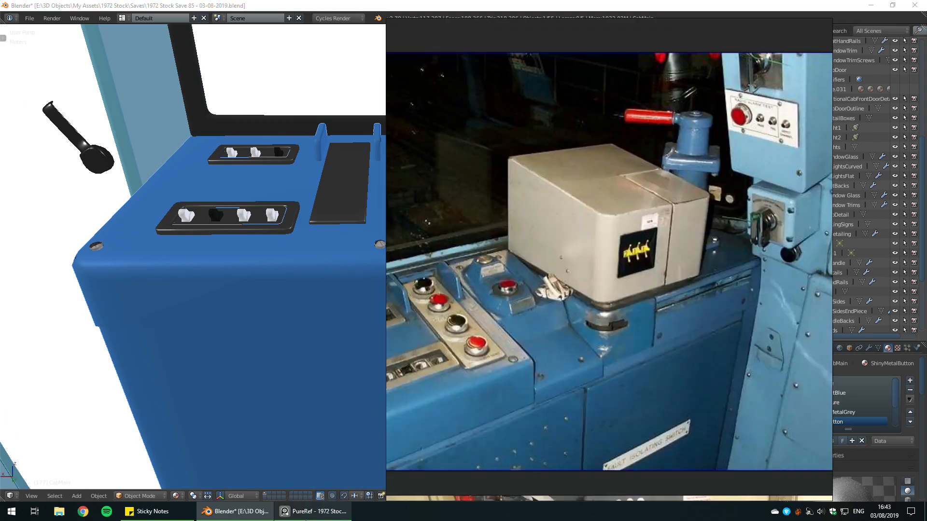
{"action": "scroll", "coordinate": [623, 156], "scroll_direction": "down", "scroll_amount": 5}
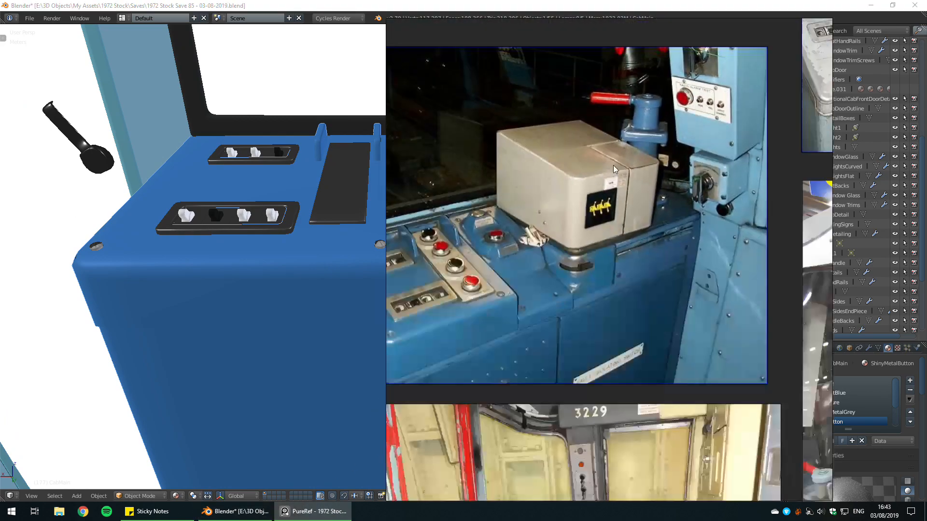
{"action": "middle_click_drag", "start_coordinate": [622, 160], "coordinate": [648, 232]}
{"action": "key", "text": "Escape"}
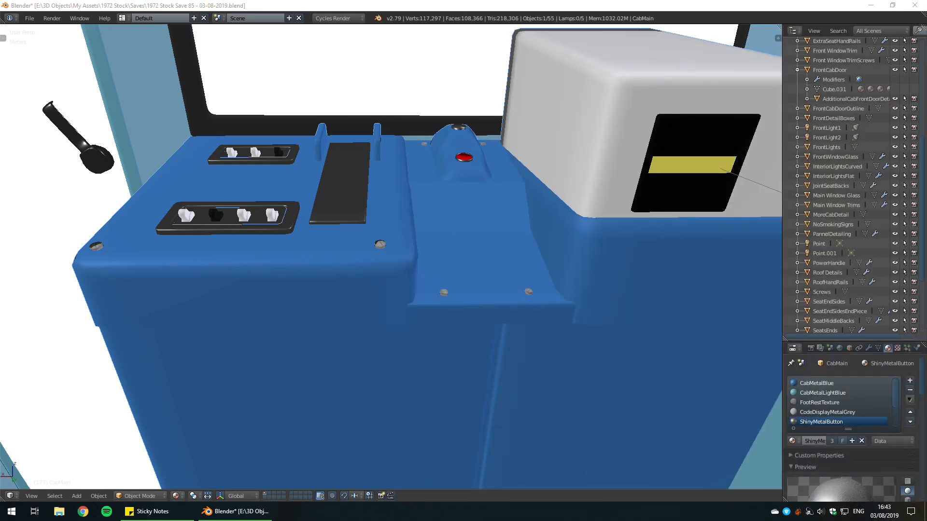
Step: Examine the white display box and the surrounding blue console from several angles, including its mesh edges
{"action": "middle_click_drag", "start_coordinate": [198, 296], "coordinate": [386, 284]}
{"action": "middle_click_drag", "start_coordinate": [537, 163], "coordinate": [460, 268], "text": "shift"}
{"action": "scroll", "coordinate": [563, 264], "scroll_direction": "up", "scroll_amount": 4}
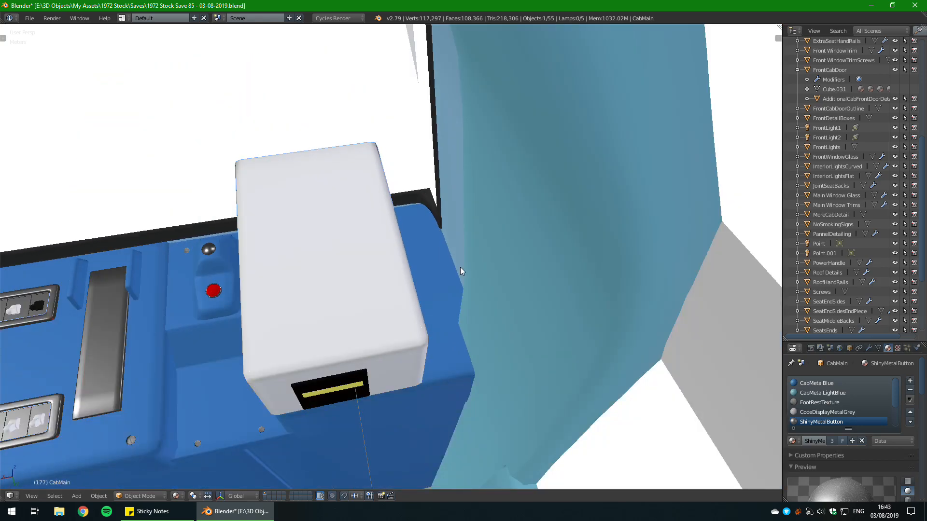
{"action": "middle_click_drag", "start_coordinate": [331, 291], "coordinate": [303, 257]}
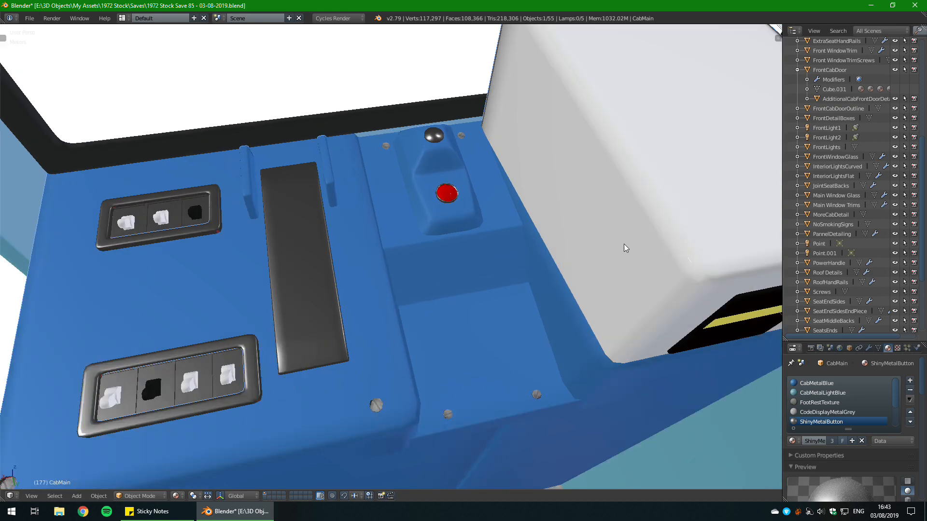
{"action": "middle_click_drag", "start_coordinate": [622, 248], "coordinate": [433, 278]}
{"action": "key", "text": "Tab"}
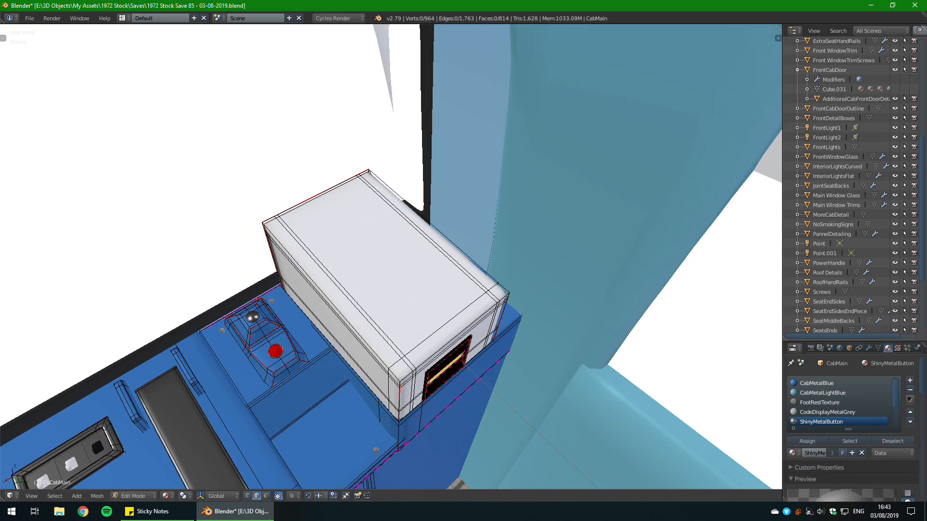
{"action": "scroll", "coordinate": [391, 257], "scroll_direction": "down", "scroll_amount": 8}
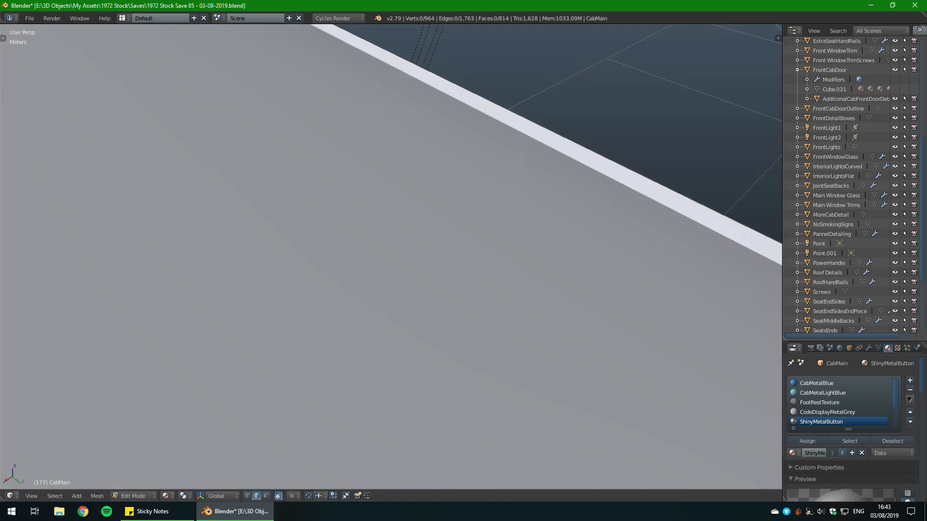
Step: Return to object mode and set the viewport shading to Solid
{"action": "mouse_move", "coordinate": [391, 257]}
{"action": "middle_mouse_down"}
{"action": "mouse_move", "coordinate": [435, 246]}
{"action": "mouse_move", "coordinate": [418, 256]}
{"action": "mouse_move", "coordinate": [388, 247]}
{"action": "mouse_move", "coordinate": [389, 304]}
{"action": "mouse_move", "coordinate": [417, 251]}
{"action": "mouse_move", "coordinate": [322, 255]}
{"action": "mouse_move", "coordinate": [384, 253]}
{"action": "mouse_move", "coordinate": [452, 290]}
{"action": "mouse_move", "coordinate": [424, 292]}
{"action": "mouse_move", "coordinate": [414, 275]}
{"action": "mouse_move", "coordinate": [438, 256]}
{"action": "mouse_move", "coordinate": [528, 259]}
{"action": "mouse_move", "coordinate": [428, 265]}
{"action": "middle_mouse_up"}
{"action": "scroll", "coordinate": [435, 247], "scroll_direction": "up", "scroll_amount": 6}
{"action": "scroll", "coordinate": [388, 305], "scroll_direction": "down", "scroll_amount": 5}
{"action": "key", "text": "Tab"}
{"action": "scroll", "coordinate": [420, 263], "scroll_direction": "down", "scroll_amount": 4}
{"action": "left_click", "coordinate": [182, 497]}
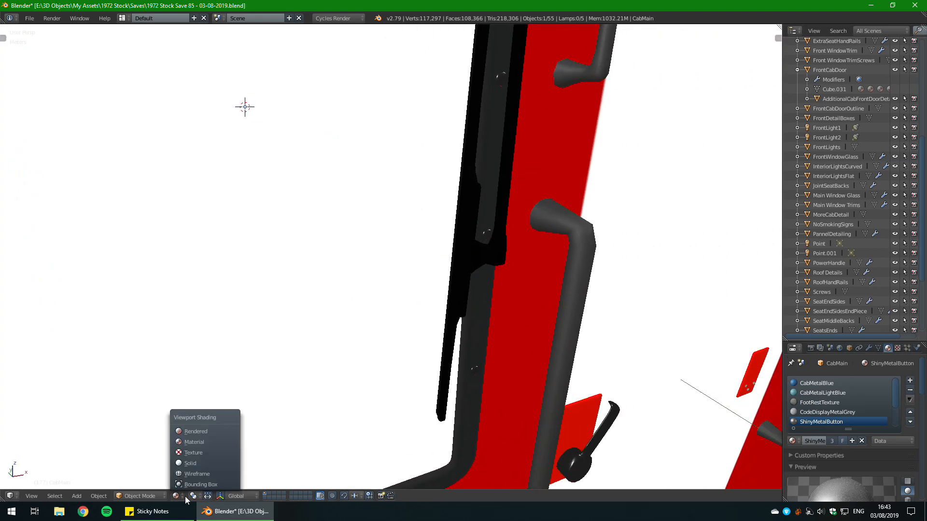
{"action": "left_click", "coordinate": [202, 461]}
{"action": "mouse_move", "coordinate": [346, 414]}
{"action": "middle_mouse_down"}
{"action": "mouse_move", "coordinate": [396, 390]}
{"action": "mouse_move", "coordinate": [465, 391]}
{"action": "mouse_move", "coordinate": [497, 403]}
{"action": "mouse_move", "coordinate": [500, 387]}
{"action": "mouse_move", "coordinate": [531, 367]}
{"action": "mouse_move", "coordinate": [499, 372]}
{"action": "mouse_move", "coordinate": [515, 248]}
{"action": "middle_mouse_up"}
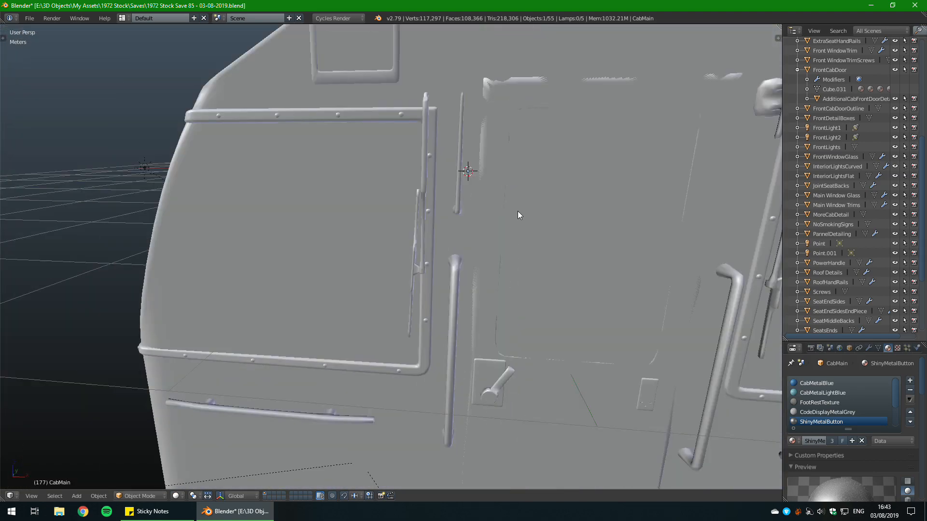
Step: Select the CabMain console object and enter edit mode with its whole mesh selected
{"action": "right_click", "coordinate": [430, 99]}
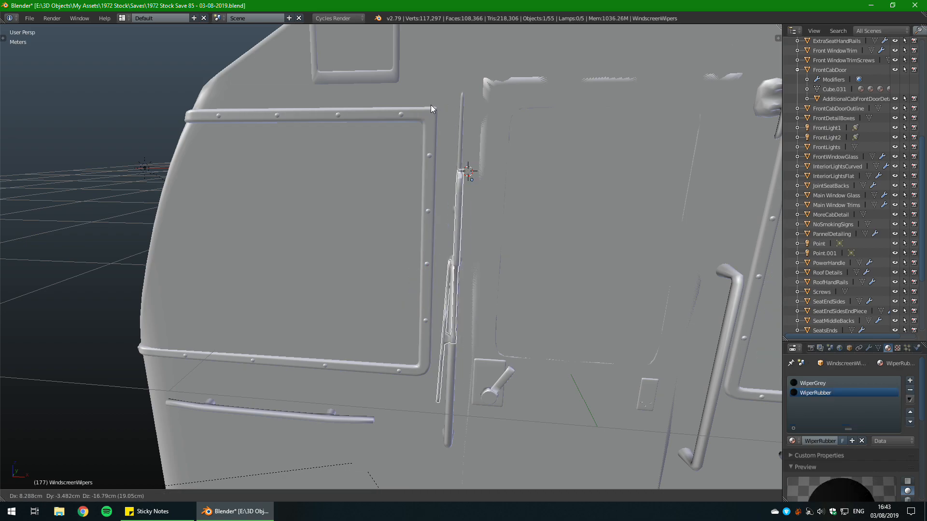
{"action": "middle_click_drag", "start_coordinate": [420, 149], "coordinate": [393, 205]}
{"action": "scroll", "coordinate": [354, 196], "scroll_direction": "up", "scroll_amount": 10}
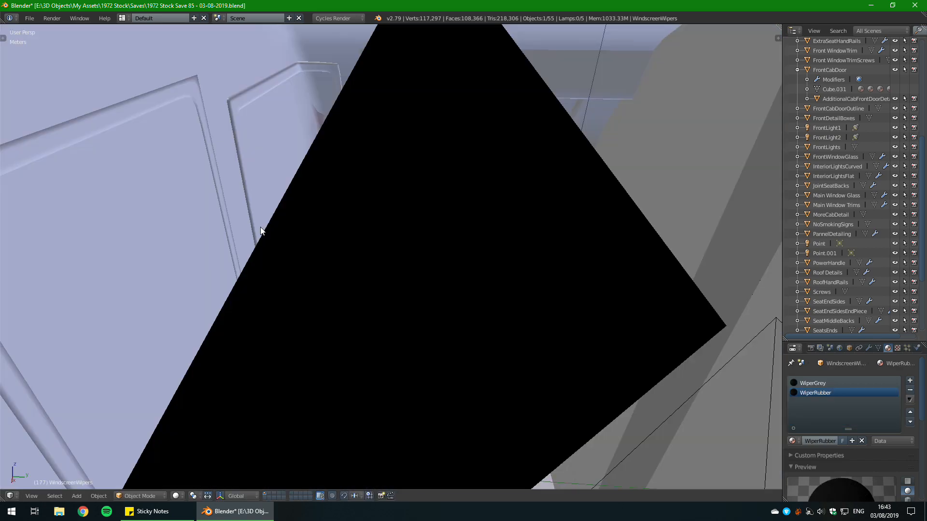
{"action": "right_click", "coordinate": [364, 256]}
{"action": "key", "text": "Tab"}
{"action": "key", "text": "a"}
{"action": "scroll", "coordinate": [364, 256], "scroll_direction": "up", "scroll_amount": 6}
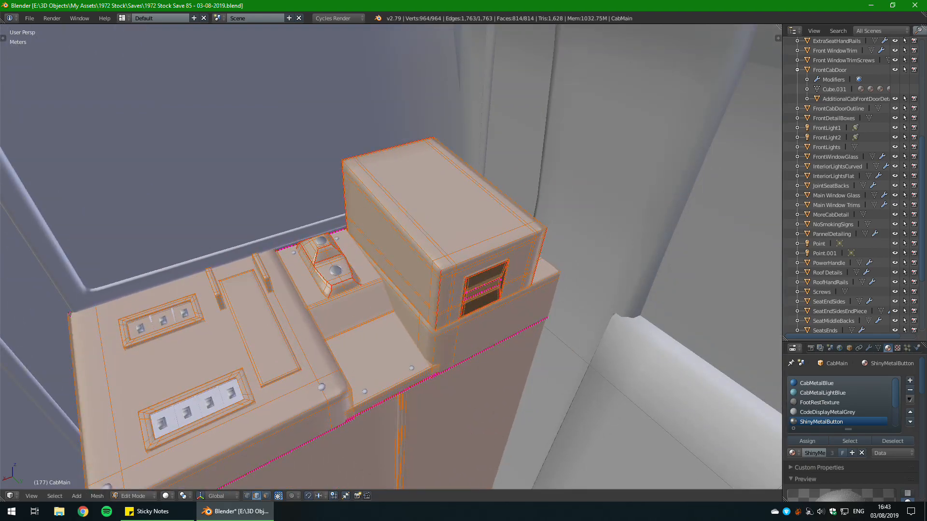
Step: Examine the recessed window on the front of the display box, comparing the smooth object with its mesh
{"action": "scroll", "coordinate": [377, 369], "scroll_direction": "down", "scroll_amount": 2}
{"action": "middle_click_drag", "start_coordinate": [435, 411], "coordinate": [778, 144]}
{"action": "scroll", "coordinate": [378, 369], "scroll_direction": "up", "scroll_amount": 4}
{"action": "scroll", "coordinate": [378, 369], "scroll_direction": "down", "scroll_amount": 2}
{"action": "key", "text": "Tab"}
{"action": "scroll", "coordinate": [546, 256], "scroll_direction": "up", "scroll_amount": 3}
{"action": "key", "text": "Tab"}
{"action": "middle_click_drag", "start_coordinate": [645, 256], "coordinate": [293, 317], "text": "shift"}
{"action": "key", "text": "Tab"}
{"action": "key", "text": "Tab"}
{"action": "middle_click_drag", "start_coordinate": [360, 357], "coordinate": [395, 370]}
{"action": "key", "text": "Tab"}
{"action": "key", "text": "Tab"}
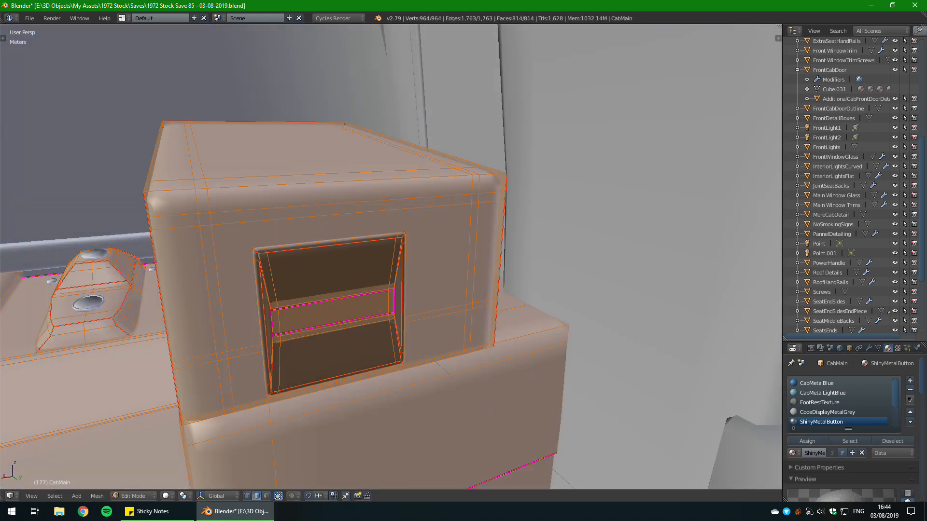
Step: Recalculate the normals of the linked window mesh on the display box front and check its shading in object mode
{"action": "key", "text": "a"}
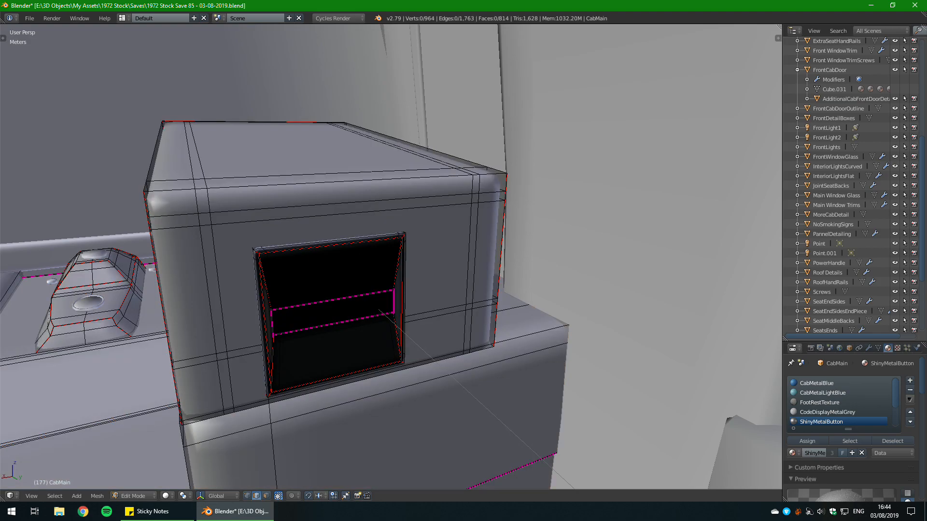
{"action": "key", "text": "l"}
{"action": "key", "text": "ctrl+n"}
{"action": "key", "text": "a"}
{"action": "key", "text": "Tab"}
{"action": "middle_click_drag", "start_coordinate": [384, 301], "coordinate": [417, 278]}
{"action": "key", "text": "Tab"}
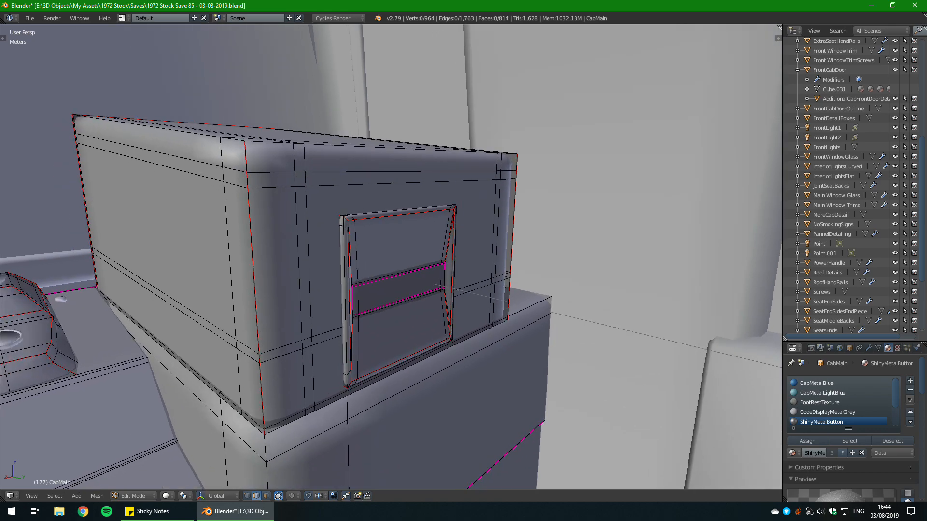
{"action": "key", "text": "Tab"}
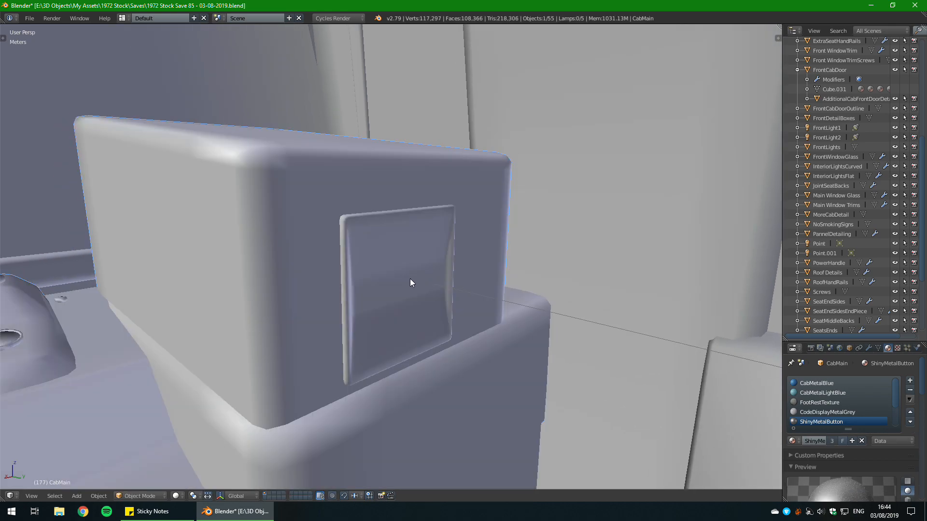
Step: Inspect the corrected window from another angle and save the file over the existing version
{"action": "middle_click_drag", "start_coordinate": [417, 288], "coordinate": [395, 314]}
{"action": "key", "text": "Tab"}
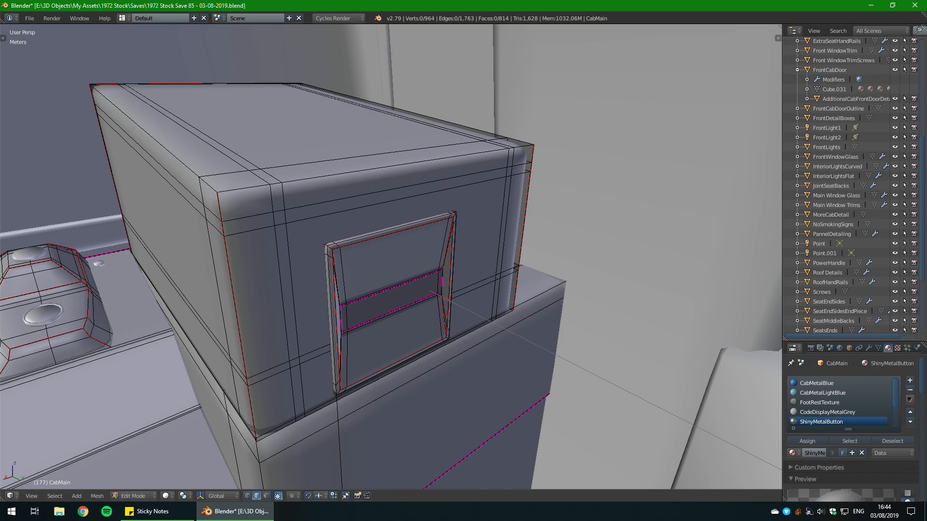
{"action": "middle_click_drag", "start_coordinate": [338, 294], "coordinate": [349, 130]}
{"action": "key", "text": "Tab"}
{"action": "key", "text": "ctrl+s"}
{"action": "left_click", "coordinate": [340, 294]}
Step: Examine the display box's proportions against the console in object and edit modes at different distances
{"action": "scroll", "coordinate": [426, 267], "scroll_direction": "up", "scroll_amount": 3}
{"action": "key", "text": "Tab"}
{"action": "scroll", "coordinate": [441, 352], "scroll_direction": "down", "scroll_amount": 3}
{"action": "key", "text": "Tab"}
{"action": "key", "text": "Tab"}
{"action": "scroll", "coordinate": [349, 249], "scroll_direction": "up", "scroll_amount": 2}
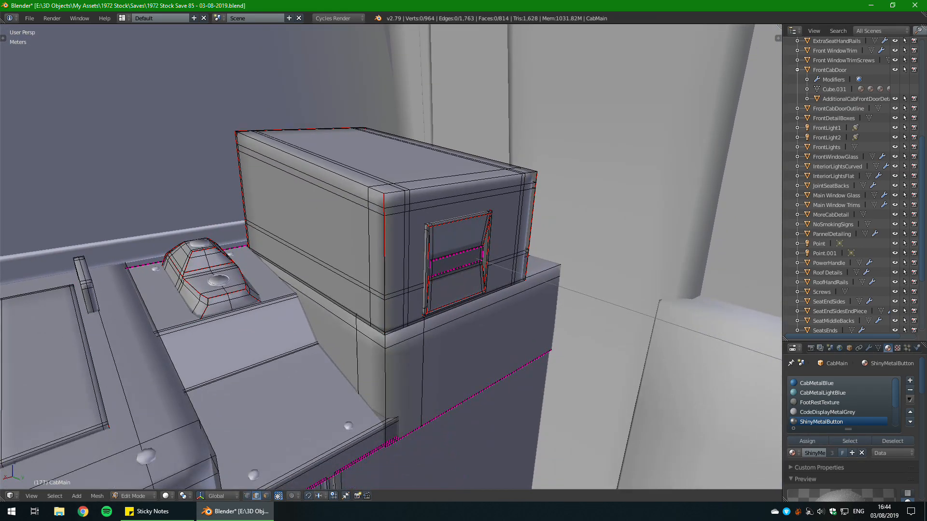
{"action": "scroll", "coordinate": [414, 211], "scroll_direction": "down", "scroll_amount": 2}
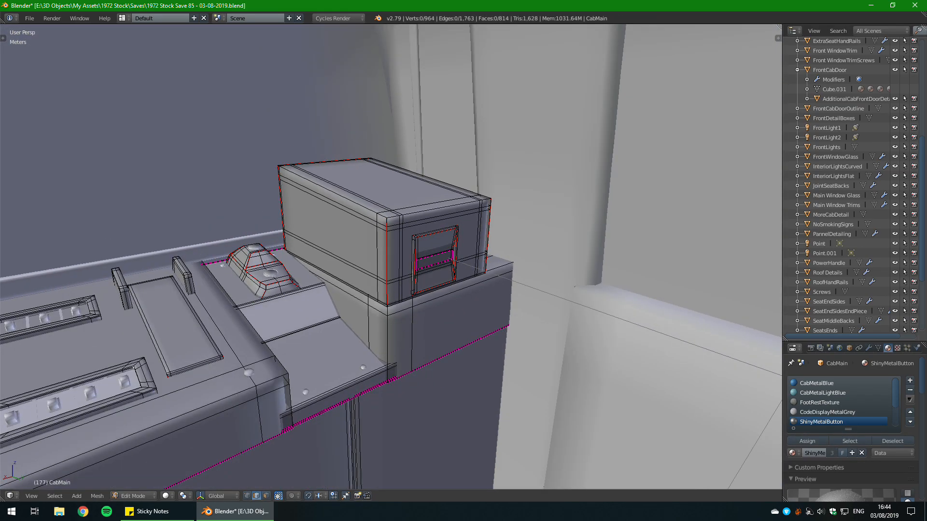
{"action": "scroll", "coordinate": [386, 251], "scroll_direction": "up", "scroll_amount": 2}
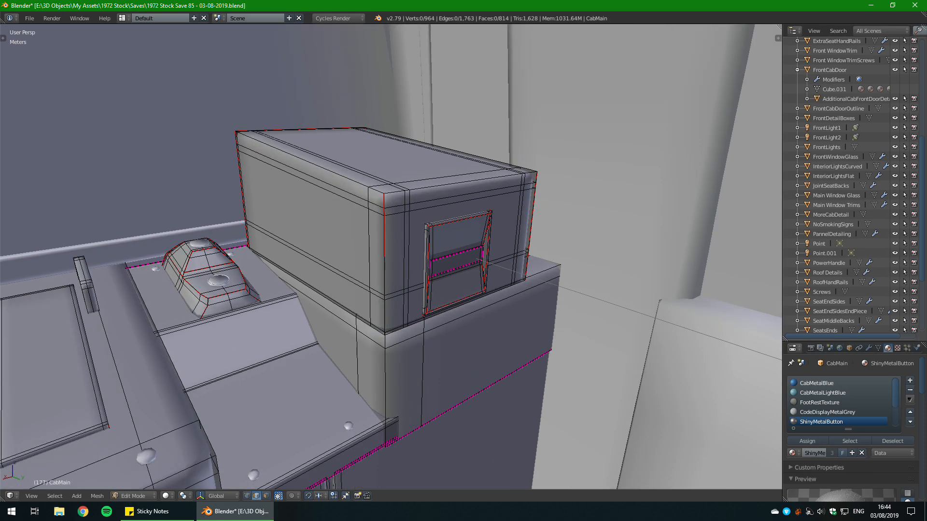
Step: Select the linked window mesh on the display box front and scale it down to about 0.82
{"action": "key", "text": "l"}
{"action": "scroll", "coordinate": [459, 261], "scroll_direction": "down", "scroll_amount": 3}
{"action": "middle_click_drag", "start_coordinate": [459, 260], "coordinate": [411, 253]}
{"action": "scroll", "coordinate": [411, 254], "scroll_direction": "up", "scroll_amount": 3}
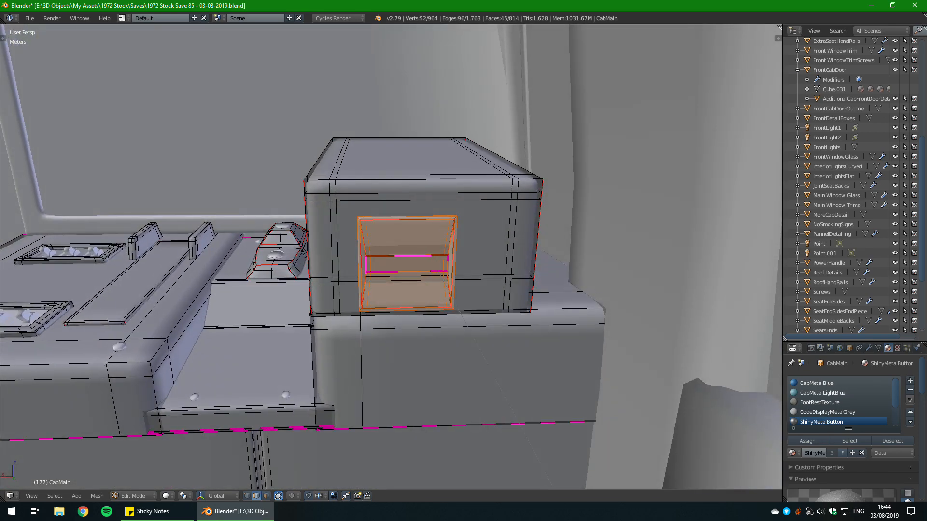
{"action": "key", "text": "s"}
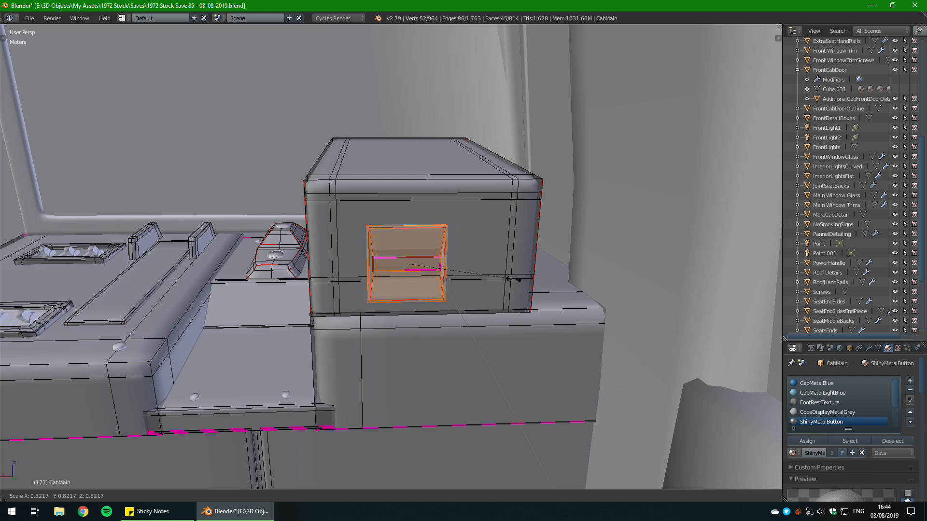
{"action": "left_click", "coordinate": [513, 279]}
Step: Move the window up and towards the console side of the box front with Y locked, and scale it slightly smaller
{"action": "scroll", "coordinate": [513, 279], "scroll_direction": "up", "scroll_amount": 3}
{"action": "middle_click_drag", "start_coordinate": [513, 279], "coordinate": [556, 280]}
{"action": "scroll", "coordinate": [410, 261], "scroll_direction": "down", "scroll_amount": 3}
{"action": "mouse_move", "coordinate": [410, 260]}
{"action": "middle_mouse_down"}
{"action": "mouse_move", "coordinate": [386, 261]}
{"action": "mouse_move", "coordinate": [411, 260]}
{"action": "middle_mouse_up"}
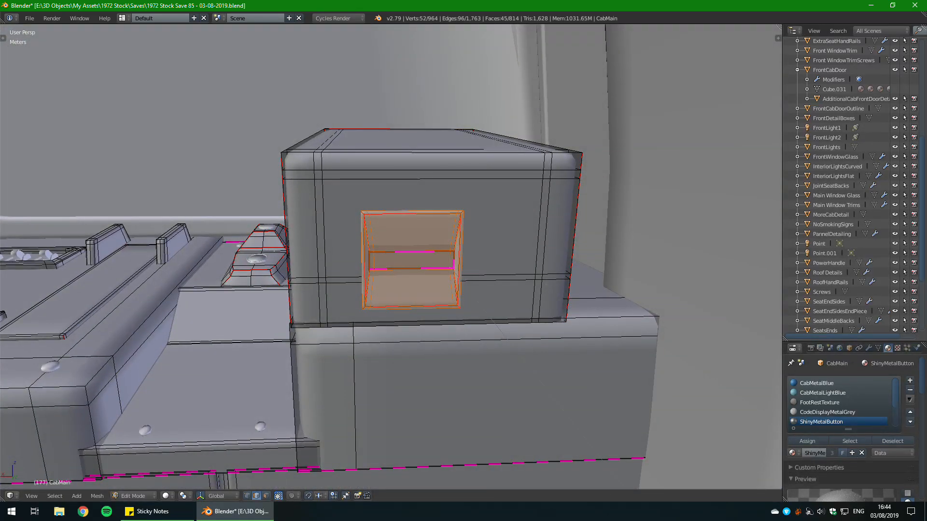
{"action": "key", "text": "g"}
{"action": "key", "text": "y"}
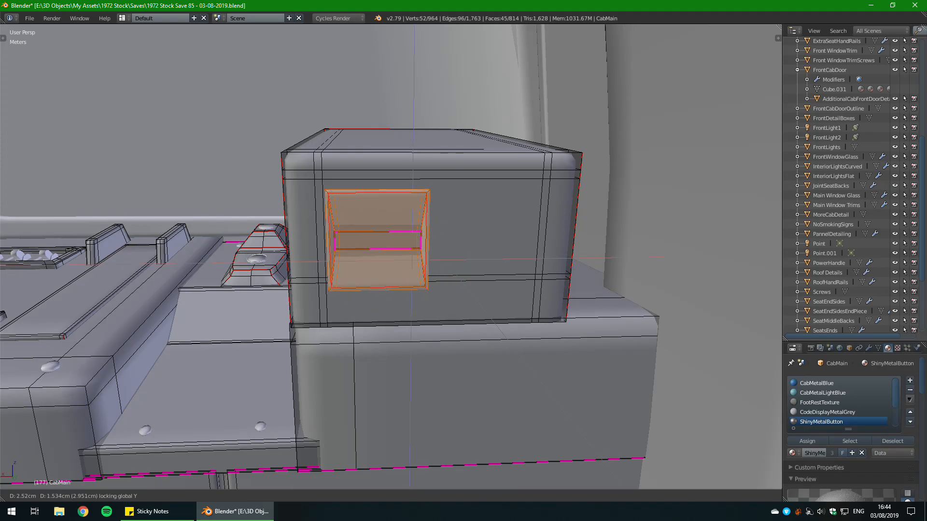
{"action": "key", "text": "Return"}
{"action": "key", "text": "s"}
{"action": "key", "text": "Return"}
Step: Save the file in object mode and compare the repositioned window with the cab photo in PureRef
{"action": "key", "text": "Tab"}
{"action": "middle_click_drag", "start_coordinate": [506, 248], "coordinate": [515, 252]}
{"action": "key", "text": "ctrl+s"}
{"action": "left_click", "coordinate": [515, 253]}
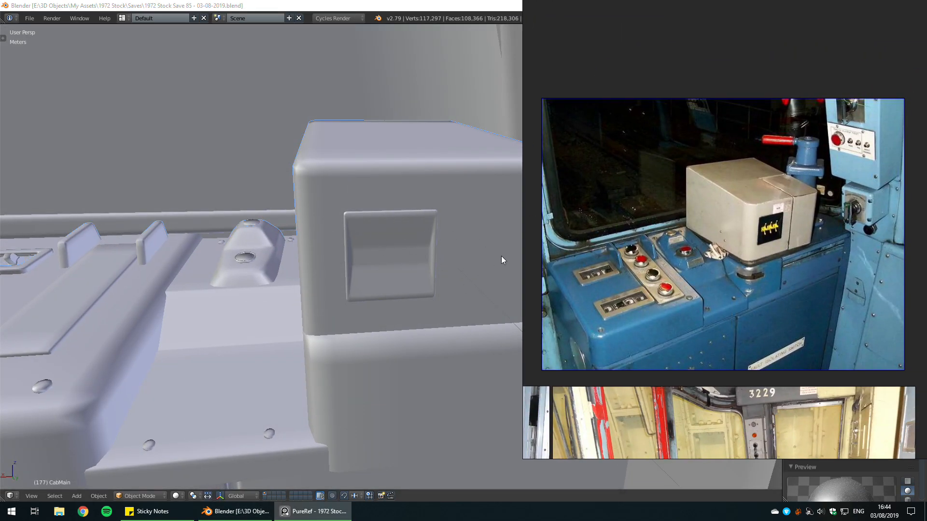
{"action": "key", "text": "alt+F4"}
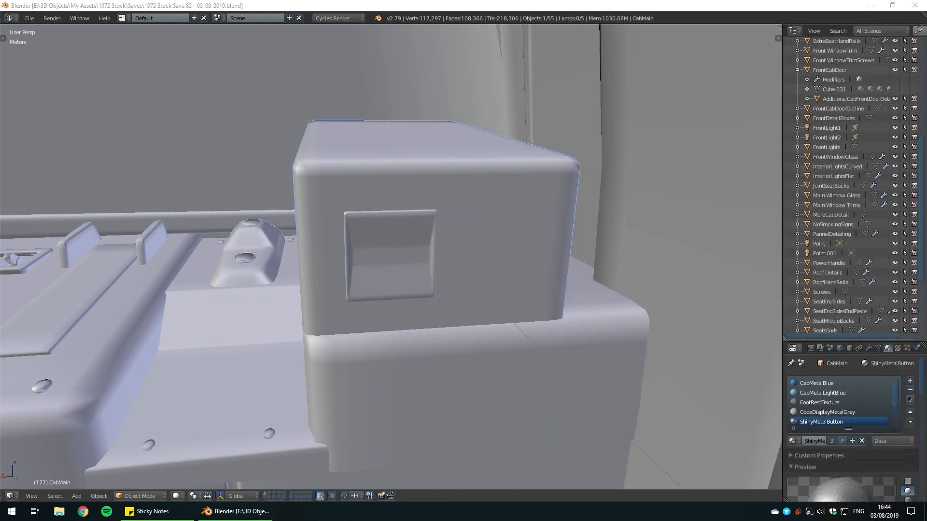
Step: Save the file again and compare the side of the display box with the PureRef reference photo
{"action": "middle_click_drag", "start_coordinate": [463, 261], "coordinate": [446, 273]}
{"action": "key", "text": "ctrl+s"}
{"action": "left_click", "coordinate": [467, 251]}
{"action": "middle_click_drag", "start_coordinate": [459, 240], "coordinate": [526, 231]}
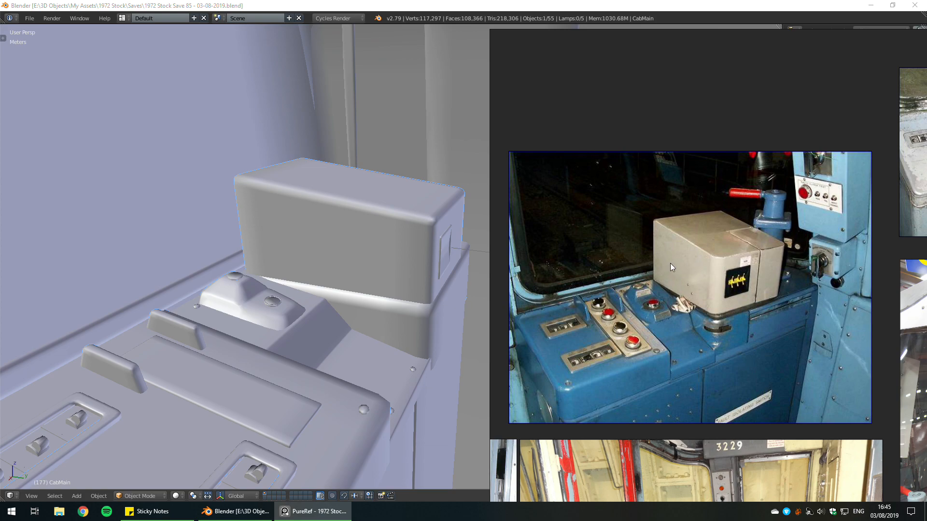
{"action": "key", "text": "alt+F4"}
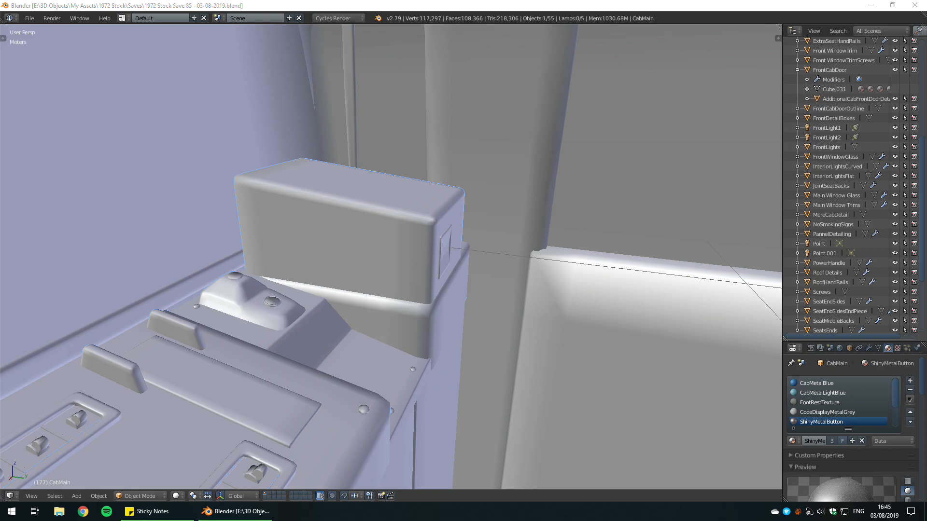
Step: View the console and display box from above and save over the existing file once more
{"action": "middle_click_drag", "start_coordinate": [119, 419], "coordinate": [120, 407]}
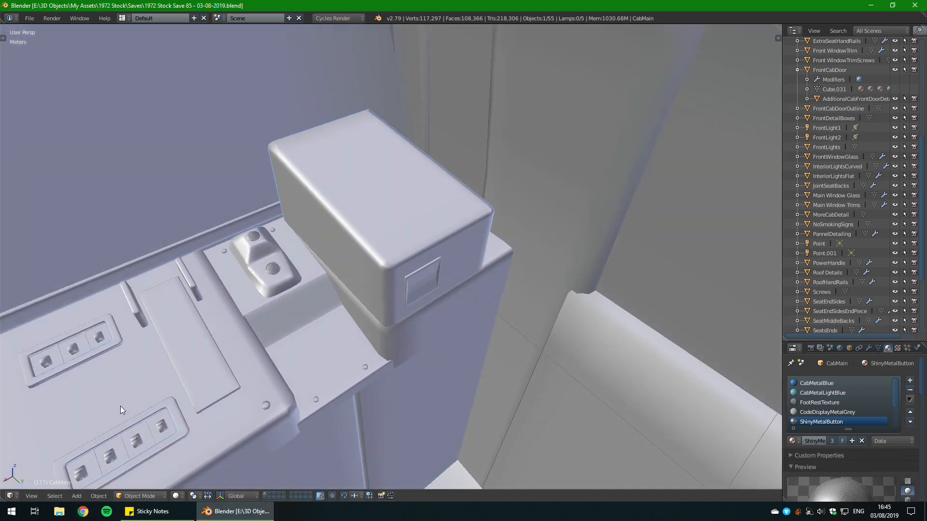
{"action": "middle_click_drag", "start_coordinate": [71, 290], "coordinate": [401, 275]}
{"action": "key", "text": "ctrl+s"}
{"action": "left_click", "coordinate": [462, 243]}
Step: Enter edit mode on the console and snap the 3D cursor to the front end of the display box
{"action": "scroll", "coordinate": [479, 250], "scroll_direction": "up", "scroll_amount": 5}
{"action": "scroll", "coordinate": [483, 244], "scroll_direction": "down", "scroll_amount": 3}
{"action": "scroll", "coordinate": [401, 274], "scroll_direction": "up", "scroll_amount": 4}
{"action": "middle_click_drag", "start_coordinate": [376, 323], "coordinate": [424, 363]}
{"action": "scroll", "coordinate": [437, 347], "scroll_direction": "down", "scroll_amount": 5}
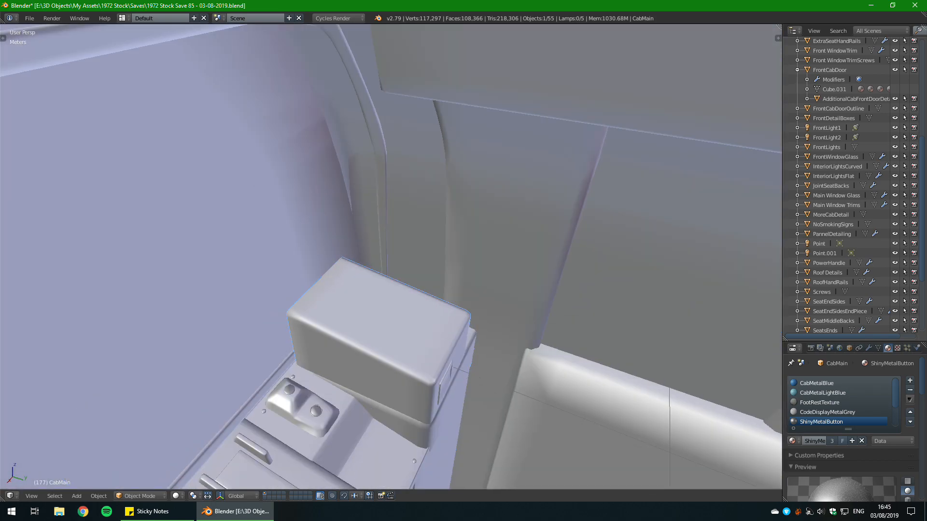
{"action": "key", "text": "Tab"}
{"action": "key", "text": "Tab"}
{"action": "key", "text": "Tab"}
{"action": "key", "text": "a"}
{"action": "middle_click_drag", "start_coordinate": [435, 338], "coordinate": [480, 348]}
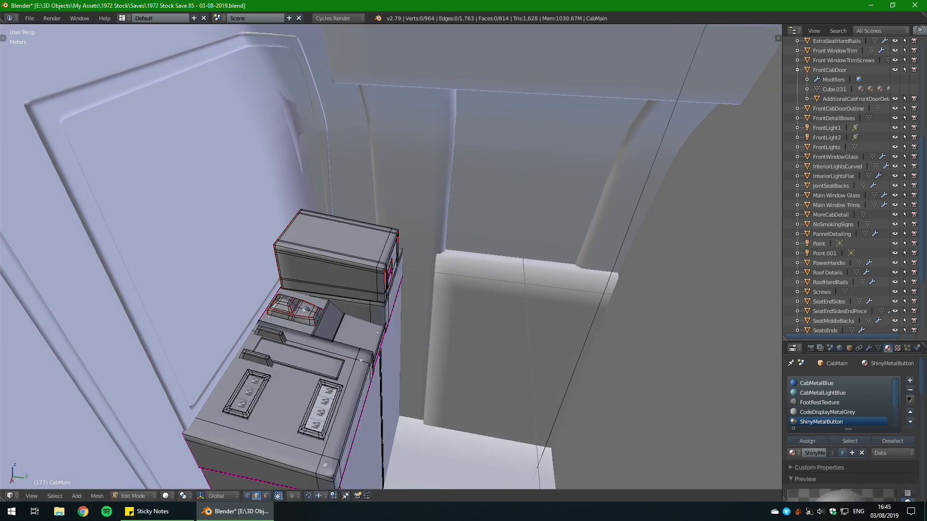
{"action": "key", "text": "shift+s"}
{"action": "left_click", "coordinate": [550, 298]}
Step: Add a cylinder at the 3D cursor and scale it down
{"action": "key", "text": "shift+a"}
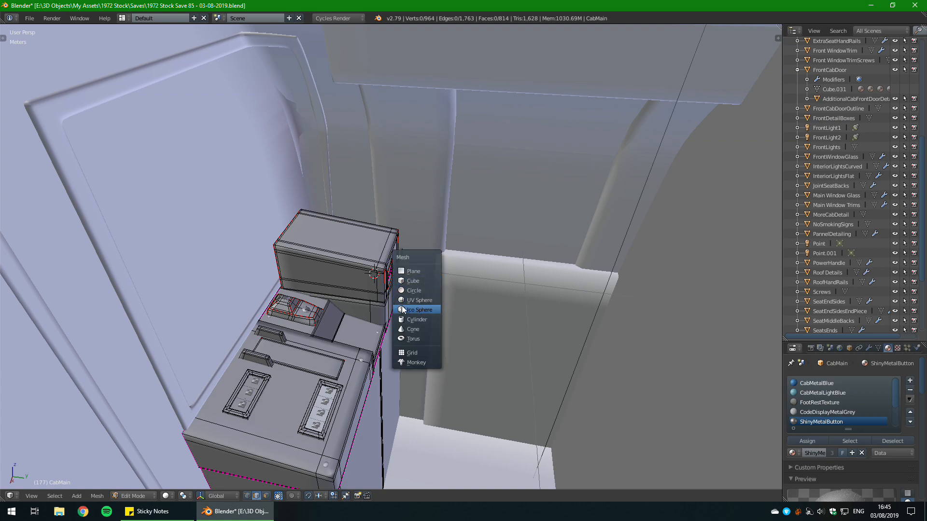
{"action": "left_click", "coordinate": [409, 320]}
{"action": "key", "text": "s"}
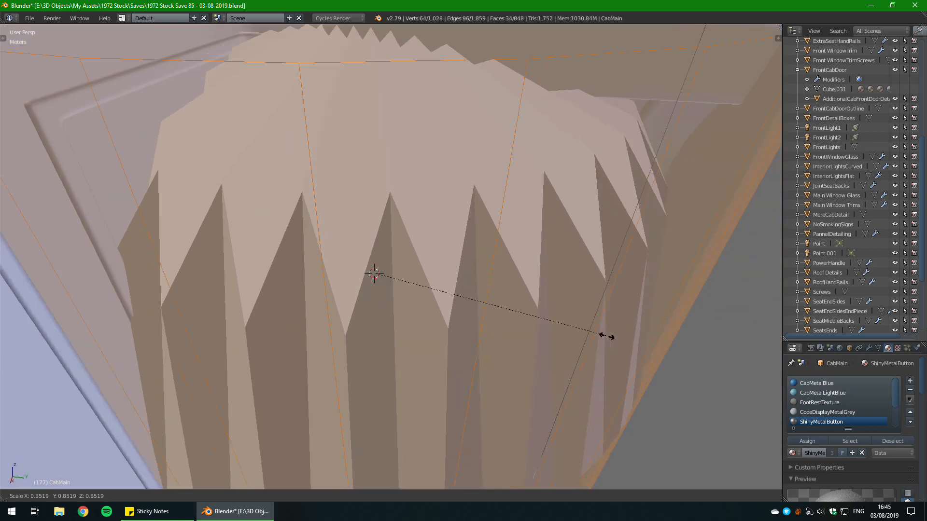
{"action": "key", "text": "Return"}
Step: Raise the cylinder along Z above the display box and scale its linked mesh smaller
{"action": "key", "text": "g"}
{"action": "key", "text": "z"}
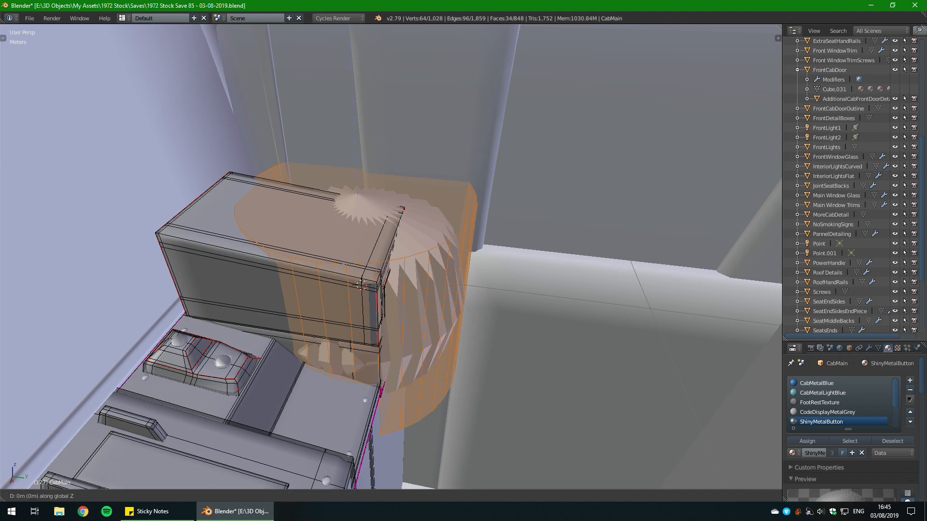
{"action": "key", "text": "Return"}
{"action": "key", "text": "a"}
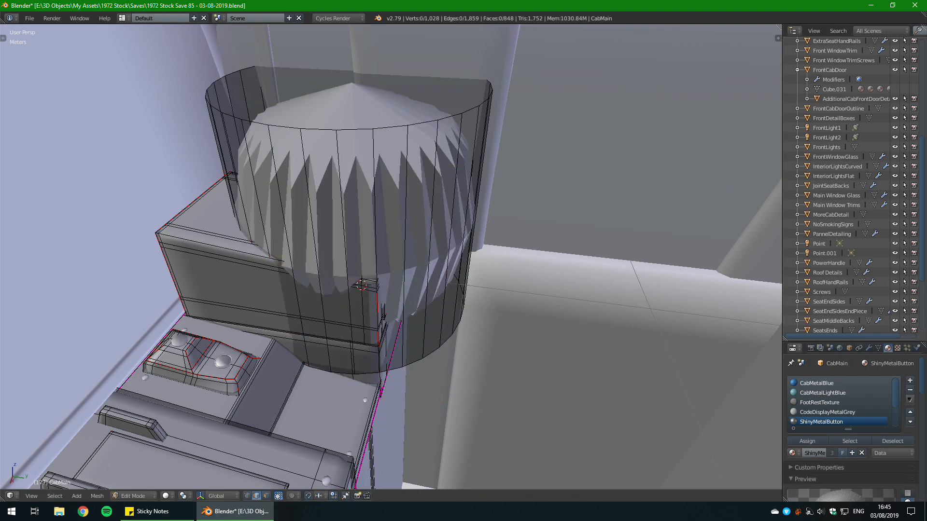
{"action": "key", "text": "l"}
{"action": "scroll", "coordinate": [391, 256], "scroll_direction": "down", "scroll_amount": 5}
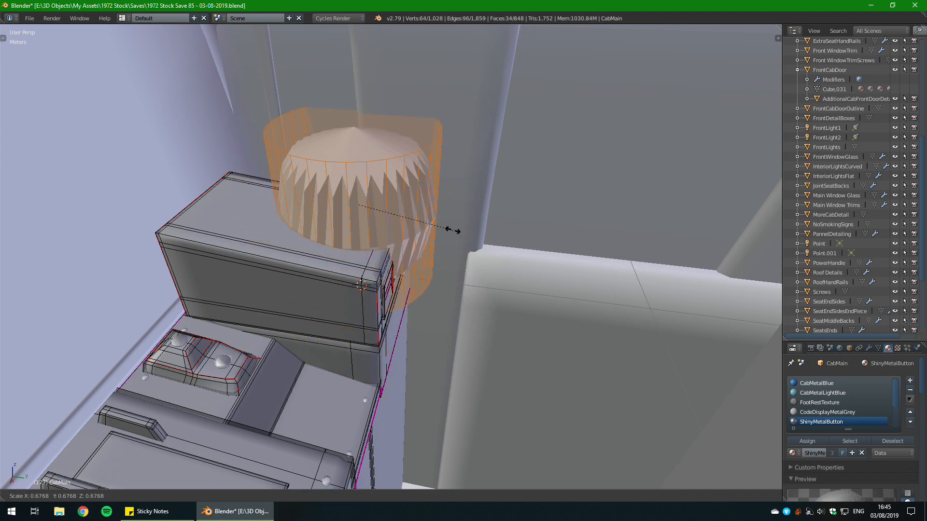
Step: Centre the view on the cylinder and rotate it 90° about the X axis
{"action": "key", "text": "KP_Decimal"}
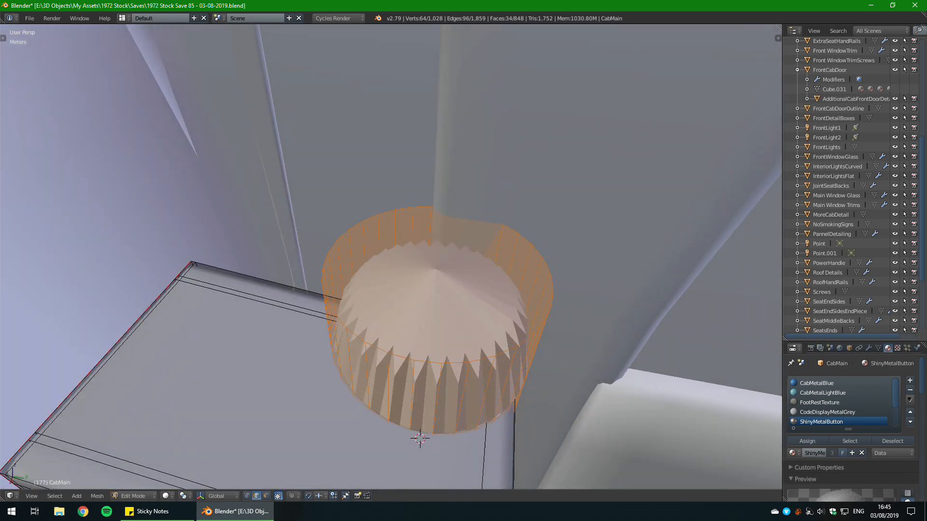
{"action": "type", "text": "rx90"}
{"action": "key", "text": "Return"}
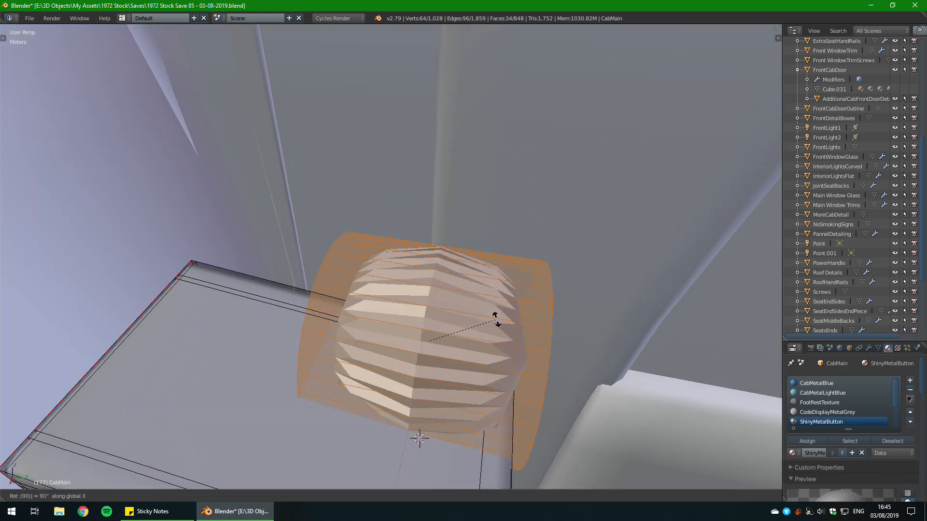
Step: Move the rotated cylinder horizontally to the rear corner of the display box, keeping its height
{"action": "middle_click_drag", "start_coordinate": [425, 338], "coordinate": [476, 351], "text": "shift"}
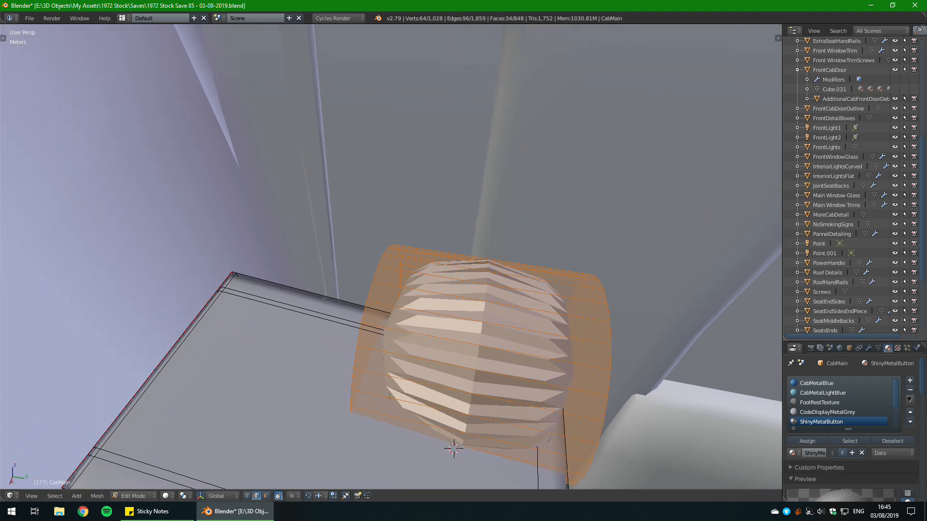
{"action": "key", "text": "g"}
{"action": "key", "text": "shift+z"}
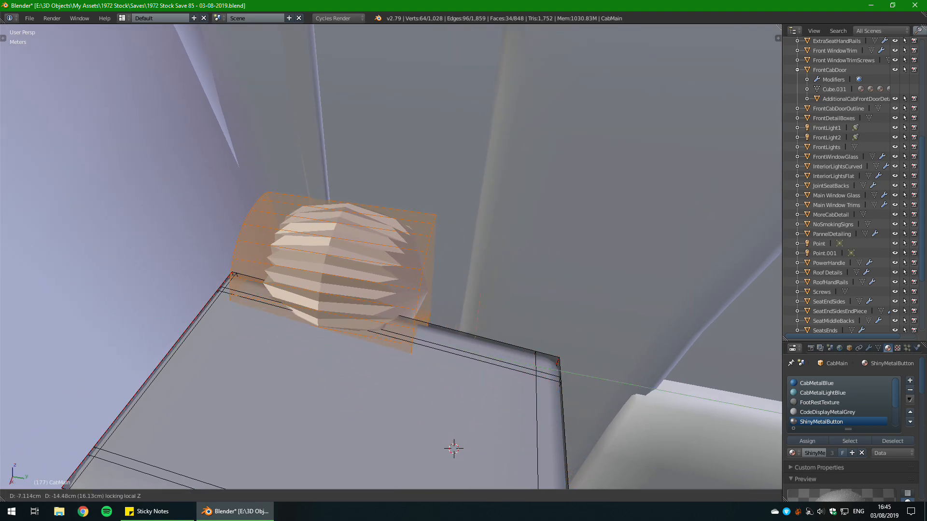
{"action": "key", "text": "Escape"}
{"action": "key", "text": "g"}
{"action": "key", "text": "shift+z"}
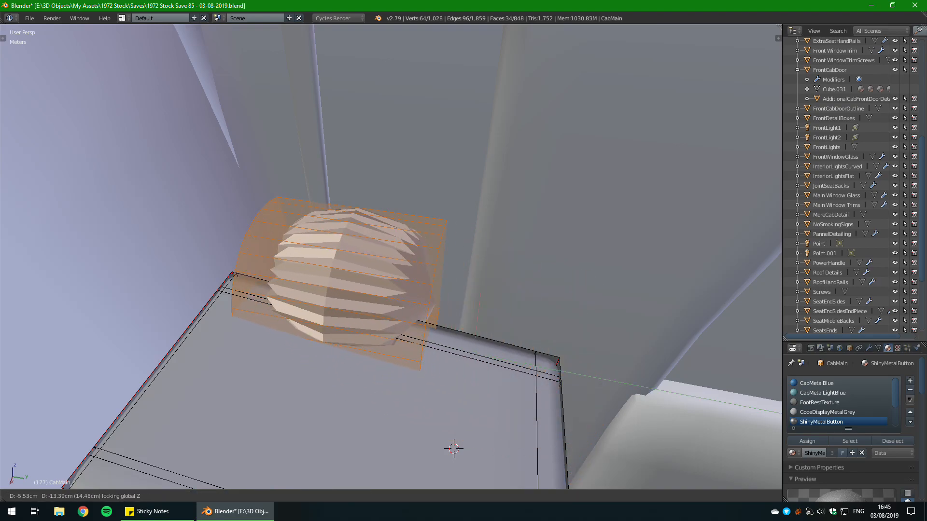
{"action": "key", "text": "Return"}
Step: Examine the red handle and its blue column behind the box in the PureRef reference photo
{"action": "scroll", "coordinate": [391, 256], "scroll_direction": "down", "scroll_amount": 1}
{"action": "scroll", "coordinate": [391, 256], "scroll_direction": "down", "scroll_amount": 1}
{"action": "middle_click_drag", "start_coordinate": [391, 257], "coordinate": [356, 246]}
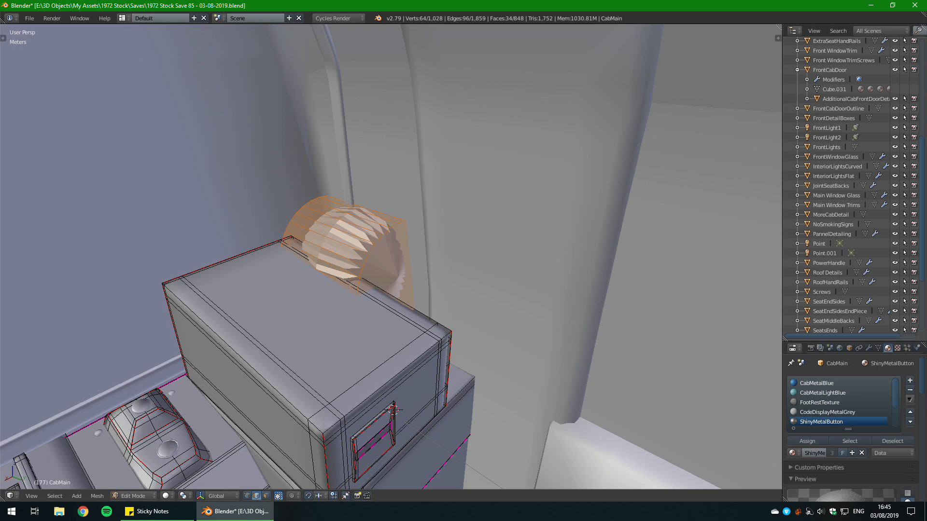
{"action": "right_click_drag", "start_coordinate": [926, 270], "coordinate": [658, 259]}
{"action": "scroll", "coordinate": [689, 230], "scroll_direction": "up", "scroll_amount": 6}
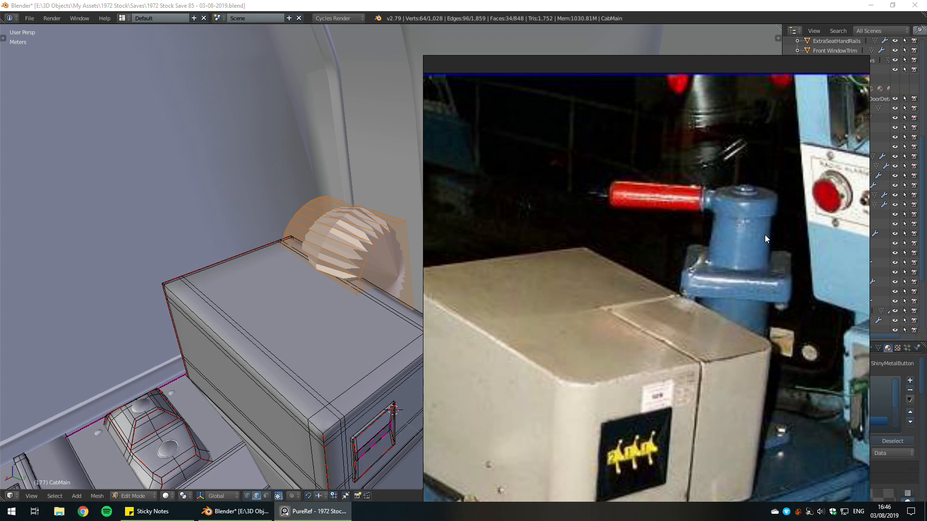
{"action": "key", "text": "alt+F4"}
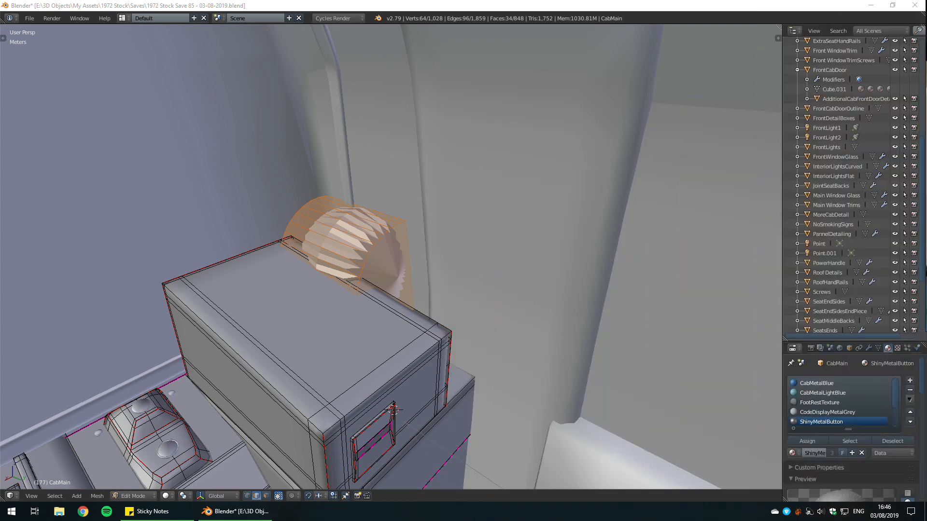
Step: Scale the horizontal cylinder behind the display box uniformly down to roughly half its size
{"action": "middle_click_drag", "start_coordinate": [391, 261], "coordinate": [387, 283]}
{"action": "scroll", "coordinate": [391, 261], "scroll_direction": "down", "scroll_amount": 4}
{"action": "scroll", "coordinate": [391, 261], "scroll_direction": "down", "scroll_amount": 1}
{"action": "scroll", "coordinate": [372, 288], "scroll_direction": "up", "scroll_amount": 2}
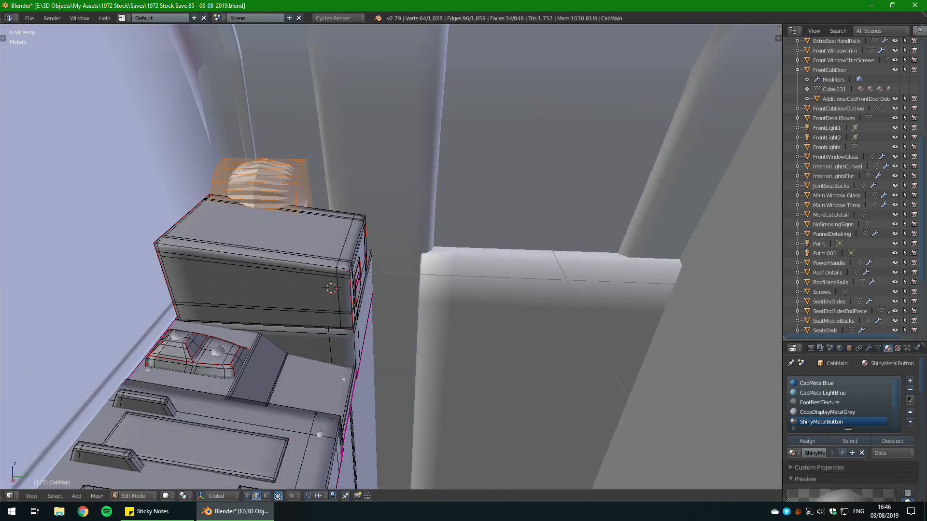
{"action": "scroll", "coordinate": [388, 283], "scroll_direction": "up", "scroll_amount": 3}
{"action": "middle_click_drag", "start_coordinate": [387, 283], "coordinate": [358, 282]}
{"action": "scroll", "coordinate": [357, 309], "scroll_direction": "up", "scroll_amount": 2}
{"action": "scroll", "coordinate": [358, 309], "scroll_direction": "down", "scroll_amount": 2}
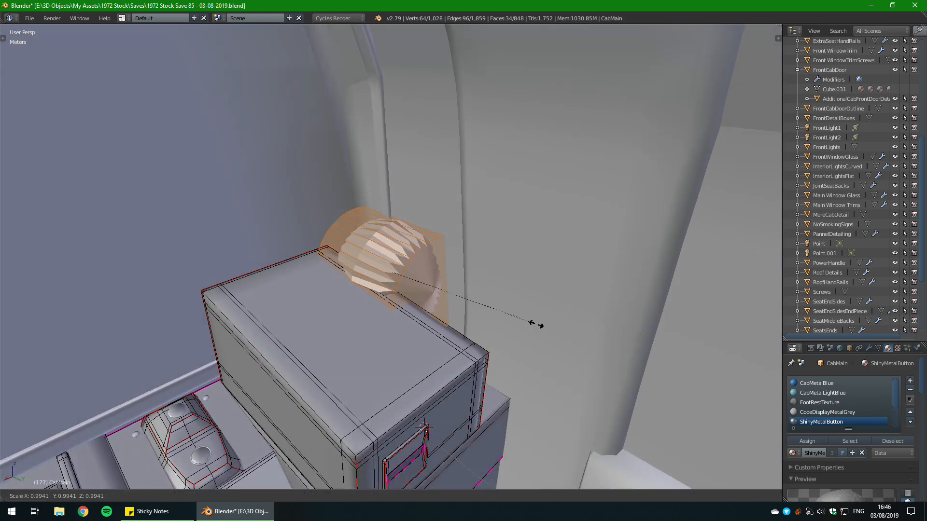
{"action": "key", "text": "s"}
{"action": "left_click", "coordinate": [469, 308]}
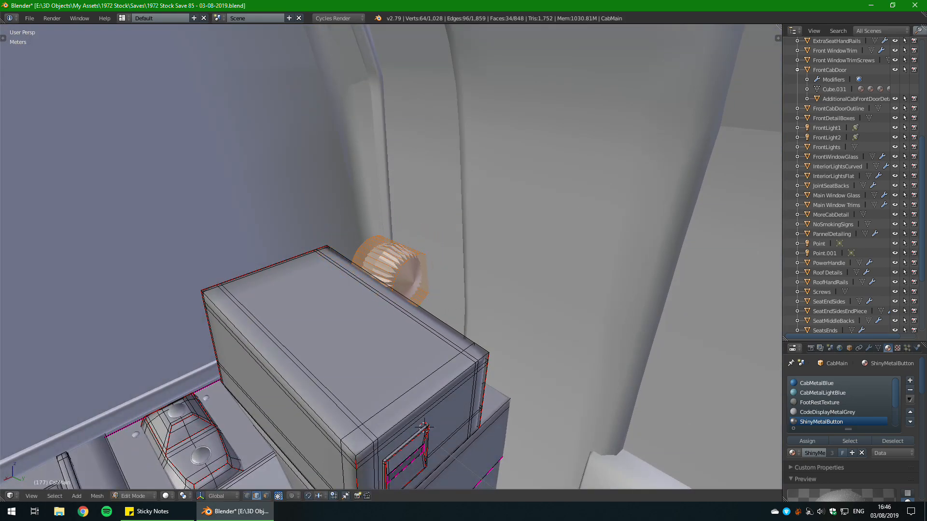
Step: Thin the horizontal cylinder by scaling it on all axes except Y, and raise it above the display box
{"action": "middle_click_drag", "start_coordinate": [469, 308], "coordinate": [442, 292]}
{"action": "scroll", "coordinate": [410, 289], "scroll_direction": "down", "scroll_amount": 3}
{"action": "scroll", "coordinate": [409, 289], "scroll_direction": "up", "scroll_amount": 1}
{"action": "scroll", "coordinate": [442, 301], "scroll_direction": "up", "scroll_amount": 1}
{"action": "key", "text": "s"}
{"action": "key", "text": "shift+x"}
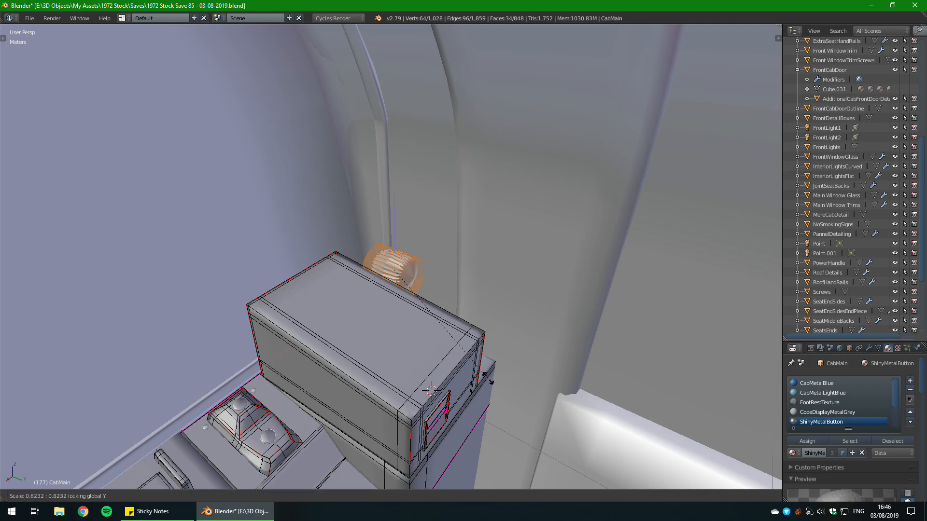
{"action": "key", "text": "shift+y"}
{"action": "left_click", "coordinate": [413, 308]}
{"action": "key", "text": "g"}
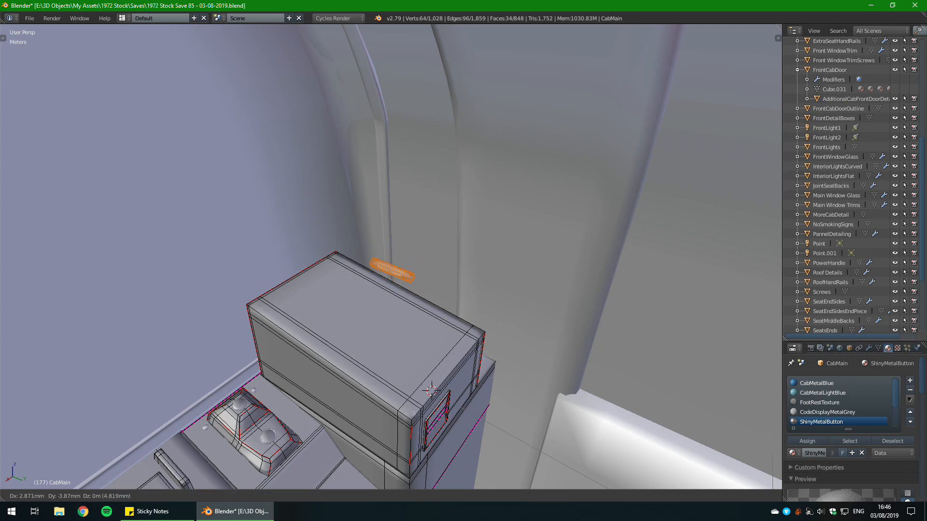
{"action": "key", "text": "Return"}
Step: Add a second, upright cylinder at the 3D cursor and scale it down
{"action": "scroll", "coordinate": [413, 264], "scroll_direction": "up", "scroll_amount": 3}
{"action": "middle_click_drag", "start_coordinate": [413, 265], "coordinate": [369, 290]}
{"action": "key", "text": "shift+a"}
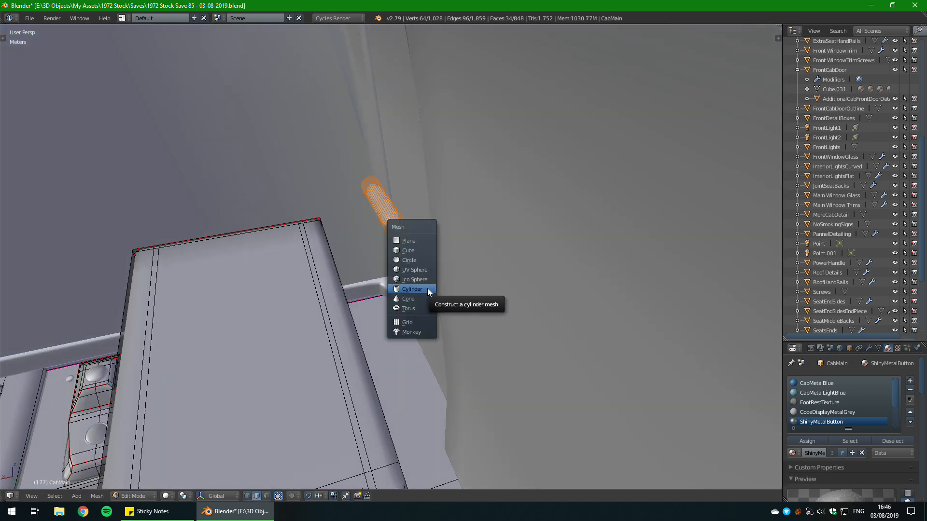
{"action": "left_click", "coordinate": [427, 288]}
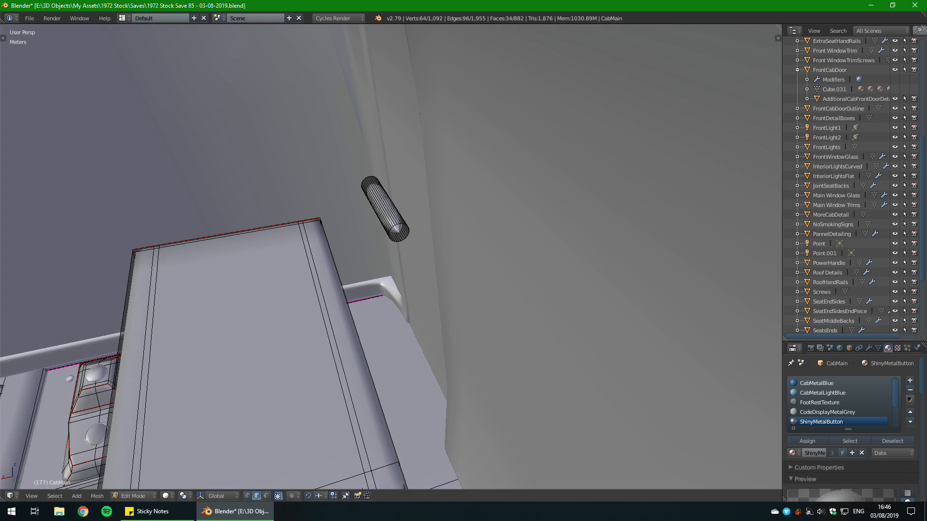
{"action": "middle_click_drag", "start_coordinate": [427, 288], "coordinate": [401, 270]}
{"action": "key", "text": "t"}
{"action": "key", "text": "t"}
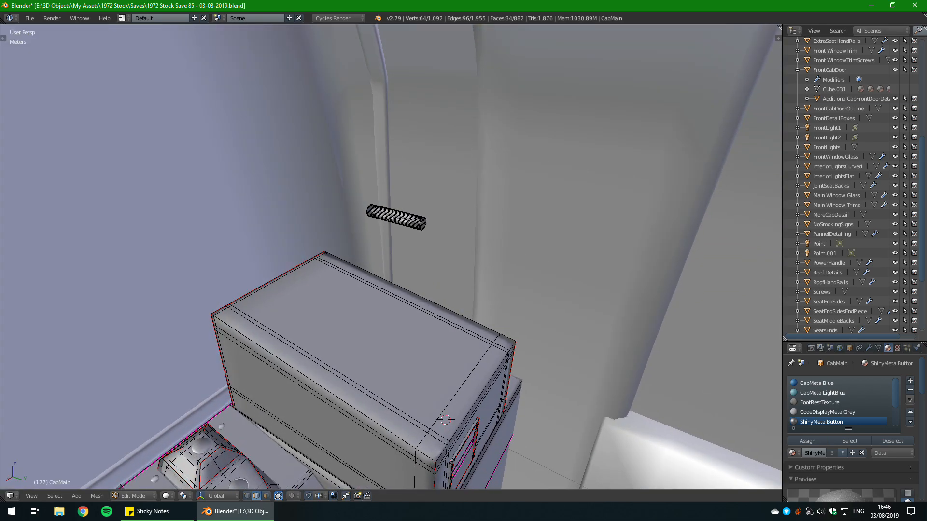
{"action": "scroll", "coordinate": [391, 257], "scroll_direction": "up", "scroll_amount": 3}
{"action": "scroll", "coordinate": [391, 257], "scroll_direction": "down", "scroll_amount": 4}
{"action": "middle_click_drag", "start_coordinate": [391, 257], "coordinate": [394, 251]}
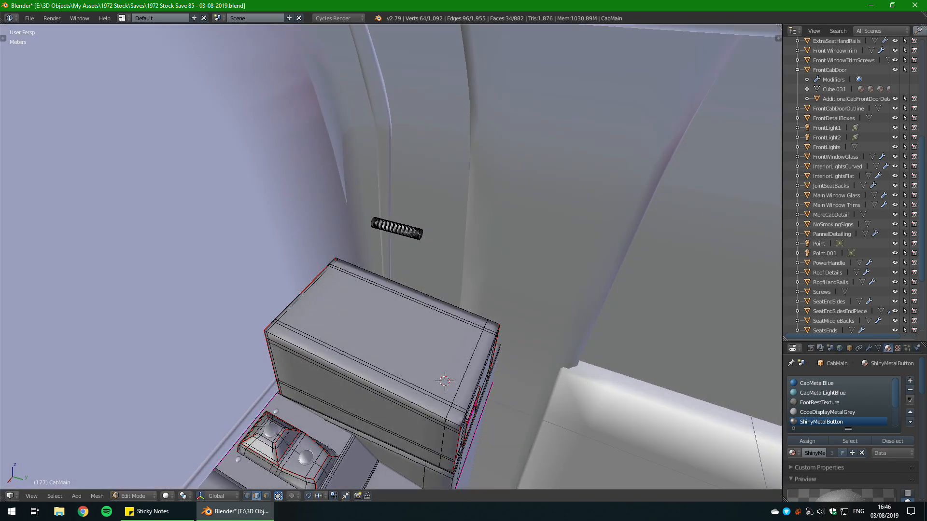
{"action": "key", "text": "KP_Decimal"}
{"action": "key", "text": "s"}
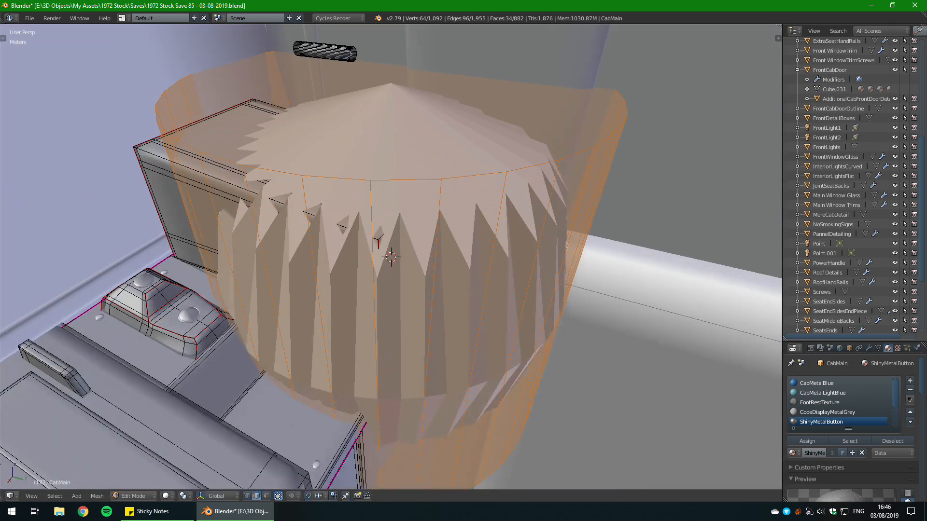
{"action": "key", "text": "Return"}
Step: Move the upright cylinder horizontally to the rear edge of the display box, locking the Z axis
{"action": "key", "text": "g"}
{"action": "key", "text": "shift+z"}
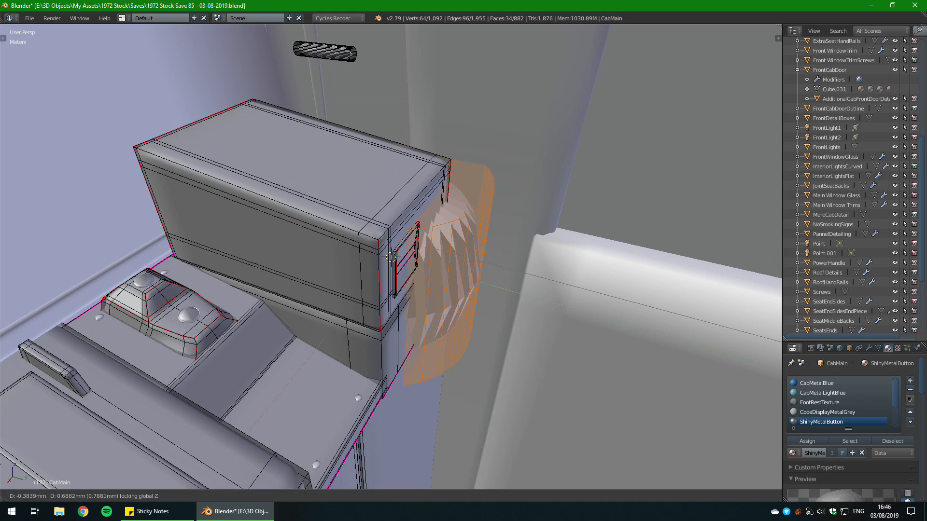
{"action": "key", "text": "Escape"}
{"action": "middle_click_drag", "start_coordinate": [391, 256], "coordinate": [401, 346]}
{"action": "scroll", "coordinate": [401, 346], "scroll_direction": "up", "scroll_amount": 4}
{"action": "key", "text": "g"}
{"action": "key", "text": "shift+z"}
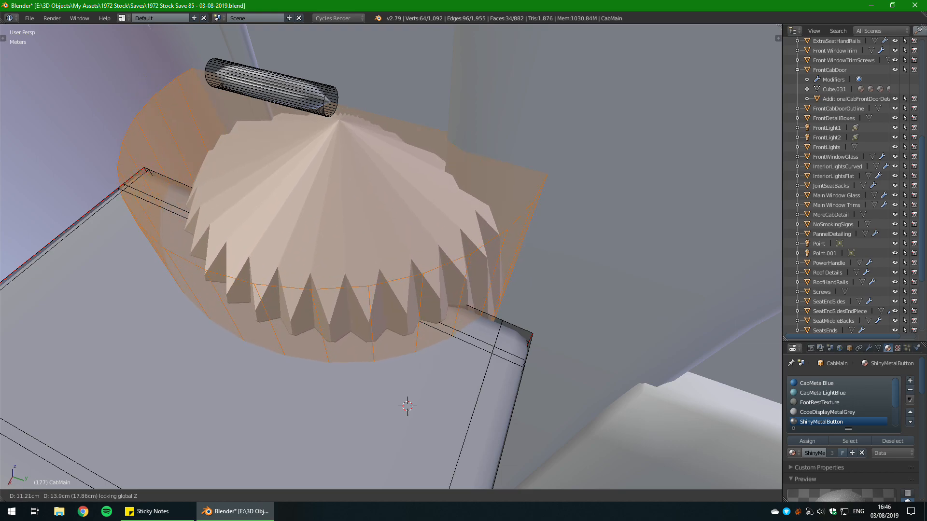
{"action": "left_click", "coordinate": [408, 406]}
Step: Scale the upright cylinder down further to suit the ledge behind the display box
{"action": "scroll", "coordinate": [416, 429], "scroll_direction": "up", "scroll_amount": 2}
{"action": "key", "text": "g"}
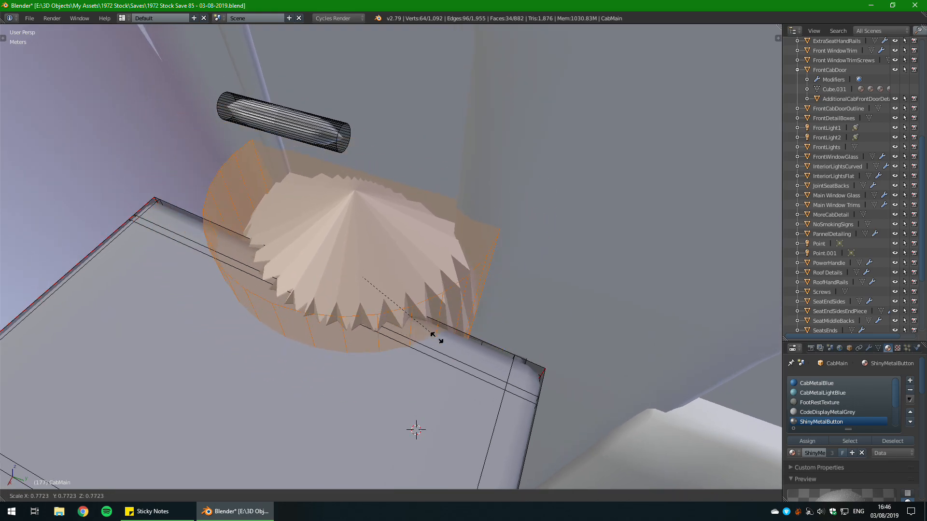
{"action": "key", "text": "Return"}
{"action": "middle_click_drag", "start_coordinate": [415, 425], "coordinate": [271, 496]}
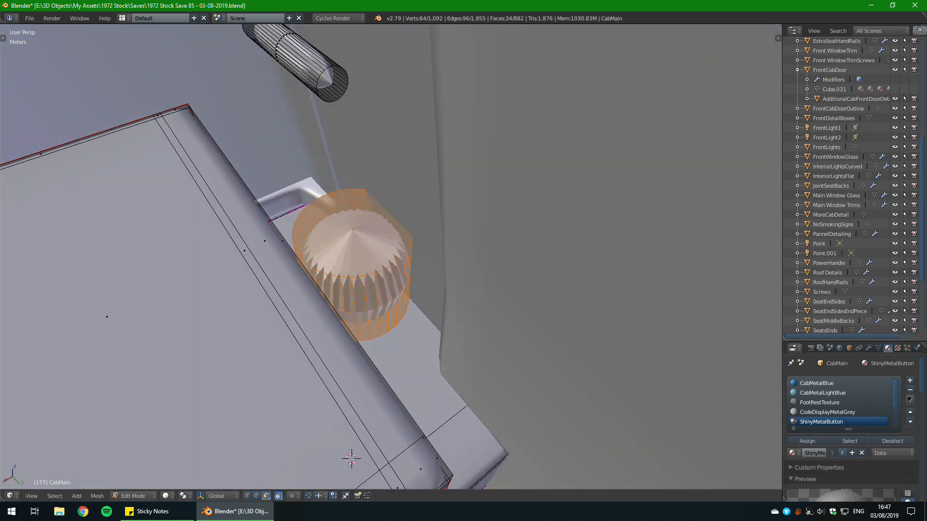
{"action": "middle_click_drag", "start_coordinate": [270, 497], "coordinate": [309, 477]}
{"action": "scroll", "coordinate": [507, 319], "scroll_direction": "up", "scroll_amount": 5}
{"action": "key", "text": "s"}
{"action": "left_click", "coordinate": [507, 319]}
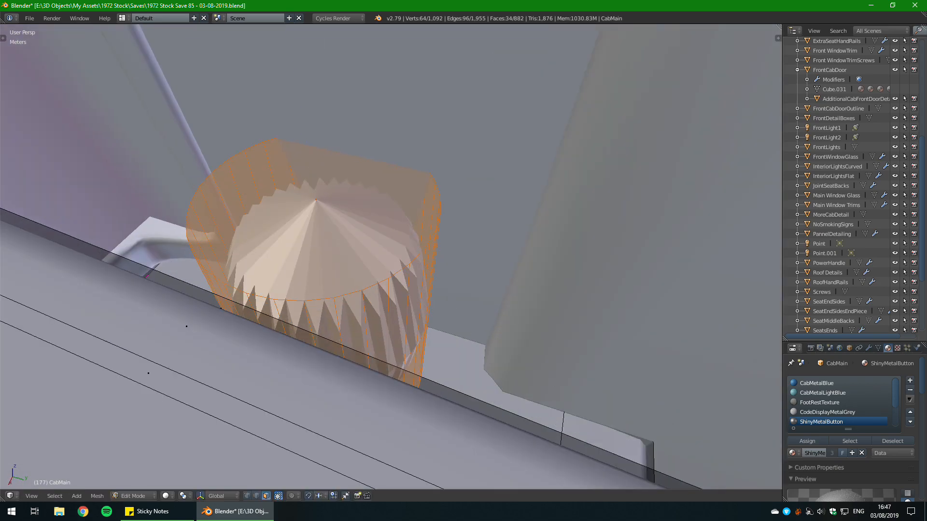
Step: Reposition and resize the upright cylinder behind the display box, beneath the horizontal handle
{"action": "scroll", "coordinate": [391, 255], "scroll_direction": "down", "scroll_amount": 4}
{"action": "middle_click_drag", "start_coordinate": [391, 256], "coordinate": [347, 290]}
{"action": "middle_click_drag", "start_coordinate": [463, 300], "coordinate": [521, 263]}
{"action": "key", "text": "g"}
{"action": "left_click", "coordinate": [454, 299]}
{"action": "scroll", "coordinate": [502, 261], "scroll_direction": "down", "scroll_amount": 6}
{"action": "scroll", "coordinate": [521, 263], "scroll_direction": "up", "scroll_amount": 4}
{"action": "key", "text": "KP_Decimal"}
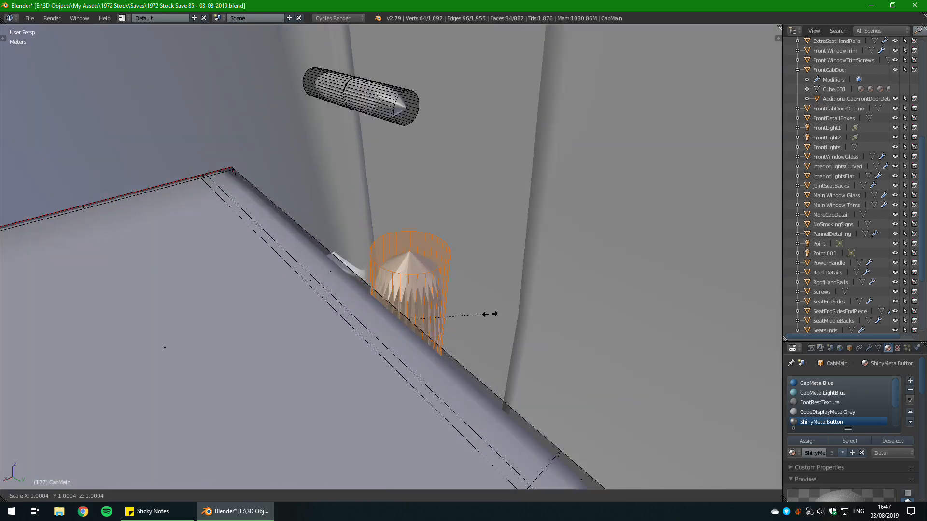
{"action": "middle_click_drag", "start_coordinate": [483, 290], "coordinate": [437, 246]}
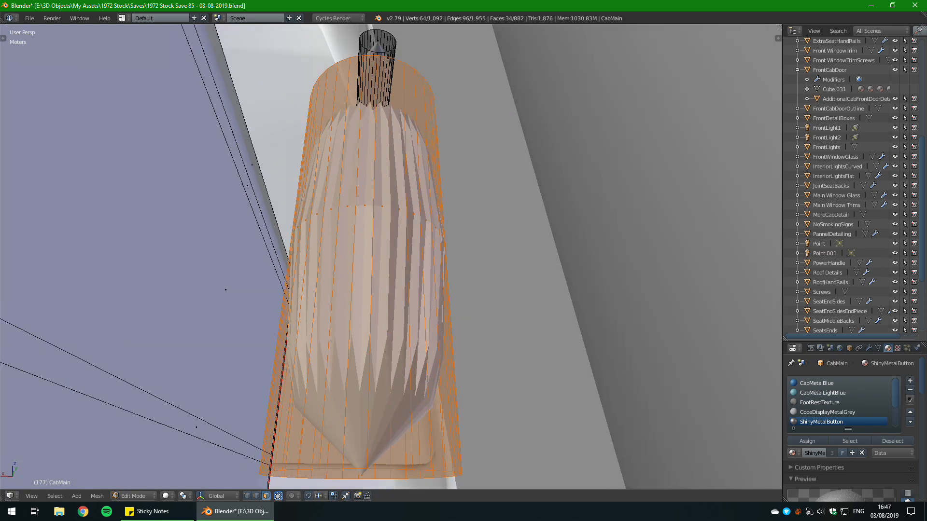
Step: Delete the bottom face of the upright cylinder
{"action": "right_click", "coordinate": [357, 476]}
{"action": "key", "text": "x"}
{"action": "left_click", "coordinate": [335, 398]}
{"action": "middle_click_drag", "start_coordinate": [350, 391], "coordinate": [358, 483]}
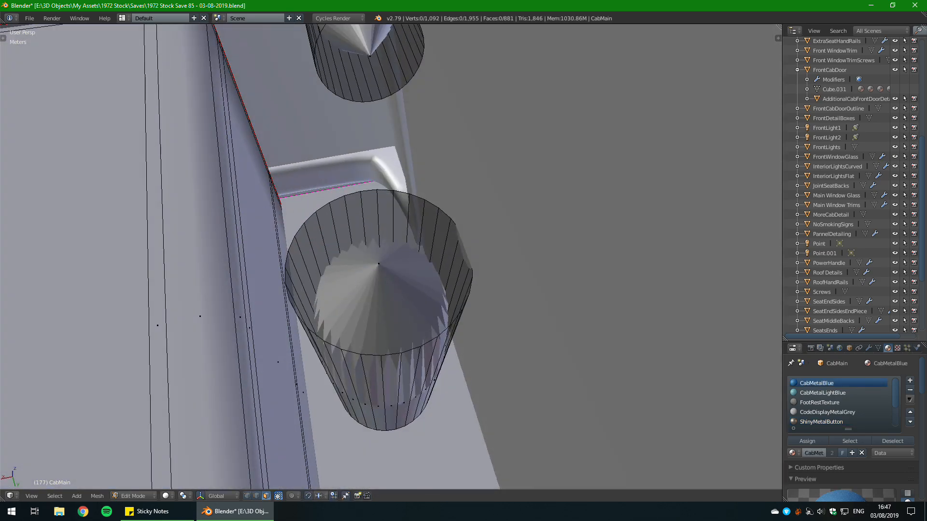
Step: Select the whole upright cylinder, stretch it along Z and lower it by about 1 cm
{"action": "key", "text": "l"}
{"action": "scroll", "coordinate": [350, 409], "scroll_direction": "down", "scroll_amount": 6}
{"action": "middle_click_drag", "start_coordinate": [350, 410], "coordinate": [416, 335]}
{"action": "scroll", "coordinate": [413, 364], "scroll_direction": "down", "scroll_amount": 1}
{"action": "scroll", "coordinate": [416, 335], "scroll_direction": "up", "scroll_amount": 3}
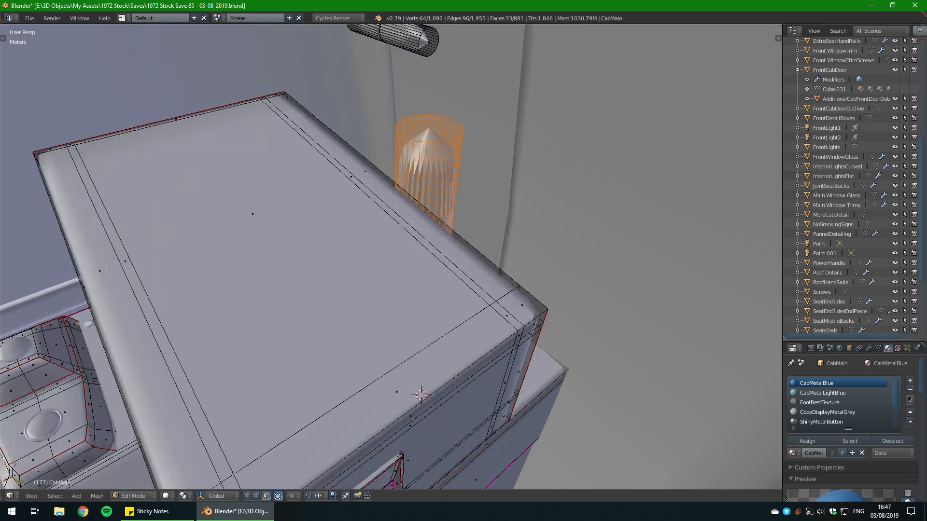
{"action": "middle_click_drag", "start_coordinate": [519, 309], "coordinate": [517, 245]}
{"action": "key", "text": "s"}
{"action": "key", "text": "z"}
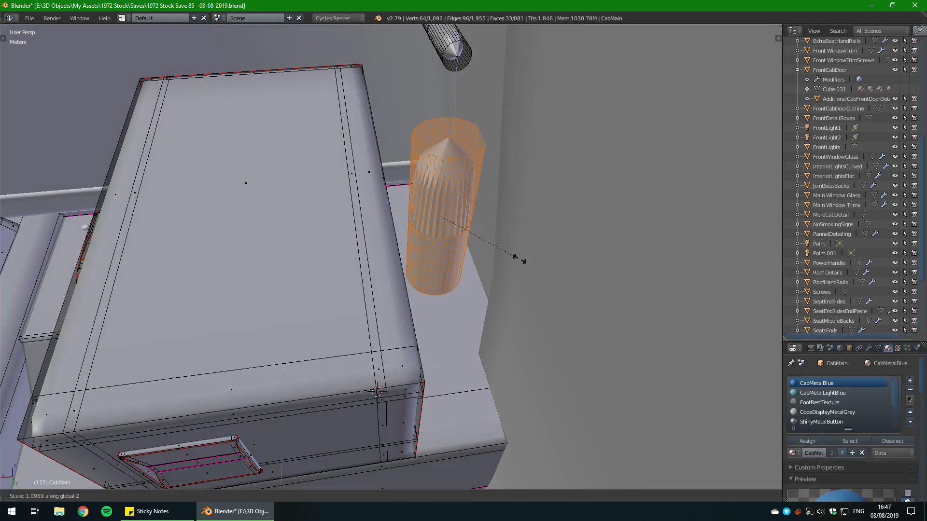
{"action": "left_click", "coordinate": [526, 289]}
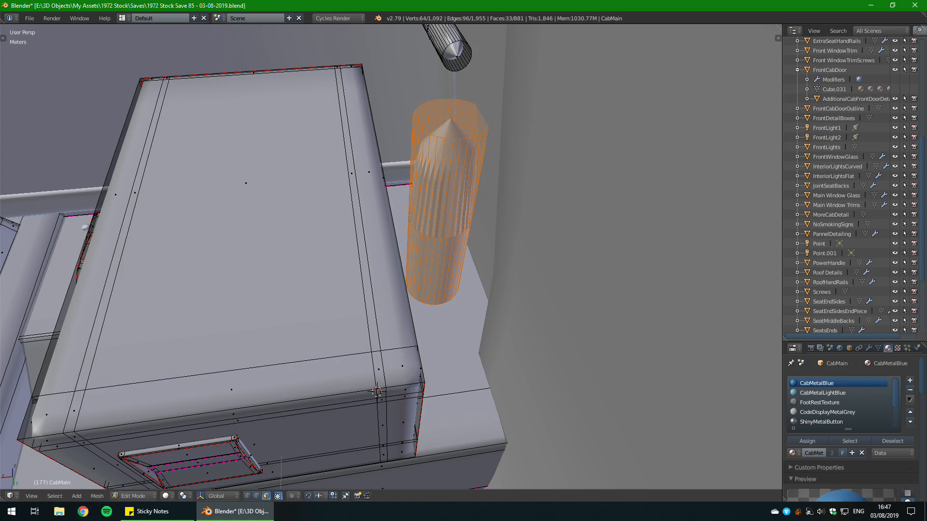
{"action": "key", "text": "g"}
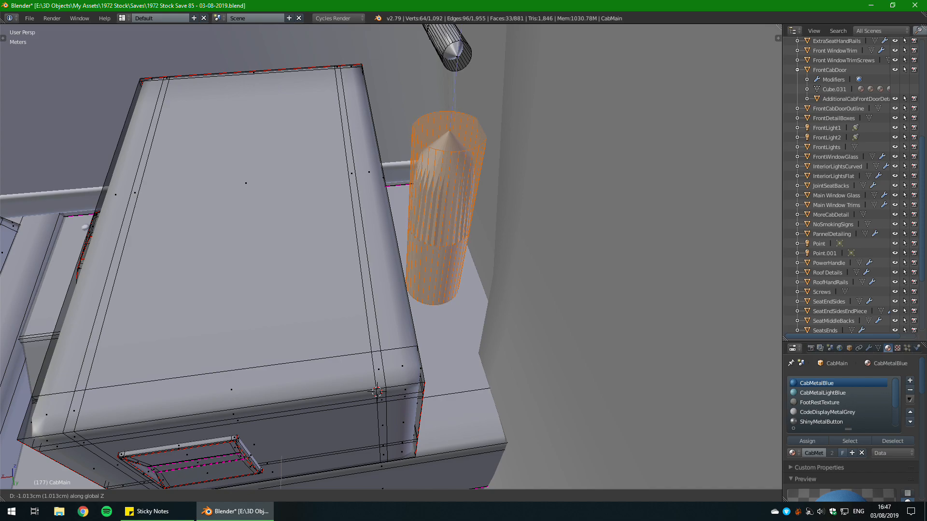
{"action": "key", "text": "Return"}
Step: Select the upright cylinder's top face, try extruding it upward, and undo back to the selected face
{"action": "scroll", "coordinate": [391, 255], "scroll_direction": "up", "scroll_amount": 5}
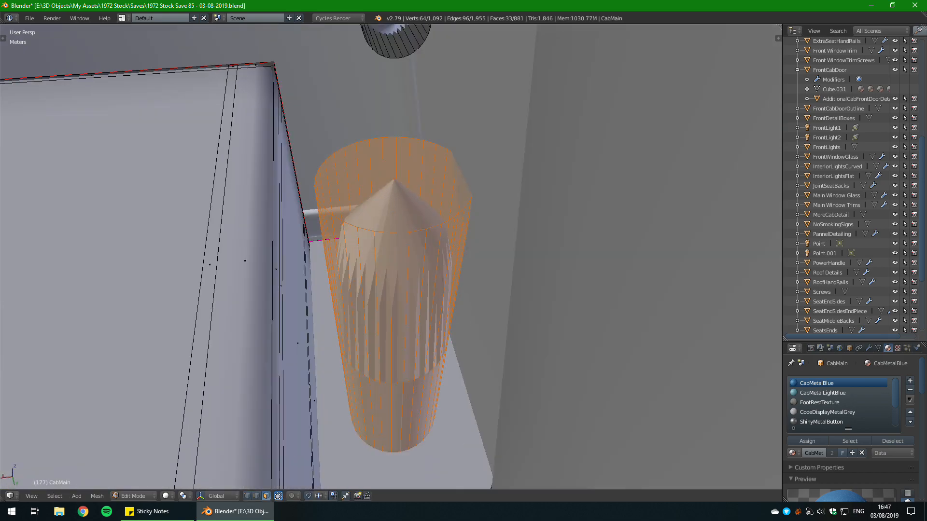
{"action": "right_click", "coordinate": [425, 184]}
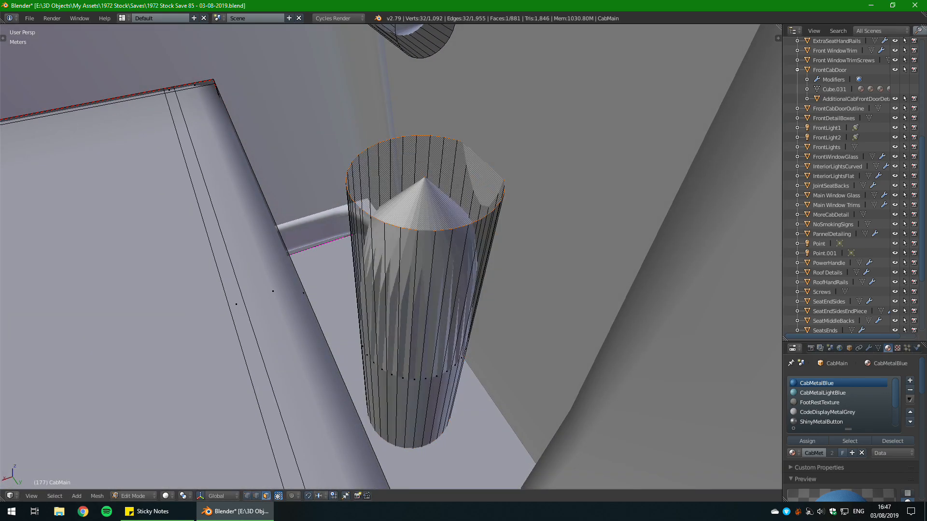
{"action": "key", "text": "e"}
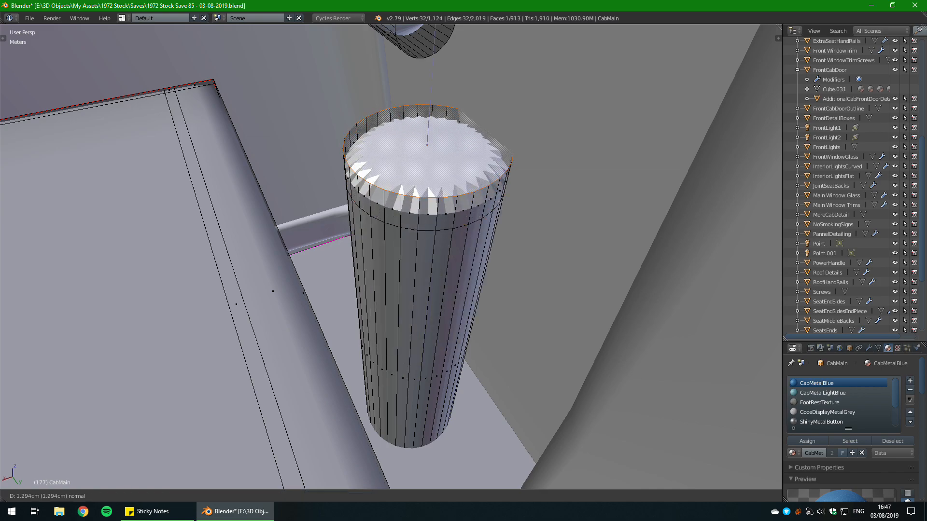
{"action": "key", "text": "Return"}
{"action": "key", "text": "ctrl+z"}
{"action": "key", "text": "ctrl+z"}
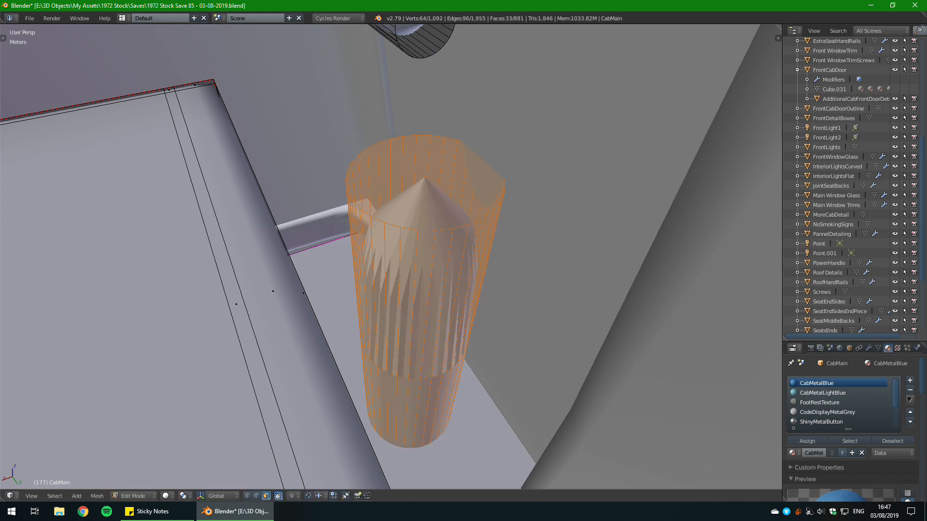
{"action": "key", "text": "ctrl+shift+z"}
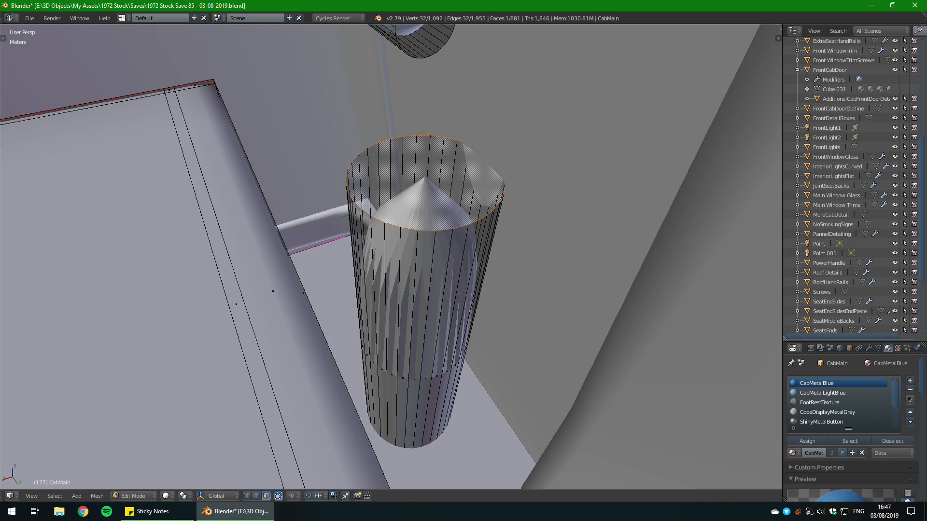
Step: Extrude the upright cylinder's top face upward and add an edge loop around the shaft just below the new segment
{"action": "key", "text": "e"}
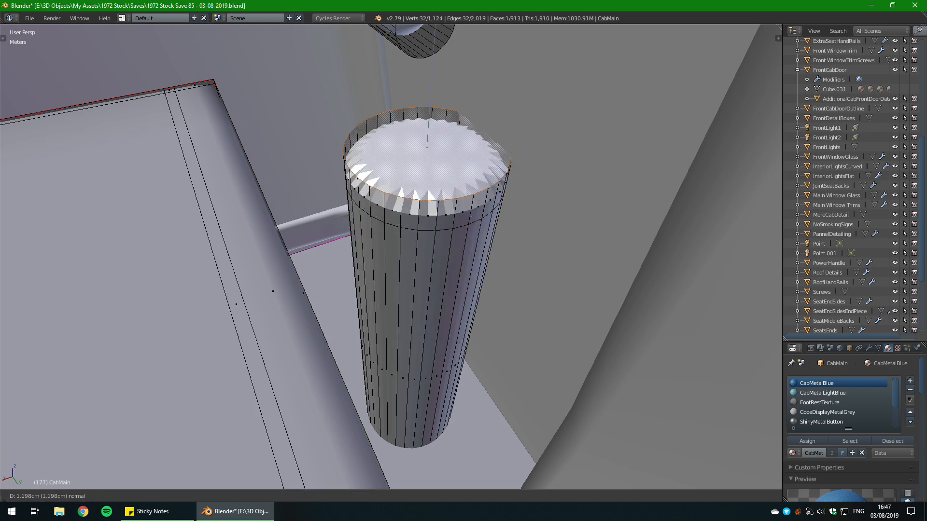
{"action": "key", "text": "Return"}
{"action": "key", "text": "ctrl+r"}
{"action": "key", "text": "Return"}
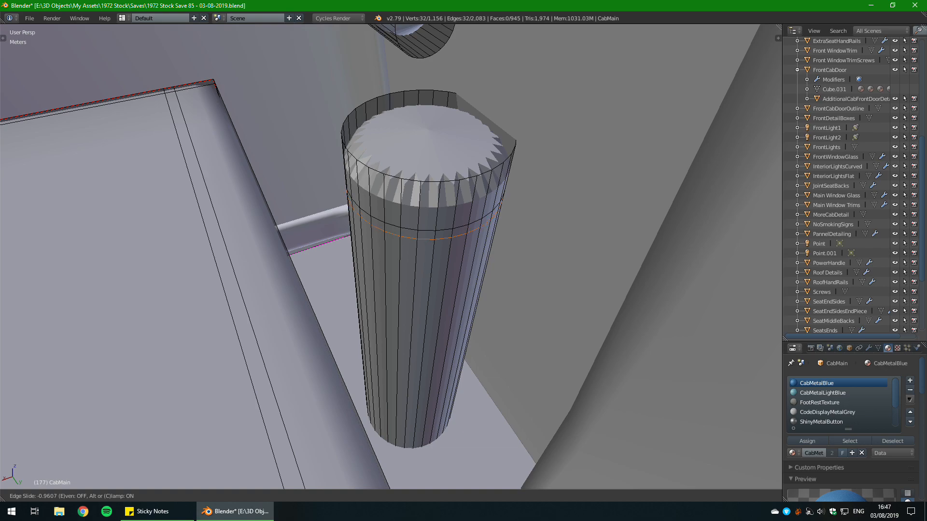
{"action": "key", "text": "Return"}
Step: Select the ring of faces around the extruded segment and scale it on X and Y only into a cap slightly wider than the shaft
{"action": "left_click", "coordinate": [265, 496]}
{"action": "right_click", "coordinate": [415, 205], "text": "alt"}
{"action": "key", "text": "s"}
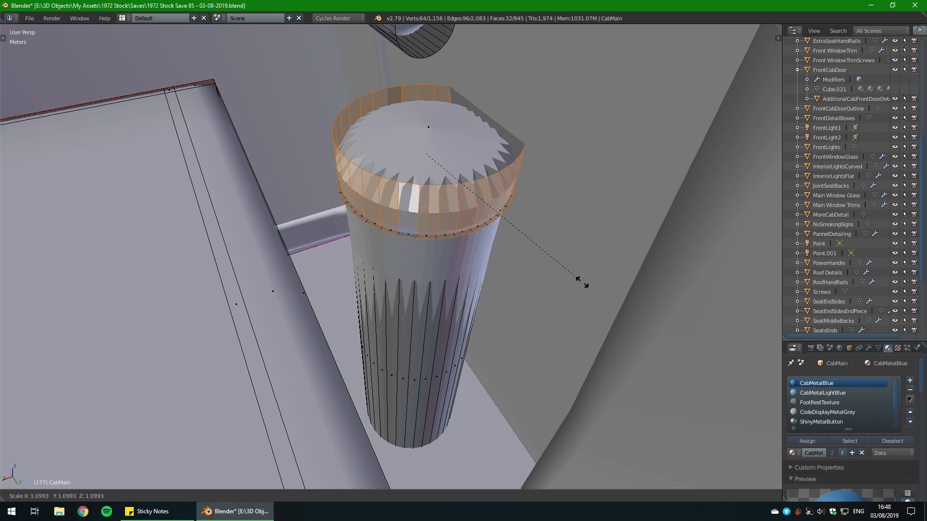
{"action": "key", "text": "shift+z"}
{"action": "key", "text": "Return"}
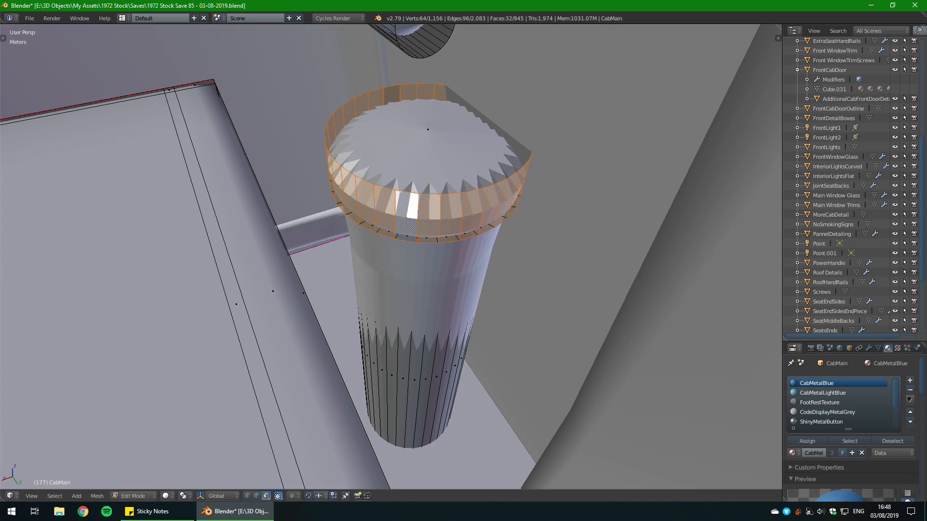
{"action": "key", "text": "s"}
{"action": "key", "text": "shift+z"}
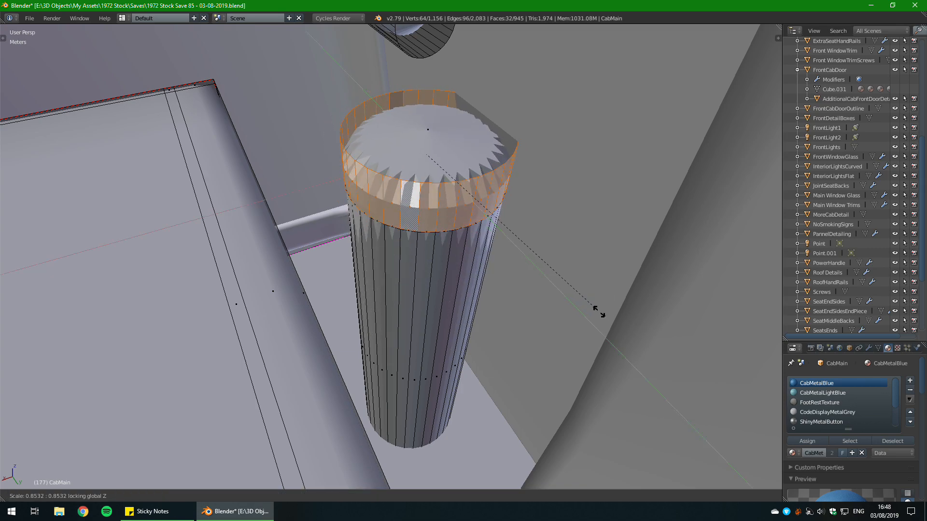
{"action": "left_click", "coordinate": [600, 312]}
Step: Examine the capped cylinder and handle behind the display box in the shaded object view
{"action": "key", "text": "Tab"}
{"action": "middle_click_drag", "start_coordinate": [601, 313], "coordinate": [514, 293]}
{"action": "scroll", "coordinate": [511, 297], "scroll_direction": "down", "scroll_amount": 3}
{"action": "key", "text": "Tab"}
{"action": "scroll", "coordinate": [511, 297], "scroll_direction": "up", "scroll_amount": 1}
{"action": "key", "text": "Tab"}
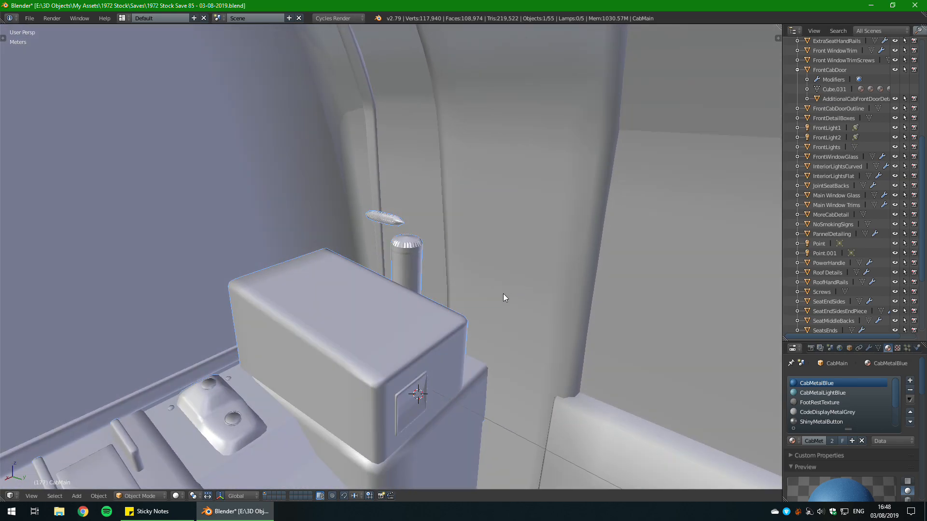
{"action": "scroll", "coordinate": [503, 293], "scroll_direction": "up", "scroll_amount": 1}
{"action": "right_click_drag", "start_coordinate": [926, 271], "coordinate": [673, 308]}
{"action": "middle_click_drag", "start_coordinate": [442, 270], "coordinate": [415, 325]}
{"action": "left_click", "coordinate": [314, 511]}
{"action": "right_click_drag", "start_coordinate": [544, 202], "coordinate": [926, 242]}
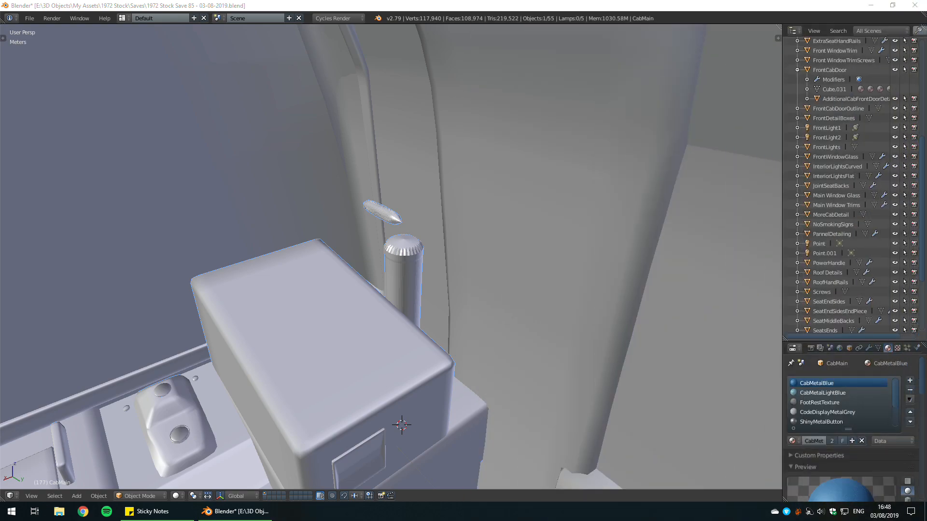
{"action": "middle_click_drag", "start_coordinate": [737, 163], "coordinate": [400, 314]}
{"action": "scroll", "coordinate": [415, 309], "scroll_direction": "up", "scroll_amount": 4}
Step: Inset the cap's top face by about 0.0155 and extrude the inner face upward into a small raised disc
{"action": "key", "text": "Tab"}
{"action": "key", "text": "a"}
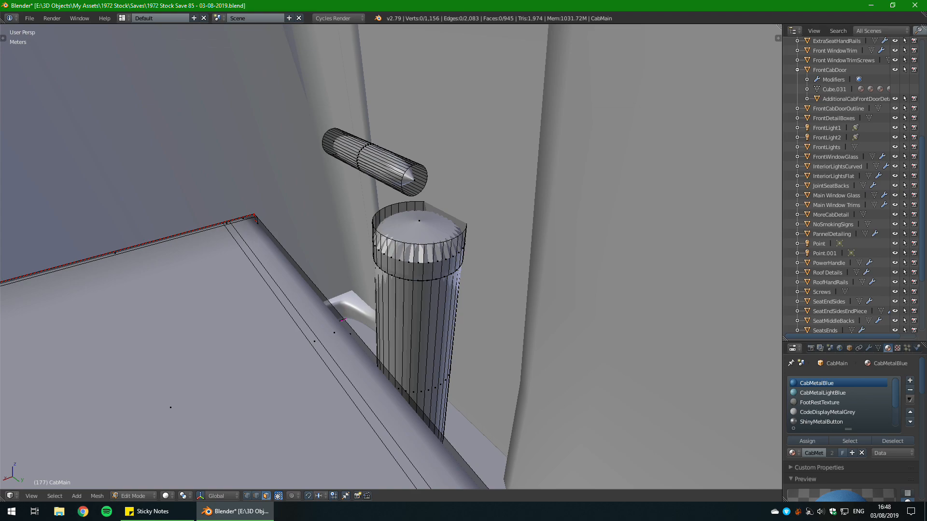
{"action": "right_click", "coordinate": [419, 222]}
{"action": "scroll", "coordinate": [419, 221], "scroll_direction": "up", "scroll_amount": 1}
{"action": "key", "text": "i"}
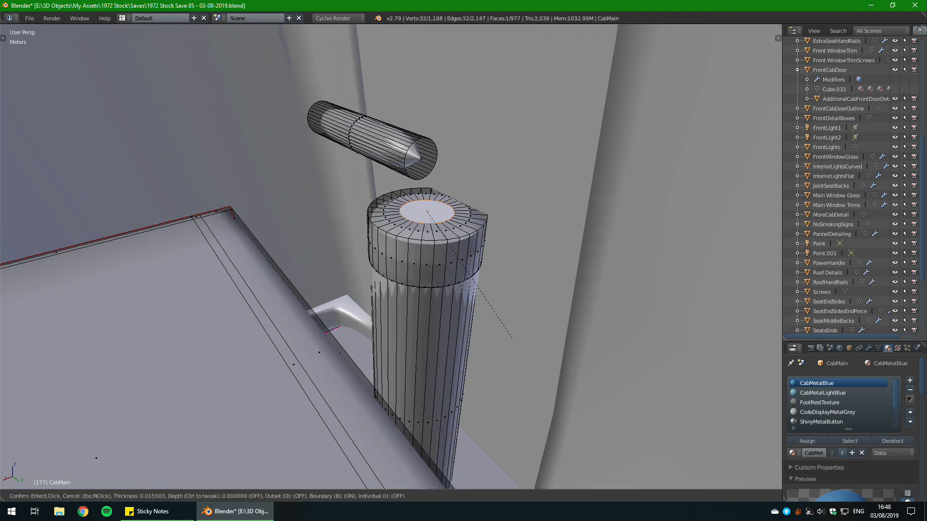
{"action": "left_click", "coordinate": [506, 337]}
{"action": "key", "text": "Tab"}
{"action": "mouse_move", "coordinate": [507, 332]}
{"action": "middle_mouse_down"}
{"action": "mouse_move", "coordinate": [518, 357]}
{"action": "mouse_move", "coordinate": [507, 371]}
{"action": "middle_mouse_up"}
{"action": "key", "text": "Tab"}
{"action": "scroll", "coordinate": [518, 360], "scroll_direction": "up", "scroll_amount": 3}
{"action": "scroll", "coordinate": [507, 372], "scroll_direction": "up", "scroll_amount": 2}
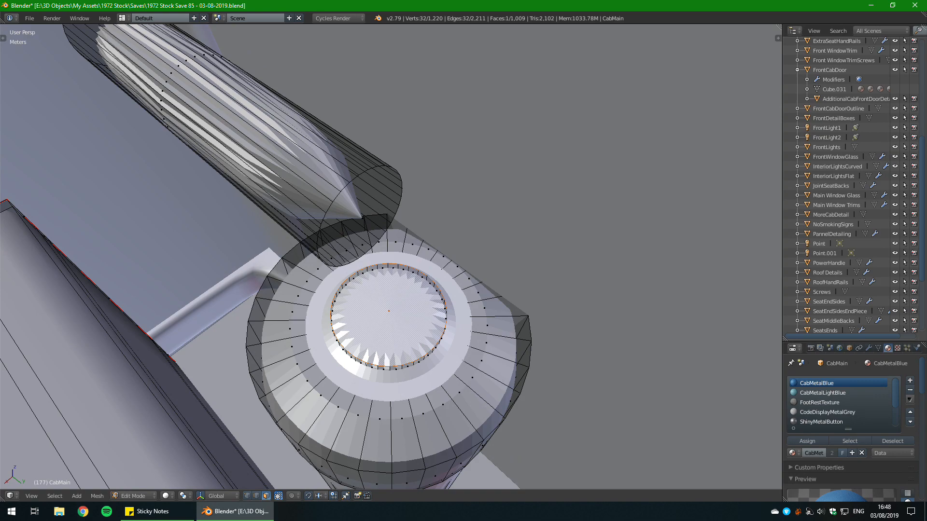
Step: Inset the raised disc's top face by about 0.01, almost to its centre, and shift the inner face along Z
{"action": "key", "text": "i"}
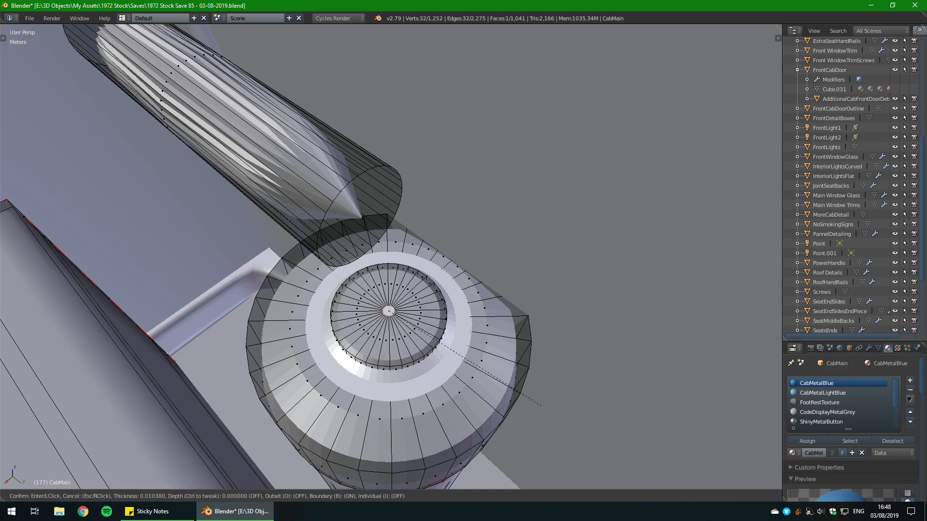
{"action": "left_click", "coordinate": [548, 407]}
{"action": "key", "text": "g"}
{"action": "key", "text": "z"}
{"action": "left_click", "coordinate": [545, 402]}
Step: Apply smooth shading to the whole CabMain object
{"action": "key", "text": "Tab"}
{"action": "scroll", "coordinate": [540, 399], "scroll_direction": "down", "scroll_amount": 5}
{"action": "middle_click_drag", "start_coordinate": [539, 399], "coordinate": [522, 358]}
{"action": "key", "text": "t"}
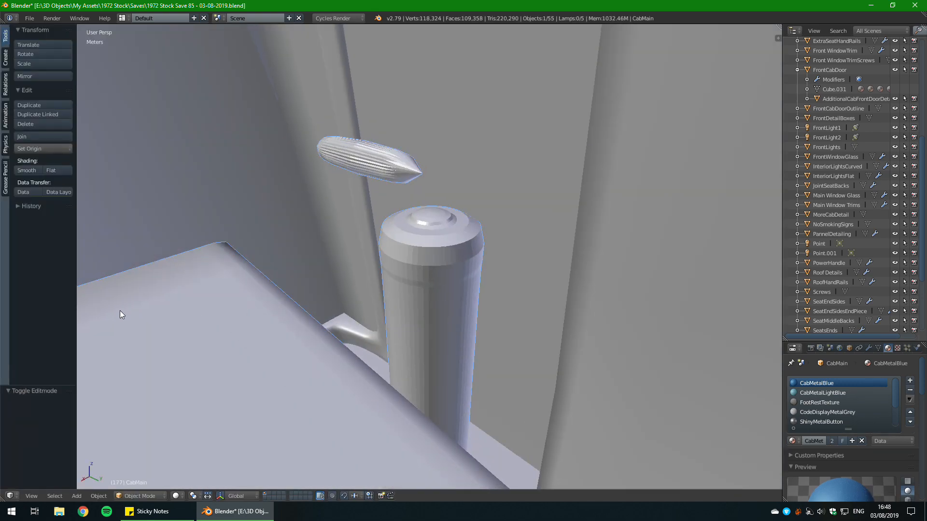
{"action": "left_click", "coordinate": [31, 170]}
{"action": "key", "text": "t"}
Step: Select the shaft's uppermost edge loop beneath the cap and scale it inward to about 0.96
{"action": "scroll", "coordinate": [526, 280], "scroll_direction": "up", "scroll_amount": 3}
{"action": "key", "text": "Tab"}
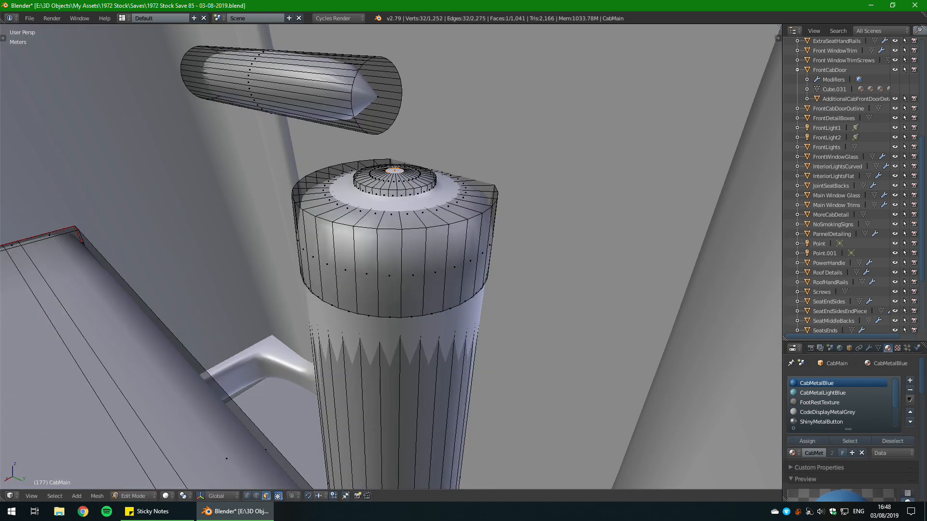
{"action": "scroll", "coordinate": [401, 278], "scroll_direction": "down", "scroll_amount": 3}
{"action": "key", "text": "Tab"}
{"action": "mouse_move", "coordinate": [401, 274]}
{"action": "middle_mouse_down"}
{"action": "mouse_move", "coordinate": [453, 250]}
{"action": "mouse_move", "coordinate": [433, 267]}
{"action": "mouse_move", "coordinate": [450, 291]}
{"action": "mouse_move", "coordinate": [445, 325]}
{"action": "mouse_move", "coordinate": [424, 271]}
{"action": "mouse_move", "coordinate": [391, 261]}
{"action": "middle_mouse_up"}
{"action": "key", "text": "Tab"}
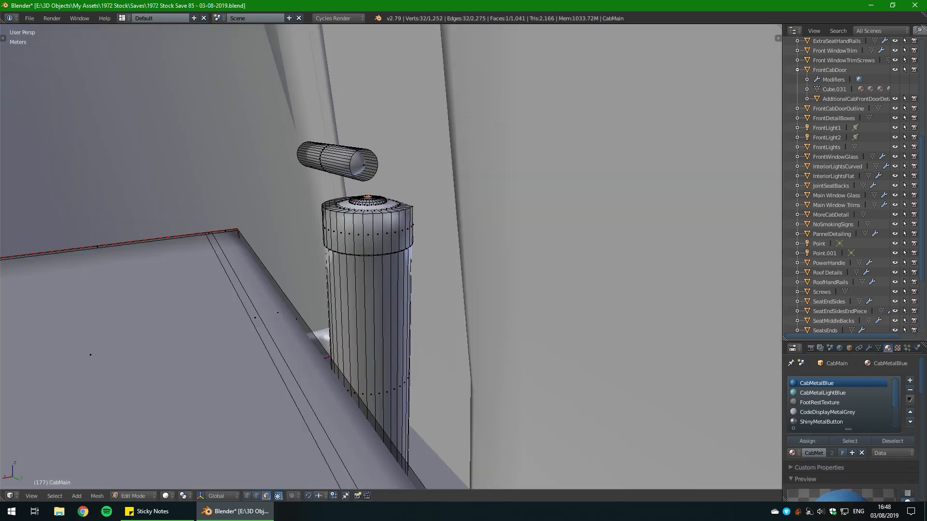
{"action": "left_click", "coordinate": [256, 497]}
{"action": "scroll", "coordinate": [367, 309], "scroll_direction": "up", "scroll_amount": 4}
{"action": "middle_click_drag", "start_coordinate": [367, 309], "coordinate": [386, 271]}
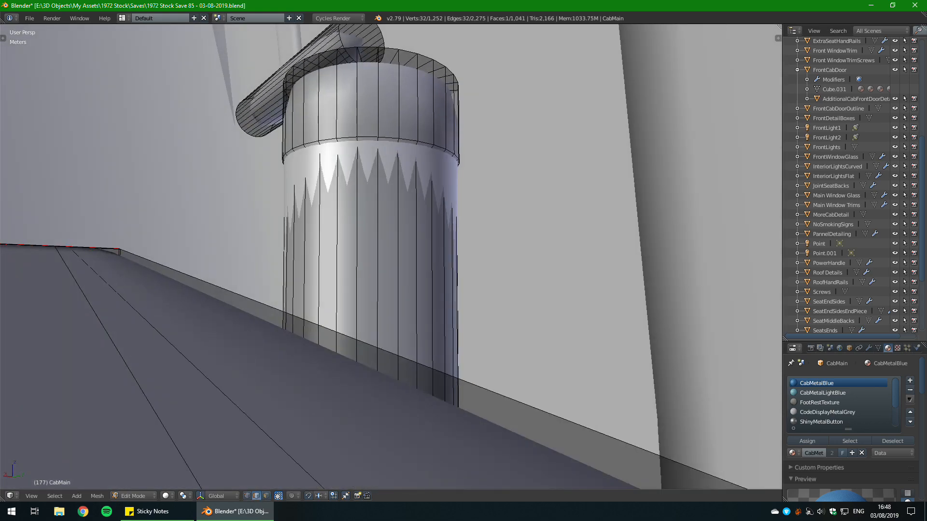
{"action": "key", "text": "s"}
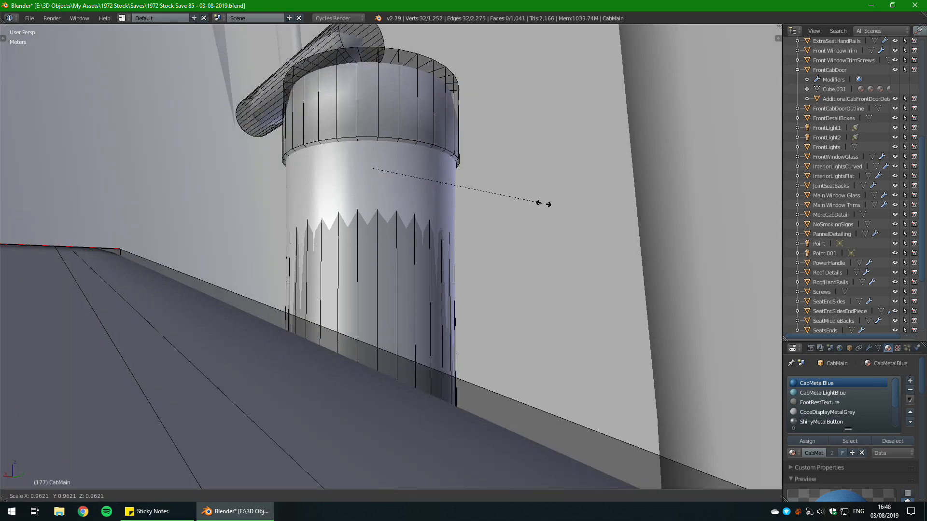
{"action": "left_click", "coordinate": [544, 204]}
{"action": "key", "text": "Tab"}
{"action": "scroll", "coordinate": [526, 217], "scroll_direction": "down", "scroll_amount": 2}
{"action": "scroll", "coordinate": [507, 256], "scroll_direction": "down", "scroll_amount": 3}
{"action": "mouse_move", "coordinate": [525, 214]}
{"action": "middle_mouse_down"}
{"action": "mouse_move", "coordinate": [507, 256]}
{"action": "mouse_move", "coordinate": [512, 203]}
{"action": "mouse_move", "coordinate": [518, 225]}
{"action": "middle_mouse_up"}
Step: Raise the mean crease of the selected edge loop beneath the cap
{"action": "key", "text": "Tab"}
{"action": "scroll", "coordinate": [507, 256], "scroll_direction": "up", "scroll_amount": 4}
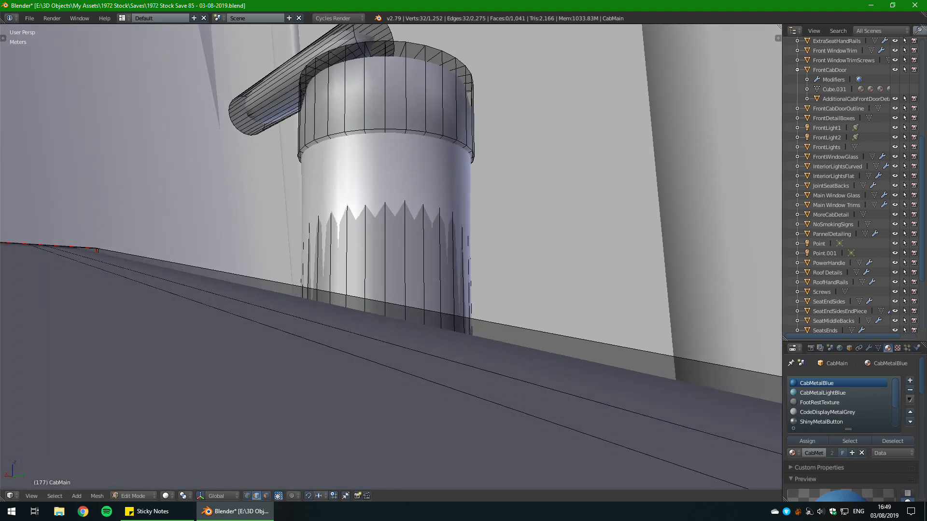
{"action": "key", "text": "n"}
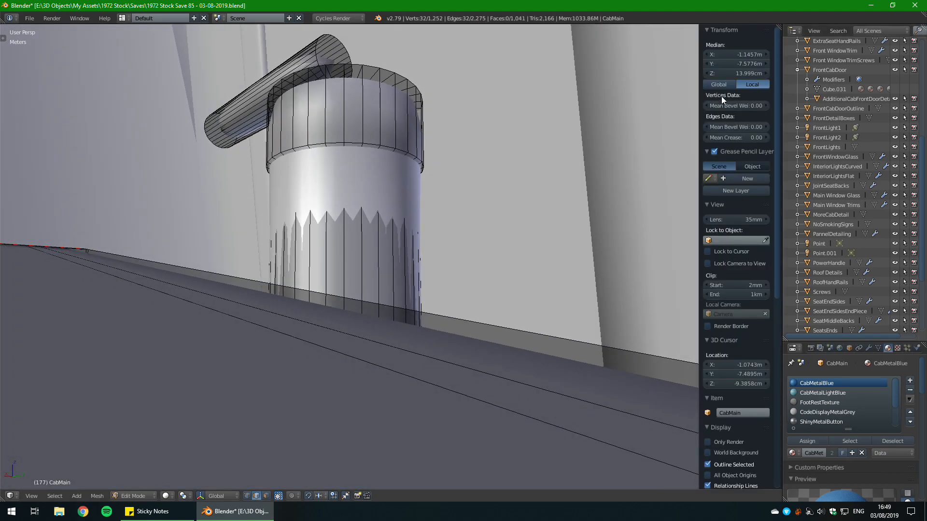
{"action": "left_click_drag", "start_coordinate": [738, 138], "coordinate": [767, 138]}
{"action": "scroll", "coordinate": [455, 223], "scroll_direction": "down", "scroll_amount": 5}
{"action": "middle_click_drag", "start_coordinate": [456, 223], "coordinate": [440, 240]}
{"action": "scroll", "coordinate": [441, 257], "scroll_direction": "up", "scroll_amount": 4}
{"action": "key", "text": "n"}
{"action": "scroll", "coordinate": [440, 240], "scroll_direction": "up", "scroll_amount": 3}
{"action": "scroll", "coordinate": [439, 240], "scroll_direction": "down", "scroll_amount": 1}
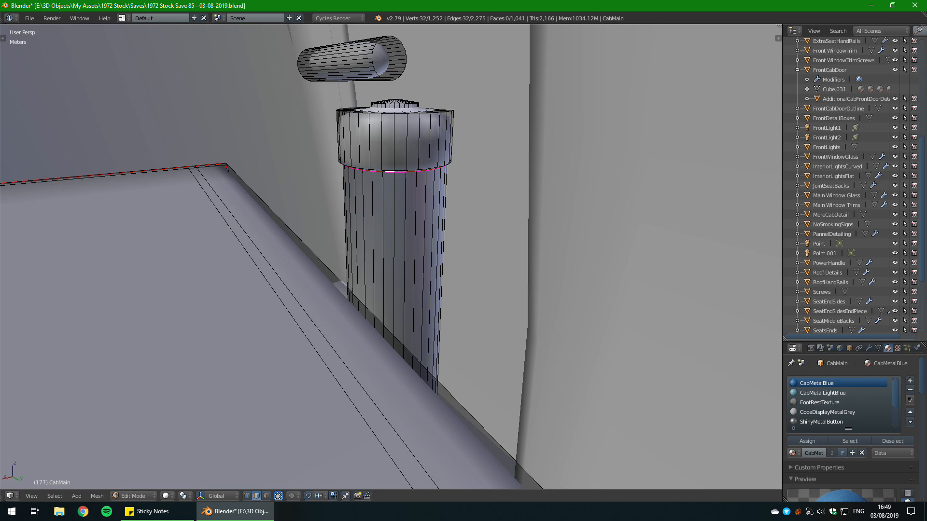
{"action": "mouse_move", "coordinate": [440, 240]}
{"action": "middle_mouse_down"}
{"action": "mouse_move", "coordinate": [434, 233]}
{"action": "mouse_move", "coordinate": [428, 256]}
{"action": "mouse_move", "coordinate": [440, 241]}
{"action": "middle_mouse_up"}
{"action": "scroll", "coordinate": [435, 235], "scroll_direction": "up", "scroll_amount": 5}
{"action": "scroll", "coordinate": [441, 236], "scroll_direction": "down", "scroll_amount": 3}
{"action": "key", "text": "n"}
{"action": "key", "text": "n"}
Step: Try adding an edge loop around the middle of the shaft, and undo the cut
{"action": "middle_click_drag", "start_coordinate": [464, 270], "coordinate": [395, 237]}
{"action": "key", "text": "ctrl+r"}
{"action": "left_click", "coordinate": [374, 348]}
{"action": "key", "text": "Return"}
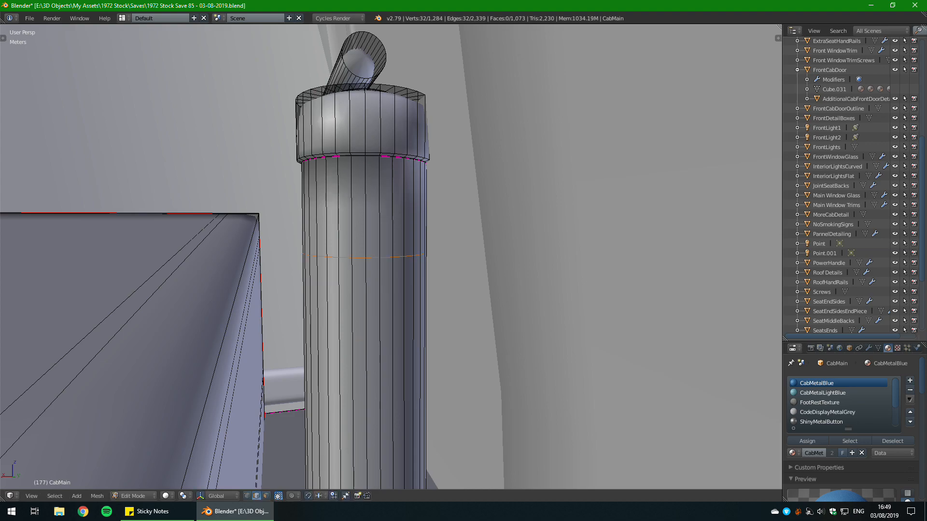
{"action": "key", "text": "ctrl+z"}
Step: Inspect the shaft down to its base and the cap's edges from close up and from different angles
{"action": "middle_click_drag", "start_coordinate": [386, 256], "coordinate": [348, 227]}
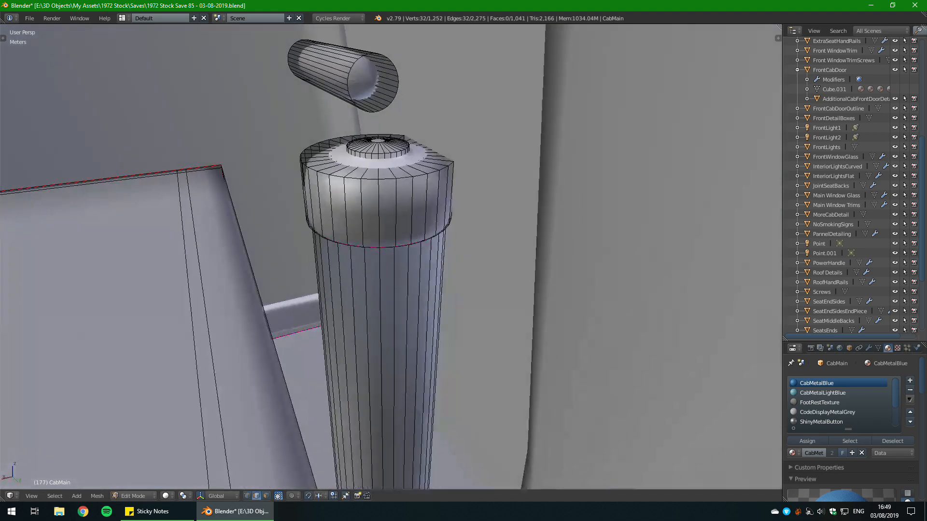
{"action": "scroll", "coordinate": [366, 193], "scroll_direction": "up", "scroll_amount": 3}
{"action": "middle_click_drag", "start_coordinate": [386, 270], "coordinate": [406, 280]}
{"action": "scroll", "coordinate": [377, 256], "scroll_direction": "down", "scroll_amount": 3}
{"action": "scroll", "coordinate": [387, 256], "scroll_direction": "up", "scroll_amount": 3}
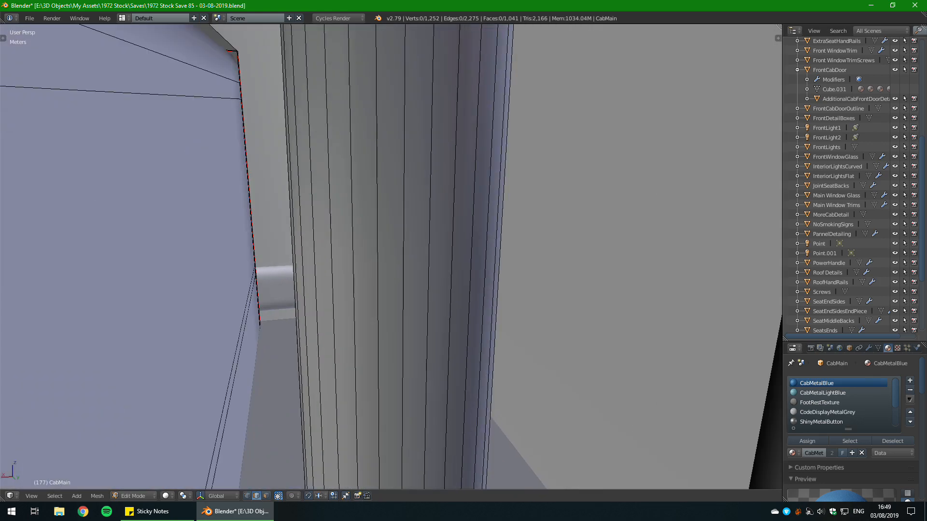
{"action": "scroll", "coordinate": [391, 256], "scroll_direction": "down", "scroll_amount": 3}
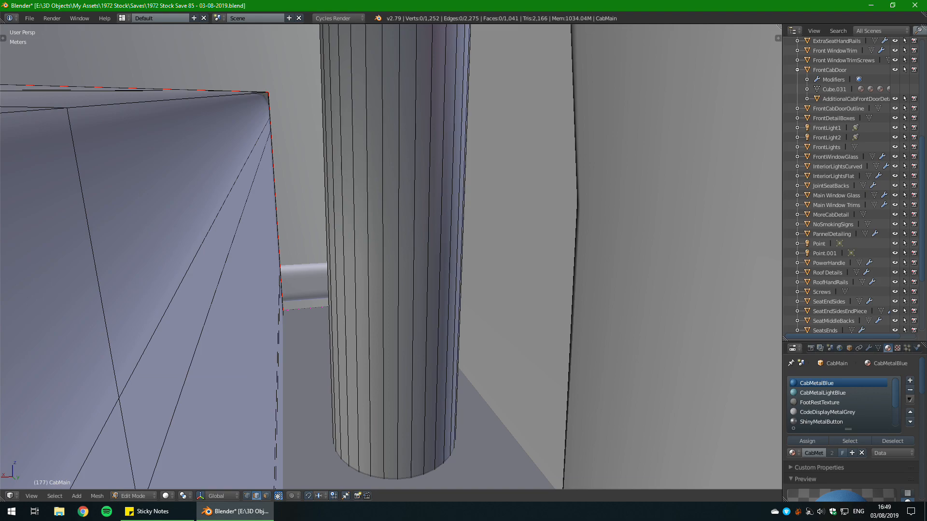
{"action": "middle_click_drag", "start_coordinate": [391, 193], "coordinate": [393, 347], "text": "shift"}
{"action": "middle_click_drag", "start_coordinate": [410, 169], "coordinate": [540, 212]}
{"action": "key", "text": "Tab"}
{"action": "scroll", "coordinate": [444, 169], "scroll_direction": "down", "scroll_amount": 2}
{"action": "scroll", "coordinate": [541, 213], "scroll_direction": "down", "scroll_amount": 2}
{"action": "key", "text": "Tab"}
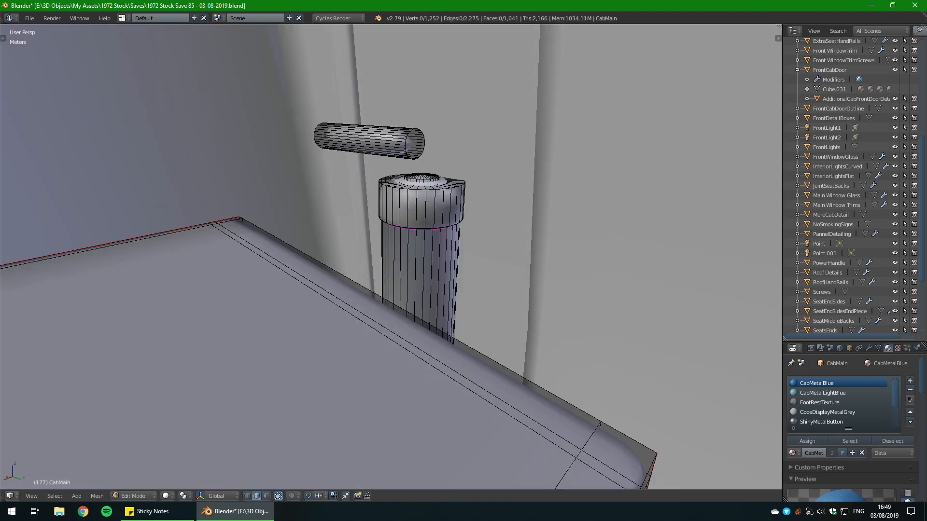
{"action": "scroll", "coordinate": [422, 203], "scroll_direction": "up", "scroll_amount": 8}
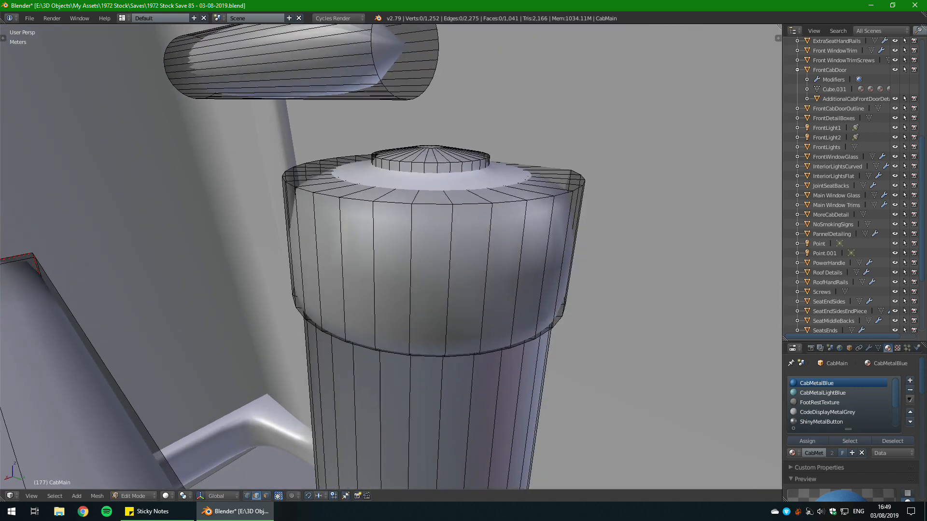
{"action": "scroll", "coordinate": [422, 203], "scroll_direction": "down", "scroll_amount": 3}
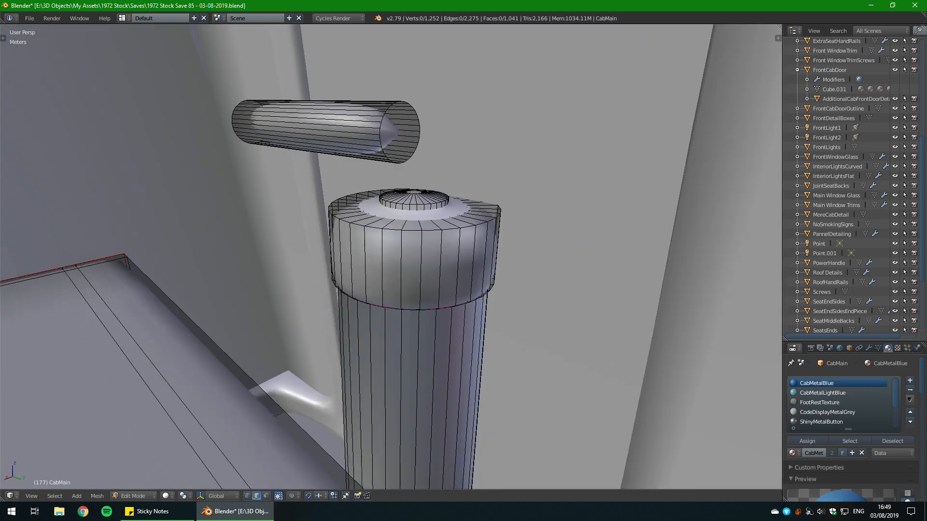
Step: Try adding two edge loops around the cap and spacing them along Z, and undo the cuts
{"action": "key", "text": "ctrl+r"}
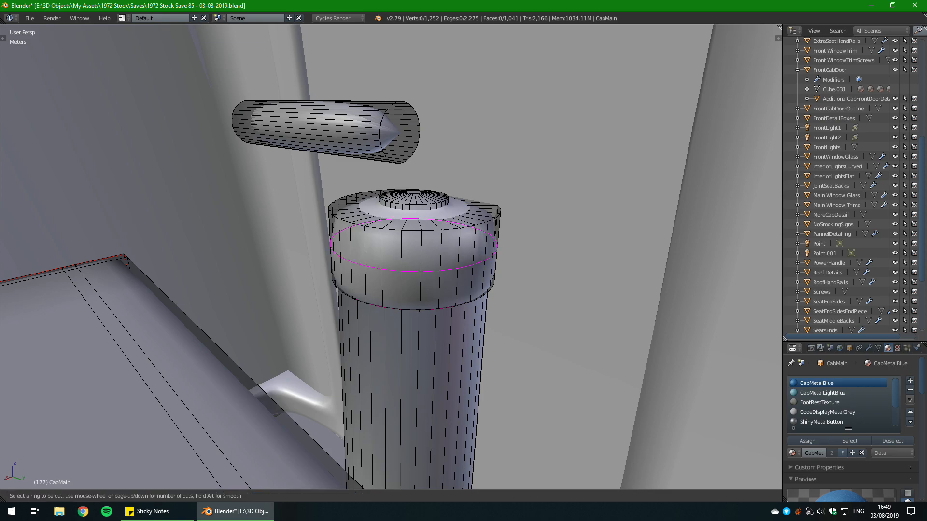
{"action": "key", "text": "Escape"}
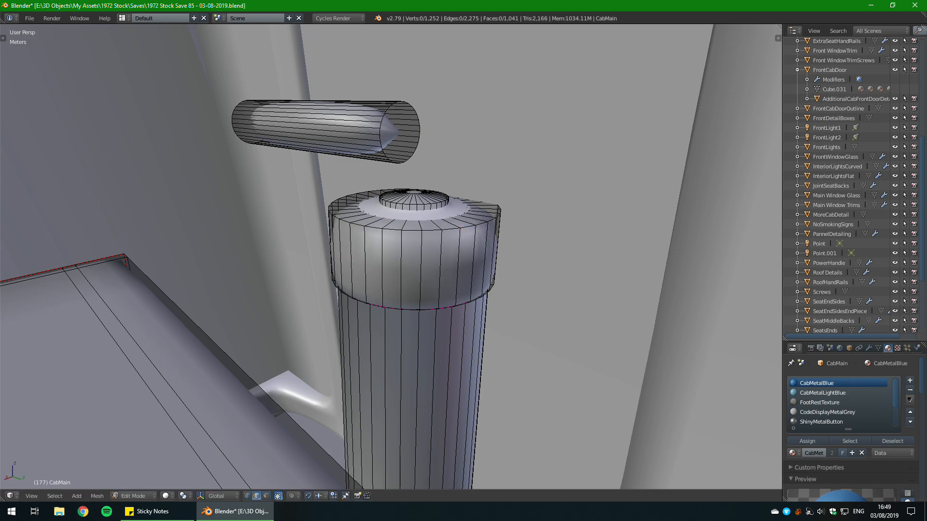
{"action": "key", "text": "ctrl+r"}
{"action": "scroll", "coordinate": [414, 246], "scroll_direction": "up", "scroll_amount": 1}
{"action": "key", "text": "Return"}
{"action": "key", "text": "s"}
{"action": "key", "text": "z"}
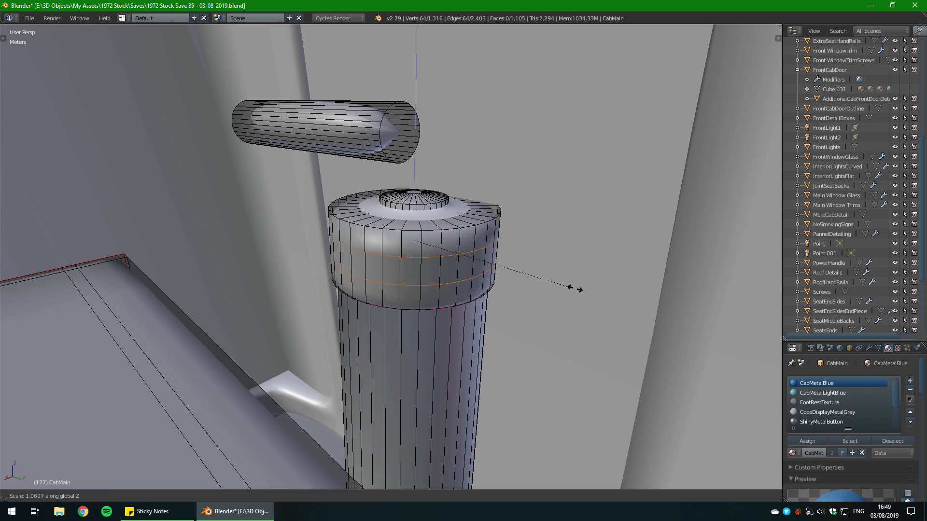
{"action": "key", "text": "Escape"}
{"action": "key", "text": "ctrl+z"}
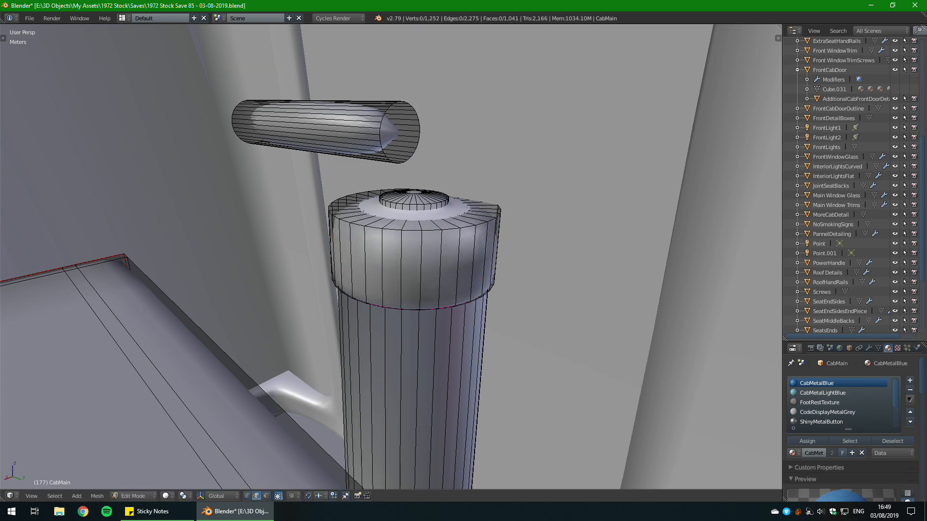
Step: Select all vertices of the cap's top and raised disc in wireframe and lower them about 6 mm along Z
{"action": "left_click", "coordinate": [266, 496]}
{"action": "mouse_move", "coordinate": [387, 338]}
{"action": "middle_mouse_down"}
{"action": "mouse_move", "coordinate": [338, 289]}
{"action": "mouse_move", "coordinate": [396, 334]}
{"action": "middle_mouse_up"}
{"action": "key", "text": "z"}
{"action": "key", "text": "b"}
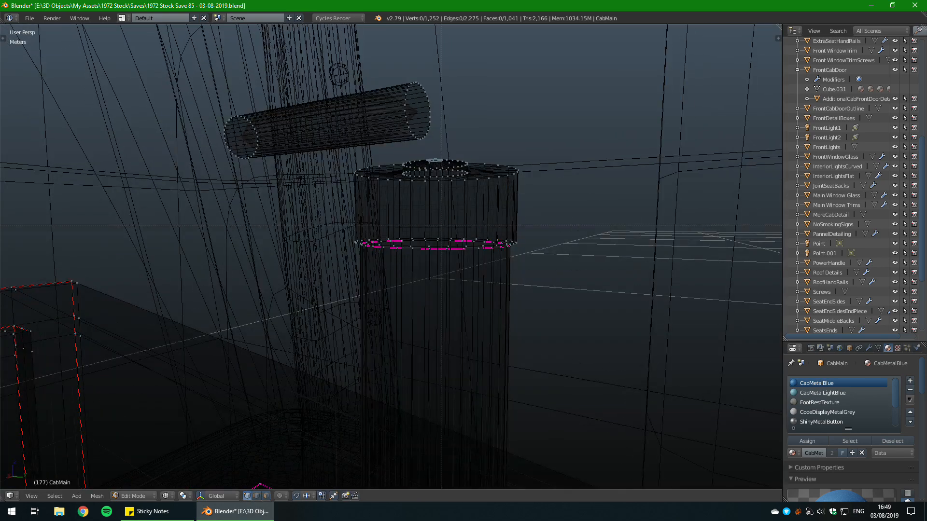
{"action": "left_click_drag", "start_coordinate": [333, 152], "coordinate": [571, 174]}
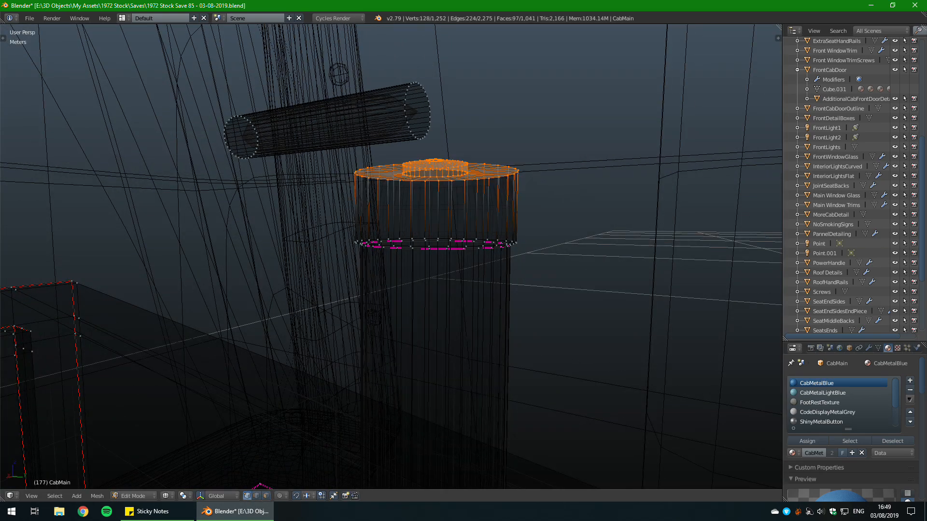
{"action": "key", "text": "z"}
{"action": "key", "text": "g"}
{"action": "key", "text": "z"}
{"action": "key", "text": "Return"}
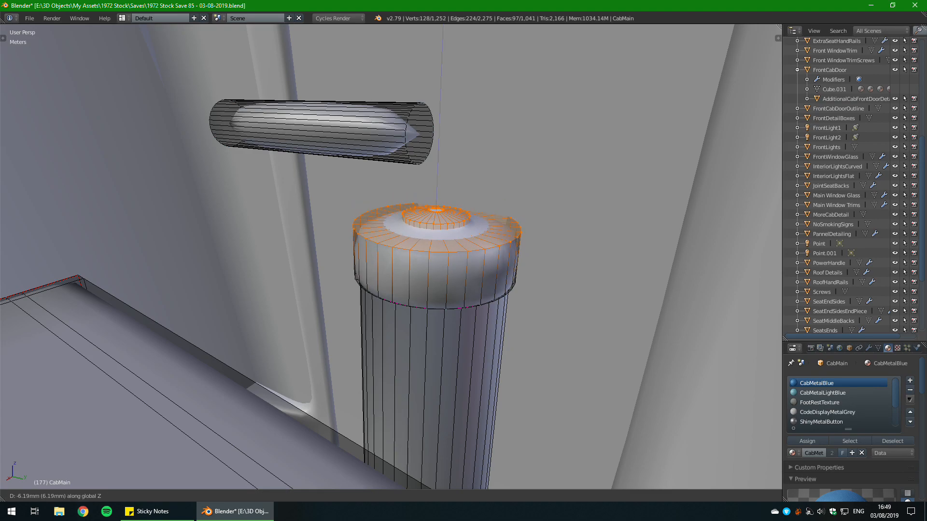
{"action": "scroll", "coordinate": [472, 241], "scroll_direction": "down", "scroll_amount": 5}
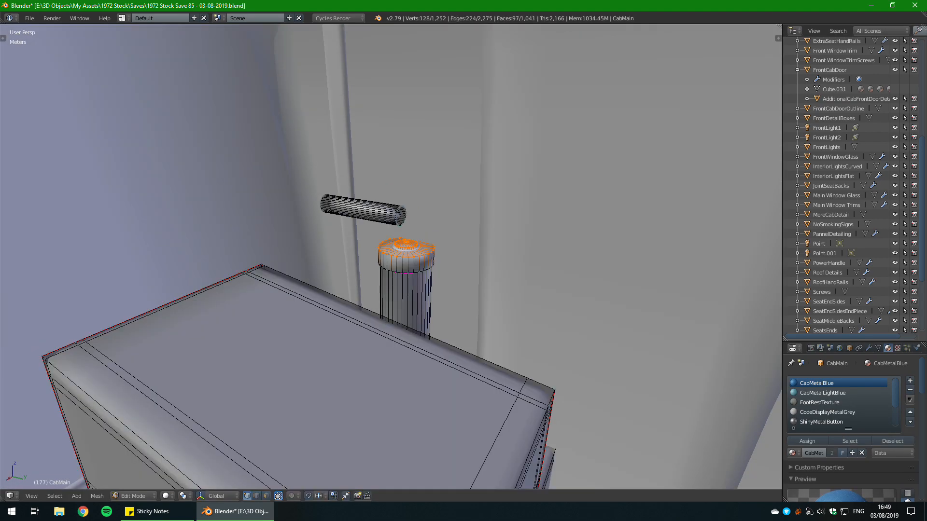
{"action": "scroll", "coordinate": [405, 270], "scroll_direction": "up", "scroll_amount": 6}
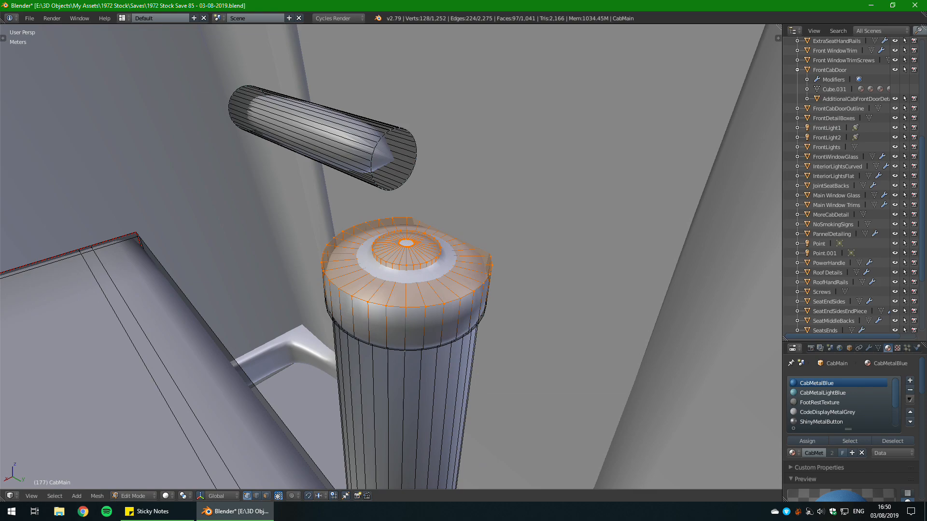
Step: Crease the edge loop around the base of the cap's raised disc
{"action": "key", "text": "a"}
{"action": "key", "text": "Tab"}
{"action": "key", "text": "Tab"}
{"action": "scroll", "coordinate": [415, 251], "scroll_direction": "up", "scroll_amount": 2}
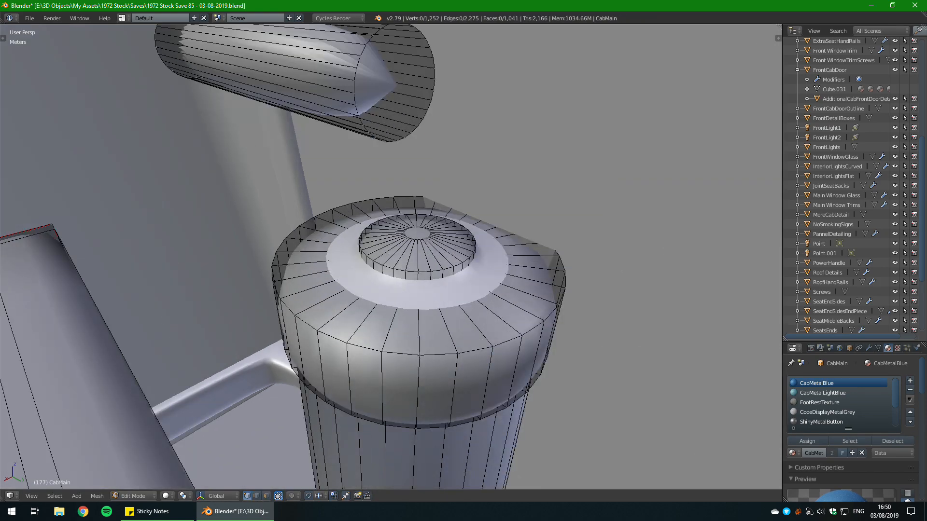
{"action": "right_click", "coordinate": [428, 310], "text": "alt"}
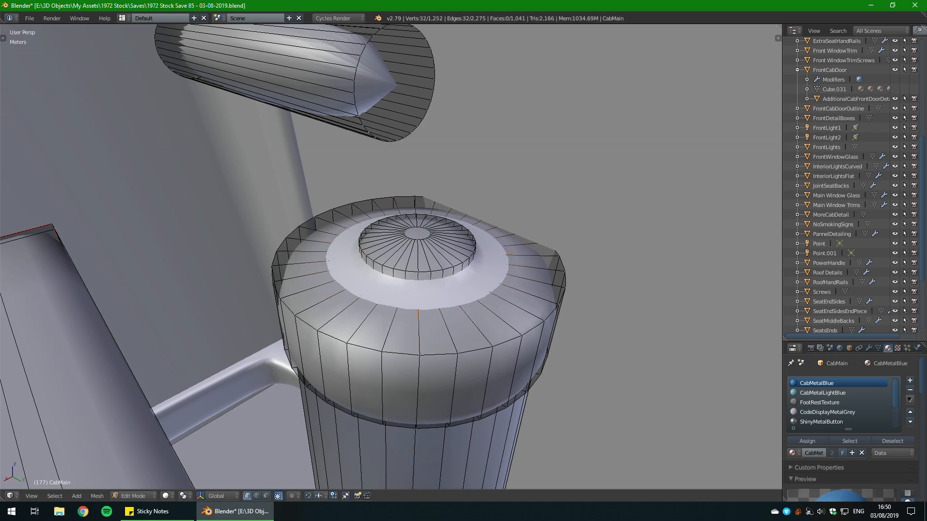
{"action": "key", "text": "n"}
{"action": "left_click_drag", "start_coordinate": [730, 137], "coordinate": [773, 138]}
{"action": "key", "text": "n"}
{"action": "key", "text": "Tab"}
{"action": "scroll", "coordinate": [432, 227], "scroll_direction": "down", "scroll_amount": 3}
{"action": "middle_click_drag", "start_coordinate": [432, 227], "coordinate": [462, 256]}
{"action": "key", "text": "Tab"}
{"action": "key", "text": "Tab"}
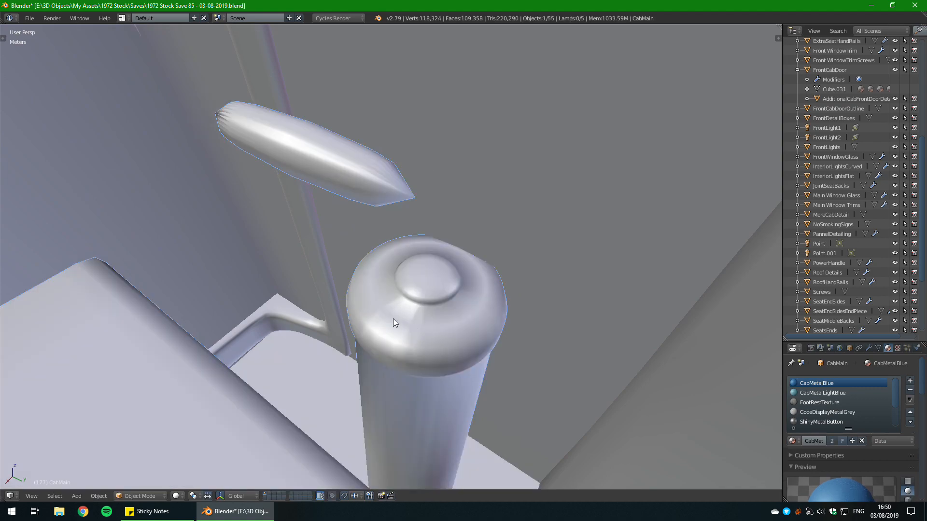
Step: Add an edge loop around the cap's top face, between the raised disc and the outer rim
{"action": "key", "text": "Tab"}
{"action": "key", "text": "Tab"}
{"action": "key", "text": "Tab"}
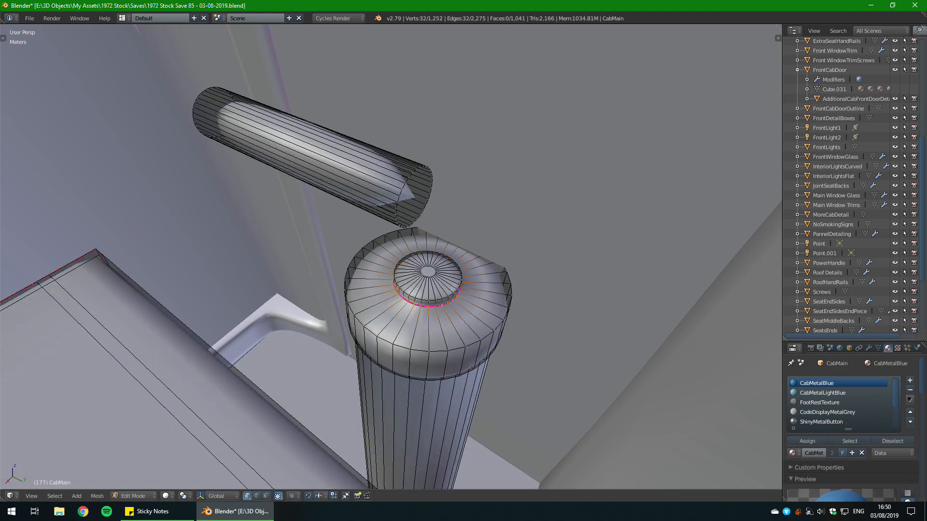
{"action": "key", "text": "Tab"}
{"action": "mouse_move", "coordinate": [477, 294]}
{"action": "middle_mouse_down"}
{"action": "mouse_move", "coordinate": [496, 304]}
{"action": "mouse_move", "coordinate": [482, 325]}
{"action": "mouse_move", "coordinate": [455, 277]}
{"action": "mouse_move", "coordinate": [492, 281]}
{"action": "mouse_move", "coordinate": [472, 261]}
{"action": "mouse_move", "coordinate": [462, 295]}
{"action": "mouse_move", "coordinate": [474, 310]}
{"action": "middle_mouse_up"}
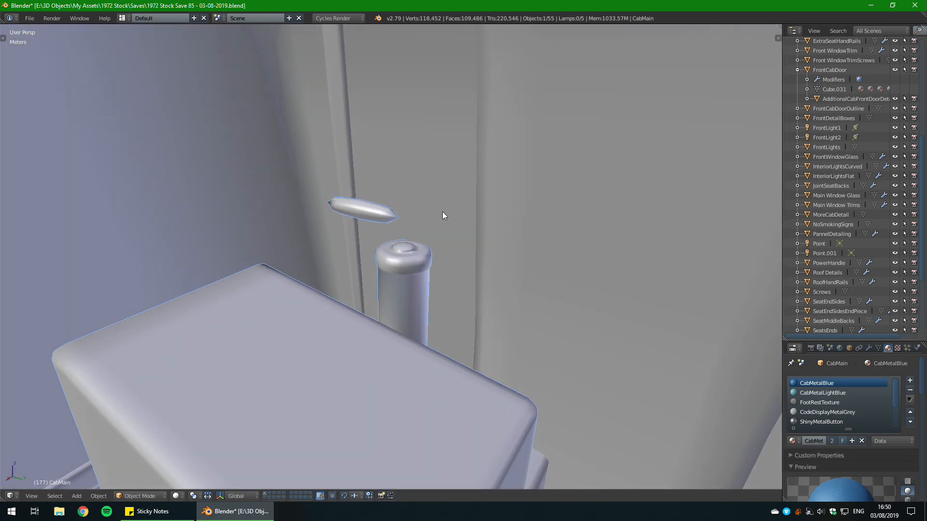
Step: Select the cap, raised disc and upper column vertices in wireframe and raise them about 2.5 mm along Z
{"action": "key", "text": "Tab"}
{"action": "middle_click_drag", "start_coordinate": [606, 238], "coordinate": [555, 253]}
{"action": "key", "text": "a"}
{"action": "key", "text": "z"}
{"action": "left_click_drag", "start_coordinate": [359, 198], "coordinate": [513, 264]}
{"action": "key", "text": "z"}
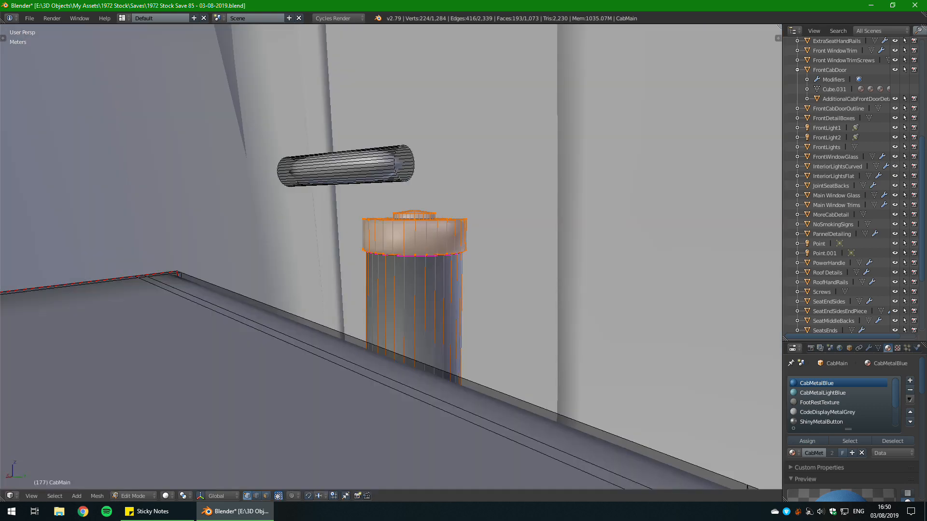
{"action": "key", "text": "g"}
{"action": "key", "text": "z"}
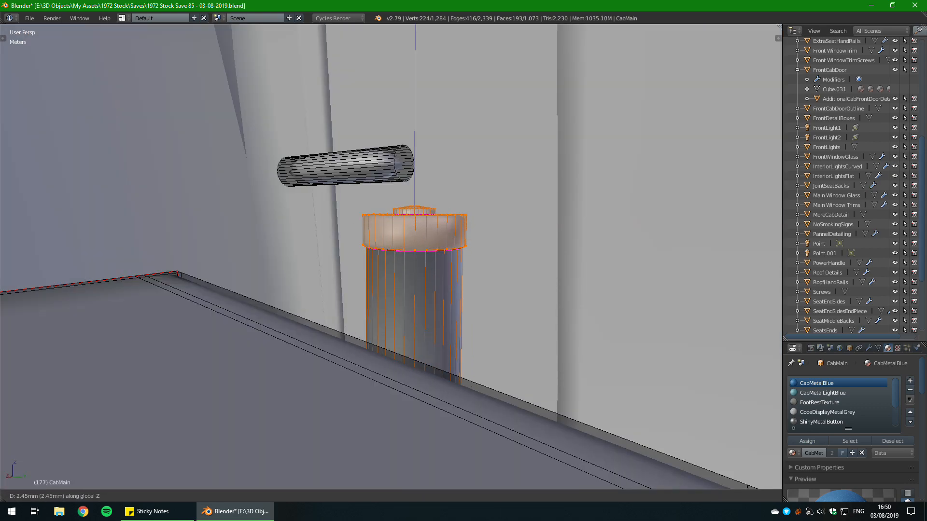
{"action": "key", "text": "Return"}
{"action": "middle_click_drag", "start_coordinate": [415, 290], "coordinate": [484, 237]}
{"action": "key", "text": "Tab"}
{"action": "scroll", "coordinate": [501, 240], "scroll_direction": "up", "scroll_amount": 6}
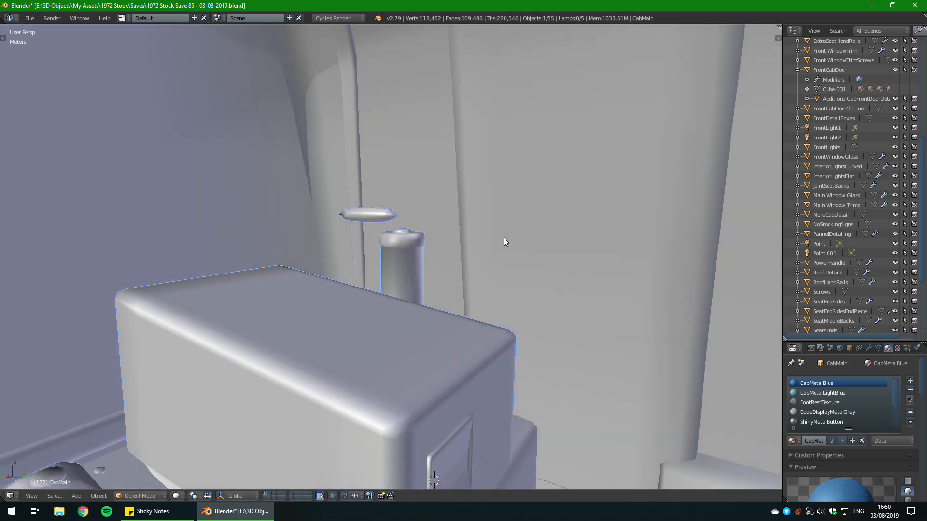
Step: Box-select the vertices of the cap's lower edge in wireframe and shift them along Z
{"action": "key", "text": "Tab"}
{"action": "key", "text": "a"}
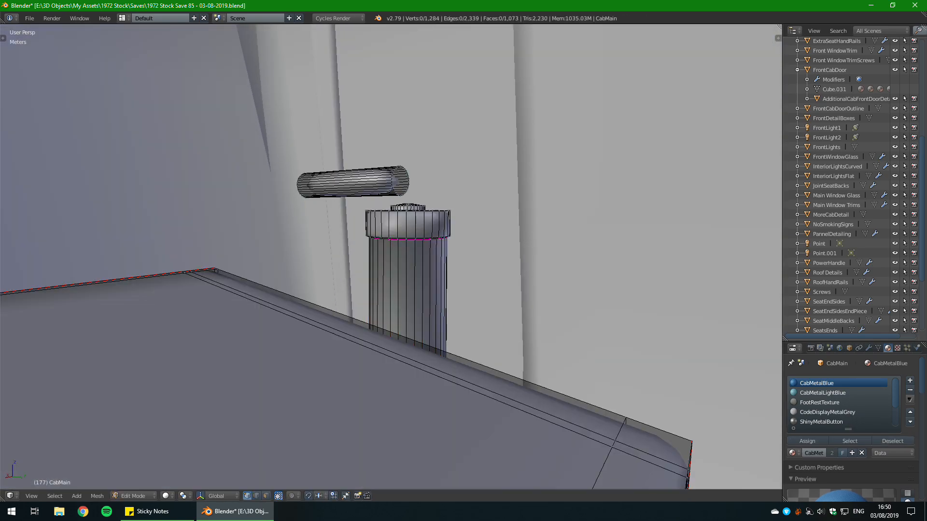
{"action": "key", "text": "z"}
{"action": "key", "text": "b"}
{"action": "left_click_drag", "start_coordinate": [353, 218], "coordinate": [533, 256]}
{"action": "key", "text": "g"}
{"action": "key", "text": "z"}
{"action": "key", "text": "Return"}
{"action": "key", "text": "z"}
Step: Lower the whole handle cylinder to cap height and slide it about 11 mm horizontally until its end meets the cap's side
{"action": "key", "text": "a"}
{"action": "key", "text": "l"}
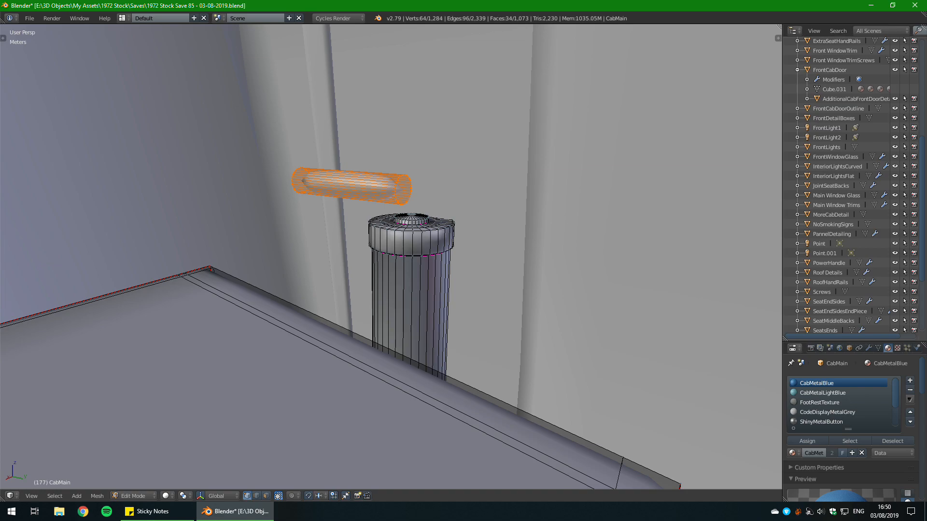
{"action": "key", "text": "g"}
{"action": "key", "text": "Return"}
{"action": "key", "text": "g"}
{"action": "key", "text": "shift+z"}
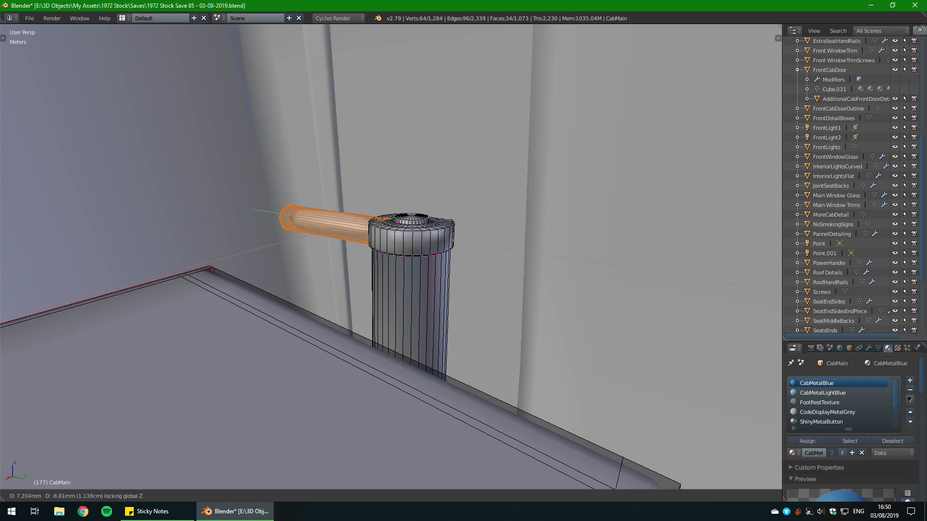
{"action": "key", "text": "Return"}
Step: Scale the handle cylinder down slightly so it is thinner than the cap is tall
{"action": "middle_click_drag", "start_coordinate": [386, 251], "coordinate": [437, 263]}
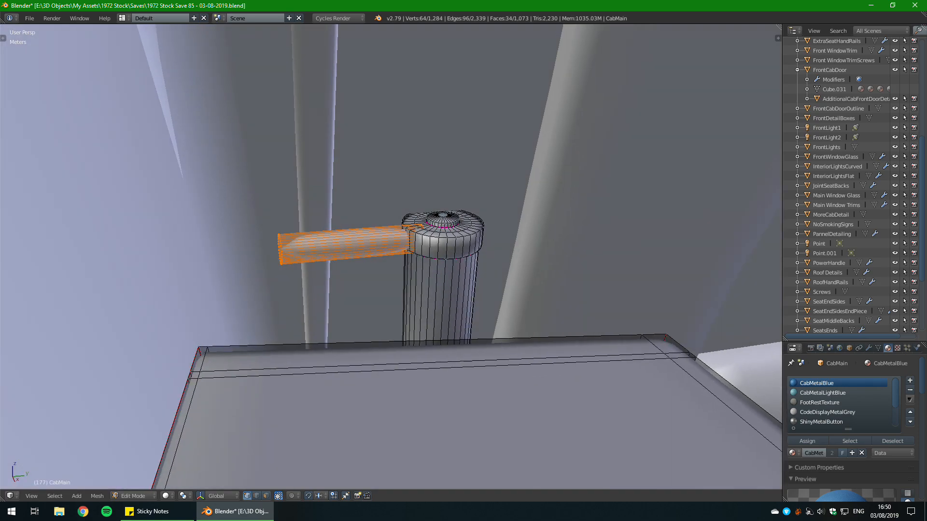
{"action": "middle_click_drag", "start_coordinate": [425, 255], "coordinate": [389, 275]}
{"action": "scroll", "coordinate": [389, 276], "scroll_direction": "up", "scroll_amount": 3}
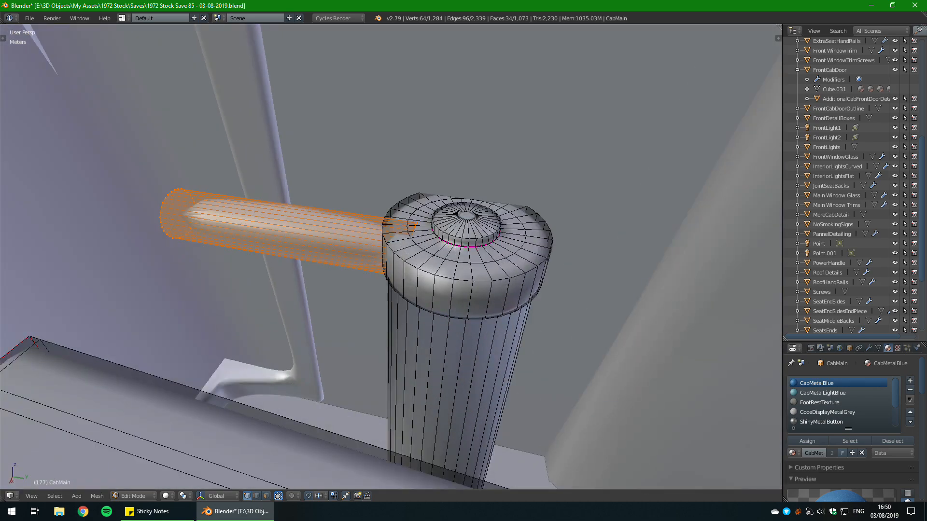
{"action": "middle_click_drag", "start_coordinate": [482, 290], "coordinate": [545, 284]}
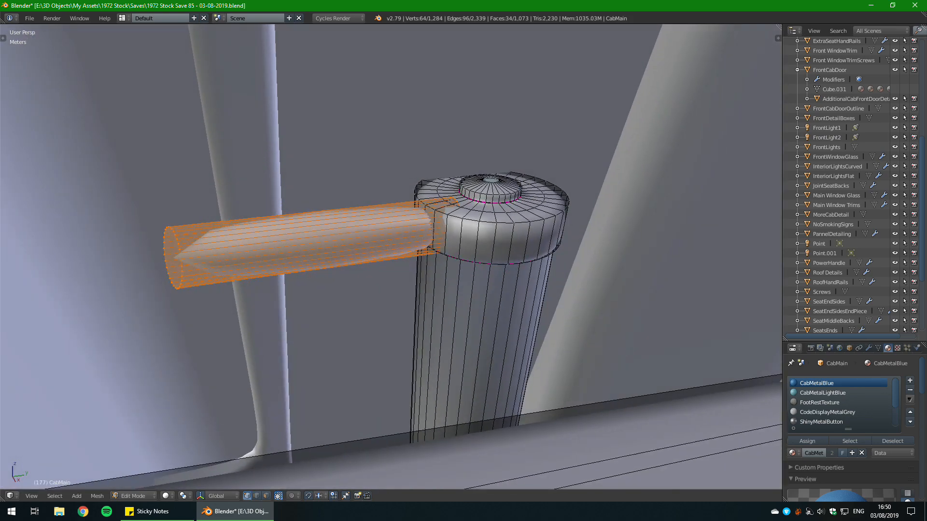
{"action": "key", "text": "s"}
{"action": "left_click", "coordinate": [540, 282]}
{"action": "key", "text": "Tab"}
{"action": "middle_click_drag", "start_coordinate": [497, 268], "coordinate": [386, 232]}
{"action": "scroll", "coordinate": [466, 241], "scroll_direction": "down", "scroll_amount": 4}
Step: Delete the handle cylinder's end face that sits inside the cap
{"action": "key", "text": "Tab"}
{"action": "scroll", "coordinate": [466, 242], "scroll_direction": "up", "scroll_amount": 6}
{"action": "scroll", "coordinate": [434, 270], "scroll_direction": "up", "scroll_amount": 6}
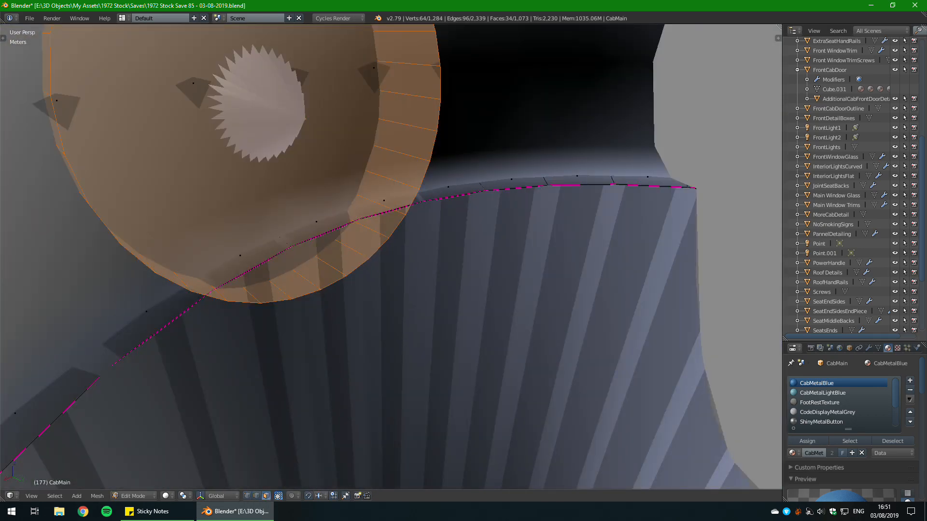
{"action": "left_click", "coordinate": [266, 495]}
{"action": "key", "text": "x"}
{"action": "left_click", "coordinate": [291, 188]}
{"action": "scroll", "coordinate": [391, 255], "scroll_direction": "down", "scroll_amount": 5}
{"action": "middle_click_drag", "start_coordinate": [391, 256], "coordinate": [439, 275]}
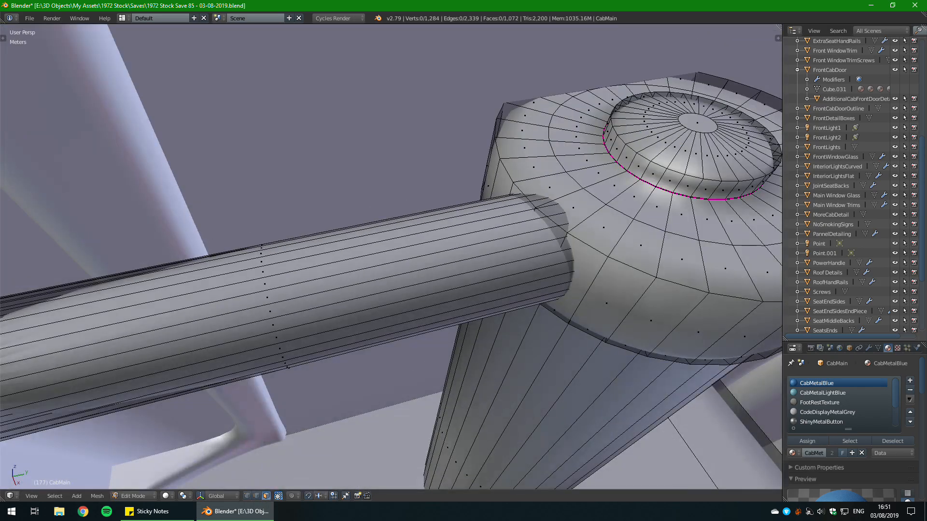
Step: Select the whole handle and examine its joint with the cap from several angles, comparing the smoothed result with the mesh
{"action": "key", "text": "l"}
{"action": "scroll", "coordinate": [391, 256], "scroll_direction": "down", "scroll_amount": 5}
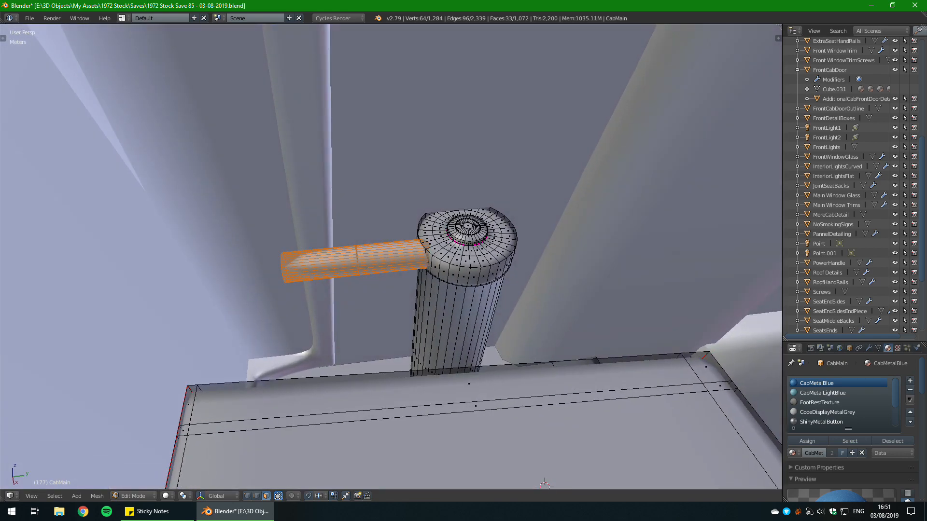
{"action": "middle_click_drag", "start_coordinate": [401, 260], "coordinate": [352, 267]}
{"action": "scroll", "coordinate": [391, 256], "scroll_direction": "up", "scroll_amount": 2}
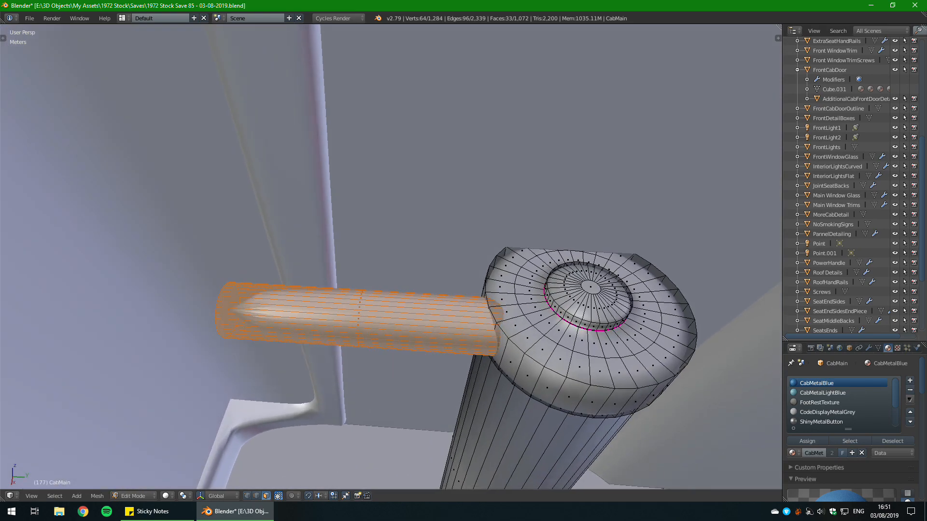
{"action": "middle_click_drag", "start_coordinate": [458, 333], "coordinate": [476, 347]}
{"action": "key", "text": "Tab"}
{"action": "key", "text": "Tab"}
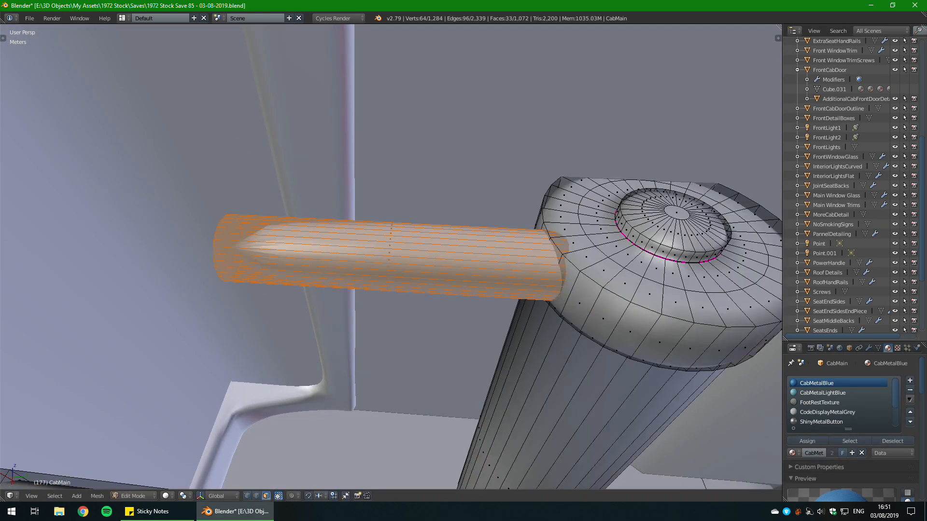
{"action": "key", "text": "Tab"}
{"action": "middle_click_drag", "start_coordinate": [547, 277], "coordinate": [560, 223]}
{"action": "scroll", "coordinate": [491, 216], "scroll_direction": "up", "scroll_amount": 2}
{"action": "key", "text": "Tab"}
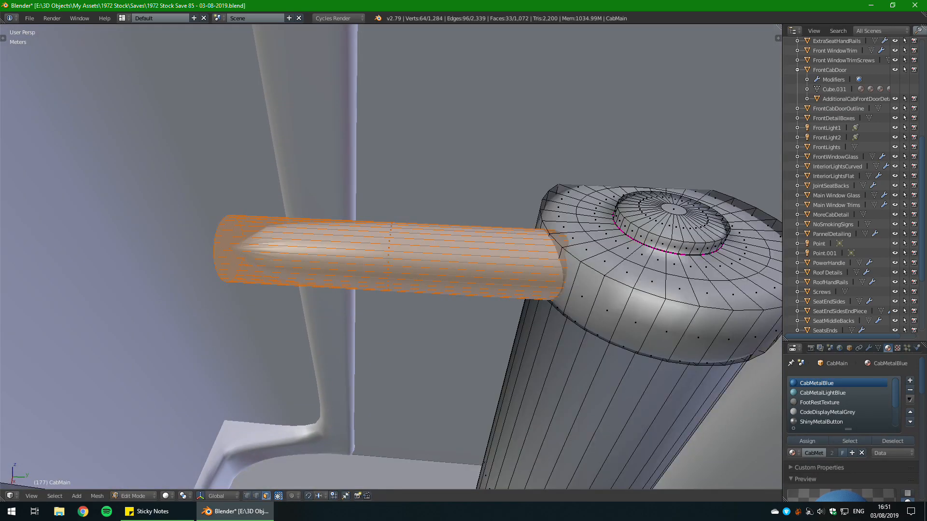
{"action": "key", "text": "Tab"}
{"action": "middle_click_drag", "start_coordinate": [531, 251], "coordinate": [410, 309]}
{"action": "key", "text": "Tab"}
{"action": "scroll", "coordinate": [425, 289], "scroll_direction": "up", "scroll_amount": 1}
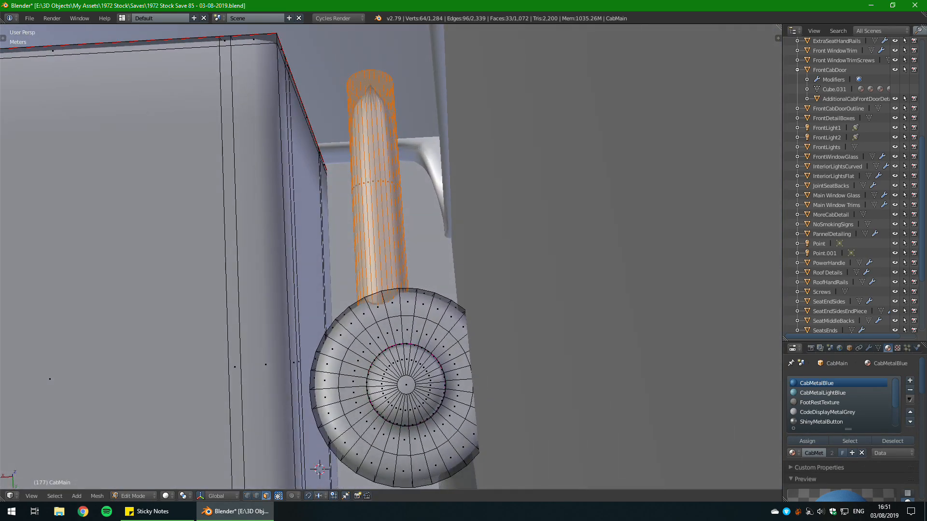
Step: Shift the handle about 1.2 mm horizontally, locking Z, to line it up with the cap as seen from above
{"action": "key", "text": "KP_7"}
{"action": "middle_click_drag", "start_coordinate": [410, 309], "coordinate": [391, 270]}
{"action": "scroll", "coordinate": [420, 289], "scroll_direction": "up", "scroll_amount": 6}
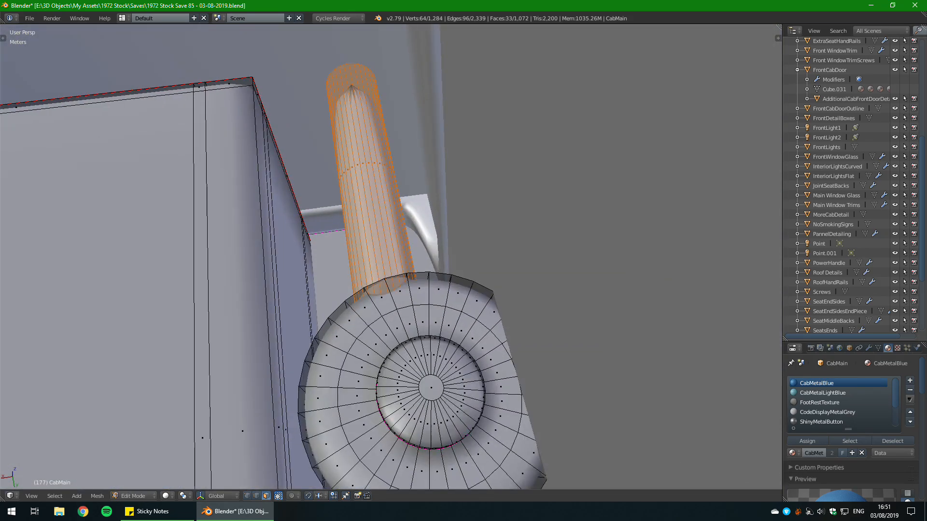
{"action": "middle_click_drag", "start_coordinate": [420, 289], "coordinate": [423, 271], "text": "shift"}
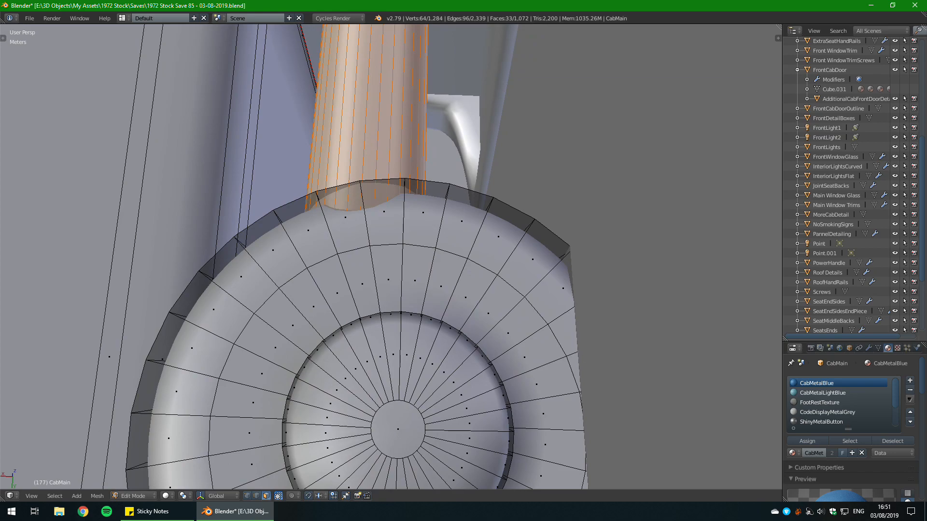
{"action": "key", "text": "g"}
{"action": "key", "text": "shift+z"}
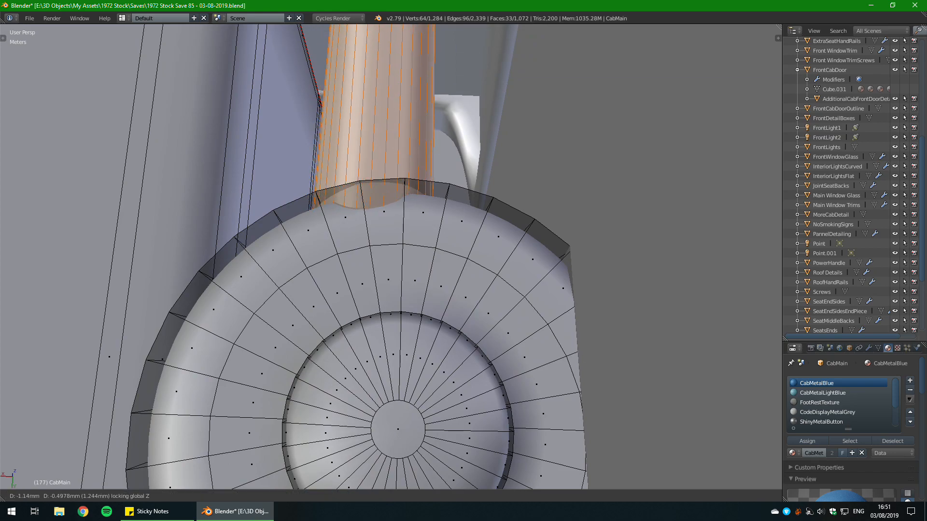
{"action": "left_click", "coordinate": [423, 271]}
{"action": "middle_click_drag", "start_coordinate": [423, 270], "coordinate": [531, 309]}
{"action": "key", "text": "g"}
{"action": "key", "text": "z"}
{"action": "right_click", "coordinate": [418, 307]}
Step: Select the connected handle, cap and column and examine the underside of the cap from close up
{"action": "key", "text": "l"}
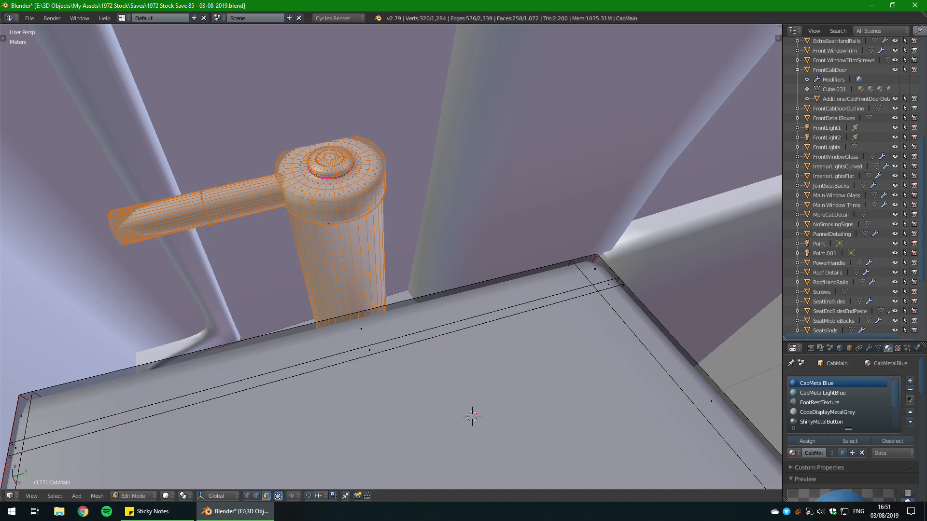
{"action": "scroll", "coordinate": [391, 257], "scroll_direction": "up", "scroll_amount": 2}
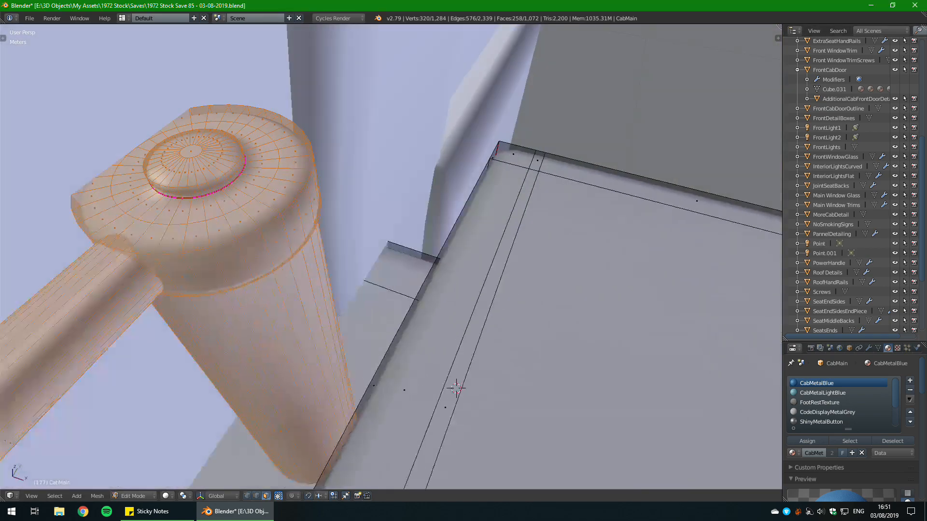
{"action": "middle_click_drag", "start_coordinate": [435, 270], "coordinate": [396, 256]}
{"action": "middle_click_drag", "start_coordinate": [358, 386], "coordinate": [203, 376], "text": "shift"}
{"action": "scroll", "coordinate": [432, 425], "scroll_direction": "up", "scroll_amount": 4}
{"action": "left_click", "coordinate": [256, 497]}
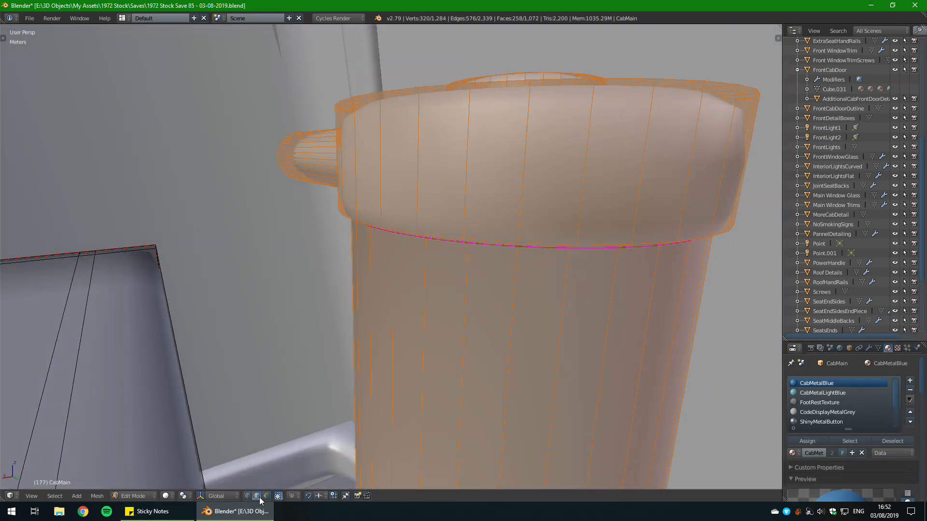
{"action": "middle_click_drag", "start_coordinate": [299, 425], "coordinate": [313, 386]}
Step: Try selecting the edge loop beneath the cap, and return to vertex selection
{"action": "key", "text": "a"}
{"action": "middle_click_drag", "start_coordinate": [434, 270], "coordinate": [447, 323], "text": "shift"}
{"action": "scroll", "coordinate": [313, 333], "scroll_direction": "up", "scroll_amount": 2}
{"action": "scroll", "coordinate": [314, 333], "scroll_direction": "down", "scroll_amount": 2}
{"action": "scroll", "coordinate": [430, 348], "scroll_direction": "up", "scroll_amount": 2}
{"action": "scroll", "coordinate": [391, 306], "scroll_direction": "down", "scroll_amount": 3}
{"action": "middle_click_drag", "start_coordinate": [377, 278], "coordinate": [369, 229]}
{"action": "right_click", "coordinate": [369, 227], "text": "alt"}
{"action": "scroll", "coordinate": [369, 227], "scroll_direction": "up", "scroll_amount": 1}
{"action": "scroll", "coordinate": [369, 227], "scroll_direction": "up", "scroll_amount": 1}
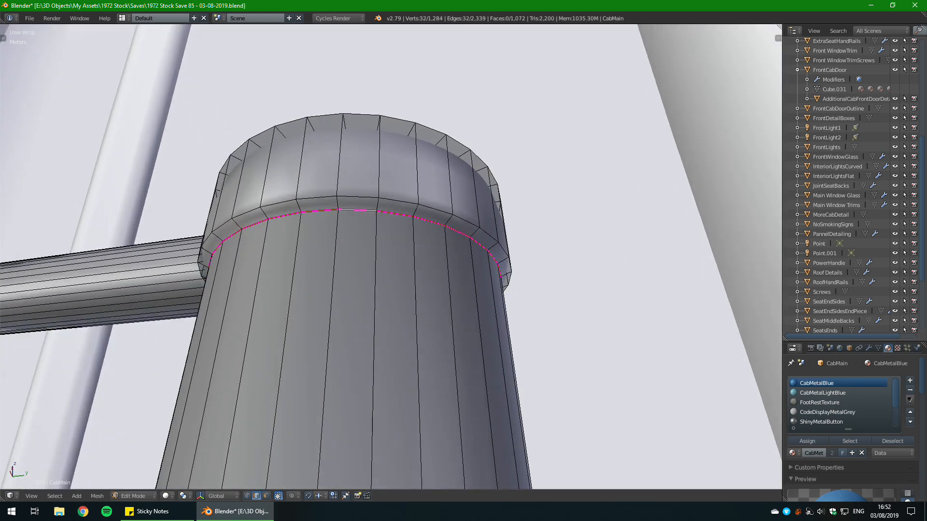
{"action": "left_click", "coordinate": [266, 496]}
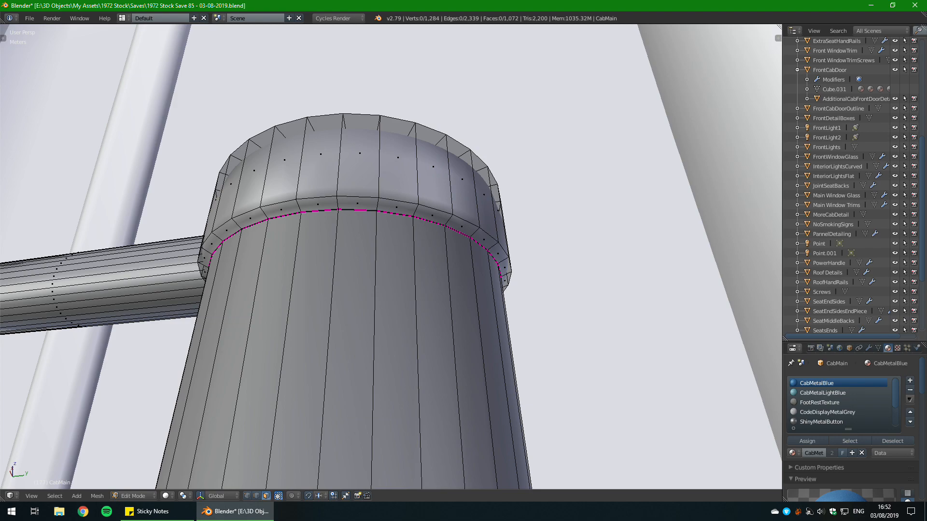
{"action": "middle_click_drag", "start_coordinate": [347, 299], "coordinate": [362, 357]}
{"action": "scroll", "coordinate": [362, 357], "scroll_direction": "down", "scroll_amount": 3}
{"action": "left_click", "coordinate": [249, 496]}
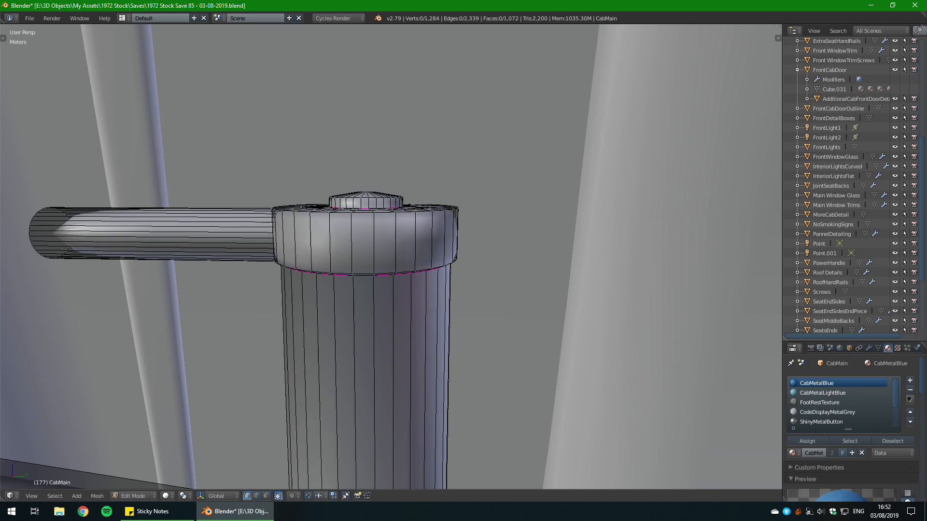
Step: Select the vertices of the cap, raised disc and handle in wireframe, leaving out the loop at the column's top
{"action": "key", "text": "z"}
{"action": "middle_click_drag", "start_coordinate": [193, 300], "coordinate": [217, 291]}
{"action": "scroll", "coordinate": [217, 291], "scroll_direction": "down", "scroll_amount": 1}
{"action": "key", "text": "b"}
{"action": "left_click_drag", "start_coordinate": [1, 191], "coordinate": [570, 336]}
{"action": "scroll", "coordinate": [570, 336], "scroll_direction": "up", "scroll_amount": 5}
{"action": "scroll", "coordinate": [391, 255], "scroll_direction": "up", "scroll_amount": 3}
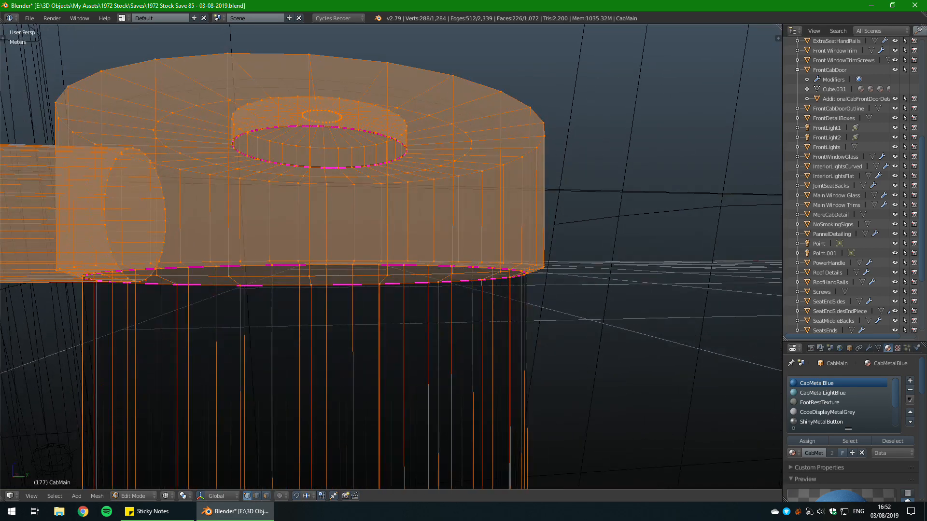
{"action": "middle_click_drag", "start_coordinate": [391, 256], "coordinate": [385, 255]}
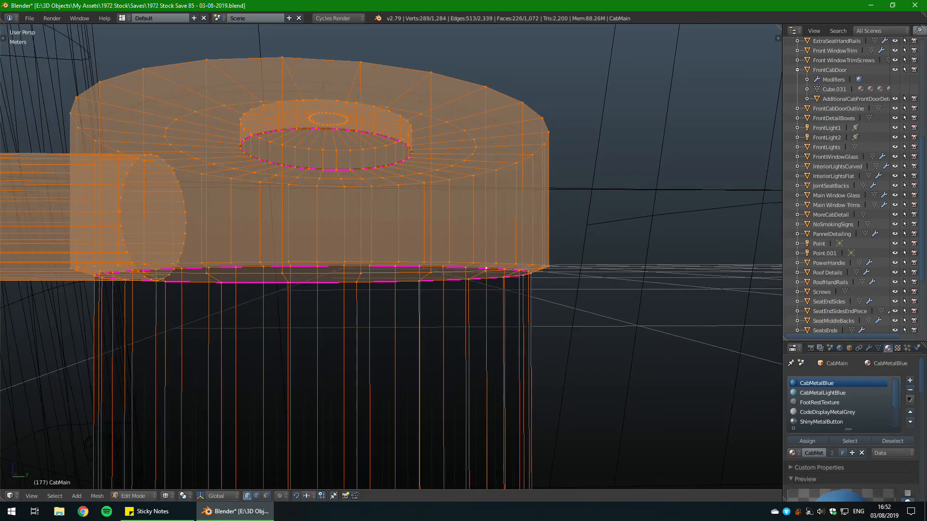
{"action": "middle_click_drag", "start_coordinate": [486, 268], "coordinate": [535, 253]}
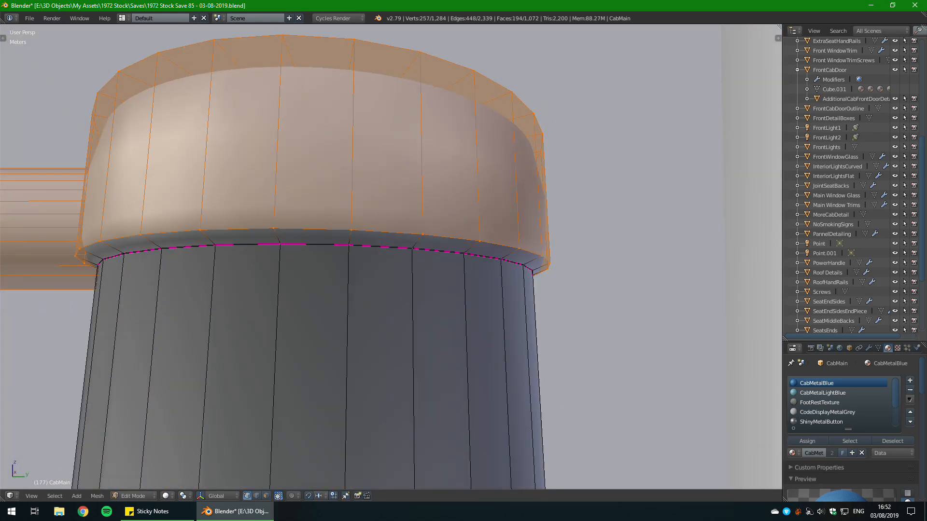
Step: Try moving the selected cap and handle freely away from the column, and cancel the move
{"action": "scroll", "coordinate": [391, 256], "scroll_direction": "down", "scroll_amount": 6}
{"action": "middle_click_drag", "start_coordinate": [598, 212], "coordinate": [552, 228]}
{"action": "key", "text": "g"}
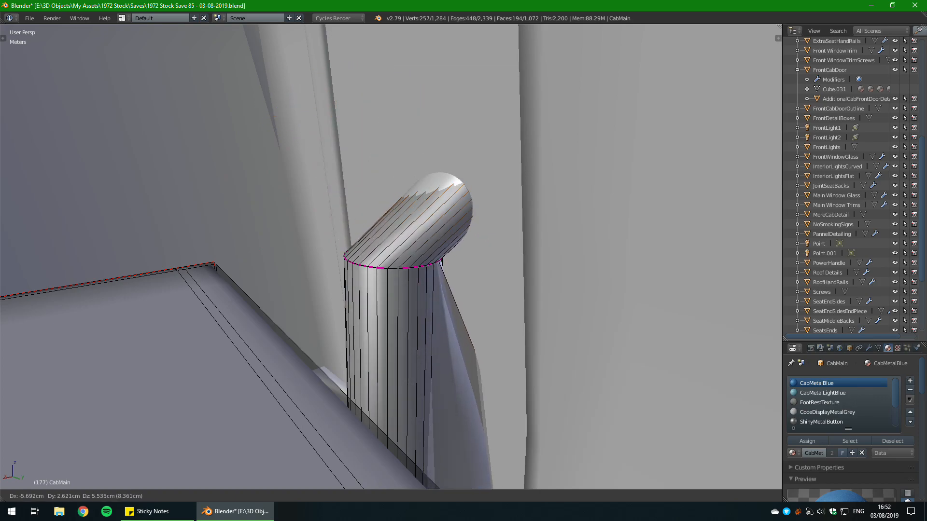
{"action": "key", "text": "Escape"}
Step: Deselect the stray vertex near the column's base in wireframe, keeping only the cap and handle selected
{"action": "scroll", "coordinate": [391, 255], "scroll_direction": "down", "scroll_amount": 4}
{"action": "key", "text": "z"}
{"action": "middle_click_drag", "start_coordinate": [401, 318], "coordinate": [385, 217], "text": "shift"}
{"action": "scroll", "coordinate": [385, 217], "scroll_direction": "up", "scroll_amount": 3}
{"action": "scroll", "coordinate": [367, 290], "scroll_direction": "up", "scroll_amount": 1}
{"action": "middle_click_drag", "start_coordinate": [367, 290], "coordinate": [367, 338], "text": "shift"}
{"action": "key", "text": "b"}
{"action": "middle_click_drag", "start_coordinate": [368, 300], "coordinate": [414, 368]}
{"action": "key", "text": "z"}
{"action": "middle_click_drag", "start_coordinate": [391, 249], "coordinate": [485, 483], "text": "shift"}
{"action": "scroll", "coordinate": [403, 386], "scroll_direction": "down", "scroll_amount": 2}
{"action": "scroll", "coordinate": [451, 420], "scroll_direction": "up", "scroll_amount": 3}
{"action": "middle_click_drag", "start_coordinate": [482, 434], "coordinate": [461, 432]}
{"action": "scroll", "coordinate": [417, 415], "scroll_direction": "down", "scroll_amount": 3}
{"action": "scroll", "coordinate": [391, 256], "scroll_direction": "up", "scroll_amount": 6}
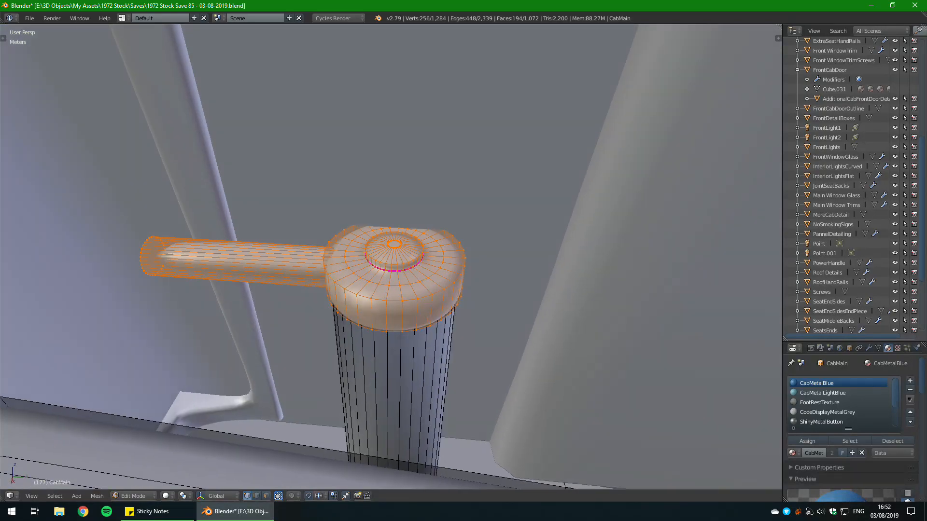
Step: Separate the selected cap, raised disc and handle from the cab mesh into their own object, and leave mesh editing
{"action": "scroll", "coordinate": [391, 256], "scroll_direction": "down", "scroll_amount": 5}
{"action": "key", "text": "p"}
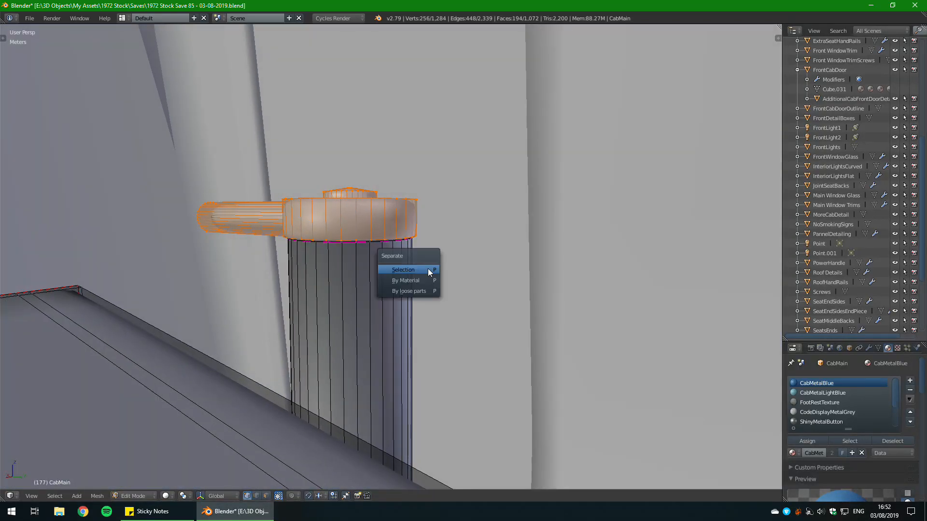
{"action": "left_click", "coordinate": [428, 268]}
{"action": "mouse_move", "coordinate": [391, 256]}
{"action": "middle_mouse_down"}
{"action": "mouse_move", "coordinate": [318, 251]}
{"action": "mouse_move", "coordinate": [340, 180]}
{"action": "mouse_move", "coordinate": [399, 257]}
{"action": "middle_mouse_up"}
{"action": "scroll", "coordinate": [391, 255], "scroll_direction": "up", "scroll_amount": 6}
{"action": "scroll", "coordinate": [367, 251], "scroll_direction": "down", "scroll_amount": 5}
{"action": "key", "text": "Tab"}
{"action": "scroll", "coordinate": [340, 180], "scroll_direction": "down", "scroll_amount": 3}
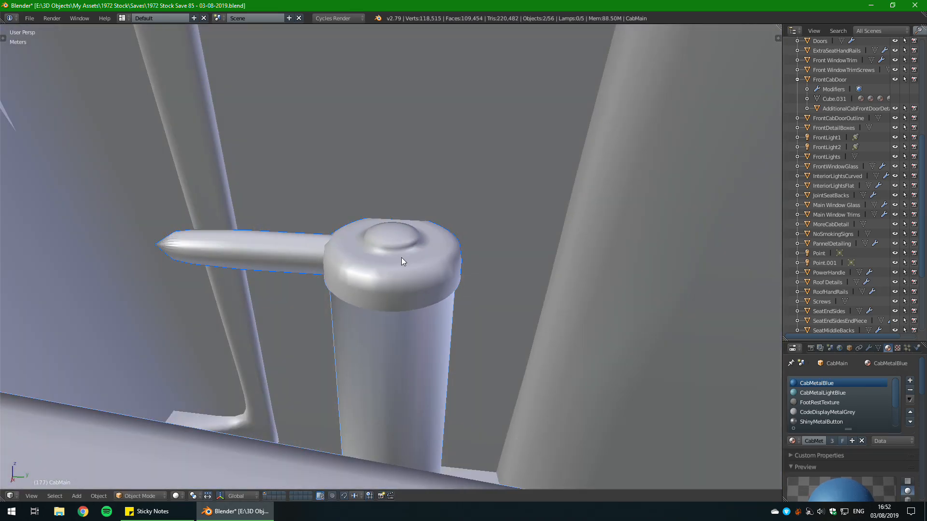
Step: Select the separated cap and handle object and open its mesh for editing
{"action": "scroll", "coordinate": [400, 261], "scroll_direction": "down", "scroll_amount": 1}
{"action": "key", "text": "Tab"}
{"action": "scroll", "coordinate": [405, 284], "scroll_direction": "up", "scroll_amount": 2}
{"action": "key", "text": "Tab"}
{"action": "right_click", "coordinate": [402, 279]}
{"action": "key", "text": "Tab"}
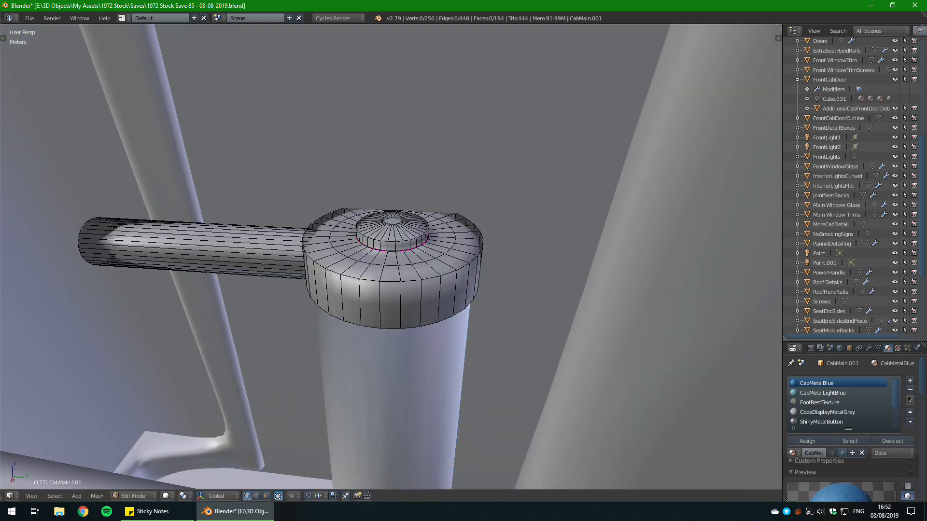
Step: Rename the separated cap and handle object as EmergencyBrakeHandle
{"action": "scroll", "coordinate": [843, 236], "scroll_direction": "down", "scroll_amount": 5}
{"action": "scroll", "coordinate": [858, 216], "scroll_direction": "up", "scroll_amount": 14}
{"action": "double_click", "coordinate": [834, 179]}
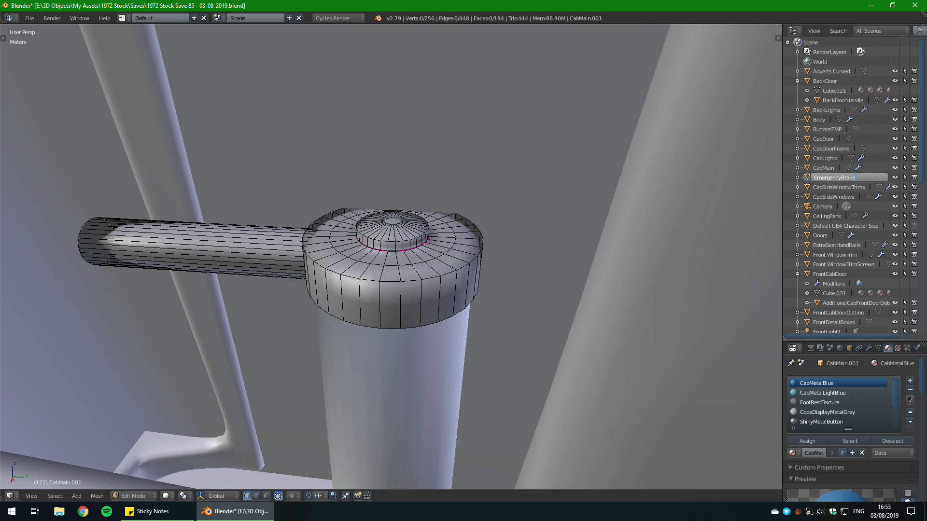
{"action": "type", "text": "e"}
{"action": "key", "text": "Return"}
{"action": "scroll", "coordinate": [834, 179], "scroll_direction": "down", "scroll_amount": 8}
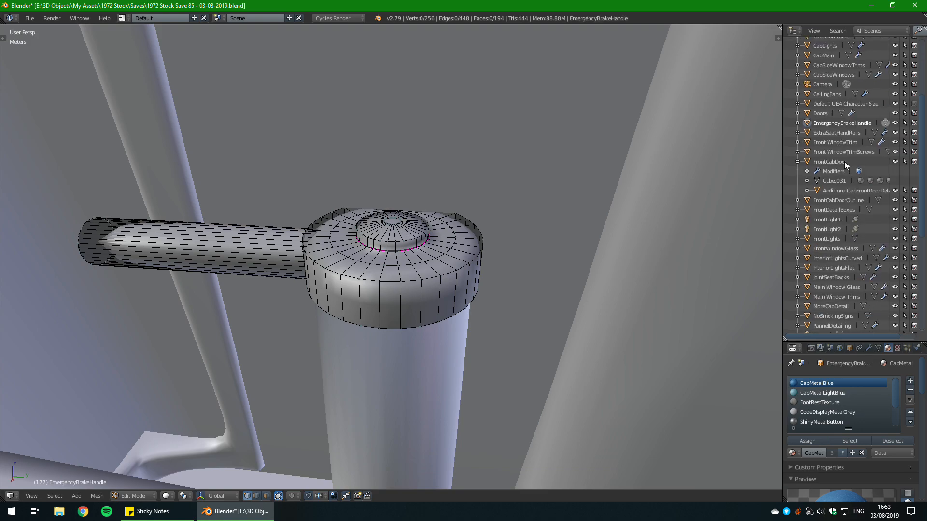
{"action": "scroll", "coordinate": [833, 196], "scroll_direction": "up", "scroll_amount": 8}
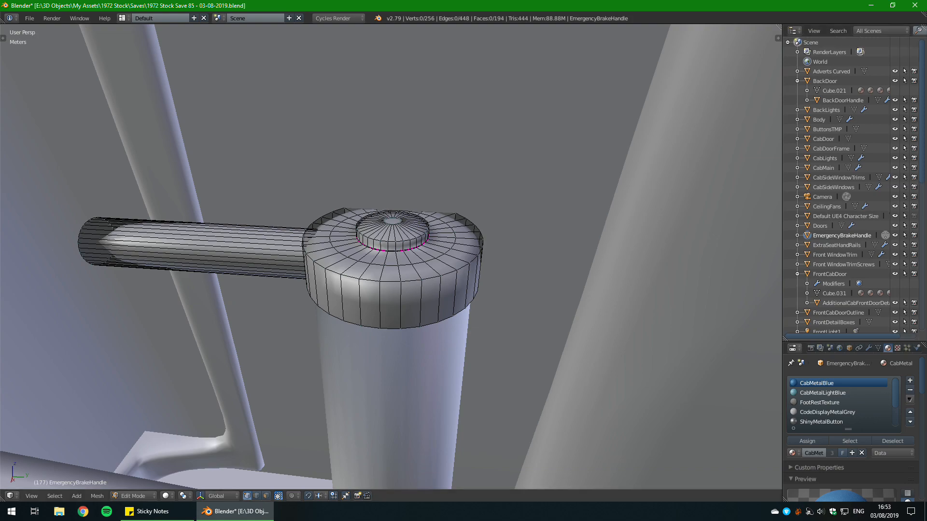
Step: Examine the cap, raised disc and handle mesh from above and from the side, and look through the scene's object list
{"action": "scroll", "coordinate": [483, 246], "scroll_direction": "down", "scroll_amount": 4}
{"action": "middle_click_drag", "start_coordinate": [483, 246], "coordinate": [476, 265]}
{"action": "scroll", "coordinate": [457, 280], "scroll_direction": "up", "scroll_amount": 3}
{"action": "scroll", "coordinate": [429, 263], "scroll_direction": "down", "scroll_amount": 4}
{"action": "scroll", "coordinate": [476, 265], "scroll_direction": "up", "scroll_amount": 3}
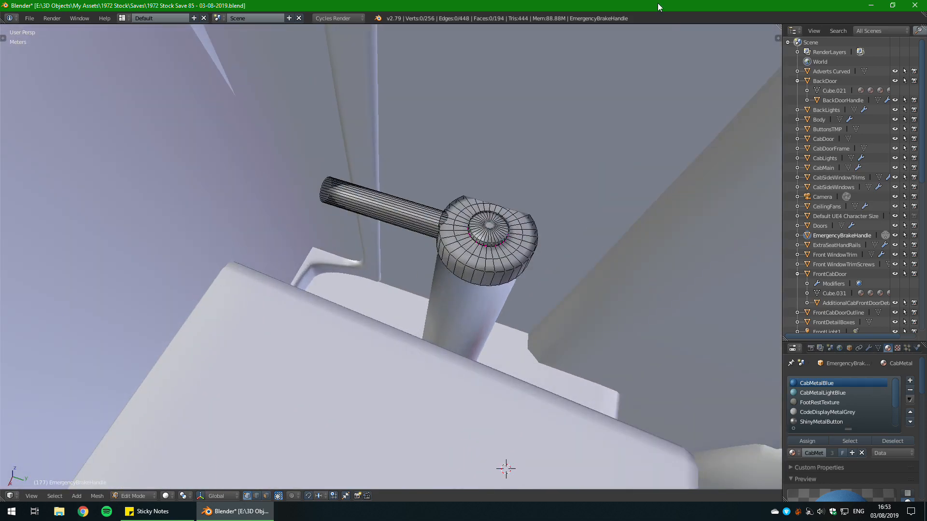
{"action": "scroll", "coordinate": [853, 231], "scroll_direction": "down", "scroll_amount": 10}
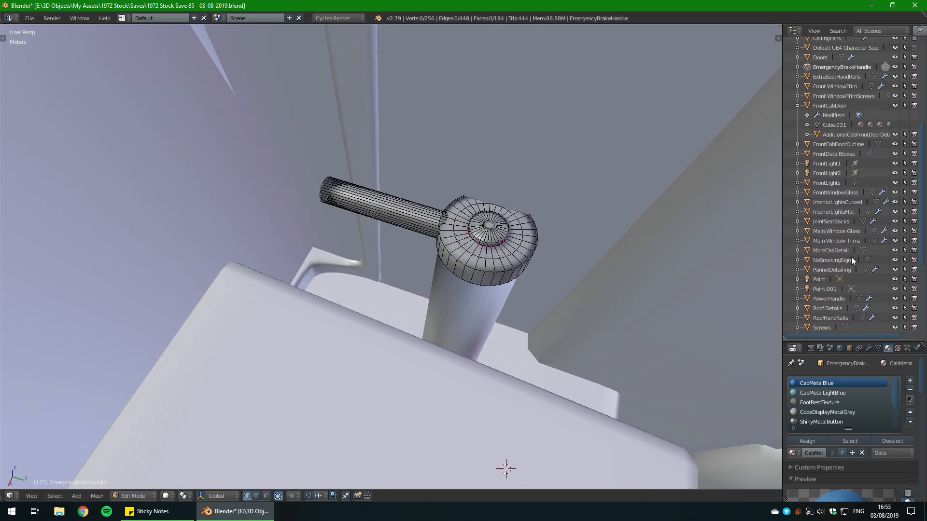
{"action": "scroll", "coordinate": [852, 266], "scroll_direction": "up", "scroll_amount": 3}
{"action": "scroll", "coordinate": [483, 261], "scroll_direction": "up", "scroll_amount": 4}
{"action": "middle_click_drag", "start_coordinate": [483, 261], "coordinate": [427, 203]}
{"action": "scroll", "coordinate": [427, 253], "scroll_direction": "down", "scroll_amount": 3}
{"action": "scroll", "coordinate": [427, 203], "scroll_direction": "up", "scroll_amount": 4}
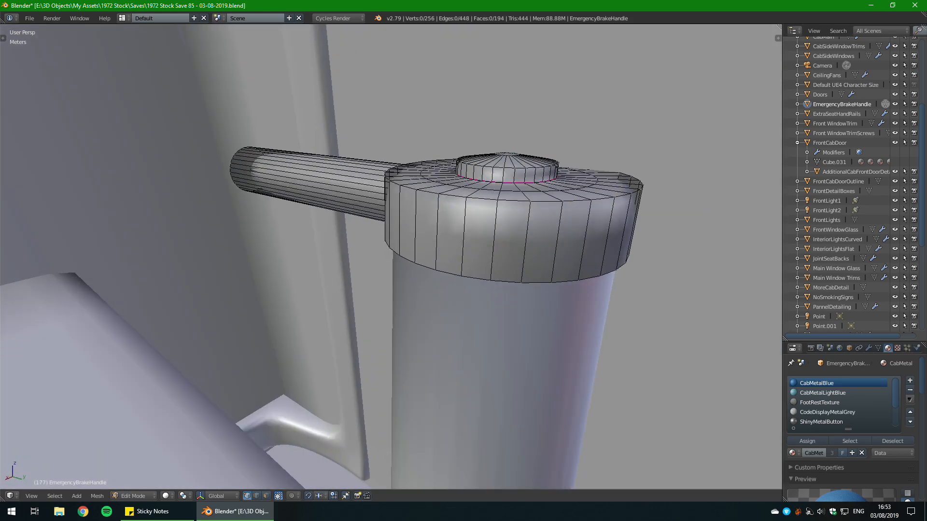
Step: Add an edge loop around the base of the cap's raised disc and check the smoothed shape outside mesh editing
{"action": "key", "text": "l"}
{"action": "key", "text": "Tab"}
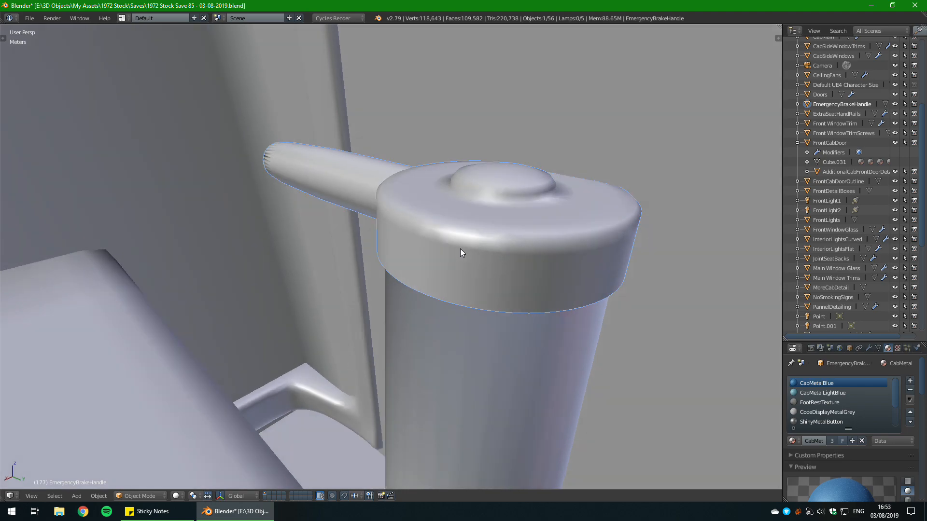
{"action": "key", "text": "Tab"}
{"action": "middle_click_drag", "start_coordinate": [465, 250], "coordinate": [464, 300]}
{"action": "scroll", "coordinate": [465, 299], "scroll_direction": "up", "scroll_amount": 4}
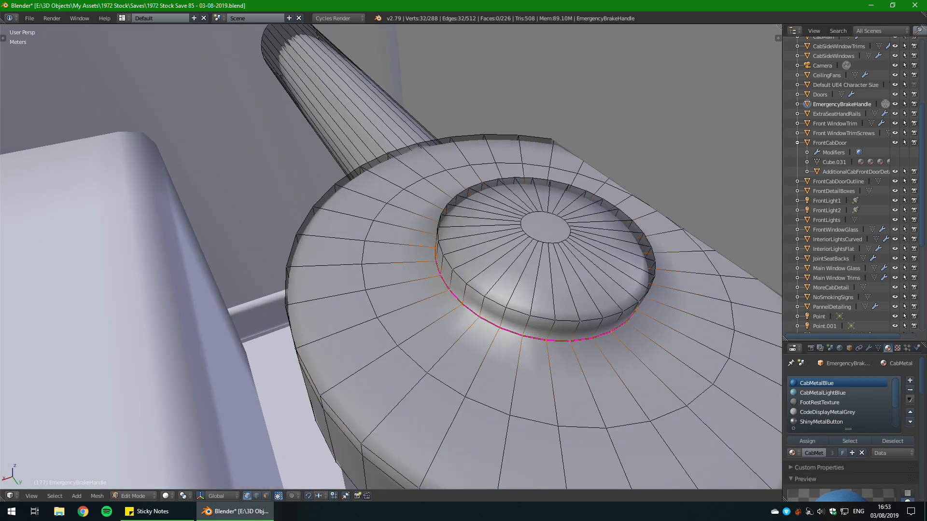
Step: Examine the emergency brake handle's cap and lever from several angles, comparing the mesh wireframe with the smooth shading
{"action": "key", "text": "n"}
{"action": "key", "text": "n"}
{"action": "key", "text": "Tab"}
{"action": "scroll", "coordinate": [511, 301], "scroll_direction": "down", "scroll_amount": 3}
{"action": "middle_click_drag", "start_coordinate": [488, 287], "coordinate": [457, 289]}
{"action": "key", "text": "Tab"}
{"action": "key", "text": "Tab"}
{"action": "scroll", "coordinate": [461, 303], "scroll_direction": "down", "scroll_amount": 3}
{"action": "scroll", "coordinate": [456, 289], "scroll_direction": "up", "scroll_amount": 3}
{"action": "key", "text": "Tab"}
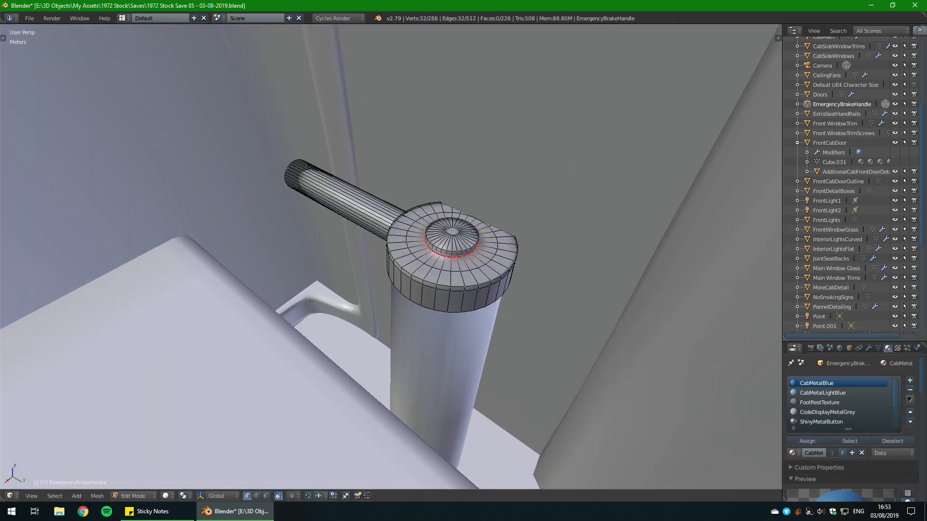
{"action": "left_click", "coordinate": [267, 496]}
{"action": "key", "text": "Tab"}
{"action": "middle_click_drag", "start_coordinate": [457, 295], "coordinate": [427, 234]}
{"action": "key", "text": "Tab"}
{"action": "key", "text": "Tab"}
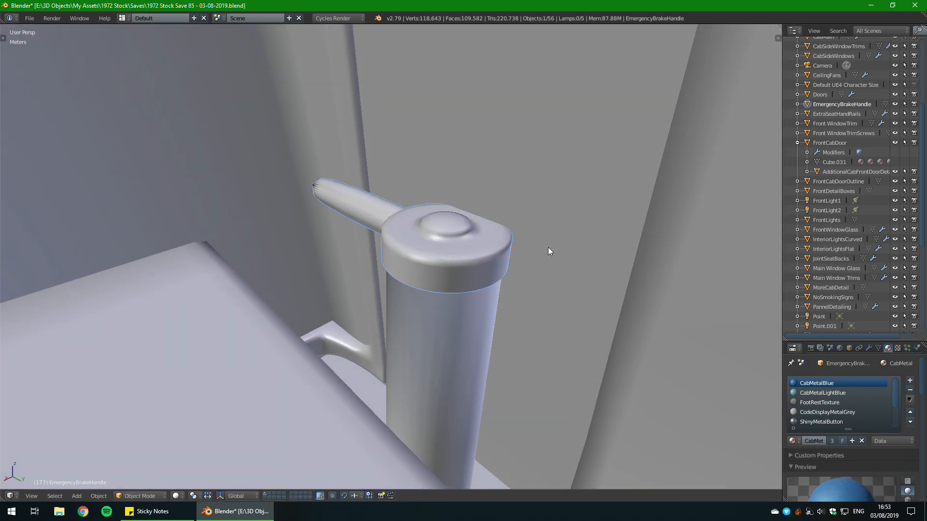
Step: Save the Blender file over the existing version
{"action": "middle_click_drag", "start_coordinate": [547, 251], "coordinate": [500, 255]}
{"action": "key", "text": "ctrl+s"}
{"action": "left_click", "coordinate": [494, 251]}
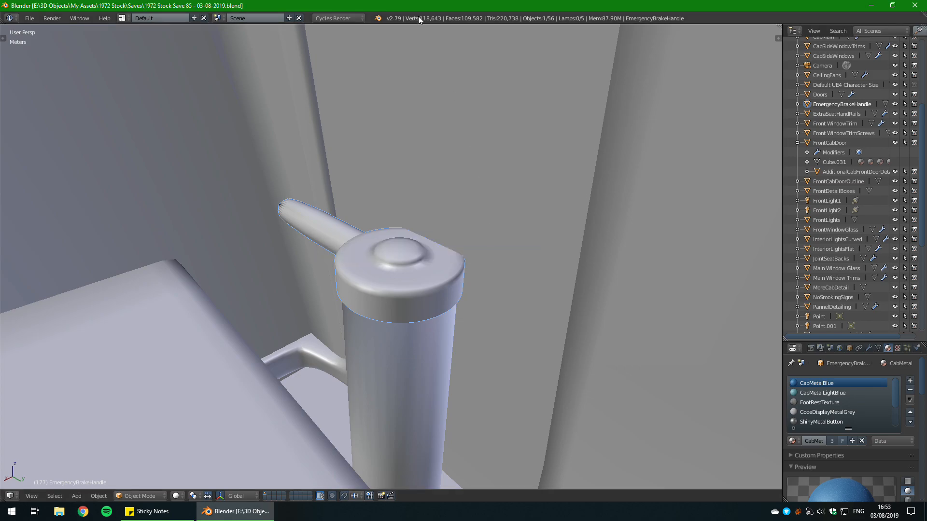
Step: Scale the brake handle's lever cylinder down and reposition it against the round cap
{"action": "middle_click_drag", "start_coordinate": [337, 217], "coordinate": [299, 239]}
{"action": "key", "text": "Tab"}
{"action": "key", "text": "Tab"}
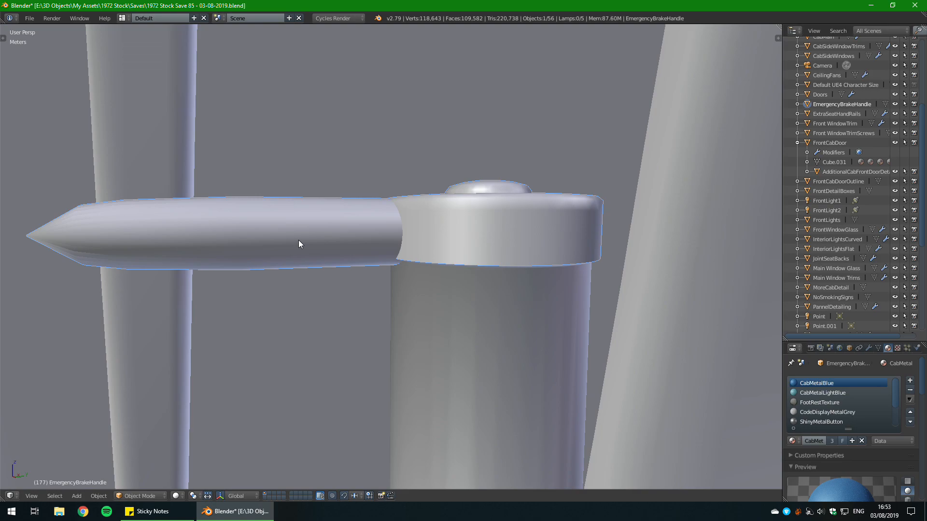
{"action": "key", "text": "Tab"}
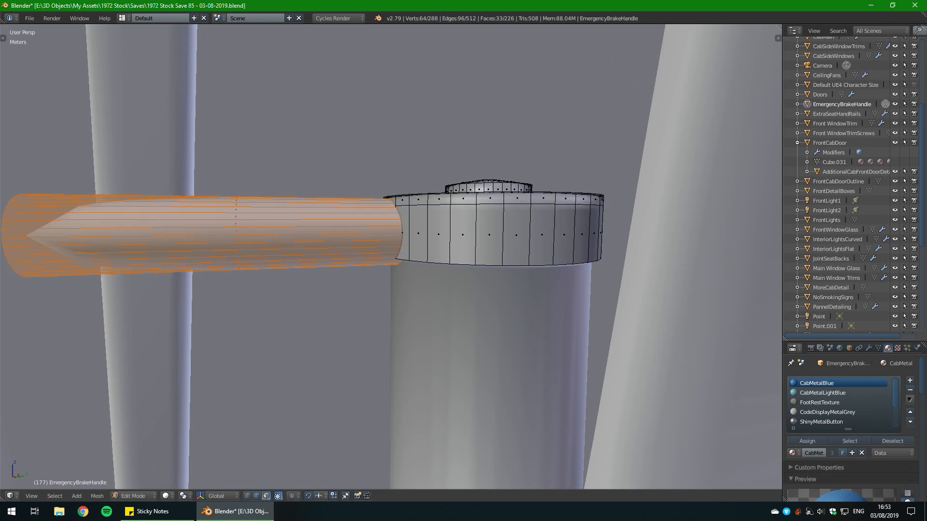
{"action": "key", "text": "s"}
{"action": "left_click", "coordinate": [445, 310]}
{"action": "key", "text": "g"}
{"action": "key", "text": "Return"}
{"action": "key", "text": "Tab"}
{"action": "middle_click_drag", "start_coordinate": [483, 338], "coordinate": [415, 328]}
{"action": "key", "text": "Tab"}
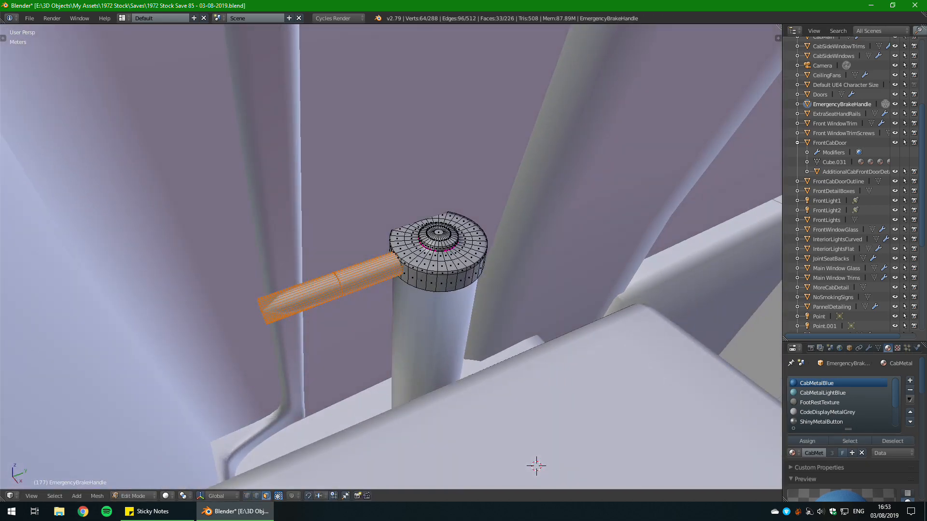
Step: Reduce the selection to the lever's end face and move it about 3.2 mm along the global Y axis toward the cap
{"action": "key", "text": "ctrl+KP_Subtract"}
{"action": "middle_click_drag", "start_coordinate": [463, 270], "coordinate": [463, 251]}
{"action": "key", "text": "g"}
{"action": "key", "text": "y"}
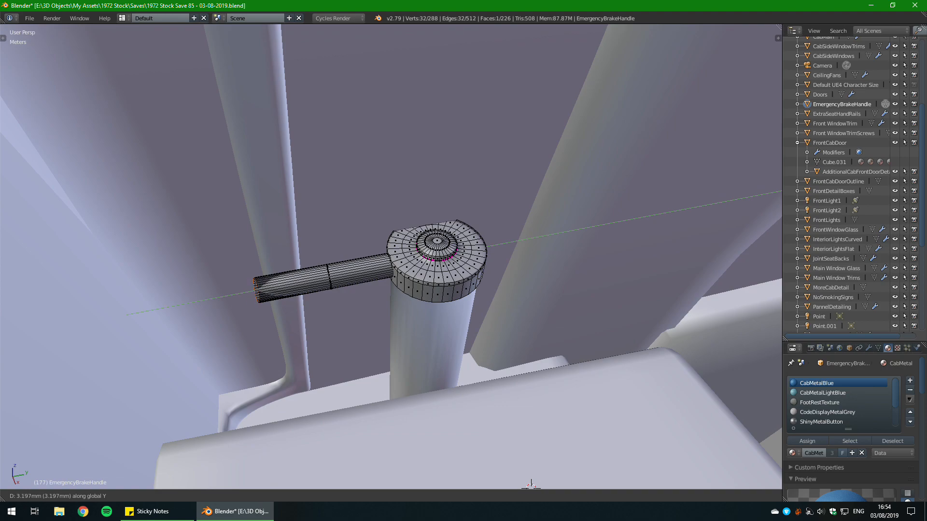
{"action": "left_click", "coordinate": [399, 286]}
{"action": "key", "text": "Tab"}
{"action": "scroll", "coordinate": [389, 280], "scroll_direction": "down", "scroll_amount": 7}
{"action": "middle_click_drag", "start_coordinate": [399, 285], "coordinate": [410, 237]}
{"action": "key", "text": "Tab"}
{"action": "scroll", "coordinate": [391, 256], "scroll_direction": "up", "scroll_amount": 7}
{"action": "scroll", "coordinate": [391, 256], "scroll_direction": "up", "scroll_amount": 2}
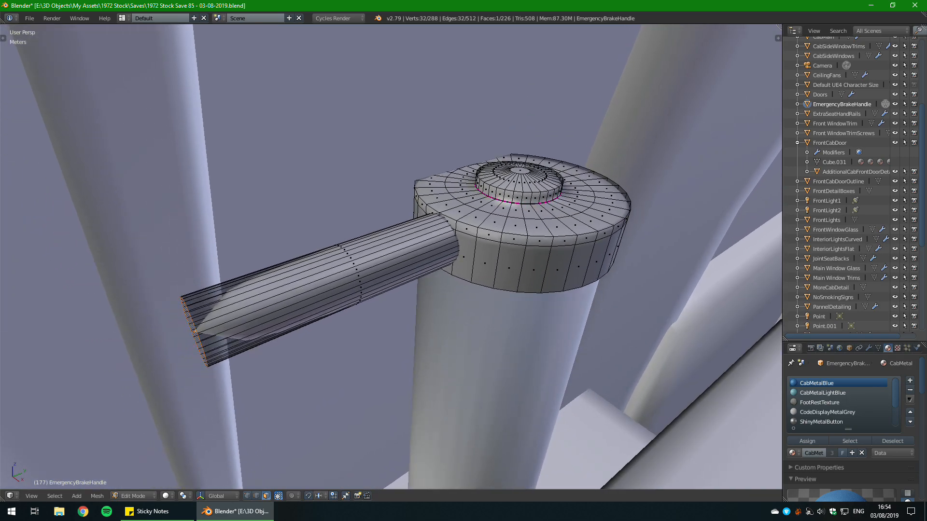
Step: Extrude the lever's end face and slide the edge loop close to the tip
{"action": "key", "text": "e"}
{"action": "key", "text": "Return"}
{"action": "middle_click_drag", "start_coordinate": [410, 251], "coordinate": [488, 260]}
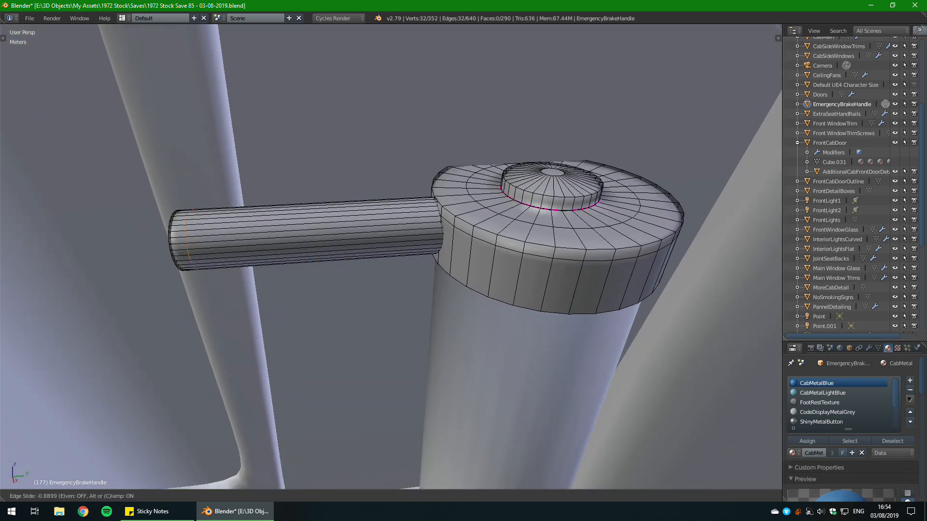
{"action": "key", "text": "Tab"}
{"action": "middle_click_drag", "start_coordinate": [295, 264], "coordinate": [319, 241]}
Step: Scale down the inner face on the lever's tip to round off the end
{"action": "key", "text": "Tab"}
{"action": "right_click", "coordinate": [321, 266], "text": "alt"}
{"action": "key", "text": "s"}
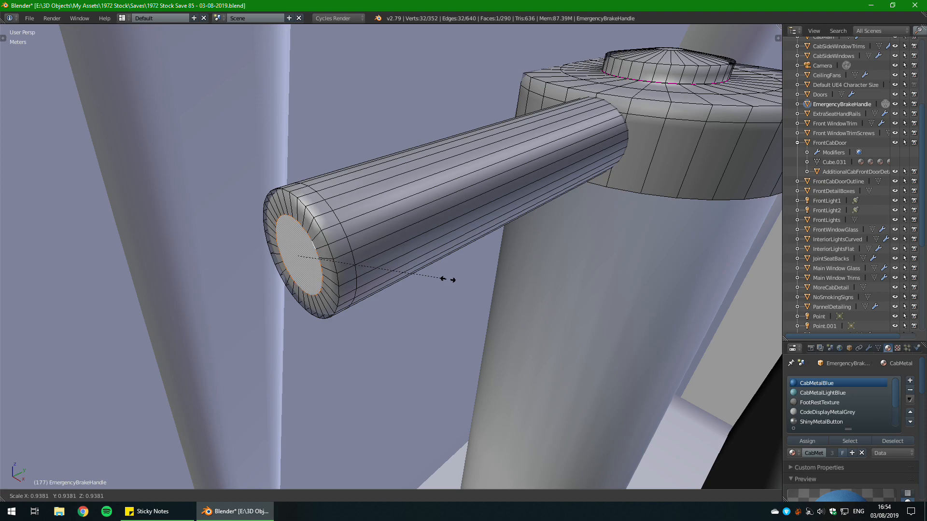
{"action": "left_click", "coordinate": [422, 285]}
{"action": "key", "text": "Tab"}
{"action": "scroll", "coordinate": [421, 294], "scroll_direction": "down", "scroll_amount": 3}
{"action": "middle_click_drag", "start_coordinate": [421, 294], "coordinate": [367, 300]}
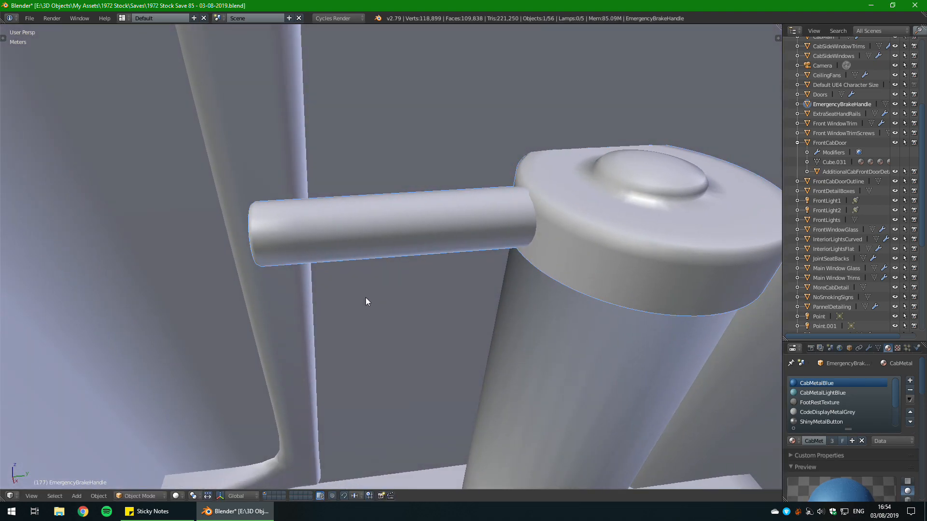
Step: Slide the edge loop near the lever's tip along the lever to refine the rounded end
{"action": "key", "text": "Tab"}
{"action": "right_click", "coordinate": [261, 223], "text": "alt"}
{"action": "key", "text": "g"}
{"action": "key", "text": "g"}
{"action": "left_click", "coordinate": [261, 225]}
{"action": "key", "text": "Tab"}
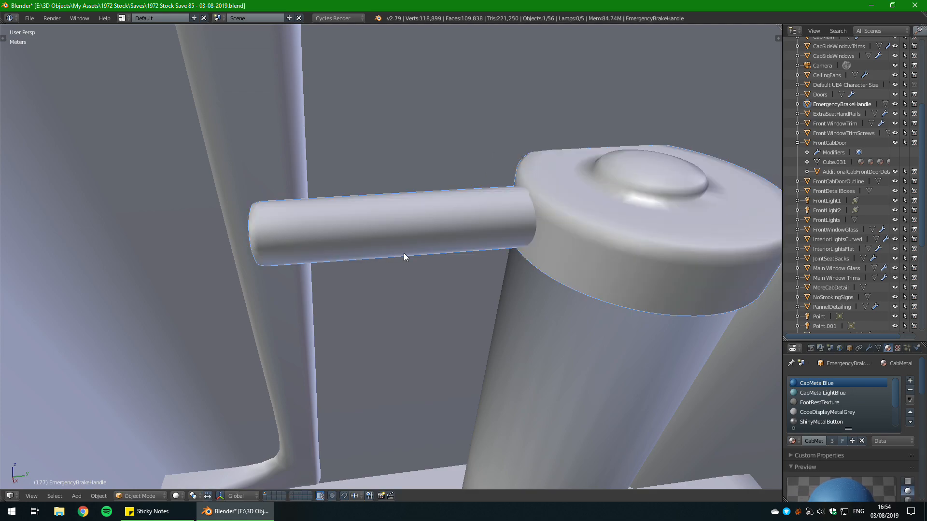
{"action": "scroll", "coordinate": [403, 253], "scroll_direction": "down", "scroll_amount": 6}
{"action": "middle_click_drag", "start_coordinate": [404, 253], "coordinate": [450, 288]}
{"action": "scroll", "coordinate": [439, 279], "scroll_direction": "up", "scroll_amount": 5}
{"action": "scroll", "coordinate": [439, 279], "scroll_direction": "down", "scroll_amount": 4}
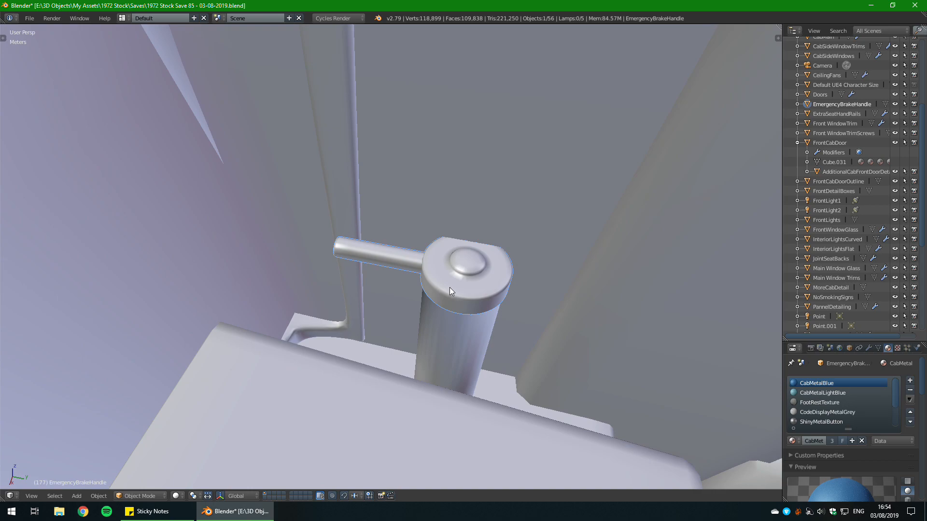
Step: Select the cap and lever geometry, then join the EmergencyBrakeHandle object into CabMain
{"action": "key", "text": "Tab"}
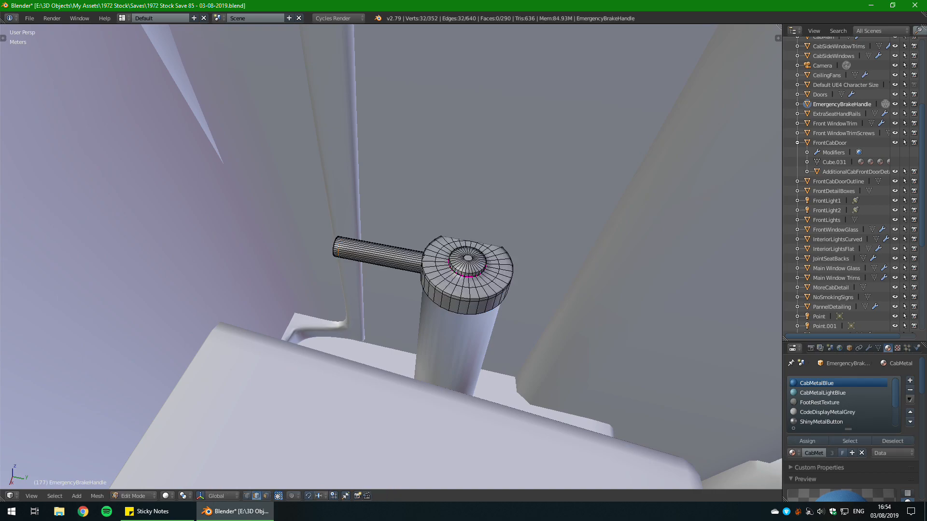
{"action": "key", "text": "Tab"}
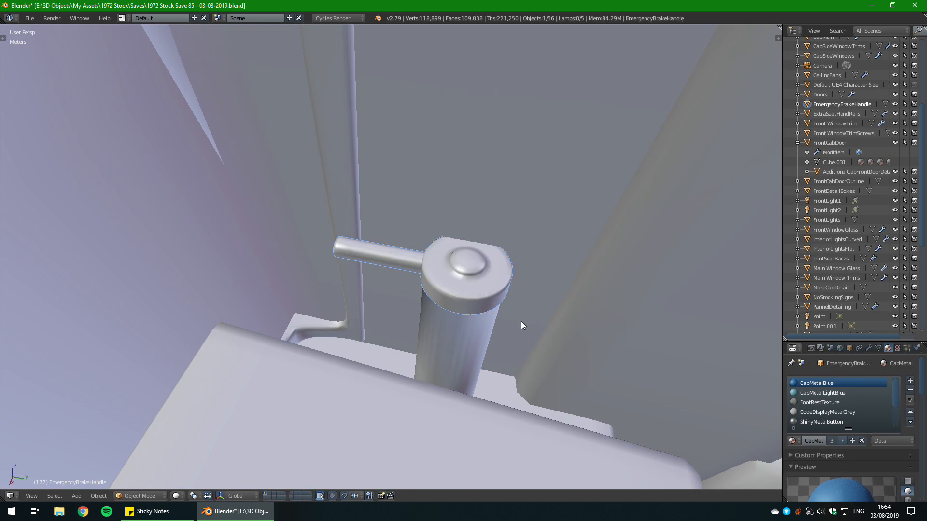
{"action": "key", "text": "Tab"}
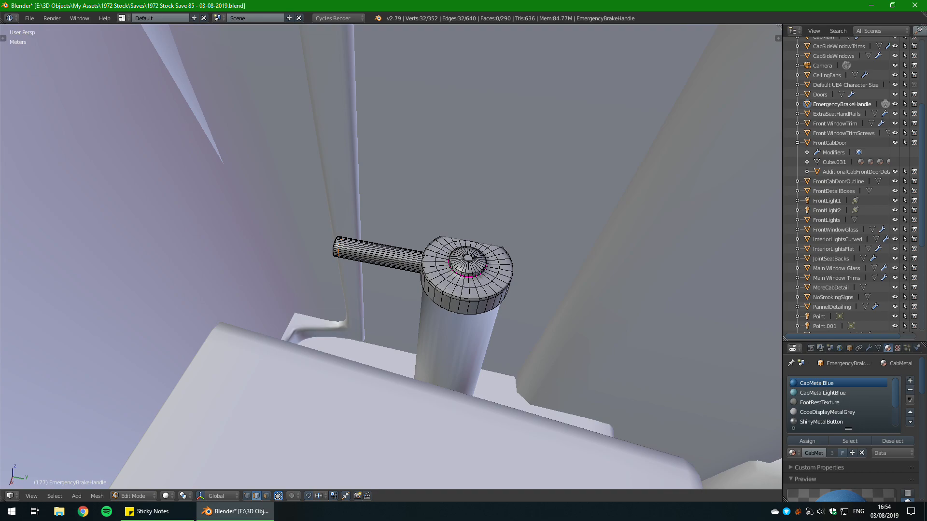
{"action": "key", "text": "a"}
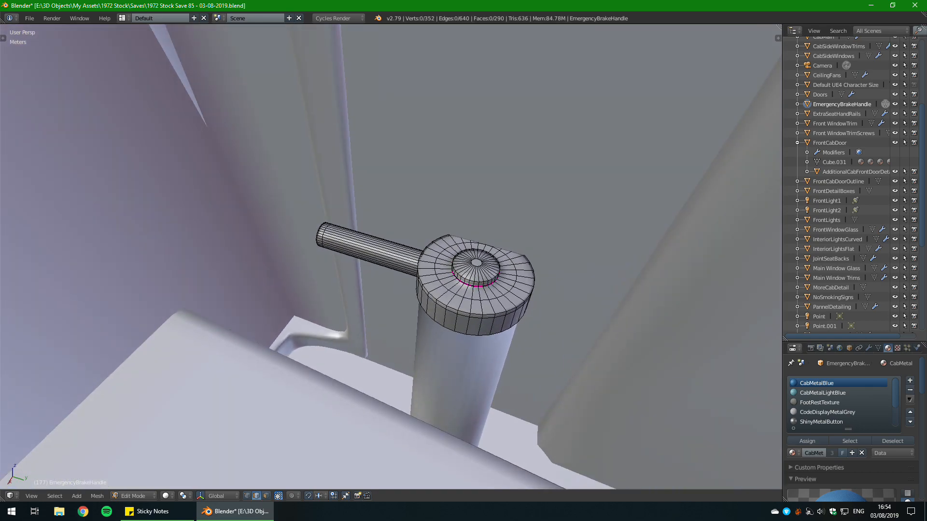
{"action": "key", "text": "l"}
{"action": "scroll", "coordinate": [391, 256], "scroll_direction": "up", "scroll_amount": 1}
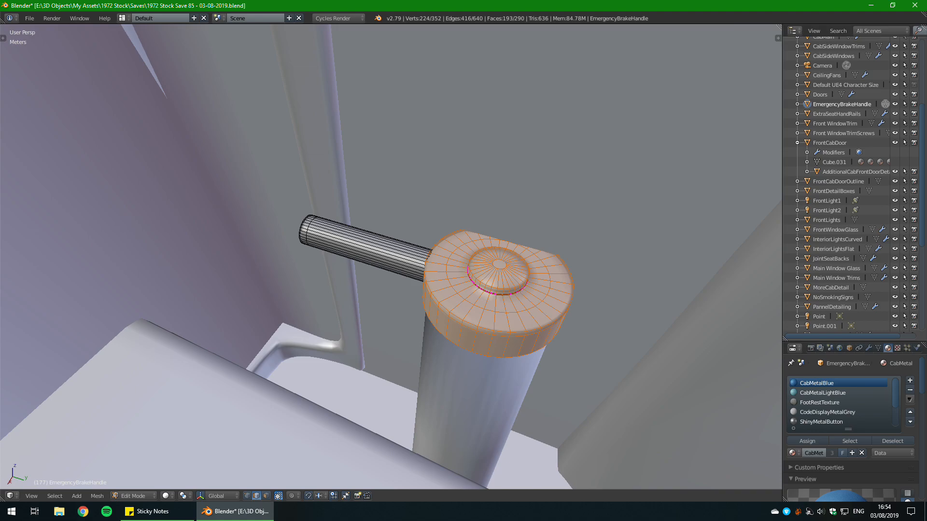
{"action": "key", "text": "l"}
{"action": "middle_click_drag", "start_coordinate": [391, 256], "coordinate": [473, 252]}
{"action": "key", "text": "Tab"}
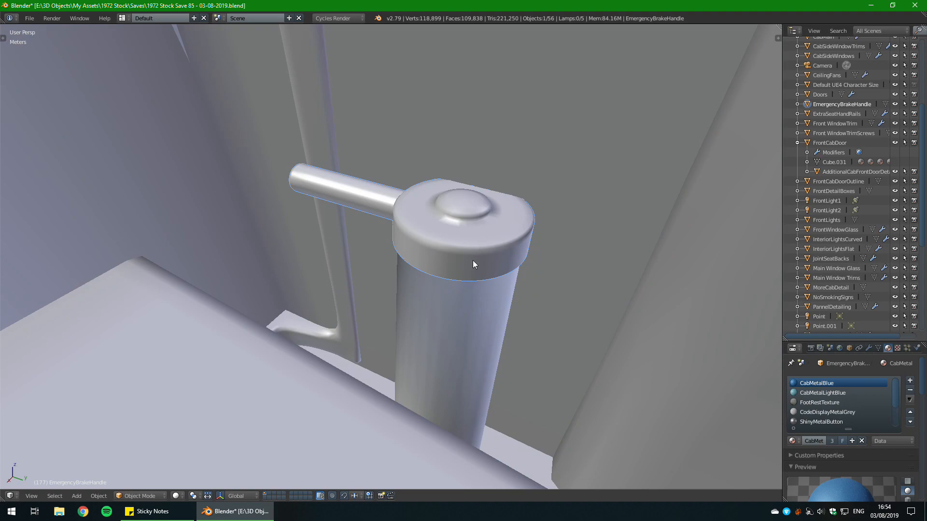
{"action": "right_click", "coordinate": [461, 308], "text": "shift"}
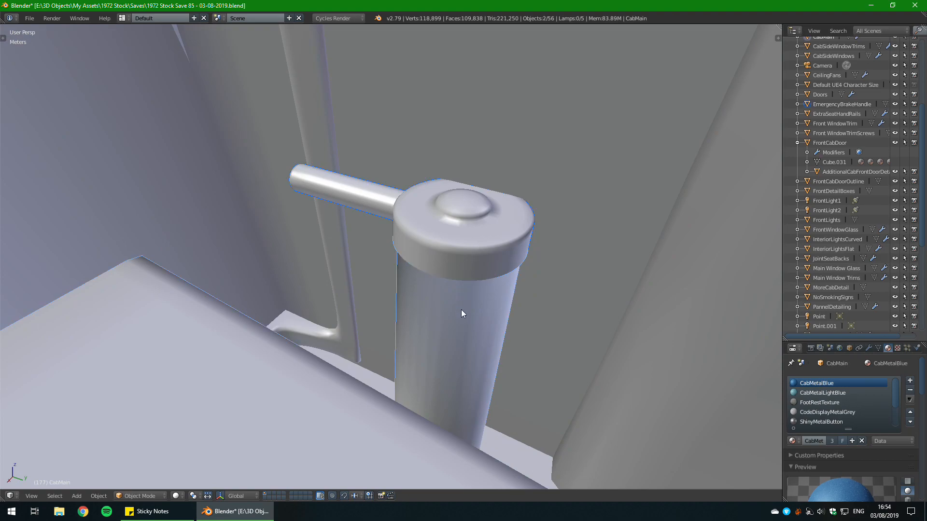
{"action": "key", "text": "ctrl+j"}
{"action": "key", "text": "Tab"}
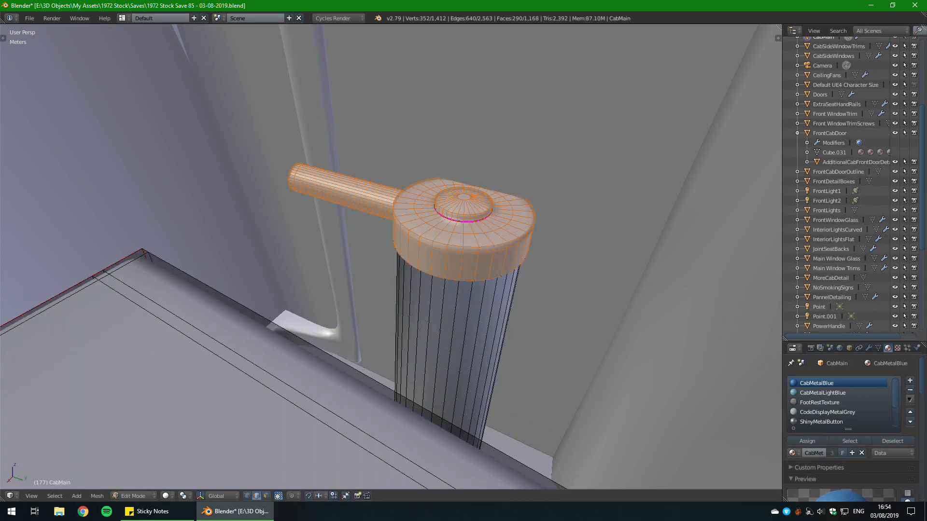
Step: Add the column to the selection and move it with the handle horizontally until the cap clears the cab wall
{"action": "key", "text": "l"}
{"action": "middle_click_drag", "start_coordinate": [457, 333], "coordinate": [384, 237]}
{"action": "key", "text": "g"}
{"action": "key", "text": "shift+z"}
{"action": "left_click", "coordinate": [381, 396]}
Step: Move an edge loop below the handle's cap vertically along the Z axis
{"action": "right_click", "coordinate": [377, 410], "text": "alt"}
{"action": "key", "text": "g"}
{"action": "key", "text": "z"}
{"action": "left_click", "coordinate": [378, 391]}
{"action": "middle_click_drag", "start_coordinate": [379, 391], "coordinate": [430, 463]}
{"action": "key", "text": "z"}
{"action": "key", "text": "z"}
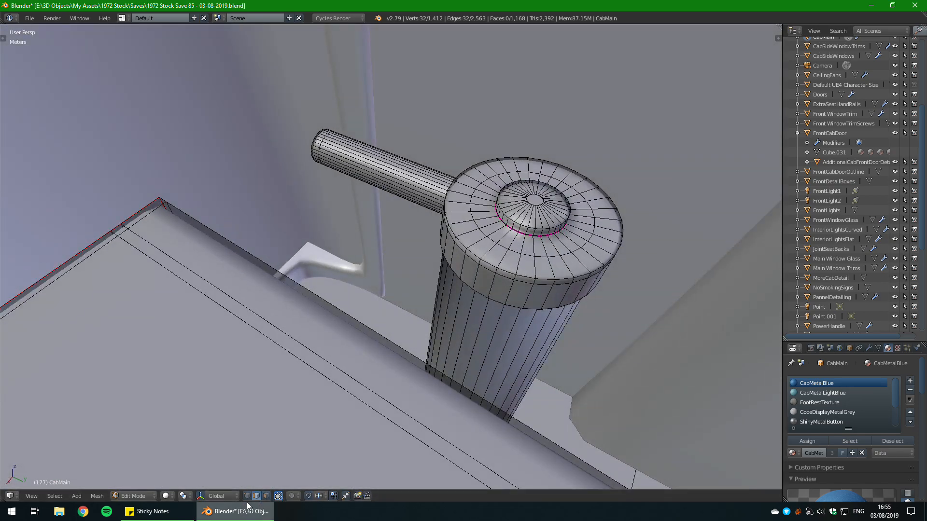
Step: Examine the repositioned handle and column up close in both wireframe and shaded display
{"action": "scroll", "coordinate": [391, 256], "scroll_direction": "up", "scroll_amount": 4}
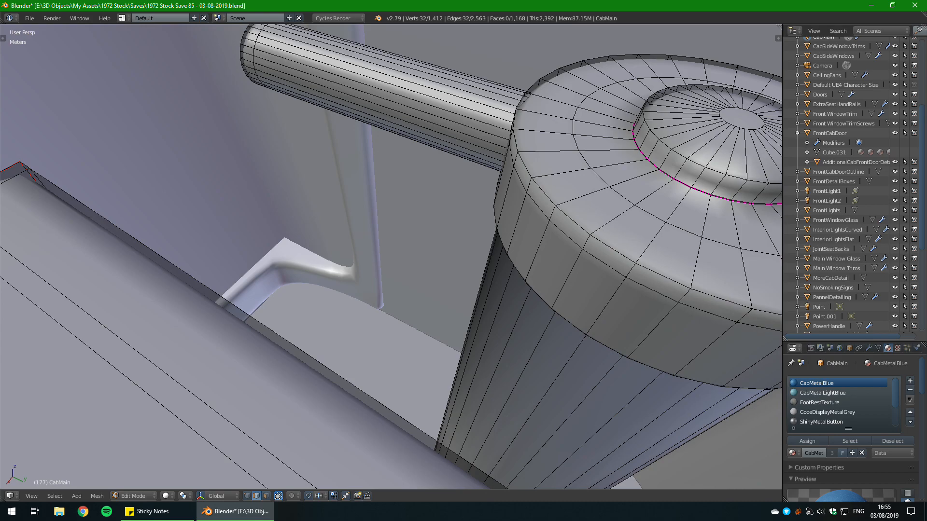
{"action": "scroll", "coordinate": [391, 256], "scroll_direction": "down", "scroll_amount": 5}
{"action": "scroll", "coordinate": [391, 255], "scroll_direction": "up", "scroll_amount": 4}
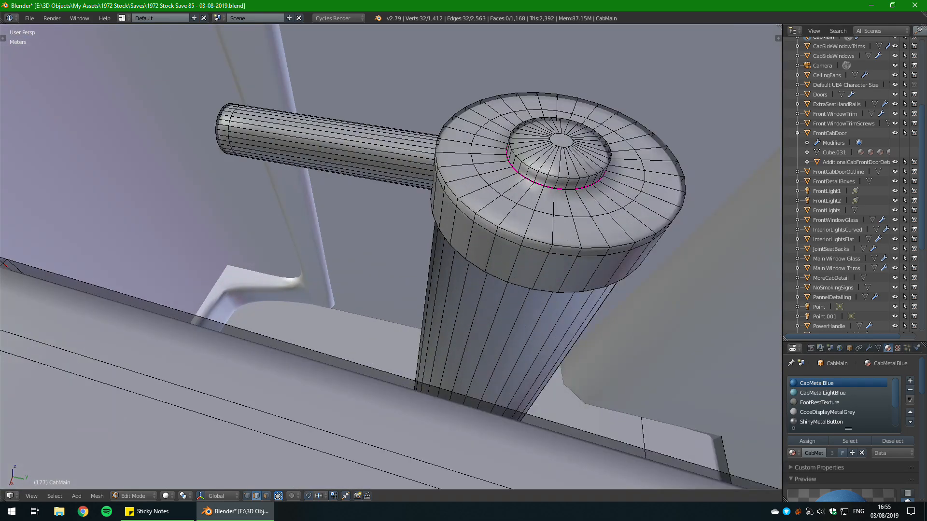
{"action": "middle_click_drag", "start_coordinate": [391, 256], "coordinate": [381, 321]}
{"action": "scroll", "coordinate": [391, 255], "scroll_direction": "down", "scroll_amount": 2}
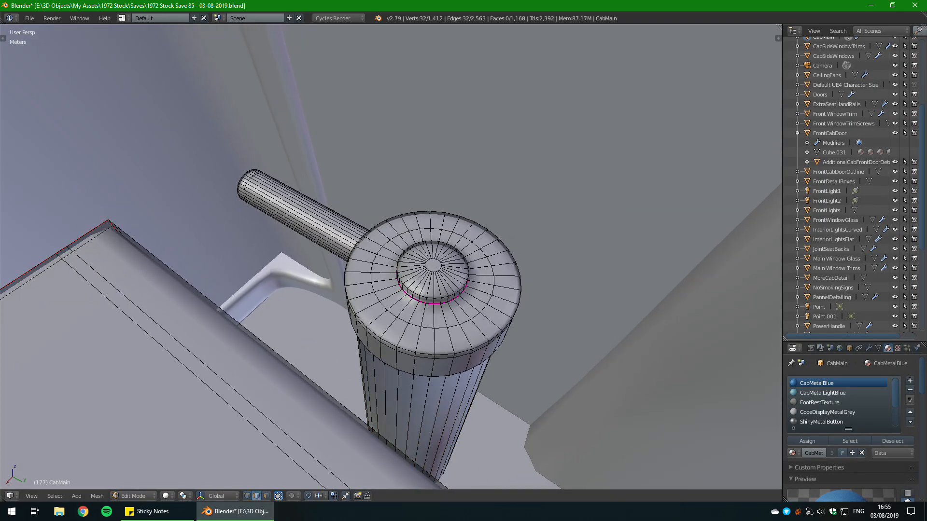
{"action": "key", "text": "Tab"}
{"action": "middle_click_drag", "start_coordinate": [403, 318], "coordinate": [422, 291]}
{"action": "key", "text": "Tab"}
{"action": "key", "text": "Tab"}
{"action": "key", "text": "Tab"}
Step: Slide the edge loop at the underside of the handle's cap, and check the joint with the column
{"action": "right_click", "coordinate": [507, 190], "text": "alt"}
{"action": "key", "text": "g"}
{"action": "key", "text": "g"}
{"action": "left_click", "coordinate": [551, 204]}
{"action": "key", "text": "Tab"}
{"action": "scroll", "coordinate": [552, 204], "scroll_direction": "down", "scroll_amount": 2}
{"action": "middle_click_drag", "start_coordinate": [552, 204], "coordinate": [516, 195]}
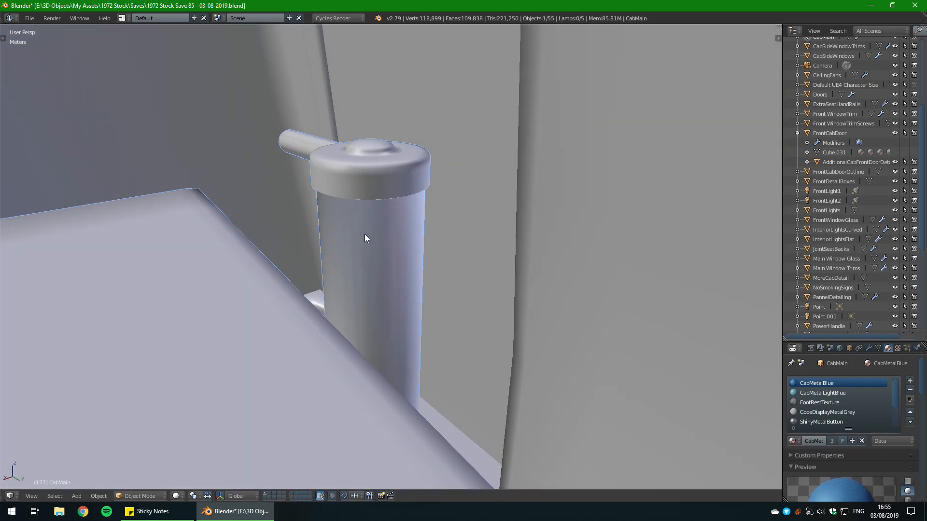
{"action": "key", "text": "Tab"}
{"action": "scroll", "coordinate": [369, 235], "scroll_direction": "up", "scroll_amount": 5}
{"action": "middle_click_drag", "start_coordinate": [369, 235], "coordinate": [404, 370], "text": "shift"}
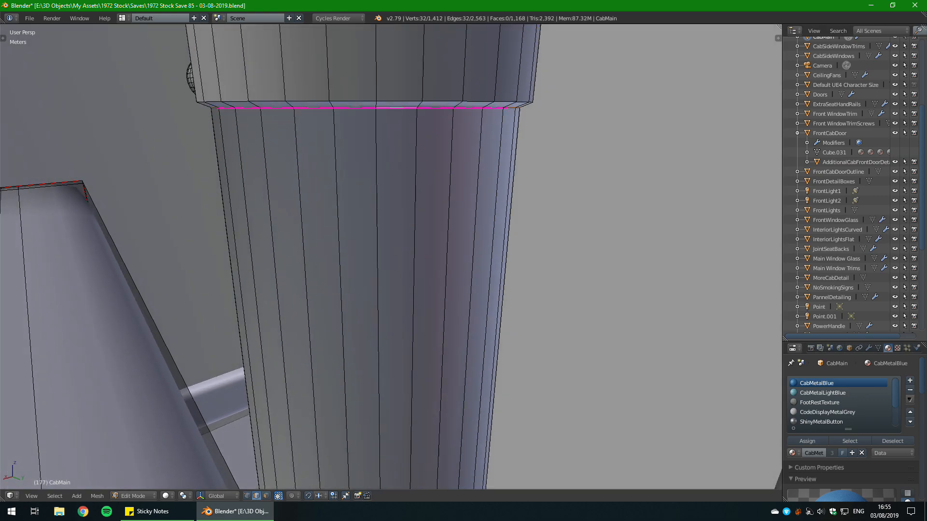
{"action": "key", "text": "Tab"}
{"action": "scroll", "coordinate": [448, 156], "scroll_direction": "down", "scroll_amount": 5}
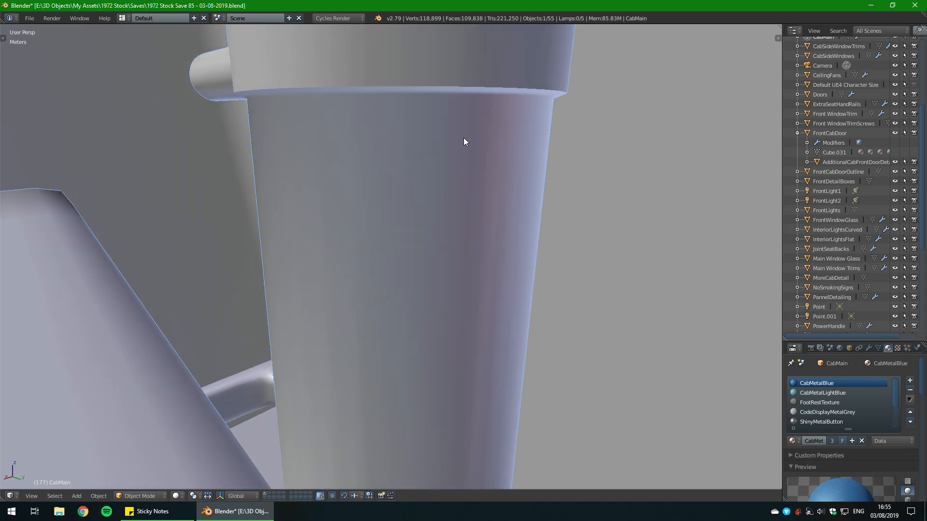
Step: Select the linked cap and lever geometry in CabMain and separate the selection into its own object
{"action": "middle_click_drag", "start_coordinate": [463, 148], "coordinate": [447, 188]}
{"action": "key", "text": "Tab"}
{"action": "key", "text": "l"}
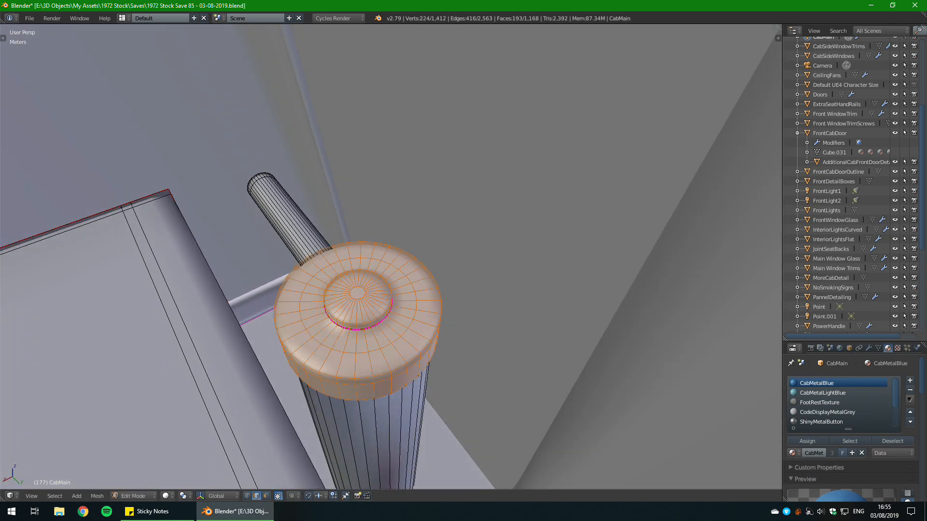
{"action": "key", "text": "l"}
{"action": "key", "text": "p"}
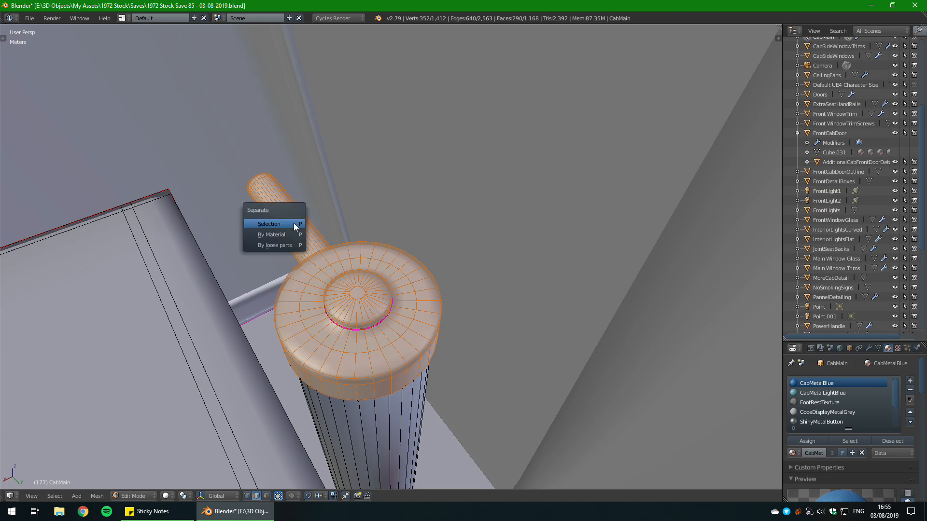
{"action": "left_click", "coordinate": [293, 223]}
Step: Rename the separated object CabMain.001 as EmergencyBrakeHandle
{"action": "scroll", "coordinate": [865, 109], "scroll_direction": "up", "scroll_amount": 4}
{"action": "scroll", "coordinate": [865, 109], "scroll_direction": "up", "scroll_amount": 3}
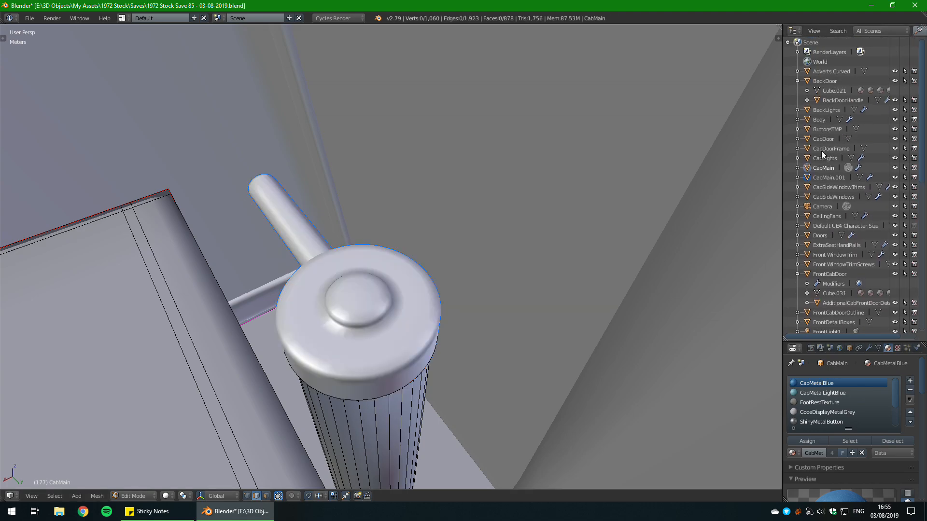
{"action": "double_click", "coordinate": [837, 178]}
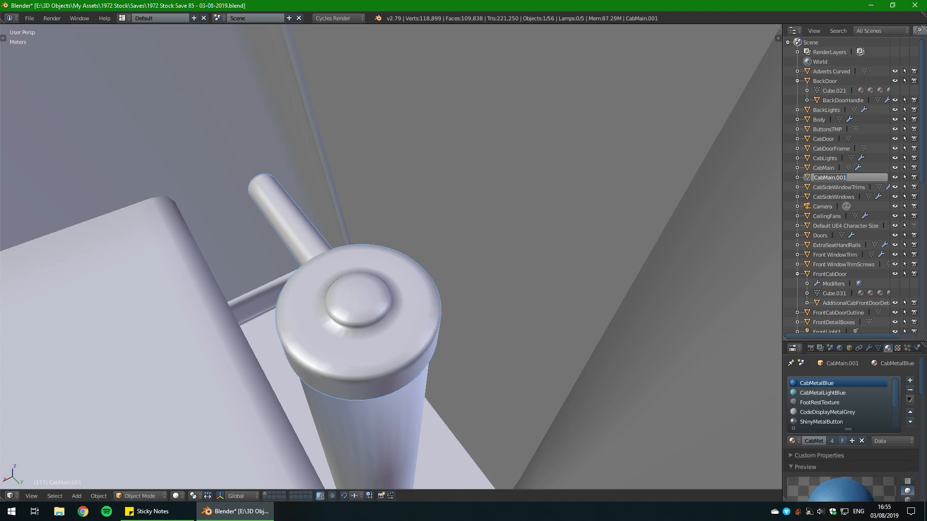
{"action": "type", "text": "A"}
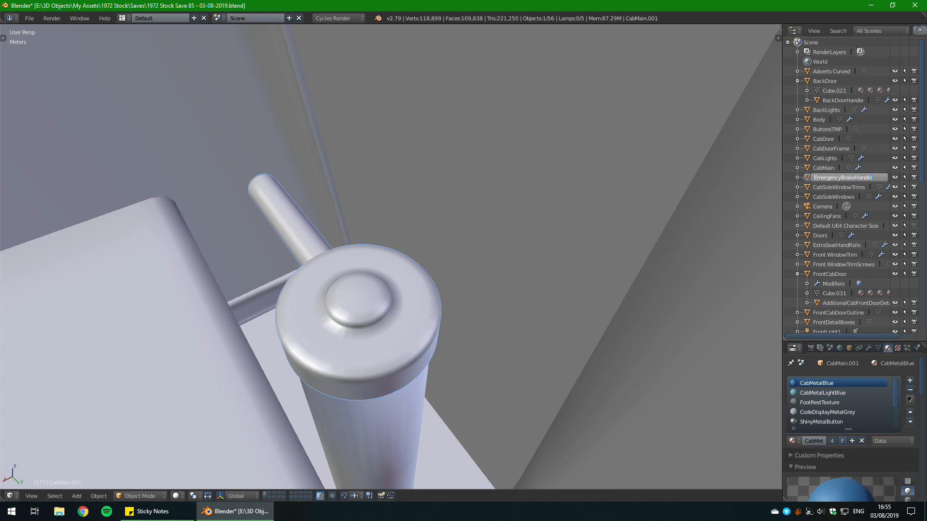
{"action": "key", "text": "Return"}
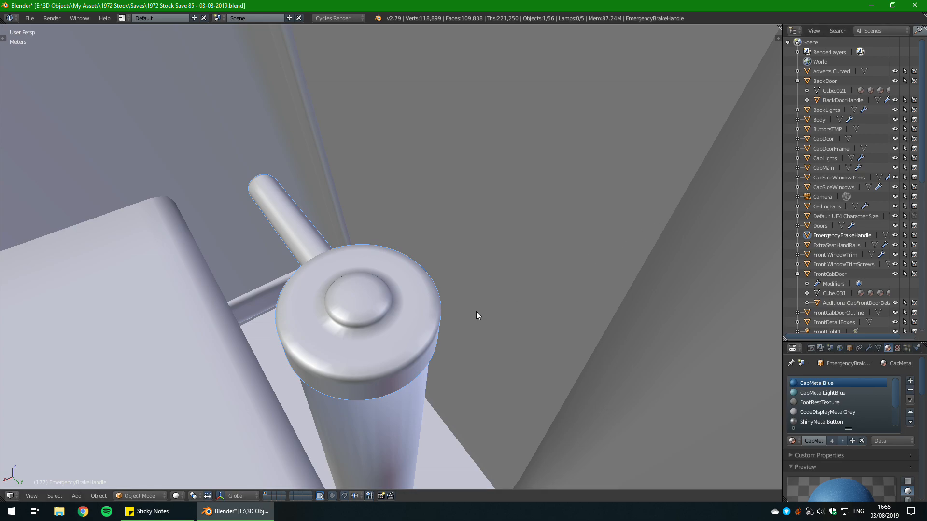
Step: Save the file with the repositioned and renamed emergency brake handle
{"action": "middle_click_drag", "start_coordinate": [476, 313], "coordinate": [497, 307]}
{"action": "scroll", "coordinate": [498, 307], "scroll_direction": "up", "scroll_amount": 1}
{"action": "key", "text": "ctrl+s"}
{"action": "left_click", "coordinate": [497, 306]}
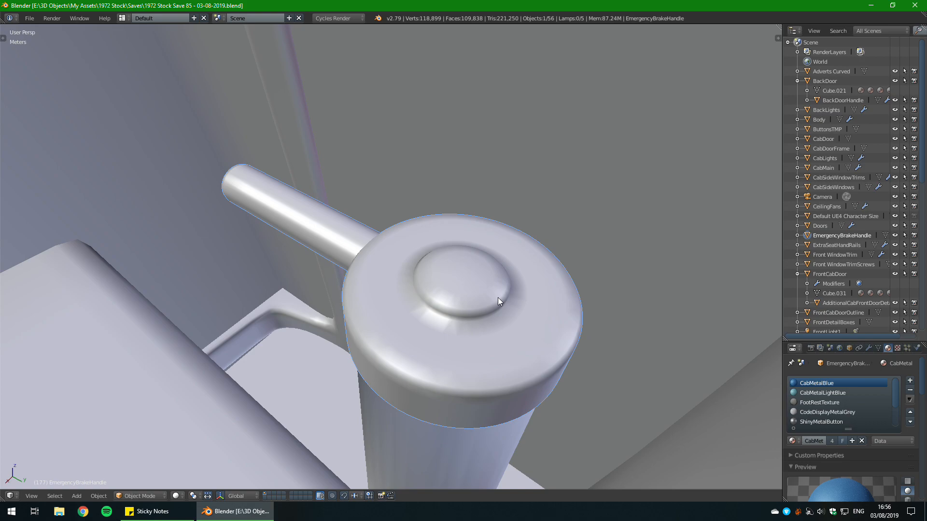
Step: Examine the emergency brake handle's shading and mesh around the lever and cap
{"action": "scroll", "coordinate": [379, 269], "scroll_direction": "down", "scroll_amount": 2}
{"action": "middle_click_drag", "start_coordinate": [378, 269], "coordinate": [362, 278]}
{"action": "scroll", "coordinate": [419, 308], "scroll_direction": "up", "scroll_amount": 4}
{"action": "right_click_drag", "start_coordinate": [926, 270], "coordinate": [677, 295]}
{"action": "right_click_drag", "start_coordinate": [762, 181], "coordinate": [926, 251]}
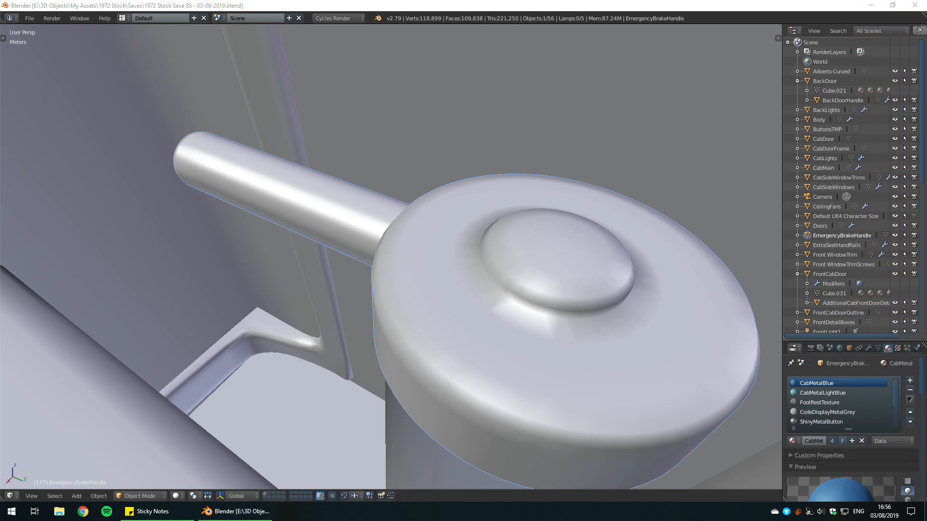
{"action": "middle_click_drag", "start_coordinate": [308, 155], "coordinate": [316, 192]}
{"action": "key", "text": "Tab"}
{"action": "scroll", "coordinate": [391, 257], "scroll_direction": "up", "scroll_amount": 4}
{"action": "scroll", "coordinate": [391, 257], "scroll_direction": "down", "scroll_amount": 2}
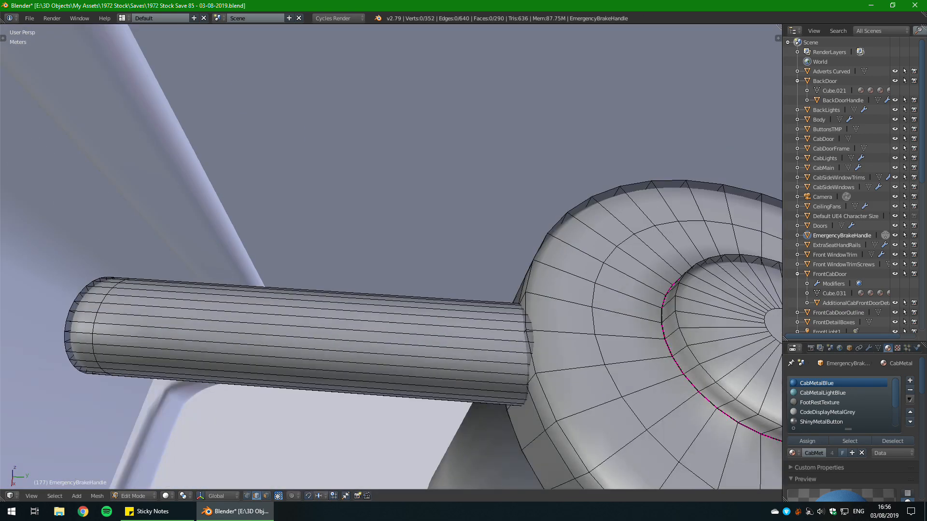
{"action": "scroll", "coordinate": [391, 257], "scroll_direction": "down", "scroll_amount": 4}
{"action": "scroll", "coordinate": [391, 257], "scroll_direction": "up", "scroll_amount": 2}
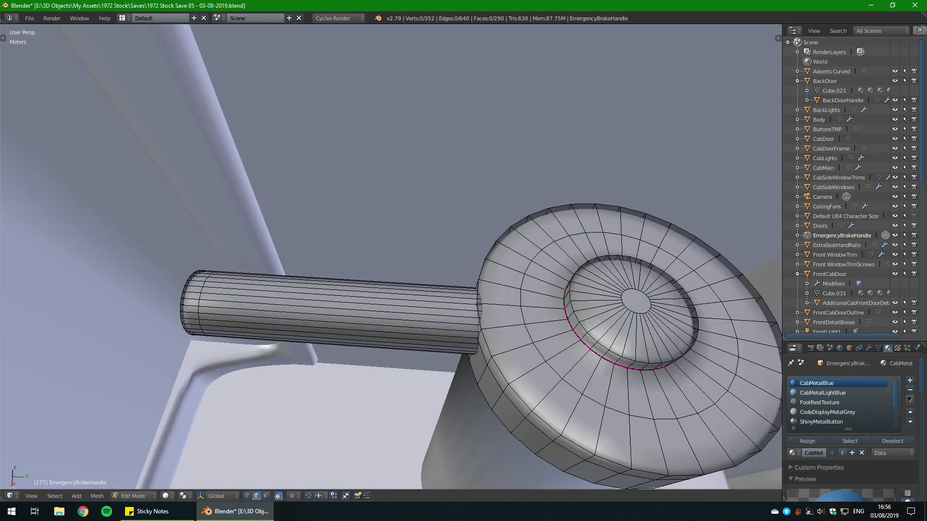
Step: Mark a seam on the edge loop around the lever's free end
{"action": "middle_click_drag", "start_coordinate": [391, 257], "coordinate": [448, 223]}
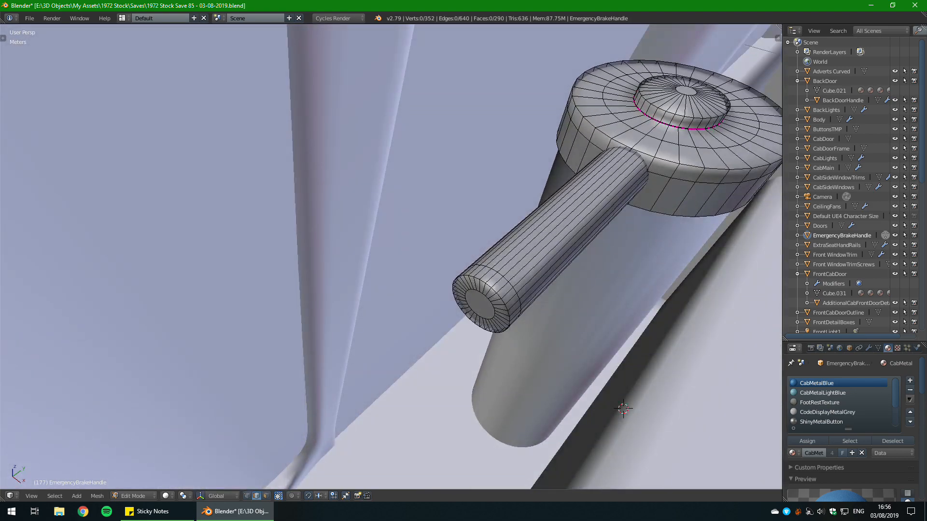
{"action": "right_click", "coordinate": [509, 320], "text": "alt"}
{"action": "key", "text": "ctrl+e"}
{"action": "left_click", "coordinate": [498, 289]}
{"action": "key", "text": "a"}
Step: Mark a seam along the lengthwise edges on the underside of the lever
{"action": "middle_click_drag", "start_coordinate": [497, 288], "coordinate": [475, 207]}
{"action": "right_click", "coordinate": [495, 167], "text": "alt"}
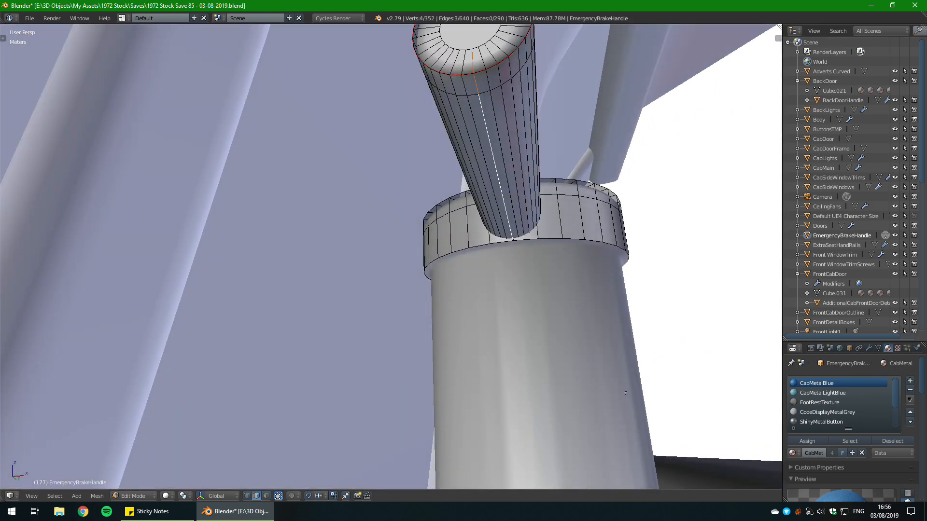
{"action": "key", "text": "ctrl+e"}
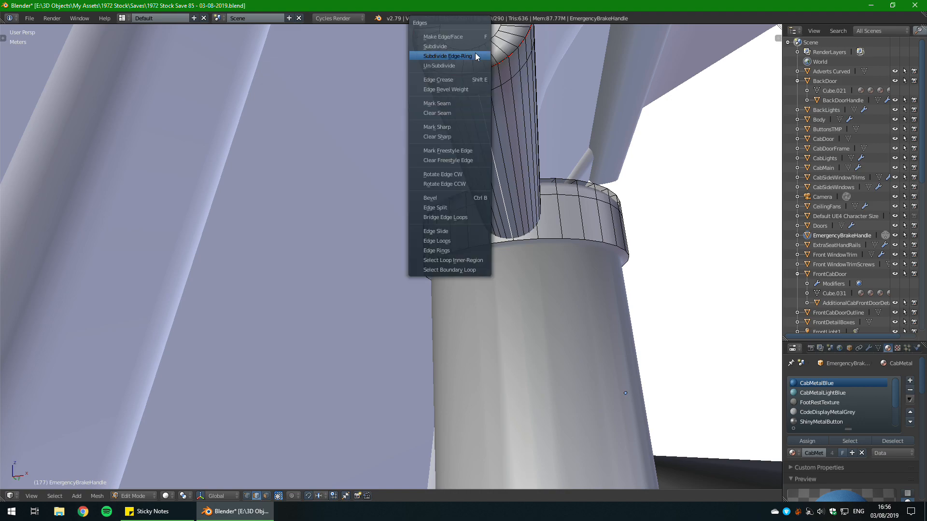
{"action": "left_click", "coordinate": [461, 93]}
{"action": "key", "text": "a"}
Step: Compare the handle's smooth shading with its wireframe around the cap, button and lever
{"action": "middle_click_drag", "start_coordinate": [462, 98], "coordinate": [467, 207]}
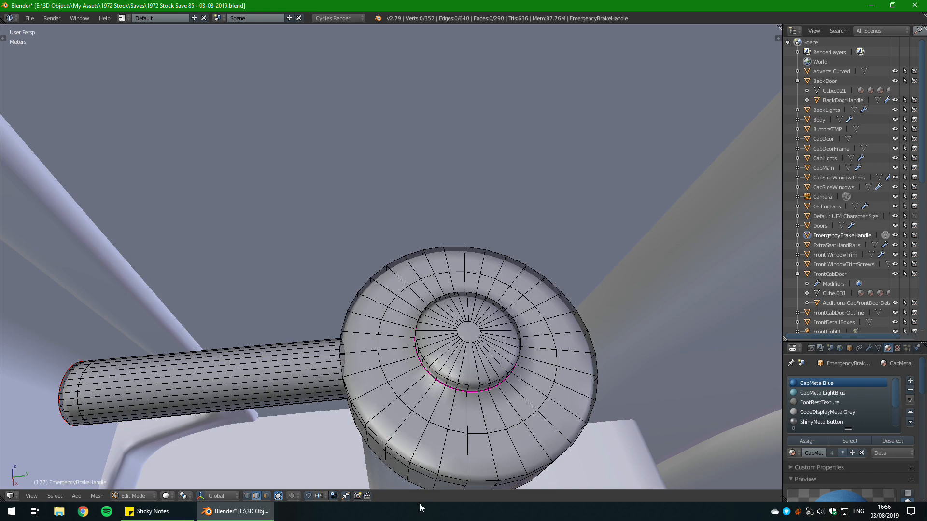
{"action": "key", "text": "Tab"}
{"action": "mouse_move", "coordinate": [402, 450]}
{"action": "middle_mouse_down"}
{"action": "mouse_move", "coordinate": [486, 430]}
{"action": "mouse_move", "coordinate": [548, 343]}
{"action": "mouse_move", "coordinate": [507, 338]}
{"action": "mouse_move", "coordinate": [466, 311]}
{"action": "mouse_move", "coordinate": [330, 309]}
{"action": "middle_mouse_up"}
{"action": "scroll", "coordinate": [486, 431], "scroll_direction": "up", "scroll_amount": 2}
{"action": "key", "text": "Tab"}
{"action": "key", "text": "Tab"}
{"action": "key", "text": "Tab"}
{"action": "key", "text": "Tab"}
{"action": "key", "text": "Tab"}
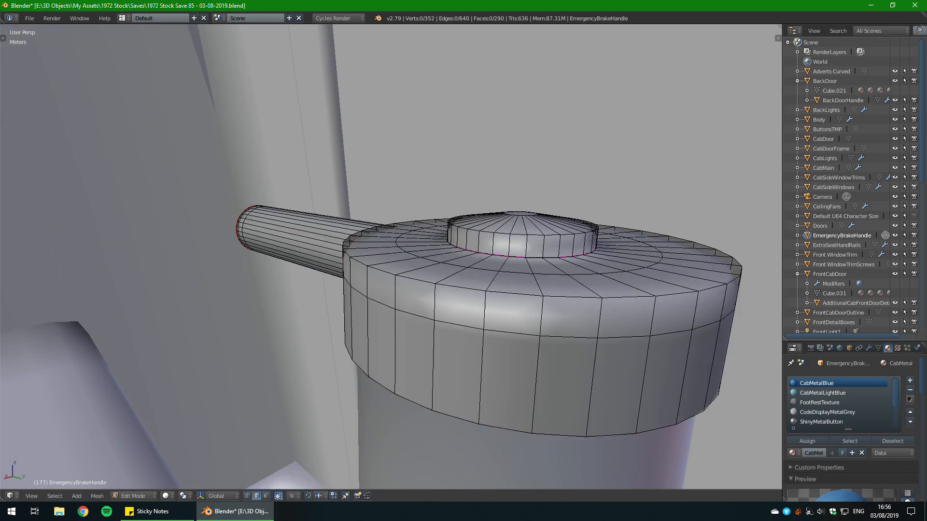
{"action": "key", "text": "Tab"}
{"action": "key", "text": "Tab"}
{"action": "middle_click_drag", "start_coordinate": [383, 216], "coordinate": [369, 280]}
Step: Save the file over the existing one with the lever's seams marked
{"action": "key", "text": "a"}
{"action": "key", "text": "Tab"}
{"action": "key", "text": "ctrl+s"}
{"action": "left_click", "coordinate": [506, 270]}
Step: Select the edge loop at the lever's open inner end inside the cap and move it along the global Y axis
{"action": "key", "text": "Tab"}
{"action": "scroll", "coordinate": [372, 217], "scroll_direction": "up", "scroll_amount": 4}
{"action": "key", "text": "a"}
{"action": "scroll", "coordinate": [360, 197], "scroll_direction": "down", "scroll_amount": 4}
{"action": "scroll", "coordinate": [360, 251], "scroll_direction": "up", "scroll_amount": 3}
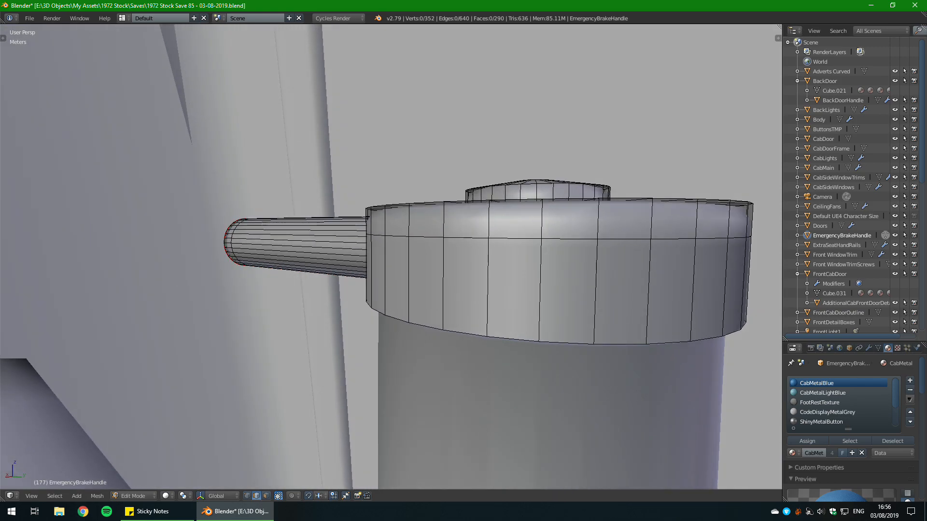
{"action": "middle_click_drag", "start_coordinate": [369, 280], "coordinate": [384, 321]}
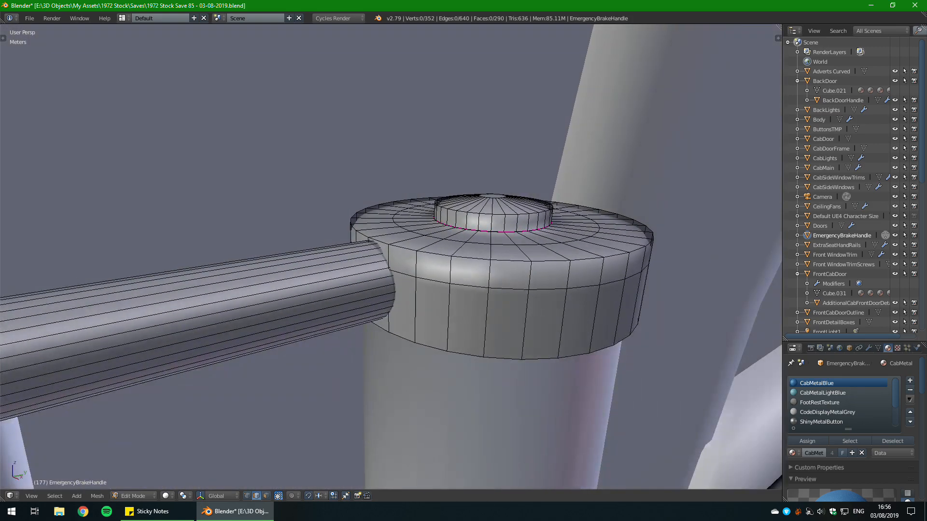
{"action": "middle_click_drag", "start_coordinate": [560, 338], "coordinate": [482, 260]}
{"action": "key", "text": "l"}
{"action": "middle_click_drag", "start_coordinate": [391, 255], "coordinate": [401, 237]}
{"action": "right_click", "coordinate": [412, 87], "text": "alt"}
{"action": "key", "text": "a"}
{"action": "right_click", "coordinate": [411, 86], "text": "alt"}
{"action": "key", "text": "g"}
{"action": "key", "text": "y"}
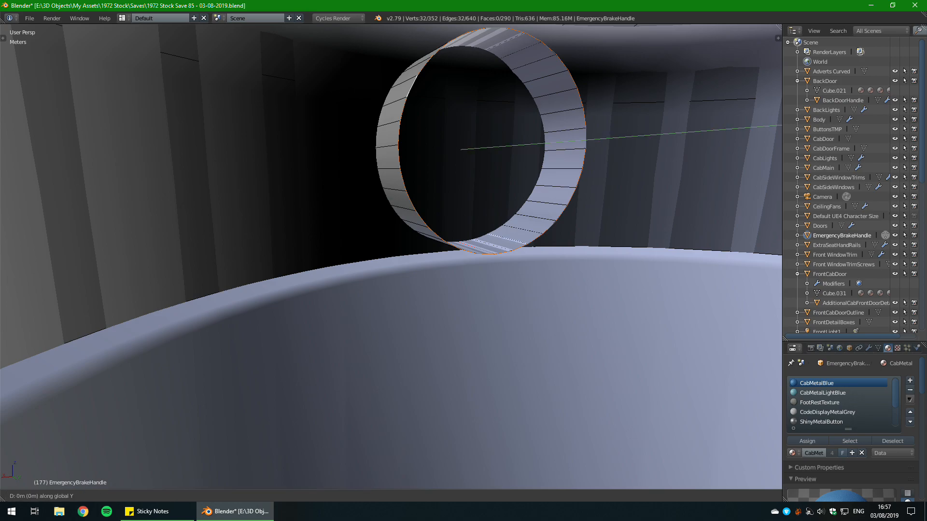
{"action": "left_click", "coordinate": [396, 193]}
{"action": "middle_click_drag", "start_coordinate": [396, 193], "coordinate": [487, 247]}
Step: Leave mesh editing and save the file over the existing one
{"action": "key", "text": "Tab"}
{"action": "key", "text": "ctrl+s"}
{"action": "left_click", "coordinate": [465, 239]}
{"action": "scroll", "coordinate": [467, 247], "scroll_direction": "down", "scroll_amount": 4}
{"action": "scroll", "coordinate": [487, 243], "scroll_direction": "down", "scroll_amount": 5}
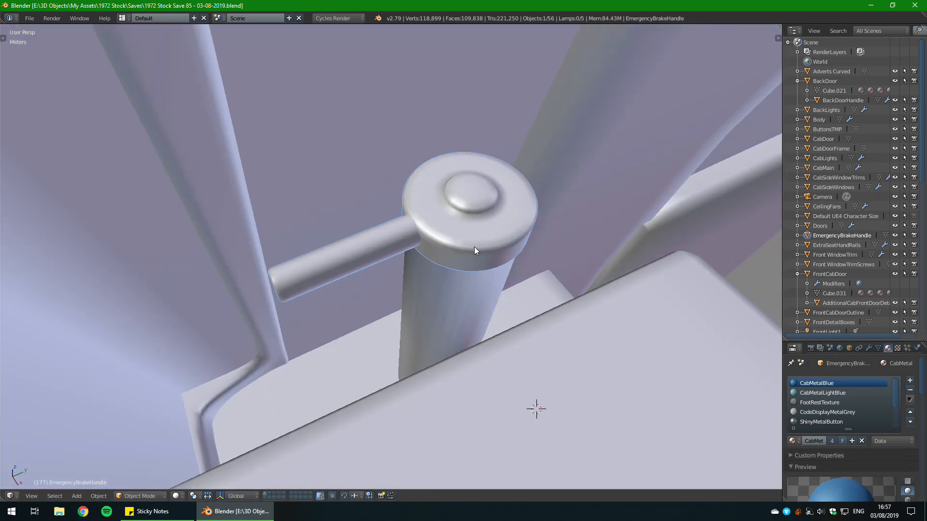
Step: Examine the joint where the lever meets the cap of the brake handle
{"action": "key", "text": "Tab"}
{"action": "middle_click_drag", "start_coordinate": [429, 273], "coordinate": [434, 309]}
{"action": "scroll", "coordinate": [434, 309], "scroll_direction": "up", "scroll_amount": 3}
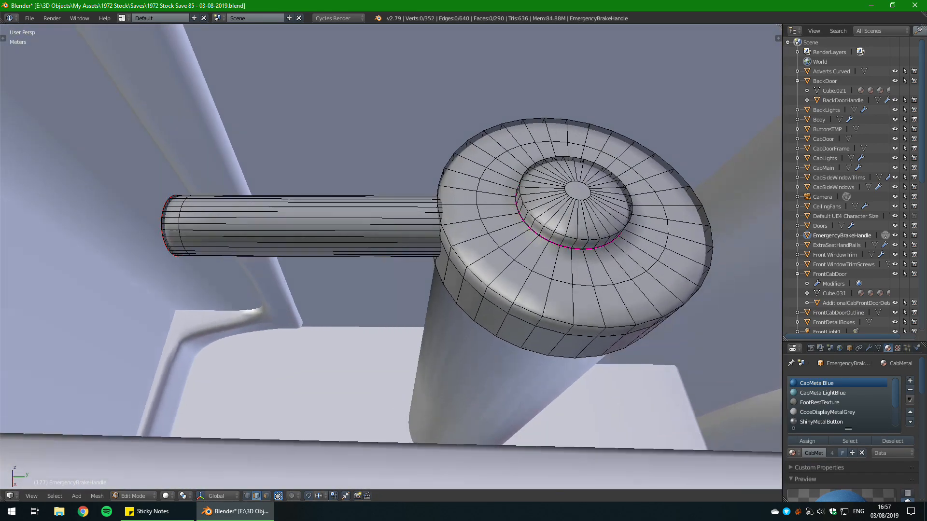
{"action": "middle_click_drag", "start_coordinate": [676, 270], "coordinate": [644, 269]}
{"action": "key", "text": "Tab"}
{"action": "key", "text": "Tab"}
{"action": "scroll", "coordinate": [579, 268], "scroll_direction": "down", "scroll_amount": 5}
{"action": "key", "text": "Tab"}
{"action": "middle_click_drag", "start_coordinate": [497, 266], "coordinate": [476, 259]}
{"action": "scroll", "coordinate": [514, 266], "scroll_direction": "down", "scroll_amount": 4}
{"action": "scroll", "coordinate": [517, 221], "scroll_direction": "up", "scroll_amount": 4}
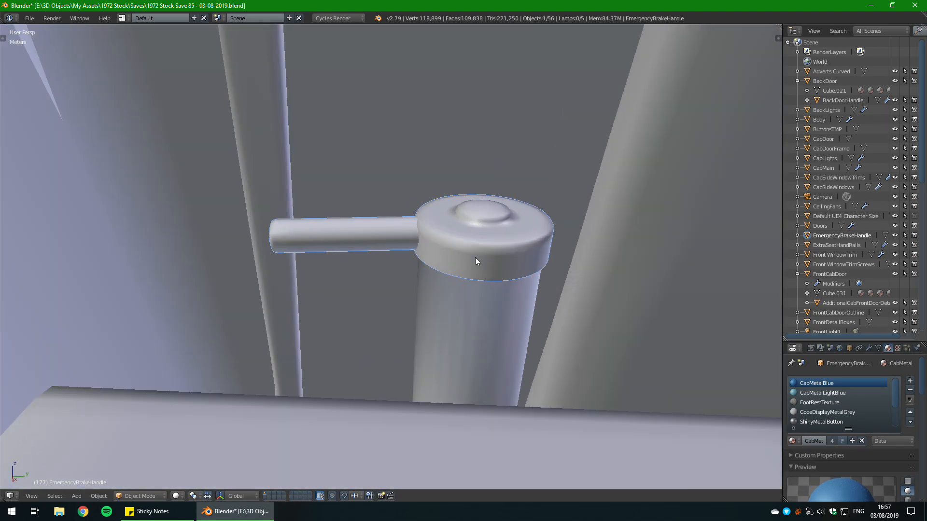
Step: Cut an edge loop around the lever and slide it toward the cap by a factor of 0.8576
{"action": "key", "text": "Tab"}
{"action": "scroll", "coordinate": [476, 258], "scroll_direction": "up", "scroll_amount": 2}
{"action": "key", "text": "ctrl+r"}
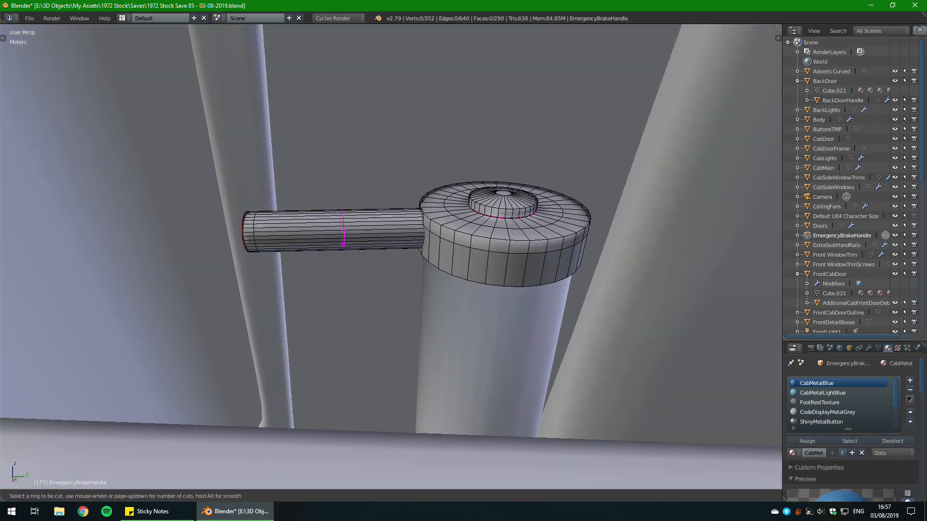
{"action": "left_click", "coordinate": [342, 231]}
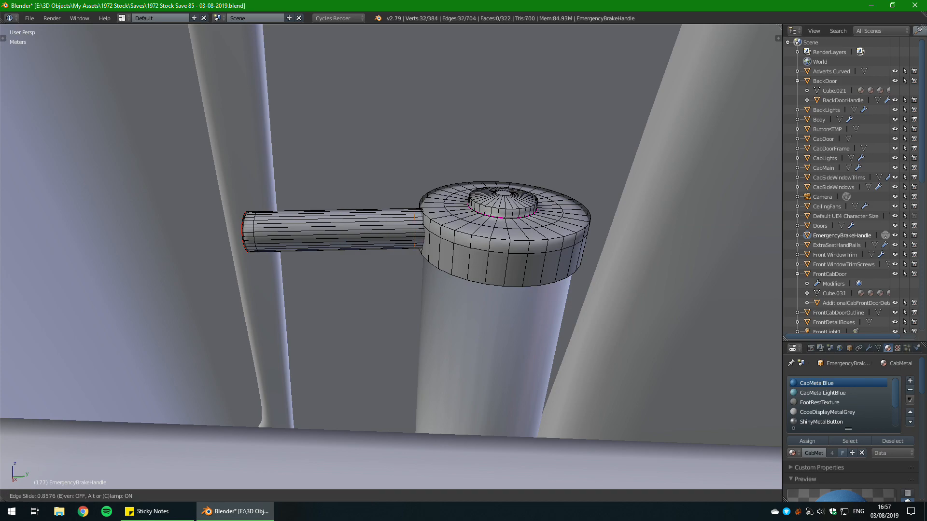
{"action": "key", "text": "Return"}
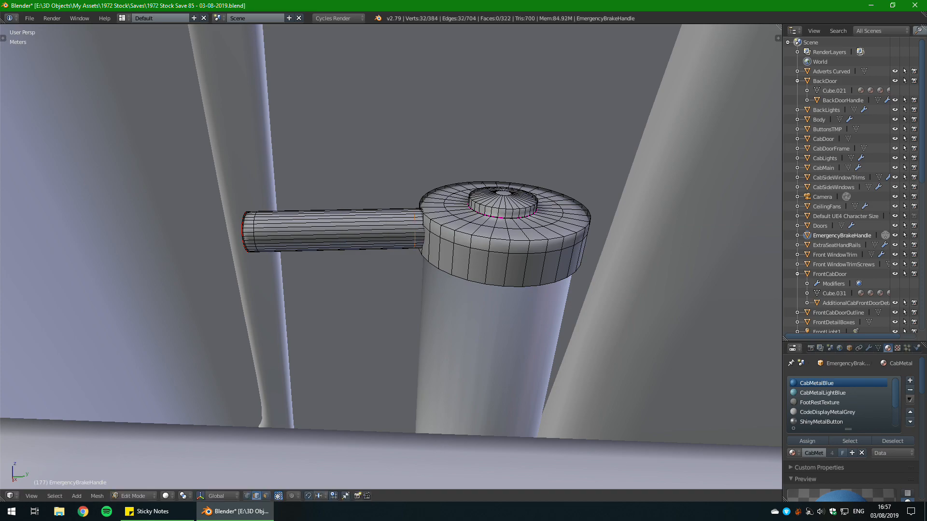
Step: Cut a second edge loop around the lever, between the first loop and the cap, close beside the first one
{"action": "left_click", "coordinate": [266, 496]}
{"action": "right_click", "coordinate": [418, 216], "text": "alt"}
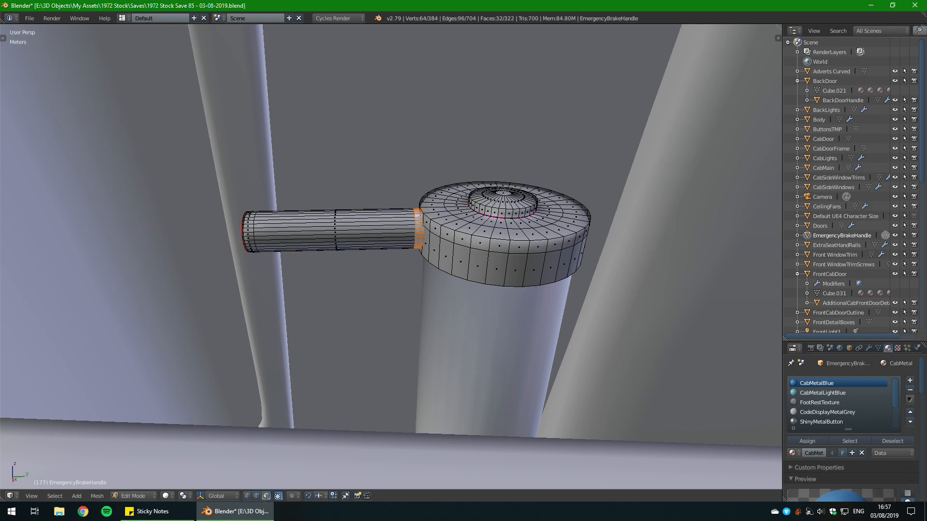
{"action": "middle_click_drag", "start_coordinate": [391, 256], "coordinate": [411, 248]}
{"action": "scroll", "coordinate": [456, 297], "scroll_direction": "up", "scroll_amount": 4}
{"action": "key", "text": "ctrl+r"}
{"action": "left_click", "coordinate": [456, 297]}
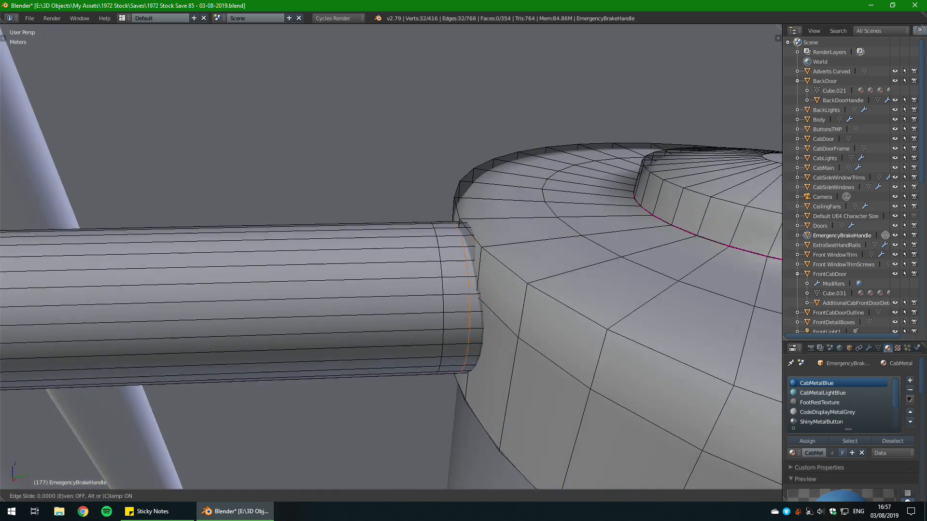
{"action": "key", "text": "Return"}
Step: Scale the ring of faces between the lever and the cap to about 0.88 to form a recessed neck
{"action": "left_click", "coordinate": [267, 496]}
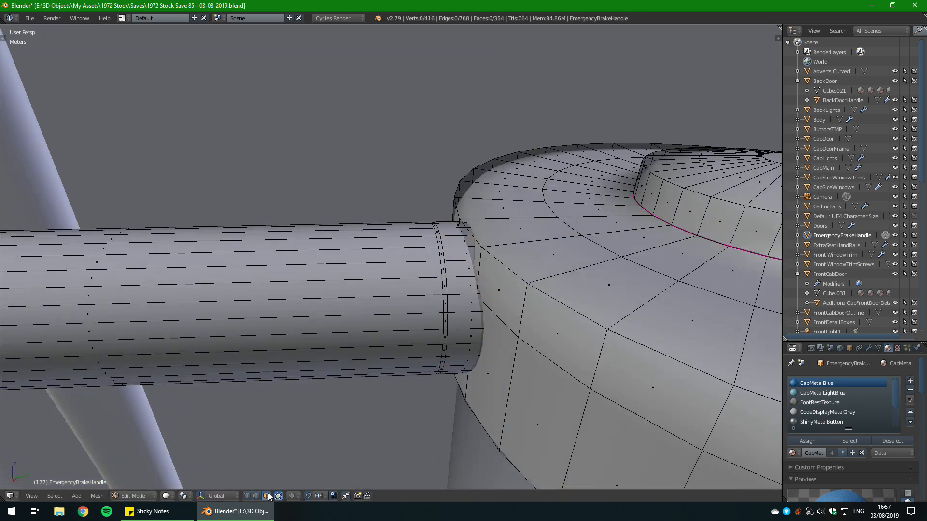
{"action": "left_click", "coordinate": [461, 294], "text": "alt"}
{"action": "key", "text": "s"}
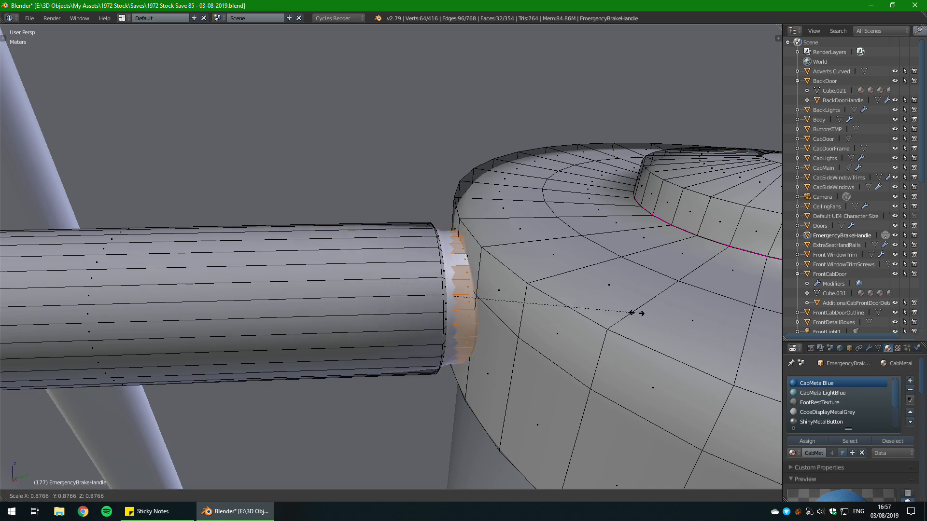
{"action": "left_click", "coordinate": [636, 313]}
{"action": "key", "text": "Tab"}
{"action": "scroll", "coordinate": [531, 326], "scroll_direction": "down", "scroll_amount": 5}
{"action": "middle_click_drag", "start_coordinate": [531, 326], "coordinate": [520, 304]}
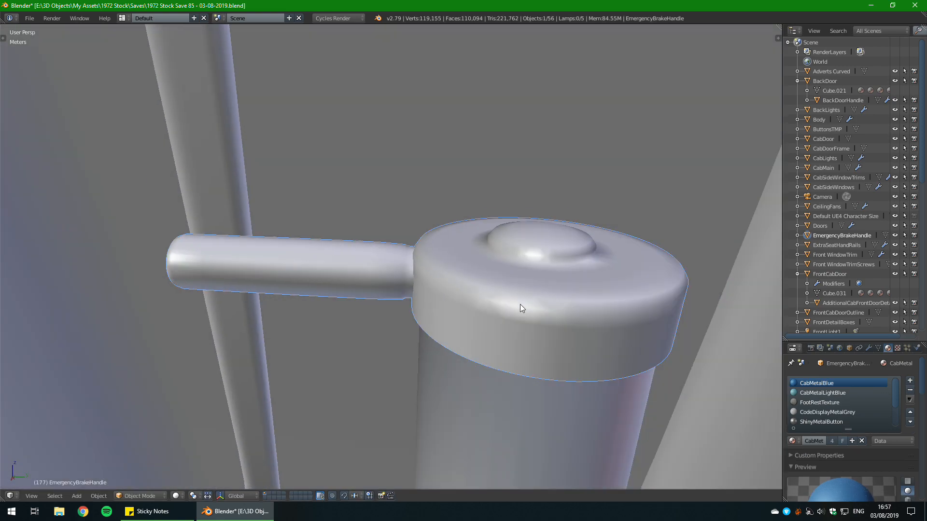
Step: Cut a supporting edge loop on the lever right behind its rim at the neck, with an edge slide of 0.9813
{"action": "scroll", "coordinate": [520, 308], "scroll_direction": "up", "scroll_amount": 5}
{"action": "key", "text": "Tab"}
{"action": "key", "text": "ctrl+r"}
{"action": "left_click", "coordinate": [367, 290]}
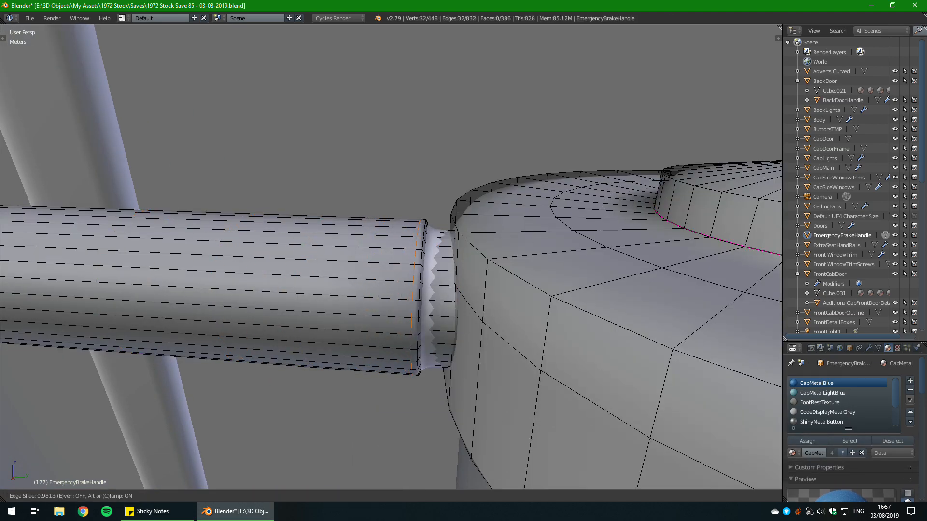
{"action": "key", "text": "Return"}
Step: Save the file and check the sharpened neck between the lever and the cap
{"action": "key", "text": "Tab"}
{"action": "scroll", "coordinate": [530, 330], "scroll_direction": "down", "scroll_amount": 4}
{"action": "middle_click_drag", "start_coordinate": [583, 342], "coordinate": [441, 304]}
{"action": "scroll", "coordinate": [521, 335], "scroll_direction": "up", "scroll_amount": 4}
{"action": "key", "text": "Tab"}
{"action": "scroll", "coordinate": [480, 309], "scroll_direction": "up", "scroll_amount": 4}
{"action": "scroll", "coordinate": [481, 309], "scroll_direction": "down", "scroll_amount": 3}
{"action": "key", "text": "Tab"}
{"action": "scroll", "coordinate": [476, 330], "scroll_direction": "down", "scroll_amount": 4}
{"action": "scroll", "coordinate": [430, 309], "scroll_direction": "down", "scroll_amount": 2}
{"action": "scroll", "coordinate": [442, 306], "scroll_direction": "up", "scroll_amount": 4}
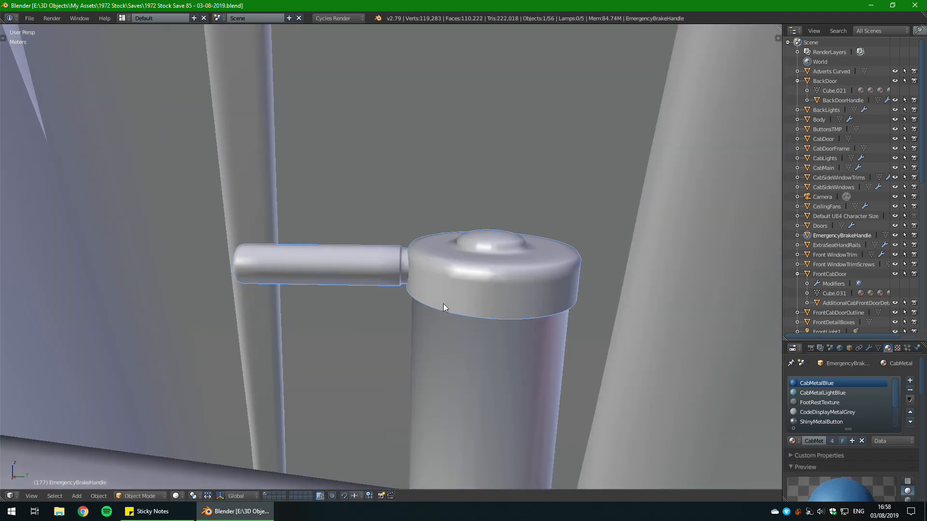
Step: Mark seams on the edge loops around the lever's rim beside the neck
{"action": "key", "text": "Tab"}
{"action": "scroll", "coordinate": [391, 257], "scroll_direction": "up", "scroll_amount": 6}
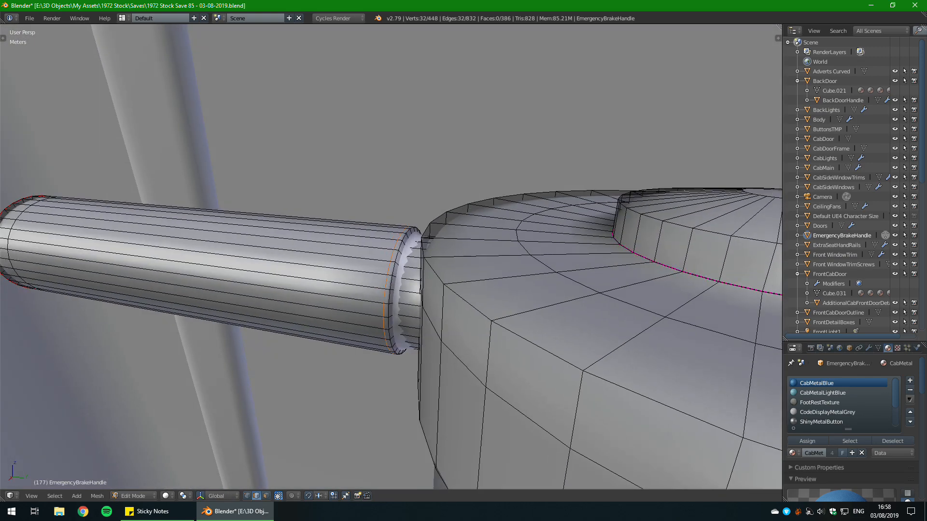
{"action": "key", "text": "ctrl+e"}
{"action": "left_click", "coordinate": [390, 295]}
{"action": "key", "text": "a"}
{"action": "middle_click_drag", "start_coordinate": [390, 289], "coordinate": [393, 218]}
{"action": "scroll", "coordinate": [449, 285], "scroll_direction": "up", "scroll_amount": 2}
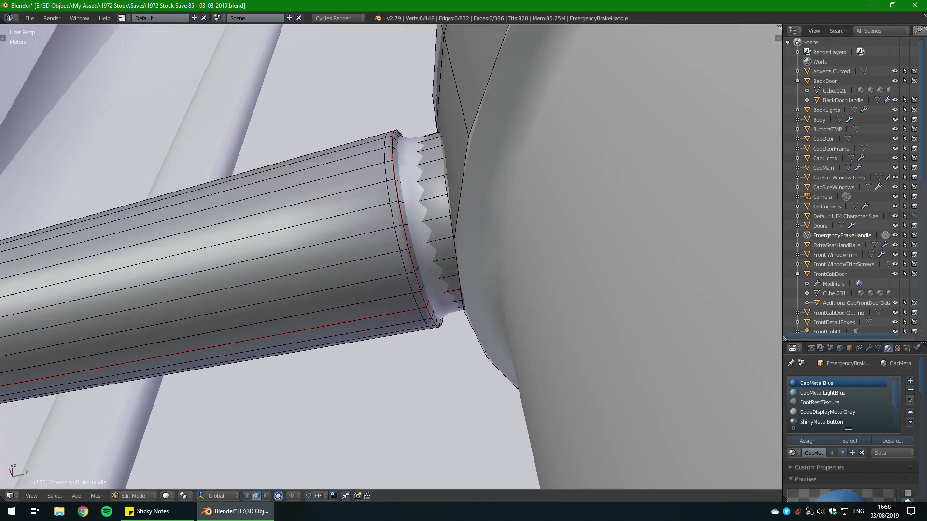
{"action": "right_click", "coordinate": [402, 223], "text": "alt"}
{"action": "middle_click_drag", "start_coordinate": [441, 290], "coordinate": [407, 266]}
{"action": "key", "text": "ctrl+e"}
{"action": "left_click", "coordinate": [442, 312]}
{"action": "key", "text": "a"}
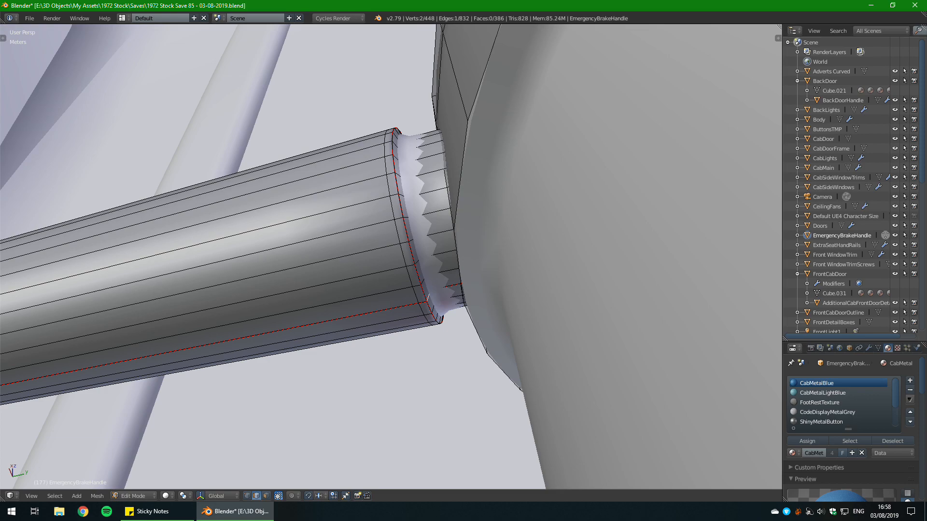
Step: Mark the short lengthwise edge at the lever's rim as a seam
{"action": "key", "text": "ctrl+e"}
{"action": "left_click", "coordinate": [428, 294]}
{"action": "key", "text": "a"}
Step: Select the whole linked lever and unwrap its UVs along the seams
{"action": "key", "text": "l"}
{"action": "key", "text": "u"}
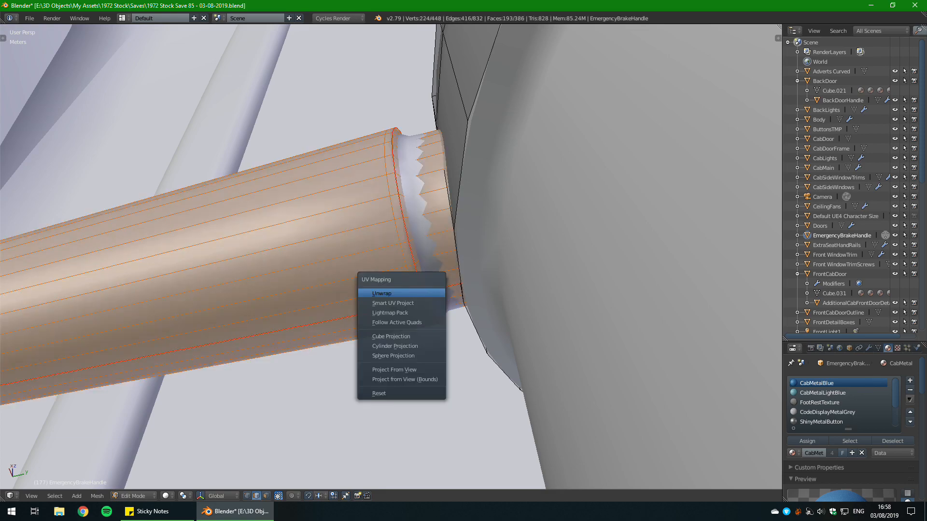
{"action": "left_click", "coordinate": [428, 292]}
{"action": "scroll", "coordinate": [428, 292], "scroll_direction": "down", "scroll_amount": 2}
{"action": "middle_click_drag", "start_coordinate": [428, 293], "coordinate": [447, 329]}
{"action": "key", "text": "a"}
{"action": "scroll", "coordinate": [447, 328], "scroll_direction": "down", "scroll_amount": 4}
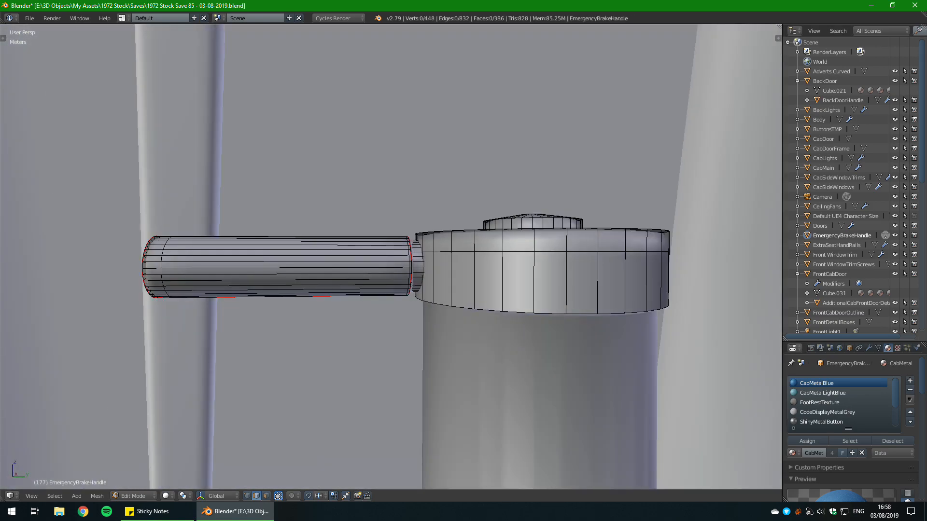
Step: Split the 3D view, turn the new area into a UV/Image Editor and unlink the Render Result image
{"action": "left_click_drag", "start_coordinate": [779, 27], "coordinate": [583, 58]}
{"action": "left_click", "coordinate": [595, 496]}
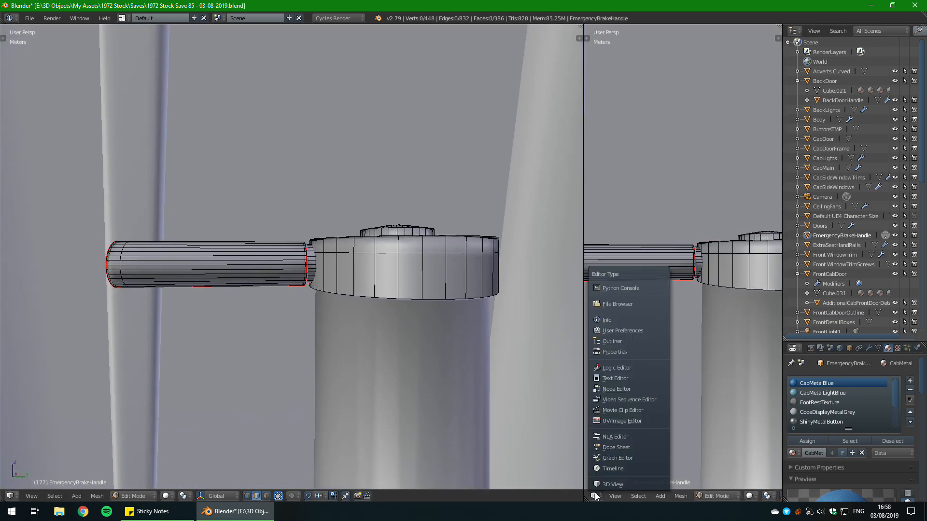
{"action": "left_click", "coordinate": [629, 422]}
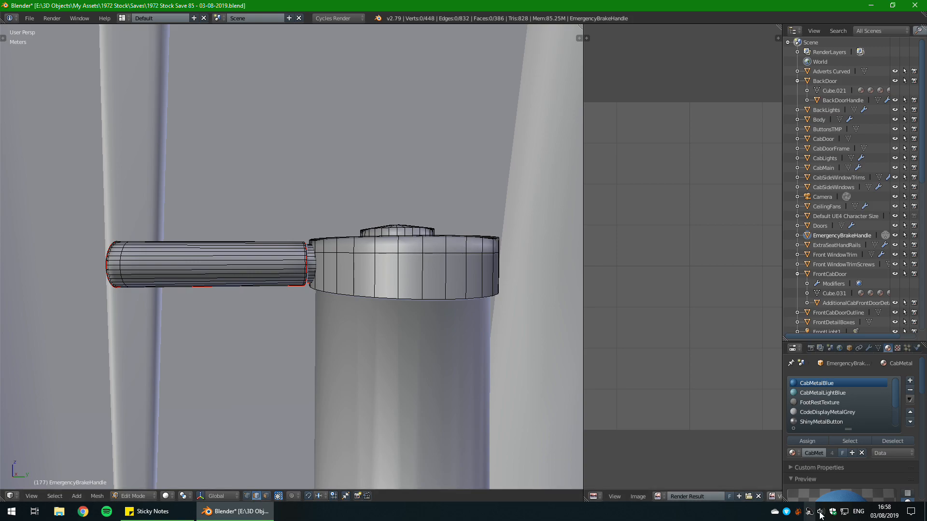
{"action": "left_click", "coordinate": [758, 496]}
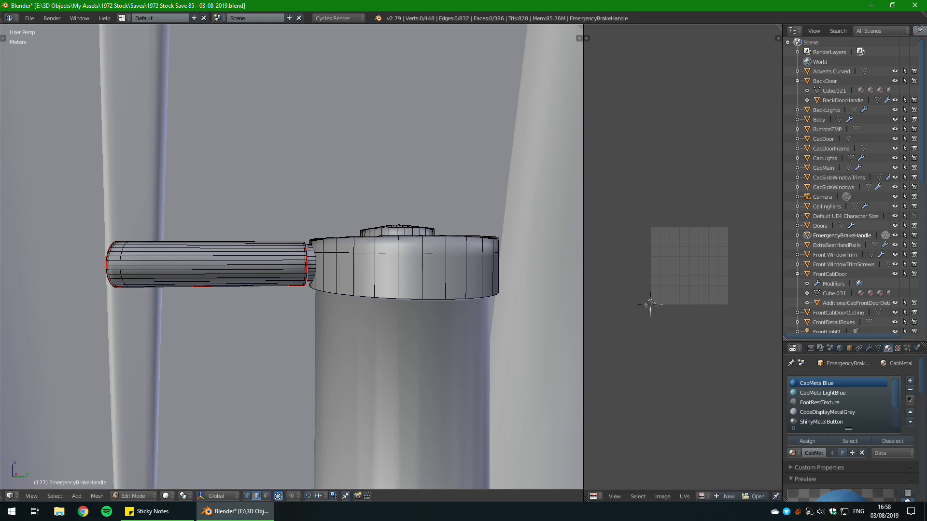
Step: Select the linked lever to inspect its UV layout, and narrow the UV/Image Editor area
{"action": "key", "text": "l"}
{"action": "scroll", "coordinate": [292, 257], "scroll_direction": "up", "scroll_amount": 3}
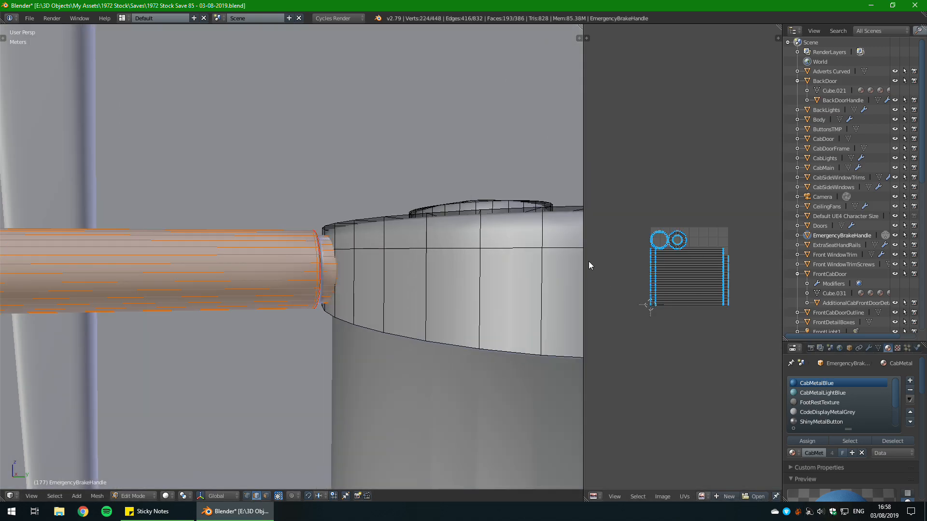
{"action": "left_click_drag", "start_coordinate": [584, 261], "coordinate": [667, 268]}
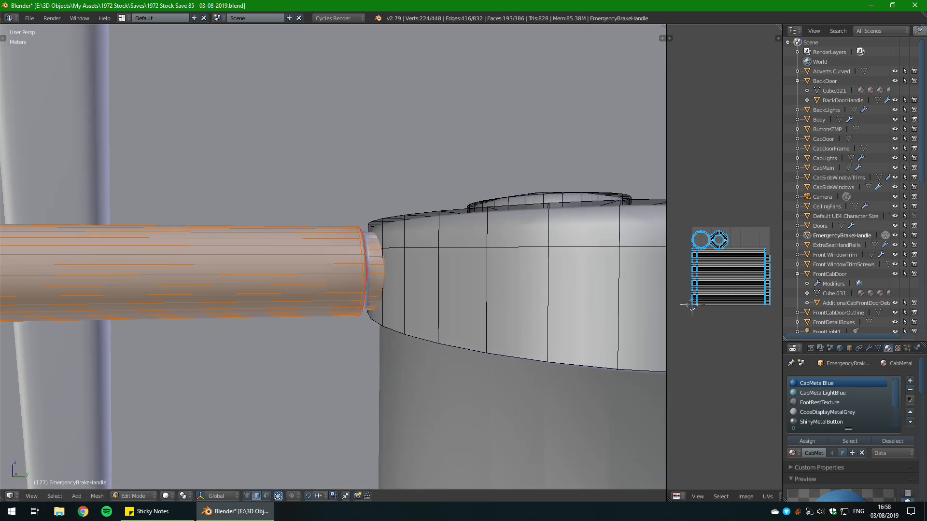
Step: Leave mesh editing and save over the existing Blender file
{"action": "scroll", "coordinate": [407, 316], "scroll_direction": "down", "scroll_amount": 4}
{"action": "key", "text": "Tab"}
{"action": "key", "text": "ctrl+s"}
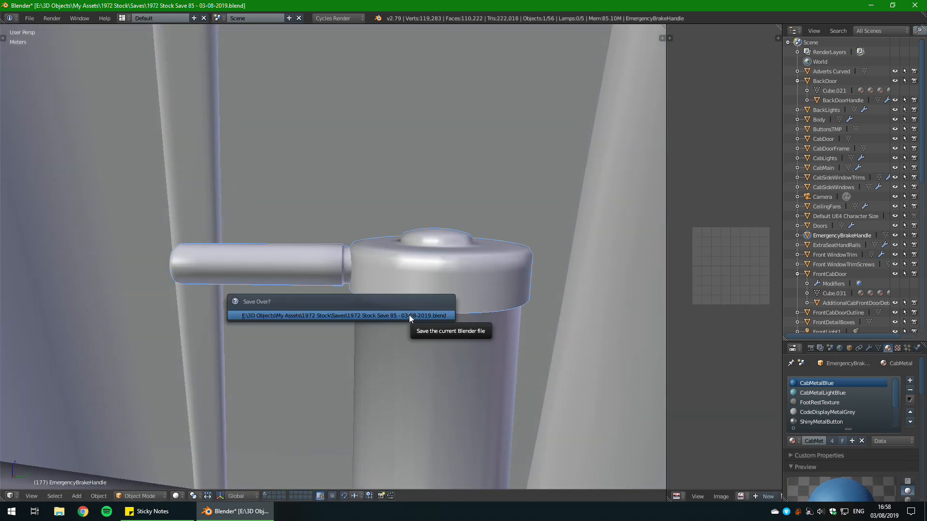
{"action": "left_click", "coordinate": [409, 315]}
Step: Select the whole handle mesh to examine its combined UV layout, and clear the selection
{"action": "middle_click_drag", "start_coordinate": [409, 314], "coordinate": [442, 341]}
{"action": "scroll", "coordinate": [442, 341], "scroll_direction": "up", "scroll_amount": 4}
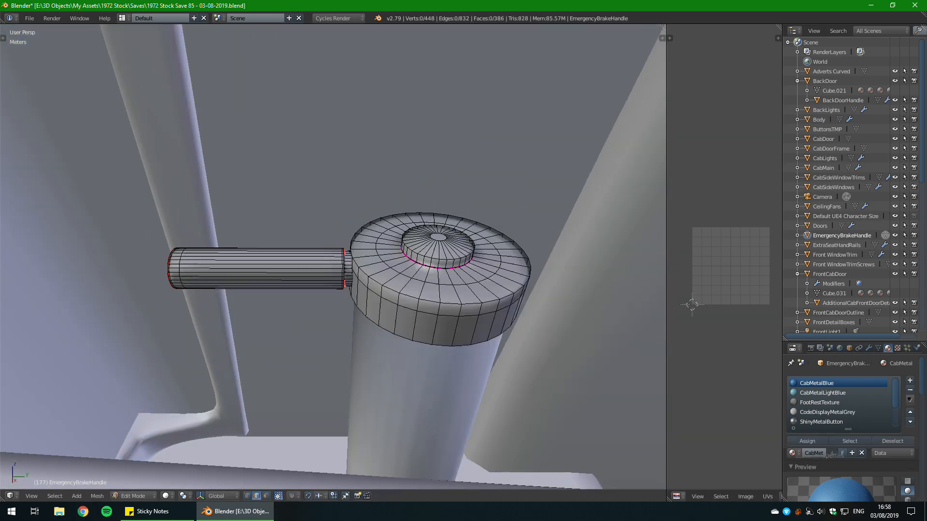
{"action": "key", "text": "Tab"}
{"action": "key", "text": "a"}
{"action": "scroll", "coordinate": [452, 346], "scroll_direction": "up", "scroll_amount": 2}
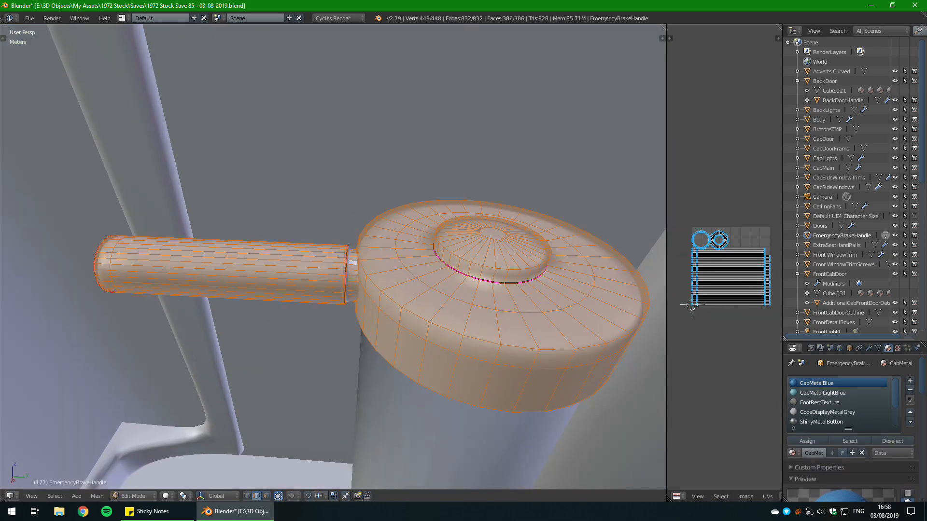
{"action": "key", "text": "a"}
{"action": "middle_click_drag", "start_coordinate": [452, 346], "coordinate": [425, 386]}
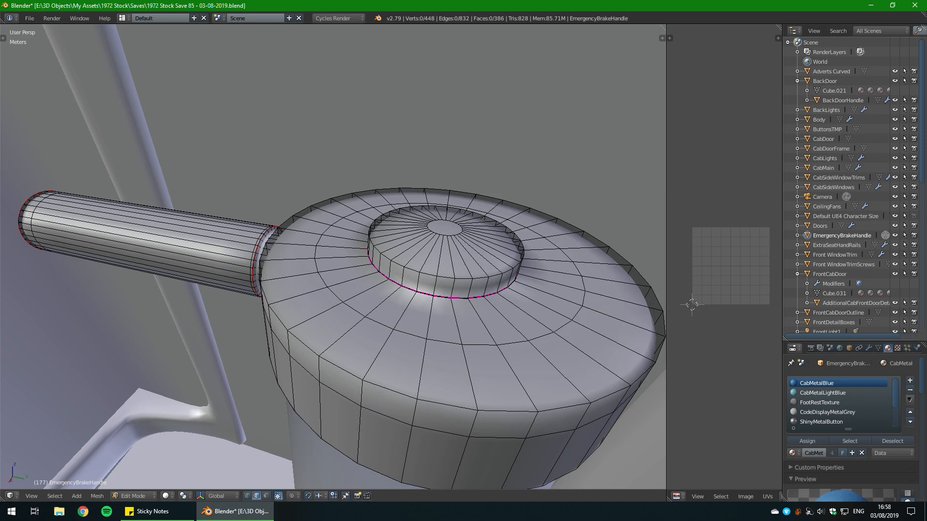
{"action": "middle_click_drag", "start_coordinate": [425, 338], "coordinate": [442, 357]}
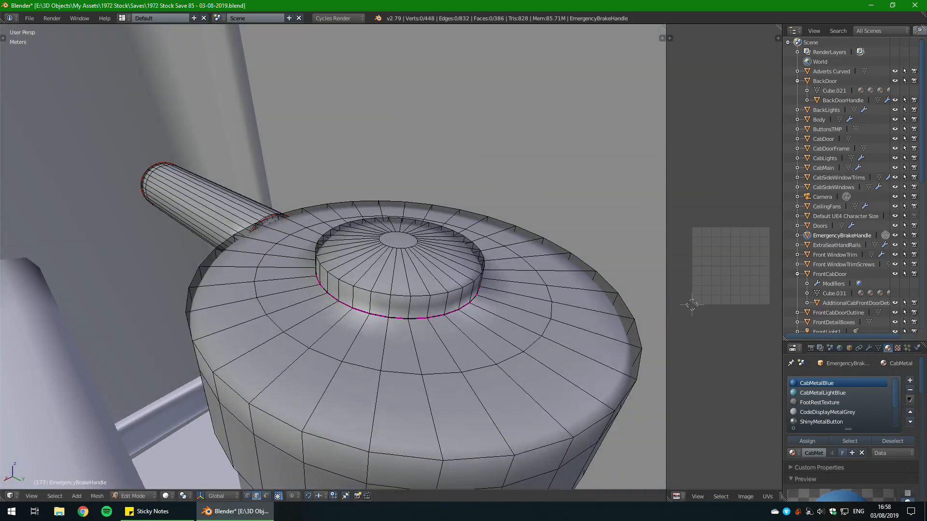
Step: Mark the edge loop around the cap's upper outer rim as a seam
{"action": "scroll", "coordinate": [333, 257], "scroll_direction": "up", "scroll_amount": 3}
{"action": "middle_click_drag", "start_coordinate": [386, 309], "coordinate": [367, 289]}
{"action": "scroll", "coordinate": [382, 304], "scroll_direction": "down", "scroll_amount": 4}
{"action": "scroll", "coordinate": [350, 258], "scroll_direction": "up", "scroll_amount": 3}
{"action": "scroll", "coordinate": [354, 295], "scroll_direction": "down", "scroll_amount": 3}
{"action": "right_click", "coordinate": [399, 256], "text": "alt"}
{"action": "right_click", "coordinate": [418, 265], "text": "alt"}
{"action": "key", "text": "ctrl+e"}
{"action": "left_click", "coordinate": [386, 267]}
{"action": "key", "text": "a"}
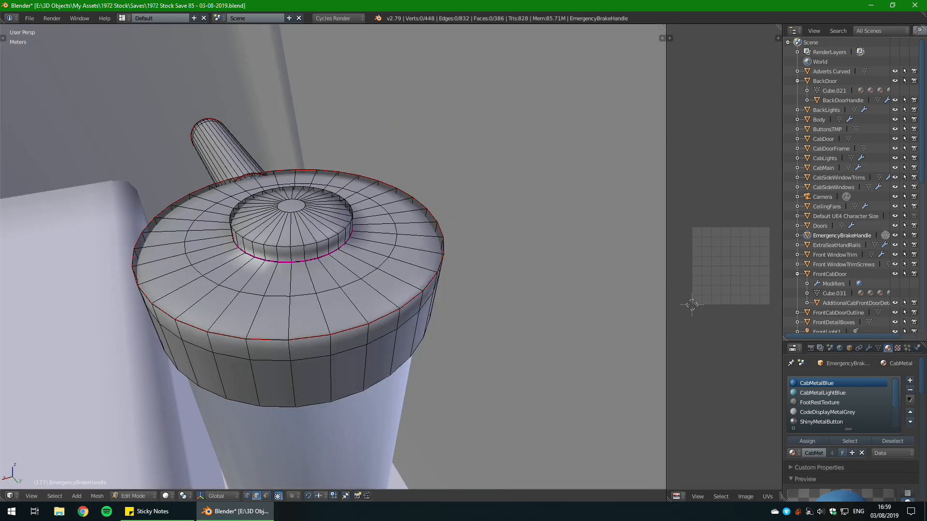
Step: Mark an edge running down the cap's side wall as a seam so the wall can unroll
{"action": "middle_click_drag", "start_coordinate": [367, 289], "coordinate": [427, 325]}
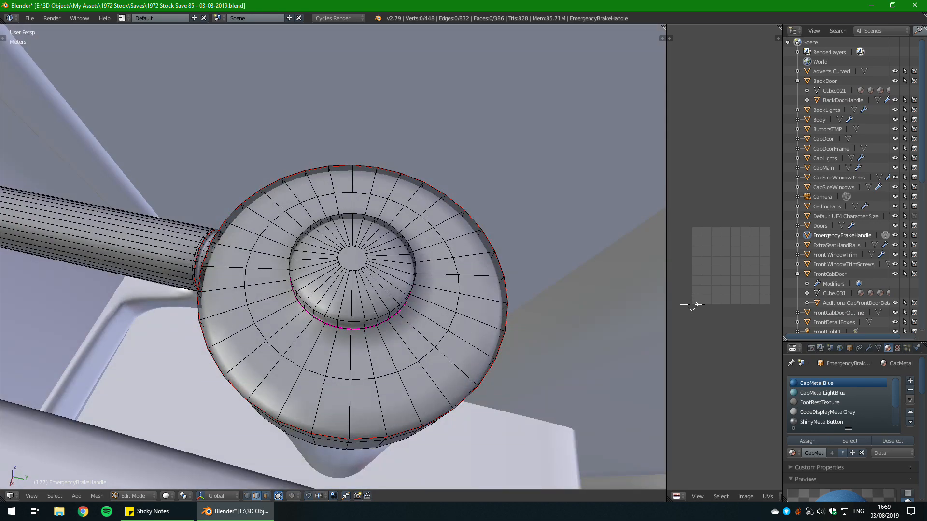
{"action": "middle_click_drag", "start_coordinate": [428, 324], "coordinate": [439, 350]}
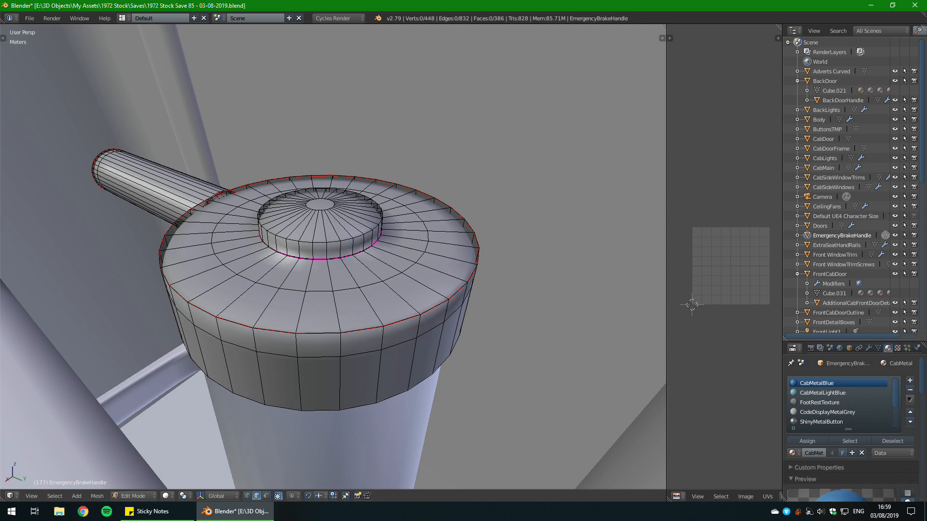
{"action": "middle_click_drag", "start_coordinate": [367, 251], "coordinate": [116, 206]}
{"action": "middle_click_drag", "start_coordinate": [356, 199], "coordinate": [459, 324]}
{"action": "middle_click_drag", "start_coordinate": [366, 203], "coordinate": [386, 263]}
{"action": "right_click", "coordinate": [392, 196]}
{"action": "key", "text": "ctrl+e"}
{"action": "left_click", "coordinate": [384, 206]}
{"action": "key", "text": "a"}
Step: Mark the edge loop around the top rim of the cap's central raised button as a seam
{"action": "middle_click_drag", "start_coordinate": [384, 207], "coordinate": [270, 309]}
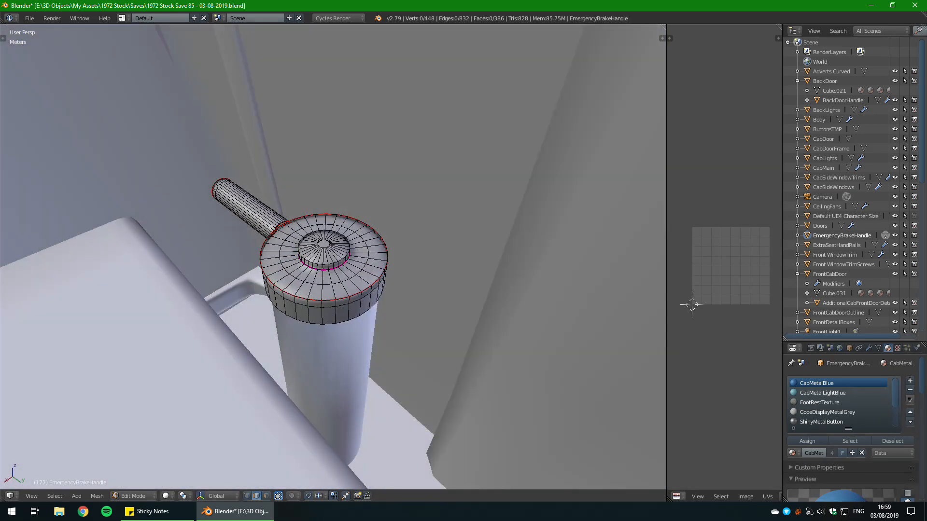
{"action": "key", "text": "l"}
{"action": "left_click", "coordinate": [340, 260], "text": "alt"}
{"action": "scroll", "coordinate": [362, 268], "scroll_direction": "up", "scroll_amount": 7}
{"action": "key", "text": "ctrl+e"}
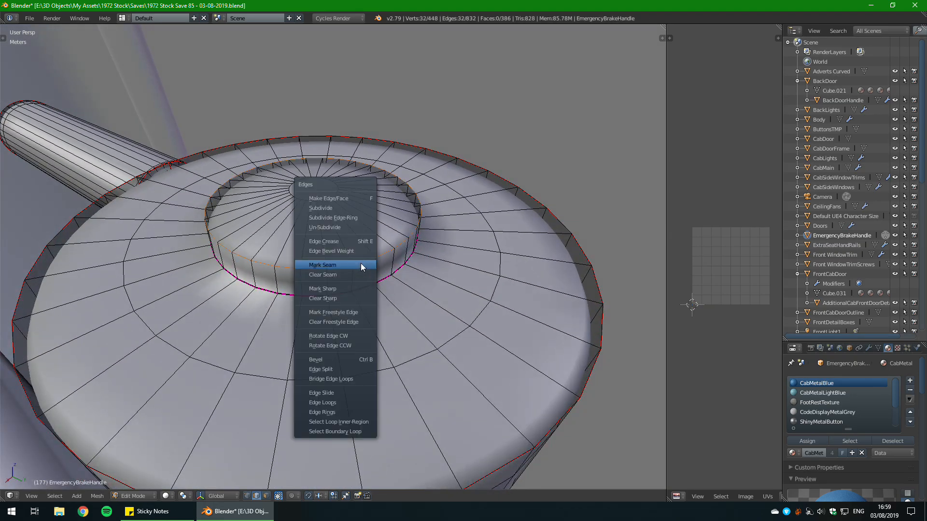
{"action": "left_click", "coordinate": [362, 266]}
{"action": "key", "text": "a"}
Step: Mark a short vertical edge on the side wall of the central raised button as a seam
{"action": "middle_click_drag", "start_coordinate": [362, 265], "coordinate": [449, 245]}
{"action": "right_click", "coordinate": [418, 178]}
{"action": "key", "text": "ctrl+e"}
{"action": "left_click", "coordinate": [418, 178]}
{"action": "key", "text": "a"}
{"action": "key", "text": "ctrl+e"}
{"action": "left_click", "coordinate": [427, 182]}
{"action": "key", "text": "a"}
{"action": "middle_click_drag", "start_coordinate": [427, 182], "coordinate": [437, 159]}
{"action": "scroll", "coordinate": [334, 256], "scroll_direction": "down", "scroll_amount": 3}
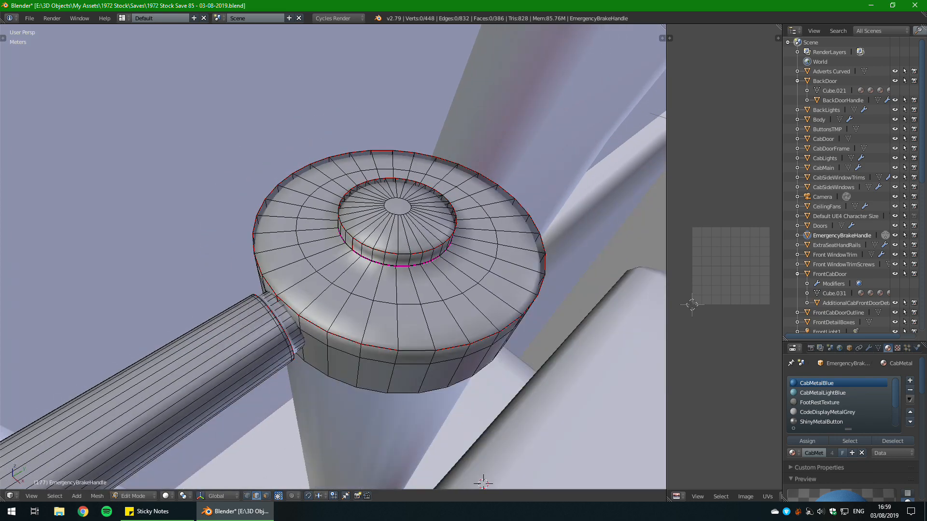
Step: Select the linked cap mesh and unwrap its UVs along the seams
{"action": "key", "text": "l"}
{"action": "key", "text": "u"}
{"action": "left_click", "coordinate": [358, 319]}
{"action": "scroll", "coordinate": [702, 305], "scroll_direction": "up", "scroll_amount": 2}
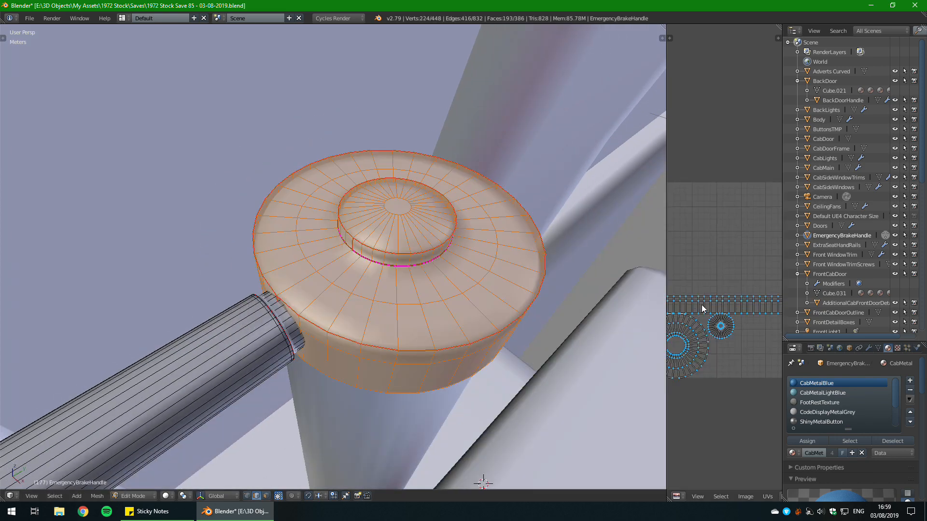
Step: Add the linked lever to the selection and unwrap the cap and lever together into one UV layout
{"action": "scroll", "coordinate": [337, 256], "scroll_direction": "down", "scroll_amount": 3}
{"action": "key", "text": "l"}
{"action": "key", "text": "u"}
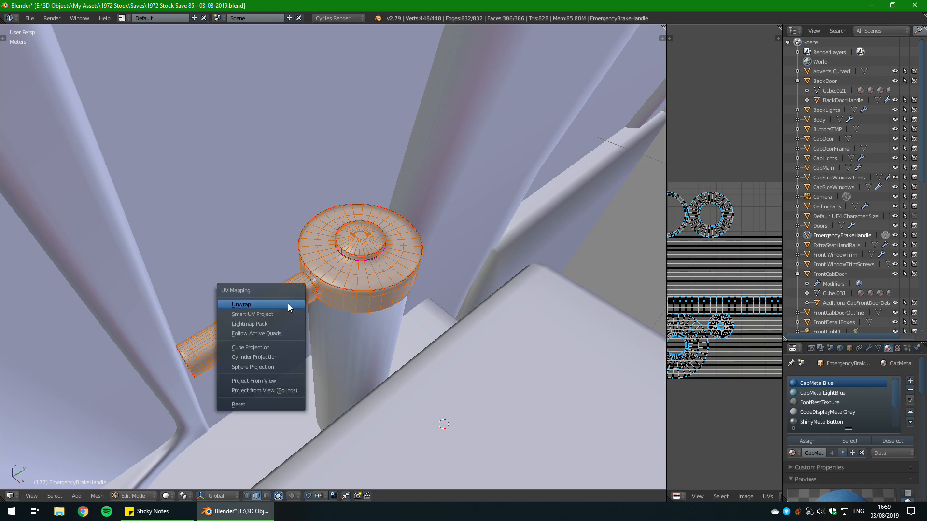
{"action": "left_click", "coordinate": [260, 307]}
{"action": "scroll", "coordinate": [687, 309], "scroll_direction": "down", "scroll_amount": 3}
{"action": "scroll", "coordinate": [714, 294], "scroll_direction": "up", "scroll_amount": 2}
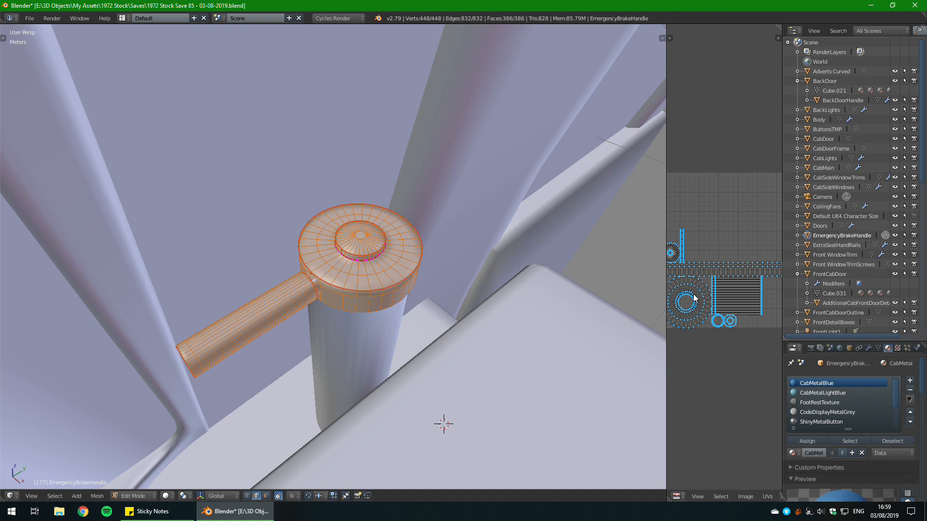
{"action": "scroll", "coordinate": [506, 285], "scroll_direction": "down", "scroll_amount": 1}
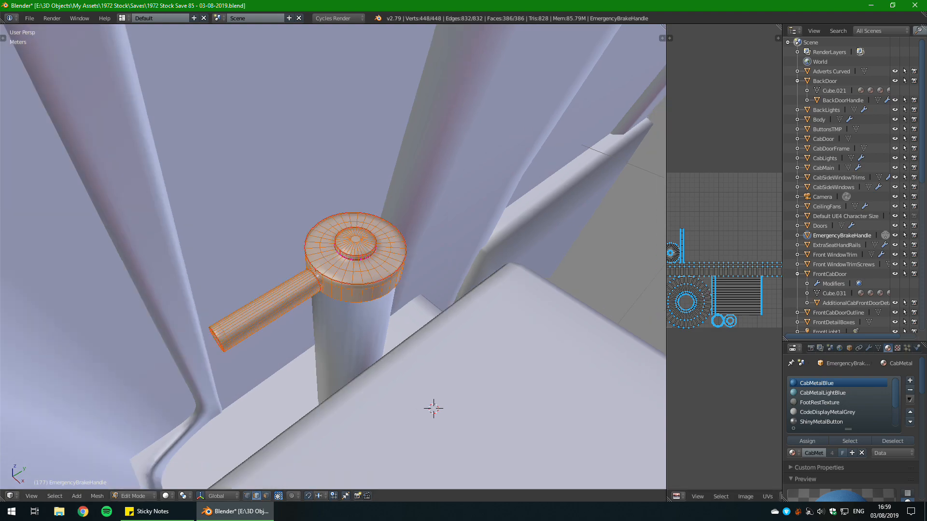
Step: Deselect the mesh, leave mesh editing and examine the handle's shading from several angles
{"action": "key", "text": "a"}
{"action": "scroll", "coordinate": [483, 285], "scroll_direction": "up", "scroll_amount": 3}
{"action": "middle_click_drag", "start_coordinate": [482, 284], "coordinate": [280, 253]}
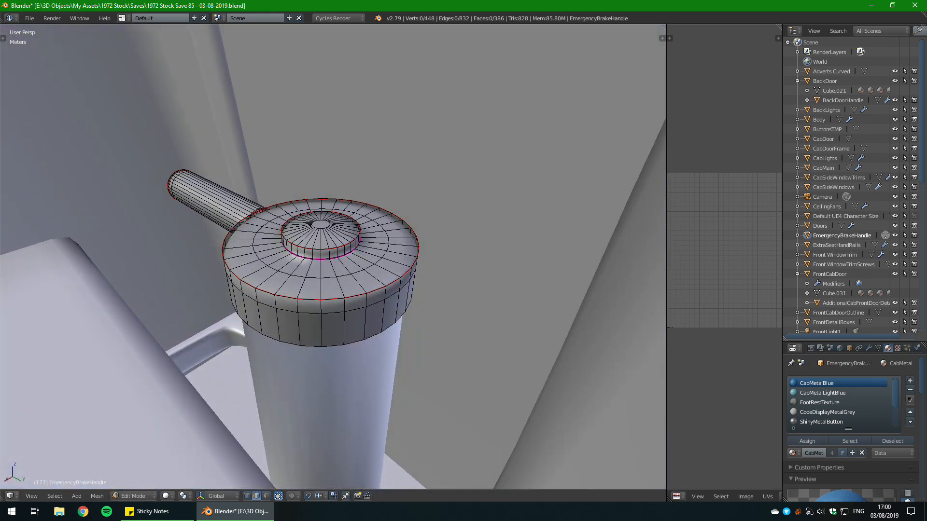
{"action": "middle_click_drag", "start_coordinate": [282, 377], "coordinate": [410, 446]}
{"action": "scroll", "coordinate": [411, 446], "scroll_direction": "up", "scroll_amount": 5}
{"action": "scroll", "coordinate": [378, 238], "scroll_direction": "down", "scroll_amount": 5}
{"action": "key", "text": "Tab"}
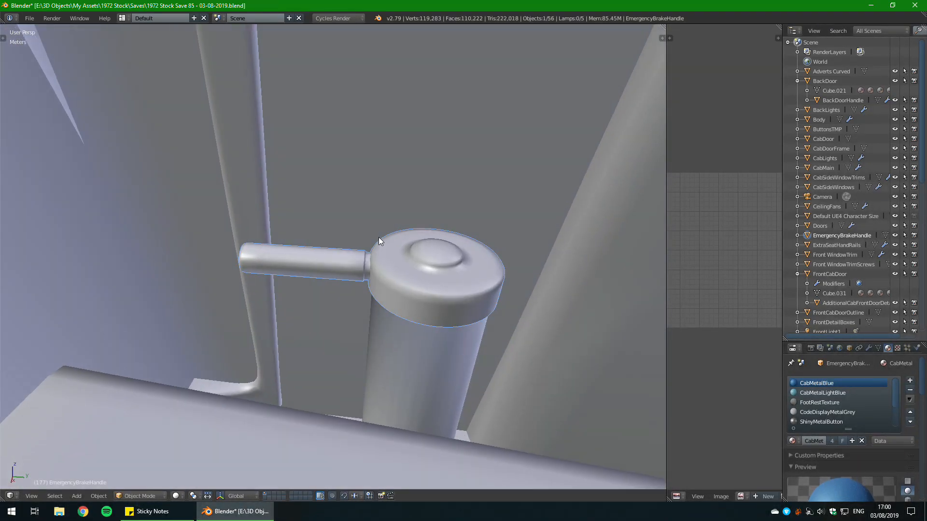
{"action": "scroll", "coordinate": [378, 238], "scroll_direction": "down", "scroll_amount": 2}
{"action": "scroll", "coordinate": [351, 230], "scroll_direction": "up", "scroll_amount": 6}
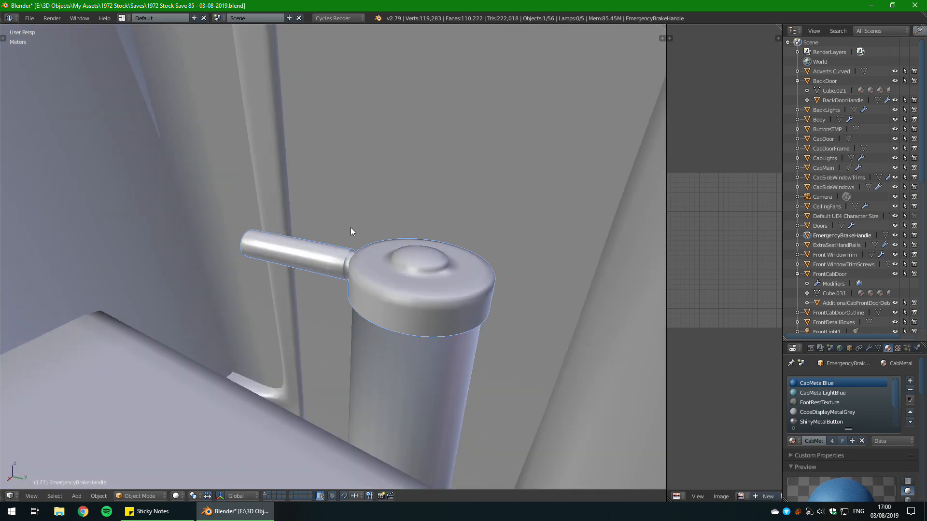
Step: Box-select the vertices at the lever's outer end in wireframe view and scale them with the Y axis excluded
{"action": "key", "text": "Tab"}
{"action": "scroll", "coordinate": [351, 228], "scroll_direction": "up", "scroll_amount": 3}
{"action": "middle_click_drag", "start_coordinate": [350, 227], "coordinate": [410, 173]}
{"action": "key", "text": "a"}
{"action": "key", "text": "a"}
{"action": "key", "text": "z"}
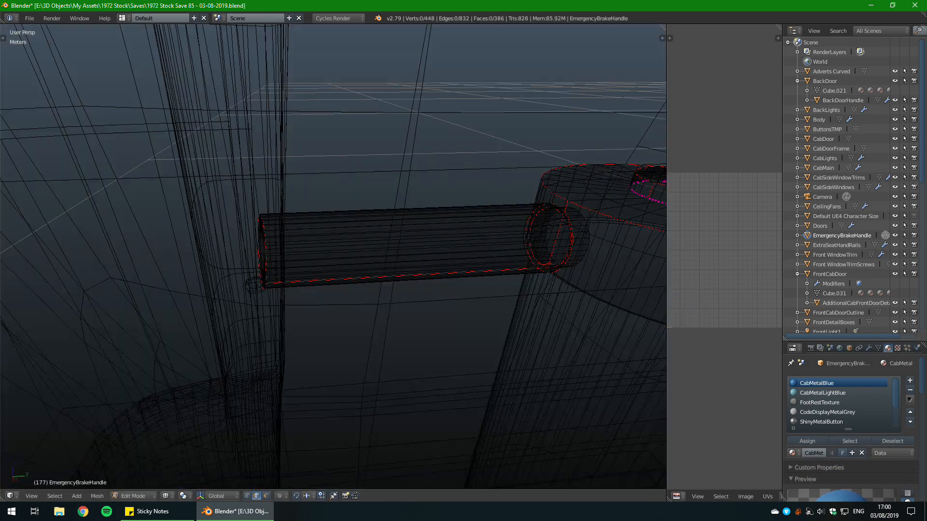
{"action": "left_click", "coordinate": [246, 496]}
{"action": "key", "text": "b"}
{"action": "left_click_drag", "start_coordinate": [199, 161], "coordinate": [372, 338]}
{"action": "key", "text": "s"}
{"action": "key", "text": "shift+y"}
{"action": "left_click", "coordinate": [385, 341]}
Step: Return to solid Object Mode, save over the Blender file and check the reshaped lever
{"action": "key", "text": "Tab"}
{"action": "key", "text": "z"}
{"action": "key", "text": "ctrl+s"}
{"action": "left_click", "coordinate": [326, 306]}
{"action": "scroll", "coordinate": [262, 285], "scroll_direction": "down", "scroll_amount": 5}
{"action": "middle_click_drag", "start_coordinate": [263, 286], "coordinate": [283, 284]}
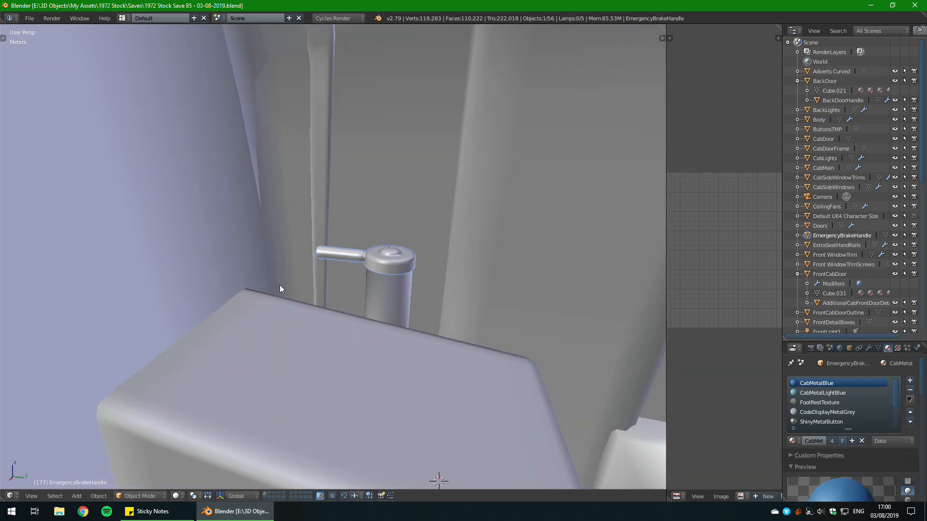
{"action": "key", "text": "Tab"}
{"action": "scroll", "coordinate": [314, 280], "scroll_direction": "up", "scroll_amount": 6}
{"action": "key", "text": "Tab"}
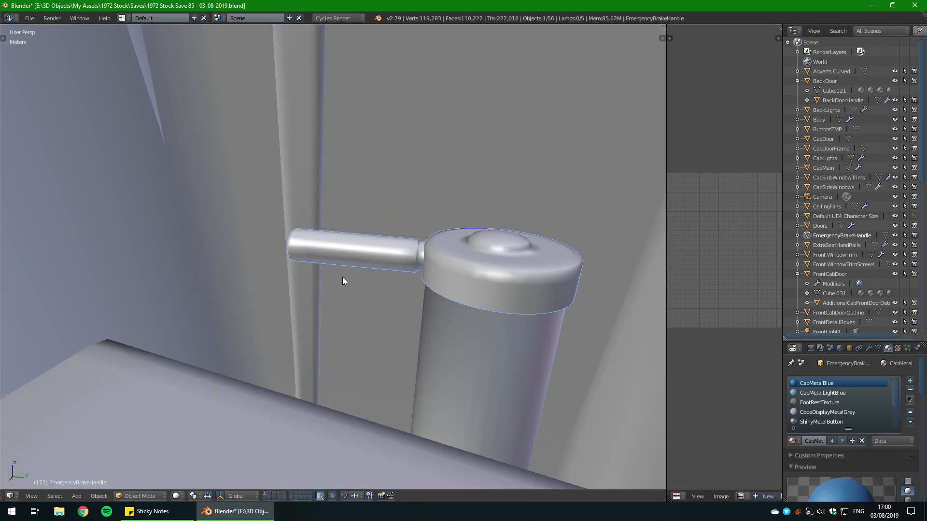
{"action": "middle_click_drag", "start_coordinate": [342, 281], "coordinate": [372, 271]}
{"action": "right_click", "coordinate": [368, 341]}
{"action": "key", "text": "Tab"}
{"action": "scroll", "coordinate": [368, 341], "scroll_direction": "up", "scroll_amount": 5}
{"action": "key", "text": "ctrl+z"}
{"action": "key", "text": "ctrl+shift+z"}
{"action": "key", "text": "ctrl+z"}
{"action": "key", "text": "ctrl+z"}
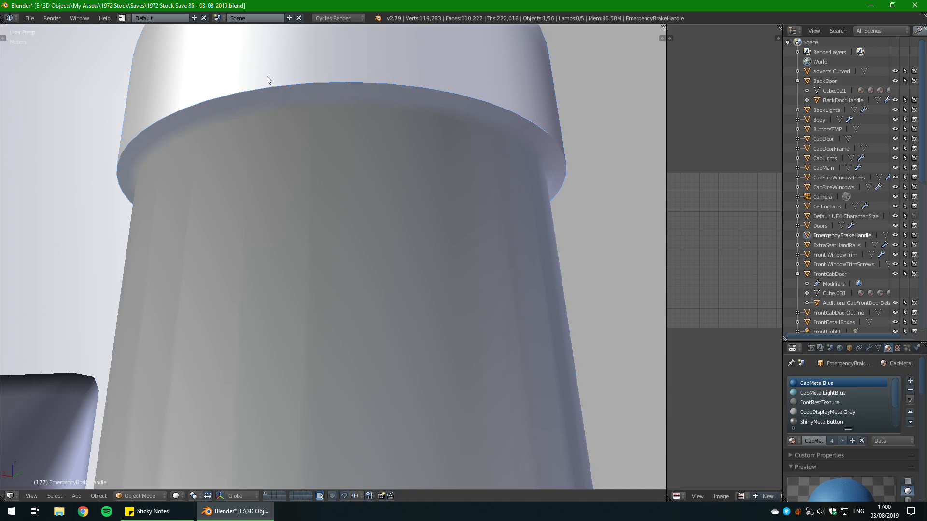
Step: Set the handle's Subsurf modifier to 0 viewport subdivisions and check the unsubdivided shape
{"action": "key", "text": "KP_Decimal"}
{"action": "key", "text": "Tab"}
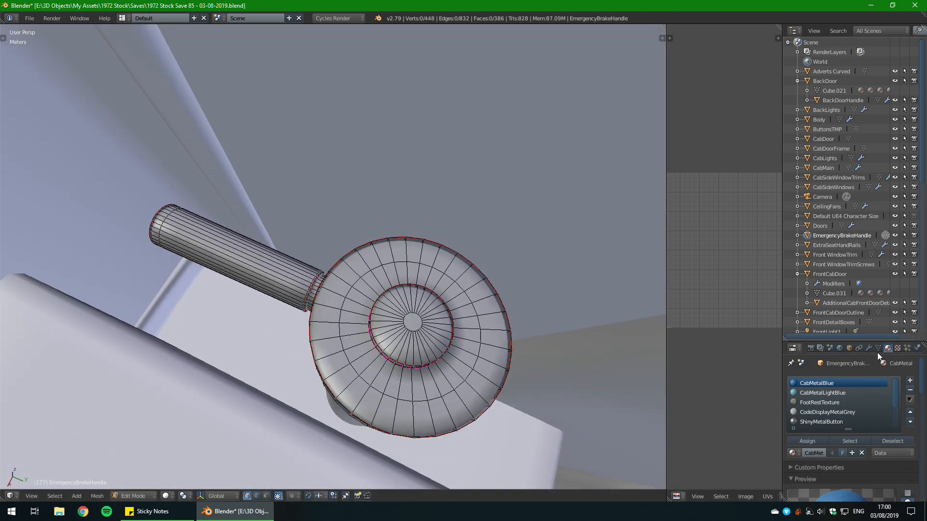
{"action": "left_click", "coordinate": [869, 348]}
{"action": "left_click", "coordinate": [792, 445]}
{"action": "key", "text": "Tab"}
{"action": "middle_click_drag", "start_coordinate": [427, 350], "coordinate": [481, 291]}
{"action": "middle_click_drag", "start_coordinate": [430, 282], "coordinate": [377, 289]}
{"action": "key", "text": "Tab"}
{"action": "key", "text": "Tab"}
{"action": "key", "text": "Tab"}
Step: Scale the edge loop around the cap's upper rim to reshape its bevel
{"action": "middle_click_drag", "start_coordinate": [227, 277], "coordinate": [410, 285]}
{"action": "key", "text": "Tab"}
{"action": "key", "text": "Tab"}
{"action": "right_click", "coordinate": [483, 265], "text": "alt"}
{"action": "key", "text": "s"}
{"action": "left_click", "coordinate": [594, 296]}
{"action": "key", "text": "Tab"}
{"action": "middle_click_drag", "start_coordinate": [594, 295], "coordinate": [381, 306]}
{"action": "scroll", "coordinate": [374, 328], "scroll_direction": "up", "scroll_amount": 5}
{"action": "mouse_move", "coordinate": [390, 349]}
{"action": "middle_mouse_down"}
{"action": "mouse_move", "coordinate": [434, 359]}
{"action": "mouse_move", "coordinate": [421, 366]}
{"action": "mouse_move", "coordinate": [372, 346]}
{"action": "middle_mouse_up"}
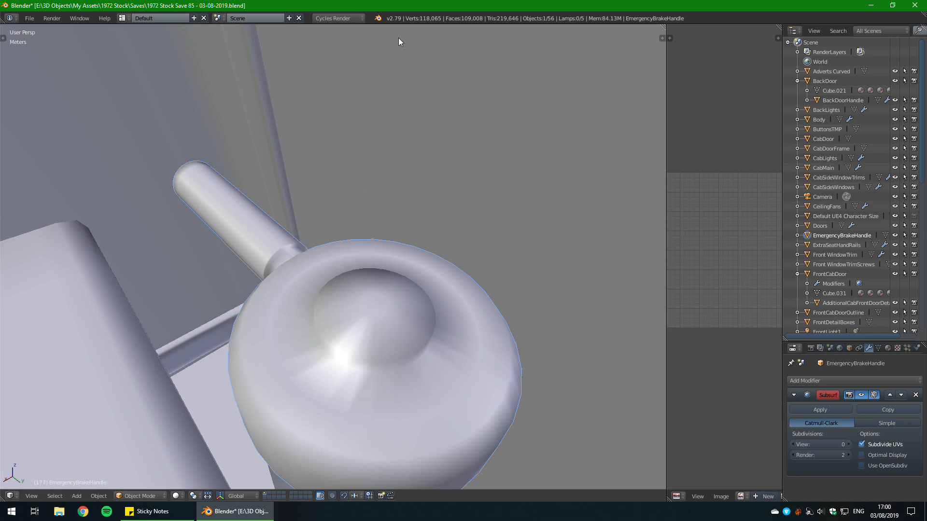
Step: Compare the handle at 1 viewport subdivision, and restore the Subsurf view level to 0
{"action": "left_click", "coordinate": [850, 440]}
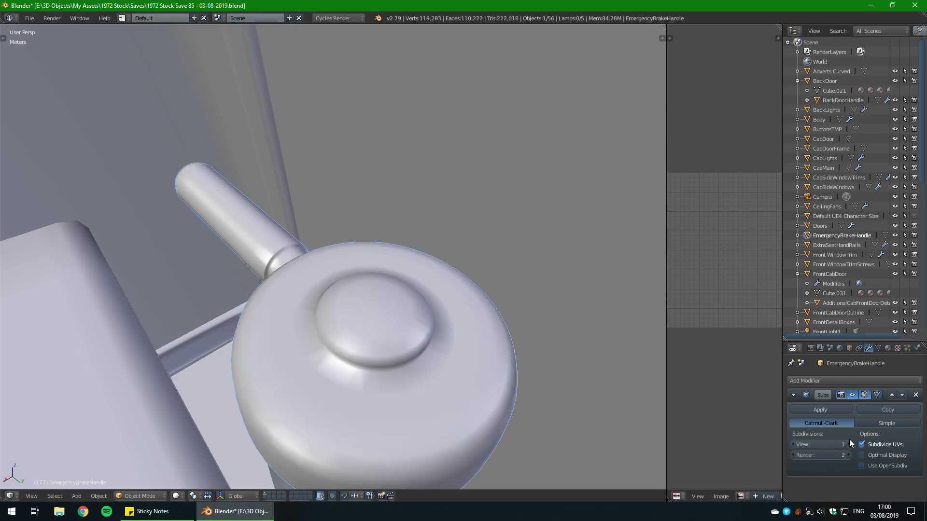
{"action": "left_click", "coordinate": [793, 444]}
{"action": "middle_click_drag", "start_coordinate": [627, 396], "coordinate": [377, 280]}
{"action": "scroll", "coordinate": [323, 307], "scroll_direction": "up", "scroll_amount": 3}
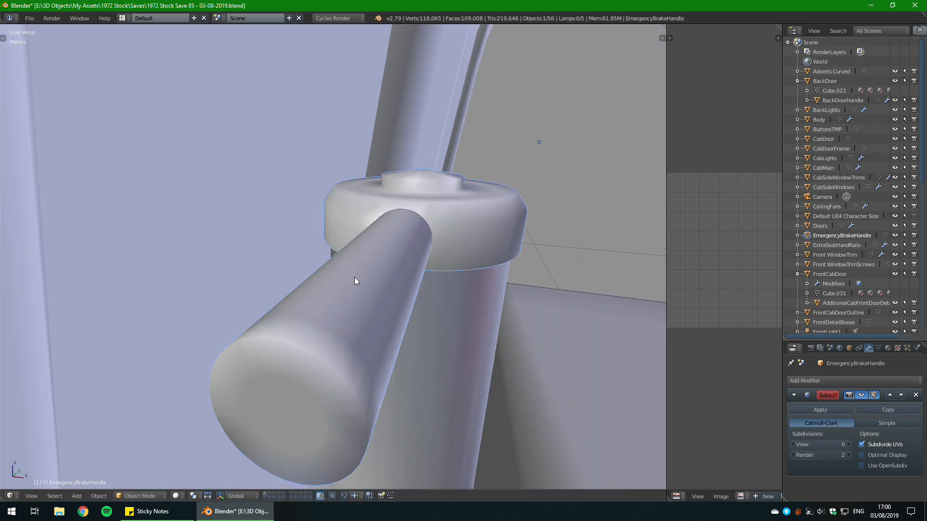
Step: Select the edge loop around the lever's outer end and scale it to adjust the rounded tip
{"action": "key", "text": "Tab"}
{"action": "middle_click_drag", "start_coordinate": [383, 326], "coordinate": [270, 319]}
{"action": "right_click", "coordinate": [329, 315], "text": "alt"}
{"action": "key", "text": "g"}
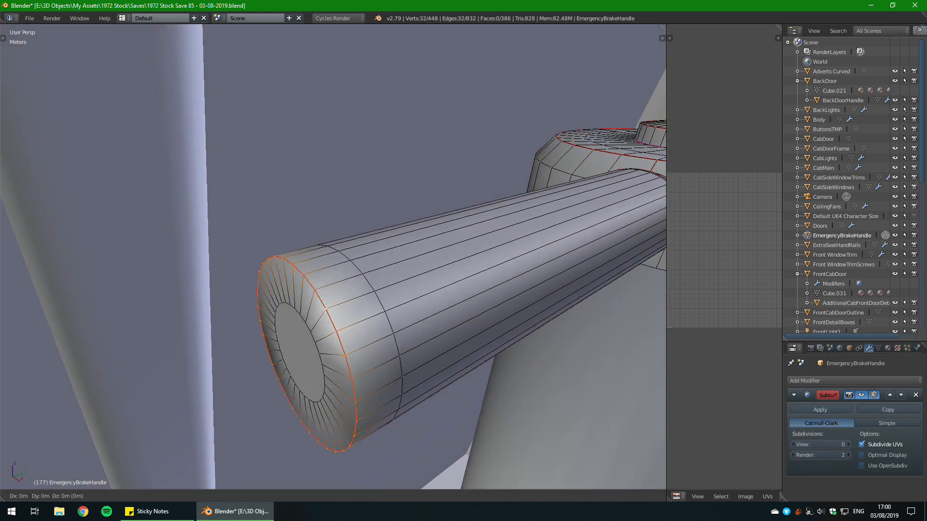
{"action": "left_click", "coordinate": [510, 359]}
{"action": "key", "text": "s"}
{"action": "left_click", "coordinate": [506, 359]}
{"action": "key", "text": "Tab"}
Step: Select the edge loop at the lever's neck beside the cap and examine the shading around that joint
{"action": "middle_click_drag", "start_coordinate": [504, 353], "coordinate": [413, 332]}
{"action": "key", "text": "Tab"}
{"action": "scroll", "coordinate": [386, 345], "scroll_direction": "up", "scroll_amount": 8}
{"action": "key", "text": "Tab"}
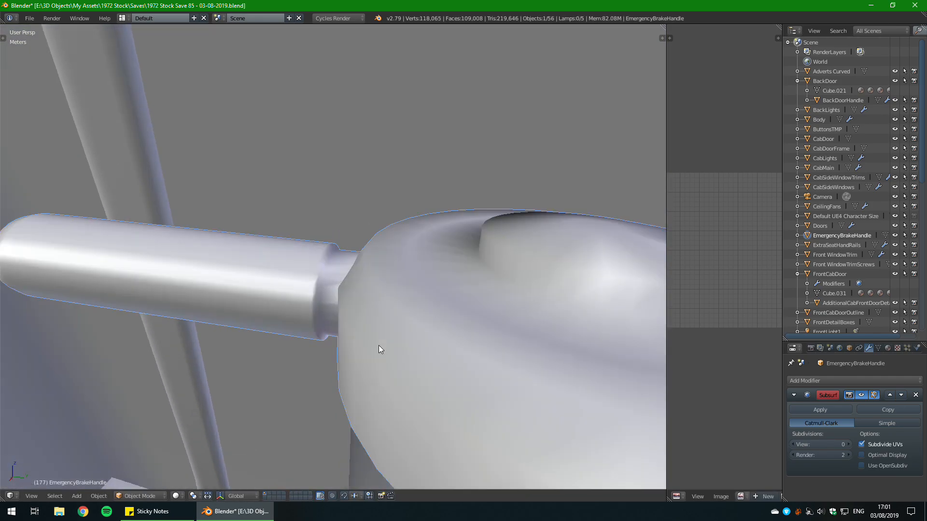
{"action": "key", "text": "Tab"}
{"action": "scroll", "coordinate": [426, 341], "scroll_direction": "down", "scroll_amount": 2}
{"action": "key", "text": "Tab"}
{"action": "scroll", "coordinate": [426, 336], "scroll_direction": "down", "scroll_amount": 5}
{"action": "middle_click_drag", "start_coordinate": [427, 336], "coordinate": [364, 340]}
{"action": "key", "text": "Tab"}
{"action": "key", "text": "Tab"}
{"action": "mouse_move", "coordinate": [472, 311]}
{"action": "middle_mouse_down"}
{"action": "mouse_move", "coordinate": [399, 332]}
{"action": "mouse_move", "coordinate": [454, 340]}
{"action": "mouse_move", "coordinate": [461, 321]}
{"action": "middle_mouse_up"}
{"action": "key", "text": "Tab"}
{"action": "scroll", "coordinate": [461, 321], "scroll_direction": "up", "scroll_amount": 4}
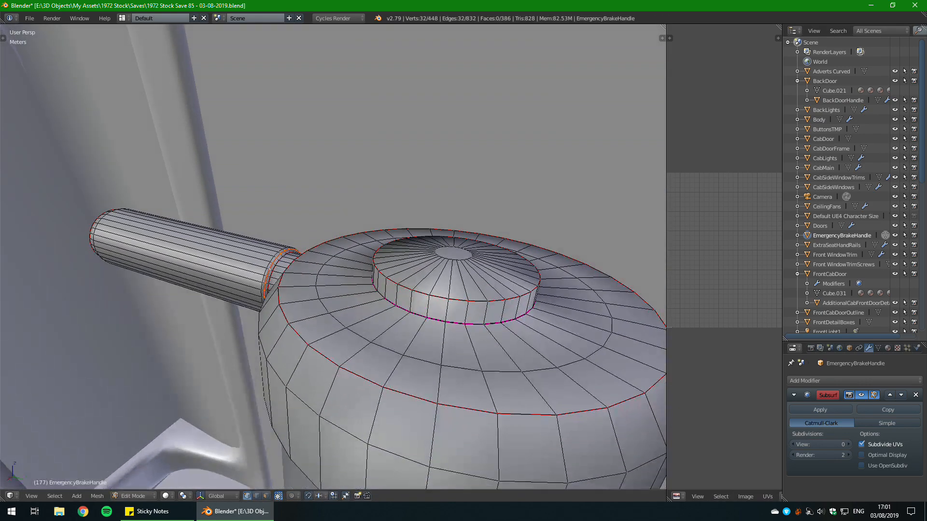
Step: Add an edge loop around the central button's side wall and scale the button's top rim loop slightly inward
{"action": "left_click", "coordinate": [487, 301], "text": "alt"}
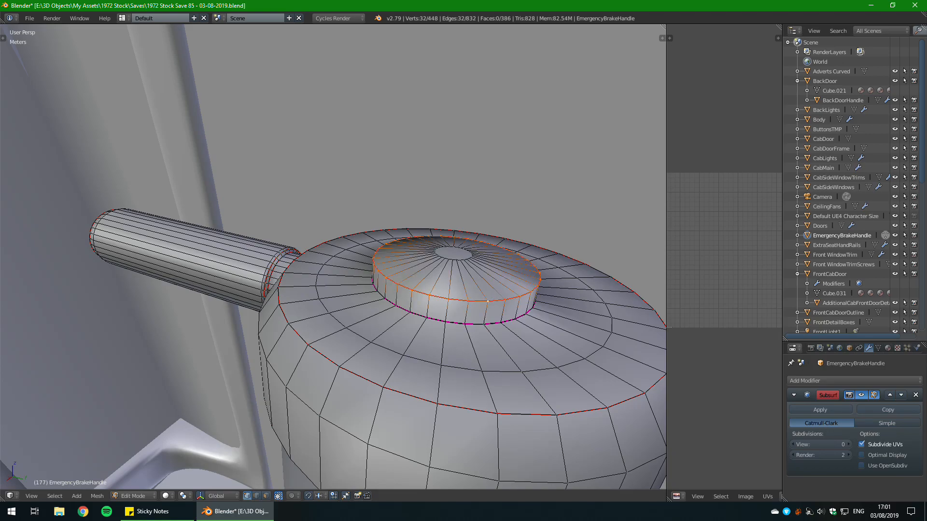
{"action": "key", "text": "e"}
{"action": "key", "text": "Return"}
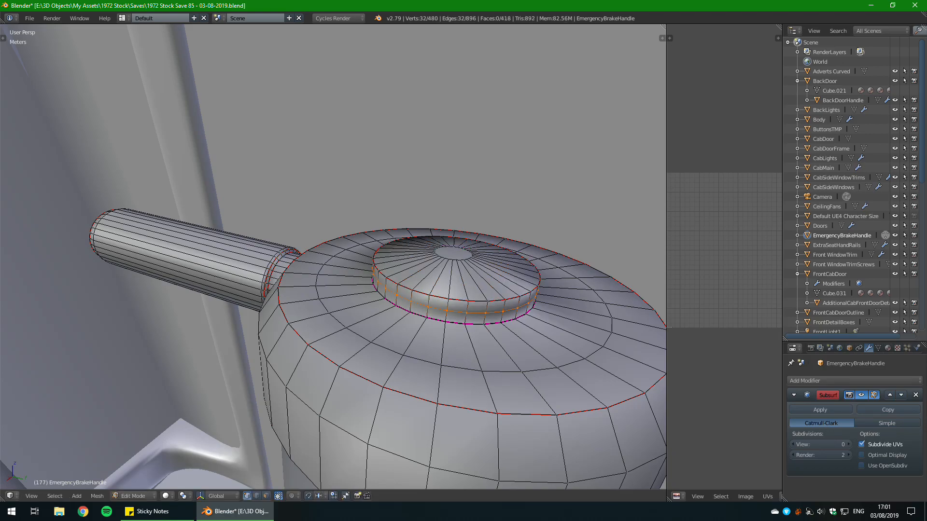
{"action": "key", "text": "s"}
{"action": "left_click", "coordinate": [621, 319]}
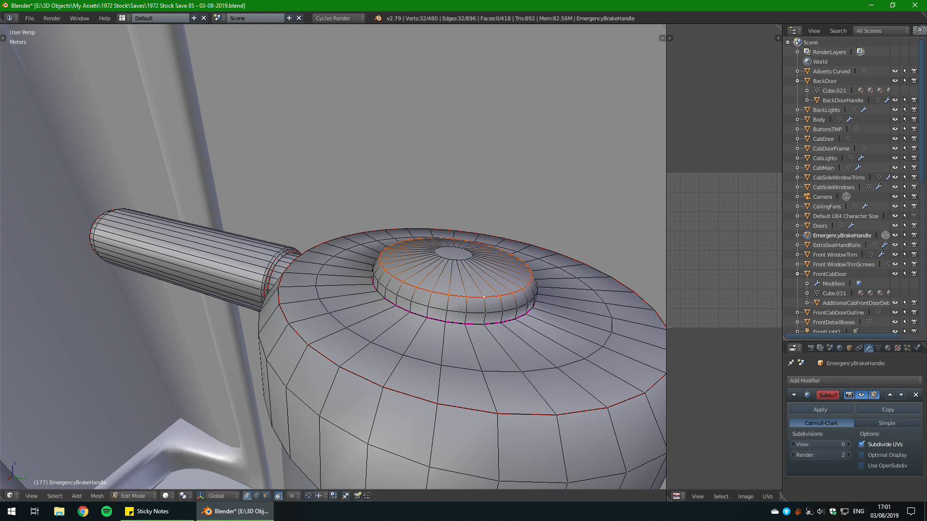
Step: Leave mesh editing and save the file with the bevelled central button
{"action": "key", "text": "Tab"}
{"action": "scroll", "coordinate": [583, 315], "scroll_direction": "down", "scroll_amount": 6}
{"action": "key", "text": "ctrl+s"}
{"action": "left_click", "coordinate": [452, 307]}
Step: Examine the finished cap and button, briefly previewing 1 viewport subdivision before going back to 0
{"action": "middle_click_drag", "start_coordinate": [454, 324], "coordinate": [457, 324]}
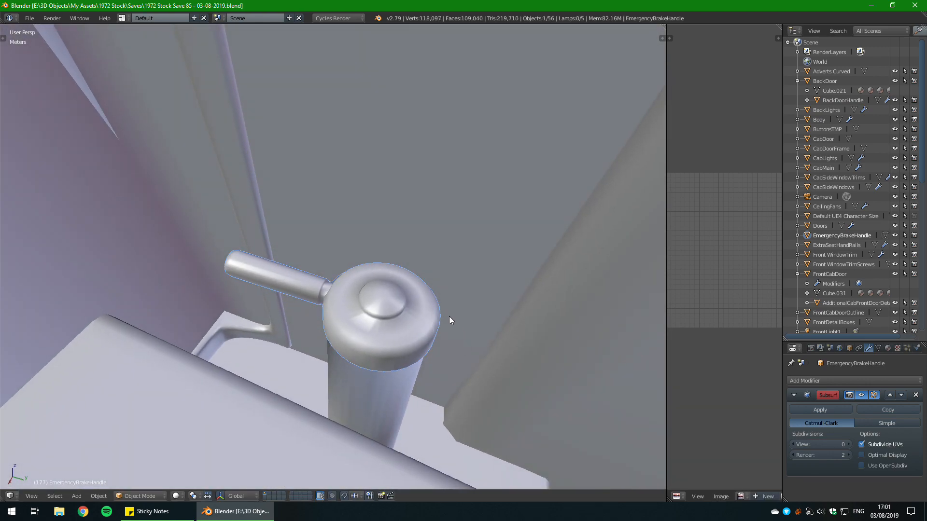
{"action": "scroll", "coordinate": [405, 337], "scroll_direction": "up", "scroll_amount": 3}
{"action": "key", "text": "Tab"}
{"action": "key", "text": "Tab"}
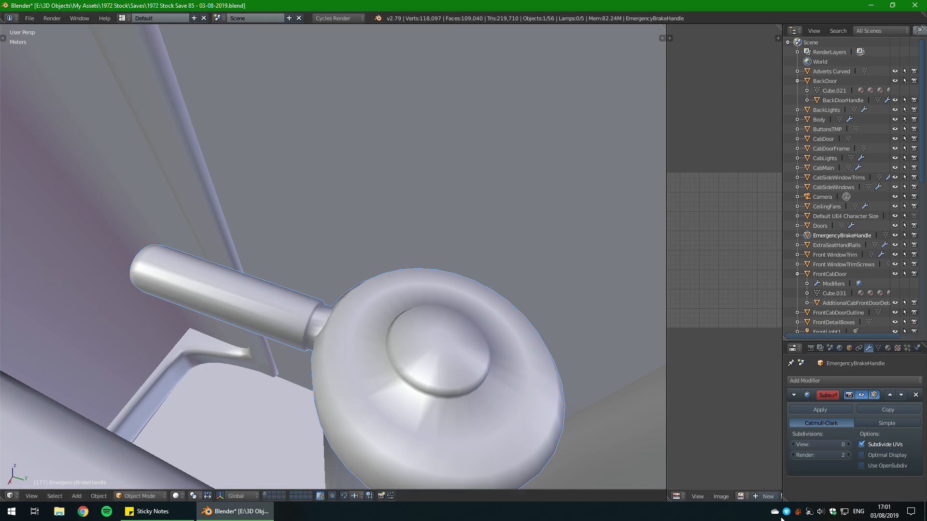
{"action": "left_click", "coordinate": [848, 444]}
{"action": "left_click", "coordinate": [794, 444]}
{"action": "scroll", "coordinate": [300, 295], "scroll_direction": "down", "scroll_amount": 3}
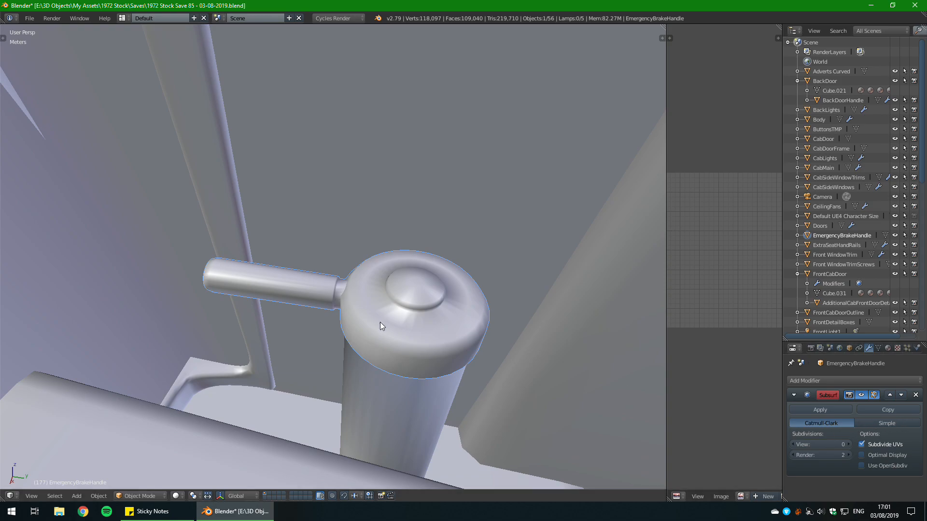
Step: Select the linked lever and cap geometry of the emergency brake handle and unwrap its UVs
{"action": "key", "text": "Tab"}
{"action": "scroll", "coordinate": [407, 325], "scroll_direction": "up", "scroll_amount": 5}
{"action": "middle_click_drag", "start_coordinate": [407, 325], "coordinate": [399, 212]}
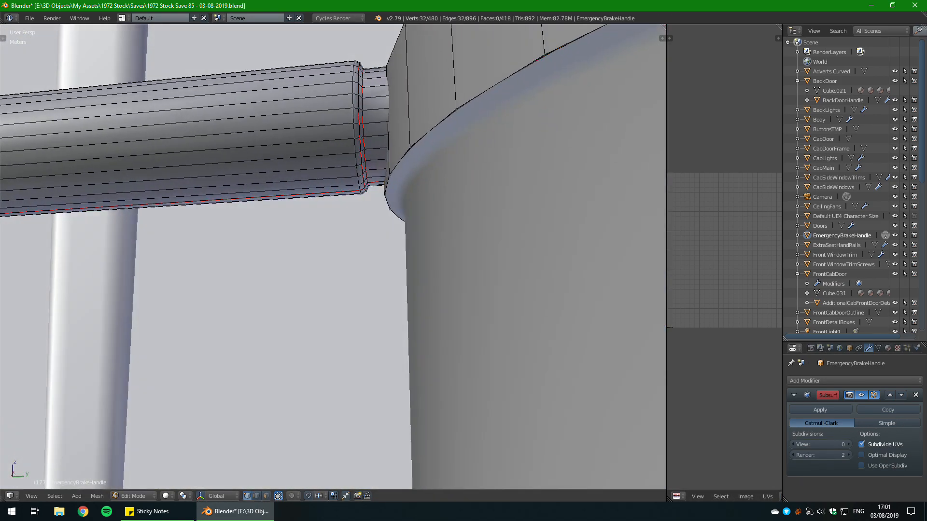
{"action": "key", "text": "l"}
{"action": "scroll", "coordinate": [357, 169], "scroll_direction": "down", "scroll_amount": 5}
{"action": "middle_click_drag", "start_coordinate": [357, 169], "coordinate": [374, 241]}
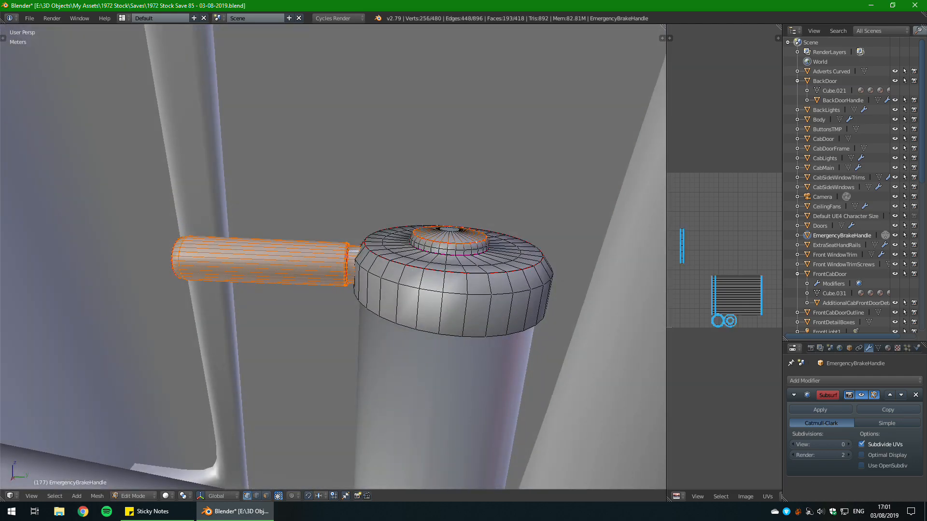
{"action": "key", "text": "l"}
{"action": "key", "text": "u"}
{"action": "left_click", "coordinate": [466, 282]}
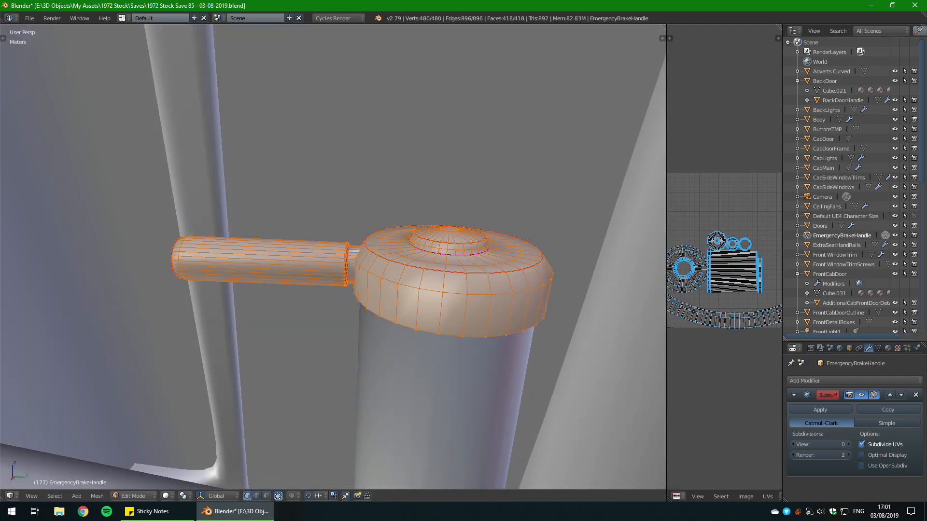
Step: Clear the selection, leave mesh editing and save the file with the freshly unwrapped handle
{"action": "scroll", "coordinate": [734, 332], "scroll_direction": "down", "scroll_amount": 4}
{"action": "key", "text": "a"}
{"action": "key", "text": "Tab"}
{"action": "key", "text": "ctrl+s"}
{"action": "left_click", "coordinate": [477, 275]}
{"action": "key", "text": "Tab"}
{"action": "key", "text": "Tab"}
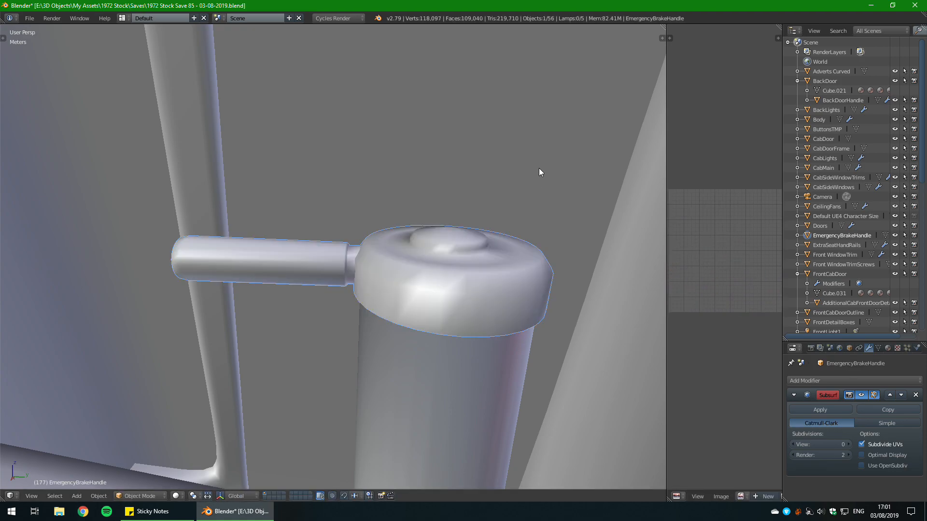
Step: Select only the lever's linked geometry and remove the Subsurf modifier from the brake handle
{"action": "key", "text": "Tab"}
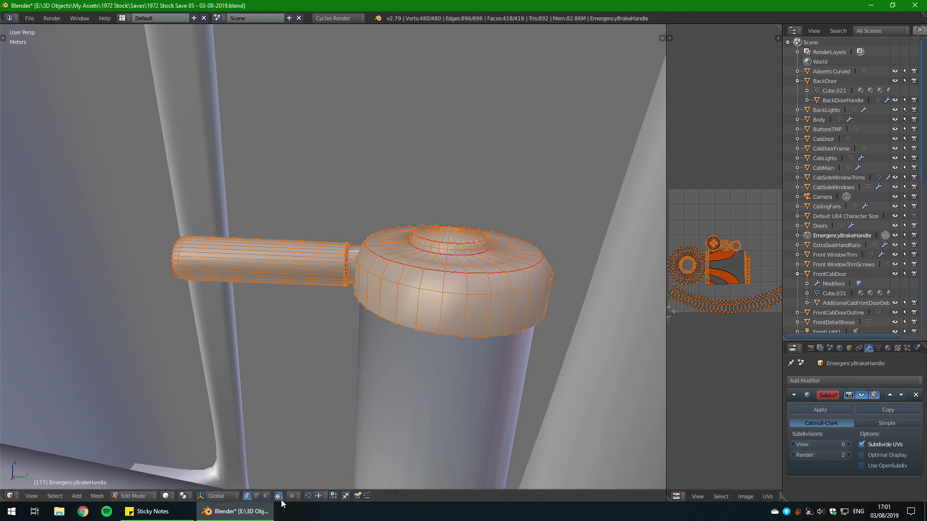
{"action": "left_click", "coordinate": [266, 497]}
{"action": "key", "text": "a"}
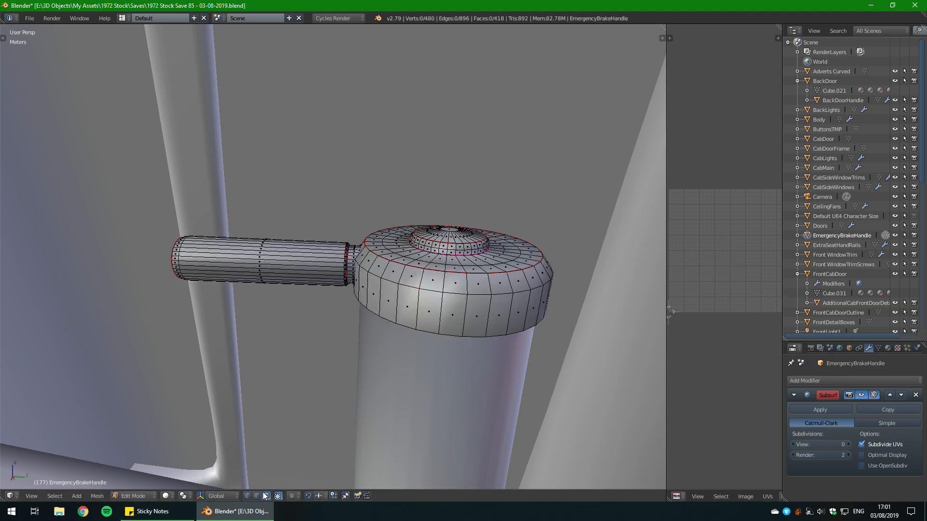
{"action": "scroll", "coordinate": [669, 313], "scroll_direction": "up", "scroll_amount": 8}
{"action": "scroll", "coordinate": [668, 312], "scroll_direction": "down", "scroll_amount": 7}
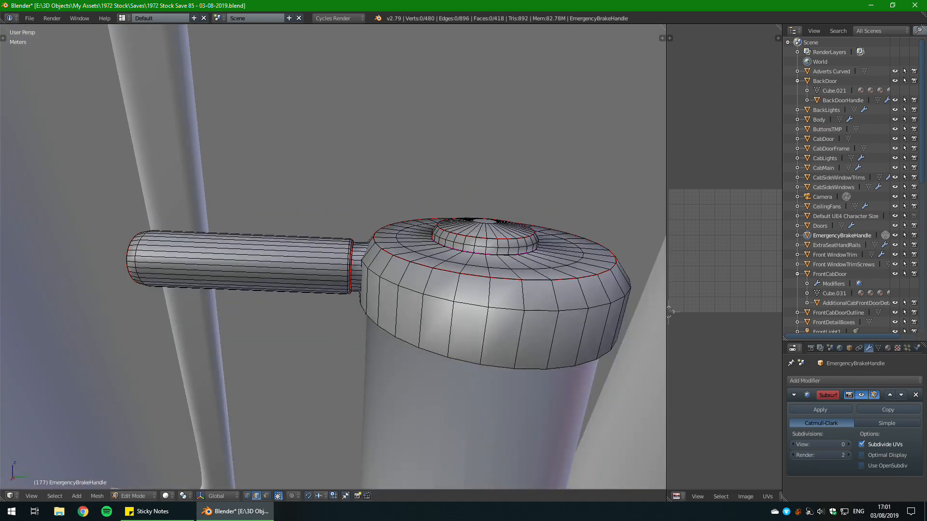
{"action": "key", "text": "l"}
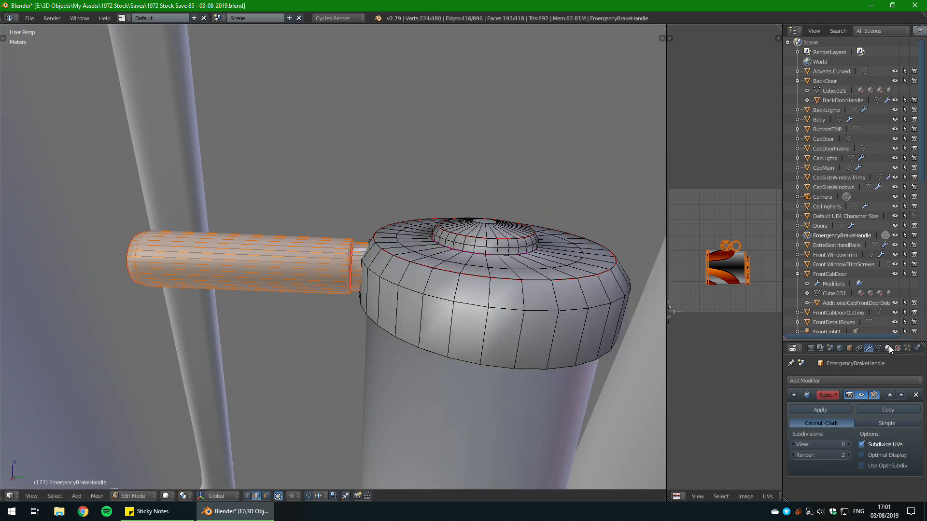
{"action": "left_click", "coordinate": [915, 395]}
Step: Show the material slots, compare them with the column's object, and choose the RedButton slot for the selected lever
{"action": "left_click", "coordinate": [888, 348]}
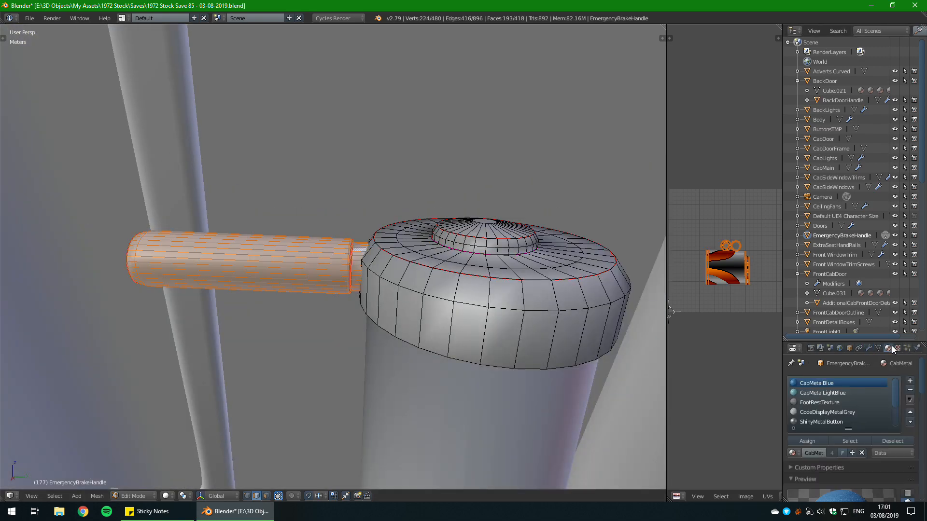
{"action": "key", "text": "Tab"}
{"action": "right_click", "coordinate": [462, 380]}
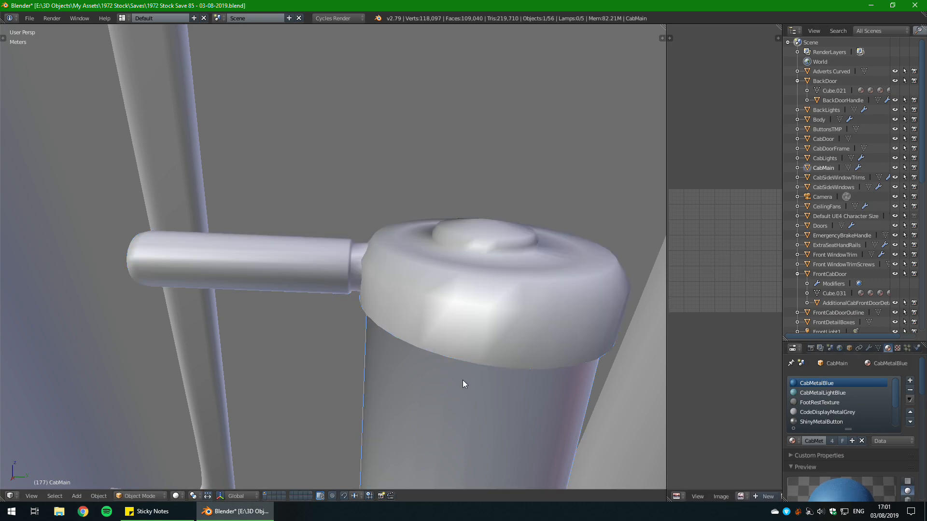
{"action": "right_click", "coordinate": [346, 258]}
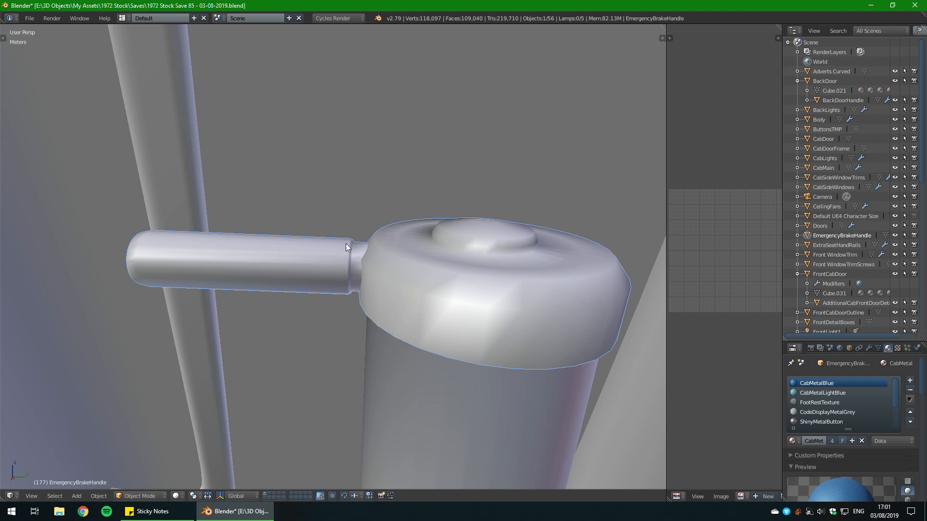
{"action": "key", "text": "Tab"}
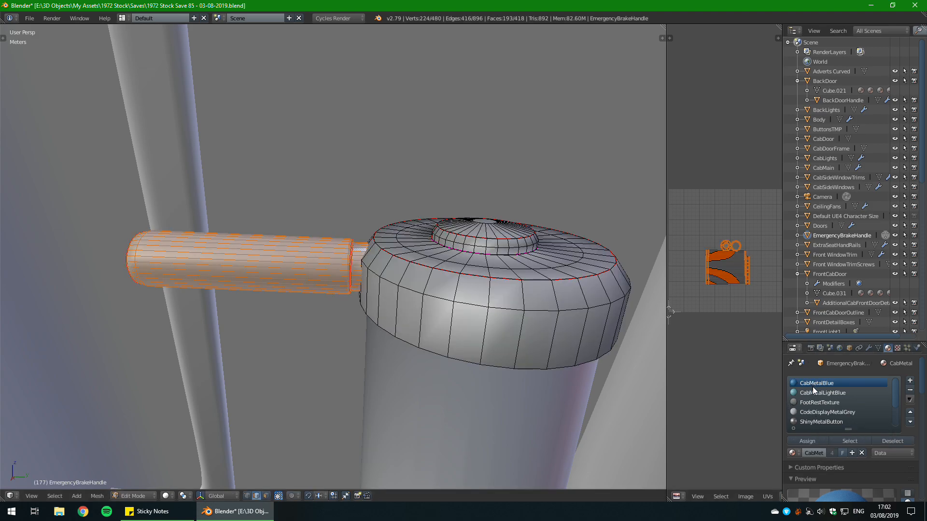
{"action": "scroll", "coordinate": [824, 393], "scroll_direction": "down", "scroll_amount": 3}
{"action": "left_click", "coordinate": [822, 404]}
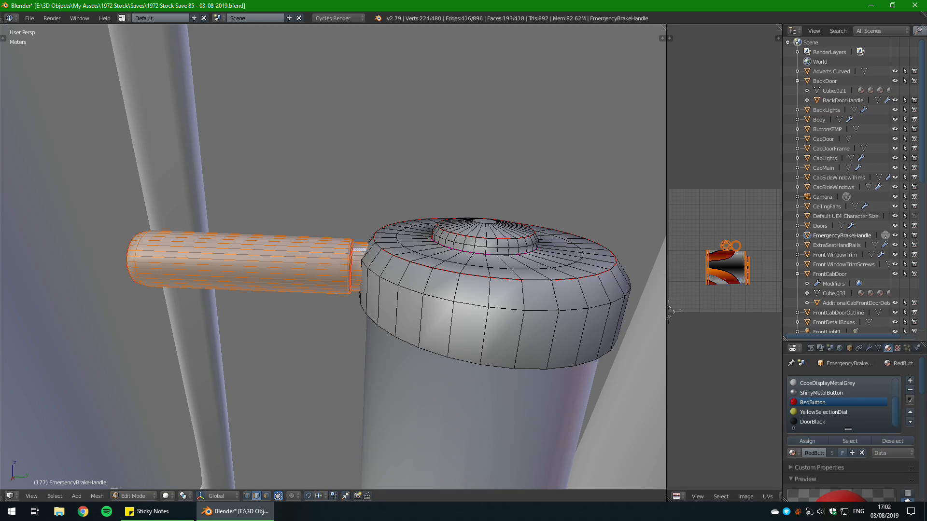
Step: Check the brake lever's colour against the cab reference photo in PureRef and return to Blender
{"action": "middle_click_drag", "start_coordinate": [662, 423], "coordinate": [642, 410]}
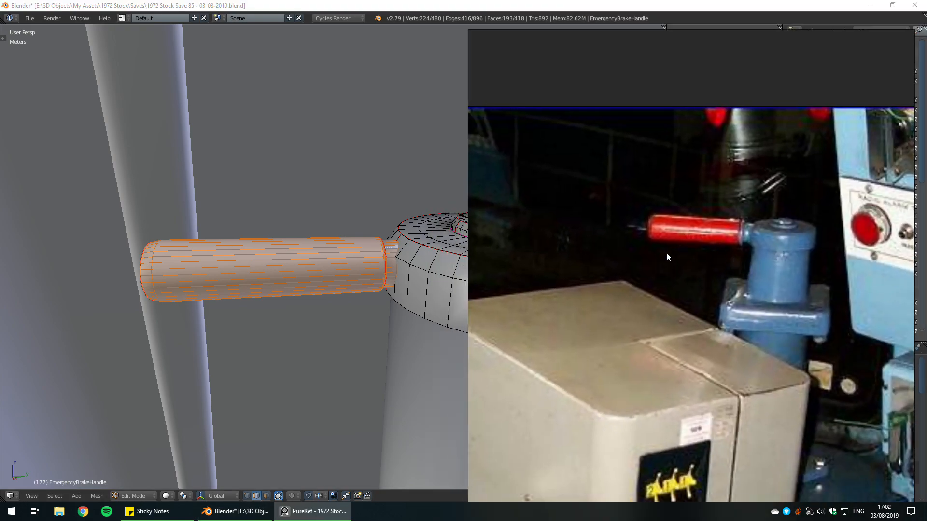
{"action": "left_click_drag", "start_coordinate": [530, 377], "coordinate": [858, 318]}
{"action": "key", "text": "alt+F4"}
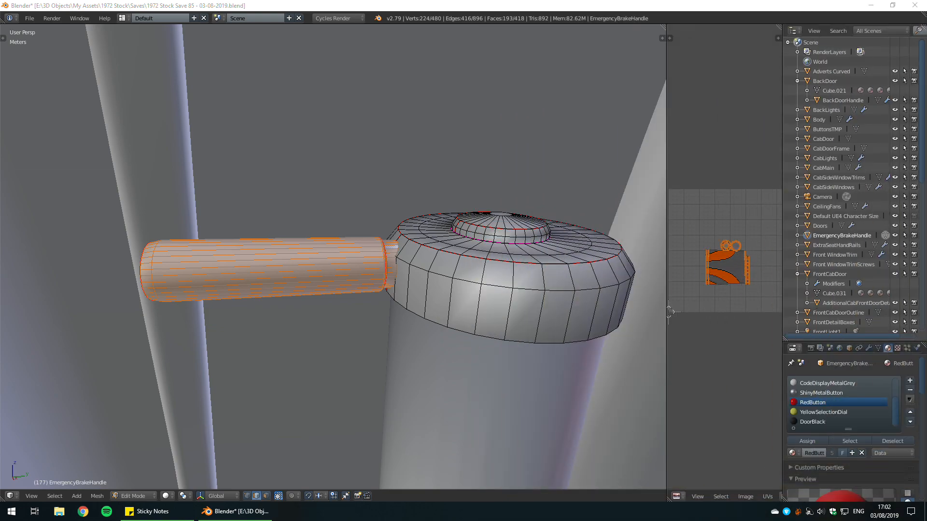
Step: Check the handle in and out of mesh editing and save the file
{"action": "middle_click_drag", "start_coordinate": [441, 287], "coordinate": [405, 283]}
{"action": "scroll", "coordinate": [474, 306], "scroll_direction": "up", "scroll_amount": 2}
{"action": "key", "text": "Tab"}
{"action": "key", "text": "Tab"}
{"action": "scroll", "coordinate": [440, 299], "scroll_direction": "up", "scroll_amount": 4}
{"action": "key", "text": "Tab"}
{"action": "scroll", "coordinate": [553, 299], "scroll_direction": "down", "scroll_amount": 3}
{"action": "middle_click_drag", "start_coordinate": [550, 300], "coordinate": [364, 261]}
{"action": "key", "text": "ctrl+s"}
{"action": "left_click", "coordinate": [482, 284]}
{"action": "key", "text": "Tab"}
{"action": "key", "text": "Tab"}
Step: Examine the underside of the handle's cap where it meets the supporting column
{"action": "scroll", "coordinate": [439, 315], "scroll_direction": "down", "scroll_amount": 1}
{"action": "scroll", "coordinate": [422, 320], "scroll_direction": "down", "scroll_amount": 5}
{"action": "key", "text": "Tab"}
{"action": "key", "text": "Tab"}
{"action": "scroll", "coordinate": [383, 312], "scroll_direction": "up", "scroll_amount": 8}
{"action": "scroll", "coordinate": [392, 304], "scroll_direction": "down", "scroll_amount": 2}
{"action": "key", "text": "Tab"}
{"action": "key", "text": "Tab"}
{"action": "scroll", "coordinate": [381, 316], "scroll_direction": "up", "scroll_amount": 3}
Step: Delete the edge loop forming the flange at the top of CabMain's column, beneath the cap
{"action": "right_click", "coordinate": [364, 261]}
{"action": "key", "text": "Tab"}
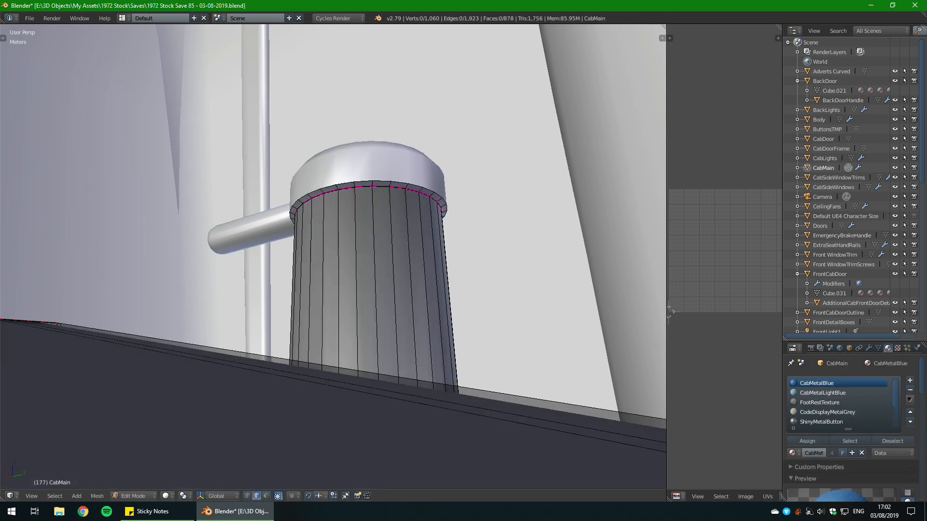
{"action": "scroll", "coordinate": [364, 261], "scroll_direction": "up", "scroll_amount": 4}
{"action": "scroll", "coordinate": [333, 257], "scroll_direction": "down", "scroll_amount": 4}
{"action": "right_click", "coordinate": [338, 188], "text": "alt"}
{"action": "key", "text": "x"}
{"action": "left_click", "coordinate": [338, 190]}
{"action": "middle_click_drag", "start_coordinate": [338, 190], "coordinate": [342, 218]}
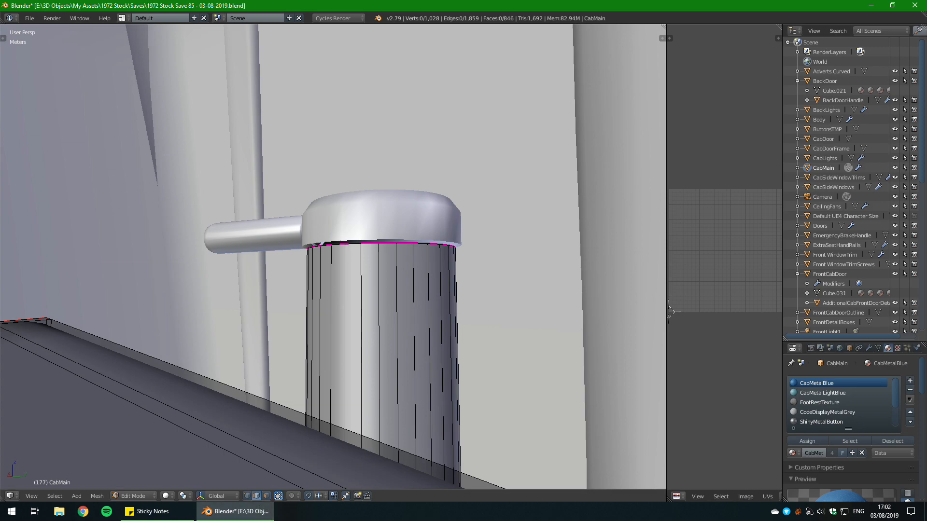
{"action": "left_click", "coordinate": [668, 311]}
{"action": "key", "text": "Tab"}
Step: Examine the trimmed column and the cap above it from several angles
{"action": "scroll", "coordinate": [448, 305], "scroll_direction": "down", "scroll_amount": 7}
{"action": "middle_click_drag", "start_coordinate": [443, 303], "coordinate": [563, 209]}
{"action": "scroll", "coordinate": [512, 244], "scroll_direction": "down", "scroll_amount": 5}
{"action": "middle_click_drag", "start_coordinate": [511, 245], "coordinate": [401, 277]}
{"action": "scroll", "coordinate": [386, 295], "scroll_direction": "up", "scroll_amount": 8}
{"action": "scroll", "coordinate": [434, 338], "scroll_direction": "up", "scroll_amount": 4}
{"action": "key", "text": "Tab"}
{"action": "key", "text": "Tab"}
Step: Select the brake handle, reset its mesh selection and save the file
{"action": "right_click", "coordinate": [415, 324]}
{"action": "key", "text": "Tab"}
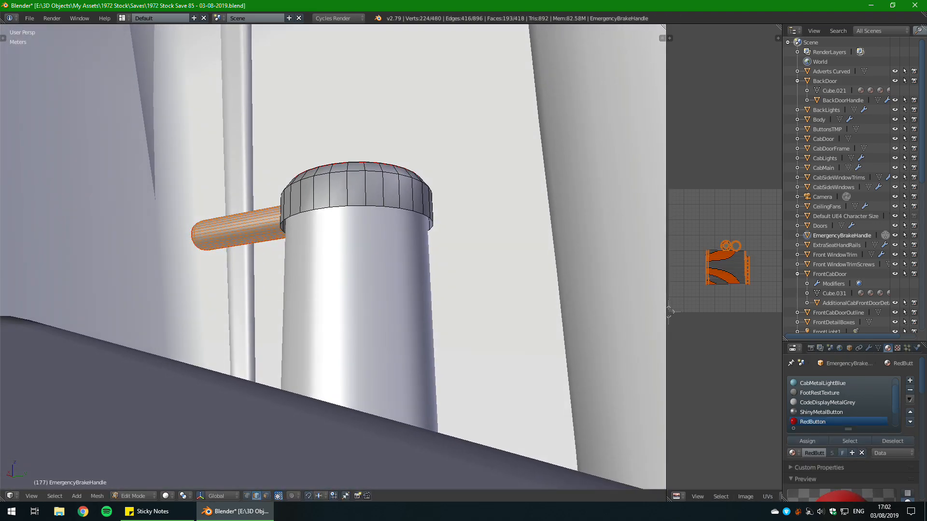
{"action": "key", "text": "a"}
{"action": "key", "text": "a"}
{"action": "key", "text": "Tab"}
{"action": "key", "text": "KP_Decimal"}
{"action": "middle_click_drag", "start_coordinate": [468, 302], "coordinate": [492, 293]}
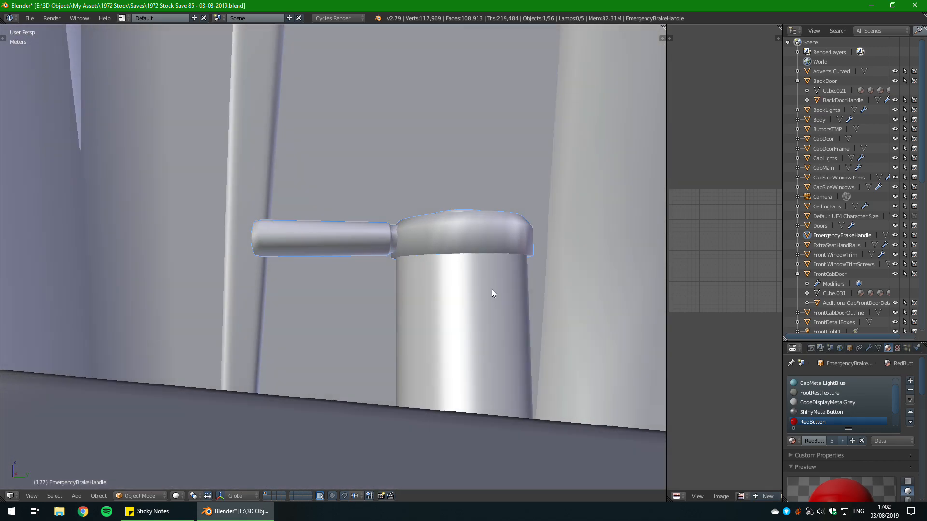
{"action": "middle_click_drag", "start_coordinate": [482, 324], "coordinate": [441, 327]}
{"action": "key", "text": "Tab"}
{"action": "key", "text": "a"}
{"action": "key", "text": "Tab"}
{"action": "middle_click_drag", "start_coordinate": [459, 270], "coordinate": [670, 311]}
{"action": "key", "text": "ctrl+s"}
{"action": "left_click", "coordinate": [463, 303]}
Step: Fill the cap's open bottom edge loop with a face and mark that loop as a seam
{"action": "key", "text": "Tab"}
{"action": "right_click", "coordinate": [349, 172], "text": "alt"}
{"action": "key", "text": "ctrl+e"}
{"action": "left_click", "coordinate": [349, 171]}
Step: Select the cap's linked geometry, unwrap it with its new bottom face, and leave mesh editing
{"action": "key", "text": "a"}
{"action": "key", "text": "l"}
{"action": "key", "text": "u"}
{"action": "left_click", "coordinate": [349, 170]}
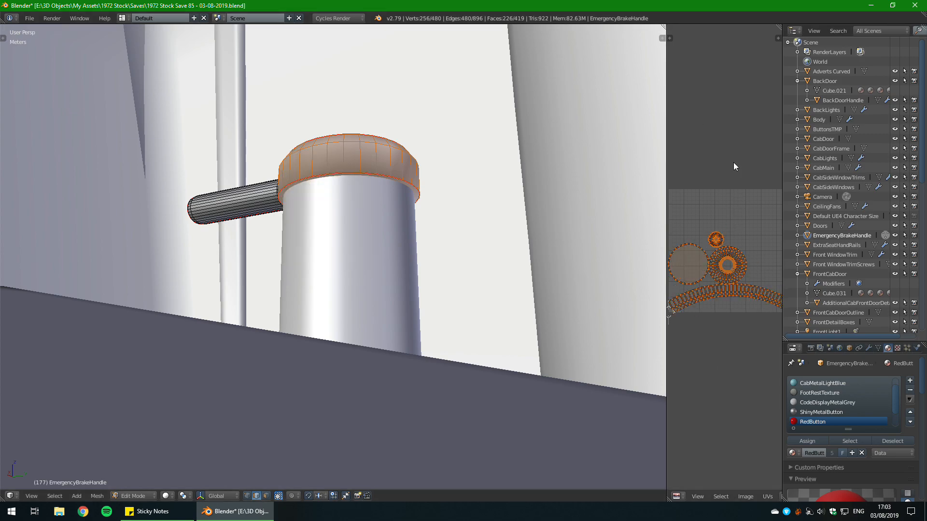
{"action": "middle_click_drag", "start_coordinate": [447, 238], "coordinate": [454, 278]}
{"action": "key", "text": "Tab"}
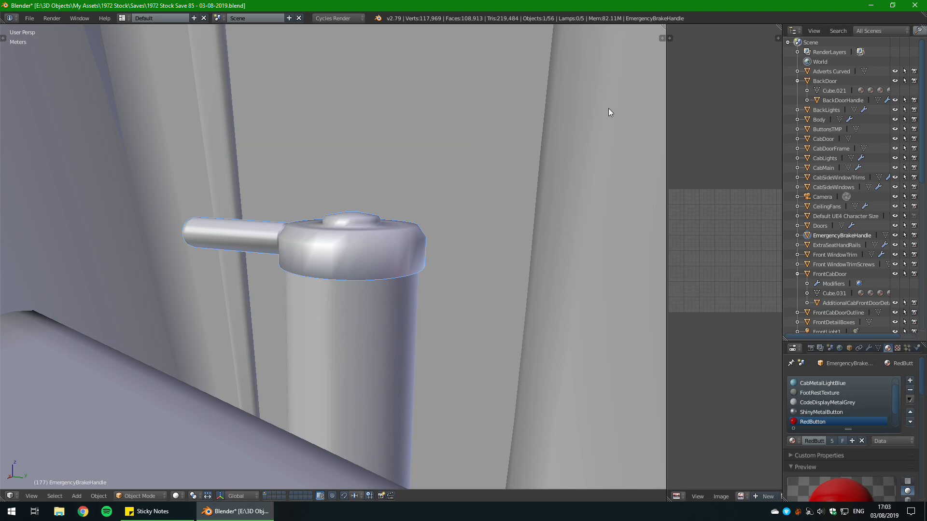
Step: Select CabMain's linked column geometry and scale it inward to about 0.9, locking the global Z axis
{"action": "right_click", "coordinate": [378, 297]}
{"action": "key", "text": "Tab"}
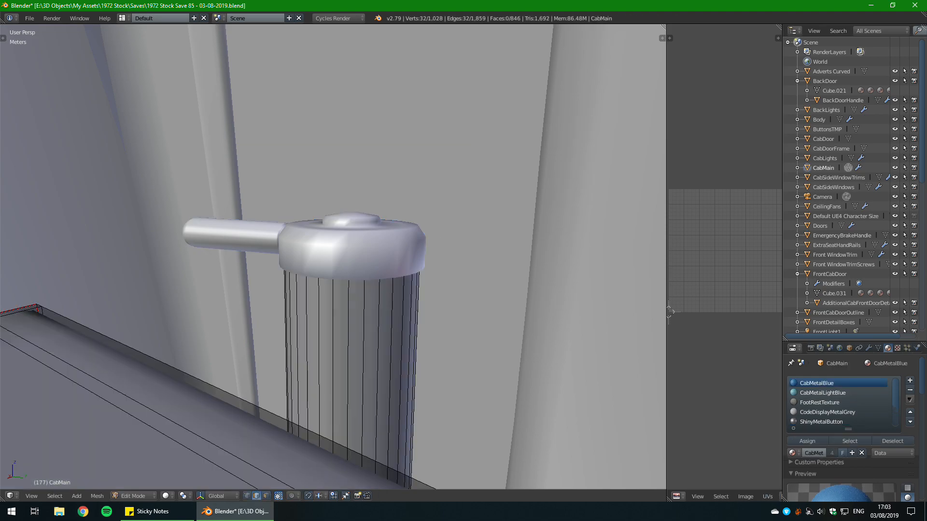
{"action": "middle_click_drag", "start_coordinate": [378, 297], "coordinate": [670, 311]}
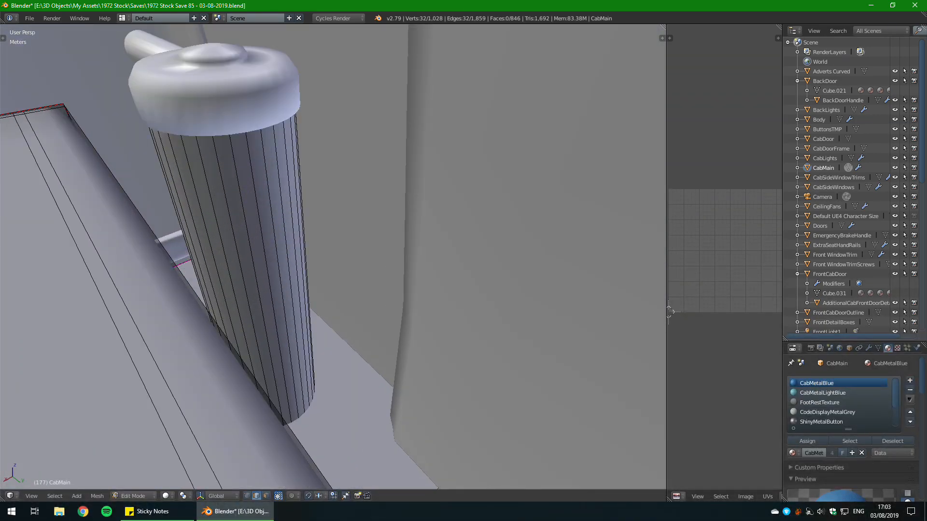
{"action": "key", "text": "ctrl+l"}
{"action": "key", "text": "s"}
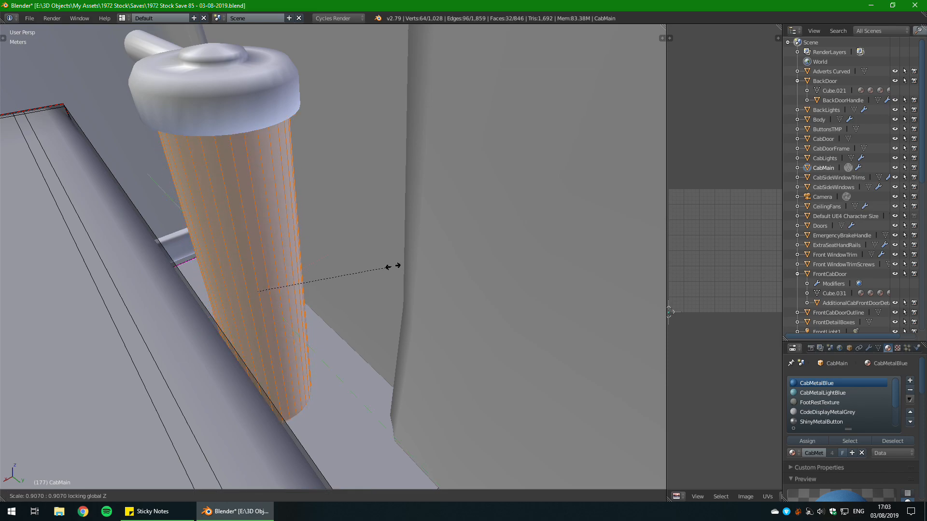
{"action": "left_click", "coordinate": [395, 265]}
{"action": "middle_click_drag", "start_coordinate": [395, 265], "coordinate": [369, 250]}
{"action": "key", "text": "Tab"}
{"action": "key", "text": "Tab"}
{"action": "key", "text": "Tab"}
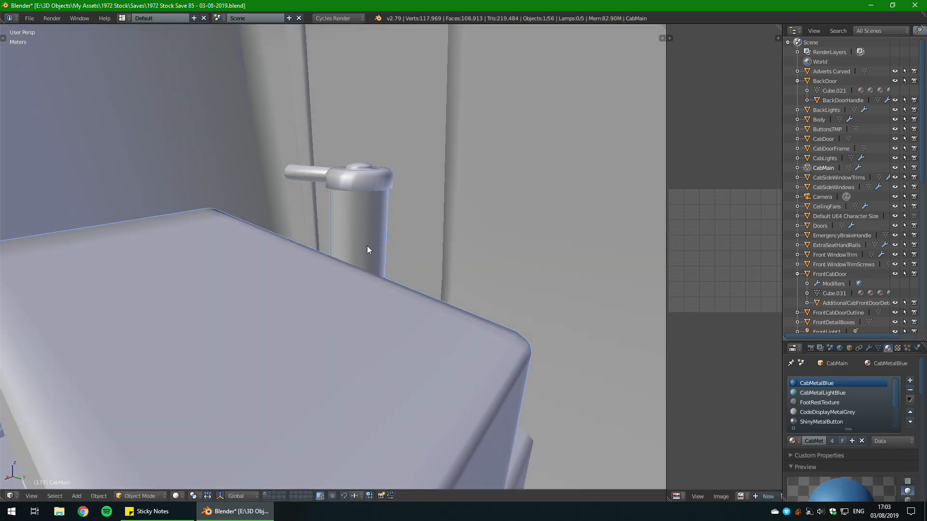
Step: Clear the column selection, place the 3D cursor on the box's top near the column, and add a cube there
{"action": "scroll", "coordinate": [371, 295], "scroll_direction": "down", "scroll_amount": 5}
{"action": "scroll", "coordinate": [383, 293], "scroll_direction": "up", "scroll_amount": 4}
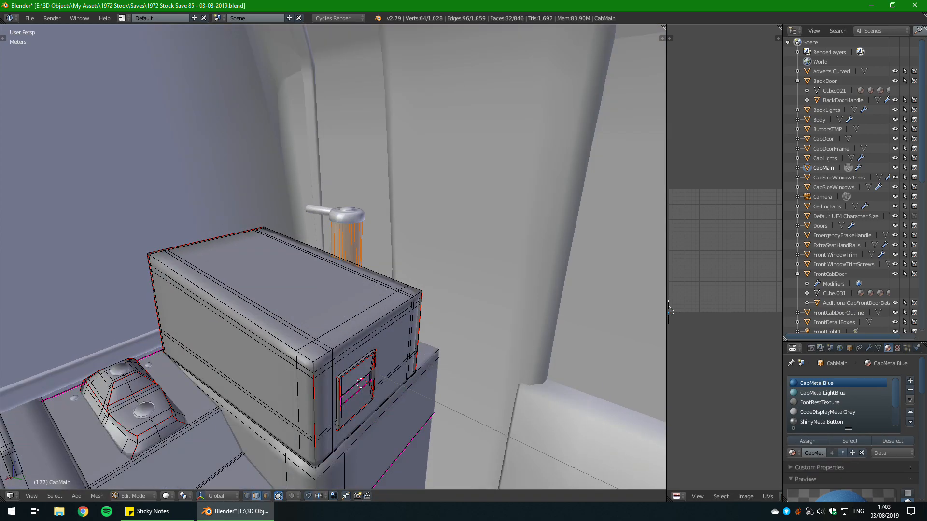
{"action": "key", "text": "Tab"}
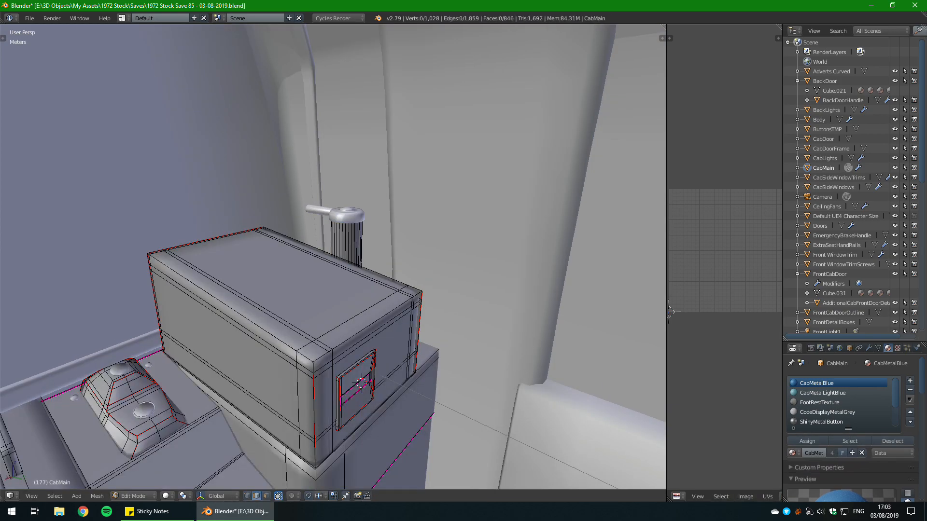
{"action": "key", "text": "shift+s"}
{"action": "left_click", "coordinate": [450, 218]}
{"action": "left_click", "coordinate": [347, 288]}
{"action": "key", "text": "shift+a"}
{"action": "left_click", "coordinate": [328, 249]}
Step: Scale the new cube down to a block slightly wider than the brake column
{"action": "key", "text": "s"}
{"action": "left_click", "coordinate": [383, 311]}
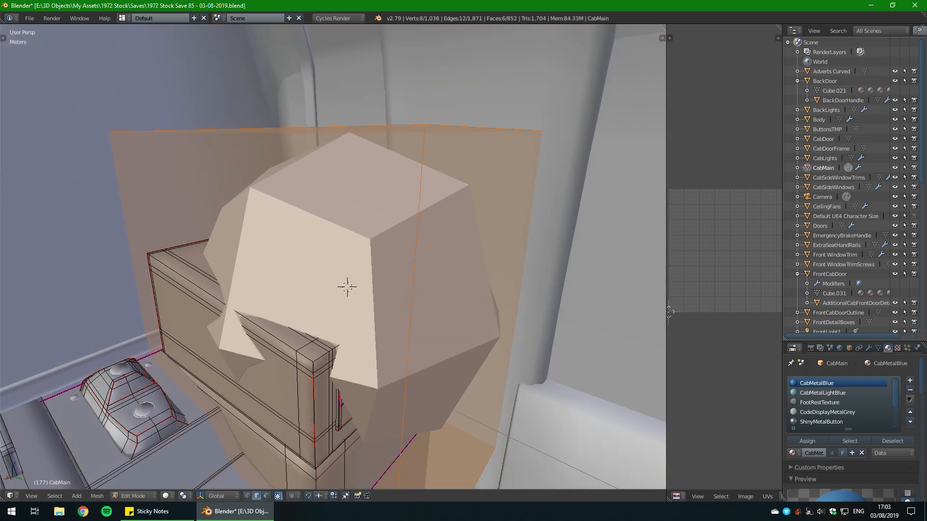
{"action": "key", "text": "s"}
{"action": "key", "text": "Return"}
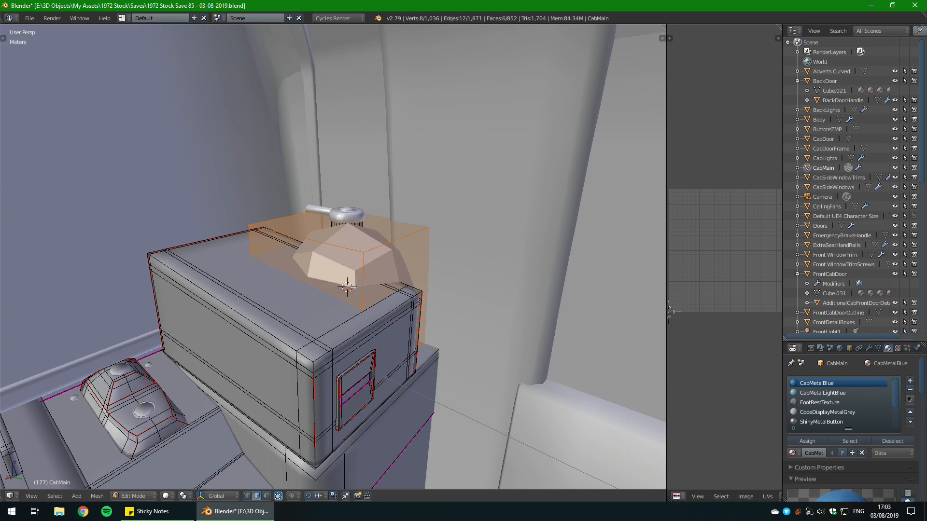
{"action": "key", "text": "s"}
{"action": "key", "text": "Escape"}
{"action": "key", "text": "shift+s"}
{"action": "left_click", "coordinate": [457, 360]}
{"action": "key", "text": "s"}
{"action": "key", "text": "Return"}
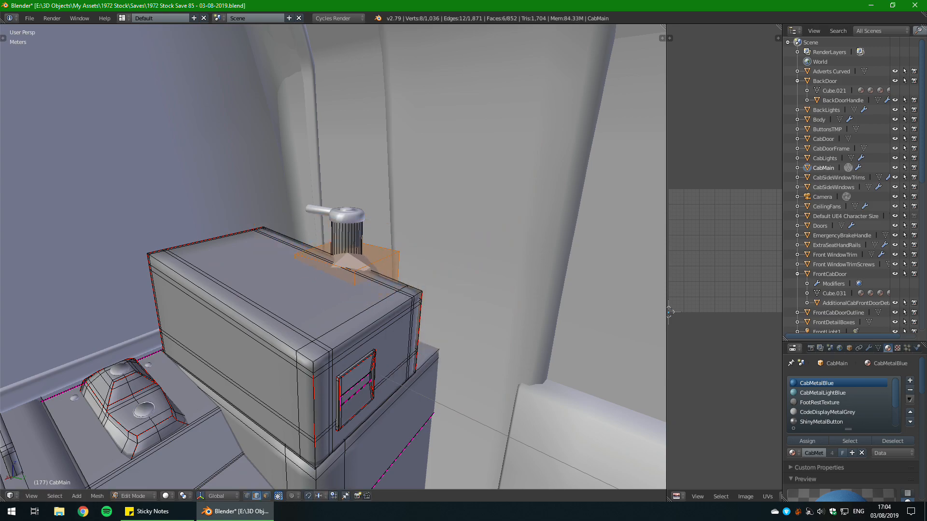
Step: Raise the cube along the global Z axis beside the column and slightly reduce its height
{"action": "key", "text": "s"}
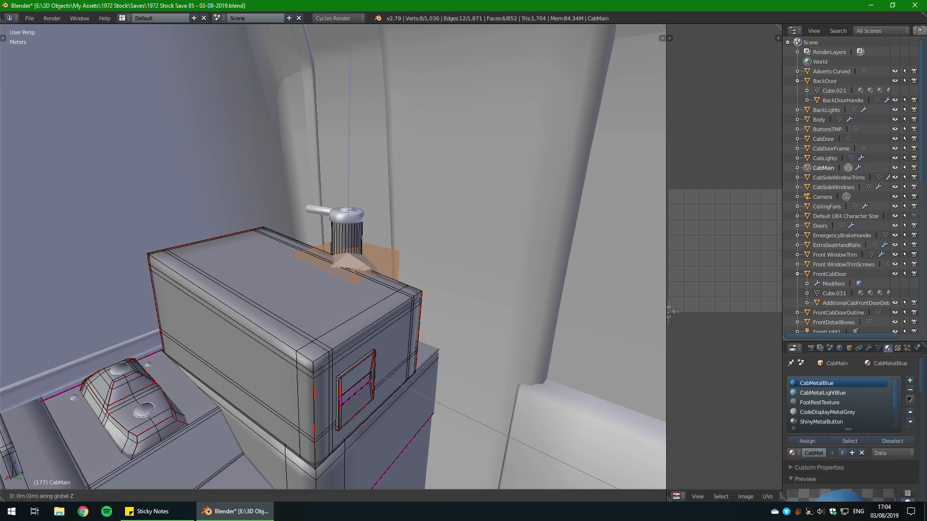
{"action": "key", "text": "Return"}
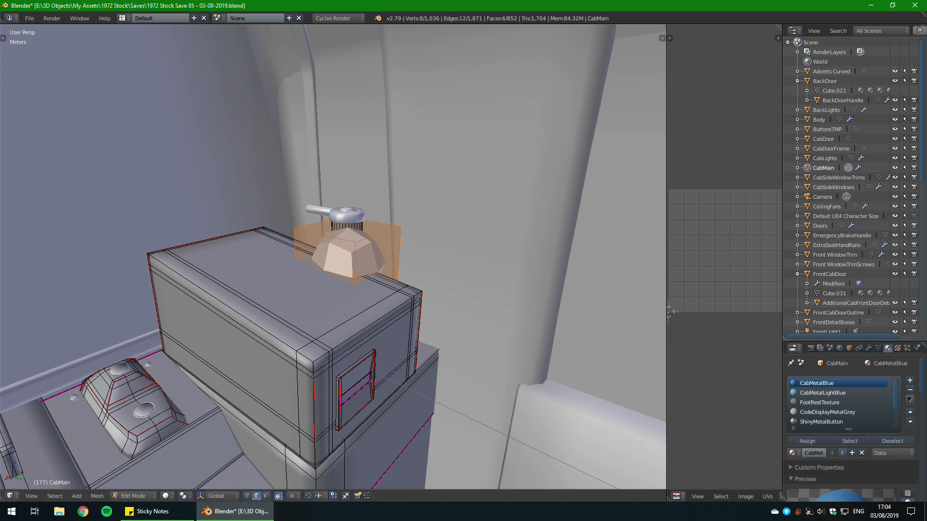
{"action": "key", "text": "s"}
{"action": "key", "text": "Return"}
{"action": "key", "text": "KP_Decimal"}
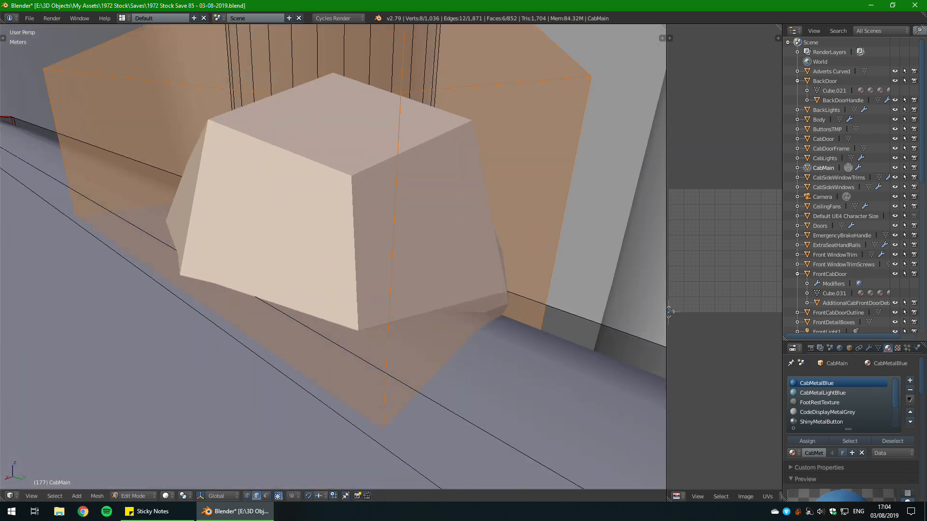
{"action": "scroll", "coordinate": [531, 333], "scroll_direction": "down", "scroll_amount": 5}
{"action": "middle_click_drag", "start_coordinate": [531, 333], "coordinate": [542, 335]}
{"action": "key", "text": "s"}
{"action": "key", "text": "z"}
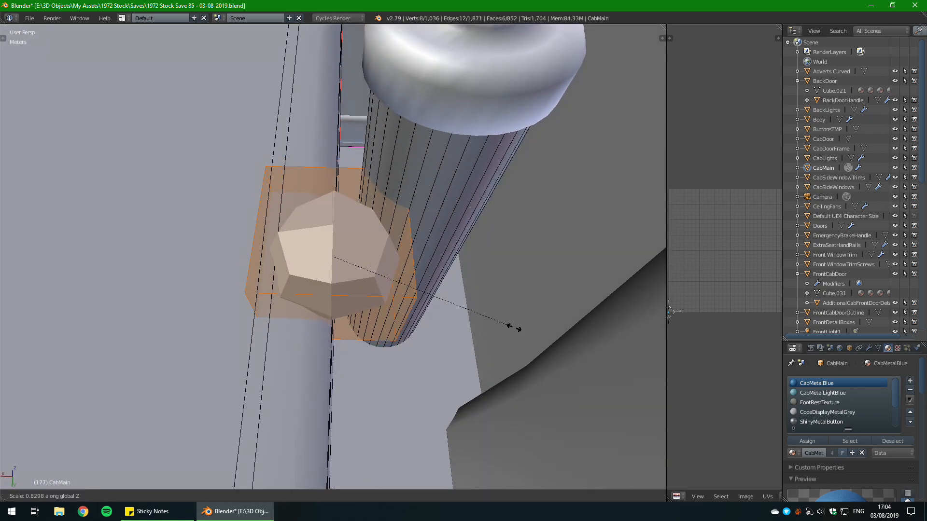
{"action": "key", "text": "Return"}
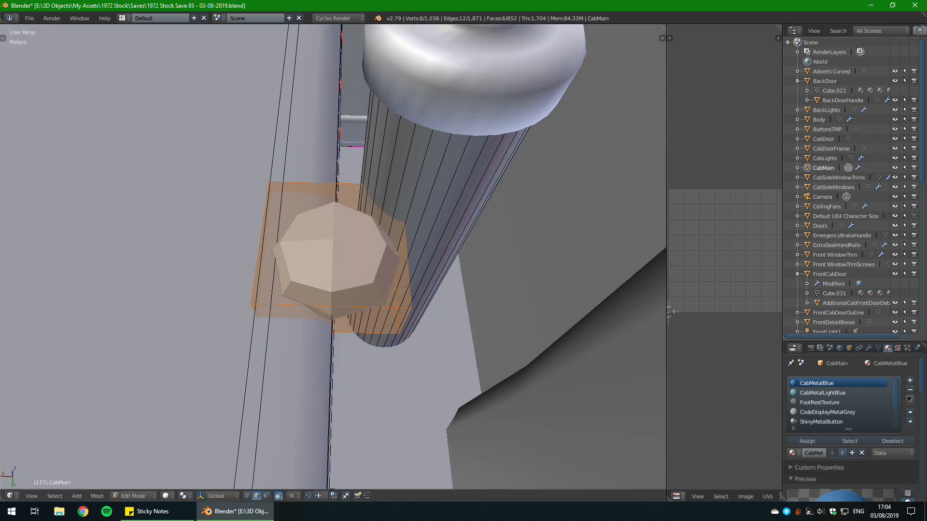
Step: Move the block horizontally with the global Z axis locked so that it surrounds the brake column
{"action": "middle_click_drag", "start_coordinate": [531, 333], "coordinate": [478, 401]}
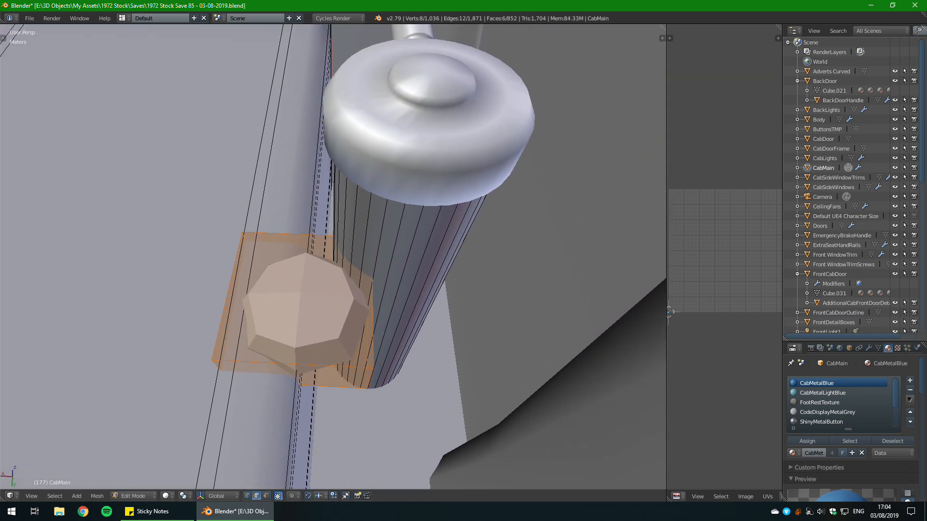
{"action": "key", "text": "g"}
{"action": "key", "text": "shift+z"}
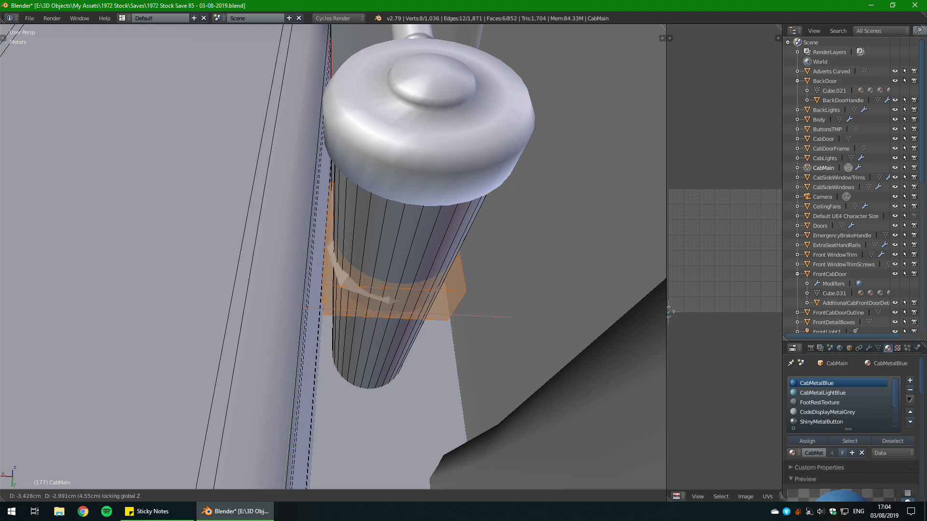
{"action": "left_click", "coordinate": [669, 311]}
Step: Centre the block on the brake column with small horizontal moves, including a shift along the global X axis
{"action": "middle_click_drag", "start_coordinate": [669, 311], "coordinate": [670, 311]}
{"action": "key", "text": "g"}
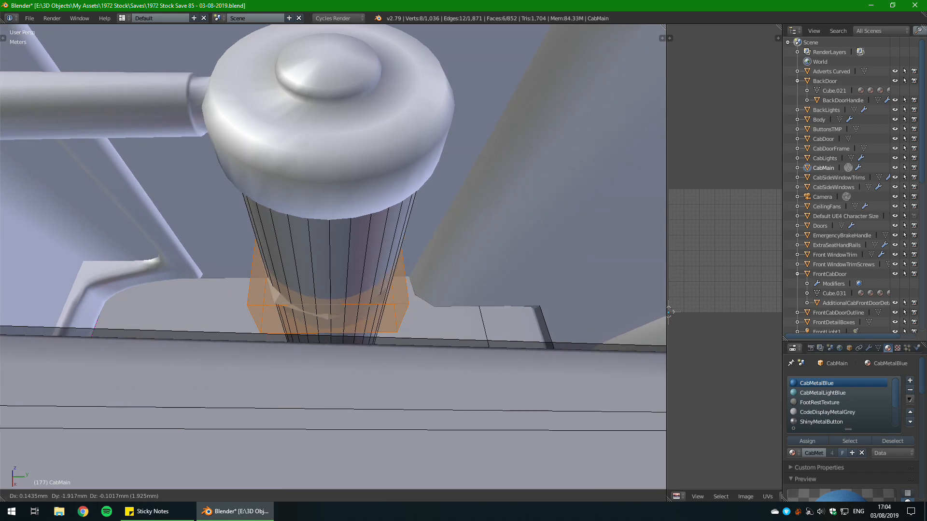
{"action": "key", "text": "shift+z"}
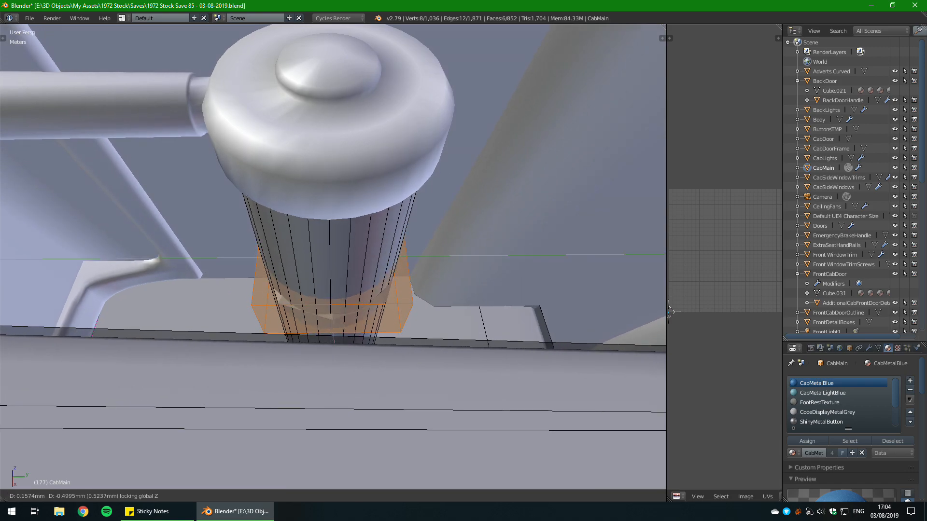
{"action": "left_click", "coordinate": [670, 311]}
{"action": "middle_click_drag", "start_coordinate": [670, 311], "coordinate": [669, 311]}
{"action": "key", "text": "g"}
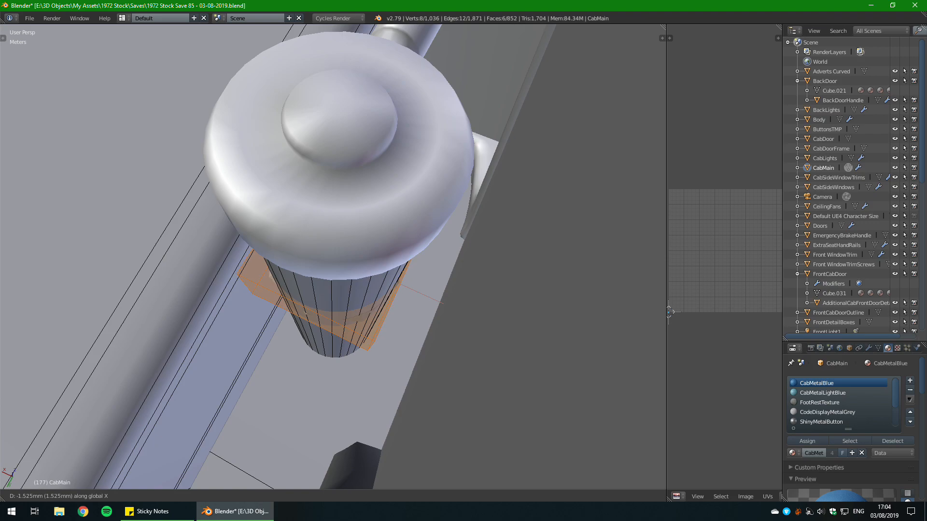
{"action": "left_click", "coordinate": [670, 311]}
{"action": "middle_click_drag", "start_coordinate": [670, 311], "coordinate": [670, 312]}
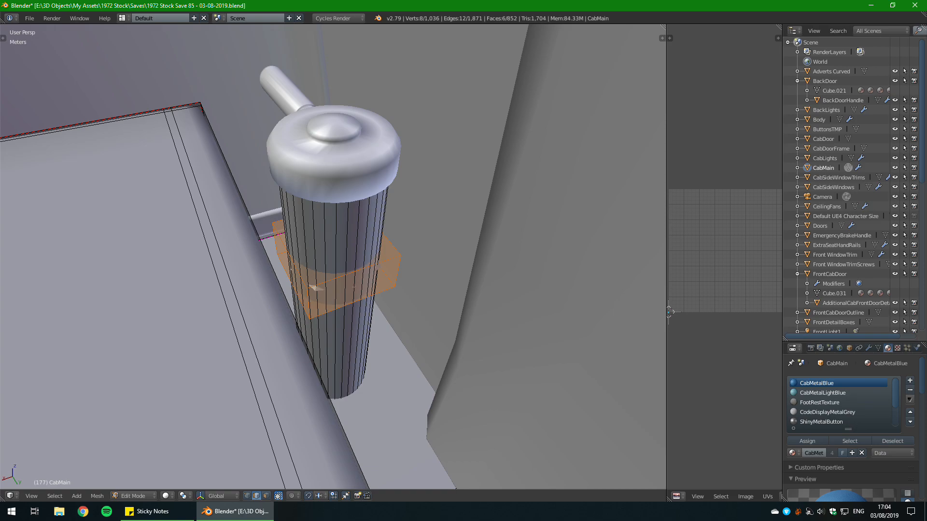
Step: Enlarge the block around the column to about 1.07, locking the global Z axis
{"action": "middle_click_drag", "start_coordinate": [670, 311], "coordinate": [670, 311]}
{"action": "key", "text": "s"}
{"action": "key", "text": "shift+z"}
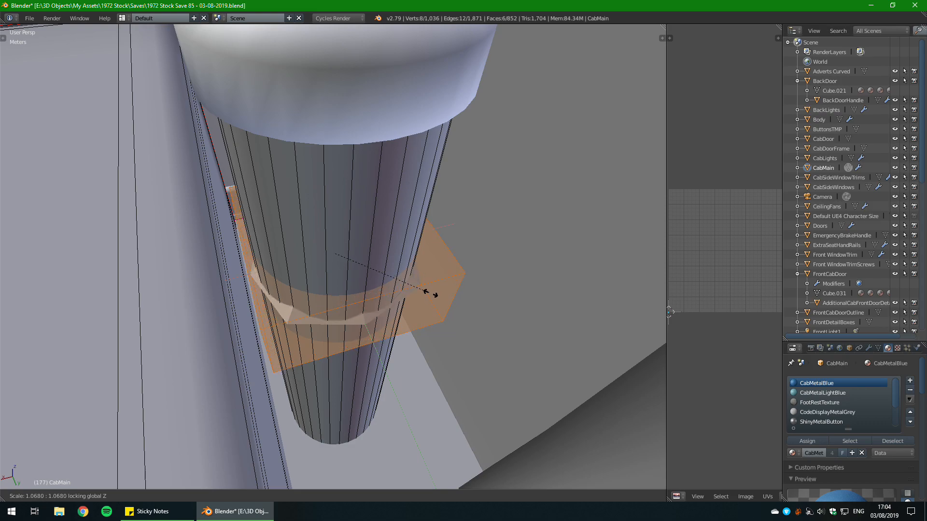
{"action": "left_click", "coordinate": [433, 295]}
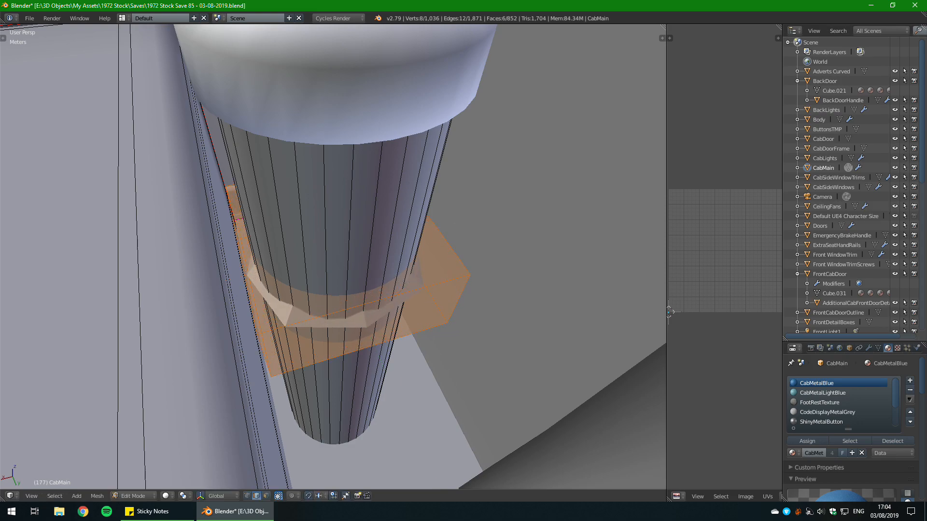
Step: Adjust the block's height along global Z and raise it about 1.5 cm up the column
{"action": "scroll", "coordinate": [434, 295], "scroll_direction": "up", "scroll_amount": 1}
{"action": "scroll", "coordinate": [433, 294], "scroll_direction": "down", "scroll_amount": 2}
{"action": "middle_click_drag", "start_coordinate": [434, 295], "coordinate": [388, 265]}
{"action": "key", "text": "s"}
{"action": "key", "text": "z"}
{"action": "left_click", "coordinate": [451, 305]}
{"action": "key", "text": "g"}
{"action": "key", "text": "z"}
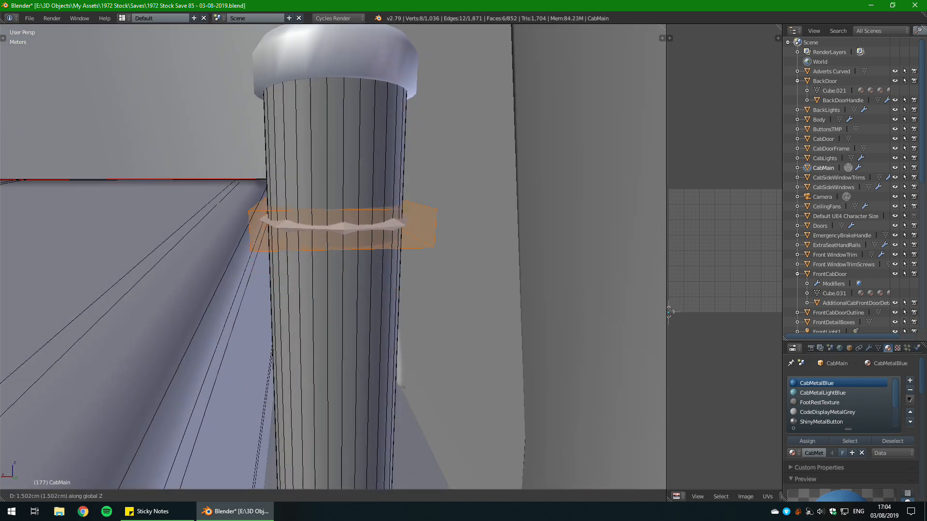
{"action": "left_click", "coordinate": [388, 219]}
Step: Widen the block around the column with global Z locked and reposition it along the global Z axis
{"action": "middle_click_drag", "start_coordinate": [388, 220], "coordinate": [386, 355]}
{"action": "key", "text": "s"}
{"action": "key", "text": "shift+z"}
{"action": "left_click", "coordinate": [457, 310]}
{"action": "key", "text": "g"}
{"action": "key", "text": "z"}
{"action": "left_click", "coordinate": [493, 232]}
Step: Rescale the block overall and adjust its thickness along global Z to make a flat square collar
{"action": "scroll", "coordinate": [490, 239], "scroll_direction": "down", "scroll_amount": 4}
{"action": "key", "text": "s"}
{"action": "left_click", "coordinate": [381, 300]}
{"action": "scroll", "coordinate": [381, 300], "scroll_direction": "up", "scroll_amount": 2}
{"action": "key", "text": "s"}
{"action": "key", "text": "z"}
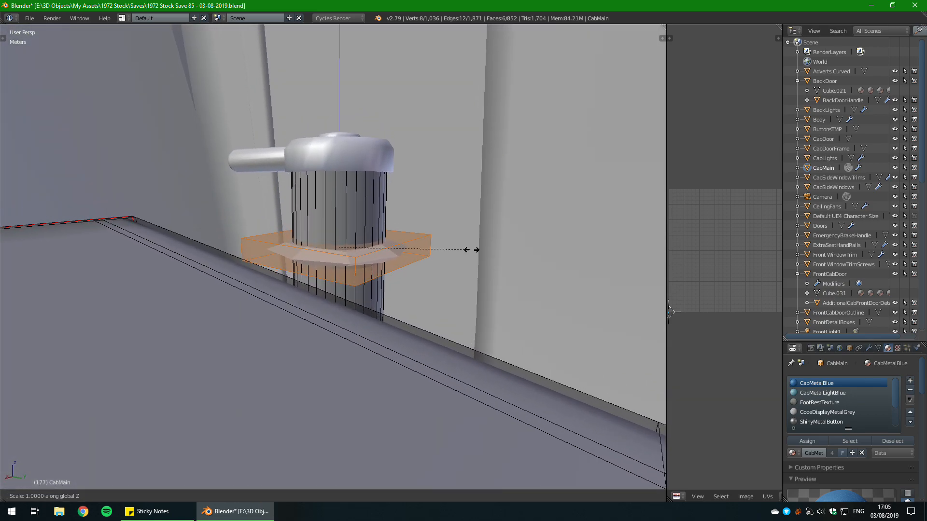
{"action": "key", "text": "Escape"}
{"action": "key", "text": "s"}
{"action": "key", "text": "z"}
{"action": "left_click", "coordinate": [381, 256]}
{"action": "scroll", "coordinate": [383, 266], "scroll_direction": "up", "scroll_amount": 2}
{"action": "middle_click_drag", "start_coordinate": [382, 256], "coordinate": [386, 279]}
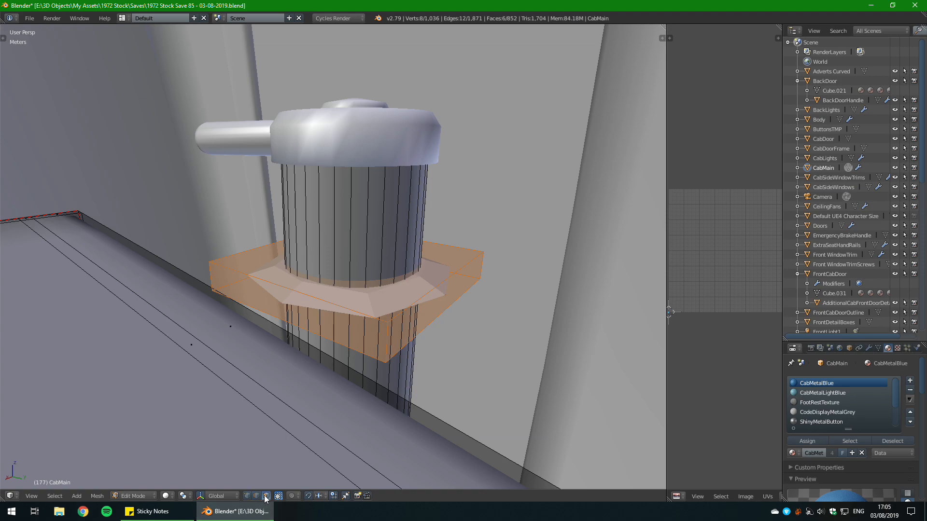
Step: Add two edge loops to the collar block and spread them along global X to about 2.6, near its sides
{"action": "middle_click_drag", "start_coordinate": [328, 309], "coordinate": [308, 316]}
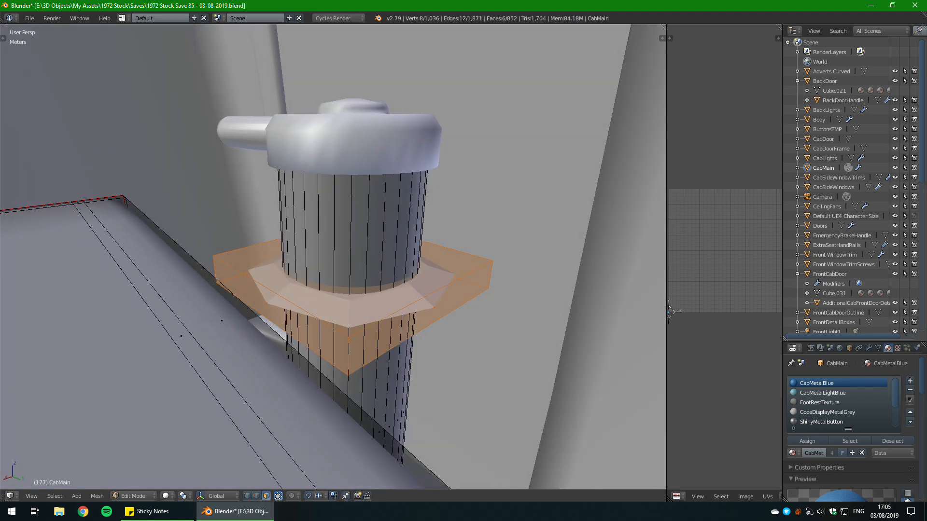
{"action": "scroll", "coordinate": [333, 257], "scroll_direction": "up", "scroll_amount": 1}
{"action": "key", "text": "ctrl+r"}
{"action": "scroll", "coordinate": [506, 336], "scroll_direction": "up", "scroll_amount": 1}
{"action": "left_click", "coordinate": [506, 337]}
{"action": "right_click", "coordinate": [506, 337]}
{"action": "key", "text": "s"}
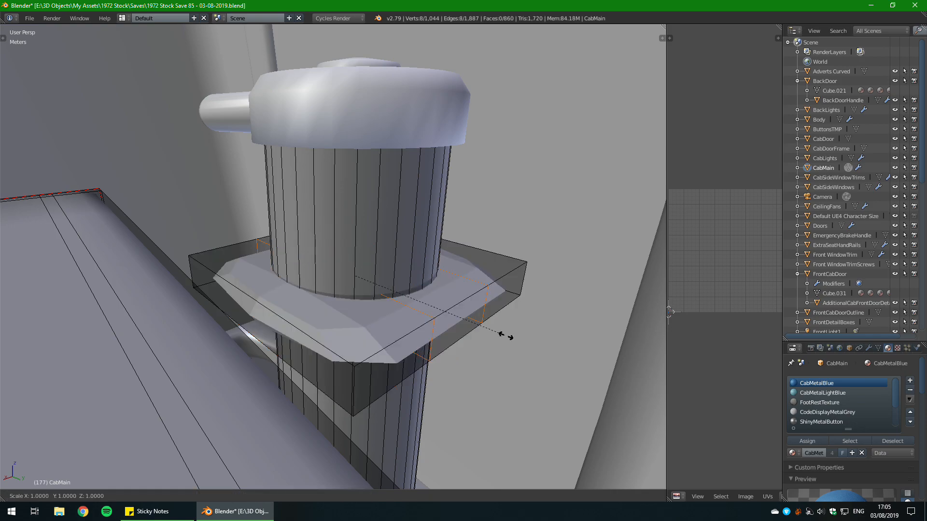
{"action": "key", "text": "x"}
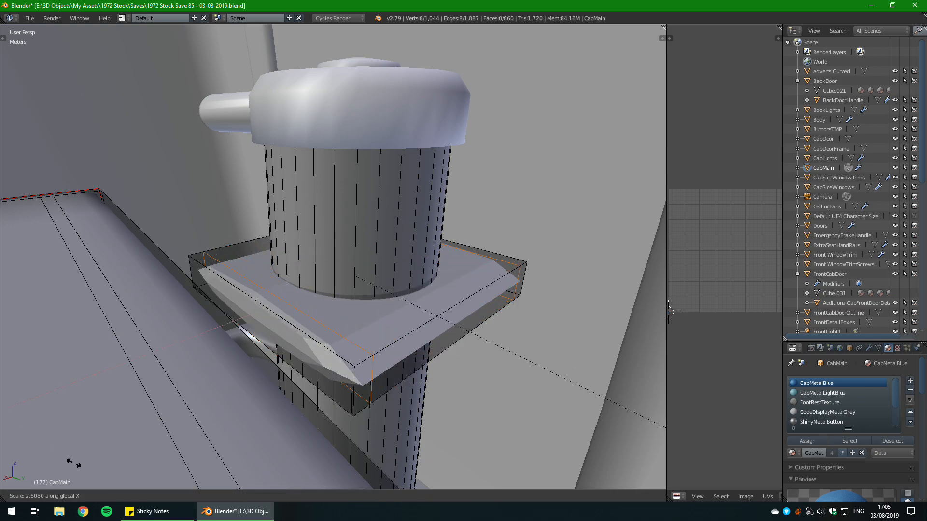
{"action": "left_click", "coordinate": [72, 464]}
Step: Add two perpendicular edge loops to the collar block and spread them along global Y to about 2.4
{"action": "middle_click_drag", "start_coordinate": [328, 289], "coordinate": [338, 329]}
{"action": "key", "text": "ctrl+r"}
{"action": "scroll", "coordinate": [669, 312], "scroll_direction": "up", "scroll_amount": 1}
{"action": "left_click", "coordinate": [669, 312]}
{"action": "right_click", "coordinate": [669, 312]}
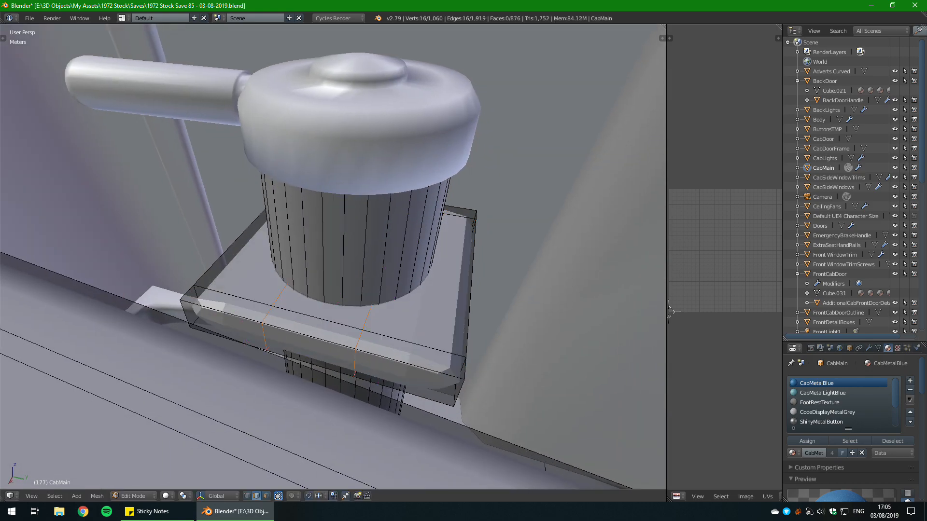
{"action": "key", "text": "s"}
{"action": "key", "text": "y"}
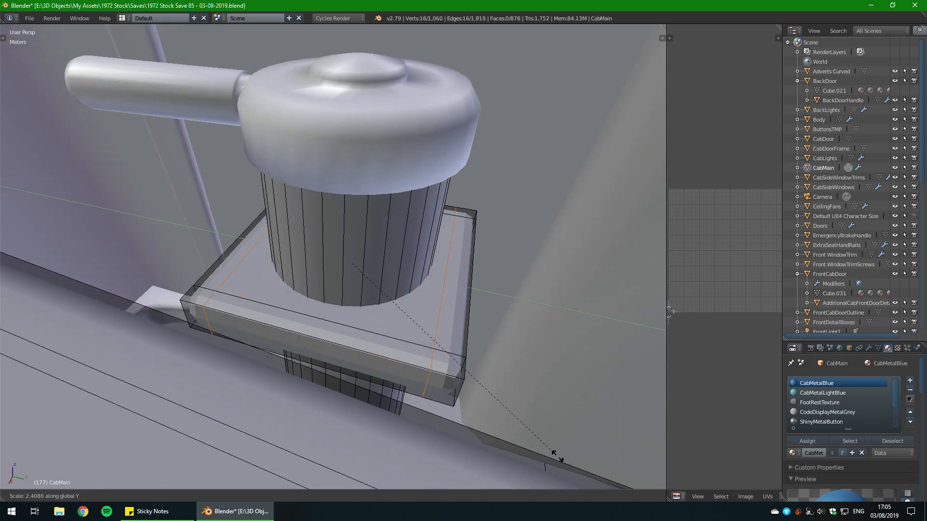
{"action": "left_click", "coordinate": [565, 462]}
{"action": "middle_click_drag", "start_coordinate": [566, 462], "coordinate": [482, 500]}
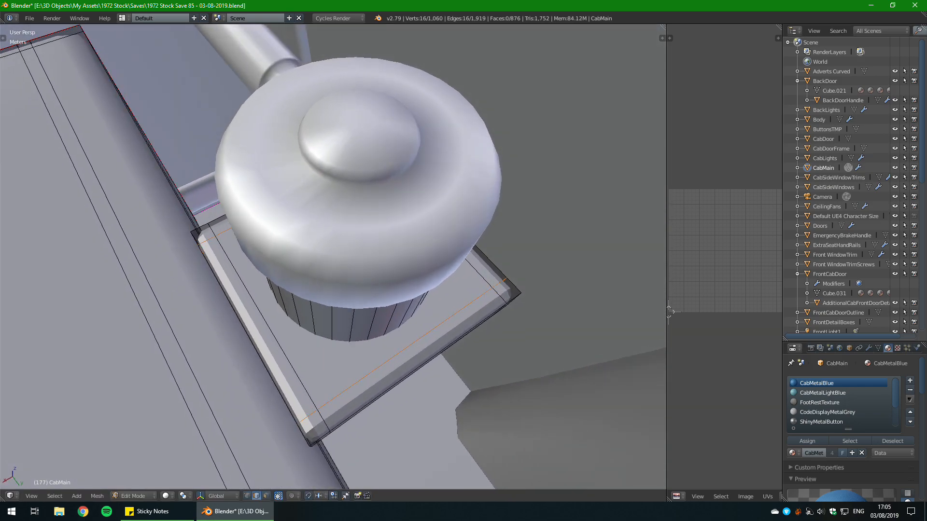
{"action": "middle_click_drag", "start_coordinate": [475, 44], "coordinate": [466, 31]}
{"action": "key", "text": "Tab"}
{"action": "key", "text": "Tab"}
{"action": "middle_click_drag", "start_coordinate": [455, 102], "coordinate": [492, 116]}
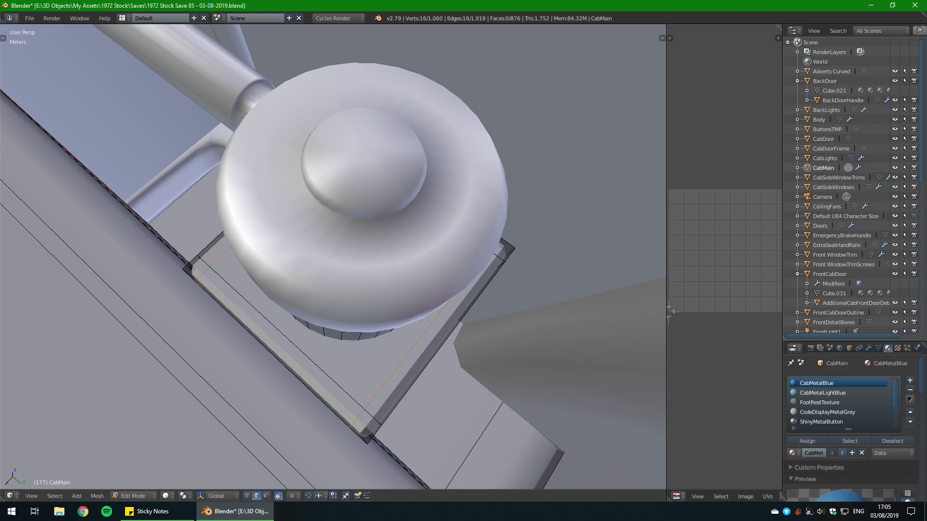
{"action": "right_click", "coordinate": [370, 416], "text": "alt"}
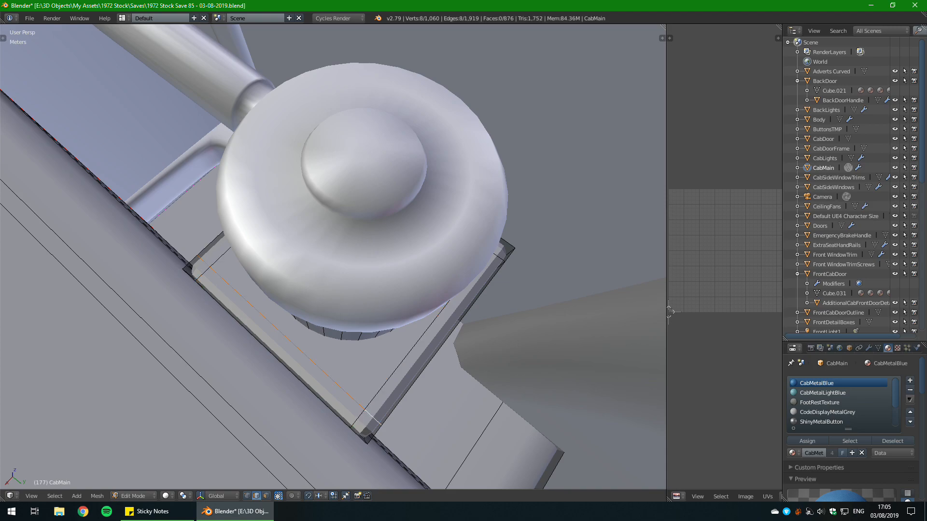
{"action": "key", "text": "g"}
{"action": "key", "text": "g"}
{"action": "key", "text": "Escape"}
Step: Save the project over the existing blend file and return to editing CabMain's mesh
{"action": "middle_click_drag", "start_coordinate": [483, 290], "coordinate": [475, 239]}
{"action": "key", "text": "Tab"}
{"action": "key", "text": "ctrl+s"}
{"action": "left_click", "coordinate": [520, 308]}
{"action": "key", "text": "Tab"}
{"action": "key", "text": "Tab"}
{"action": "key", "text": "Tab"}
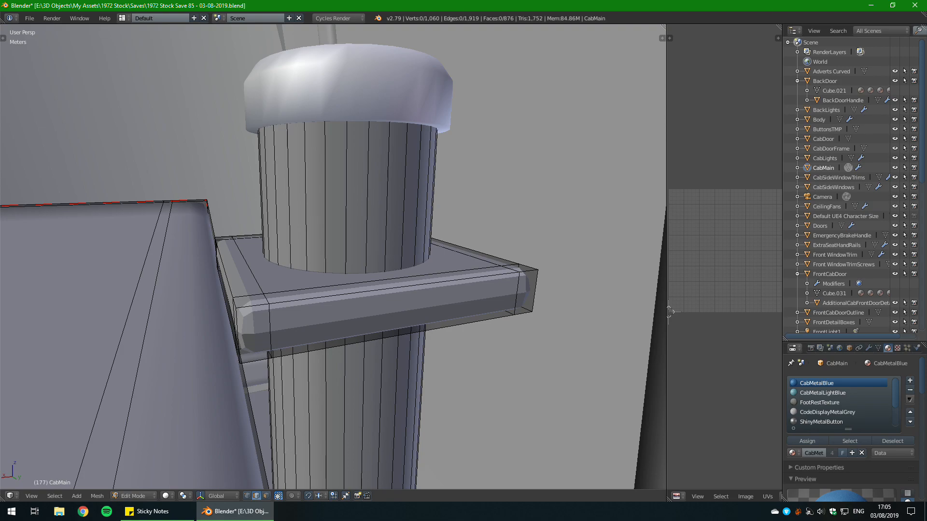
Step: Try adding two horizontal edge loops around the collar block's sides
{"action": "key", "text": "ctrl+r"}
{"action": "scroll", "coordinate": [670, 312], "scroll_direction": "up", "scroll_amount": 1}
{"action": "left_click", "coordinate": [671, 311]}
{"action": "right_click", "coordinate": [671, 312]}
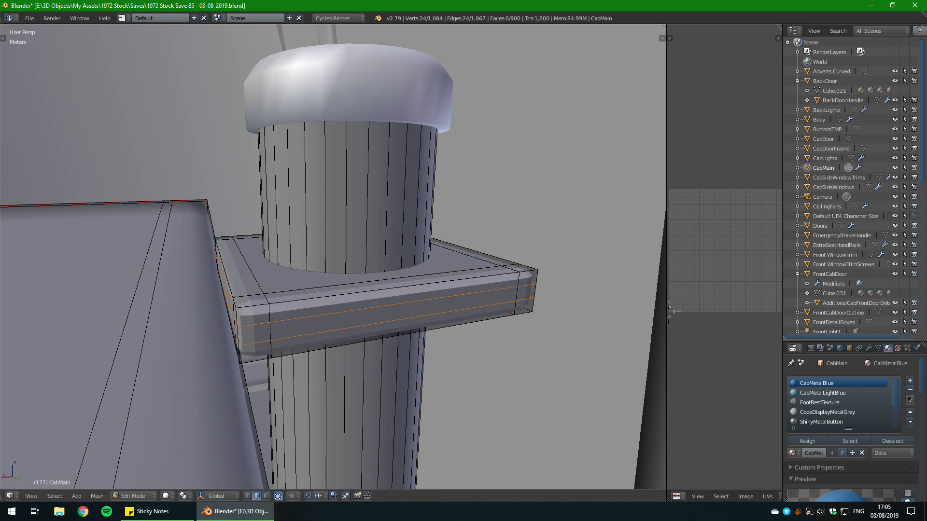
{"action": "key", "text": "ctrl+z"}
Step: Add one centred horizontal edge loop around the collar block's sides and leave Edit Mode
{"action": "key", "text": "ctrl+r"}
{"action": "left_click", "coordinate": [668, 312]}
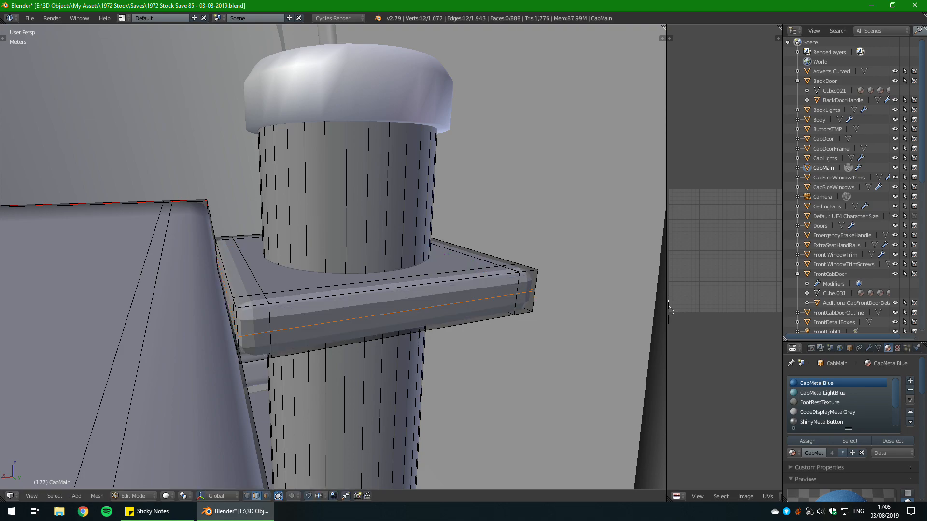
{"action": "right_click", "coordinate": [669, 312]}
{"action": "key", "text": "Tab"}
{"action": "mouse_move", "coordinate": [356, 326]}
{"action": "middle_mouse_down"}
{"action": "mouse_move", "coordinate": [424, 328]}
{"action": "mouse_move", "coordinate": [367, 338]}
{"action": "middle_mouse_up"}
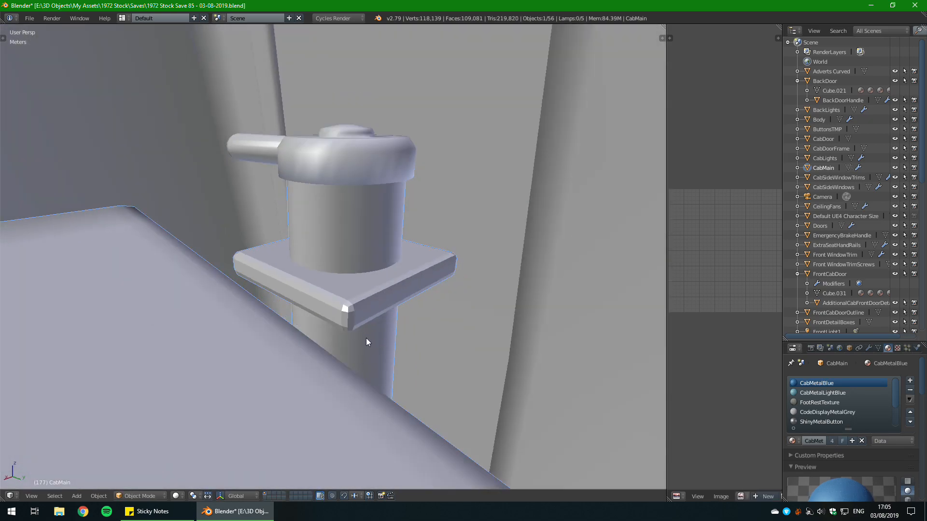
Step: Apply smooth shading to the CabMain object and return to Edit Mode
{"action": "key", "text": "t"}
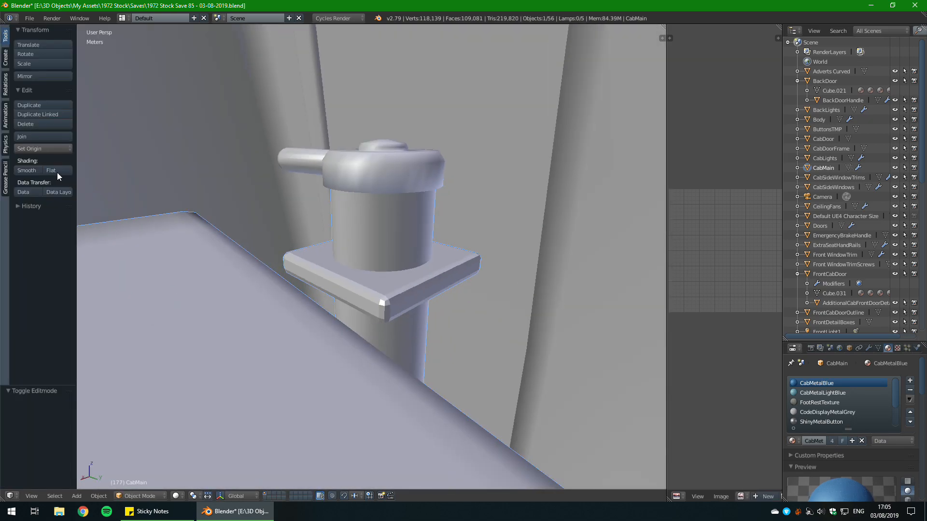
{"action": "left_click", "coordinate": [26, 171]}
{"action": "middle_click_drag", "start_coordinate": [198, 220], "coordinate": [362, 248]}
{"action": "scroll", "coordinate": [432, 270], "scroll_direction": "down", "scroll_amount": 2}
{"action": "key", "text": "t"}
{"action": "scroll", "coordinate": [378, 258], "scroll_direction": "up", "scroll_amount": 3}
{"action": "key", "text": "Tab"}
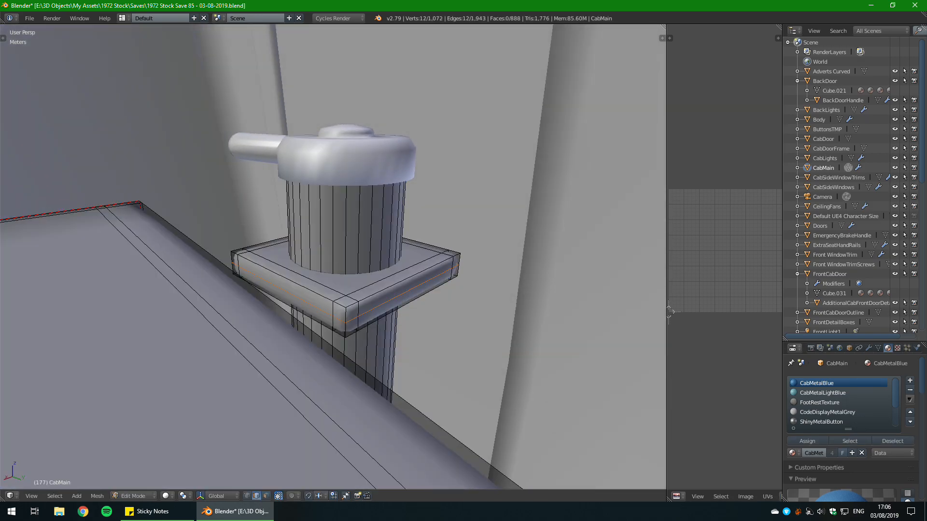
Step: Select the collar block's linked geometry and scale it along global Z to about 1.05
{"action": "key", "text": "ctrl+l"}
{"action": "mouse_move", "coordinate": [347, 271]}
{"action": "middle_mouse_down"}
{"action": "mouse_move", "coordinate": [364, 305]}
{"action": "mouse_move", "coordinate": [363, 279]}
{"action": "middle_mouse_up"}
{"action": "key", "text": "Tab"}
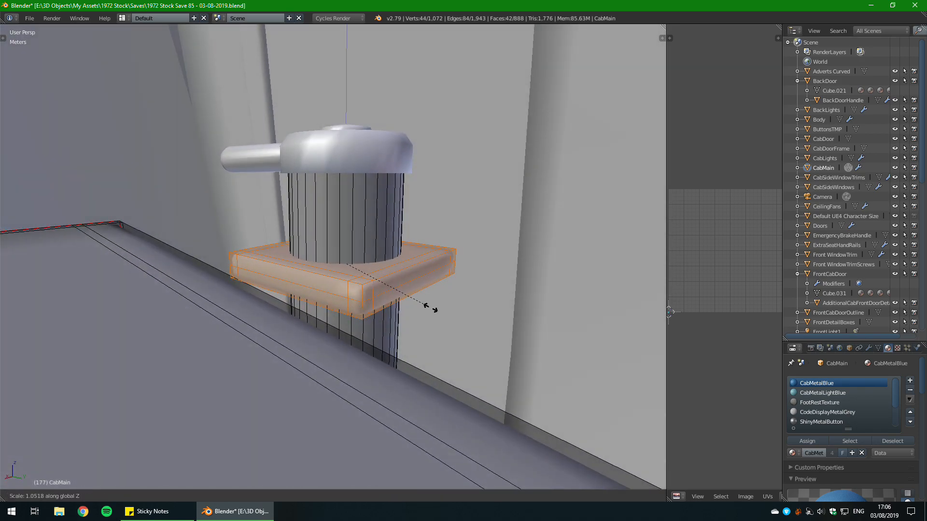
Step: Examine the smooth-shaded collar block and column from several angles, in and out of Edit Mode
{"action": "key", "text": "alt+z"}
{"action": "scroll", "coordinate": [433, 304], "scroll_direction": "down", "scroll_amount": 5}
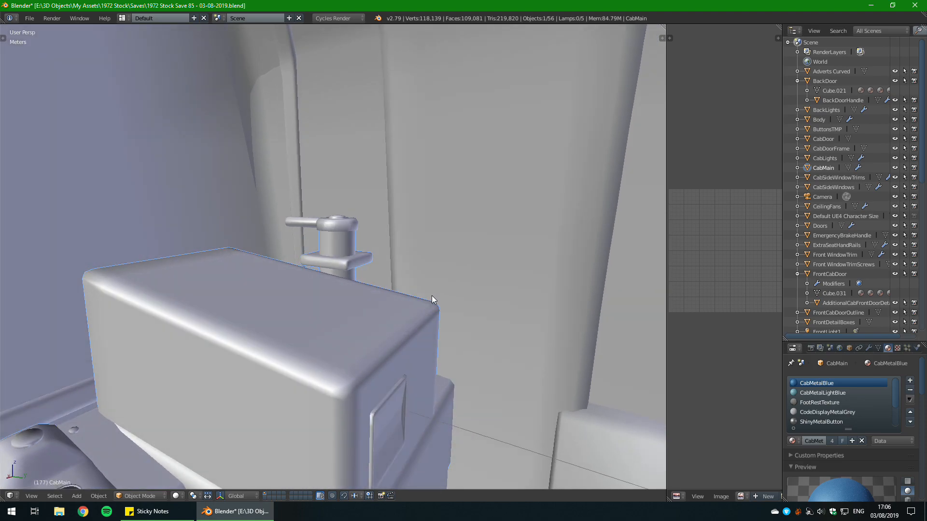
{"action": "scroll", "coordinate": [417, 314], "scroll_direction": "up", "scroll_amount": 8}
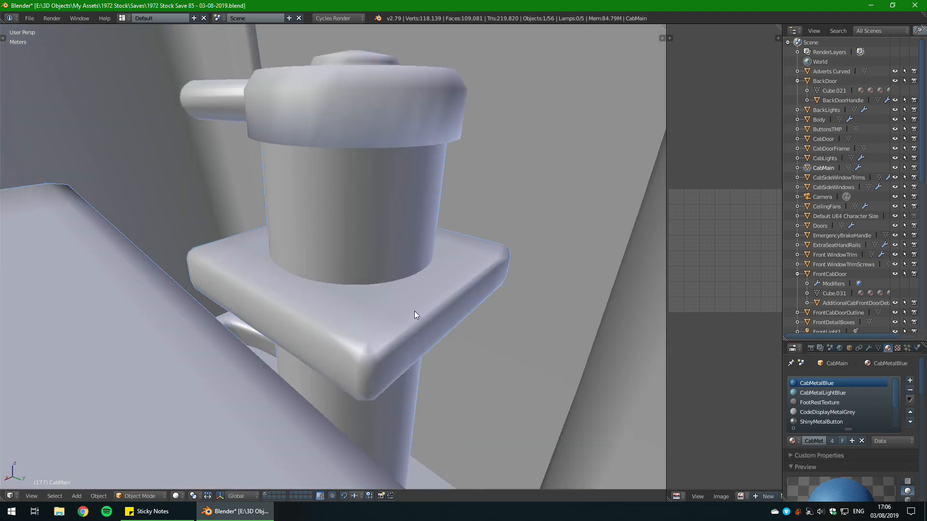
{"action": "key", "text": "Tab"}
{"action": "key", "text": "Tab"}
{"action": "middle_click_drag", "start_coordinate": [456, 276], "coordinate": [386, 308]}
{"action": "key", "text": "Tab"}
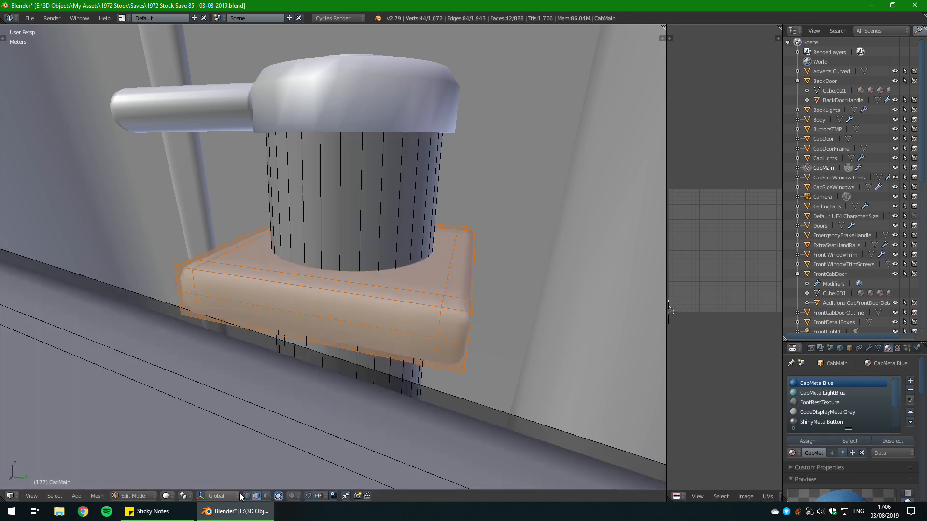
{"action": "key", "text": "Tab"}
{"action": "key", "text": "Tab"}
{"action": "key", "text": "Tab"}
{"action": "key", "text": "Tab"}
{"action": "middle_click_drag", "start_coordinate": [375, 194], "coordinate": [396, 212]}
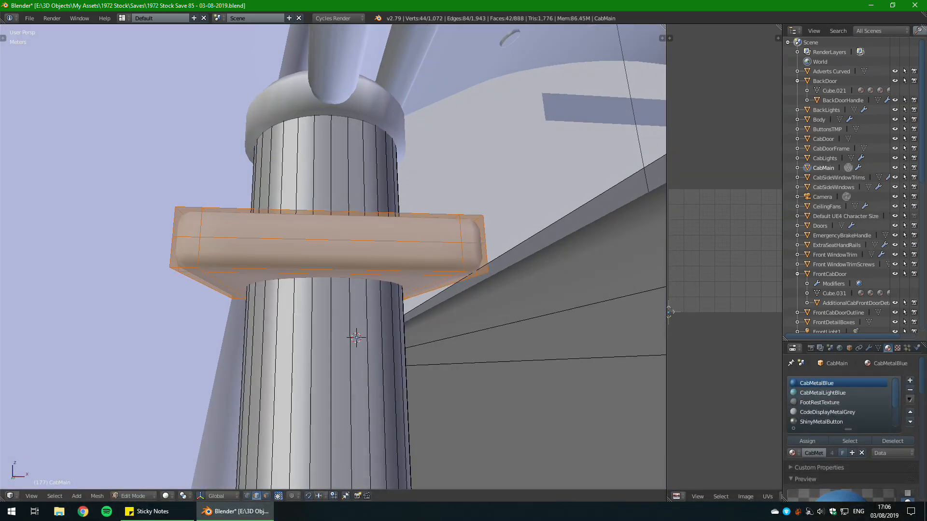
Step: Mark a vertical edge on the column's rear side, below the brake handle, as a seam and clear the selection
{"action": "right_click", "coordinate": [331, 333]}
{"action": "key", "text": "ctrl+e"}
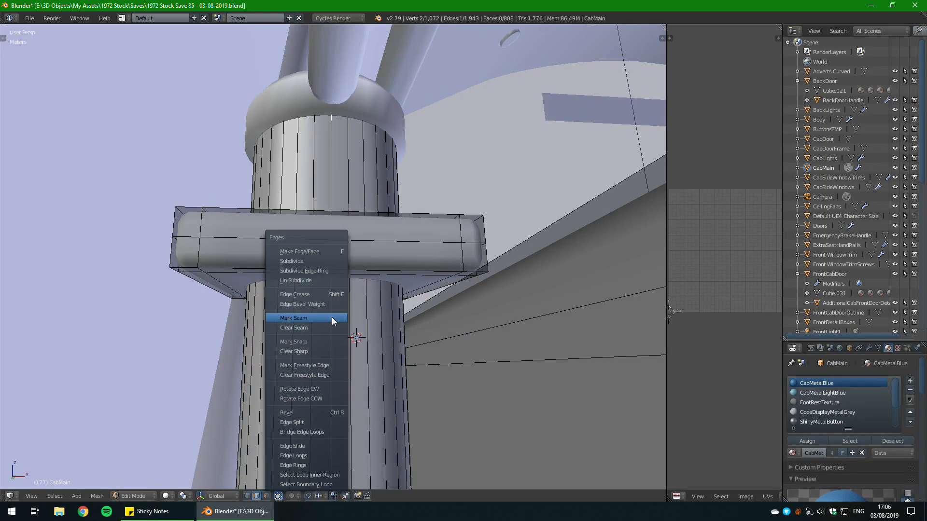
{"action": "left_click", "coordinate": [332, 316]}
{"action": "key", "text": "a"}
Step: Mark the outer edges around the collar block's top and bottom faces as seams and clear the selection
{"action": "middle_click_drag", "start_coordinate": [338, 241], "coordinate": [391, 314]}
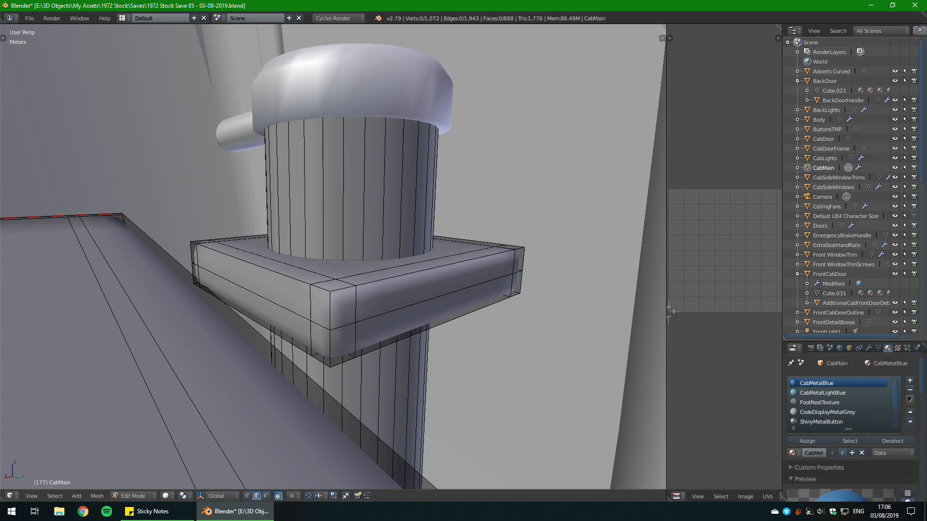
{"action": "mouse_move", "coordinate": [668, 312]}
{"action": "middle_mouse_down"}
{"action": "mouse_move", "coordinate": [753, 304]}
{"action": "mouse_move", "coordinate": [686, 352]}
{"action": "mouse_move", "coordinate": [642, 355]}
{"action": "middle_mouse_up"}
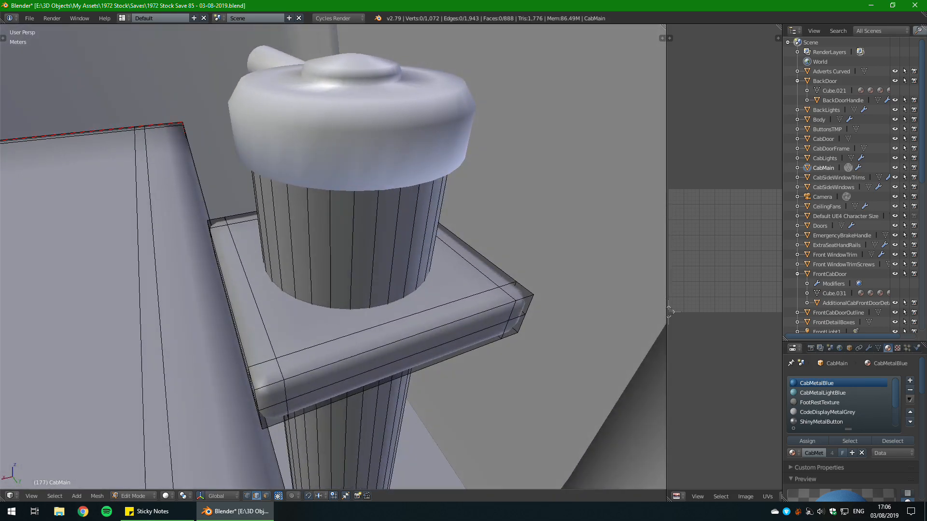
{"action": "left_click", "coordinate": [270, 384], "text": "alt"}
{"action": "right_click", "coordinate": [231, 309], "text": "alt+shift"}
{"action": "middle_click_drag", "start_coordinate": [231, 309], "coordinate": [382, 314]}
{"action": "right_click", "coordinate": [271, 315], "text": "alt+shift"}
{"action": "middle_click_drag", "start_coordinate": [669, 311], "coordinate": [670, 312]}
{"action": "right_click", "coordinate": [214, 291], "text": "alt+shift"}
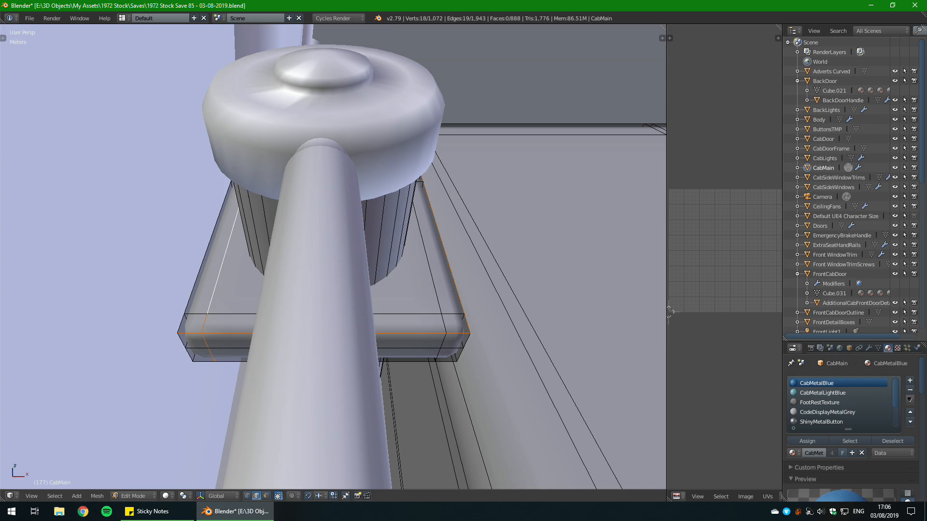
{"action": "right_click", "coordinate": [214, 291], "text": "alt+shift"}
{"action": "right_click", "coordinate": [193, 291], "text": "alt+shift"}
{"action": "middle_click_drag", "start_coordinate": [192, 291], "coordinate": [34, 309]}
{"action": "middle_click_drag", "start_coordinate": [671, 311], "coordinate": [671, 311]}
{"action": "key", "text": "ctrl+e"}
{"action": "left_click", "coordinate": [401, 305]}
{"action": "key", "text": "a"}
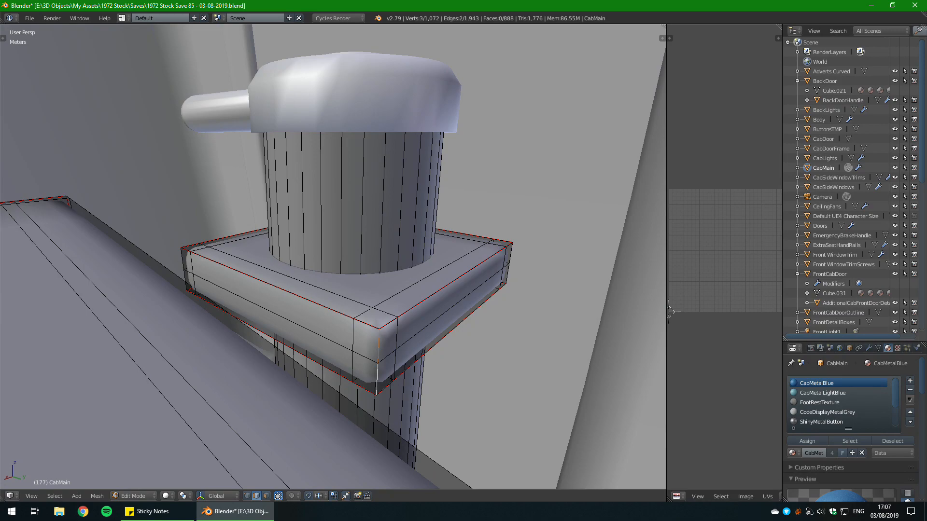
{"action": "middle_click_drag", "start_coordinate": [671, 311], "coordinate": [671, 311]}
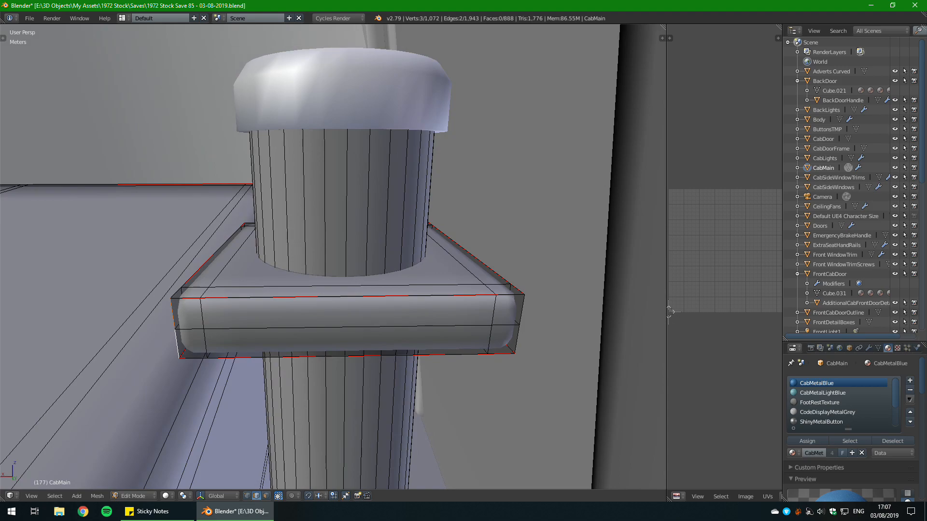
{"action": "right_click", "coordinate": [522, 310], "text": "shift"}
{"action": "right_click", "coordinate": [517, 339], "text": "shift"}
{"action": "middle_click_drag", "start_coordinate": [517, 339], "coordinate": [583, 340]}
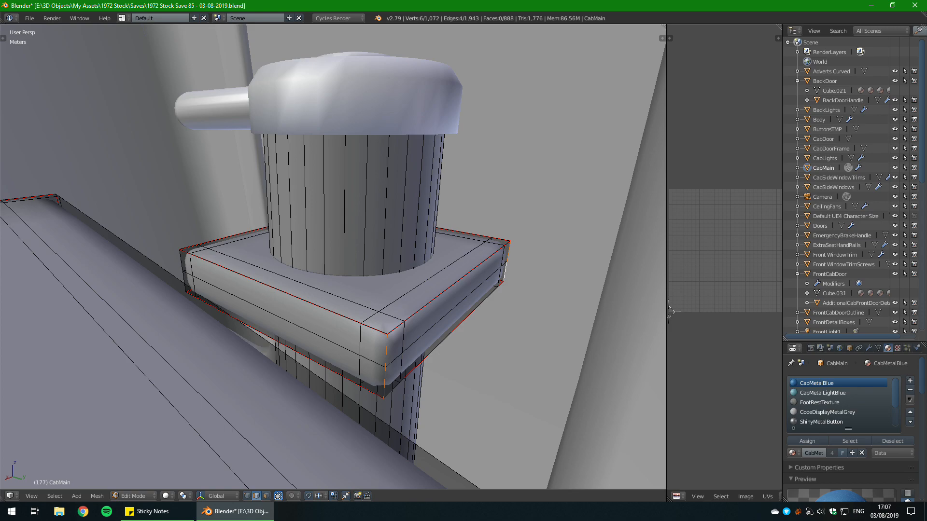
{"action": "key", "text": "ctrl+z"}
Step: Clear the seams from the outer edges around the collar block's top face and deselect everything
{"action": "right_click", "coordinate": [299, 298], "text": "alt+shift"}
{"action": "right_click", "coordinate": [471, 234], "text": "alt+shift"}
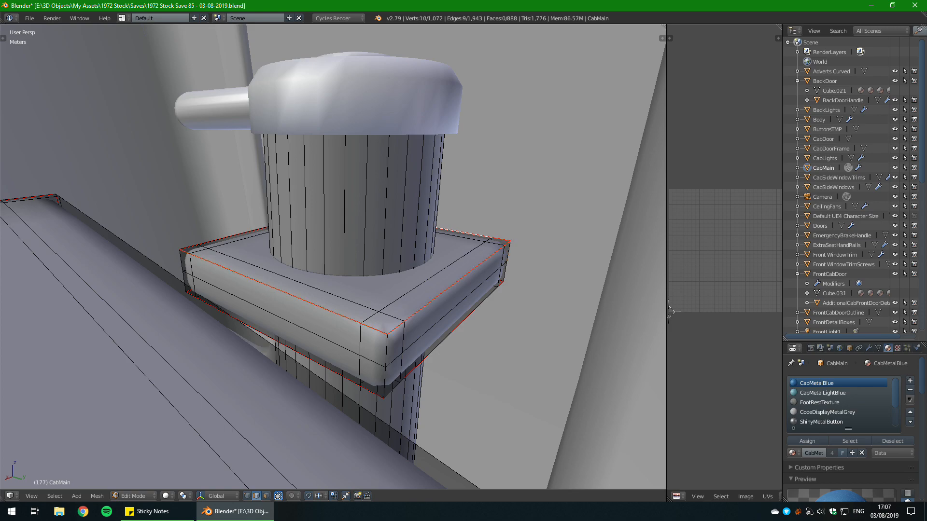
{"action": "right_click", "coordinate": [237, 234], "text": "alt+shift"}
{"action": "key", "text": "ctrl+e"}
{"action": "left_click", "coordinate": [237, 243]}
{"action": "key", "text": "a"}
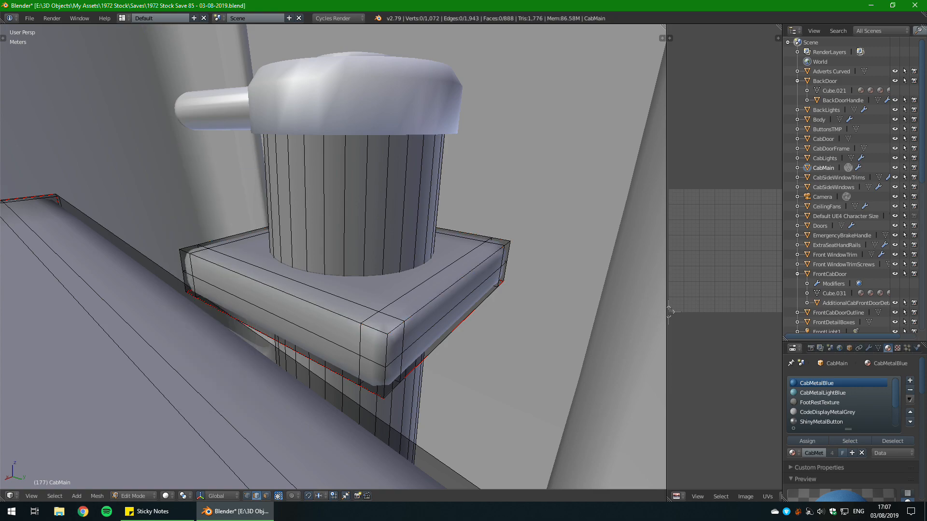
Step: Mark the vertical edges at all four corners of the collar block as seams and clear the selection
{"action": "right_click", "coordinate": [386, 351]}
{"action": "right_click", "coordinate": [385, 382], "text": "shift"}
{"action": "right_click", "coordinate": [504, 272], "text": "shift"}
{"action": "right_click", "coordinate": [503, 257], "text": "shift"}
{"action": "right_click", "coordinate": [502, 256], "text": "shift"}
{"action": "right_click", "coordinate": [508, 251], "text": "shift"}
{"action": "middle_click_drag", "start_coordinate": [508, 251], "coordinate": [570, 246]}
{"action": "right_click", "coordinate": [243, 333], "text": "shift"}
{"action": "right_click", "coordinate": [242, 332], "text": "shift"}
{"action": "middle_click_drag", "start_coordinate": [242, 332], "coordinate": [300, 332]}
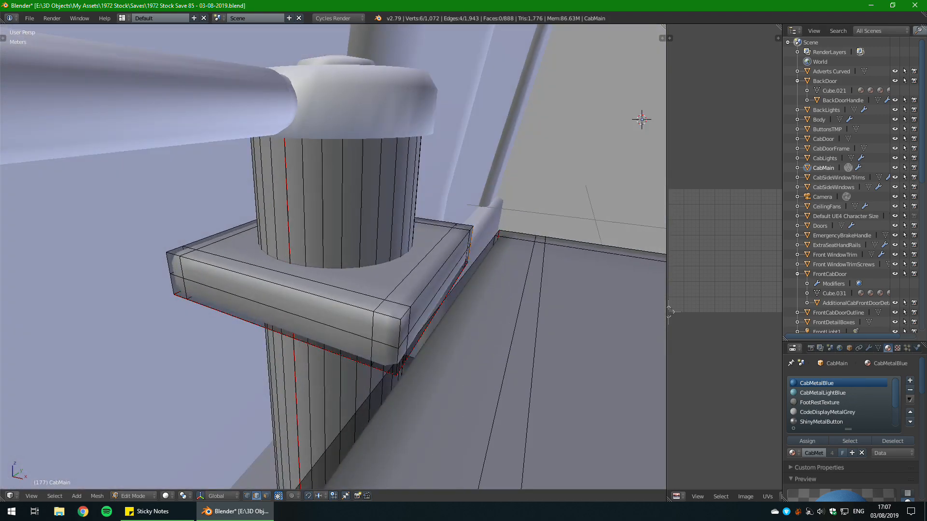
{"action": "right_click", "coordinate": [399, 334], "text": "shift"}
{"action": "middle_click_drag", "start_coordinate": [400, 334], "coordinate": [420, 333]}
{"action": "right_click", "coordinate": [445, 350], "text": "shift"}
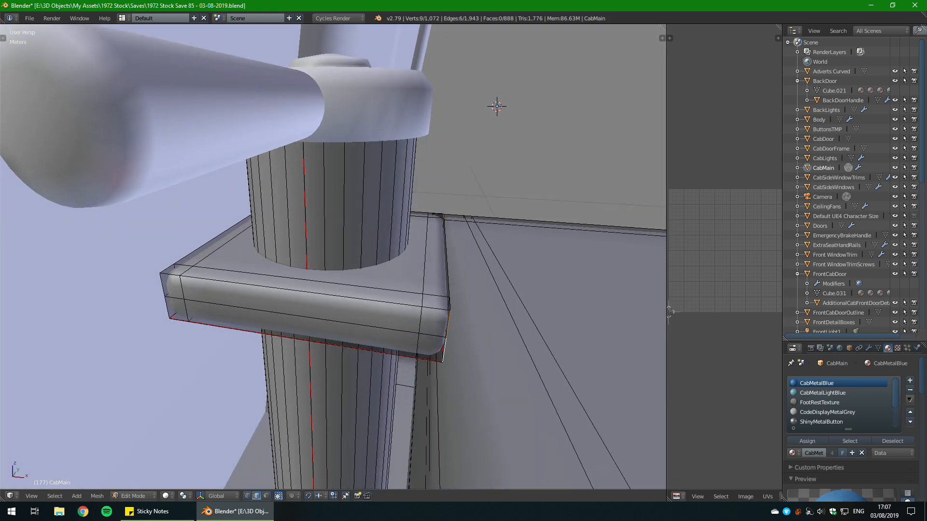
{"action": "right_click", "coordinate": [163, 293], "text": "shift"}
{"action": "key", "text": "ctrl+e"}
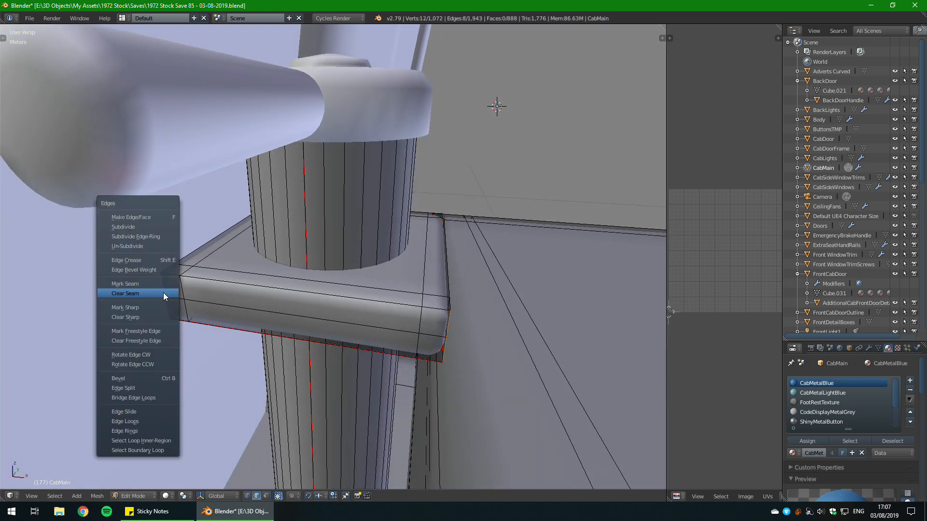
{"action": "left_click", "coordinate": [156, 280]}
{"action": "key", "text": "a"}
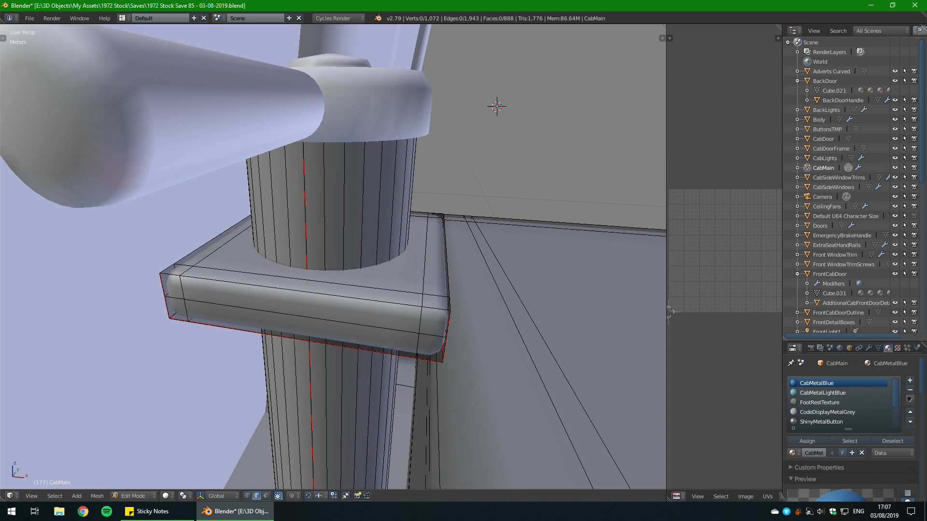
Step: Select the linked geometry of the collar block and the column and unwrap both to UVs
{"action": "key", "text": "l"}
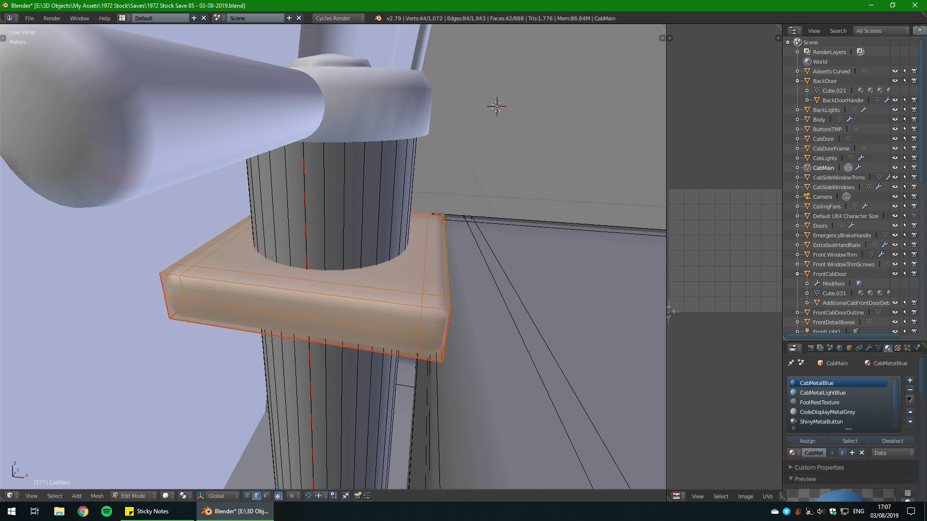
{"action": "key", "text": "l"}
{"action": "key", "text": "u"}
{"action": "left_click", "coordinate": [365, 215]}
{"action": "middle_click_drag", "start_coordinate": [365, 215], "coordinate": [212, 242]}
{"action": "scroll", "coordinate": [212, 241], "scroll_direction": "down", "scroll_amount": 3}
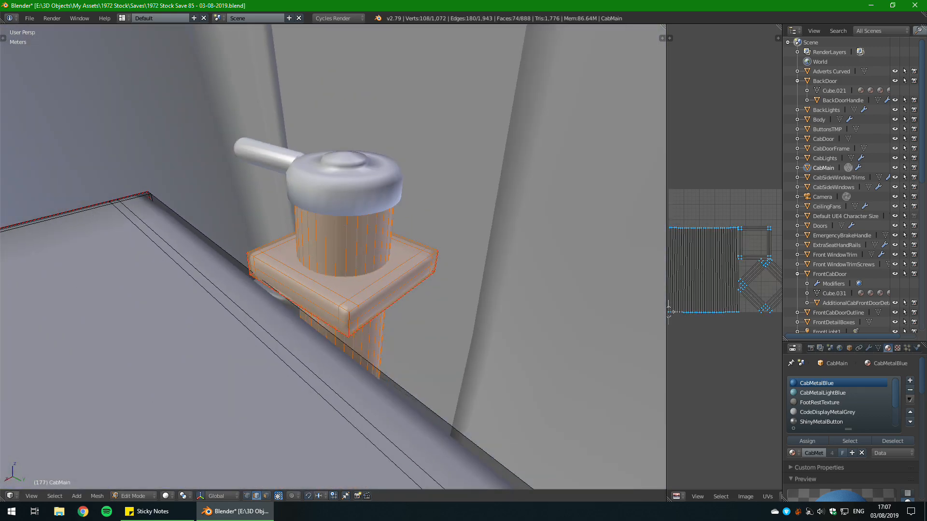
{"action": "scroll", "coordinate": [724, 275], "scroll_direction": "down", "scroll_amount": 2}
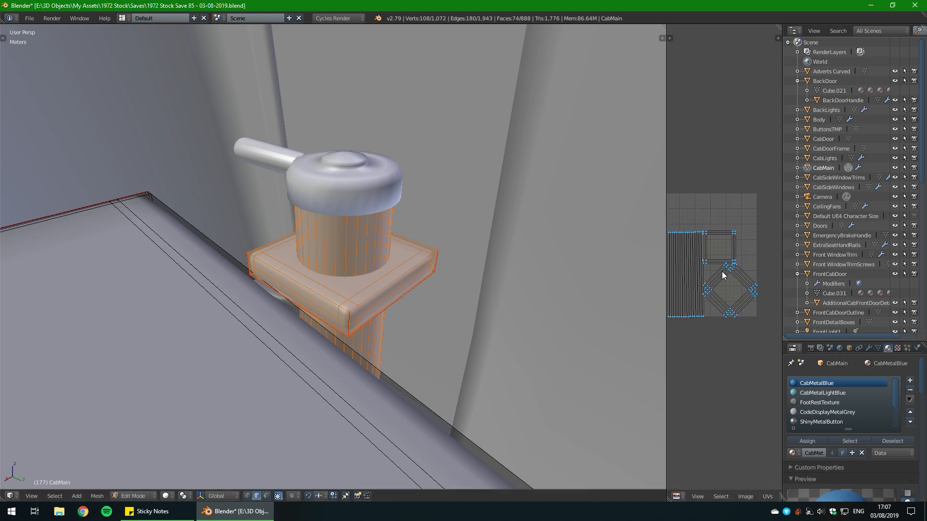
Step: Leave Edit Mode and save over the existing 1972 Stock Save 85 - 03-08-2019.blend file
{"action": "middle_click_drag", "start_coordinate": [396, 275], "coordinate": [446, 344]}
{"action": "key", "text": "Tab"}
{"action": "key", "text": "ctrl+s"}
{"action": "left_click", "coordinate": [363, 285]}
{"action": "key", "text": "Tab"}
{"action": "key", "text": "Tab"}
Step: Select the EmergencyBrakeHandle object and open its mesh in Edit Mode
{"action": "middle_click_drag", "start_coordinate": [349, 339], "coordinate": [283, 279]}
{"action": "middle_click_drag", "start_coordinate": [332, 190], "coordinate": [348, 216]}
{"action": "key", "text": "Tab"}
{"action": "key", "text": "Tab"}
{"action": "right_click", "coordinate": [347, 222]}
{"action": "key", "text": "Tab"}
{"action": "key", "text": "Tab"}
{"action": "key", "text": "Tab"}
{"action": "scroll", "coordinate": [329, 203], "scroll_direction": "up", "scroll_amount": 3}
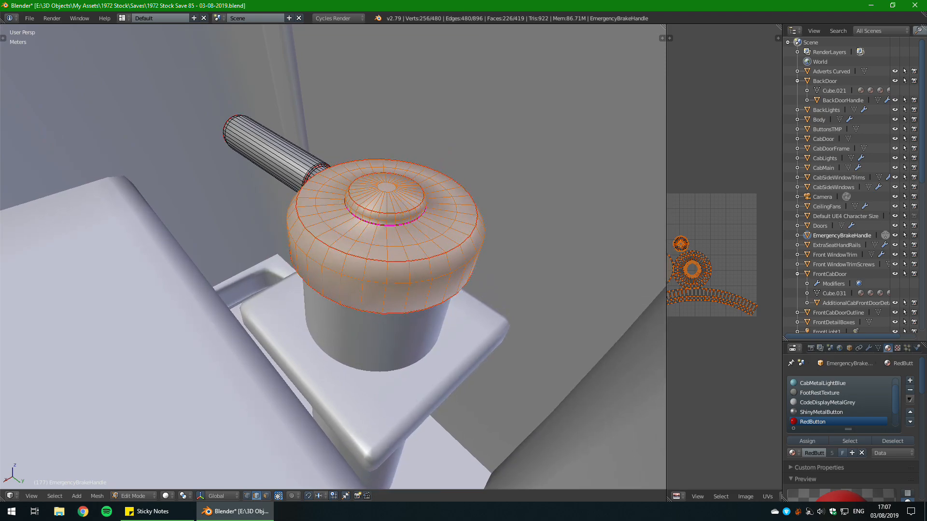
Step: Remove the crease from the edge loop around the base of the cap's raised centre and view it in Object Mode
{"action": "right_click", "coordinate": [349, 238], "text": "alt"}
{"action": "key", "text": "Tab"}
{"action": "key", "text": "Tab"}
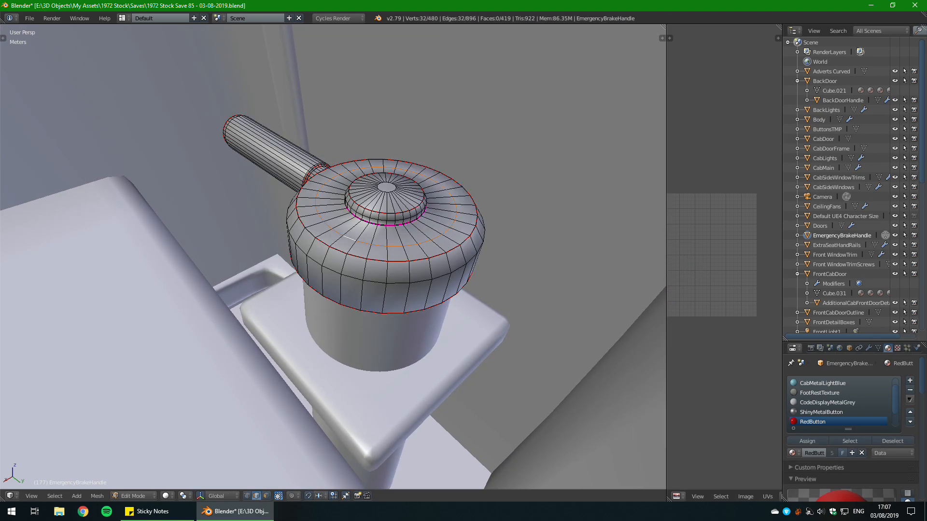
{"action": "left_click", "coordinate": [349, 238]}
{"action": "right_click", "coordinate": [350, 238]}
{"action": "key", "text": "n"}
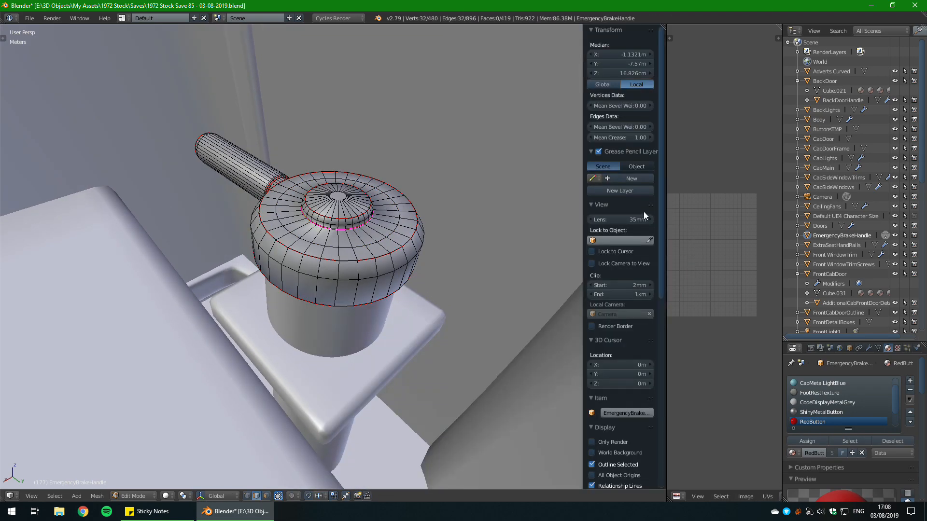
{"action": "left_click_drag", "start_coordinate": [619, 140], "coordinate": [550, 140]}
{"action": "key", "text": "n"}
{"action": "middle_click_drag", "start_coordinate": [416, 251], "coordinate": [377, 259]}
{"action": "key", "text": "Tab"}
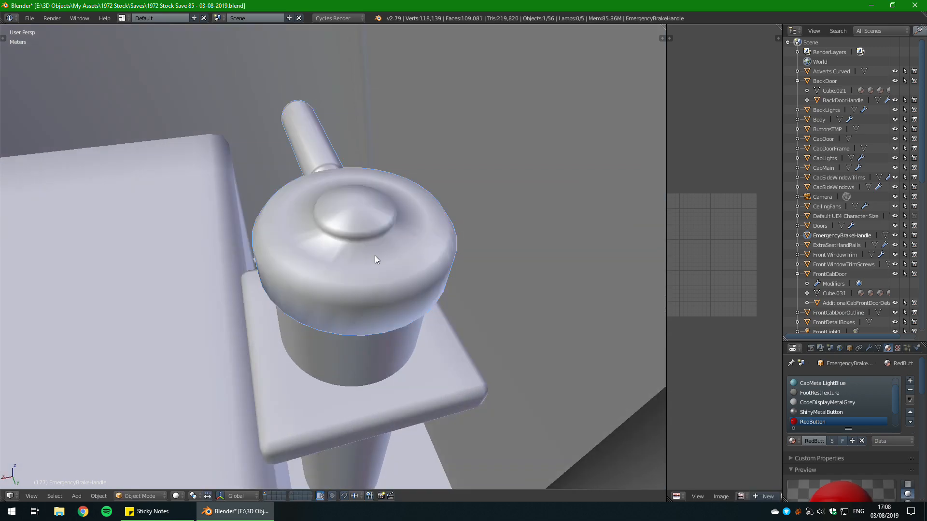
Step: Mark the edge loop around the base of the cap's raised centre as a seam and clear the selection
{"action": "key", "text": "Tab"}
{"action": "middle_click_drag", "start_coordinate": [254, 260], "coordinate": [293, 267]}
{"action": "scroll", "coordinate": [296, 271], "scroll_direction": "up", "scroll_amount": 1}
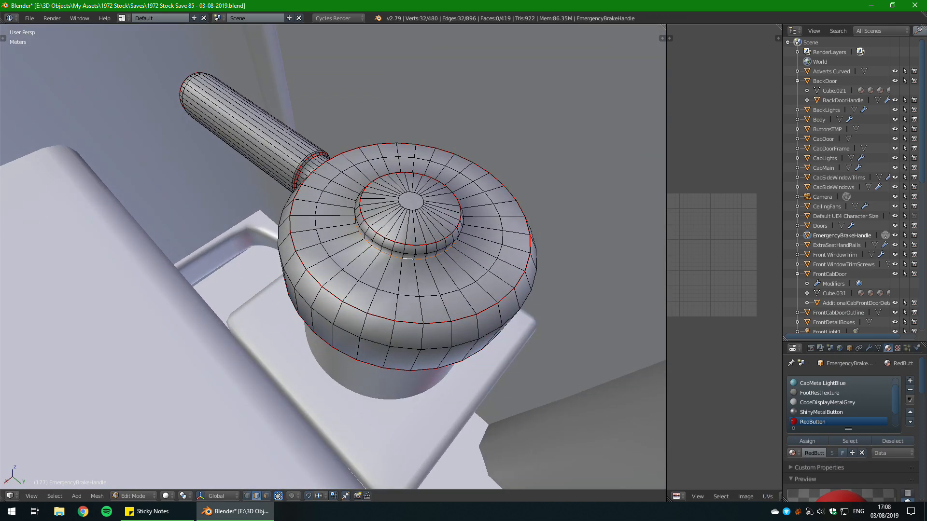
{"action": "key", "text": "a"}
{"action": "right_click", "coordinate": [407, 258], "text": "alt"}
{"action": "key", "text": "ctrl+e"}
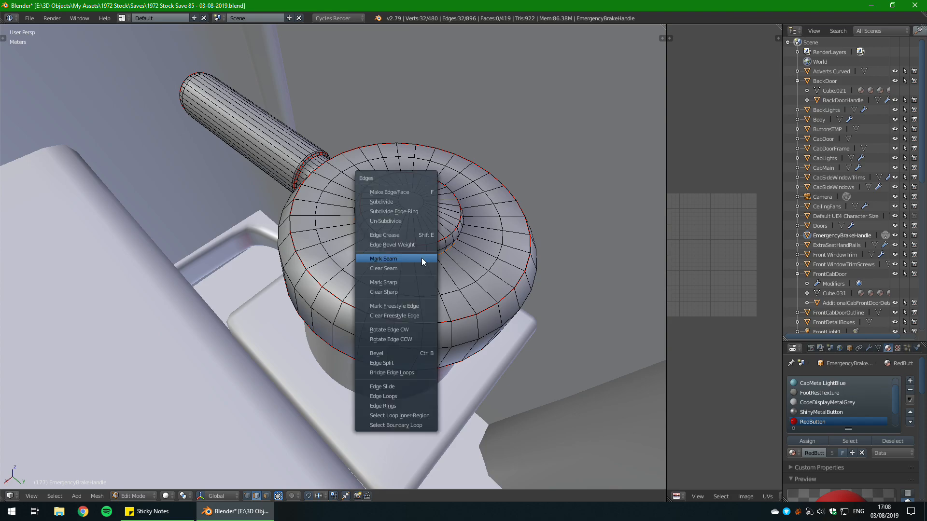
{"action": "left_click", "coordinate": [421, 258]}
{"action": "key", "text": "a"}
Step: Select all of the brake handle's geometry and unwrap it to UVs
{"action": "middle_click_drag", "start_coordinate": [420, 261], "coordinate": [490, 241]}
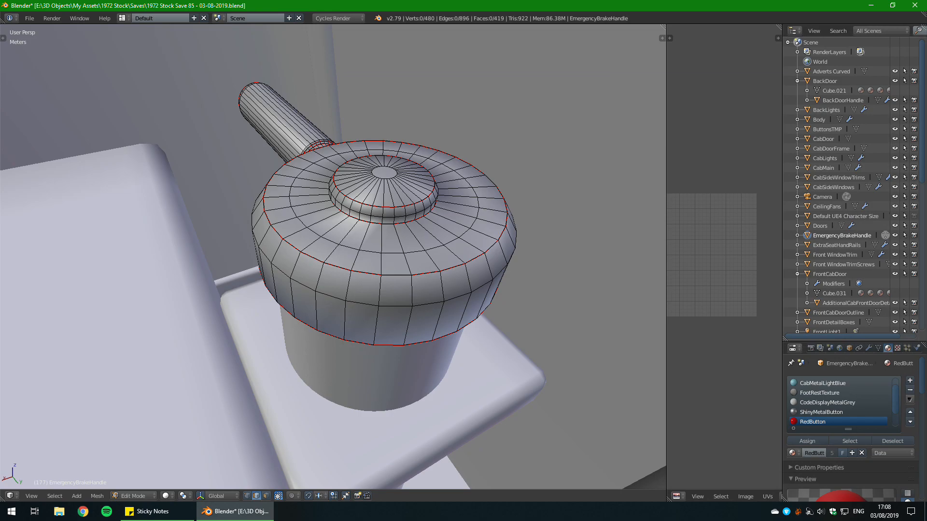
{"action": "mouse_move", "coordinate": [489, 242]}
{"action": "middle_mouse_down"}
{"action": "mouse_move", "coordinate": [555, 246]}
{"action": "mouse_move", "coordinate": [487, 229]}
{"action": "mouse_move", "coordinate": [485, 237]}
{"action": "middle_mouse_up"}
{"action": "scroll", "coordinate": [555, 246], "scroll_direction": "up", "scroll_amount": 2}
{"action": "scroll", "coordinate": [333, 256], "scroll_direction": "down", "scroll_amount": 5}
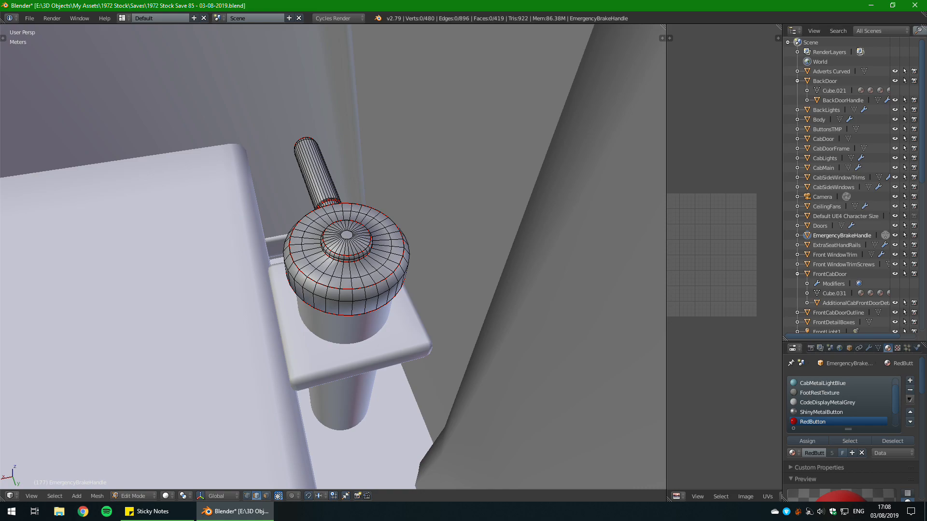
{"action": "middle_click_drag", "start_coordinate": [486, 236], "coordinate": [312, 252]}
{"action": "scroll", "coordinate": [517, 233], "scroll_direction": "up", "scroll_amount": 2}
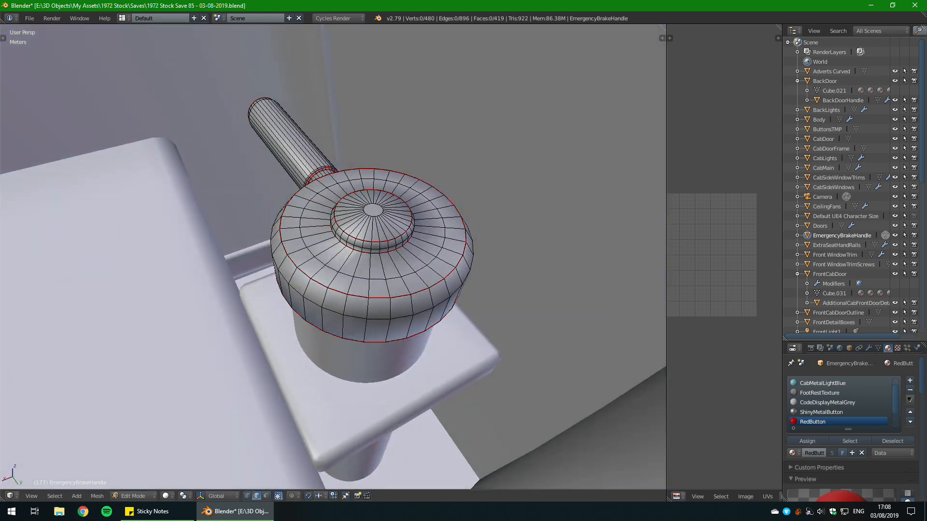
{"action": "key", "text": "a"}
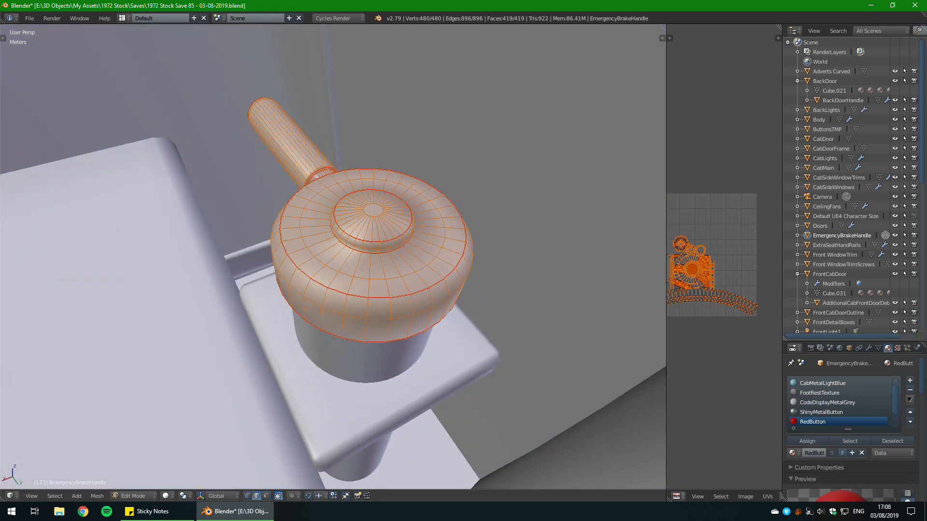
{"action": "key", "text": "u"}
{"action": "left_click", "coordinate": [294, 149]}
{"action": "middle_click_drag", "start_coordinate": [338, 193], "coordinate": [357, 239]}
Step: Return to Object Mode and save over the current blend file
{"action": "key", "text": "Tab"}
{"action": "key", "text": "ctrl+s"}
{"action": "left_click", "coordinate": [384, 201]}
Step: Raise the middle edge loop on the cap's upper face about 0.4 mm along global Z and save the file
{"action": "scroll", "coordinate": [358, 240], "scroll_direction": "down", "scroll_amount": 2}
{"action": "key", "text": "Tab"}
{"action": "scroll", "coordinate": [357, 239], "scroll_direction": "up", "scroll_amount": 2}
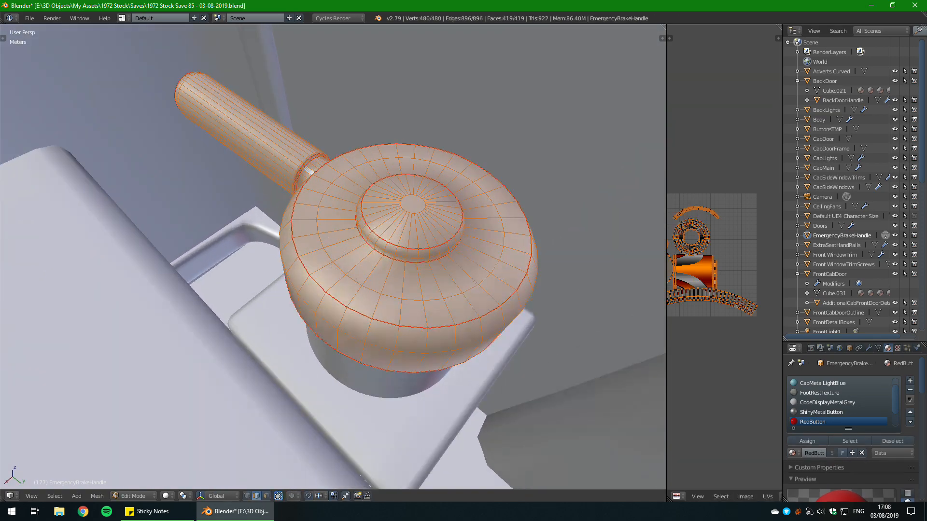
{"action": "key", "text": "a"}
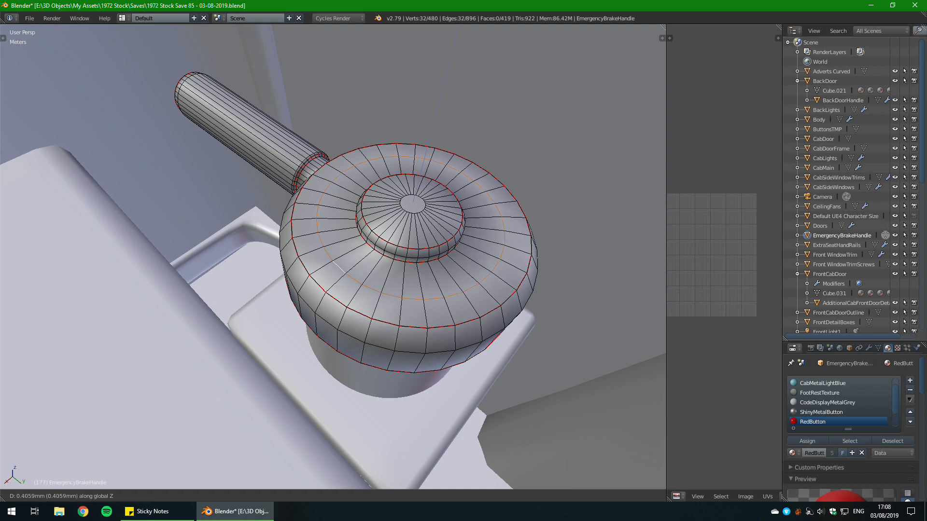
{"action": "left_click", "coordinate": [451, 278], "text": "alt"}
{"action": "middle_click_drag", "start_coordinate": [450, 278], "coordinate": [450, 243]}
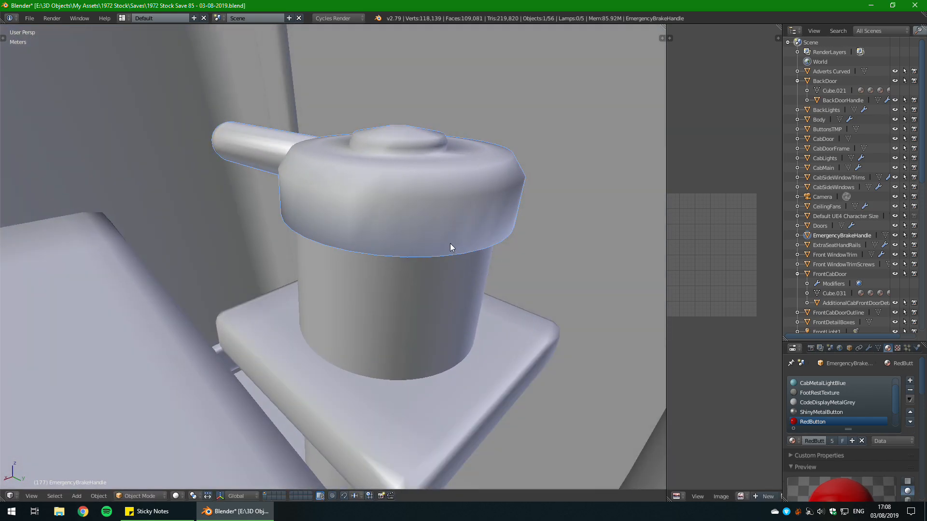
{"action": "key", "text": "Tab"}
{"action": "key", "text": "ctrl+s"}
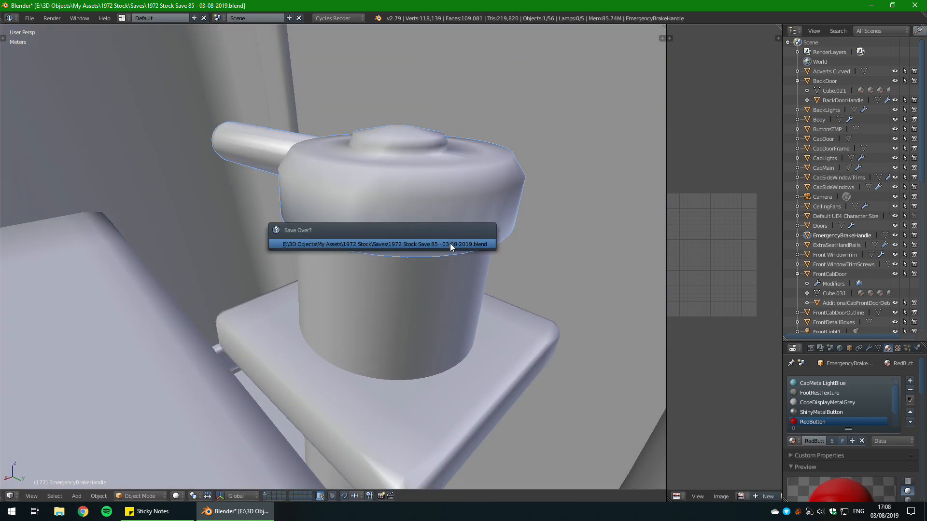
Step: Lower the outer edge loop of the cap's upper face about 0.3 mm along global Z and save the file
{"action": "key", "text": "Tab"}
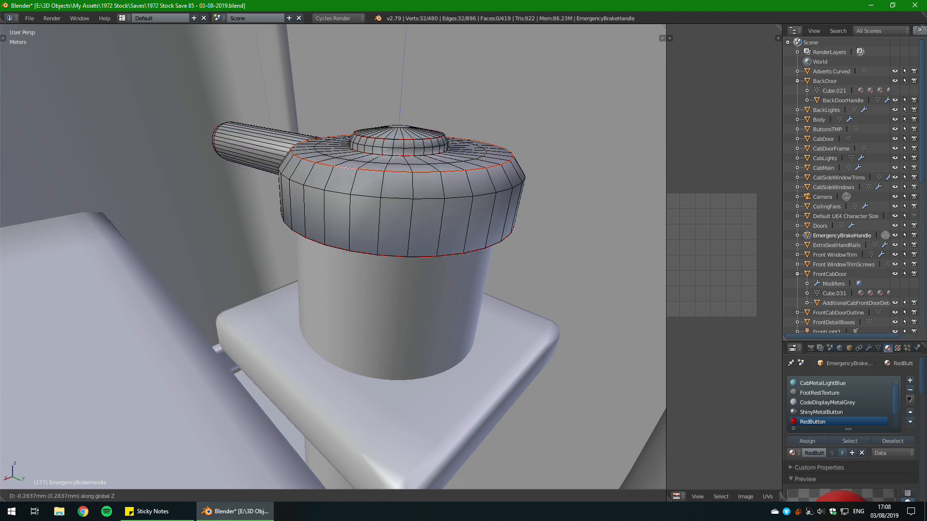
{"action": "key", "text": "Tab"}
{"action": "mouse_move", "coordinate": [487, 270]}
{"action": "middle_mouse_down"}
{"action": "mouse_move", "coordinate": [523, 240]}
{"action": "mouse_move", "coordinate": [590, 236]}
{"action": "middle_mouse_up"}
{"action": "key", "text": "Tab"}
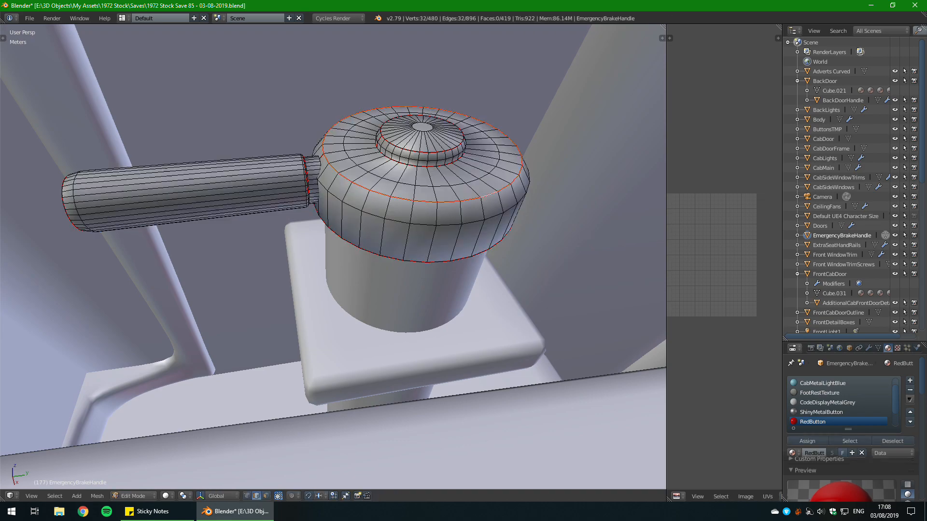
{"action": "key", "text": "ctrl+s"}
{"action": "left_click", "coordinate": [530, 219]}
Step: Select the cap's linked geometry without the lever, unwrap it to UVs and leave Edit Mode
{"action": "key", "text": "a"}
{"action": "key", "text": "a"}
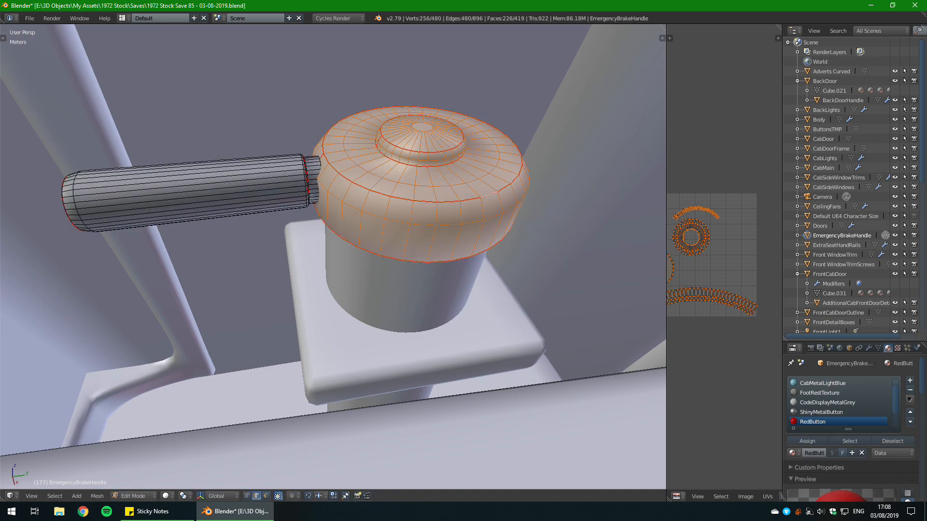
{"action": "key", "text": "u"}
{"action": "left_click", "coordinate": [256, 190]}
{"action": "key", "text": "Tab"}
Step: Inspect the shading of the cap and the column from the side, in and out of Edit Mode
{"action": "middle_click_drag", "start_coordinate": [463, 223], "coordinate": [399, 178]}
{"action": "right_click", "coordinate": [369, 171]}
{"action": "key", "text": "Tab"}
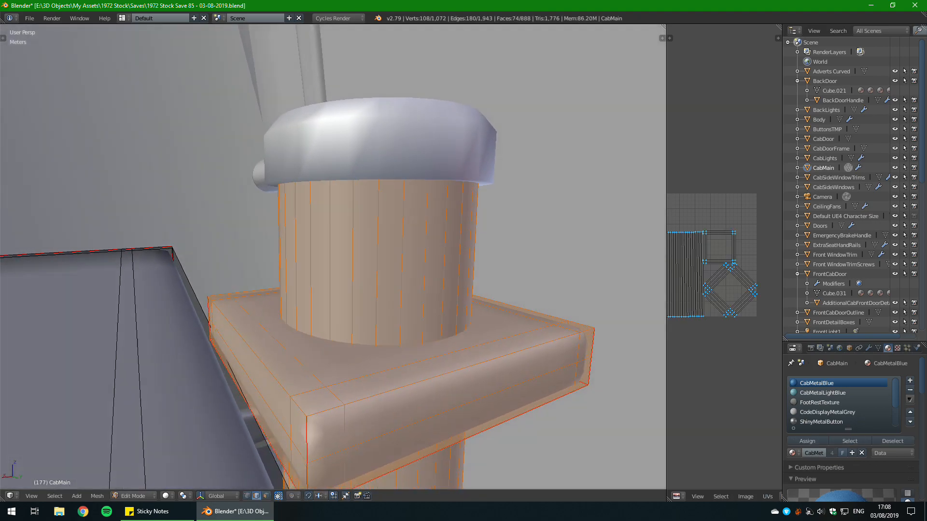
{"action": "key", "text": "Tab"}
{"action": "right_click", "coordinate": [363, 134]}
{"action": "key", "text": "Tab"}
{"action": "key", "text": "Tab"}
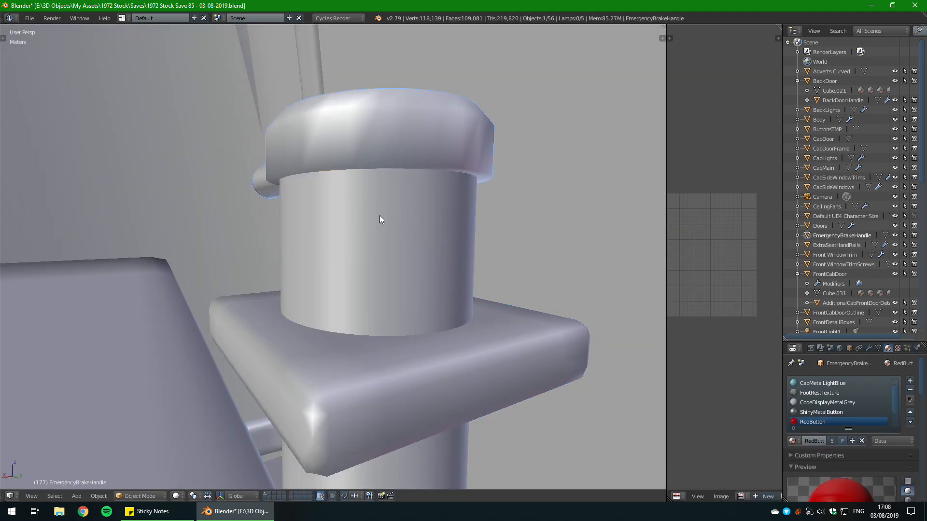
Step: Open the CabMain mesh in Edit Mode and clear its selection
{"action": "right_click", "coordinate": [380, 269]}
{"action": "key", "text": "Tab"}
{"action": "middle_click_drag", "start_coordinate": [379, 269], "coordinate": [444, 312]}
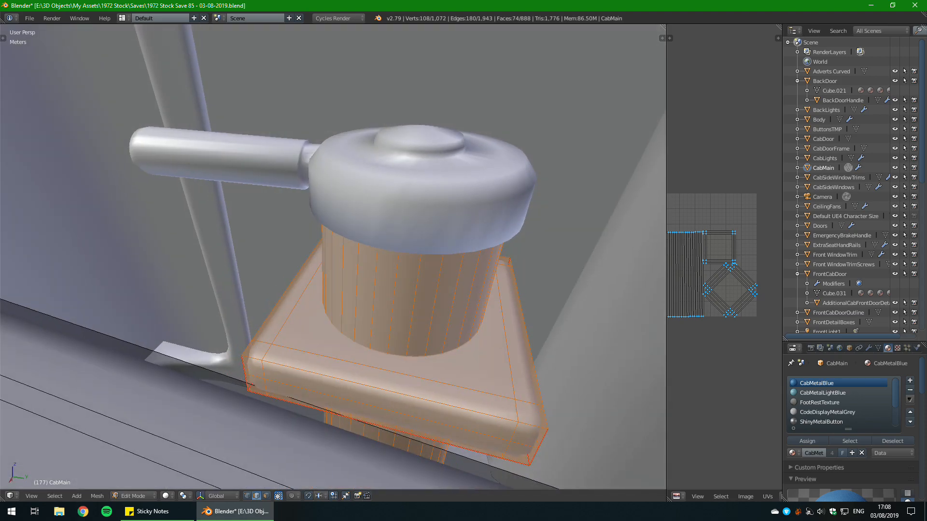
{"action": "scroll", "coordinate": [444, 311], "scroll_direction": "up", "scroll_amount": 1}
{"action": "key", "text": "a"}
{"action": "scroll", "coordinate": [444, 312], "scroll_direction": "down", "scroll_amount": 2}
{"action": "left_click", "coordinate": [12, 511]}
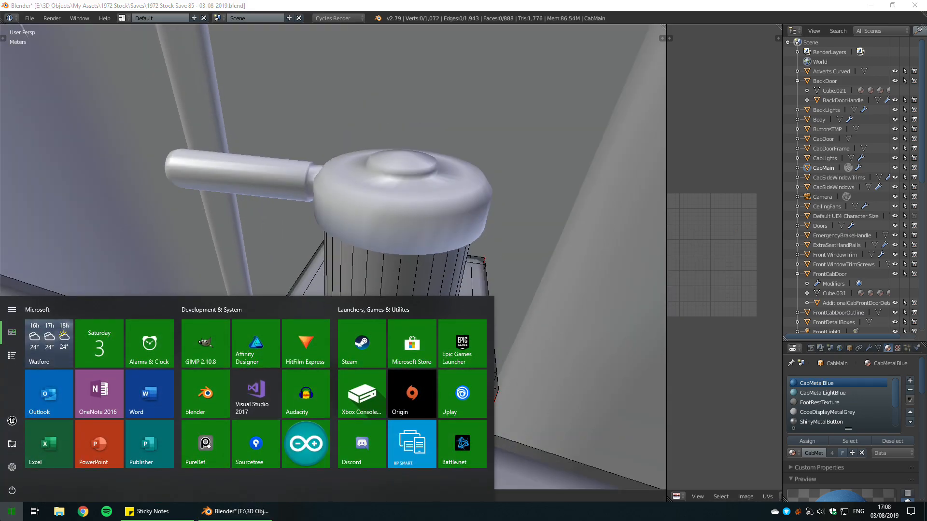
{"action": "left_click", "coordinate": [12, 512]}
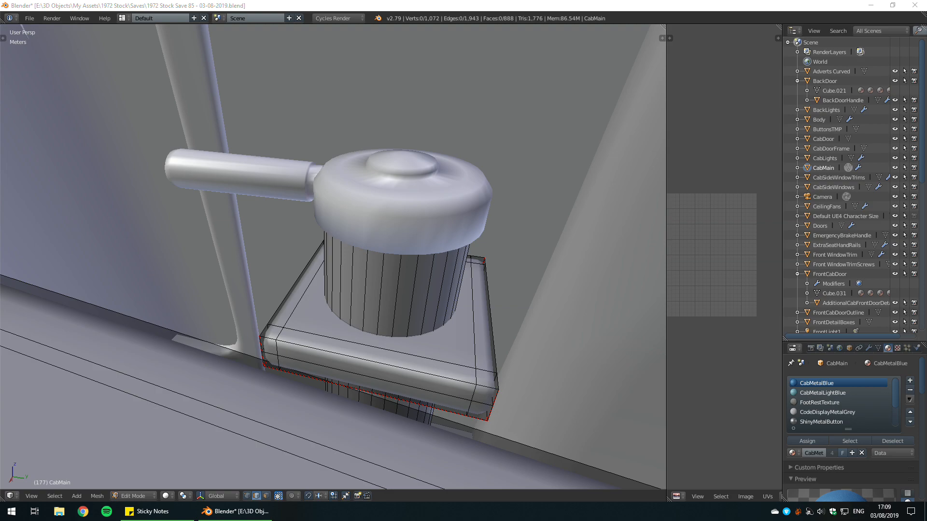
{"action": "key", "text": "alt+Tab"}
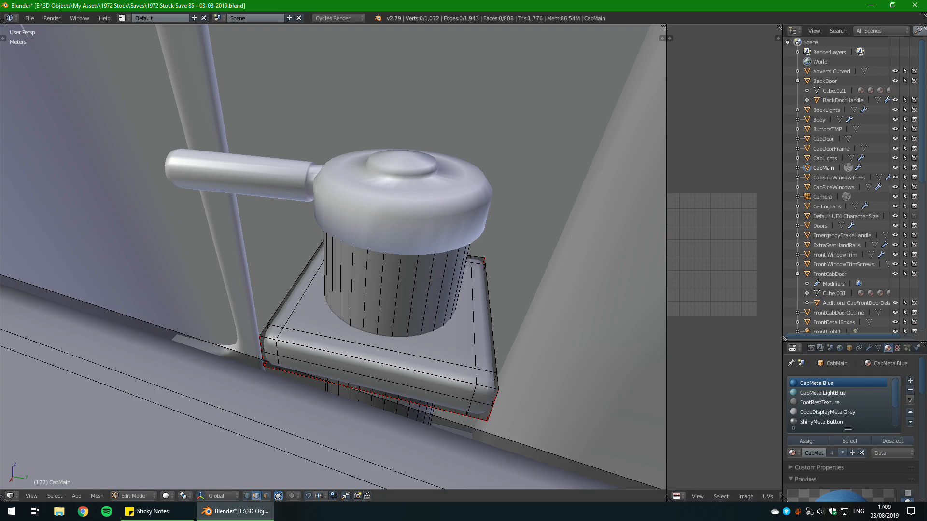
{"action": "middle_click_drag", "start_coordinate": [367, 270], "coordinate": [280, 244]}
{"action": "scroll", "coordinate": [388, 261], "scroll_direction": "up", "scroll_amount": 4}
{"action": "scroll", "coordinate": [278, 234], "scroll_direction": "down", "scroll_amount": 4}
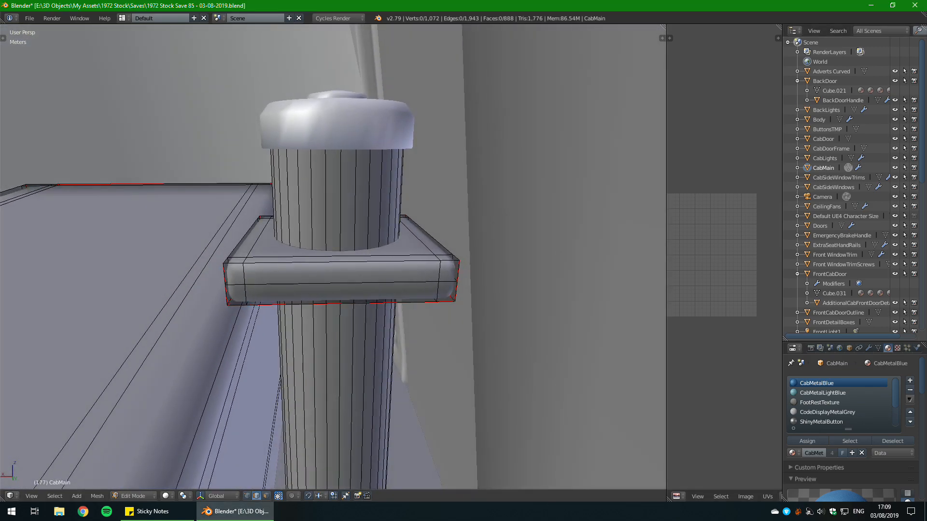
Step: Save the file and inspect the brake column and square collar from below and from above
{"action": "key", "text": "ctrl+s"}
{"action": "left_click", "coordinate": [389, 135]}
{"action": "middle_click_drag", "start_coordinate": [389, 135], "coordinate": [611, 83]}
{"action": "scroll", "coordinate": [610, 82], "scroll_direction": "down", "scroll_amount": 4}
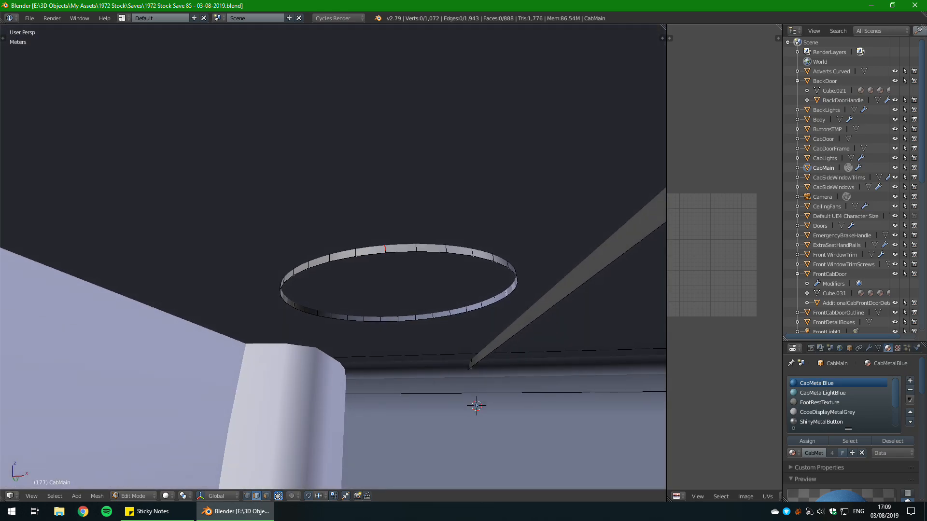
{"action": "middle_click_drag", "start_coordinate": [367, 193], "coordinate": [425, 304]}
{"action": "scroll", "coordinate": [429, 302], "scroll_direction": "down", "scroll_amount": 3}
{"action": "scroll", "coordinate": [555, 294], "scroll_direction": "up", "scroll_amount": 3}
{"action": "middle_click_drag", "start_coordinate": [425, 304], "coordinate": [400, 434], "text": "shift"}
{"action": "scroll", "coordinate": [400, 386], "scroll_direction": "down", "scroll_amount": 5}
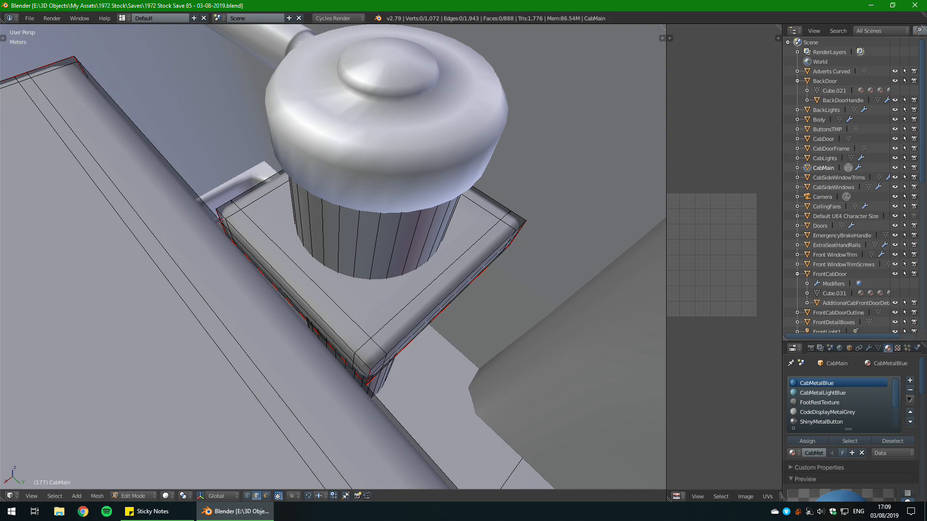
{"action": "middle_click_drag", "start_coordinate": [401, 290], "coordinate": [420, 335]}
{"action": "scroll", "coordinate": [440, 270], "scroll_direction": "up", "scroll_amount": 3}
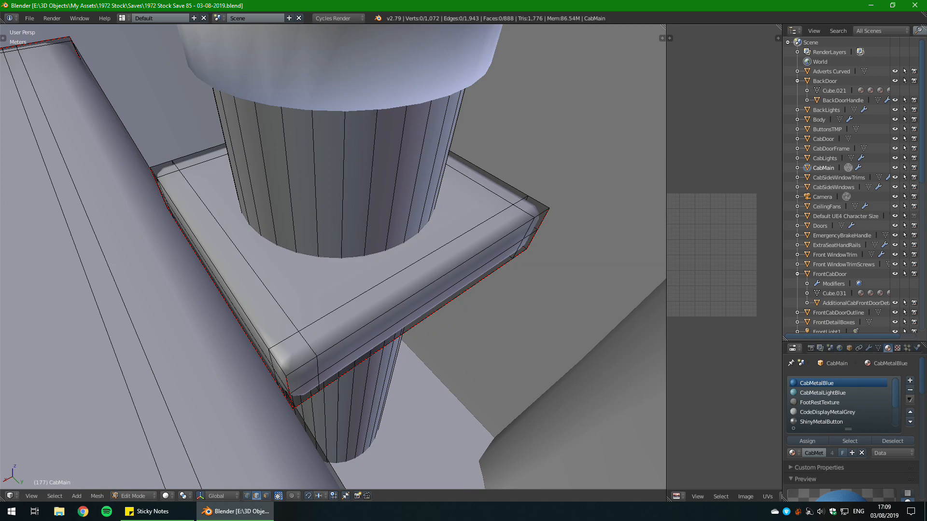
Step: Select the linked column and collar, rotate them about 22° around global Z and fine-tune the angle with a second rotation
{"action": "key", "text": "l"}
{"action": "key", "text": "l"}
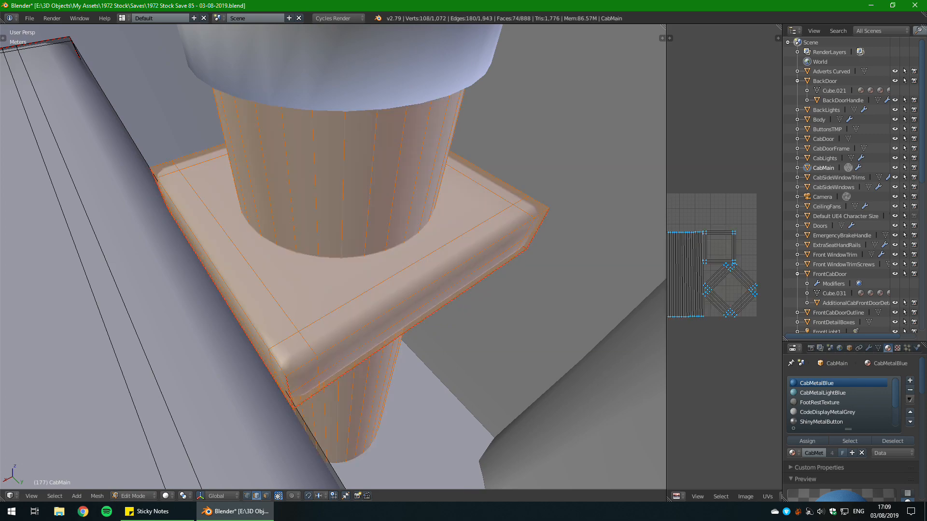
{"action": "key", "text": "Tab"}
{"action": "scroll", "coordinate": [384, 278], "scroll_direction": "down", "scroll_amount": 5}
{"action": "key", "text": "Tab"}
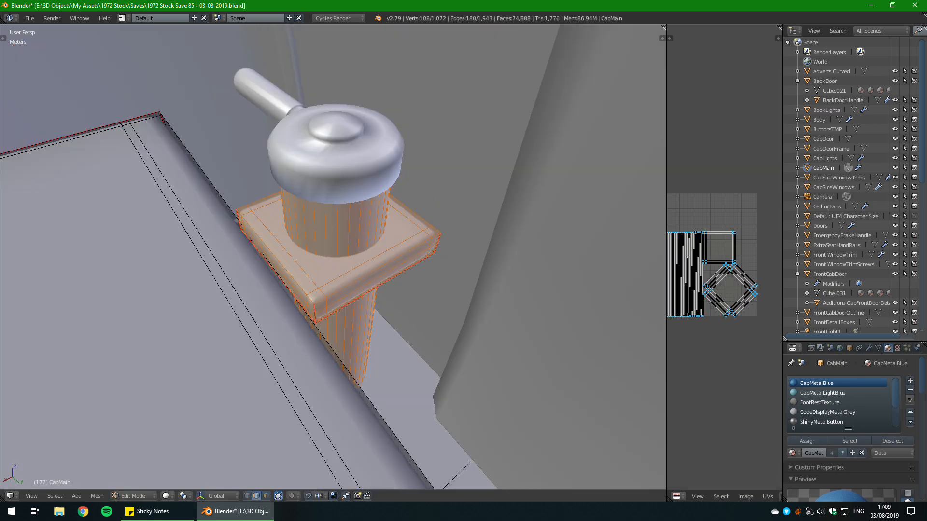
{"action": "key", "text": "r"}
{"action": "key", "text": "z"}
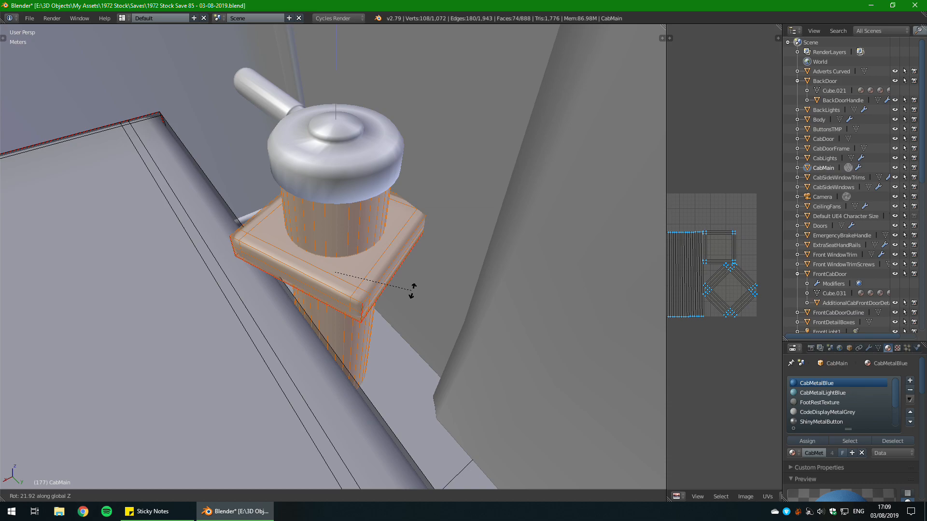
{"action": "left_click", "coordinate": [412, 290]}
{"action": "middle_click_drag", "start_coordinate": [412, 290], "coordinate": [417, 352]}
{"action": "key", "text": "r"}
{"action": "key", "text": "z"}
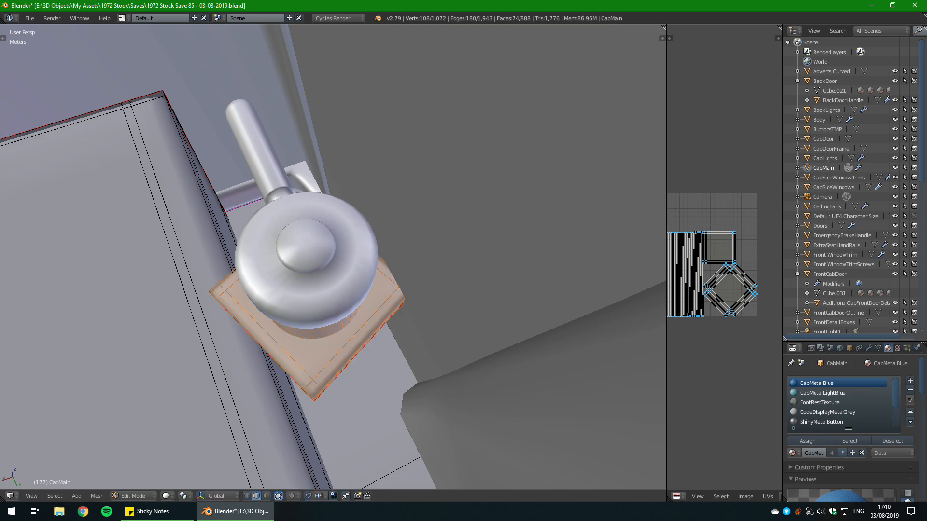
{"action": "left_click", "coordinate": [458, 274]}
{"action": "middle_click_drag", "start_coordinate": [458, 274], "coordinate": [447, 309]}
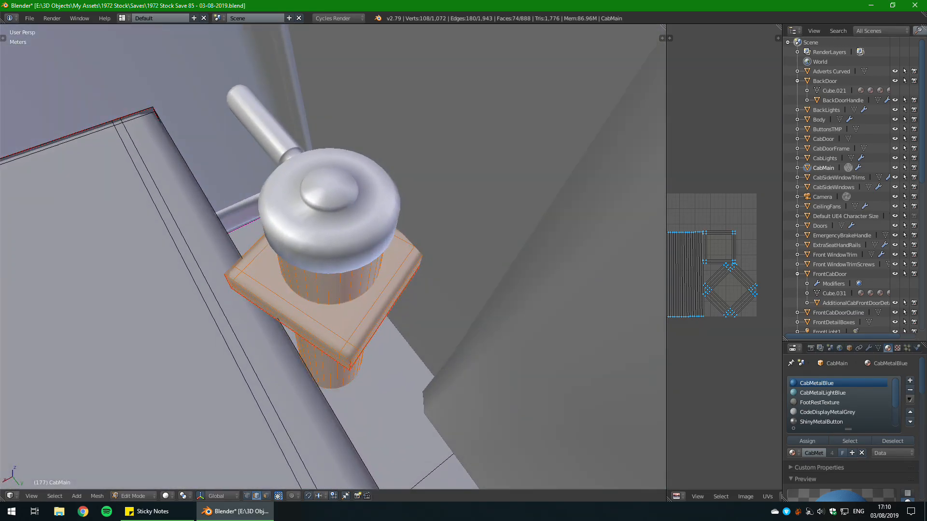
Step: Move the selected column and collar horizontally with their global Z height locked
{"action": "key", "text": "g"}
{"action": "key", "text": "shift+z"}
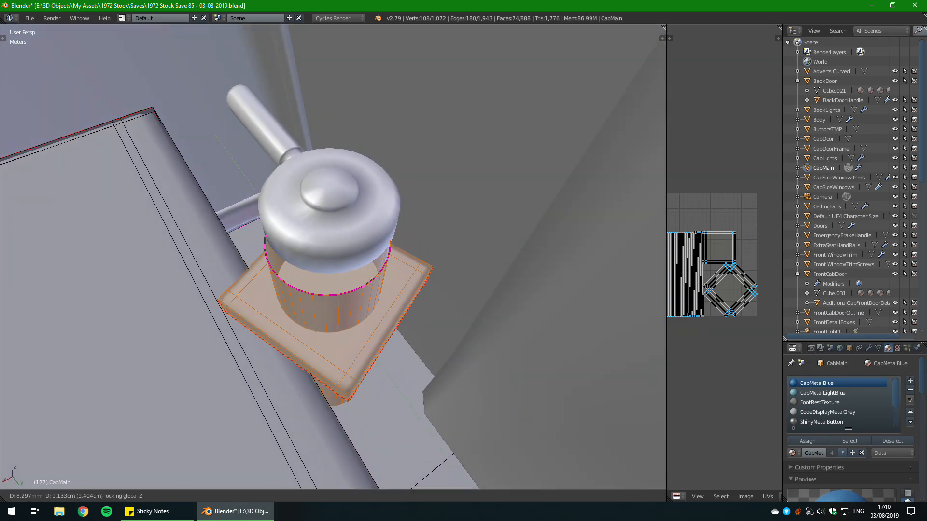
{"action": "key", "text": "Return"}
{"action": "middle_click_drag", "start_coordinate": [447, 309], "coordinate": [453, 241]}
Step: Inspect the turned collar and column against the cap and the desk box, in and out of Edit Mode
{"action": "key", "text": "Tab"}
{"action": "scroll", "coordinate": [380, 238], "scroll_direction": "down", "scroll_amount": 3}
{"action": "middle_click_drag", "start_coordinate": [379, 237], "coordinate": [329, 256]}
{"action": "scroll", "coordinate": [343, 247], "scroll_direction": "up", "scroll_amount": 5}
{"action": "scroll", "coordinate": [354, 255], "scroll_direction": "down", "scroll_amount": 3}
{"action": "scroll", "coordinate": [328, 257], "scroll_direction": "up", "scroll_amount": 5}
{"action": "middle_click_drag", "start_coordinate": [330, 221], "coordinate": [504, 298]}
{"action": "key", "text": "Tab"}
{"action": "key", "text": "Tab"}
{"action": "middle_click_drag", "start_coordinate": [342, 270], "coordinate": [363, 272]}
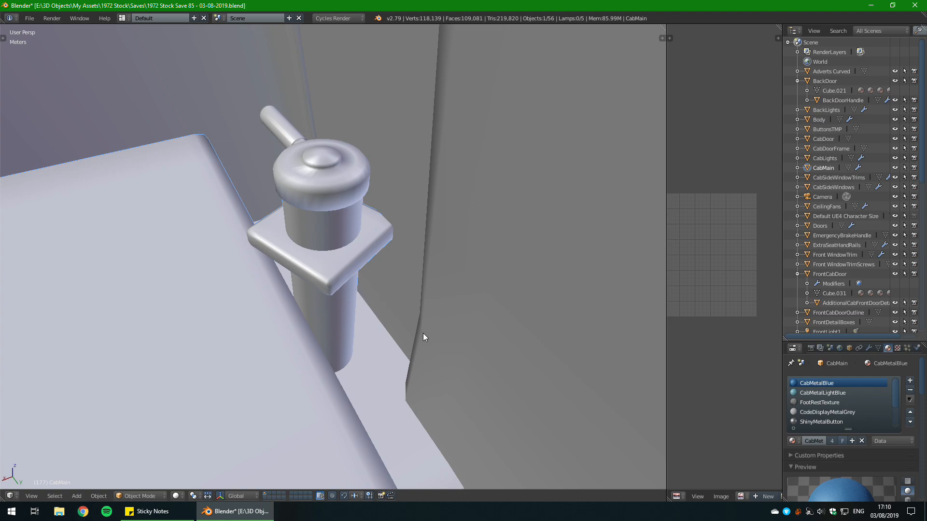
{"action": "scroll", "coordinate": [378, 265], "scroll_direction": "down", "scroll_amount": 3}
{"action": "middle_click_drag", "start_coordinate": [389, 253], "coordinate": [360, 208]}
{"action": "scroll", "coordinate": [425, 227], "scroll_direction": "up", "scroll_amount": 3}
{"action": "key", "text": "Tab"}
{"action": "scroll", "coordinate": [346, 207], "scroll_direction": "up", "scroll_amount": 4}
{"action": "middle_click_drag", "start_coordinate": [337, 251], "coordinate": [270, 290]}
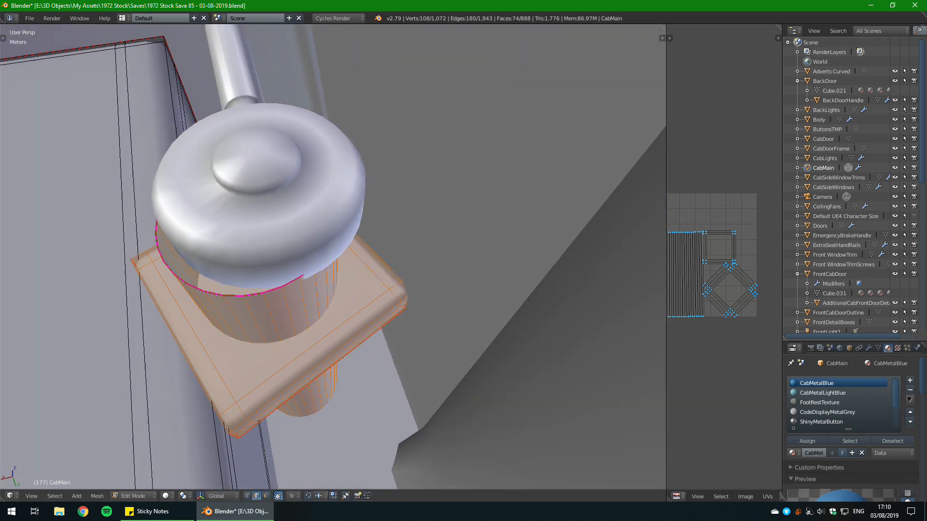
{"action": "key", "text": "Tab"}
{"action": "middle_click_drag", "start_coordinate": [445, 250], "coordinate": [338, 246]}
{"action": "scroll", "coordinate": [459, 234], "scroll_direction": "down", "scroll_amount": 4}
{"action": "scroll", "coordinate": [488, 221], "scroll_direction": "down", "scroll_amount": 3}
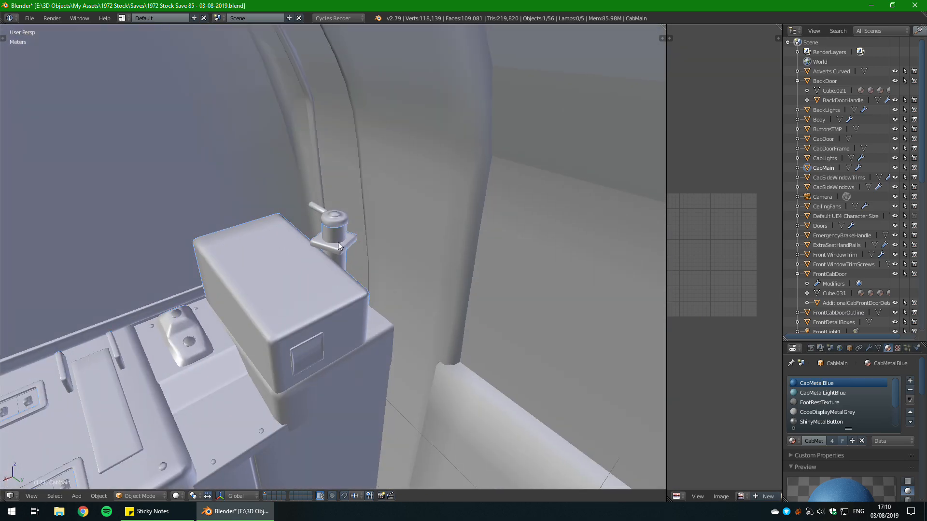
Step: Undo the horizontal move and the rotations of the column and collar, and clear the selection
{"action": "key", "text": "Tab"}
{"action": "key", "text": "KP_Decimal"}
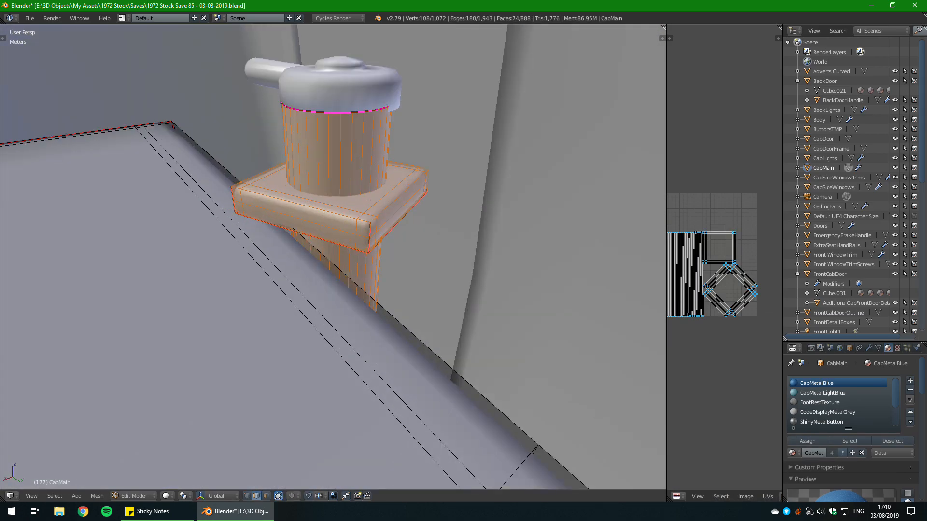
{"action": "key", "text": "ctrl+z"}
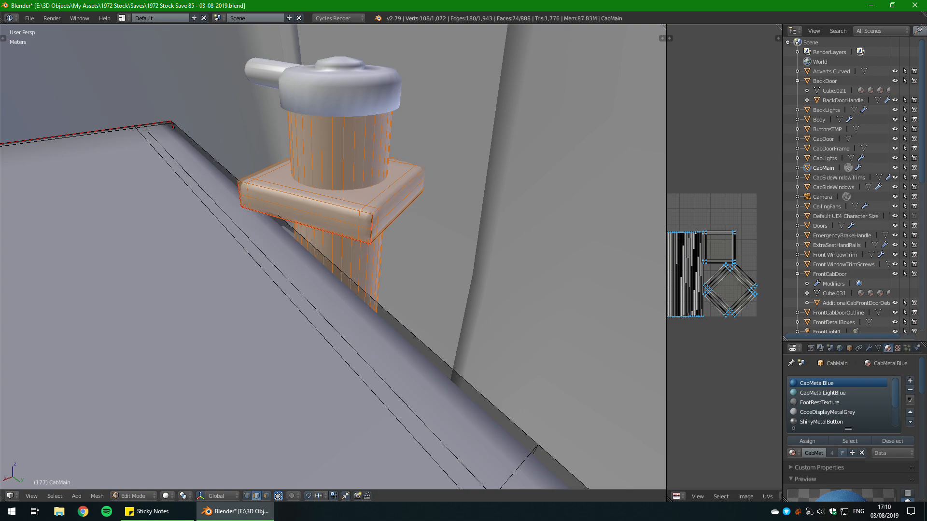
{"action": "key", "text": "ctrl+z"}
{"action": "mouse_move", "coordinate": [338, 217]}
{"action": "middle_mouse_down"}
{"action": "mouse_move", "coordinate": [336, 273]}
{"action": "mouse_move", "coordinate": [338, 225]}
{"action": "middle_mouse_up"}
{"action": "key", "text": "a"}
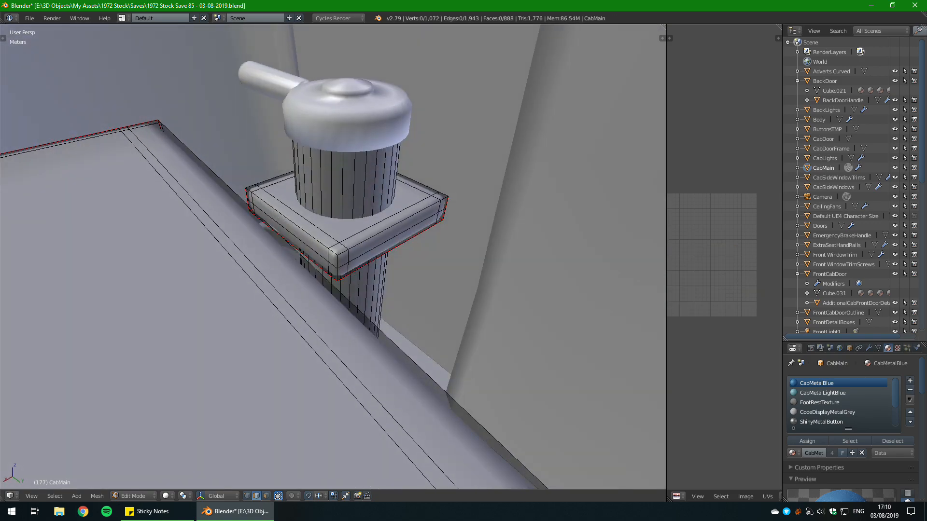
Step: Select the linked square collar, scale it down slightly with global Z locked and check it in Object Mode
{"action": "key", "text": "l"}
{"action": "key", "text": "s"}
{"action": "key", "text": "shift+z"}
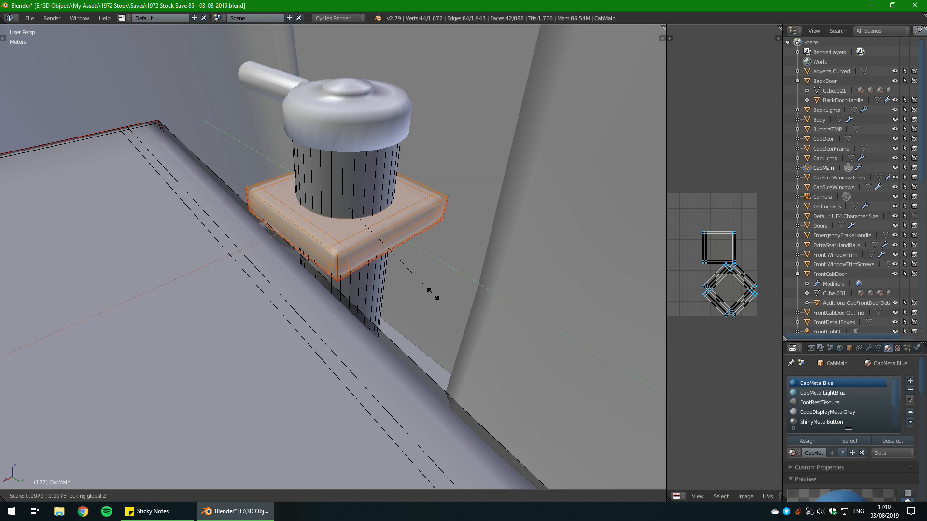
{"action": "left_click", "coordinate": [428, 292]}
{"action": "middle_click_drag", "start_coordinate": [427, 291], "coordinate": [434, 270]}
{"action": "key", "text": "Tab"}
{"action": "key", "text": "Tab"}
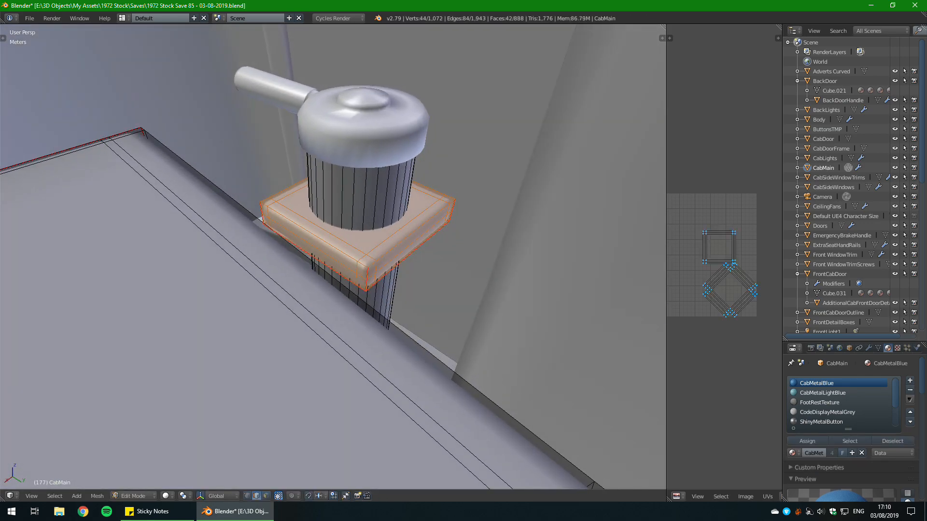
Step: Add the linked column to the collar selection, unwrap both to UVs and save the file
{"action": "key", "text": "l"}
{"action": "key", "text": "k"}
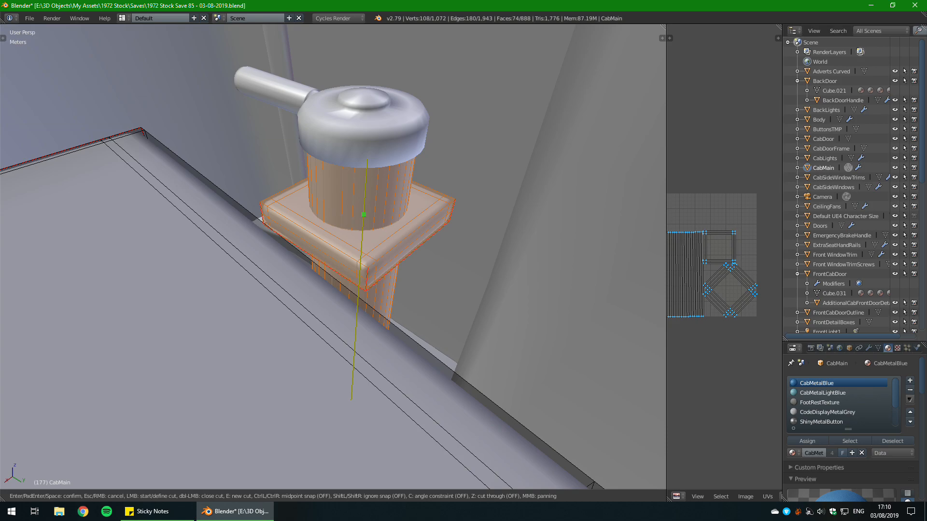
{"action": "key", "text": "Escape"}
{"action": "key", "text": "u"}
{"action": "left_click", "coordinate": [363, 216]}
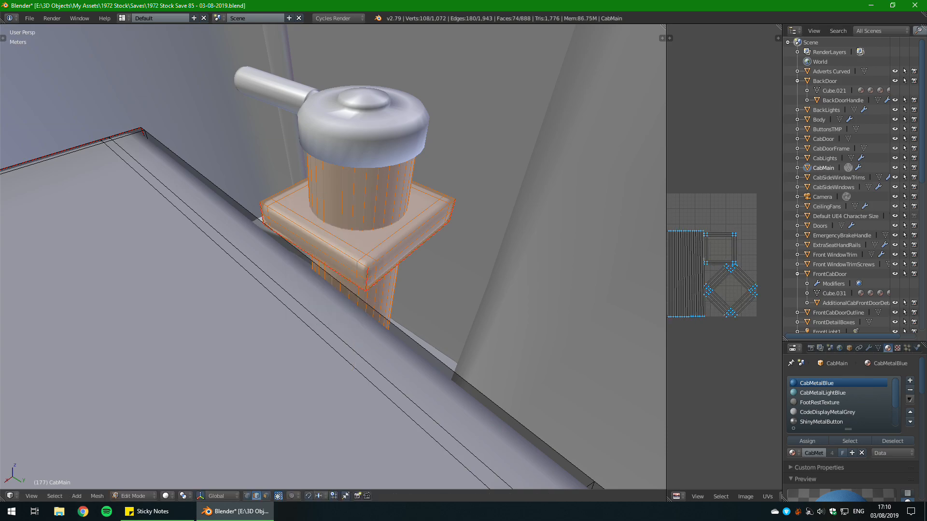
{"action": "key", "text": "ctrl+s"}
{"action": "left_click", "coordinate": [361, 215]}
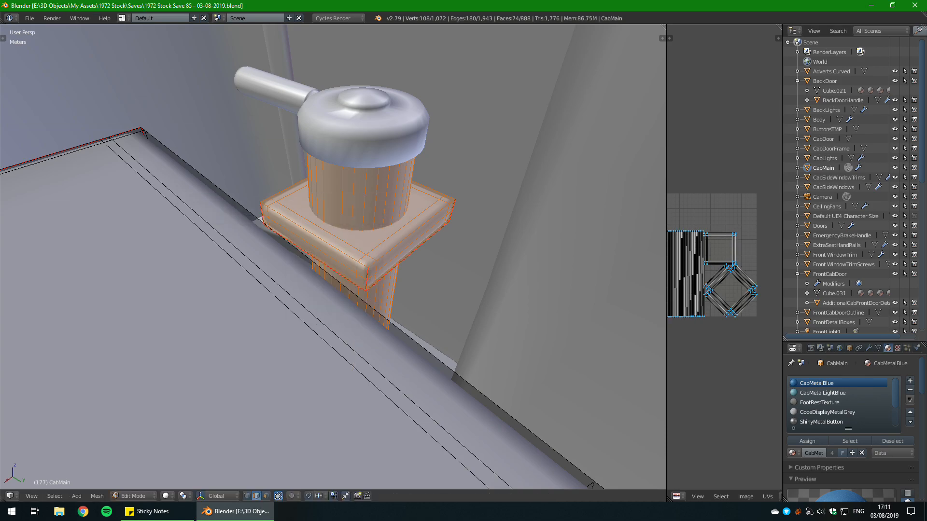
Step: Rotate the column and collar about 13° around global Z and leave Edit Mode
{"action": "key", "text": "r"}
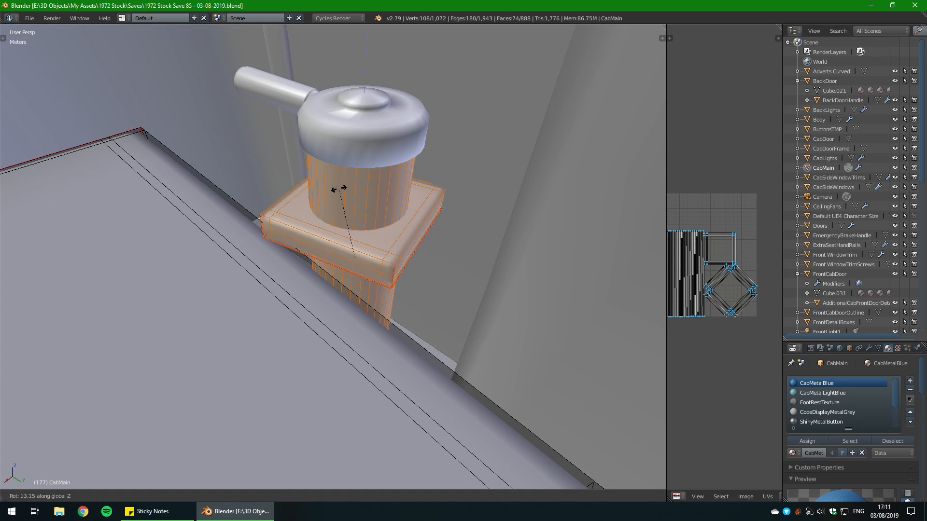
{"action": "left_click", "coordinate": [287, 191]}
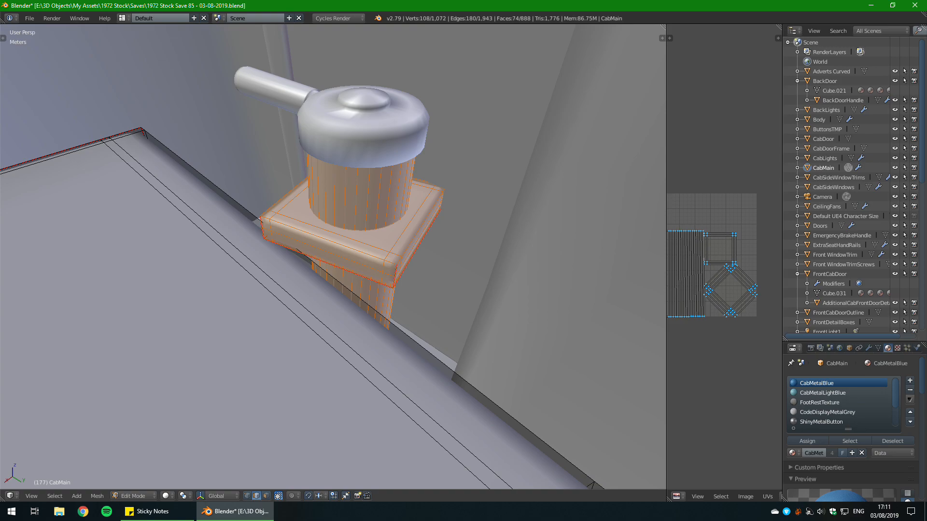
{"action": "key", "text": "Tab"}
{"action": "middle_click_drag", "start_coordinate": [313, 232], "coordinate": [337, 209]}
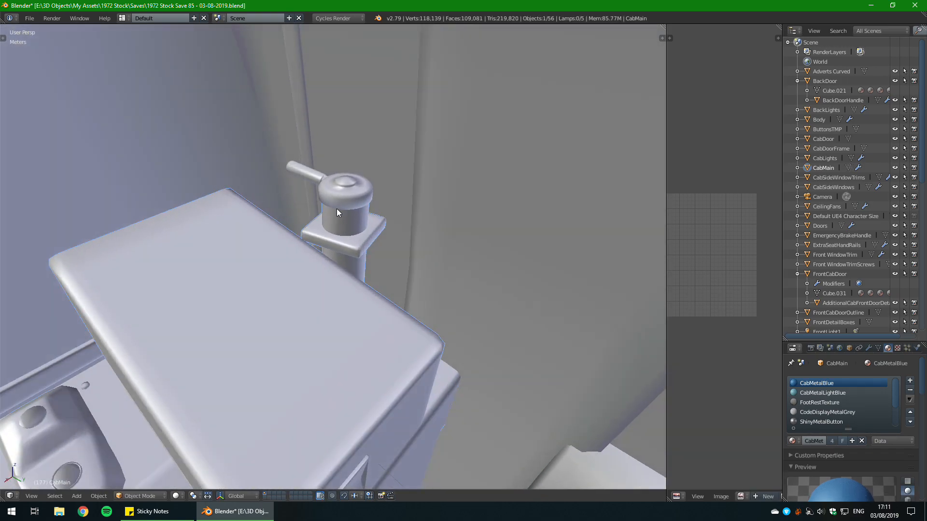
Step: Open EmergencyBrakeHandle in Edit Mode and rotate its whole mesh around global Z
{"action": "right_click", "coordinate": [331, 173]}
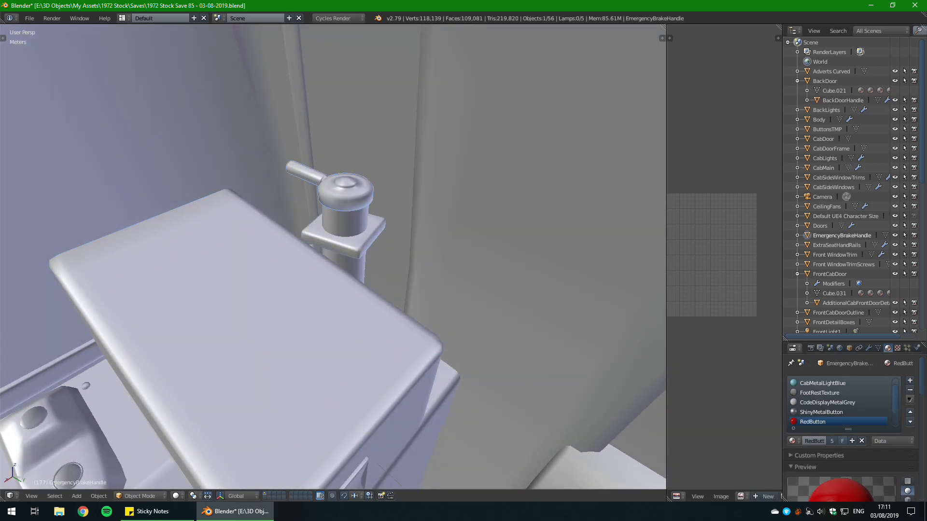
{"action": "key", "text": "Tab"}
{"action": "scroll", "coordinate": [332, 173], "scroll_direction": "up", "scroll_amount": 3}
{"action": "key", "text": "r"}
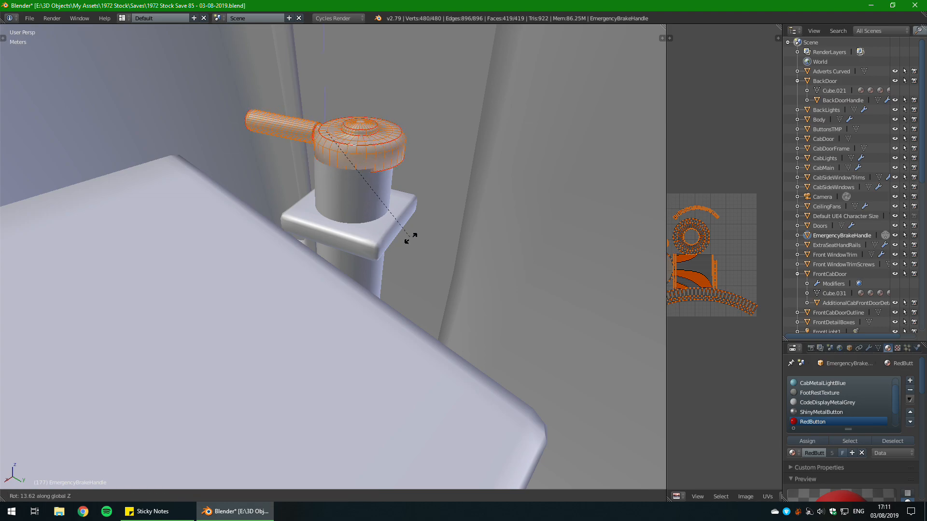
{"action": "left_click", "coordinate": [440, 228]}
{"action": "middle_click_drag", "start_coordinate": [440, 228], "coordinate": [420, 188]}
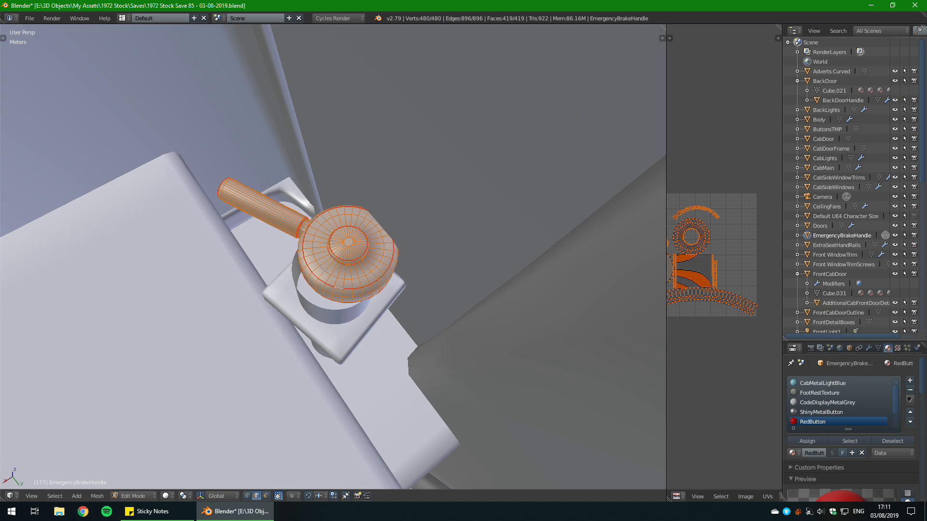
Step: Move the handle mesh horizontally about 6 mm with global Z locked, bringing its cap back over the column
{"action": "scroll", "coordinate": [274, 171], "scroll_direction": "up", "scroll_amount": 3}
{"action": "middle_click_drag", "start_coordinate": [338, 261], "coordinate": [347, 203]}
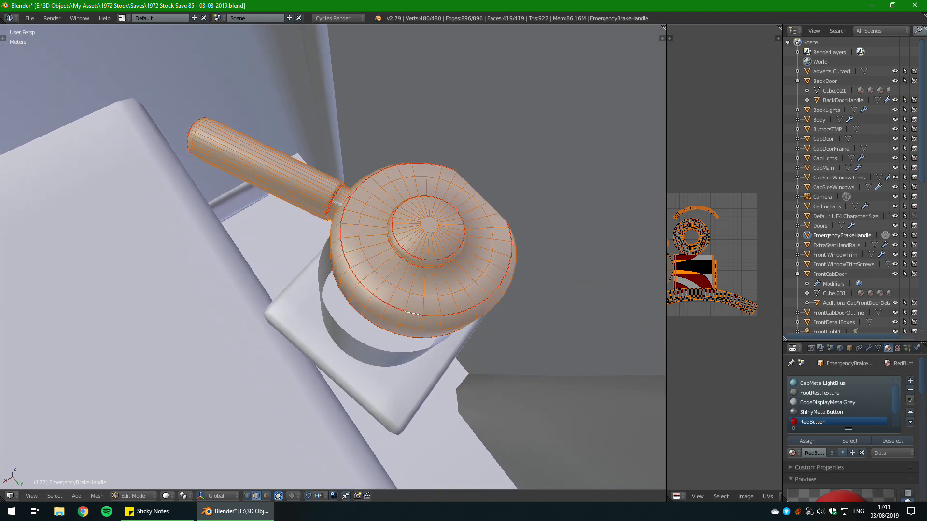
{"action": "key", "text": "g"}
{"action": "key", "text": "shift+z"}
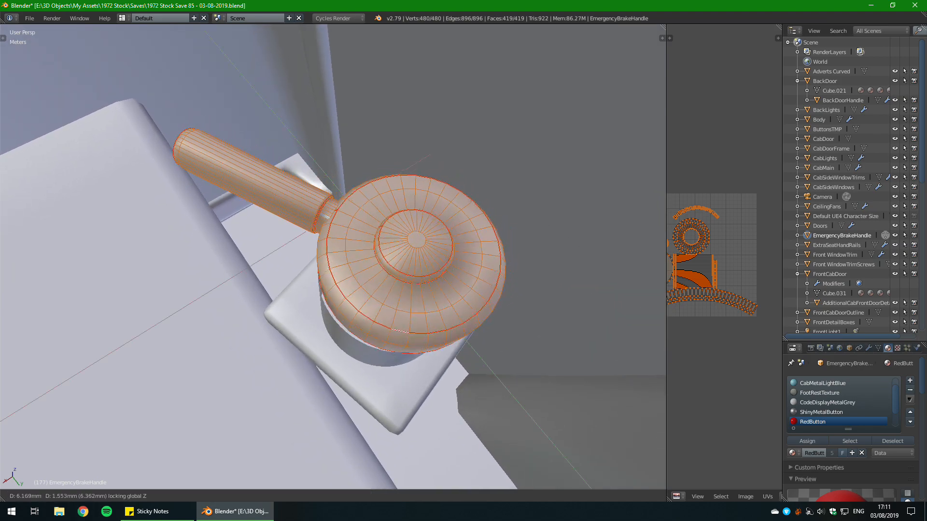
{"action": "left_click", "coordinate": [333, 260]}
{"action": "middle_click_drag", "start_coordinate": [333, 261], "coordinate": [420, 144]}
Step: Nudge the handle horizontally by about 1.7 mm and again by about 1.6 mm, centring its cap on the column from below
{"action": "scroll", "coordinate": [393, 145], "scroll_direction": "up", "scroll_amount": 4}
{"action": "key", "text": "g"}
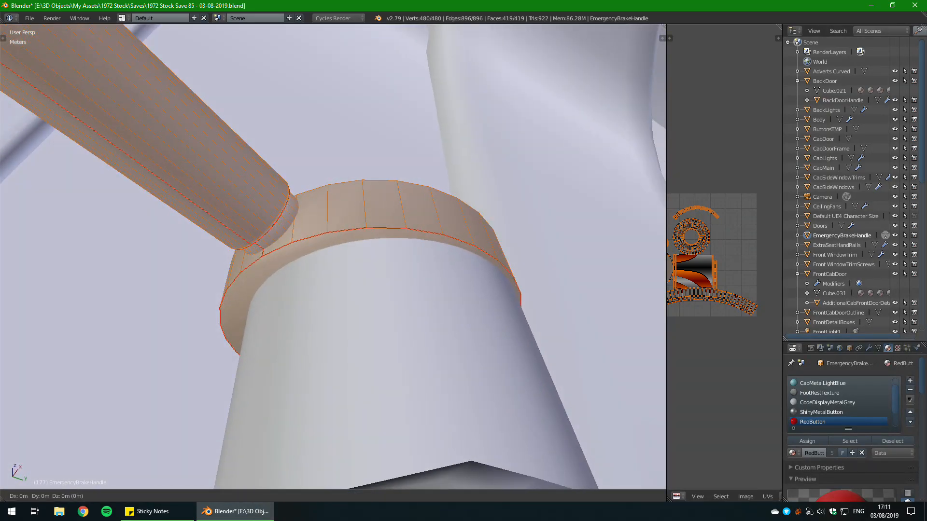
{"action": "key", "text": "shift+z"}
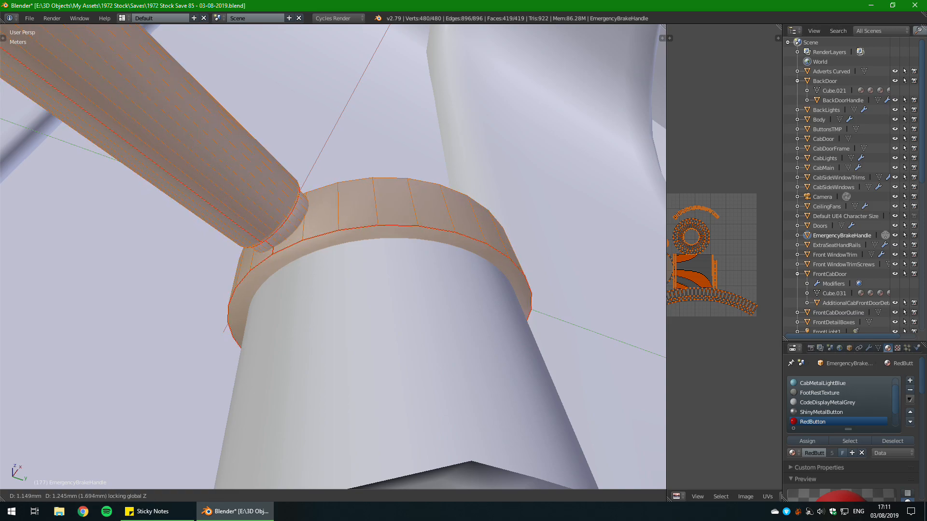
{"action": "left_click", "coordinate": [416, 194]}
{"action": "middle_click_drag", "start_coordinate": [416, 193], "coordinate": [604, 208]}
{"action": "key", "text": "g"}
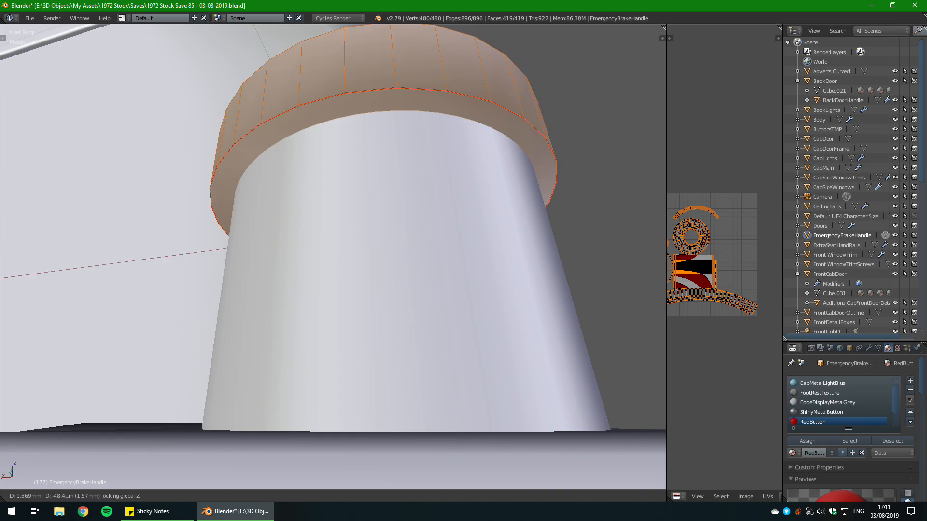
{"action": "left_click", "coordinate": [347, 241]}
Step: Shift the handle about 0.3 mm horizontally with global Z locked and clear the selection
{"action": "scroll", "coordinate": [347, 241], "scroll_direction": "down", "scroll_amount": 3}
{"action": "middle_click_drag", "start_coordinate": [347, 241], "coordinate": [337, 203]}
{"action": "key", "text": "g"}
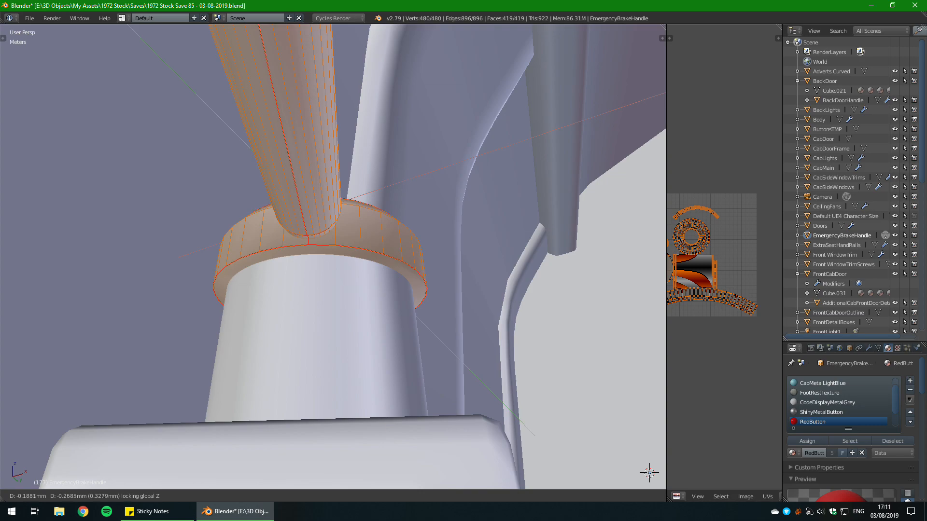
{"action": "left_click", "coordinate": [338, 242]}
{"action": "middle_click_drag", "start_coordinate": [338, 242], "coordinate": [217, 290]}
{"action": "key", "text": "a"}
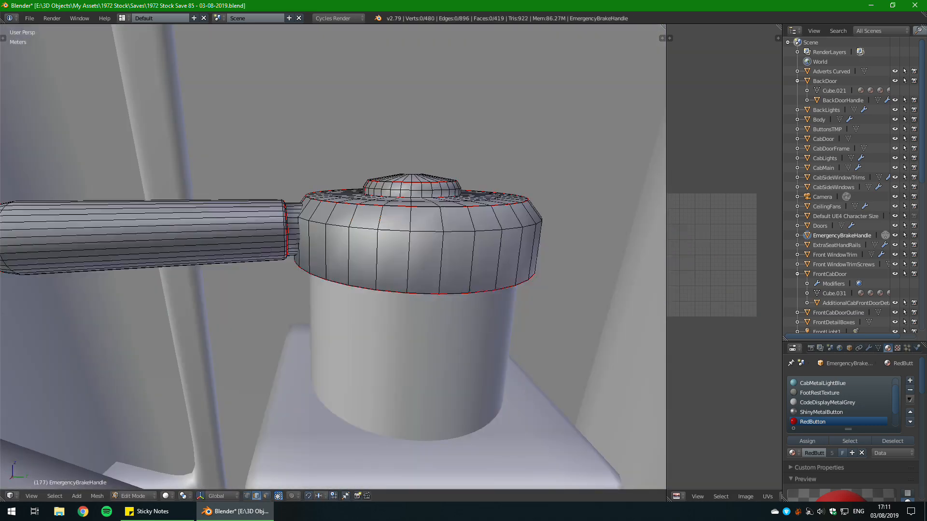
Step: Leave Edit Mode, save the file and reopen the brake handle in Edit Mode
{"action": "key", "text": "Tab"}
{"action": "key", "text": "ctrl+s"}
{"action": "left_click", "coordinate": [401, 304]}
{"action": "scroll", "coordinate": [407, 315], "scroll_direction": "down", "scroll_amount": 7}
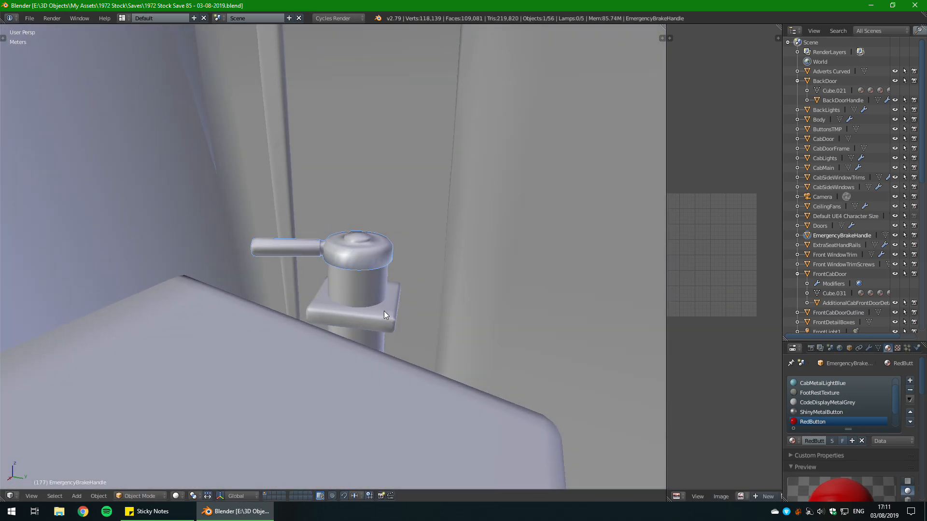
{"action": "key", "text": "Tab"}
{"action": "scroll", "coordinate": [383, 314], "scroll_direction": "up", "scroll_amount": 3}
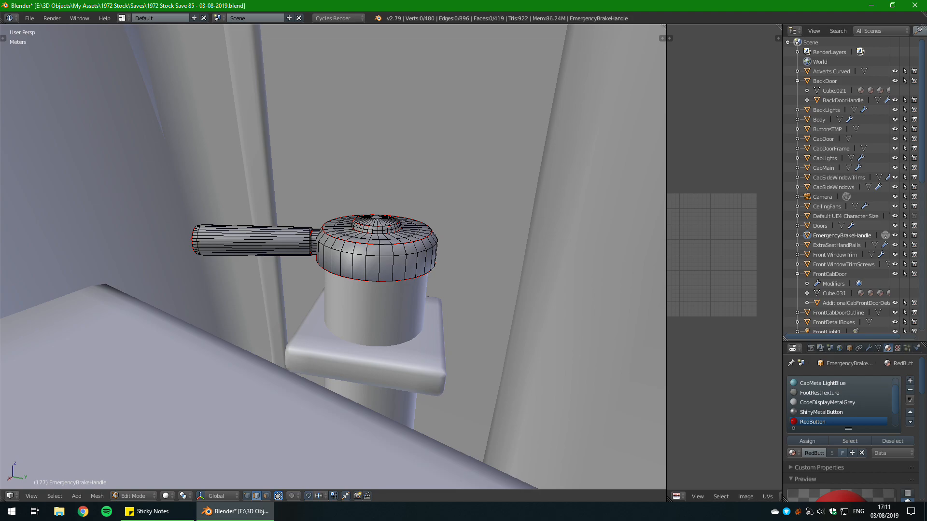
Step: Clear the seam from the edge loop within the bevel where the handle's grip meets its neck
{"action": "key", "text": "Tab"}
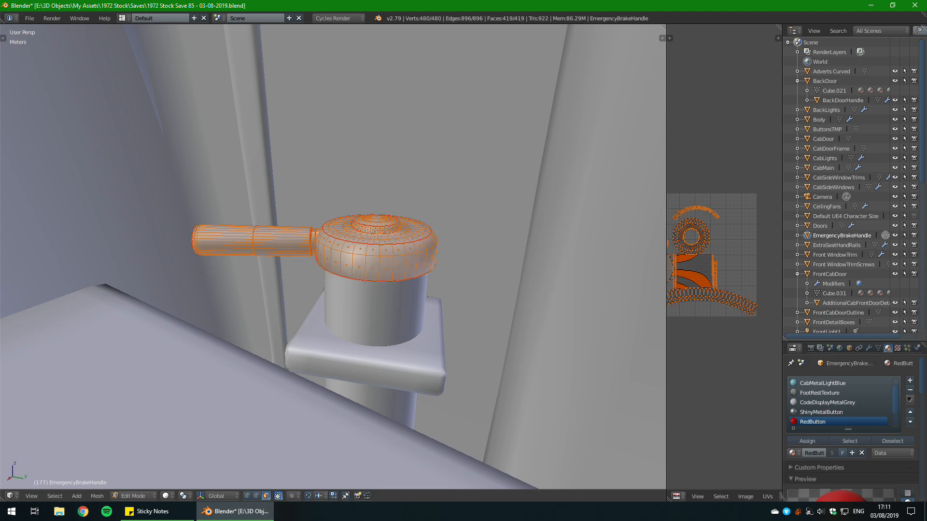
{"action": "key", "text": "Tab"}
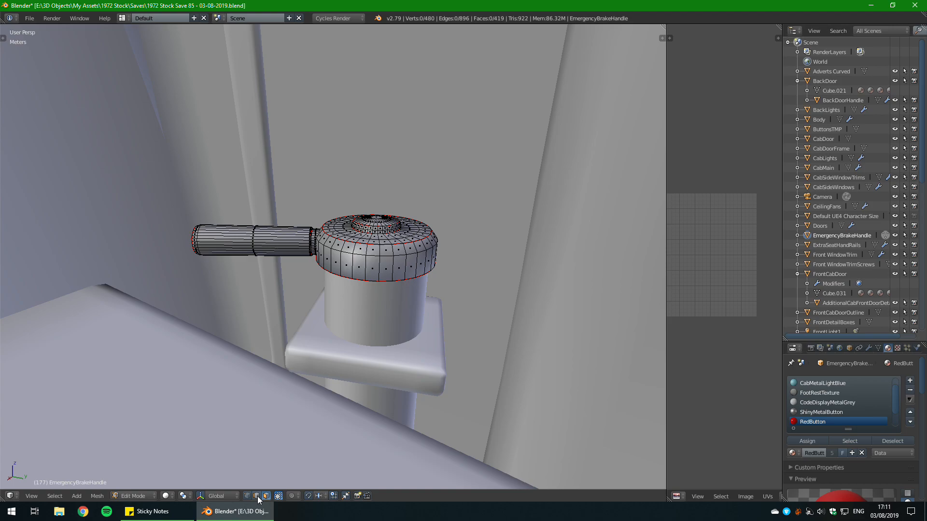
{"action": "key", "text": "l"}
{"action": "scroll", "coordinate": [333, 256], "scroll_direction": "up", "scroll_amount": 5}
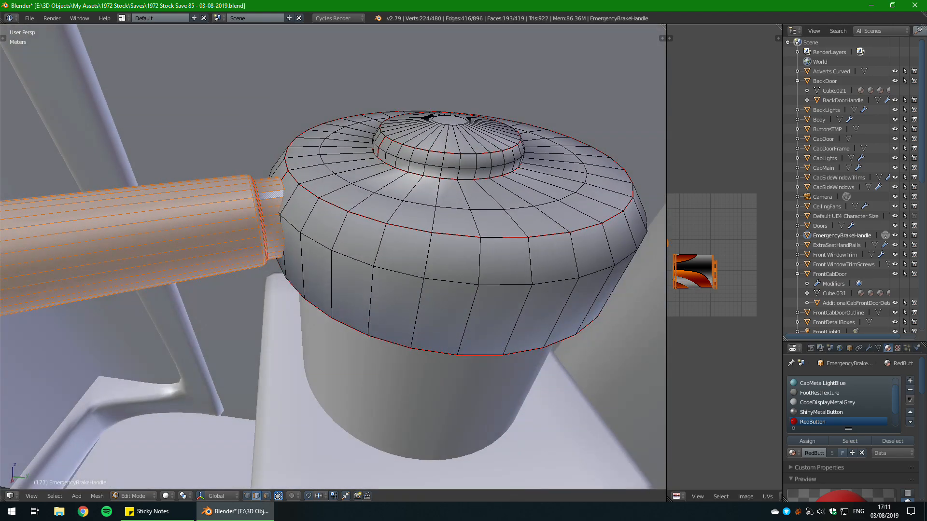
{"action": "middle_click_drag", "start_coordinate": [276, 202], "coordinate": [389, 300], "text": "shift"}
{"action": "scroll", "coordinate": [407, 268], "scroll_direction": "up", "scroll_amount": 4}
{"action": "key", "text": "a"}
{"action": "scroll", "coordinate": [365, 271], "scroll_direction": "up", "scroll_amount": 2}
{"action": "left_click", "coordinate": [388, 299], "text": "alt"}
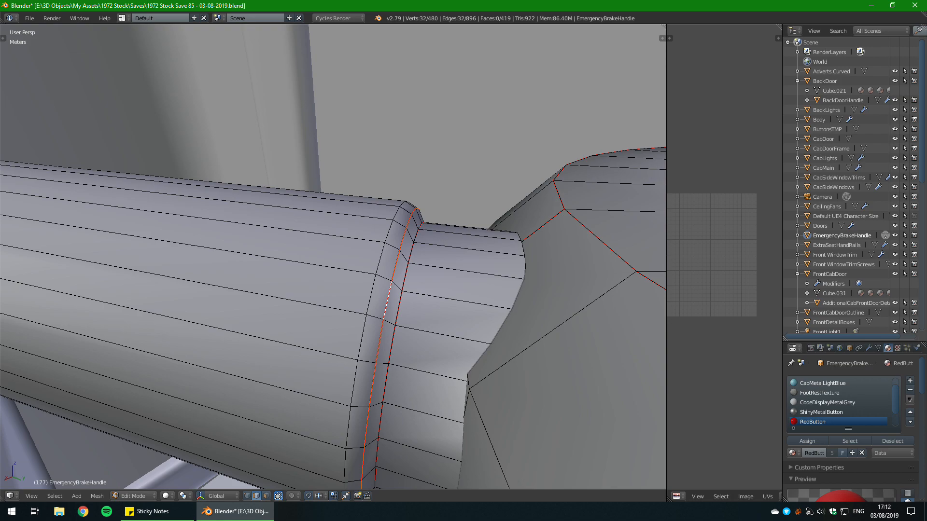
{"action": "middle_click_drag", "start_coordinate": [388, 299], "coordinate": [408, 298]}
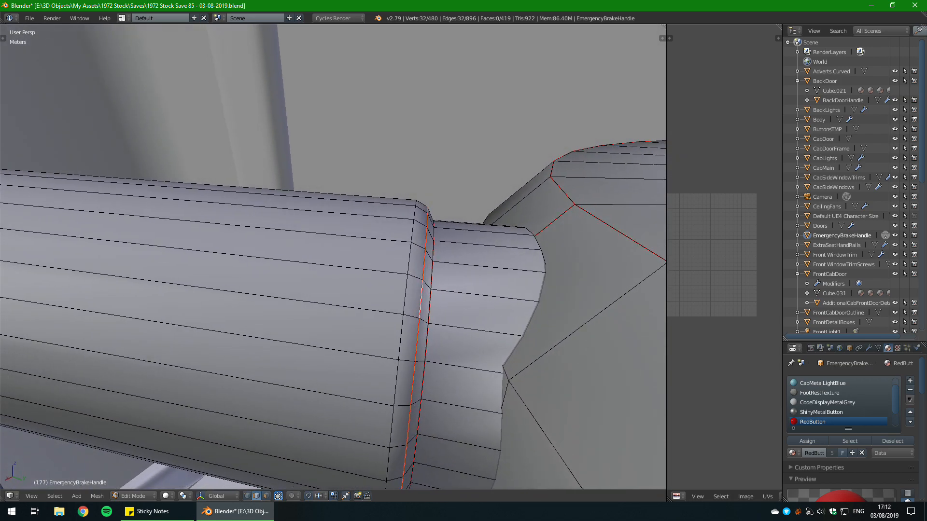
{"action": "key", "text": "ctrl+e"}
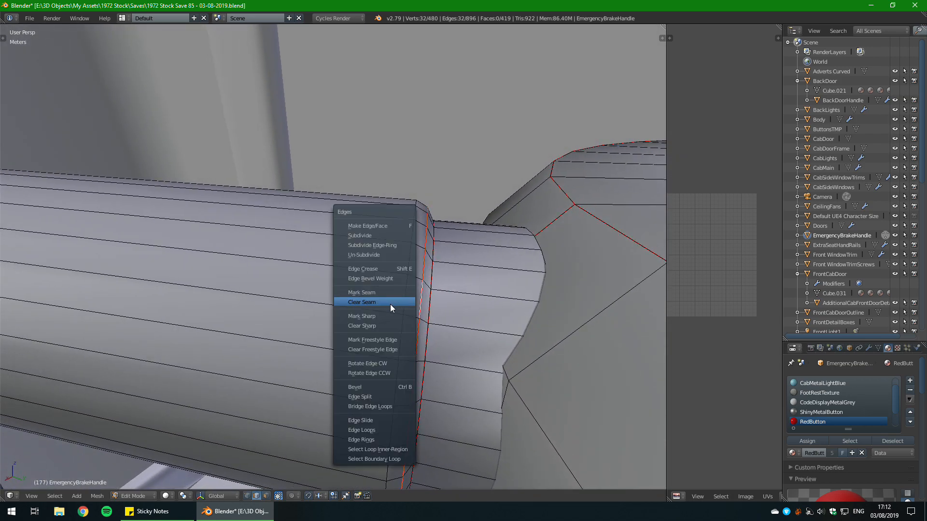
{"action": "left_click", "coordinate": [391, 304]}
{"action": "key", "text": "ctrl+e"}
{"action": "left_click", "coordinate": [403, 294]}
{"action": "key", "text": "a"}
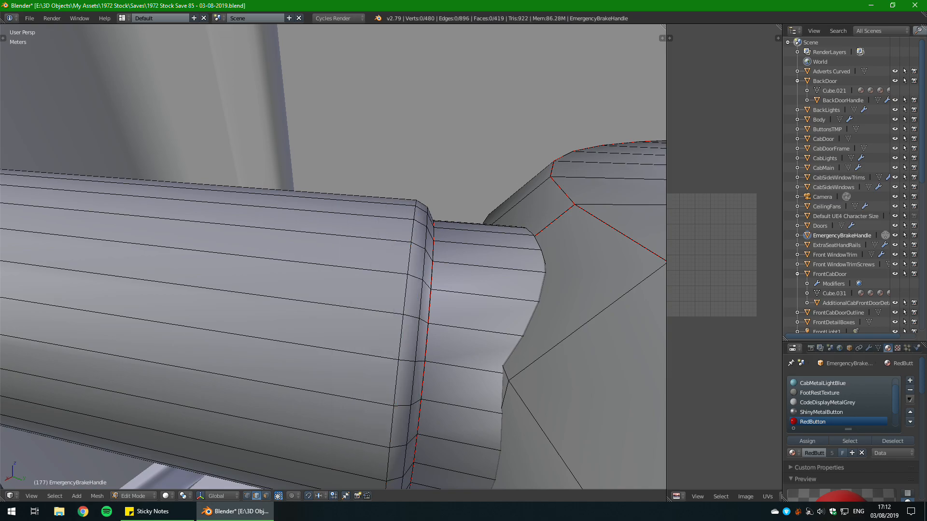
Step: Mark seams on the edge loop where the grip's bevel begins and on the short lengthwise edge crossing the bevel
{"action": "middle_click_drag", "start_coordinate": [403, 294], "coordinate": [357, 251]}
{"action": "right_click", "coordinate": [384, 245], "text": "alt"}
{"action": "key", "text": "ctrl+e"}
{"action": "left_click", "coordinate": [384, 232]}
{"action": "key", "text": "a"}
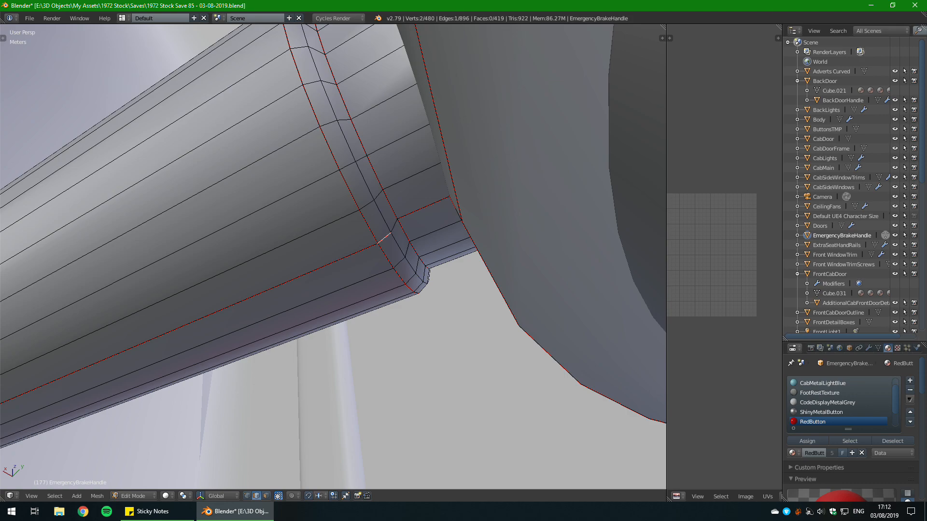
{"action": "key", "text": "ctrl+e"}
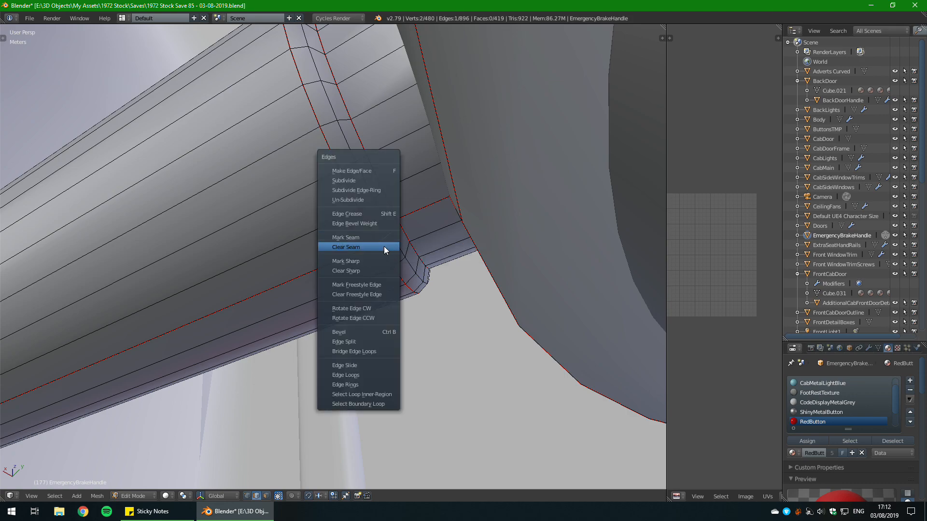
{"action": "left_click", "coordinate": [384, 239]}
{"action": "key", "text": "a"}
Step: Unwrap the linked grip geometry and then the entire emergency brake handle mesh
{"action": "key", "text": "l"}
{"action": "key", "text": "u"}
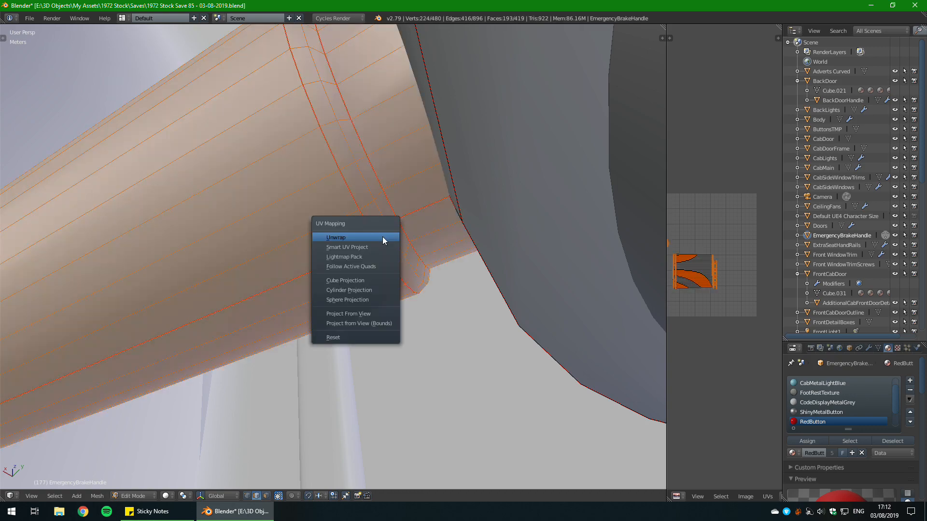
{"action": "left_click", "coordinate": [383, 236]}
{"action": "key", "text": "KP_Decimal"}
{"action": "middle_click_drag", "start_coordinate": [442, 276], "coordinate": [444, 307]}
{"action": "key", "text": "a"}
{"action": "key", "text": "a"}
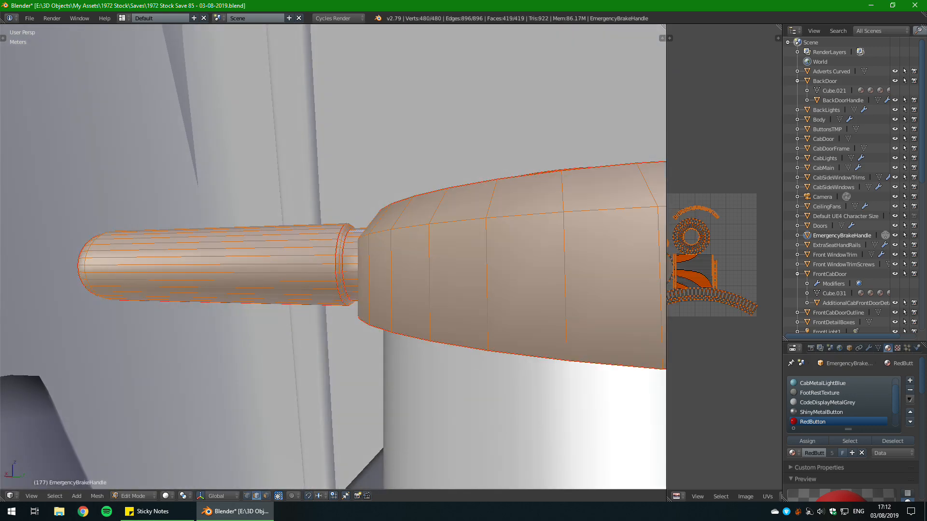
{"action": "key", "text": "u"}
{"action": "left_click", "coordinate": [444, 306]}
{"action": "key", "text": "a"}
Step: Leave Edit Mode and save the file over the existing version
{"action": "key", "text": "Tab"}
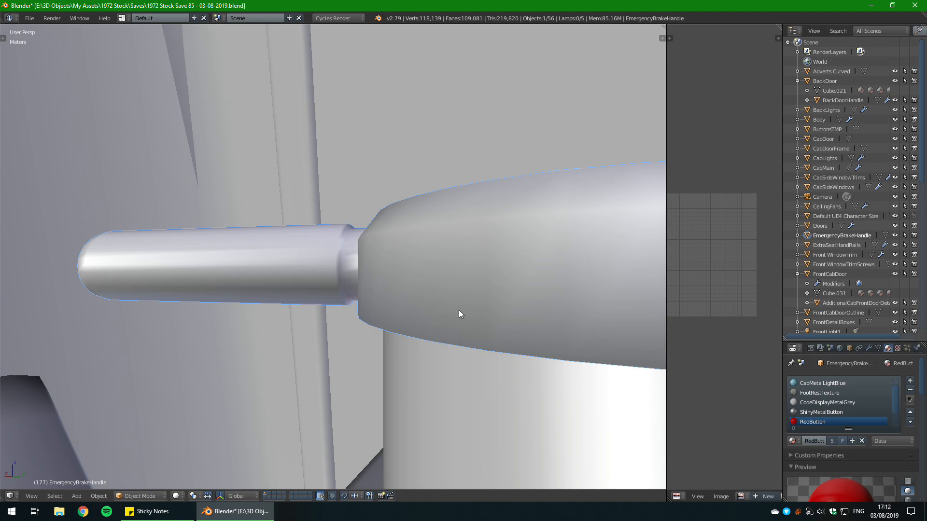
{"action": "key", "text": "ctrl+s"}
{"action": "left_click", "coordinate": [459, 310]}
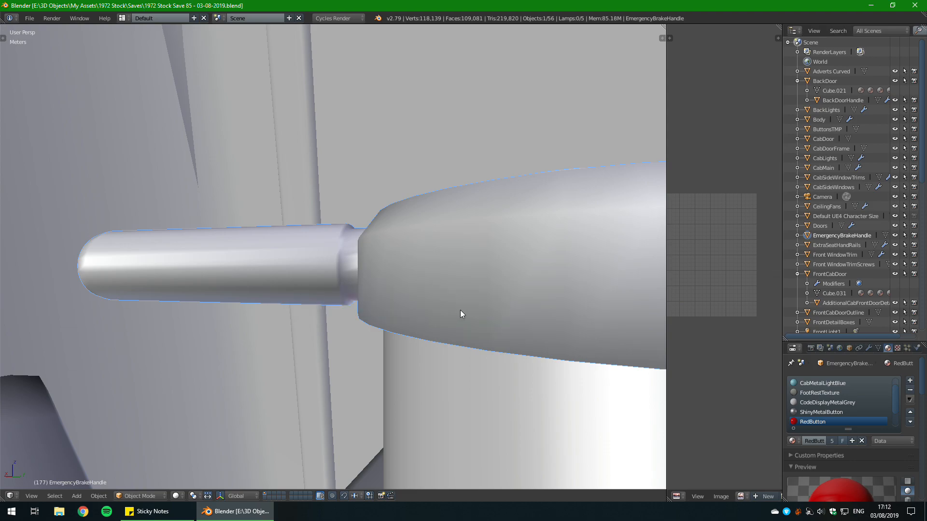
Step: Switch the viewport to Material shading and examine the handle, cap and column from below and above
{"action": "middle_click_drag", "start_coordinate": [414, 327], "coordinate": [454, 337]}
{"action": "scroll", "coordinate": [486, 282], "scroll_direction": "up", "scroll_amount": 5}
{"action": "scroll", "coordinate": [338, 252], "scroll_direction": "down", "scroll_amount": 4}
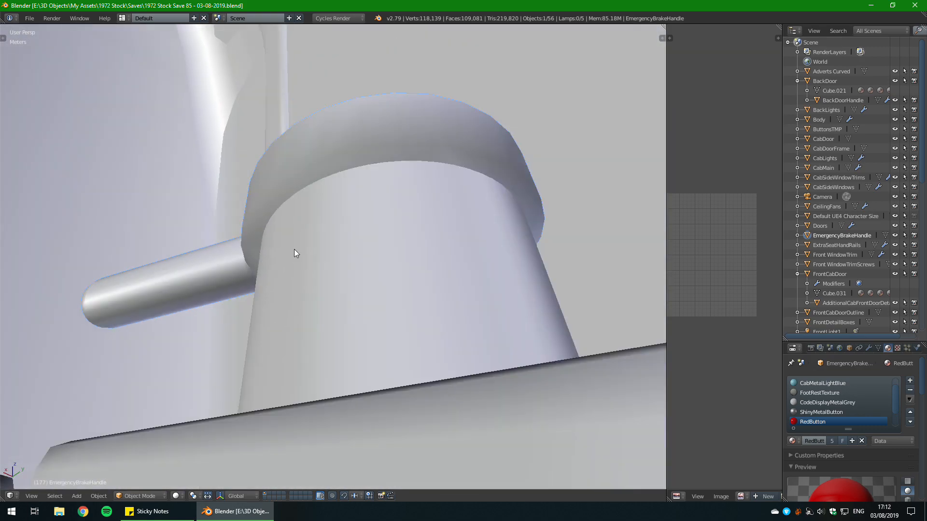
{"action": "mouse_move", "coordinate": [294, 249]}
{"action": "middle_mouse_down"}
{"action": "mouse_move", "coordinate": [194, 252]}
{"action": "mouse_move", "coordinate": [285, 245]}
{"action": "mouse_move", "coordinate": [360, 260]}
{"action": "mouse_move", "coordinate": [377, 255]}
{"action": "middle_mouse_up"}
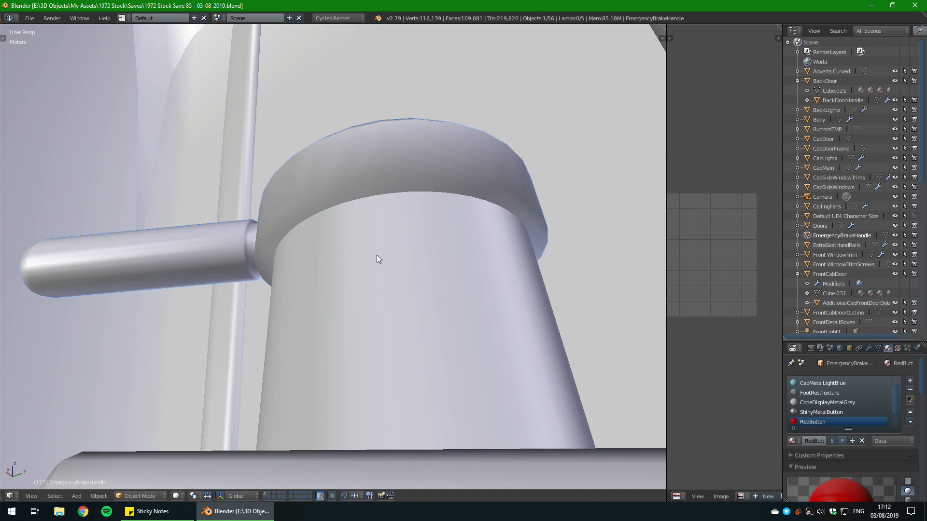
{"action": "left_click", "coordinate": [181, 496]}
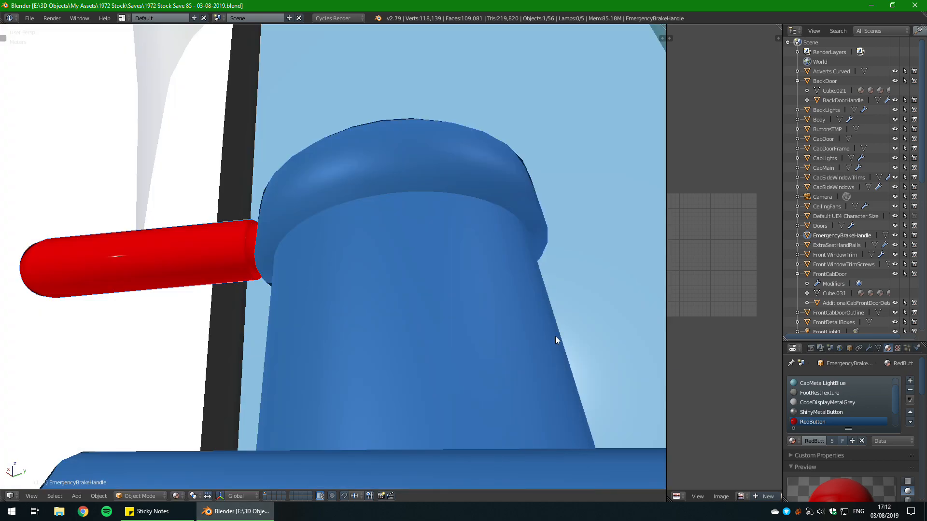
{"action": "mouse_move", "coordinate": [555, 336]}
{"action": "middle_mouse_down"}
{"action": "mouse_move", "coordinate": [449, 335]}
{"action": "mouse_move", "coordinate": [455, 358]}
{"action": "mouse_move", "coordinate": [584, 370]}
{"action": "mouse_move", "coordinate": [438, 296]}
{"action": "mouse_move", "coordinate": [373, 323]}
{"action": "mouse_move", "coordinate": [342, 271]}
{"action": "mouse_move", "coordinate": [477, 221]}
{"action": "middle_mouse_up"}
{"action": "middle_click_drag", "start_coordinate": [526, 238], "coordinate": [338, 410]}
Step: Assign the CabMetalLightBlue material to the neck's face ring and the adjoining bevel ring, and leave Edit Mode
{"action": "key", "text": "Tab"}
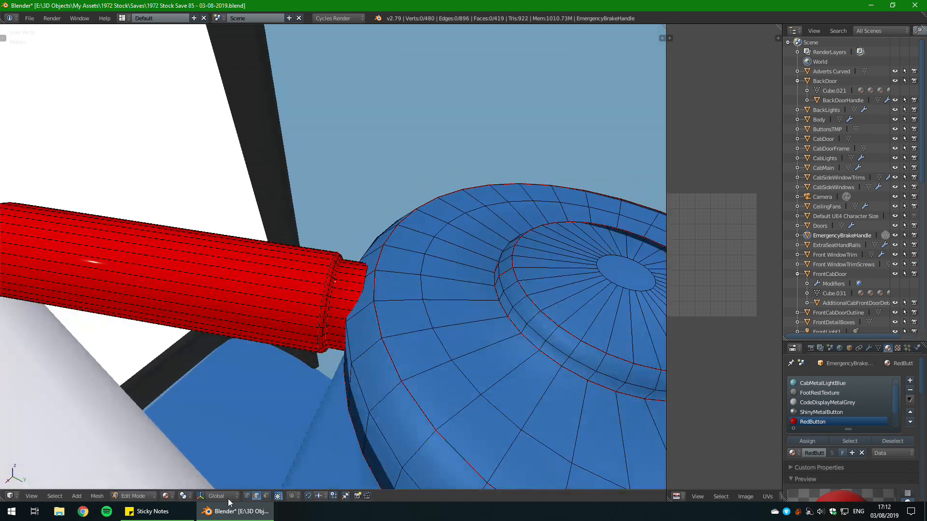
{"action": "scroll", "coordinate": [318, 300], "scroll_direction": "up", "scroll_amount": 4}
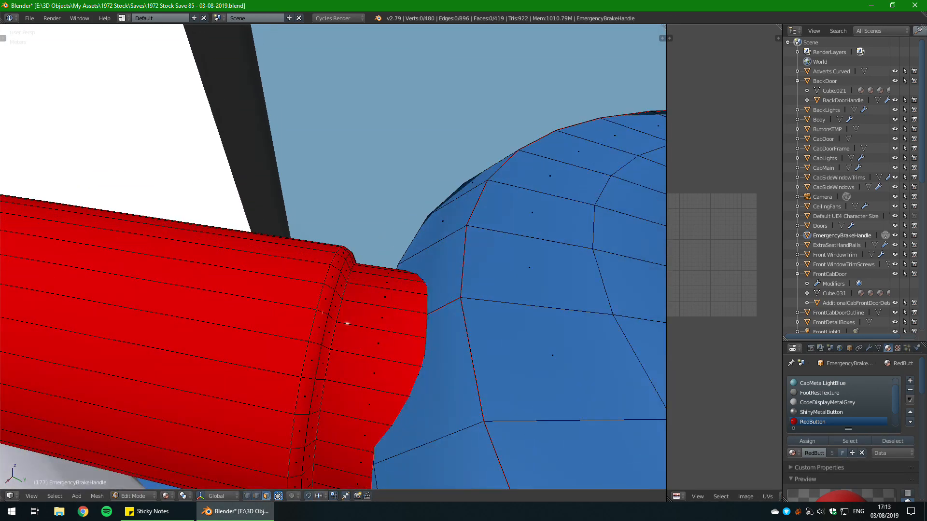
{"action": "right_click", "coordinate": [386, 284], "text": "alt"}
{"action": "scroll", "coordinate": [333, 257], "scroll_direction": "down", "scroll_amount": 3}
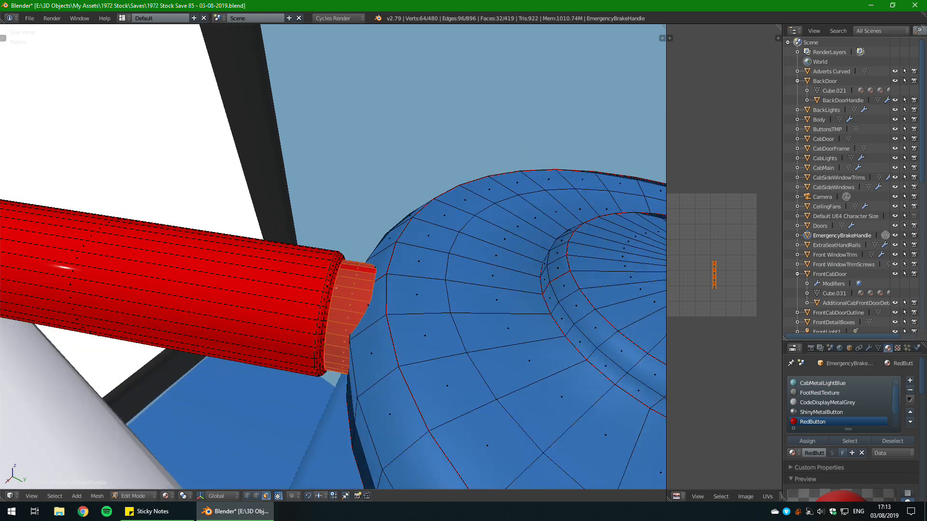
{"action": "right_click", "coordinate": [331, 276], "text": "alt+shift"}
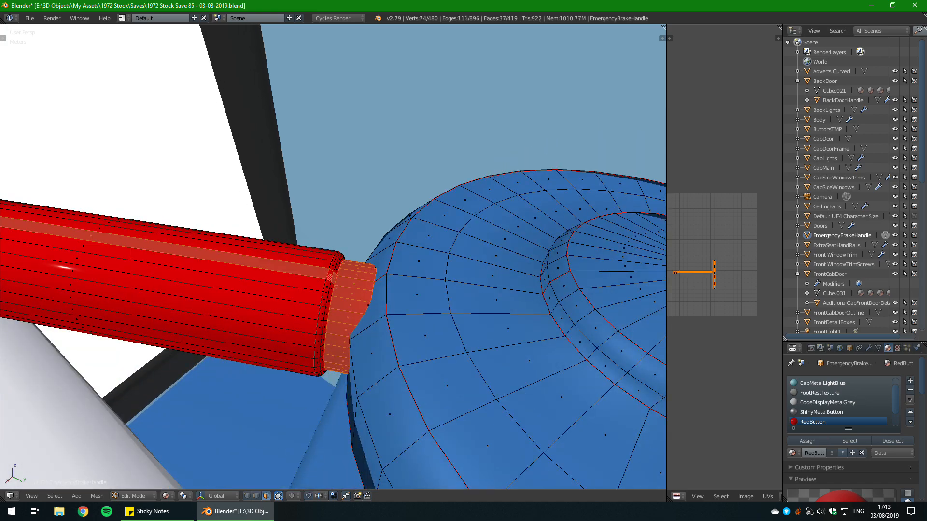
{"action": "right_click", "coordinate": [336, 289], "text": "alt+shift"}
{"action": "right_click", "coordinate": [335, 288], "text": "alt"}
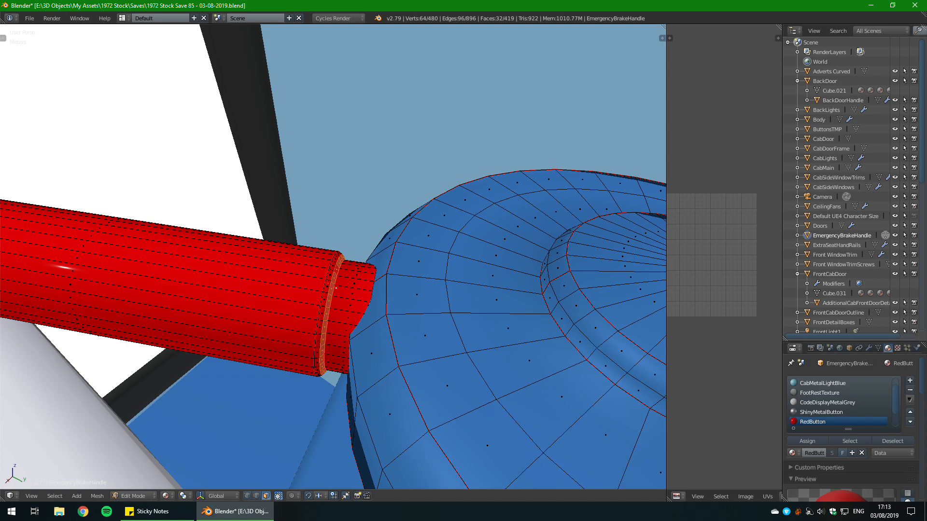
{"action": "right_click", "coordinate": [335, 288], "text": "alt+shift"}
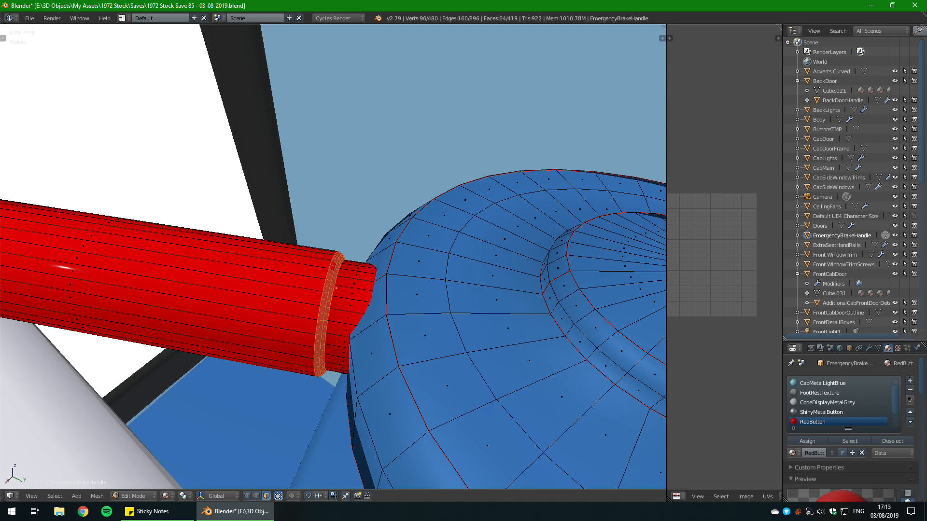
{"action": "right_click", "coordinate": [336, 288], "text": "alt+shift"}
{"action": "right_click", "coordinate": [336, 288], "text": "alt+shift"}
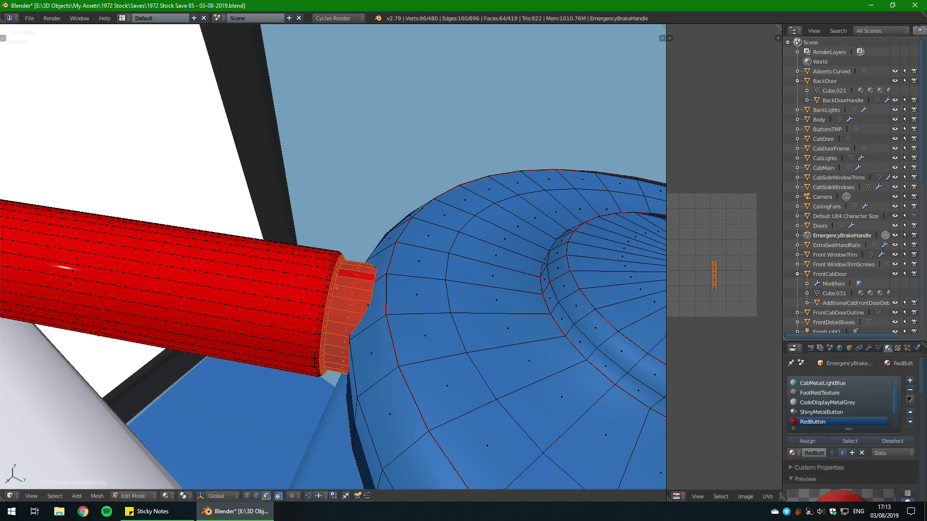
{"action": "left_click", "coordinate": [819, 385]}
{"action": "left_click", "coordinate": [794, 443]}
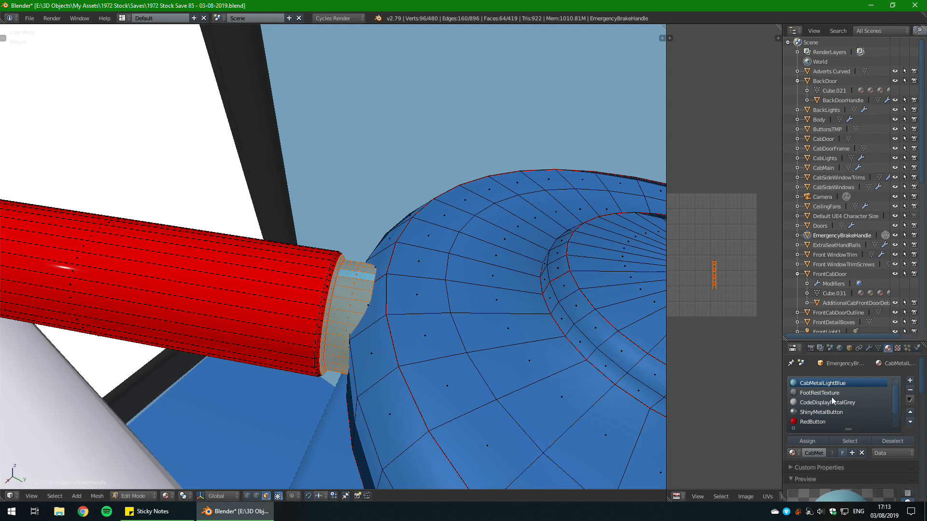
{"action": "key", "text": "Tab"}
Step: Compare the coloured brake handle and its neck with the reference photo in PureRef
{"action": "scroll", "coordinate": [496, 338], "scroll_direction": "down", "scroll_amount": 5}
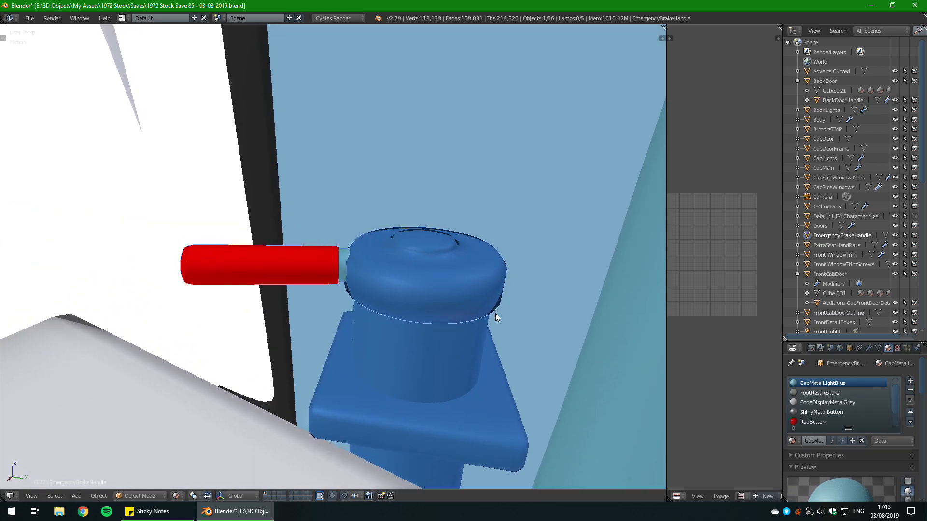
{"action": "scroll", "coordinate": [495, 314], "scroll_direction": "up", "scroll_amount": 1}
{"action": "key", "text": "Tab"}
{"action": "key", "text": "Tab"}
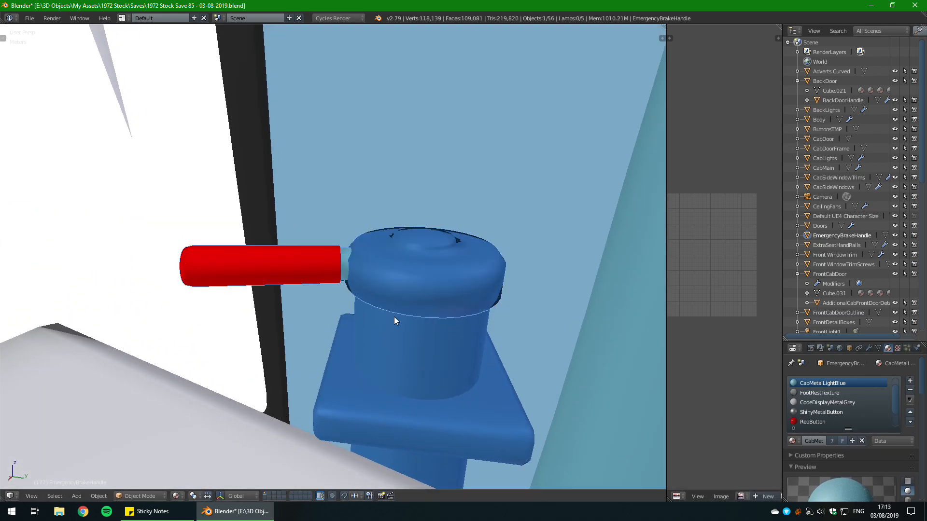
{"action": "right_click_drag", "start_coordinate": [926, 288], "coordinate": [618, 356]}
{"action": "scroll", "coordinate": [729, 203], "scroll_direction": "up", "scroll_amount": 4}
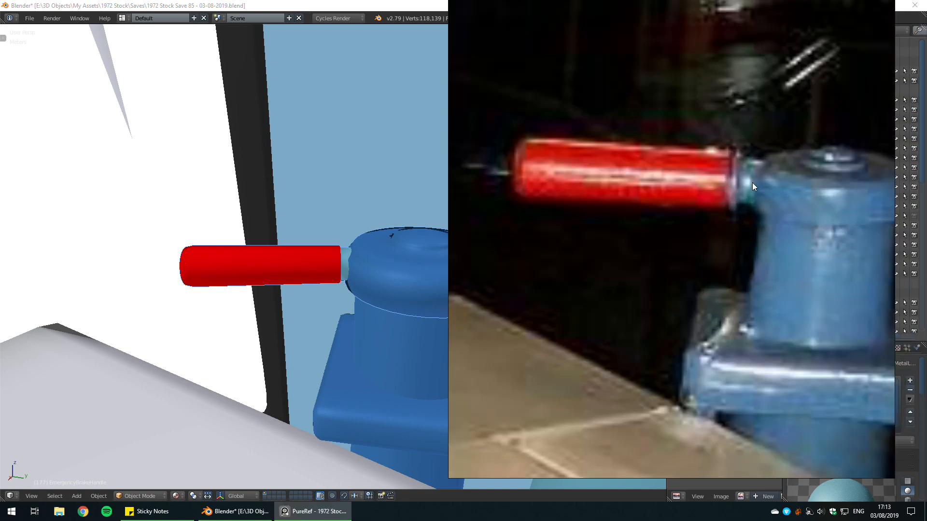
{"action": "right_click_drag", "start_coordinate": [752, 183], "coordinate": [665, 232]}
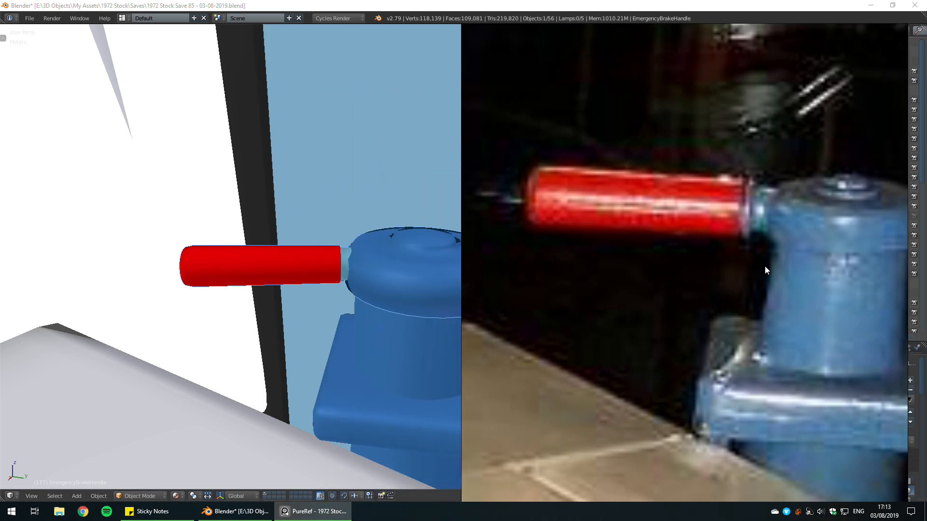
{"action": "right_click_drag", "start_coordinate": [574, 287], "coordinate": [926, 290]}
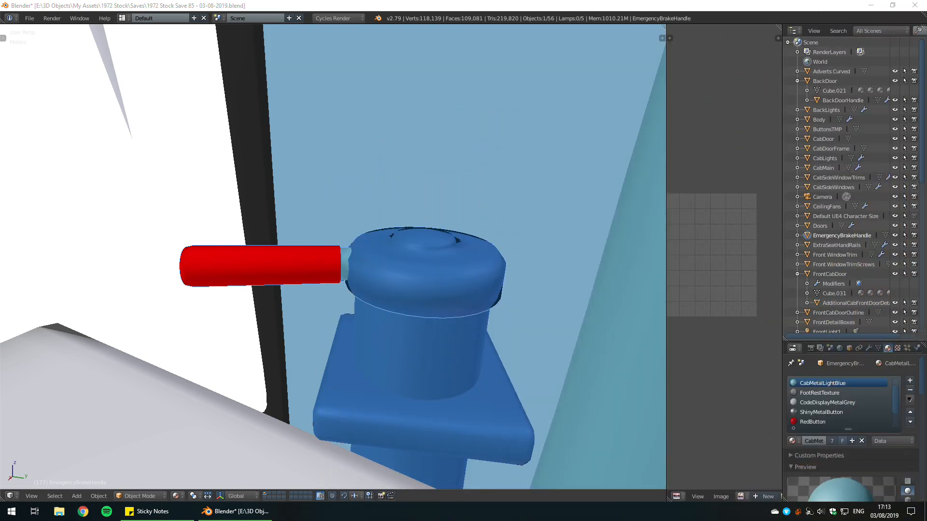
Step: Assign the CabMetalBlue material to the selected neck rings between the red grip and the cap, and leave Edit Mode
{"action": "middle_click_drag", "start_coordinate": [299, 260], "coordinate": [328, 271]}
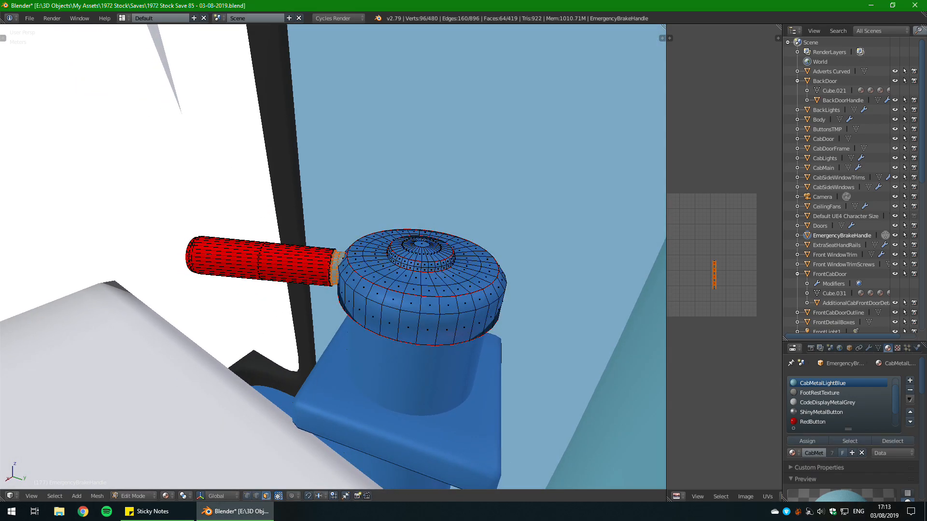
{"action": "scroll", "coordinate": [358, 280], "scroll_direction": "up", "scroll_amount": 4}
{"action": "scroll", "coordinate": [382, 295], "scroll_direction": "down", "scroll_amount": 5}
{"action": "scroll", "coordinate": [382, 292], "scroll_direction": "up", "scroll_amount": 4}
{"action": "scroll", "coordinate": [477, 296], "scroll_direction": "down", "scroll_amount": 4}
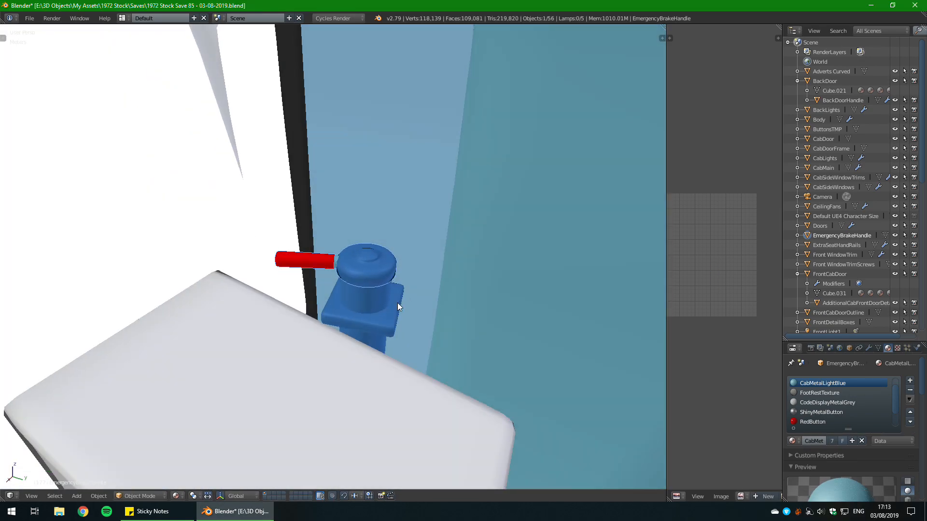
{"action": "scroll", "coordinate": [398, 303], "scroll_direction": "up", "scroll_amount": 2}
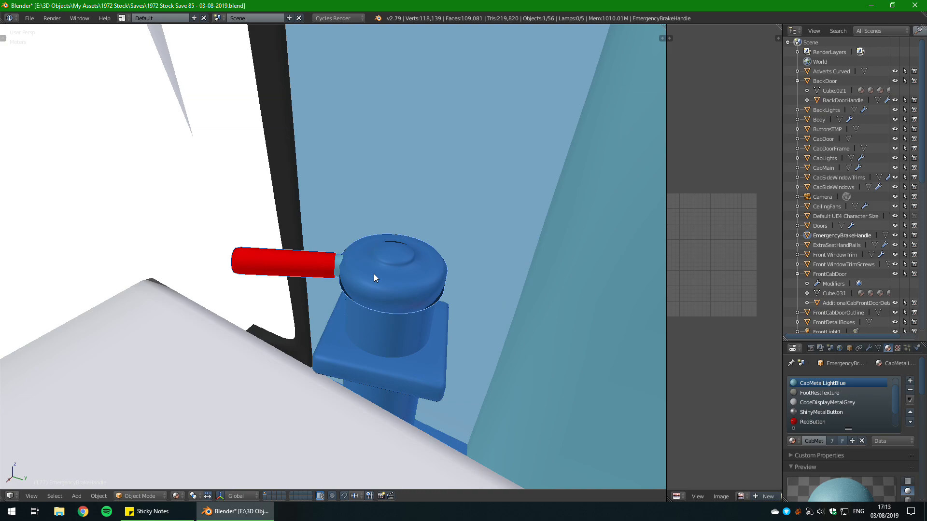
{"action": "scroll", "coordinate": [367, 277], "scroll_direction": "up", "scroll_amount": 2}
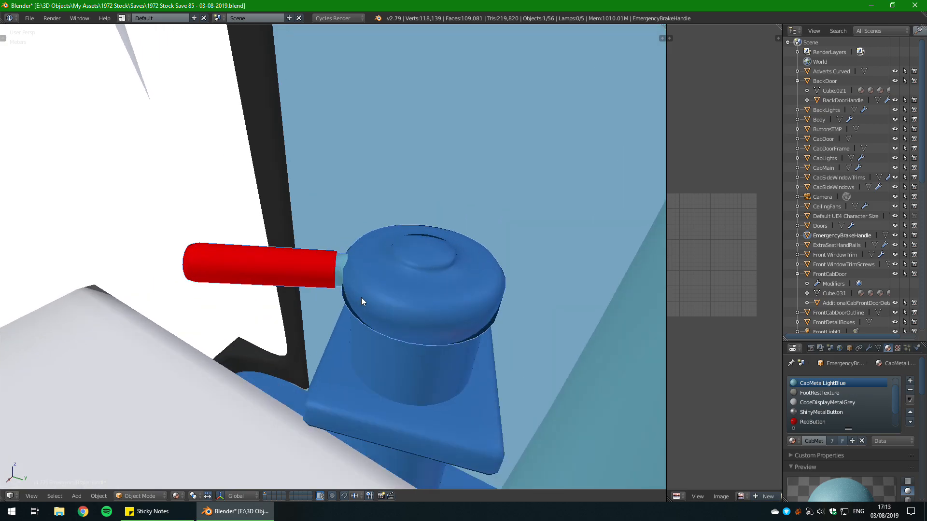
{"action": "middle_click_drag", "start_coordinate": [333, 258], "coordinate": [347, 270]}
{"action": "key", "text": "Tab"}
{"action": "scroll", "coordinate": [348, 270], "scroll_direction": "up", "scroll_amount": 3}
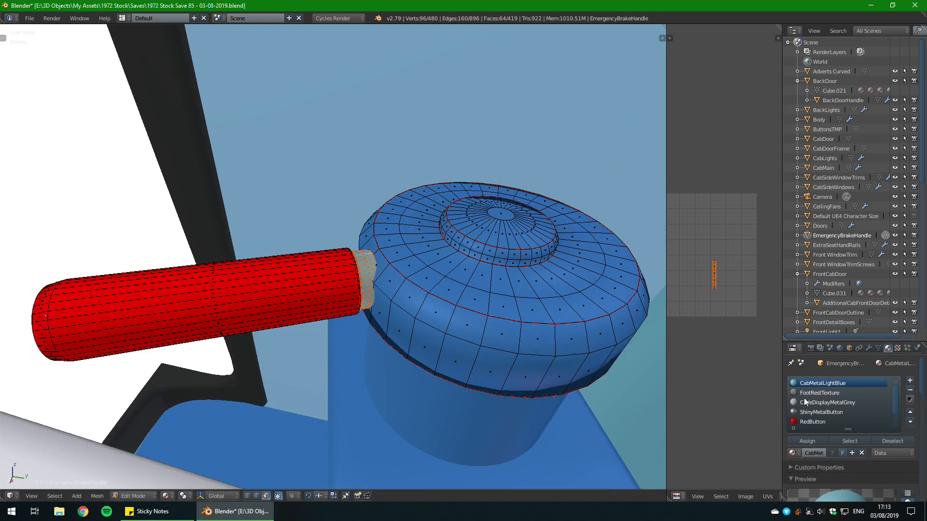
{"action": "left_click", "coordinate": [811, 383]}
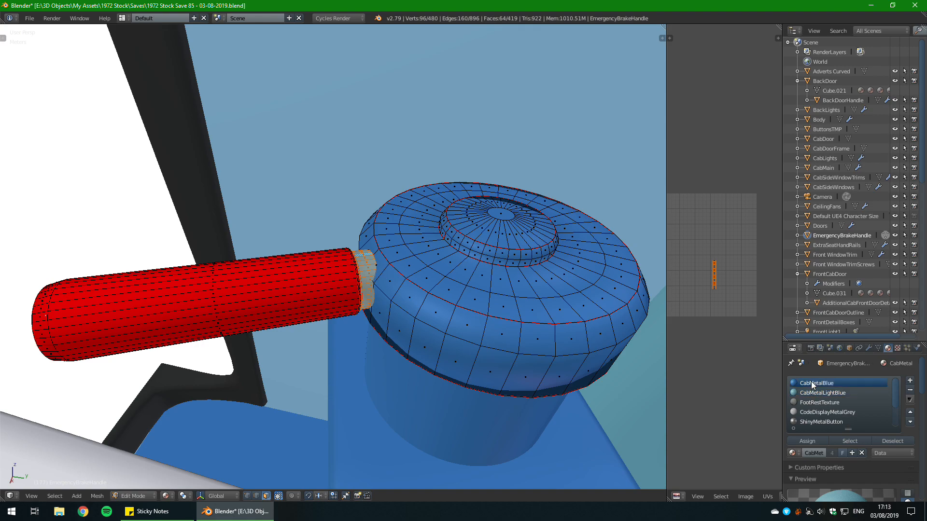
{"action": "left_click", "coordinate": [805, 438]}
{"action": "key", "text": "Tab"}
Step: Save the file over the existing version
{"action": "scroll", "coordinate": [440, 333], "scroll_direction": "down", "scroll_amount": 4}
{"action": "middle_click_drag", "start_coordinate": [441, 333], "coordinate": [343, 283]}
{"action": "scroll", "coordinate": [342, 282], "scroll_direction": "up", "scroll_amount": 2}
{"action": "scroll", "coordinate": [477, 279], "scroll_direction": "down", "scroll_amount": 4}
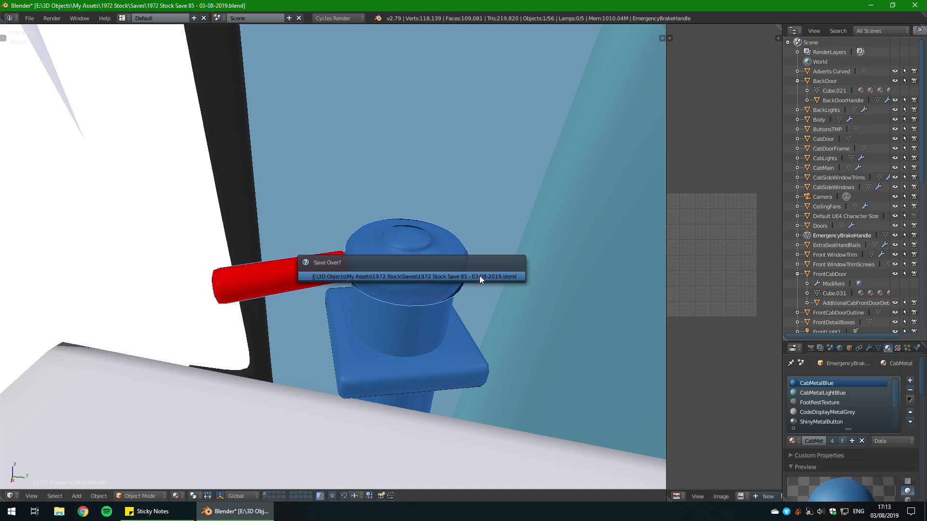
{"action": "middle_click_drag", "start_coordinate": [479, 276], "coordinate": [462, 286]}
Step: Examine the recoloured neck, cap and column of the emergency brake from above and from the side
{"action": "key", "text": "Tab"}
{"action": "key", "text": "Tab"}
{"action": "scroll", "coordinate": [405, 282], "scroll_direction": "up", "scroll_amount": 3}
{"action": "middle_click_drag", "start_coordinate": [405, 282], "coordinate": [354, 258]}
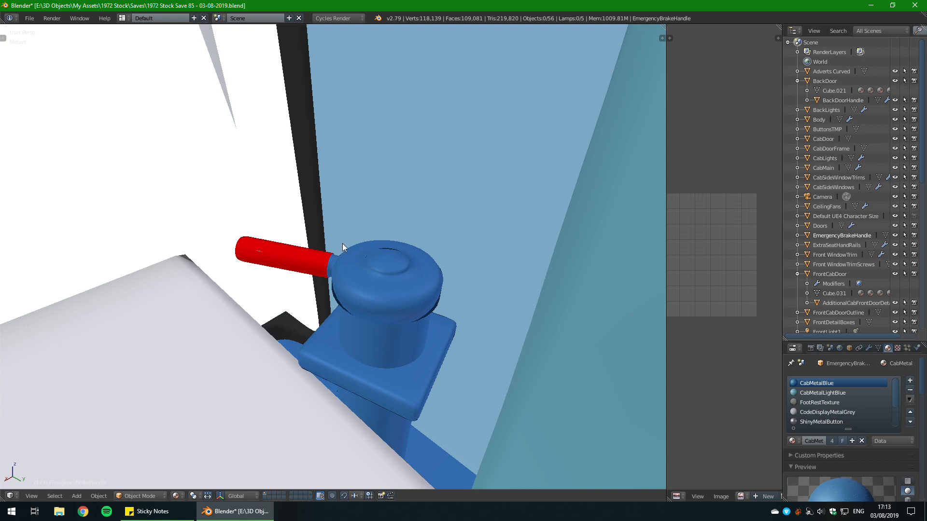
{"action": "middle_click_drag", "start_coordinate": [342, 244], "coordinate": [414, 314]}
{"action": "scroll", "coordinate": [434, 314], "scroll_direction": "up", "scroll_amount": 3}
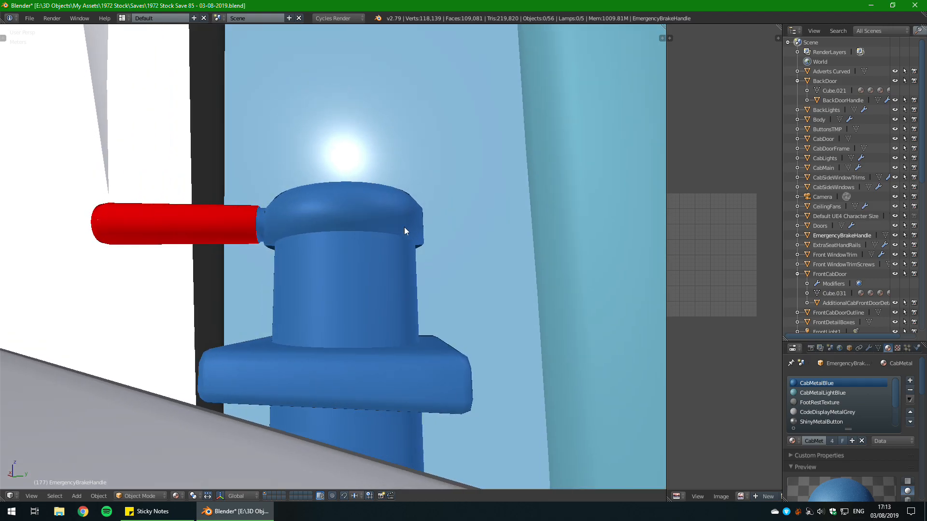
{"action": "key", "text": "Tab"}
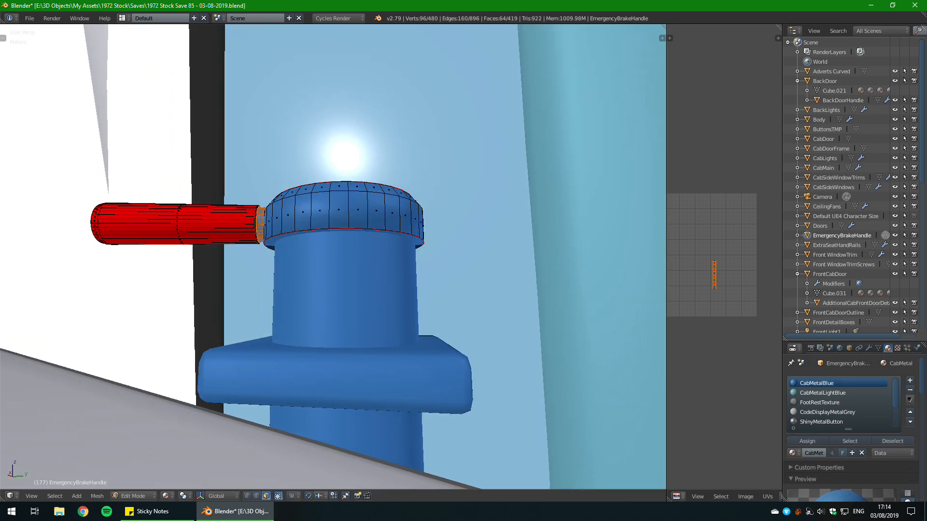
{"action": "key", "text": "Tab"}
{"action": "middle_click_drag", "start_coordinate": [414, 236], "coordinate": [402, 317]}
Step: Save the blend file again over 1972 Stock Save 85 while viewing the brake beside the white box
{"action": "key", "text": "ctrl+s"}
{"action": "left_click", "coordinate": [403, 317]}
{"action": "scroll", "coordinate": [398, 319], "scroll_direction": "down", "scroll_amount": 2}
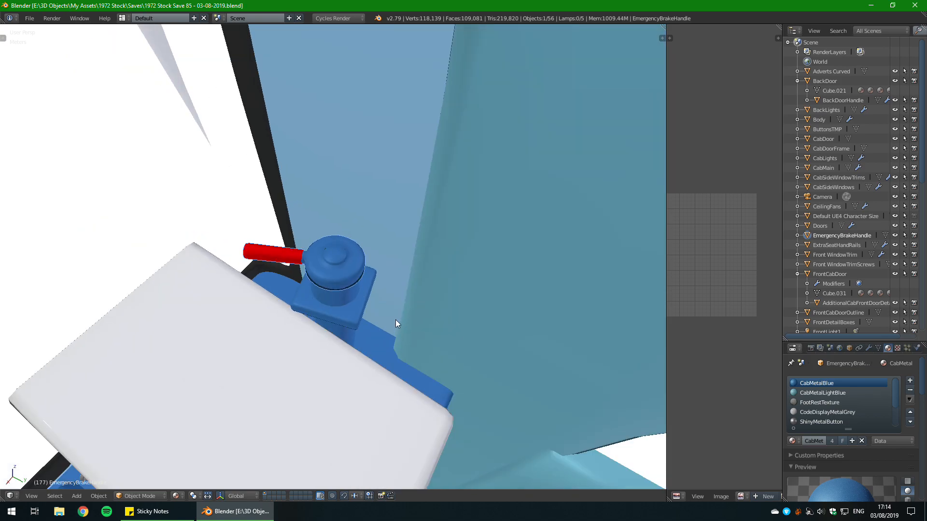
{"action": "scroll", "coordinate": [393, 326], "scroll_direction": "down", "scroll_amount": 4}
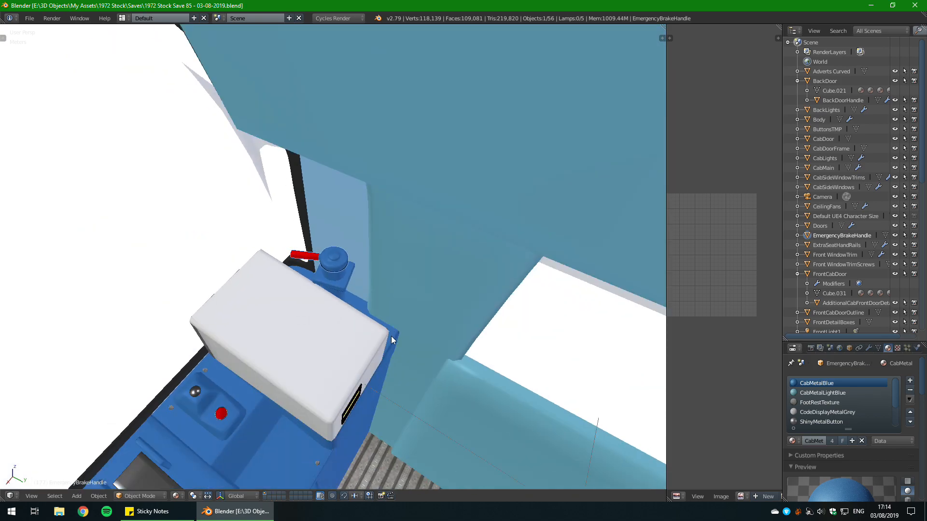
{"action": "middle_click_drag", "start_coordinate": [375, 337], "coordinate": [349, 234]}
{"action": "key", "text": "ctrl+s"}
{"action": "left_click", "coordinate": [375, 221]}
Step: Deselect everything and save the file over the existing version with the whole brake column in view
{"action": "scroll", "coordinate": [375, 222], "scroll_direction": "down", "scroll_amount": 2}
{"action": "key", "text": "a"}
{"action": "scroll", "coordinate": [349, 234], "scroll_direction": "up", "scroll_amount": 4}
{"action": "middle_click_drag", "start_coordinate": [472, 277], "coordinate": [399, 258], "text": "shift"}
{"action": "scroll", "coordinate": [330, 243], "scroll_direction": "up", "scroll_amount": 4}
{"action": "scroll", "coordinate": [385, 247], "scroll_direction": "down", "scroll_amount": 5}
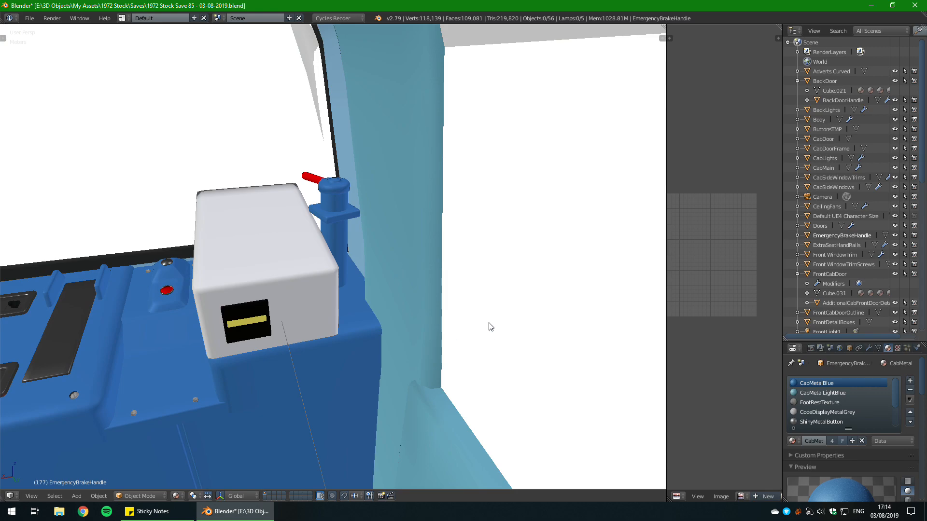
{"action": "key", "text": "ctrl+s"}
{"action": "left_click", "coordinate": [506, 346]}
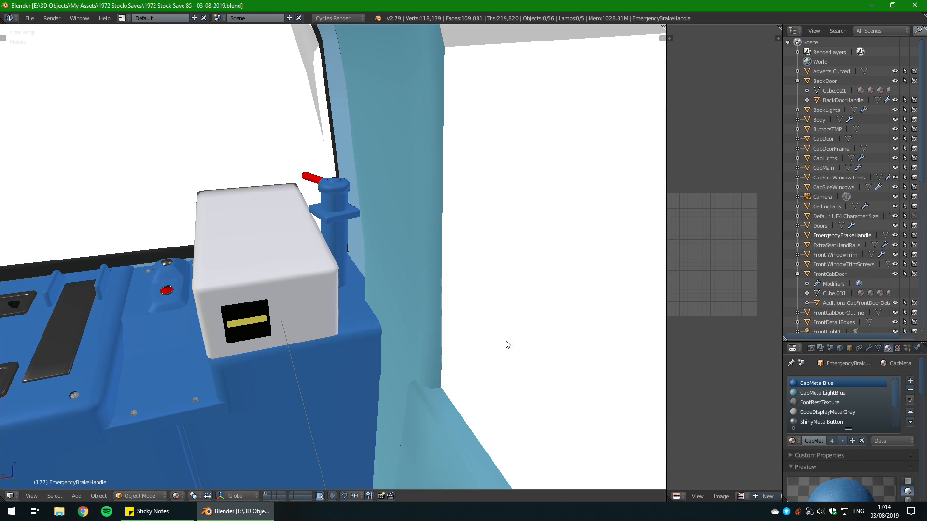
Step: Select the CabMain desk, enter Edit Mode and add a cylinder to its mesh
{"action": "middle_click_drag", "start_coordinate": [310, 248], "coordinate": [417, 239]}
{"action": "scroll", "coordinate": [413, 283], "scroll_direction": "up", "scroll_amount": 3}
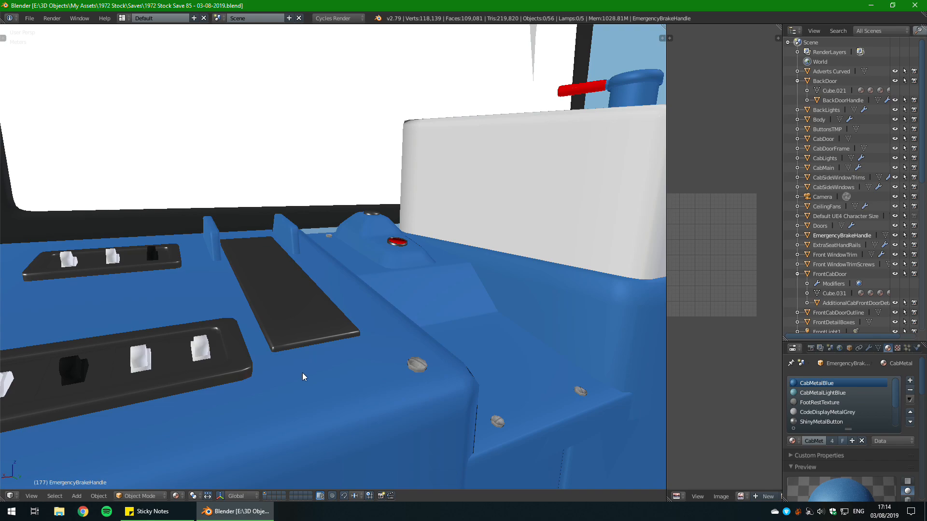
{"action": "right_click", "coordinate": [288, 363]}
{"action": "key", "text": "Tab"}
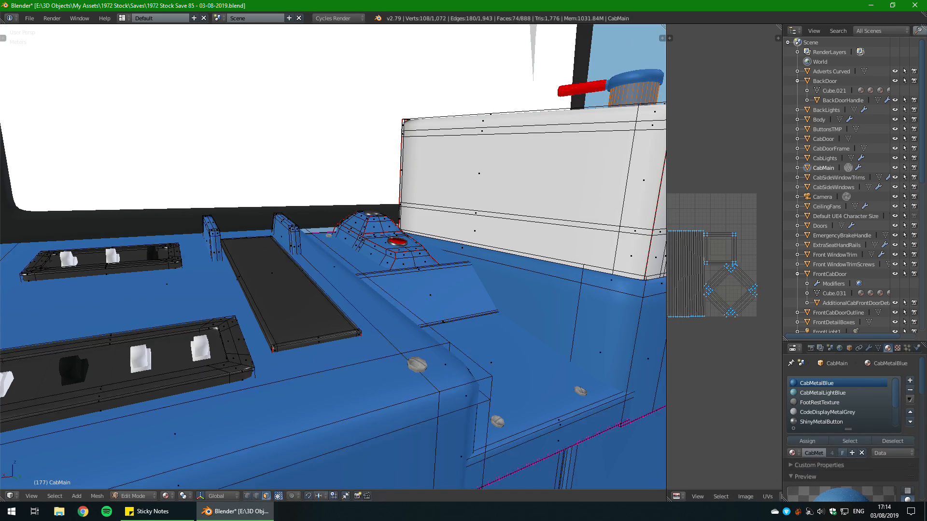
{"action": "middle_click_drag", "start_coordinate": [284, 290], "coordinate": [381, 321]}
{"action": "scroll", "coordinate": [384, 270], "scroll_direction": "down", "scroll_amount": 5}
{"action": "key", "text": "shift+a"}
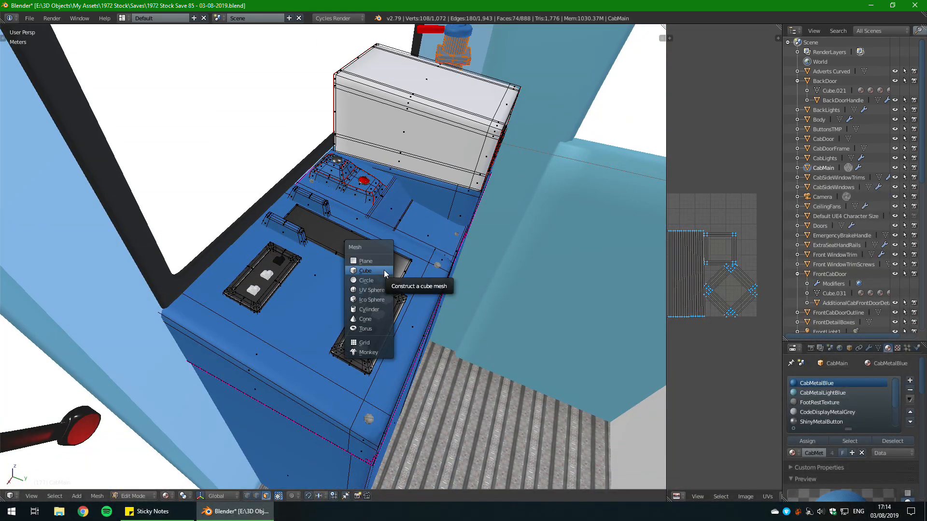
{"action": "left_click", "coordinate": [381, 308]}
Step: Move the new cylinder horizontally, with Z locked, so that it sits over the cab's control desk
{"action": "scroll", "coordinate": [380, 309], "scroll_direction": "down", "scroll_amount": 12}
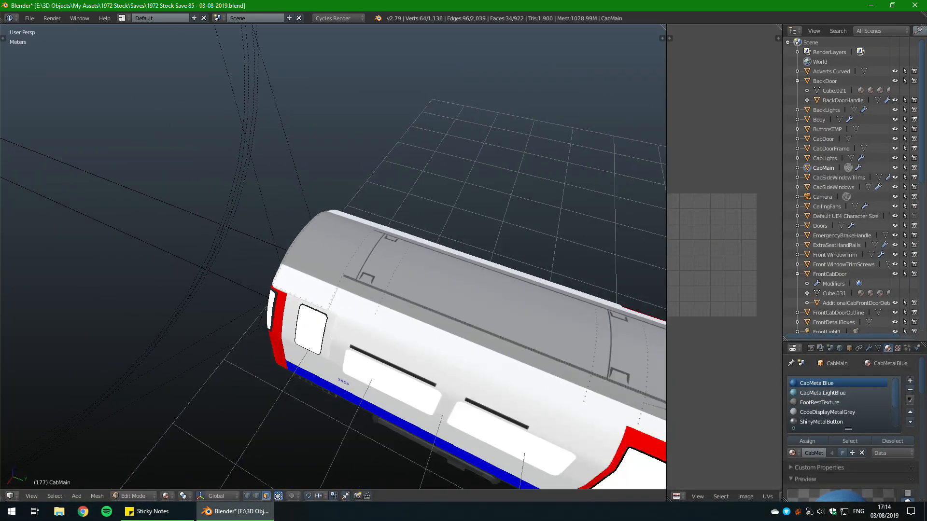
{"action": "key", "text": "g"}
{"action": "key", "text": "shift+z"}
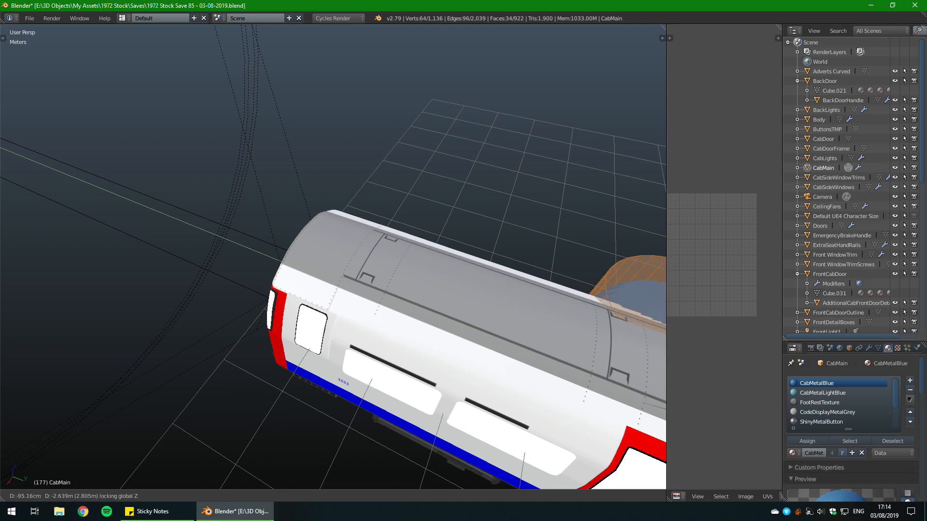
{"action": "key", "text": "Return"}
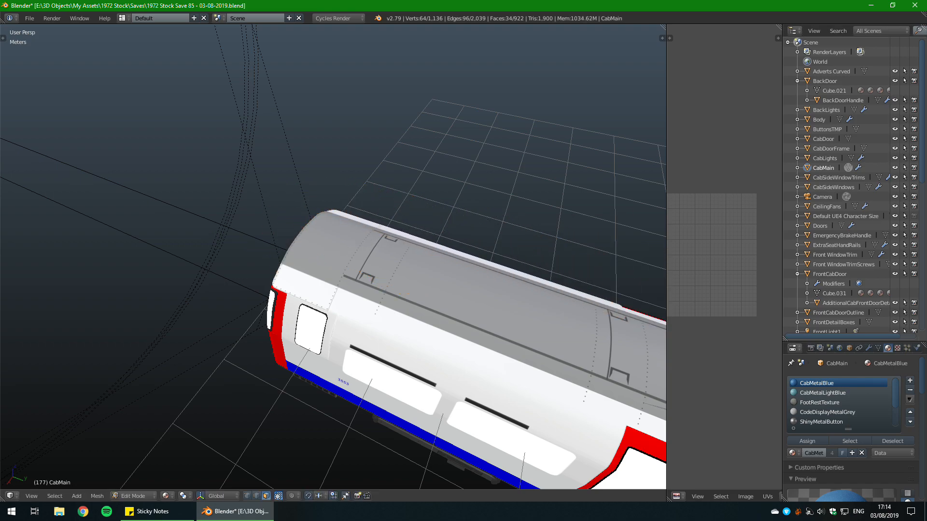
{"action": "key", "text": "KP_Decimal"}
{"action": "key", "text": "g"}
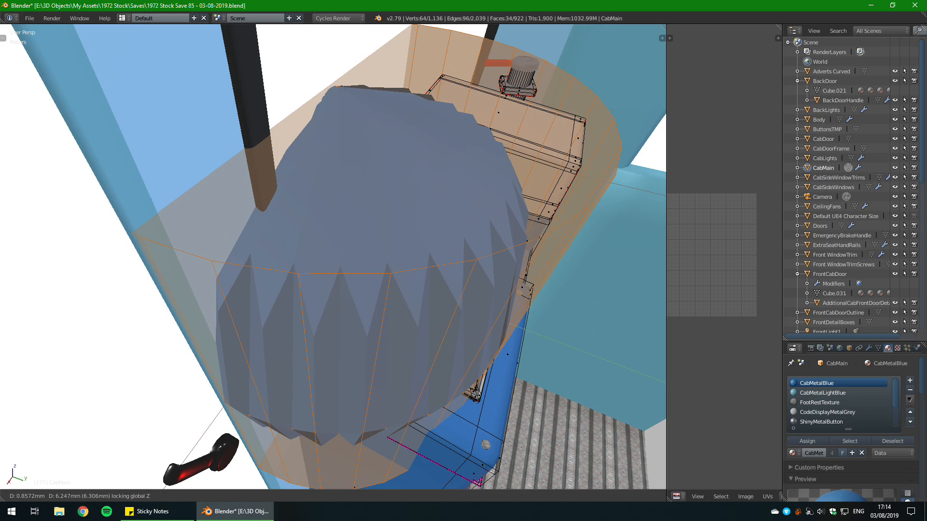
{"action": "key", "text": "Return"}
Step: Scale the cylinder down uniformly above the control desk and leave Edit Mode
{"action": "middle_click_drag", "start_coordinate": [424, 256], "coordinate": [232, 234], "text": "shift"}
{"action": "key", "text": "s"}
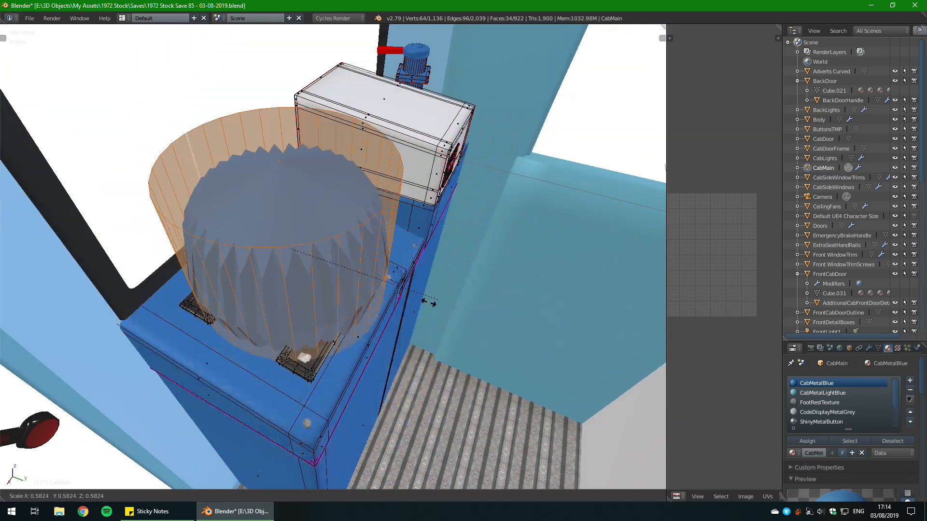
{"action": "key", "text": "Return"}
{"action": "key", "text": "Tab"}
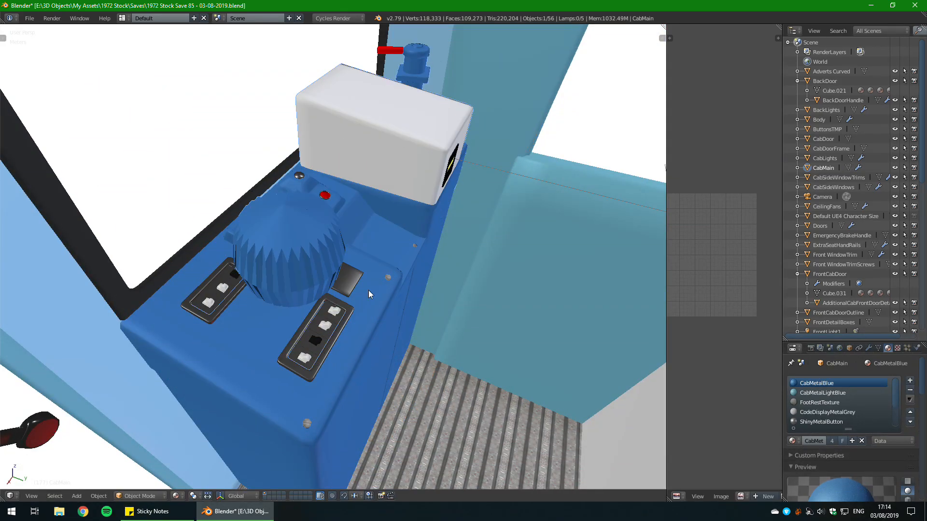
Step: Leave CabMain's Edit Mode, select the ButtonsTMP object and frame the view on it
{"action": "middle_click_drag", "start_coordinate": [369, 290], "coordinate": [337, 306]}
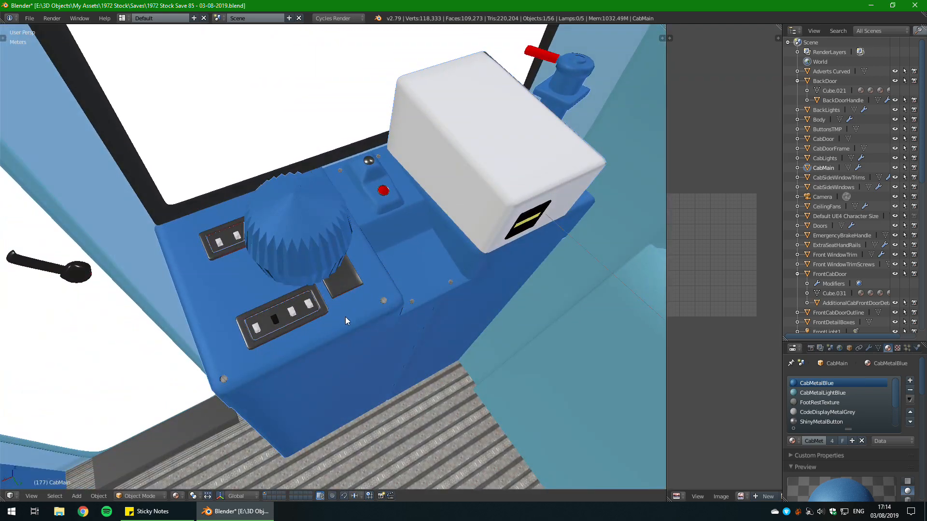
{"action": "scroll", "coordinate": [346, 317], "scroll_direction": "up", "scroll_amount": 3}
{"action": "key", "text": "Tab"}
{"action": "scroll", "coordinate": [347, 315], "scroll_direction": "down", "scroll_amount": 4}
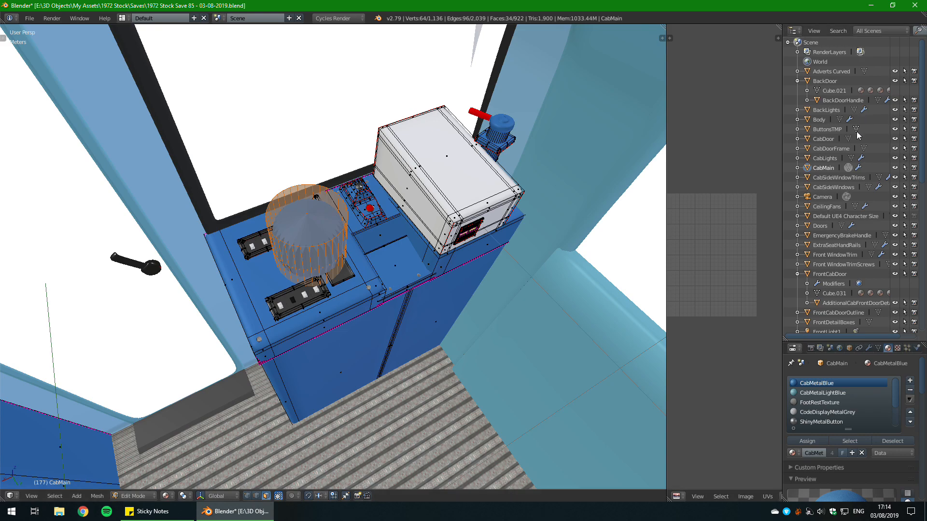
{"action": "scroll", "coordinate": [853, 138], "scroll_direction": "down", "scroll_amount": 4}
{"action": "scroll", "coordinate": [853, 139], "scroll_direction": "up", "scroll_amount": 4}
{"action": "left_click", "coordinate": [827, 130]}
{"action": "key", "text": "KP_Decimal"}
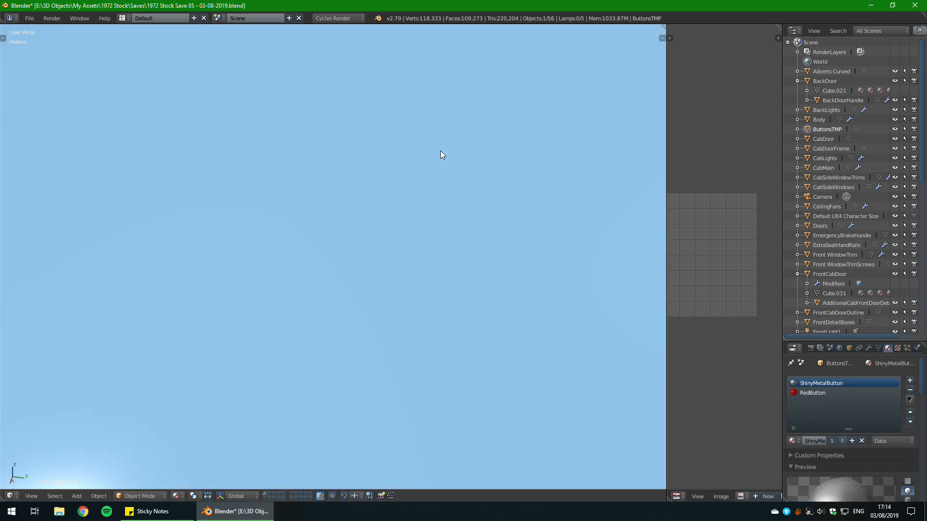
Step: Examine the metal and red buttons in ButtonsTMP, and open the object's name for editing, keeping it as it is
{"action": "scroll", "coordinate": [439, 149], "scroll_direction": "down", "scroll_amount": 8}
{"action": "middle_click_drag", "start_coordinate": [439, 149], "coordinate": [352, 226]}
{"action": "scroll", "coordinate": [401, 155], "scroll_direction": "up", "scroll_amount": 8}
{"action": "scroll", "coordinate": [401, 155], "scroll_direction": "down", "scroll_amount": 8}
{"action": "scroll", "coordinate": [400, 137], "scroll_direction": "up", "scroll_amount": 7}
{"action": "scroll", "coordinate": [357, 234], "scroll_direction": "up", "scroll_amount": 1}
{"action": "key", "text": "Tab"}
{"action": "scroll", "coordinate": [320, 333], "scroll_direction": "down", "scroll_amount": 5}
{"action": "key", "text": "Tab"}
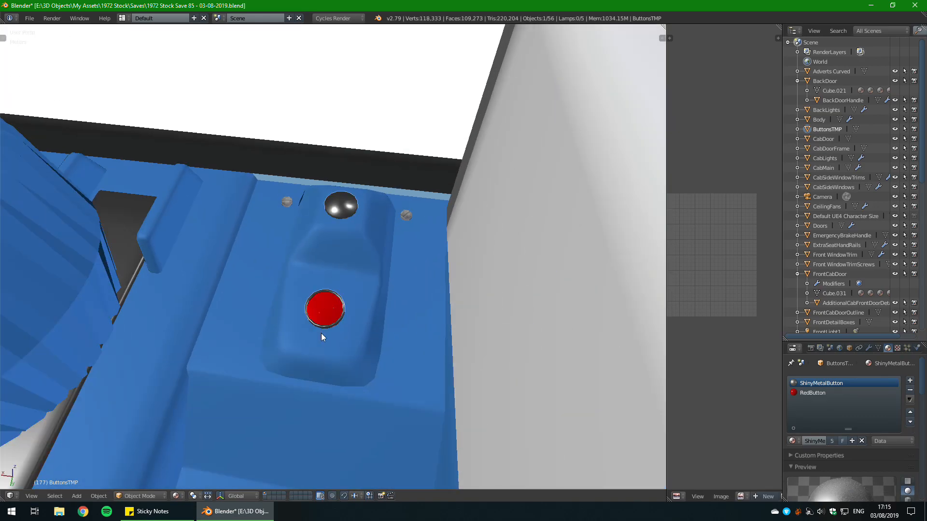
{"action": "middle_click_drag", "start_coordinate": [320, 333], "coordinate": [496, 275]}
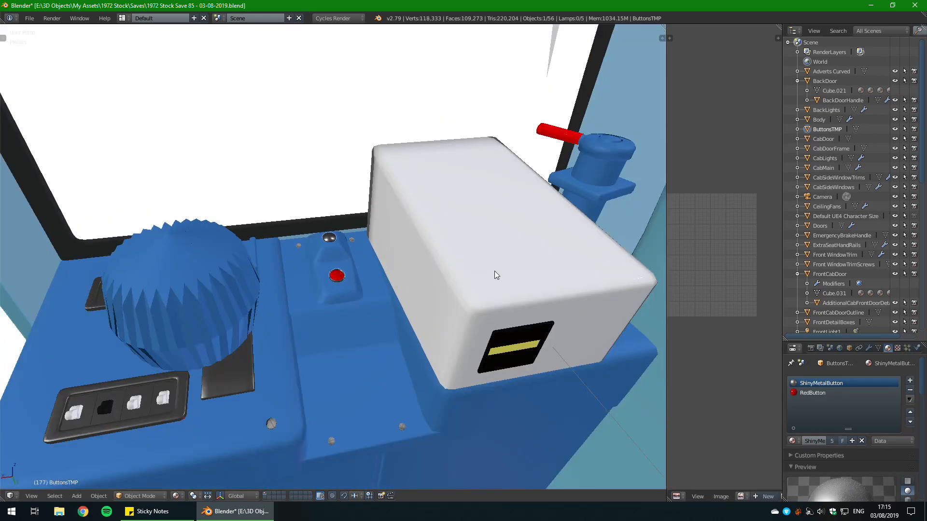
{"action": "double_click", "coordinate": [839, 130]}
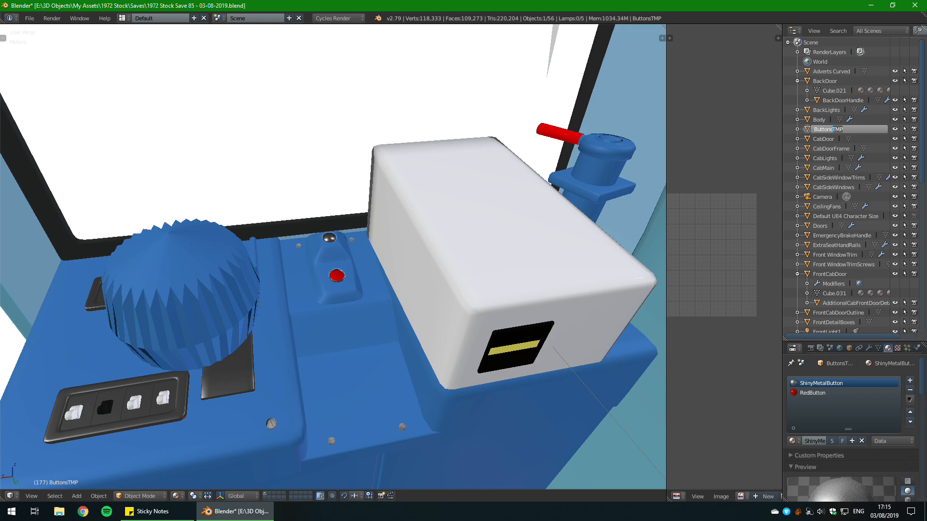
{"action": "key", "text": "Return"}
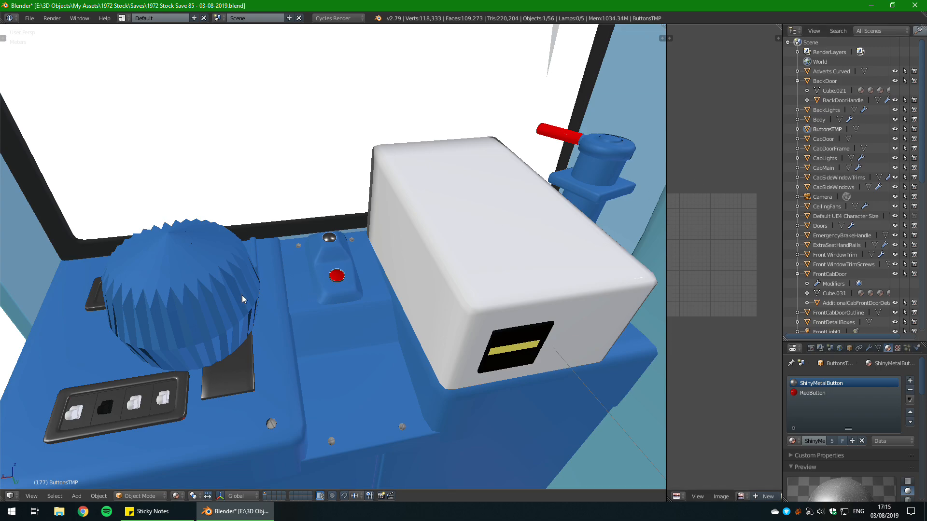
Step: Separate the selected cylinder from CabMain into its own object and return to Object Mode
{"action": "right_click", "coordinate": [201, 301]}
{"action": "key", "text": "Tab"}
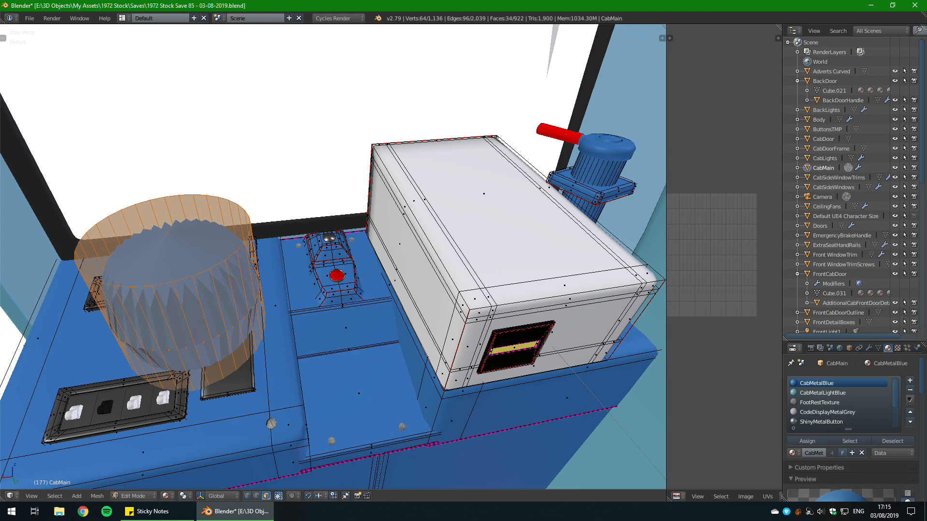
{"action": "key", "text": "p"}
{"action": "left_click", "coordinate": [190, 302]}
{"action": "key", "text": "Tab"}
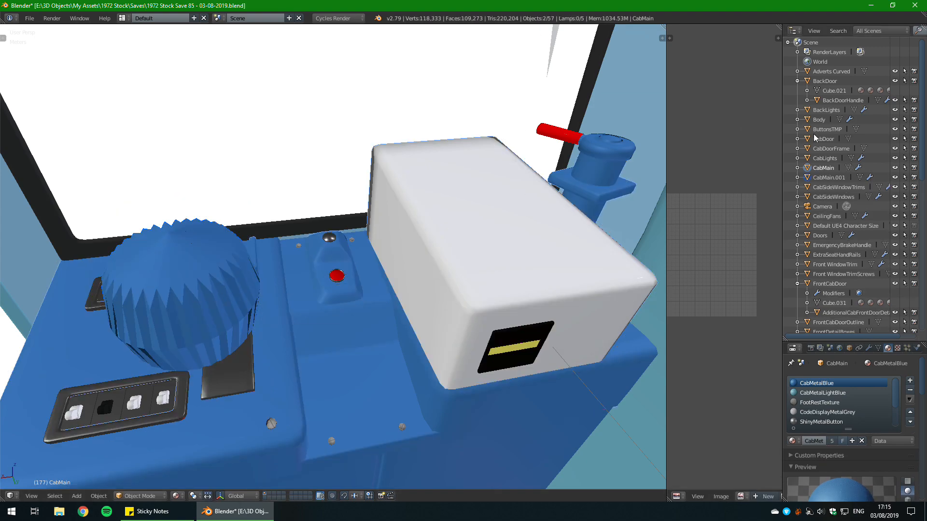
Step: Join the separated cylinder into the ButtonsTMP object
{"action": "left_click", "coordinate": [832, 177]}
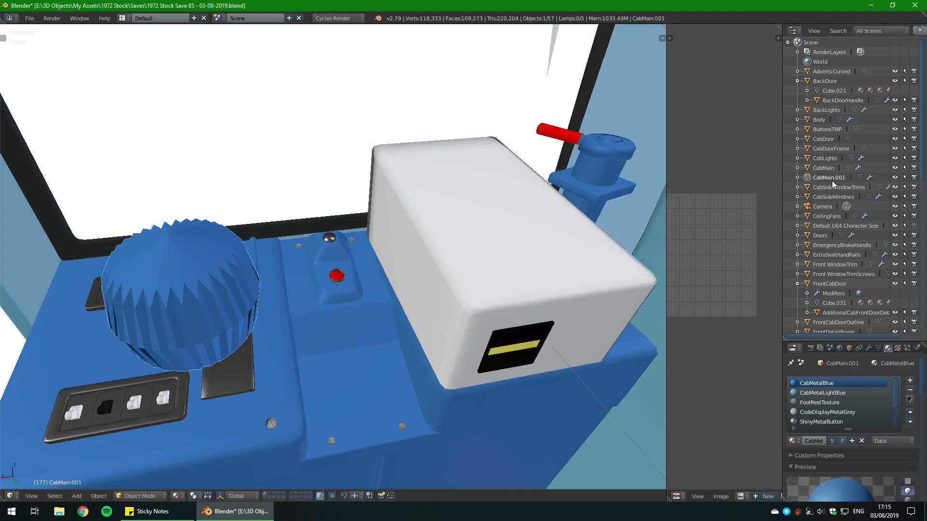
{"action": "left_click", "coordinate": [826, 130], "text": "ctrl"}
{"action": "key", "text": "ctrl+j"}
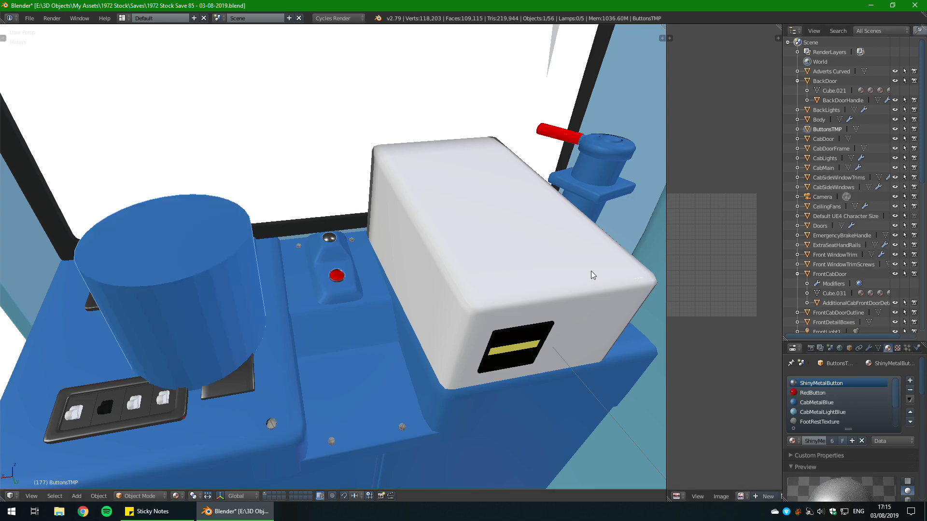
{"action": "middle_click_drag", "start_coordinate": [591, 271], "coordinate": [546, 256]}
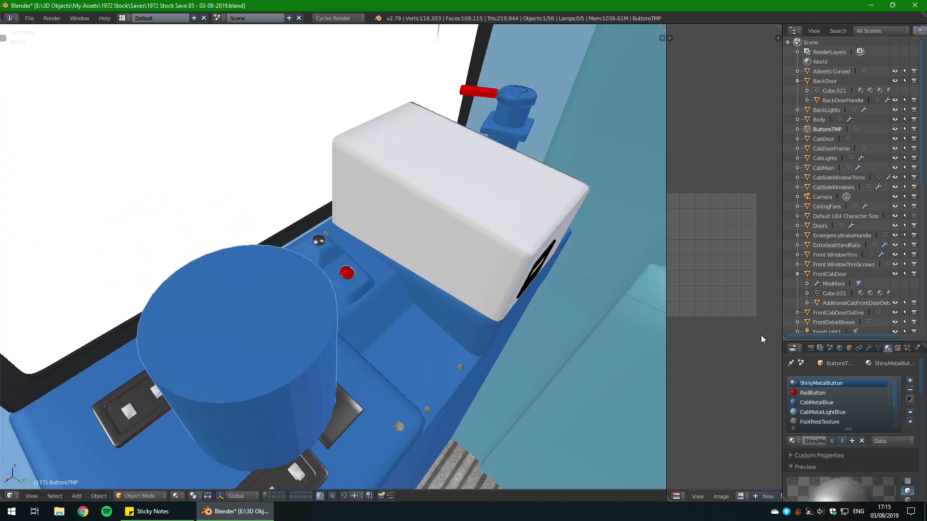
Step: Enter Edit Mode on ButtonsTMP, select the whole cylinder and scale it down to a small knob size above the console
{"action": "left_click", "coordinate": [878, 349]}
{"action": "left_click", "coordinate": [868, 348]}
{"action": "left_click", "coordinate": [888, 348]}
{"action": "middle_click_drag", "start_coordinate": [512, 345], "coordinate": [508, 344]}
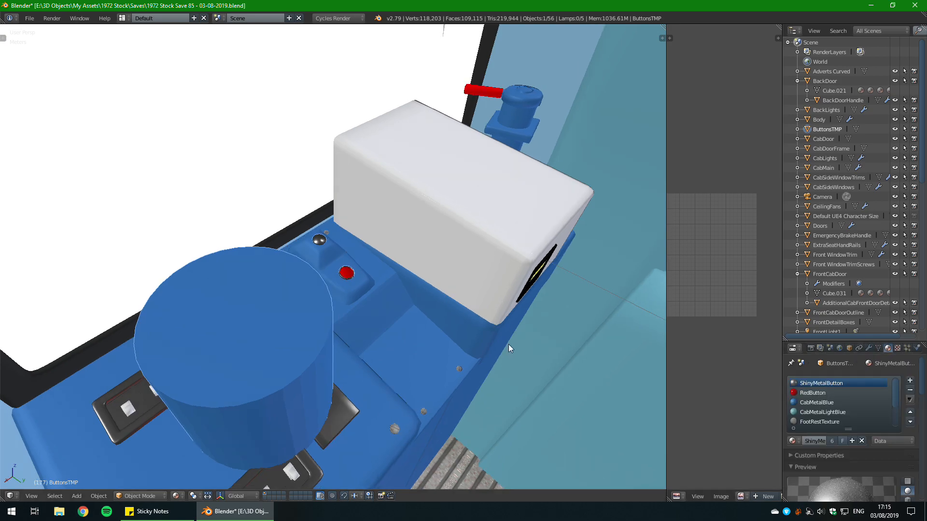
{"action": "scroll", "coordinate": [508, 344], "scroll_direction": "down", "scroll_amount": 5}
{"action": "key", "text": "Tab"}
{"action": "key", "text": "l"}
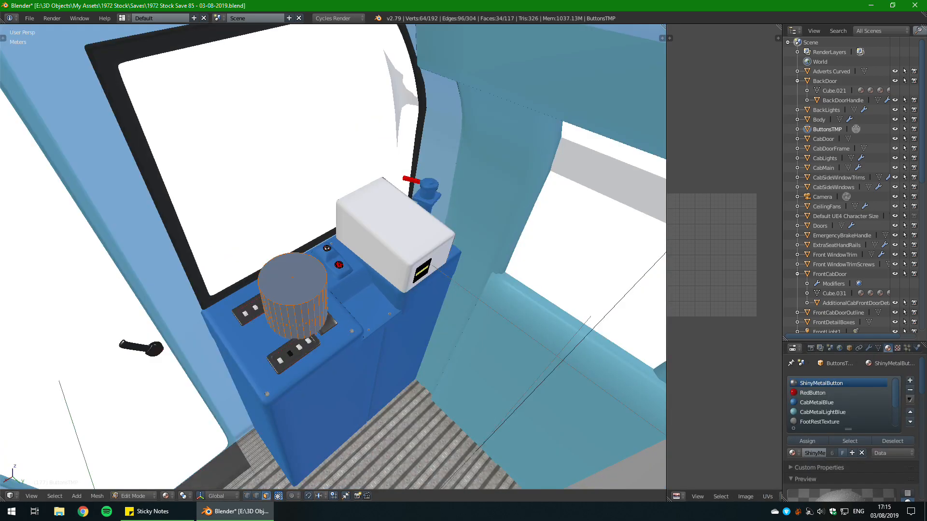
{"action": "key", "text": "s"}
{"action": "left_click", "coordinate": [360, 343]}
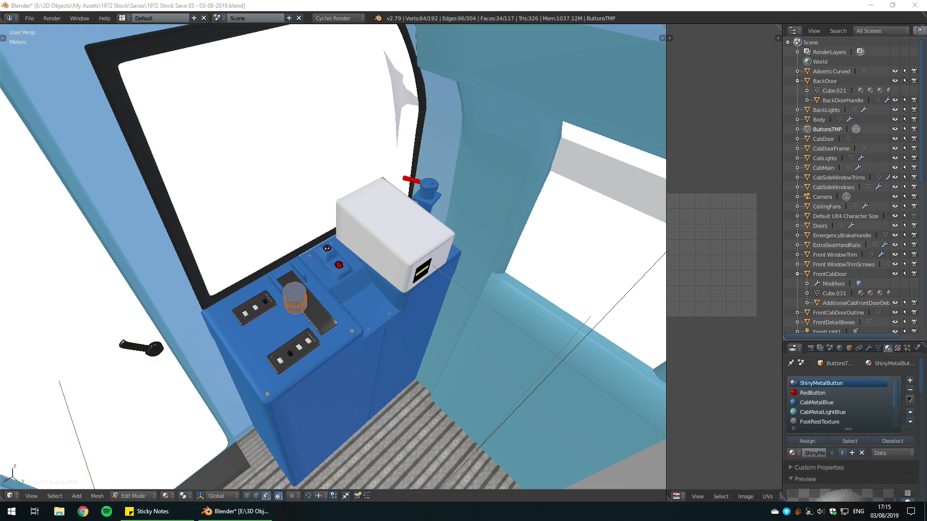
Step: Move the cylinder along the Y axis towards the black strip between the switch panels
{"action": "middle_click_drag", "start_coordinate": [333, 271], "coordinate": [277, 244]}
{"action": "scroll", "coordinate": [376, 251], "scroll_direction": "up", "scroll_amount": 4}
{"action": "scroll", "coordinate": [286, 233], "scroll_direction": "down", "scroll_amount": 2}
{"action": "scroll", "coordinate": [286, 232], "scroll_direction": "up", "scroll_amount": 1}
{"action": "scroll", "coordinate": [316, 247], "scroll_direction": "up", "scroll_amount": 2}
{"action": "scroll", "coordinate": [316, 247], "scroll_direction": "down", "scroll_amount": 2}
{"action": "scroll", "coordinate": [316, 247], "scroll_direction": "up", "scroll_amount": 1}
{"action": "key", "text": "g"}
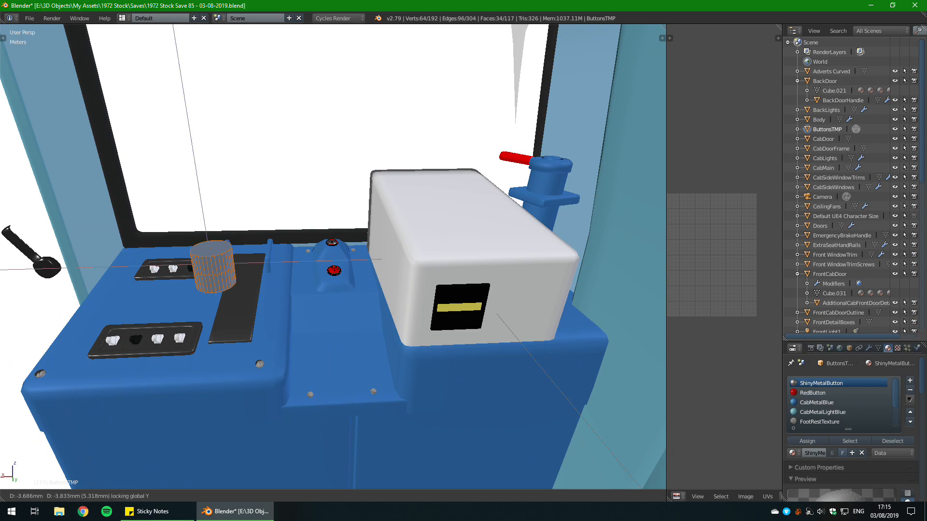
{"action": "key", "text": "Return"}
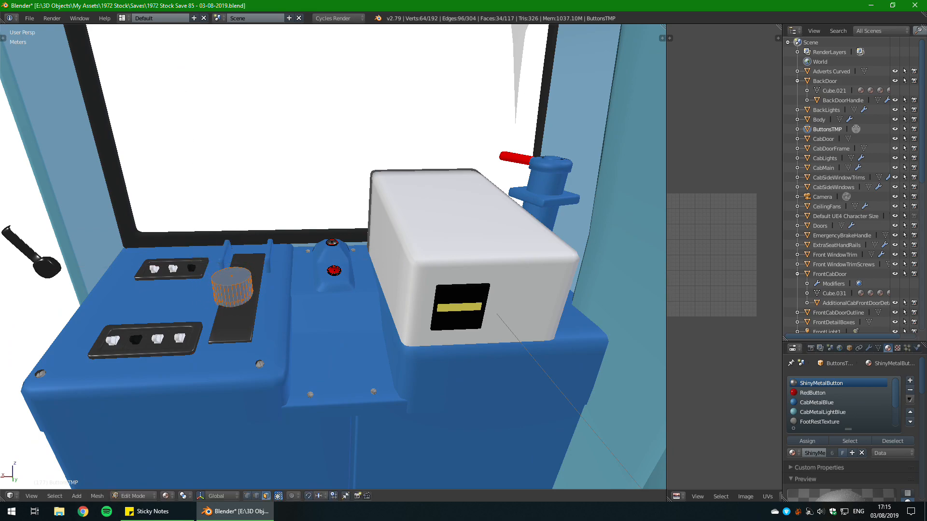
Step: Try to scale the cylinder down further so it fits within the width of the black strip
{"action": "key", "text": "s"}
{"action": "left_click", "coordinate": [288, 311]}
{"action": "middle_click_drag", "start_coordinate": [288, 311], "coordinate": [320, 330]}
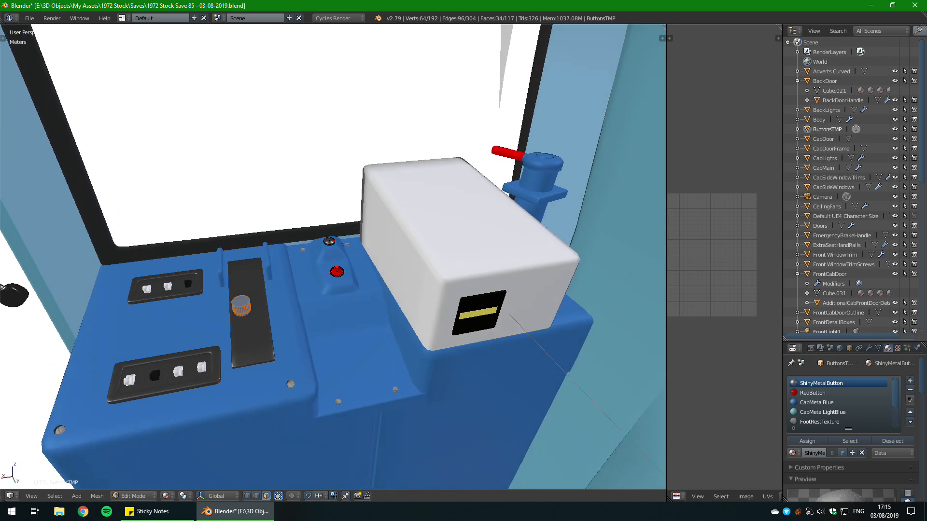
{"action": "key", "text": "KP_Decimal"}
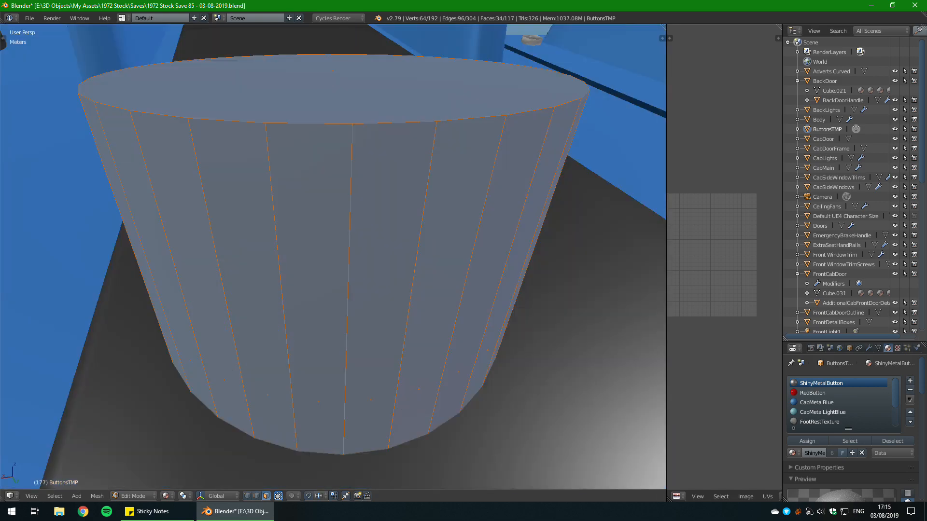
{"action": "scroll", "coordinate": [333, 256], "scroll_direction": "down", "scroll_amount": 8}
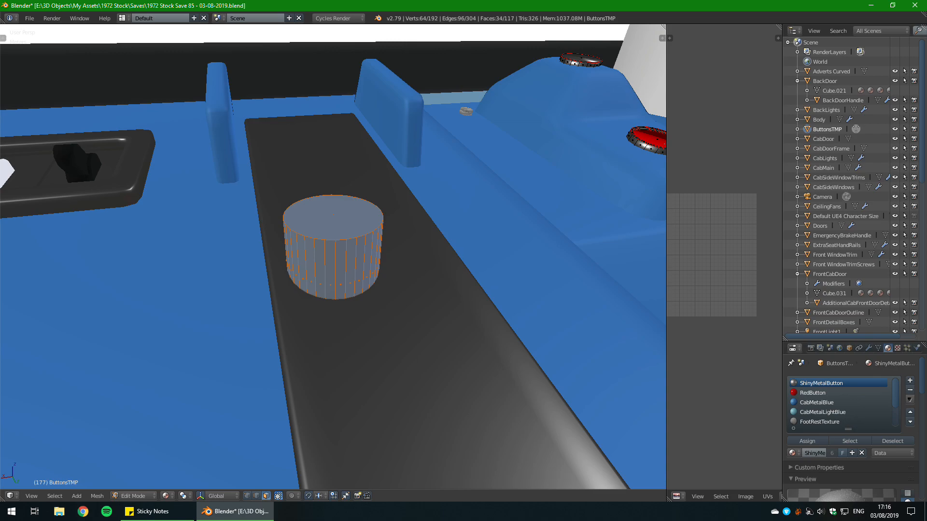
Step: Examine the emergency brake behind the white box and compare it with the cab reference photo in PureRef
{"action": "scroll", "coordinate": [333, 256], "scroll_direction": "down", "scroll_amount": 11}
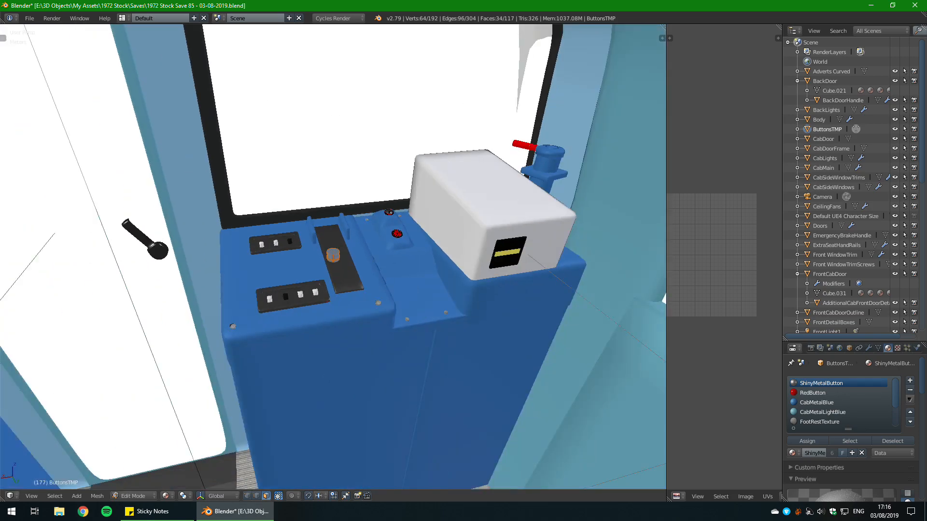
{"action": "middle_click_drag", "start_coordinate": [333, 256], "coordinate": [331, 299]}
{"action": "middle_click_drag", "start_coordinate": [331, 300], "coordinate": [231, 313], "text": "shift"}
{"action": "scroll", "coordinate": [199, 333], "scroll_direction": "up", "scroll_amount": 4}
{"action": "middle_click_drag", "start_coordinate": [231, 314], "coordinate": [285, 432], "text": "shift"}
{"action": "scroll", "coordinate": [270, 449], "scroll_direction": "up", "scroll_amount": 4}
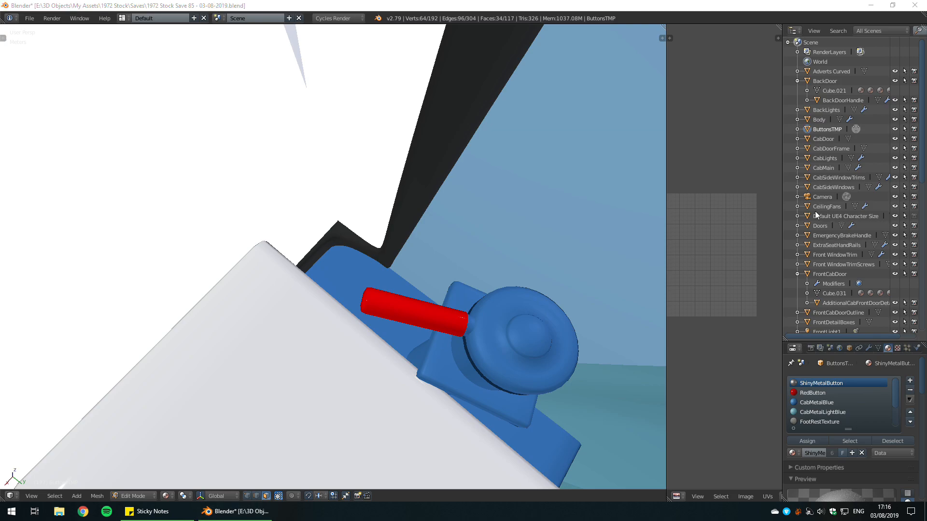
{"action": "middle_click_drag", "start_coordinate": [463, 290], "coordinate": [461, 264]}
{"action": "key", "text": "alt+Tab"}
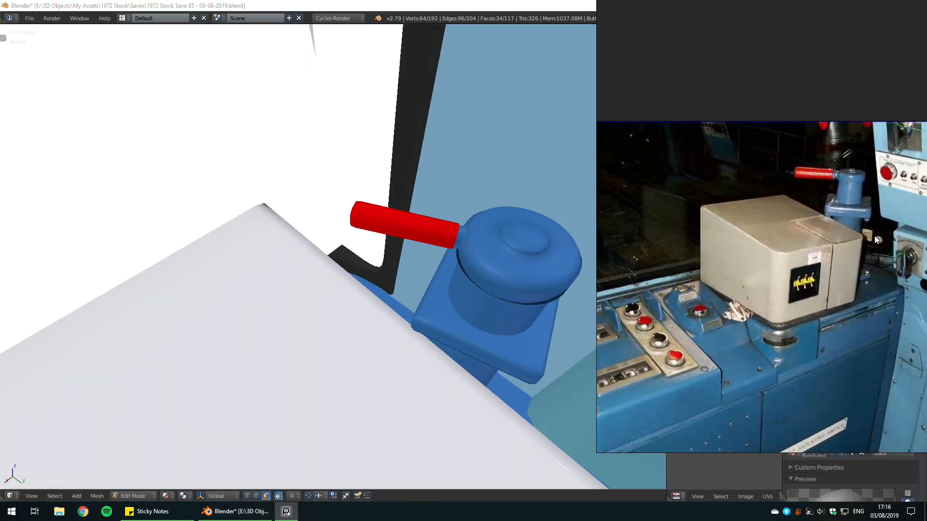
{"action": "scroll", "coordinate": [816, 294], "scroll_direction": "up", "scroll_amount": 3}
{"action": "scroll", "coordinate": [772, 271], "scroll_direction": "down", "scroll_amount": 3}
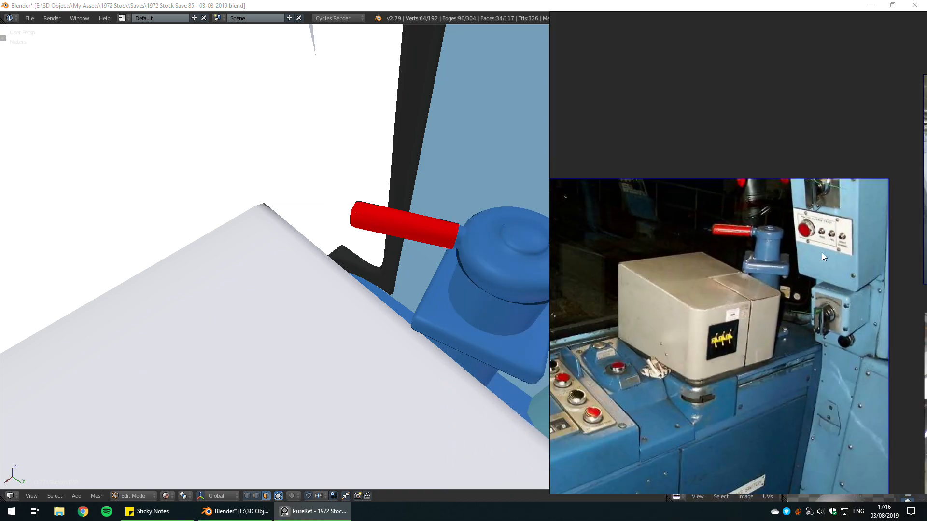
{"action": "middle_click_drag", "start_coordinate": [434, 270], "coordinate": [270, 221]}
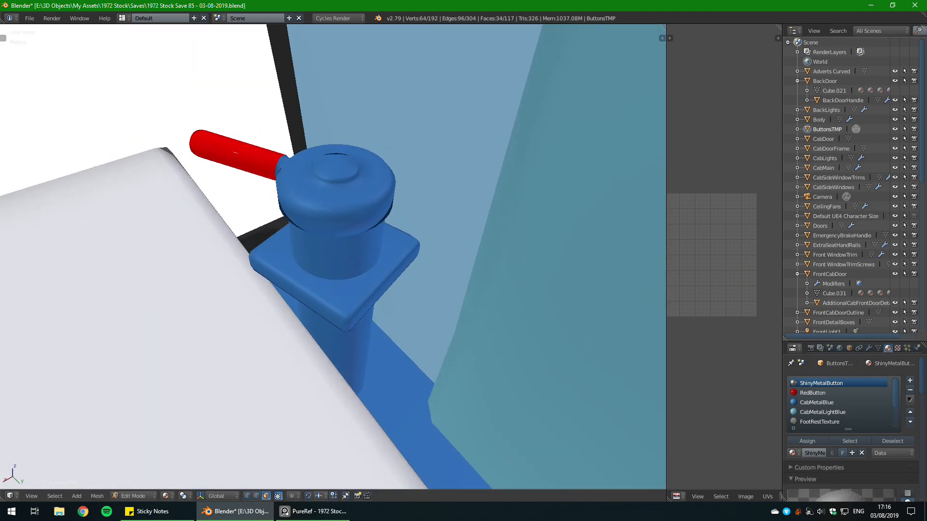
{"action": "scroll", "coordinate": [333, 257], "scroll_direction": "down", "scroll_amount": 5}
{"action": "middle_click_drag", "start_coordinate": [333, 257], "coordinate": [368, 265]}
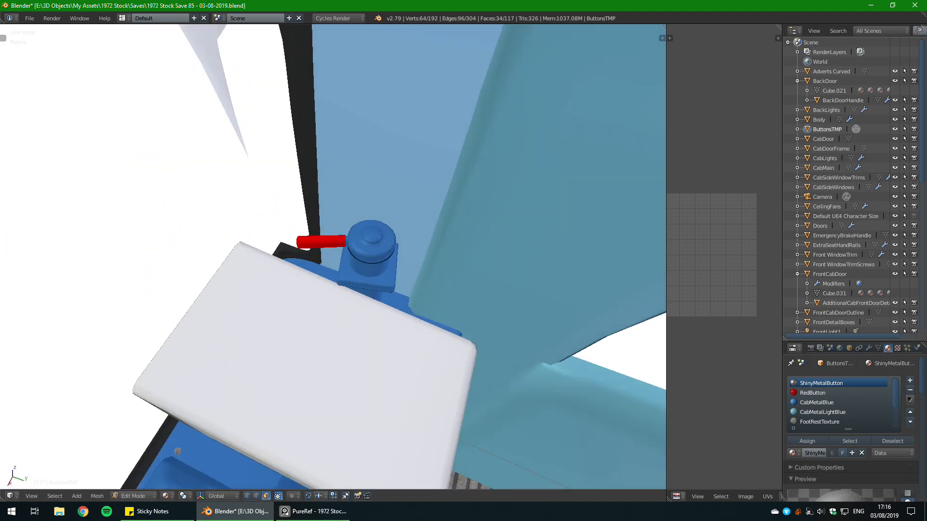
{"action": "middle_click_drag", "start_coordinate": [368, 265], "coordinate": [637, 263]}
Step: Return to the console and examine the cylinder on the black strip beside the red and metal buttons
{"action": "scroll", "coordinate": [360, 267], "scroll_direction": "down", "scroll_amount": 6}
{"action": "scroll", "coordinate": [334, 256], "scroll_direction": "down", "scroll_amount": 7}
{"action": "middle_click_drag", "start_coordinate": [333, 256], "coordinate": [348, 295]}
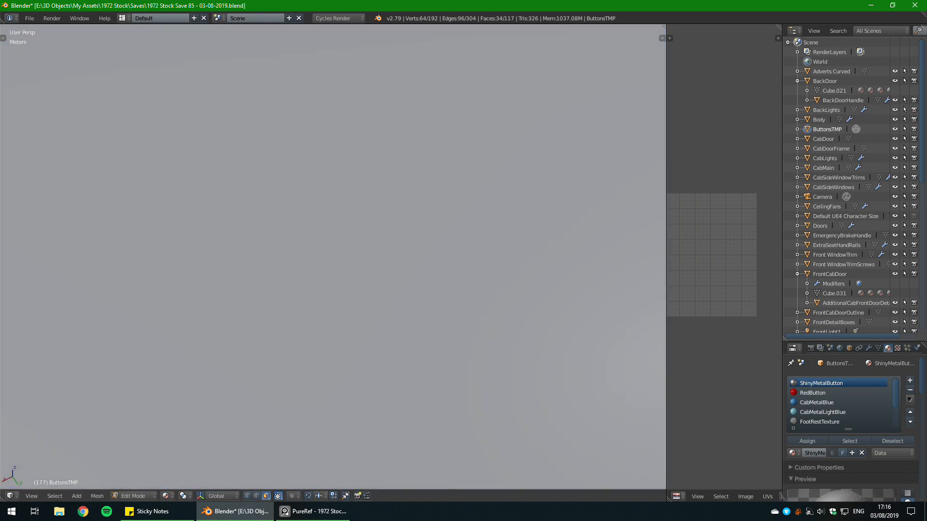
{"action": "middle_click_drag", "start_coordinate": [271, 309], "coordinate": [415, 242], "text": "shift"}
{"action": "scroll", "coordinate": [415, 241], "scroll_direction": "up", "scroll_amount": 4}
{"action": "left_click", "coordinate": [314, 511]}
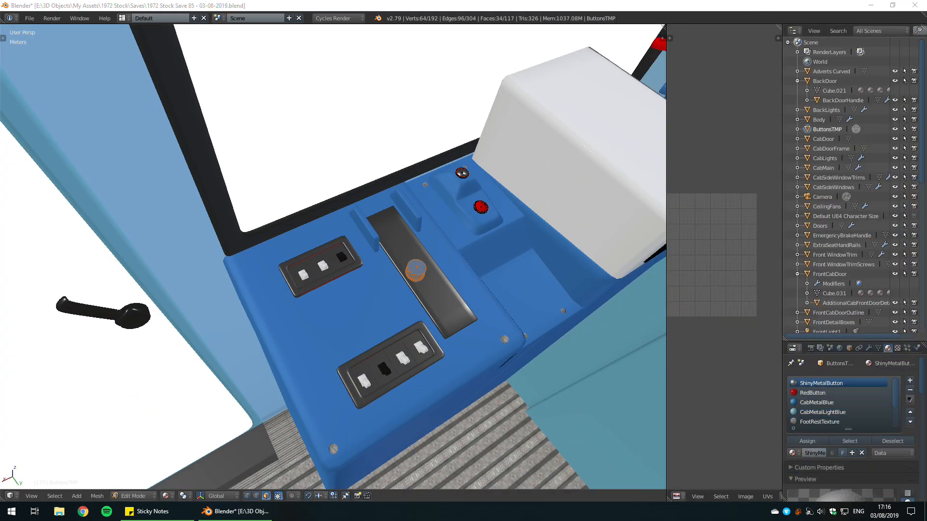
{"action": "middle_click_drag", "start_coordinate": [415, 270], "coordinate": [393, 357]}
{"action": "scroll", "coordinate": [362, 222], "scroll_direction": "up", "scroll_amount": 4}
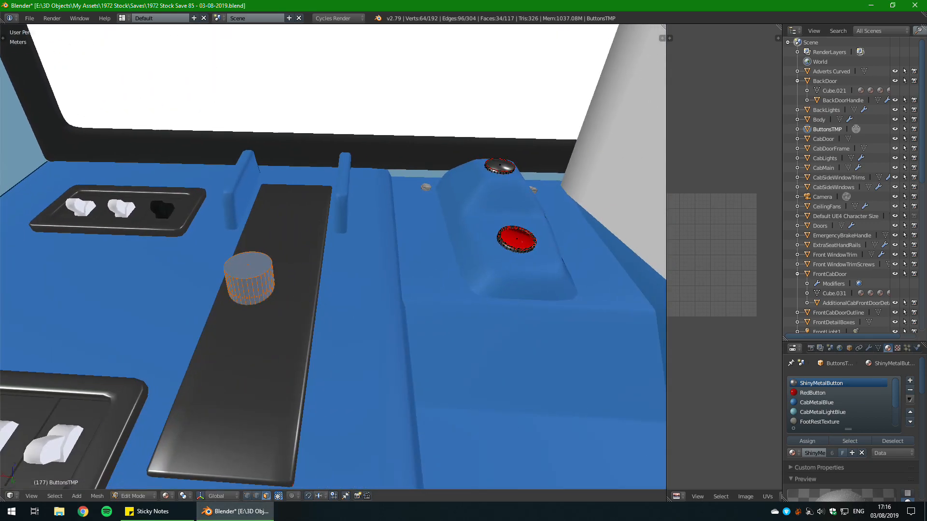
Step: Undo the last cylinder changes and flatten the cylinder into a shorter button shape
{"action": "key", "text": "ctrl+z"}
{"action": "key", "text": "s"}
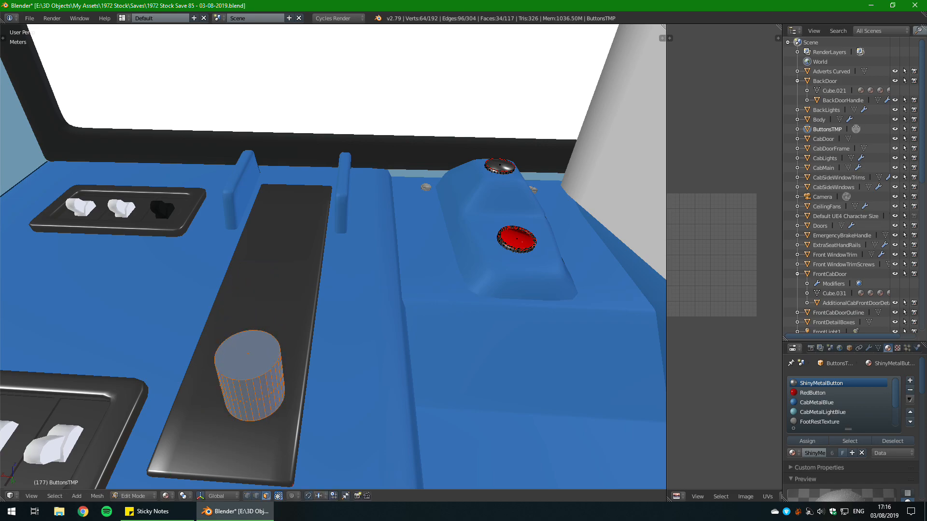
{"action": "left_click", "coordinate": [454, 236]}
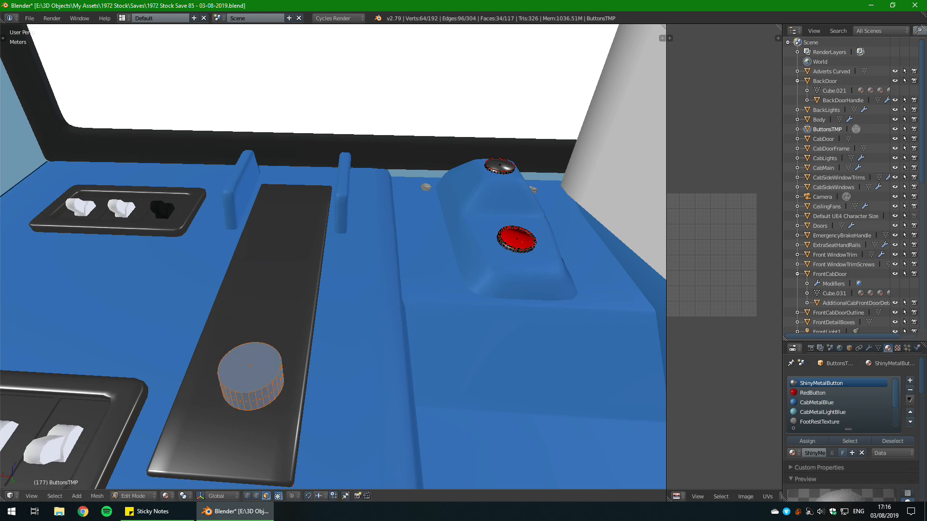
Step: Lower the flattened cylinder along the Z axis onto the black strip
{"action": "key", "text": "KP_Decimal"}
{"action": "key", "text": "g"}
{"action": "key", "text": "z"}
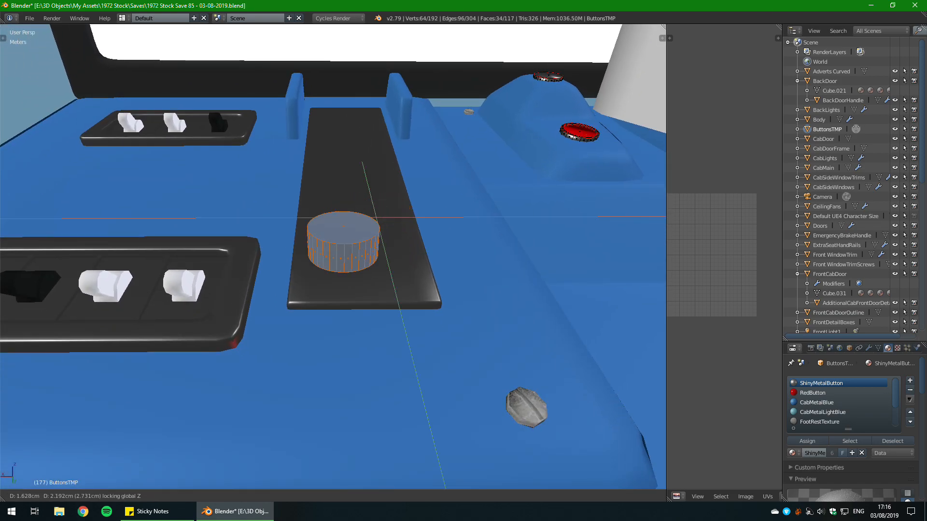
{"action": "key", "text": "Return"}
{"action": "key", "text": "KP_Decimal"}
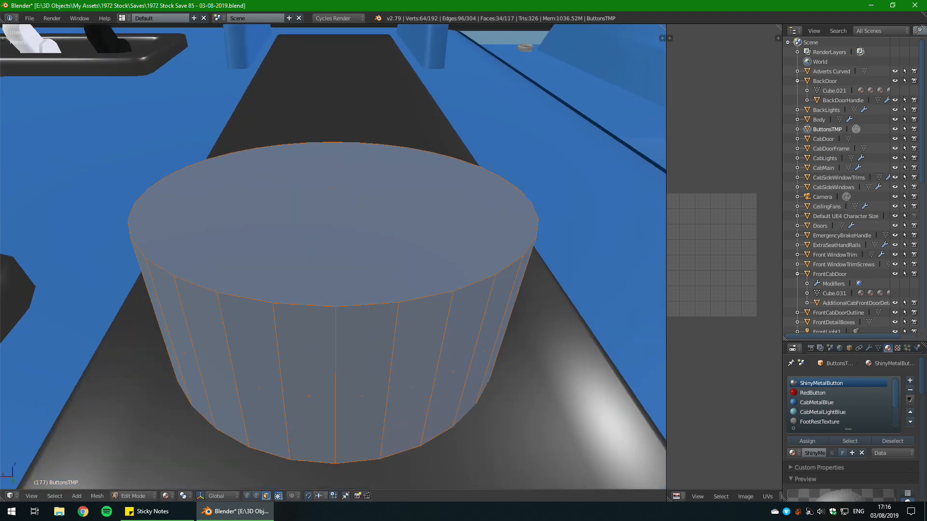
Step: Shift the cylinder along the Y axis to position it near the front end of the black strip
{"action": "scroll", "coordinate": [333, 255], "scroll_direction": "down", "scroll_amount": 4}
{"action": "middle_click_drag", "start_coordinate": [333, 255], "coordinate": [463, 208]}
{"action": "key", "text": "g"}
{"action": "key", "text": "y"}
{"action": "key", "text": "Return"}
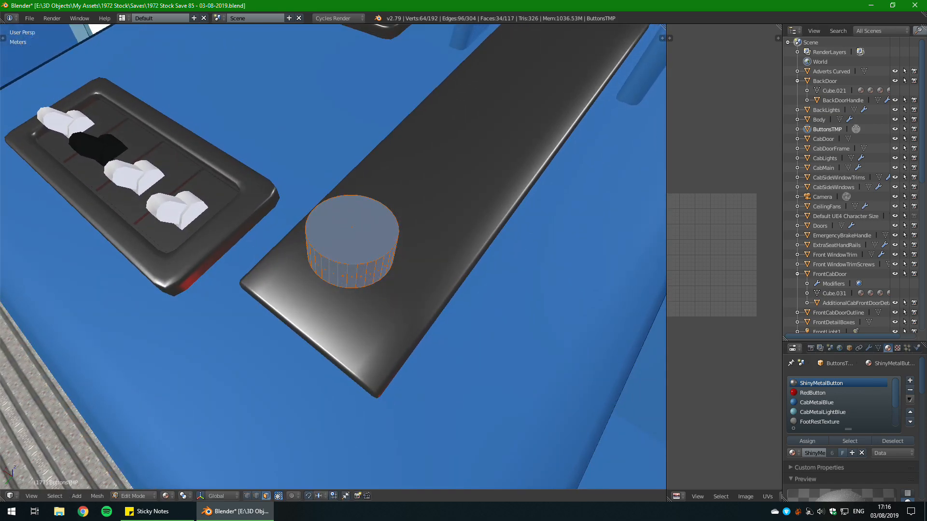
Step: Inspect the cylinder's placement on the black strip from several sides of the console
{"action": "scroll", "coordinate": [464, 207], "scroll_direction": "down", "scroll_amount": 2}
{"action": "middle_click_drag", "start_coordinate": [464, 241], "coordinate": [482, 232]}
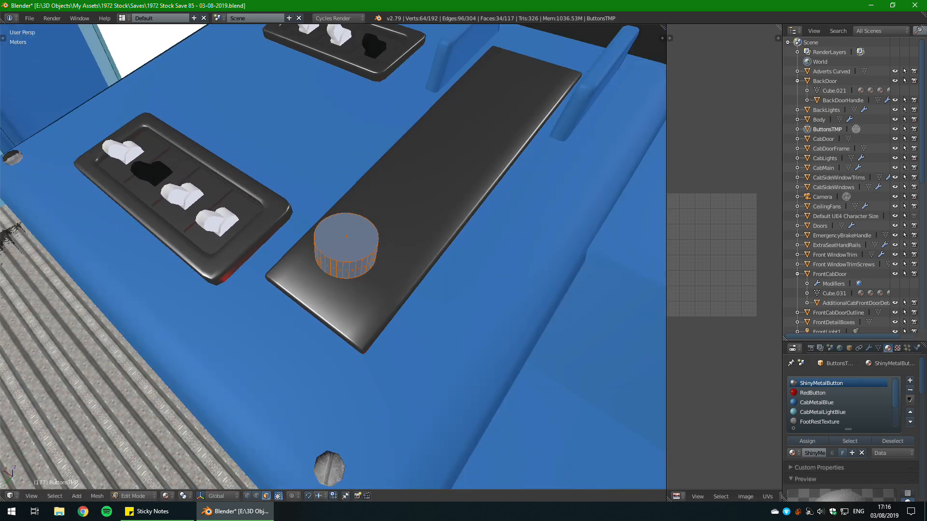
{"action": "scroll", "coordinate": [483, 232], "scroll_direction": "up", "scroll_amount": 3}
{"action": "middle_click_drag", "start_coordinate": [338, 251], "coordinate": [371, 229]}
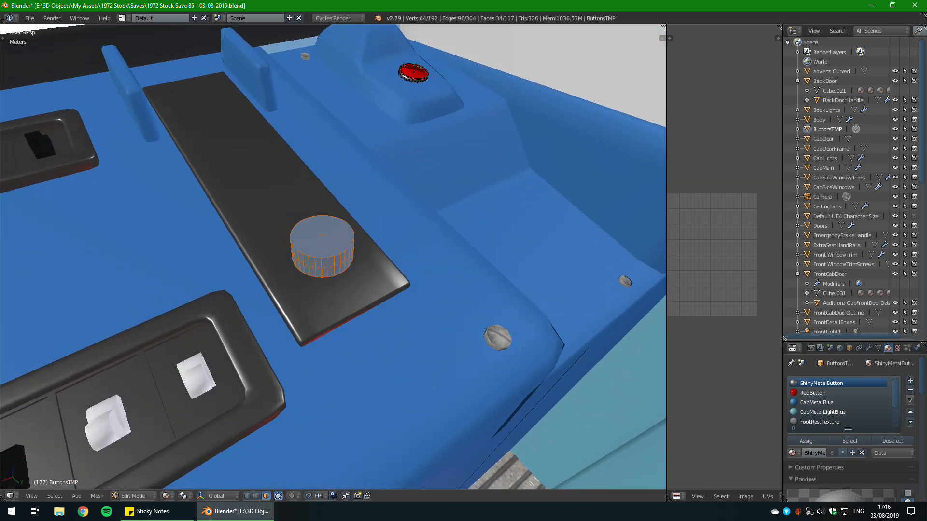
{"action": "scroll", "coordinate": [333, 255], "scroll_direction": "down", "scroll_amount": 2}
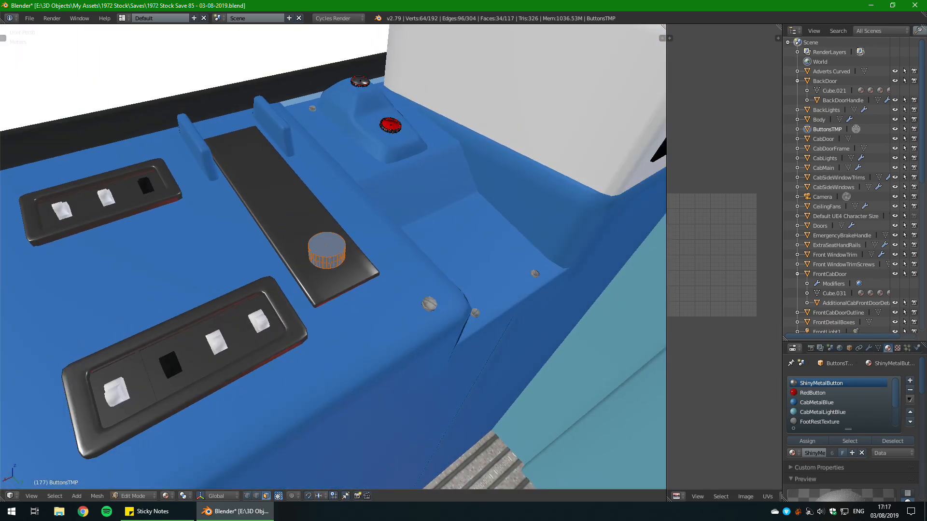
{"action": "middle_click_drag", "start_coordinate": [333, 256], "coordinate": [410, 247]}
{"action": "scroll", "coordinate": [333, 255], "scroll_direction": "down", "scroll_amount": 1}
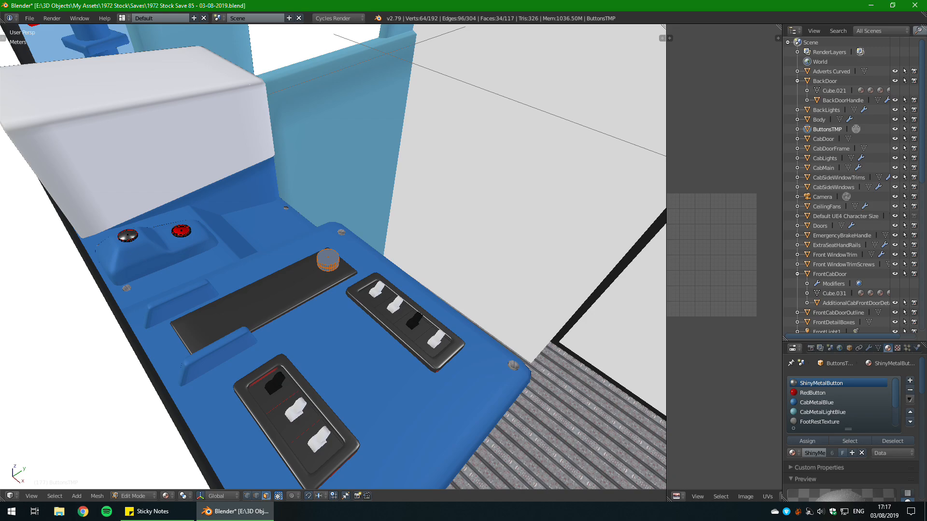
{"action": "middle_click_drag", "start_coordinate": [483, 295], "coordinate": [408, 292]}
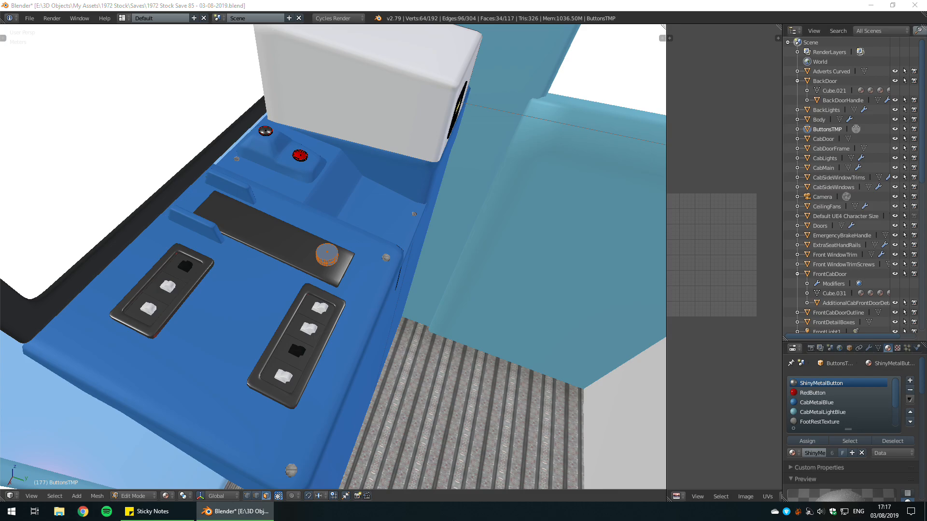
{"action": "middle_click_drag", "start_coordinate": [367, 256], "coordinate": [335, 232]}
Step: Move the cylinder down so its base sinks into the black strip
{"action": "scroll", "coordinate": [333, 257], "scroll_direction": "up", "scroll_amount": 15}
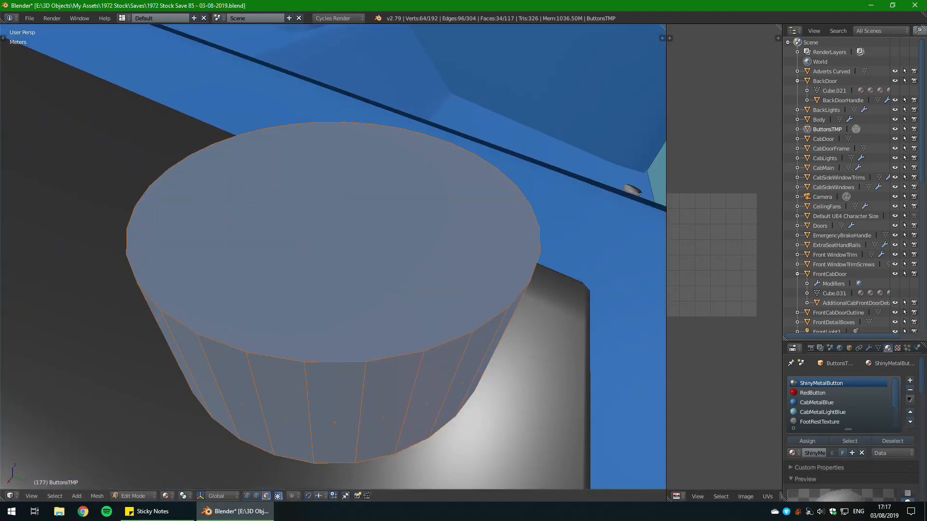
{"action": "scroll", "coordinate": [333, 256], "scroll_direction": "down", "scroll_amount": 9}
{"action": "key", "text": "g"}
{"action": "scroll", "coordinate": [333, 256], "scroll_direction": "down", "scroll_amount": 5}
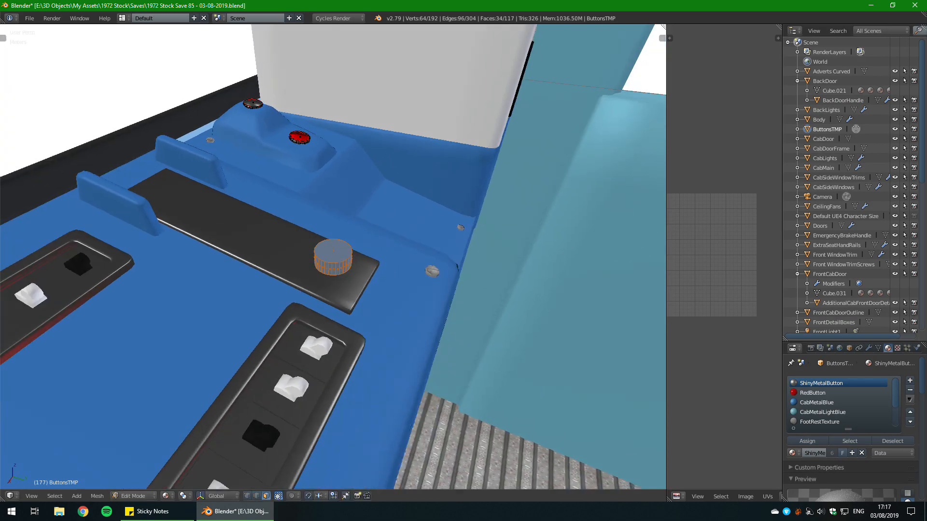
{"action": "key", "text": "Return"}
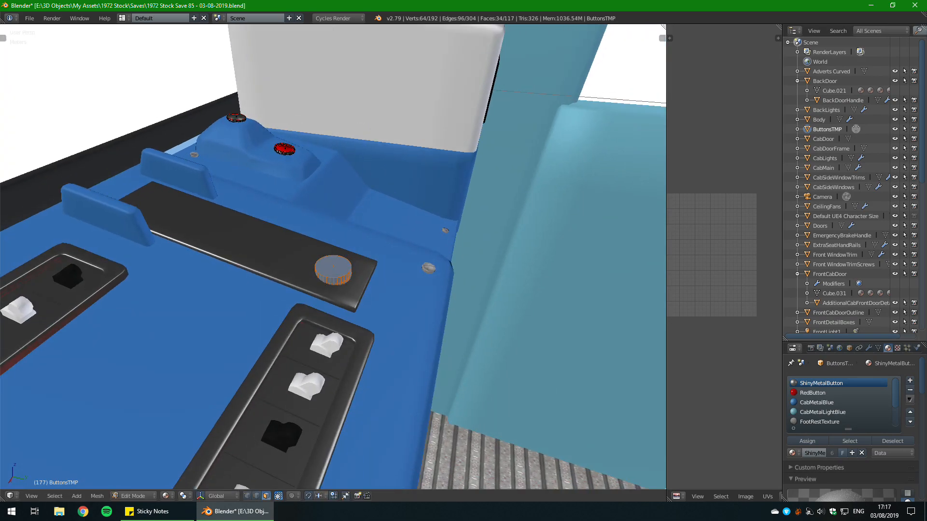
Step: Rotate the cylinder about the X axis to match the strip's slope and compare it with the reference photo's buttons
{"action": "key", "text": "r"}
{"action": "key", "text": "x"}
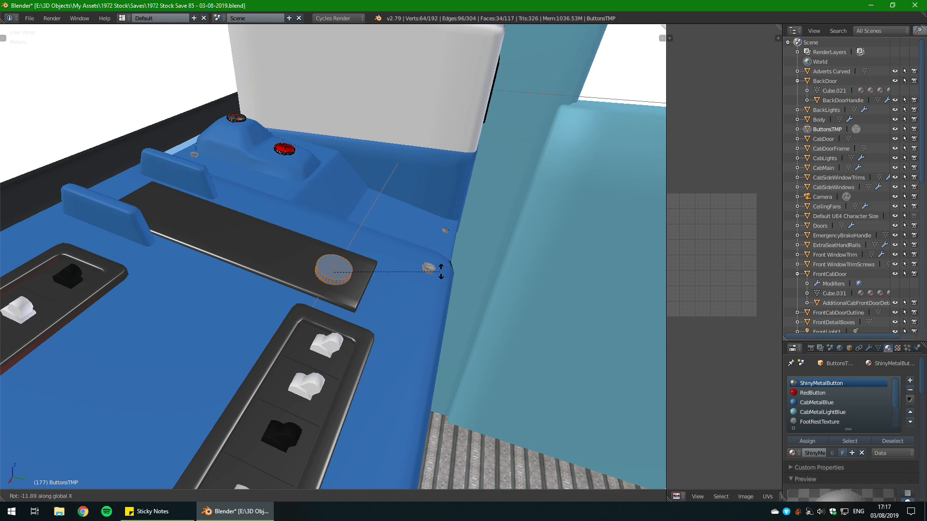
{"action": "scroll", "coordinate": [440, 271], "scroll_direction": "up", "scroll_amount": 3}
{"action": "key", "text": "Return"}
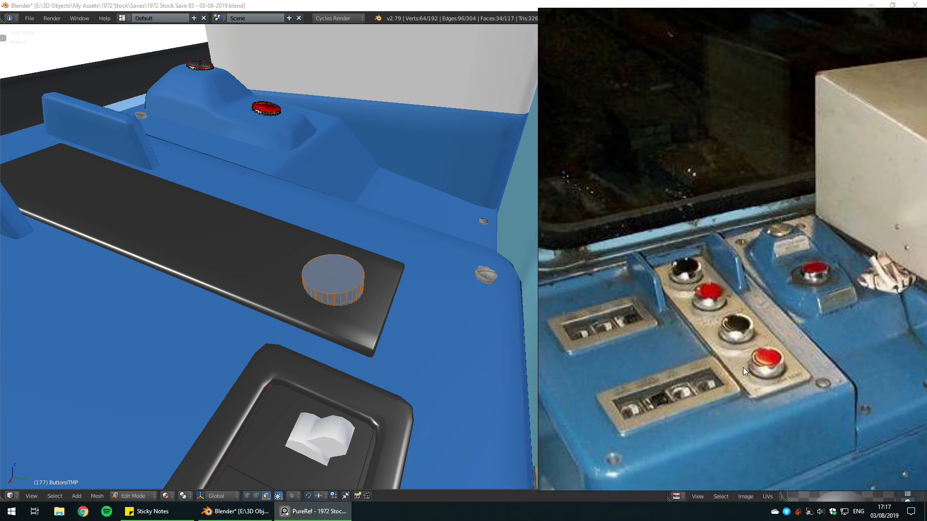
{"action": "right_click_drag", "start_coordinate": [743, 368], "coordinate": [926, 369]}
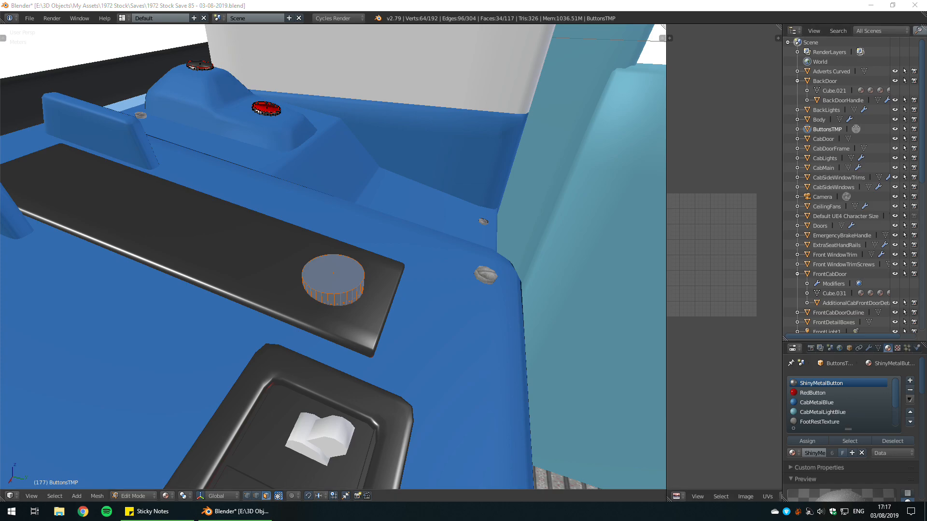
Step: Try to merge the selected cylinder faces into a single face
{"action": "middle_click_drag", "start_coordinate": [482, 270], "coordinate": [436, 277]}
{"action": "scroll", "coordinate": [436, 277], "scroll_direction": "up", "scroll_amount": 3}
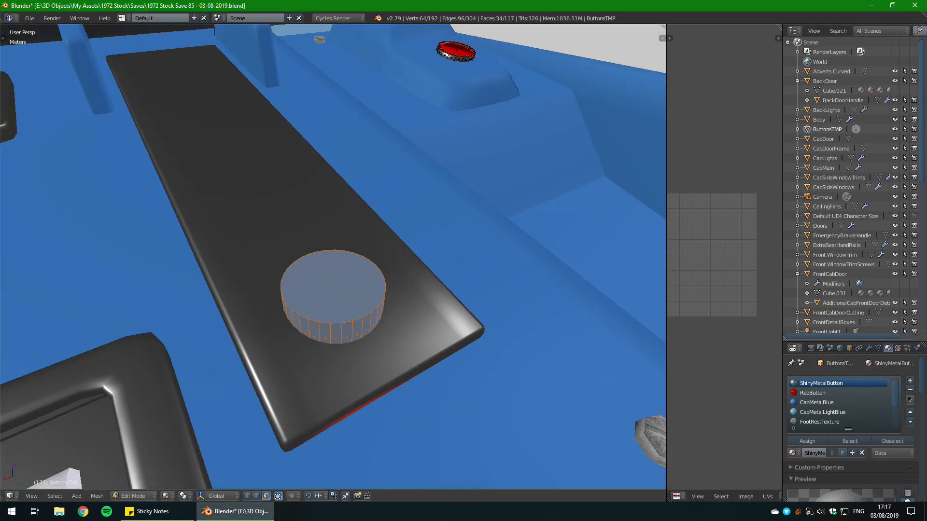
{"action": "key", "text": "f"}
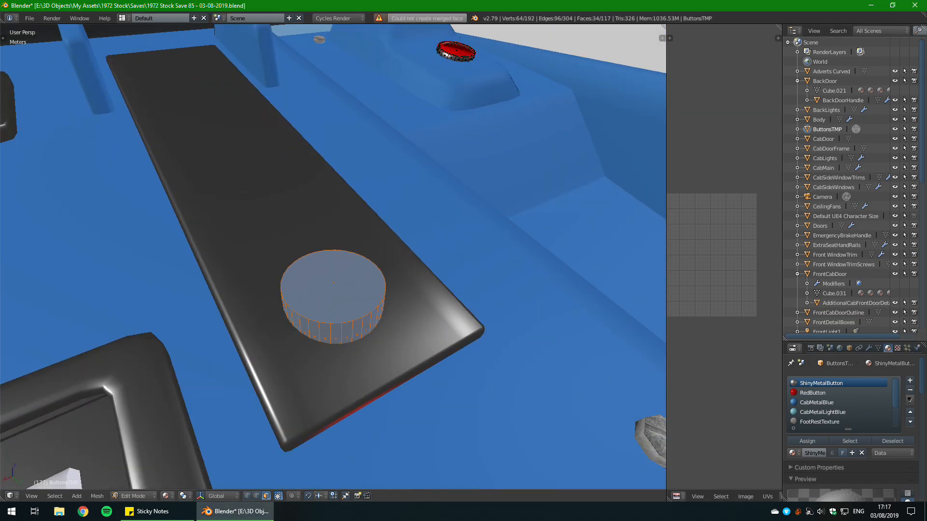
Step: Undo the last cylinder change and raise the cylinder along the Z axis above the black strip
{"action": "key", "text": "ctrl+z"}
{"action": "key", "text": "g"}
{"action": "key", "text": "z"}
{"action": "left_click", "coordinate": [436, 304]}
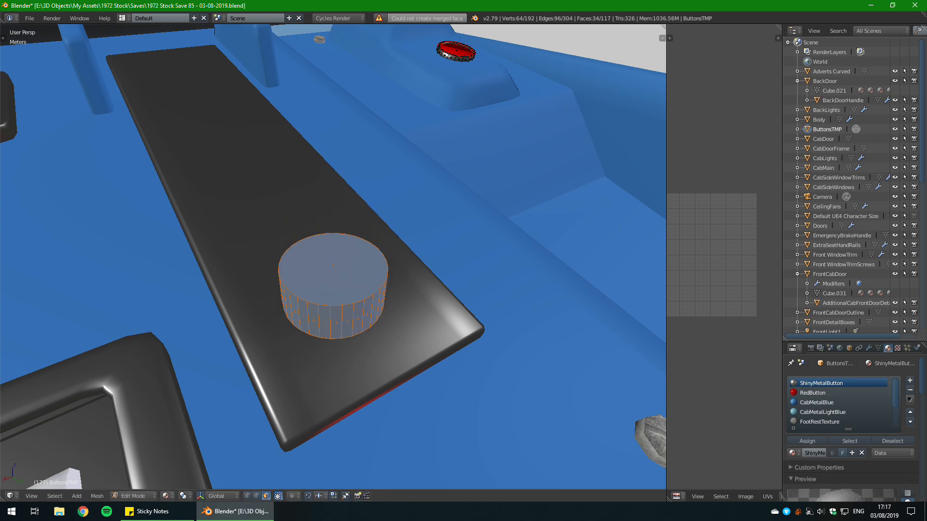
Step: Adjust the cylinder's overall scale to suit the width of the black strip
{"action": "middle_click_drag", "start_coordinate": [436, 304], "coordinate": [361, 259]}
{"action": "scroll", "coordinate": [405, 260], "scroll_direction": "down", "scroll_amount": 4}
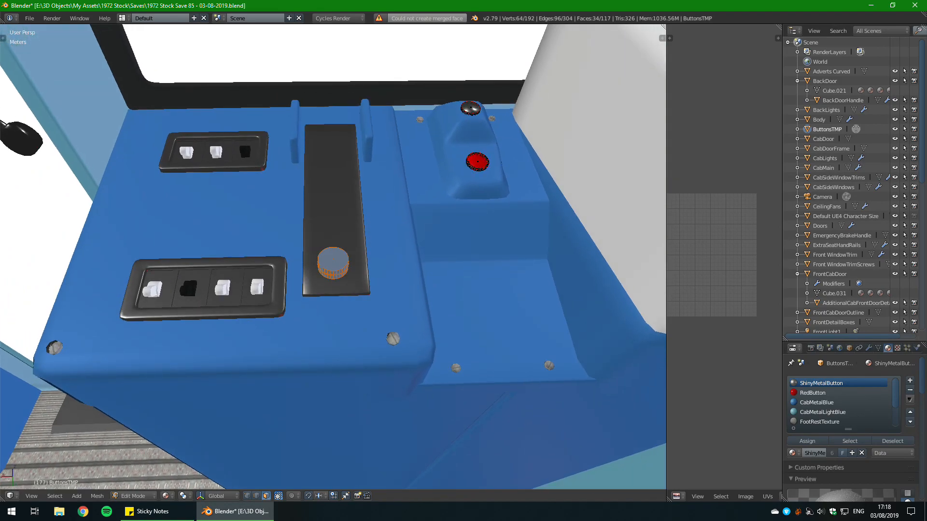
{"action": "scroll", "coordinate": [361, 258], "scroll_direction": "up", "scroll_amount": 3}
{"action": "scroll", "coordinate": [361, 259], "scroll_direction": "down", "scroll_amount": 2}
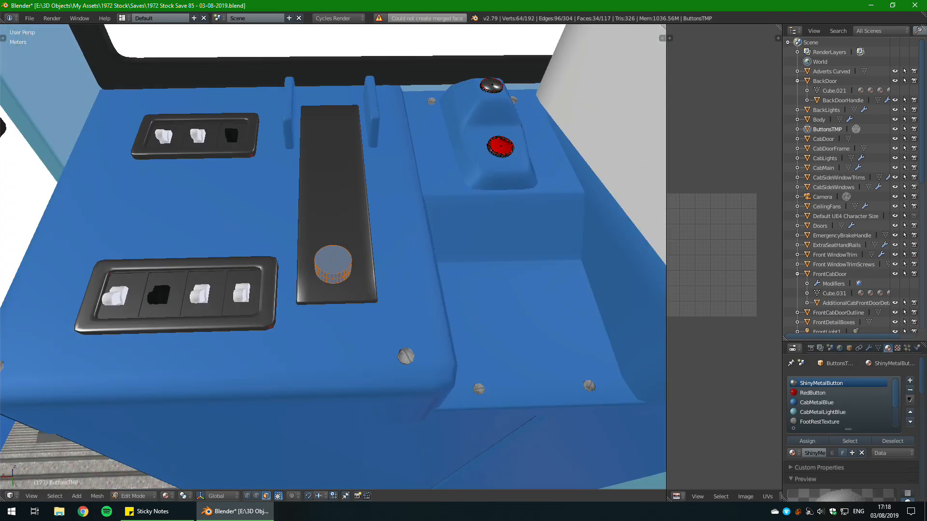
{"action": "key", "text": "s"}
{"action": "left_click", "coordinate": [484, 329]}
{"action": "scroll", "coordinate": [484, 329], "scroll_direction": "up", "scroll_amount": 3}
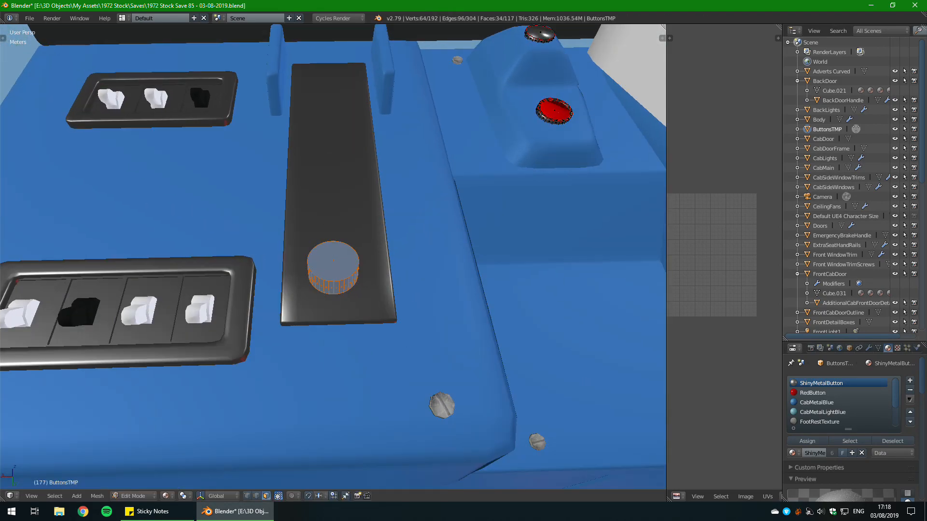
Step: Delete the face that closes the underside of the cylinder
{"action": "right_click", "coordinate": [333, 263]}
{"action": "scroll", "coordinate": [333, 263], "scroll_direction": "up", "scroll_amount": 3}
{"action": "middle_click_drag", "start_coordinate": [333, 263], "coordinate": [335, 273]}
{"action": "scroll", "coordinate": [333, 263], "scroll_direction": "down", "scroll_amount": 5}
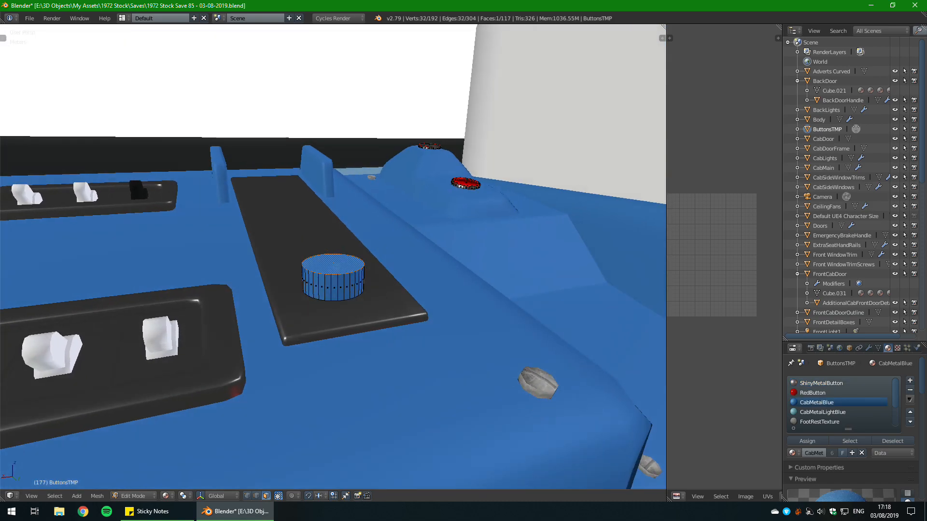
{"action": "key", "text": "ctrl+l"}
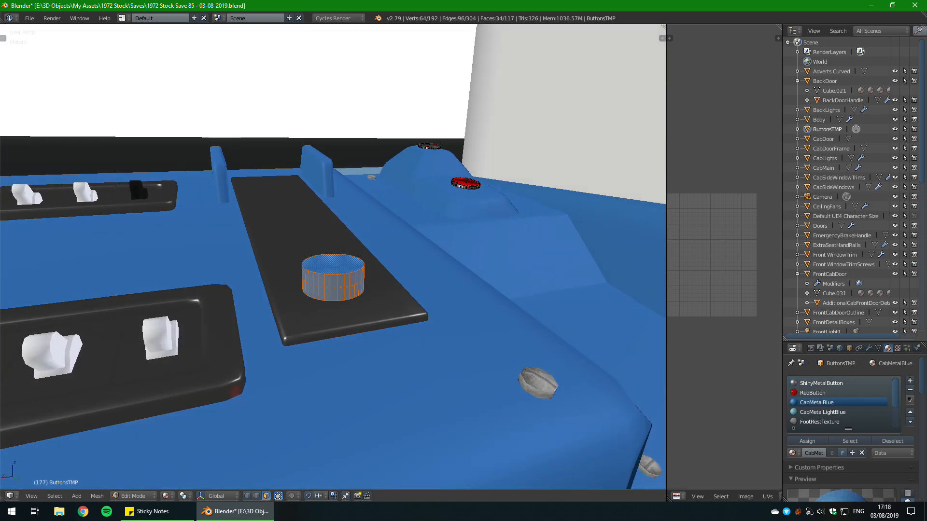
{"action": "scroll", "coordinate": [333, 277], "scroll_direction": "up", "scroll_amount": 4}
{"action": "middle_click_drag", "start_coordinate": [333, 278], "coordinate": [359, 242]}
{"action": "right_click", "coordinate": [339, 341]}
{"action": "key", "text": "x"}
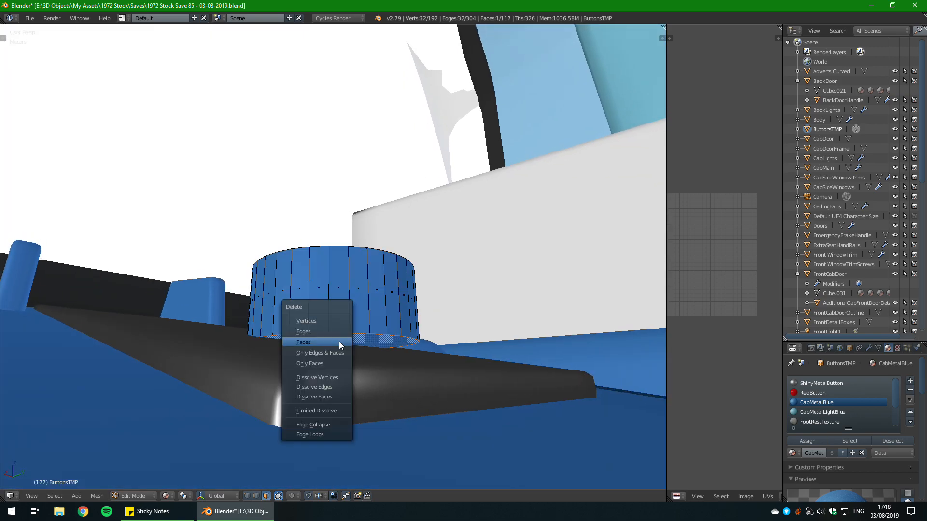
{"action": "left_click", "coordinate": [339, 342]}
Step: Select the whole linked cylinder and lower it along the Z axis onto the black strip
{"action": "middle_click_drag", "start_coordinate": [339, 342], "coordinate": [475, 200]}
{"action": "key", "text": "l"}
{"action": "scroll", "coordinate": [320, 357], "scroll_direction": "down", "scroll_amount": 5}
{"action": "key", "text": "g"}
{"action": "key", "text": "z"}
{"action": "left_click", "coordinate": [321, 397]}
Step: Rotate the cylinder about -9° around the global X axis to follow the strip's slope
{"action": "scroll", "coordinate": [320, 397], "scroll_direction": "up", "scroll_amount": 3}
{"action": "key", "text": "r"}
{"action": "key", "text": "x"}
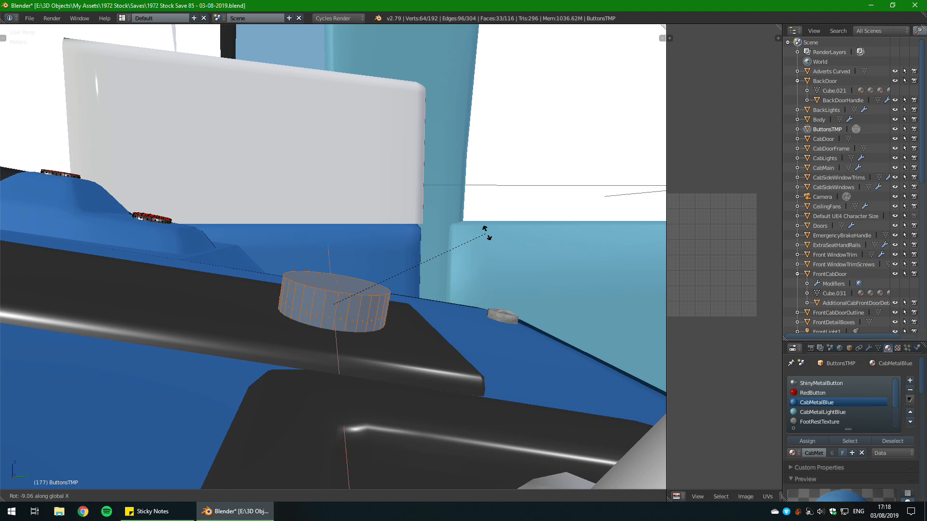
{"action": "left_click", "coordinate": [486, 232]}
{"action": "scroll", "coordinate": [486, 232], "scroll_direction": "up", "scroll_amount": 3}
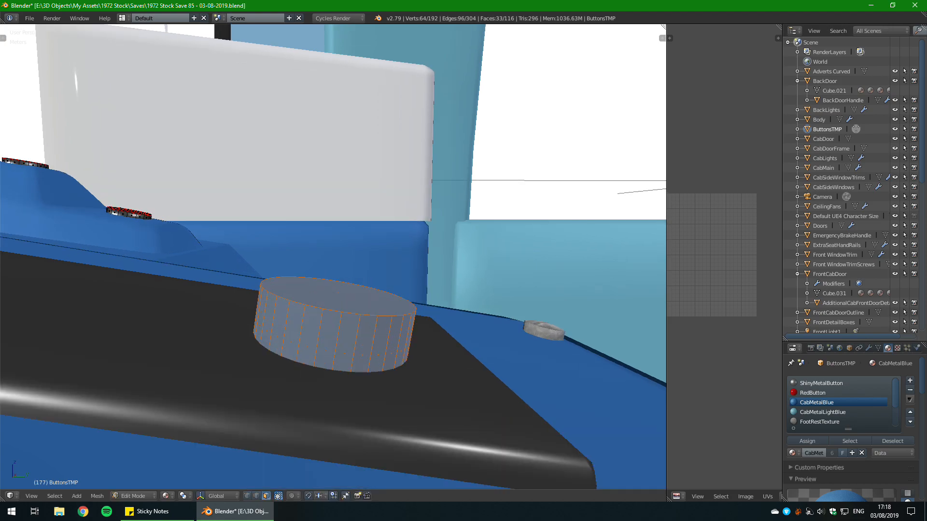
Step: Move the selected cylinder about 1.1 mm in Y and -2.6 mm in Z, and rotate it about -0.07° around global X
{"action": "key", "text": "g"}
{"action": "key", "text": "x"}
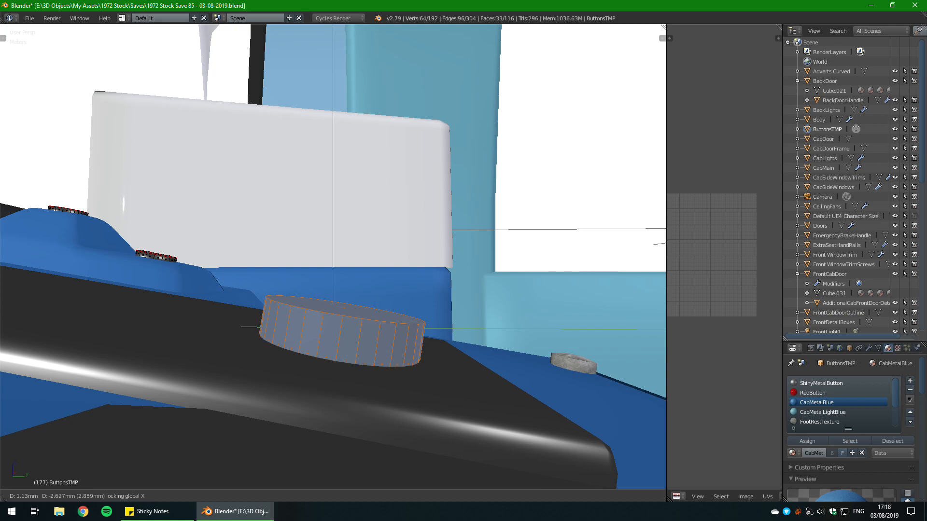
{"action": "left_click", "coordinate": [540, 386]}
{"action": "key", "text": "r"}
{"action": "key", "text": "x"}
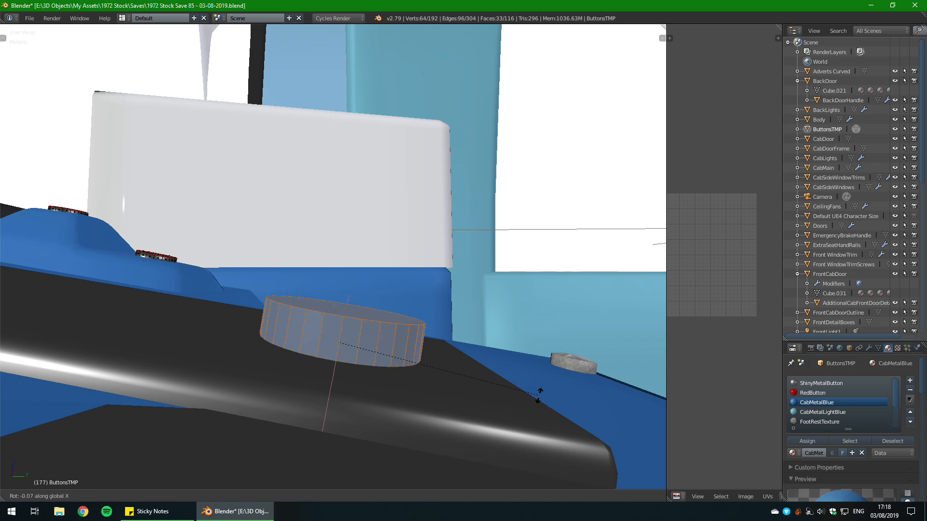
{"action": "left_click", "coordinate": [538, 395]}
Step: Raise the cylinder about 2.8 mm in Z and shift it about -0.3 mm in Y, keeping its X position locked
{"action": "middle_click_drag", "start_coordinate": [526, 309], "coordinate": [453, 328]}
{"action": "key", "text": "Tab"}
{"action": "scroll", "coordinate": [369, 341], "scroll_direction": "down", "scroll_amount": 6}
{"action": "scroll", "coordinate": [454, 328], "scroll_direction": "up", "scroll_amount": 6}
{"action": "key", "text": "Tab"}
{"action": "key", "text": "g"}
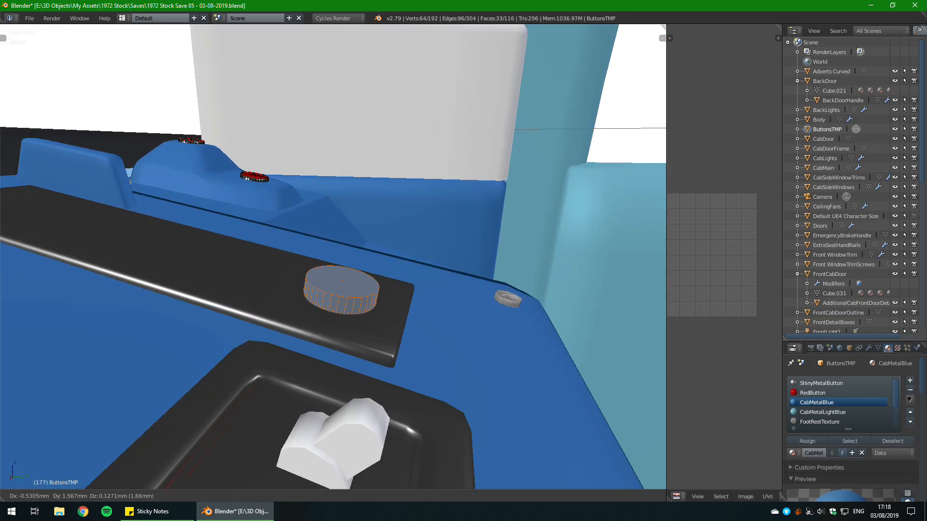
{"action": "key", "text": "shift+x"}
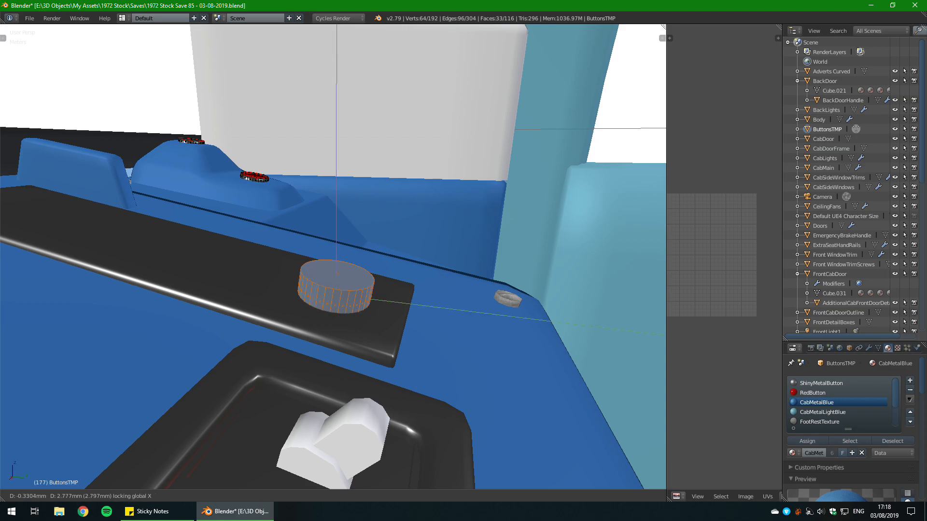
{"action": "left_click", "coordinate": [454, 328]}
{"action": "scroll", "coordinate": [454, 328], "scroll_direction": "down", "scroll_amount": 5}
{"action": "middle_click_drag", "start_coordinate": [454, 328], "coordinate": [382, 355]}
{"action": "scroll", "coordinate": [338, 275], "scroll_direction": "up", "scroll_amount": 5}
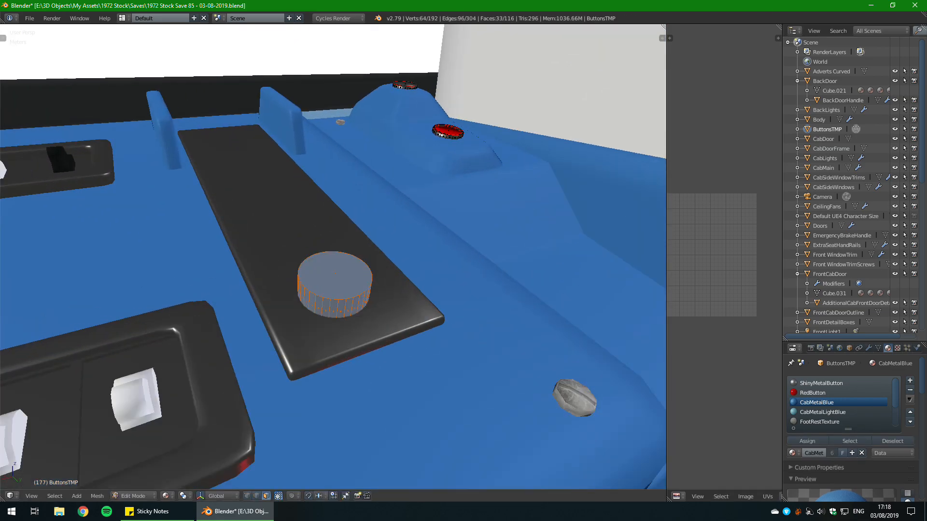
Step: Inset the cylinder's top face by about 2.3 mm
{"action": "right_click", "coordinate": [336, 276]}
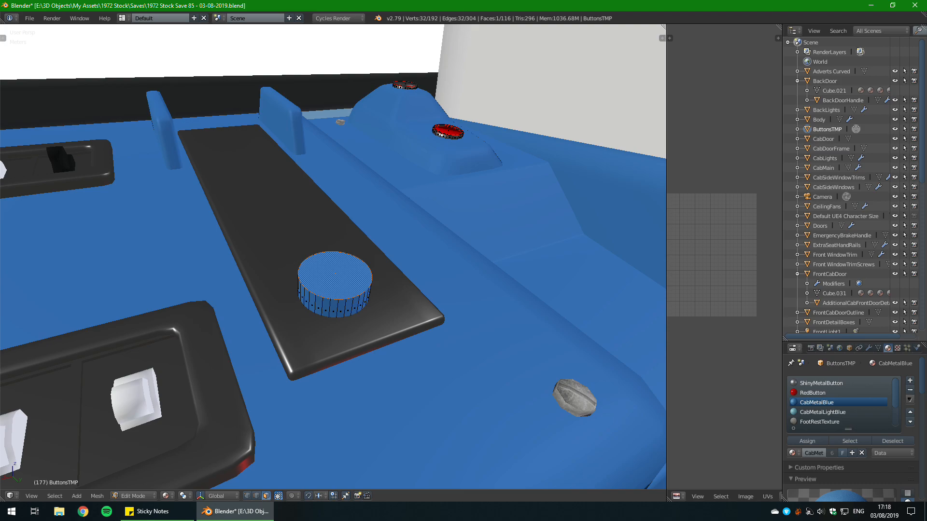
{"action": "key", "text": "i"}
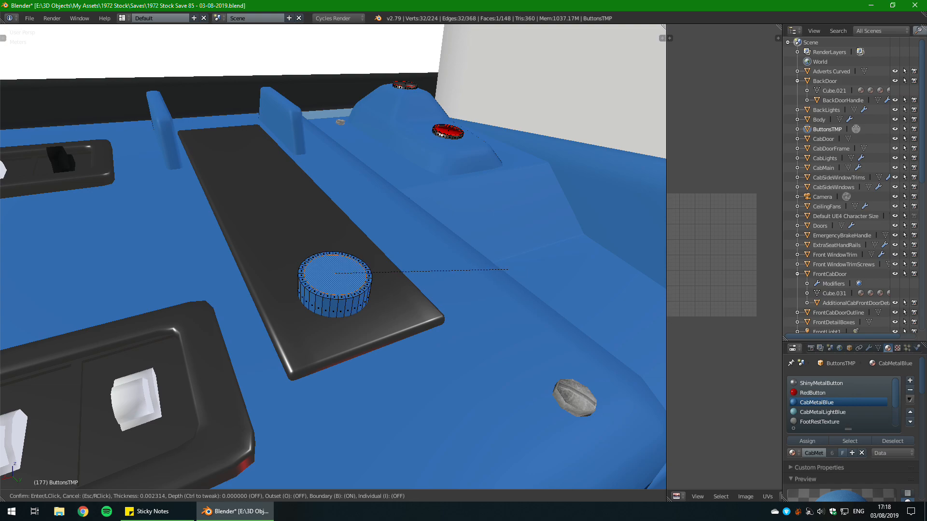
{"action": "left_click", "coordinate": [511, 269]}
{"action": "middle_click_drag", "start_coordinate": [511, 270], "coordinate": [553, 252]}
{"action": "scroll", "coordinate": [553, 252], "scroll_direction": "up", "scroll_amount": 3}
Step: Extrude the inset top face about 7.1 mm down into the cylinder and delete that face
{"action": "key", "text": "e"}
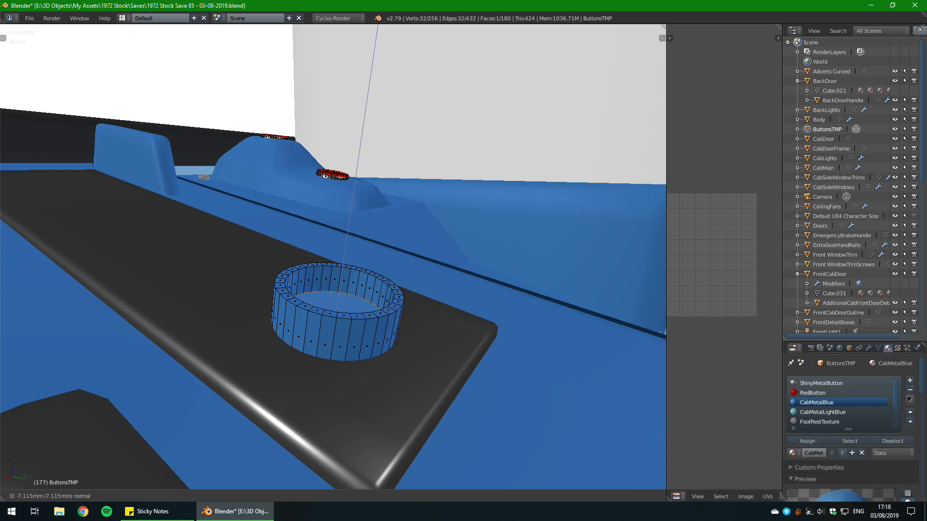
{"action": "left_click", "coordinate": [515, 275]}
{"action": "key", "text": "x"}
{"action": "left_click", "coordinate": [515, 275]}
{"action": "scroll", "coordinate": [514, 275], "scroll_direction": "up", "scroll_amount": 1}
{"action": "middle_click_drag", "start_coordinate": [514, 275], "coordinate": [437, 353]}
{"action": "scroll", "coordinate": [438, 352], "scroll_direction": "up", "scroll_amount": 3}
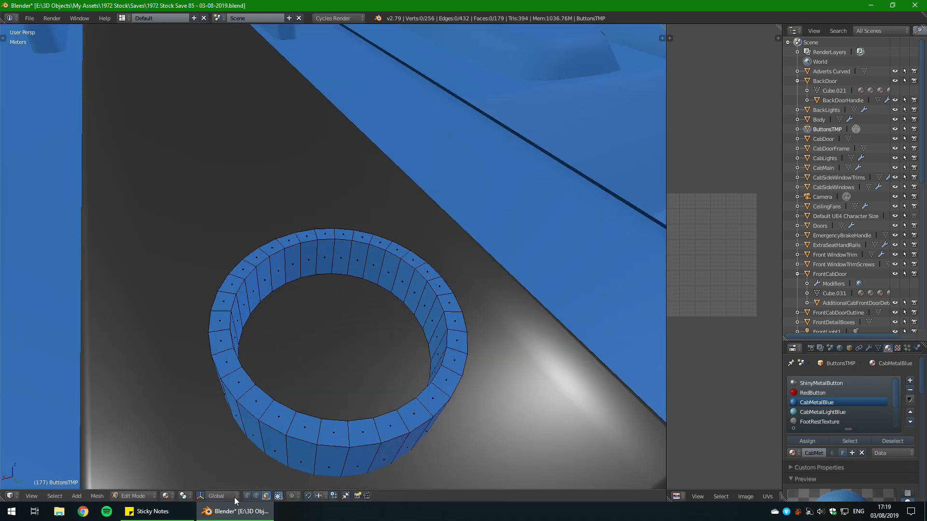
Step: Undo the face deletion, the inward extrusion and the inset on the cylinder's top
{"action": "key", "text": "ctrl+z"}
{"action": "key", "text": "ctrl+z"}
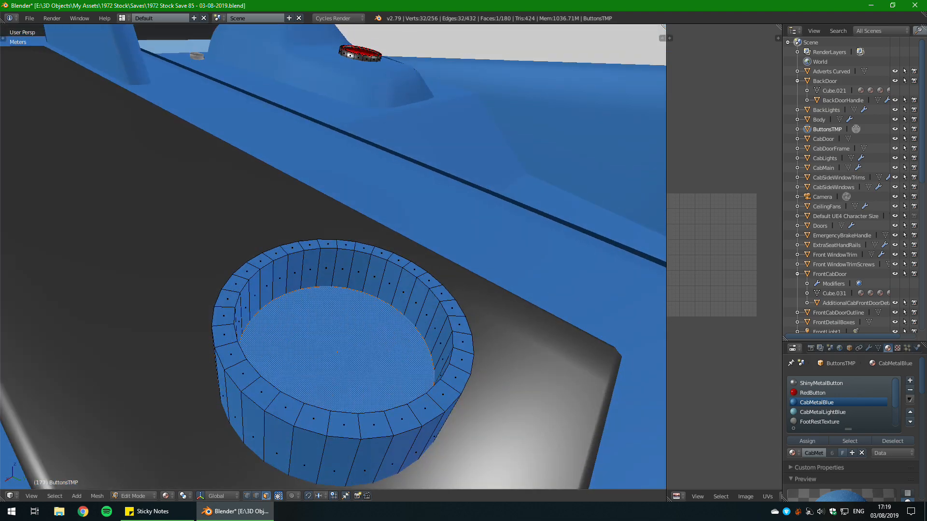
{"action": "key", "text": "ctrl+z"}
Step: Inset the cylinder's top face again, leaving a thin rim around it
{"action": "key", "text": "i"}
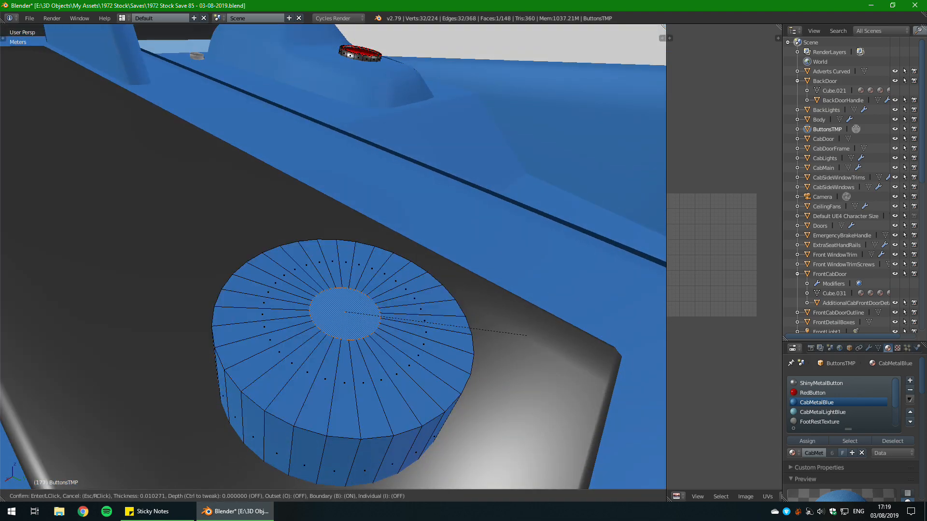
{"action": "key", "text": "Return"}
{"action": "scroll", "coordinate": [338, 271], "scroll_direction": "down", "scroll_amount": 5}
{"action": "middle_click_drag", "start_coordinate": [338, 270], "coordinate": [340, 255]}
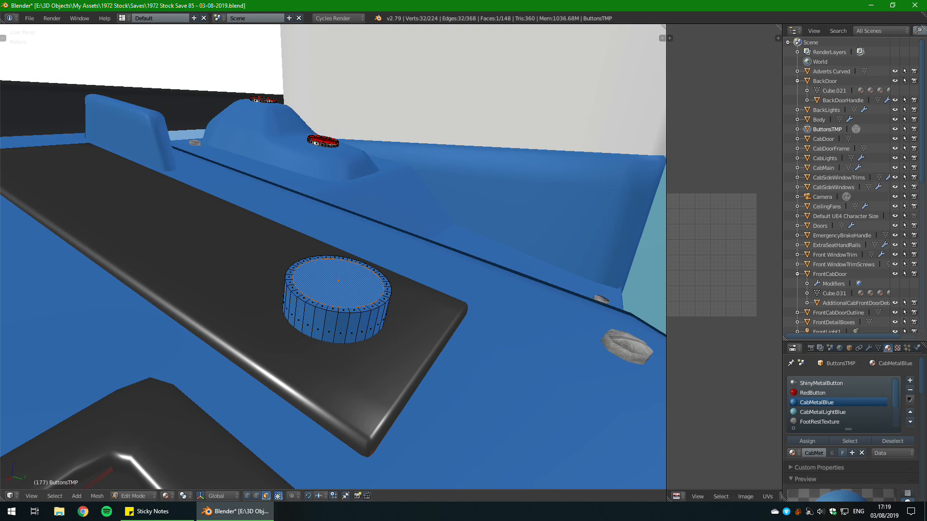
Step: Extrude the inset face down into the cylinder and delete it to leave an open ring
{"action": "key", "text": "e"}
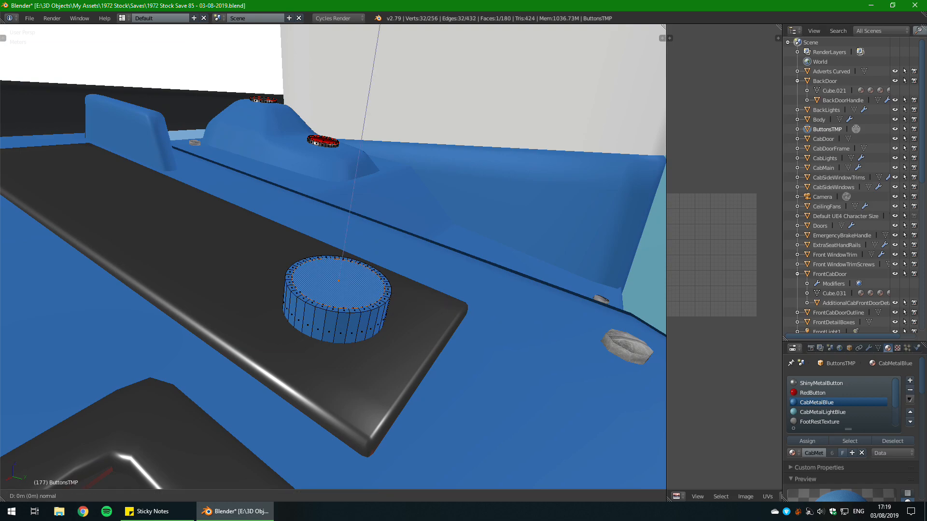
{"action": "left_click", "coordinate": [539, 359]}
{"action": "key", "text": "x"}
{"action": "left_click", "coordinate": [539, 359]}
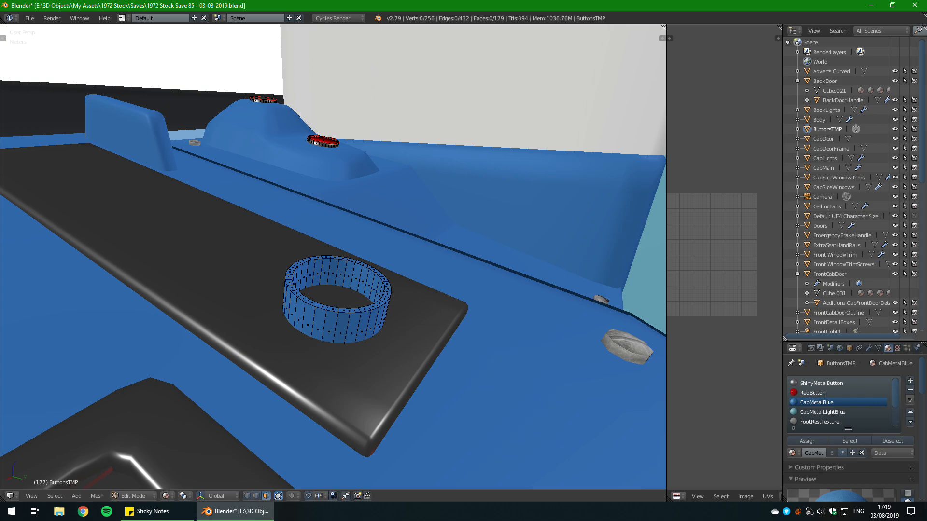
Step: Save the blend file and apply smooth shading to the ButtonsTMP object
{"action": "middle_click_drag", "start_coordinate": [540, 360], "coordinate": [354, 298]}
{"action": "key", "text": "Tab"}
{"action": "key", "text": "ctrl+s"}
{"action": "key", "text": "t"}
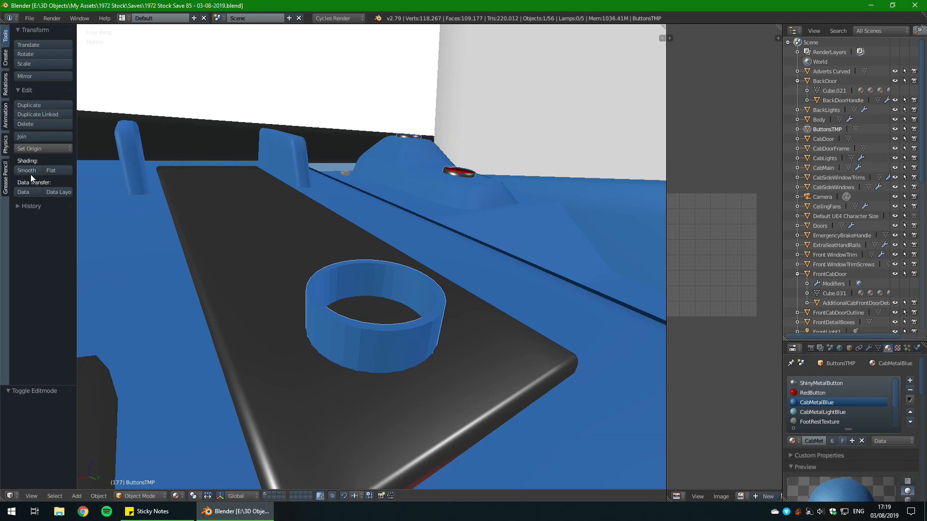
{"action": "key", "text": "Tab"}
{"action": "key", "text": "t"}
{"action": "middle_click_drag", "start_coordinate": [511, 247], "coordinate": [483, 270]}
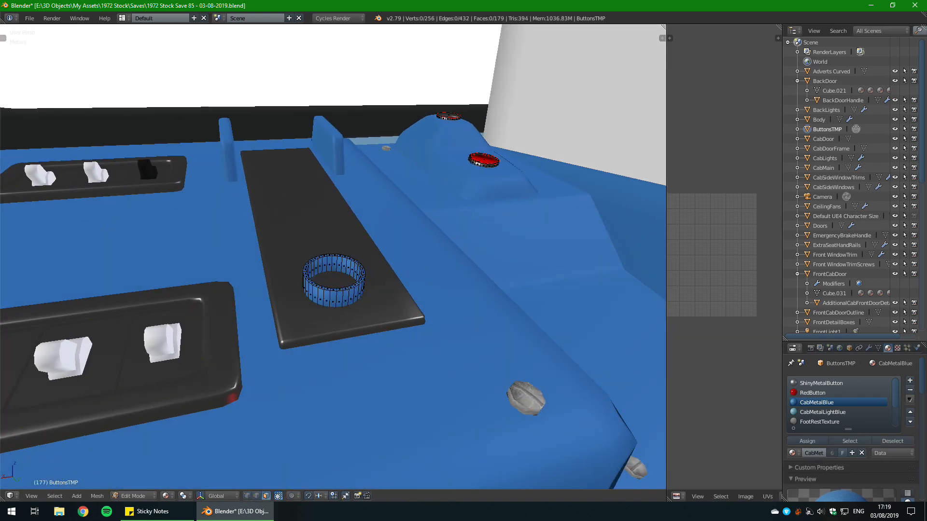
Step: Examine the smooth-shaded ring on the black panel from several angles, in Object Mode and Edit Mode
{"action": "key", "text": "Tab"}
{"action": "middle_click_drag", "start_coordinate": [376, 271], "coordinate": [436, 265]}
{"action": "scroll", "coordinate": [434, 290], "scroll_direction": "up", "scroll_amount": 5}
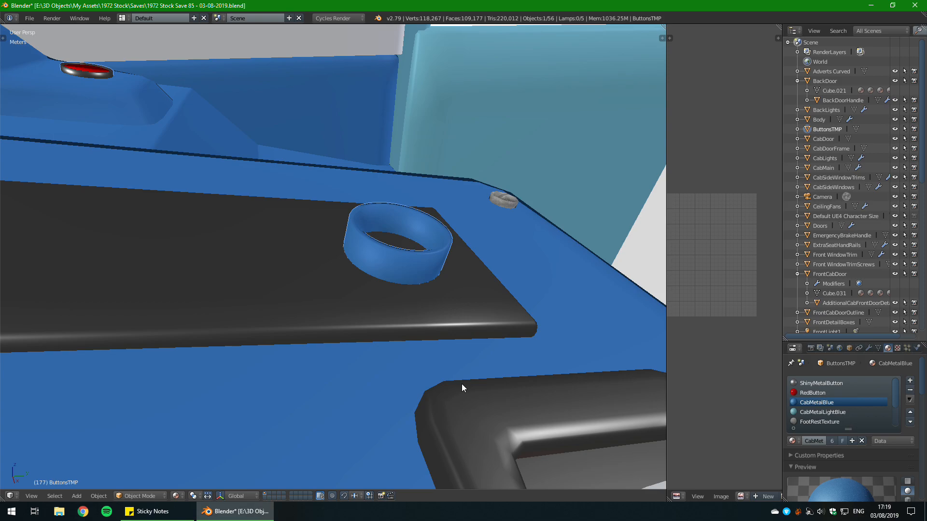
{"action": "middle_click_drag", "start_coordinate": [466, 288], "coordinate": [379, 288]}
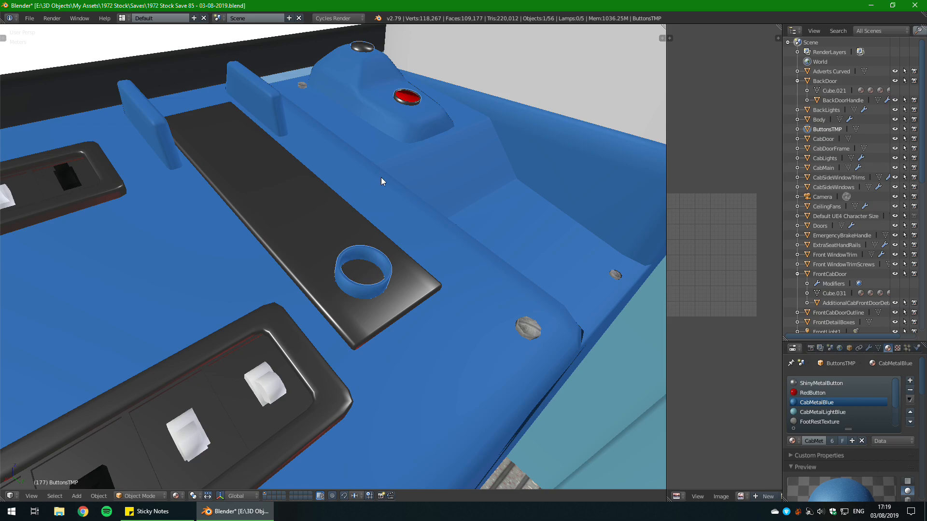
{"action": "middle_click_drag", "start_coordinate": [424, 267], "coordinate": [290, 176]}
{"action": "scroll", "coordinate": [415, 270], "scroll_direction": "up", "scroll_amount": 4}
{"action": "scroll", "coordinate": [415, 269], "scroll_direction": "down", "scroll_amount": 4}
{"action": "scroll", "coordinate": [309, 290], "scroll_direction": "down", "scroll_amount": 1}
{"action": "scroll", "coordinate": [319, 320], "scroll_direction": "up", "scroll_amount": 3}
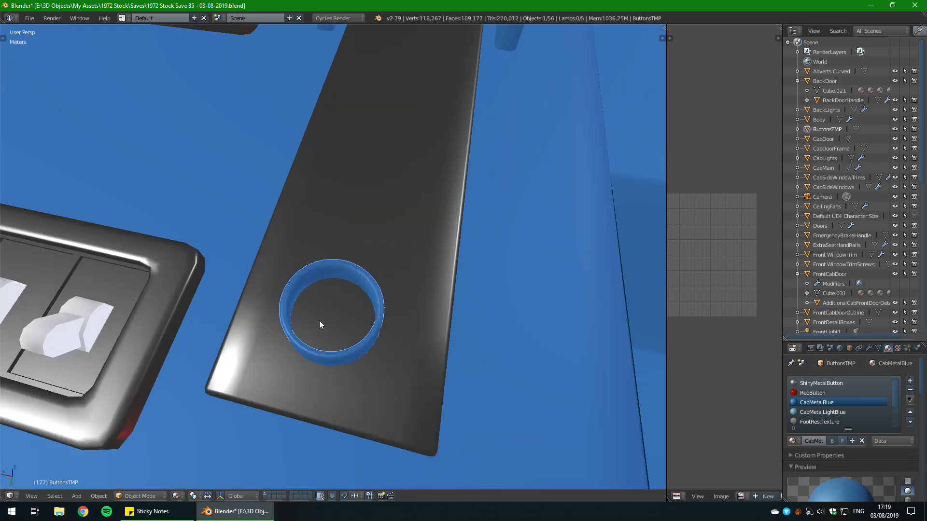
{"action": "middle_click_drag", "start_coordinate": [320, 321], "coordinate": [391, 283]}
{"action": "scroll", "coordinate": [436, 348], "scroll_direction": "up", "scroll_amount": 3}
{"action": "scroll", "coordinate": [435, 285], "scroll_direction": "down", "scroll_amount": 2}
{"action": "scroll", "coordinate": [391, 282], "scroll_direction": "up", "scroll_amount": 2}
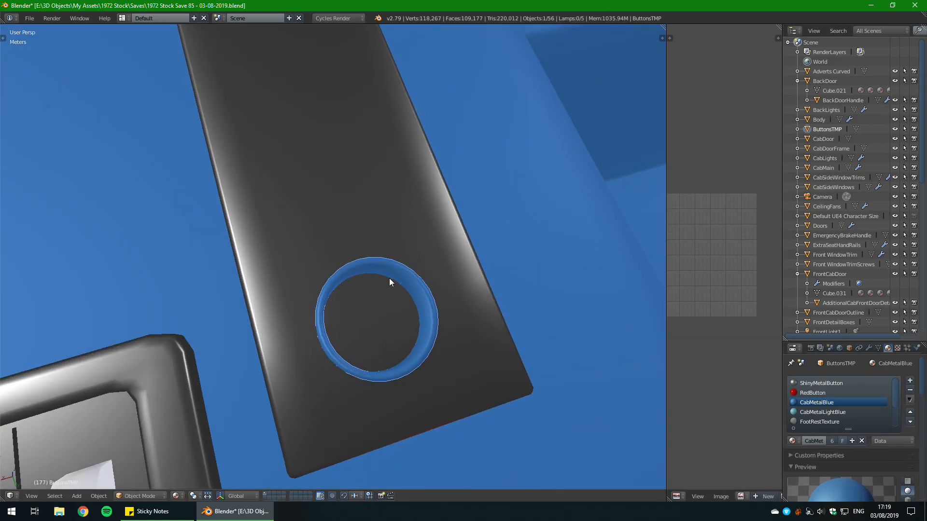
{"action": "middle_click_drag", "start_coordinate": [383, 419], "coordinate": [357, 327]}
{"action": "key", "text": "Tab"}
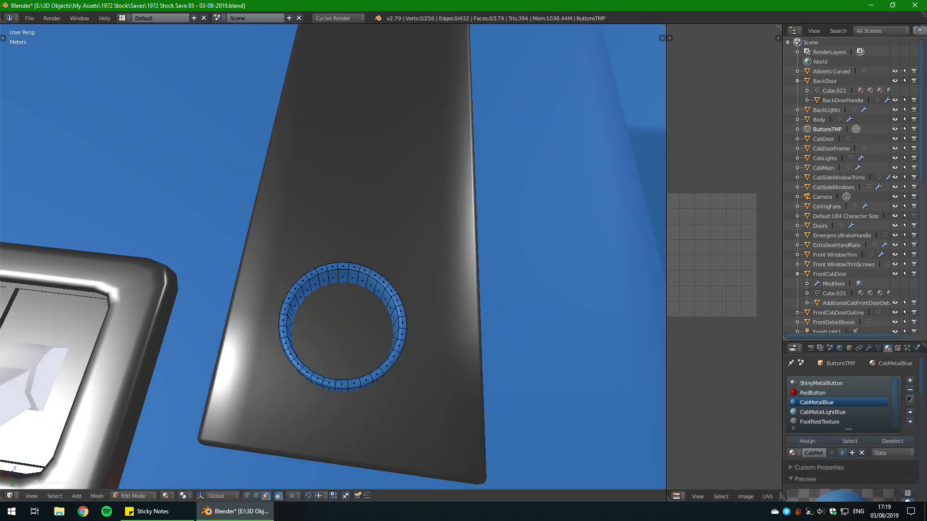
{"action": "key", "text": "Tab"}
{"action": "key", "text": "Tab"}
{"action": "key", "text": "Tab"}
Step: Select the whole ring in Edit Mode and scale it by about 1.003
{"action": "middle_click_drag", "start_coordinate": [434, 290], "coordinate": [398, 258]}
{"action": "scroll", "coordinate": [398, 259], "scroll_direction": "up", "scroll_amount": 2}
{"action": "key", "text": "Tab"}
{"action": "key", "text": "s"}
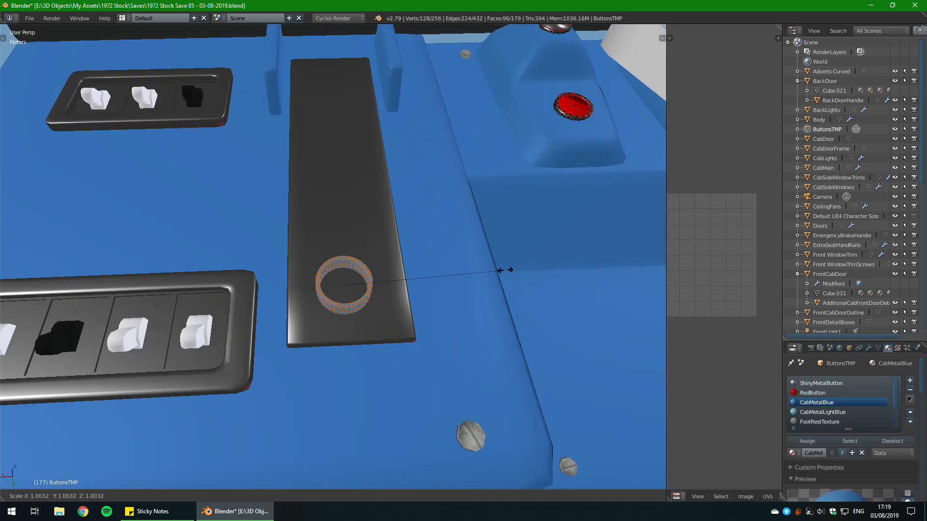
{"action": "left_click", "coordinate": [500, 271]}
Step: Inspect the ring's size and fit on the black panel from the side and from above
{"action": "middle_click_drag", "start_coordinate": [501, 270], "coordinate": [545, 220]}
{"action": "scroll", "coordinate": [546, 220], "scroll_direction": "up", "scroll_amount": 5}
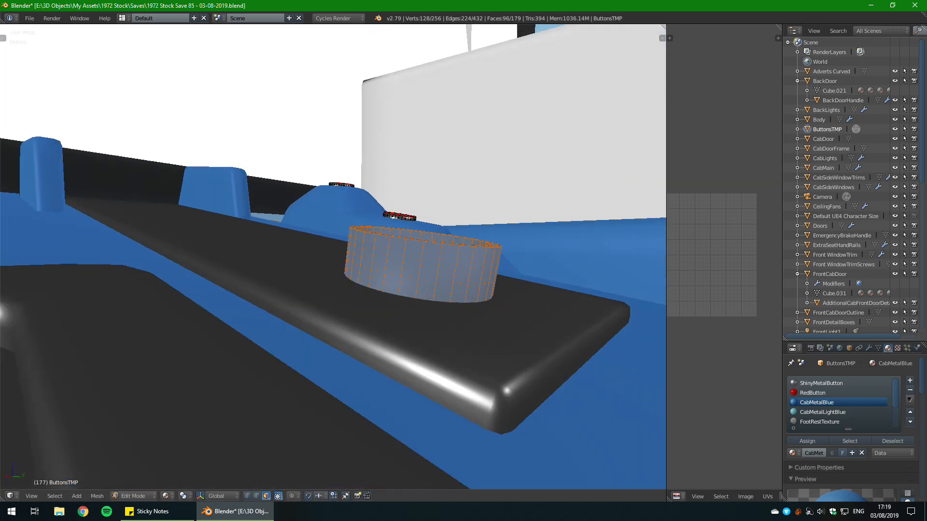
{"action": "scroll", "coordinate": [434, 261], "scroll_direction": "up", "scroll_amount": 3}
{"action": "middle_click_drag", "start_coordinate": [434, 261], "coordinate": [372, 295]}
{"action": "scroll", "coordinate": [446, 241], "scroll_direction": "down", "scroll_amount": 4}
{"action": "key", "text": "Tab"}
{"action": "scroll", "coordinate": [474, 317], "scroll_direction": "down", "scroll_amount": 4}
{"action": "key", "text": "Tab"}
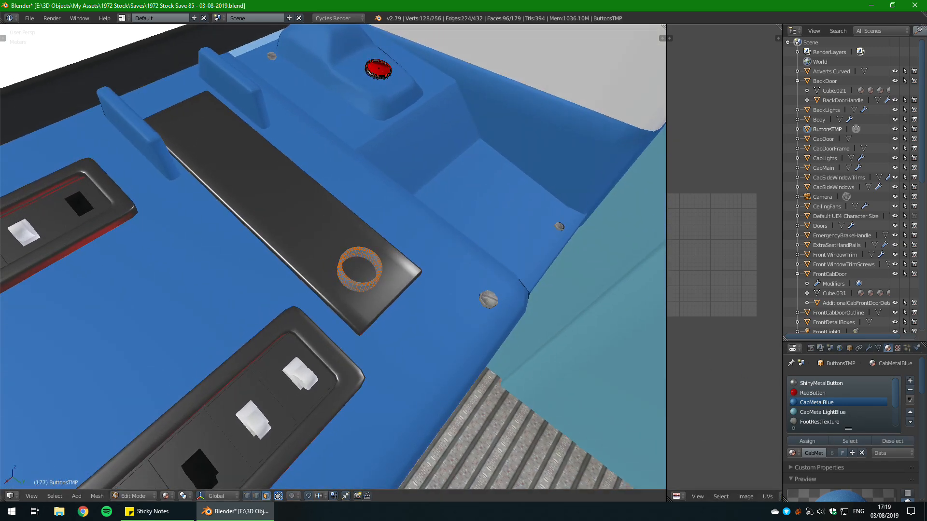
Step: Mark the inner and outer edge loops of the ring's top rim as seams
{"action": "scroll", "coordinate": [334, 256], "scroll_direction": "up", "scroll_amount": 5}
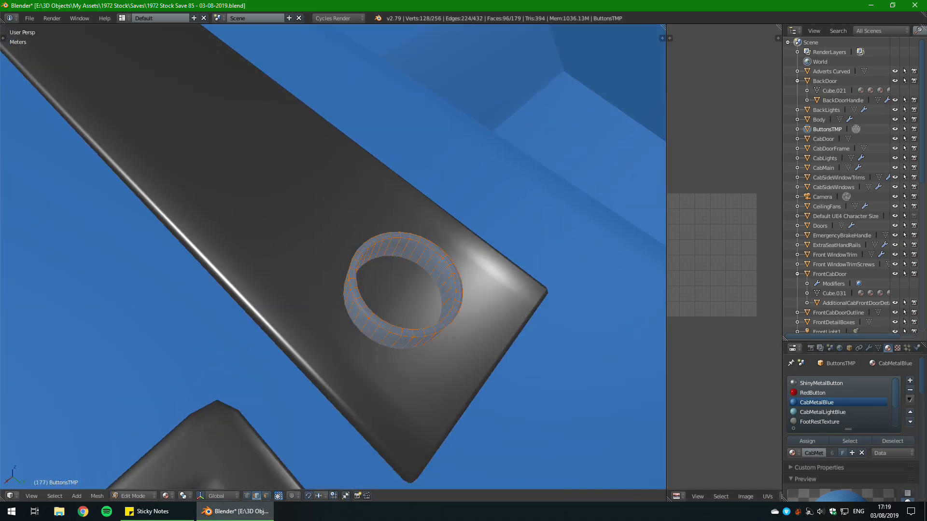
{"action": "right_click", "coordinate": [385, 330], "text": "alt"}
{"action": "right_click", "coordinate": [387, 323], "text": "alt+shift"}
{"action": "key", "text": "ctrl+e"}
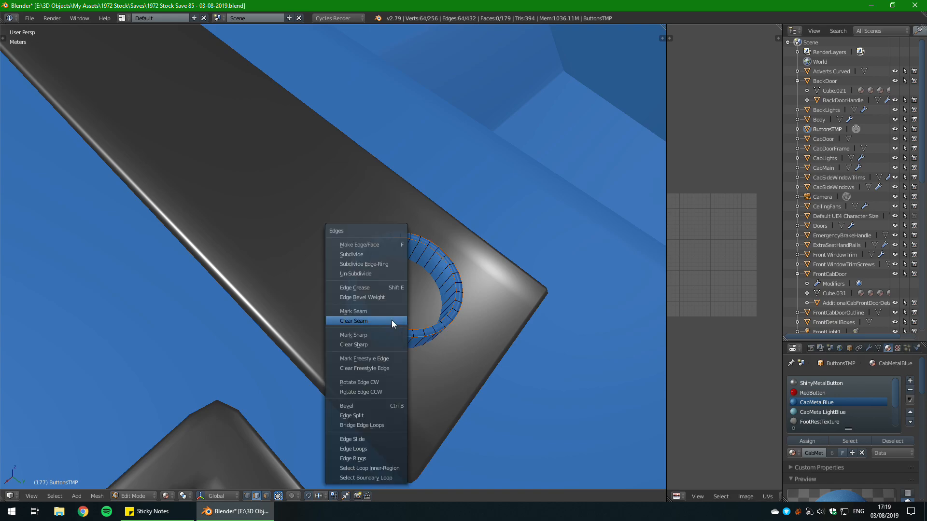
{"action": "left_click", "coordinate": [392, 320]}
{"action": "key", "text": "a"}
{"action": "scroll", "coordinate": [392, 320], "scroll_direction": "up", "scroll_amount": 4}
{"action": "middle_click_drag", "start_coordinate": [392, 320], "coordinate": [454, 256]}
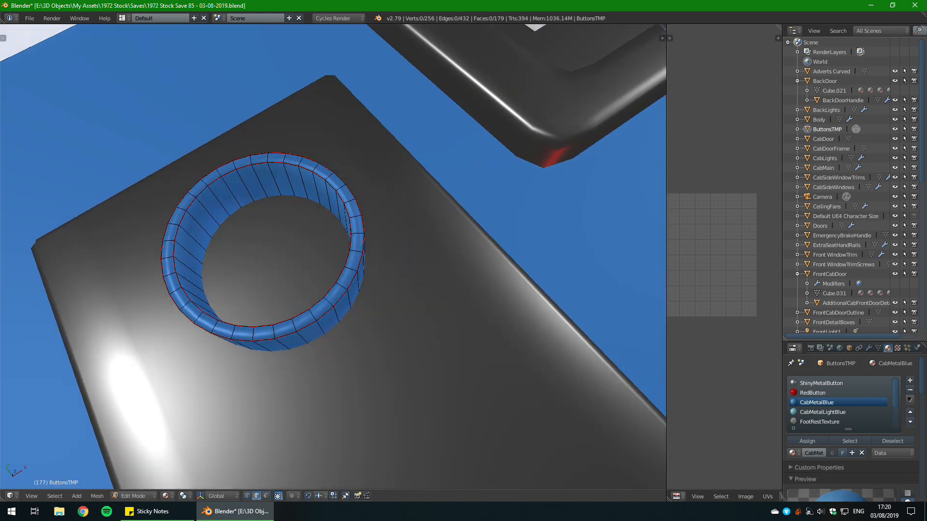
Step: Mark a vertical edge on the ring's inner wall as a seam and clear the selection
{"action": "right_click", "coordinate": [231, 193]}
{"action": "middle_click_drag", "start_coordinate": [232, 193], "coordinate": [212, 143]}
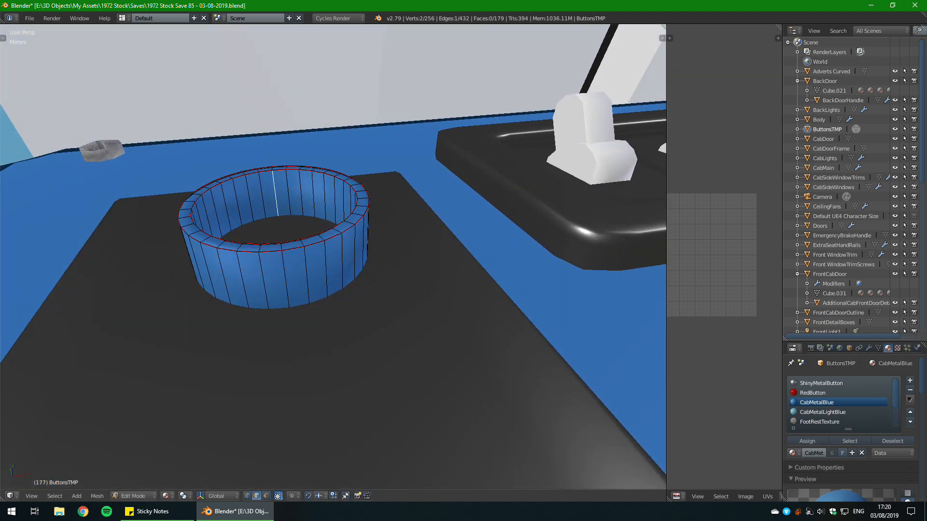
{"action": "key", "text": "ctrl+e"}
{"action": "key", "text": "Escape"}
{"action": "key", "text": "a"}
Step: Select the whole linked ring and unwrap its UVs
{"action": "middle_click_drag", "start_coordinate": [282, 281], "coordinate": [251, 309]}
{"action": "scroll", "coordinate": [333, 261], "scroll_direction": "down", "scroll_amount": 5}
{"action": "middle_click_drag", "start_coordinate": [334, 261], "coordinate": [333, 290]}
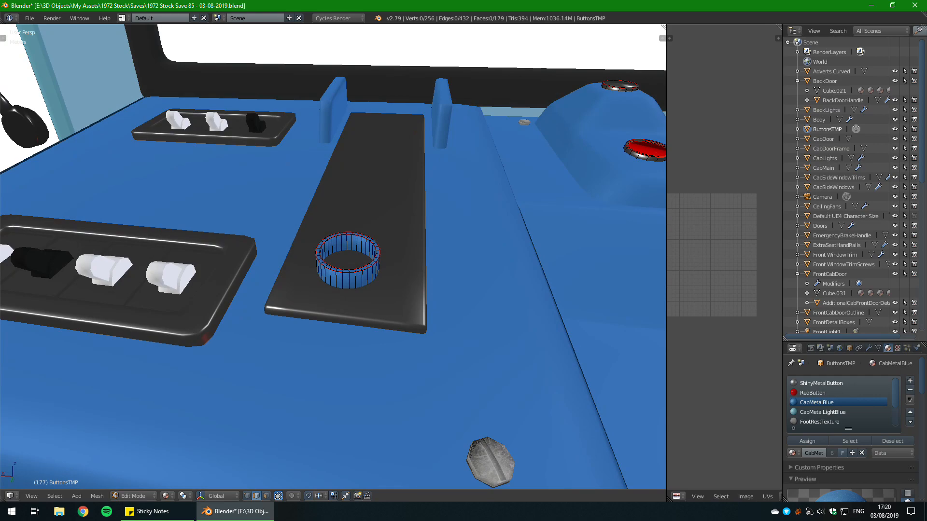
{"action": "key", "text": "l"}
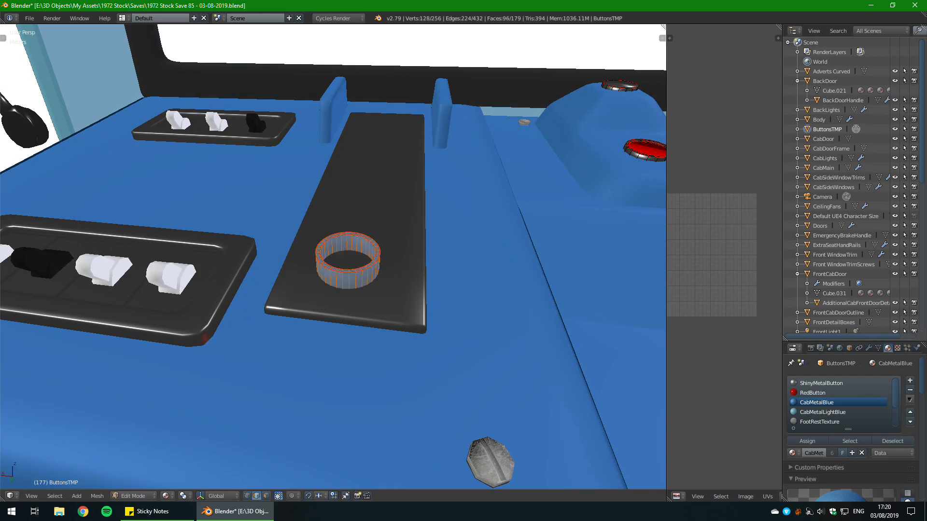
{"action": "key", "text": "u"}
{"action": "left_click", "coordinate": [369, 267]}
{"action": "scroll", "coordinate": [370, 267], "scroll_direction": "up", "scroll_amount": 2}
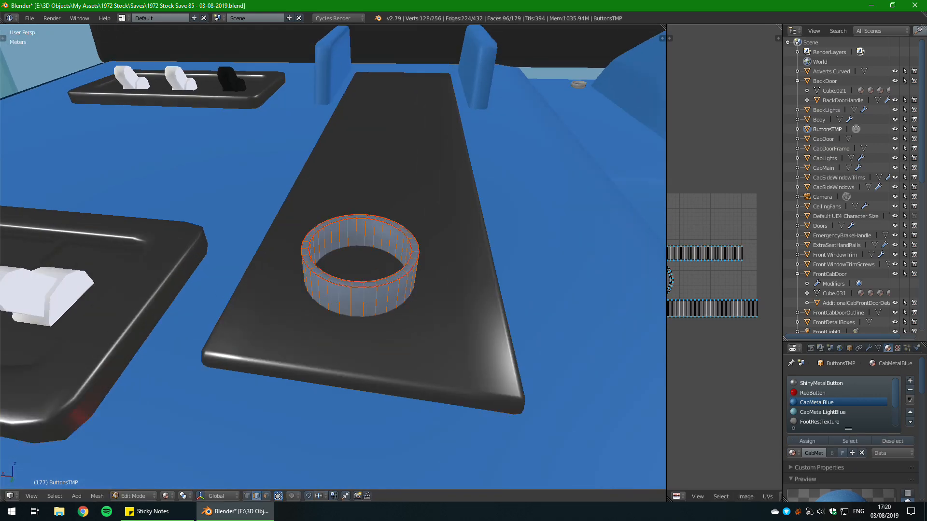
{"action": "mouse_move", "coordinate": [369, 267]}
{"action": "middle_mouse_down"}
{"action": "mouse_move", "coordinate": [369, 241]}
{"action": "mouse_move", "coordinate": [377, 285]}
{"action": "mouse_move", "coordinate": [376, 261]}
{"action": "middle_mouse_up"}
{"action": "scroll", "coordinate": [369, 267], "scroll_direction": "down", "scroll_amount": 3}
{"action": "scroll", "coordinate": [377, 260], "scroll_direction": "up", "scroll_amount": 3}
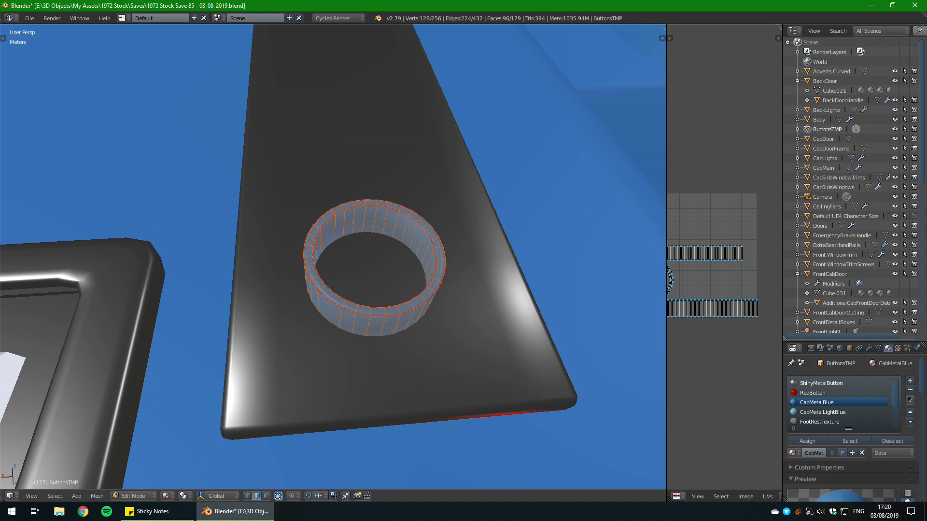
{"action": "scroll", "coordinate": [333, 256], "scroll_direction": "down", "scroll_amount": 2}
{"action": "mouse_move", "coordinate": [333, 256]}
{"action": "middle_mouse_down"}
{"action": "mouse_move", "coordinate": [348, 232]}
{"action": "mouse_move", "coordinate": [338, 260]}
{"action": "middle_mouse_up"}
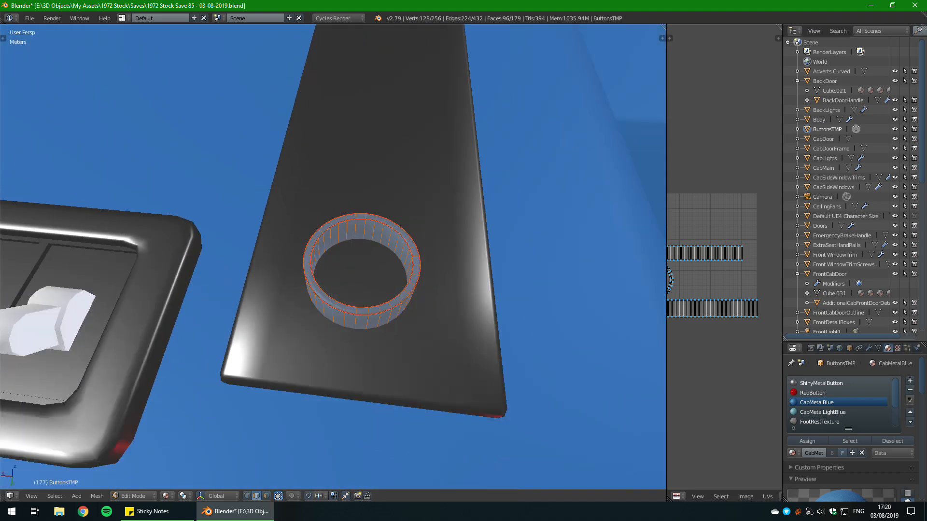
{"action": "scroll", "coordinate": [338, 260], "scroll_direction": "down", "scroll_amount": 2}
{"action": "scroll", "coordinate": [349, 260], "scroll_direction": "up", "scroll_amount": 3}
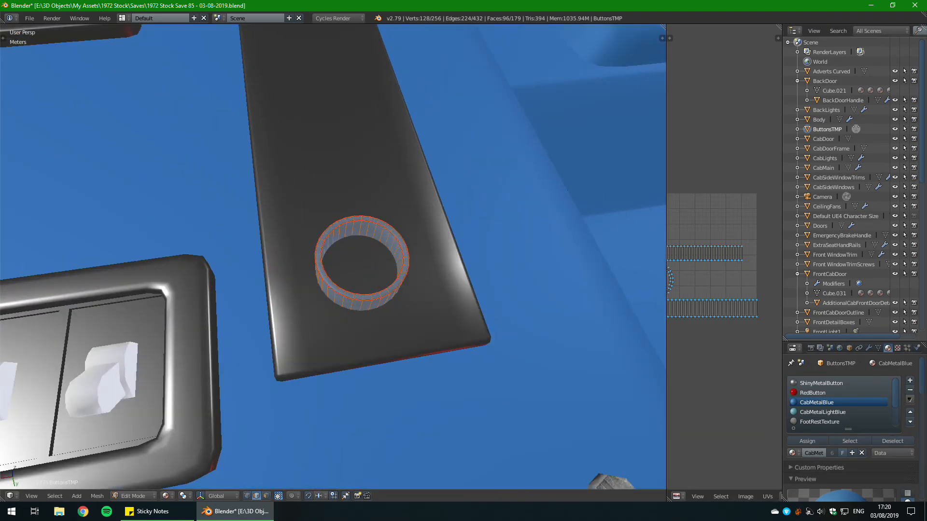
{"action": "middle_click_drag", "start_coordinate": [348, 260], "coordinate": [356, 224]}
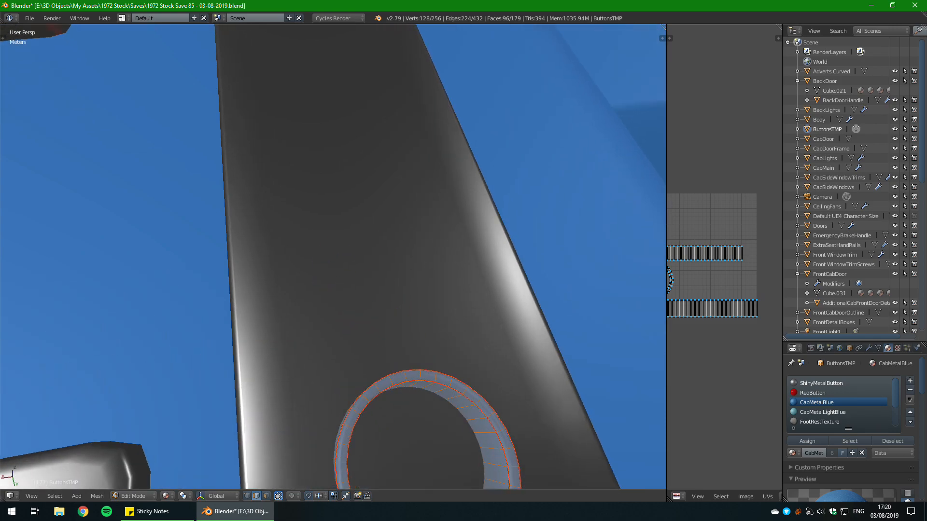
Step: Examine the unwrapped ring's UV islands and the ring's place on the black panel from several angles
{"action": "key", "text": "KP_Decimal"}
{"action": "scroll", "coordinate": [333, 261], "scroll_direction": "down", "scroll_amount": 6}
{"action": "middle_click_drag", "start_coordinate": [333, 260], "coordinate": [348, 241]}
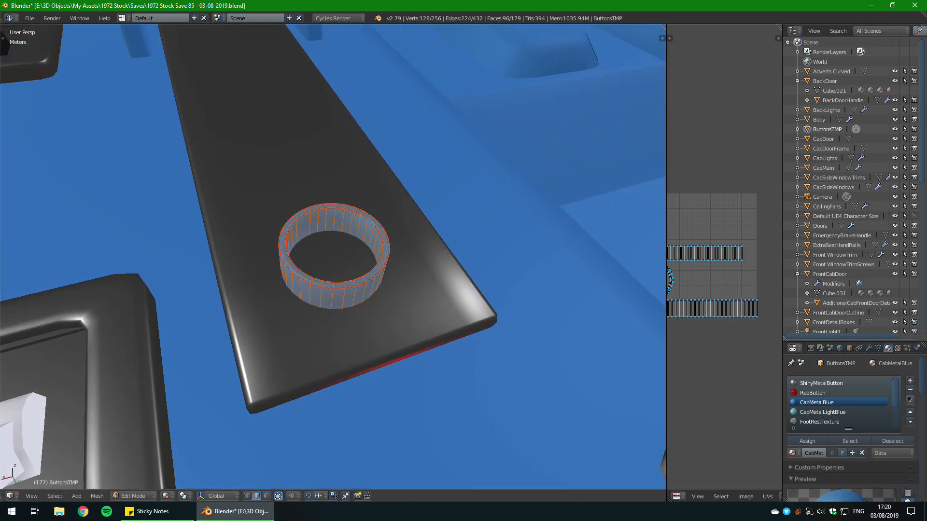
{"action": "middle_click_drag", "start_coordinate": [739, 272], "coordinate": [729, 271]}
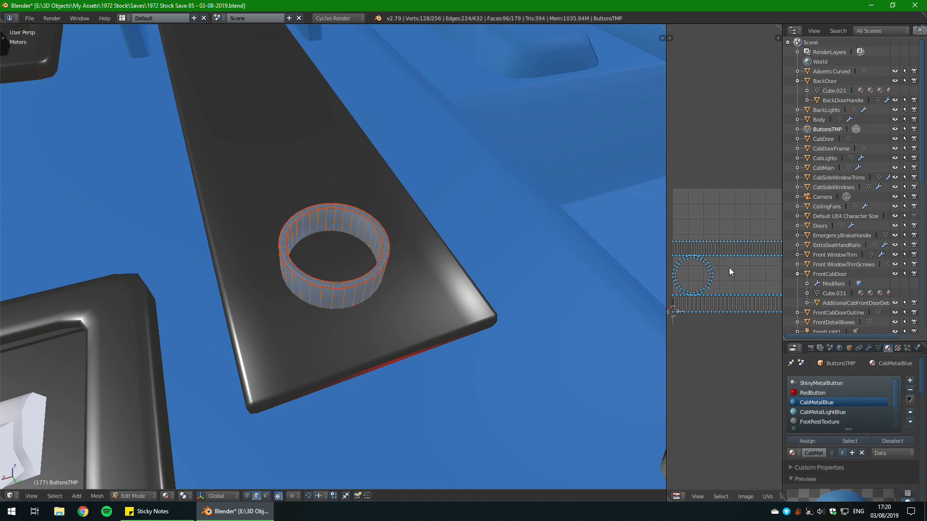
{"action": "scroll", "coordinate": [570, 232], "scroll_direction": "down", "scroll_amount": 2}
{"action": "middle_click_drag", "start_coordinate": [487, 251], "coordinate": [582, 239]}
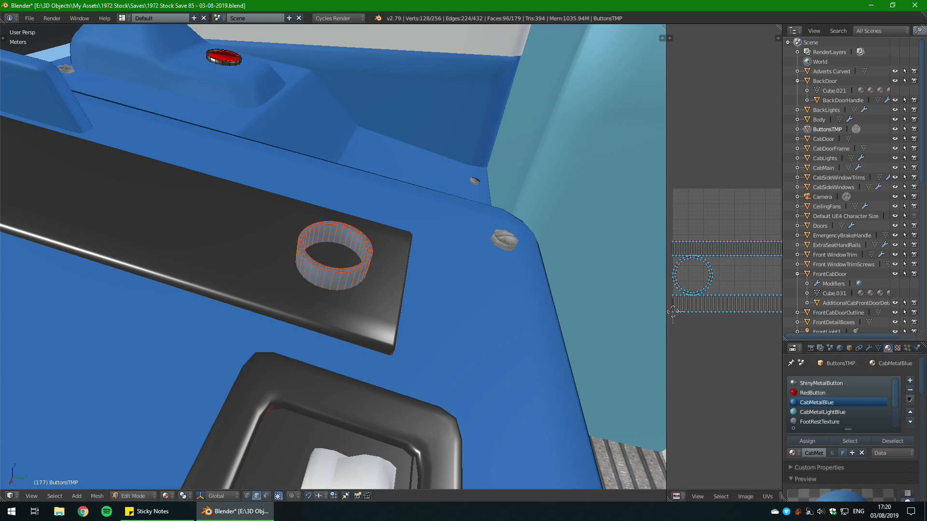
{"action": "middle_click_drag", "start_coordinate": [333, 255], "coordinate": [386, 242]}
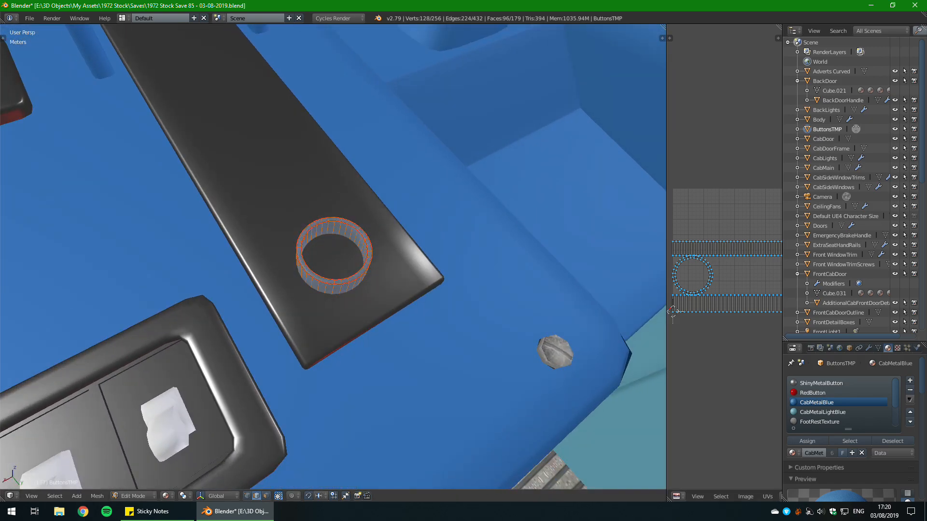
Step: Save the file over its existing version and leave edit mode to review the ring on the dashboard
{"action": "key", "text": "ctrl+s"}
{"action": "key", "text": "Return"}
{"action": "middle_click_drag", "start_coordinate": [434, 338], "coordinate": [421, 249]}
{"action": "key", "text": "Tab"}
{"action": "scroll", "coordinate": [400, 289], "scroll_direction": "down", "scroll_amount": 4}
{"action": "scroll", "coordinate": [427, 265], "scroll_direction": "down", "scroll_amount": 3}
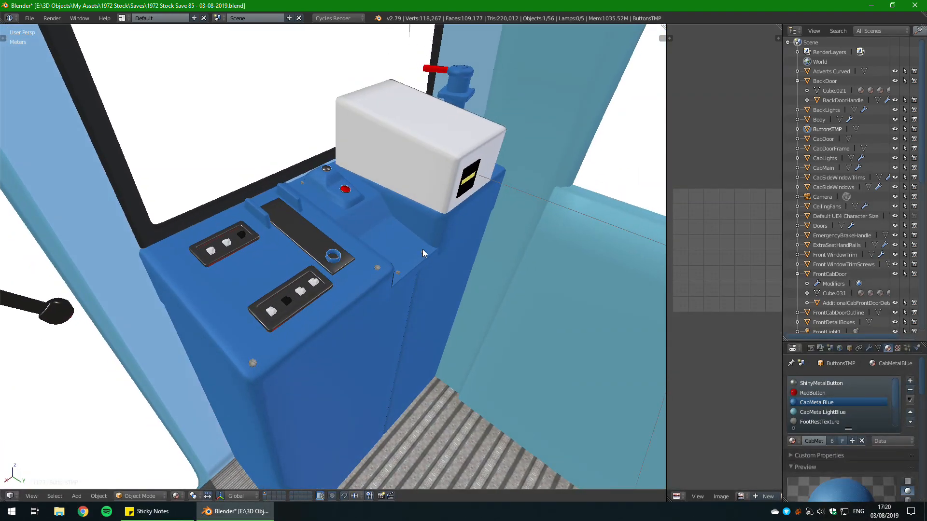
{"action": "scroll", "coordinate": [422, 249], "scroll_direction": "up", "scroll_amount": 4}
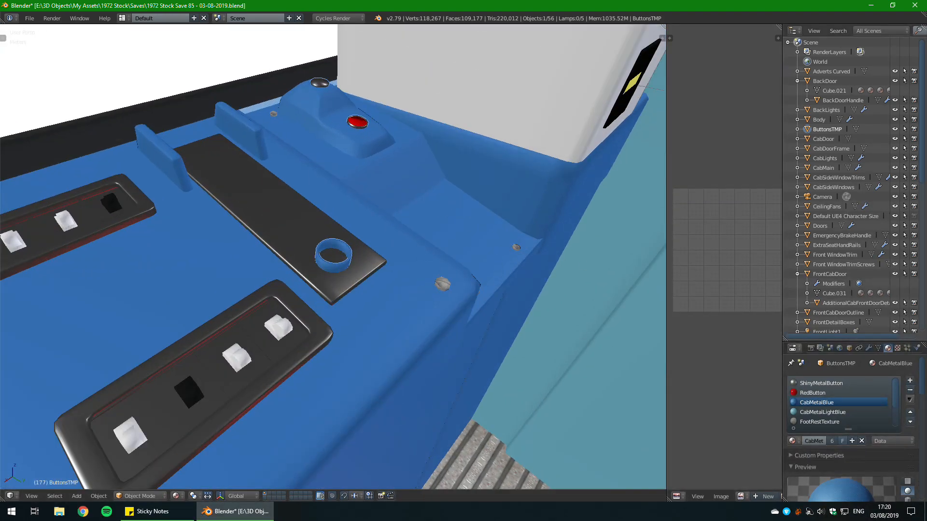
{"action": "mouse_move", "coordinate": [926, 278]}
{"action": "right_mouse_down"}
{"action": "mouse_move", "coordinate": [830, 282]}
{"action": "mouse_move", "coordinate": [838, 291]}
{"action": "mouse_move", "coordinate": [926, 278]}
{"action": "right_mouse_up"}
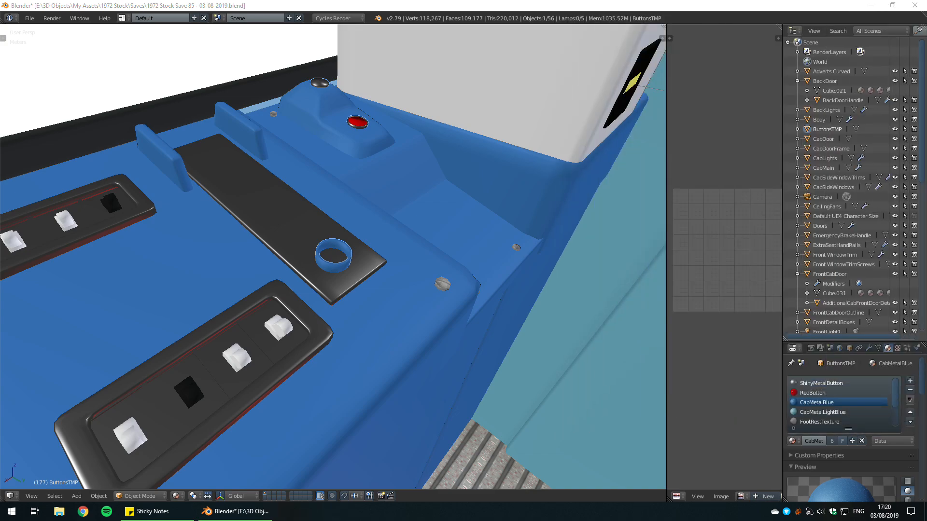
Step: Rescale the ring and shift it slightly on the black panel with the global X axis locked
{"action": "middle_click_drag", "start_coordinate": [428, 238], "coordinate": [485, 214]}
{"action": "scroll", "coordinate": [389, 242], "scroll_direction": "up", "scroll_amount": 3}
{"action": "key", "text": "Tab"}
{"action": "key", "text": "s"}
{"action": "left_click", "coordinate": [438, 249]}
{"action": "scroll", "coordinate": [483, 210], "scroll_direction": "down", "scroll_amount": 4}
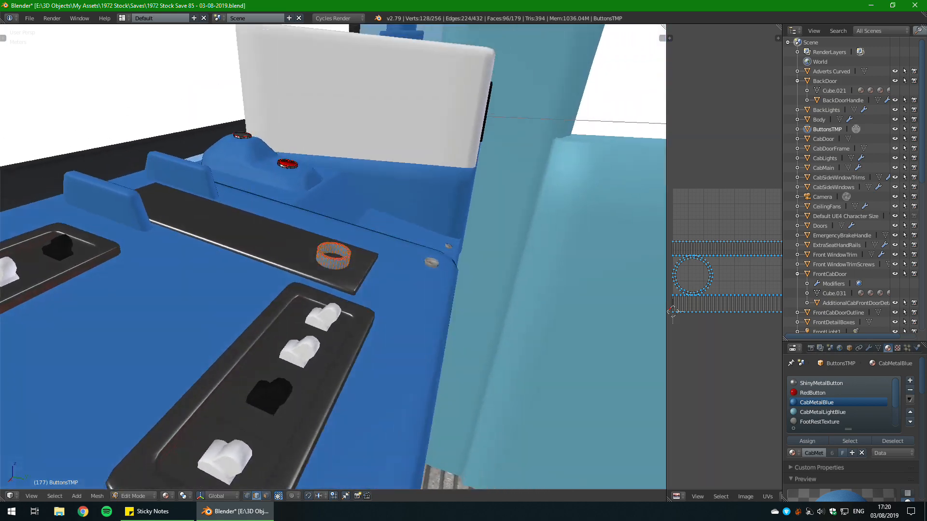
{"action": "scroll", "coordinate": [333, 256], "scroll_direction": "up", "scroll_amount": 2}
{"action": "key", "text": "g"}
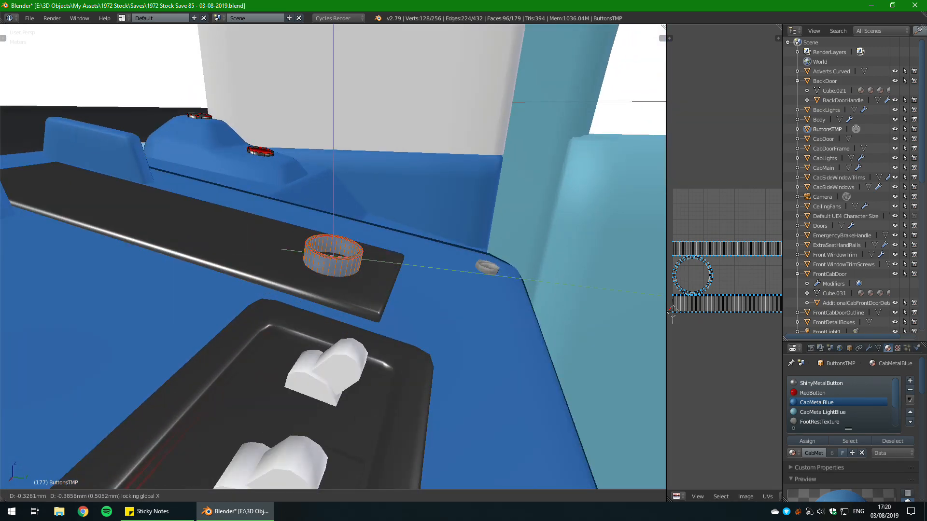
{"action": "left_click", "coordinate": [466, 224]}
Step: Assign the ShinyMetalButton material to the selected ring and check it in object mode
{"action": "scroll", "coordinate": [466, 225], "scroll_direction": "down", "scroll_amount": 3}
{"action": "middle_click_drag", "start_coordinate": [466, 225], "coordinate": [435, 258]}
{"action": "key", "text": "Tab"}
{"action": "scroll", "coordinate": [437, 241], "scroll_direction": "down", "scroll_amount": 3}
{"action": "key", "text": "Tab"}
{"action": "scroll", "coordinate": [434, 260], "scroll_direction": "up", "scroll_amount": 3}
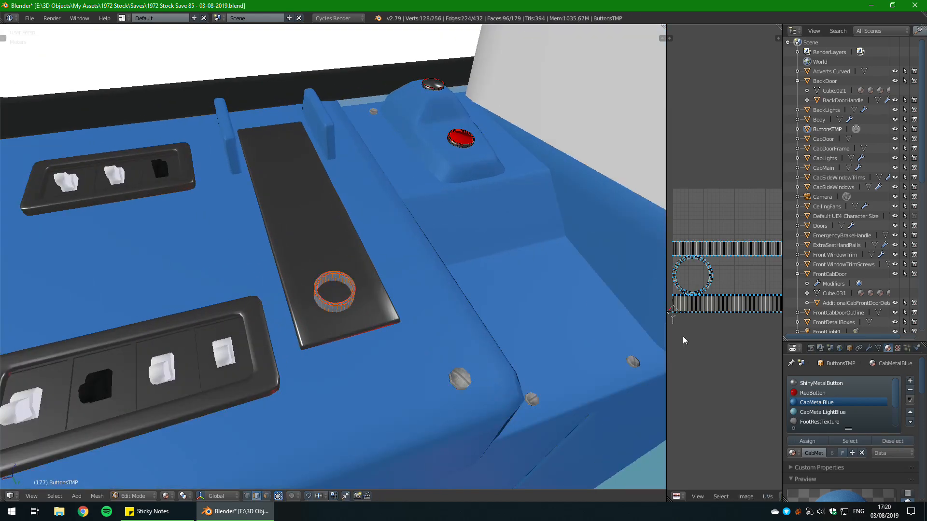
{"action": "left_click", "coordinate": [835, 383]}
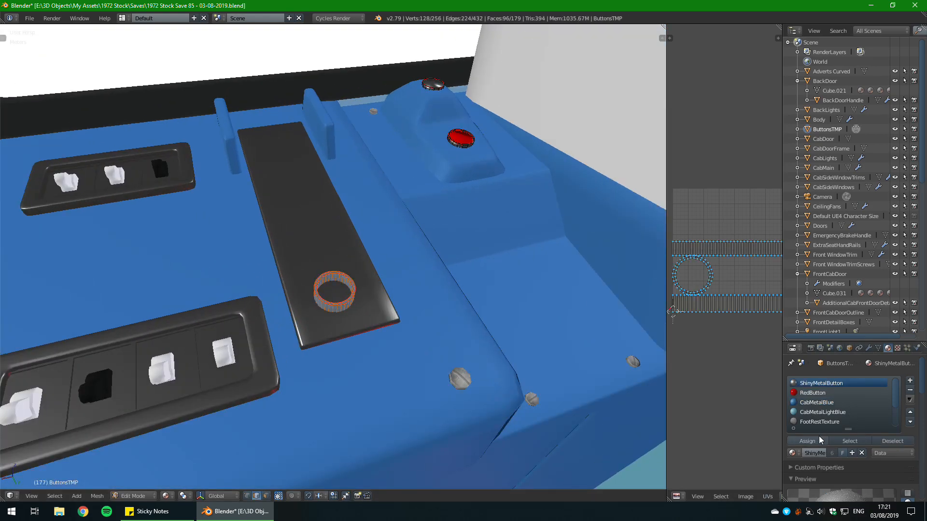
{"action": "left_click", "coordinate": [820, 440]}
{"action": "key", "text": "Tab"}
{"action": "middle_click_drag", "start_coordinate": [555, 347], "coordinate": [489, 312]}
{"action": "key", "text": "Tab"}
{"action": "scroll", "coordinate": [488, 311], "scroll_direction": "up", "scroll_amount": 2}
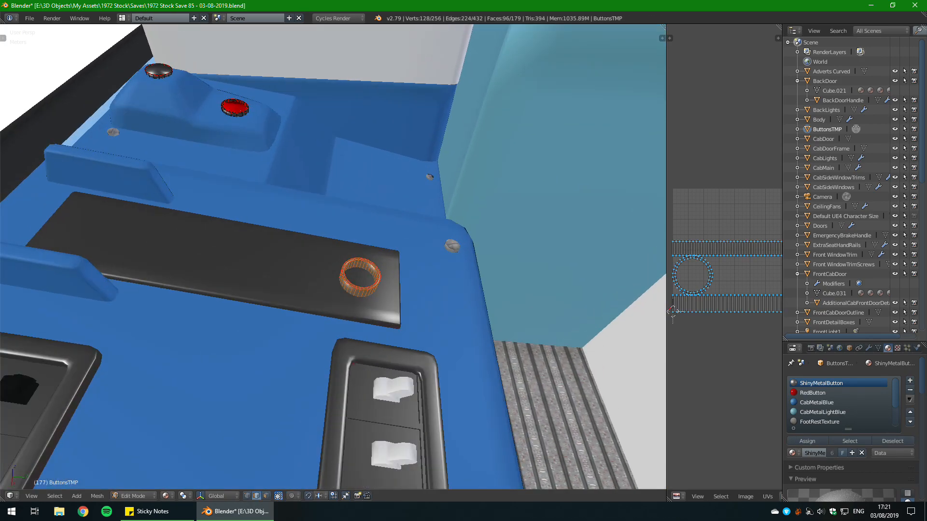
Step: Try duplicating the ring along the black panel with the local X axis locked
{"action": "scroll", "coordinate": [334, 257], "scroll_direction": "down", "scroll_amount": 1}
{"action": "key", "text": "shift+d"}
{"action": "key", "text": "x"}
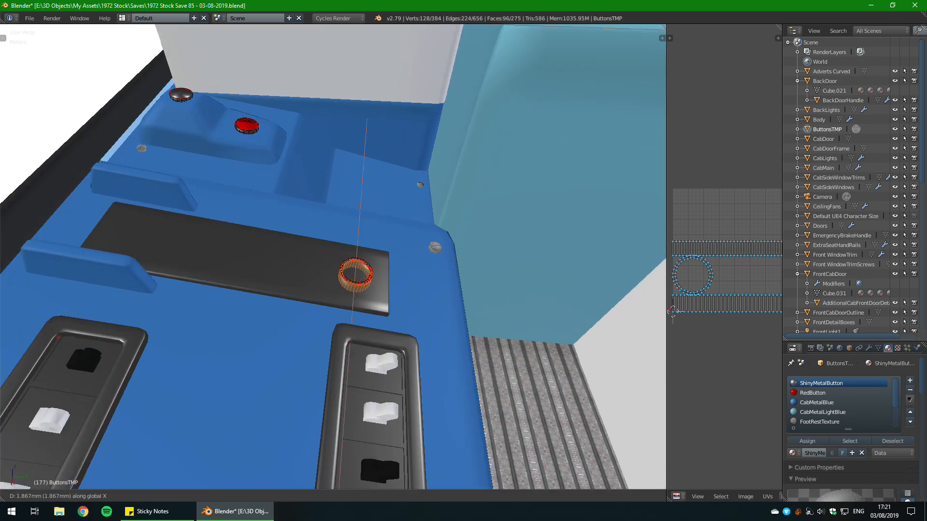
{"action": "key", "text": "x"}
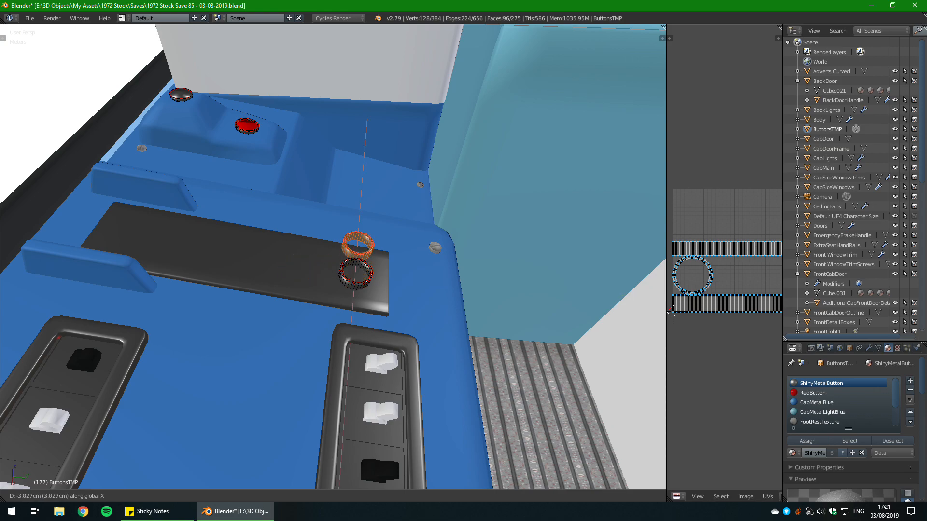
{"action": "key", "text": "shift+x"}
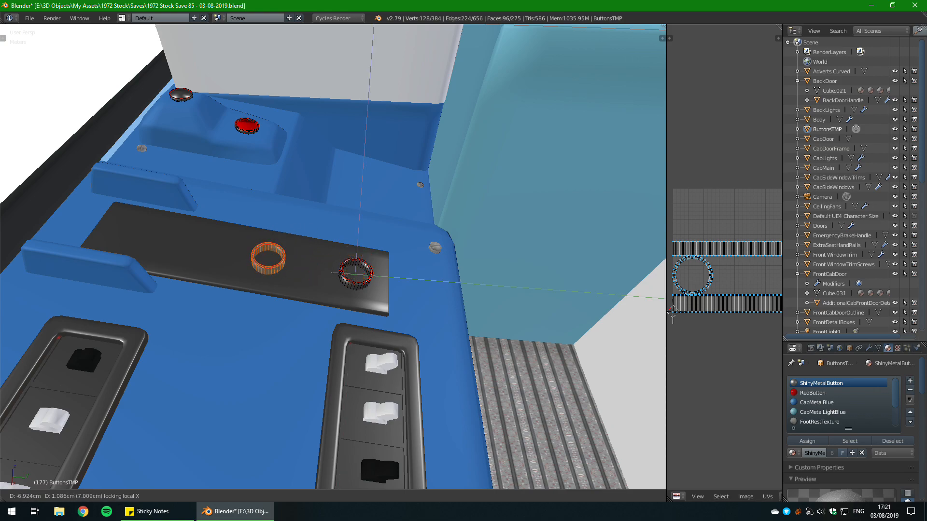
{"action": "key", "text": "Return"}
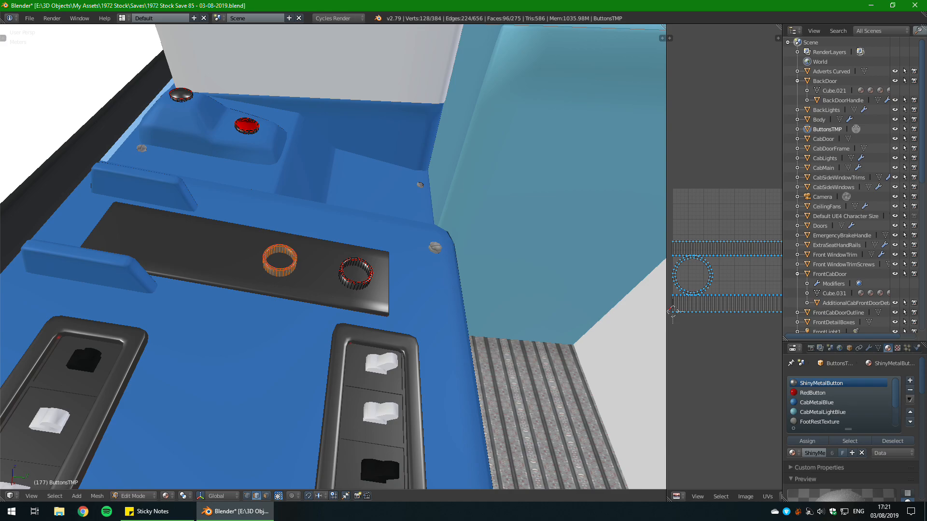
{"action": "key", "text": "KP_Decimal"}
{"action": "scroll", "coordinate": [333, 257], "scroll_direction": "down", "scroll_amount": 12}
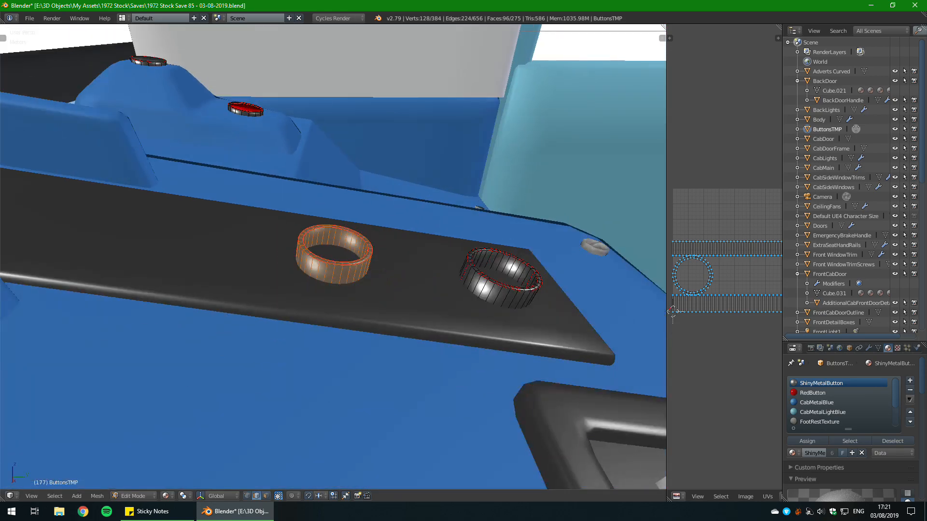
{"action": "middle_click_drag", "start_coordinate": [333, 271], "coordinate": [290, 319]}
{"action": "scroll", "coordinate": [333, 256], "scroll_direction": "up", "scroll_amount": 3}
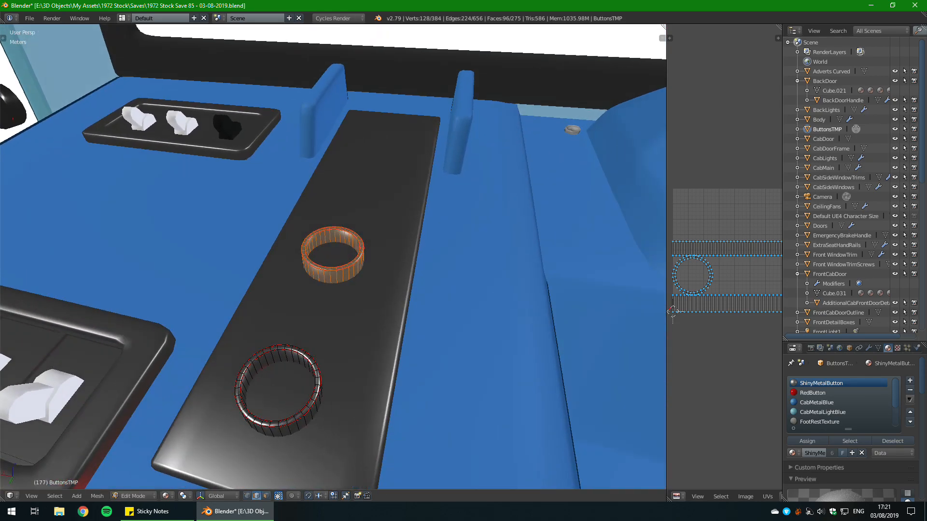
{"action": "key", "text": "ctrl+z"}
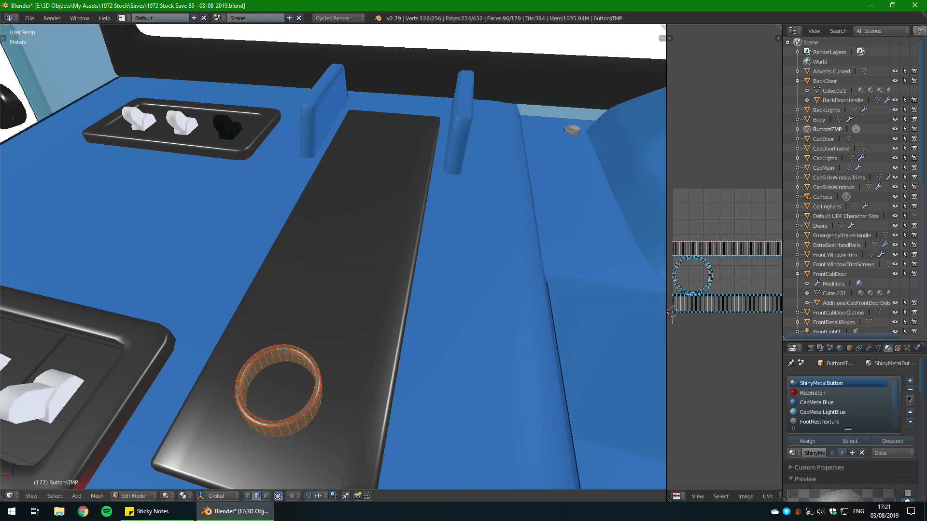
Step: Show the modifier settings of ButtonsTMP and check the ring's position on the panel from a low angle
{"action": "left_click", "coordinate": [868, 349]}
{"action": "scroll", "coordinate": [435, 289], "scroll_direction": "down", "scroll_amount": 5}
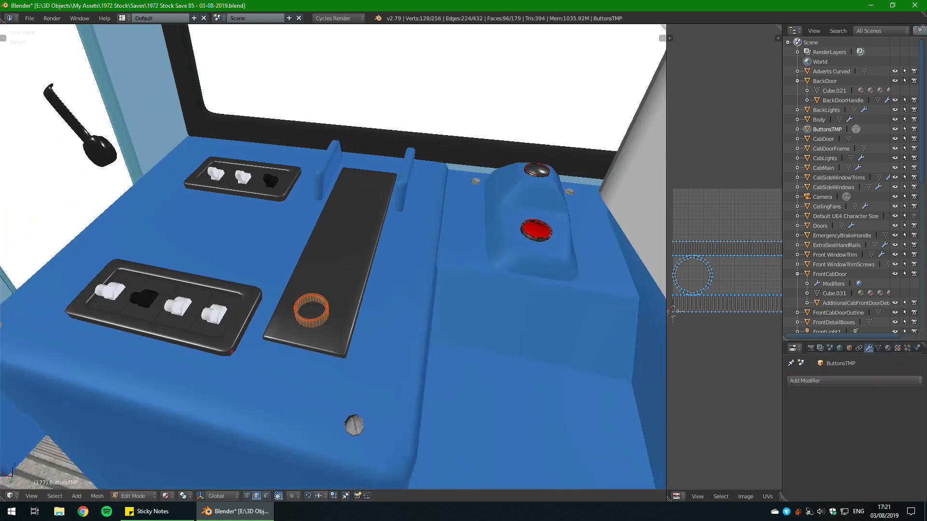
{"action": "middle_click_drag", "start_coordinate": [435, 290], "coordinate": [489, 274]}
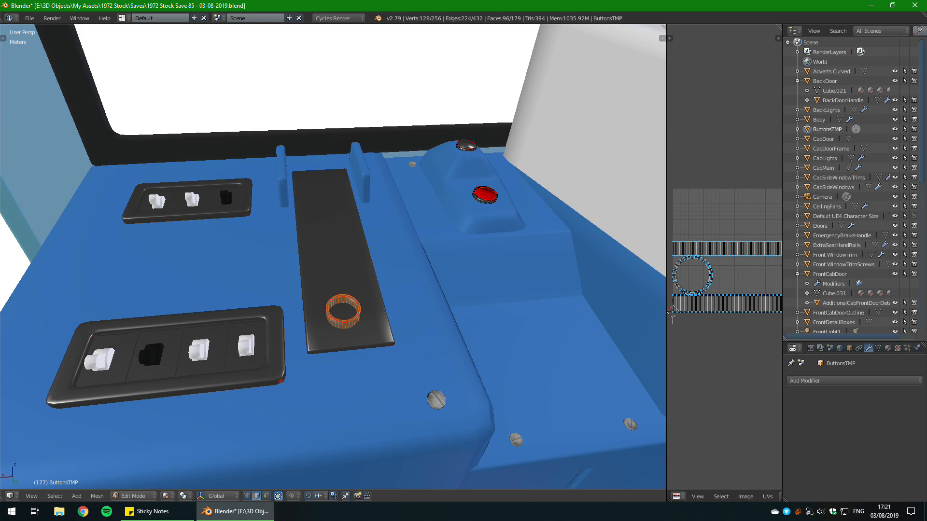
{"action": "middle_click_drag", "start_coordinate": [386, 290], "coordinate": [478, 253]}
{"action": "scroll", "coordinate": [468, 270], "scroll_direction": "up", "scroll_amount": 4}
{"action": "scroll", "coordinate": [333, 256], "scroll_direction": "down", "scroll_amount": 2}
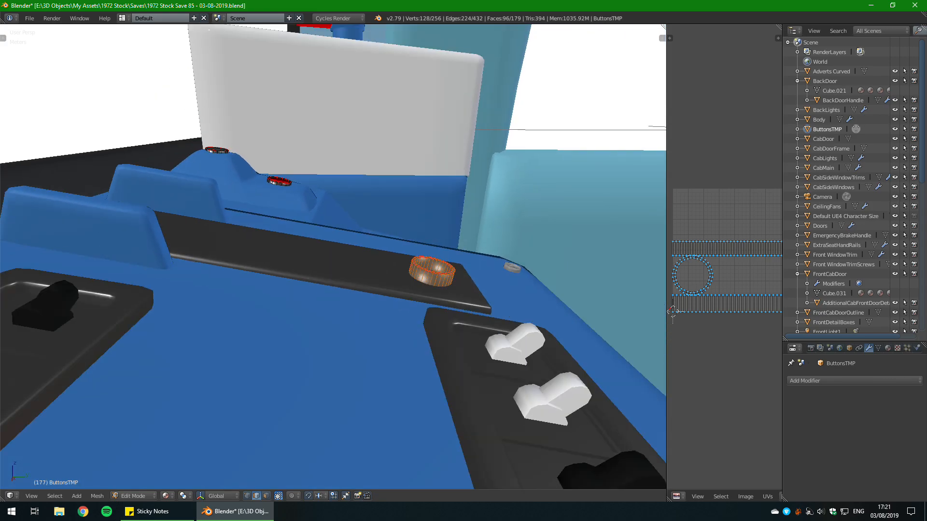
Step: Duplicate the ring and place the copy about 6 cm along the black panel with the local X axis locked
{"action": "key", "text": "shift+d"}
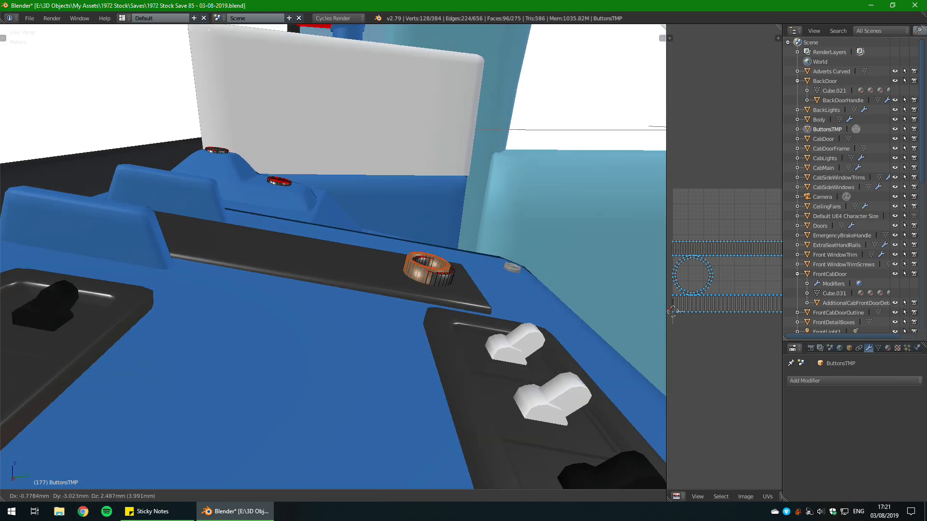
{"action": "key", "text": "x"}
{"action": "key", "text": "x"}
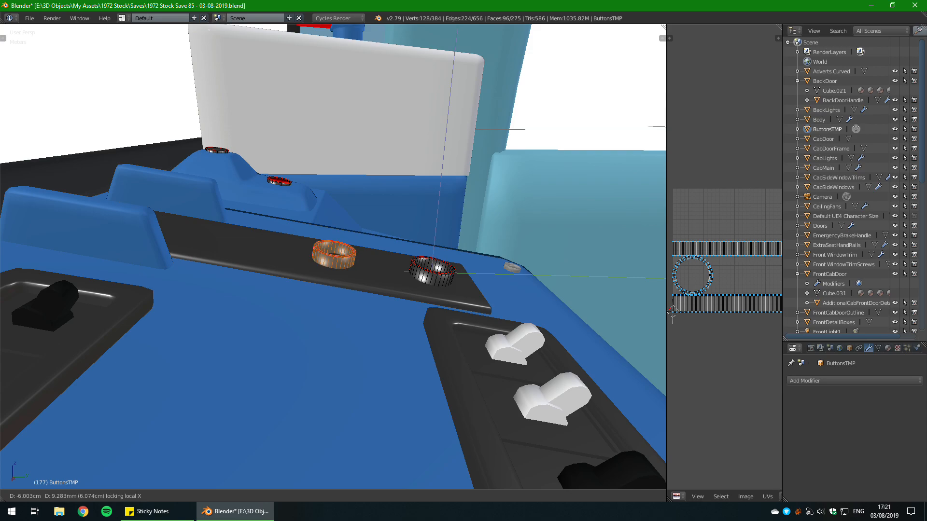
{"action": "key", "text": "Return"}
{"action": "scroll", "coordinate": [333, 256], "scroll_direction": "up", "scroll_amount": 6}
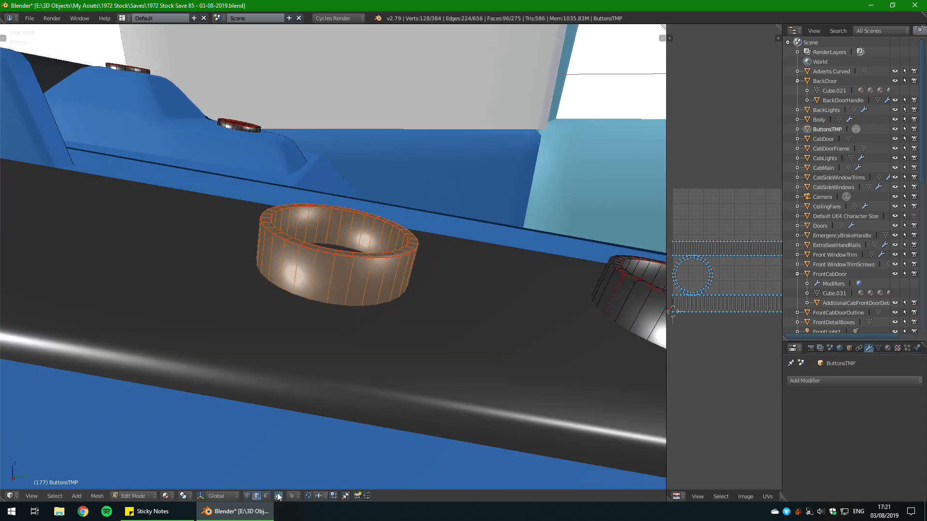
{"action": "middle_click_drag", "start_coordinate": [338, 255], "coordinate": [225, 221], "text": "shift"}
{"action": "scroll", "coordinate": [388, 268], "scroll_direction": "down", "scroll_amount": 5}
{"action": "key", "text": "Tab"}
{"action": "middle_click_drag", "start_coordinate": [389, 268], "coordinate": [437, 377]}
{"action": "scroll", "coordinate": [346, 297], "scroll_direction": "down", "scroll_amount": 4}
{"action": "key", "text": "Tab"}
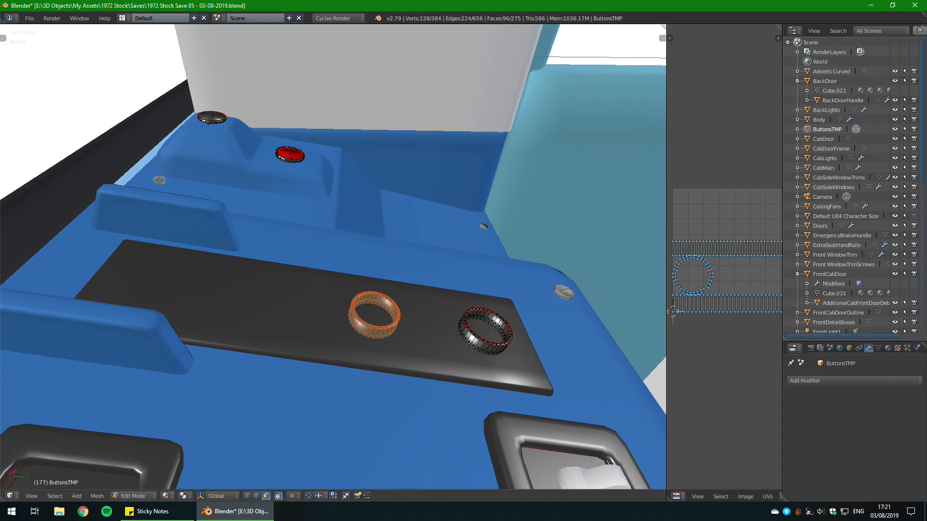
{"action": "key", "text": "shift+d"}
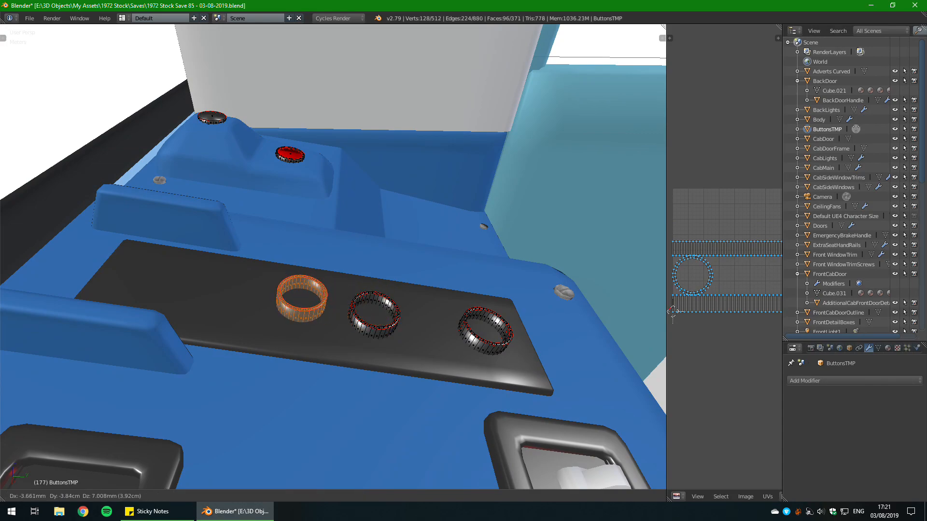
{"action": "key", "text": "Escape"}
{"action": "key", "text": "ctrl+z"}
Step: Select both rings and duplicate them about 10.7 cm further along the black panel with the local X axis locked
{"action": "middle_click_drag", "start_coordinate": [364, 362], "coordinate": [363, 390]}
{"action": "middle_click_drag", "start_coordinate": [363, 390], "coordinate": [235, 340], "text": "shift"}
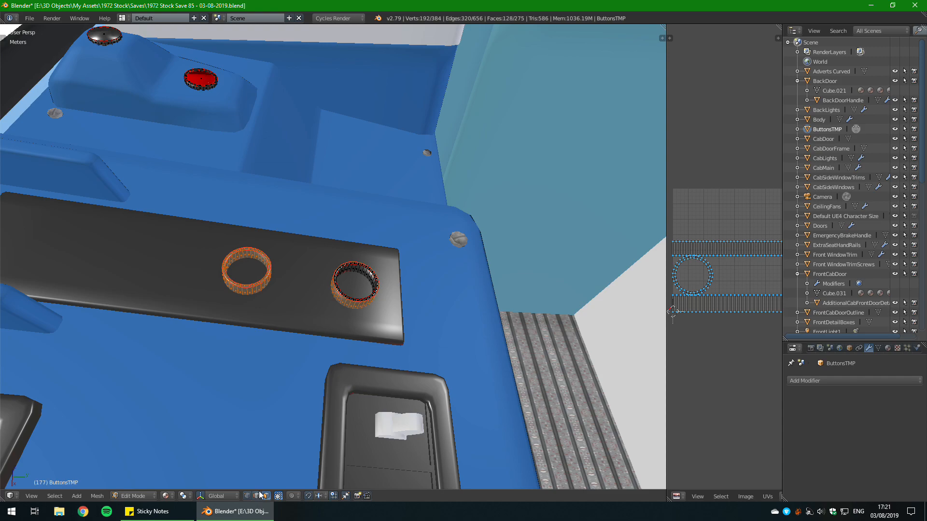
{"action": "middle_click_drag", "start_coordinate": [235, 340], "coordinate": [339, 347], "text": "shift"}
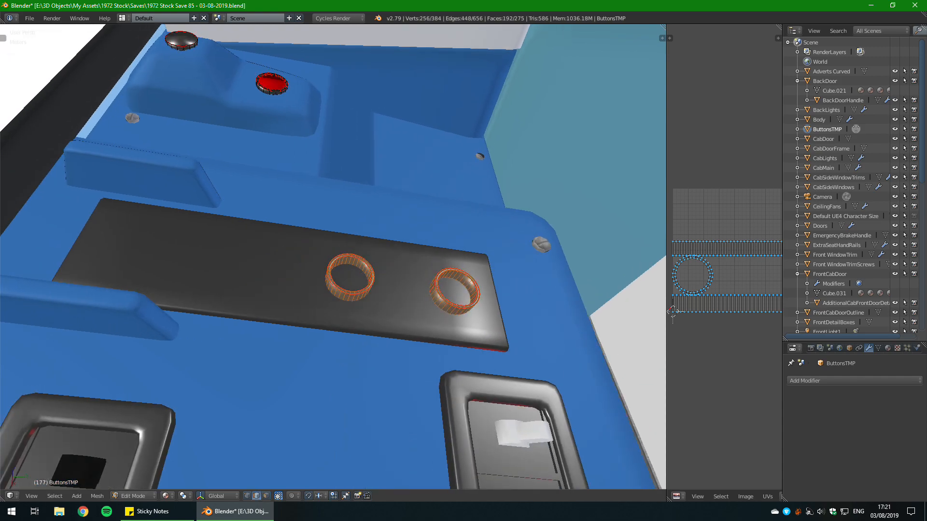
{"action": "key", "text": "shift+d"}
{"action": "key", "text": "x"}
{"action": "key", "text": "x"}
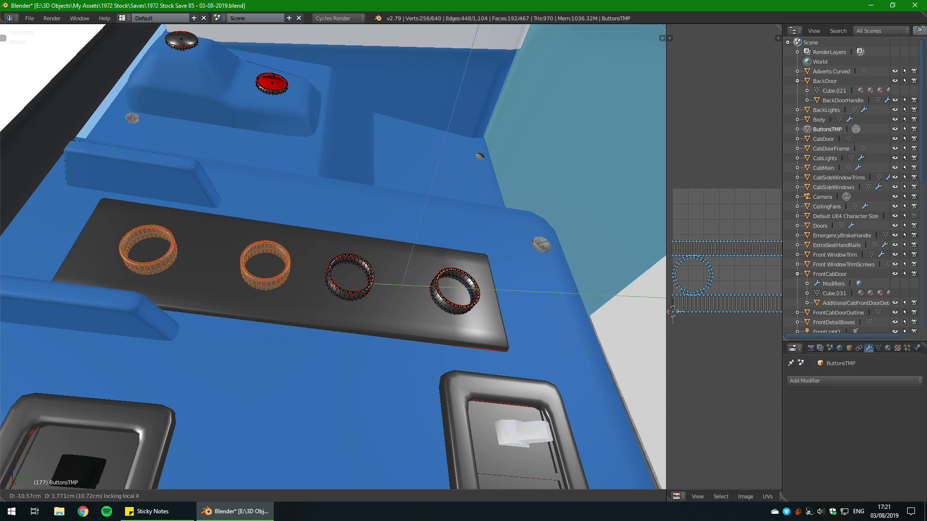
{"action": "left_click", "coordinate": [193, 309]}
Step: Move the copied pair of rings about 2.4 mm along the panel with the global X axis locked
{"action": "scroll", "coordinate": [193, 309], "scroll_direction": "down", "scroll_amount": 5}
{"action": "middle_click_drag", "start_coordinate": [193, 309], "coordinate": [179, 270]}
{"action": "scroll", "coordinate": [193, 285], "scroll_direction": "up", "scroll_amount": 6}
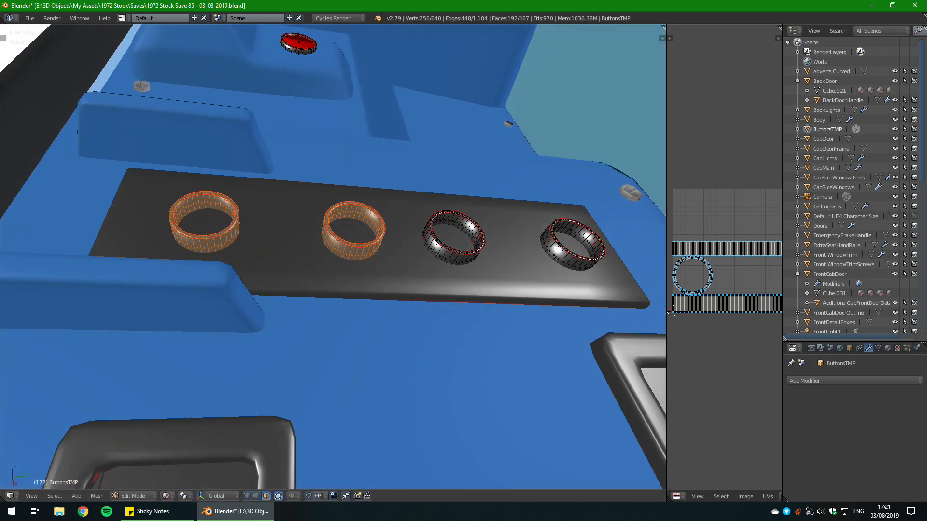
{"action": "scroll", "coordinate": [178, 270], "scroll_direction": "down", "scroll_amount": 2}
{"action": "key", "text": "g"}
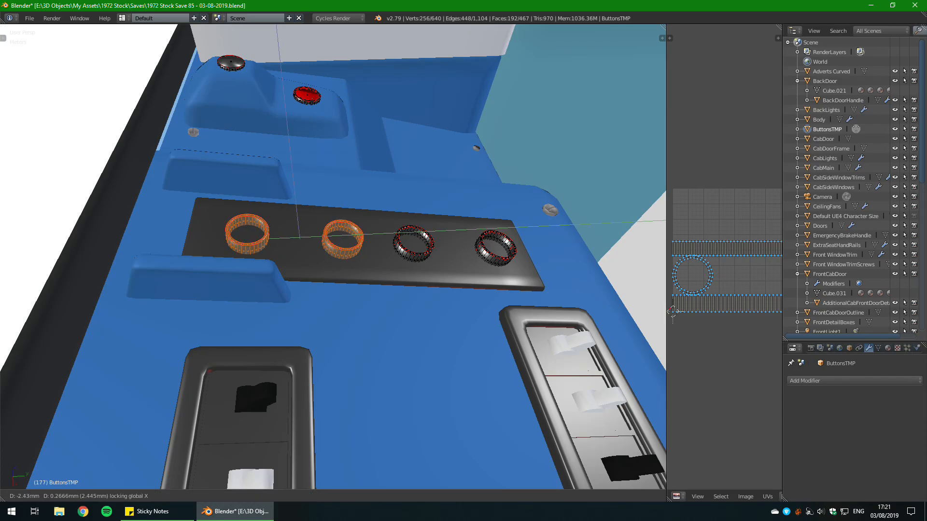
{"action": "key", "text": "Return"}
Step: Fine-tune the copied pair's seating on the panel with the global X axis locked and check all four rings
{"action": "scroll", "coordinate": [333, 256], "scroll_direction": "up", "scroll_amount": 3}
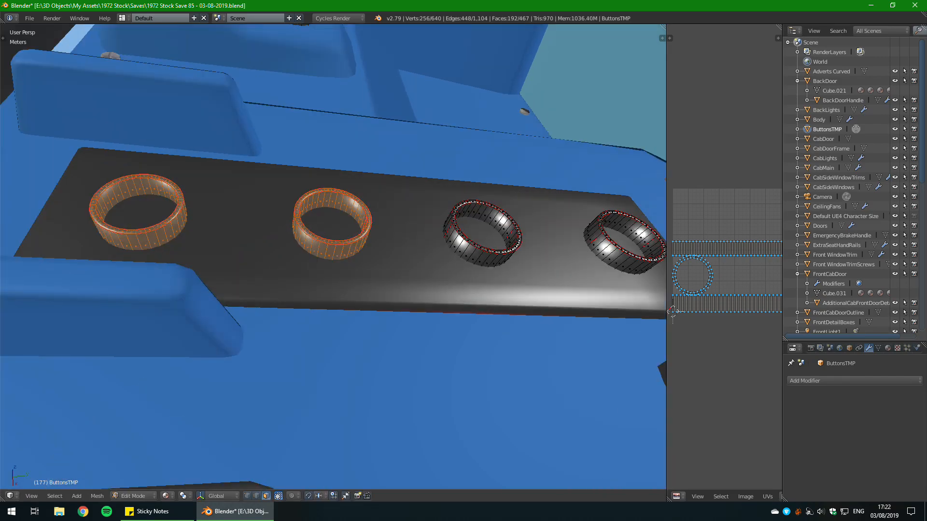
{"action": "middle_click_drag", "start_coordinate": [333, 256], "coordinate": [313, 201]}
{"action": "scroll", "coordinate": [333, 218], "scroll_direction": "up", "scroll_amount": 2}
{"action": "key", "text": "g"}
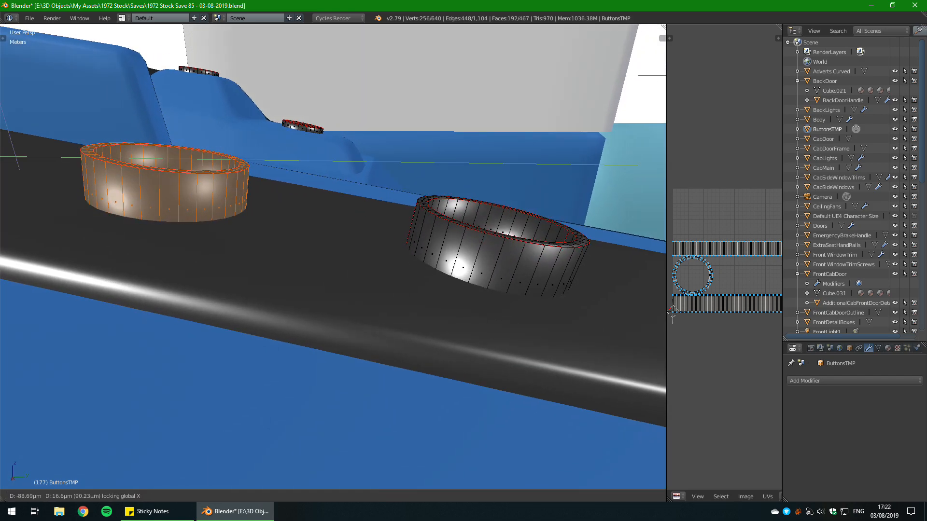
{"action": "left_click", "coordinate": [333, 256]}
{"action": "middle_click_drag", "start_coordinate": [333, 256], "coordinate": [352, 301]}
{"action": "scroll", "coordinate": [338, 319], "scroll_direction": "down", "scroll_amount": 5}
{"action": "middle_click_drag", "start_coordinate": [377, 354], "coordinate": [497, 302]}
{"action": "key", "text": "Tab"}
{"action": "key", "text": "Tab"}
{"action": "scroll", "coordinate": [400, 343], "scroll_direction": "up", "scroll_amount": 3}
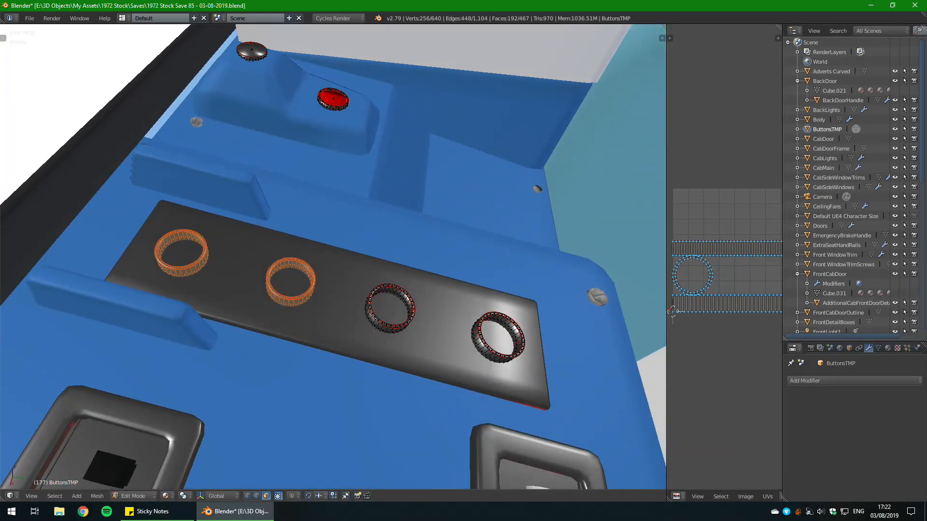
Step: Select the whole second ring from the screw end of the black panel and reposition it slightly with the global X axis locked
{"action": "key", "text": "a"}
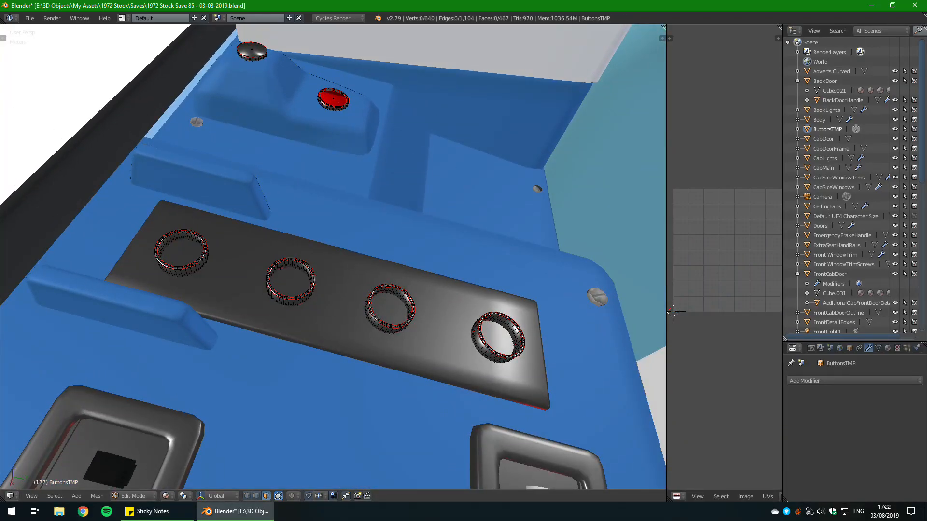
{"action": "key", "text": "l"}
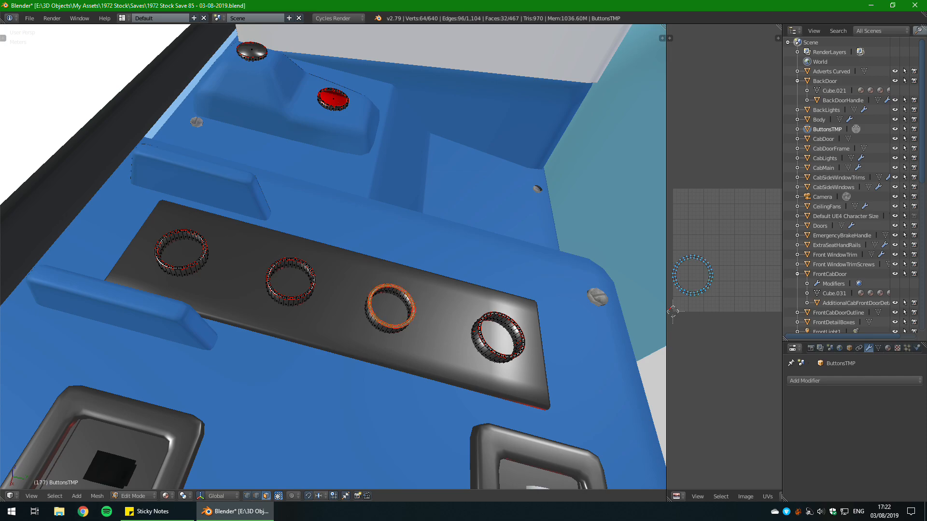
{"action": "middle_click_drag", "start_coordinate": [397, 324], "coordinate": [373, 253]}
{"action": "scroll", "coordinate": [373, 253], "scroll_direction": "up", "scroll_amount": 2}
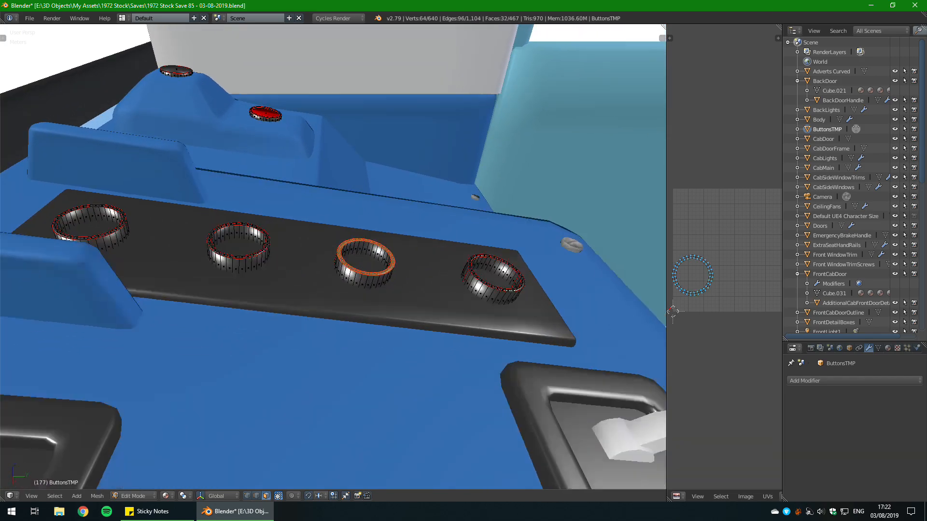
{"action": "left_click", "coordinate": [248, 496]}
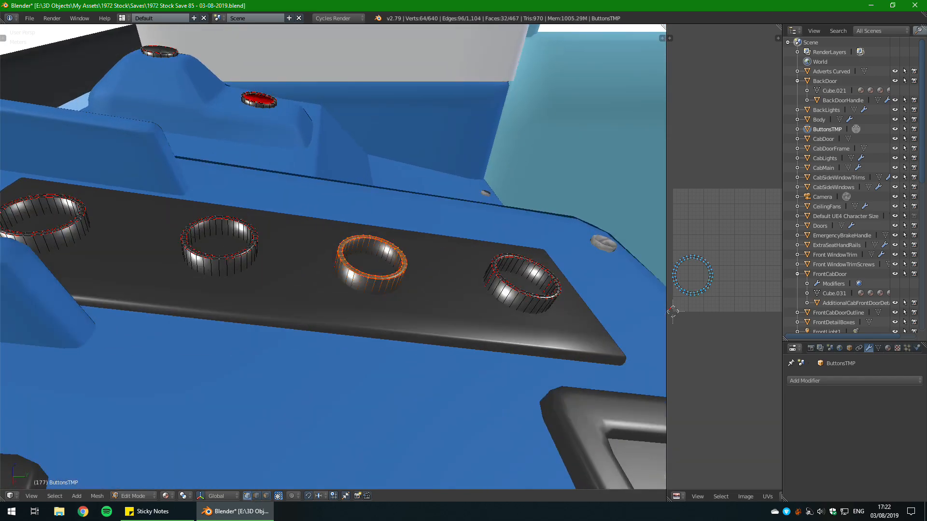
{"action": "key", "text": "l"}
{"action": "scroll", "coordinate": [372, 271], "scroll_direction": "up", "scroll_amount": 3}
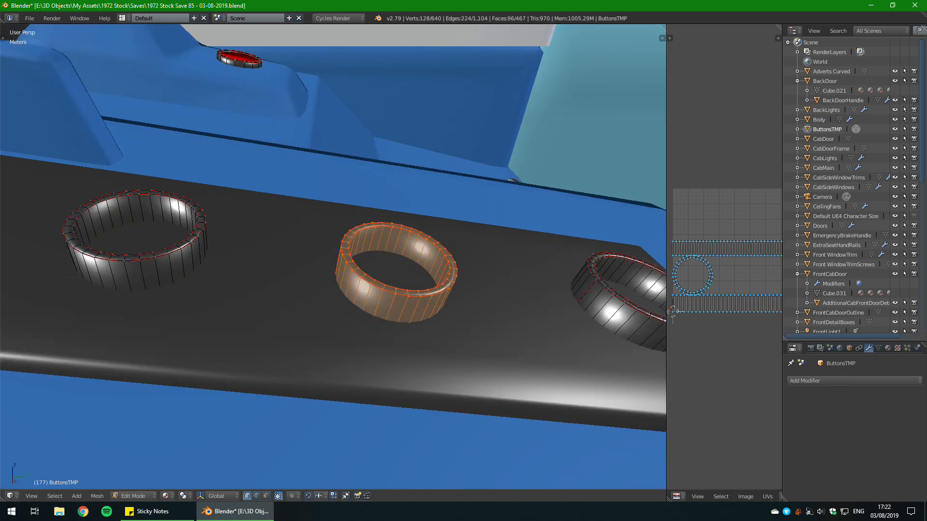
{"action": "middle_click_drag", "start_coordinate": [372, 271], "coordinate": [285, 262], "text": "shift"}
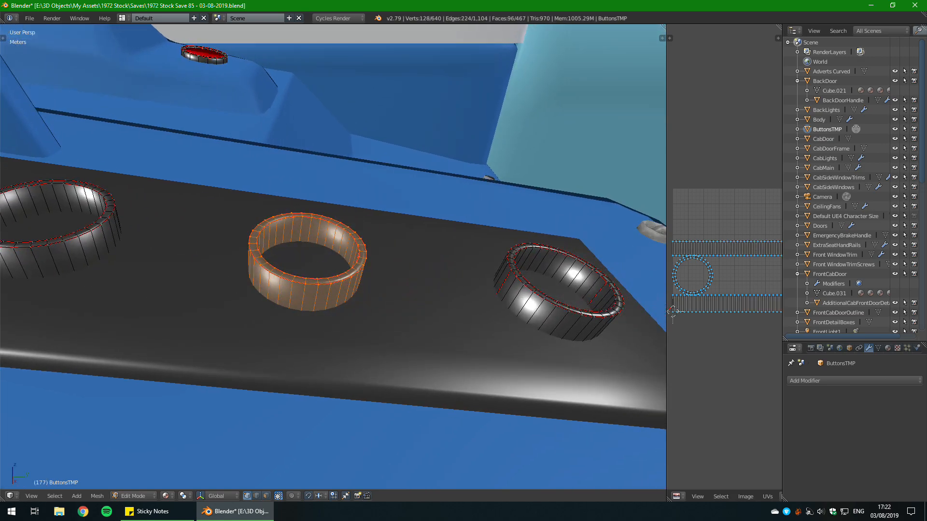
{"action": "key", "text": "g"}
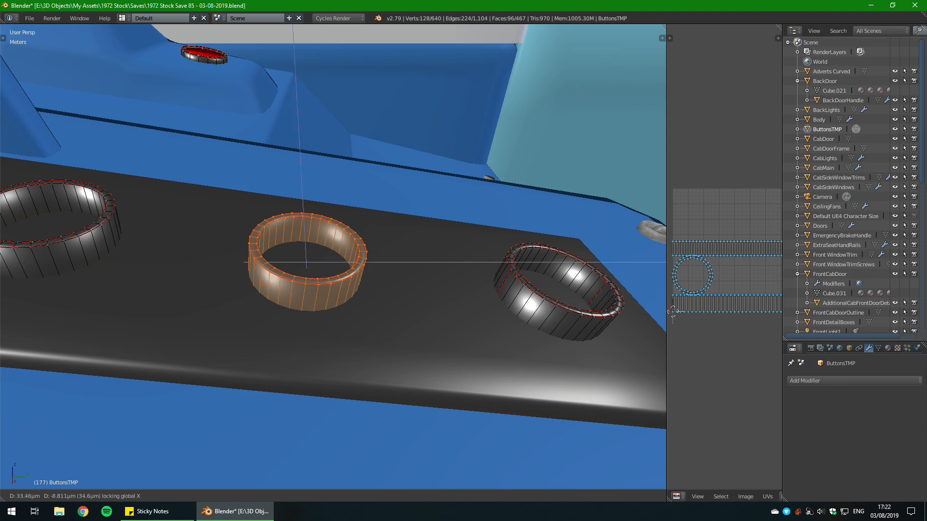
{"action": "key", "text": "Return"}
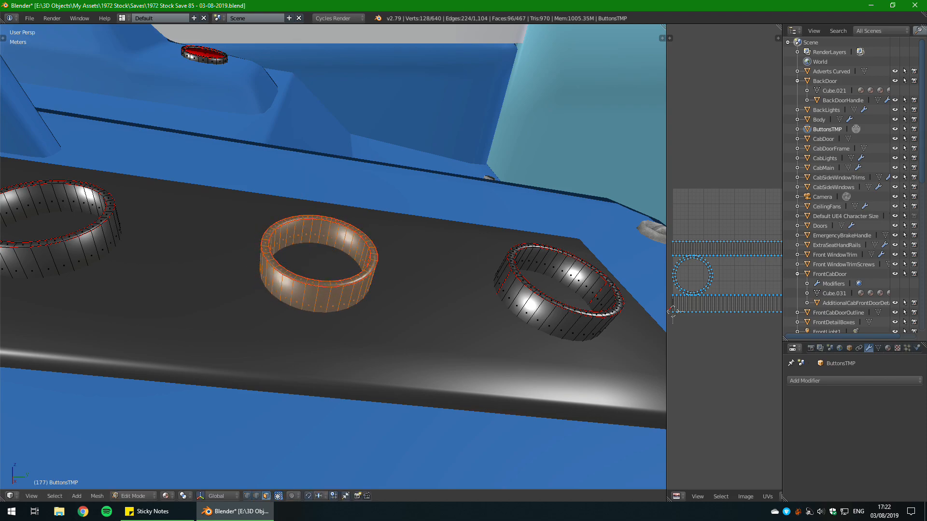
Step: Fine-tune that ring's spacing and seating with two moves of a fraction of a millimetre, keeping the global X axis locked
{"action": "middle_click_drag", "start_coordinate": [333, 270], "coordinate": [339, 252]}
{"action": "scroll", "coordinate": [333, 257], "scroll_direction": "up", "scroll_amount": 1}
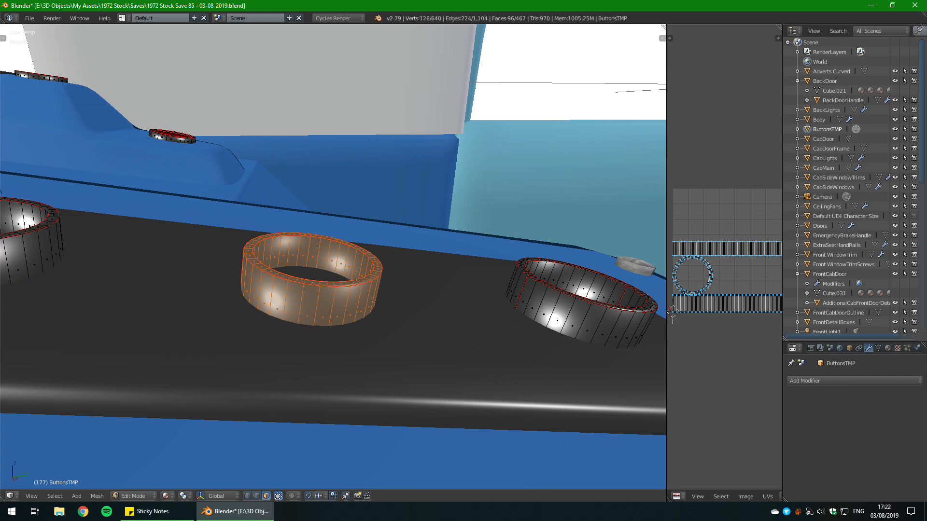
{"action": "key", "text": "g"}
{"action": "key", "text": "shift+x"}
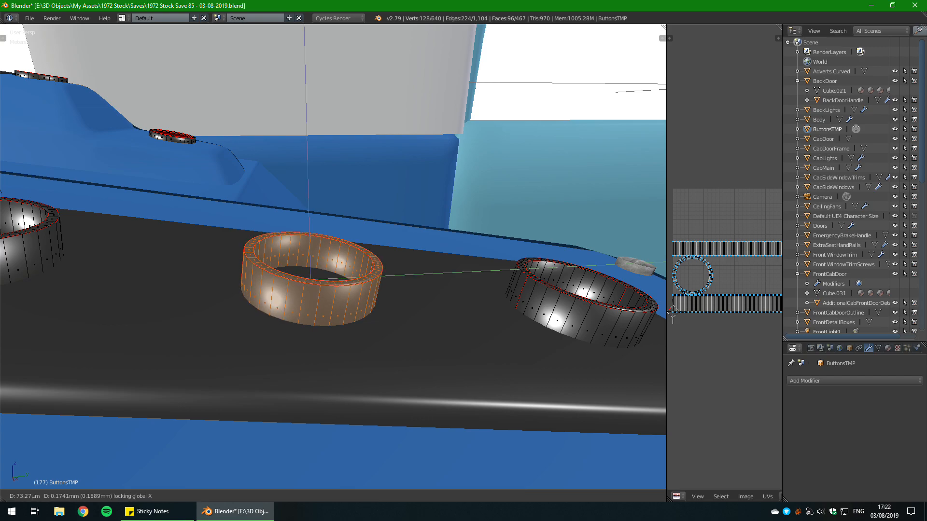
{"action": "left_click", "coordinate": [333, 270]}
{"action": "scroll", "coordinate": [333, 270], "scroll_direction": "down", "scroll_amount": 4}
{"action": "mouse_move", "coordinate": [334, 271]}
{"action": "middle_mouse_down"}
{"action": "mouse_move", "coordinate": [335, 286]}
{"action": "mouse_move", "coordinate": [334, 272]}
{"action": "middle_mouse_up"}
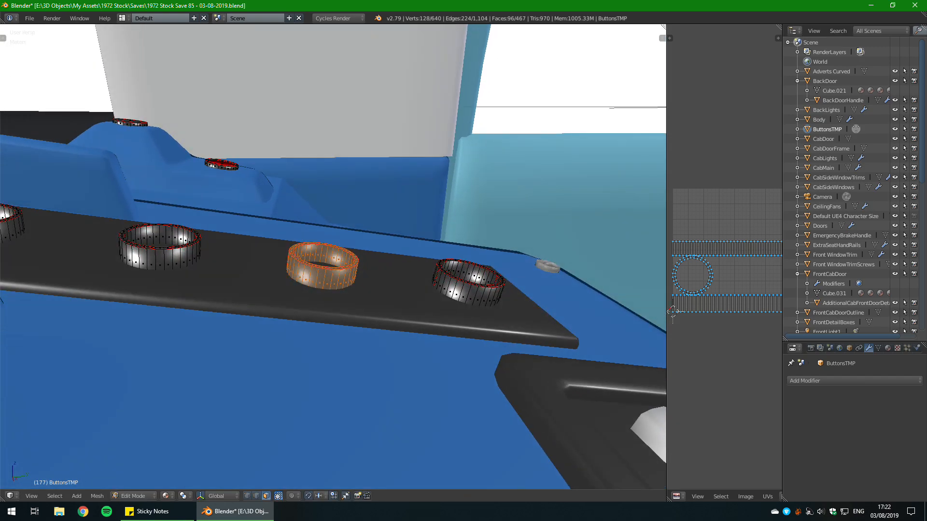
{"action": "scroll", "coordinate": [333, 270], "scroll_direction": "up", "scroll_amount": 3}
{"action": "key", "text": "g"}
{"action": "key", "text": "shift+x"}
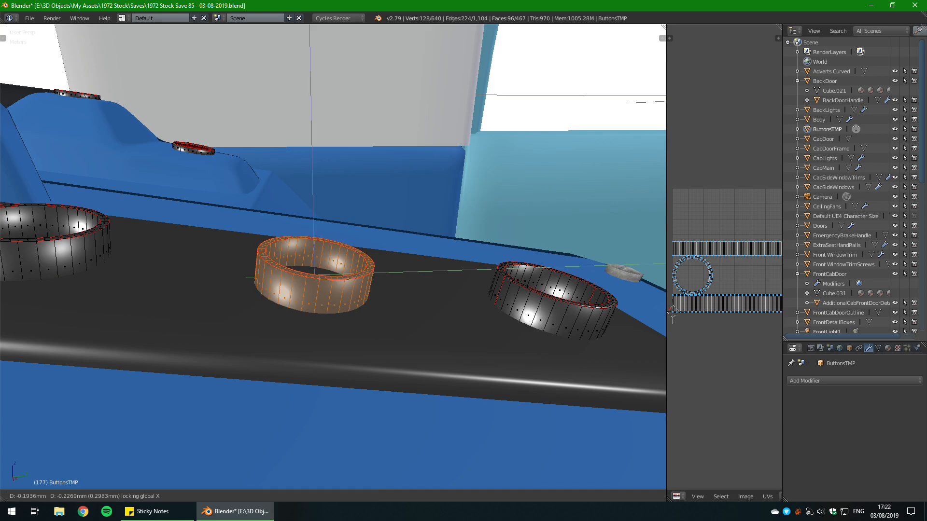
{"action": "left_click", "coordinate": [333, 271]}
Step: Select the third ring from the screw end, move it about 1.8 mm with the global X axis locked, and leave mesh editing
{"action": "scroll", "coordinate": [333, 270], "scroll_direction": "down", "scroll_amount": 4}
{"action": "middle_click_drag", "start_coordinate": [333, 271], "coordinate": [364, 389]}
{"action": "key", "text": "a"}
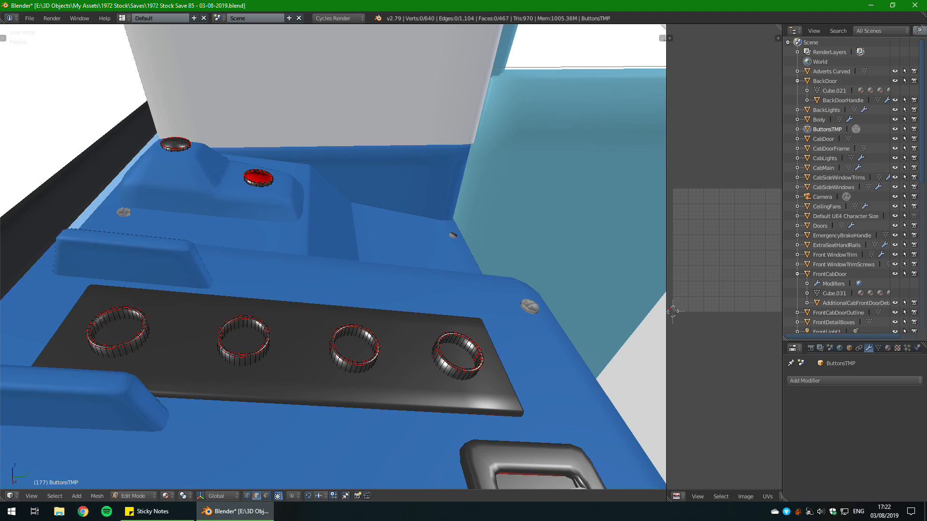
{"action": "key", "text": "l"}
{"action": "middle_click_drag", "start_coordinate": [277, 425], "coordinate": [280, 404]}
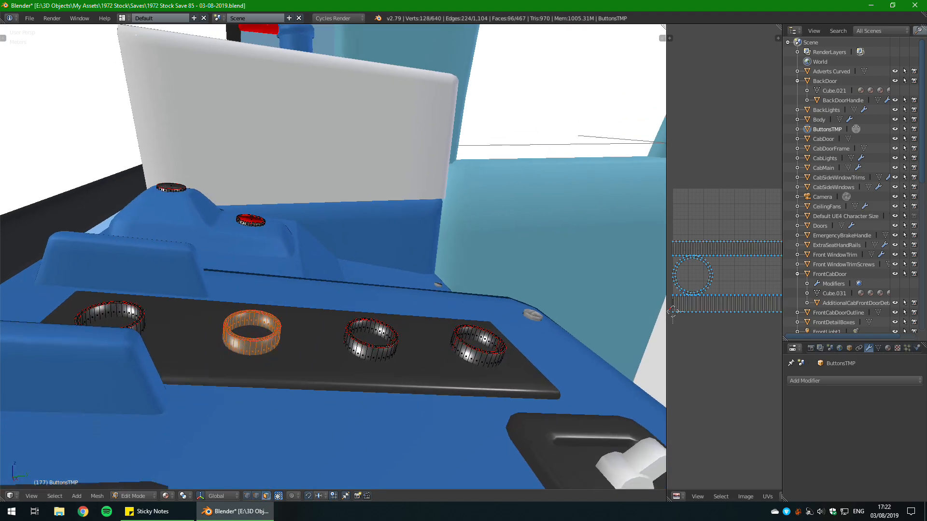
{"action": "scroll", "coordinate": [280, 404], "scroll_direction": "up", "scroll_amount": 1}
{"action": "key", "text": "g"}
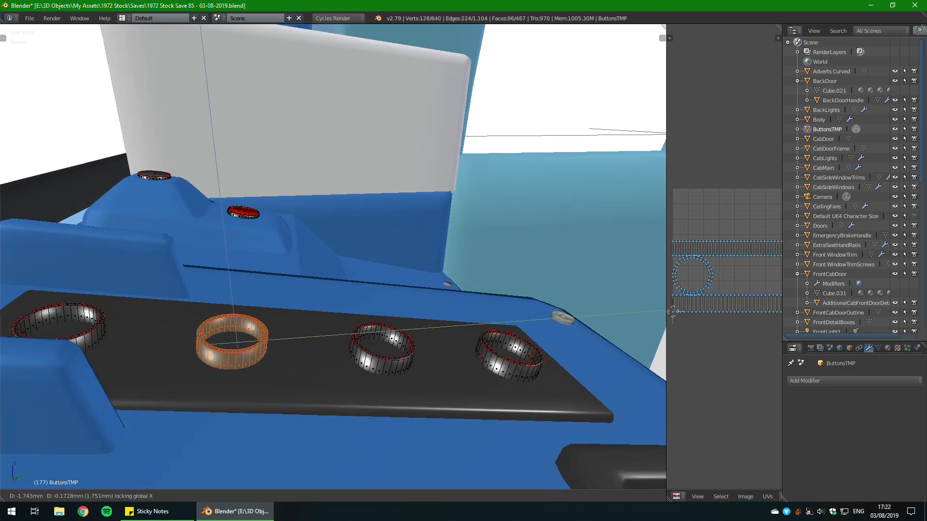
{"action": "left_click", "coordinate": [381, 299]}
{"action": "scroll", "coordinate": [382, 299], "scroll_direction": "down", "scroll_amount": 3}
{"action": "middle_click_drag", "start_coordinate": [382, 299], "coordinate": [304, 359]}
{"action": "key", "text": "Tab"}
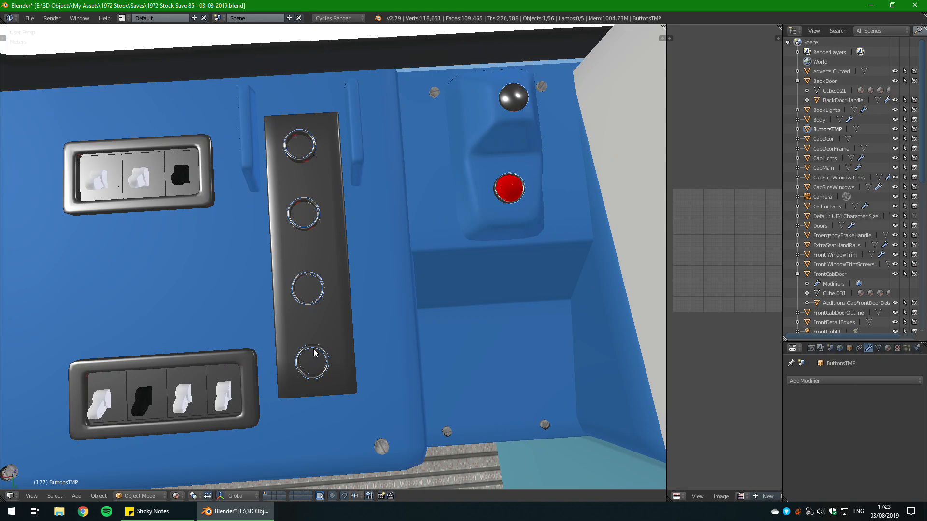
{"action": "middle_click_drag", "start_coordinate": [368, 283], "coordinate": [672, 312]}
Step: Select all four rings in the mesh and shift them slightly across the black panel along the global X axis to centre them
{"action": "key", "text": "Tab"}
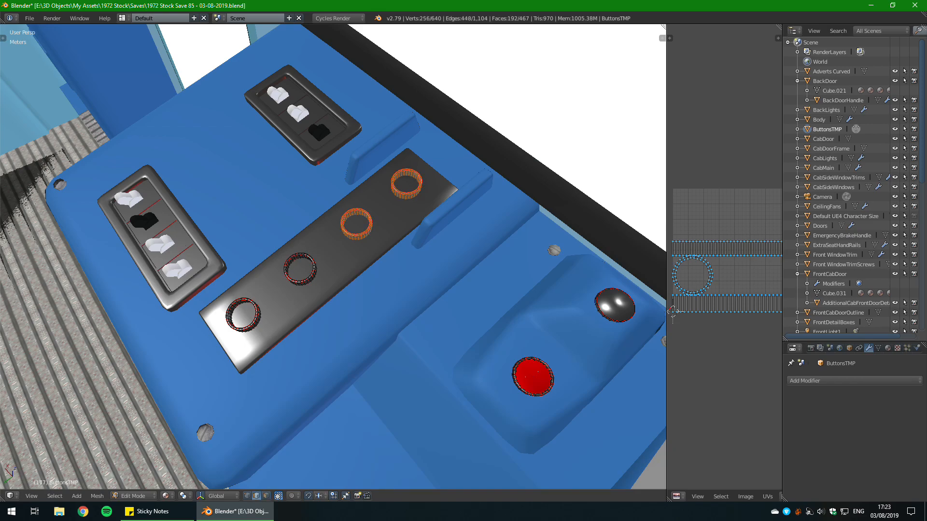
{"action": "middle_click_drag", "start_coordinate": [289, 280], "coordinate": [418, 297]}
{"action": "key", "text": "g"}
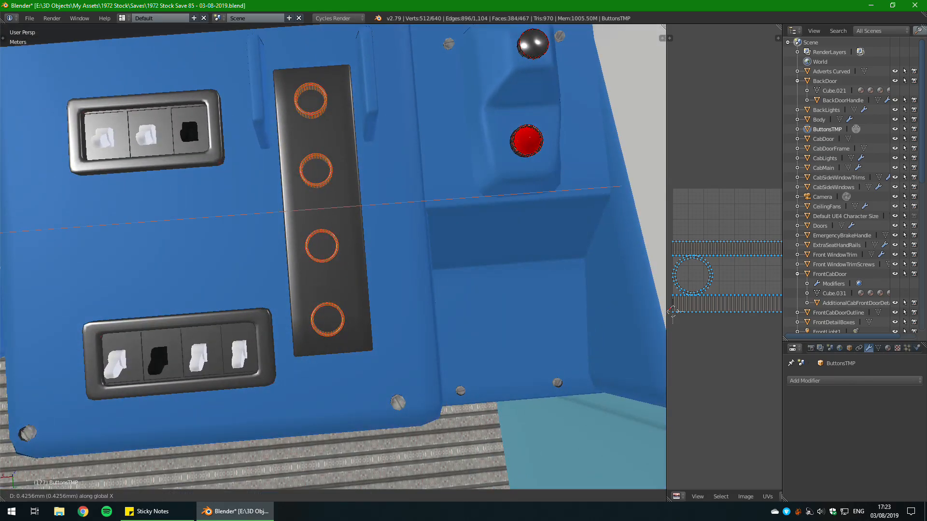
{"action": "left_click", "coordinate": [399, 300]}
{"action": "key", "text": "Tab"}
{"action": "key", "text": "Tab"}
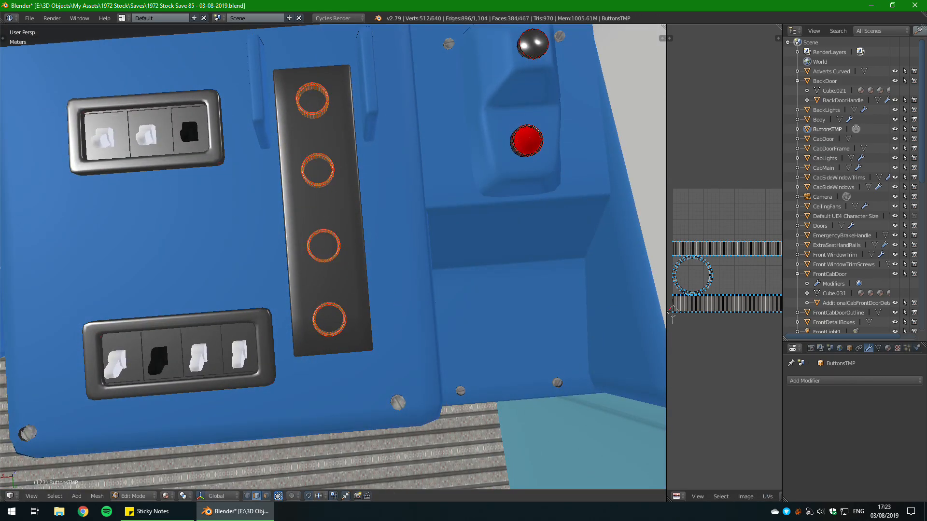
{"action": "middle_click_drag", "start_coordinate": [400, 299], "coordinate": [417, 307], "text": "shift"}
{"action": "key", "text": "g"}
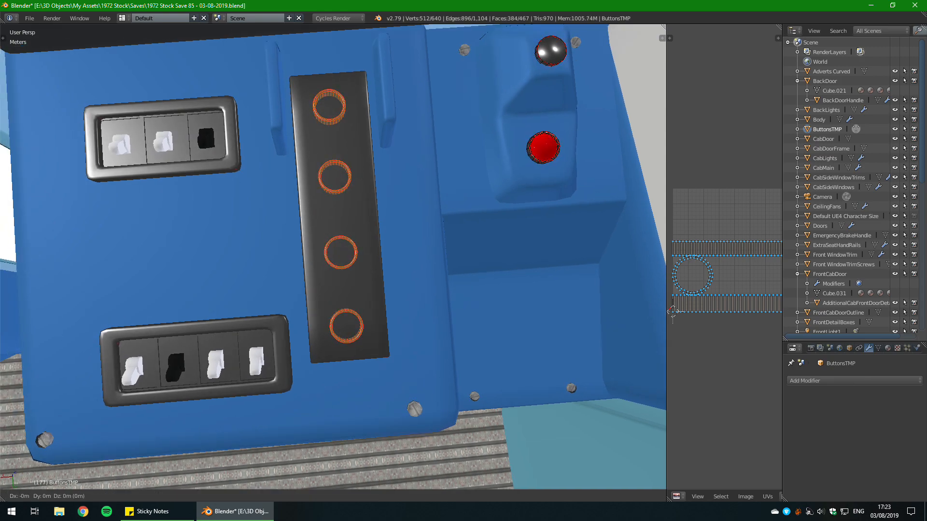
{"action": "left_click", "coordinate": [416, 306]}
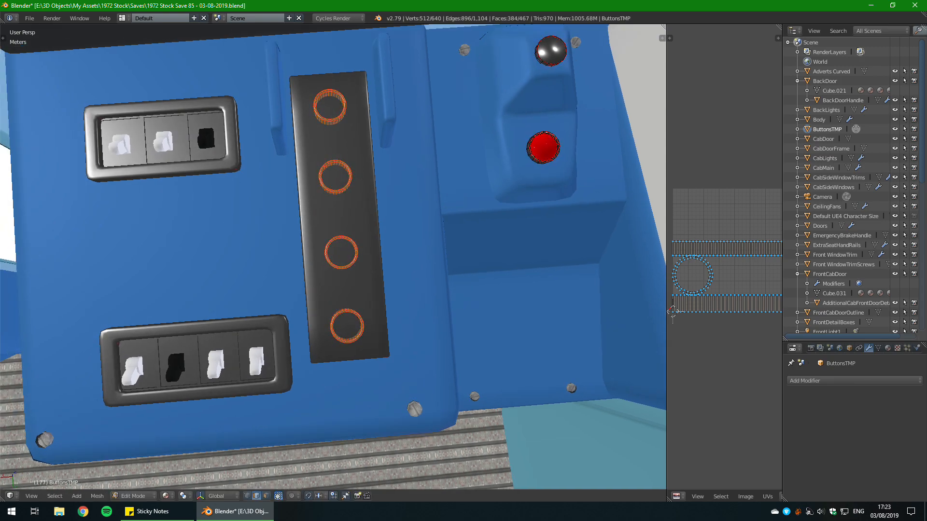
Step: Leave mesh editing, save over the existing blend file, deselect everything and check the dashboard
{"action": "middle_click_drag", "start_coordinate": [417, 306], "coordinate": [467, 285]}
{"action": "key", "text": "Tab"}
{"action": "key", "text": "ctrl+s"}
{"action": "left_click", "coordinate": [450, 238]}
{"action": "scroll", "coordinate": [450, 239], "scroll_direction": "down", "scroll_amount": 3}
{"action": "key", "text": "a"}
{"action": "scroll", "coordinate": [421, 266], "scroll_direction": "down", "scroll_amount": 4}
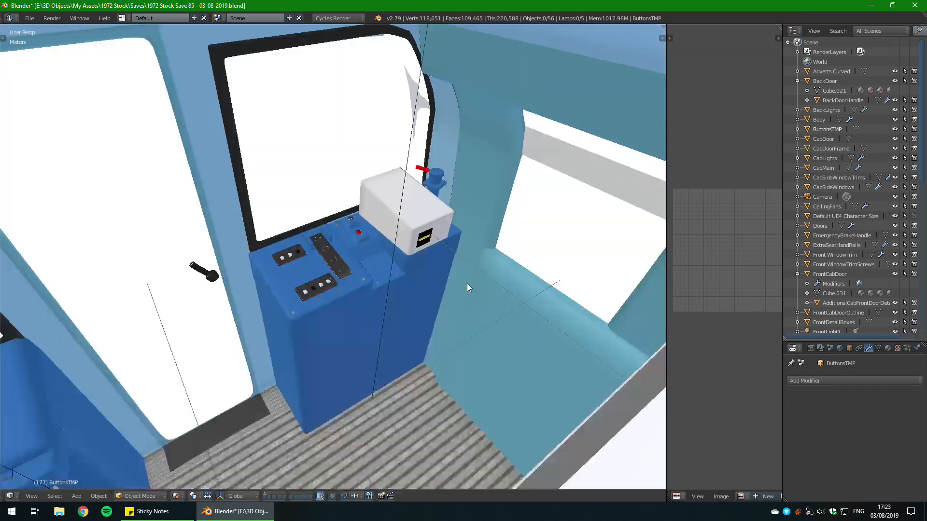
{"action": "scroll", "coordinate": [459, 294], "scroll_direction": "up", "scroll_amount": 5}
{"action": "scroll", "coordinate": [457, 336], "scroll_direction": "down", "scroll_amount": 4}
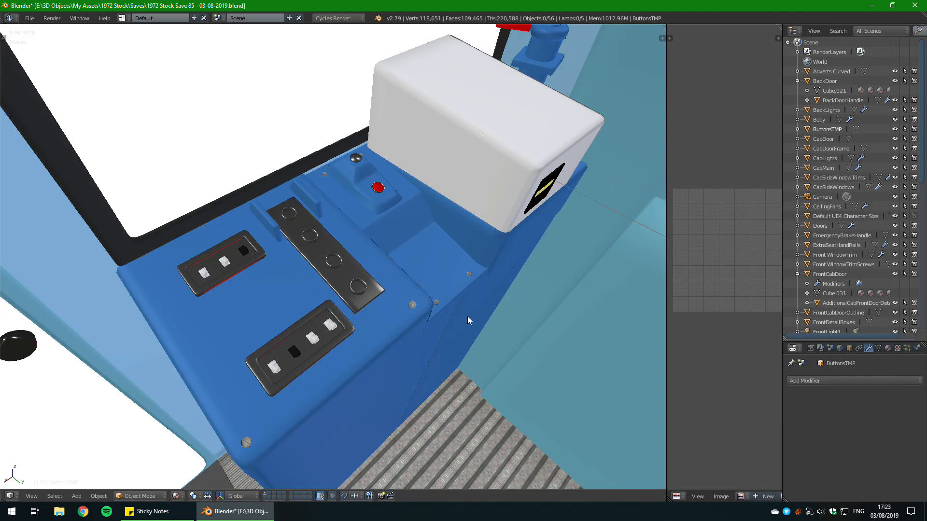
{"action": "middle_click_drag", "start_coordinate": [467, 320], "coordinate": [458, 264]}
Step: Reopen the ButtonsTMP mesh for editing with nothing selected and add a cylinder to it
{"action": "key", "text": "Tab"}
{"action": "scroll", "coordinate": [350, 285], "scroll_direction": "up", "scroll_amount": 5}
{"action": "key", "text": "a"}
{"action": "scroll", "coordinate": [313, 270], "scroll_direction": "down", "scroll_amount": 2}
{"action": "scroll", "coordinate": [290, 255], "scroll_direction": "up", "scroll_amount": 5}
{"action": "key", "text": "shift+a"}
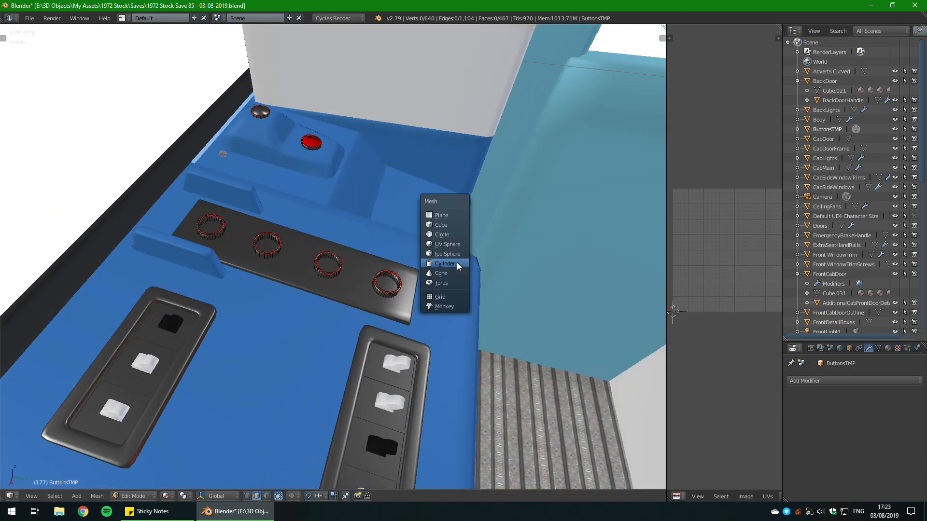
{"action": "left_click", "coordinate": [456, 262]}
{"action": "scroll", "coordinate": [457, 262], "scroll_direction": "down", "scroll_amount": 12}
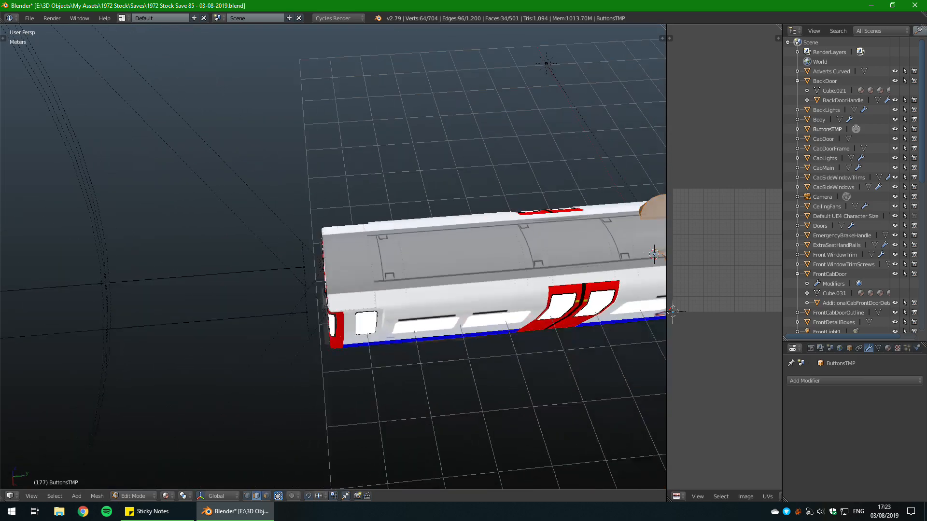
Step: Move the new cylinder to the cab end of the train and centre the view on it
{"action": "middle_click_drag", "start_coordinate": [457, 262], "coordinate": [482, 227]}
{"action": "key", "text": "g"}
{"action": "left_click", "coordinate": [355, 227]}
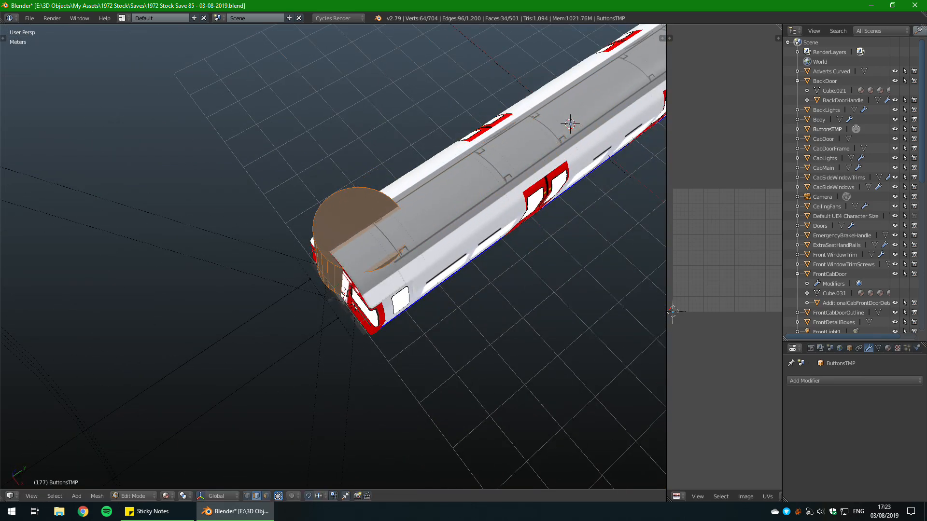
{"action": "key", "text": "g"}
{"action": "left_click", "coordinate": [408, 257]}
{"action": "key", "text": "KP_Decimal"}
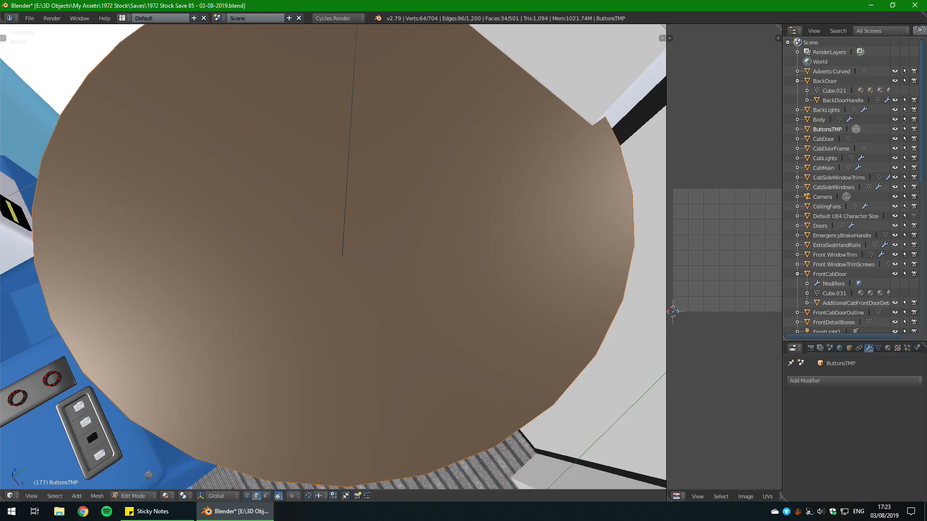
Step: Scale the cylinder down to a small size and move it over the dashboard with the global Z axis locked
{"action": "scroll", "coordinate": [502, 311], "scroll_direction": "down", "scroll_amount": 5}
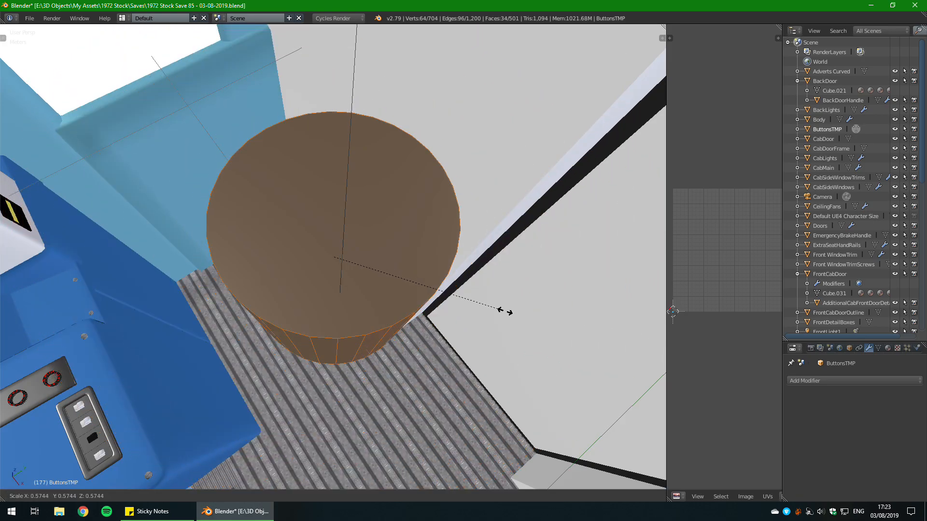
{"action": "middle_click_drag", "start_coordinate": [502, 311], "coordinate": [483, 251]}
{"action": "scroll", "coordinate": [333, 256], "scroll_direction": "up", "scroll_amount": 3}
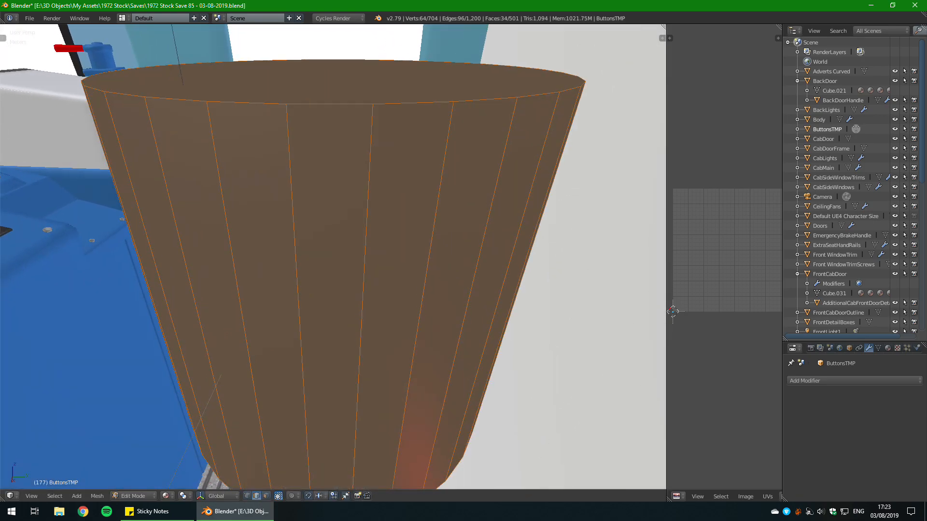
{"action": "scroll", "coordinate": [334, 256], "scroll_direction": "down", "scroll_amount": 5}
{"action": "middle_click_drag", "start_coordinate": [333, 256], "coordinate": [280, 193]}
{"action": "key", "text": "g"}
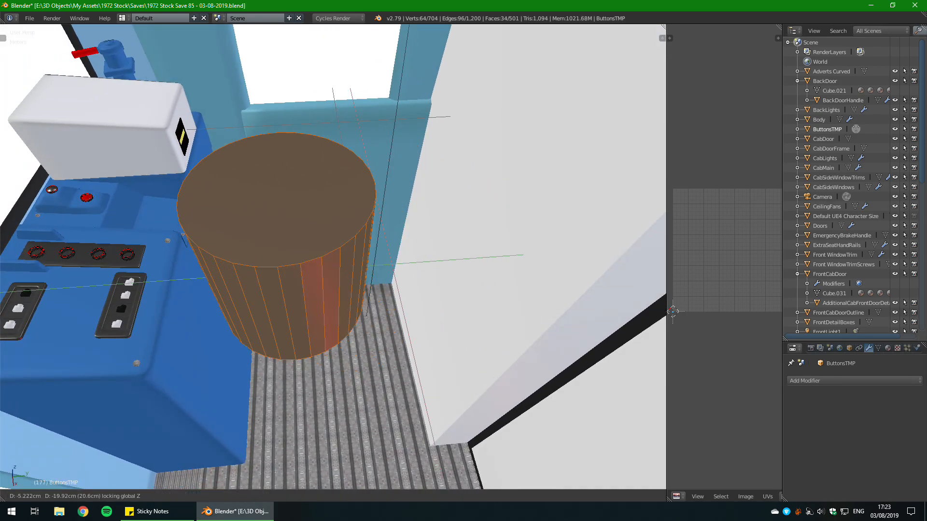
{"action": "key", "text": "Return"}
{"action": "left_click", "coordinate": [185, 252]}
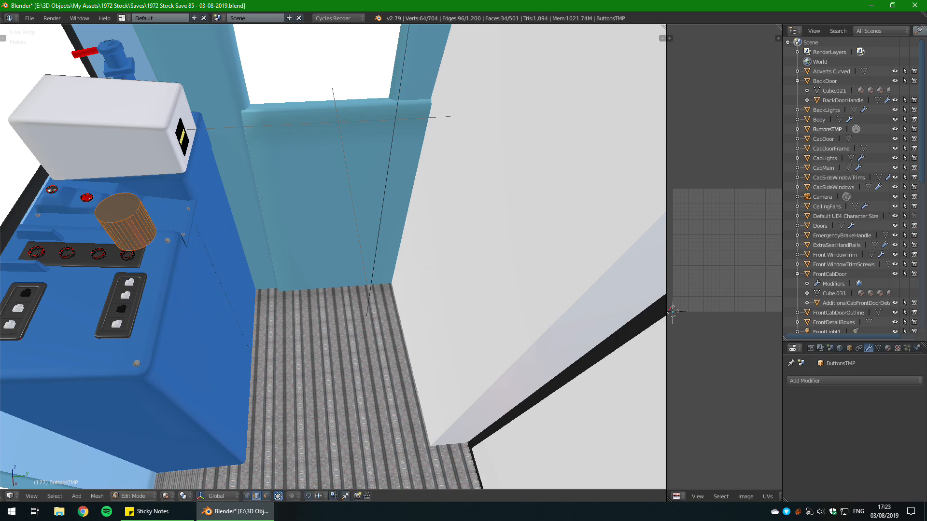
Step: Flatten the cylinder along the Z axis into a thin disc and scale it down to about the ring size
{"action": "middle_click_drag", "start_coordinate": [185, 252], "coordinate": [444, 273], "text": "shift"}
{"action": "key", "text": "KP_Decimal"}
{"action": "scroll", "coordinate": [359, 312], "scroll_direction": "down", "scroll_amount": 7}
{"action": "key", "text": "s"}
{"action": "key", "text": "z"}
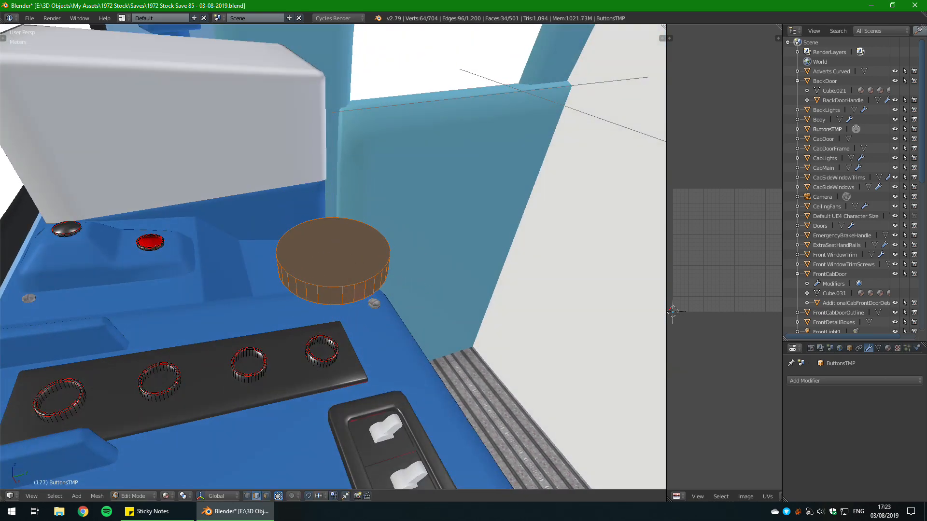
{"action": "key", "text": "s"}
{"action": "middle_click_drag", "start_coordinate": [396, 270], "coordinate": [342, 270]}
Step: Move the disc next to the panel's end ring nearest the screw with the global Z axis locked
{"action": "key", "text": "KP_Decimal"}
{"action": "scroll", "coordinate": [397, 291], "scroll_direction": "down", "scroll_amount": 3}
{"action": "middle_click_drag", "start_coordinate": [341, 271], "coordinate": [452, 200], "text": "shift"}
{"action": "scroll", "coordinate": [410, 227], "scroll_direction": "down", "scroll_amount": 3}
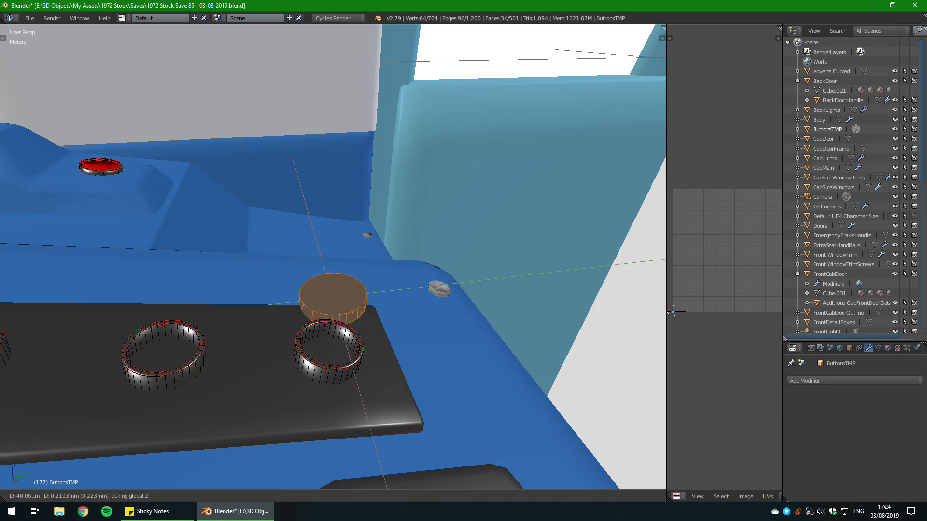
{"action": "left_click", "coordinate": [456, 375]}
Step: Centre the disc inside the end ring with the global Z axis locked
{"action": "middle_click_drag", "start_coordinate": [456, 375], "coordinate": [434, 348]}
{"action": "key", "text": "KP_Decimal"}
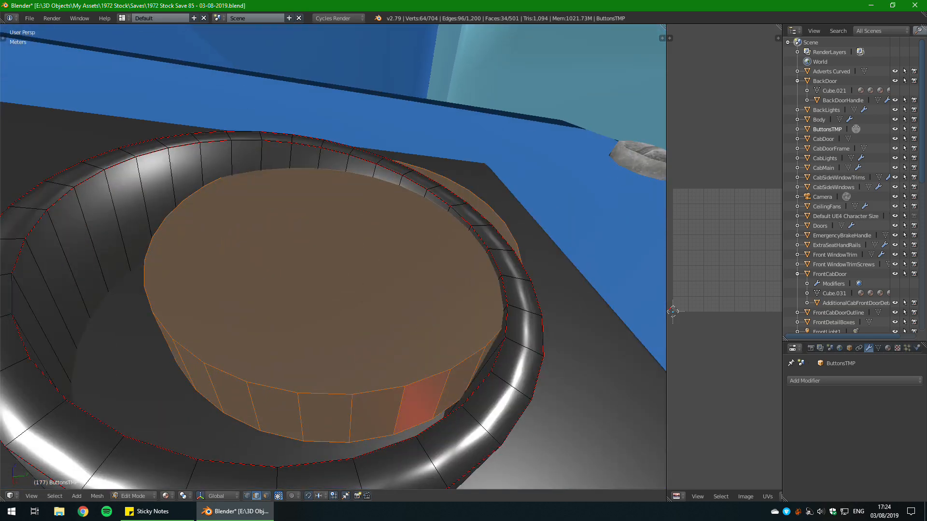
{"action": "scroll", "coordinate": [333, 257], "scroll_direction": "down", "scroll_amount": 7}
{"action": "middle_click_drag", "start_coordinate": [386, 257], "coordinate": [246, 285]}
{"action": "scroll", "coordinate": [333, 257], "scroll_direction": "up", "scroll_amount": 3}
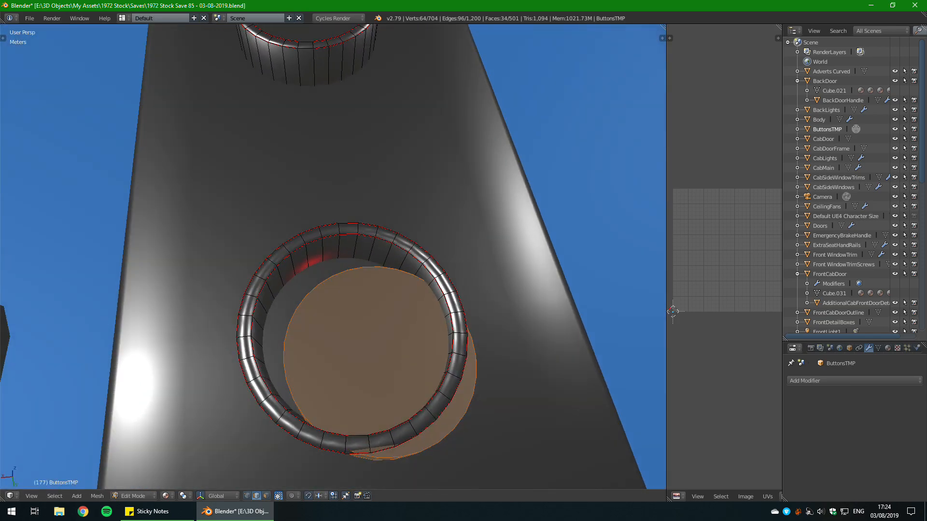
{"action": "key", "text": "shift+z"}
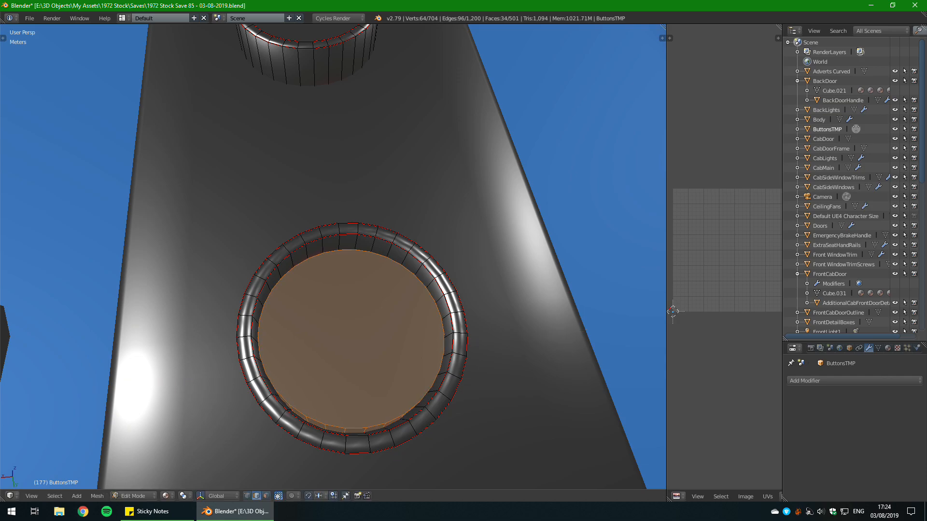
Step: Adjust the disc's height inside the end ring along the global Z axis
{"action": "middle_click_drag", "start_coordinate": [309, 280], "coordinate": [406, 232]}
{"action": "key", "text": "g"}
{"action": "key", "text": "z"}
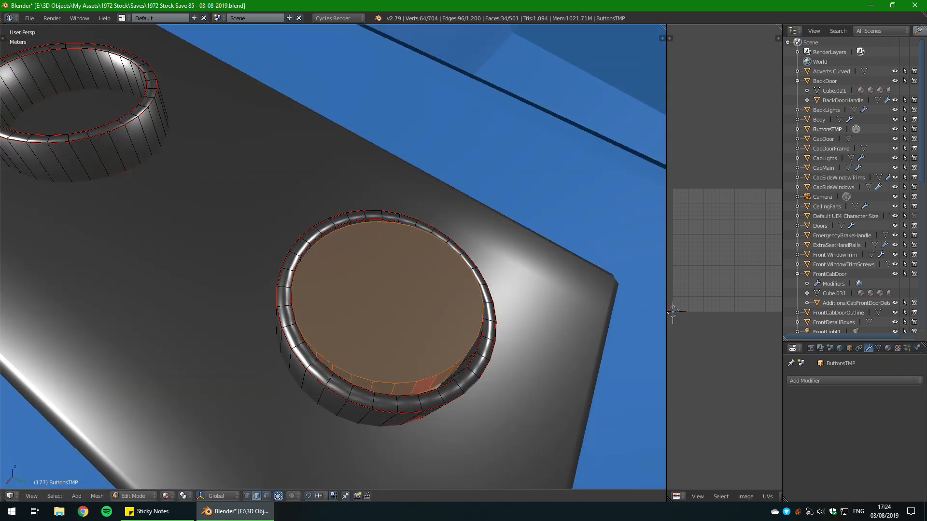
Step: Delete the disc's hidden bottom face
{"action": "middle_click_drag", "start_coordinate": [333, 256], "coordinate": [446, 125]}
{"action": "scroll", "coordinate": [435, 185], "scroll_direction": "up", "scroll_amount": 5}
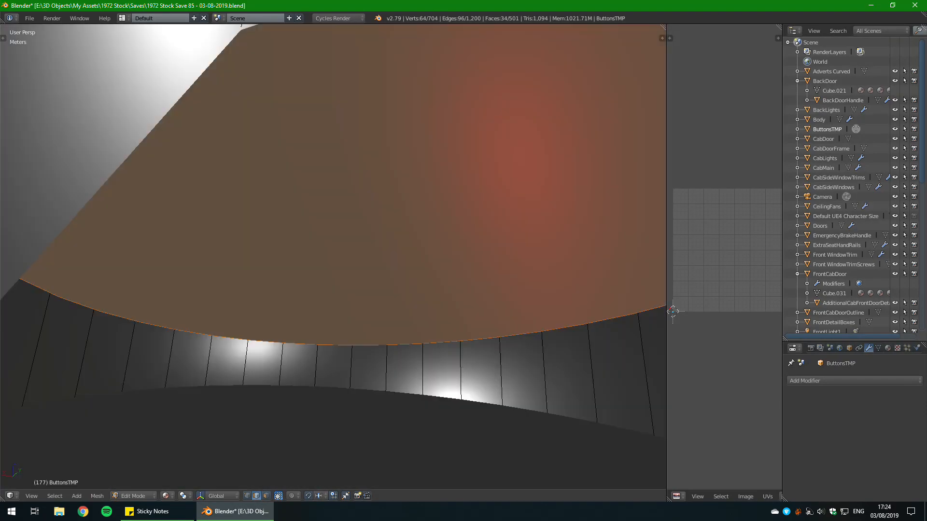
{"action": "left_click", "coordinate": [267, 496]}
{"action": "key", "text": "x"}
{"action": "left_click", "coordinate": [371, 252]}
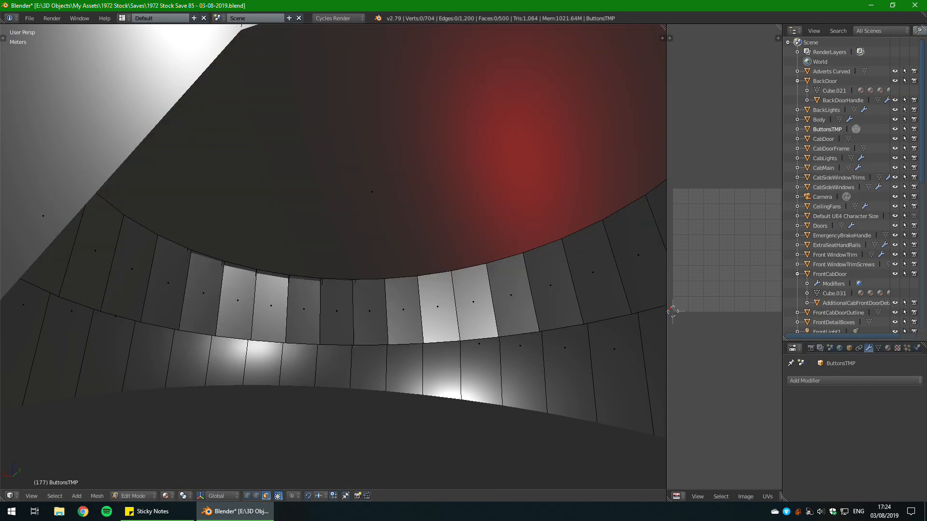
Step: Mark the edge loop around the disc's top face as a UV seam
{"action": "scroll", "coordinate": [371, 252], "scroll_direction": "down", "scroll_amount": 5}
{"action": "middle_click_drag", "start_coordinate": [371, 252], "coordinate": [365, 324]}
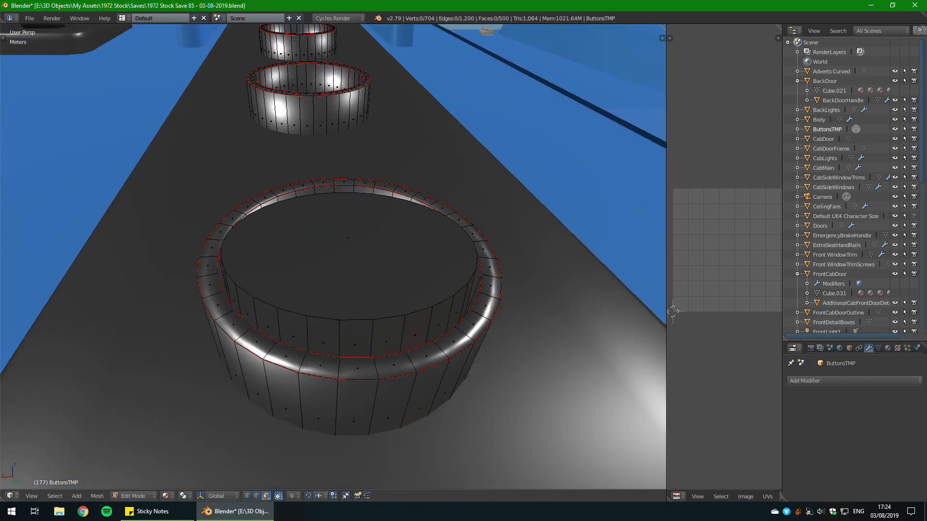
{"action": "key", "text": "l"}
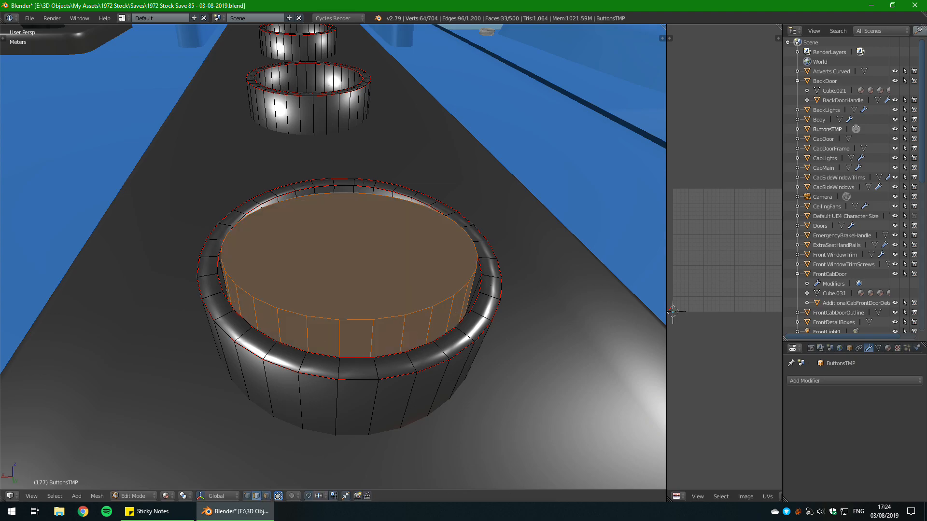
{"action": "right_click", "coordinate": [328, 323], "text": "alt"}
{"action": "key", "text": "ctrl+e"}
{"action": "left_click", "coordinate": [328, 324]}
{"action": "key", "text": "a"}
Step: Isolate the disc, mark one vertical side edge as a seam, and reveal the hidden geometry
{"action": "middle_click_drag", "start_coordinate": [328, 324], "coordinate": [594, 246]}
{"action": "scroll", "coordinate": [521, 307], "scroll_direction": "up", "scroll_amount": 2}
{"action": "scroll", "coordinate": [594, 246], "scroll_direction": "up", "scroll_amount": 3}
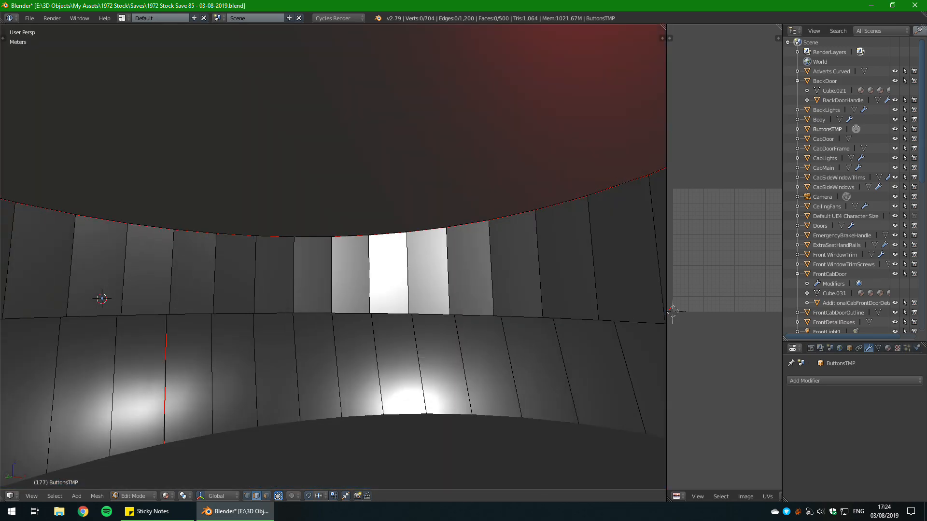
{"action": "middle_click_drag", "start_coordinate": [367, 241], "coordinate": [217, 270]}
{"action": "key", "text": "l"}
{"action": "key", "text": "shift+h"}
{"action": "key", "text": "a"}
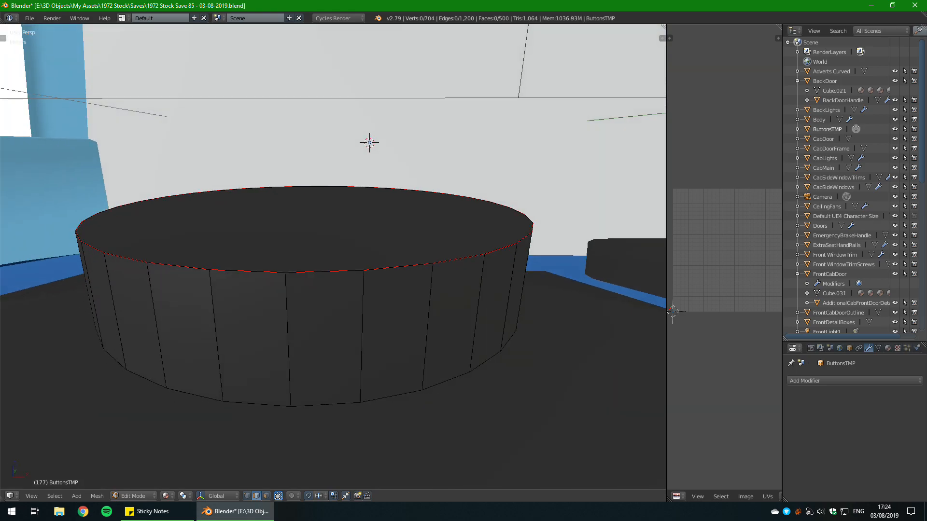
{"action": "scroll", "coordinate": [333, 193], "scroll_direction": "down", "scroll_amount": 4}
{"action": "key", "text": "ctrl+e"}
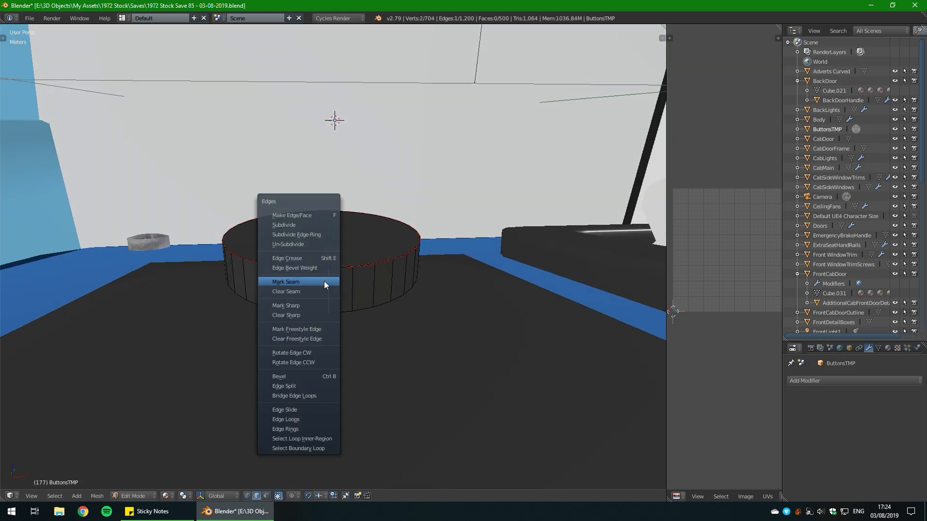
{"action": "left_click", "coordinate": [323, 281]}
{"action": "key", "text": "a"}
{"action": "key", "text": "alt+h"}
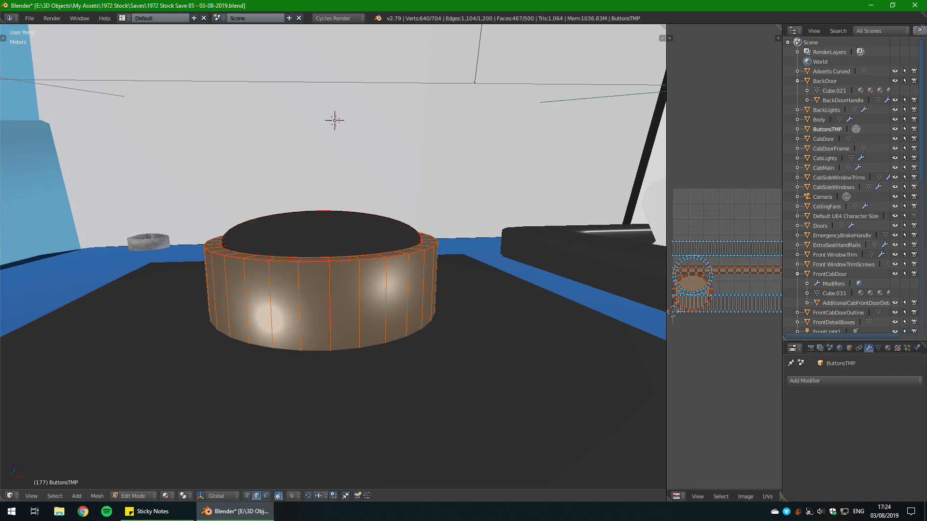
Step: Unwrap the disc's UVs and close the UV editor by expanding the 3D view over it
{"action": "key", "text": "a"}
{"action": "middle_click_drag", "start_coordinate": [323, 281], "coordinate": [373, 298]}
{"action": "key", "text": "l"}
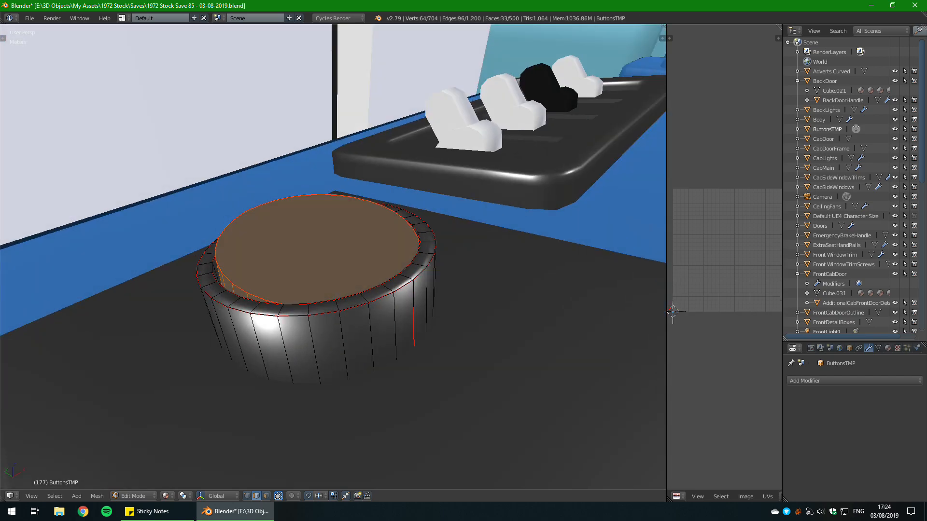
{"action": "key", "text": "u"}
{"action": "left_click", "coordinate": [267, 214]}
{"action": "middle_click_drag", "start_coordinate": [267, 214], "coordinate": [424, 229]}
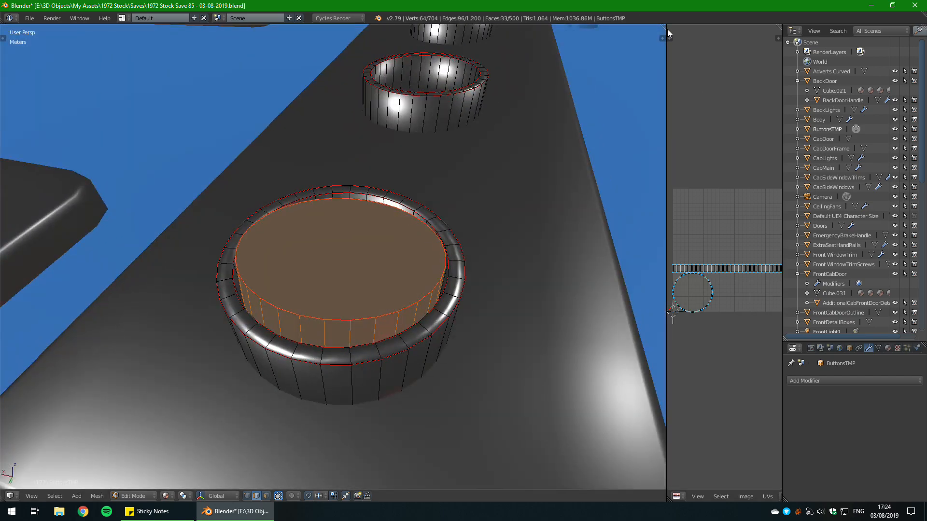
{"action": "left_click_drag", "start_coordinate": [663, 28], "coordinate": [695, 37]}
Step: Rotate the disc by about -10 degrees around the global X axis to follow the ring's tilt
{"action": "scroll", "coordinate": [391, 257], "scroll_direction": "down", "scroll_amount": 6}
{"action": "middle_click_drag", "start_coordinate": [391, 257], "coordinate": [429, 256]}
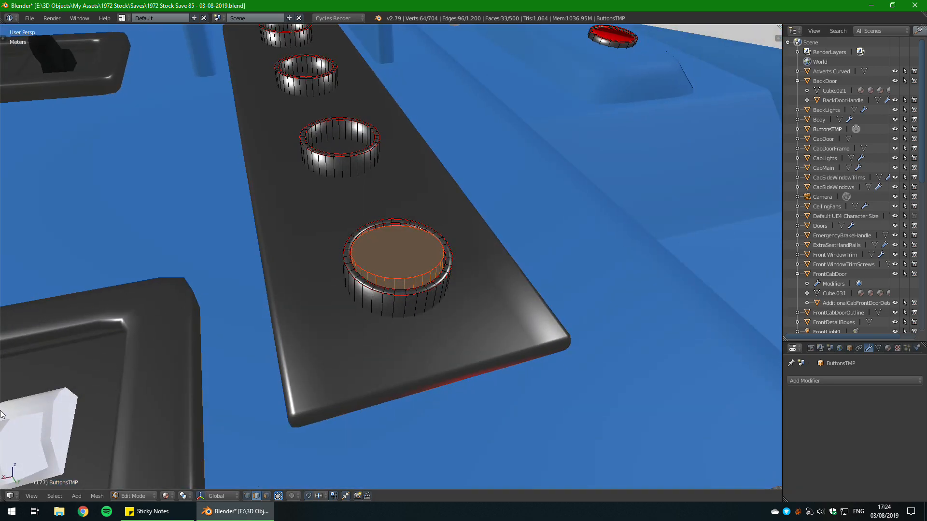
{"action": "scroll", "coordinate": [417, 256], "scroll_direction": "up", "scroll_amount": 3}
{"action": "middle_click_drag", "start_coordinate": [391, 257], "coordinate": [442, 246]}
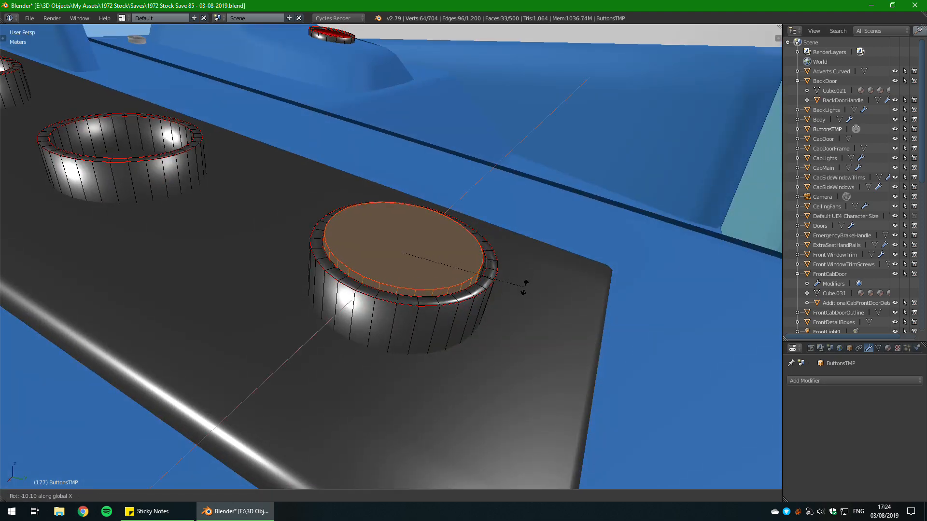
{"action": "scroll", "coordinate": [391, 257], "scroll_direction": "up", "scroll_amount": 3}
{"action": "middle_click_drag", "start_coordinate": [391, 256], "coordinate": [442, 220]}
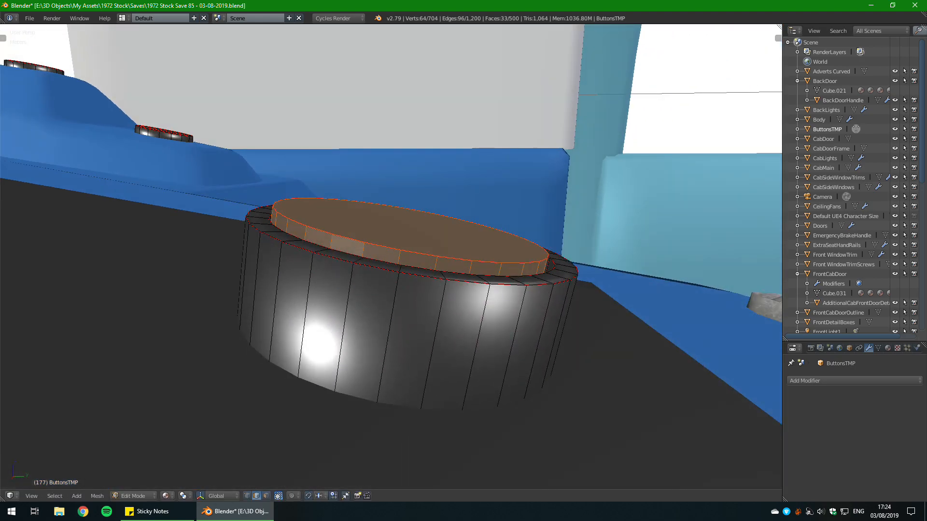
Step: Fine-tune the disc's tilt by about 0.3 degrees around the global X axis
{"action": "mouse_move", "coordinate": [391, 257]}
{"action": "middle_mouse_down"}
{"action": "mouse_move", "coordinate": [393, 237]}
{"action": "mouse_move", "coordinate": [398, 266]}
{"action": "mouse_move", "coordinate": [399, 253]}
{"action": "middle_mouse_up"}
{"action": "scroll", "coordinate": [398, 266], "scroll_direction": "down", "scroll_amount": 2}
{"action": "scroll", "coordinate": [398, 265], "scroll_direction": "up", "scroll_amount": 4}
{"action": "scroll", "coordinate": [398, 265], "scroll_direction": "down", "scroll_amount": 2}
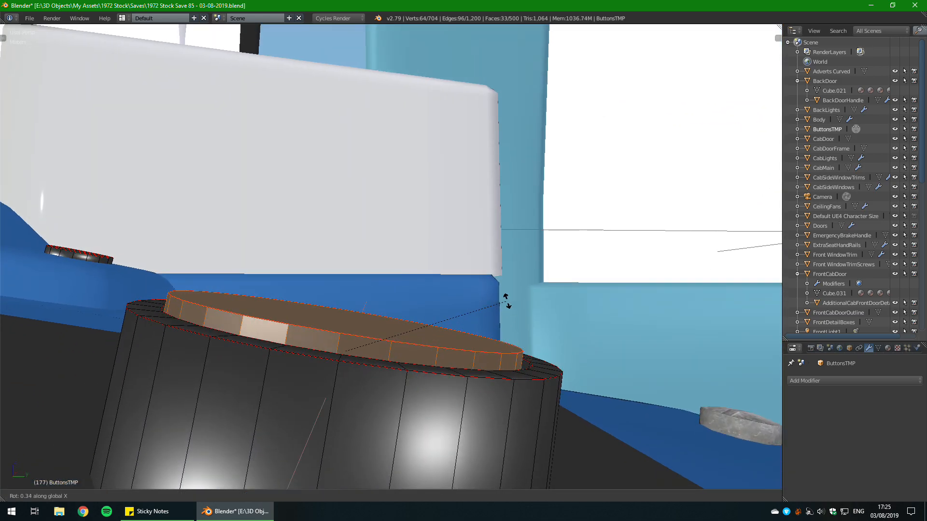
{"action": "left_click", "coordinate": [507, 302]}
Step: Check the disc's fit in the ring from above and save the file over the existing one
{"action": "middle_click_drag", "start_coordinate": [506, 301], "coordinate": [338, 352]}
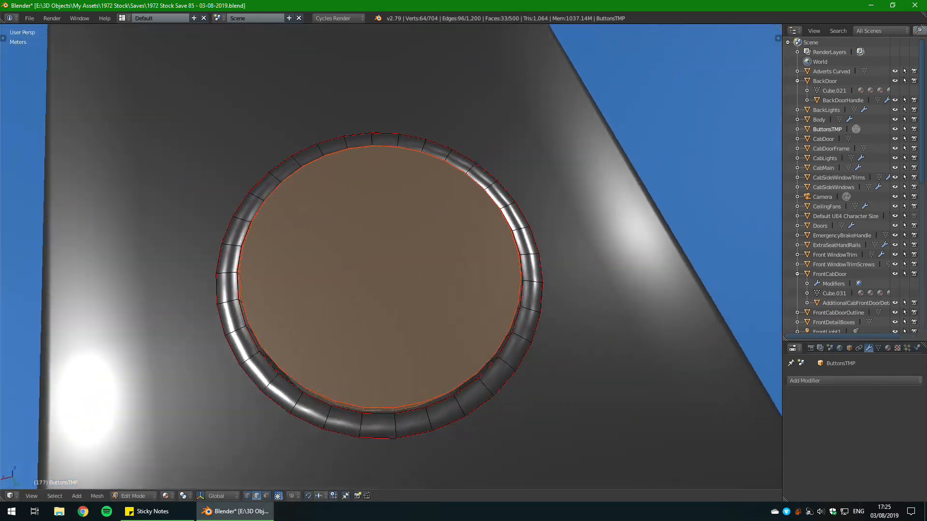
{"action": "middle_click_drag", "start_coordinate": [464, 430], "coordinate": [511, 407]}
{"action": "key", "text": "ctrl+s"}
{"action": "left_click", "coordinate": [576, 400]}
{"action": "key", "text": "Tab"}
{"action": "key", "text": "Tab"}
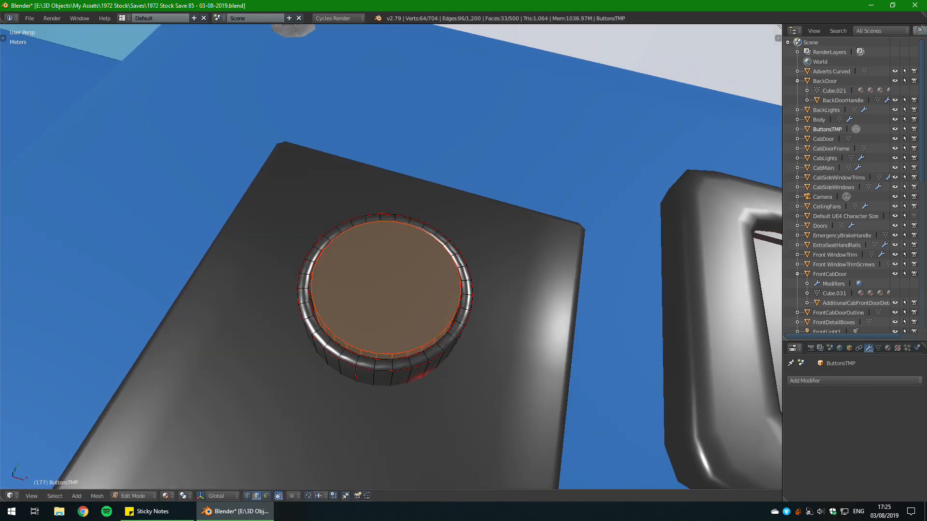
Step: Try flat shading on the top rim faces of the end ring
{"action": "right_click", "coordinate": [465, 274], "text": "alt"}
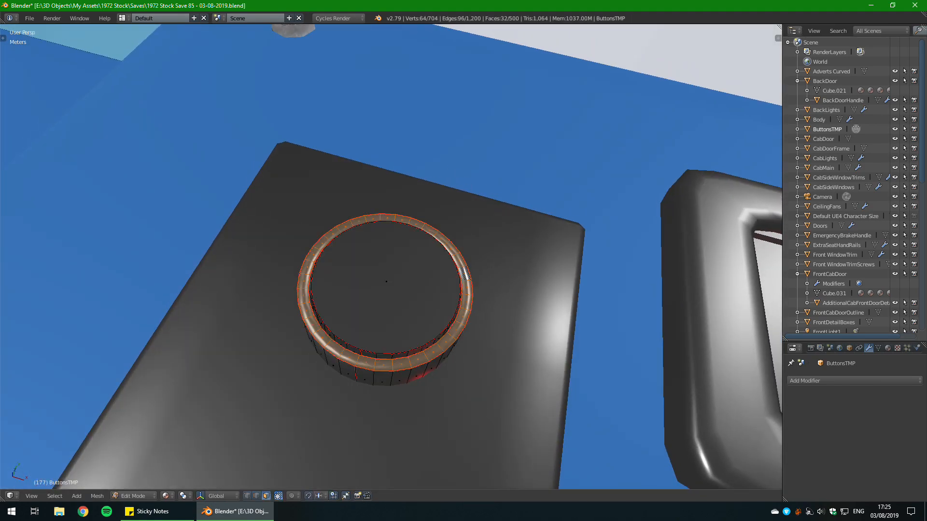
{"action": "key", "text": "ctrl+f"}
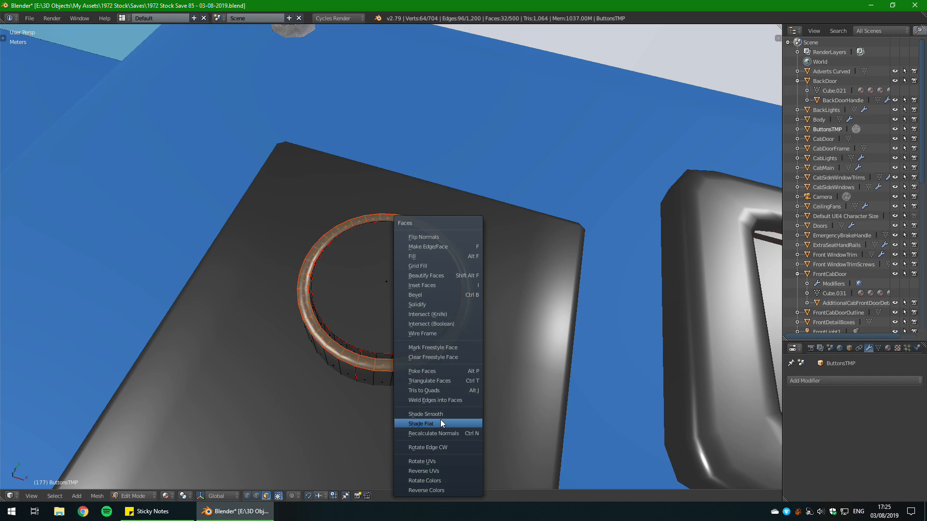
{"action": "left_click", "coordinate": [440, 417]}
{"action": "key", "text": "Tab"}
{"action": "middle_click_drag", "start_coordinate": [541, 300], "coordinate": [366, 204]}
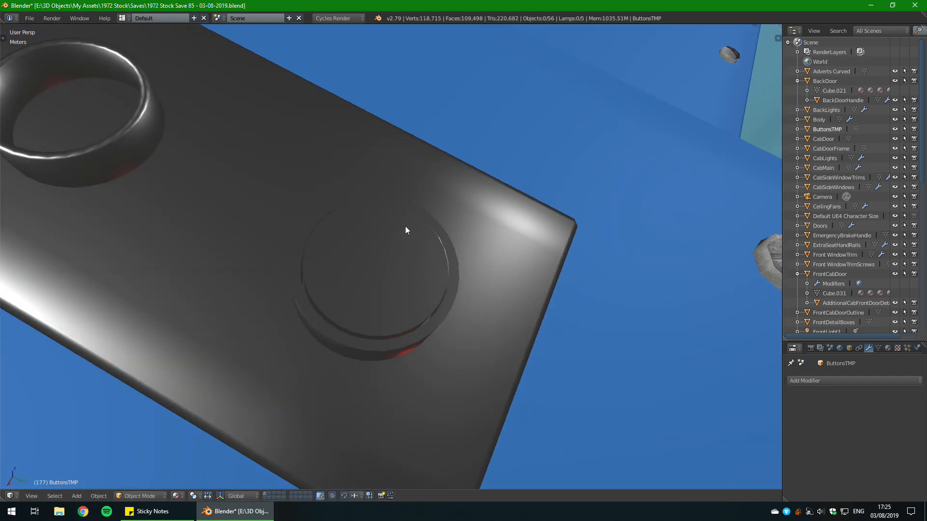
{"action": "middle_click_drag", "start_coordinate": [406, 227], "coordinate": [499, 265]}
{"action": "middle_click_drag", "start_coordinate": [289, 299], "coordinate": [449, 332]}
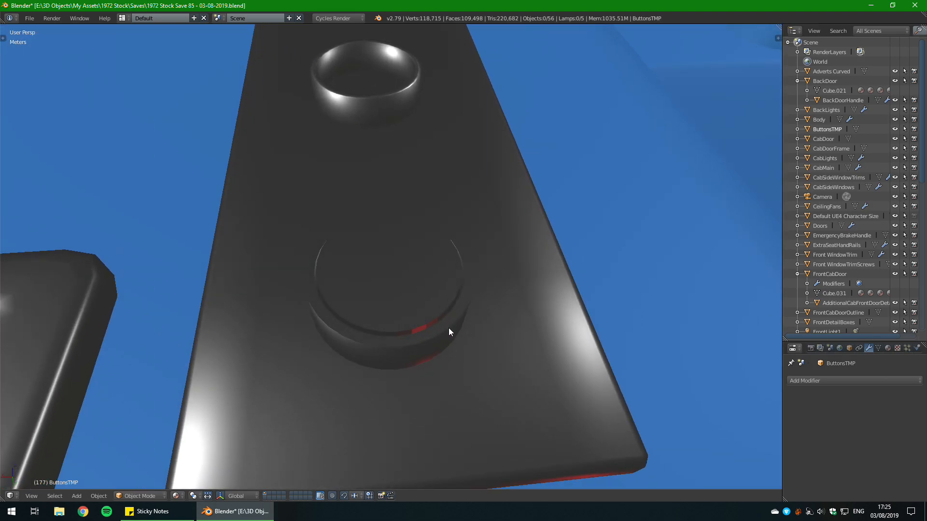
{"action": "key", "text": "Tab"}
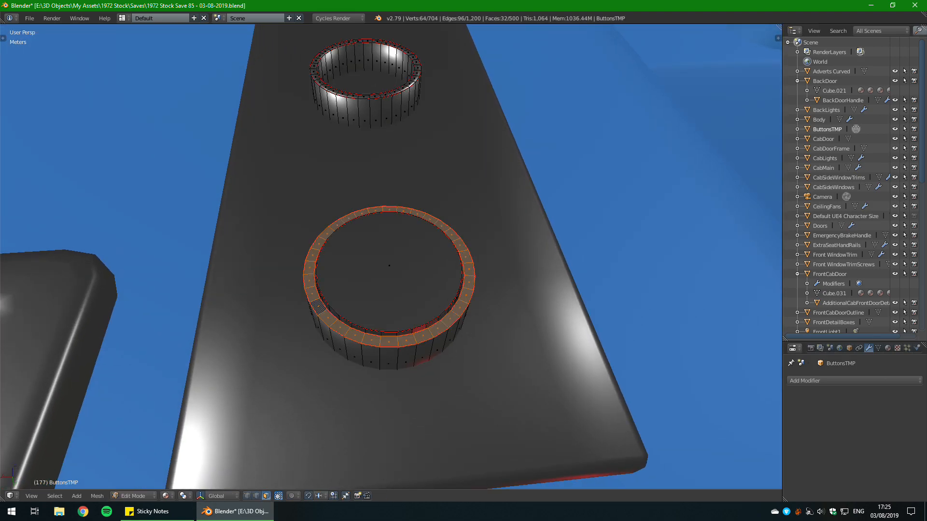
{"action": "key", "text": "a"}
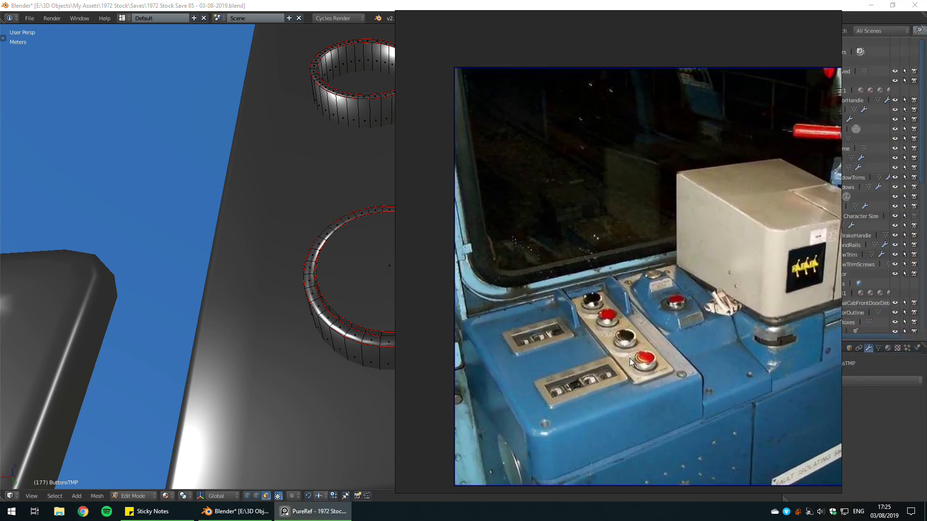
Step: Compare the dashboard buttons in the PureRef reference photo with the modelled ring and disc in Object Mode
{"action": "scroll", "coordinate": [635, 340], "scroll_direction": "up", "scroll_amount": 1}
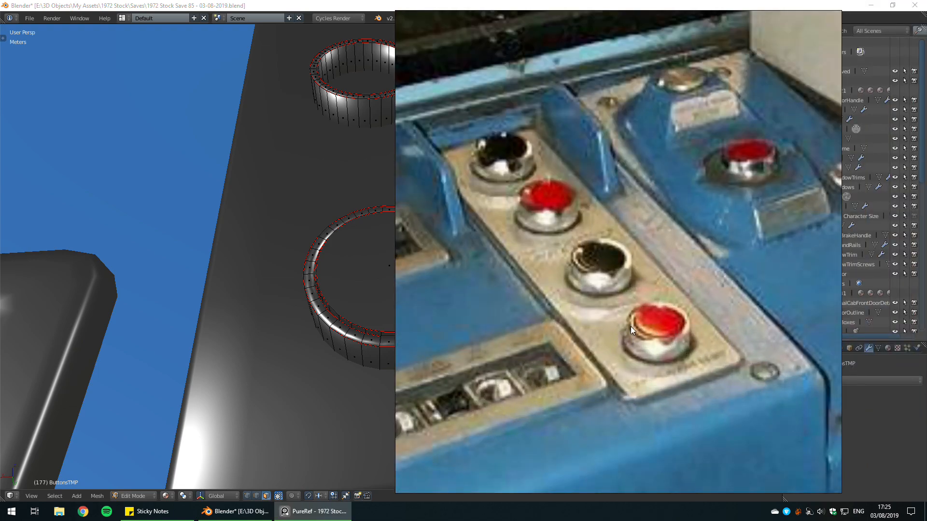
{"action": "right_click_drag", "start_coordinate": [546, 299], "coordinate": [926, 210]}
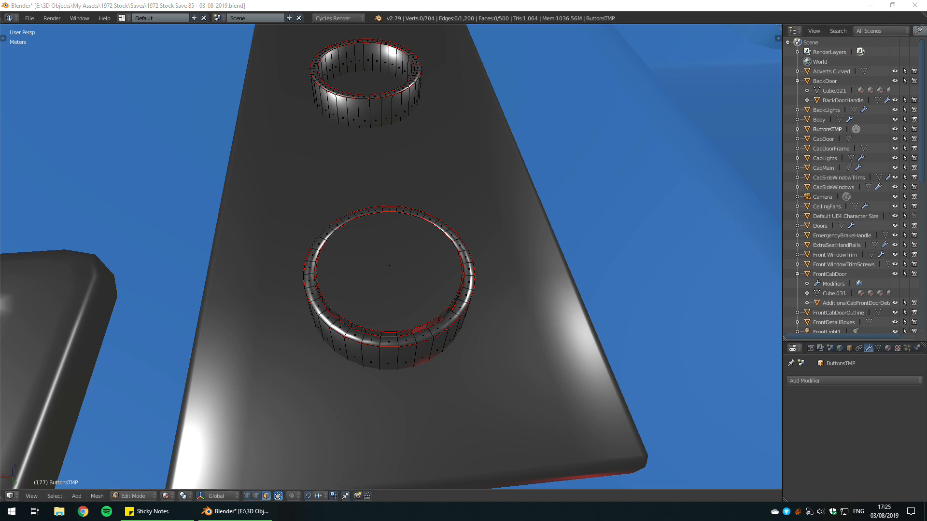
{"action": "scroll", "coordinate": [406, 284], "scroll_direction": "down", "scroll_amount": 9}
{"action": "mouse_move", "coordinate": [406, 284]}
{"action": "middle_mouse_down"}
{"action": "mouse_move", "coordinate": [434, 279]}
{"action": "mouse_move", "coordinate": [445, 261]}
{"action": "mouse_move", "coordinate": [393, 271]}
{"action": "mouse_move", "coordinate": [401, 282]}
{"action": "middle_mouse_up"}
{"action": "key", "text": "Tab"}
{"action": "scroll", "coordinate": [394, 295], "scroll_direction": "up", "scroll_amount": 5}
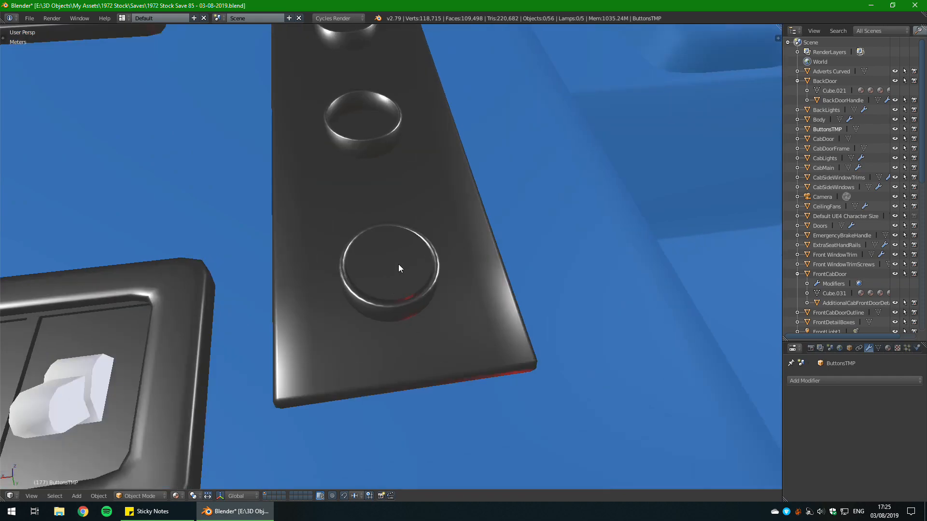
Step: Select the whole disc in Edit Mode and save the file over the existing one
{"action": "key", "text": "Tab"}
{"action": "middle_click_drag", "start_coordinate": [389, 261], "coordinate": [384, 263]}
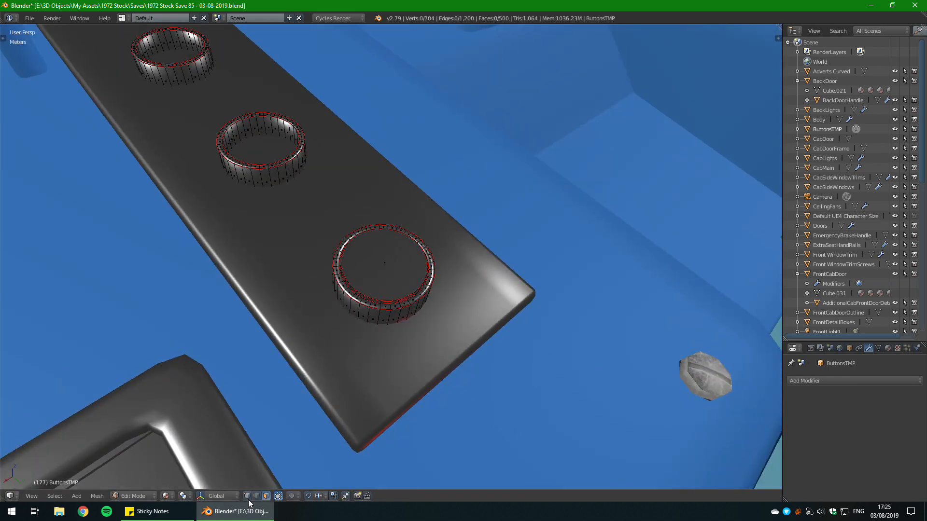
{"action": "key", "text": "l"}
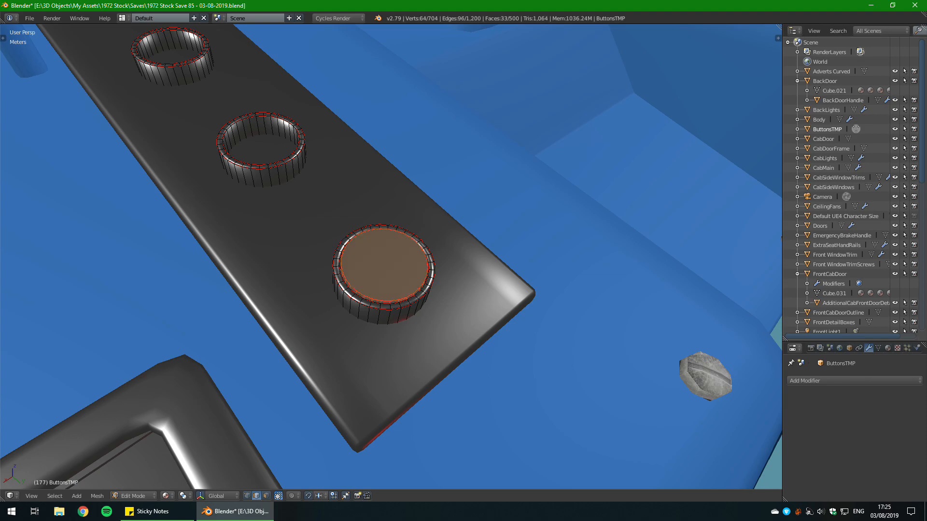
{"action": "scroll", "coordinate": [375, 293], "scroll_direction": "up", "scroll_amount": 5}
{"action": "key", "text": "ctrl+s"}
{"action": "left_click", "coordinate": [375, 294]}
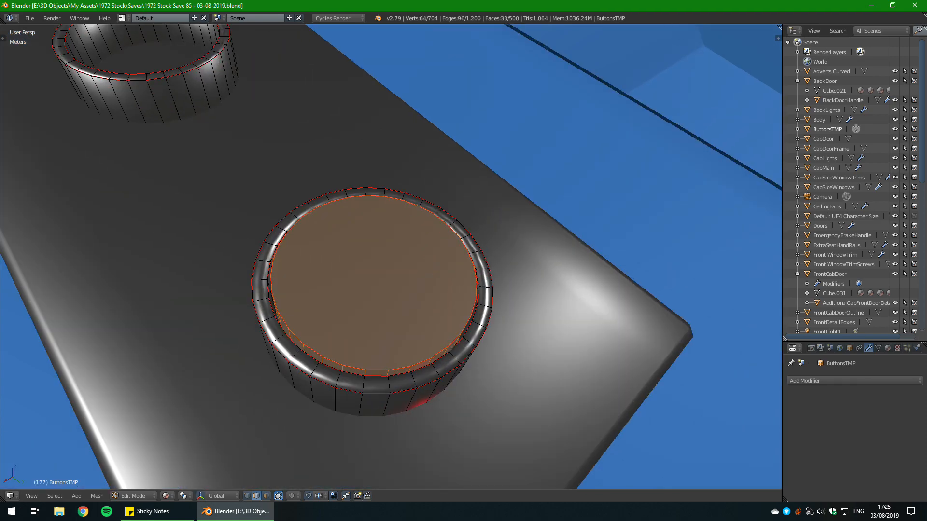
Step: Move the selected disc within the YZ plane so that it sits slightly lower inside the end ring
{"action": "middle_click_drag", "start_coordinate": [376, 294], "coordinate": [437, 252]}
{"action": "scroll", "coordinate": [410, 256], "scroll_direction": "up", "scroll_amount": 4}
{"action": "scroll", "coordinate": [411, 256], "scroll_direction": "down", "scroll_amount": 3}
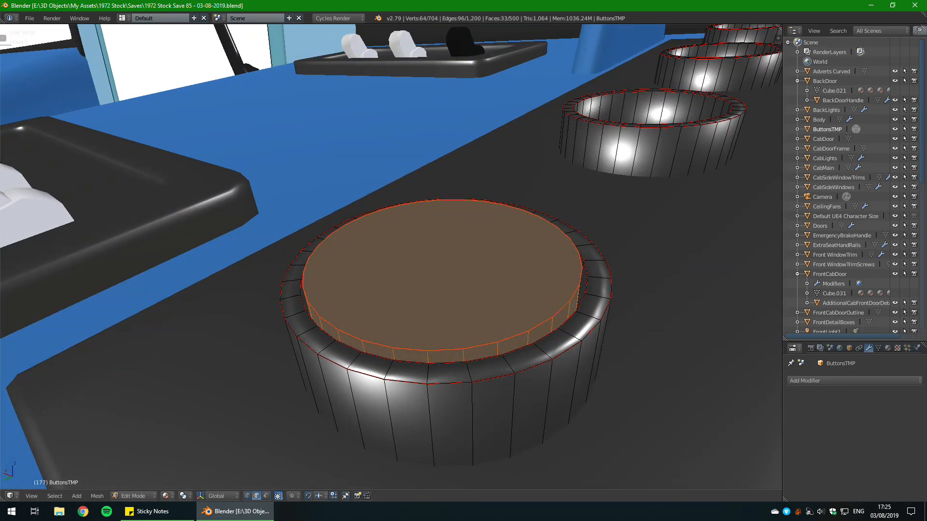
{"action": "scroll", "coordinate": [438, 252], "scroll_direction": "up", "scroll_amount": 4}
{"action": "middle_click_drag", "start_coordinate": [437, 252], "coordinate": [393, 236]}
{"action": "scroll", "coordinate": [414, 251], "scroll_direction": "down", "scroll_amount": 5}
{"action": "scroll", "coordinate": [386, 229], "scroll_direction": "up", "scroll_amount": 3}
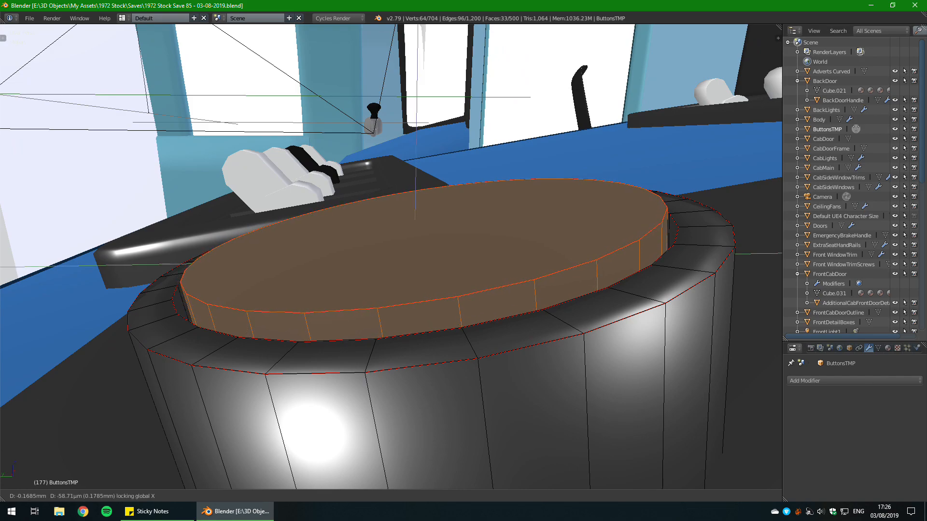
{"action": "left_click", "coordinate": [393, 237]}
{"action": "mouse_move", "coordinate": [394, 236]}
{"action": "middle_mouse_down"}
{"action": "mouse_move", "coordinate": [417, 245]}
{"action": "mouse_move", "coordinate": [397, 237]}
{"action": "middle_mouse_up"}
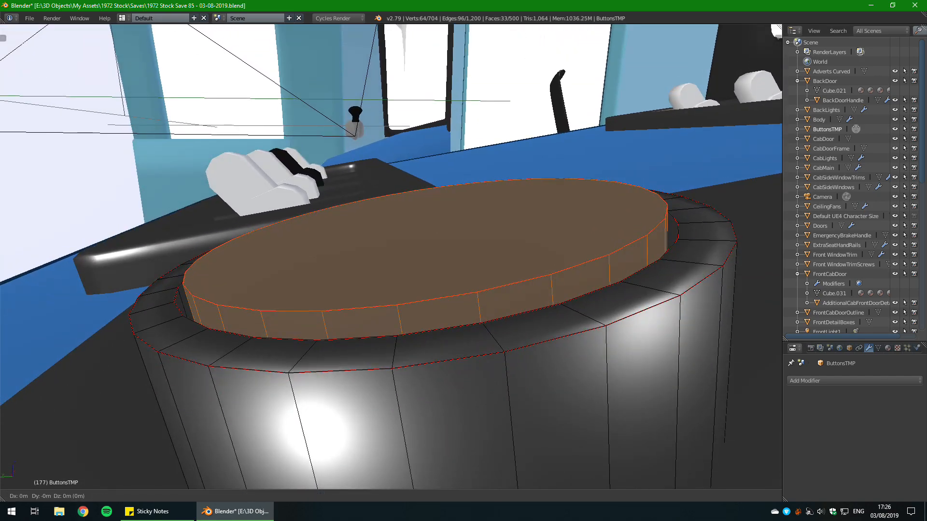
{"action": "key", "text": "Return"}
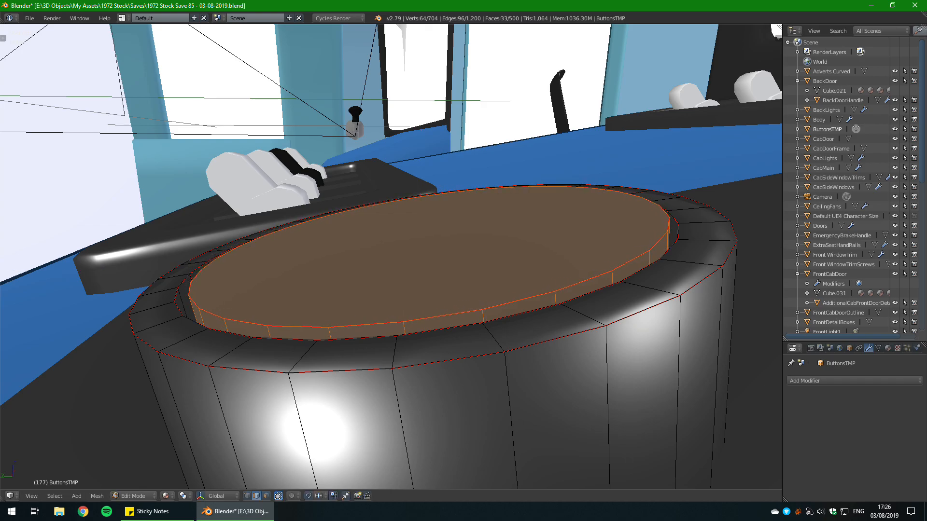
Step: Rotate the disc slightly about the global X axis to match the tilt of the end ring's rim
{"action": "middle_click_drag", "start_coordinate": [393, 236], "coordinate": [567, 213]}
{"action": "key", "text": "a"}
{"action": "scroll", "coordinate": [386, 304], "scroll_direction": "down", "scroll_amount": 4}
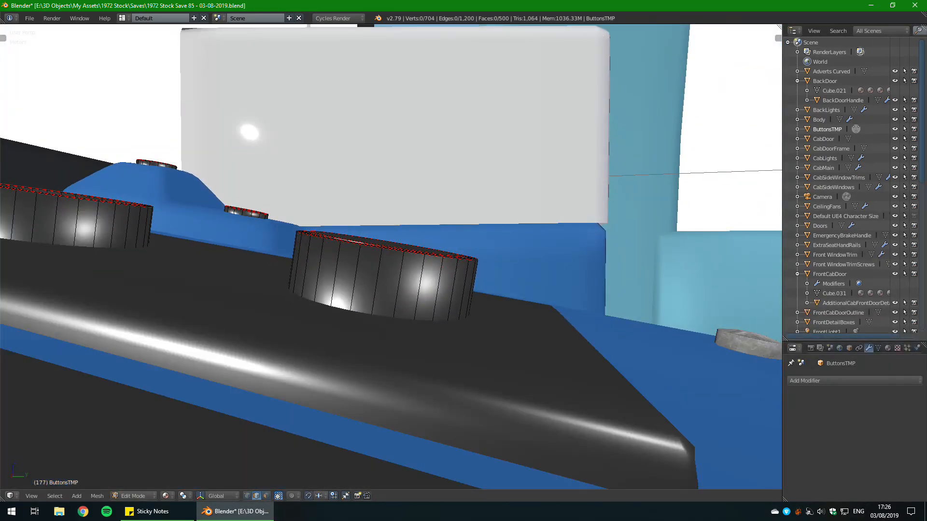
{"action": "scroll", "coordinate": [391, 256], "scroll_direction": "up", "scroll_amount": 2}
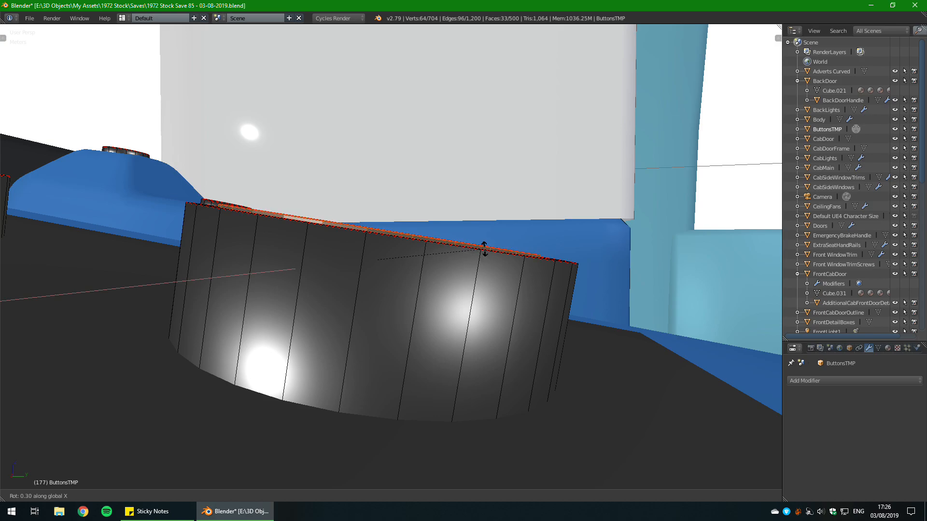
{"action": "key", "text": "a"}
{"action": "middle_click_drag", "start_coordinate": [391, 256], "coordinate": [395, 328]}
{"action": "key", "text": "l"}
{"action": "scroll", "coordinate": [391, 270], "scroll_direction": "down", "scroll_amount": 4}
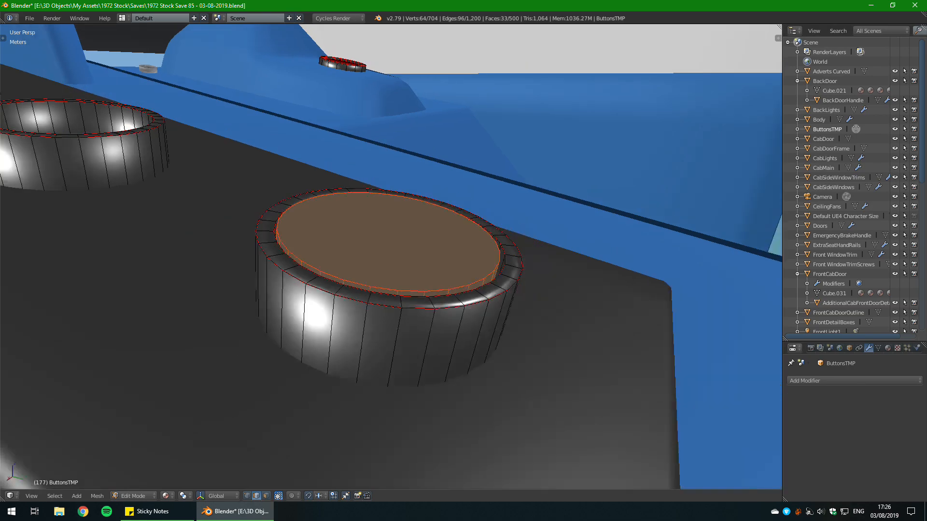
Step: Fine-tune the disc's position in the end ring, shifting it along the Y axis to centre it
{"action": "middle_click_drag", "start_coordinate": [395, 280], "coordinate": [359, 309]}
{"action": "scroll", "coordinate": [391, 271], "scroll_direction": "up", "scroll_amount": 4}
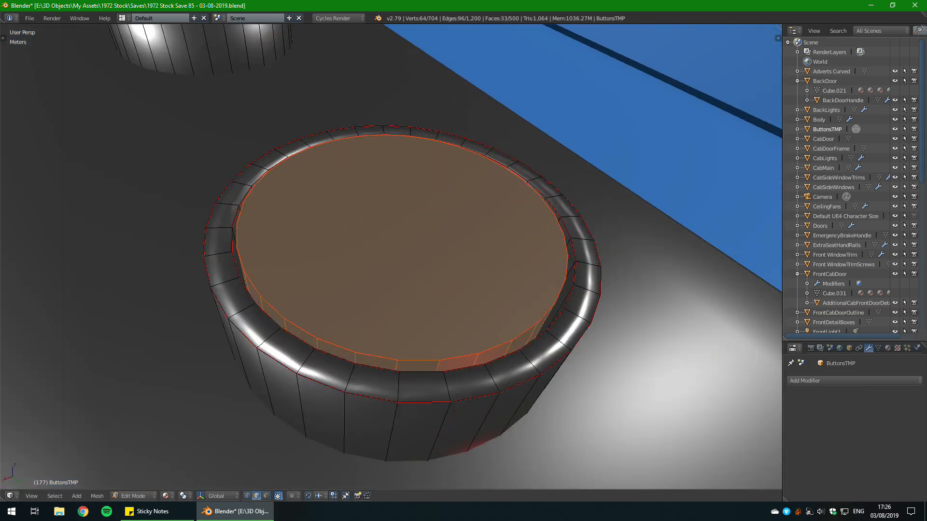
{"action": "left_click", "coordinate": [507, 279]}
{"action": "left_click", "coordinate": [608, 346]}
{"action": "middle_click_drag", "start_coordinate": [608, 346], "coordinate": [565, 448]}
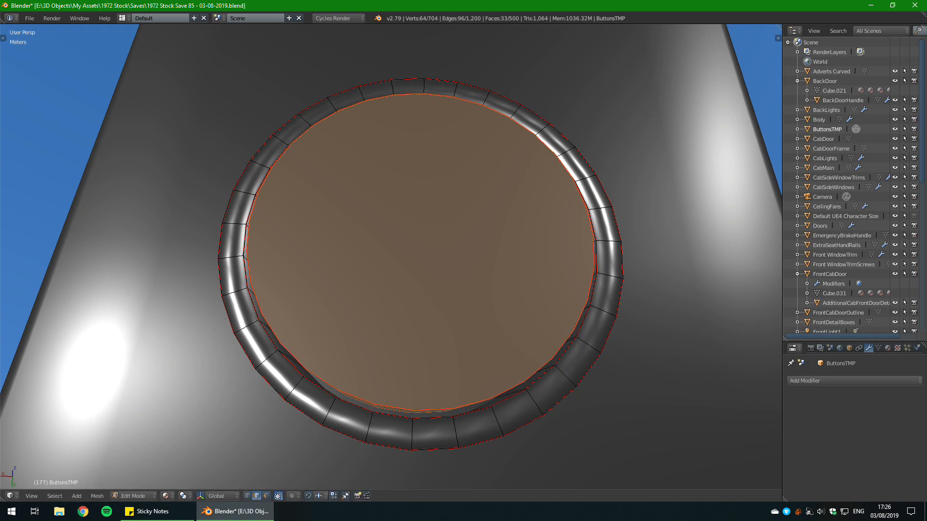
{"action": "left_click", "coordinate": [434, 299]}
{"action": "middle_click_drag", "start_coordinate": [435, 299], "coordinate": [459, 307]}
{"action": "key", "text": "g"}
{"action": "key", "text": "y"}
{"action": "left_click", "coordinate": [463, 295]}
Step: Check the disc in Object Mode, then assign the ShinyMetalButton material to its faces
{"action": "scroll", "coordinate": [473, 300], "scroll_direction": "down", "scroll_amount": 4}
{"action": "key", "text": "Tab"}
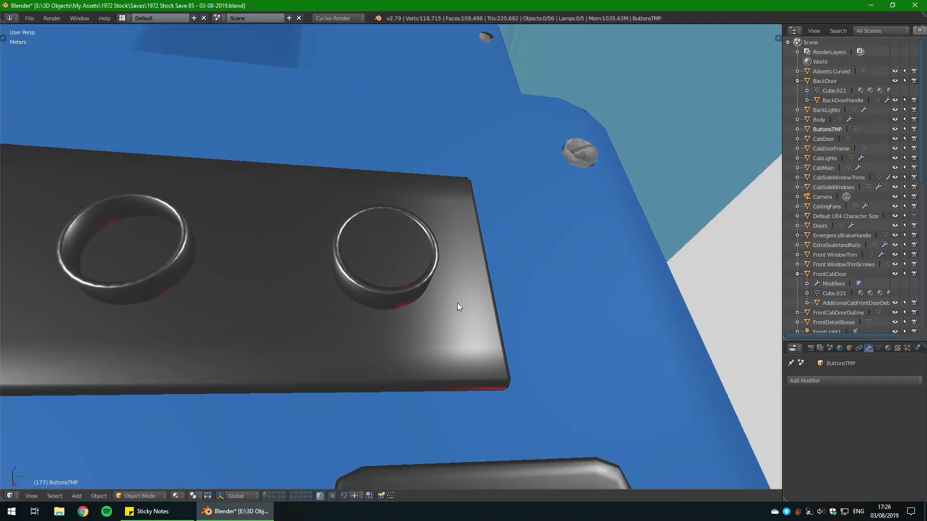
{"action": "key", "text": "Tab"}
{"action": "scroll", "coordinate": [459, 306], "scroll_direction": "up", "scroll_amount": 3}
{"action": "key", "text": "Tab"}
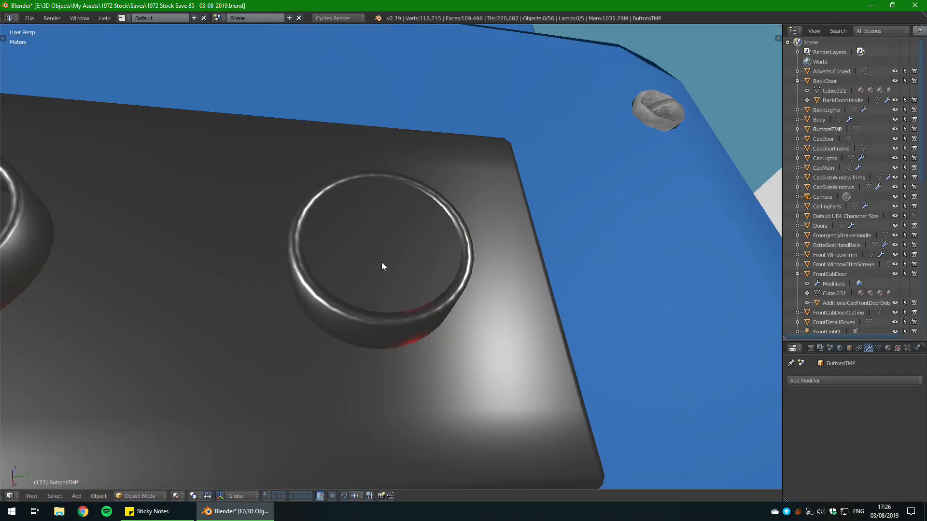
{"action": "key", "text": "t"}
{"action": "key", "text": "t"}
{"action": "key", "text": "Tab"}
{"action": "key", "text": "a"}
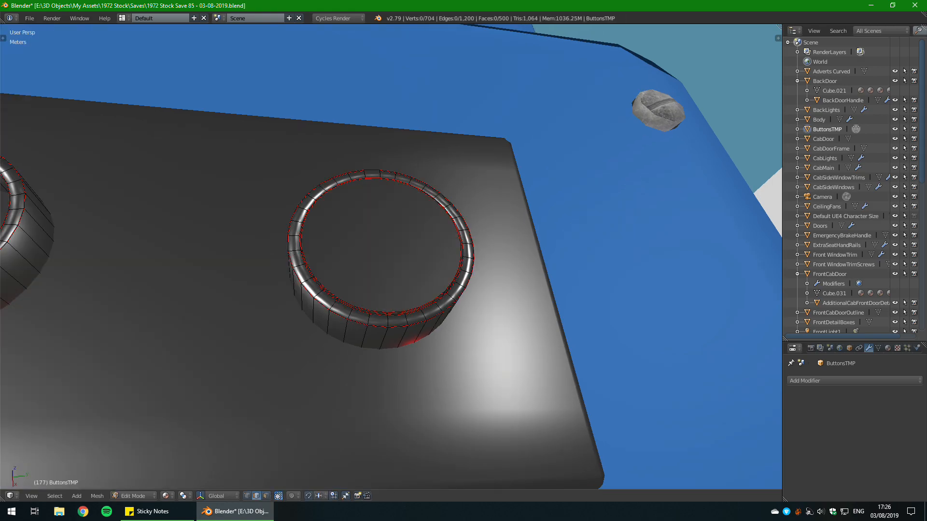
{"action": "key", "text": "ctrl+z"}
{"action": "left_click", "coordinate": [887, 348]}
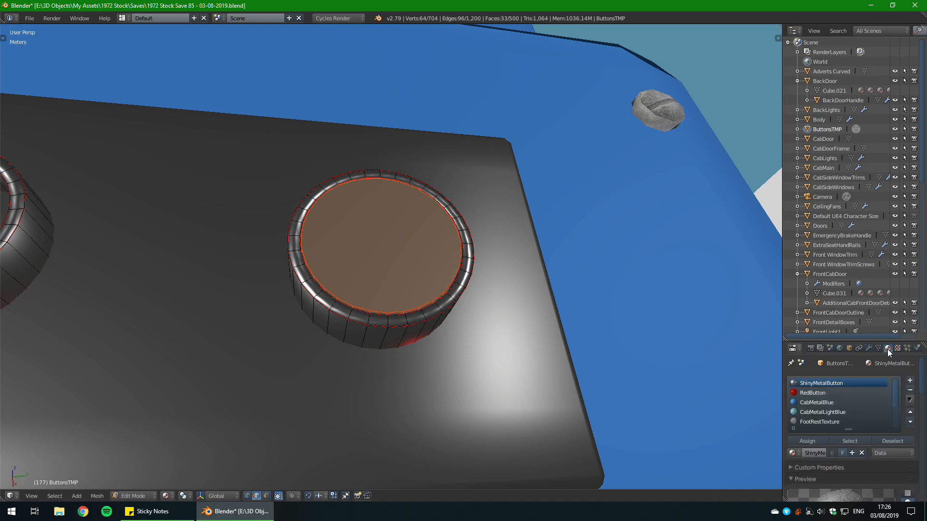
{"action": "left_click", "coordinate": [807, 441]}
Step: Apply smooth shading to the whole buttons object in Object Mode
{"action": "key", "text": "Tab"}
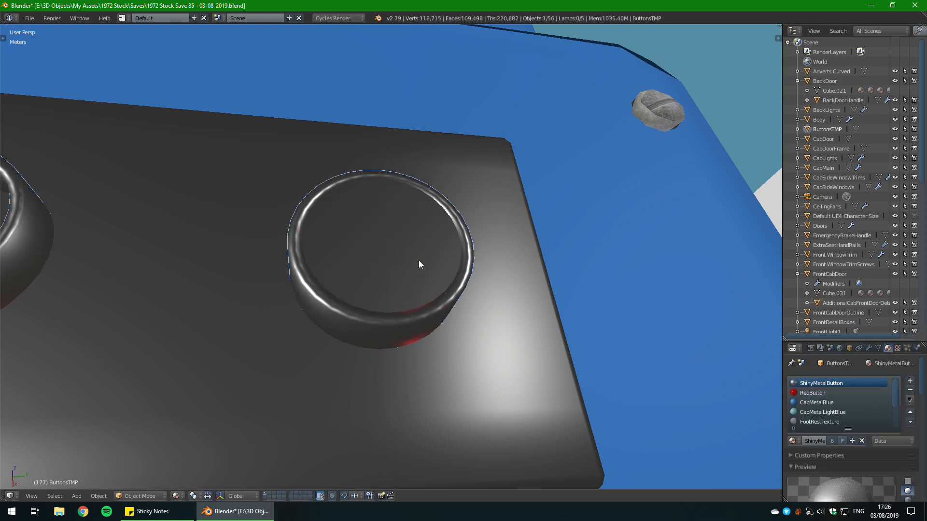
{"action": "key", "text": "t"}
{"action": "left_click", "coordinate": [27, 171]}
{"action": "key", "text": "t"}
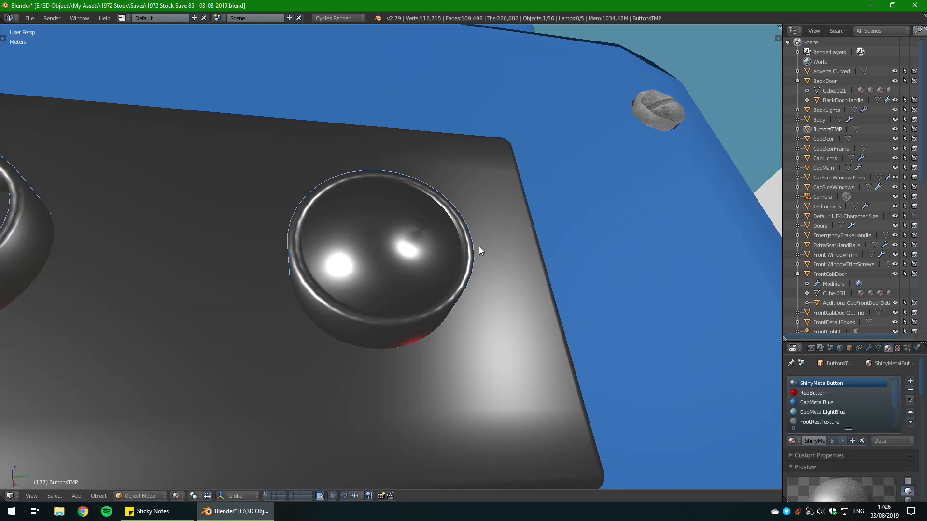
Step: Assign the RedButton material to the selected disc in the end ring
{"action": "middle_click_drag", "start_coordinate": [458, 233], "coordinate": [449, 271]}
{"action": "key", "text": "Tab"}
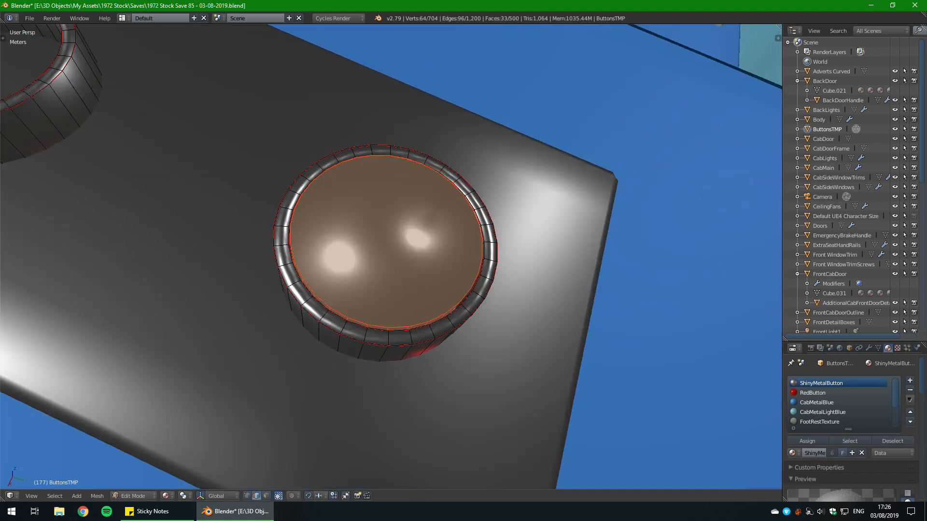
{"action": "key", "text": "KP_Decimal"}
{"action": "left_click", "coordinate": [807, 442]}
{"action": "key", "text": "Tab"}
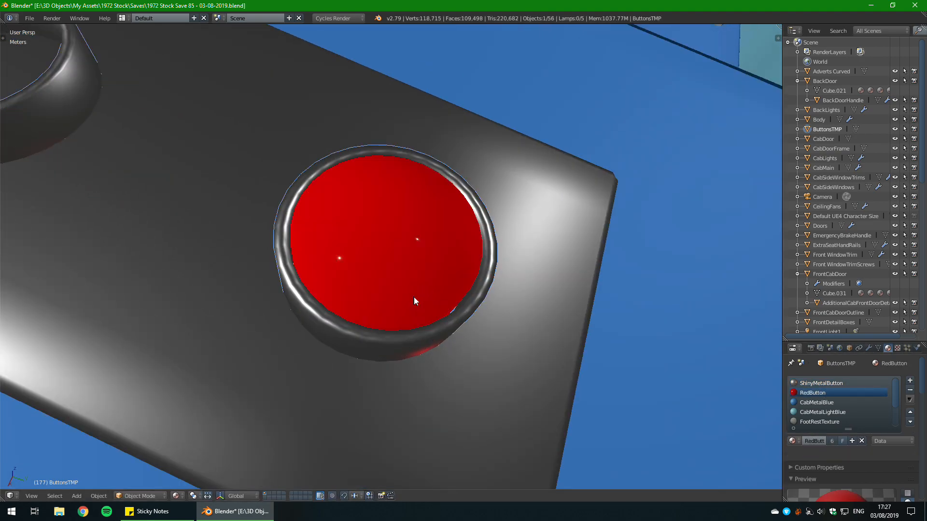
Step: Save the file over the existing one and review the red button on the dashboard from a distance
{"action": "scroll", "coordinate": [420, 290], "scroll_direction": "down", "scroll_amount": 3}
{"action": "mouse_move", "coordinate": [430, 277]}
{"action": "middle_mouse_down"}
{"action": "mouse_move", "coordinate": [490, 274]}
{"action": "mouse_move", "coordinate": [467, 262]}
{"action": "mouse_move", "coordinate": [436, 288]}
{"action": "middle_mouse_up"}
{"action": "key", "text": "space"}
{"action": "key", "text": "Escape"}
{"action": "scroll", "coordinate": [441, 288], "scroll_direction": "down", "scroll_amount": 2}
{"action": "scroll", "coordinate": [441, 285], "scroll_direction": "down", "scroll_amount": 3}
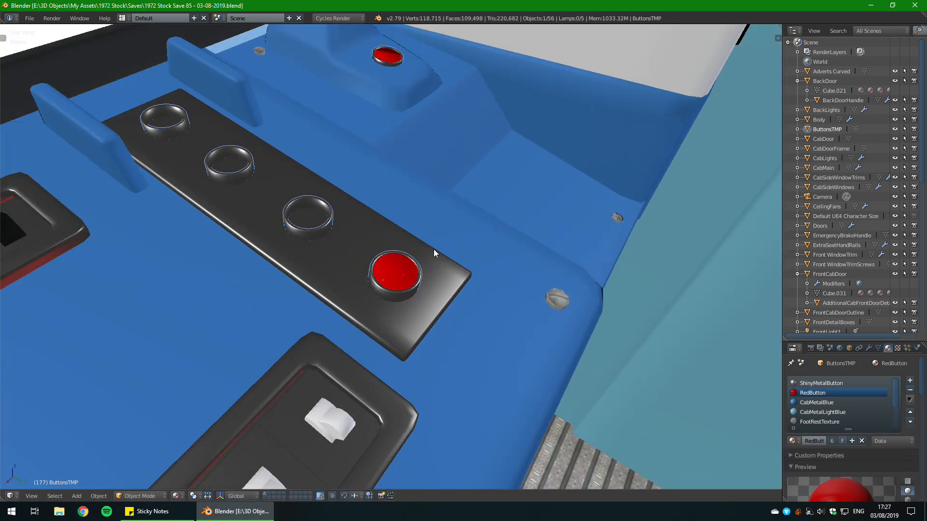
{"action": "middle_click_drag", "start_coordinate": [434, 249], "coordinate": [508, 308]}
{"action": "scroll", "coordinate": [407, 250], "scroll_direction": "down", "scroll_amount": 2}
{"action": "scroll", "coordinate": [434, 224], "scroll_direction": "down", "scroll_amount": 3}
{"action": "scroll", "coordinate": [377, 258], "scroll_direction": "up", "scroll_amount": 8}
Step: Duplicate the red disc into the neighbouring ring, moving it about 5.85 cm with the local X axis locked
{"action": "key", "text": "Tab"}
{"action": "scroll", "coordinate": [508, 308], "scroll_direction": "up", "scroll_amount": 5}
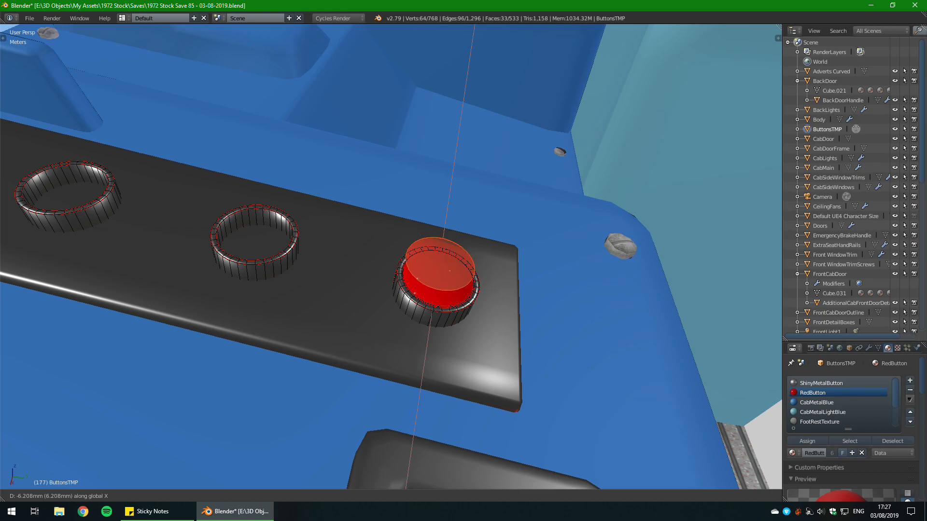
{"action": "key", "text": "shift+x"}
{"action": "key", "text": "shift+x"}
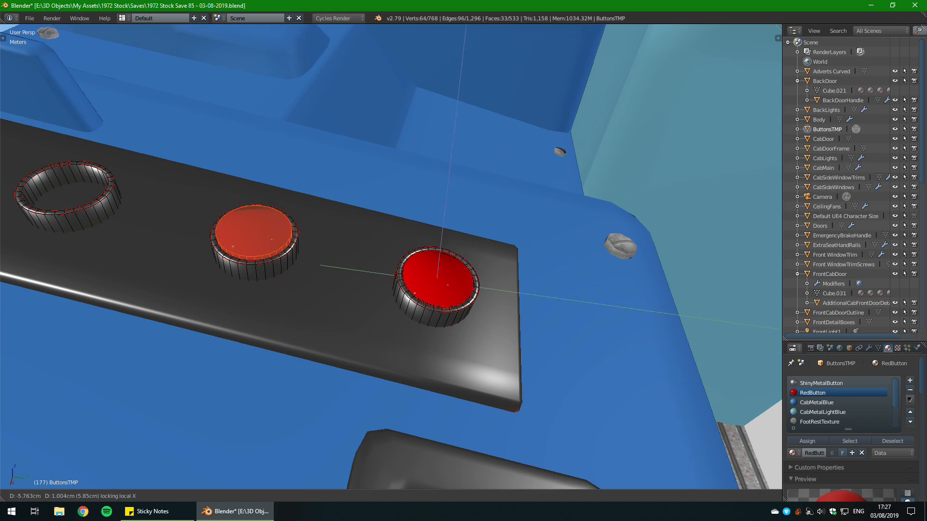
{"action": "key", "text": "Return"}
Step: Centre the duplicated disc in its ring in top orthographic wireframe view, shifting it about 0.25 mm with Z locked
{"action": "key", "text": "KP_Decimal"}
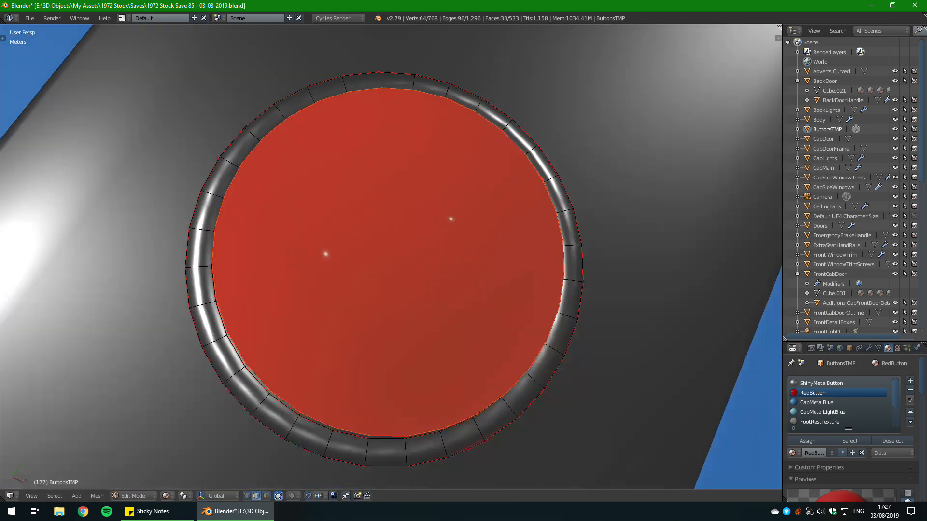
{"action": "mouse_move", "coordinate": [386, 270]}
{"action": "middle_mouse_down"}
{"action": "mouse_move", "coordinate": [458, 217]}
{"action": "mouse_move", "coordinate": [475, 263]}
{"action": "middle_mouse_up"}
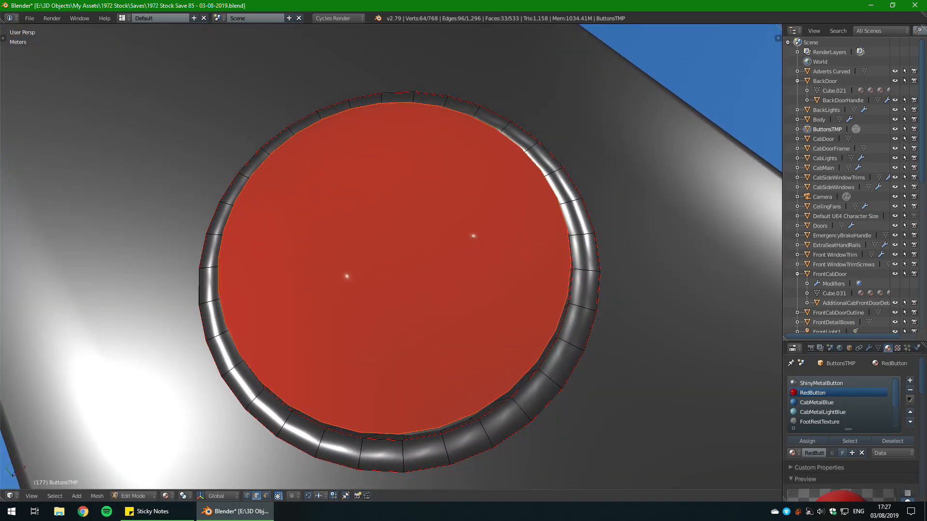
{"action": "key", "text": "KP_5"}
{"action": "key", "text": "KP_Decimal"}
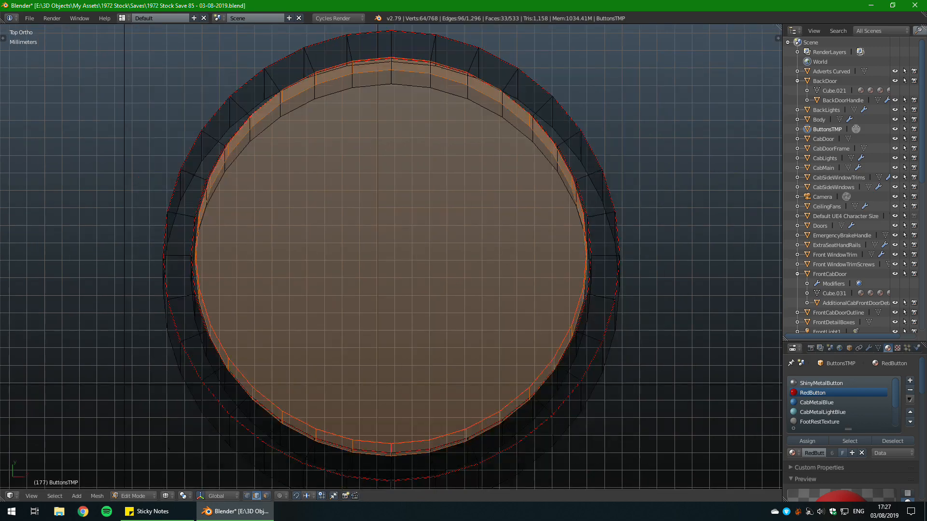
{"action": "key", "text": "g"}
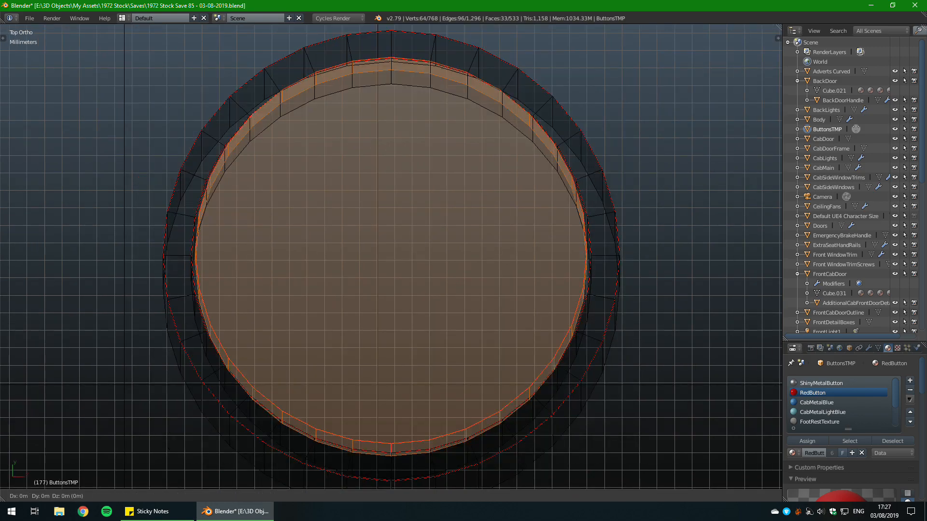
{"action": "key", "text": "shift+z"}
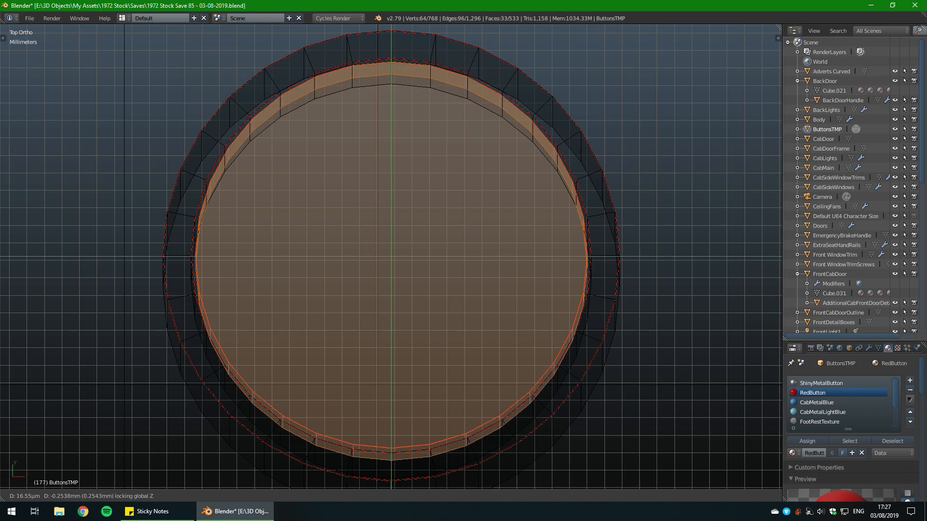
{"action": "left_click", "coordinate": [391, 256]}
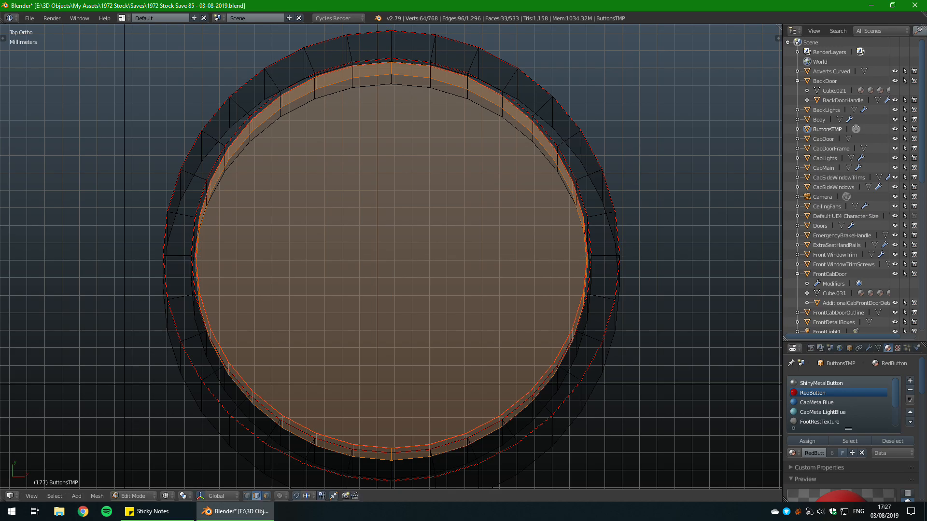
Step: Lower the duplicated disc about 0.72 mm into its ring with the global X axis locked, using solid shading
{"action": "mouse_move", "coordinate": [391, 256]}
{"action": "middle_mouse_down"}
{"action": "mouse_move", "coordinate": [444, 210]}
{"action": "mouse_move", "coordinate": [545, 160]}
{"action": "mouse_move", "coordinate": [575, 169]}
{"action": "mouse_move", "coordinate": [569, 213]}
{"action": "mouse_move", "coordinate": [561, 170]}
{"action": "middle_mouse_up"}
{"action": "key", "text": "z"}
{"action": "key", "text": "g"}
{"action": "key", "text": "x"}
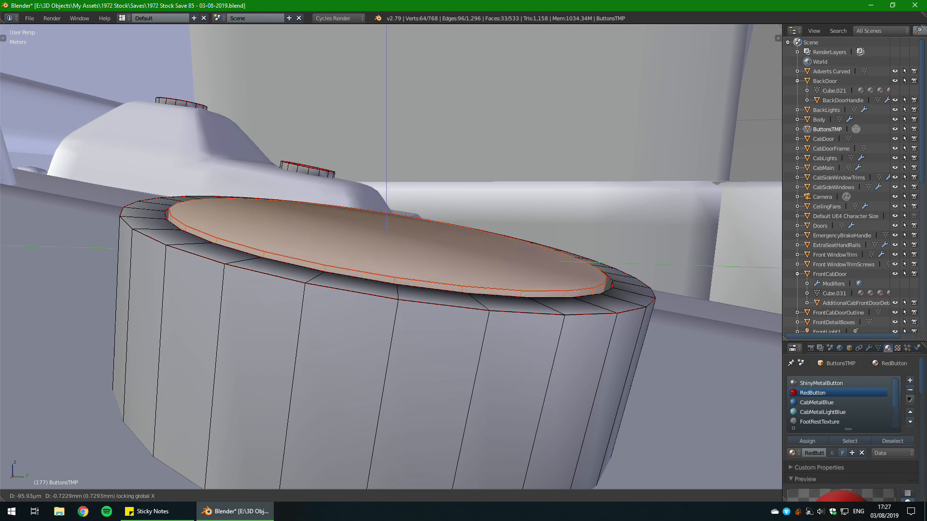
{"action": "left_click", "coordinate": [560, 227]}
Step: Check how the duplicated disc fits in the second ring from a low angle, keeping the disc selected
{"action": "middle_click_drag", "start_coordinate": [560, 227], "coordinate": [350, 99]}
{"action": "scroll", "coordinate": [538, 241], "scroll_direction": "down", "scroll_amount": 8}
{"action": "scroll", "coordinate": [338, 133], "scroll_direction": "up", "scroll_amount": 3}
{"action": "key", "text": "a"}
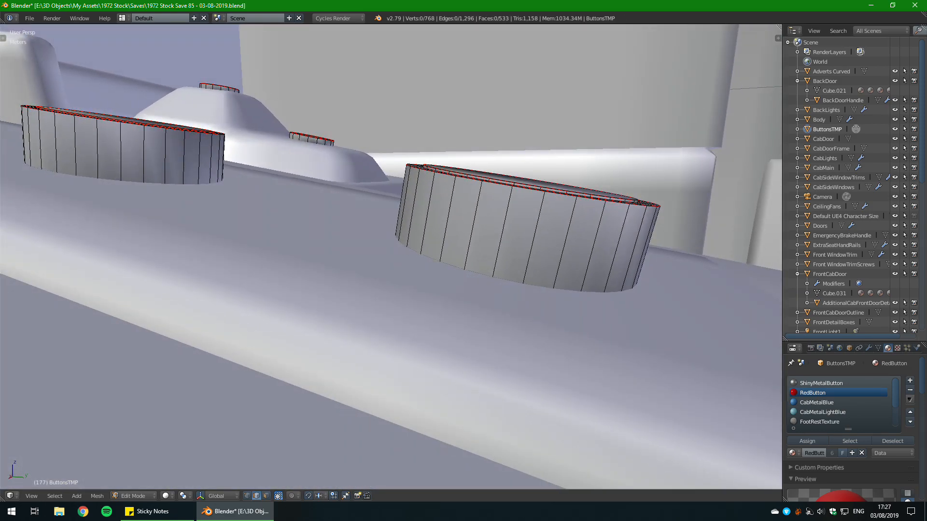
{"action": "middle_click_drag", "start_coordinate": [391, 203], "coordinate": [507, 290]}
{"action": "scroll", "coordinate": [391, 256], "scroll_direction": "up", "scroll_amount": 3}
{"action": "middle_click_drag", "start_coordinate": [270, 256], "coordinate": [425, 252], "text": "shift"}
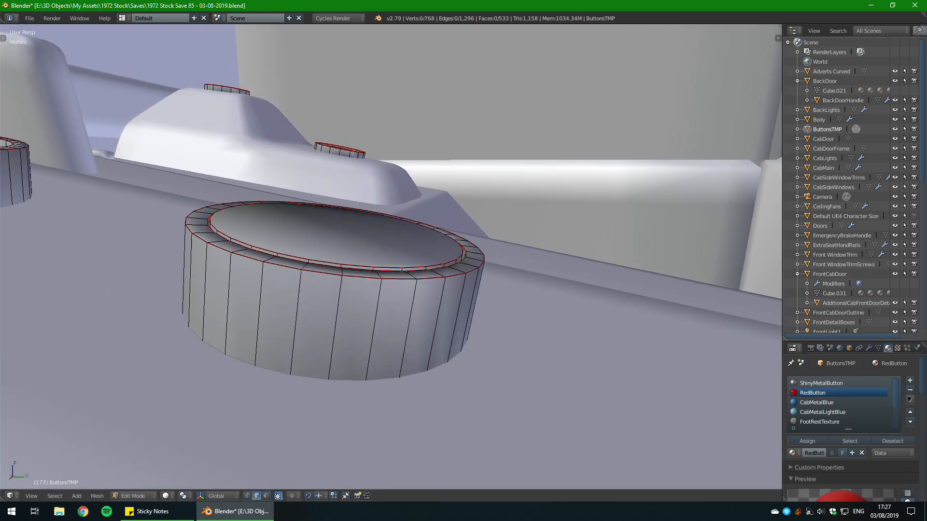
{"action": "key", "text": "ctrl+z"}
Step: Finalise the second disc's placement in its ring and save the file over the existing one
{"action": "key", "text": "g"}
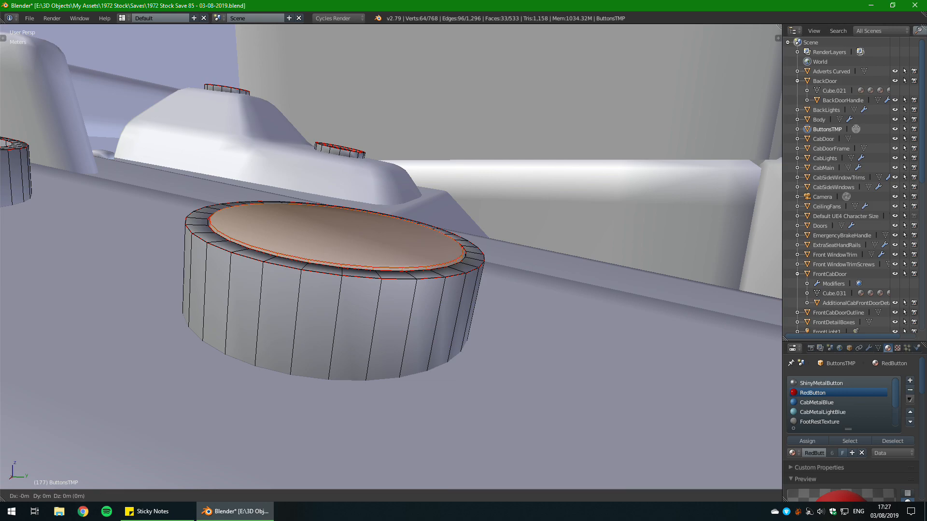
{"action": "left_click", "coordinate": [377, 242]}
{"action": "key", "text": "Tab"}
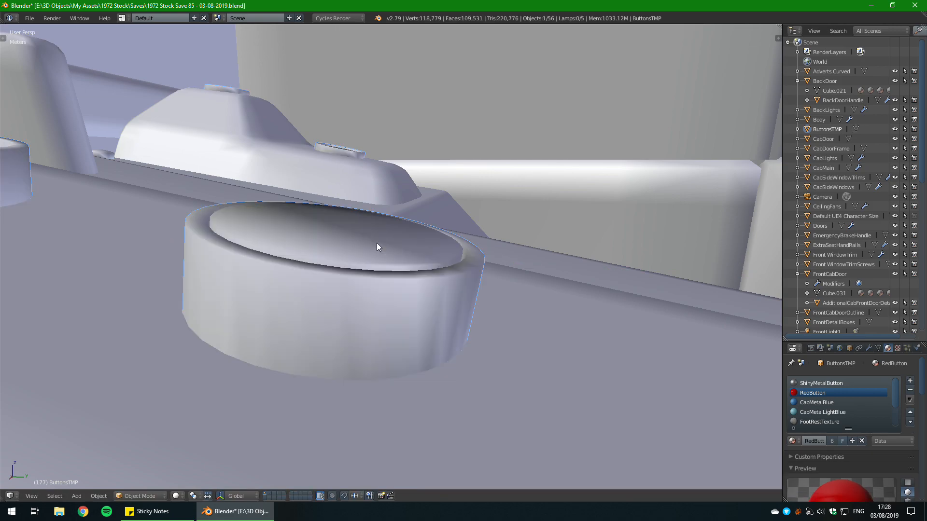
{"action": "key", "text": "ctrl+s"}
{"action": "middle_click_drag", "start_coordinate": [377, 242], "coordinate": [305, 319]}
{"action": "left_click", "coordinate": [380, 263]}
Step: Duplicate the second disc into the third ring, moving it about 6.14 cm with the local X axis locked
{"action": "key", "text": "Tab"}
{"action": "key", "text": "shift+d"}
{"action": "key", "text": "x"}
{"action": "key", "text": "shift+x"}
{"action": "key", "text": "shift+x"}
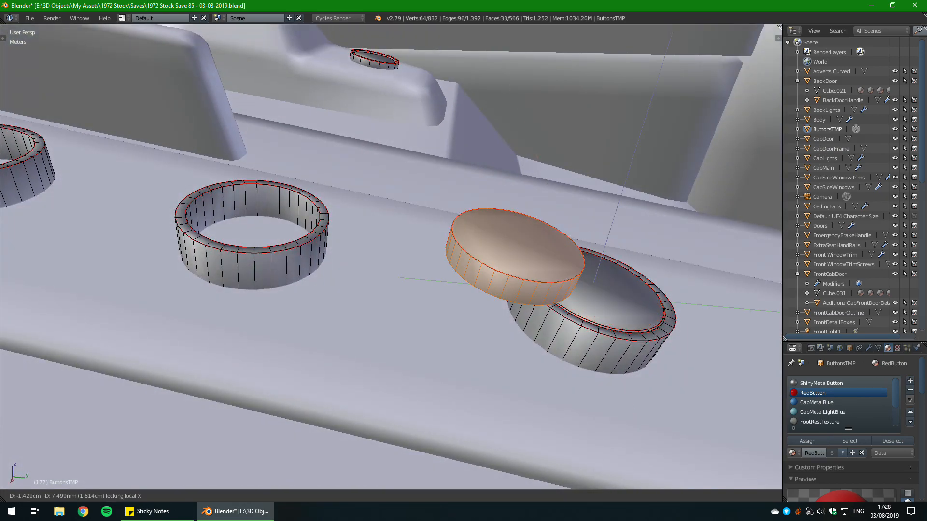
{"action": "key", "text": "Return"}
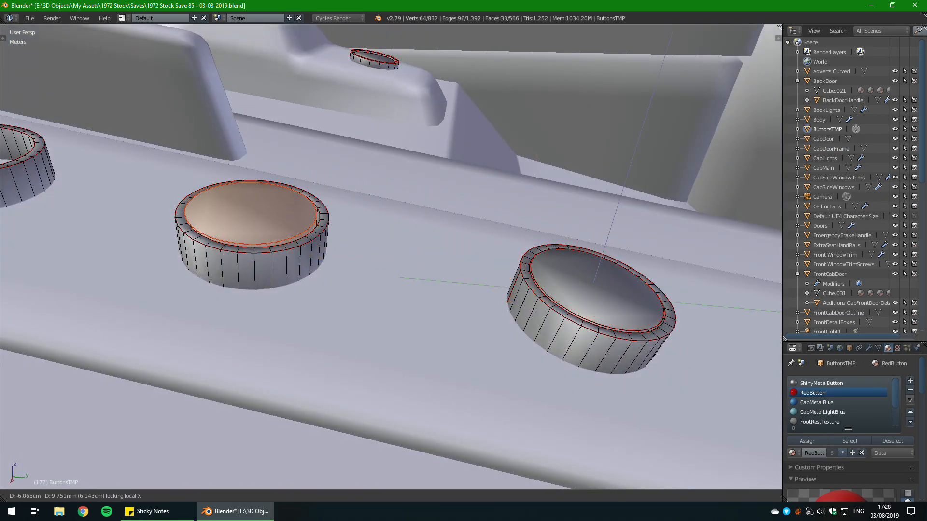
Step: Nudge the third disc about 0.4 mm within its ring with the global X axis locked
{"action": "key", "text": "KP_Decimal"}
{"action": "scroll", "coordinate": [391, 256], "scroll_direction": "down", "scroll_amount": 2}
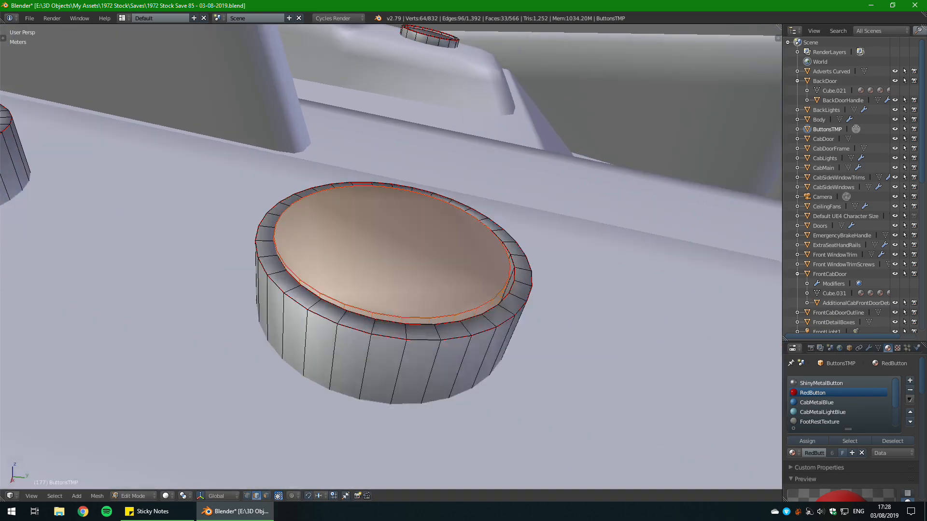
{"action": "middle_click_drag", "start_coordinate": [382, 251], "coordinate": [394, 260]}
{"action": "scroll", "coordinate": [391, 256], "scroll_direction": "up", "scroll_amount": 4}
{"action": "key", "text": "g"}
{"action": "key", "text": "shift+x"}
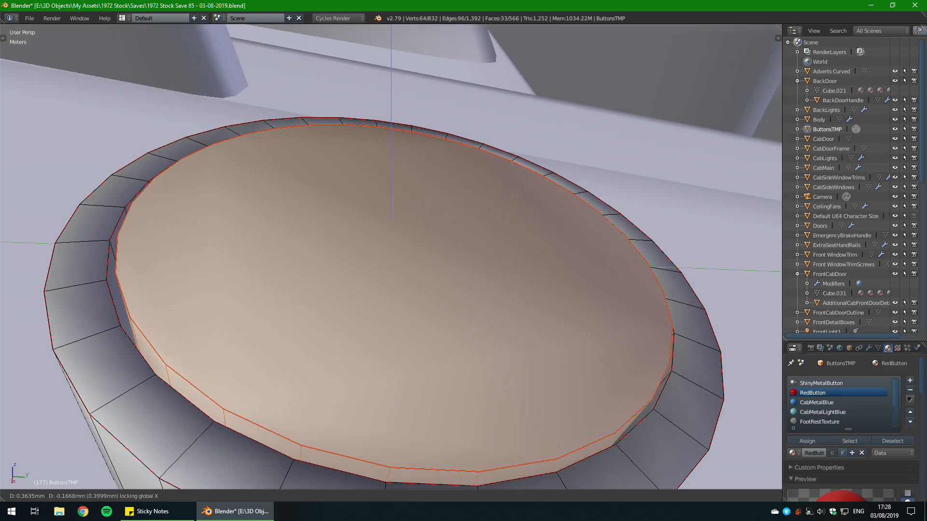
{"action": "key", "text": "Return"}
Step: Check the third disc's fit from a low angle and fine-tune its placement with the global X axis locked
{"action": "middle_click_drag", "start_coordinate": [391, 256], "coordinate": [498, 258]}
{"action": "scroll", "coordinate": [391, 257], "scroll_direction": "down", "scroll_amount": 2}
{"action": "middle_click_drag", "start_coordinate": [208, 333], "coordinate": [297, 285]}
{"action": "scroll", "coordinate": [276, 294], "scroll_direction": "down", "scroll_amount": 2}
{"action": "key", "text": "Tab"}
{"action": "scroll", "coordinate": [276, 294], "scroll_direction": "down", "scroll_amount": 2}
{"action": "scroll", "coordinate": [297, 286], "scroll_direction": "up", "scroll_amount": 4}
{"action": "key", "text": "Tab"}
{"action": "key", "text": "g"}
{"action": "key", "text": "x"}
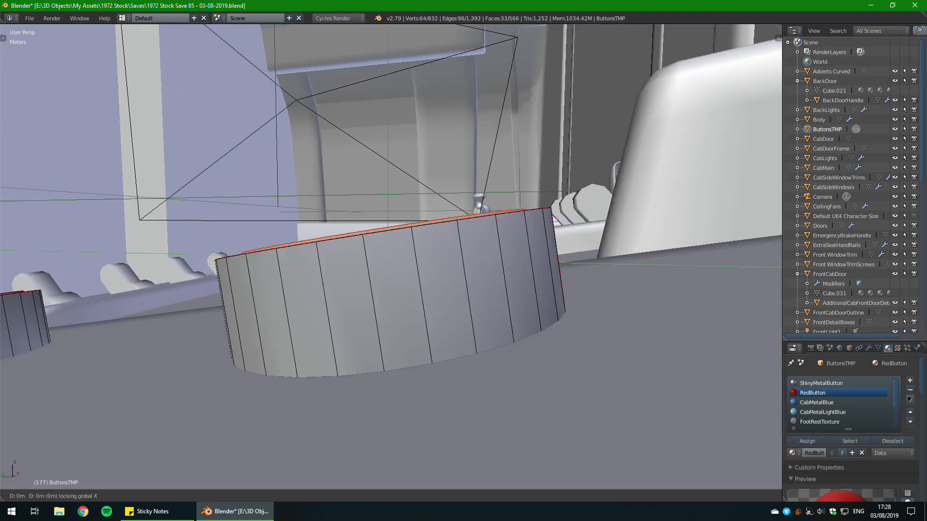
{"action": "left_click", "coordinate": [505, 251]}
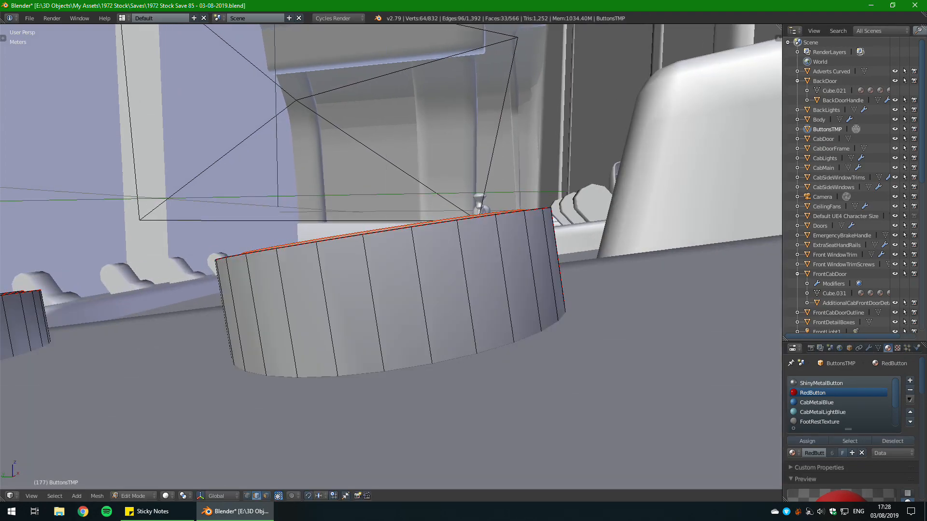
Step: Leave mesh editing and save the file over the existing one
{"action": "middle_click_drag", "start_coordinate": [504, 251], "coordinate": [534, 290]}
{"action": "key", "text": "Tab"}
{"action": "key", "text": "ctrl+s"}
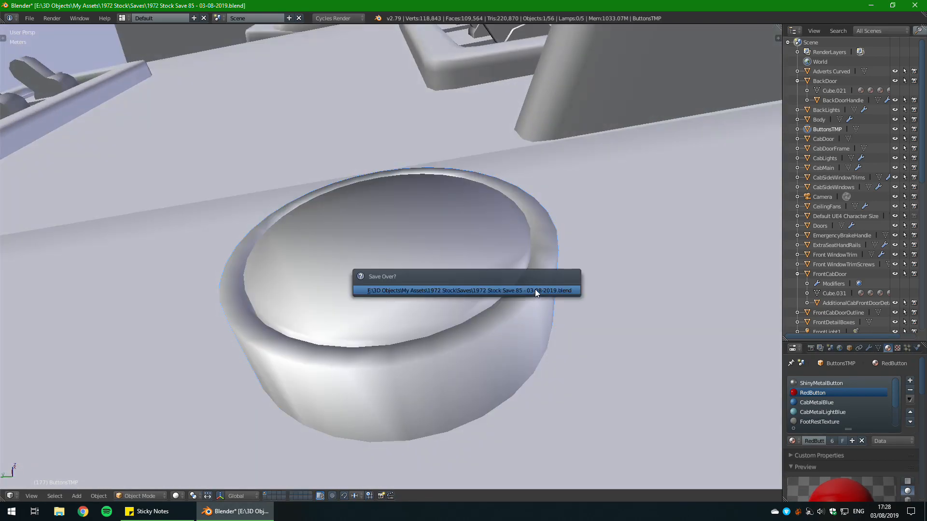
{"action": "left_click", "coordinate": [535, 289]}
Step: Reopen the buttons mesh for editing and assign the RedButton material to the third disc
{"action": "scroll", "coordinate": [452, 288], "scroll_direction": "down", "scroll_amount": 3}
{"action": "middle_click_drag", "start_coordinate": [451, 288], "coordinate": [507, 312]}
{"action": "key", "text": "Tab"}
{"action": "scroll", "coordinate": [391, 255], "scroll_direction": "down", "scroll_amount": 3}
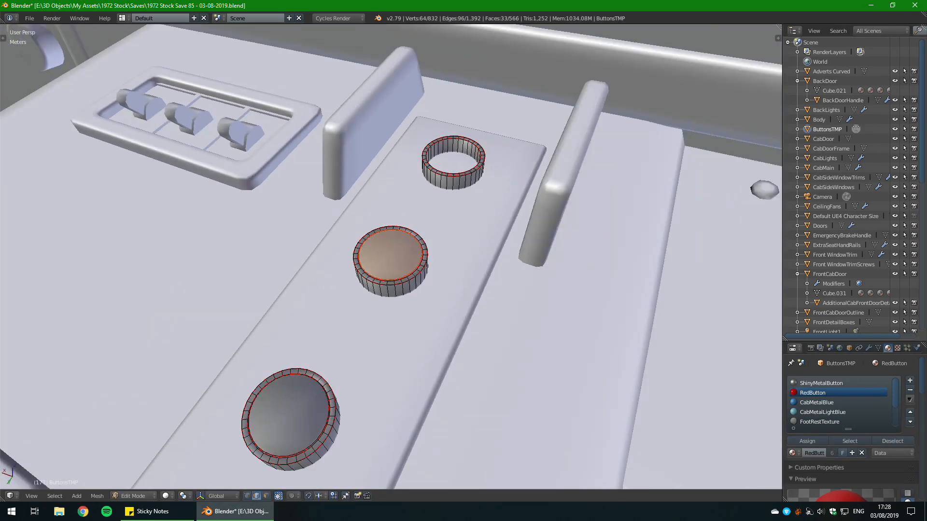
{"action": "left_click", "coordinate": [811, 442]}
Step: Select only the second disc and add an empty material slot to ButtonsTMP
{"action": "middle_click_drag", "start_coordinate": [435, 271], "coordinate": [476, 202], "text": "shift"}
{"action": "key", "text": "a"}
{"action": "key", "text": "ctrl+z"}
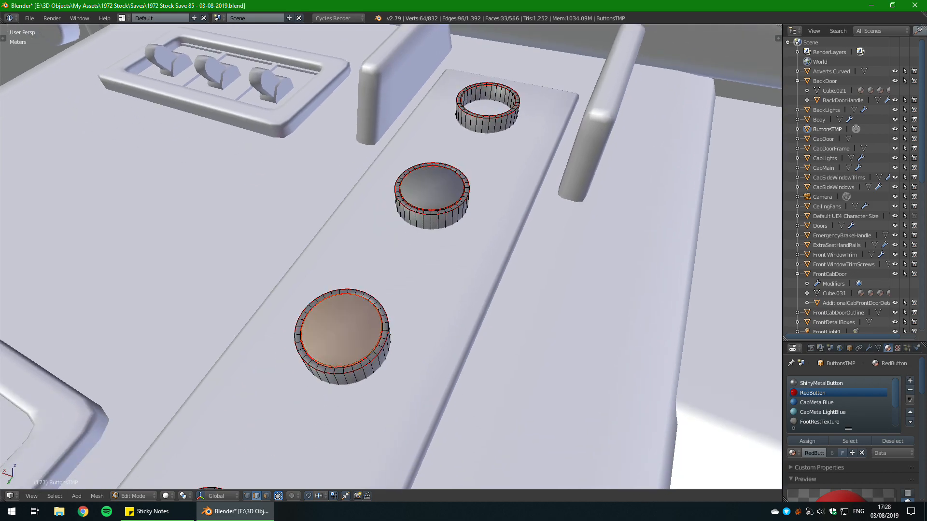
{"action": "left_click", "coordinate": [839, 421]}
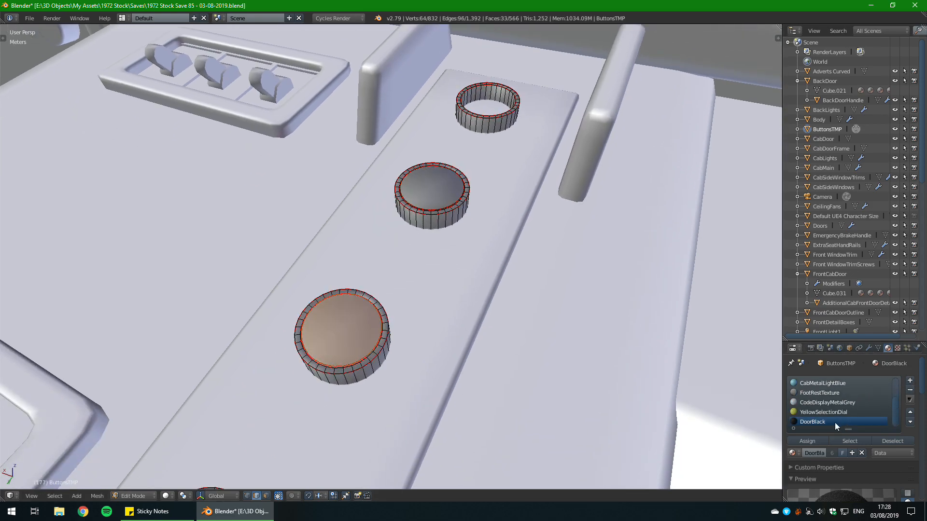
{"action": "scroll", "coordinate": [843, 404], "scroll_direction": "up", "scroll_amount": 3}
{"action": "left_click", "coordinate": [911, 381]}
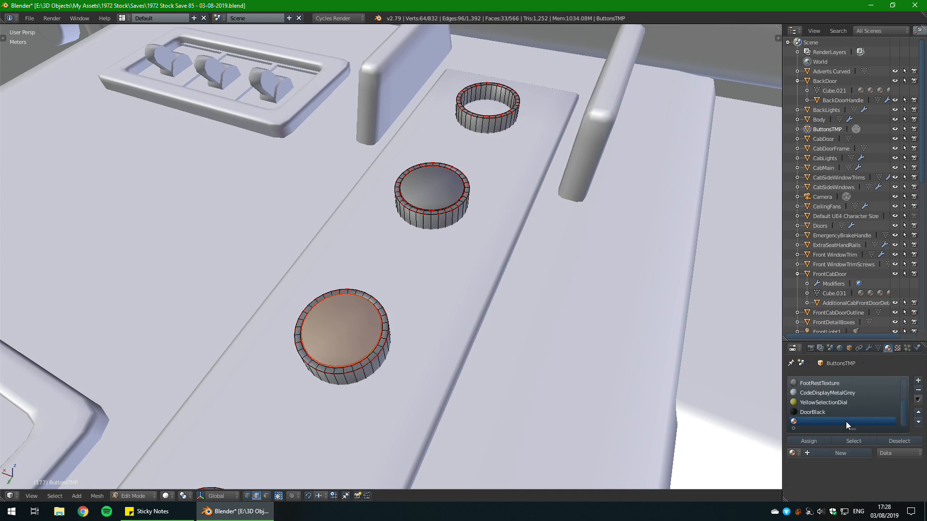
Step: Create a new material in the empty slot and name it BlackButton
{"action": "scroll", "coordinate": [836, 401], "scroll_direction": "up", "scroll_amount": 1}
{"action": "left_click", "coordinate": [832, 396]}
{"action": "right_click", "coordinate": [833, 396]}
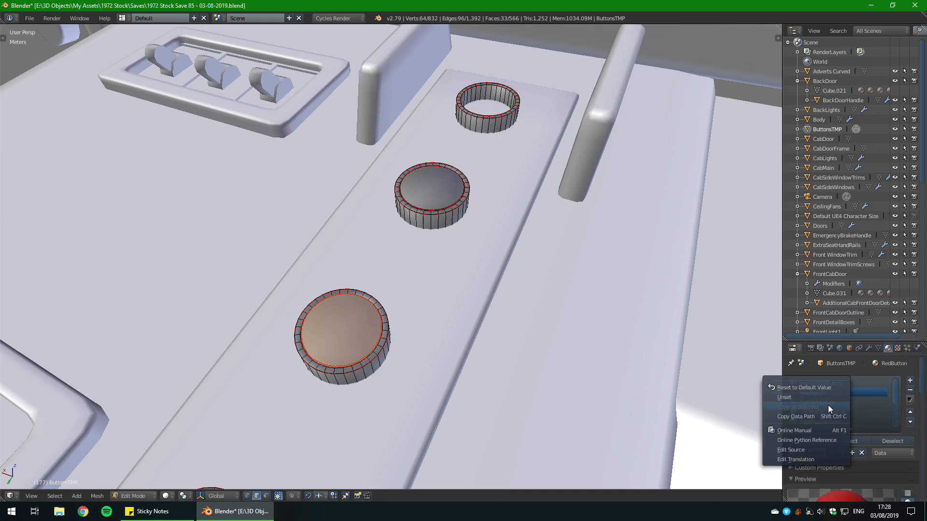
{"action": "scroll", "coordinate": [866, 399], "scroll_direction": "down", "scroll_amount": 3}
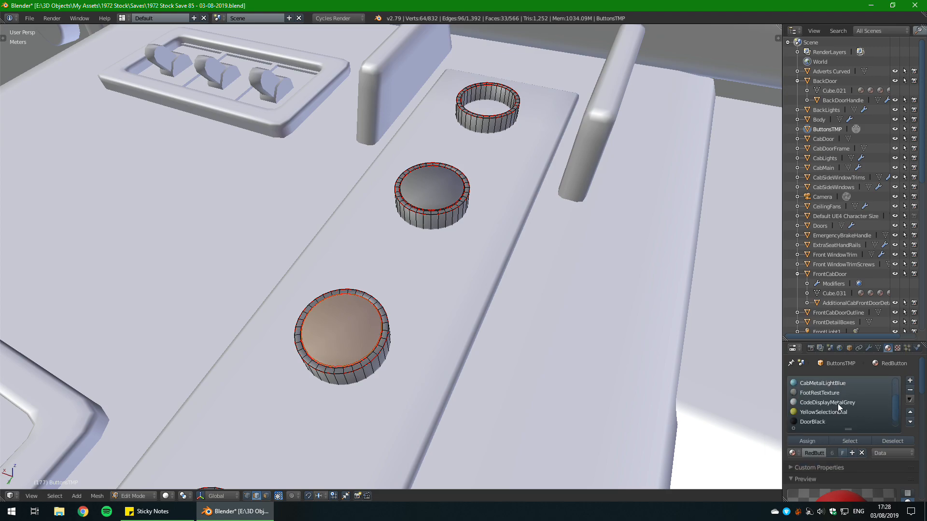
{"action": "left_click", "coordinate": [826, 420]}
{"action": "left_click", "coordinate": [824, 454]}
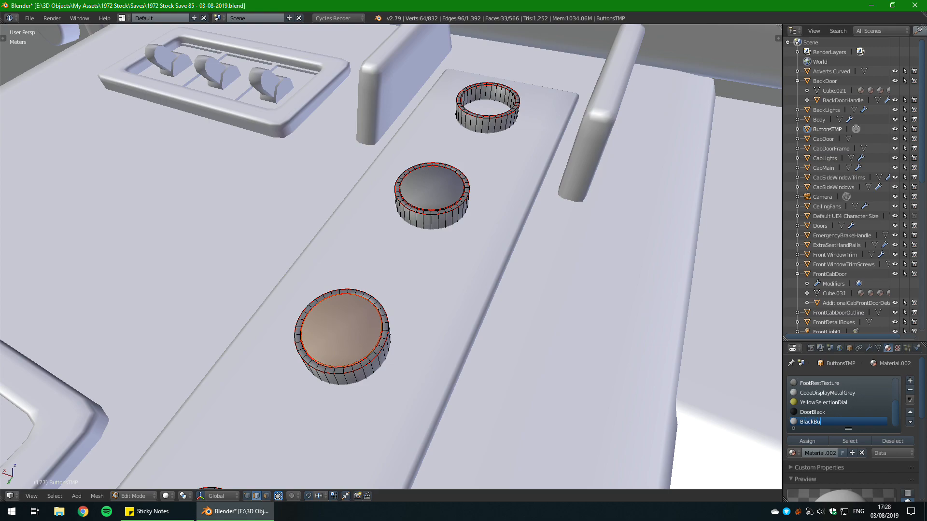
{"action": "type", "text": "BlackButton"}
{"action": "key", "text": "Return"}
Step: Set BlackButton's surface to Principled BSDF with a near-black base colour and Metallic 1.000
{"action": "scroll", "coordinate": [827, 419], "scroll_direction": "up", "scroll_amount": 2}
{"action": "scroll", "coordinate": [826, 415], "scroll_direction": "down", "scroll_amount": 2}
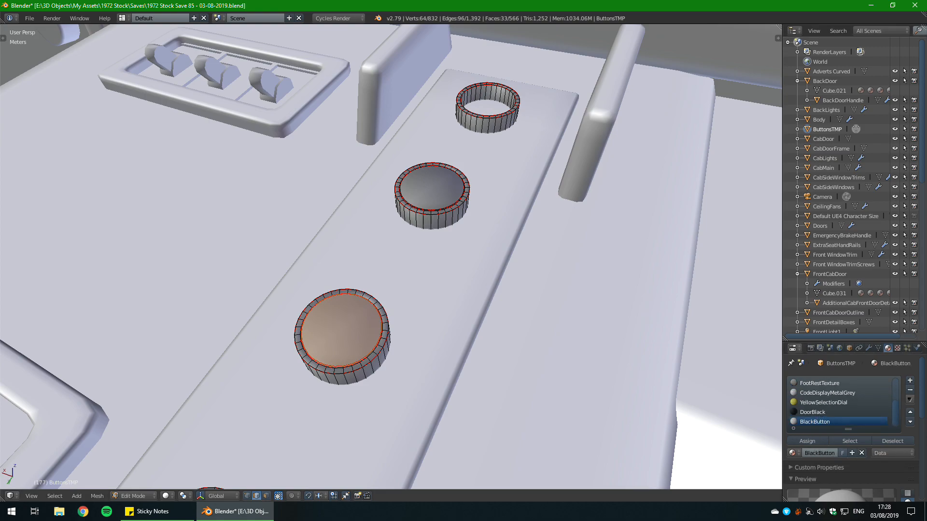
{"action": "scroll", "coordinate": [815, 439], "scroll_direction": "down", "scroll_amount": 5}
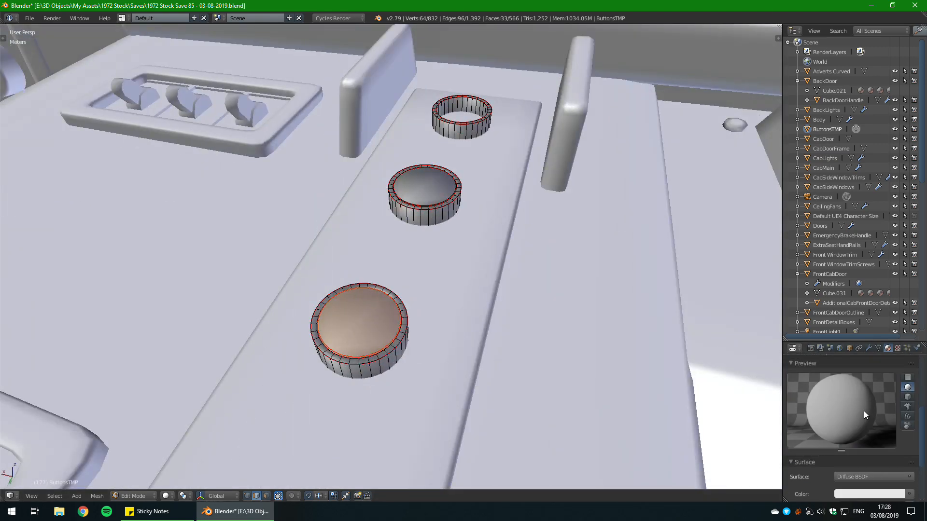
{"action": "scroll", "coordinate": [864, 411], "scroll_direction": "down", "scroll_amount": 3}
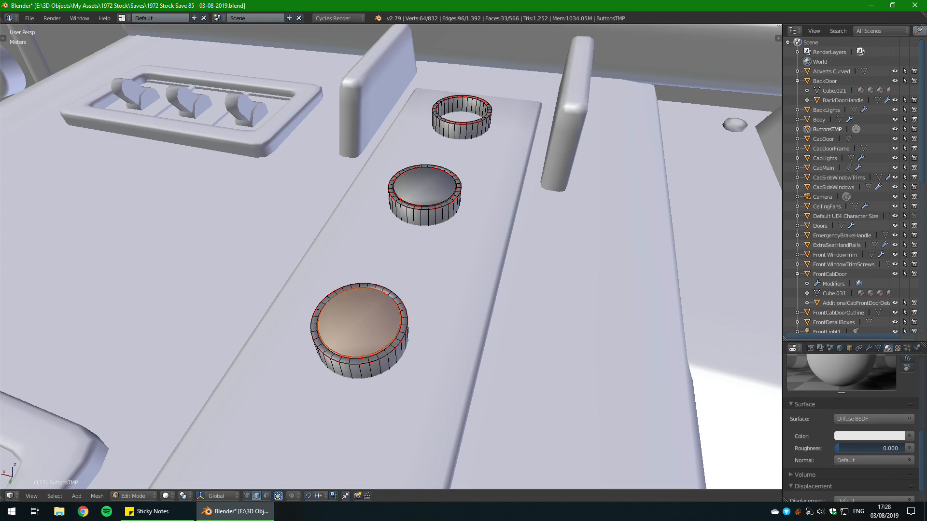
{"action": "left_click", "coordinate": [862, 419]}
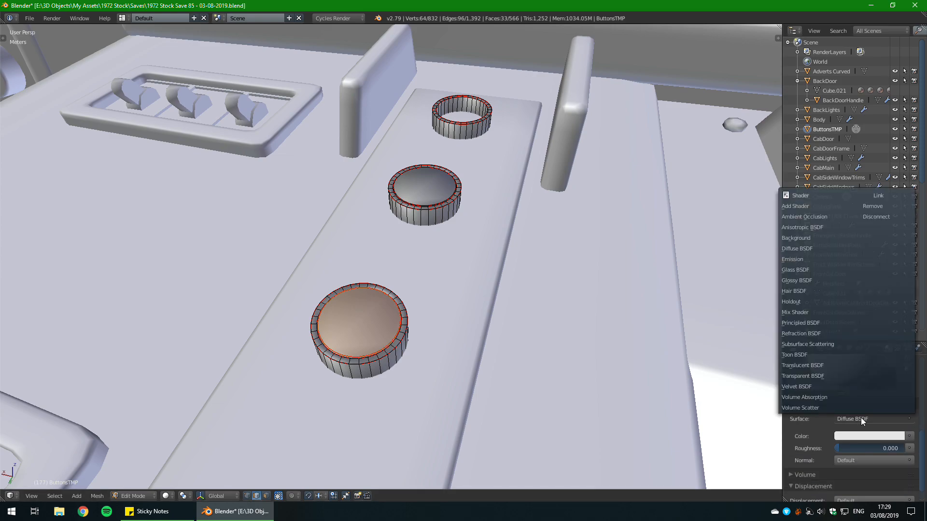
{"action": "left_click", "coordinate": [802, 323]}
{"action": "left_click", "coordinate": [864, 448]}
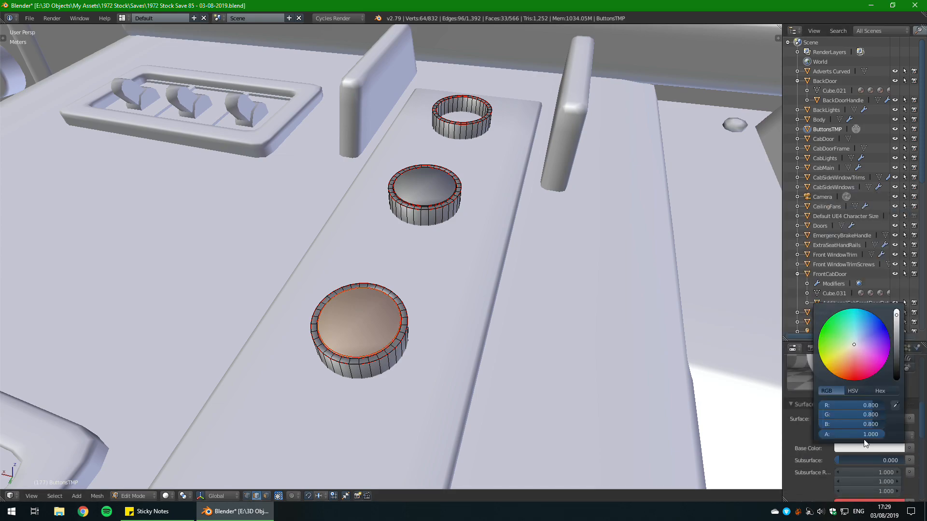
{"action": "left_click_drag", "start_coordinate": [897, 343], "coordinate": [897, 378]}
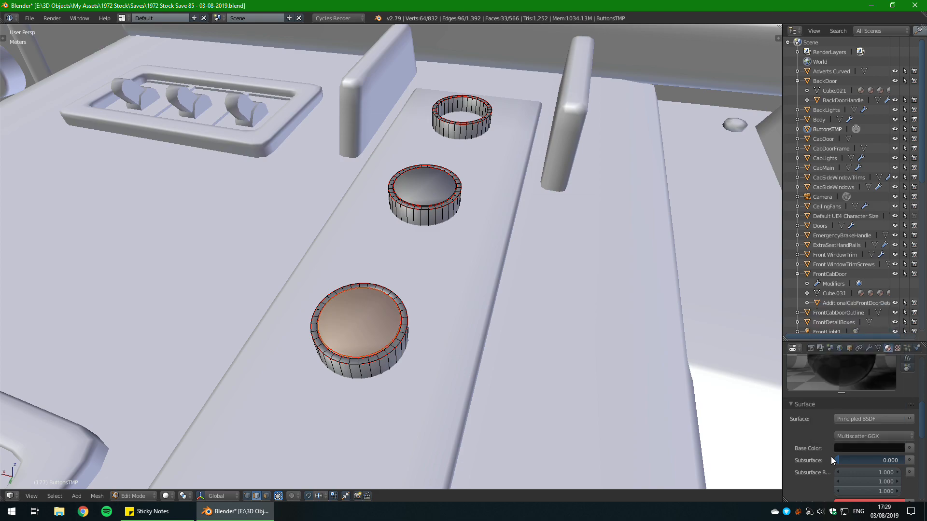
{"action": "scroll", "coordinate": [839, 441], "scroll_direction": "down", "scroll_amount": 7}
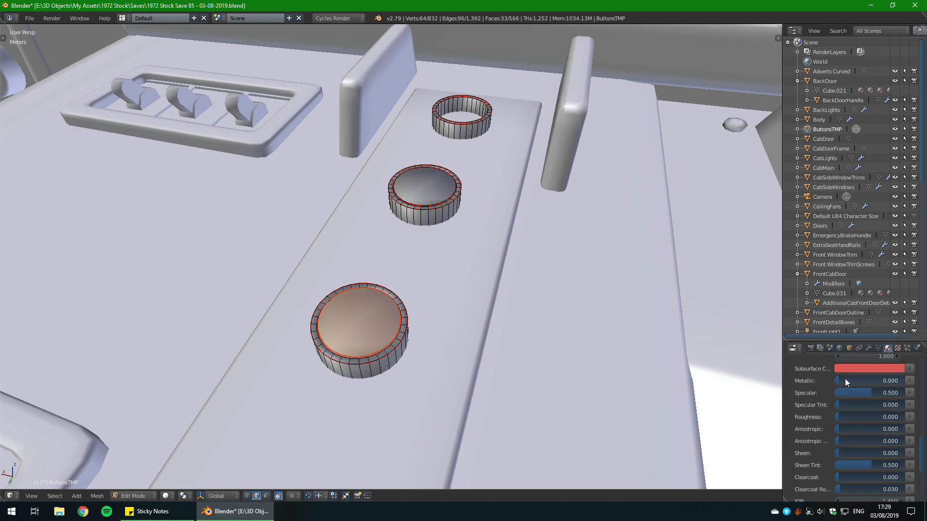
{"action": "scroll", "coordinate": [828, 397], "scroll_direction": "up", "scroll_amount": 10}
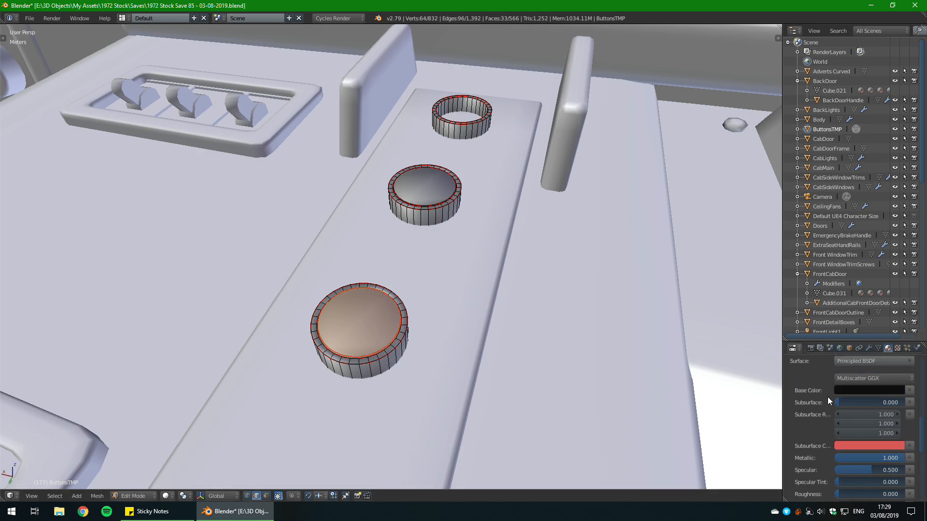
Step: Review RedButton's Principled BSDF settings as a reference for the black material
{"action": "left_click", "coordinate": [818, 357]}
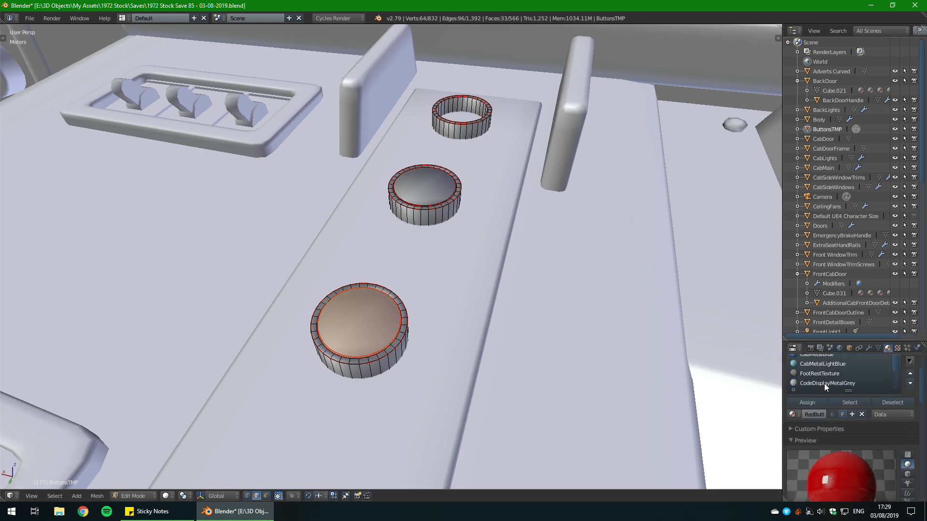
{"action": "scroll", "coordinate": [842, 467], "scroll_direction": "down", "scroll_amount": 8}
{"action": "scroll", "coordinate": [844, 444], "scroll_direction": "up", "scroll_amount": 5}
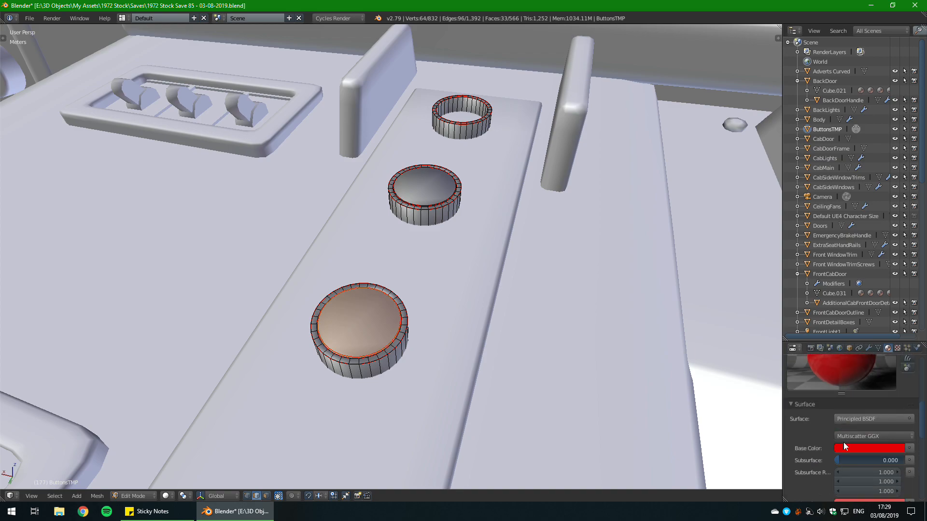
{"action": "scroll", "coordinate": [844, 442], "scroll_direction": "down", "scroll_amount": 5}
{"action": "scroll", "coordinate": [842, 441], "scroll_direction": "down", "scroll_amount": 8}
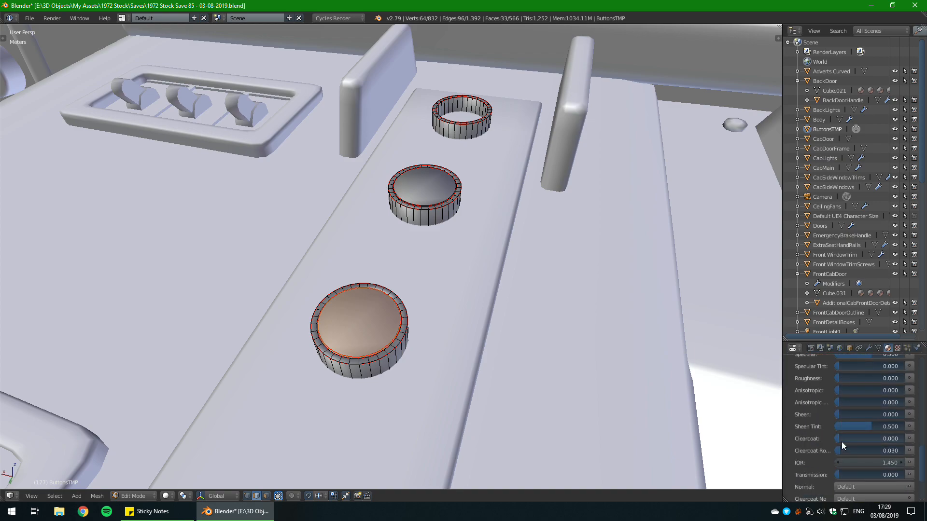
{"action": "scroll", "coordinate": [841, 442], "scroll_direction": "up", "scroll_amount": 8}
{"action": "scroll", "coordinate": [843, 440], "scroll_direction": "up", "scroll_amount": 7}
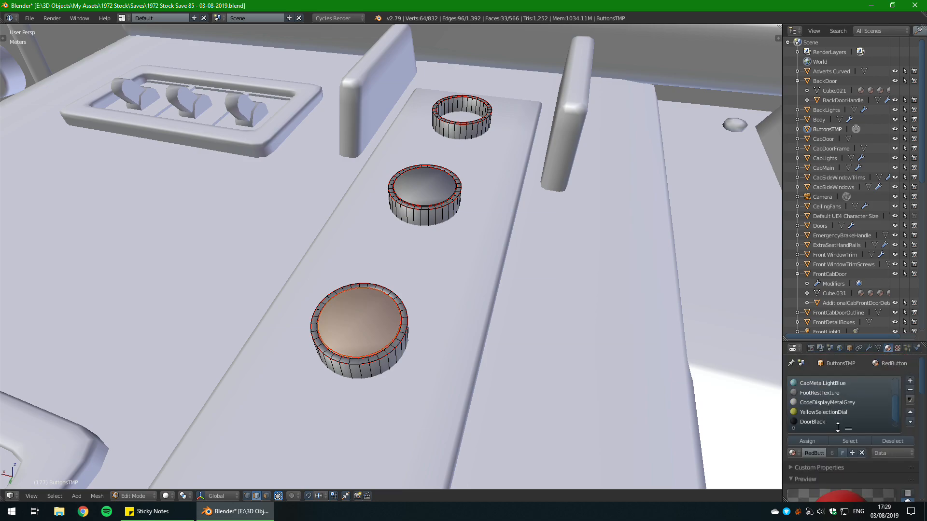
{"action": "scroll", "coordinate": [840, 406], "scroll_direction": "down", "scroll_amount": 5}
Step: Set BlackButton's Metallic value to 0.000 and save the file
{"action": "left_click", "coordinate": [839, 421]}
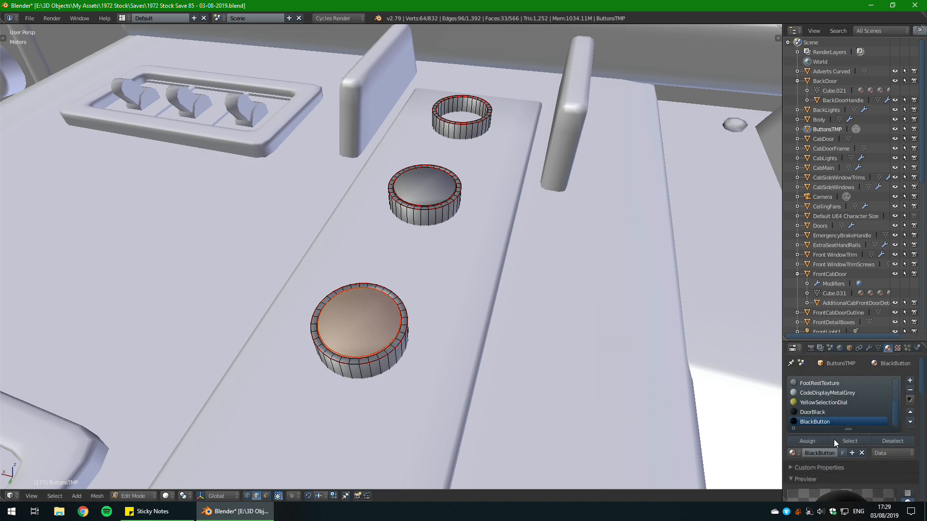
{"action": "scroll", "coordinate": [834, 443], "scroll_direction": "down", "scroll_amount": 7}
{"action": "scroll", "coordinate": [837, 456], "scroll_direction": "down", "scroll_amount": 5}
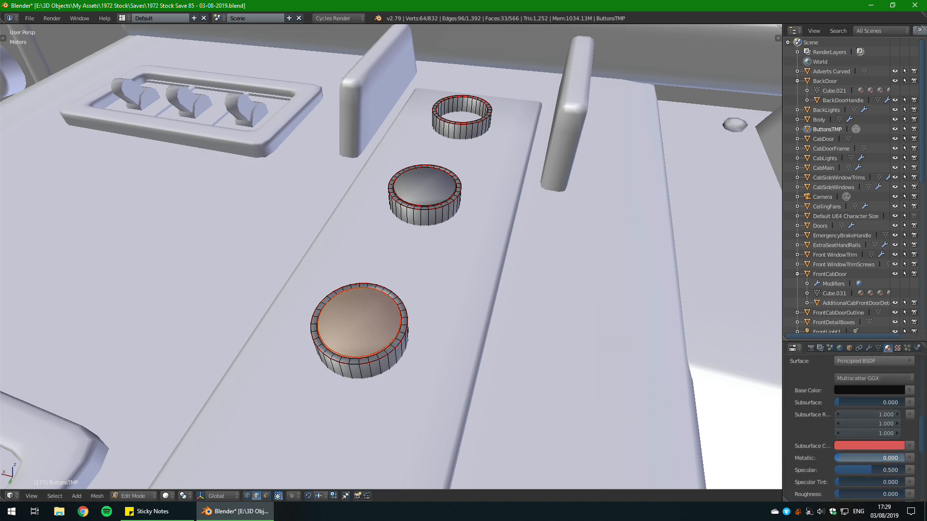
{"action": "middle_click_drag", "start_coordinate": [393, 366], "coordinate": [407, 370]}
{"action": "key", "text": "ctrl+s"}
{"action": "left_click", "coordinate": [408, 370]}
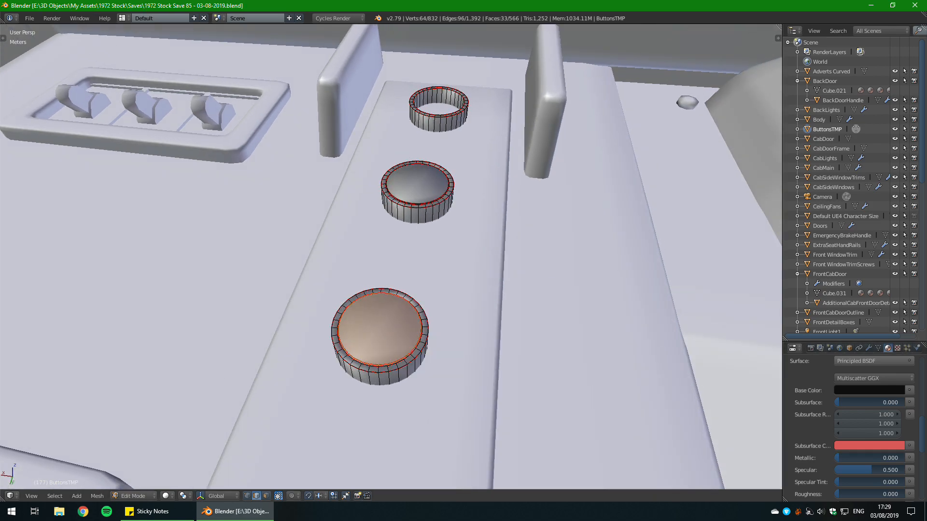
Step: Assign BlackButton to the second disc and show the model in object mode with Material viewport shading
{"action": "scroll", "coordinate": [837, 421], "scroll_direction": "up", "scroll_amount": 10}
{"action": "left_click", "coordinate": [812, 442]}
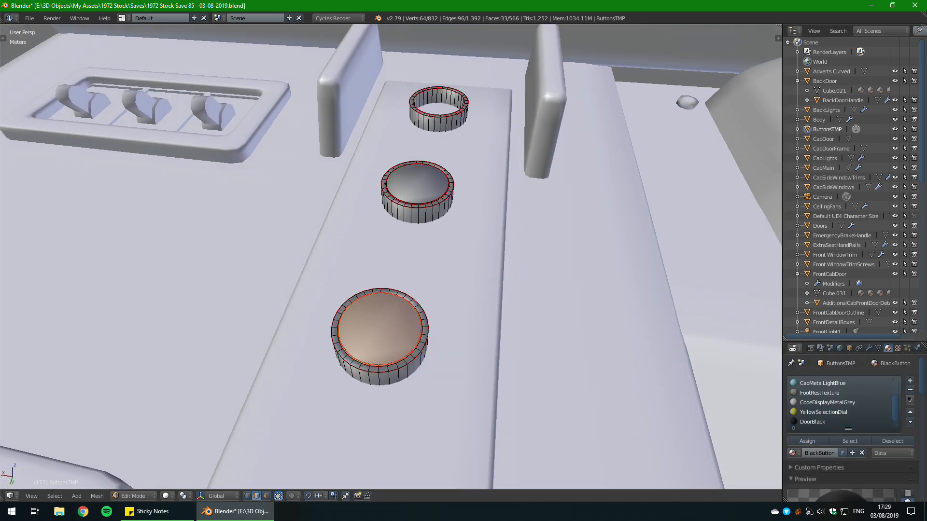
{"action": "left_click", "coordinate": [167, 496]}
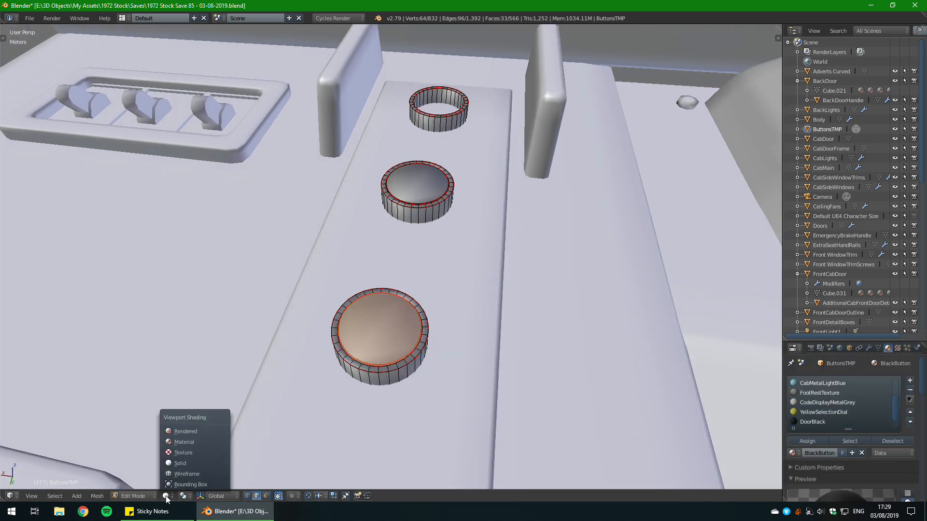
{"action": "left_click", "coordinate": [199, 441]}
{"action": "key", "text": "Tab"}
Step: Inspect the coloured buttons on the black panel and save the file over the existing one
{"action": "scroll", "coordinate": [372, 274], "scroll_direction": "down", "scroll_amount": 6}
{"action": "mouse_move", "coordinate": [322, 280]}
{"action": "middle_mouse_down"}
{"action": "mouse_move", "coordinate": [373, 273]}
{"action": "mouse_move", "coordinate": [431, 308]}
{"action": "mouse_move", "coordinate": [460, 309]}
{"action": "middle_mouse_up"}
{"action": "key", "text": "ctrl+s"}
{"action": "left_click", "coordinate": [407, 291]}
{"action": "scroll", "coordinate": [460, 308], "scroll_direction": "up", "scroll_amount": 3}
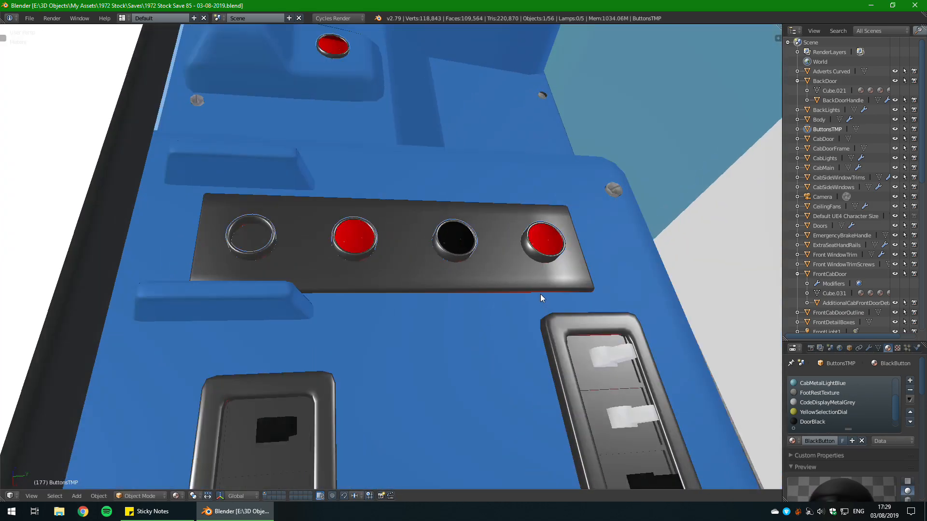
Step: Duplicate the black second disc into the empty fourth ring with the local X axis locked
{"action": "key", "text": "Tab"}
{"action": "middle_click_drag", "start_coordinate": [540, 294], "coordinate": [515, 274]}
{"action": "key", "text": "a"}
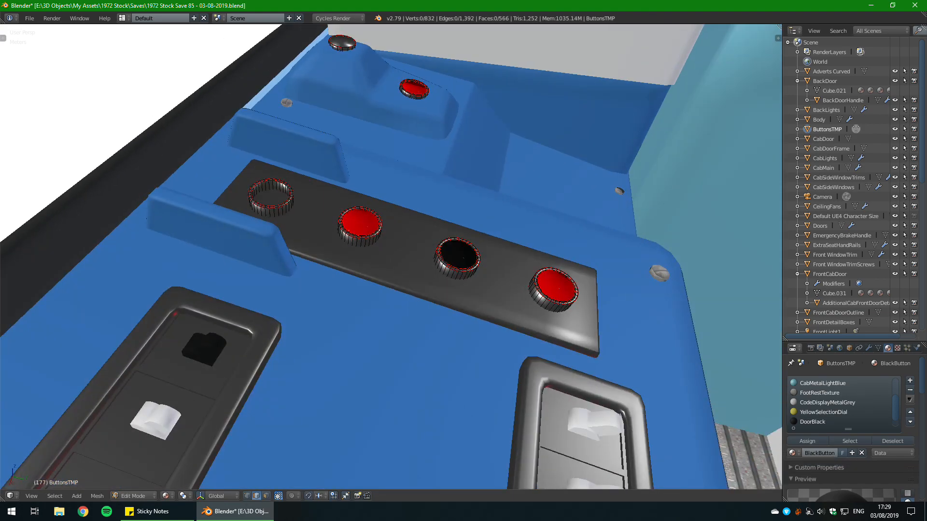
{"action": "key", "text": "l"}
{"action": "middle_click_drag", "start_coordinate": [459, 256], "coordinate": [475, 242]}
{"action": "key", "text": "shift+d"}
{"action": "key", "text": "x"}
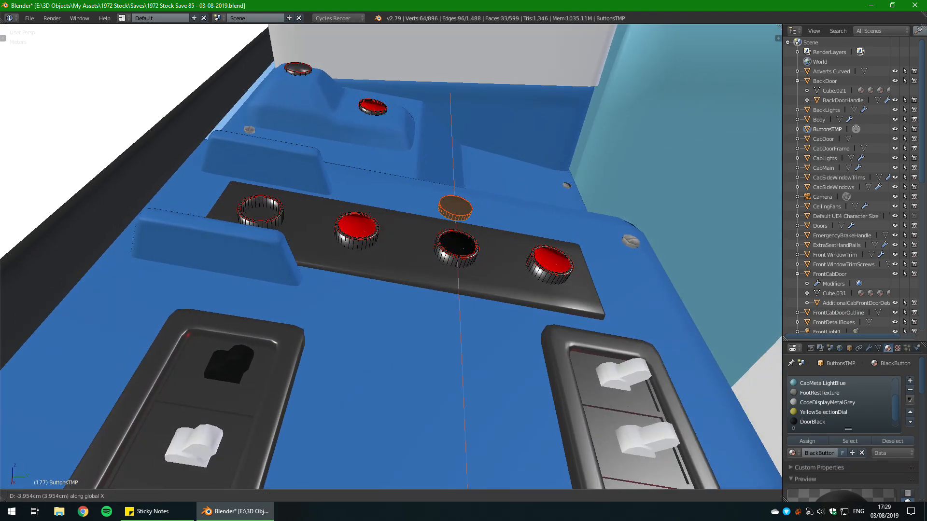
{"action": "key", "text": "shift+x"}
{"action": "key", "text": "shift+x"}
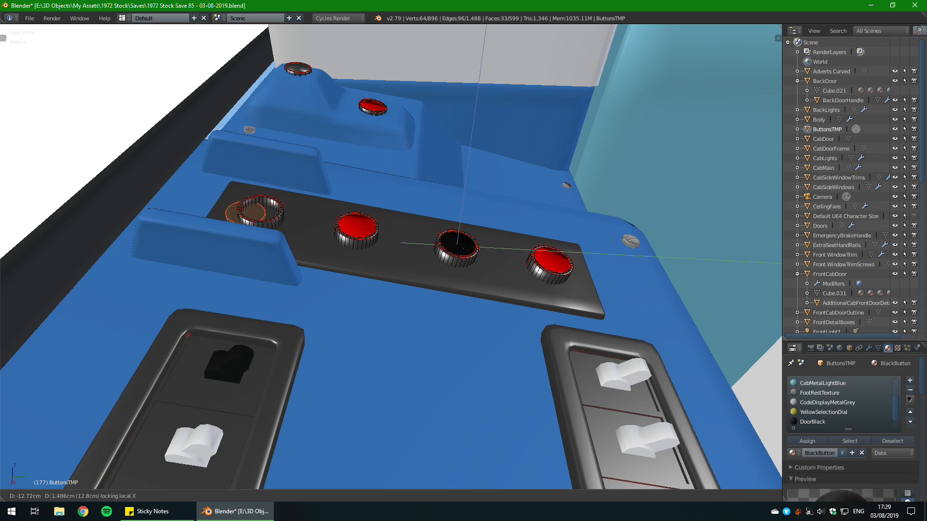
{"action": "key", "text": "Return"}
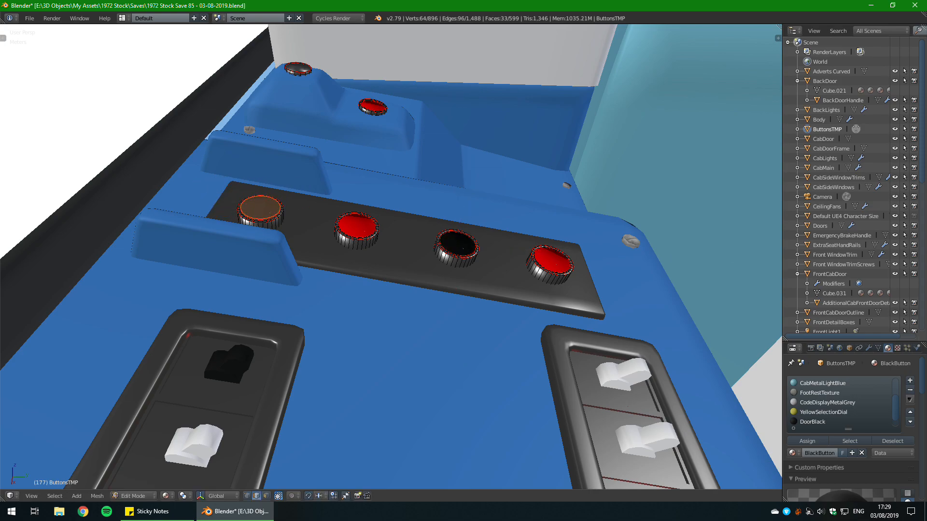
Step: Seat the duplicated black cap inside the fourth ring, moving it with the X axis locked
{"action": "key", "text": "KP_Decimal"}
{"action": "middle_click_drag", "start_coordinate": [391, 261], "coordinate": [392, 227]}
{"action": "key", "text": "g"}
{"action": "key", "text": "shift+x"}
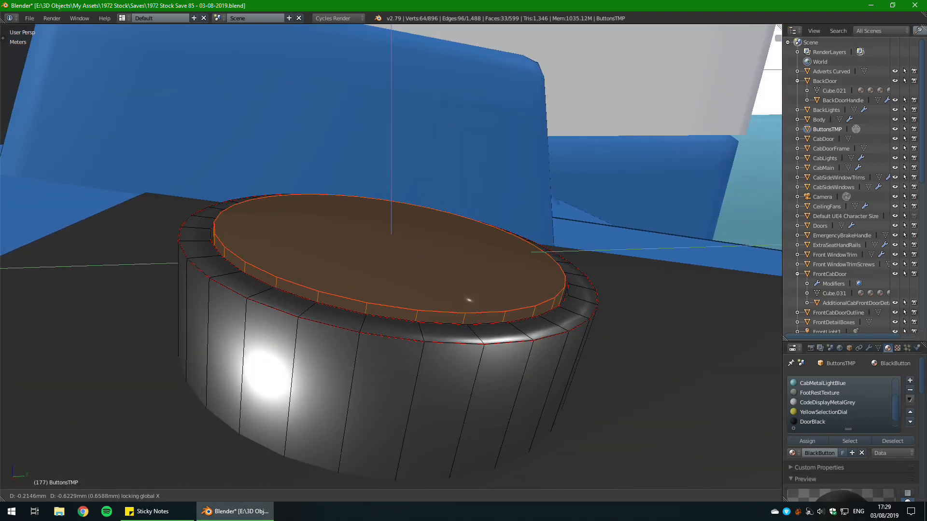
{"action": "left_click", "coordinate": [392, 236]}
{"action": "middle_click_drag", "start_coordinate": [392, 237], "coordinate": [381, 208]}
{"action": "key", "text": "g"}
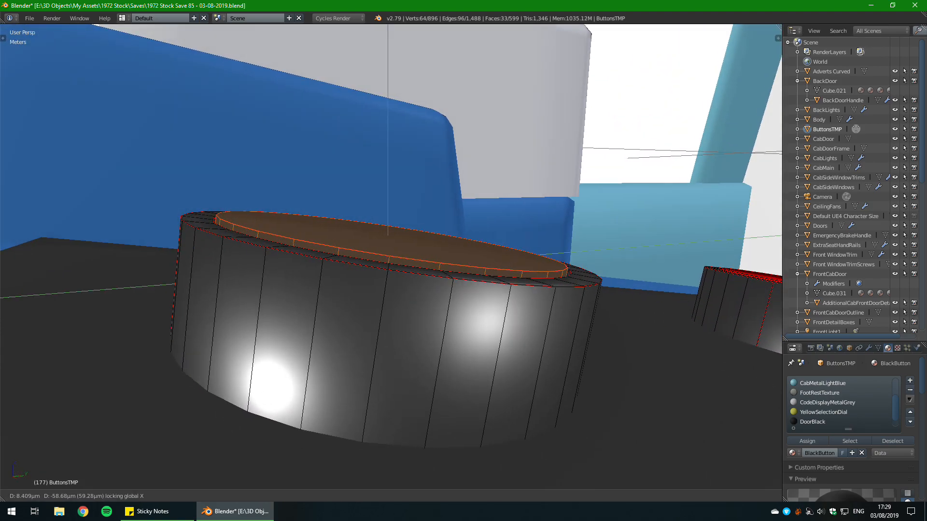
{"action": "left_click", "coordinate": [382, 212]}
{"action": "key", "text": "g"}
{"action": "left_click", "coordinate": [424, 320]}
Step: Check the black cap in object mode and fine-tune its fit within the ring, keeping the X axis locked
{"action": "key", "text": "Tab"}
{"action": "middle_click_drag", "start_coordinate": [424, 319], "coordinate": [433, 246]}
{"action": "scroll", "coordinate": [269, 278], "scroll_direction": "up", "scroll_amount": 4}
{"action": "key", "text": "Tab"}
{"action": "middle_click_drag", "start_coordinate": [434, 246], "coordinate": [589, 268]}
{"action": "key", "text": "g"}
{"action": "key", "text": "shift+x"}
{"action": "left_click", "coordinate": [451, 236]}
{"action": "middle_click_drag", "start_coordinate": [418, 292], "coordinate": [425, 228]}
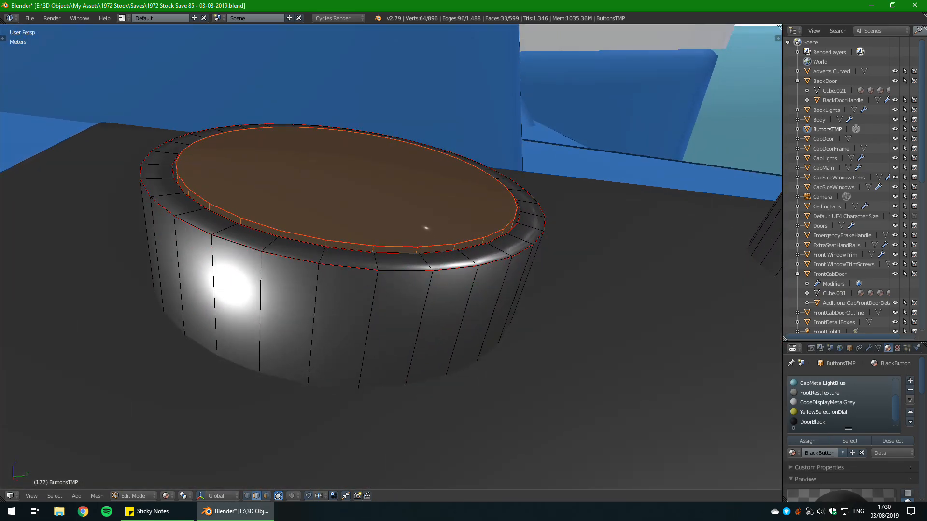
{"action": "key", "text": "g"}
{"action": "key", "text": "Escape"}
{"action": "key", "text": "Tab"}
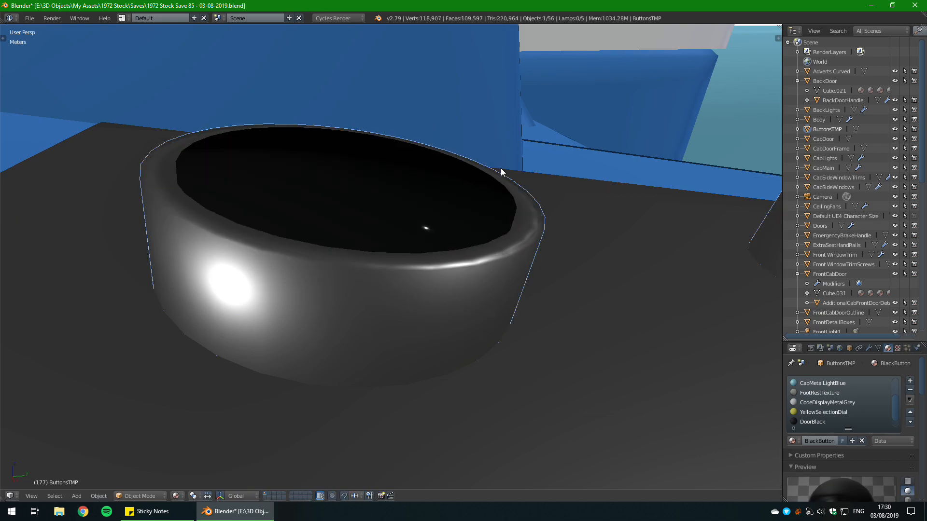
Step: Inspect all four red and black buttons on the dashboard panel and save the file over the existing one
{"action": "key", "text": "x"}
{"action": "left_click", "coordinate": [500, 168]}
{"action": "scroll", "coordinate": [482, 182], "scroll_direction": "down", "scroll_amount": 5}
{"action": "middle_click_drag", "start_coordinate": [479, 184], "coordinate": [435, 268]}
{"action": "scroll", "coordinate": [341, 127], "scroll_direction": "down", "scroll_amount": 5}
{"action": "key", "text": "a"}
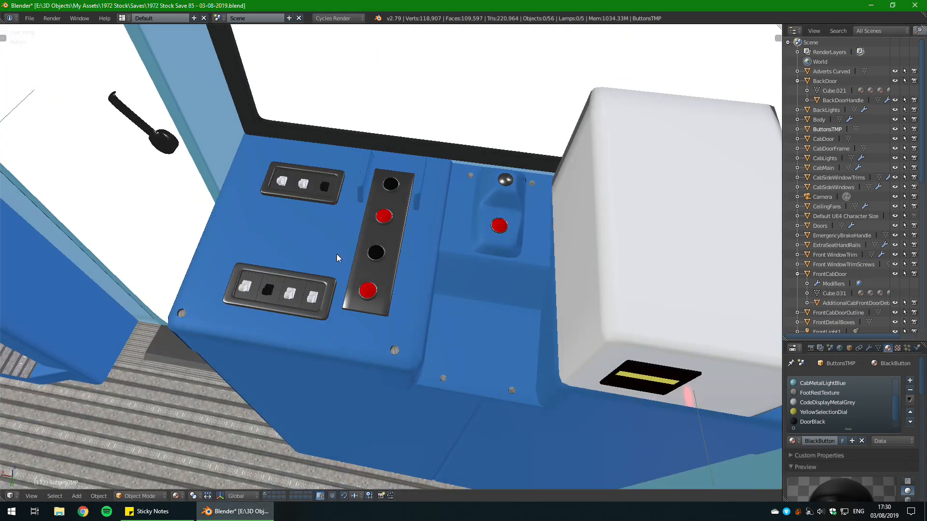
{"action": "middle_click_drag", "start_coordinate": [337, 254], "coordinate": [384, 213]}
{"action": "scroll", "coordinate": [377, 221], "scroll_direction": "up", "scroll_amount": 6}
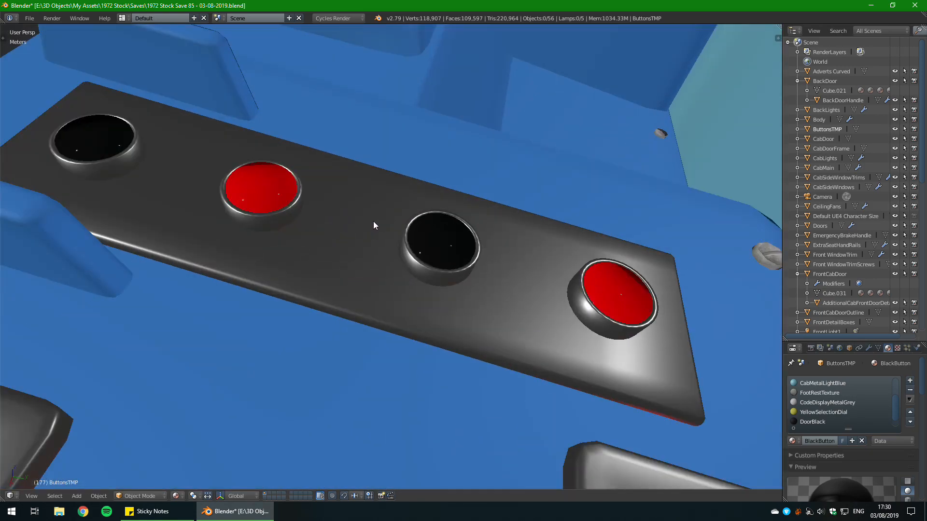
{"action": "scroll", "coordinate": [403, 74], "scroll_direction": "down", "scroll_amount": 5}
{"action": "middle_click_drag", "start_coordinate": [378, 163], "coordinate": [231, 137]}
{"action": "key", "text": "ctrl+s"}
{"action": "left_click", "coordinate": [298, 173]}
Step: Examine the mesh around the four-switch panel on CabMain up close, in both edit and object mode
{"action": "middle_click_drag", "start_coordinate": [298, 176], "coordinate": [323, 230]}
{"action": "scroll", "coordinate": [322, 230], "scroll_direction": "up", "scroll_amount": 3}
{"action": "key", "text": "Tab"}
{"action": "key", "text": "Tab"}
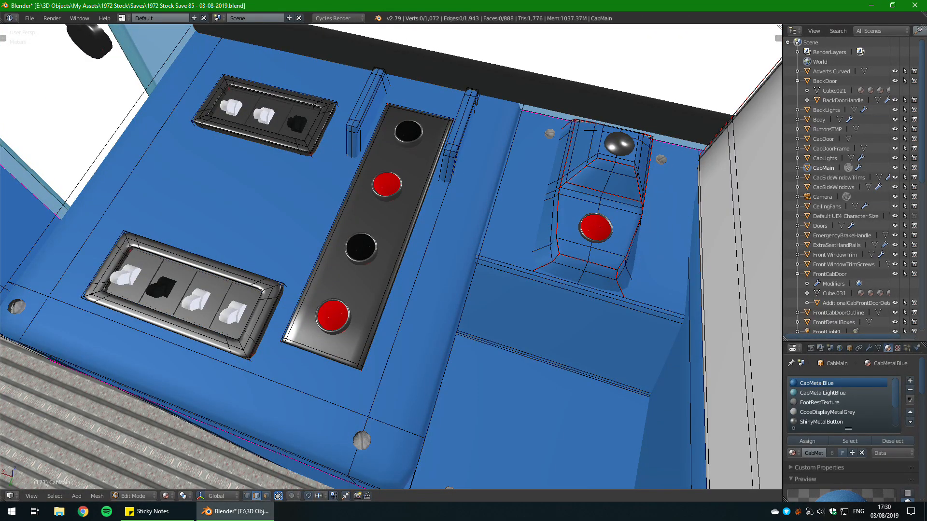
{"action": "middle_click_drag", "start_coordinate": [437, 140], "coordinate": [623, 99], "text": "shift"}
{"action": "scroll", "coordinate": [425, 241], "scroll_direction": "up", "scroll_amount": 5}
{"action": "key", "text": "Tab"}
{"action": "key", "text": "Tab"}
{"action": "scroll", "coordinate": [435, 270], "scroll_direction": "down", "scroll_amount": 4}
{"action": "scroll", "coordinate": [574, 125], "scroll_direction": "up", "scroll_amount": 6}
{"action": "key", "text": "Tab"}
{"action": "middle_click_drag", "start_coordinate": [482, 270], "coordinate": [457, 303]}
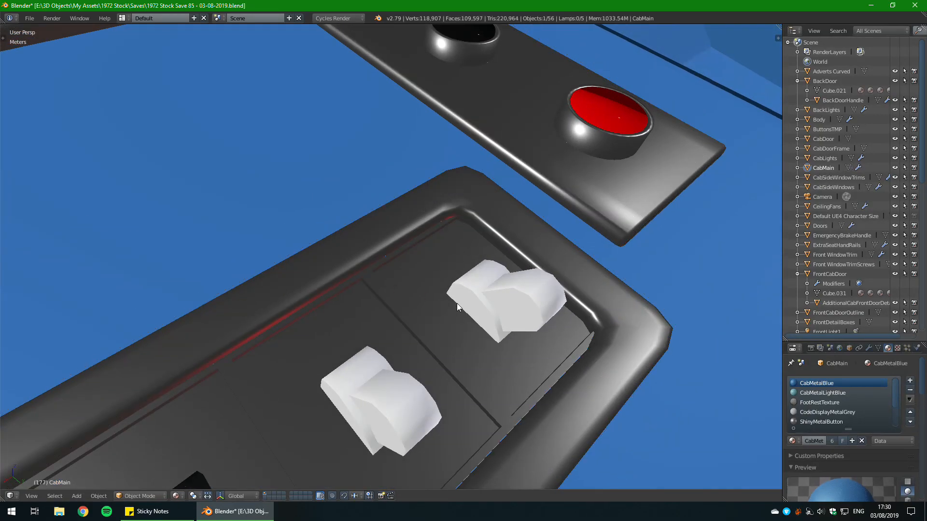
{"action": "right_click", "coordinate": [467, 381]}
{"action": "key", "text": "Tab"}
{"action": "key", "text": "Tab"}
{"action": "right_click", "coordinate": [598, 308]}
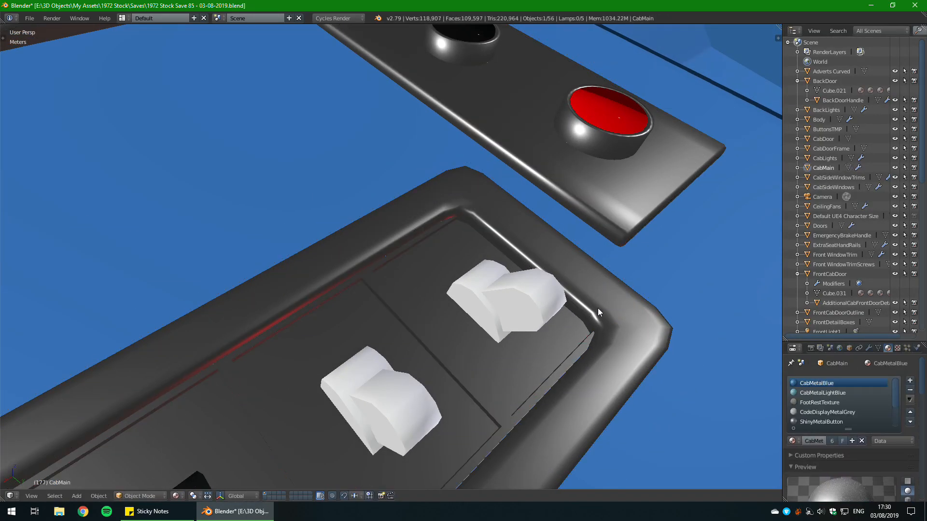
Step: Mark a seam along the edge loop at one outer corner of the four-switch panel's frame
{"action": "key", "text": "Tab"}
{"action": "middle_click_drag", "start_coordinate": [598, 308], "coordinate": [507, 316]}
{"action": "right_click", "coordinate": [351, 308], "text": "alt"}
{"action": "middle_click_drag", "start_coordinate": [299, 357], "coordinate": [506, 294], "text": "shift"}
{"action": "scroll", "coordinate": [351, 308], "scroll_direction": "down", "scroll_amount": 9}
{"action": "middle_click_drag", "start_coordinate": [580, 289], "coordinate": [546, 217], "text": "shift"}
{"action": "scroll", "coordinate": [328, 301], "scroll_direction": "up", "scroll_amount": 3}
{"action": "scroll", "coordinate": [391, 255], "scroll_direction": "up", "scroll_amount": 8}
{"action": "middle_click_drag", "start_coordinate": [545, 217], "coordinate": [604, 222]}
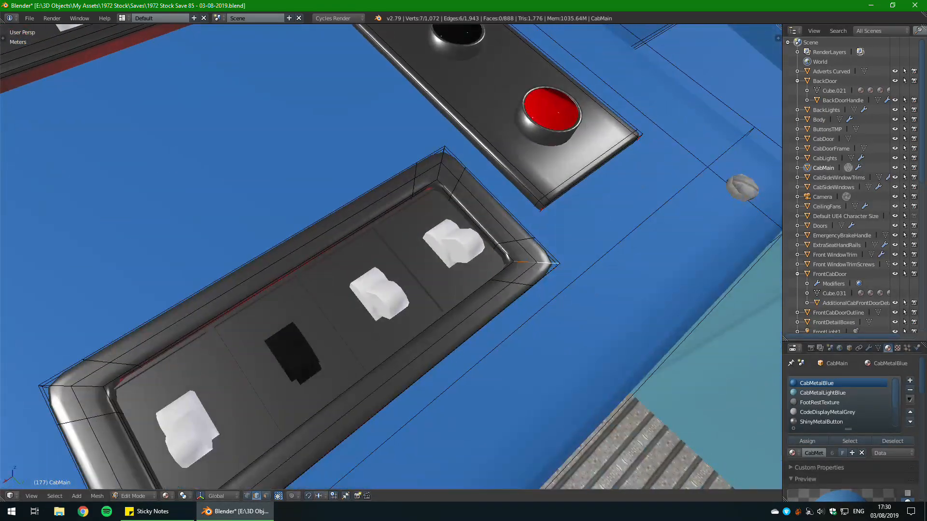
{"action": "key", "text": "KP_Decimal"}
{"action": "scroll", "coordinate": [391, 257], "scroll_direction": "down", "scroll_amount": 7}
{"action": "middle_click_drag", "start_coordinate": [348, 271], "coordinate": [434, 232]}
{"action": "scroll", "coordinate": [391, 257], "scroll_direction": "up", "scroll_amount": 3}
{"action": "middle_click_drag", "start_coordinate": [715, 227], "coordinate": [606, 370]}
{"action": "scroll", "coordinate": [570, 273], "scroll_direction": "down", "scroll_amount": 2}
{"action": "middle_click_drag", "start_coordinate": [396, 295], "coordinate": [449, 304]}
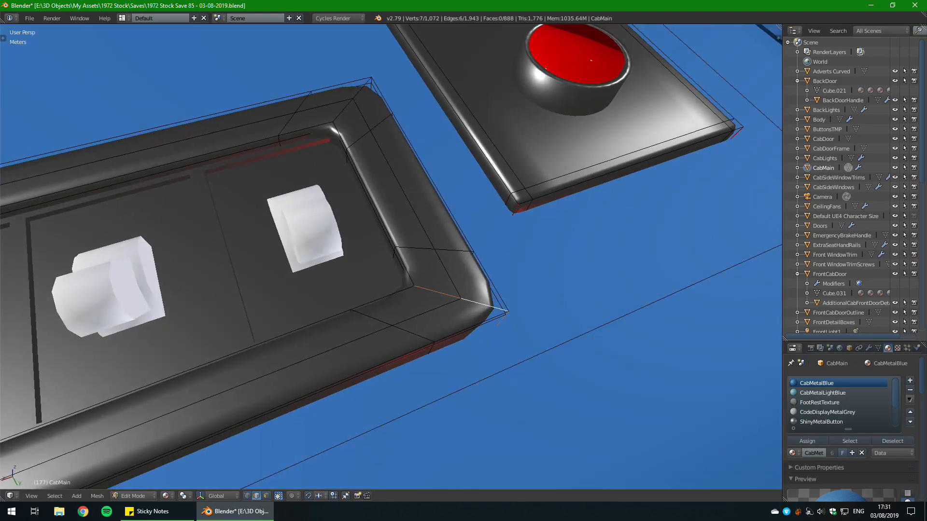
{"action": "key", "text": "ctrl+e"}
{"action": "left_click", "coordinate": [449, 304]}
Step: Mark seams on the edge loops at the remaining three corners of the four-switch frame
{"action": "key", "text": "a"}
{"action": "right_click", "coordinate": [351, 103], "text": "alt"}
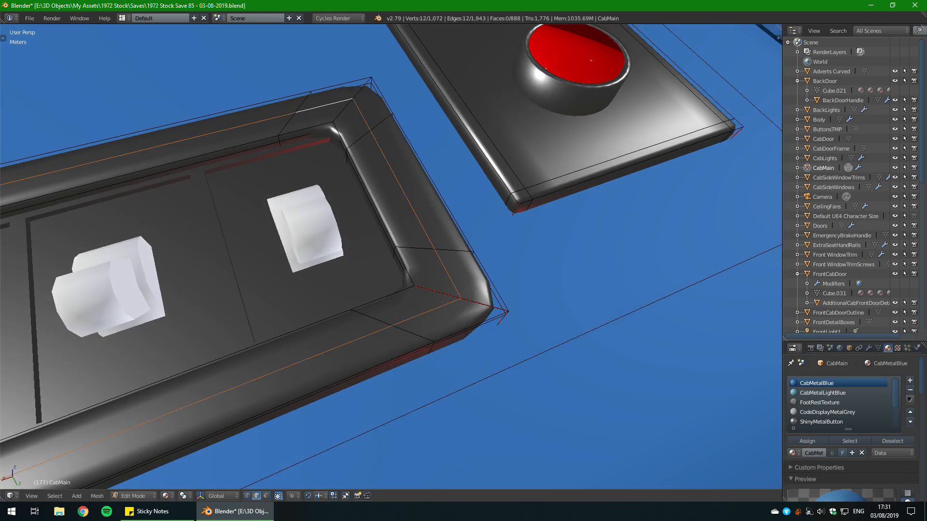
{"action": "right_click", "coordinate": [343, 110], "text": "alt"}
{"action": "scroll", "coordinate": [343, 145], "scroll_direction": "down", "scroll_amount": 2}
{"action": "middle_click_drag", "start_coordinate": [344, 193], "coordinate": [591, 102], "text": "shift"}
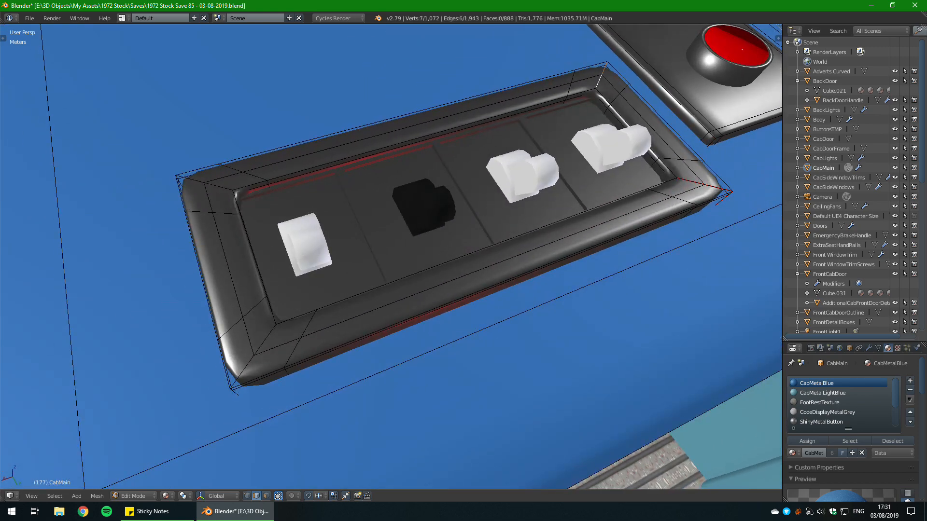
{"action": "right_click", "coordinate": [205, 184], "text": "alt+shift"}
{"action": "right_click", "coordinate": [266, 340], "text": "alt+shift"}
{"action": "key", "text": "ctrl+e"}
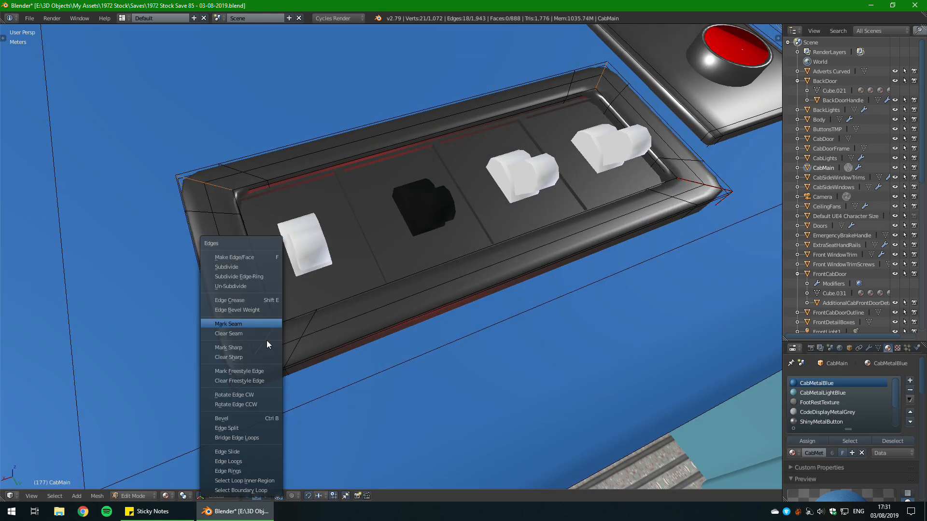
{"action": "left_click", "coordinate": [253, 320]}
Step: Show the model in solid shading and select the entire linked frame around the four switches
{"action": "key", "text": "z"}
{"action": "mouse_move", "coordinate": [253, 320]}
{"action": "middle_mouse_down"}
{"action": "mouse_move", "coordinate": [299, 272]}
{"action": "mouse_move", "coordinate": [333, 314]}
{"action": "mouse_move", "coordinate": [256, 295]}
{"action": "middle_mouse_up"}
{"action": "key", "text": "a"}
{"action": "key", "text": "z"}
{"action": "middle_click_drag", "start_coordinate": [483, 251], "coordinate": [275, 295], "text": "shift"}
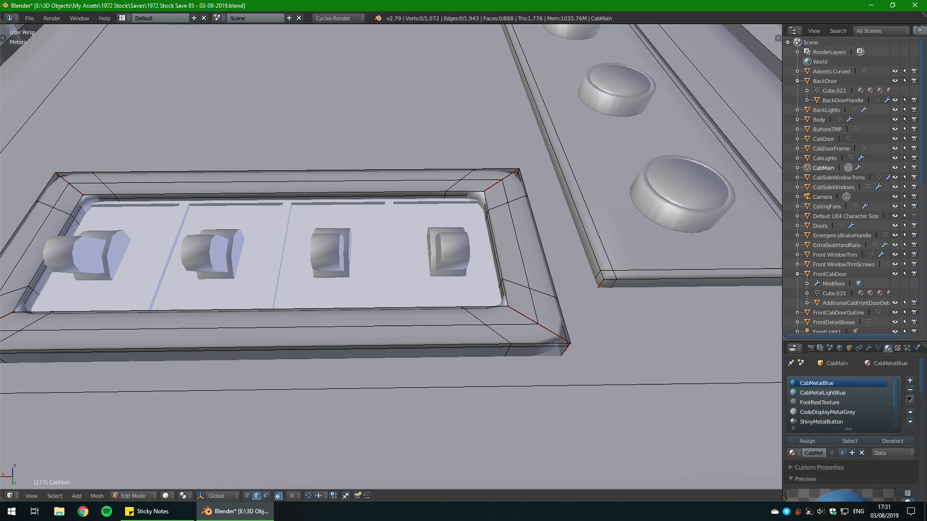
{"action": "key", "text": "l"}
Step: Split the 3D view and set the new area to a UV/Image Editor showing the frame's UV layout without the render image
{"action": "left_click_drag", "start_coordinate": [779, 27], "coordinate": [617, 38]}
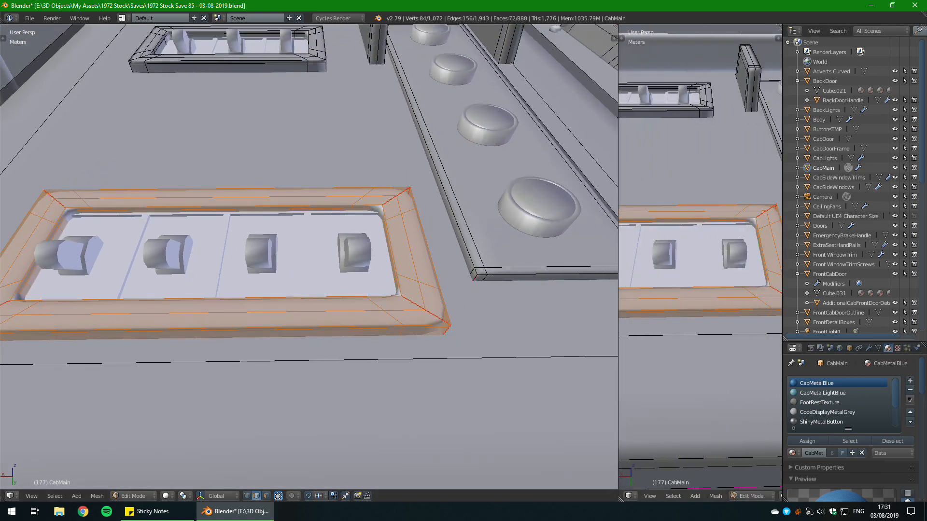
{"action": "left_click", "coordinate": [630, 497]}
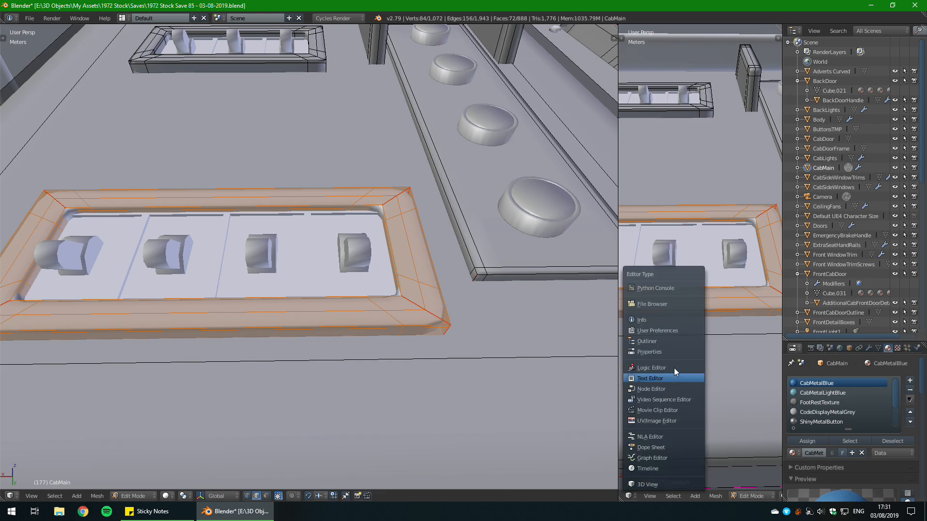
{"action": "left_click", "coordinate": [656, 417]}
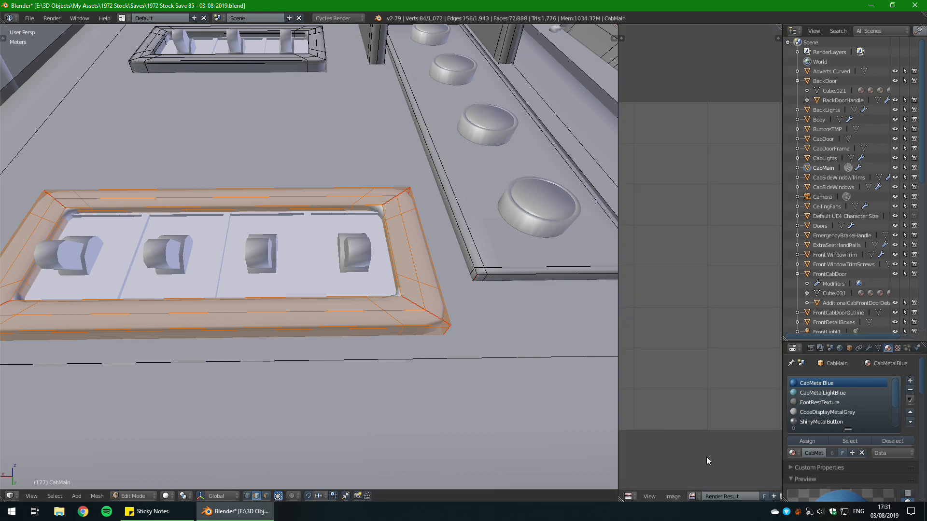
{"action": "left_click_drag", "start_coordinate": [617, 455], "coordinate": [578, 455]}
{"action": "left_click", "coordinate": [753, 498]}
{"action": "scroll", "coordinate": [720, 306], "scroll_direction": "up", "scroll_amount": 5}
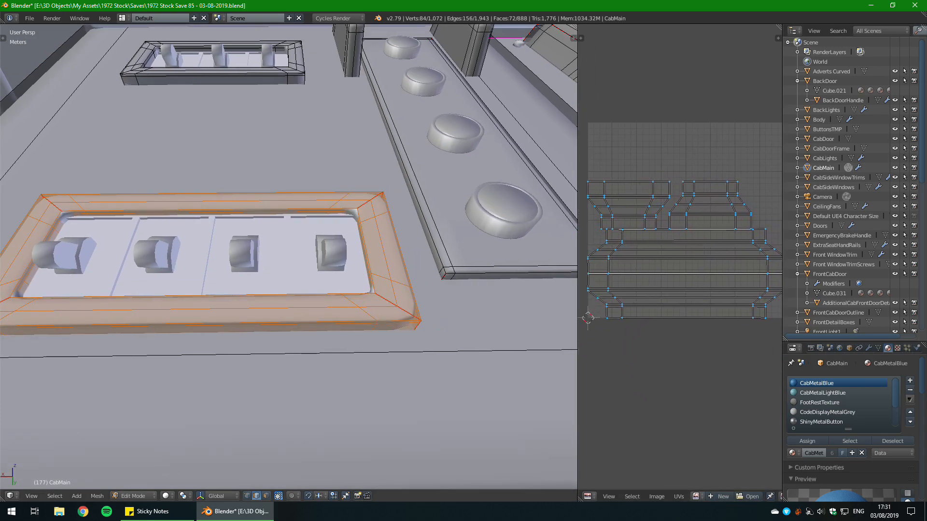
Step: Examine the selected frame in wireframe and solid shading from several angles and compare it with its UV layout
{"action": "key", "text": "z"}
{"action": "middle_click_drag", "start_coordinate": [299, 271], "coordinate": [280, 242]}
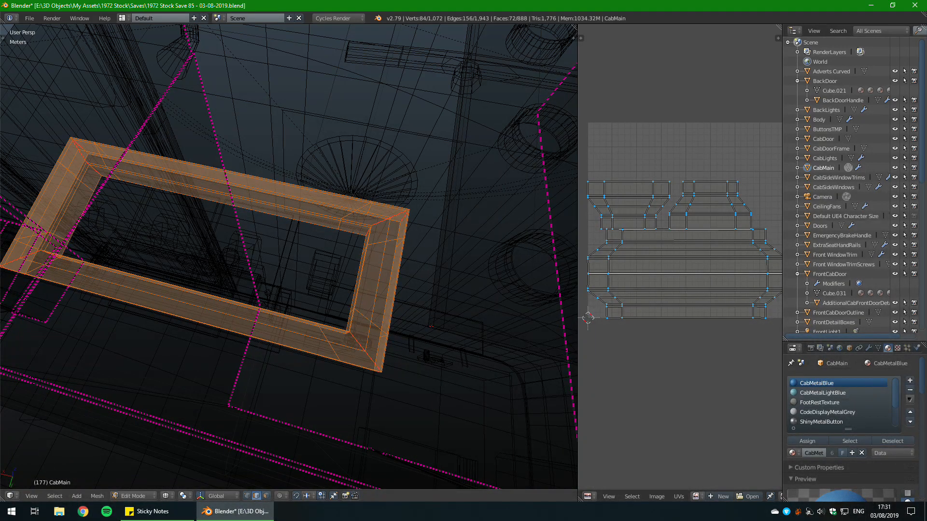
{"action": "middle_click_drag", "start_coordinate": [280, 241], "coordinate": [338, 314]}
{"action": "key", "text": "z"}
{"action": "scroll", "coordinate": [689, 299], "scroll_direction": "up", "scroll_amount": 3}
{"action": "middle_click_drag", "start_coordinate": [689, 298], "coordinate": [842, 305]}
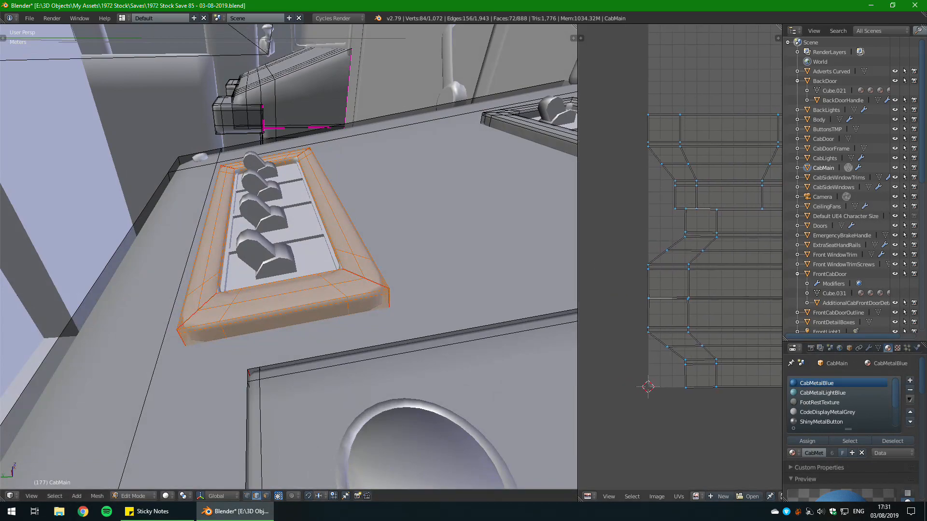
{"action": "middle_click_drag", "start_coordinate": [338, 270], "coordinate": [346, 270]}
{"action": "scroll", "coordinate": [696, 301], "scroll_direction": "down", "scroll_amount": 3}
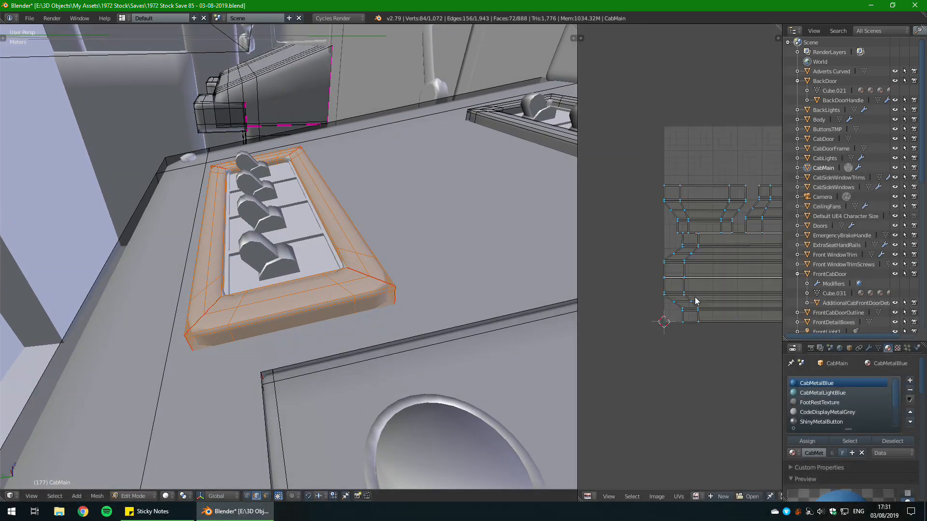
{"action": "middle_click_drag", "start_coordinate": [696, 301], "coordinate": [617, 300]}
{"action": "middle_click_drag", "start_coordinate": [338, 270], "coordinate": [309, 261]}
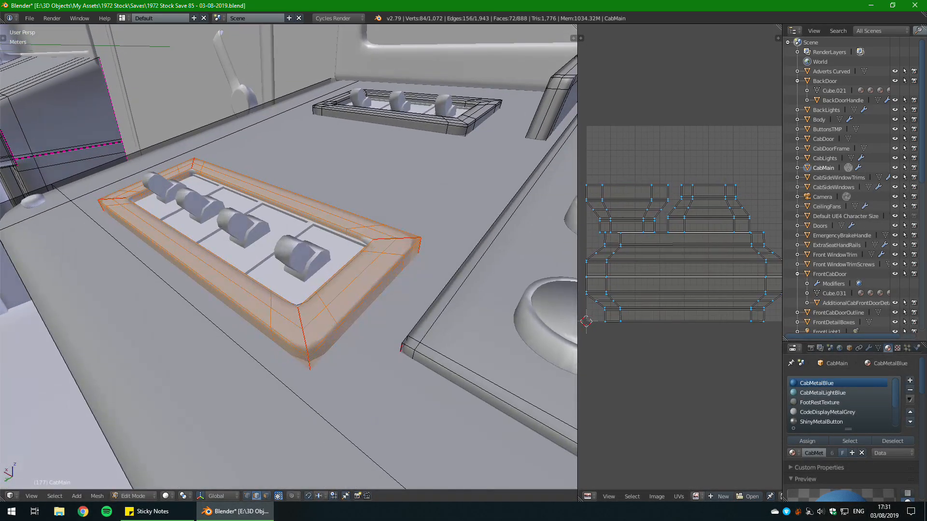
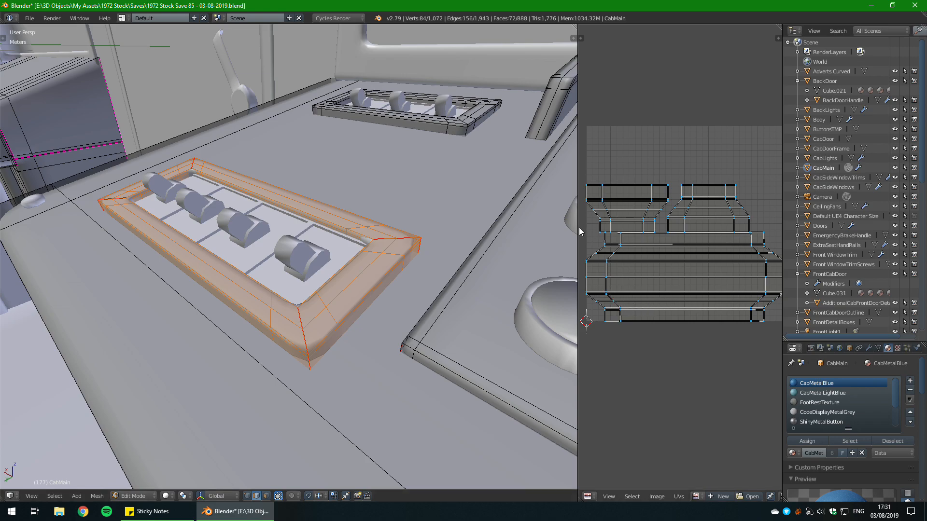
{"action": "middle_click_drag", "start_coordinate": [517, 212], "coordinate": [562, 211]}
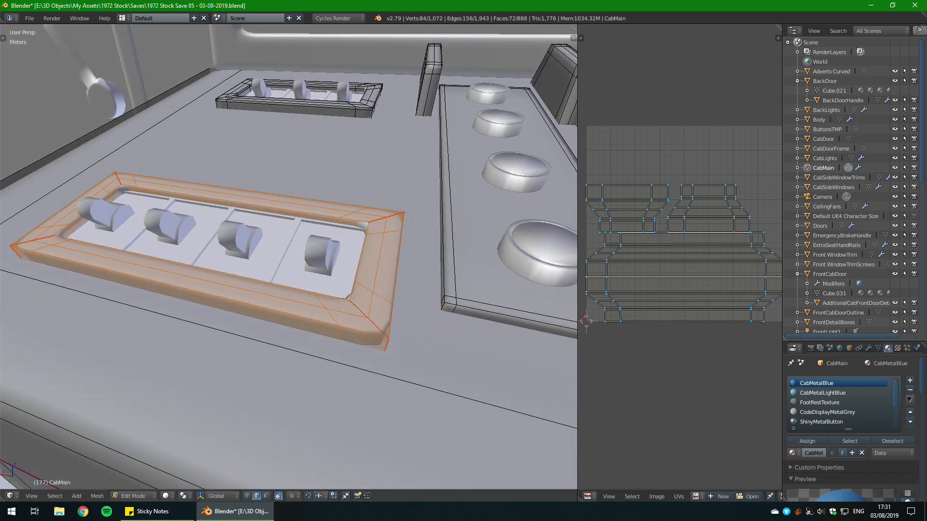
{"action": "scroll", "coordinate": [338, 232], "scroll_direction": "down", "scroll_amount": 2}
{"action": "middle_click_drag", "start_coordinate": [338, 203], "coordinate": [365, 333], "text": "shift"}
Step: Deselect the frame, examine the three-switch panel's mesh and look over the dashboard in object mode
{"action": "key", "text": "a"}
{"action": "middle_click_drag", "start_coordinate": [289, 271], "coordinate": [371, 266]}
{"action": "middle_click_drag", "start_coordinate": [241, 270], "coordinate": [377, 253], "text": "shift"}
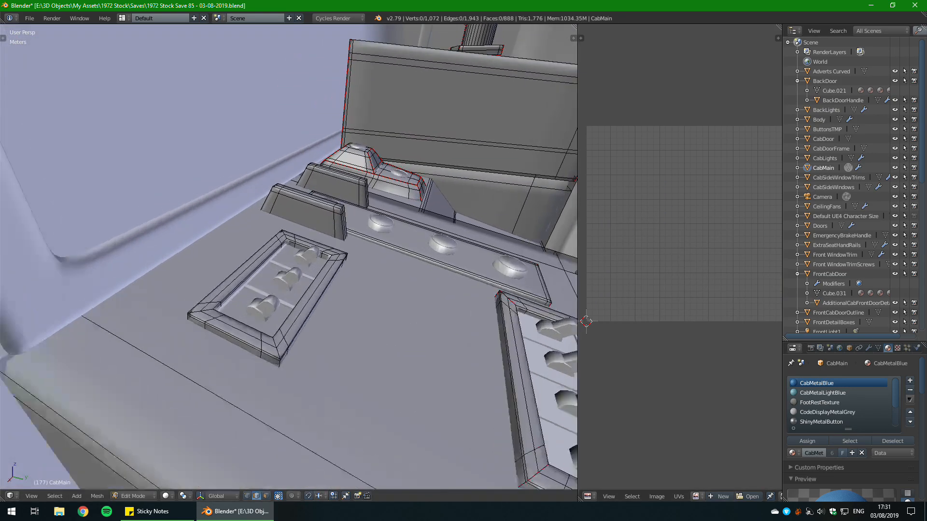
{"action": "scroll", "coordinate": [309, 271], "scroll_direction": "down", "scroll_amount": 1}
{"action": "middle_click_drag", "start_coordinate": [290, 289], "coordinate": [217, 121], "text": "shift"}
{"action": "scroll", "coordinate": [319, 246], "scroll_direction": "up", "scroll_amount": 2}
{"action": "scroll", "coordinate": [194, 203], "scroll_direction": "down", "scroll_amount": 3}
{"action": "key", "text": "Tab"}
{"action": "middle_click_drag", "start_coordinate": [290, 261], "coordinate": [375, 250]}
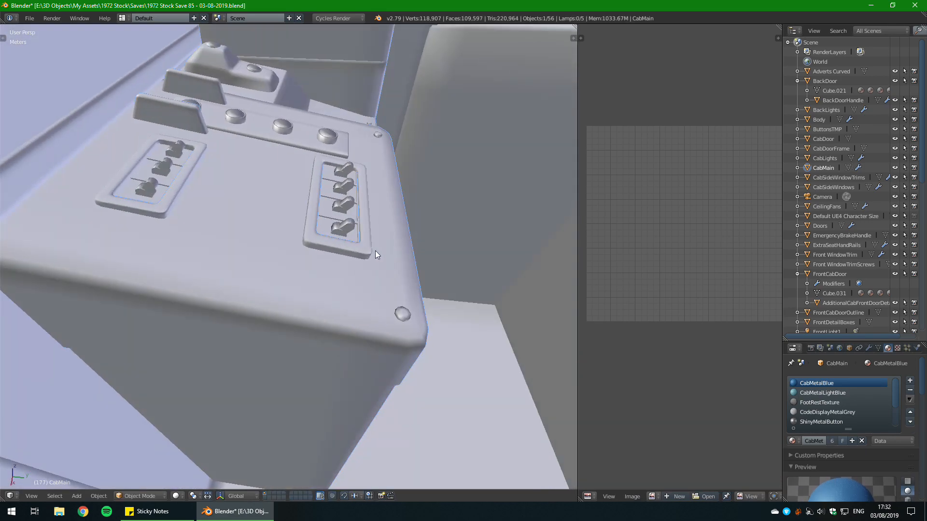
Step: Select the linked backing plate under the three switches in MoreCabDetail and shift it about 0.3 mm with global X locked
{"action": "middle_click_drag", "start_coordinate": [289, 212], "coordinate": [446, 295], "text": "shift"}
{"action": "scroll", "coordinate": [446, 295], "scroll_direction": "up", "scroll_amount": 5}
{"action": "right_click", "coordinate": [436, 253]}
{"action": "key", "text": "Tab"}
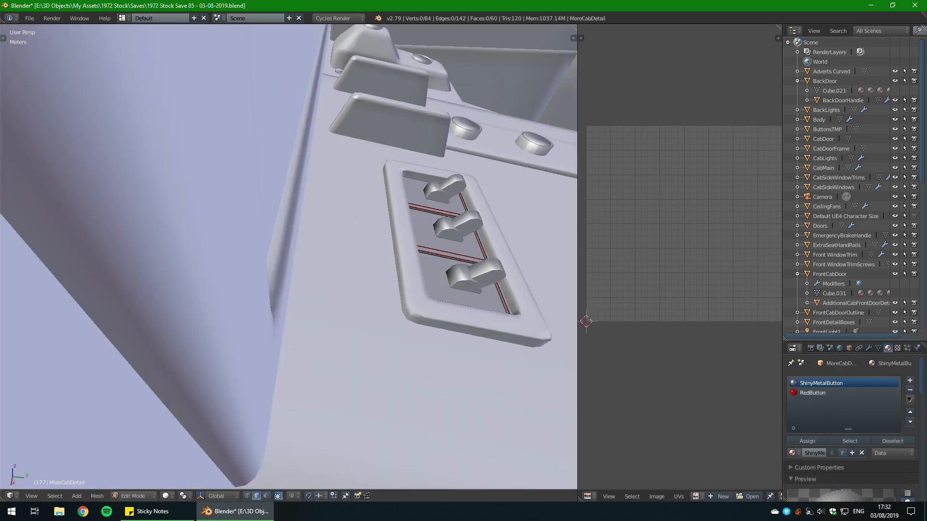
{"action": "key", "text": "KP_Decimal"}
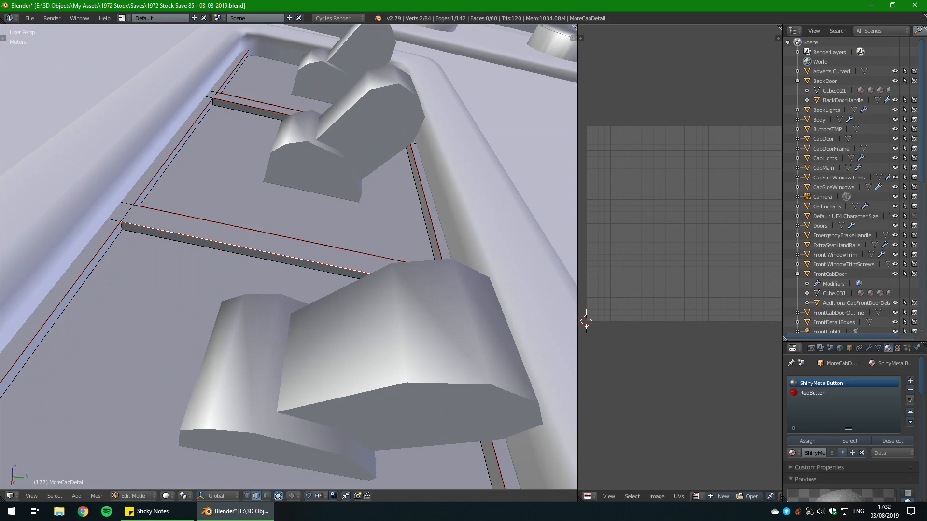
{"action": "key", "text": "ctrl+l"}
{"action": "middle_click_drag", "start_coordinate": [290, 271], "coordinate": [290, 246], "text": "shift"}
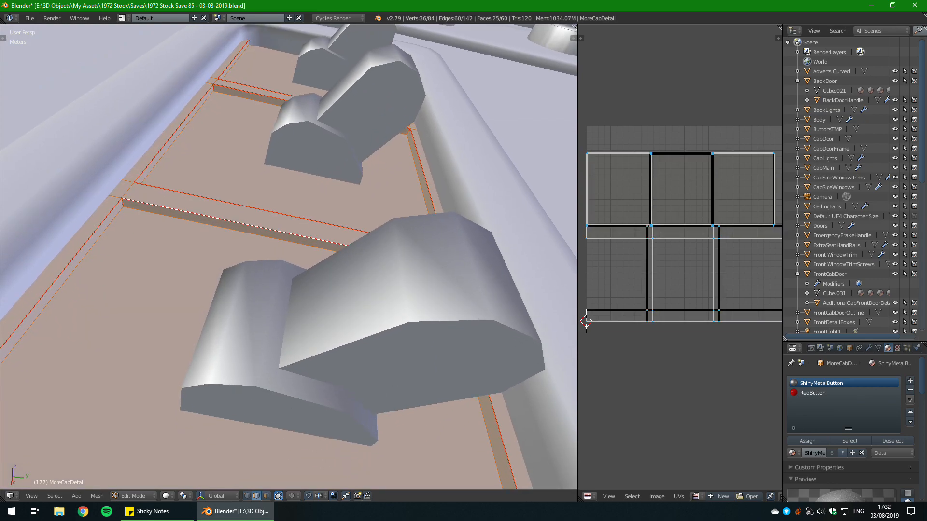
{"action": "key", "text": "g"}
{"action": "key", "text": "shift+x"}
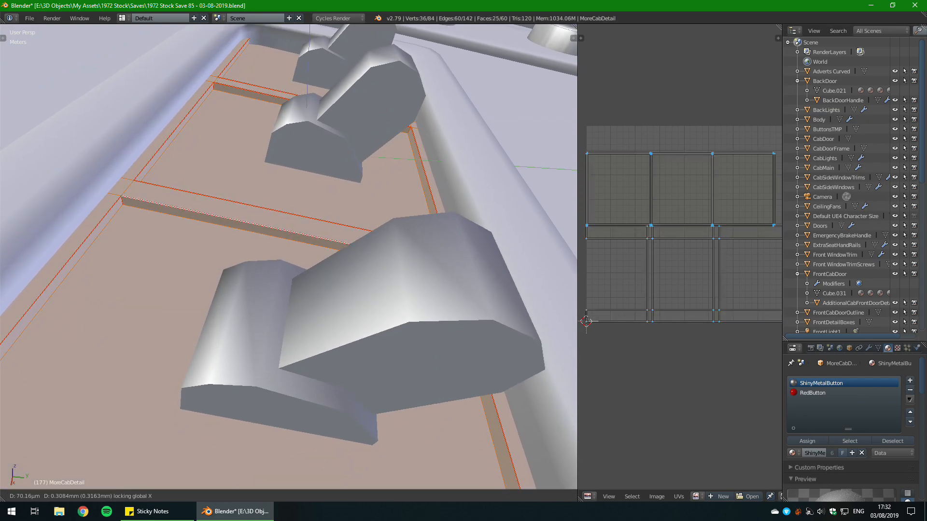
{"action": "key", "text": "Return"}
{"action": "key", "text": "Tab"}
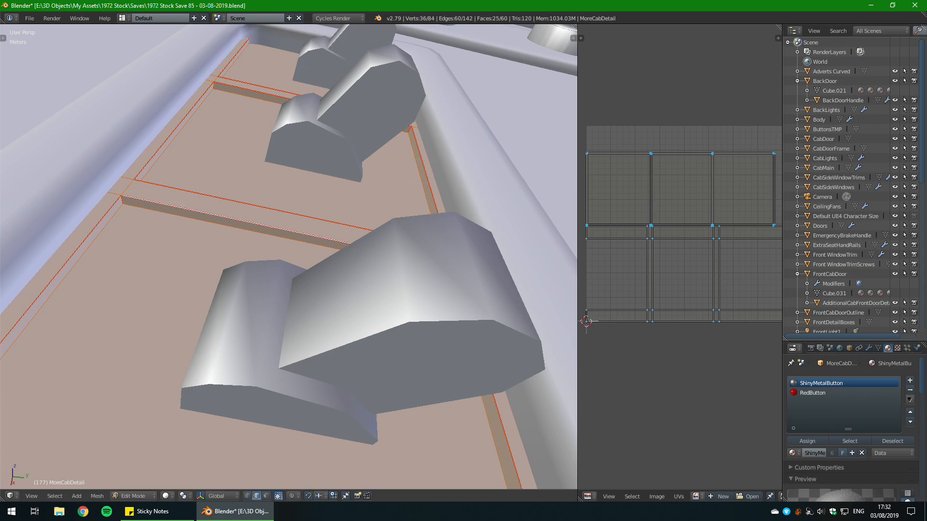
Step: Leave the isolated view of the backing plate and bring the cab console's three-switch panel into close view in object mode
{"action": "key", "text": "KP_Divide"}
{"action": "middle_click_drag", "start_coordinate": [334, 204], "coordinate": [298, 178]}
{"action": "scroll", "coordinate": [329, 190], "scroll_direction": "down", "scroll_amount": 5}
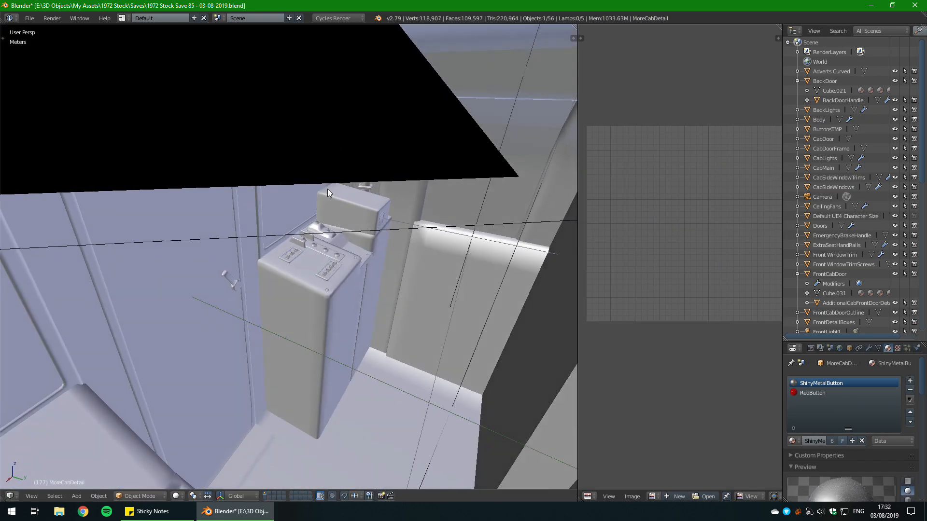
{"action": "scroll", "coordinate": [333, 191], "scroll_direction": "up", "scroll_amount": 1}
{"action": "scroll", "coordinate": [332, 187], "scroll_direction": "up", "scroll_amount": 4}
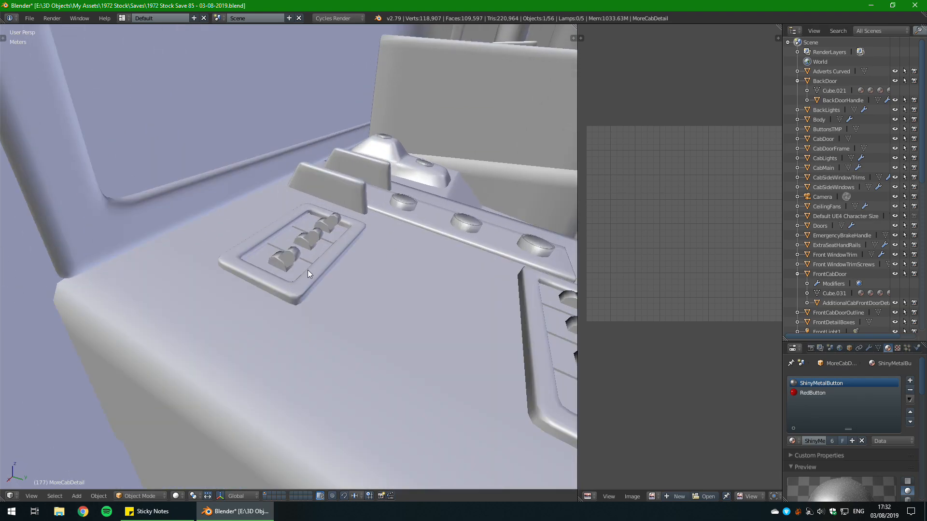
Step: Select the linked three-switch panel frame in CabMain and rotate it slightly about global X to follow the sloping console top
{"action": "right_click", "coordinate": [307, 270]}
{"action": "key", "text": "Tab"}
{"action": "middle_click_drag", "start_coordinate": [312, 272], "coordinate": [330, 248]}
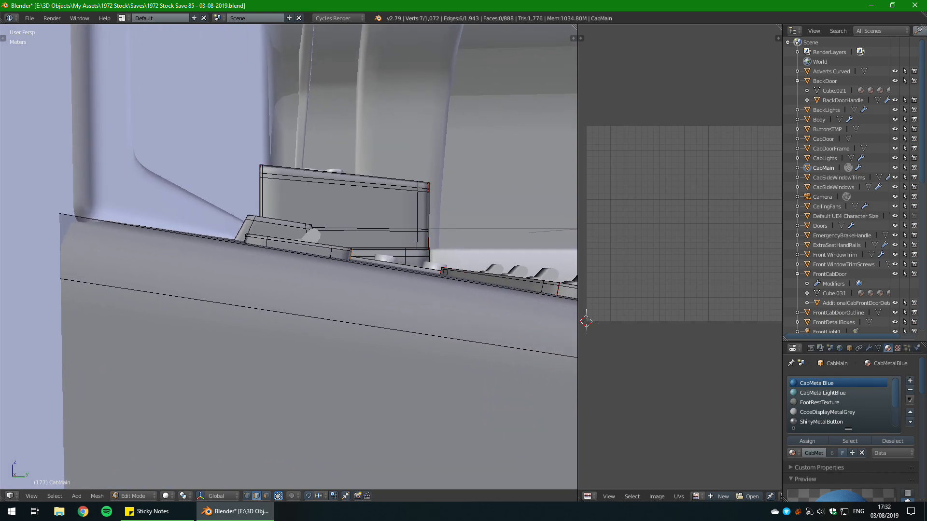
{"action": "key", "text": "l"}
{"action": "mouse_move", "coordinate": [331, 247]}
{"action": "middle_mouse_down"}
{"action": "mouse_move", "coordinate": [290, 251]}
{"action": "mouse_move", "coordinate": [333, 247]}
{"action": "middle_mouse_up"}
{"action": "key", "text": "r"}
{"action": "key", "text": "x"}
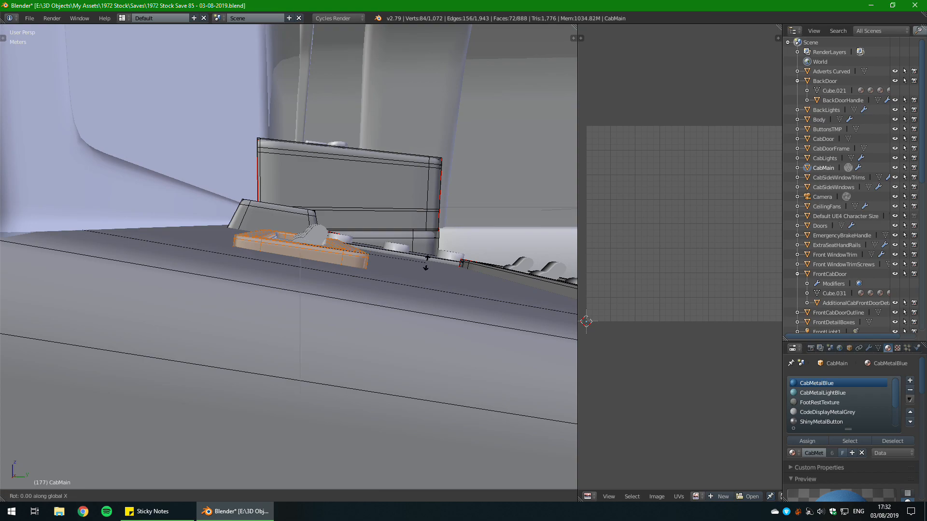
{"action": "left_click", "coordinate": [370, 327]}
Step: Check the rotated frame in object mode and save over 1972 Stock Save 85 - 03-08-2019.blend
{"action": "middle_click_drag", "start_coordinate": [408, 294], "coordinate": [354, 304]}
{"action": "key", "text": "Tab"}
{"action": "key", "text": "ctrl+s"}
{"action": "left_click", "coordinate": [394, 297]}
Step: Mark the corner edges of the three-switch panel frame in CabMain as seams
{"action": "scroll", "coordinate": [353, 304], "scroll_direction": "down", "scroll_amount": 4}
{"action": "key", "text": "Tab"}
{"action": "scroll", "coordinate": [353, 304], "scroll_direction": "up", "scroll_amount": 4}
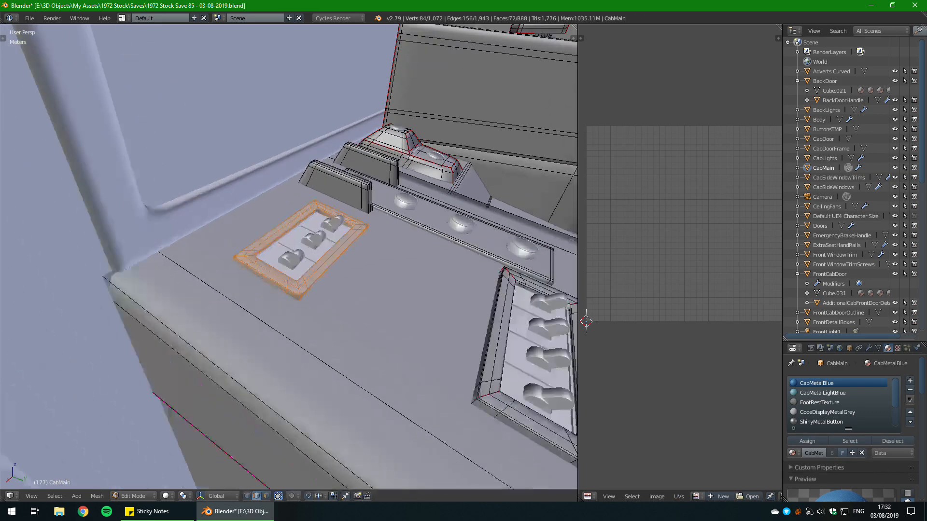
{"action": "right_click", "coordinate": [306, 314], "text": "alt"}
{"action": "right_click", "coordinate": [208, 256], "text": "alt+shift"}
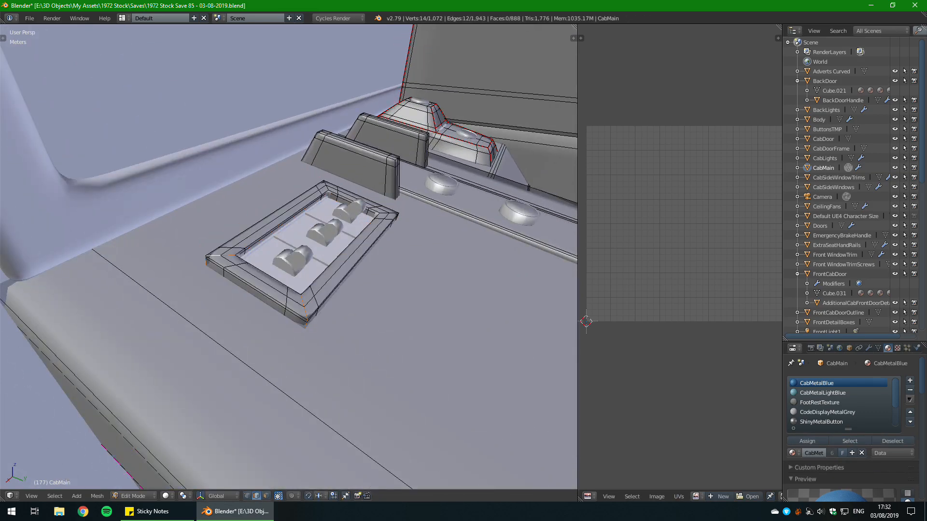
{"action": "right_click", "coordinate": [222, 249], "text": "alt+shift"}
{"action": "right_click", "coordinate": [322, 188], "text": "alt+shift"}
{"action": "right_click", "coordinate": [326, 185], "text": "alt+shift"}
{"action": "key", "text": "ctrl+e"}
{"action": "left_click", "coordinate": [381, 211]}
Step: Unwrap the whole linked three-switch frame along its corner seams and deselect it
{"action": "key", "text": "a"}
{"action": "key", "text": "l"}
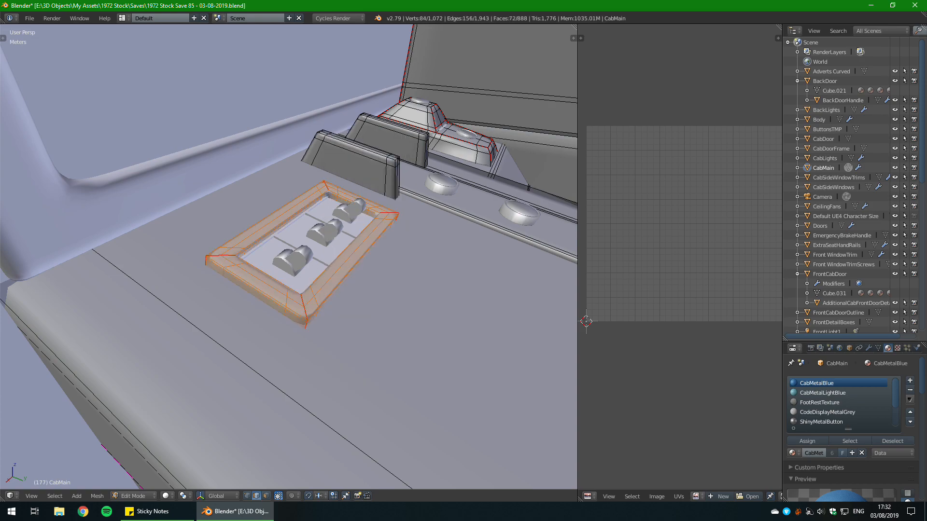
{"action": "key", "text": "u"}
{"action": "left_click", "coordinate": [385, 211]}
{"action": "scroll", "coordinate": [384, 211], "scroll_direction": "down", "scroll_amount": 4}
{"action": "middle_click_drag", "start_coordinate": [385, 211], "coordinate": [209, 293], "text": "shift"}
{"action": "key", "text": "a"}
{"action": "scroll", "coordinate": [227, 215], "scroll_direction": "up", "scroll_amount": 1}
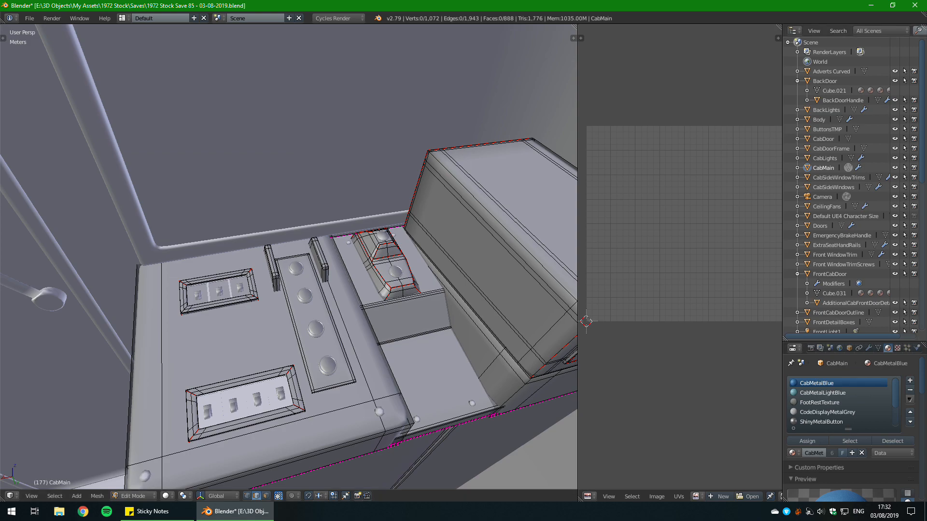
{"action": "mouse_move", "coordinate": [289, 257]}
{"action": "middle_mouse_down"}
{"action": "mouse_move", "coordinate": [303, 271]}
{"action": "mouse_move", "coordinate": [296, 239]}
{"action": "mouse_move", "coordinate": [300, 249]}
{"action": "middle_mouse_up"}
{"action": "scroll", "coordinate": [289, 257], "scroll_direction": "up", "scroll_amount": 2}
{"action": "key", "text": "KP_Decimal"}
{"action": "scroll", "coordinate": [289, 257], "scroll_direction": "down", "scroll_amount": 11}
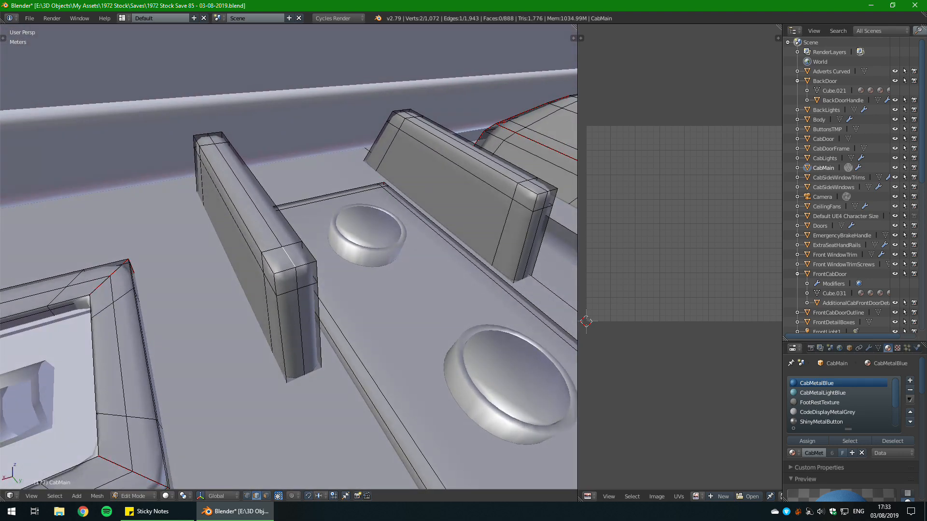
{"action": "scroll", "coordinate": [288, 257], "scroll_direction": "down", "scroll_amount": 2}
{"action": "middle_click_drag", "start_coordinate": [288, 257], "coordinate": [364, 233]}
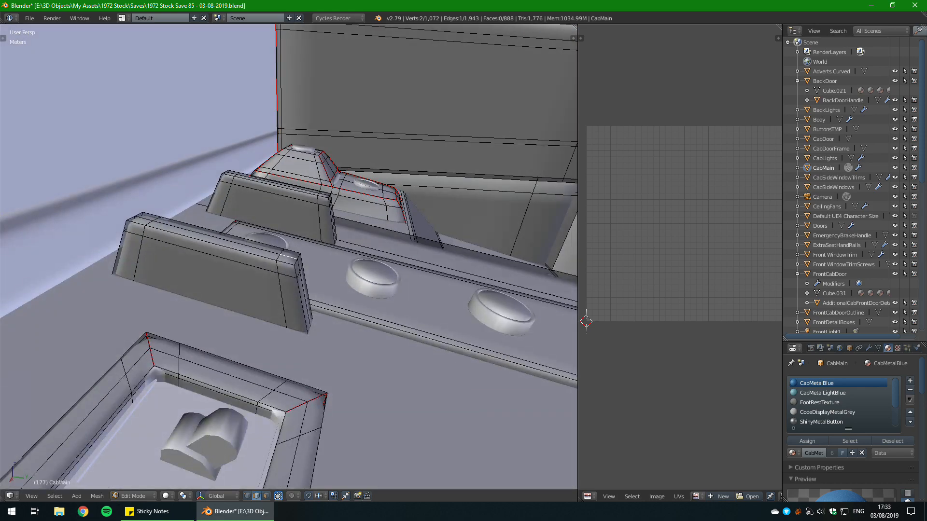
{"action": "right_click", "coordinate": [210, 242], "text": "alt+shift"}
{"action": "middle_click_drag", "start_coordinate": [210, 243], "coordinate": [312, 249]}
{"action": "key", "text": "a"}
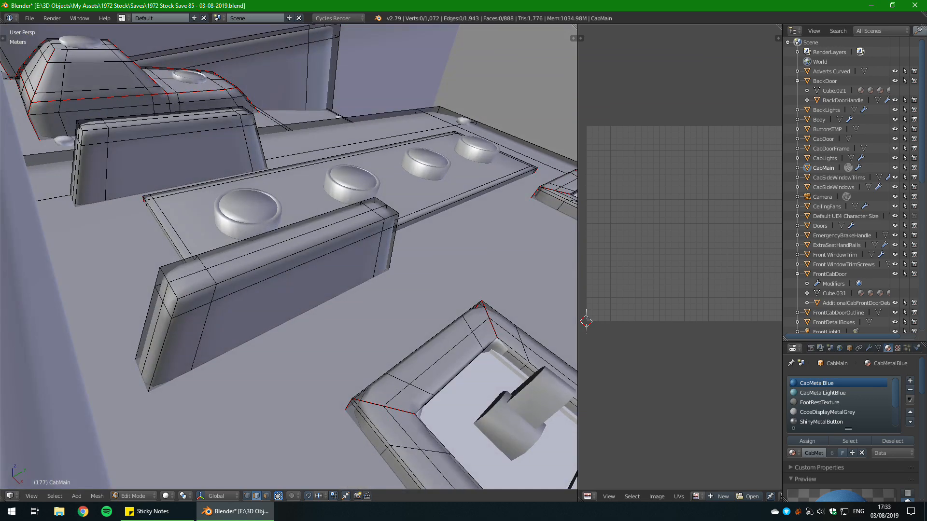
Step: Mark seams along the vertical corner edges at both ends of the upright plate nearest the three-switch panel
{"action": "right_click", "coordinate": [160, 355], "text": "shift"}
{"action": "middle_click_drag", "start_coordinate": [338, 299], "coordinate": [98, 276]}
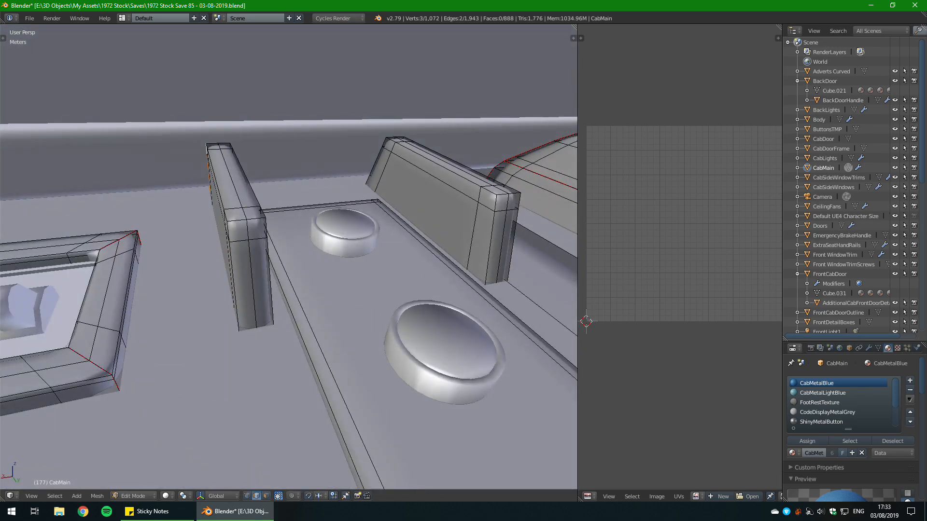
{"action": "right_click", "coordinate": [228, 233], "text": "alt"}
{"action": "middle_click_drag", "start_coordinate": [228, 233], "coordinate": [355, 237]}
{"action": "right_click", "coordinate": [168, 229], "text": "alt+shift"}
{"action": "middle_click_drag", "start_coordinate": [167, 230], "coordinate": [311, 243]}
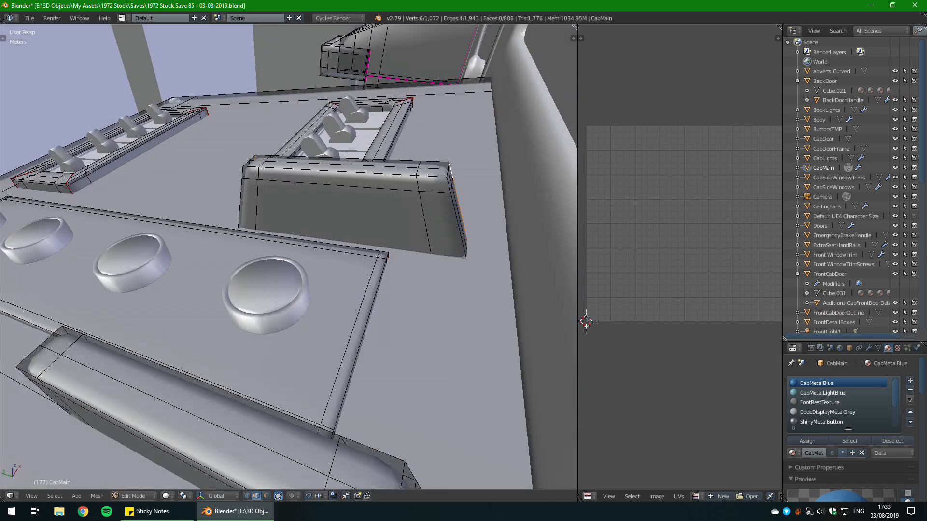
{"action": "right_click", "coordinate": [242, 194], "text": "alt+shift"}
{"action": "key", "text": "ctrl+e"}
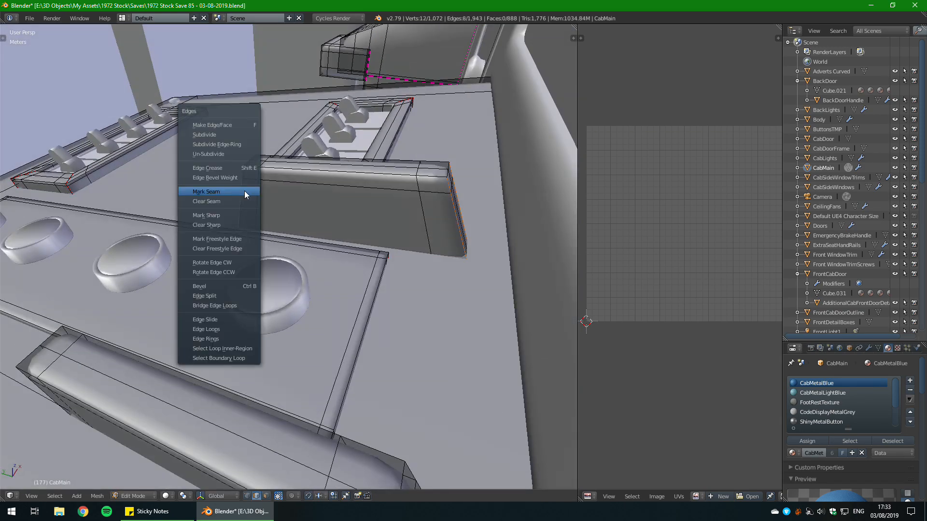
{"action": "left_click", "coordinate": [244, 193]}
{"action": "key", "text": "a"}
Step: Unwrap the linked upright plate nearest the three-switch panel and deselect it
{"action": "middle_click_drag", "start_coordinate": [311, 244], "coordinate": [488, 223]}
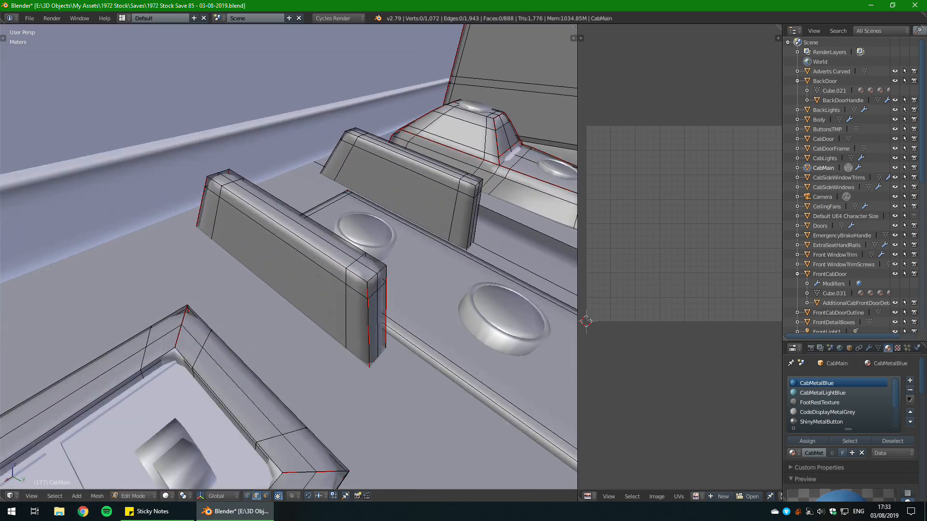
{"action": "scroll", "coordinate": [290, 256], "scroll_direction": "up", "scroll_amount": 3}
{"action": "key", "text": "l"}
{"action": "key", "text": "u"}
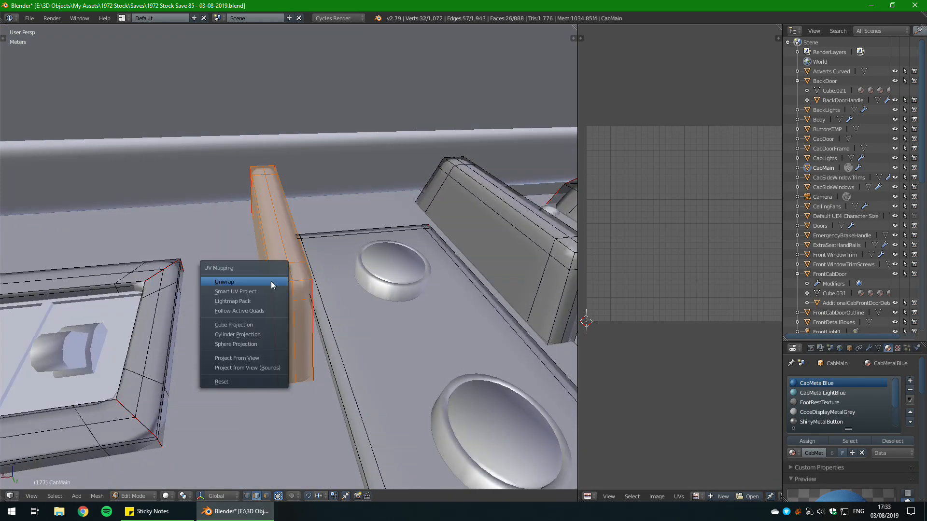
{"action": "left_click", "coordinate": [272, 280]}
{"action": "key", "text": "a"}
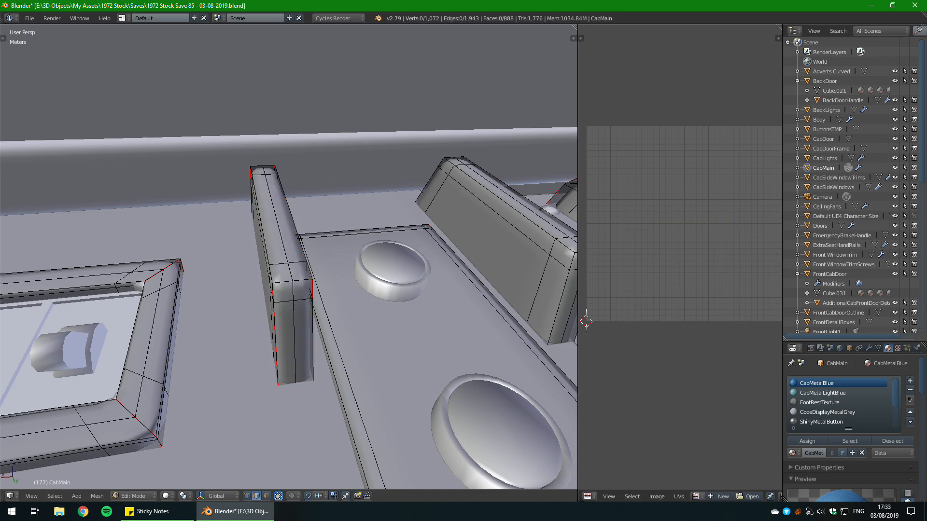
Step: Mark seams along the vertical corner edges of the second upright plate, on the far side of the button strip
{"action": "middle_click_drag", "start_coordinate": [314, 280], "coordinate": [140, 282], "text": "shift"}
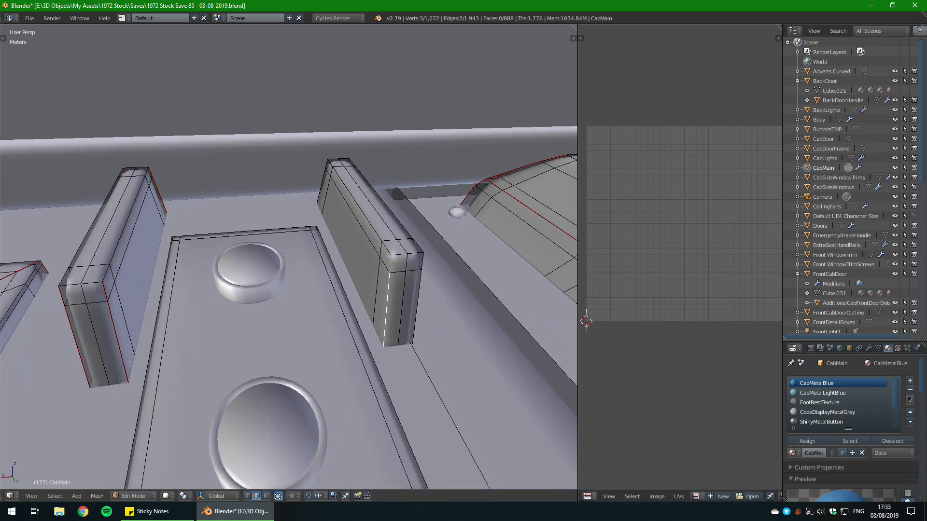
{"action": "left_click", "coordinate": [419, 275], "text": "alt+shift"}
{"action": "left_click", "coordinate": [322, 182], "text": "alt+shift"}
{"action": "middle_click_drag", "start_coordinate": [323, 183], "coordinate": [458, 275]}
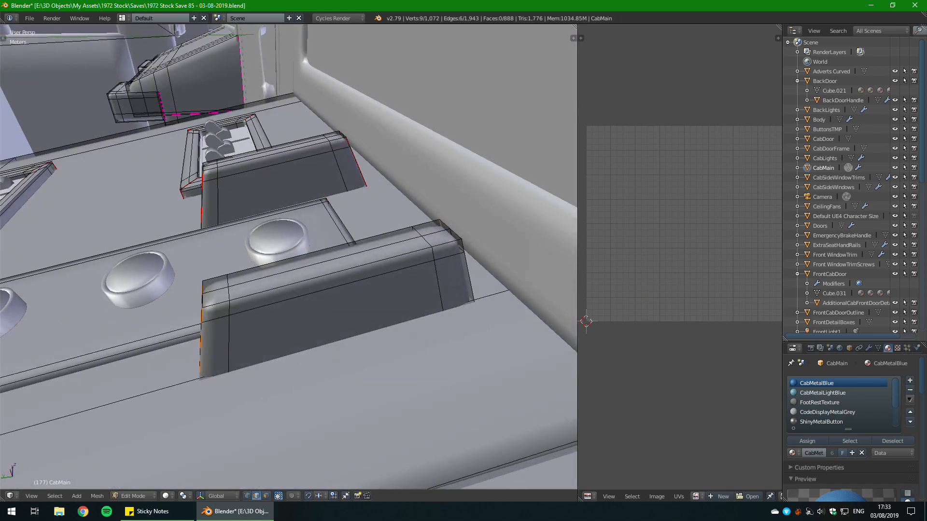
{"action": "key", "text": "ctrl+e"}
{"action": "left_click", "coordinate": [463, 275]}
Step: Unwrap the second upright plate and select the first plate to compare its UV layout
{"action": "key", "text": "a"}
{"action": "key", "text": "l"}
{"action": "key", "text": "u"}
{"action": "left_click", "coordinate": [437, 271]}
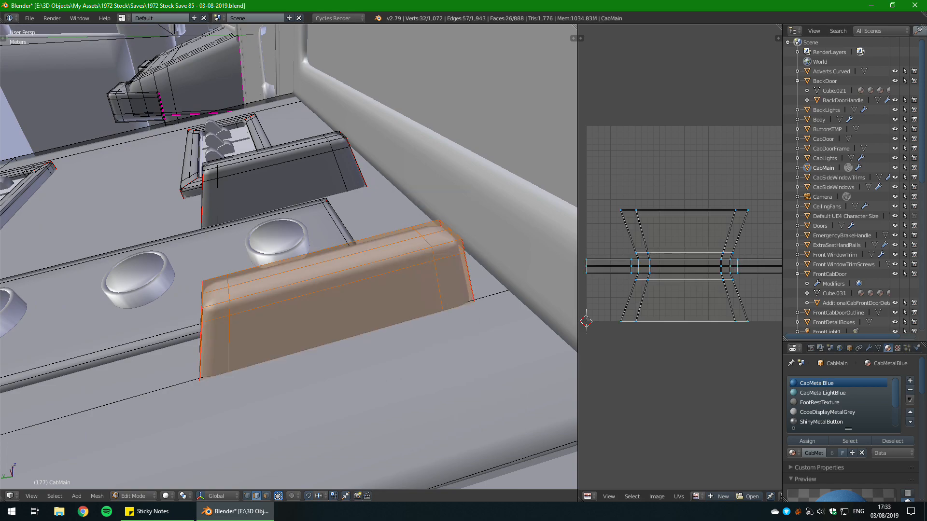
{"action": "key", "text": "a"}
{"action": "key", "text": "l"}
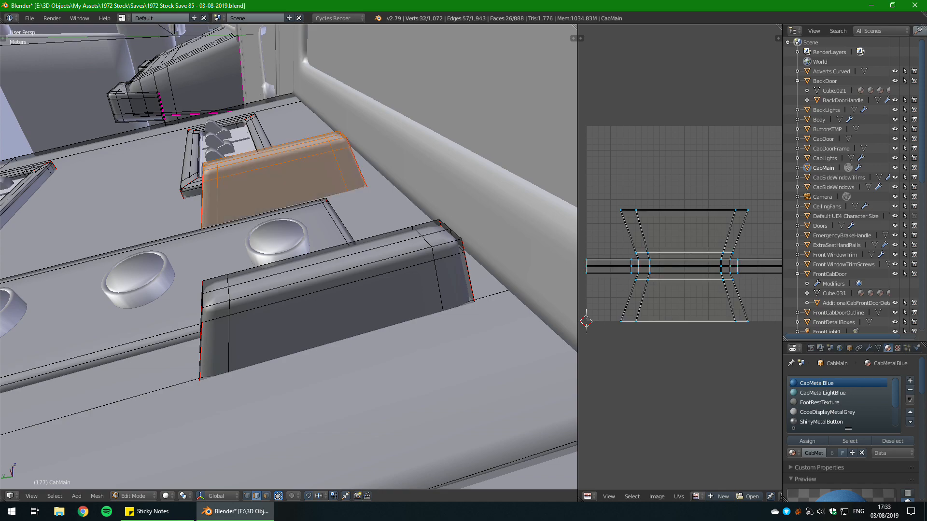
Step: Return to object mode, switch the viewport to Material shading and save over the existing blend file
{"action": "key", "text": "Tab"}
{"action": "middle_click_drag", "start_coordinate": [337, 160], "coordinate": [349, 242]}
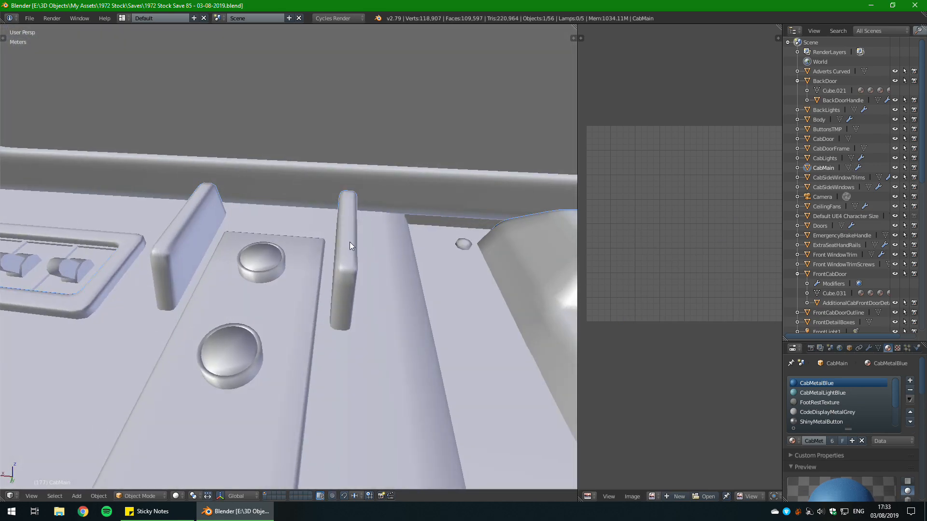
{"action": "left_click", "coordinate": [176, 495]}
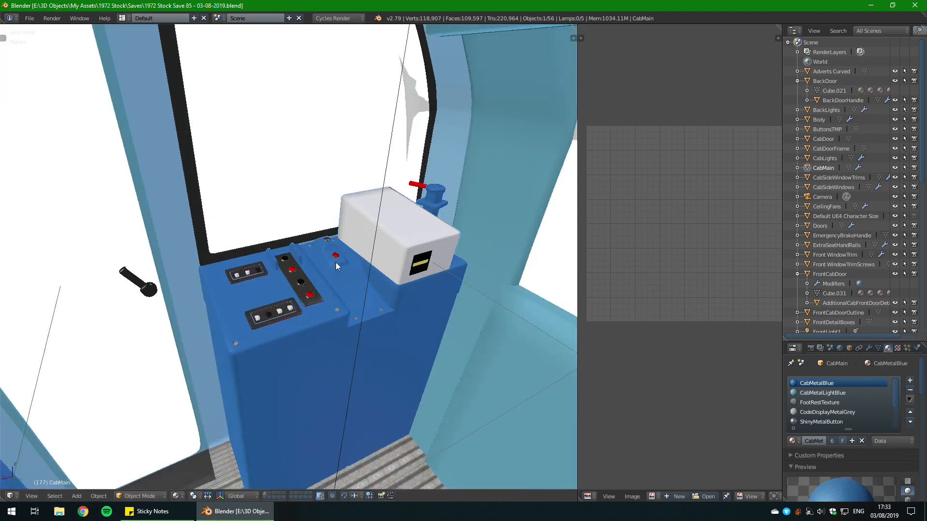
{"action": "key", "text": "ctrl+s"}
{"action": "left_click", "coordinate": [354, 257]}
Step: Check the console's mesh and materials from several angles in edit and object mode, saving over the blend file
{"action": "scroll", "coordinate": [355, 259], "scroll_direction": "up", "scroll_amount": 3}
{"action": "middle_click_drag", "start_coordinate": [355, 259], "coordinate": [256, 220]}
{"action": "key", "text": "Tab"}
{"action": "middle_click_drag", "start_coordinate": [407, 228], "coordinate": [407, 174]}
{"action": "key", "text": "ctrl+s"}
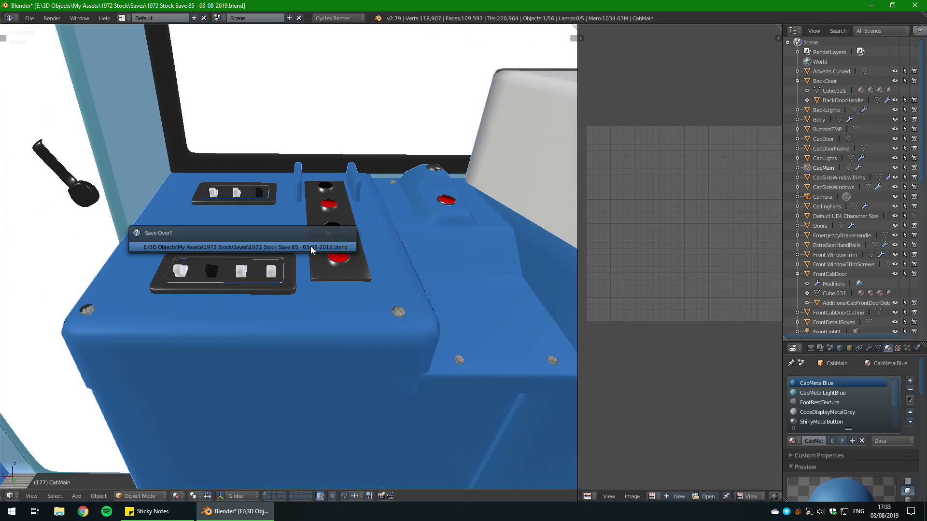
{"action": "key", "text": "Return"}
{"action": "scroll", "coordinate": [328, 259], "scroll_direction": "up", "scroll_amount": 1}
{"action": "key", "text": "Tab"}
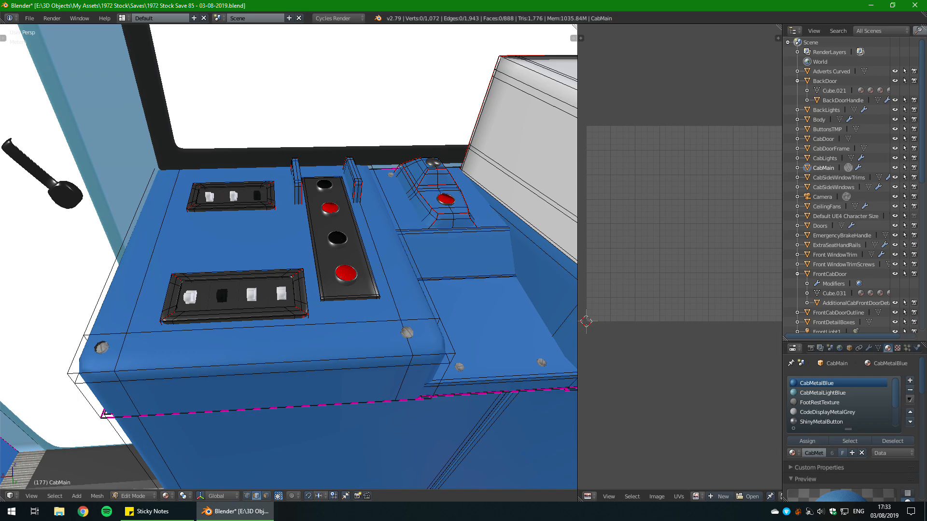
{"action": "middle_click_drag", "start_coordinate": [290, 256], "coordinate": [212, 227]}
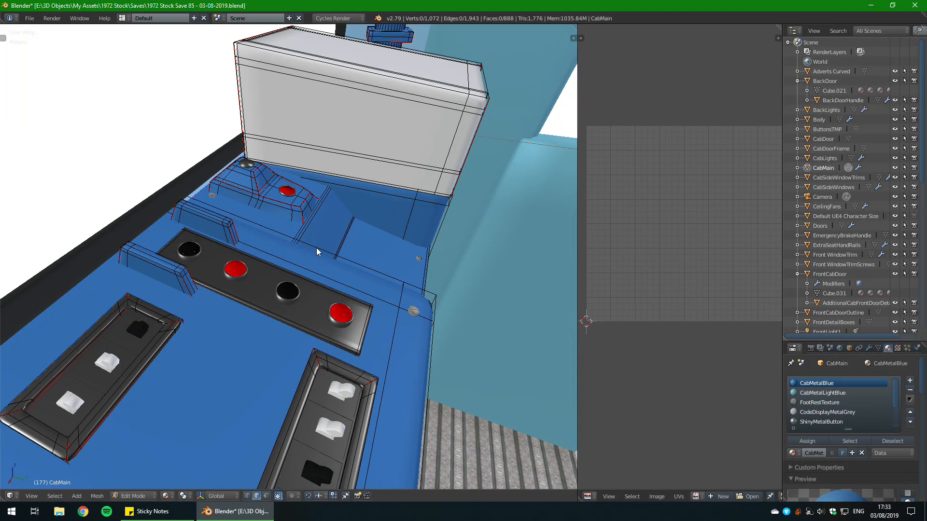
{"action": "key", "text": "Tab"}
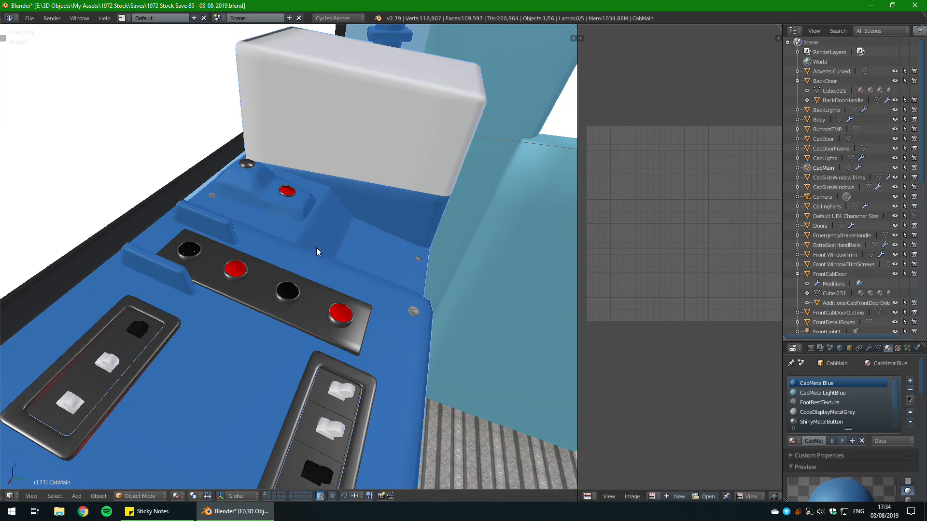
{"action": "key", "text": "ctrl+s"}
{"action": "left_click", "coordinate": [323, 248]}
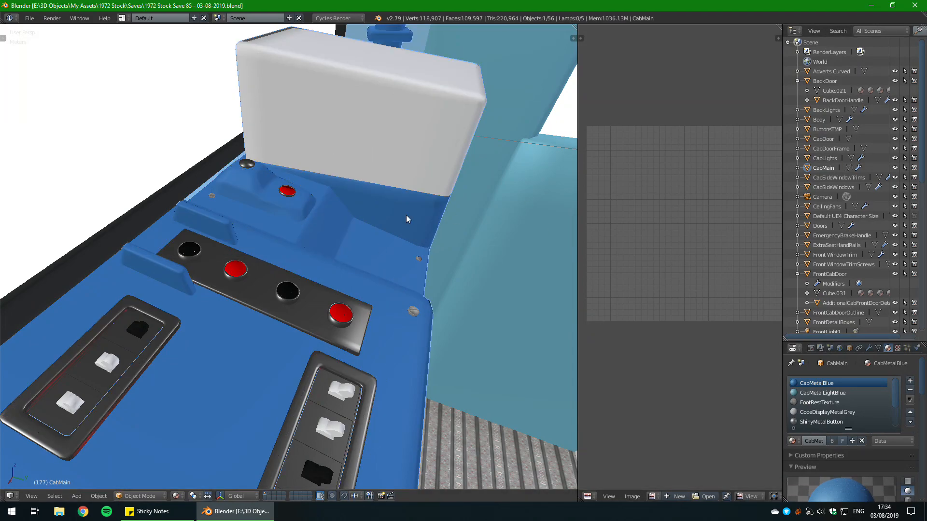
Step: Look over the entire console and cab floor in object mode and save the blend file again
{"action": "middle_click_drag", "start_coordinate": [406, 216], "coordinate": [375, 206]}
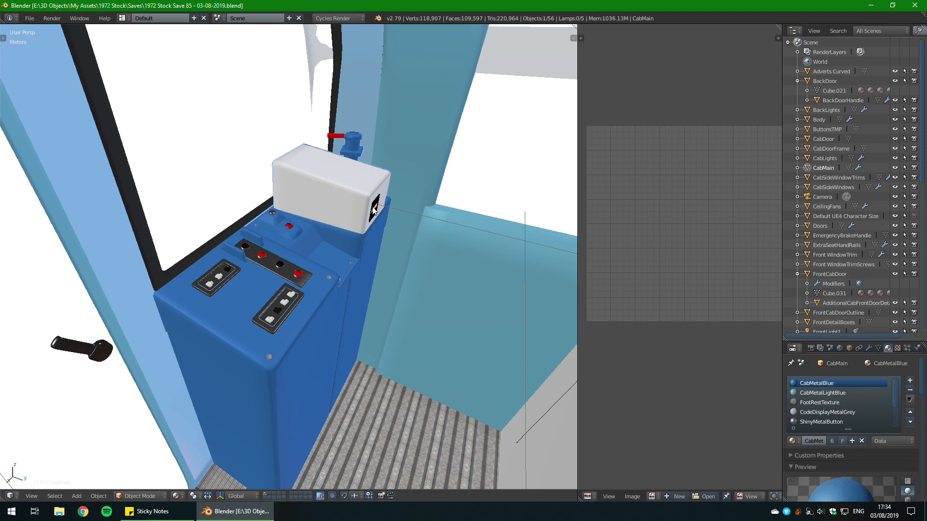
{"action": "middle_click_drag", "start_coordinate": [384, 341], "coordinate": [328, 213]}
{"action": "key", "text": "ctrl+s"}
{"action": "left_click", "coordinate": [349, 334]}
Step: Examine the switch panels, buttons, white box and brake valve on the console, comparing object mode with the mesh
{"action": "scroll", "coordinate": [342, 338], "scroll_direction": "down", "scroll_amount": 2}
{"action": "scroll", "coordinate": [343, 338], "scroll_direction": "up", "scroll_amount": 2}
{"action": "scroll", "coordinate": [338, 279], "scroll_direction": "up", "scroll_amount": 2}
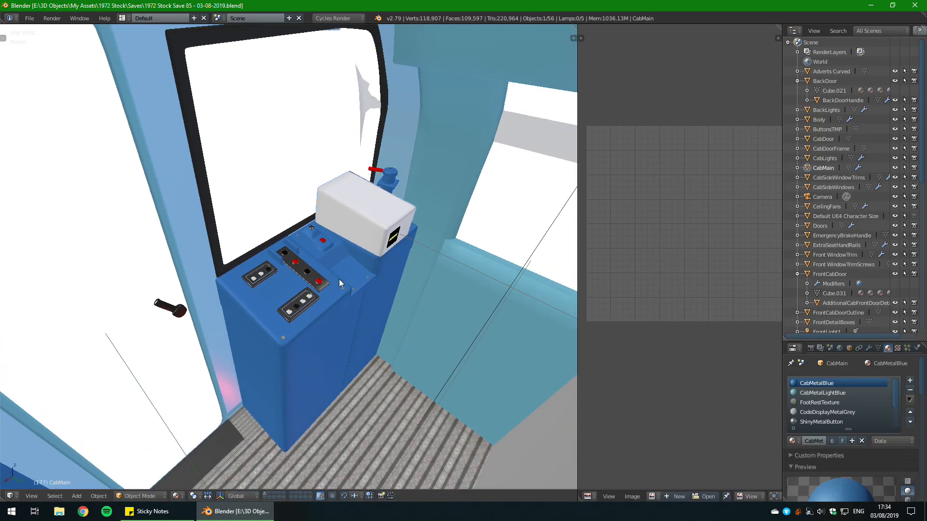
{"action": "scroll", "coordinate": [341, 282], "scroll_direction": "up", "scroll_amount": 2}
{"action": "scroll", "coordinate": [341, 282], "scroll_direction": "up", "scroll_amount": 1}
{"action": "key", "text": "Tab"}
{"action": "key", "text": "Tab"}
{"action": "key", "text": "Tab"}
{"action": "key", "text": "Tab"}
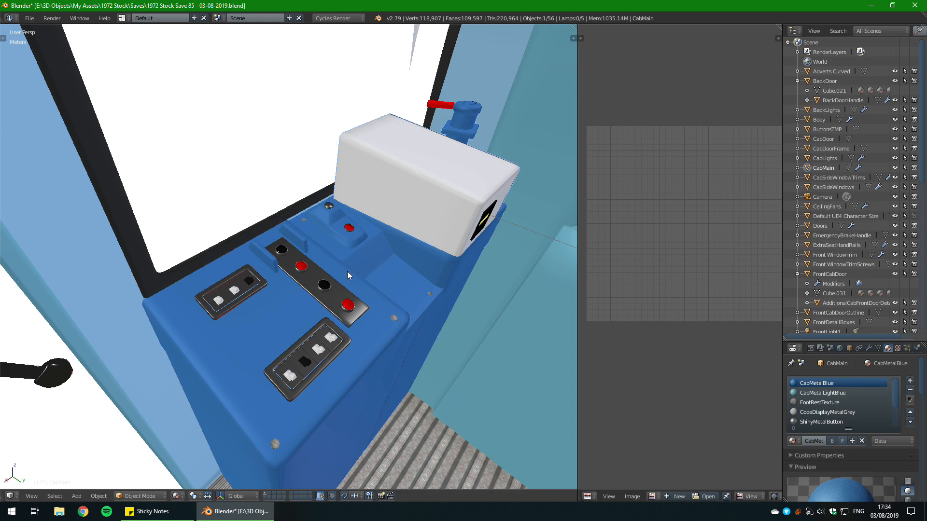
{"action": "middle_click_drag", "start_coordinate": [418, 236], "coordinate": [354, 238]}
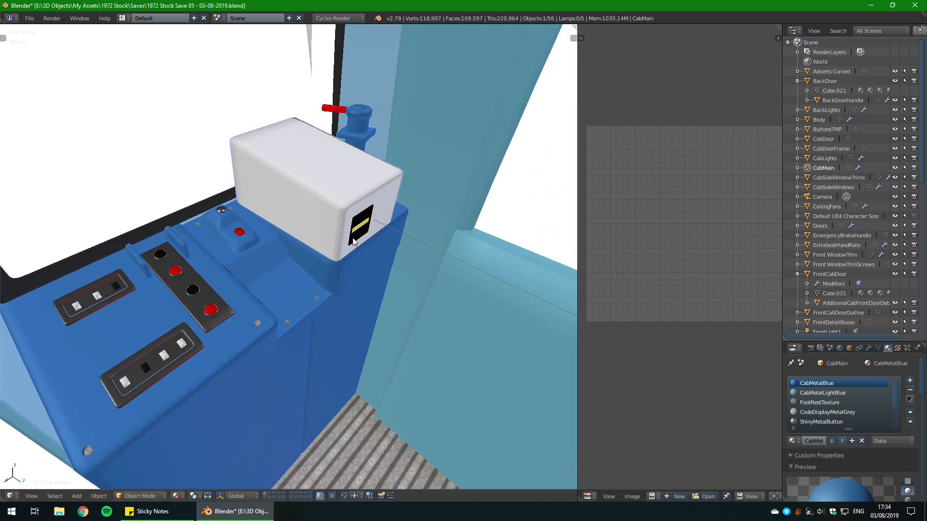
{"action": "scroll", "coordinate": [363, 239], "scroll_direction": "up", "scroll_amount": 4}
{"action": "scroll", "coordinate": [364, 238], "scroll_direction": "down", "scroll_amount": 4}
{"action": "key", "text": "Tab"}
{"action": "key", "text": "Tab"}
{"action": "scroll", "coordinate": [364, 238], "scroll_direction": "up", "scroll_amount": 5}
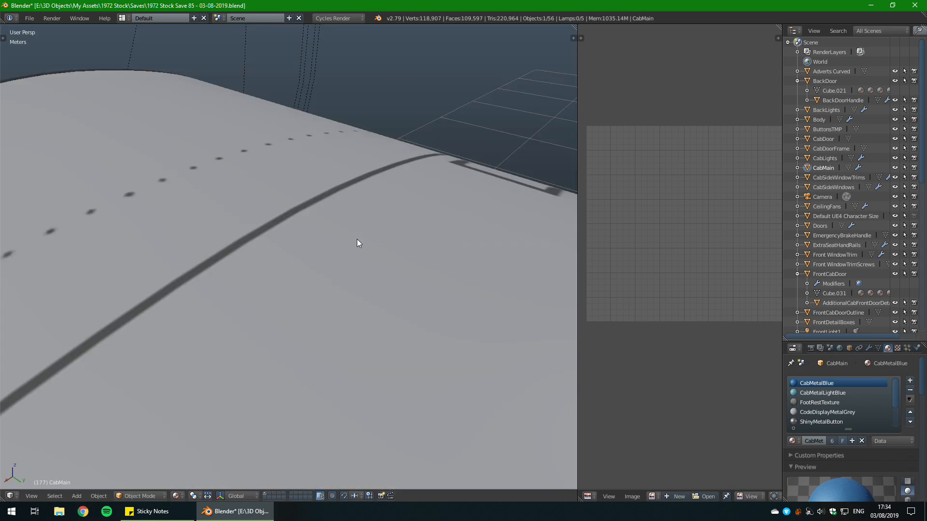
{"action": "scroll", "coordinate": [357, 239], "scroll_direction": "down", "scroll_amount": 6}
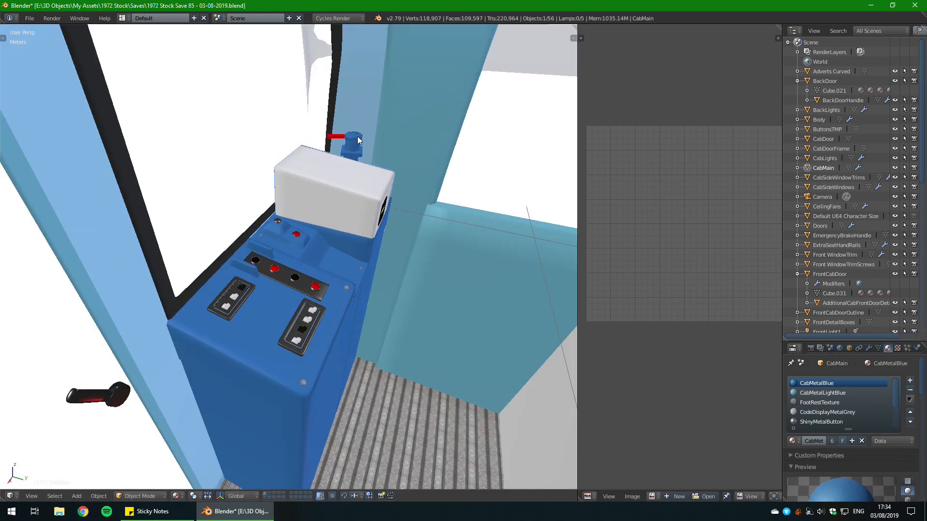
Step: Bring the PureRef reference board beside the model and frame the photo of the real cab dashboard for comparison
{"action": "right_click_drag", "start_coordinate": [926, 207], "coordinate": [665, 279]}
{"action": "scroll", "coordinate": [665, 279], "scroll_direction": "down", "scroll_amount": 3}
{"action": "middle_click_drag", "start_coordinate": [691, 268], "coordinate": [610, 277]}
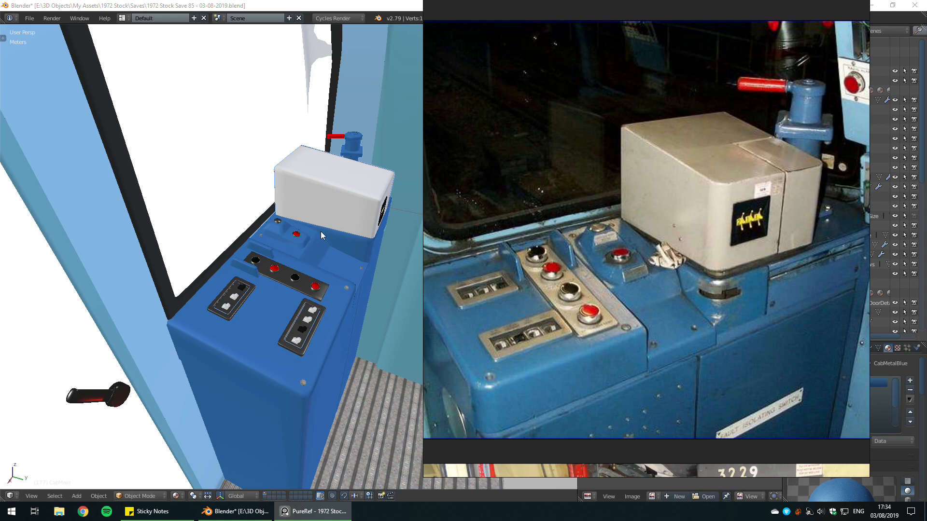
Step: Compare the console's four-button plate with the reference photo, then clear the PureRef board off the model
{"action": "scroll", "coordinate": [323, 327], "scroll_direction": "up", "scroll_amount": 8}
{"action": "middle_click_drag", "start_coordinate": [332, 331], "coordinate": [324, 329]}
{"action": "left_click", "coordinate": [314, 511]}
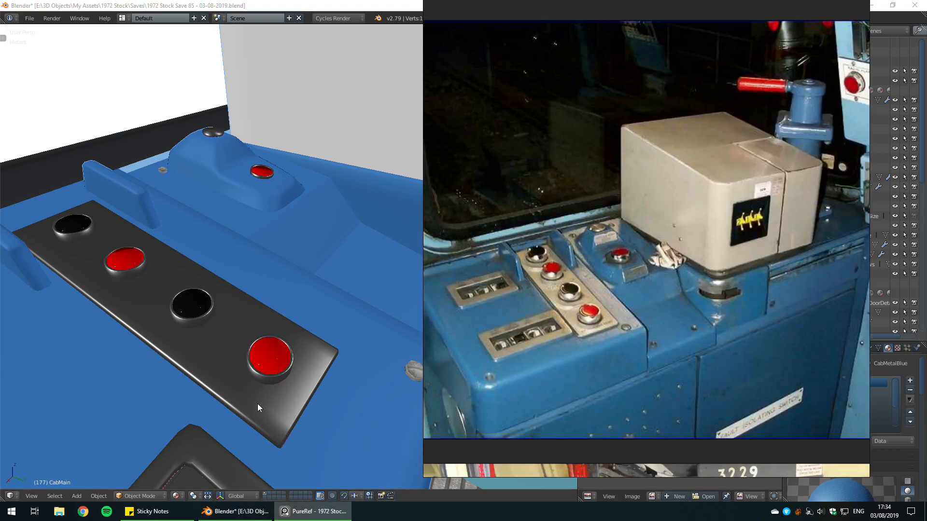
{"action": "right_click_drag", "start_coordinate": [593, 311], "coordinate": [926, 241]}
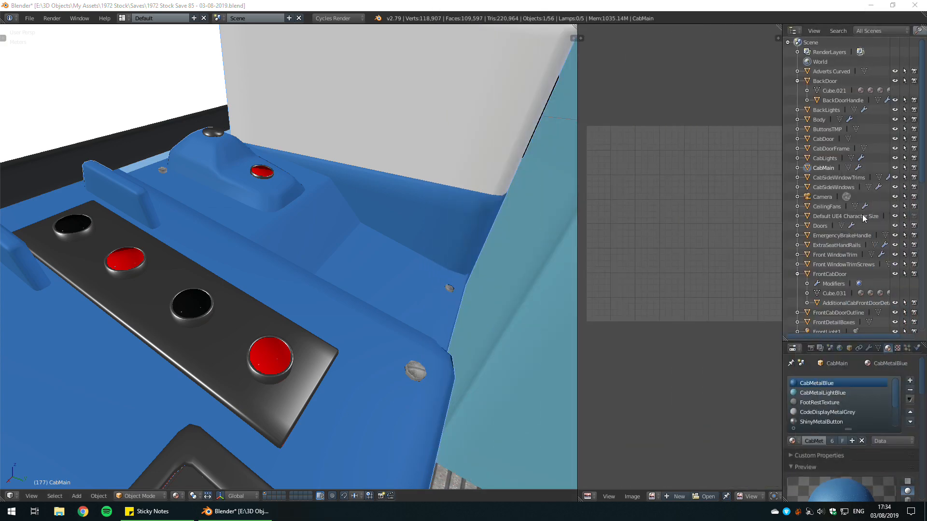
Step: Scale the two lengthwise edge loops of the CabMain four-button plate to about 0.94 along the global X axis
{"action": "middle_click_drag", "start_coordinate": [241, 368], "coordinate": [294, 229], "text": "shift"}
{"action": "key", "text": "Tab"}
{"action": "scroll", "coordinate": [307, 193], "scroll_direction": "up", "scroll_amount": 8}
{"action": "scroll", "coordinate": [307, 194], "scroll_direction": "down", "scroll_amount": 8}
{"action": "scroll", "coordinate": [294, 230], "scroll_direction": "up", "scroll_amount": 5}
{"action": "scroll", "coordinate": [294, 230], "scroll_direction": "down", "scroll_amount": 5}
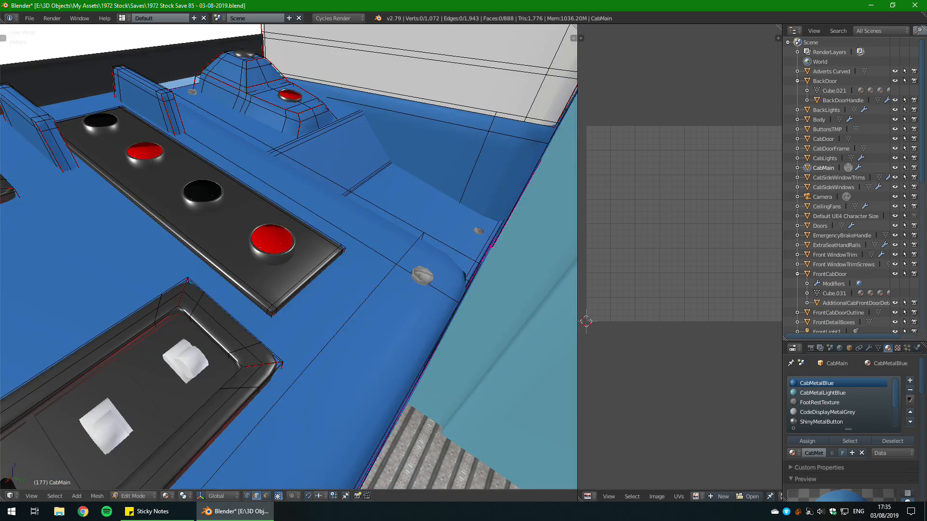
{"action": "scroll", "coordinate": [294, 229], "scroll_direction": "up", "scroll_amount": 5}
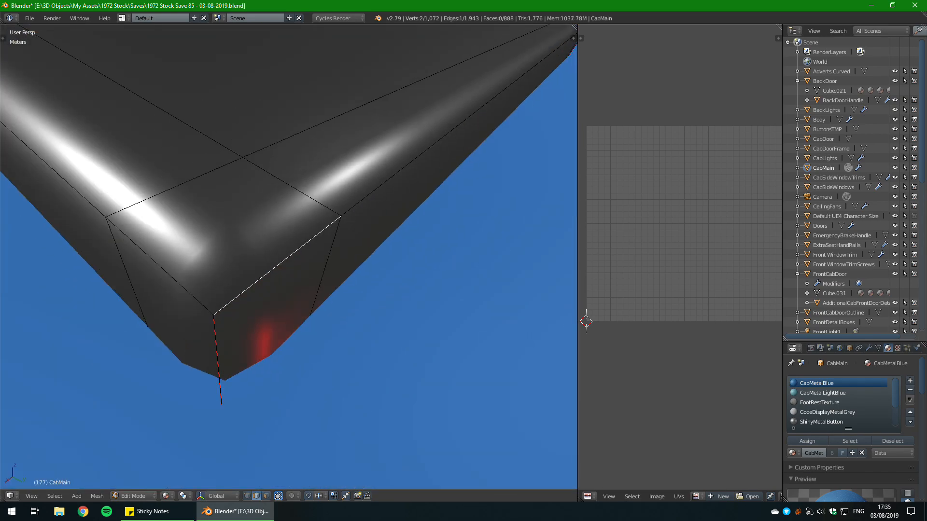
{"action": "scroll", "coordinate": [295, 230], "scroll_direction": "down", "scroll_amount": 5}
{"action": "middle_click_drag", "start_coordinate": [295, 229], "coordinate": [287, 256]}
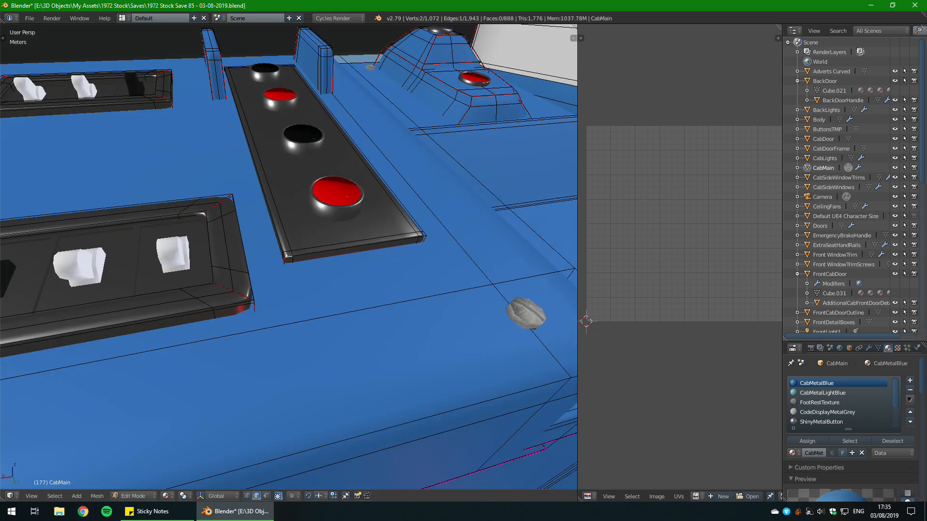
{"action": "right_click", "coordinate": [286, 231], "text": "alt"}
{"action": "right_click", "coordinate": [397, 206], "text": "alt+shift"}
{"action": "key", "text": "s"}
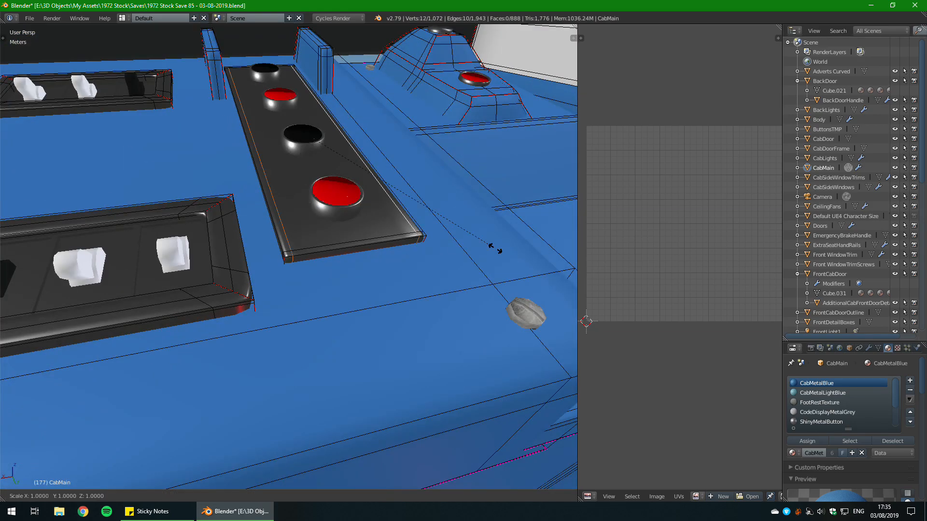
{"action": "key", "text": "x"}
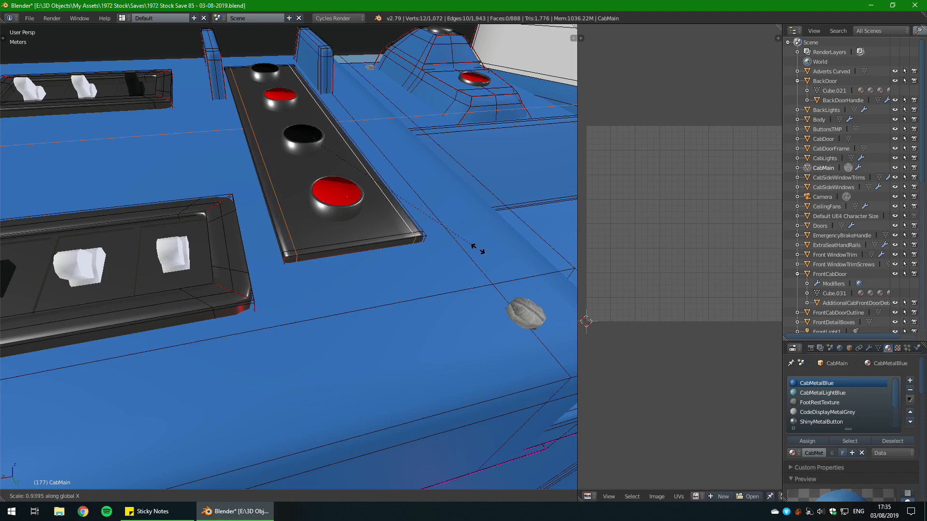
{"action": "left_click", "coordinate": [477, 249]}
Step: Slide the crosswise edge loop beside the last red button at the near end of the four-button plate
{"action": "middle_click_drag", "start_coordinate": [477, 250], "coordinate": [444, 213]}
{"action": "key", "text": "a"}
{"action": "right_click", "coordinate": [281, 256], "text": "alt"}
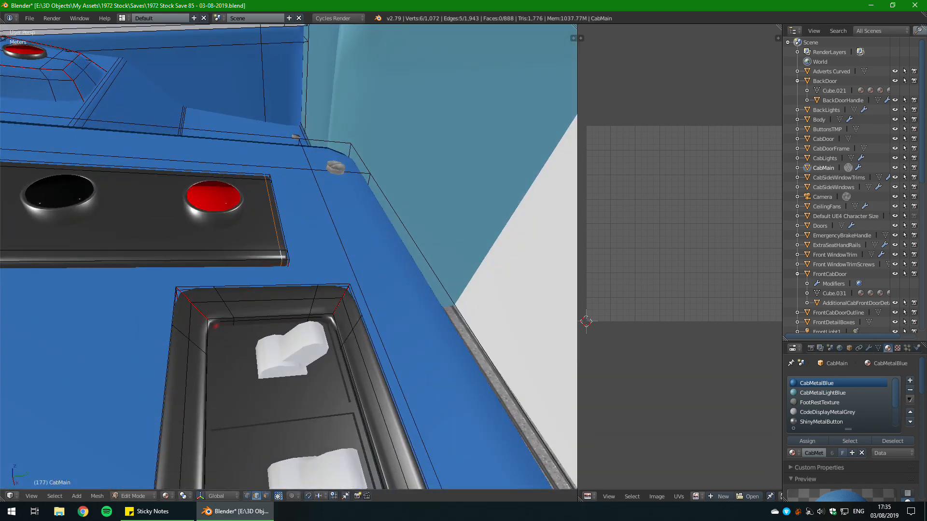
{"action": "middle_click_drag", "start_coordinate": [283, 256], "coordinate": [248, 219]}
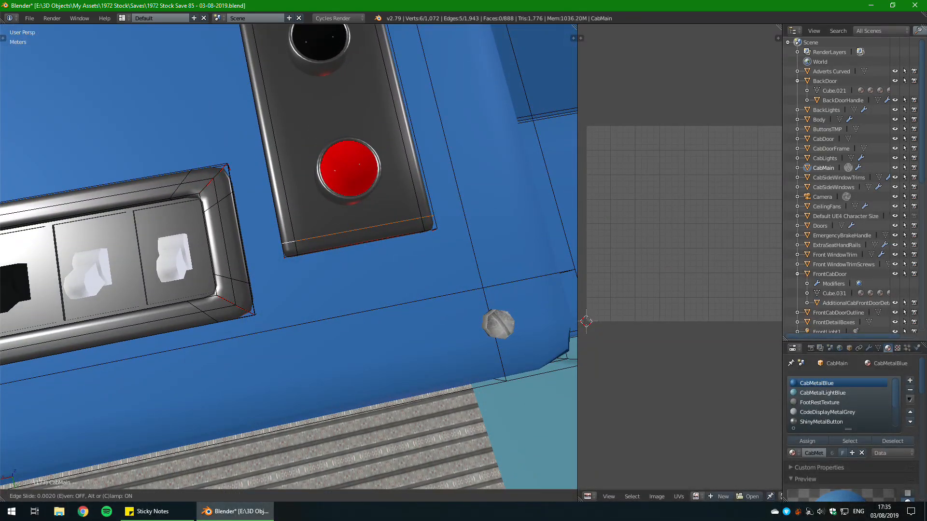
Step: Slide the crosswise edge loop at the windscreen end of the button plate inward, towards the black button
{"action": "key", "text": "a"}
{"action": "scroll", "coordinate": [288, 218], "scroll_direction": "down", "scroll_amount": 5}
{"action": "middle_click_drag", "start_coordinate": [271, 125], "coordinate": [355, 394], "text": "shift"}
{"action": "scroll", "coordinate": [355, 338], "scroll_direction": "up", "scroll_amount": 2}
{"action": "middle_click_drag", "start_coordinate": [356, 338], "coordinate": [274, 262], "text": "shift"}
{"action": "scroll", "coordinate": [274, 262], "scroll_direction": "up", "scroll_amount": 5}
{"action": "scroll", "coordinate": [274, 263], "scroll_direction": "up", "scroll_amount": 1}
{"action": "left_click", "coordinate": [338, 291], "text": "alt"}
{"action": "key", "text": "g"}
{"action": "key", "text": "g"}
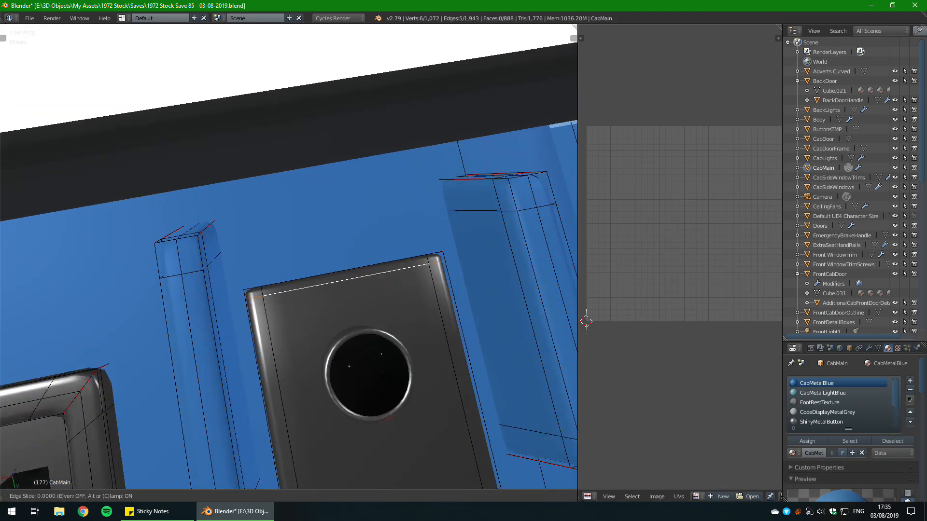
{"action": "left_click", "coordinate": [306, 331]}
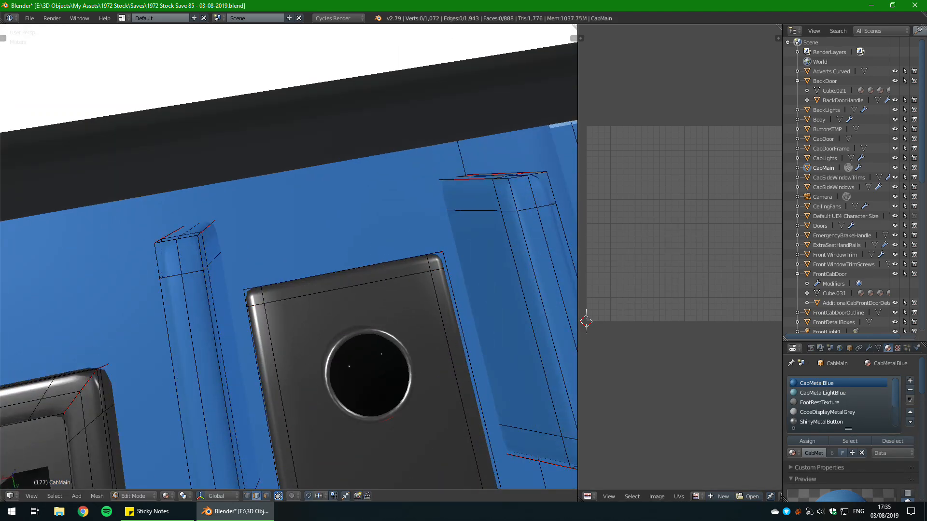
Step: Select all linked geometry of the four-button plate and unwrap it
{"action": "key", "text": "a"}
{"action": "key", "text": "l"}
{"action": "key", "text": "u"}
{"action": "left_click", "coordinate": [269, 306]}
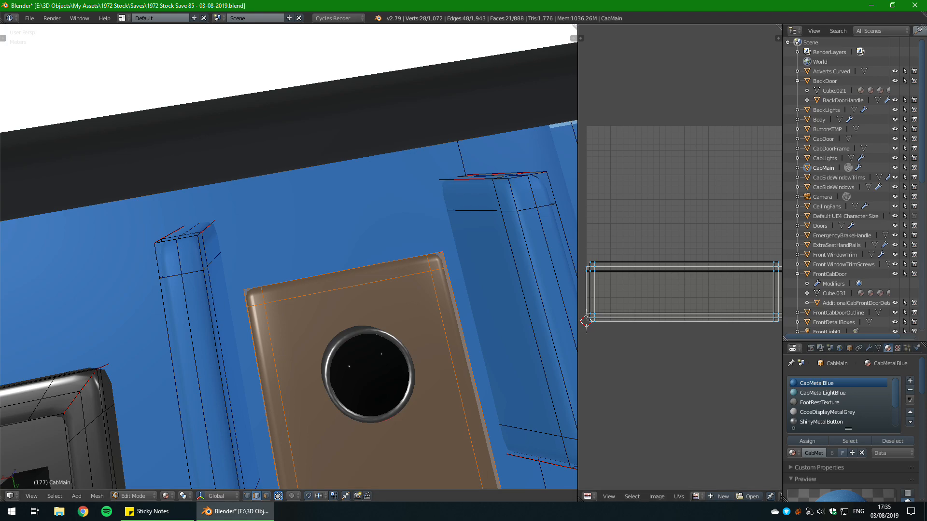
{"action": "key", "text": "g"}
{"action": "key", "text": "Escape"}
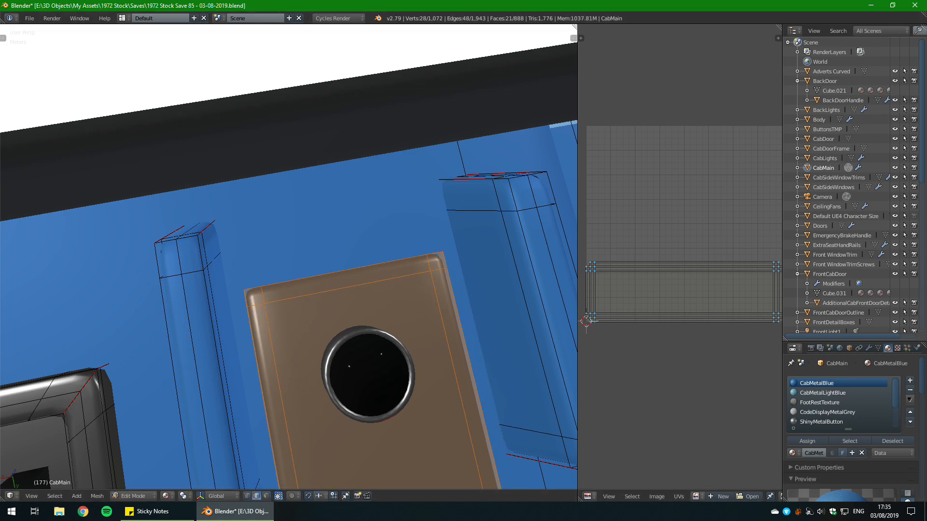
Step: Merge the UV editor area into the 3D view and save over the blend file in object mode
{"action": "left_click_drag", "start_coordinate": [574, 27], "coordinate": [587, 63]}
{"action": "key", "text": "Tab"}
{"action": "key", "text": "ctrl+s"}
{"action": "left_click", "coordinate": [560, 193]}
{"action": "middle_click_drag", "start_coordinate": [561, 193], "coordinate": [456, 229]}
{"action": "key", "text": "a"}
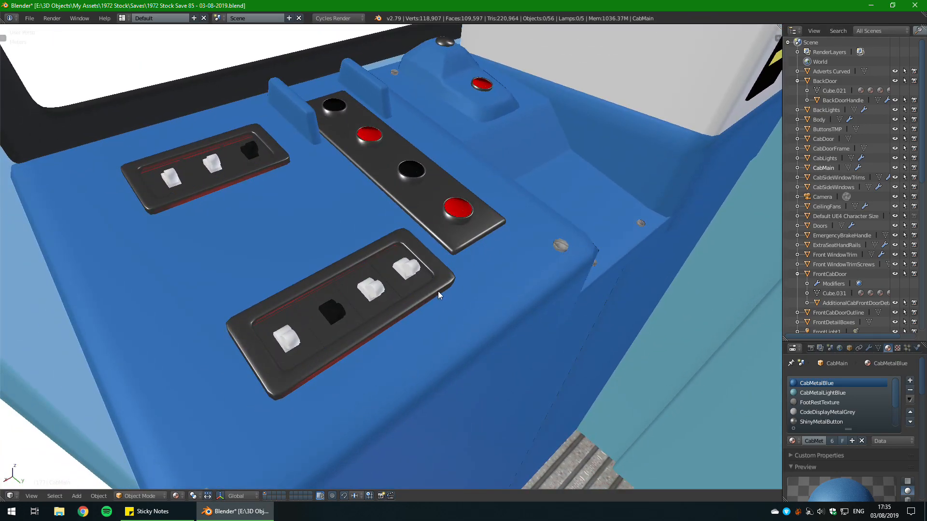
Step: Check the console in solid shading, restore Material viewport shading, and save over the blend file
{"action": "mouse_move", "coordinate": [479, 196]}
{"action": "middle_mouse_down"}
{"action": "mouse_move", "coordinate": [406, 187]}
{"action": "mouse_move", "coordinate": [491, 181]}
{"action": "middle_mouse_up"}
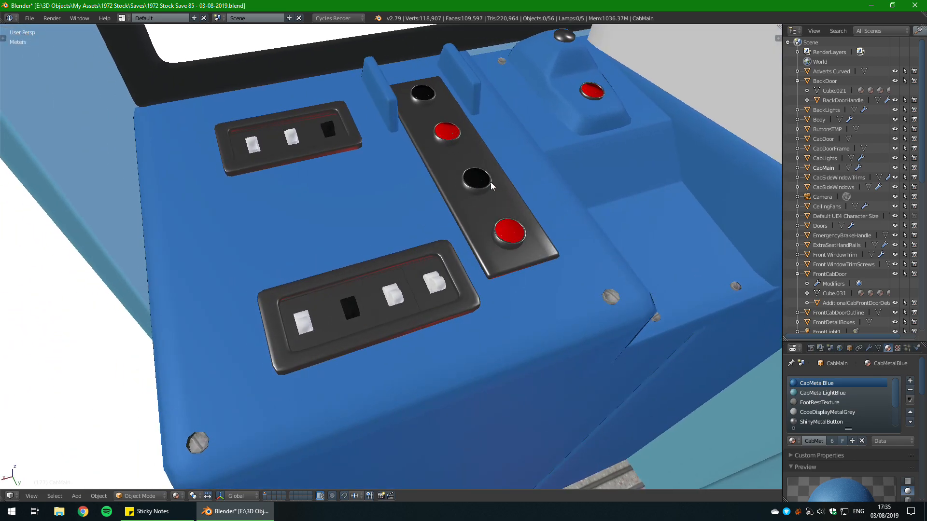
{"action": "key", "text": "shift+z"}
{"action": "left_click", "coordinate": [175, 496]}
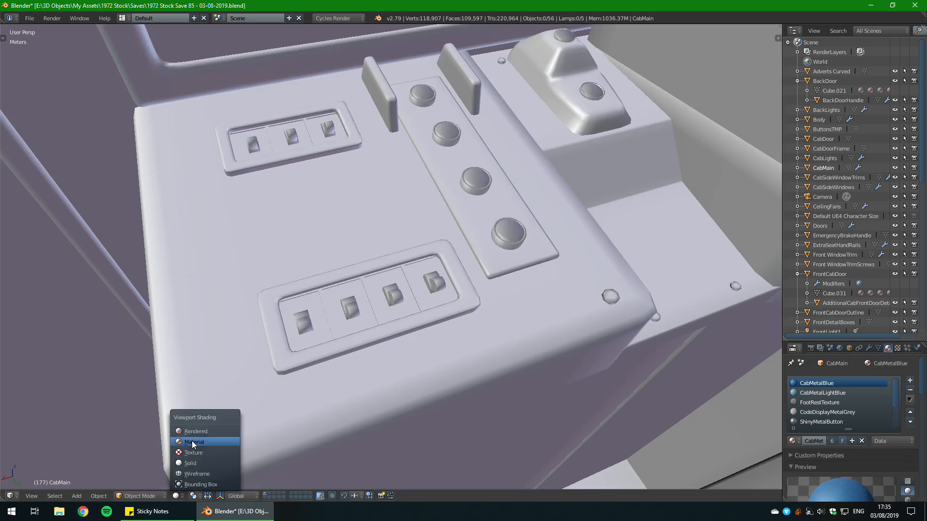
{"action": "left_click", "coordinate": [203, 437]}
{"action": "scroll", "coordinate": [295, 325], "scroll_direction": "down", "scroll_amount": 3}
{"action": "key", "text": "ctrl+s"}
{"action": "left_click", "coordinate": [296, 325]}
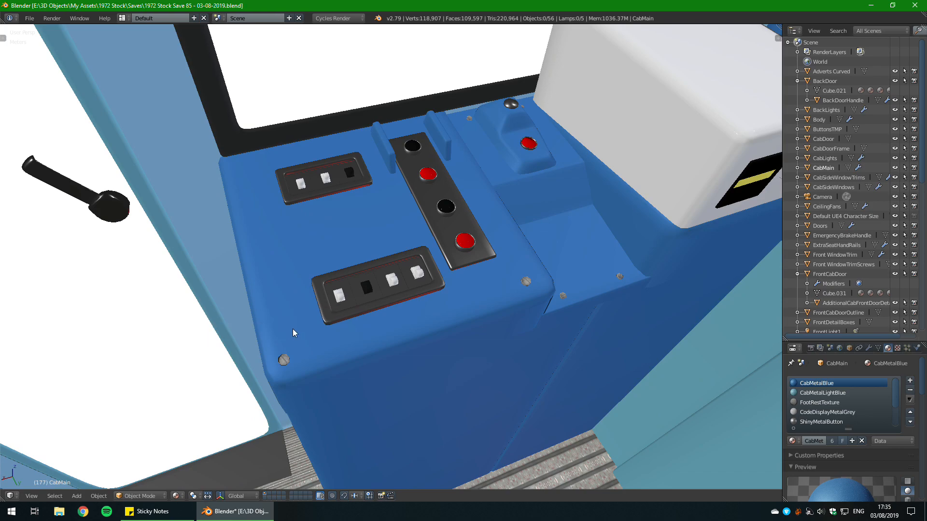
Step: Select and frame the PowerHandle object, and compare it with the PureRef photo of the real cab's power handle
{"action": "middle_click_drag", "start_coordinate": [292, 329], "coordinate": [408, 201]}
{"action": "right_click", "coordinate": [367, 129]}
{"action": "key", "text": "KP_Decimal"}
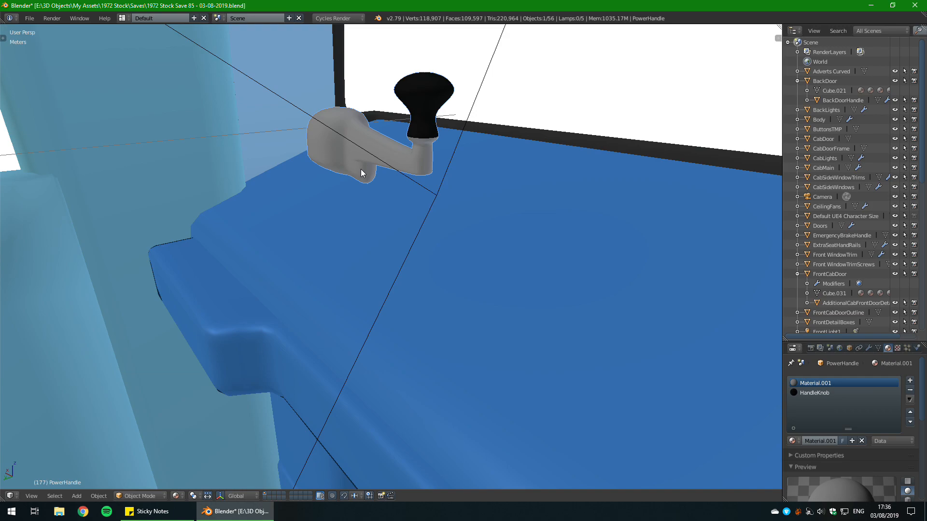
{"action": "right_click_drag", "start_coordinate": [926, 207], "coordinate": [685, 283]}
{"action": "scroll", "coordinate": [690, 233], "scroll_direction": "down", "scroll_amount": 6}
{"action": "scroll", "coordinate": [660, 246], "scroll_direction": "up", "scroll_amount": 6}
{"action": "middle_click_drag", "start_coordinate": [659, 246], "coordinate": [722, 215]}
{"action": "scroll", "coordinate": [722, 216], "scroll_direction": "up", "scroll_amount": 2}
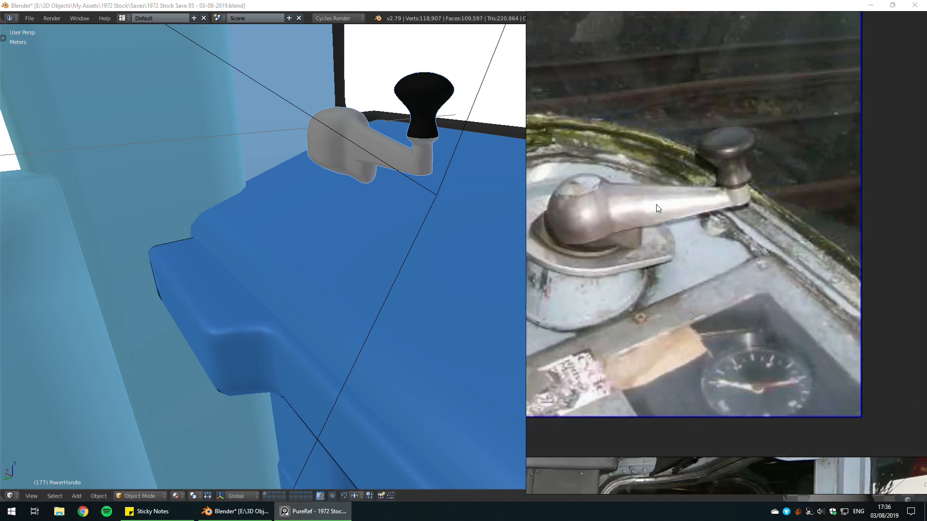
{"action": "scroll", "coordinate": [656, 204], "scroll_direction": "down", "scroll_amount": 3}
{"action": "middle_click_drag", "start_coordinate": [656, 204], "coordinate": [728, 321]}
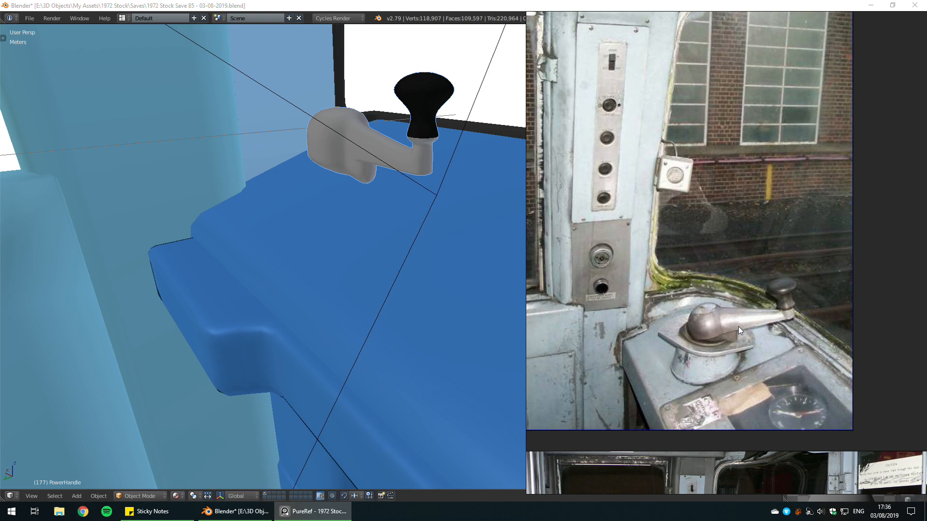
Step: Add a plane to the PowerHandle mesh and raise it along Z so it cuts through the handle's base
{"action": "scroll", "coordinate": [427, 188], "scroll_direction": "up", "scroll_amount": 5}
{"action": "middle_click_drag", "start_coordinate": [398, 211], "coordinate": [444, 266]}
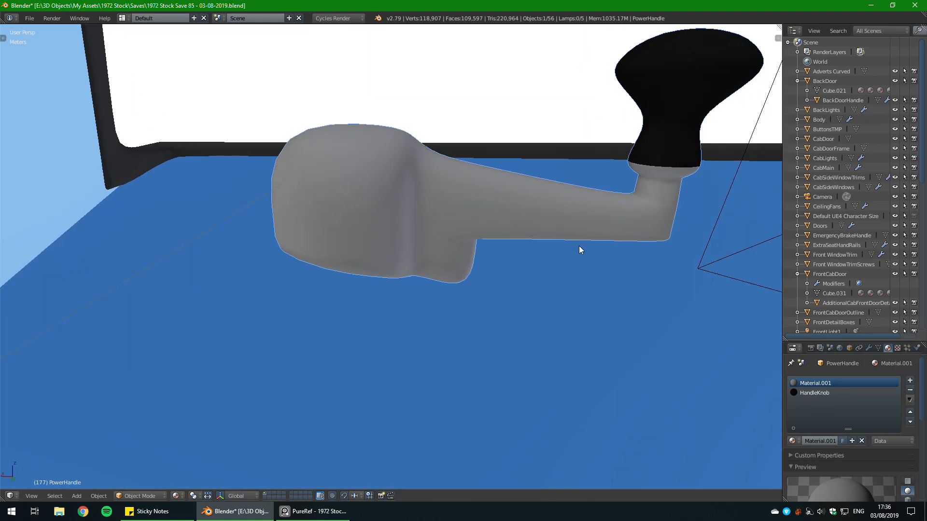
{"action": "key", "text": "Tab"}
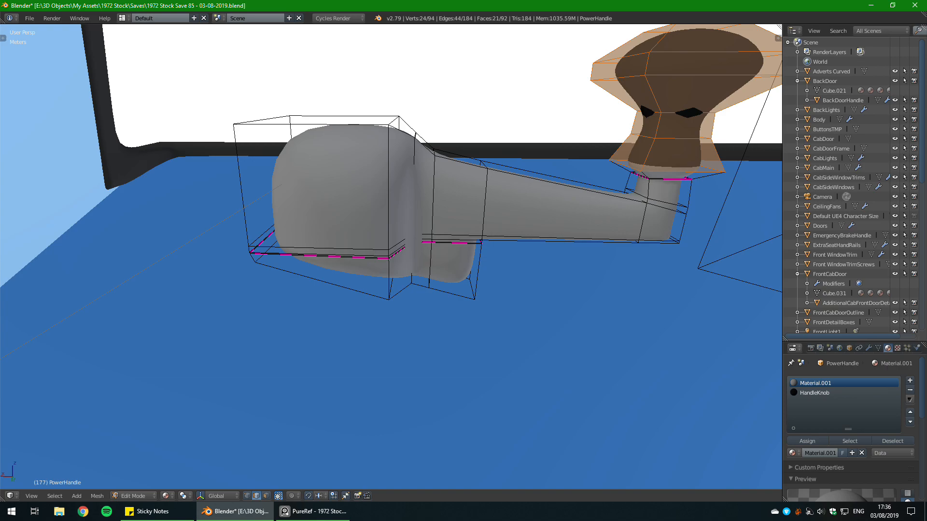
{"action": "key", "text": "shift+a"}
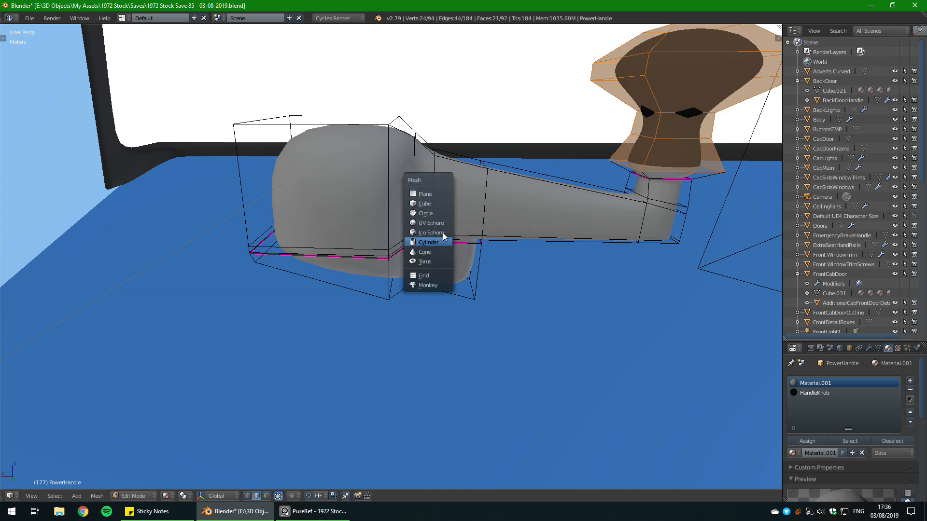
{"action": "left_click", "coordinate": [438, 192]}
{"action": "key", "text": "g"}
{"action": "key", "text": "z"}
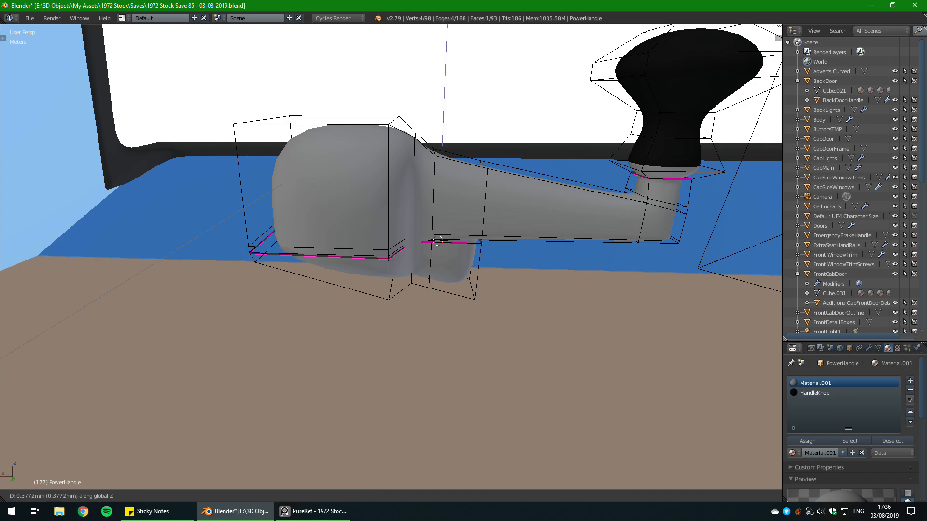
{"action": "left_click", "coordinate": [515, 268]}
{"action": "key", "text": "Tab"}
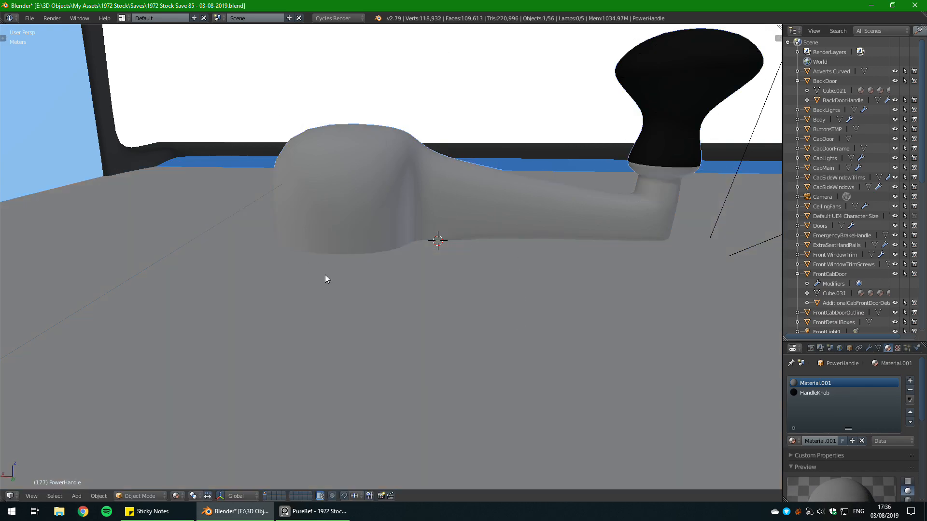
{"action": "middle_click_drag", "start_coordinate": [418, 233], "coordinate": [264, 346]}
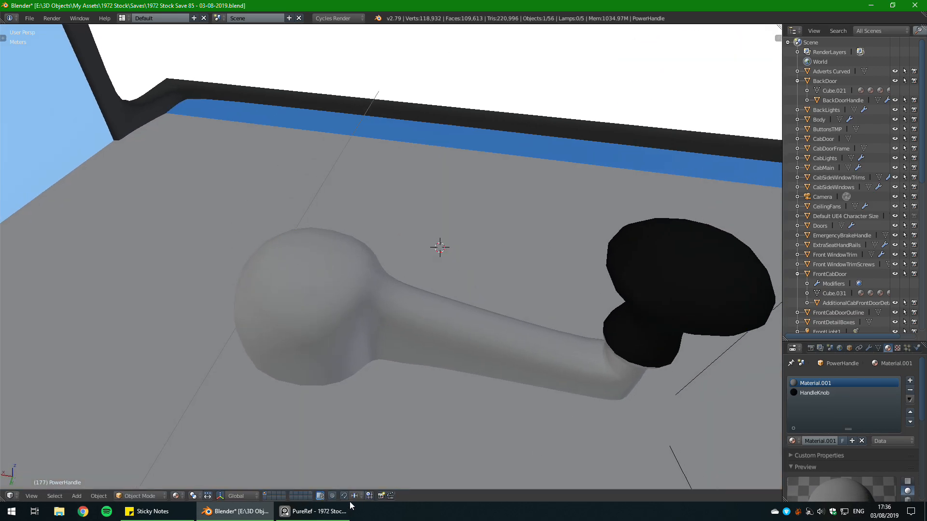
{"action": "scroll", "coordinate": [319, 420], "scroll_direction": "down", "scroll_amount": 5}
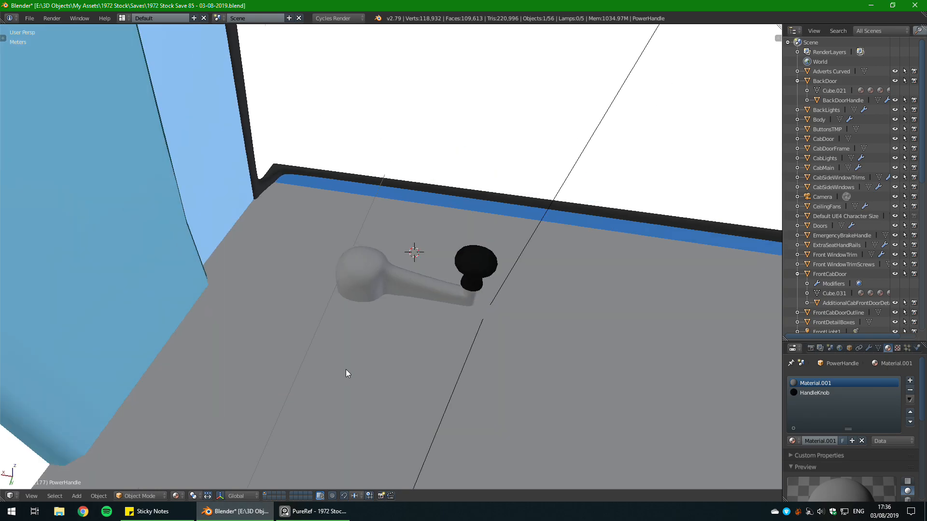
{"action": "middle_click_drag", "start_coordinate": [345, 369], "coordinate": [381, 332]}
{"action": "scroll", "coordinate": [458, 267], "scroll_direction": "up", "scroll_amount": 2}
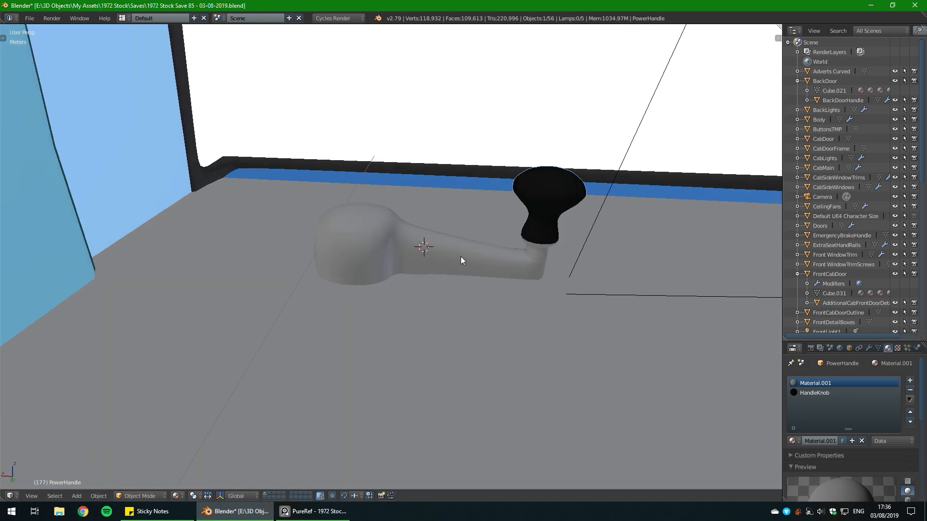
{"action": "key", "text": "r"}
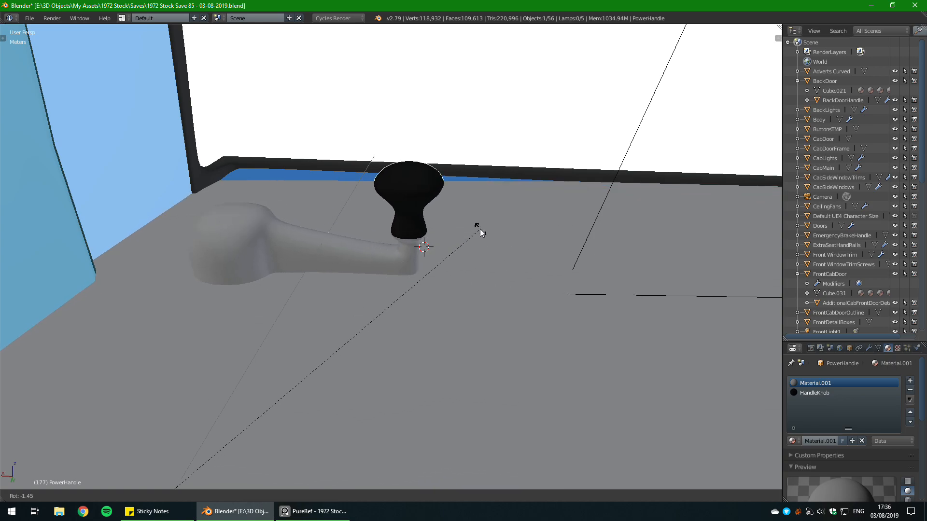
{"action": "left_click", "coordinate": [485, 247]}
{"action": "key", "text": "Tab"}
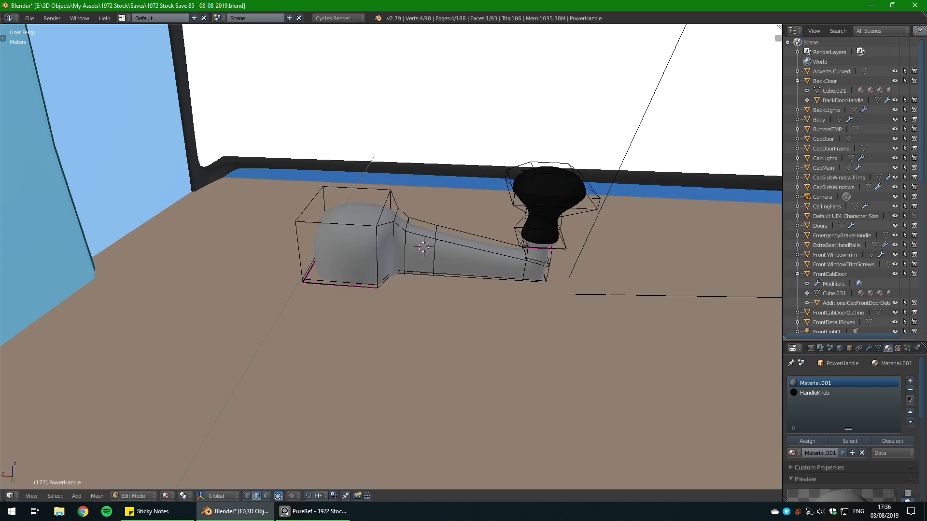
{"action": "key", "text": "a"}
{"action": "key", "text": "r"}
{"action": "key", "text": "x"}
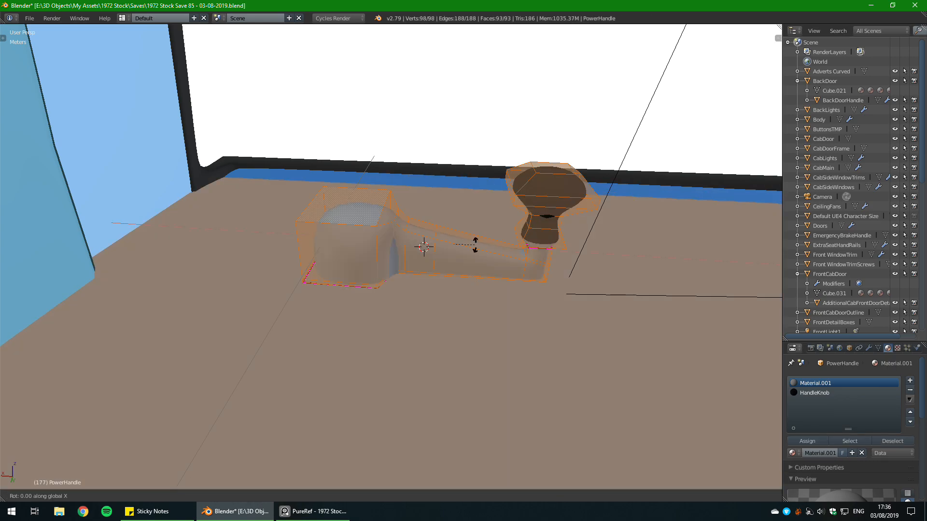
{"action": "key", "text": "y"}
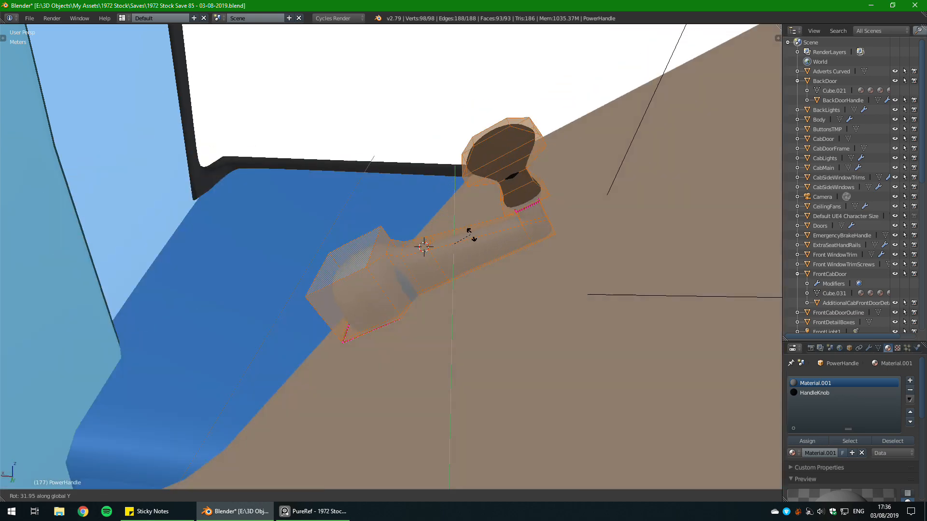
{"action": "key", "text": "Escape"}
{"action": "middle_click_drag", "start_coordinate": [459, 212], "coordinate": [425, 246]}
Step: Try to tilt the linked handle geometry about the global Y axis and move it relative to the base plane
{"action": "key", "text": "a"}
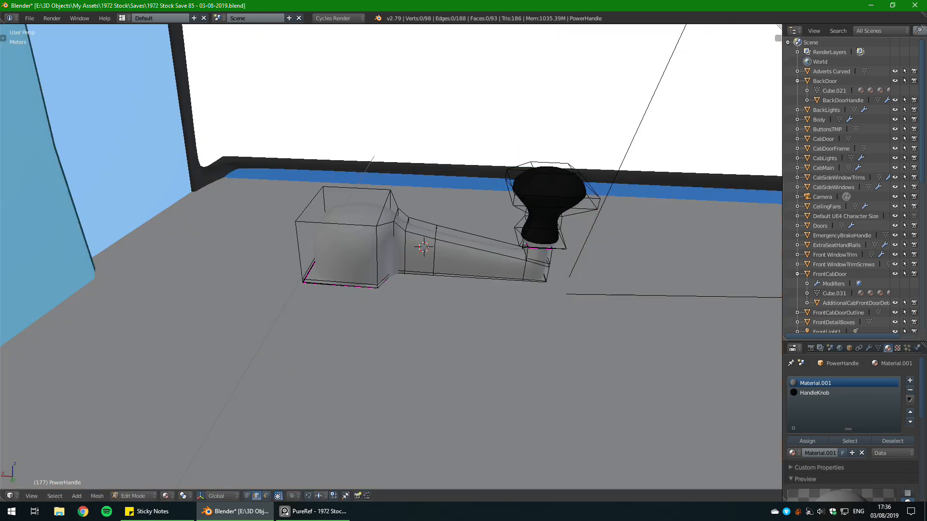
{"action": "key", "text": "l"}
{"action": "key", "text": "r"}
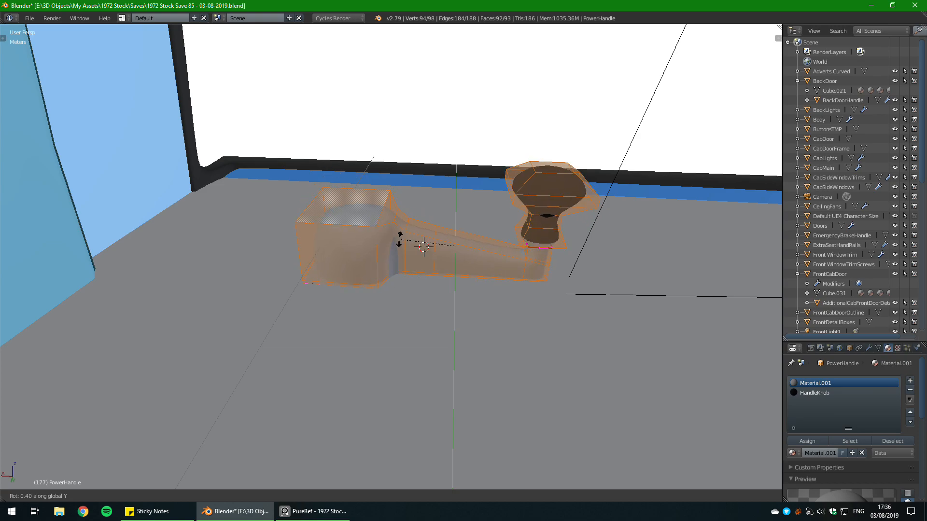
{"action": "key", "text": "Return"}
{"action": "key", "text": "g"}
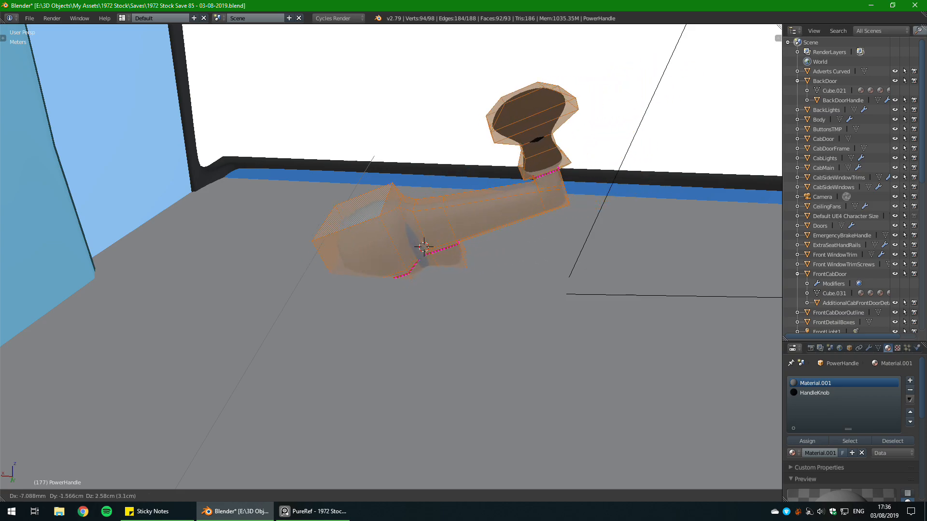
{"action": "left_click", "coordinate": [453, 251]}
{"action": "key", "text": "Tab"}
{"action": "key", "text": "Tab"}
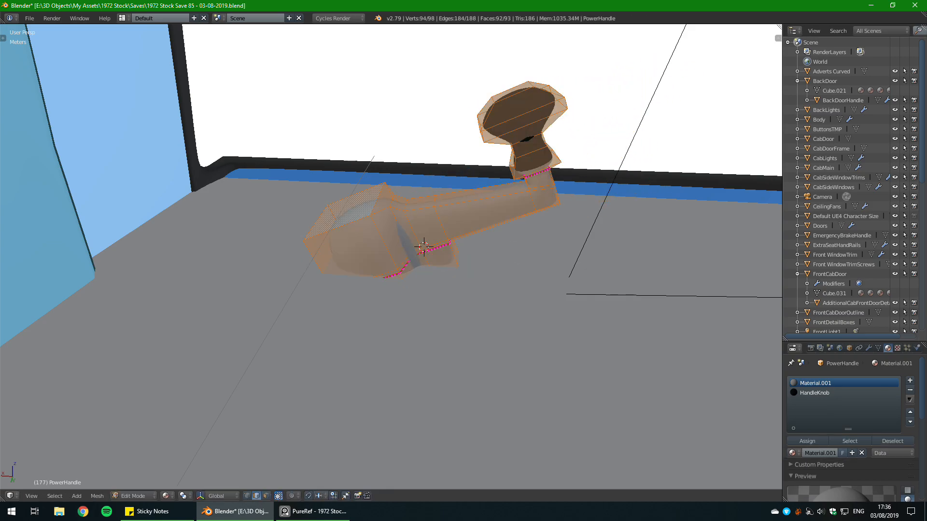
Step: Undo the handle's move and rotation along with the added base plane
{"action": "key", "text": "ctrl+z"}
{"action": "key", "text": "ctrl+z"}
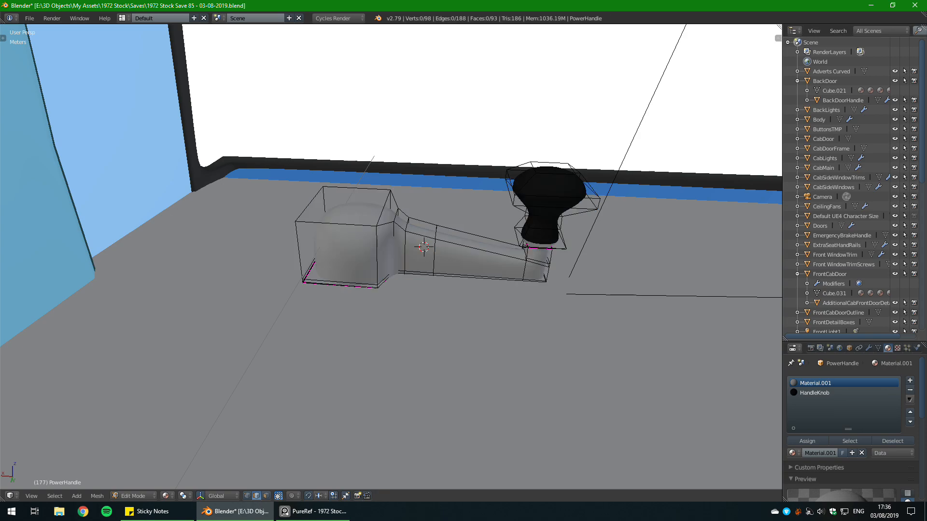
{"action": "key", "text": "ctrl+z"}
{"action": "key", "text": "ctrl+z"}
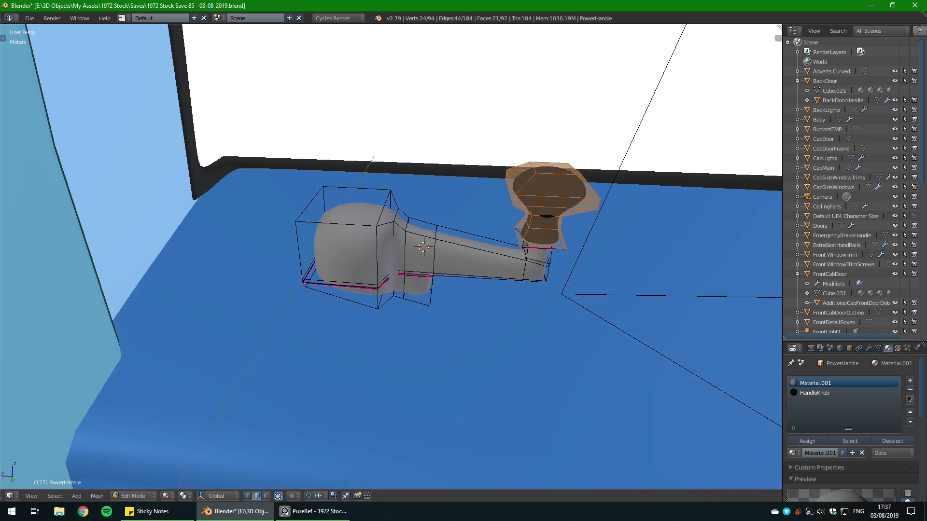
{"action": "key", "text": "ctrl+z"}
Step: Compare the power handle on the driver's desk with the PureRef photo of the real handle, and close PureRef
{"action": "middle_click_drag", "start_coordinate": [547, 290], "coordinate": [349, 276]}
{"action": "scroll", "coordinate": [348, 276], "scroll_direction": "down", "scroll_amount": 3}
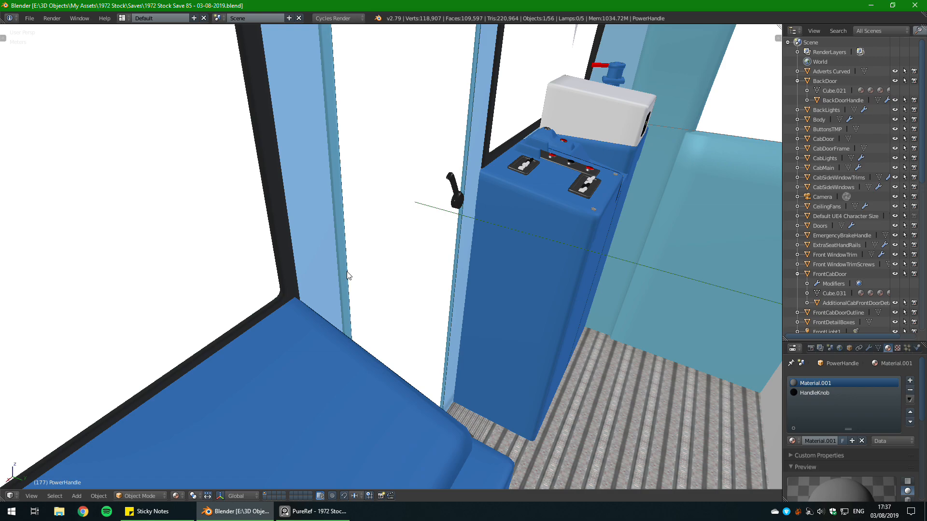
{"action": "middle_click_drag", "start_coordinate": [387, 259], "coordinate": [308, 255]}
{"action": "middle_click_drag", "start_coordinate": [791, 284], "coordinate": [784, 281]}
{"action": "middle_click_drag", "start_coordinate": [316, 223], "coordinate": [545, 216], "text": "shift"}
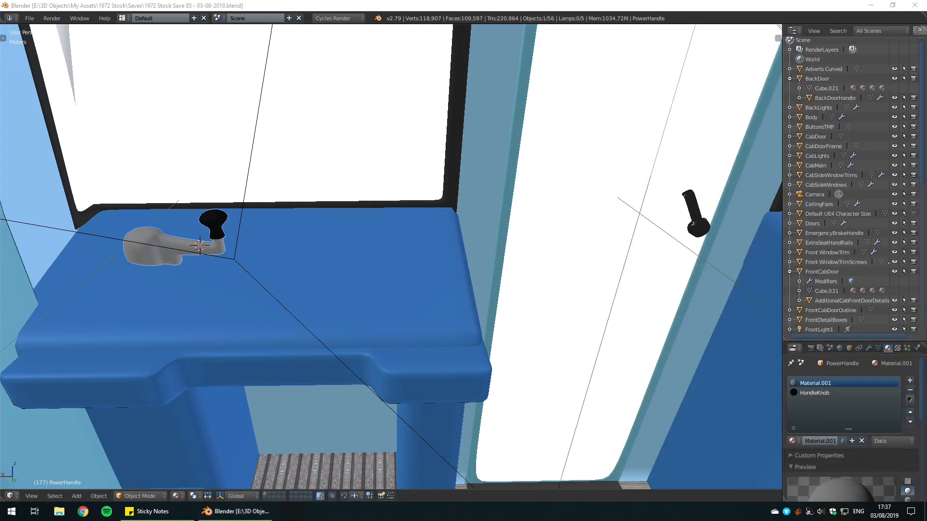
{"action": "middle_click_drag", "start_coordinate": [435, 161], "coordinate": [472, 160]}
{"action": "middle_click_drag", "start_coordinate": [184, 211], "coordinate": [392, 158], "text": "shift"}
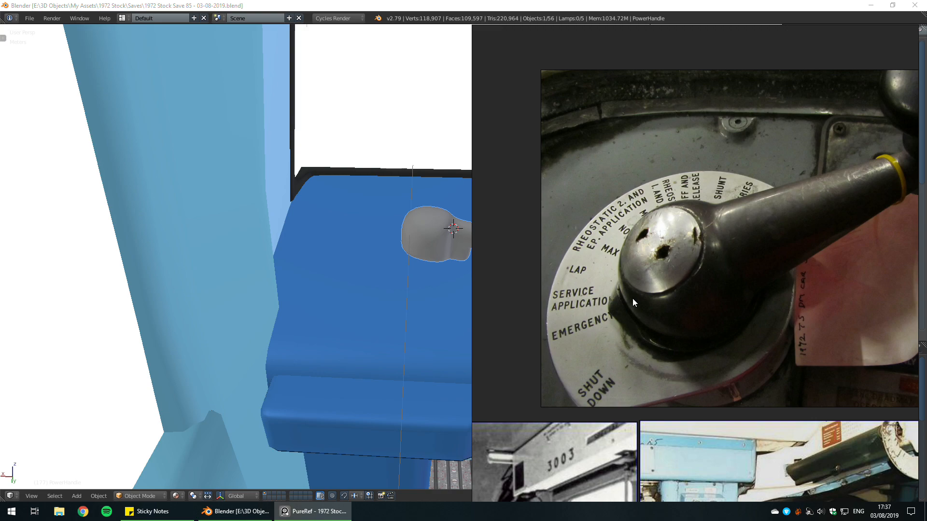
{"action": "scroll", "coordinate": [616, 320], "scroll_direction": "down", "scroll_amount": 3}
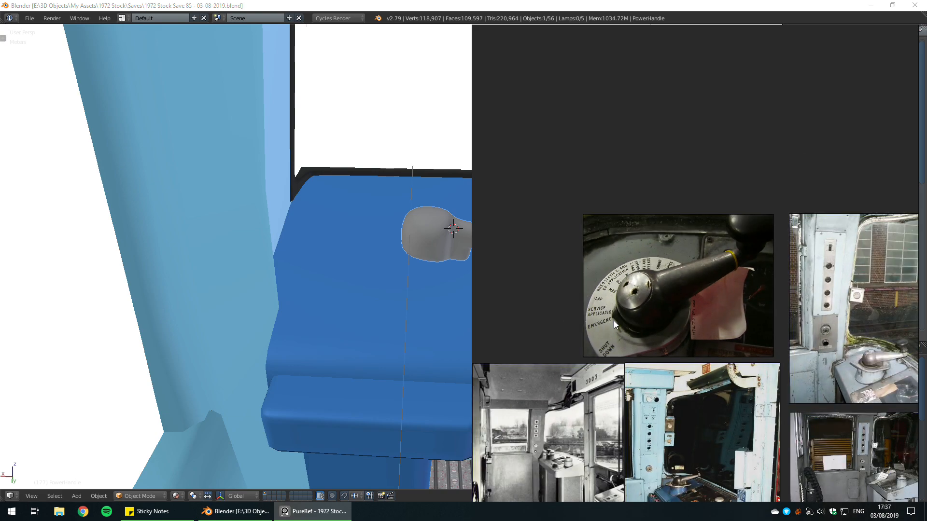
{"action": "scroll", "coordinate": [613, 320], "scroll_direction": "up", "scroll_amount": 2}
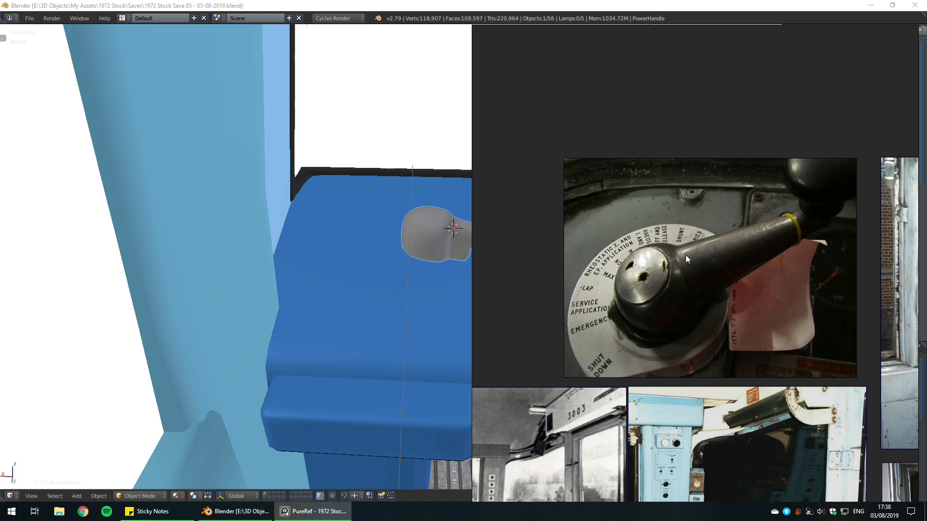
{"action": "key", "text": "alt+F4"}
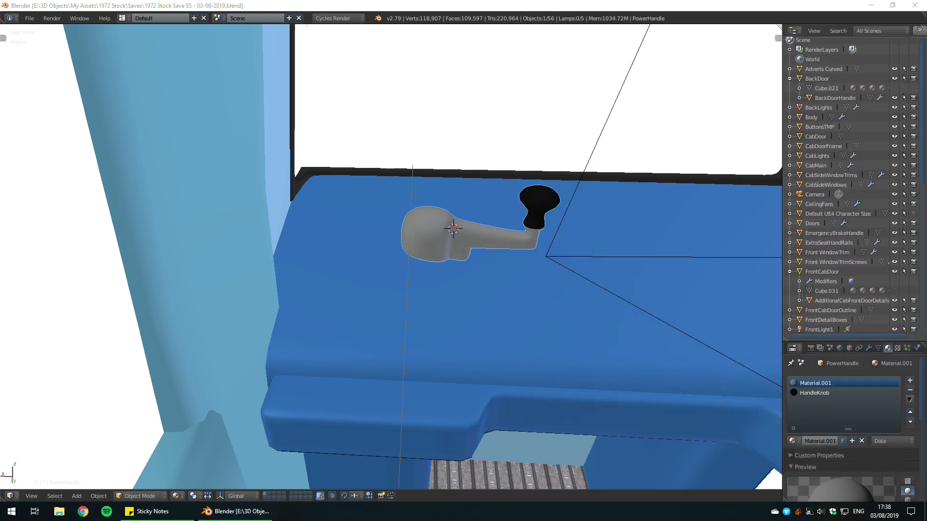
Step: Examine the power handle, the driver's desk and the button console from several angles
{"action": "middle_click_drag", "start_coordinate": [525, 249], "coordinate": [508, 258]}
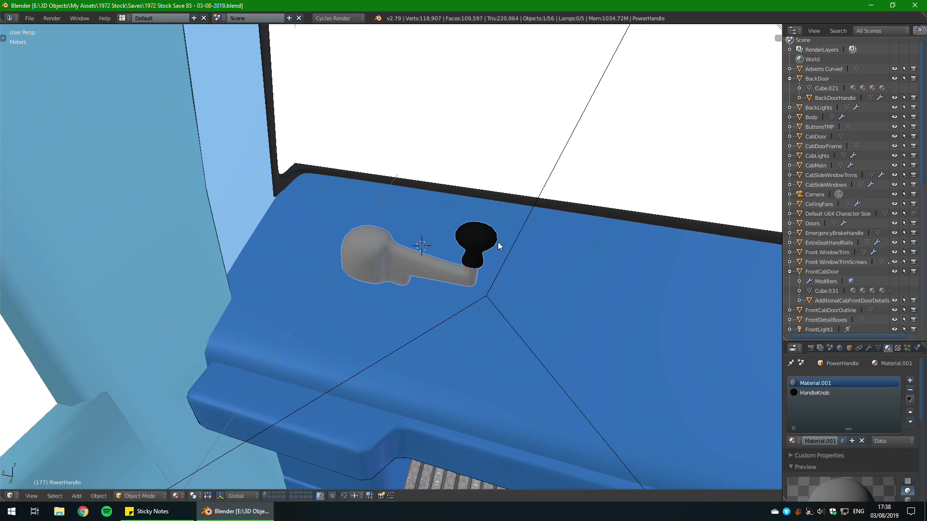
{"action": "scroll", "coordinate": [500, 246], "scroll_direction": "down", "scroll_amount": 3}
{"action": "middle_click_drag", "start_coordinate": [553, 283], "coordinate": [402, 249]}
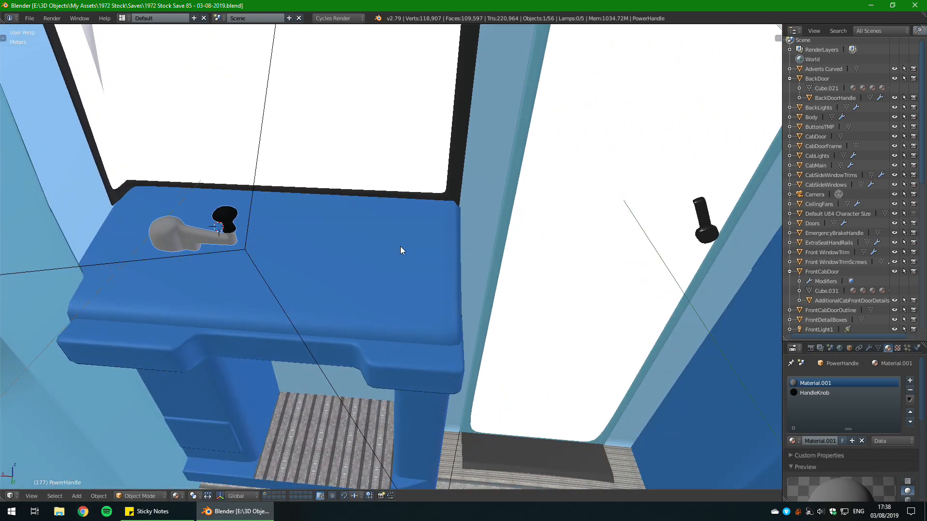
{"action": "scroll", "coordinate": [340, 231], "scroll_direction": "up", "scroll_amount": 3}
{"action": "middle_click_drag", "start_coordinate": [340, 228], "coordinate": [341, 279]}
{"action": "scroll", "coordinate": [373, 255], "scroll_direction": "up", "scroll_amount": 3}
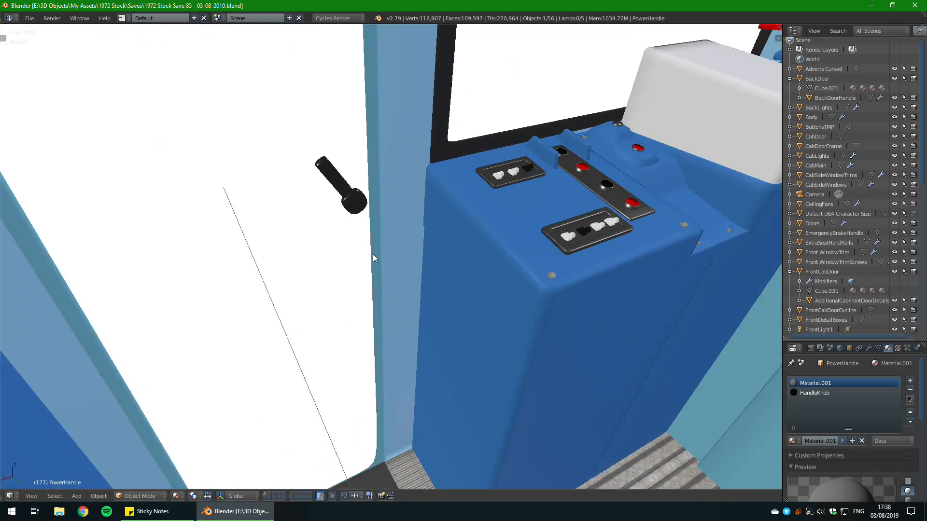
{"action": "scroll", "coordinate": [374, 267], "scroll_direction": "down", "scroll_amount": 3}
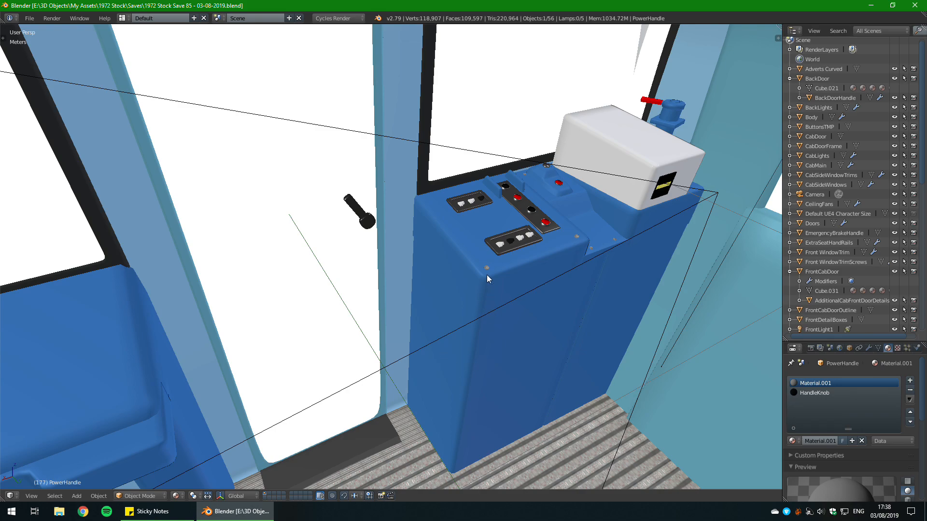
{"action": "middle_click_drag", "start_coordinate": [487, 275], "coordinate": [444, 219]}
{"action": "middle_click_drag", "start_coordinate": [514, 200], "coordinate": [424, 259]}
{"action": "scroll", "coordinate": [306, 206], "scroll_direction": "up", "scroll_amount": 2}
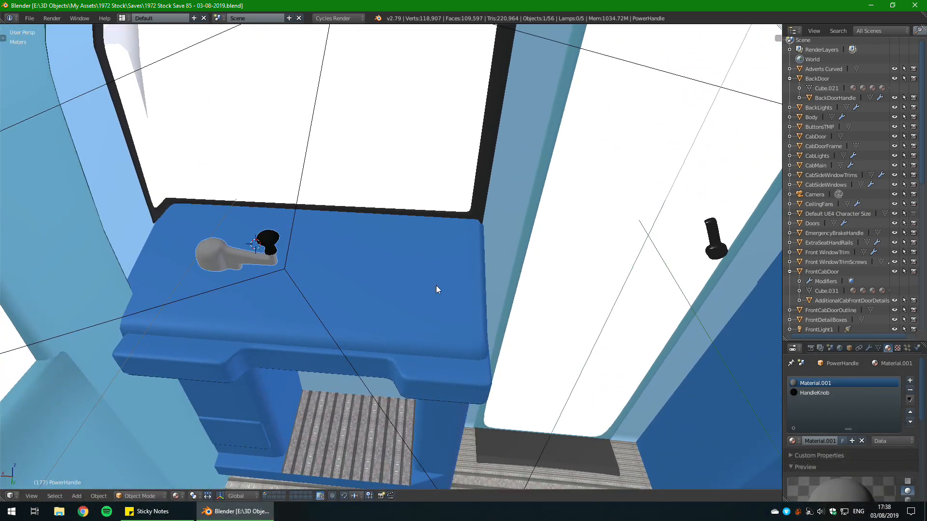
{"action": "middle_click_drag", "start_coordinate": [414, 293], "coordinate": [369, 298]}
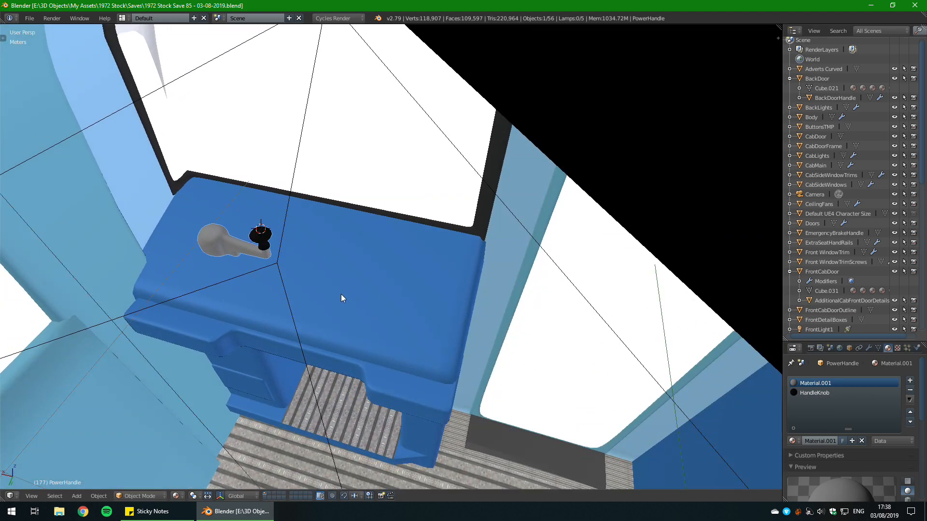
{"action": "scroll", "coordinate": [375, 297], "scroll_direction": "down", "scroll_amount": 2}
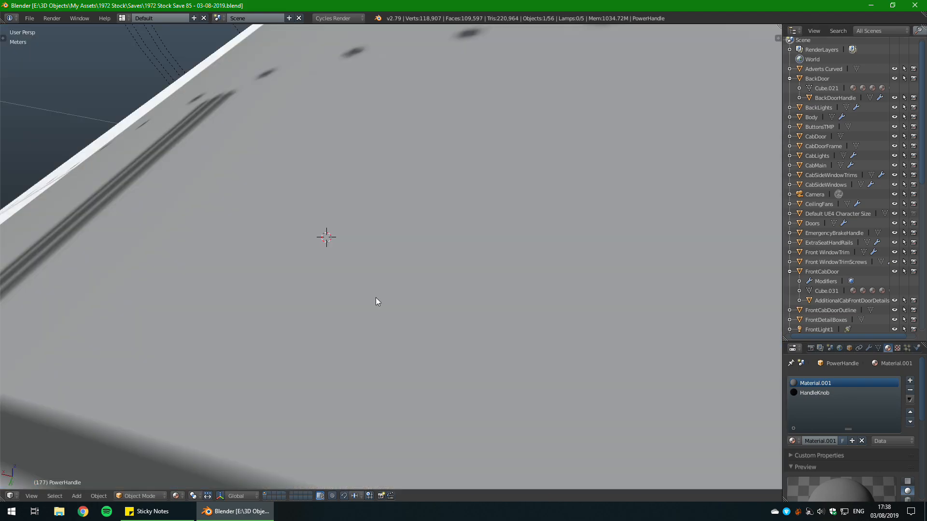
{"action": "scroll", "coordinate": [375, 297], "scroll_direction": "up", "scroll_amount": 2}
{"action": "middle_click_drag", "start_coordinate": [350, 273], "coordinate": [317, 209], "text": "shift"}
{"action": "scroll", "coordinate": [428, 208], "scroll_direction": "up", "scroll_amount": 2}
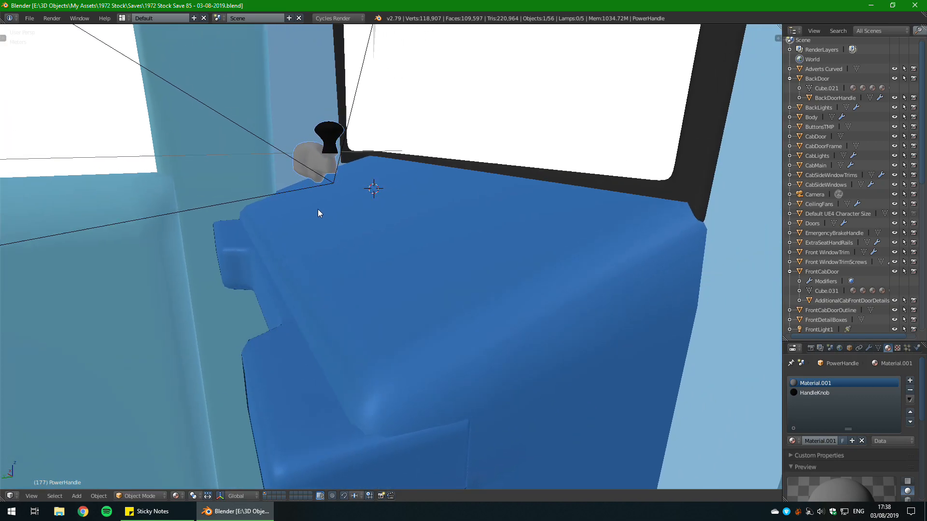
Step: Check the PowerHandle's knob mesh in edit mode, return to object mode and save over the blend file
{"action": "key", "text": "Tab"}
{"action": "scroll", "coordinate": [318, 210], "scroll_direction": "up", "scroll_amount": 3}
{"action": "scroll", "coordinate": [386, 220], "scroll_direction": "up", "scroll_amount": 3}
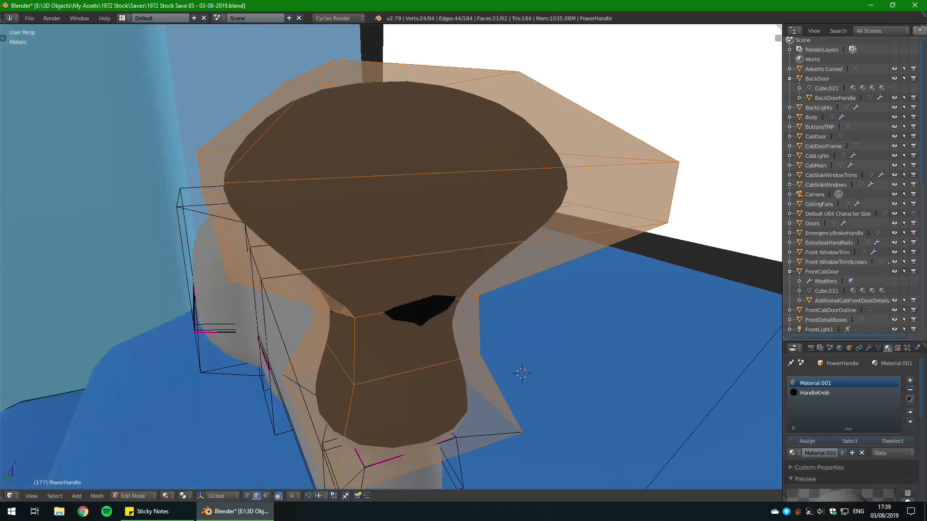
{"action": "key", "text": "Tab"}
{"action": "scroll", "coordinate": [386, 220], "scroll_direction": "down", "scroll_amount": 4}
{"action": "middle_click_drag", "start_coordinate": [386, 220], "coordinate": [468, 232]}
{"action": "key", "text": "ctrl+s"}
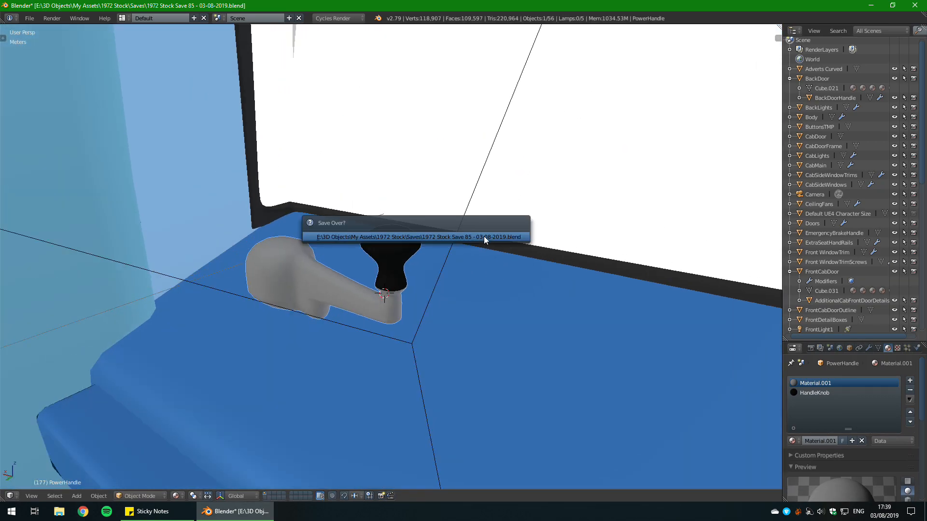
{"action": "left_click", "coordinate": [484, 236]}
Step: Select the CabMain console and inspect its mesh around the button plates in edit mode
{"action": "scroll", "coordinate": [484, 236], "scroll_direction": "down", "scroll_amount": 4}
{"action": "middle_click_drag", "start_coordinate": [525, 262], "coordinate": [226, 190], "text": "shift"}
{"action": "scroll", "coordinate": [436, 235], "scroll_direction": "down", "scroll_amount": 2}
{"action": "middle_click_drag", "start_coordinate": [447, 261], "coordinate": [206, 211], "text": "shift"}
{"action": "scroll", "coordinate": [237, 219], "scroll_direction": "down", "scroll_amount": 2}
{"action": "middle_click_drag", "start_coordinate": [330, 283], "coordinate": [340, 288]}
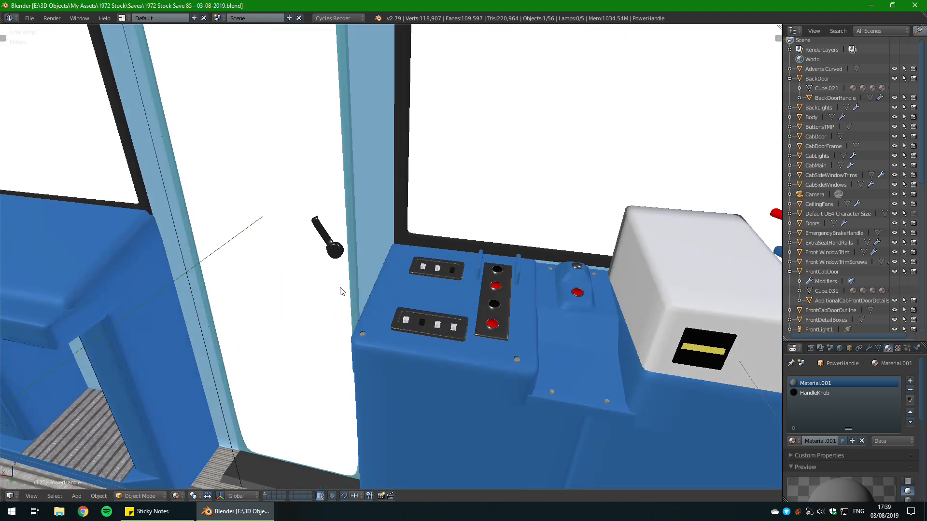
{"action": "middle_click_drag", "start_coordinate": [450, 323], "coordinate": [378, 317], "text": "shift"}
{"action": "right_click", "coordinate": [591, 313]}
{"action": "key", "text": "Tab"}
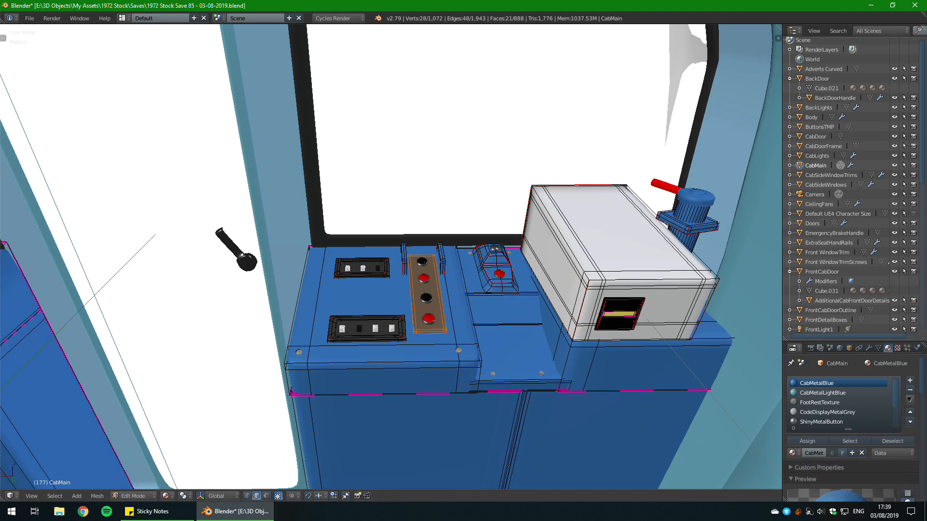
{"action": "scroll", "coordinate": [538, 316], "scroll_direction": "up", "scroll_amount": 4}
{"action": "scroll", "coordinate": [538, 317], "scroll_direction": "down", "scroll_amount": 5}
{"action": "key", "text": "Tab"}
{"action": "middle_click_drag", "start_coordinate": [485, 320], "coordinate": [495, 303]}
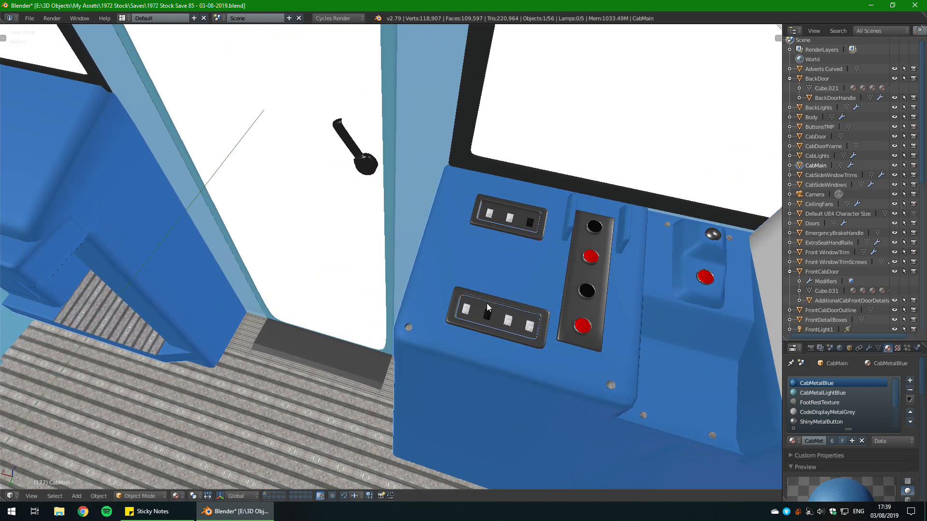
Step: Look over the console's button plates and save over the blend file with CabMain selected
{"action": "middle_click_drag", "start_coordinate": [379, 256], "coordinate": [454, 307], "text": "shift"}
{"action": "scroll", "coordinate": [385, 276], "scroll_direction": "up", "scroll_amount": 3}
{"action": "scroll", "coordinate": [385, 276], "scroll_direction": "down", "scroll_amount": 4}
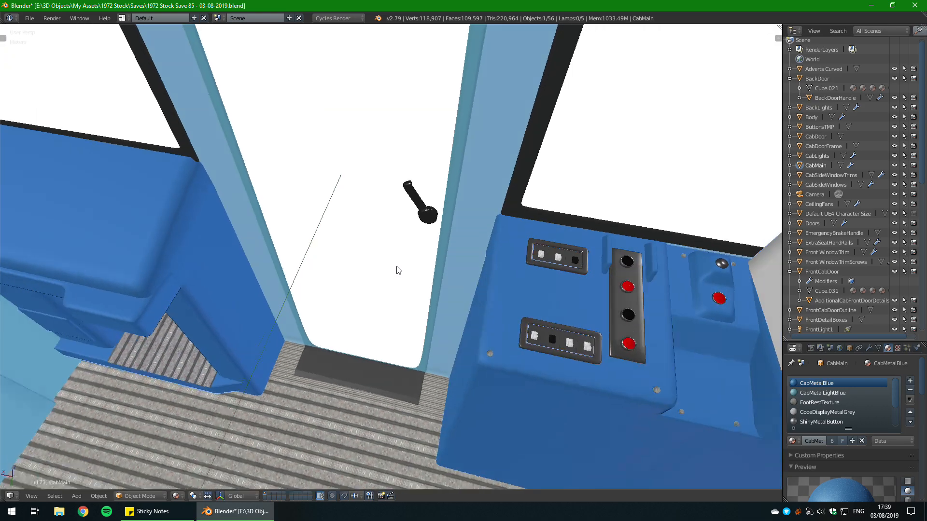
{"action": "middle_click_drag", "start_coordinate": [396, 268], "coordinate": [450, 191]}
{"action": "key", "text": "ctrl+s"}
{"action": "left_click", "coordinate": [439, 215]}
Step: Frame the console and compare its button plates and grey display box with the PureRef photo of the real cab
{"action": "scroll", "coordinate": [450, 191], "scroll_direction": "down", "scroll_amount": 3}
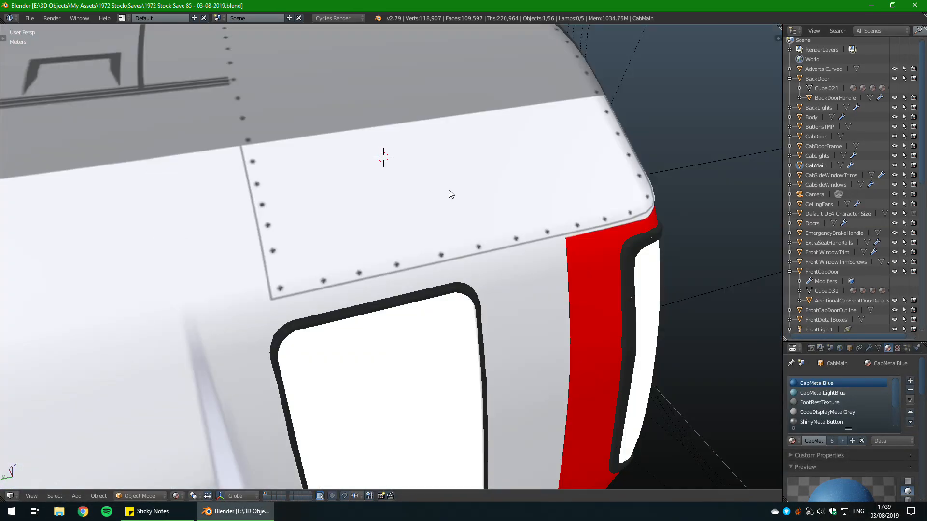
{"action": "scroll", "coordinate": [457, 223], "scroll_direction": "up", "scroll_amount": 2}
{"action": "scroll", "coordinate": [458, 227], "scroll_direction": "up", "scroll_amount": 3}
{"action": "middle_click_drag", "start_coordinate": [521, 248], "coordinate": [478, 232]}
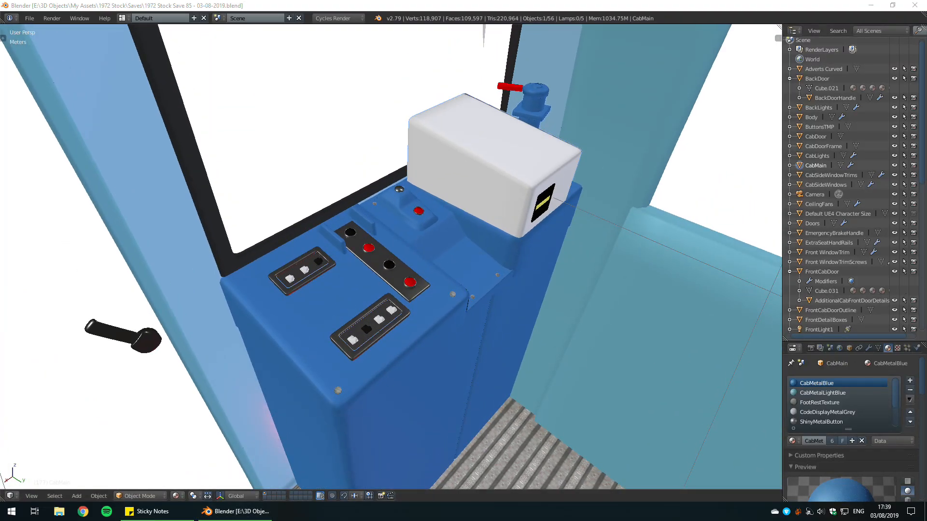
{"action": "right_click_drag", "start_coordinate": [926, 276], "coordinate": [585, 275]}
{"action": "scroll", "coordinate": [642, 319], "scroll_direction": "down", "scroll_amount": 4}
{"action": "middle_click_drag", "start_coordinate": [646, 324], "coordinate": [564, 275]}
{"action": "scroll", "coordinate": [638, 274], "scroll_direction": "up", "scroll_amount": 6}
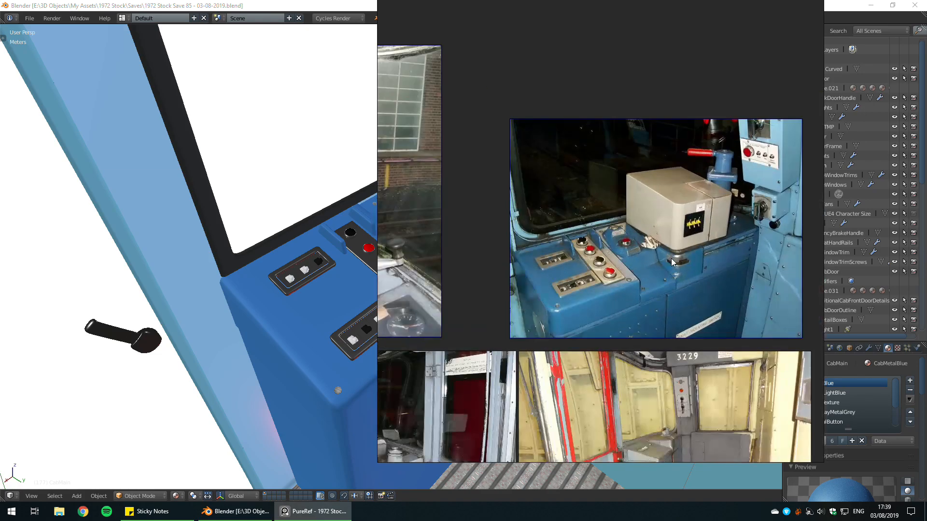
{"action": "middle_click_drag", "start_coordinate": [642, 280], "coordinate": [614, 297]}
{"action": "scroll", "coordinate": [590, 270], "scroll_direction": "up", "scroll_amount": 2}
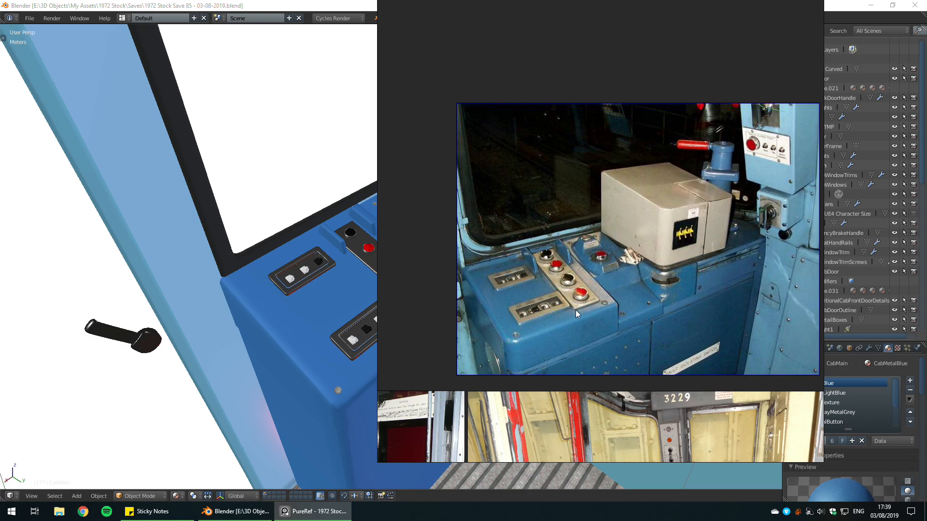
{"action": "scroll", "coordinate": [504, 297], "scroll_direction": "up", "scroll_amount": 5}
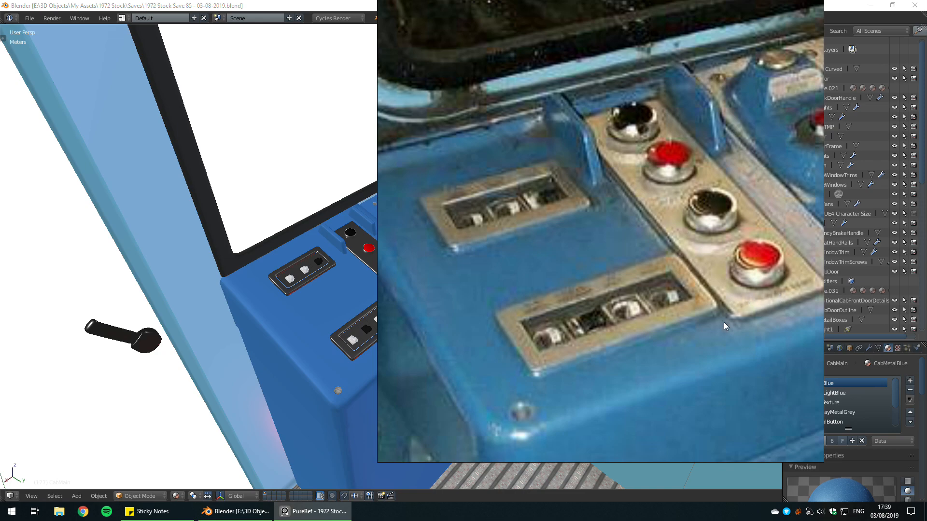
{"action": "scroll", "coordinate": [516, 301], "scroll_direction": "down", "scroll_amount": 4}
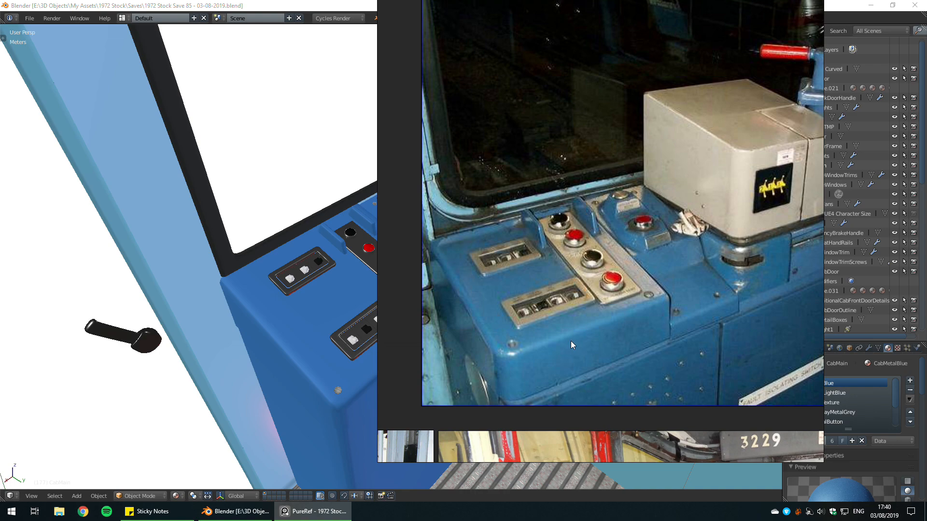
{"action": "left_click_drag", "start_coordinate": [625, 273], "coordinate": [624, 311]}
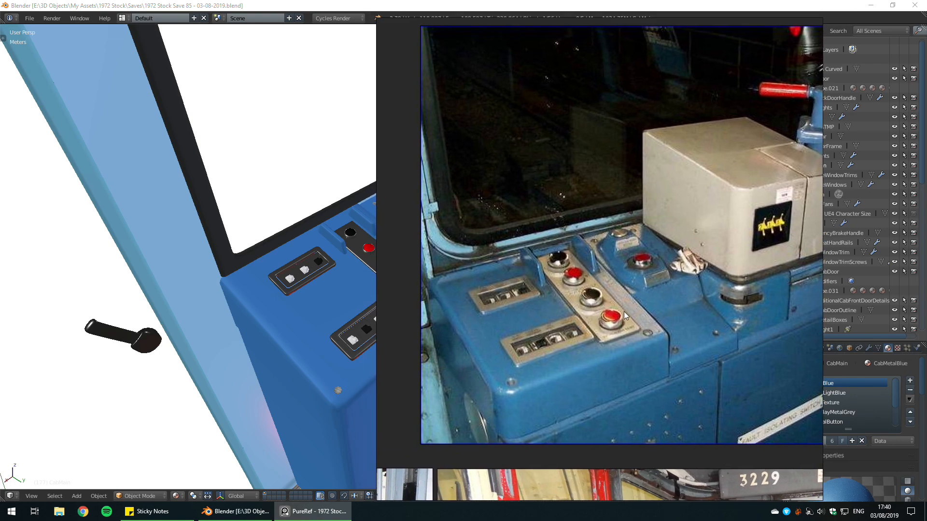
{"action": "scroll", "coordinate": [647, 312], "scroll_direction": "down", "scroll_amount": 5}
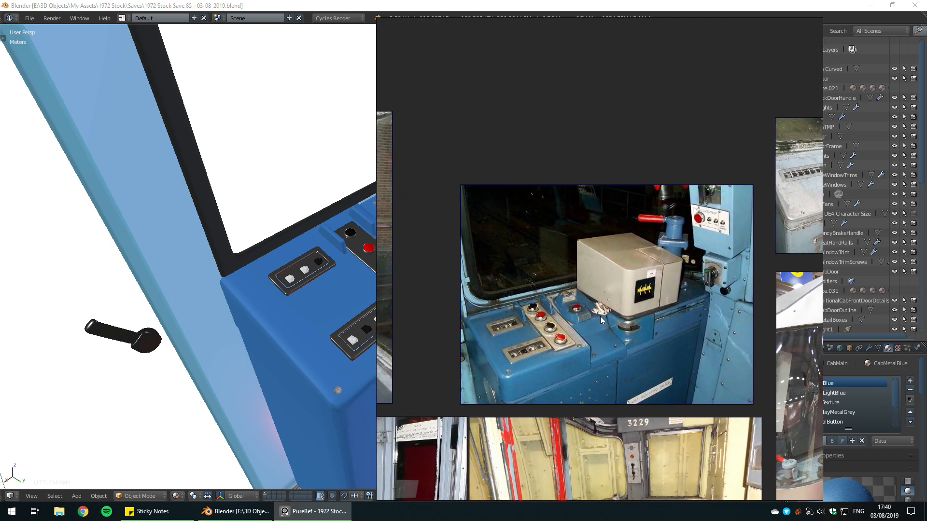
{"action": "scroll", "coordinate": [653, 312], "scroll_direction": "up", "scroll_amount": 2}
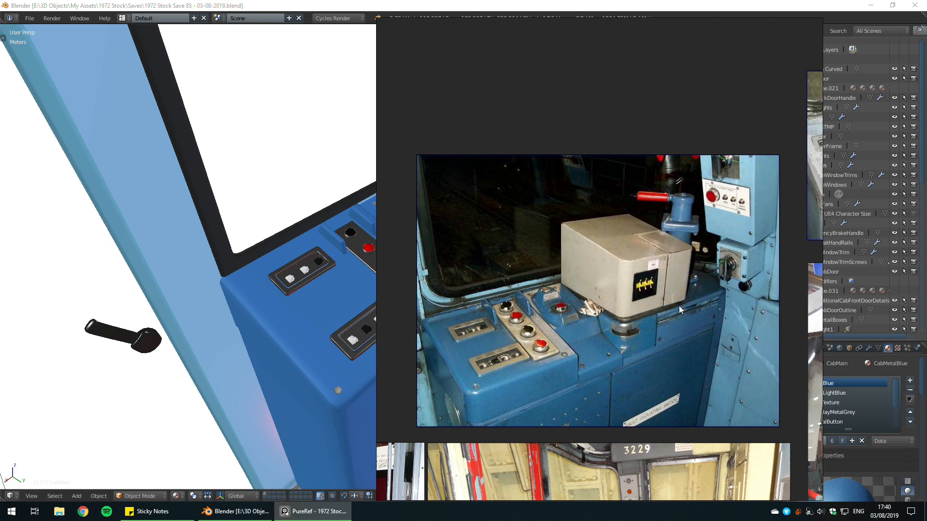
Step: Examine the grey display box and red-handled brake column in the PureRef photo of the blue cab console
{"action": "right_click_drag", "start_coordinate": [639, 357], "coordinate": [663, 362]}
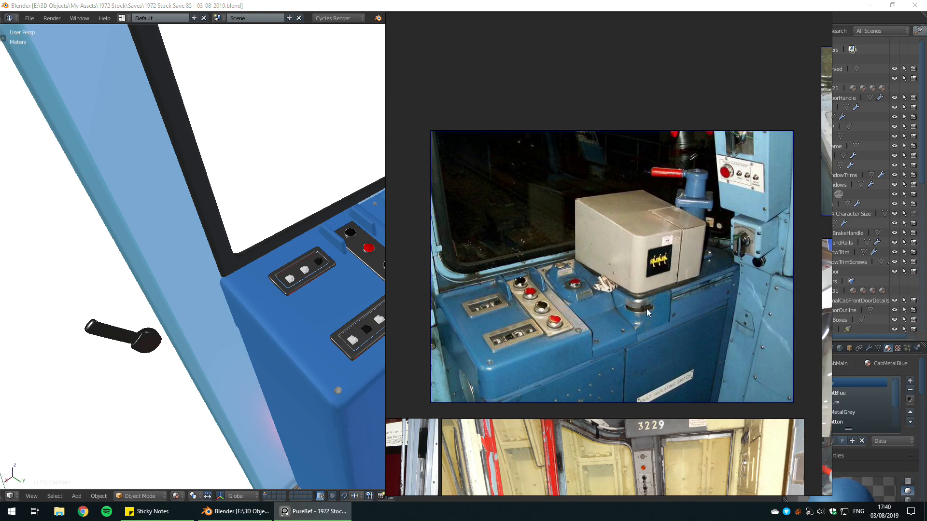
{"action": "scroll", "coordinate": [646, 309], "scroll_direction": "up", "scroll_amount": 4}
{"action": "scroll", "coordinate": [677, 293], "scroll_direction": "down", "scroll_amount": 5}
{"action": "right_click_drag", "start_coordinate": [633, 302], "coordinate": [581, 342]}
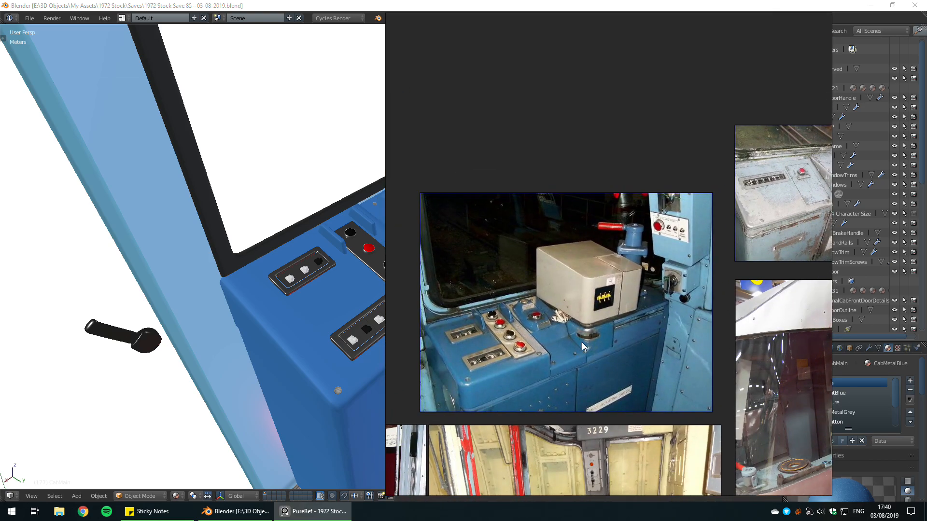
{"action": "scroll", "coordinate": [581, 343], "scroll_direction": "up", "scroll_amount": 2}
{"action": "scroll", "coordinate": [610, 324], "scroll_direction": "up", "scroll_amount": 2}
{"action": "right_click_drag", "start_coordinate": [647, 300], "coordinate": [677, 268]}
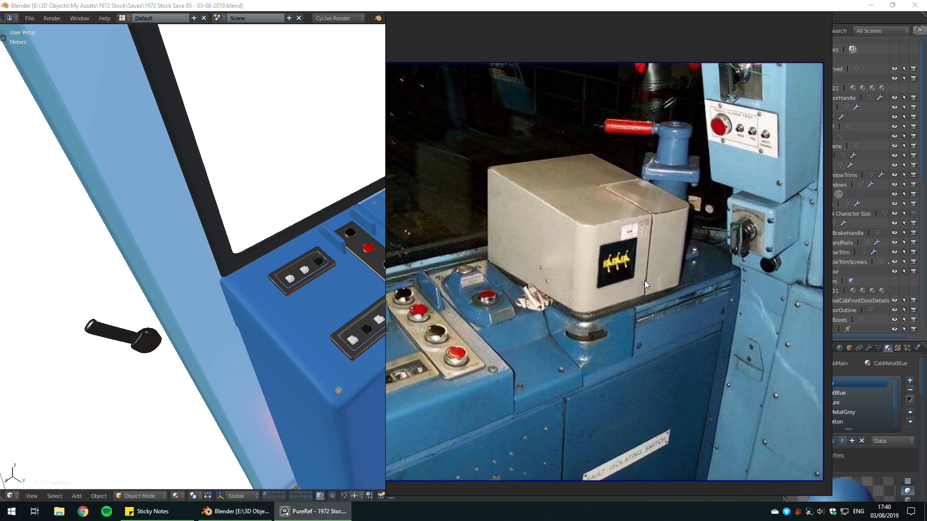
{"action": "right_click_drag", "start_coordinate": [713, 161], "coordinate": [608, 268]}
{"action": "scroll", "coordinate": [608, 268], "scroll_direction": "up", "scroll_amount": 3}
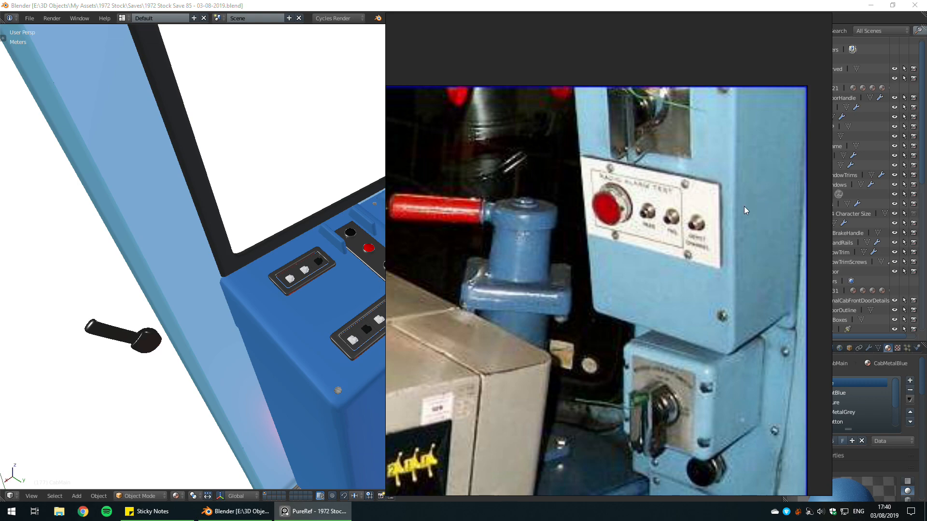
Step: Inspect the rotary switch box with its black knob and the white Radio Alarm Test panel in the blue cab photo
{"action": "key", "text": "alt+F4"}
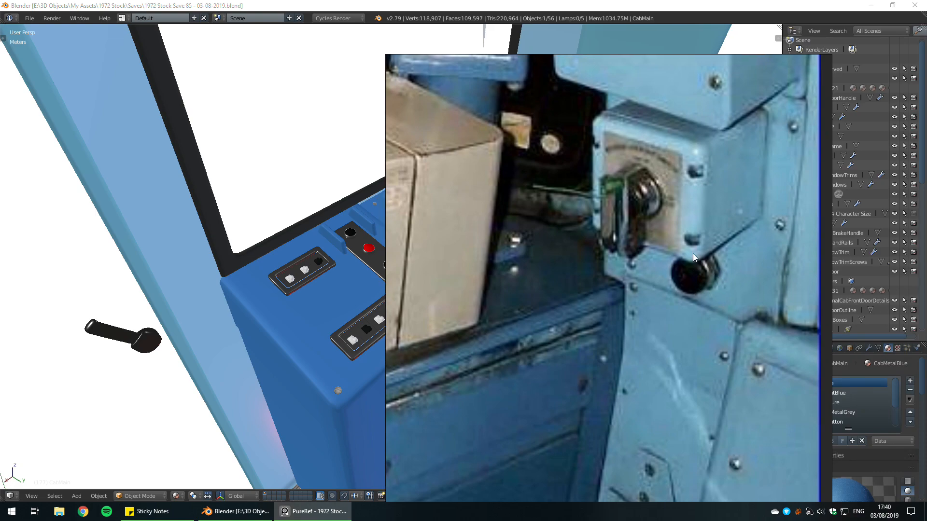
{"action": "scroll", "coordinate": [680, 273], "scroll_direction": "down", "scroll_amount": 3}
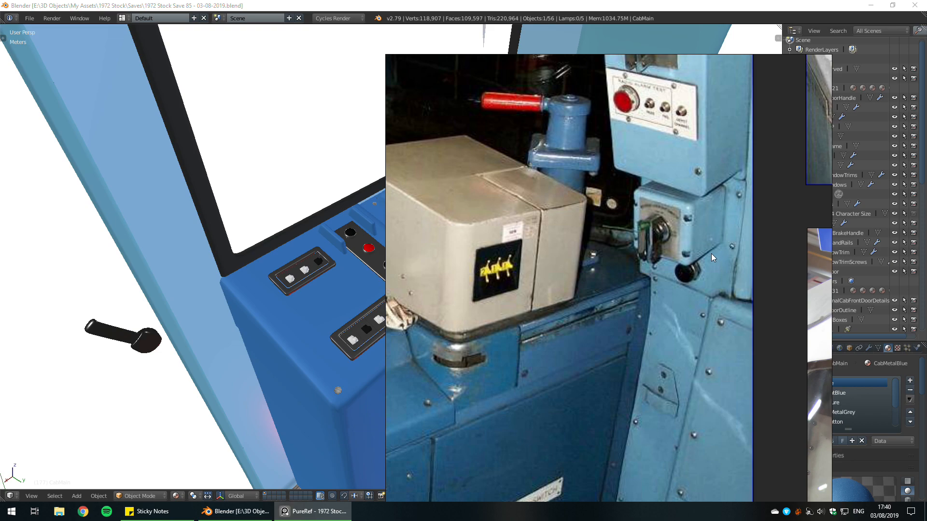
{"action": "scroll", "coordinate": [708, 259], "scroll_direction": "up", "scroll_amount": 2}
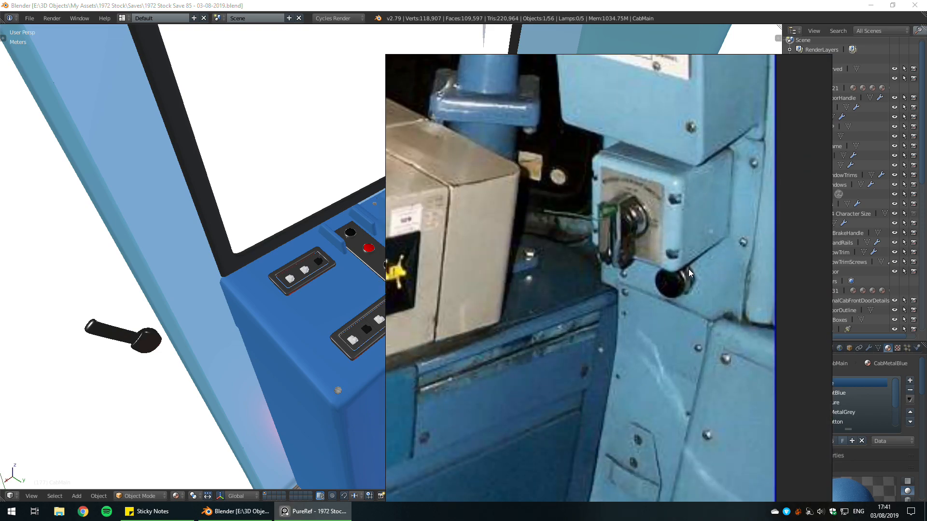
{"action": "scroll", "coordinate": [685, 260], "scroll_direction": "up", "scroll_amount": 1}
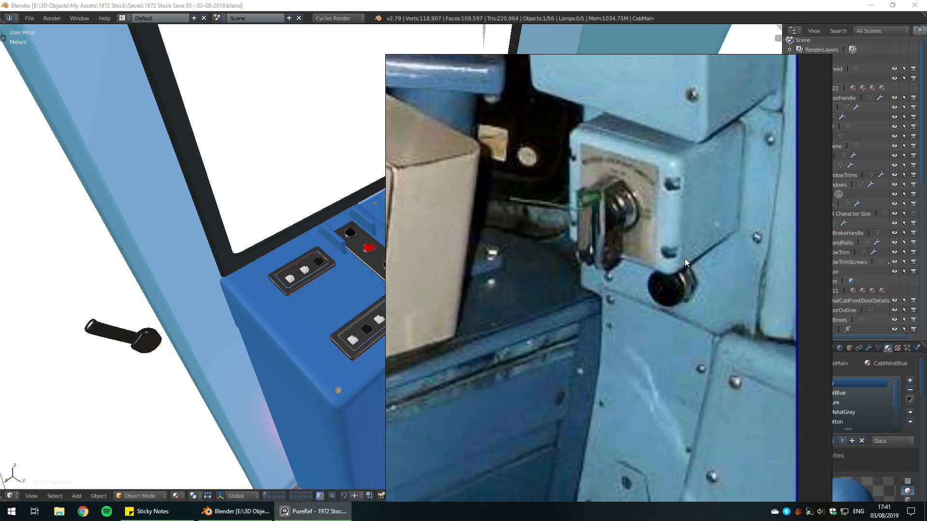
{"action": "scroll", "coordinate": [685, 258], "scroll_direction": "down", "scroll_amount": 5}
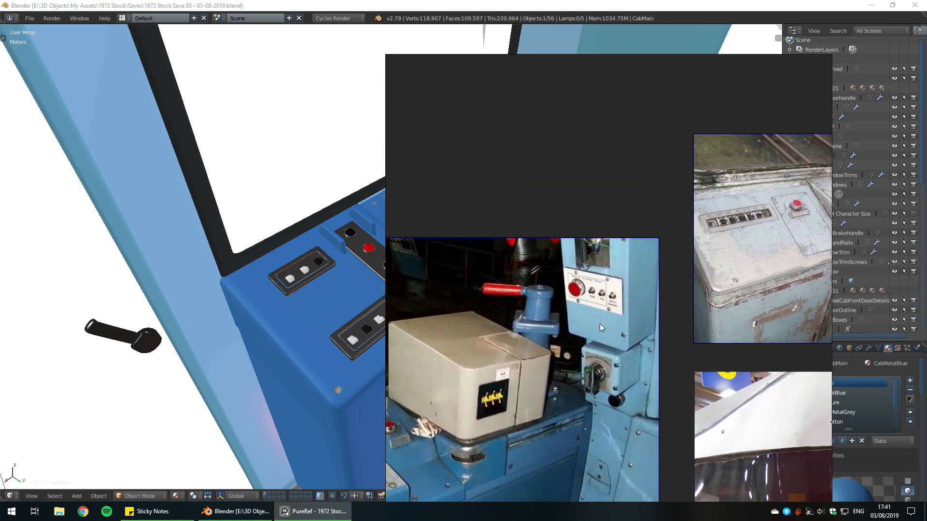
{"action": "scroll", "coordinate": [587, 303], "scroll_direction": "up", "scroll_amount": 3}
{"action": "scroll", "coordinate": [611, 301], "scroll_direction": "down", "scroll_amount": 3}
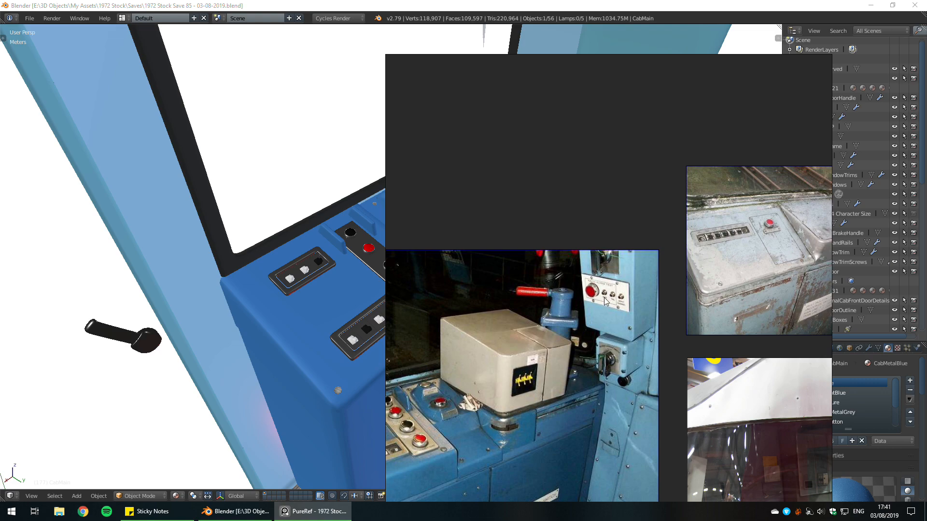
{"action": "scroll", "coordinate": [604, 300], "scroll_direction": "up", "scroll_amount": 4}
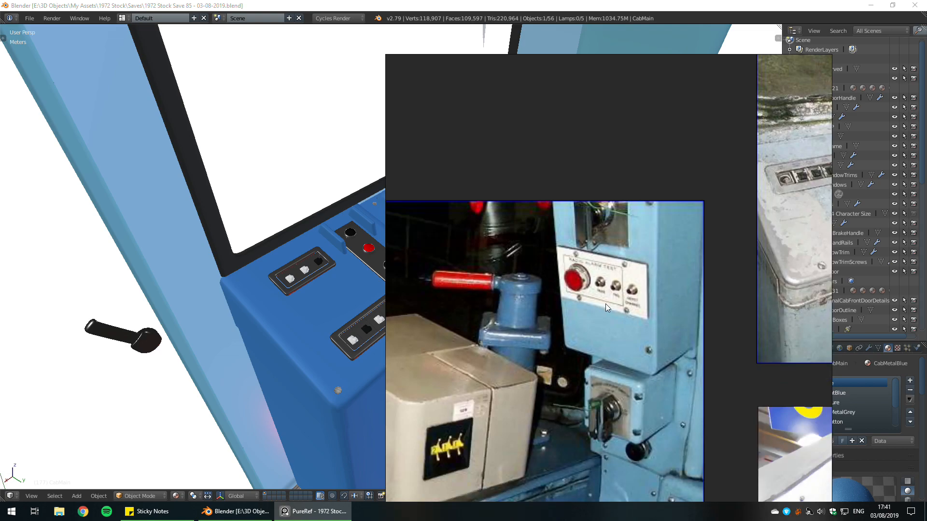
{"action": "scroll", "coordinate": [605, 303], "scroll_direction": "up", "scroll_amount": 5}
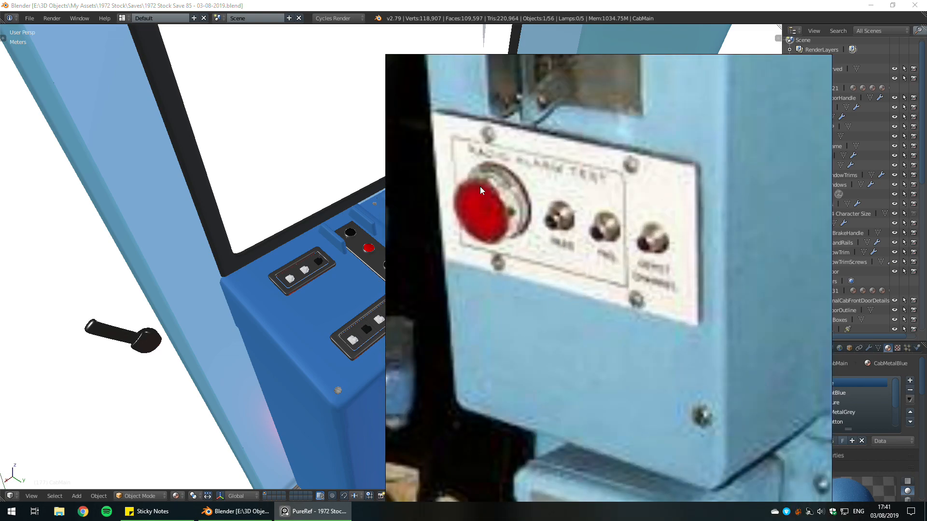
{"action": "scroll", "coordinate": [559, 260], "scroll_direction": "down", "scroll_amount": 5}
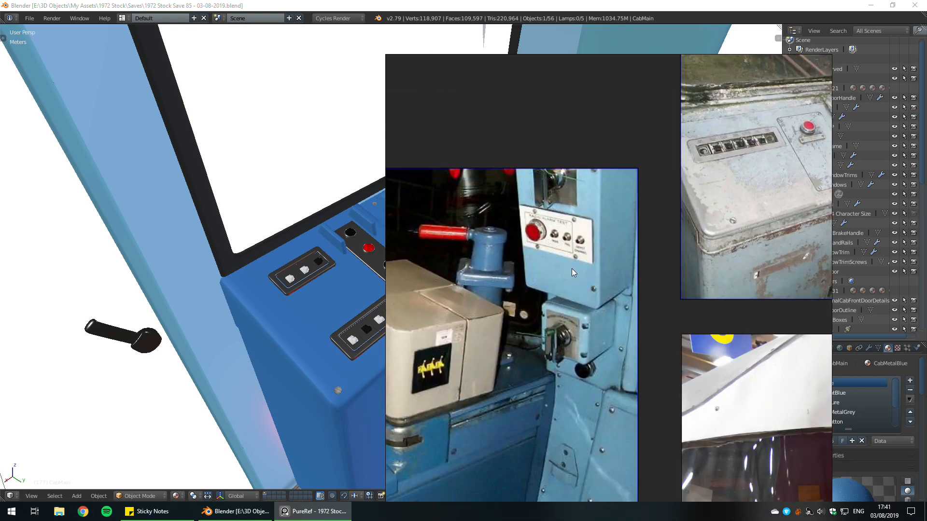
Step: Examine the weathered console photo, including its cabinet doors and the white fault isolating switch label
{"action": "scroll", "coordinate": [577, 274], "scroll_direction": "down", "scroll_amount": 2}
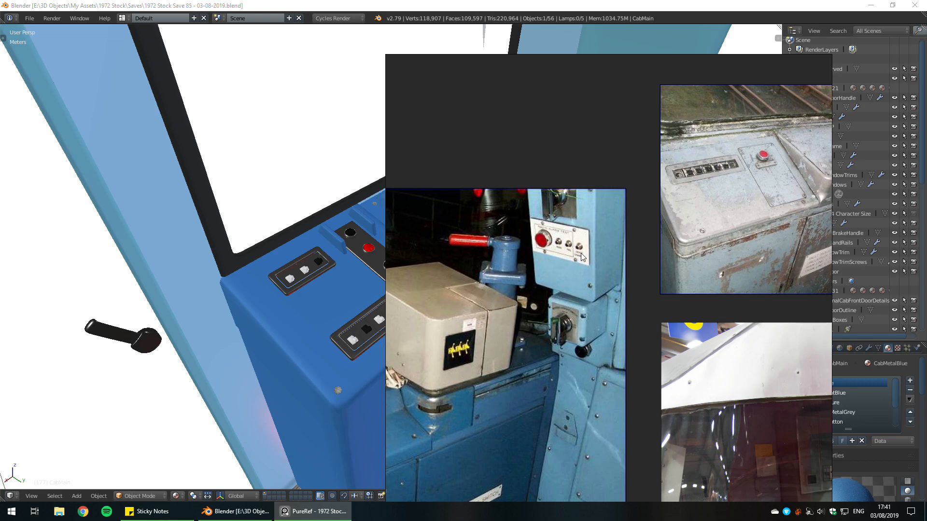
{"action": "scroll", "coordinate": [531, 198], "scroll_direction": "down", "scroll_amount": 3}
{"action": "scroll", "coordinate": [586, 261], "scroll_direction": "up", "scroll_amount": 4}
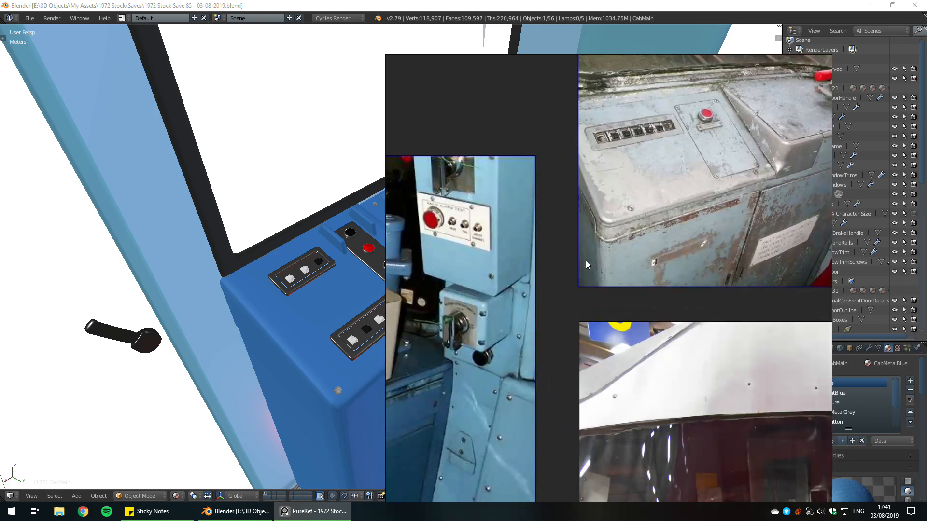
{"action": "scroll", "coordinate": [589, 261], "scroll_direction": "down", "scroll_amount": 3}
{"action": "middle_click_drag", "start_coordinate": [628, 258], "coordinate": [509, 283]}
{"action": "scroll", "coordinate": [580, 280], "scroll_direction": "up", "scroll_amount": 6}
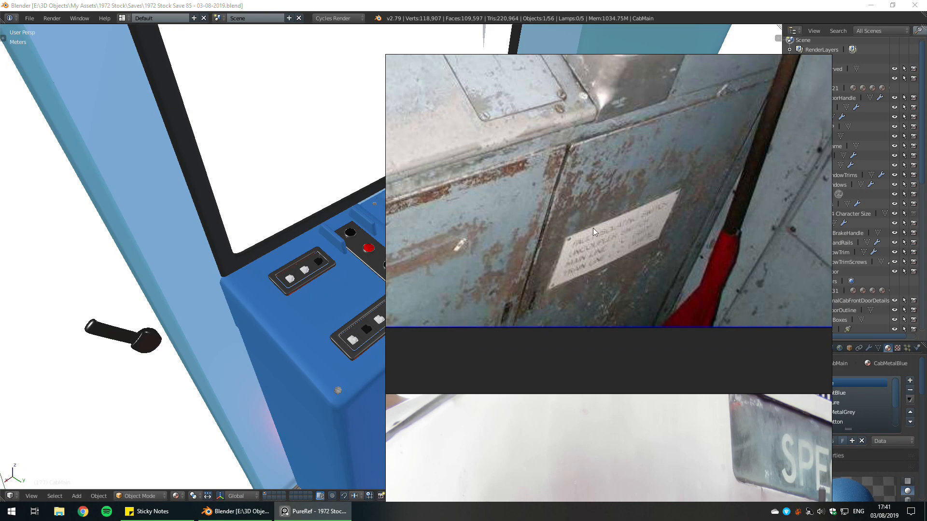
{"action": "scroll", "coordinate": [578, 227], "scroll_direction": "down", "scroll_amount": 5}
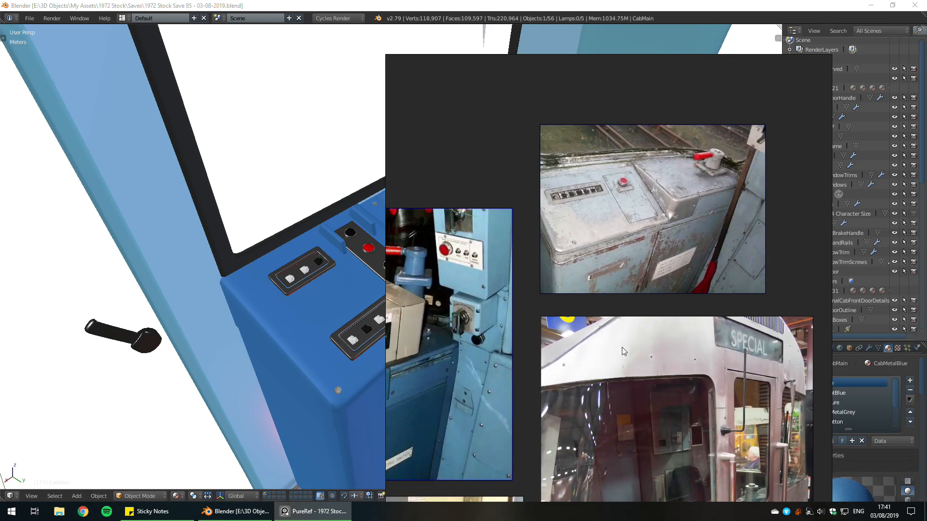
Step: Examine the reference photos of the cab interior and desk close up, and close the reference board
{"action": "scroll", "coordinate": [620, 343], "scroll_direction": "down", "scroll_amount": 3}
{"action": "scroll", "coordinate": [566, 386], "scroll_direction": "up", "scroll_amount": 3}
{"action": "scroll", "coordinate": [566, 386], "scroll_direction": "up", "scroll_amount": 5}
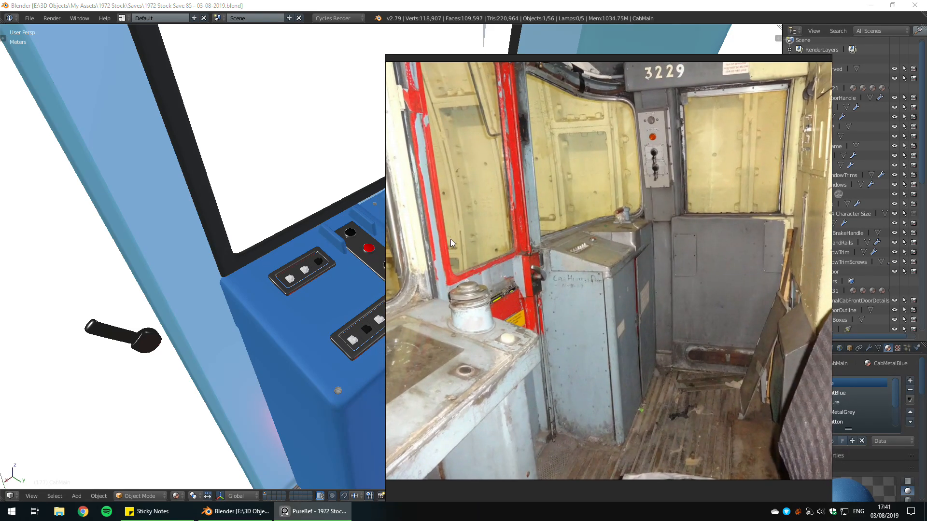
{"action": "scroll", "coordinate": [540, 294], "scroll_direction": "up", "scroll_amount": 5}
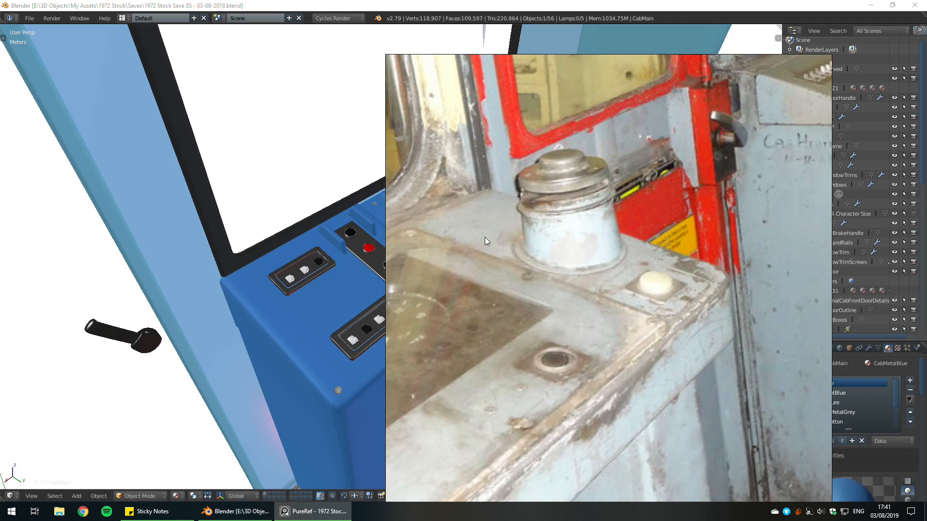
{"action": "key", "text": "Escape"}
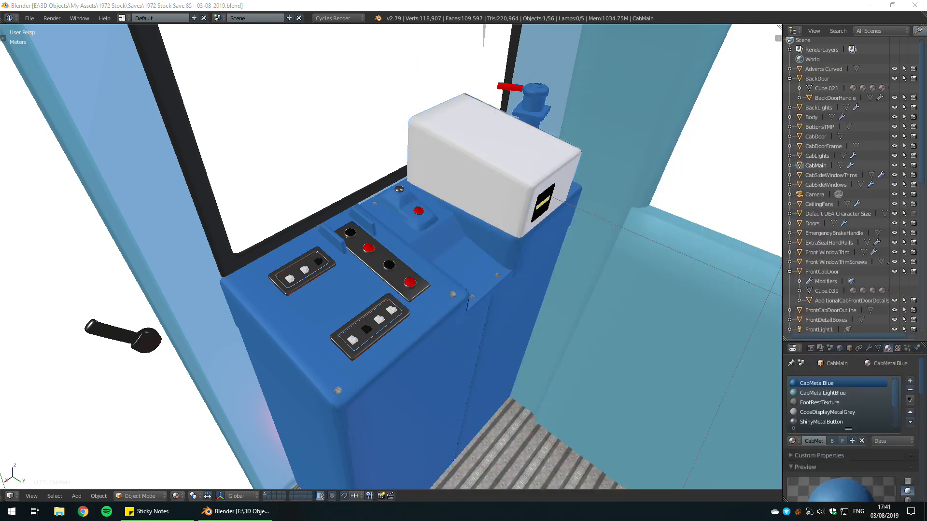
Step: Select the camera blocking the cab interior and move it along the Y axis, out beyond the front of the train
{"action": "middle_click_drag", "start_coordinate": [413, 253], "coordinate": [431, 218]}
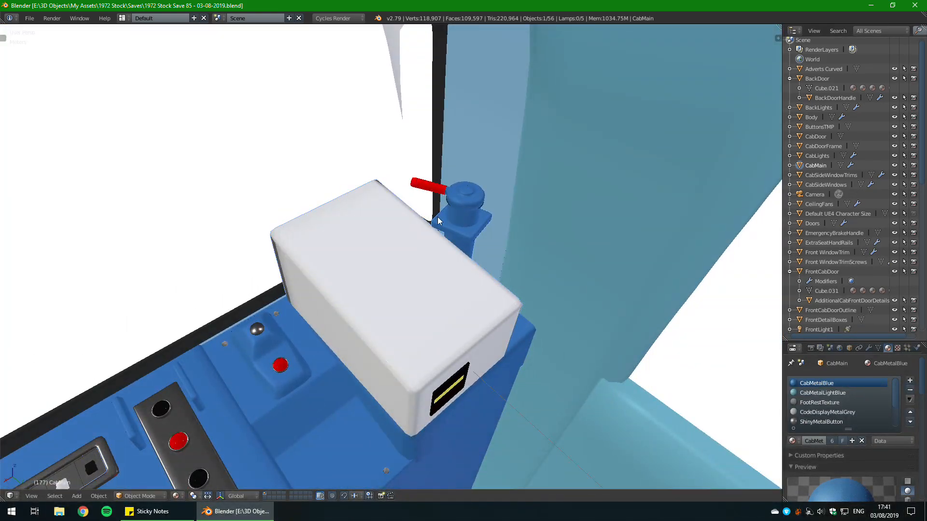
{"action": "middle_click_drag", "start_coordinate": [330, 303], "coordinate": [323, 160]}
{"action": "key", "text": "Tab"}
{"action": "key", "text": "Tab"}
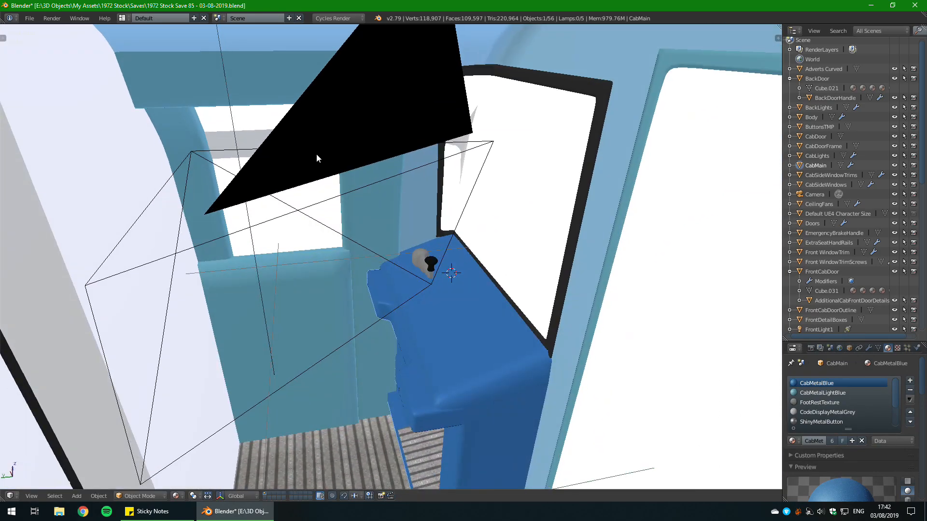
{"action": "right_click", "coordinate": [315, 154]}
{"action": "key", "text": "h"}
{"action": "key", "text": "ctrl+z"}
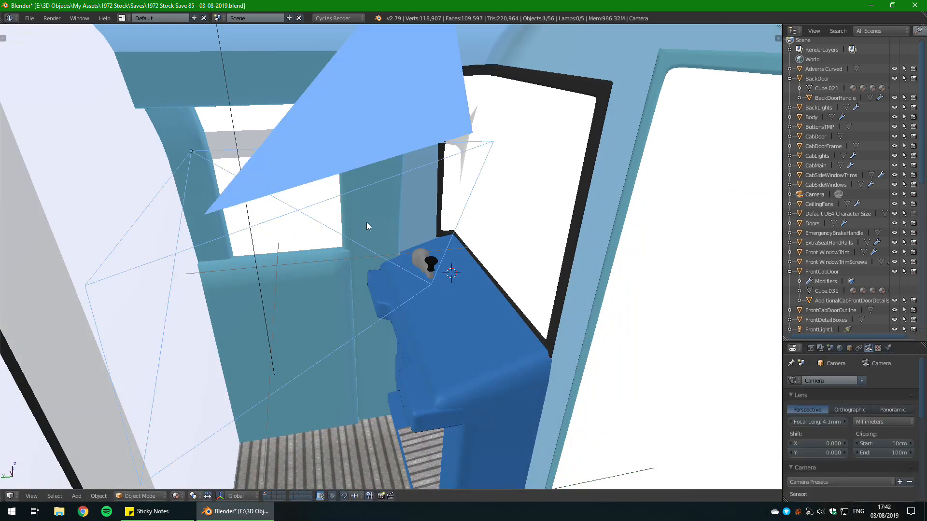
{"action": "scroll", "coordinate": [366, 222], "scroll_direction": "down", "scroll_amount": 8}
{"action": "middle_click_drag", "start_coordinate": [504, 301], "coordinate": [439, 297]}
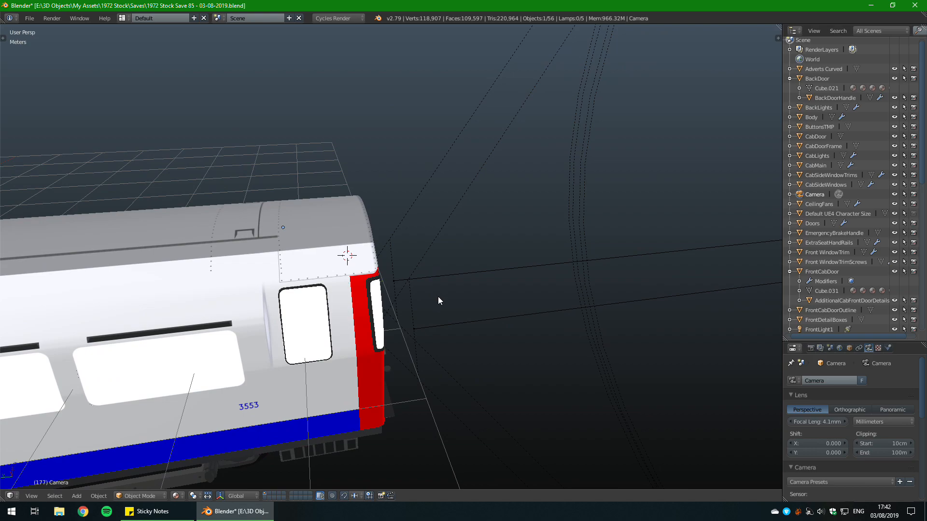
{"action": "key", "text": "g"}
{"action": "key", "text": "y"}
{"action": "left_click", "coordinate": [570, 283]}
Step: Examine the cab interior around the driver's desk and the switch desk, including the power handle
{"action": "middle_click_drag", "start_coordinate": [502, 283], "coordinate": [602, 277]}
{"action": "scroll", "coordinate": [483, 298], "scroll_direction": "up", "scroll_amount": 4}
{"action": "scroll", "coordinate": [465, 290], "scroll_direction": "down", "scroll_amount": 3}
{"action": "scroll", "coordinate": [436, 325], "scroll_direction": "up", "scroll_amount": 10}
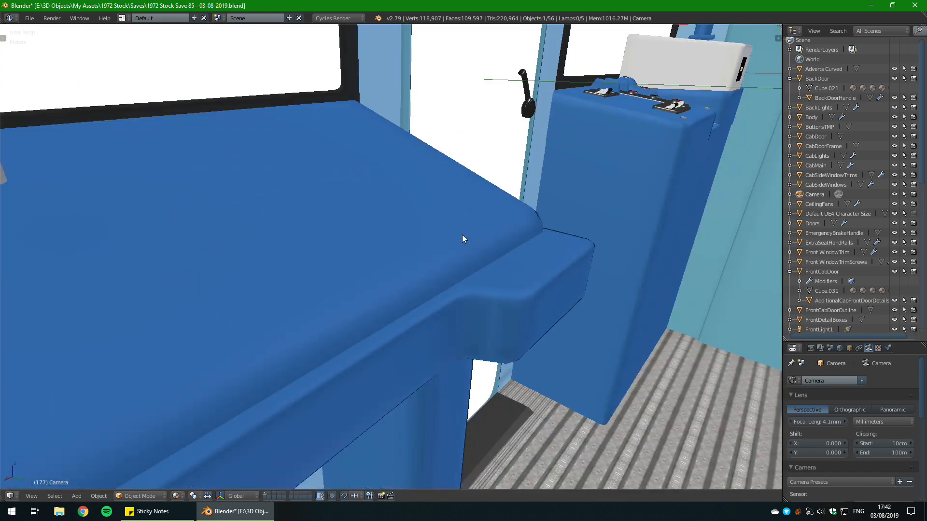
{"action": "middle_click_drag", "start_coordinate": [462, 234], "coordinate": [433, 266]}
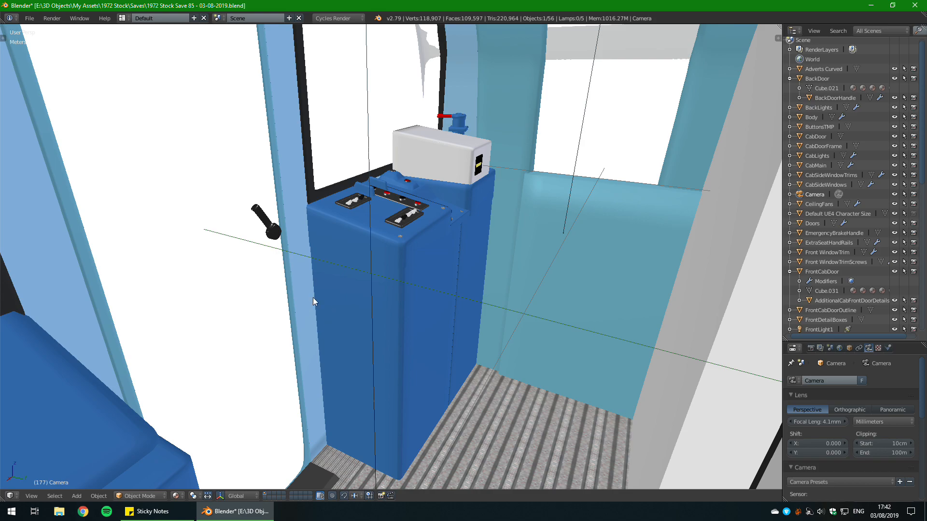
{"action": "middle_click_drag", "start_coordinate": [294, 273], "coordinate": [492, 241]}
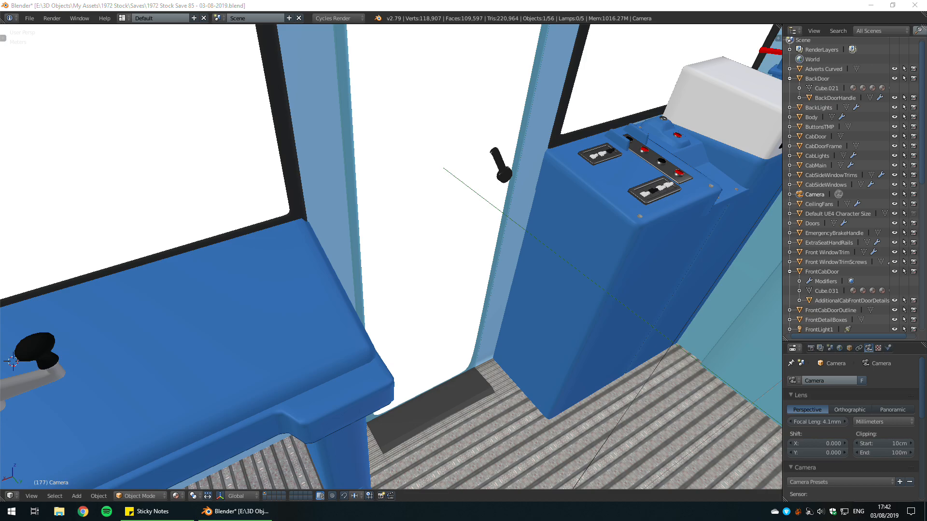
{"action": "middle_click_drag", "start_coordinate": [328, 183], "coordinate": [420, 178]}
{"action": "middle_click_drag", "start_coordinate": [496, 178], "coordinate": [580, 134]}
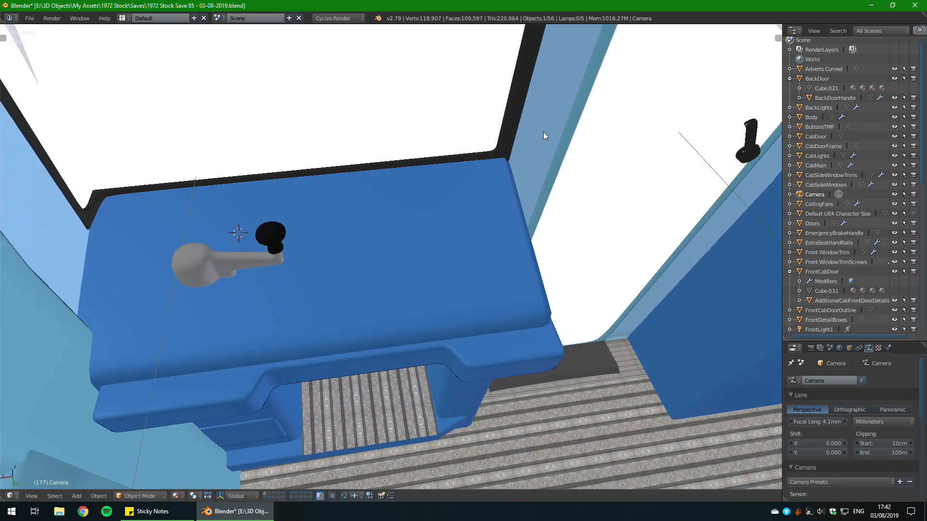
{"action": "middle_click_drag", "start_coordinate": [420, 194], "coordinate": [505, 225]}
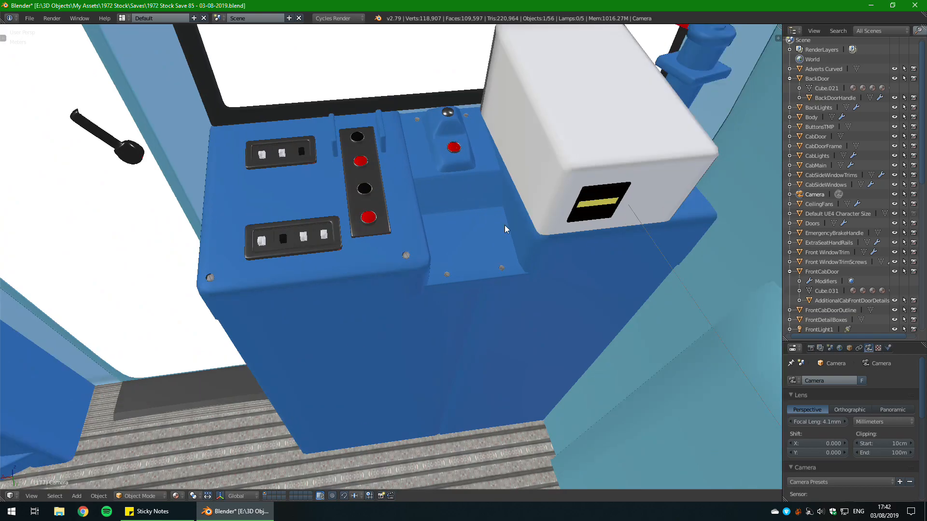
{"action": "middle_click_drag", "start_coordinate": [528, 265], "coordinate": [439, 303]}
{"action": "scroll", "coordinate": [479, 330], "scroll_direction": "up", "scroll_amount": 1}
{"action": "right_click", "coordinate": [380, 326]}
{"action": "middle_click_drag", "start_coordinate": [379, 325], "coordinate": [505, 311]}
{"action": "scroll", "coordinate": [603, 314], "scroll_direction": "down", "scroll_amount": 8}
{"action": "scroll", "coordinate": [820, 270], "scroll_direction": "down", "scroll_amount": 5}
{"action": "scroll", "coordinate": [839, 276], "scroll_direction": "down", "scroll_amount": 6}
{"action": "scroll", "coordinate": [528, 262], "scroll_direction": "up", "scroll_amount": 8}
Step: Add a cube mesh at the driver's desk and scale it to about 0.41 in Edit Mode
{"action": "key", "text": "shift+a"}
{"action": "mouse_move", "coordinate": [559, 272]}
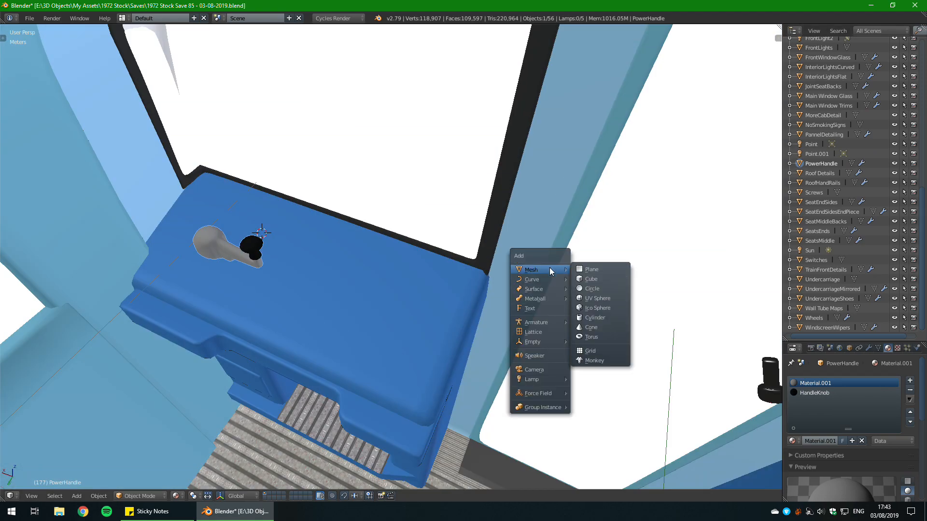
{"action": "left_click", "coordinate": [595, 279]}
{"action": "scroll", "coordinate": [505, 291], "scroll_direction": "down", "scroll_amount": 8}
{"action": "key", "text": "Tab"}
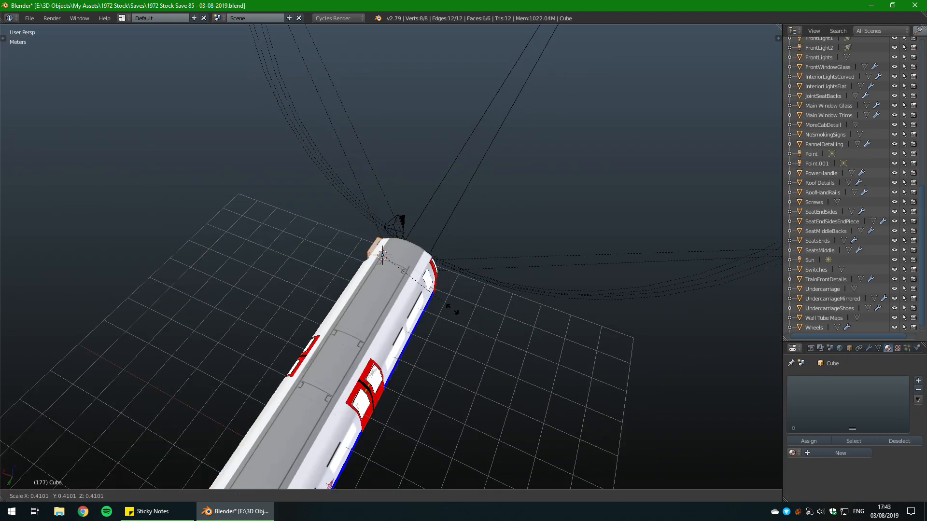
{"action": "scroll", "coordinate": [391, 256], "scroll_direction": "up", "scroll_amount": 8}
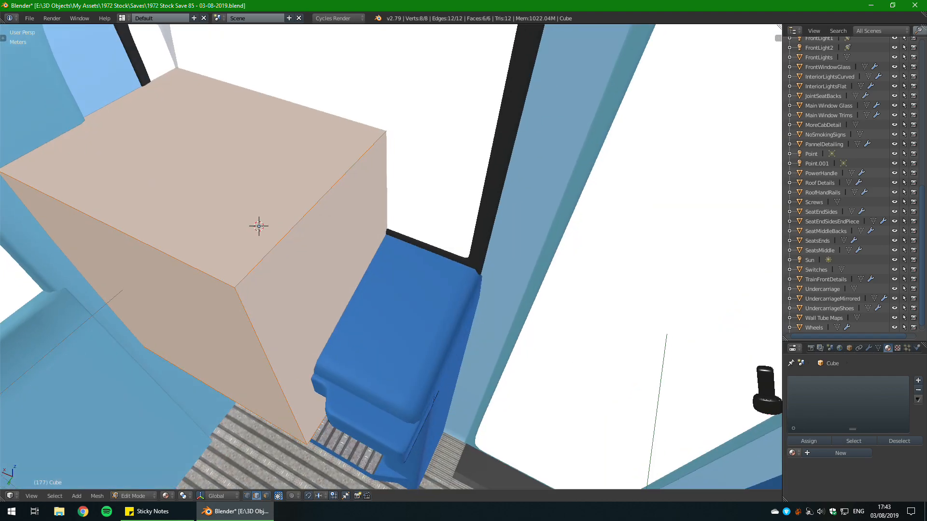
Step: Snap the 3D cursor to the world center
{"action": "key", "text": "shift+s"}
{"action": "middle_click_drag", "start_coordinate": [333, 268], "coordinate": [459, 225]}
{"action": "scroll", "coordinate": [377, 270], "scroll_direction": "up", "scroll_amount": 4}
{"action": "scroll", "coordinate": [459, 226], "scroll_direction": "up", "scroll_amount": 2}
{"action": "scroll", "coordinate": [345, 226], "scroll_direction": "down", "scroll_amount": 8}
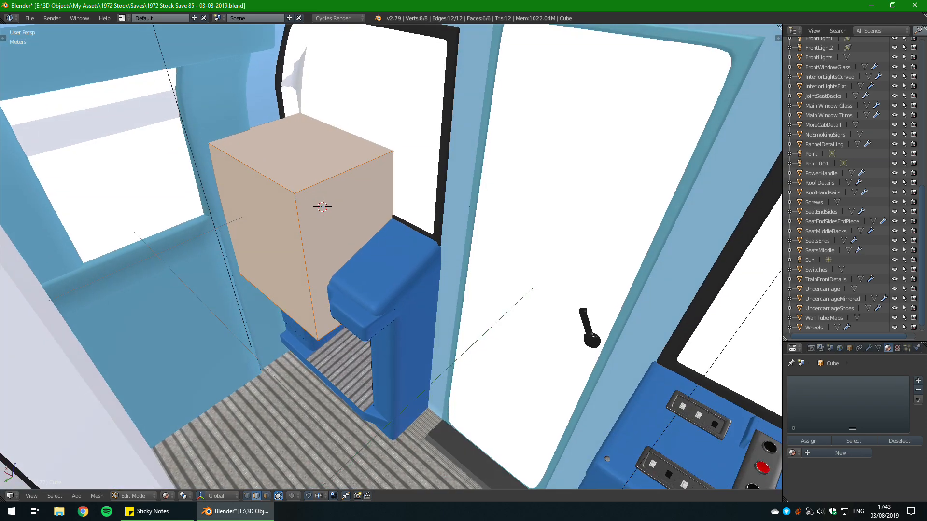
{"action": "key", "text": "shift+s"}
{"action": "left_click", "coordinate": [359, 238]}
{"action": "key", "text": "shift+s"}
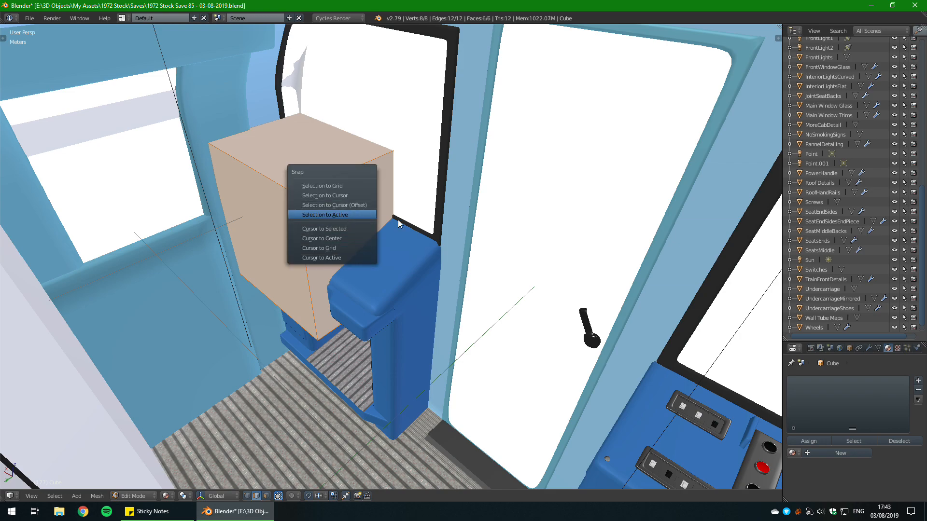
Step: Set the new cube's origin to the 3D cursor, working in Object Mode
{"action": "key", "text": "shift+ctrl+alt+c"}
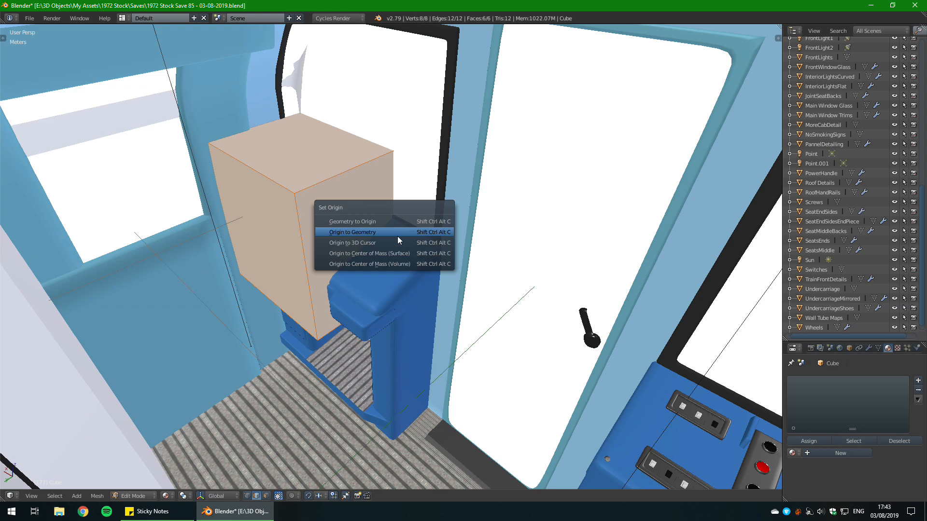
{"action": "left_click", "coordinate": [384, 242]}
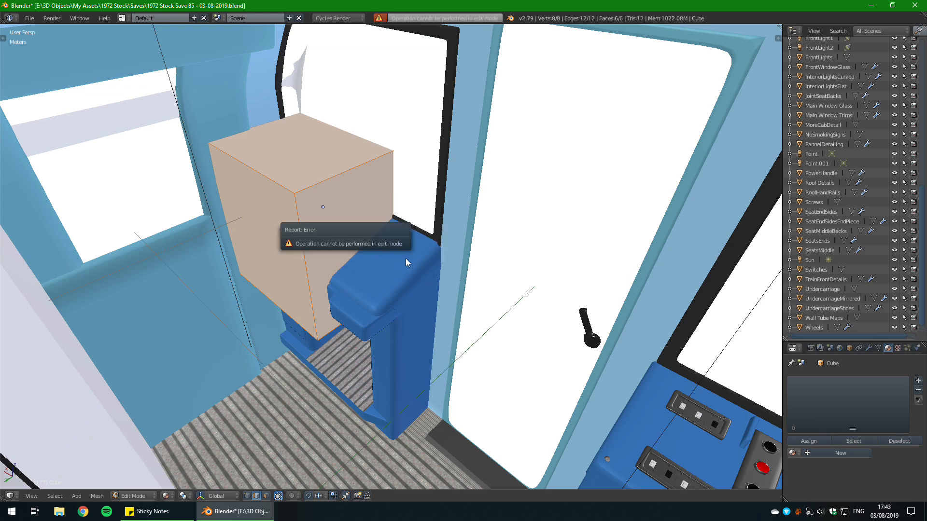
{"action": "key", "text": "Tab"}
{"action": "key", "text": "shift+ctrl+alt+c"}
{"action": "left_click", "coordinate": [413, 268]}
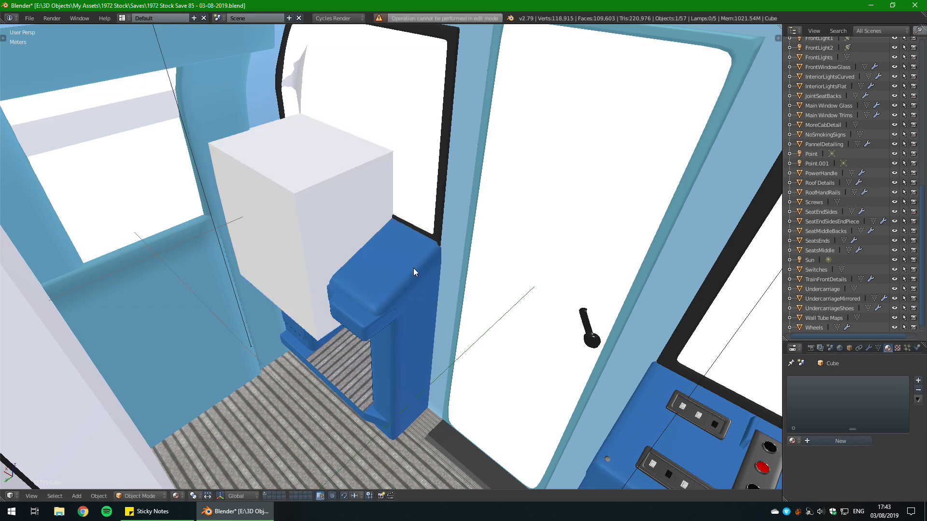
Step: Select the power handle on the driver's desk and check where its origin point lies
{"action": "scroll", "coordinate": [320, 216], "scroll_direction": "up", "scroll_amount": 8}
{"action": "scroll", "coordinate": [410, 244], "scroll_direction": "up", "scroll_amount": 5}
{"action": "scroll", "coordinate": [421, 269], "scroll_direction": "down", "scroll_amount": 3}
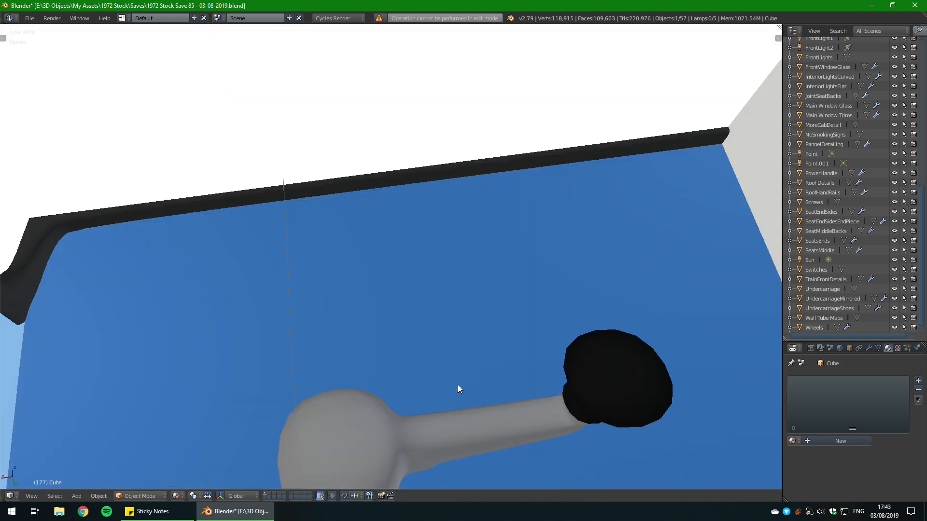
{"action": "right_click", "coordinate": [348, 417]}
{"action": "scroll", "coordinate": [408, 394], "scroll_direction": "down", "scroll_amount": 8}
{"action": "scroll", "coordinate": [410, 398], "scroll_direction": "down", "scroll_amount": 8}
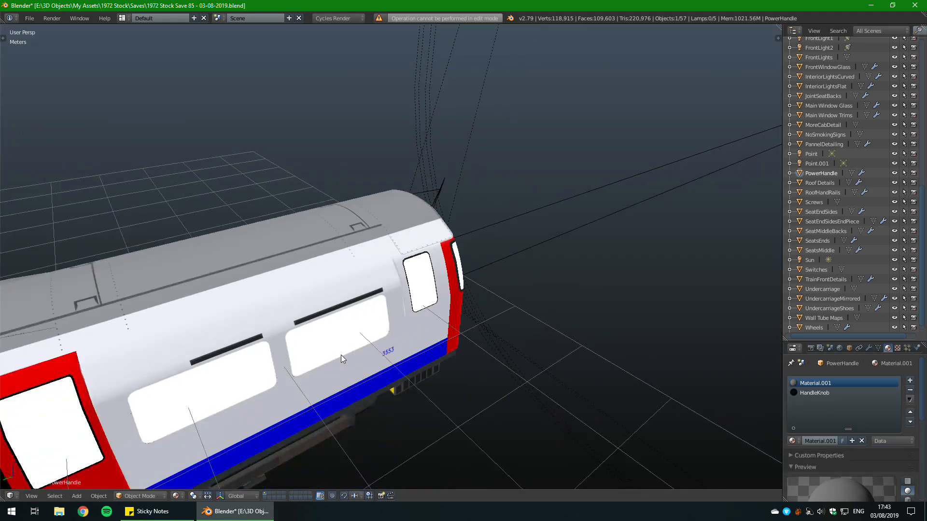
Step: Select objects around the switch desk and white box in turn to check their origin points
{"action": "scroll", "coordinate": [297, 356], "scroll_direction": "up", "scroll_amount": 2}
{"action": "middle_click_drag", "start_coordinate": [449, 324], "coordinate": [275, 285]}
{"action": "scroll", "coordinate": [275, 289], "scroll_direction": "up", "scroll_amount": 12}
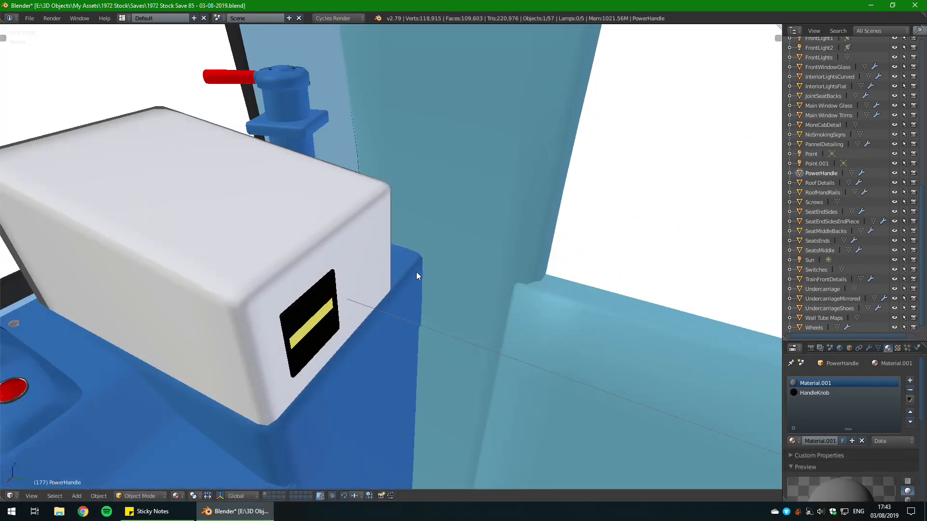
{"action": "middle_click_drag", "start_coordinate": [416, 272], "coordinate": [390, 207]}
{"action": "right_click", "coordinate": [375, 216]}
{"action": "scroll", "coordinate": [480, 239], "scroll_direction": "down", "scroll_amount": 10}
{"action": "scroll", "coordinate": [482, 242], "scroll_direction": "down", "scroll_amount": 5}
{"action": "scroll", "coordinate": [483, 245], "scroll_direction": "up", "scroll_amount": 12}
{"action": "right_click", "coordinate": [346, 185]}
{"action": "scroll", "coordinate": [377, 202], "scroll_direction": "down", "scroll_amount": 10}
{"action": "scroll", "coordinate": [386, 210], "scroll_direction": "down", "scroll_amount": 3}
Step: Place the 3D cursor in open space above the train and add a cube there
{"action": "left_click", "coordinate": [463, 239]}
{"action": "key", "text": "shift+a"}
{"action": "mouse_move", "coordinate": [462, 239]}
{"action": "left_click", "coordinate": [495, 248]}
{"action": "middle_click_drag", "start_coordinate": [495, 247], "coordinate": [442, 247]}
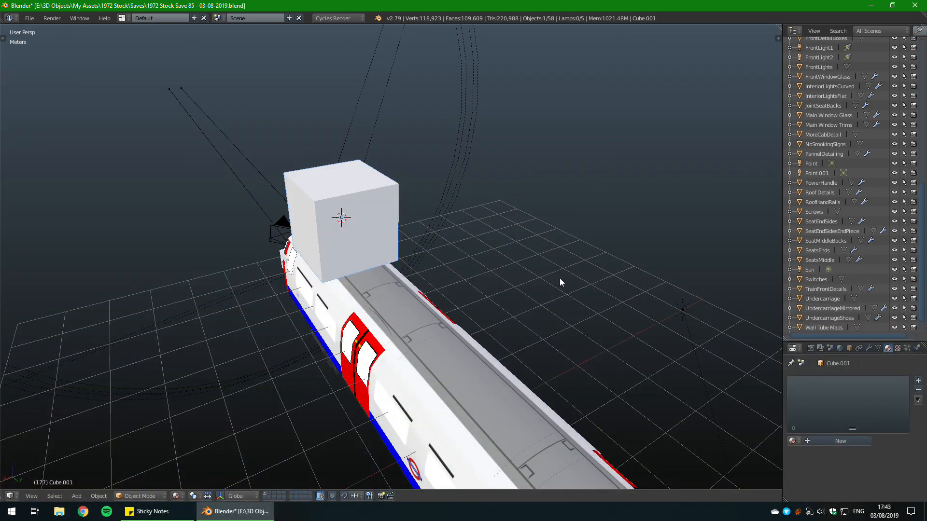
Step: Add another cube at a different 3D cursor position beside the train, and delete both extra cubes
{"action": "middle_click_drag", "start_coordinate": [521, 143], "coordinate": [461, 280]}
{"action": "left_click", "coordinate": [436, 180]}
{"action": "key", "text": "shift+s"}
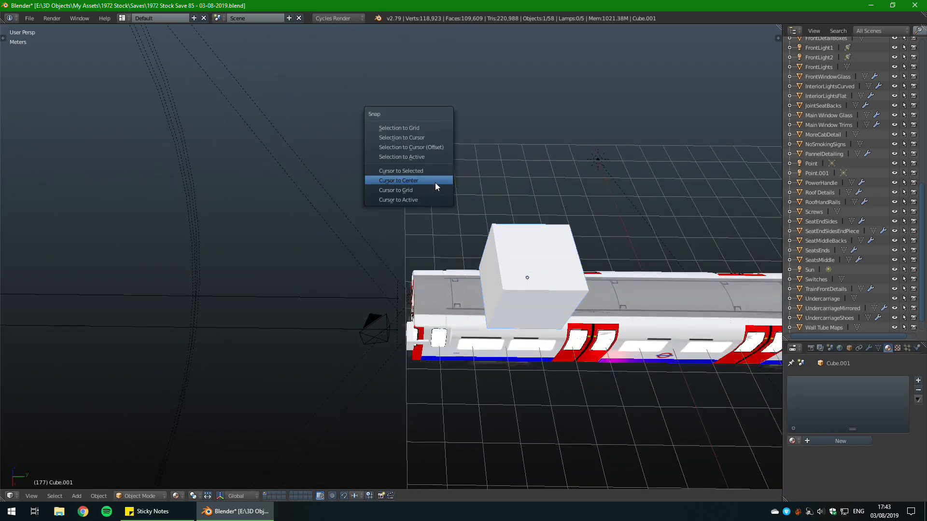
{"action": "left_click", "coordinate": [436, 184]}
{"action": "key", "text": "shift+a"}
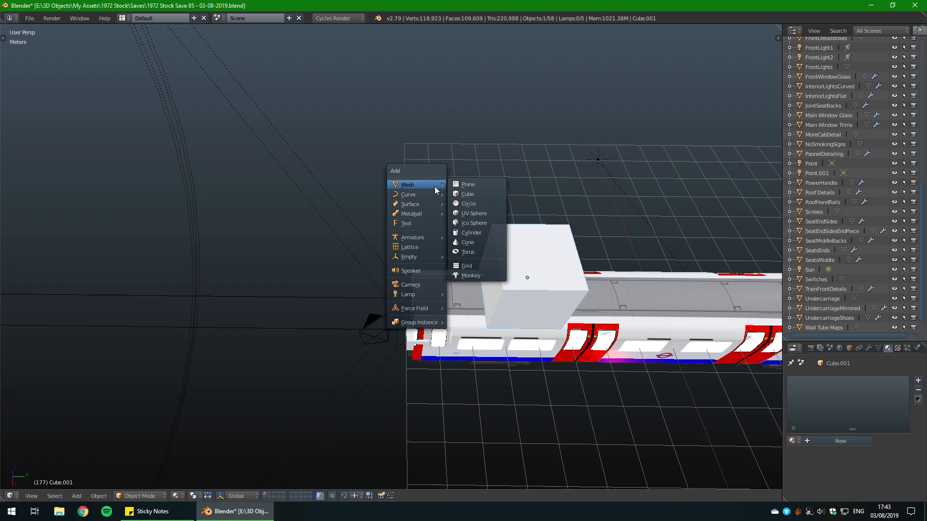
{"action": "left_click", "coordinate": [458, 194]}
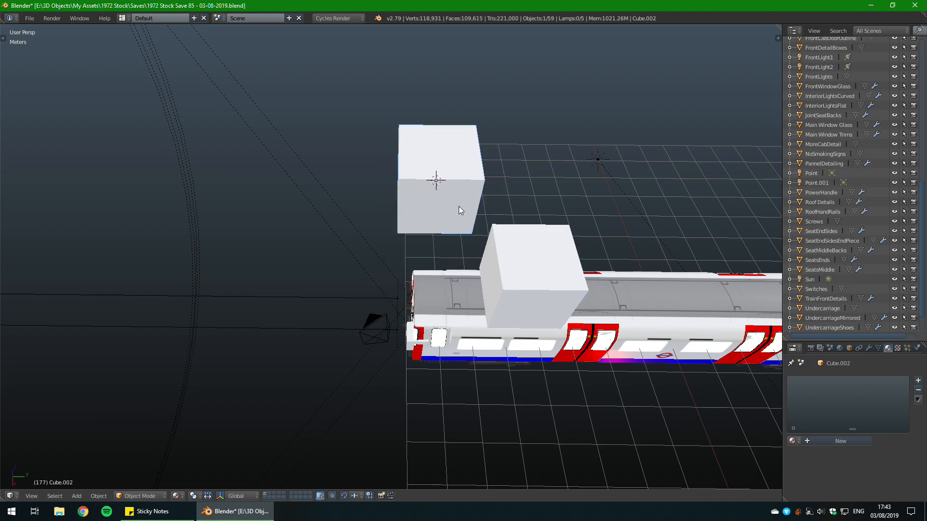
{"action": "middle_click_drag", "start_coordinate": [458, 198], "coordinate": [475, 135]}
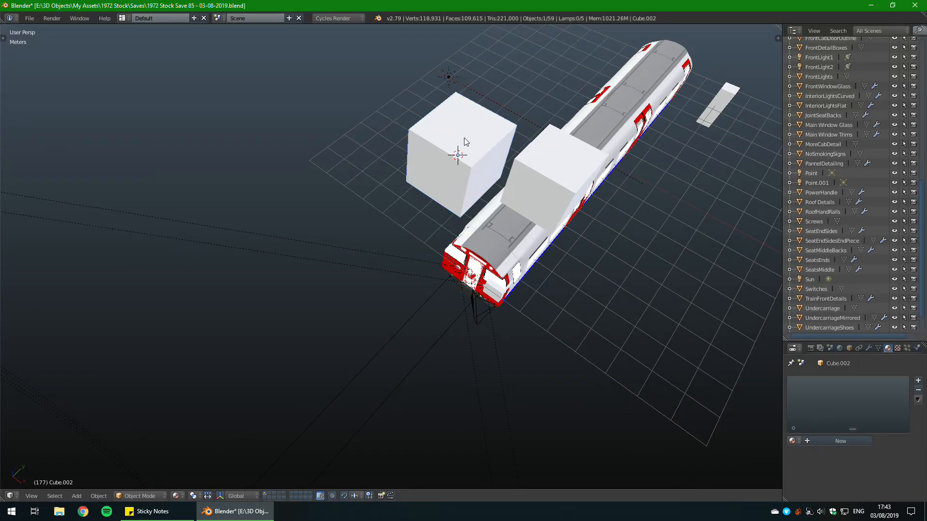
{"action": "key", "text": "Delete"}
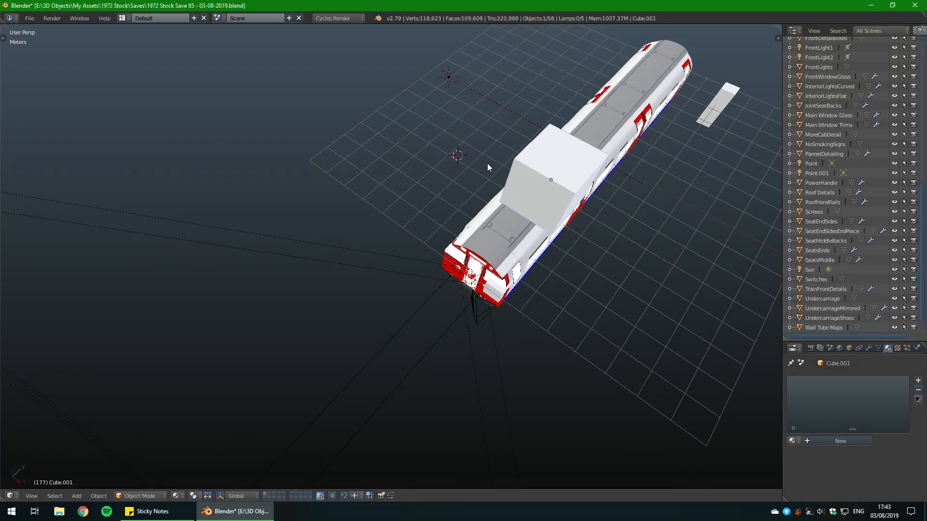
{"action": "key", "text": "Delete"}
Step: Select the cab cube and snap the 3D cursor back to the world center
{"action": "right_click", "coordinate": [552, 183]}
{"action": "key", "text": "shift+s"}
{"action": "left_click", "coordinate": [552, 182]}
{"action": "scroll", "coordinate": [553, 182], "scroll_direction": "up", "scroll_amount": 12}
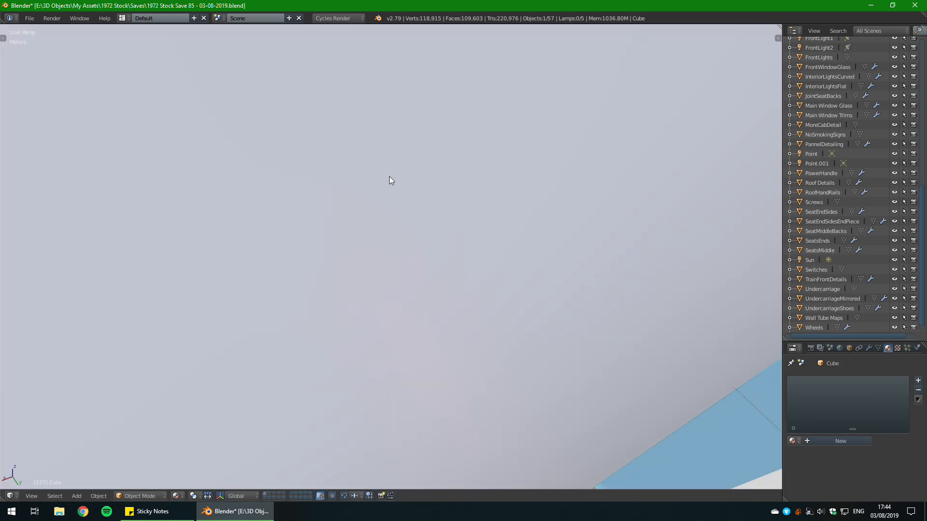
{"action": "middle_click_drag", "start_coordinate": [389, 176], "coordinate": [543, 218]}
{"action": "scroll", "coordinate": [525, 185], "scroll_direction": "down", "scroll_amount": 8}
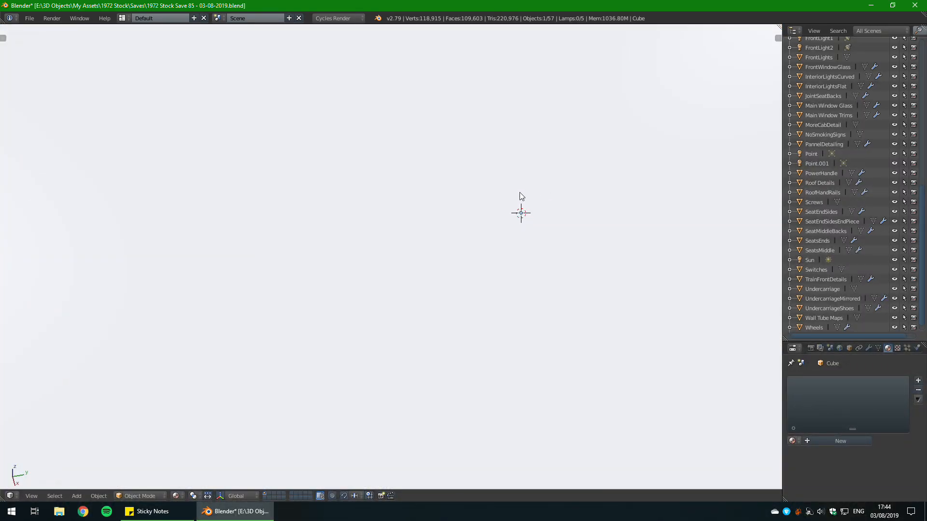
{"action": "scroll", "coordinate": [519, 188], "scroll_direction": "down", "scroll_amount": 10}
{"action": "middle_click_drag", "start_coordinate": [520, 188], "coordinate": [452, 243]}
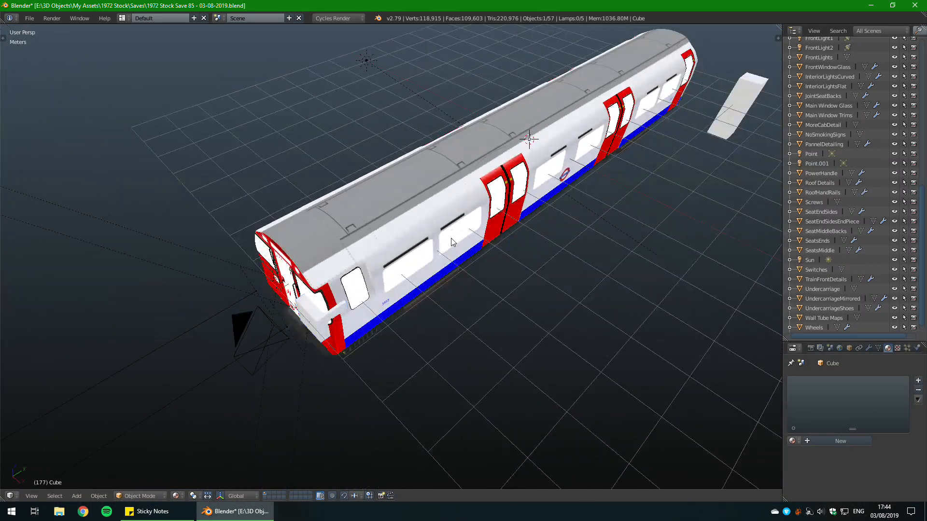
Step: Select several train parts in turn, including the body and the windscreen wipers, to check their origin points
{"action": "right_click", "coordinate": [505, 196]}
{"action": "right_click", "coordinate": [739, 91]}
{"action": "right_click", "coordinate": [533, 134]}
{"action": "scroll", "coordinate": [529, 142], "scroll_direction": "up", "scroll_amount": 1}
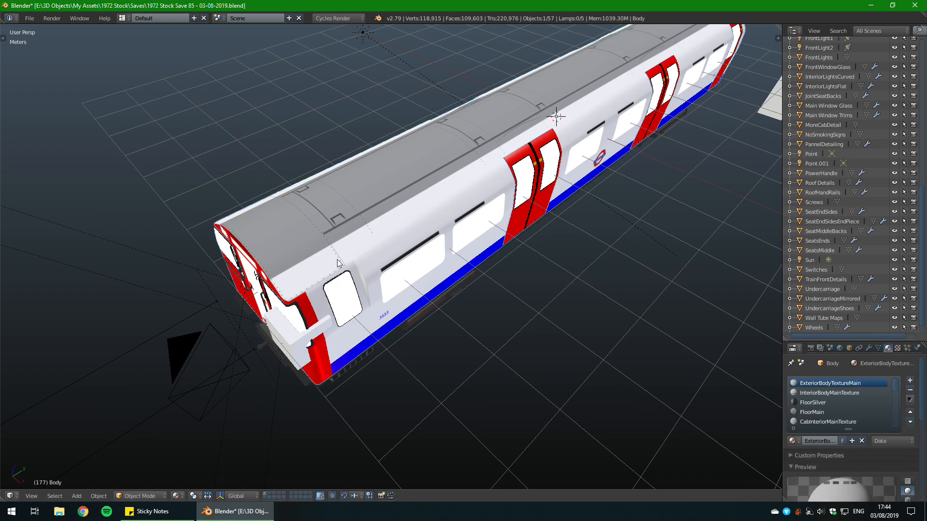
{"action": "middle_click_drag", "start_coordinate": [283, 283], "coordinate": [299, 281]}
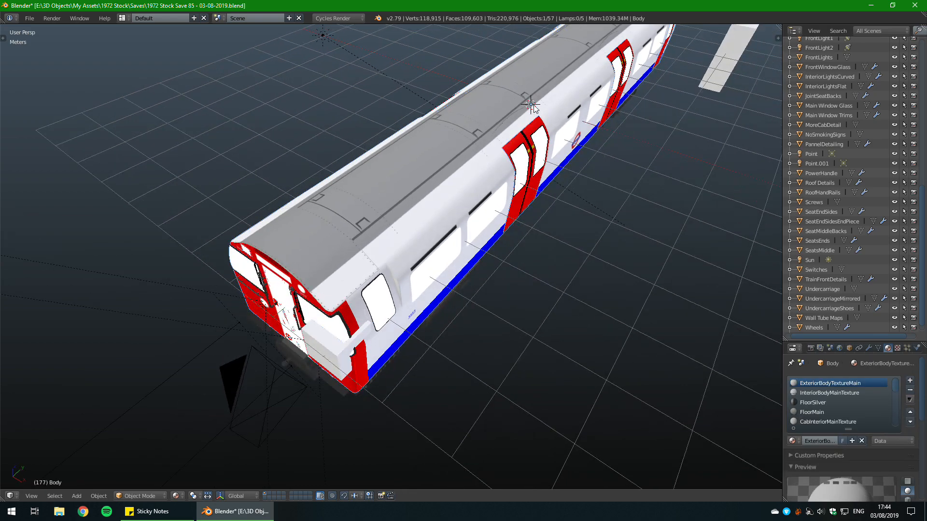
{"action": "middle_click_drag", "start_coordinate": [533, 111], "coordinate": [528, 225]}
{"action": "scroll", "coordinate": [528, 225], "scroll_direction": "up", "scroll_amount": 2}
{"action": "right_click", "coordinate": [522, 200]}
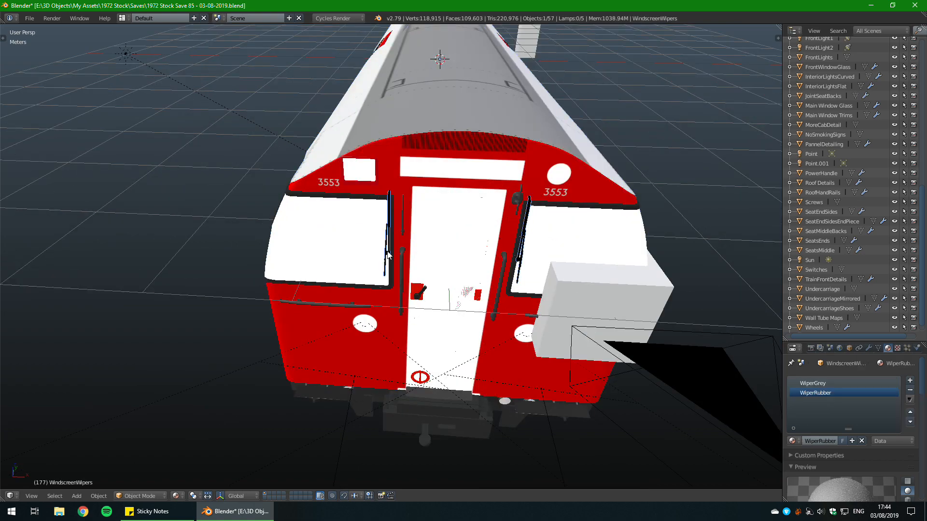
Step: Select several exterior and interior train parts, including the middle seats and curved adverts, to check their origin points
{"action": "right_click", "coordinate": [429, 436]}
{"action": "middle_click_drag", "start_coordinate": [428, 436], "coordinate": [360, 302]}
{"action": "right_click", "coordinate": [303, 300]}
{"action": "middle_click_drag", "start_coordinate": [302, 300], "coordinate": [494, 245]}
{"action": "right_click", "coordinate": [623, 219]}
{"action": "middle_click_drag", "start_coordinate": [623, 222], "coordinate": [472, 247]}
{"action": "scroll", "coordinate": [473, 241], "scroll_direction": "up", "scroll_amount": 5}
{"action": "right_click", "coordinate": [505, 206]}
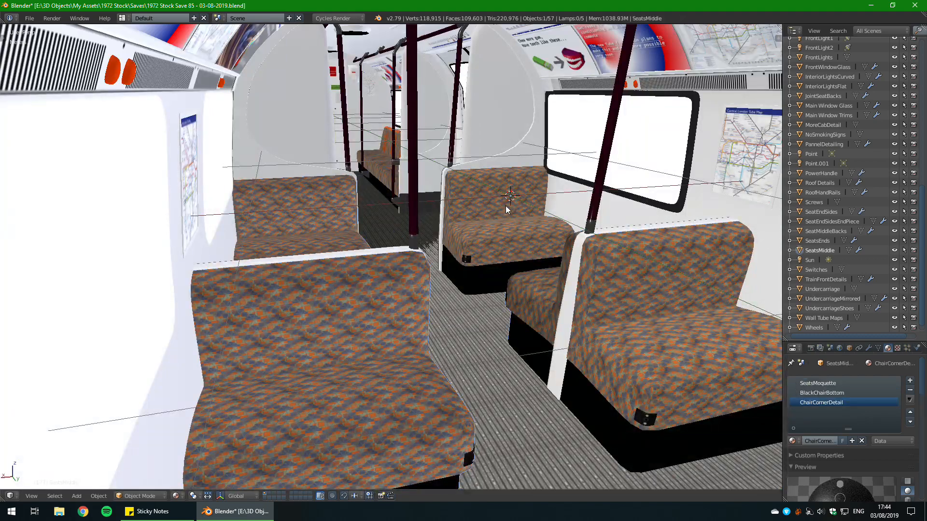
{"action": "right_click", "coordinate": [631, 194]}
{"action": "right_click", "coordinate": [552, 71]}
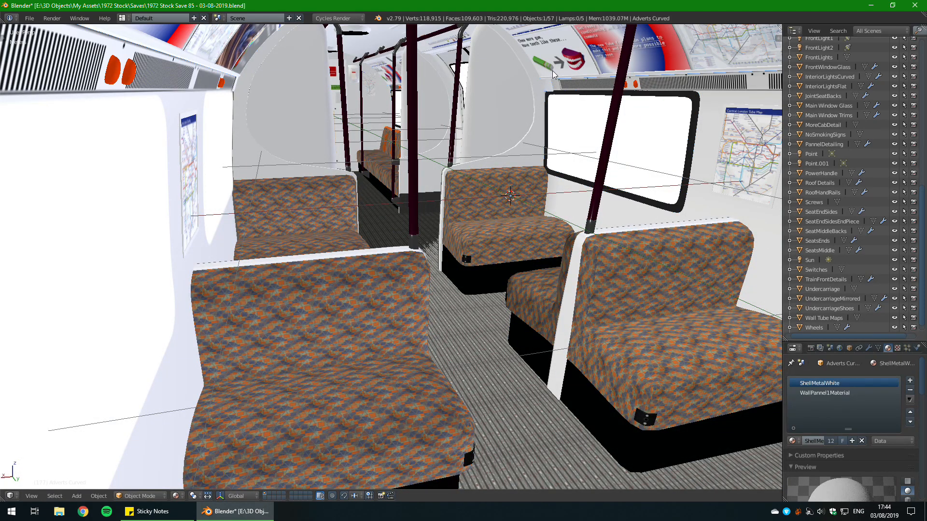
{"action": "right_click", "coordinate": [358, 78]}
Step: Select the back door, the cab switches and the main cab object to check their origin points
{"action": "middle_click_drag", "start_coordinate": [357, 78], "coordinate": [356, 102]}
{"action": "scroll", "coordinate": [355, 102], "scroll_direction": "down", "scroll_amount": 10}
{"action": "middle_click_drag", "start_coordinate": [544, 256], "coordinate": [453, 389]}
{"action": "right_click", "coordinate": [441, 413]}
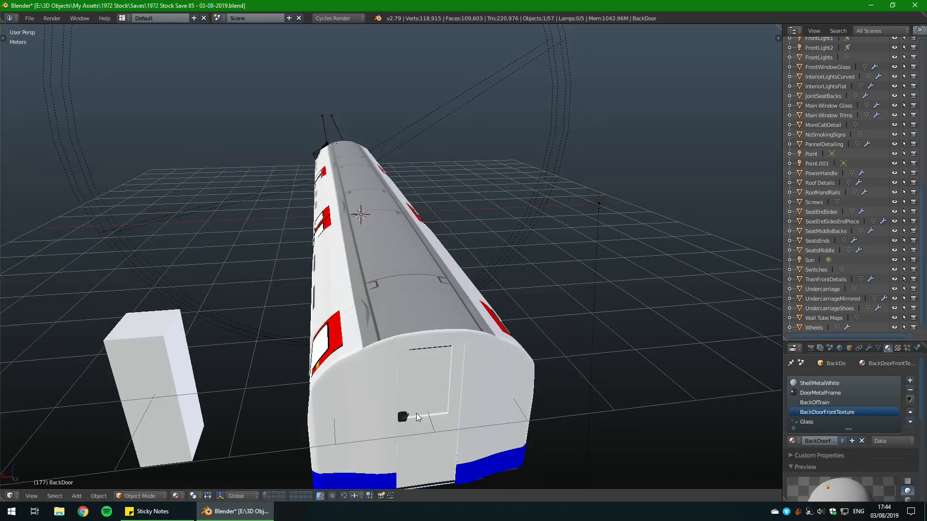
{"action": "key", "text": "KP_Decimal"}
{"action": "middle_click_drag", "start_coordinate": [442, 279], "coordinate": [396, 225]}
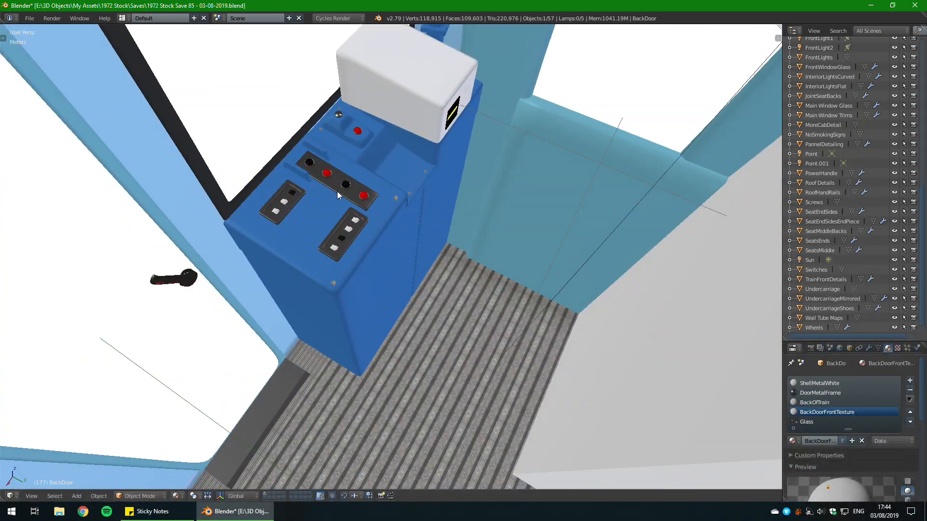
{"action": "right_click", "coordinate": [366, 196]}
{"action": "right_click", "coordinate": [359, 132]}
{"action": "right_click", "coordinate": [383, 118]}
{"action": "key", "text": "KP_Decimal"}
{"action": "scroll", "coordinate": [496, 141], "scroll_direction": "down", "scroll_amount": 5}
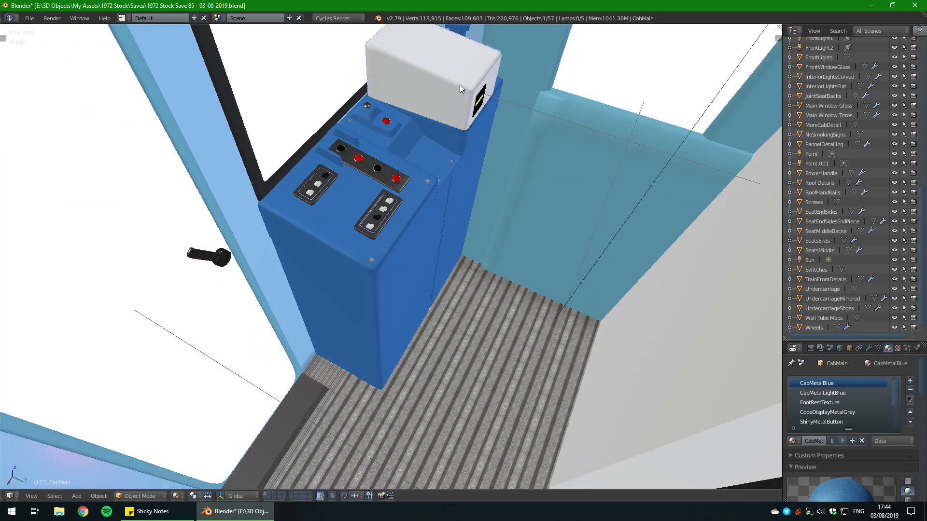
Step: Save the train file over its existing version
{"action": "key", "text": "ctrl+s"}
{"action": "left_click", "coordinate": [610, 214]}
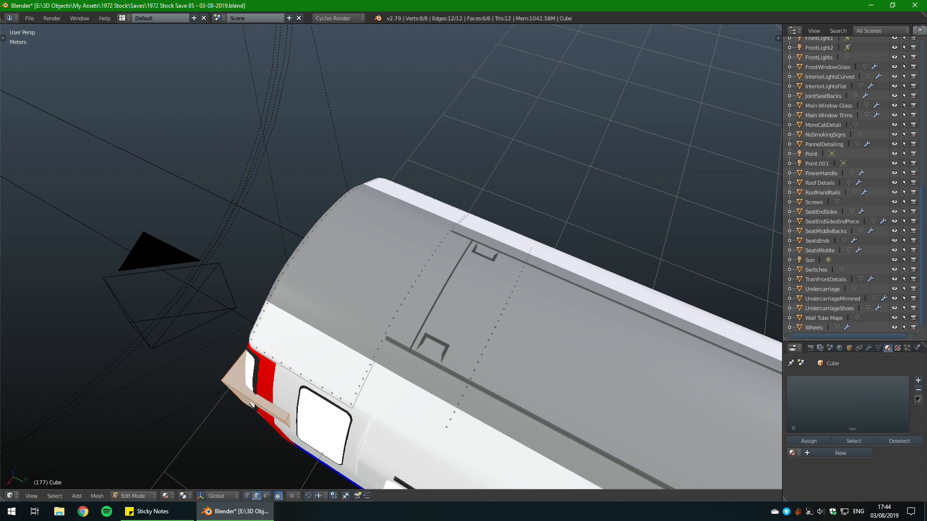
Step: Scale the cube's mesh down to a small block on the driver's desk beside the power handle
{"action": "key", "text": "KP_Decimal"}
{"action": "middle_click_drag", "start_coordinate": [637, 352], "coordinate": [500, 384]}
{"action": "scroll", "coordinate": [500, 384], "scroll_direction": "down", "scroll_amount": 3}
{"action": "key", "text": "s"}
{"action": "left_click", "coordinate": [437, 306]}
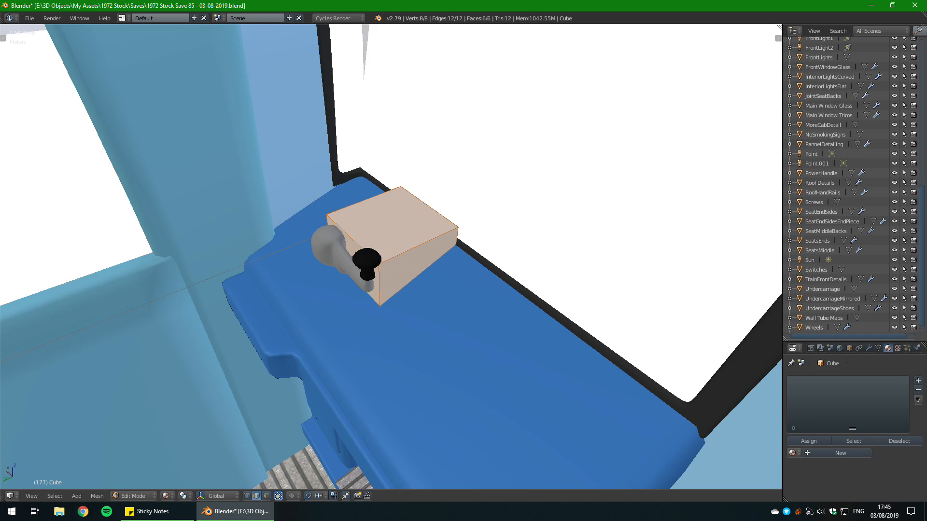
Step: Delete the cube's geometry and add a cylinder inside the same object
{"action": "key", "text": "x"}
{"action": "left_click", "coordinate": [415, 311]}
{"action": "key", "text": "shift+a"}
{"action": "left_click", "coordinate": [401, 363]}
Step: Scale the new cylinder down and move it into the cab end of the train
{"action": "scroll", "coordinate": [401, 364], "scroll_direction": "down", "scroll_amount": 10}
{"action": "key", "text": "s"}
{"action": "left_click", "coordinate": [143, 404]}
{"action": "key", "text": "g"}
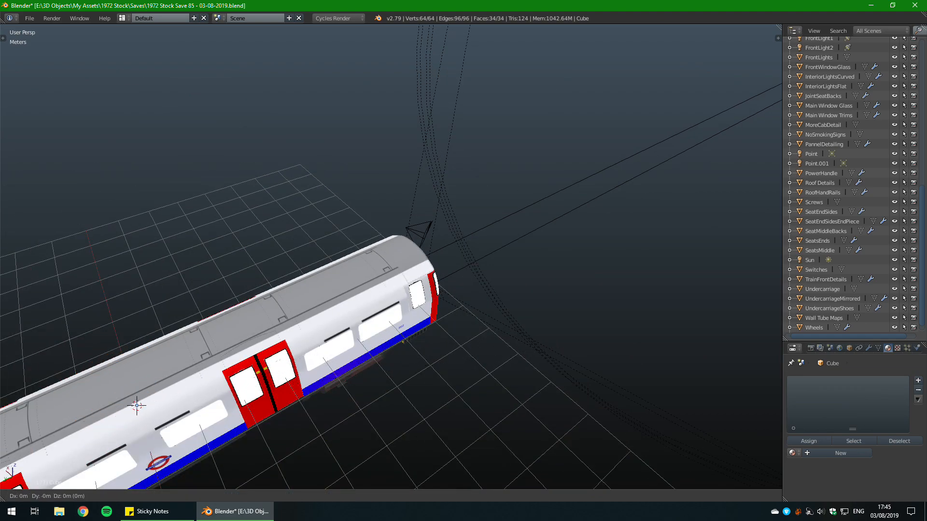
{"action": "key", "text": "s"}
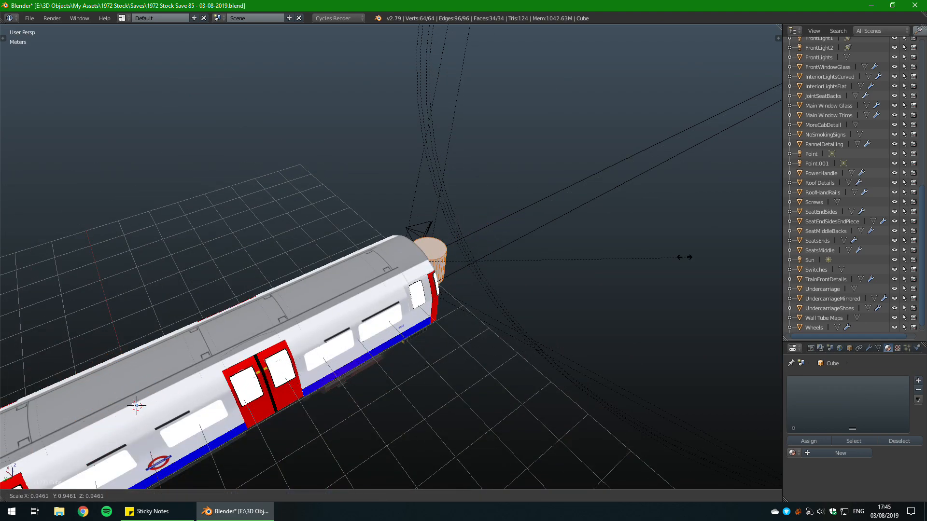
{"action": "left_click", "coordinate": [545, 260]}
{"action": "key", "text": "g"}
{"action": "left_click", "coordinate": [541, 267]}
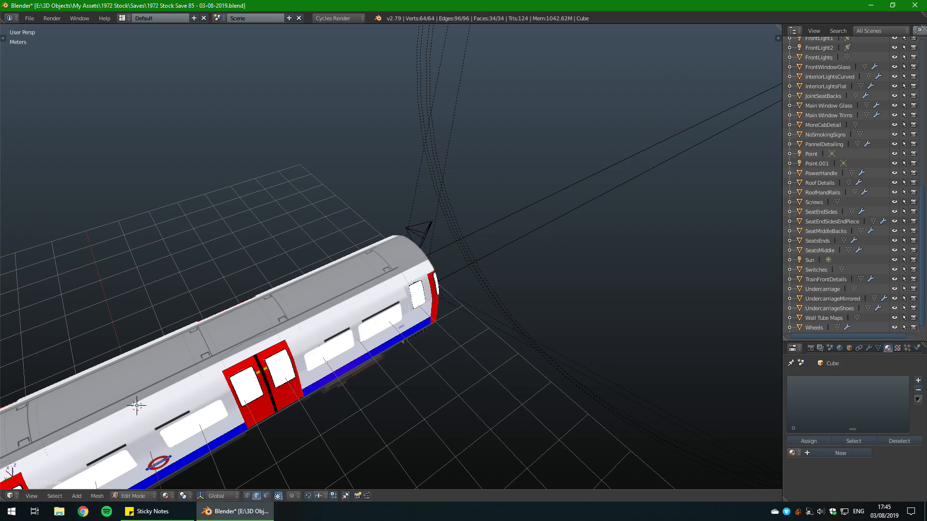
Step: Move the cylinder in the horizontal plane onto the driver's desk and scale it down to fit there
{"action": "key", "text": "KP_Decimal"}
{"action": "scroll", "coordinate": [391, 256], "scroll_direction": "down", "scroll_amount": 4}
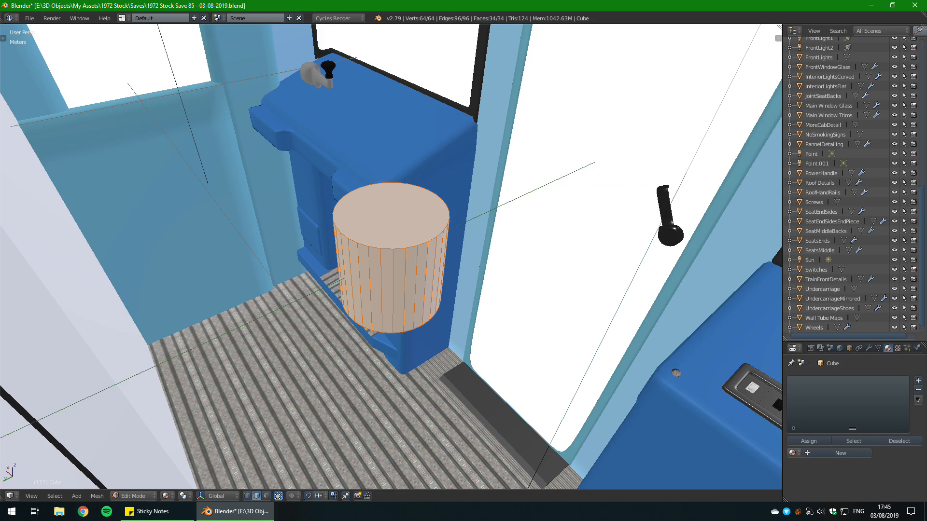
{"action": "middle_click_drag", "start_coordinate": [628, 276], "coordinate": [575, 292]}
{"action": "middle_click_drag", "start_coordinate": [488, 270], "coordinate": [502, 391]}
{"action": "key", "text": "g"}
{"action": "key", "text": "shift+z"}
{"action": "left_click", "coordinate": [424, 232]}
{"action": "key", "text": "s"}
{"action": "left_click", "coordinate": [376, 222]}
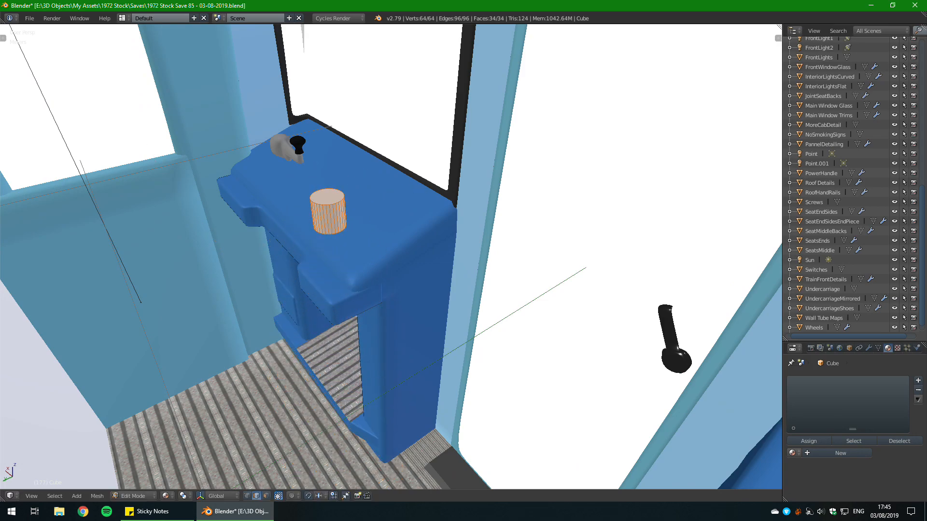
Step: Switch to PureRef and compare the cylinder's place on the desk with the round fitting in the reference photo
{"action": "key", "text": "KP_Decimal"}
{"action": "scroll", "coordinate": [391, 257], "scroll_direction": "down", "scroll_amount": 5}
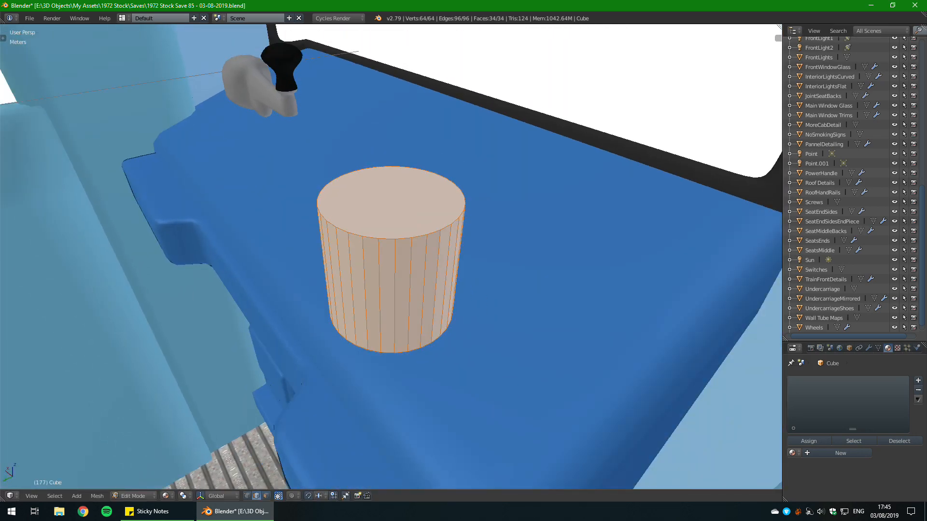
{"action": "middle_click_drag", "start_coordinate": [415, 261], "coordinate": [389, 260]}
{"action": "scroll", "coordinate": [391, 260], "scroll_direction": "down", "scroll_amount": 3}
{"action": "middle_click_drag", "start_coordinate": [482, 261], "coordinate": [202, 333], "text": "shift"}
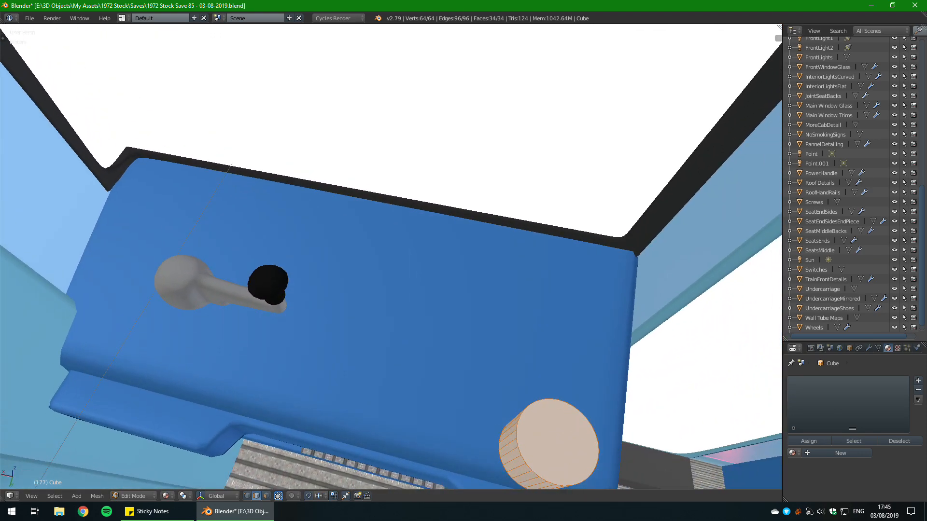
{"action": "right_click_drag", "start_coordinate": [926, 271], "coordinate": [632, 312]}
{"action": "scroll", "coordinate": [415, 387], "scroll_direction": "up", "scroll_amount": 5}
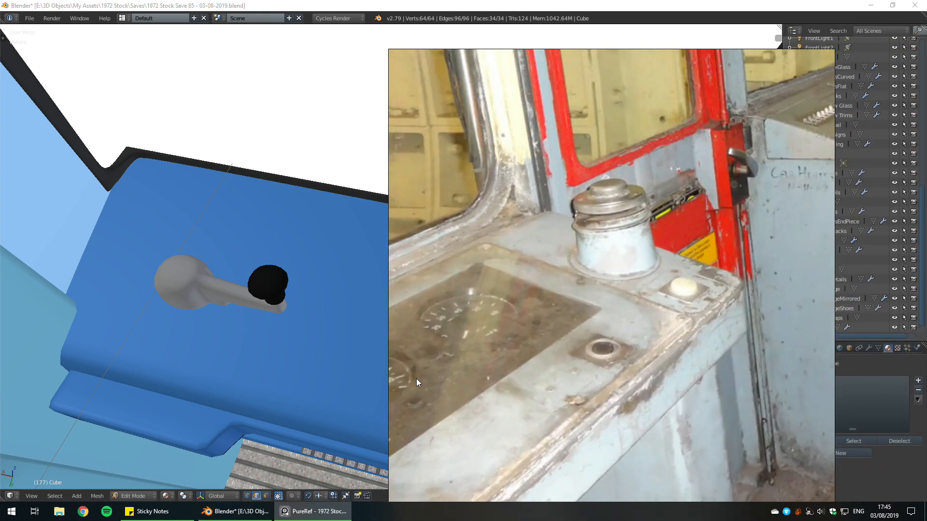
{"action": "middle_click_drag", "start_coordinate": [517, 274], "coordinate": [580, 264]}
{"action": "right_click_drag", "start_coordinate": [560, 279], "coordinate": [926, 218]}
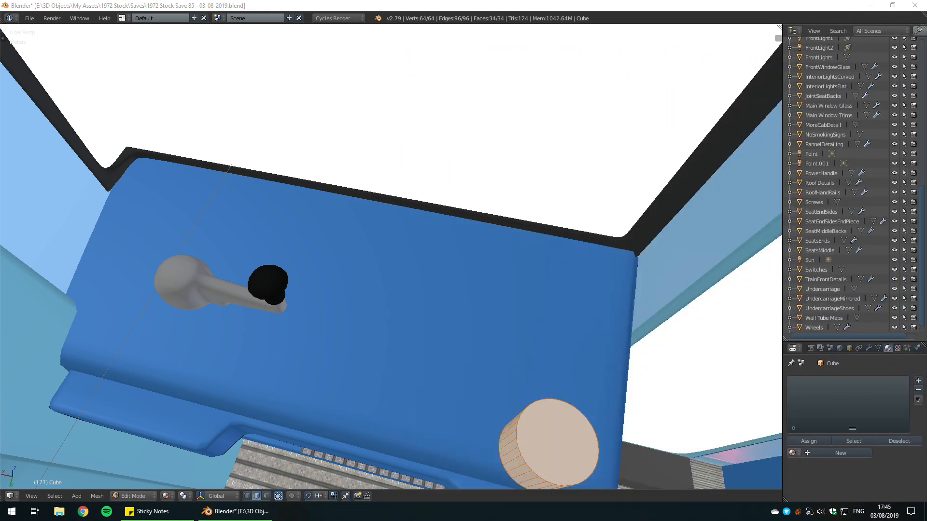
Step: Flatten the cylinder along Z to about 0.4 of its height
{"action": "middle_click_drag", "start_coordinate": [483, 295], "coordinate": [415, 227]}
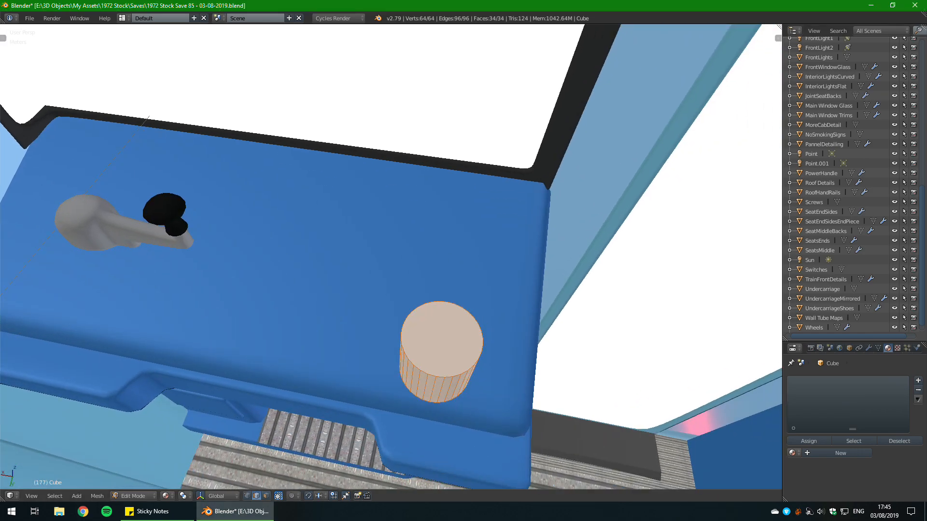
{"action": "scroll", "coordinate": [420, 280], "scroll_direction": "down", "scroll_amount": 4}
{"action": "scroll", "coordinate": [419, 280], "scroll_direction": "up", "scroll_amount": 5}
{"action": "middle_click_drag", "start_coordinate": [434, 314], "coordinate": [405, 248], "text": "shift"}
{"action": "scroll", "coordinate": [358, 191], "scroll_direction": "down", "scroll_amount": 4}
{"action": "middle_click_drag", "start_coordinate": [492, 290], "coordinate": [546, 306]}
{"action": "key", "text": "s"}
{"action": "key", "text": "z"}
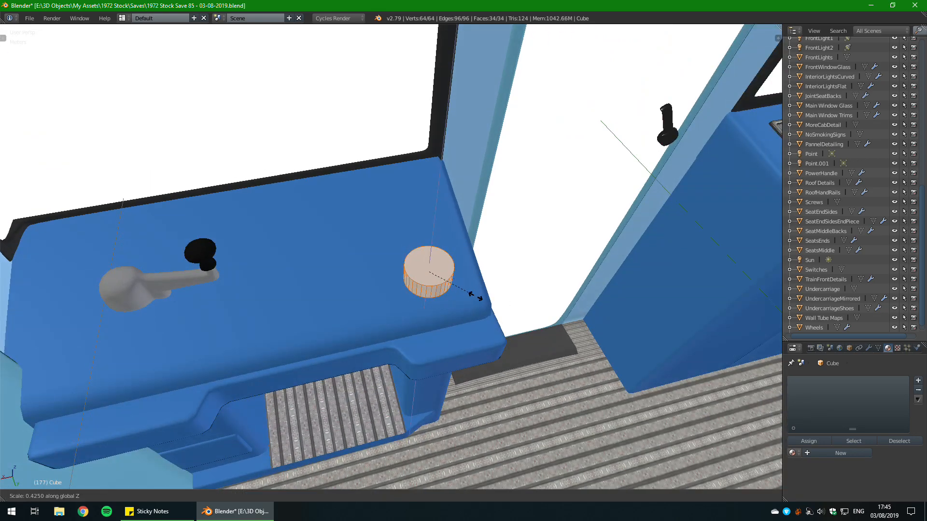
{"action": "left_click", "coordinate": [471, 293]}
Step: Move the cylinder about 13 cm along Y towards the windscreen and lower it about 4 cm into the desk top
{"action": "key", "text": "KP_Decimal"}
{"action": "scroll", "coordinate": [470, 293], "scroll_direction": "down", "scroll_amount": 4}
{"action": "middle_click_drag", "start_coordinate": [471, 293], "coordinate": [550, 293]}
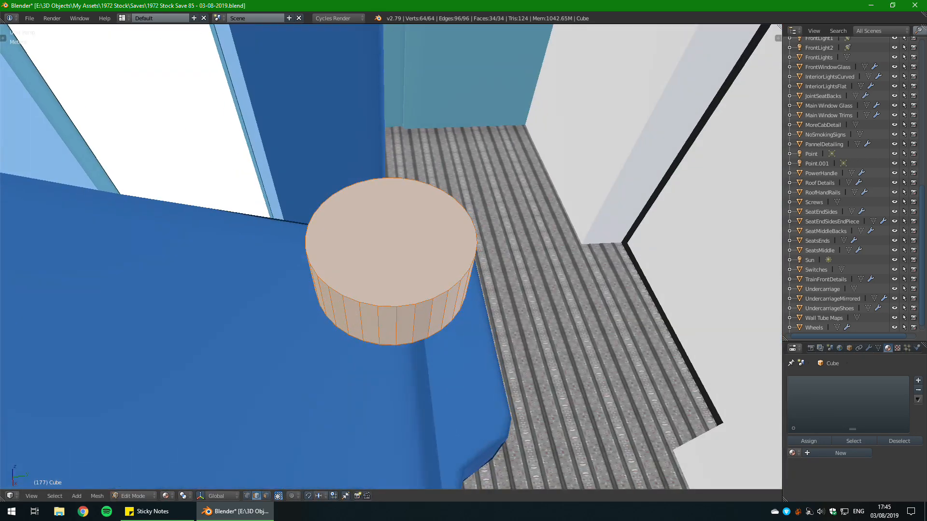
{"action": "scroll", "coordinate": [550, 293], "scroll_direction": "down", "scroll_amount": 2}
{"action": "key", "text": "g"}
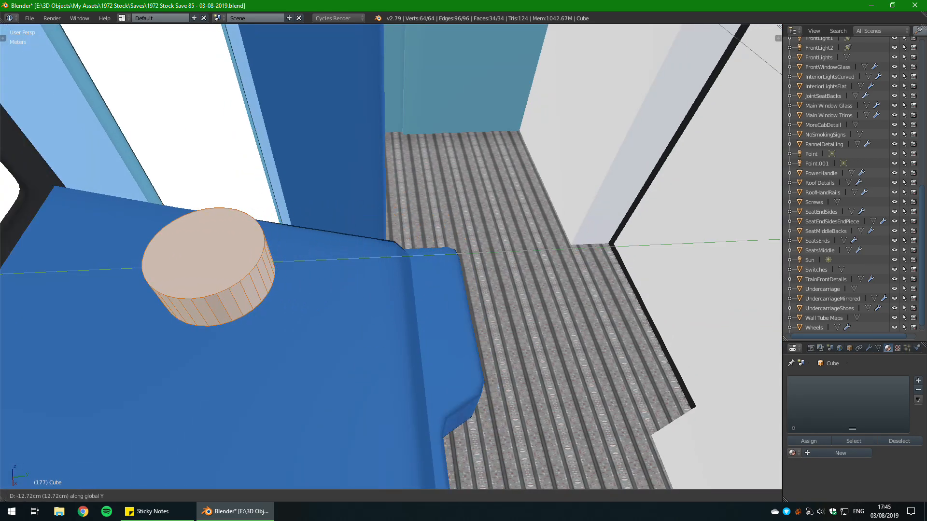
{"action": "key", "text": "z"}
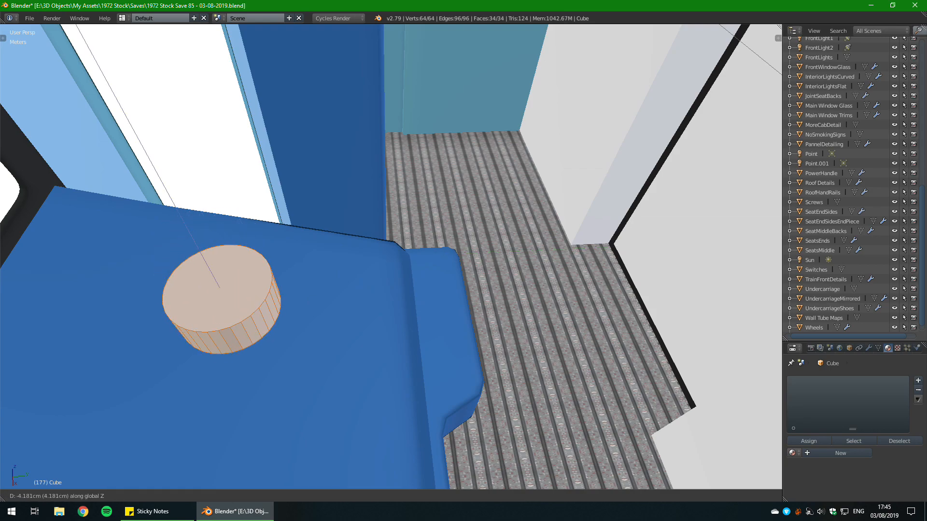
{"action": "key", "text": "Return"}
{"action": "key", "text": "KP_Decimal"}
{"action": "scroll", "coordinate": [391, 257], "scroll_direction": "down", "scroll_amount": 4}
{"action": "middle_click_drag", "start_coordinate": [483, 290], "coordinate": [232, 274]}
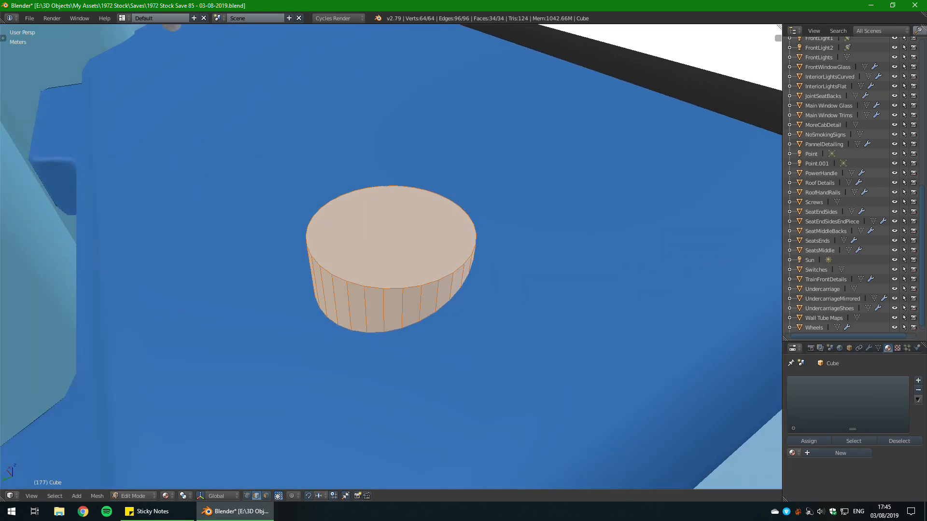
{"action": "scroll", "coordinate": [232, 274], "scroll_direction": "down", "scroll_amount": 5}
{"action": "scroll", "coordinate": [266, 264], "scroll_direction": "up", "scroll_amount": 2}
{"action": "middle_click_drag", "start_coordinate": [231, 273], "coordinate": [422, 266]}
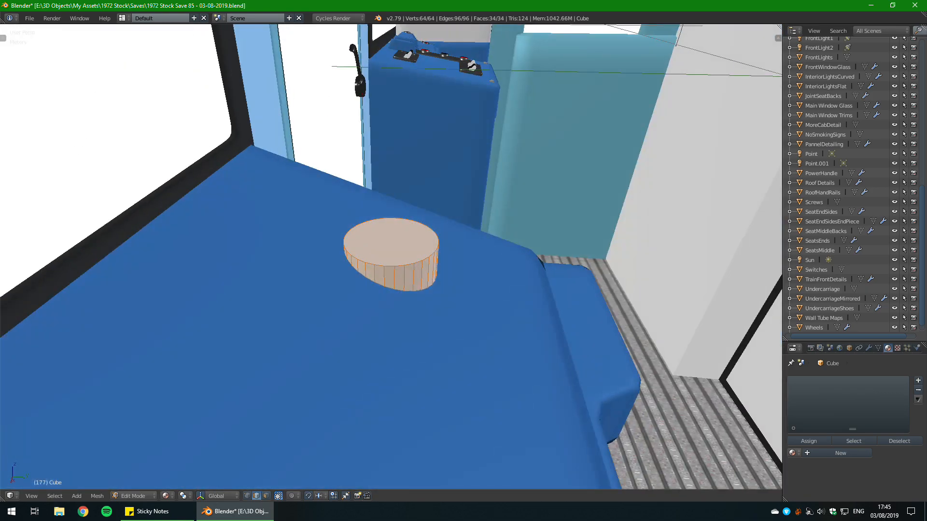
{"action": "key", "text": "r"}
{"action": "key", "text": "x"}
{"action": "key", "text": "Escape"}
Step: Raise the cylinder slightly along Z so more of it stands above the desk top
{"action": "scroll", "coordinate": [572, 285], "scroll_direction": "down", "scroll_amount": 3}
{"action": "key", "text": "g"}
{"action": "key", "text": "z"}
{"action": "key", "text": "Return"}
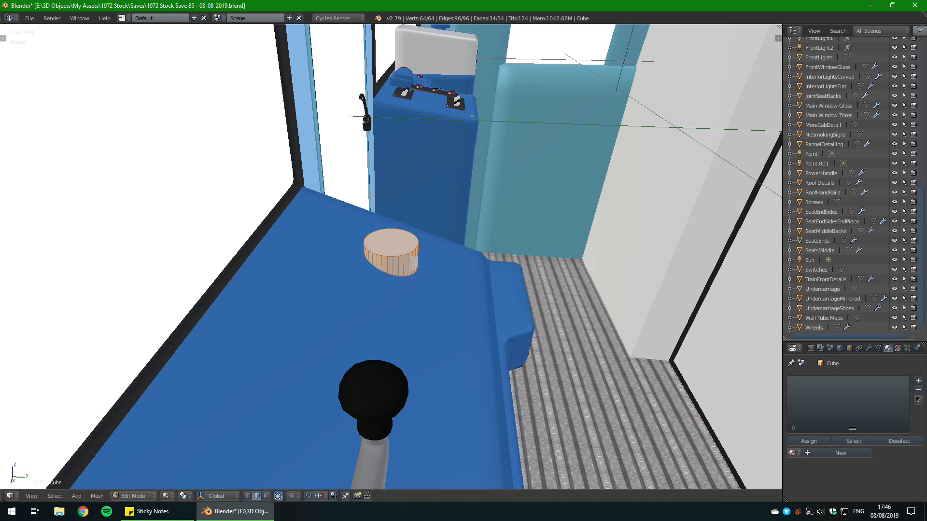
Step: Scale the cylinder along Z to make it slightly taller on the desk
{"action": "key", "text": "KP_Decimal"}
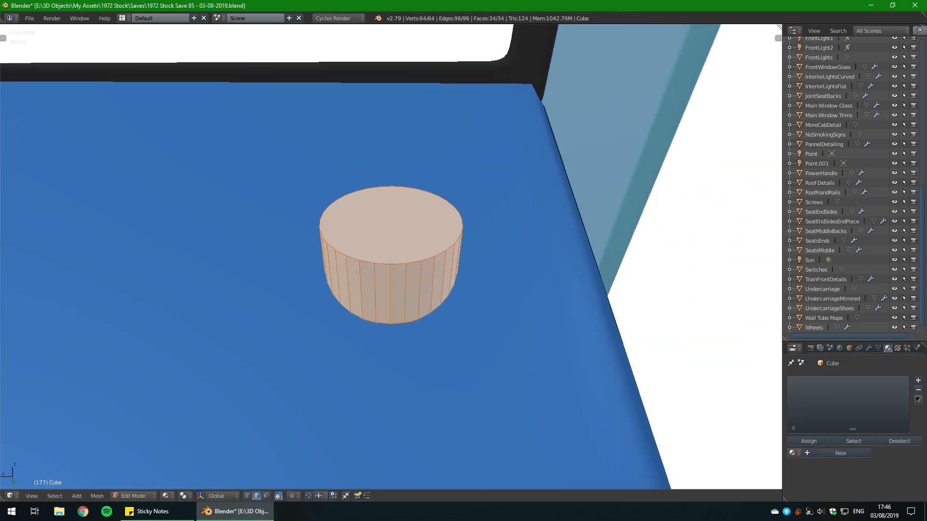
{"action": "key", "text": "KP_6"}
{"action": "key", "text": "KP_6"}
{"action": "key", "text": "KP_6"}
{"action": "key", "text": "KP_6"}
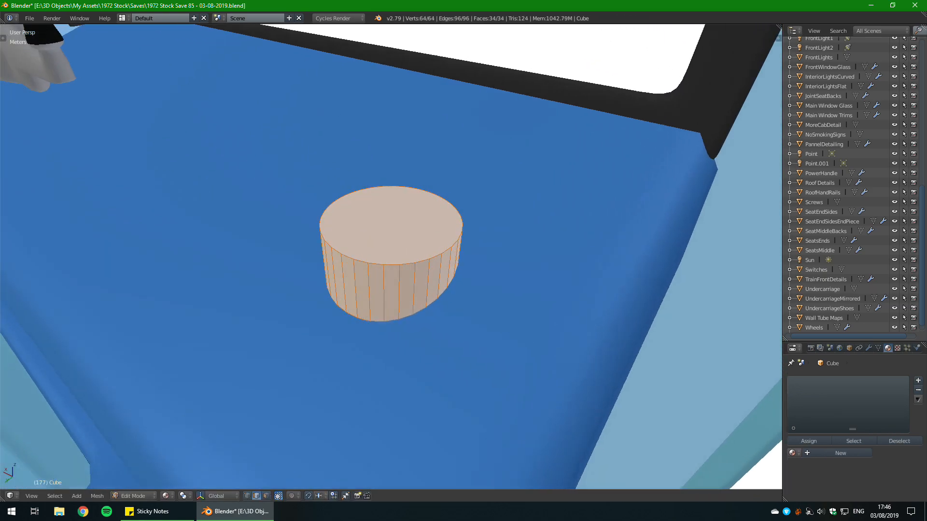
{"action": "key", "text": "a"}
{"action": "key", "text": "a"}
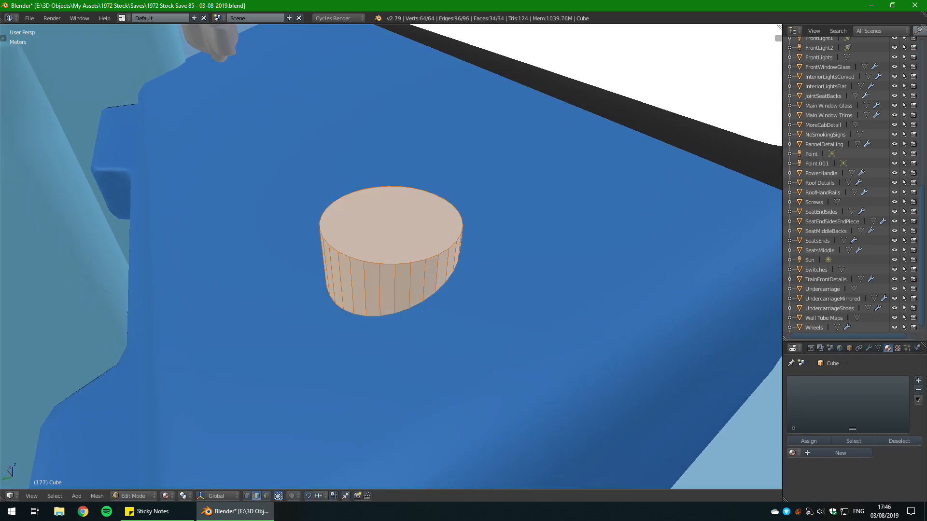
{"action": "key", "text": "KP_6"}
{"action": "key", "text": "KP_6"}
{"action": "key", "text": "KP_8"}
{"action": "scroll", "coordinate": [391, 257], "scroll_direction": "down", "scroll_amount": 3}
{"action": "middle_click_drag", "start_coordinate": [391, 257], "coordinate": [425, 238]}
{"action": "key", "text": "s"}
{"action": "key", "text": "z"}
{"action": "left_click", "coordinate": [532, 246]}
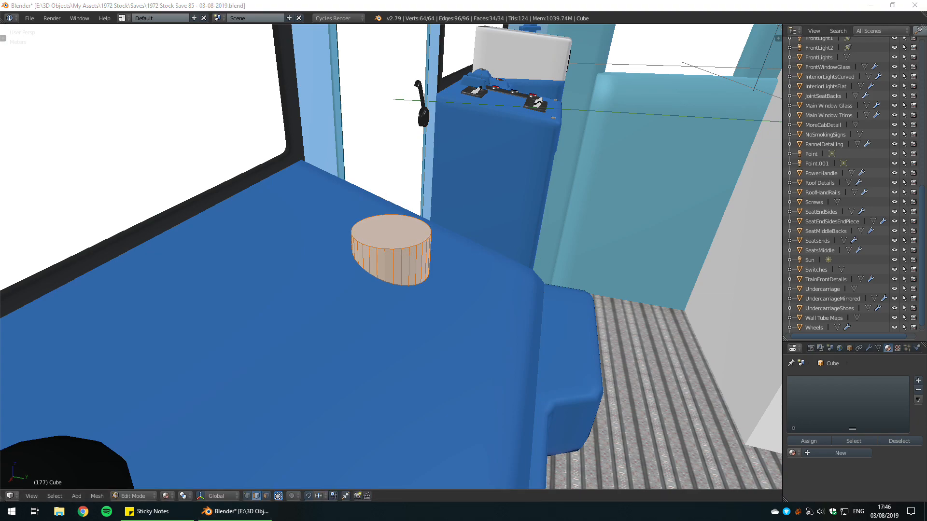
Step: Switch to PureRef and examine the close-up photos of the round fitting's shape and proportions on the desk
{"action": "right_click_drag", "start_coordinate": [926, 266], "coordinate": [742, 267]}
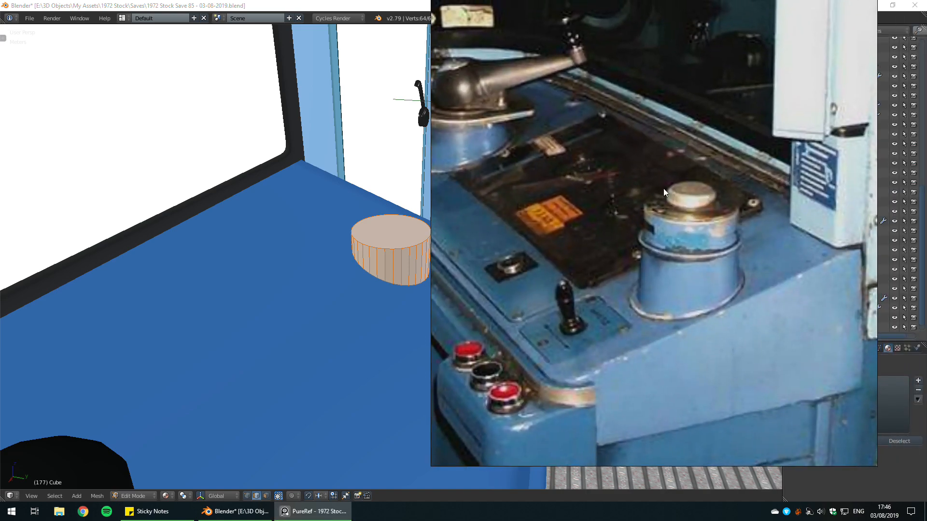
{"action": "right_click_drag", "start_coordinate": [761, 196], "coordinate": [573, 245]}
{"action": "scroll", "coordinate": [639, 230], "scroll_direction": "down", "scroll_amount": 5}
{"action": "middle_click_drag", "start_coordinate": [640, 231], "coordinate": [502, 260]}
{"action": "middle_click_drag", "start_coordinate": [628, 164], "coordinate": [494, 208]}
{"action": "scroll", "coordinate": [494, 209], "scroll_direction": "down", "scroll_amount": 2}
{"action": "middle_click_drag", "start_coordinate": [599, 143], "coordinate": [313, 268]}
{"action": "scroll", "coordinate": [531, 193], "scroll_direction": "down", "scroll_amount": 3}
{"action": "middle_click_drag", "start_coordinate": [546, 327], "coordinate": [489, 329]}
{"action": "scroll", "coordinate": [487, 328], "scroll_direction": "up", "scroll_amount": 3}
{"action": "scroll", "coordinate": [438, 328], "scroll_direction": "up", "scroll_amount": 6}
{"action": "scroll", "coordinate": [475, 274], "scroll_direction": "down", "scroll_amount": 6}
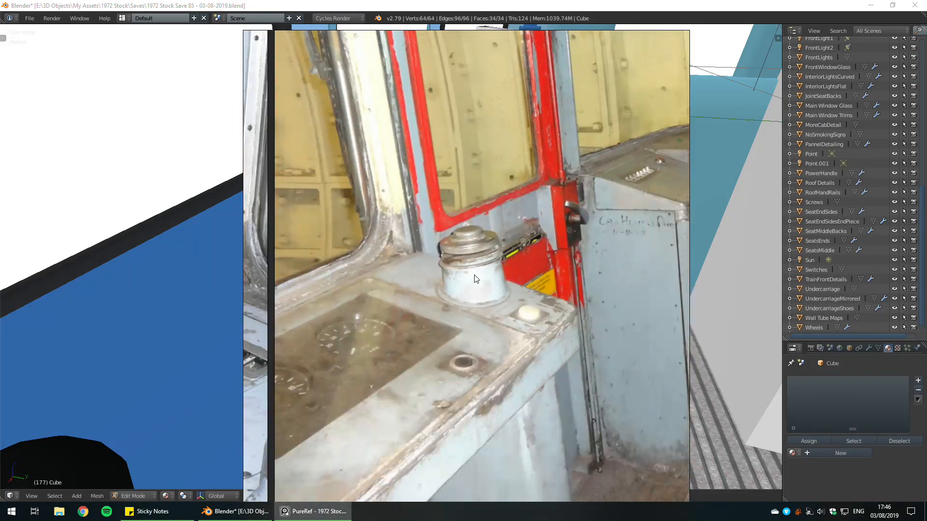
Step: Examine the wider cab reference photos for the fitting's size and position relative to the whole desk
{"action": "middle_click_drag", "start_coordinate": [411, 309], "coordinate": [677, 309]}
{"action": "scroll", "coordinate": [599, 256], "scroll_direction": "up", "scroll_amount": 5}
{"action": "scroll", "coordinate": [360, 261], "scroll_direction": "down", "scroll_amount": 6}
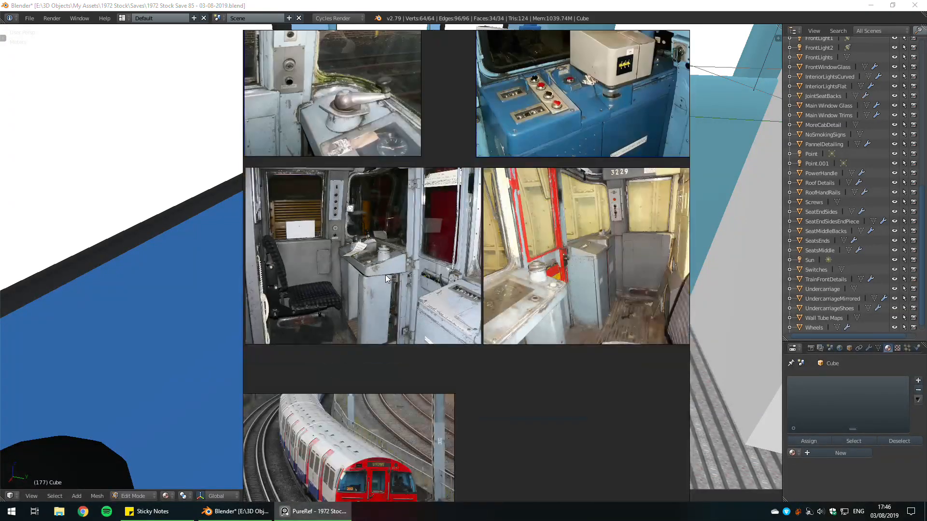
{"action": "middle_click_drag", "start_coordinate": [360, 261], "coordinate": [531, 261]}
{"action": "scroll", "coordinate": [350, 285], "scroll_direction": "up", "scroll_amount": 3}
{"action": "scroll", "coordinate": [525, 302], "scroll_direction": "up", "scroll_amount": 2}
{"action": "key", "text": "alt+F4"}
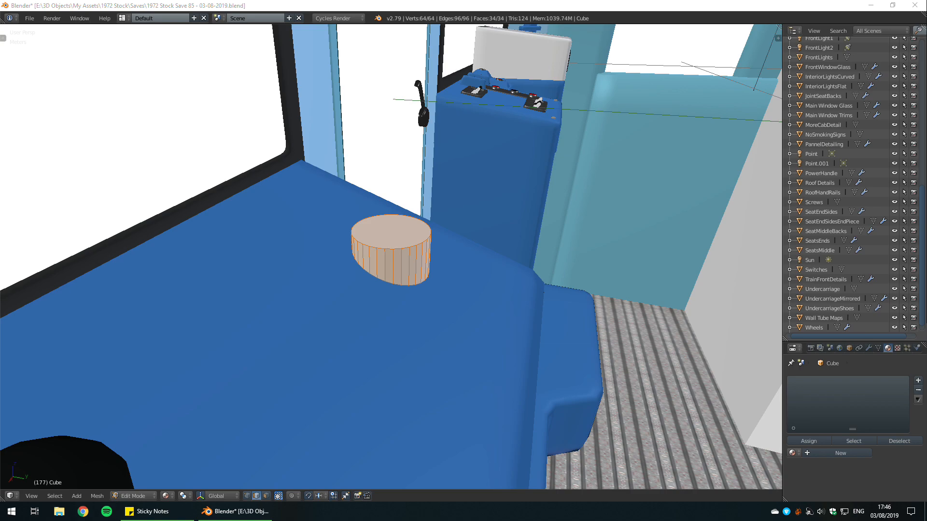
Step: Switch back to Blender and raise the cylinder further along Z out of the desk top
{"action": "middle_click_drag", "start_coordinate": [391, 255], "coordinate": [321, 267]}
{"action": "scroll", "coordinate": [391, 257], "scroll_direction": "up", "scroll_amount": 2}
{"action": "scroll", "coordinate": [391, 257], "scroll_direction": "down", "scroll_amount": 2}
{"action": "key", "text": "g"}
{"action": "key", "text": "z"}
{"action": "left_click", "coordinate": [391, 241]}
Step: Stretch the cylinder along Z and enlarge it slightly in all directions
{"action": "middle_click_drag", "start_coordinate": [391, 256], "coordinate": [314, 263]}
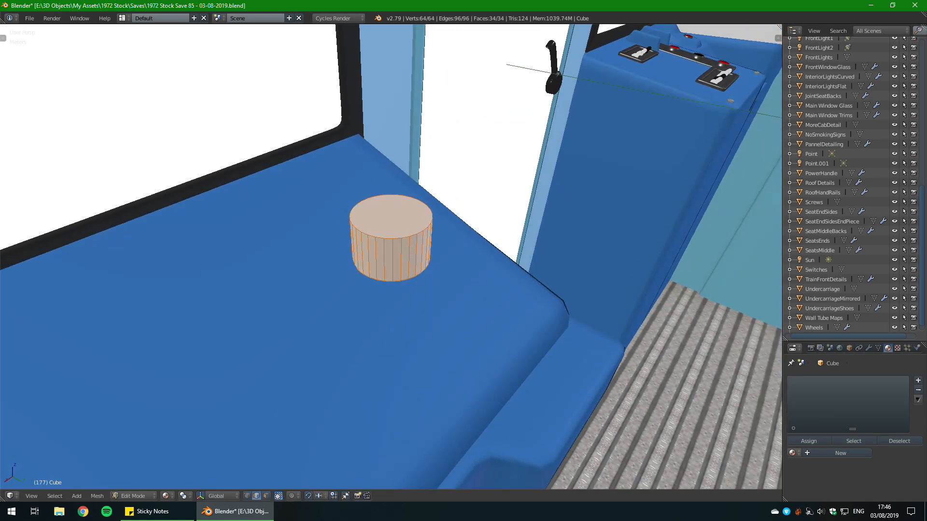
{"action": "key", "text": "s"}
{"action": "key", "text": "z"}
{"action": "left_click", "coordinate": [488, 339]}
{"action": "middle_click_drag", "start_coordinate": [488, 340], "coordinate": [275, 309]}
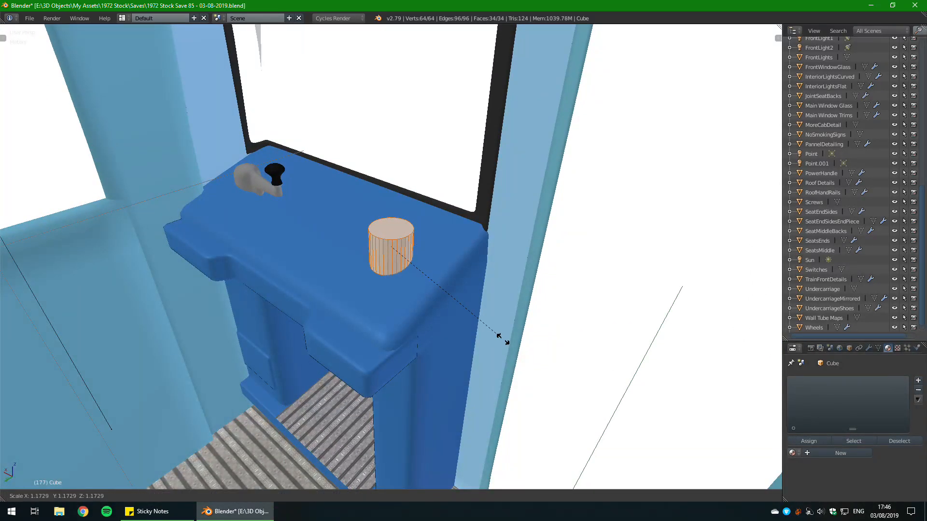
{"action": "middle_click_drag", "start_coordinate": [497, 332], "coordinate": [434, 300]}
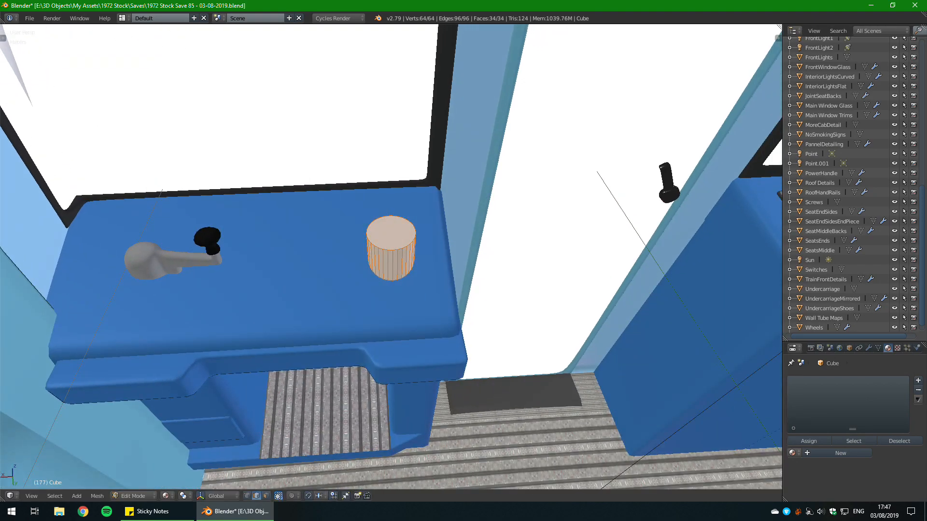
Step: Shift the cylinder along X on the desk top and rescale its height along Z
{"action": "key", "text": "g"}
{"action": "key", "text": "x"}
{"action": "key", "text": "Return"}
{"action": "key", "text": "s"}
{"action": "key", "text": "z"}
{"action": "key", "text": "Return"}
Step: Adjust the cylinder's vertical position in the desk top by moving it along Z
{"action": "scroll", "coordinate": [411, 271], "scroll_direction": "up", "scroll_amount": 3}
{"action": "middle_click_drag", "start_coordinate": [406, 267], "coordinate": [333, 193]}
{"action": "key", "text": "g"}
{"action": "key", "text": "z"}
{"action": "key", "text": "Return"}
{"action": "key", "text": "KP_Decimal"}
{"action": "scroll", "coordinate": [391, 256], "scroll_direction": "down", "scroll_amount": 4}
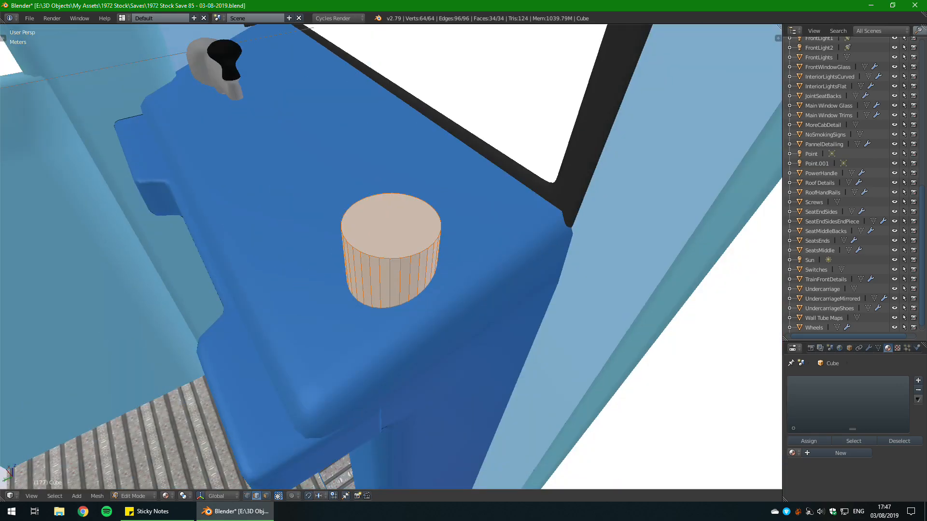
Step: Shrink the cylinder's width slightly with Z locked and move it about 2.3 mm along Z
{"action": "middle_click_drag", "start_coordinate": [391, 256], "coordinate": [415, 261]}
{"action": "scroll", "coordinate": [416, 241], "scroll_direction": "down", "scroll_amount": 3}
{"action": "scroll", "coordinate": [391, 256], "scroll_direction": "up", "scroll_amount": 2}
{"action": "scroll", "coordinate": [391, 253], "scroll_direction": "down", "scroll_amount": 2}
{"action": "scroll", "coordinate": [391, 253], "scroll_direction": "up", "scroll_amount": 2}
{"action": "scroll", "coordinate": [391, 256], "scroll_direction": "up", "scroll_amount": 2}
{"action": "scroll", "coordinate": [391, 254], "scroll_direction": "down", "scroll_amount": 2}
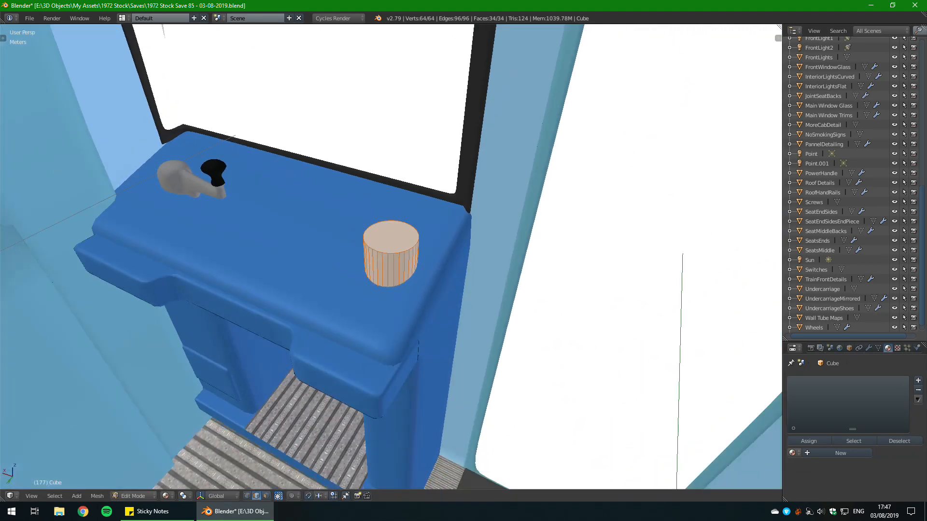
{"action": "key", "text": "s"}
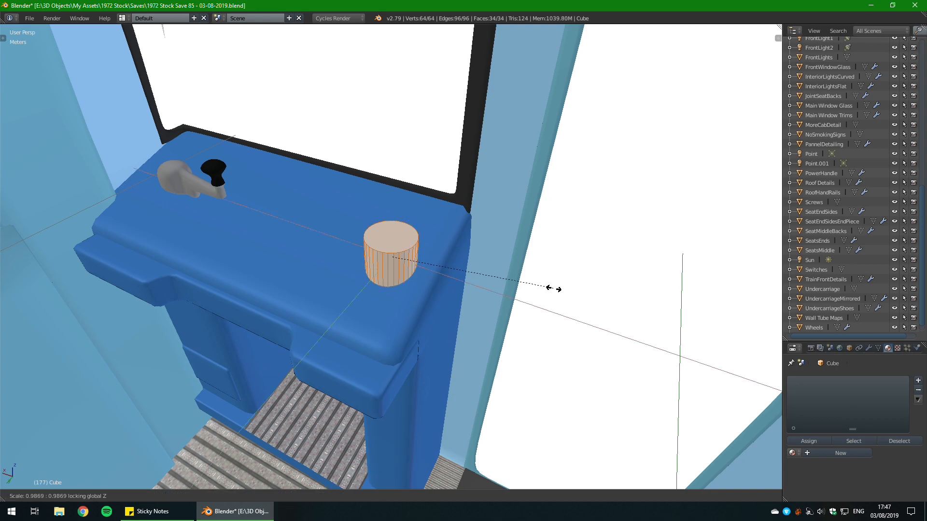
{"action": "left_click", "coordinate": [504, 288]}
{"action": "key", "text": "s"}
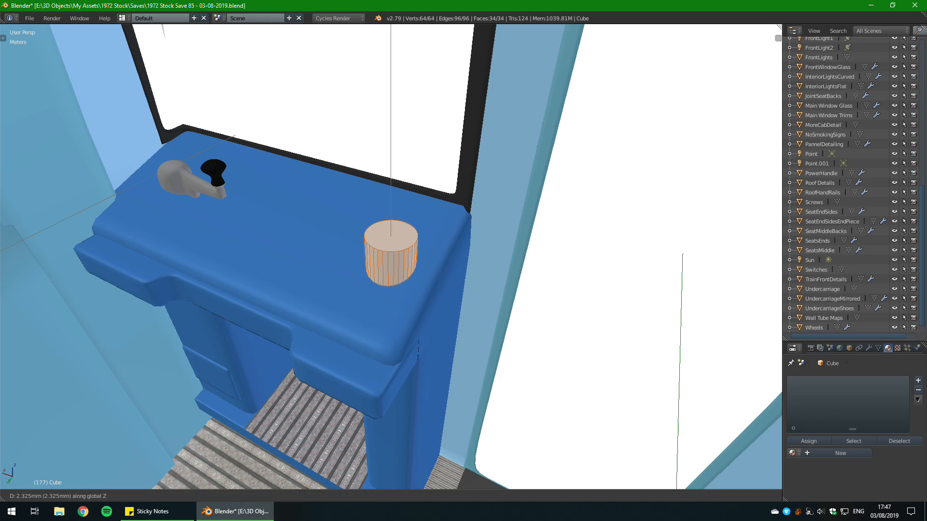
{"action": "key", "text": "Return"}
{"action": "scroll", "coordinate": [391, 256], "scroll_direction": "up", "scroll_amount": 2}
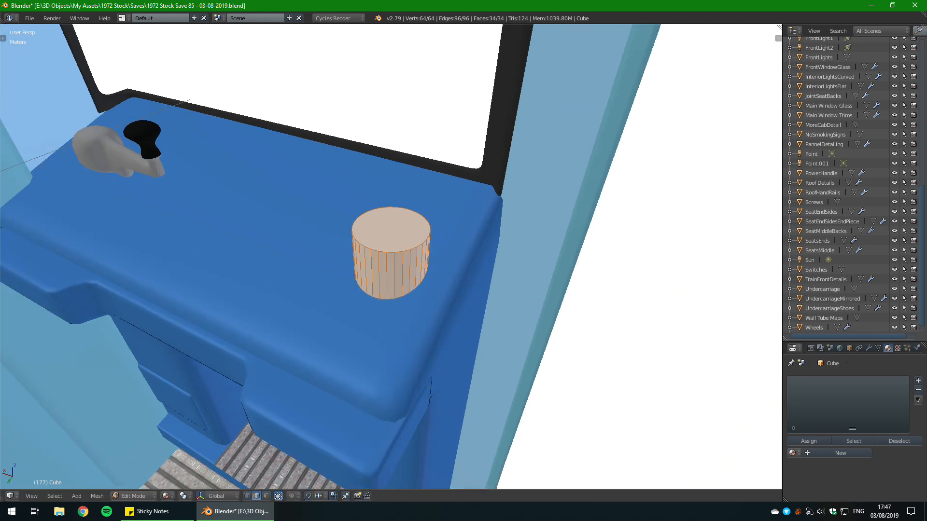
Step: Raise the cylinder's hidden bottom face more than 1 cm along Z beneath the desk top and delete that face
{"action": "middle_click_drag", "start_coordinate": [391, 256], "coordinate": [367, 256]}
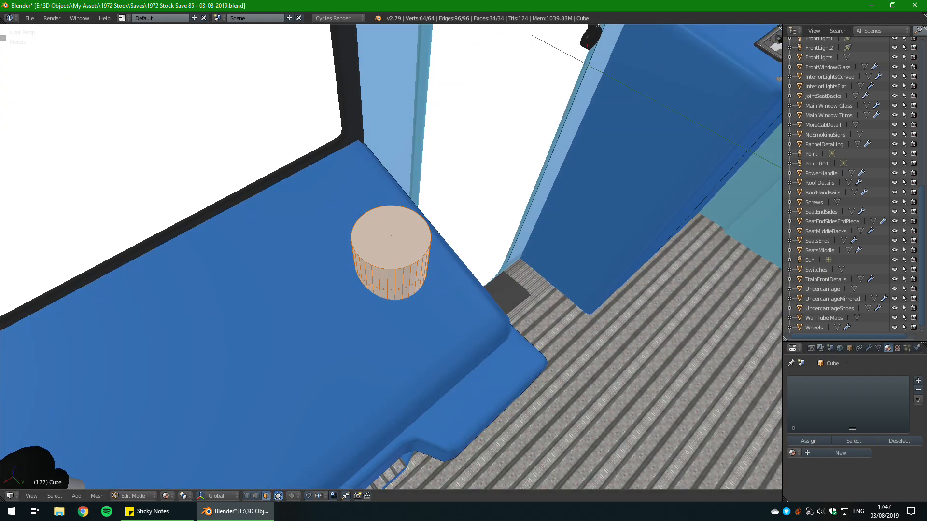
{"action": "right_click", "coordinate": [391, 237]}
{"action": "middle_click_drag", "start_coordinate": [391, 236], "coordinate": [441, 155]}
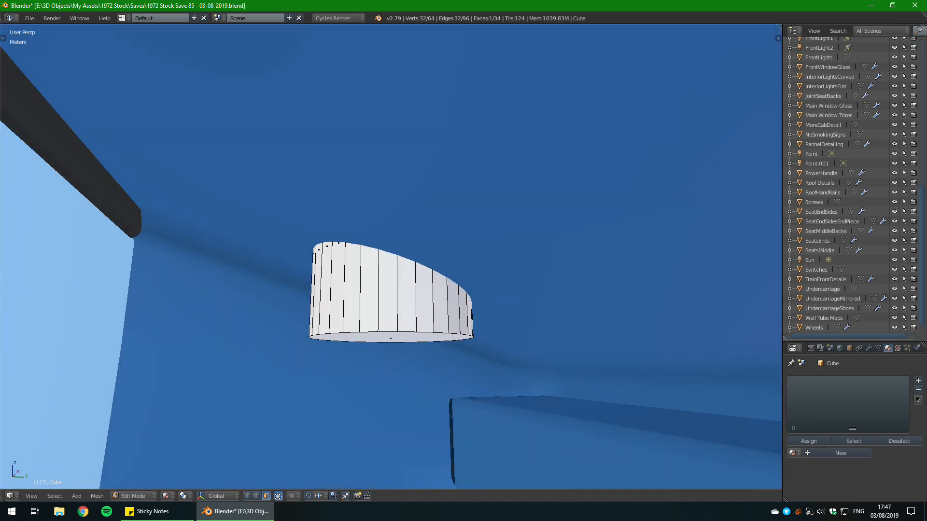
{"action": "key", "text": "g"}
{"action": "key", "text": "z"}
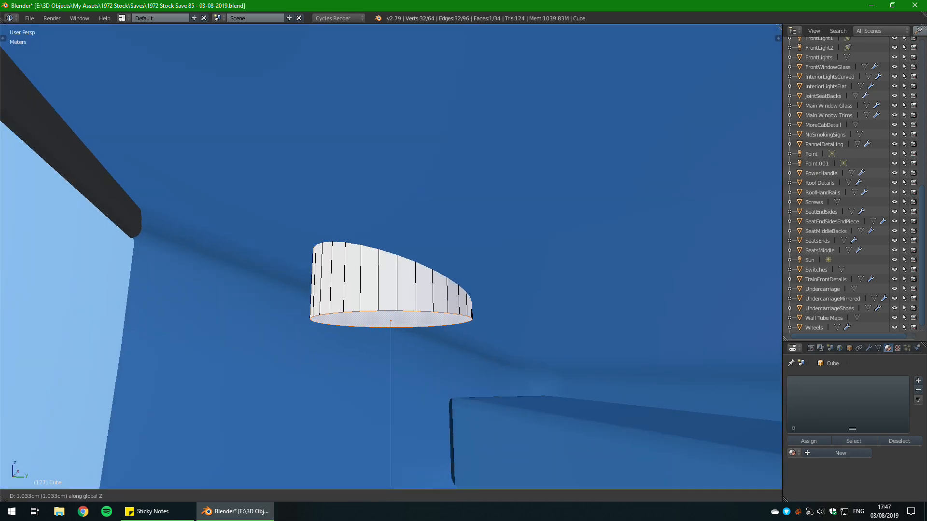
{"action": "key", "text": "Return"}
{"action": "key", "text": "g"}
{"action": "key", "text": "z"}
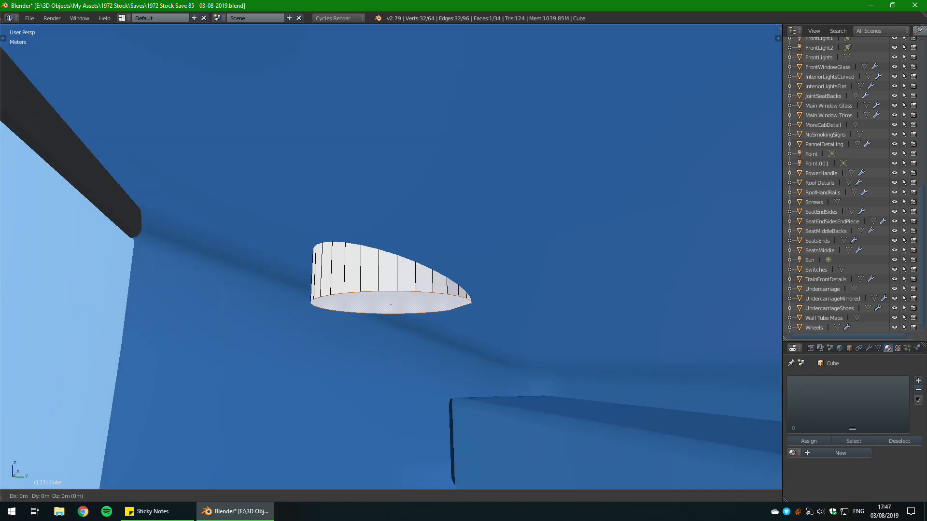
{"action": "key", "text": "Return"}
{"action": "key", "text": "x"}
{"action": "left_click", "coordinate": [401, 315]}
{"action": "scroll", "coordinate": [403, 324], "scroll_direction": "down", "scroll_amount": 8}
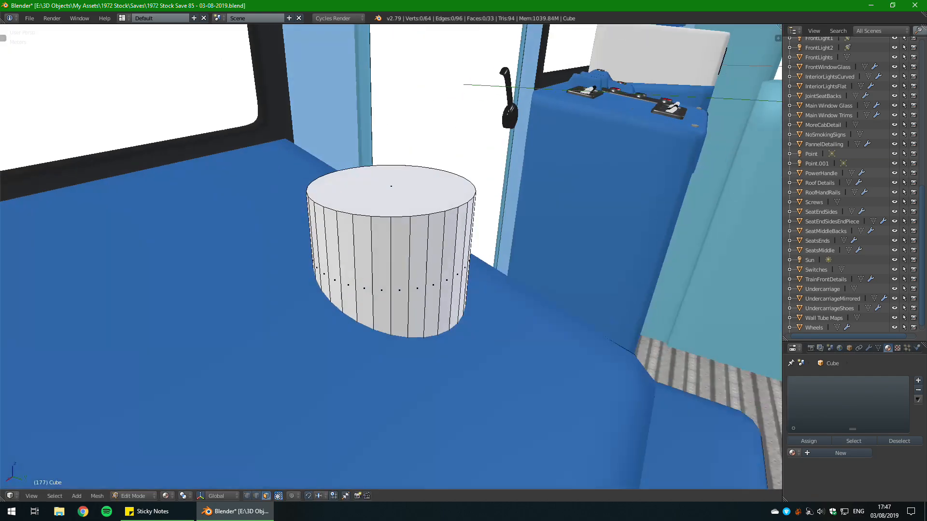
Step: Extrude the cylinder's top face upward along its normal to add a second band of side faces
{"action": "key", "text": "Tab"}
{"action": "middle_click_drag", "start_coordinate": [438, 325], "coordinate": [381, 280]}
{"action": "scroll", "coordinate": [381, 279], "scroll_direction": "up", "scroll_amount": 5}
{"action": "key", "text": "Tab"}
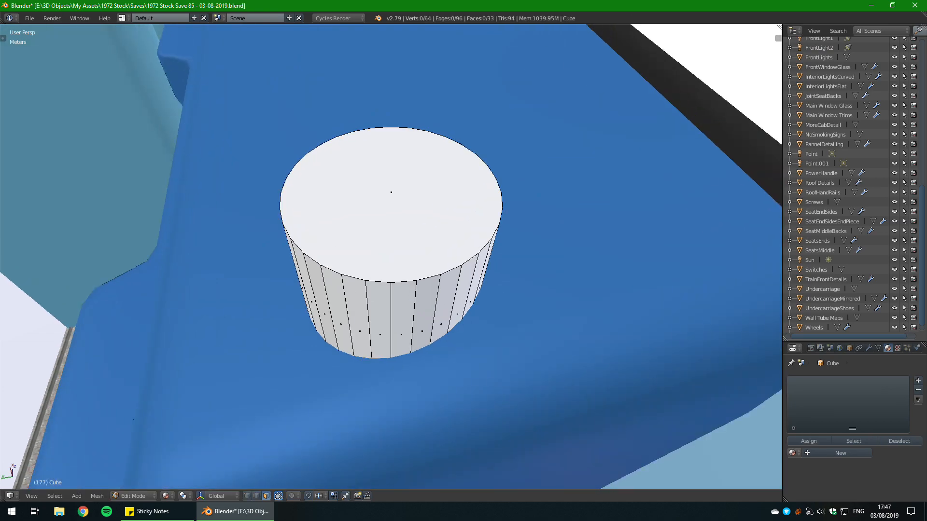
{"action": "scroll", "coordinate": [380, 277], "scroll_direction": "down", "scroll_amount": 4}
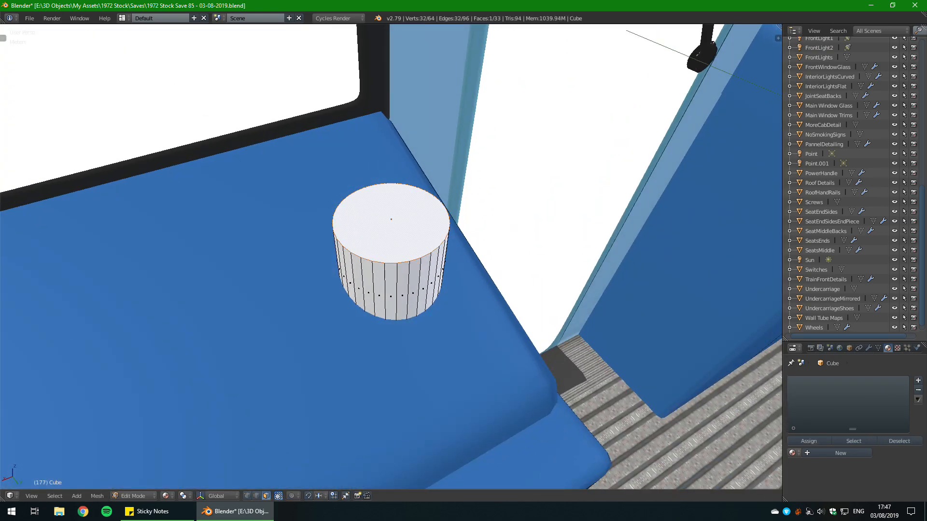
{"action": "scroll", "coordinate": [391, 251], "scroll_direction": "down", "scroll_amount": 3}
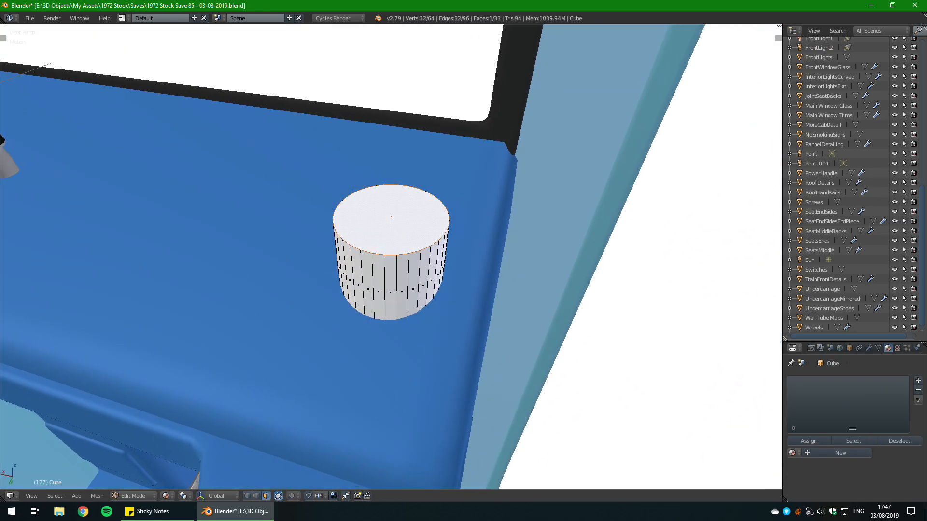
{"action": "scroll", "coordinate": [391, 251], "scroll_direction": "down", "scroll_amount": 2}
{"action": "middle_click_drag", "start_coordinate": [391, 251], "coordinate": [435, 261]}
{"action": "key", "text": "Tab"}
{"action": "middle_click_drag", "start_coordinate": [543, 269], "coordinate": [517, 240]}
{"action": "scroll", "coordinate": [517, 239], "scroll_direction": "down", "scroll_amount": 3}
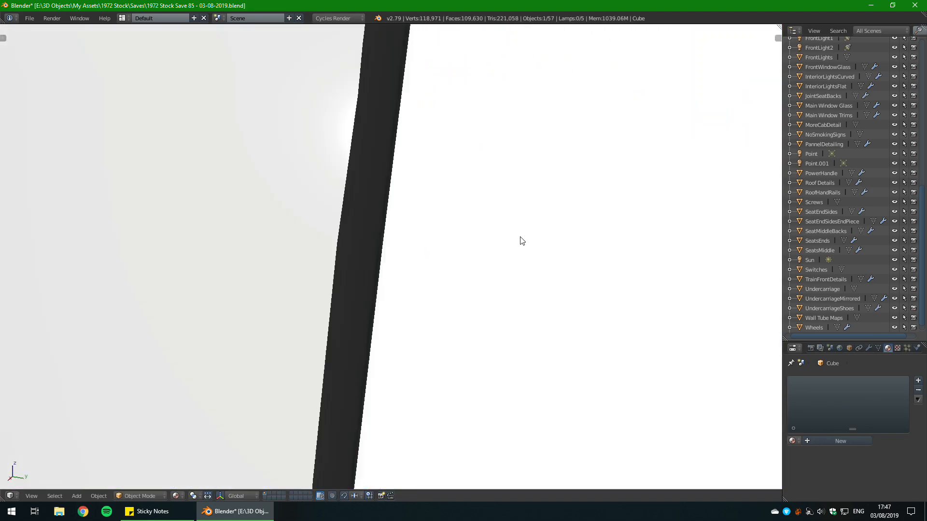
{"action": "key", "text": "Tab"}
{"action": "scroll", "coordinate": [517, 240], "scroll_direction": "up", "scroll_amount": 4}
{"action": "key", "text": "Tab"}
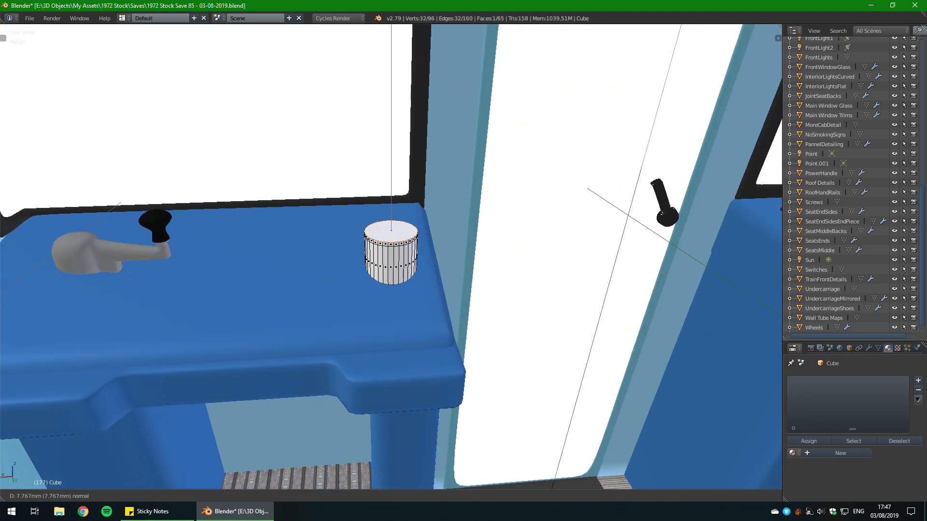
{"action": "scroll", "coordinate": [436, 256], "scroll_direction": "up", "scroll_amount": 2}
{"action": "middle_click_drag", "start_coordinate": [436, 256], "coordinate": [408, 254]}
{"action": "key", "text": "Tab"}
{"action": "scroll", "coordinate": [376, 266], "scroll_direction": "up", "scroll_amount": 5}
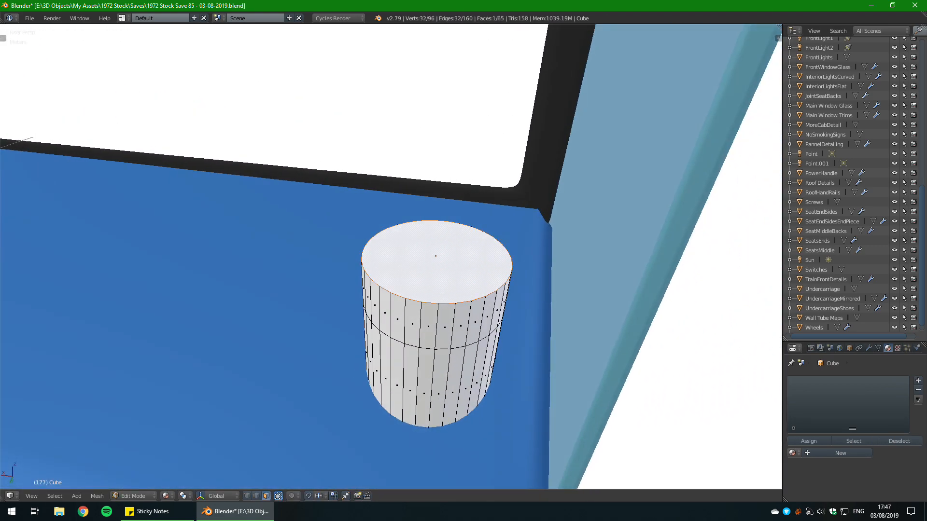
Step: Extrude the upper band of side faces in place and scale it slightly inward to leave thin lips above and below
{"action": "right_click", "coordinate": [443, 326], "text": "alt"}
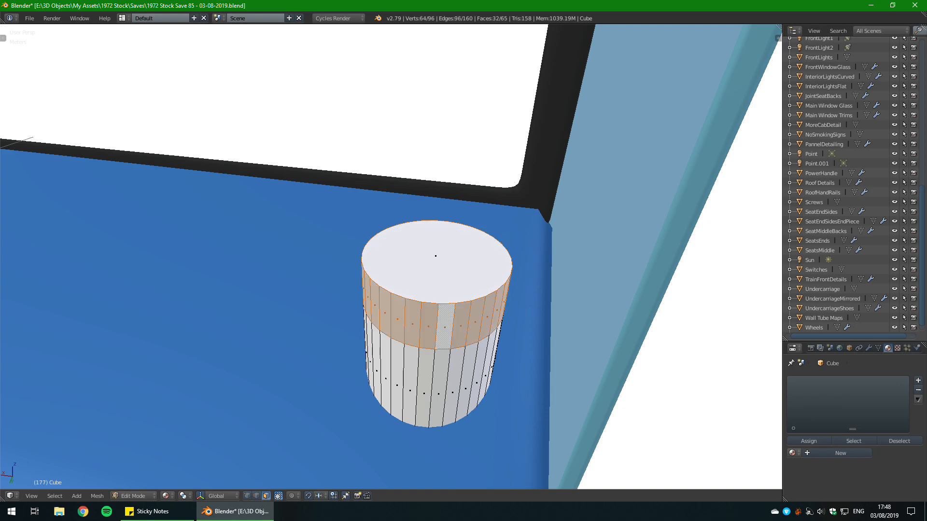
{"action": "key", "text": "e"}
{"action": "key", "text": "Escape"}
{"action": "key", "text": "s"}
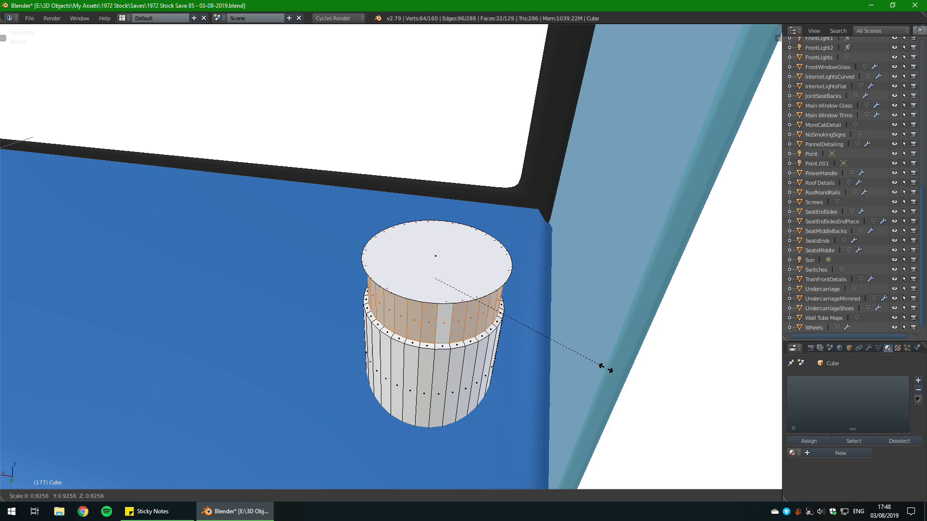
{"action": "left_click", "coordinate": [614, 369]}
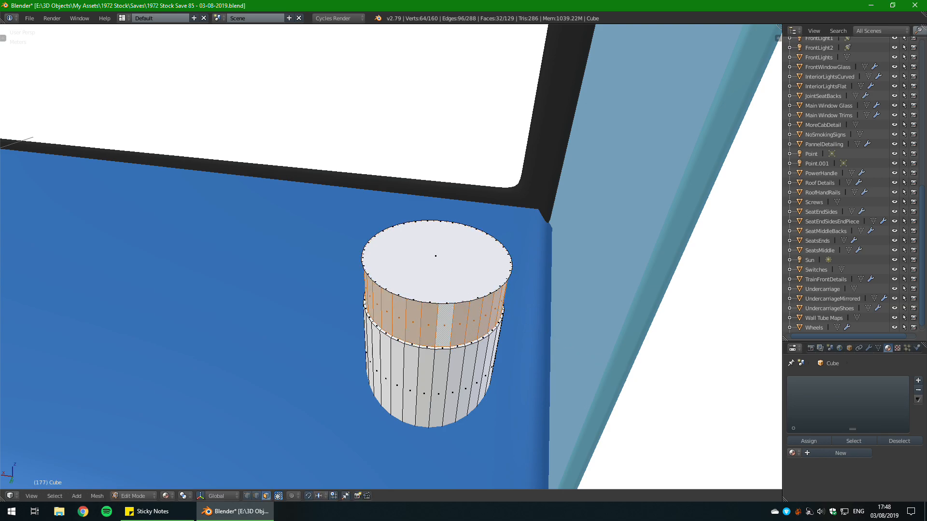
Step: Add an edge loop around the lower body just beneath the inset band's bottom lip
{"action": "middle_click_drag", "start_coordinate": [614, 370], "coordinate": [580, 372]}
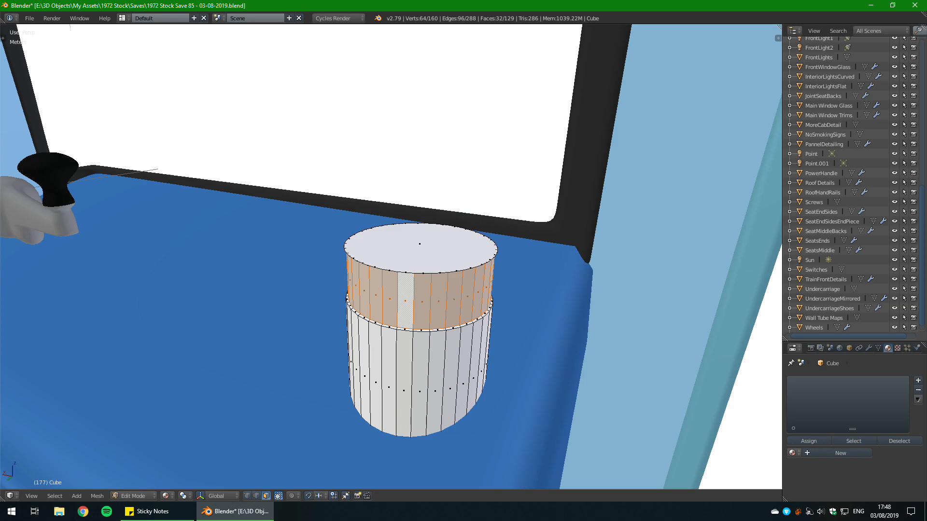
{"action": "key", "text": "ctrl+r"}
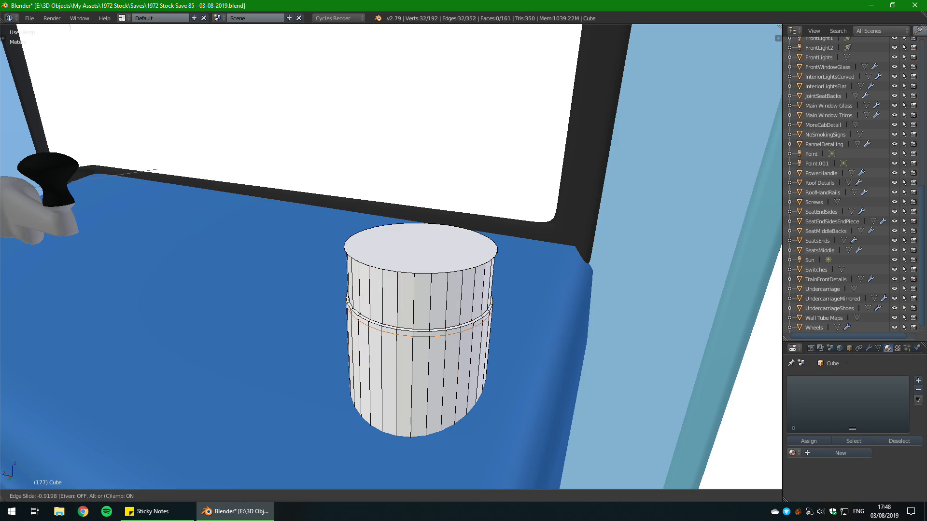
{"action": "key", "text": "Return"}
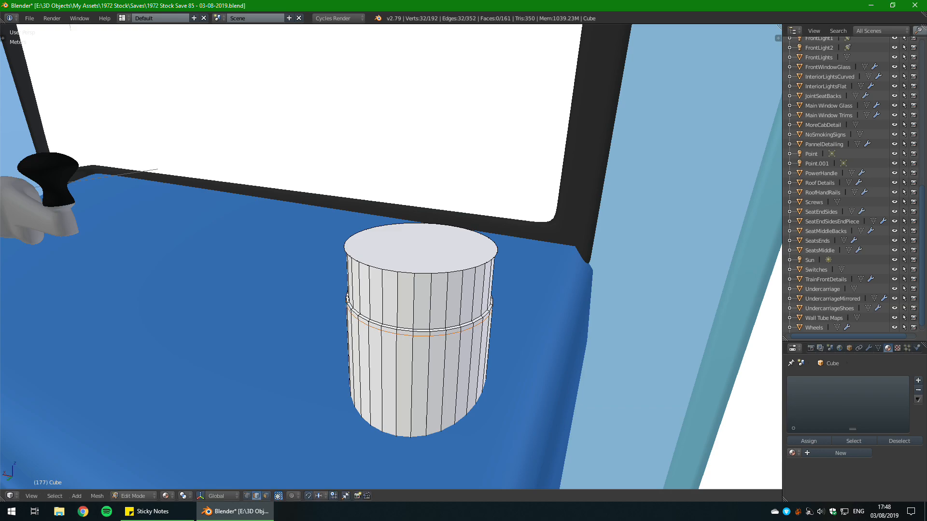
Step: Scale the lower body's ring of side faces inward to about 0.96 with Z locked
{"action": "left_click", "coordinate": [266, 496]}
{"action": "right_click", "coordinate": [392, 379], "text": "alt"}
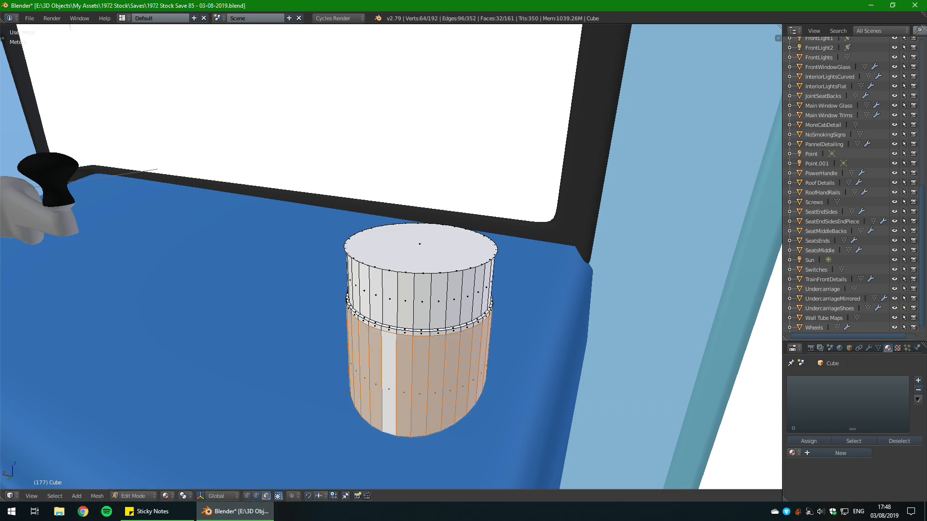
{"action": "key", "text": "s"}
{"action": "key", "text": "shift+z"}
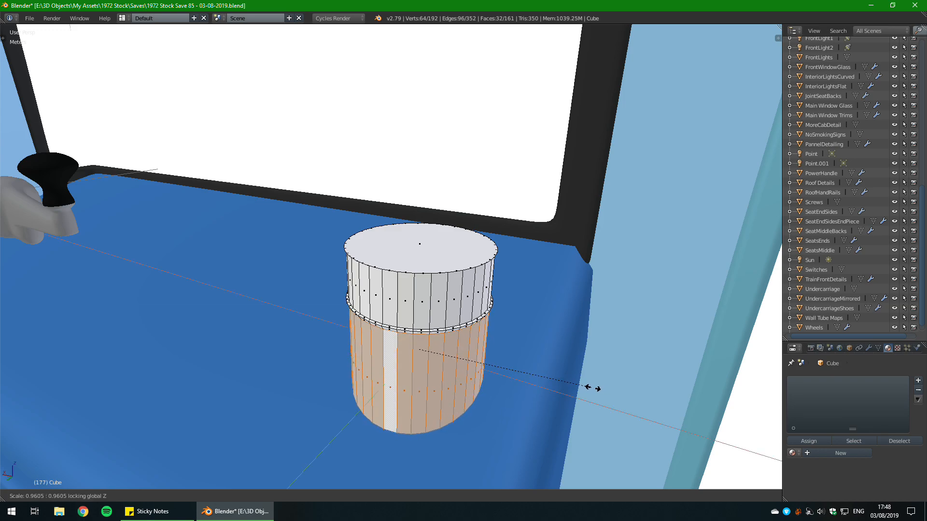
{"action": "left_click", "coordinate": [587, 386]}
Step: Fine-tune the lower body's width with a second horizontal scale, keeping it slightly narrower than the thin ring
{"action": "key", "text": "Tab"}
{"action": "scroll", "coordinate": [537, 370], "scroll_direction": "down", "scroll_amount": 4}
{"action": "middle_click_drag", "start_coordinate": [536, 371], "coordinate": [420, 316]}
{"action": "key", "text": "Tab"}
{"action": "scroll", "coordinate": [549, 376], "scroll_direction": "up", "scroll_amount": 2}
{"action": "key", "text": "s"}
{"action": "key", "text": "shift+z"}
{"action": "left_click", "coordinate": [561, 378]}
Step: Move the lower body's top edge loop about 3.3 mm up along Z, close beneath the thin ring
{"action": "scroll", "coordinate": [434, 302], "scroll_direction": "up", "scroll_amount": 3}
{"action": "left_click", "coordinate": [249, 497]}
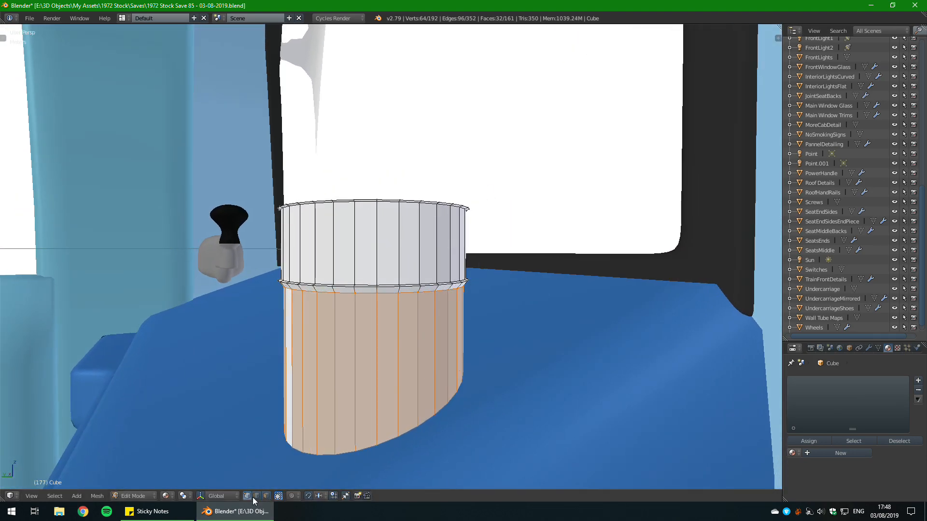
{"action": "right_click", "coordinate": [324, 292], "text": "alt"}
{"action": "key", "text": "g"}
{"action": "key", "text": "z"}
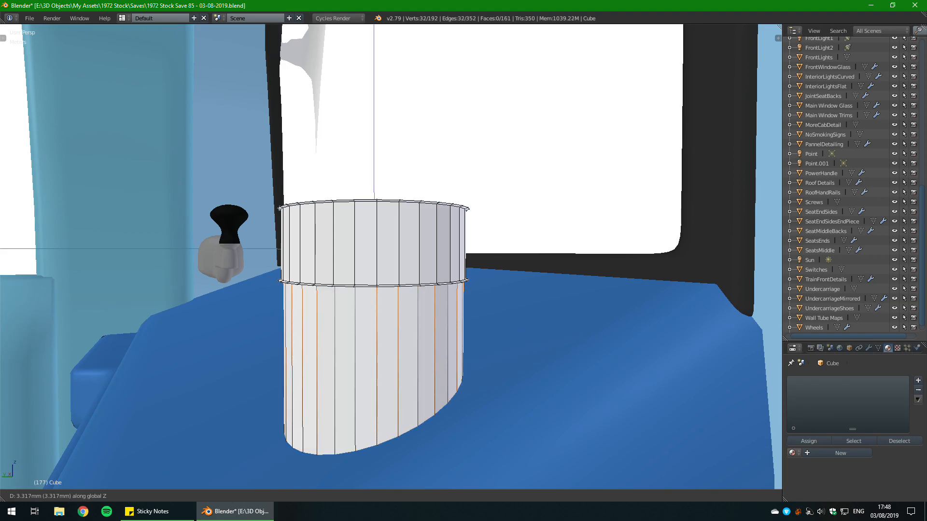
{"action": "left_click", "coordinate": [318, 289]}
Step: Spread the edge loops just above and below the thin ring apart along Z by a factor of about 1.3
{"action": "middle_click_drag", "start_coordinate": [319, 289], "coordinate": [351, 286]}
{"action": "scroll", "coordinate": [348, 300], "scroll_direction": "up", "scroll_amount": 1}
{"action": "scroll", "coordinate": [348, 299], "scroll_direction": "up", "scroll_amount": 1}
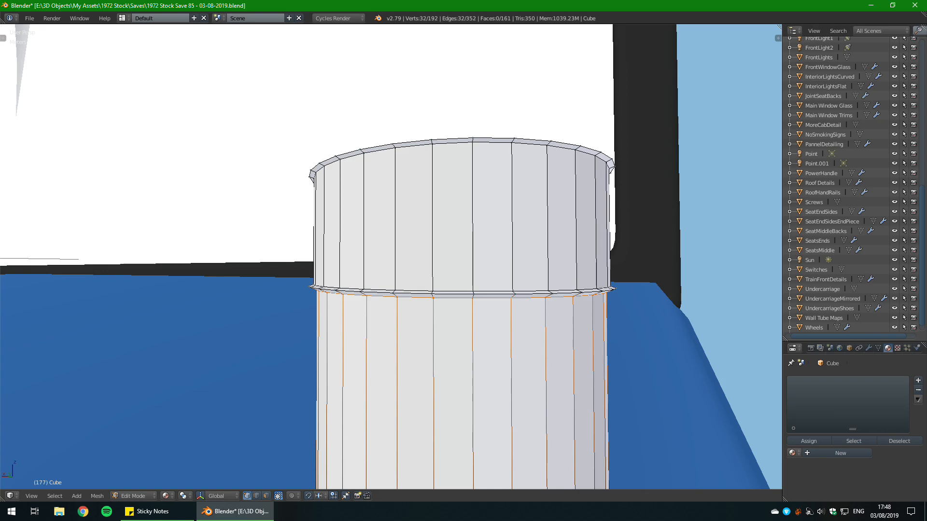
{"action": "key", "text": "s"}
{"action": "key", "text": "z"}
{"action": "left_click", "coordinate": [555, 336]}
{"action": "right_click", "coordinate": [550, 290], "text": "alt+shift"}
{"action": "key", "text": "s"}
{"action": "key", "text": "z"}
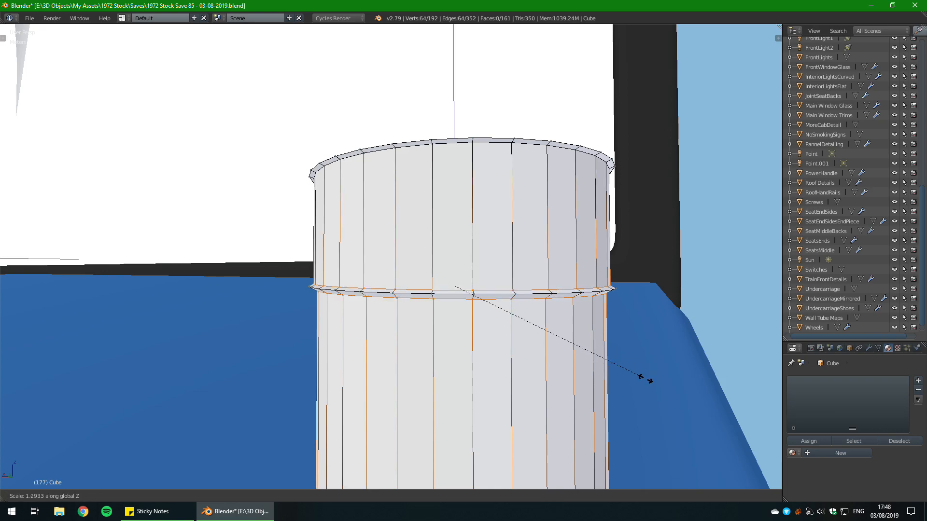
{"action": "left_click", "coordinate": [655, 388]}
Step: Examine the thin raised ring and the cylinder's overall shape on the desk from several angles and distances
{"action": "scroll", "coordinate": [652, 384], "scroll_direction": "down", "scroll_amount": 5}
{"action": "key", "text": "Tab"}
{"action": "middle_click_drag", "start_coordinate": [597, 350], "coordinate": [547, 388]}
{"action": "key", "text": "Tab"}
{"action": "scroll", "coordinate": [548, 387], "scroll_direction": "up", "scroll_amount": 2}
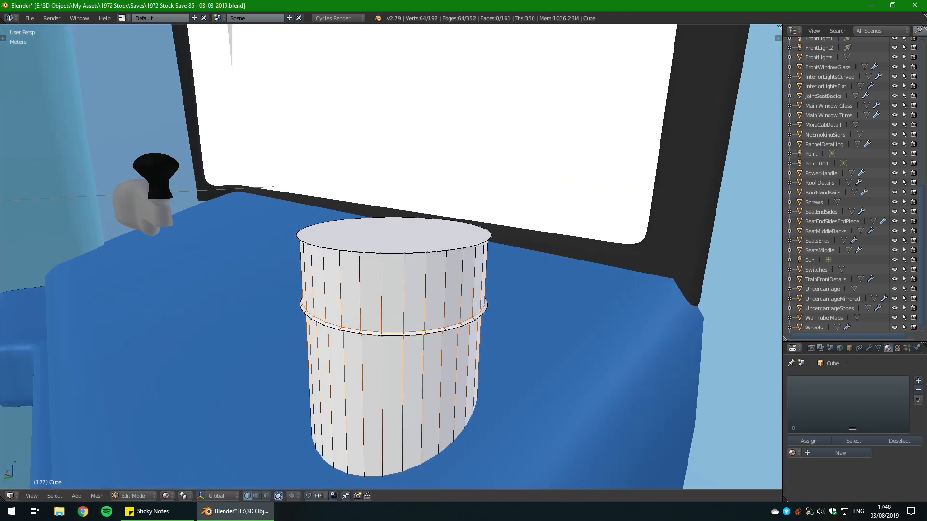
{"action": "scroll", "coordinate": [391, 256], "scroll_direction": "up", "scroll_amount": 2}
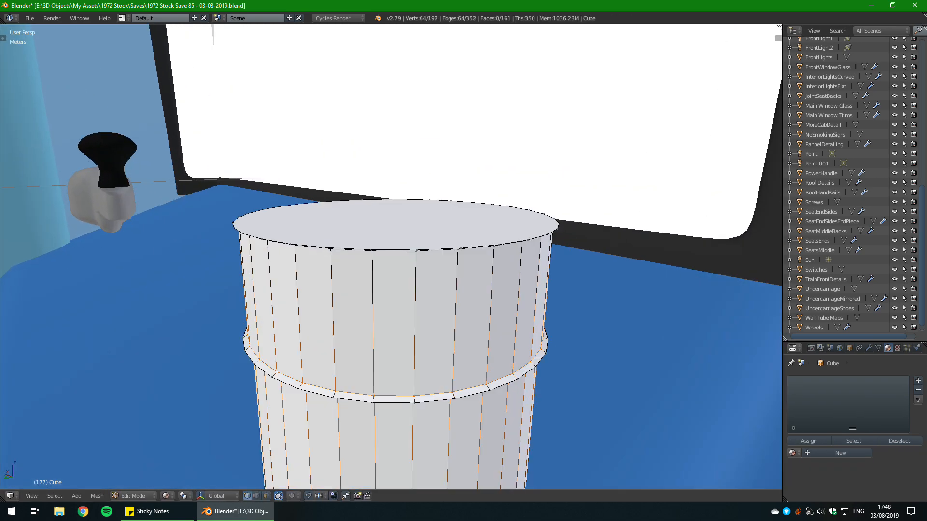
{"action": "scroll", "coordinate": [391, 256], "scroll_direction": "down", "scroll_amount": 3}
{"action": "key", "text": "Tab"}
{"action": "scroll", "coordinate": [476, 321], "scroll_direction": "down", "scroll_amount": 4}
{"action": "middle_click_drag", "start_coordinate": [476, 320], "coordinate": [412, 292]}
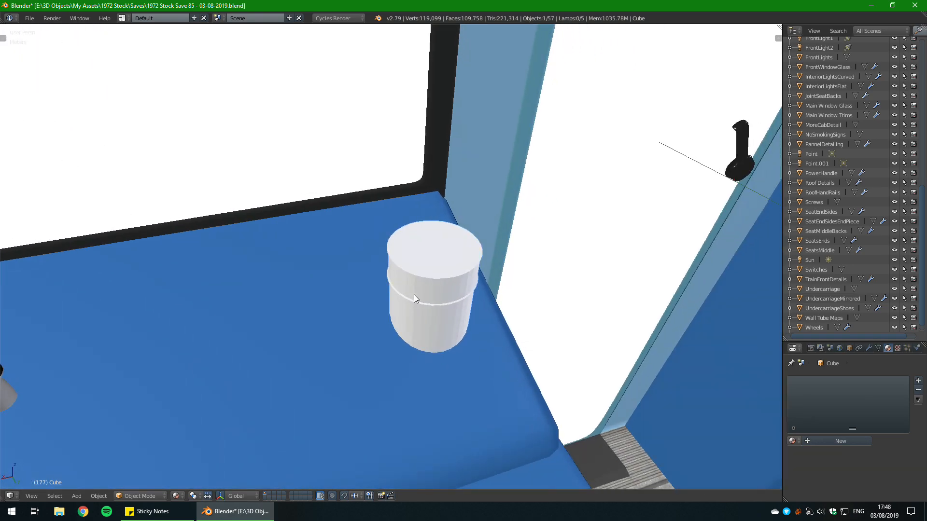
{"action": "middle_click_drag", "start_coordinate": [473, 310], "coordinate": [502, 270]}
Step: Delete the thin ring's protruding edge loop between the upper band and the lower body
{"action": "key", "text": "Tab"}
{"action": "scroll", "coordinate": [419, 312], "scroll_direction": "up", "scroll_amount": 5}
{"action": "scroll", "coordinate": [419, 312], "scroll_direction": "down", "scroll_amount": 3}
{"action": "scroll", "coordinate": [466, 306], "scroll_direction": "up", "scroll_amount": 2}
{"action": "scroll", "coordinate": [490, 271], "scroll_direction": "up", "scroll_amount": 1}
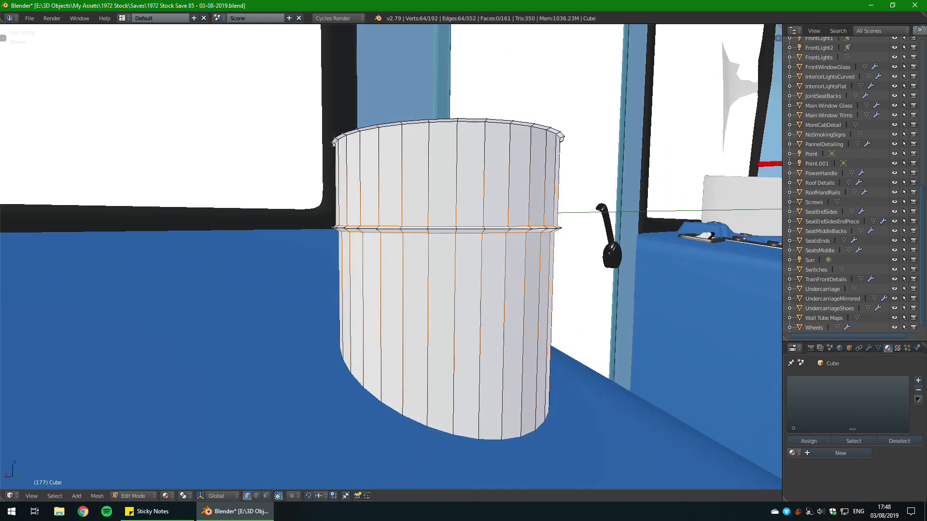
{"action": "right_click", "coordinate": [470, 229], "text": "alt"}
{"action": "key", "text": "x"}
{"action": "left_click", "coordinate": [447, 230]}
Step: Bridge the open edge loops of the upper band and the lower body with Bridge Edge Loops
{"action": "right_click", "coordinate": [427, 231], "text": "alt"}
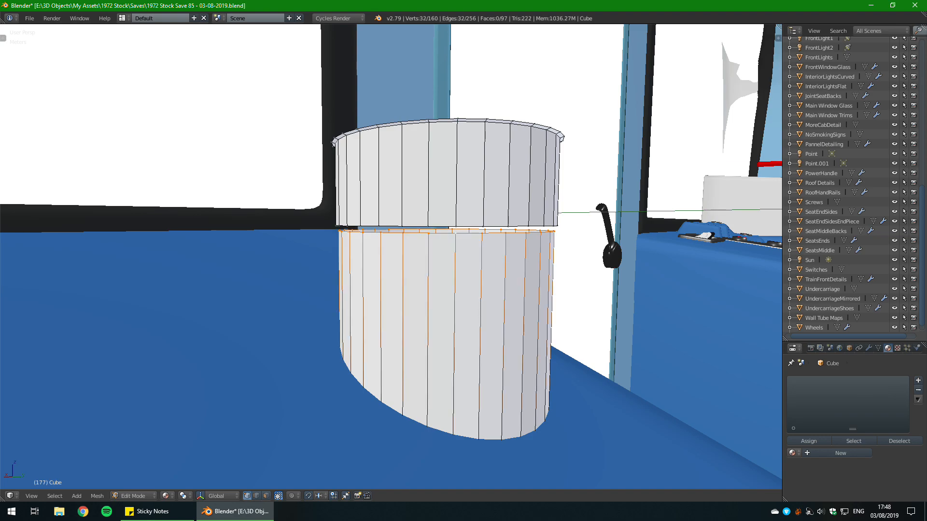
{"action": "right_click", "coordinate": [427, 226], "text": "alt+shift"}
{"action": "key", "text": "space"}
{"action": "type", "text": "br"}
{"action": "key", "text": "Down"}
{"action": "key", "text": "Down"}
{"action": "key", "text": "Down"}
{"action": "key", "text": "Down"}
{"action": "key", "text": "Up"}
{"action": "key", "text": "Down"}
{"action": "key", "text": "Down"}
{"action": "key", "text": "Down"}
{"action": "key", "text": "Down"}
{"action": "key", "text": "Up"}
{"action": "key", "text": "Up"}
{"action": "key", "text": "Return"}
Step: Delete the cylinder's lowest edge loop to remove the lower body's side faces
{"action": "middle_click_drag", "start_coordinate": [391, 257], "coordinate": [514, 159]}
{"action": "scroll", "coordinate": [456, 252], "scroll_direction": "up", "scroll_amount": 1}
{"action": "right_click", "coordinate": [463, 345], "text": "alt"}
{"action": "key", "text": "a"}
{"action": "middle_click_drag", "start_coordinate": [463, 242], "coordinate": [471, 260]}
{"action": "right_click", "coordinate": [433, 366], "text": "alt"}
{"action": "key", "text": "x"}
{"action": "left_click", "coordinate": [433, 362]}
Step: Delete the leftover edge loop beneath the upper band and select the band's open bottom edge loop
{"action": "middle_click_drag", "start_coordinate": [433, 362], "coordinate": [391, 425]}
{"action": "right_click", "coordinate": [445, 267], "text": "alt"}
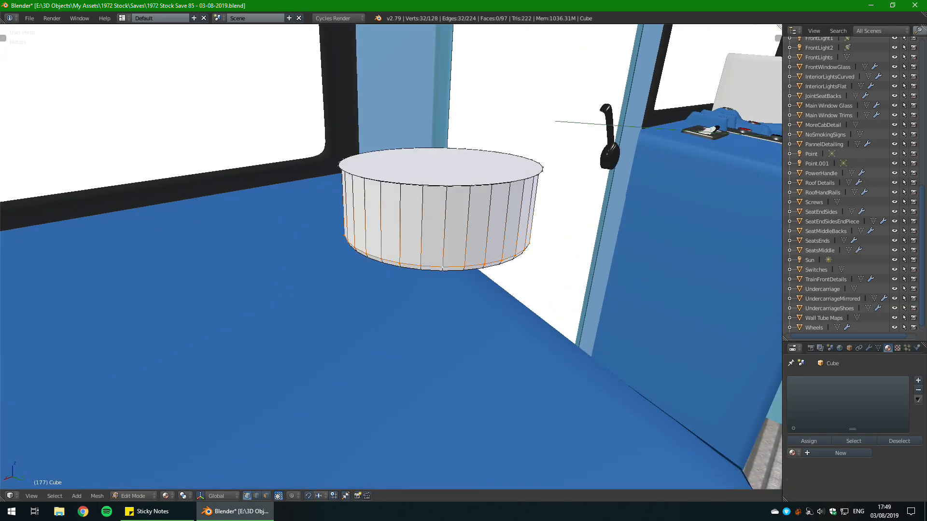
{"action": "key", "text": "x"}
{"action": "left_click", "coordinate": [453, 276]}
{"action": "right_click", "coordinate": [465, 267], "text": "alt"}
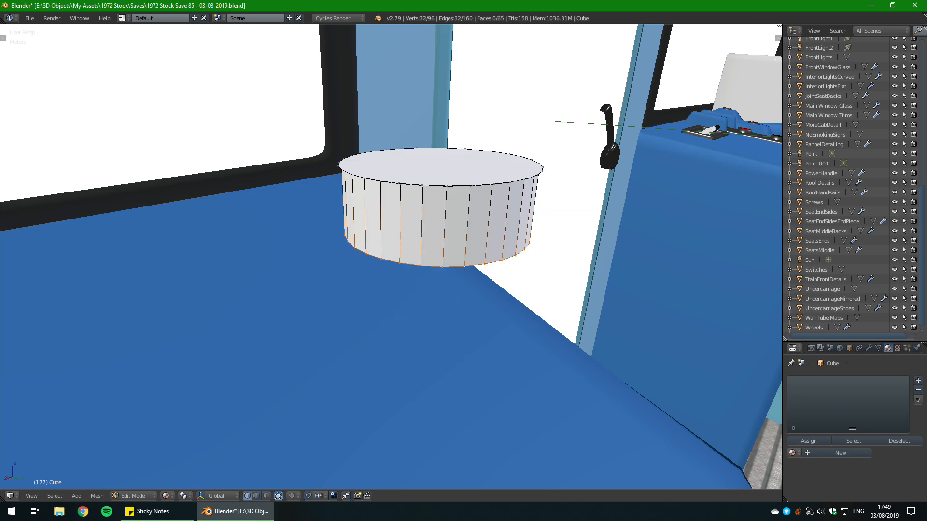
Step: Move the upper band's open bottom edge loop down about 7.3 cm along Z into the desk and save the file
{"action": "key", "text": "g"}
{"action": "key", "text": "z"}
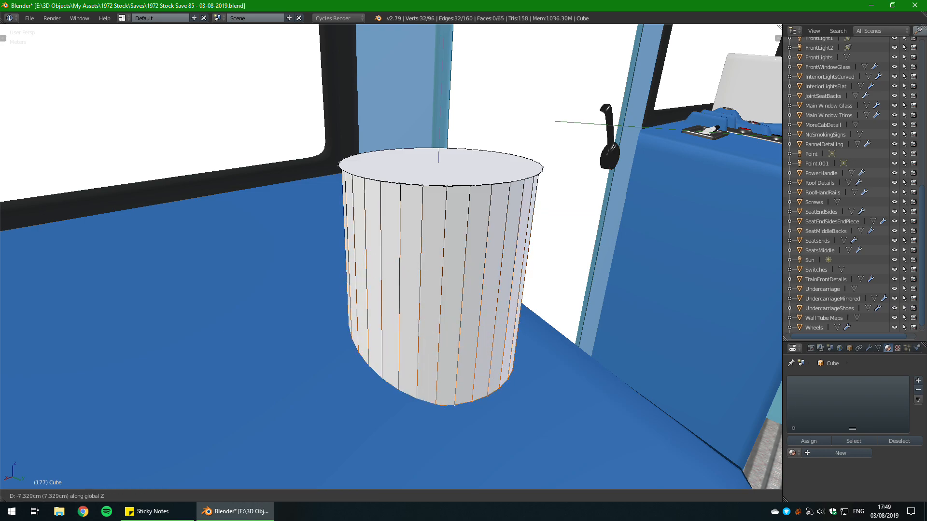
{"action": "left_click", "coordinate": [512, 369]}
{"action": "middle_click_drag", "start_coordinate": [512, 369], "coordinate": [295, 449]}
{"action": "key", "text": "s"}
{"action": "key", "text": "z"}
{"action": "right_click", "coordinate": [551, 311]}
{"action": "scroll", "coordinate": [550, 311], "scroll_direction": "down", "scroll_amount": 5}
{"action": "key", "text": "ctrl+s"}
{"action": "key", "text": "Return"}
{"action": "scroll", "coordinate": [480, 370], "scroll_direction": "up", "scroll_amount": 6}
{"action": "scroll", "coordinate": [480, 371], "scroll_direction": "down", "scroll_amount": 10}
{"action": "scroll", "coordinate": [295, 449], "scroll_direction": "up", "scroll_amount": 4}
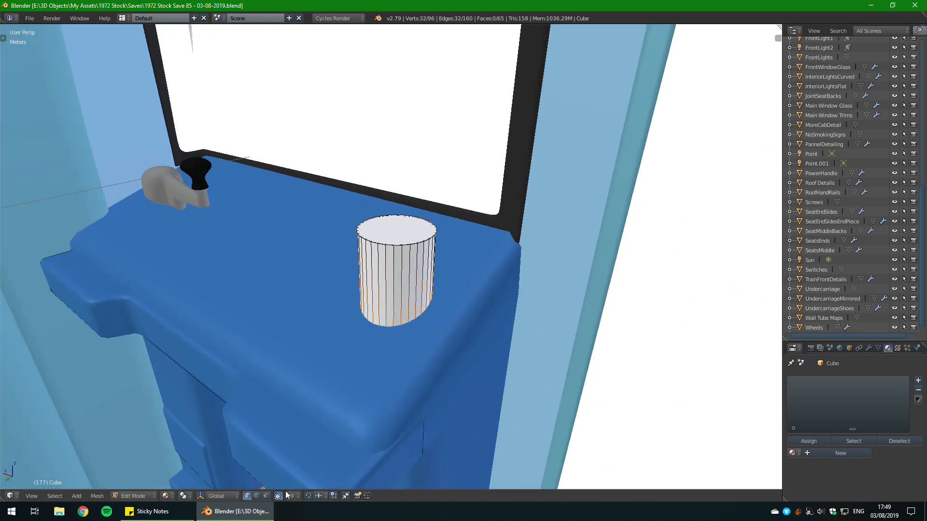
Step: Delete the vertices of the cylinder's top face to open its upper end
{"action": "left_click", "coordinate": [266, 496]}
{"action": "right_click", "coordinate": [396, 230]}
{"action": "key", "text": "e"}
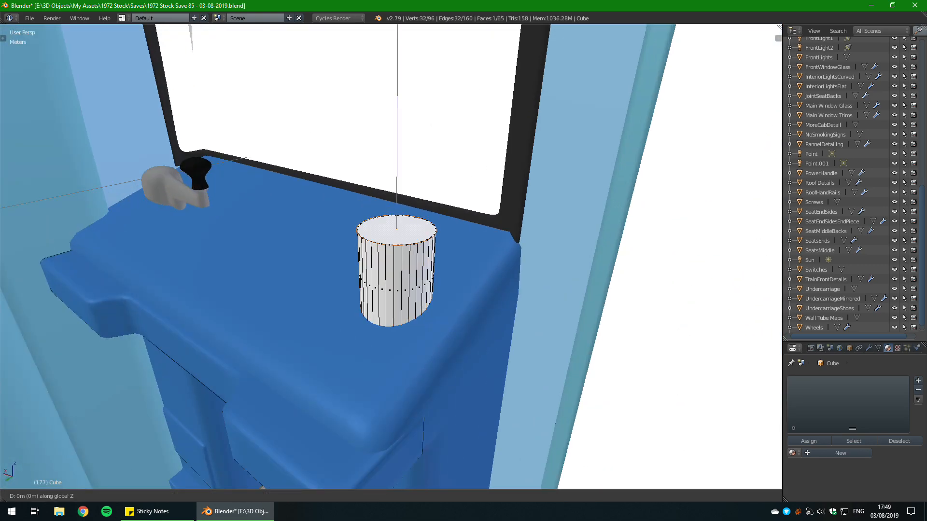
{"action": "key", "text": "Escape"}
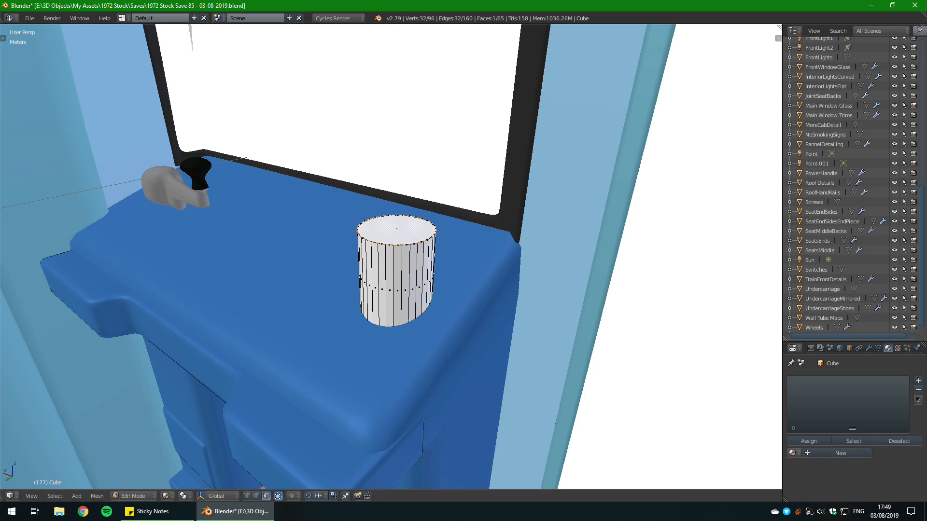
{"action": "scroll", "coordinate": [115, 479], "scroll_direction": "up", "scroll_amount": 3}
{"action": "key", "text": "x"}
{"action": "left_click", "coordinate": [396, 255]}
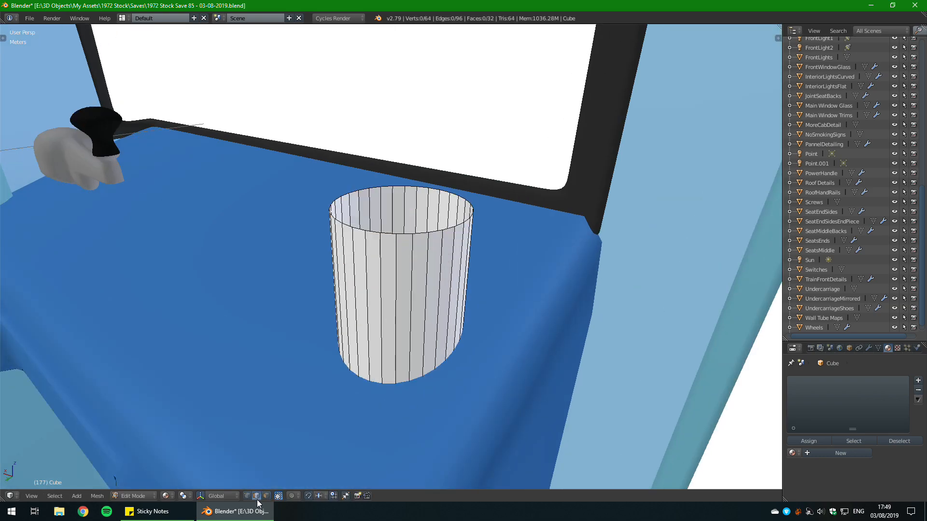
Step: Fill the cylinder's open upper edge loop with a new face
{"action": "right_click", "coordinate": [397, 233], "text": "alt"}
{"action": "key", "text": "f"}
{"action": "key", "text": "a"}
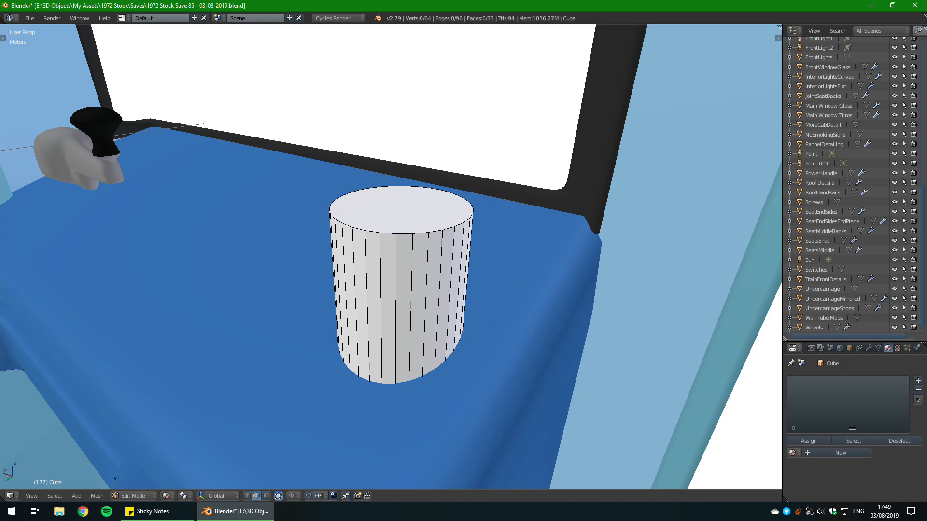
Step: Lower the cylinder's top face along Z to shorten the fitting, then fine-tune its height
{"action": "left_click", "coordinate": [266, 496]}
{"action": "right_click", "coordinate": [401, 208]}
{"action": "key", "text": "e"}
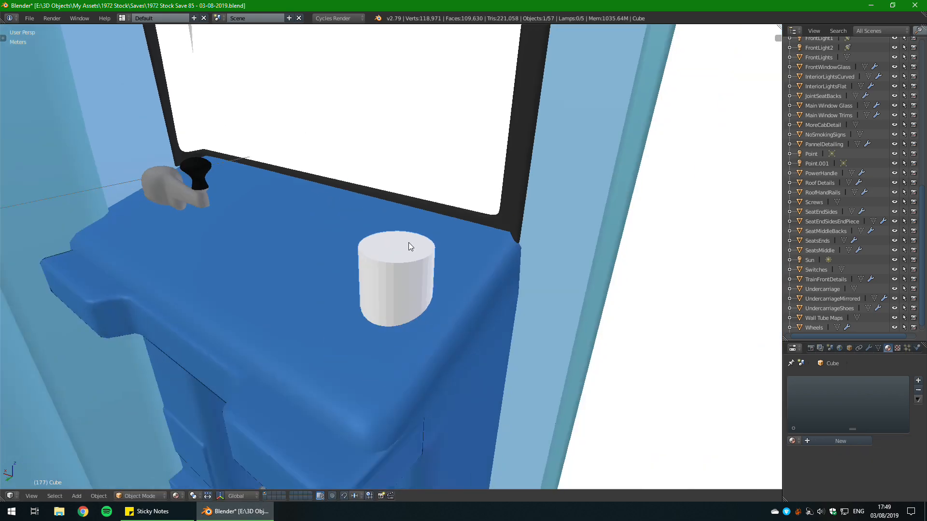
{"action": "mouse_move", "coordinate": [409, 242]}
{"action": "middle_mouse_down"}
{"action": "mouse_move", "coordinate": [408, 209]}
{"action": "mouse_move", "coordinate": [428, 188]}
{"action": "mouse_move", "coordinate": [421, 195]}
{"action": "mouse_move", "coordinate": [441, 196]}
{"action": "mouse_move", "coordinate": [440, 207]}
{"action": "mouse_move", "coordinate": [414, 244]}
{"action": "middle_mouse_up"}
{"action": "scroll", "coordinate": [427, 188], "scroll_direction": "down", "scroll_amount": 6}
{"action": "scroll", "coordinate": [428, 189], "scroll_direction": "up", "scroll_amount": 3}
{"action": "scroll", "coordinate": [421, 194], "scroll_direction": "up", "scroll_amount": 2}
{"action": "scroll", "coordinate": [414, 244], "scroll_direction": "up", "scroll_amount": 4}
{"action": "key", "text": "Tab"}
{"action": "scroll", "coordinate": [396, 256], "scroll_direction": "up", "scroll_amount": 2}
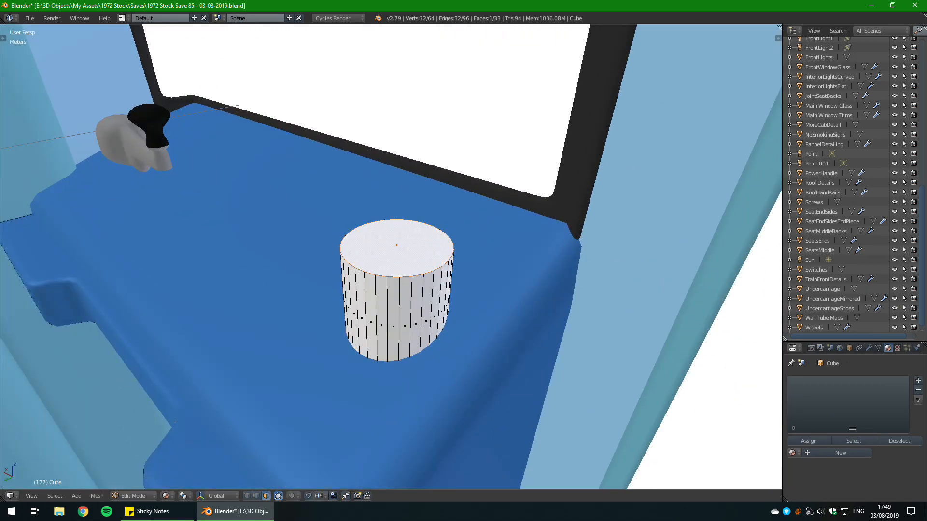
{"action": "key", "text": "g"}
{"action": "key", "text": "z"}
{"action": "key", "text": "Return"}
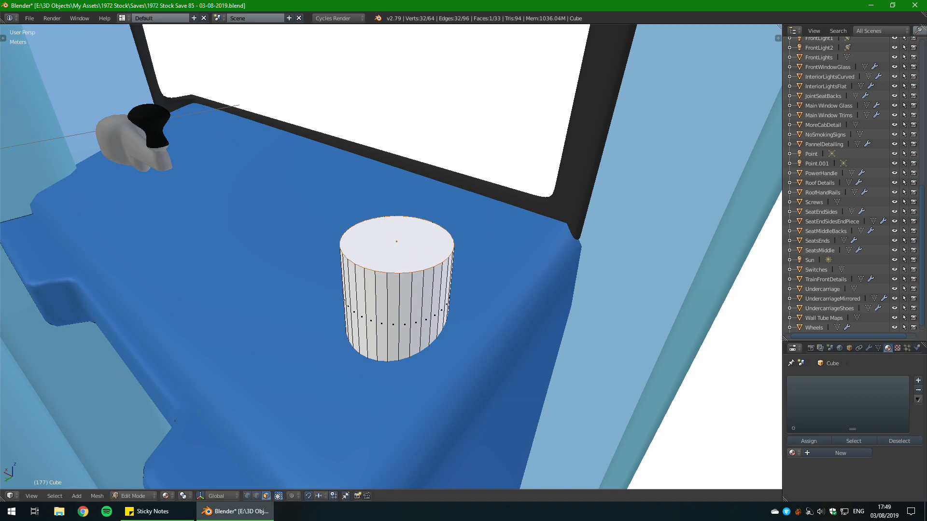
Step: Add two closely spaced loop cuts around the cylinder's side, sliding them by about -0.43 and -0.93
{"action": "key", "text": "ctrl+r"}
{"action": "left_click", "coordinate": [397, 309]}
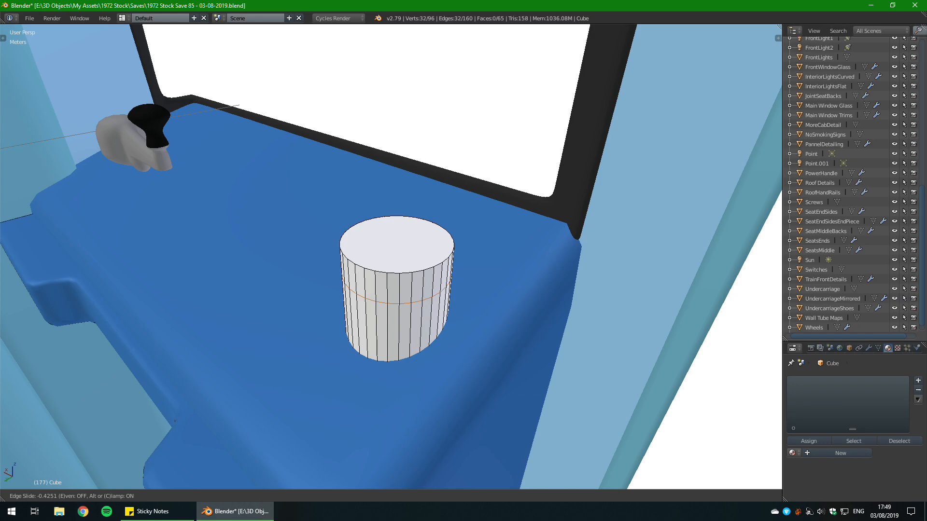
{"action": "key", "text": "Return"}
{"action": "key", "text": "ctrl+r"}
{"action": "left_click", "coordinate": [396, 333]}
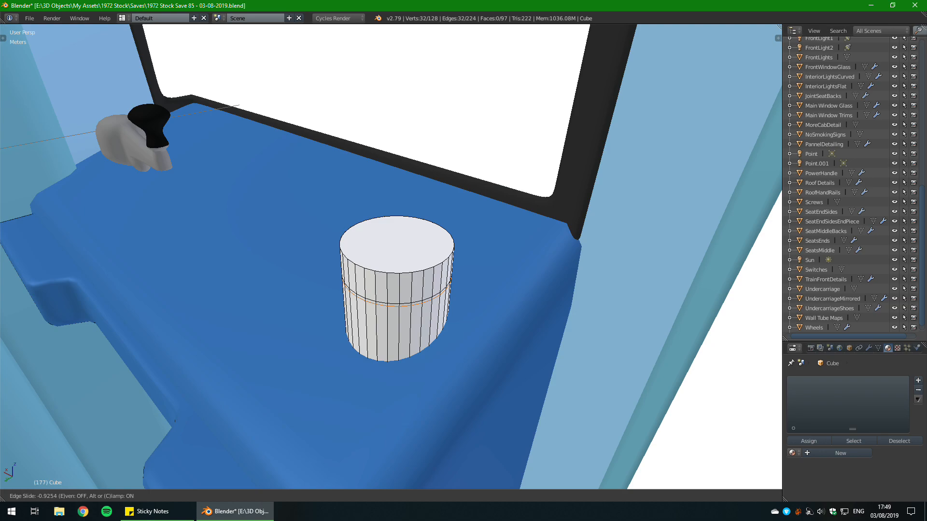
{"action": "key", "text": "Return"}
Step: Extrude the narrow face ring in place and scale it outward by about 1.02, excluding the Z axis
{"action": "left_click", "coordinate": [266, 496]}
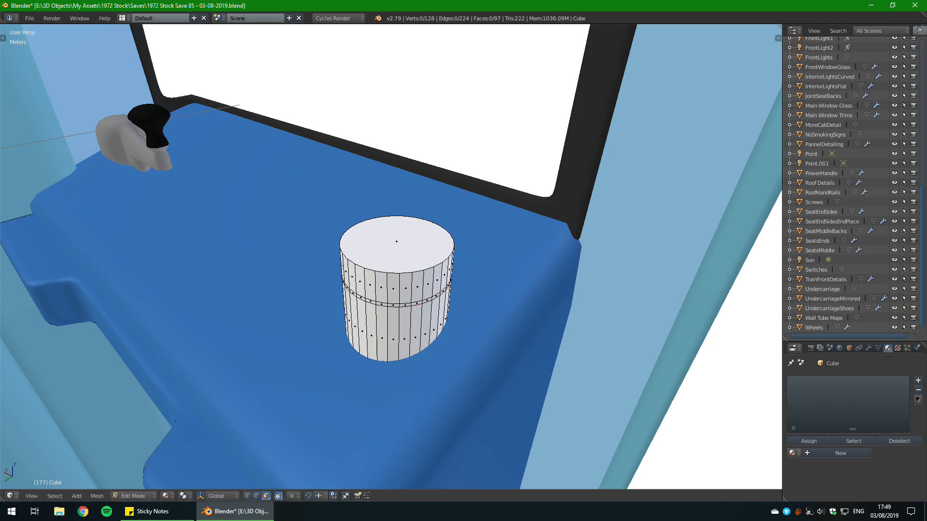
{"action": "right_click", "coordinate": [400, 305], "text": "alt"}
{"action": "key", "text": "e"}
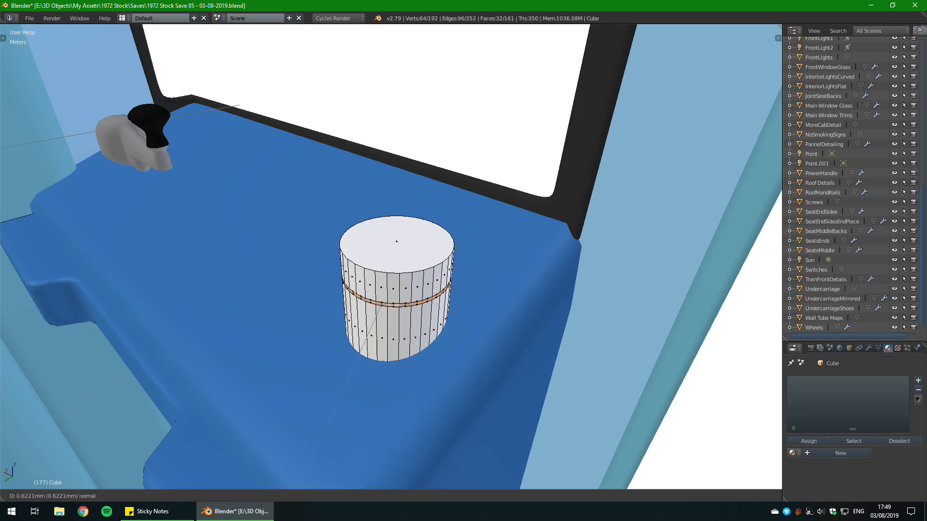
{"action": "key", "text": "Escape"}
{"action": "key", "text": "s"}
{"action": "key", "text": "shift+z"}
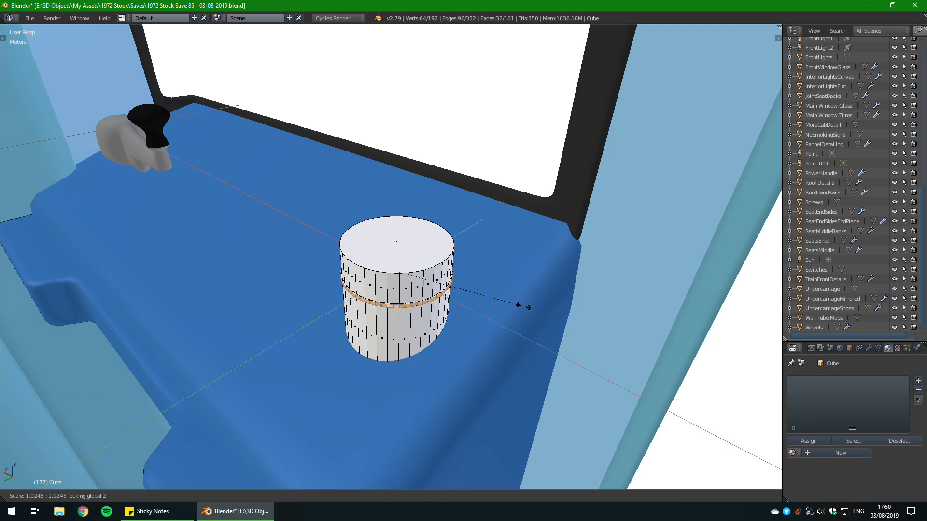
{"action": "left_click", "coordinate": [526, 311]}
Step: Scale the raised ring down along Z to make it thinner
{"action": "key", "text": "Tab"}
{"action": "middle_click_drag", "start_coordinate": [489, 297], "coordinate": [569, 239]}
{"action": "scroll", "coordinate": [570, 238], "scroll_direction": "up", "scroll_amount": 2}
{"action": "key", "text": "Tab"}
{"action": "middle_click_drag", "start_coordinate": [570, 270], "coordinate": [548, 265]}
{"action": "key", "text": "s"}
{"action": "key", "text": "z"}
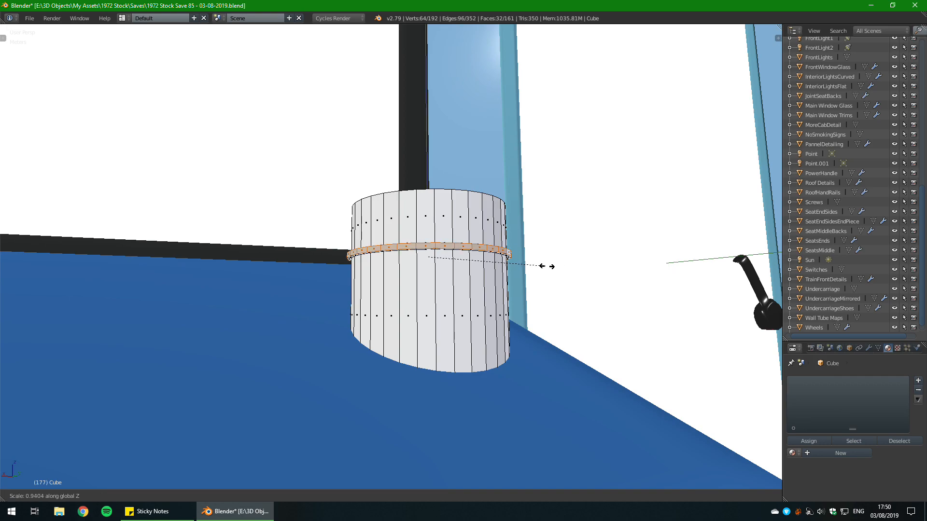
{"action": "left_click", "coordinate": [488, 263]}
Step: Scale the raised ring inward by about 0.98, excluding the Z axis
{"action": "middle_click_drag", "start_coordinate": [488, 263], "coordinate": [418, 306]}
{"action": "key", "text": "Tab"}
{"action": "scroll", "coordinate": [461, 291], "scroll_direction": "down", "scroll_amount": 5}
{"action": "key", "text": "Tab"}
{"action": "scroll", "coordinate": [386, 280], "scroll_direction": "up", "scroll_amount": 2}
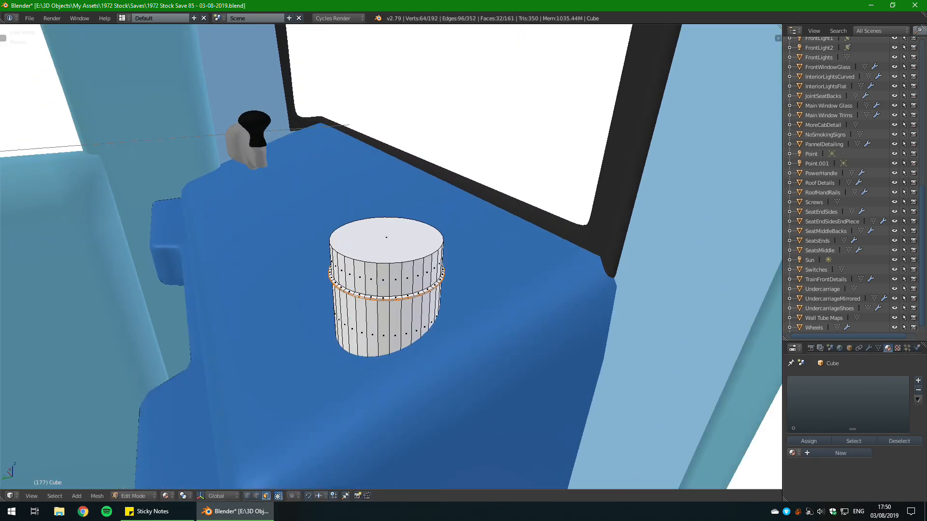
{"action": "key", "text": "s"}
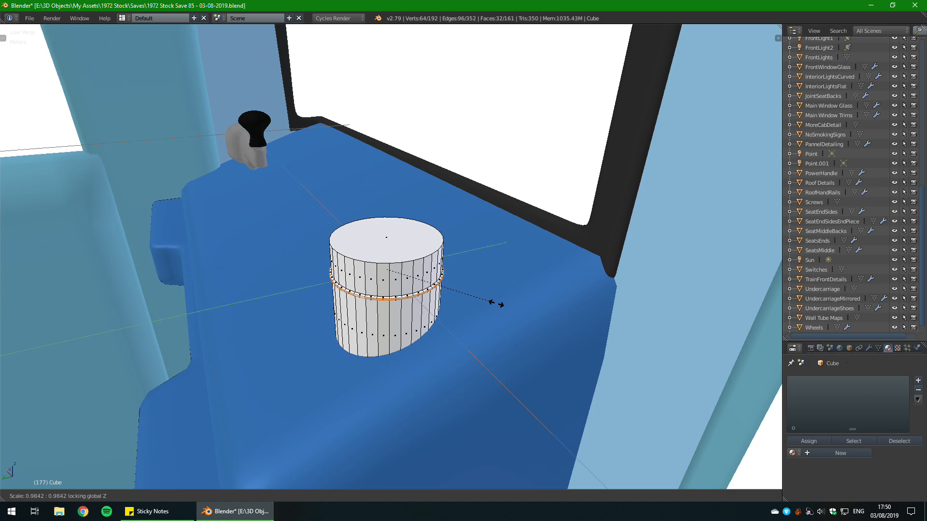
{"action": "left_click", "coordinate": [498, 304]}
Step: Apply smooth shading to the cylindrical fitting and return to editing its mesh
{"action": "key", "text": "Tab"}
{"action": "mouse_move", "coordinate": [496, 303]}
{"action": "middle_mouse_down"}
{"action": "mouse_move", "coordinate": [481, 284]}
{"action": "mouse_move", "coordinate": [415, 268]}
{"action": "mouse_move", "coordinate": [412, 243]}
{"action": "middle_mouse_up"}
{"action": "key", "text": "t"}
{"action": "left_click", "coordinate": [34, 170]}
{"action": "key", "text": "t"}
{"action": "scroll", "coordinate": [453, 273], "scroll_direction": "up", "scroll_amount": 3}
{"action": "scroll", "coordinate": [411, 243], "scroll_direction": "up", "scroll_amount": 2}
{"action": "key", "text": "Tab"}
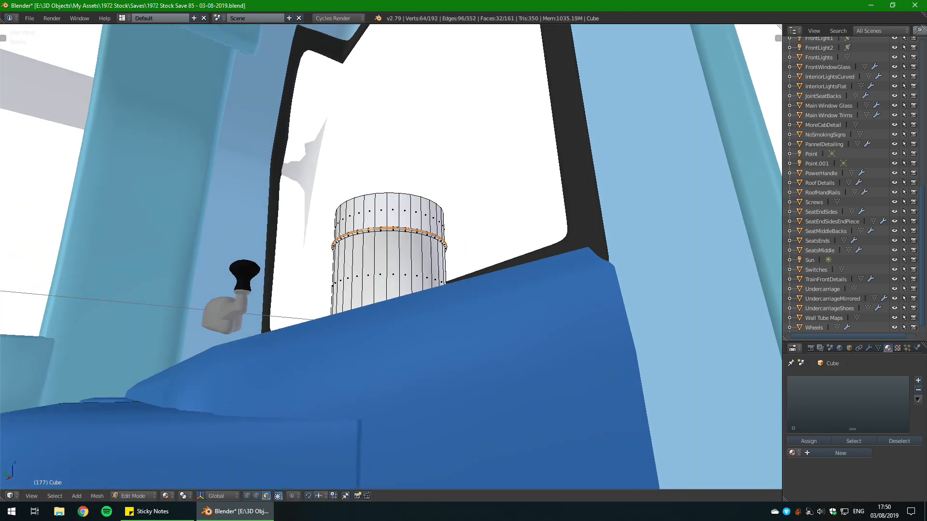
Step: Try adding a loop cut near the cylinder's base and rotating it about X to follow the sloping desk
{"action": "middle_click_drag", "start_coordinate": [395, 217], "coordinate": [367, 311]}
{"action": "key", "text": "ctrl+r"}
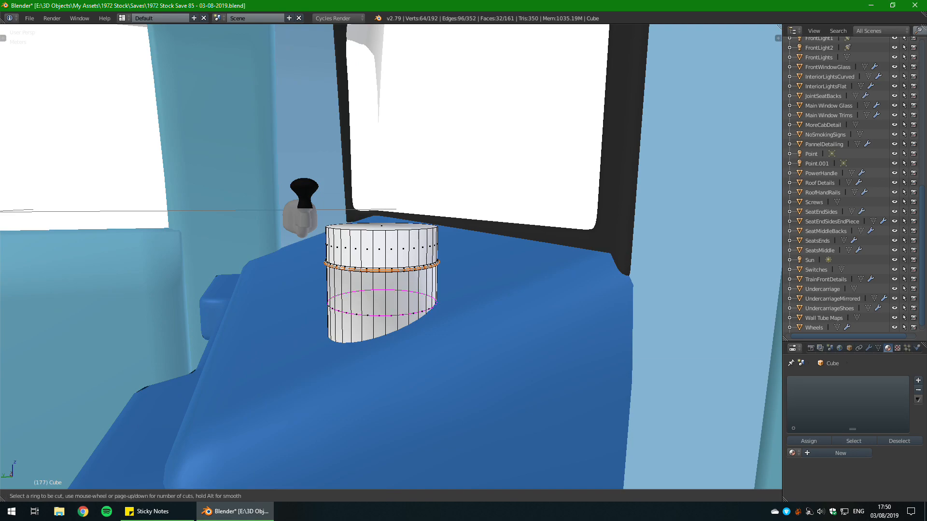
{"action": "left_click", "coordinate": [379, 315]}
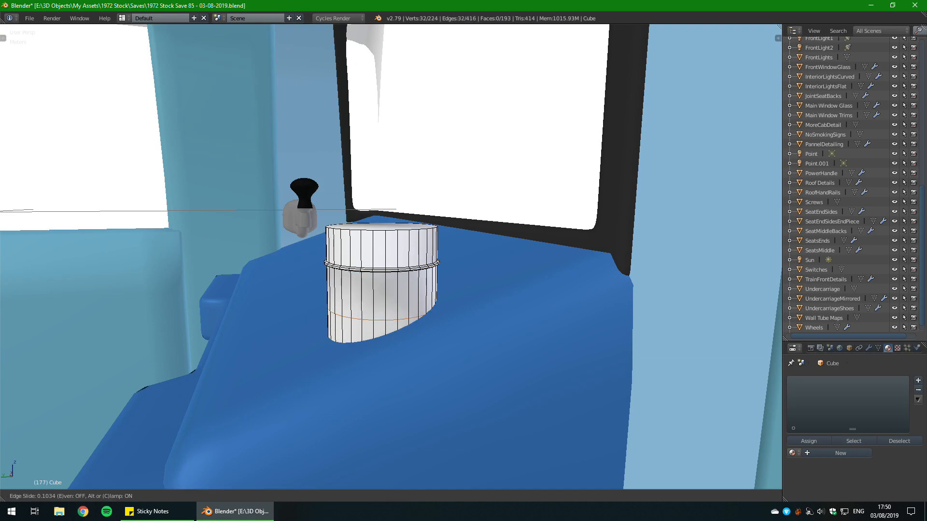
{"action": "key", "text": "Return"}
{"action": "middle_click_drag", "start_coordinate": [473, 300], "coordinate": [503, 296]}
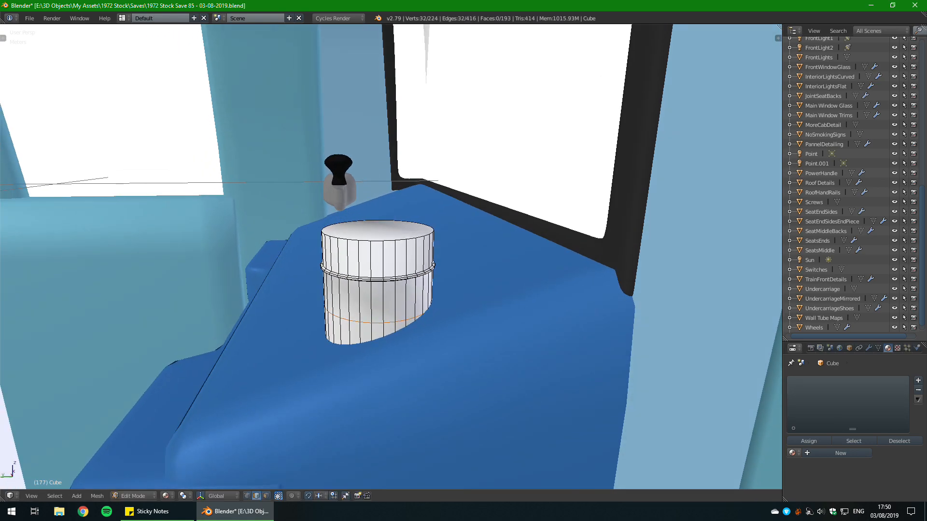
{"action": "key", "text": "r"}
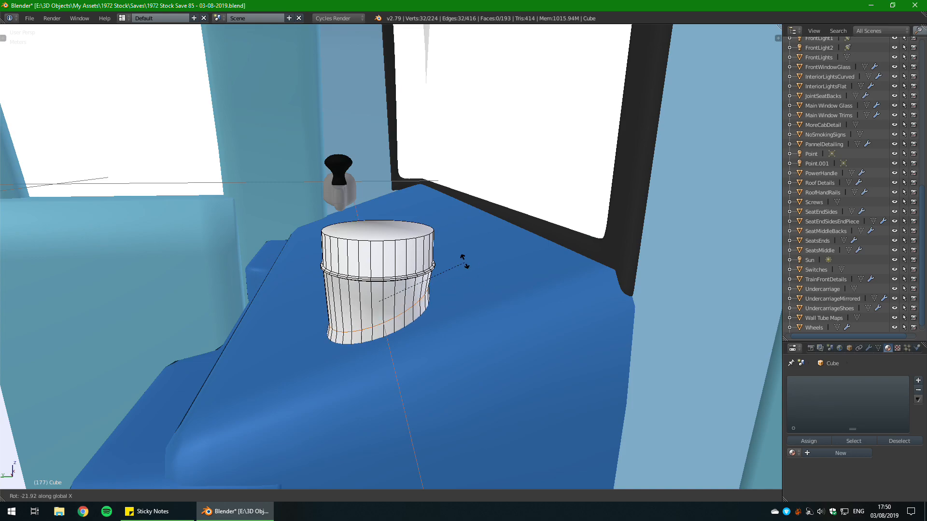
{"action": "key", "text": "Escape"}
{"action": "middle_click_drag", "start_coordinate": [769, 296], "coordinate": [769, 296]}
{"action": "key", "text": "a"}
Step: Examine the PureRef reference photo of the round desk fitting and compare its band, ring and base with the model
{"action": "right_click_drag", "start_coordinate": [926, 357], "coordinate": [709, 378]}
{"action": "scroll", "coordinate": [710, 378], "scroll_direction": "up", "scroll_amount": 4}
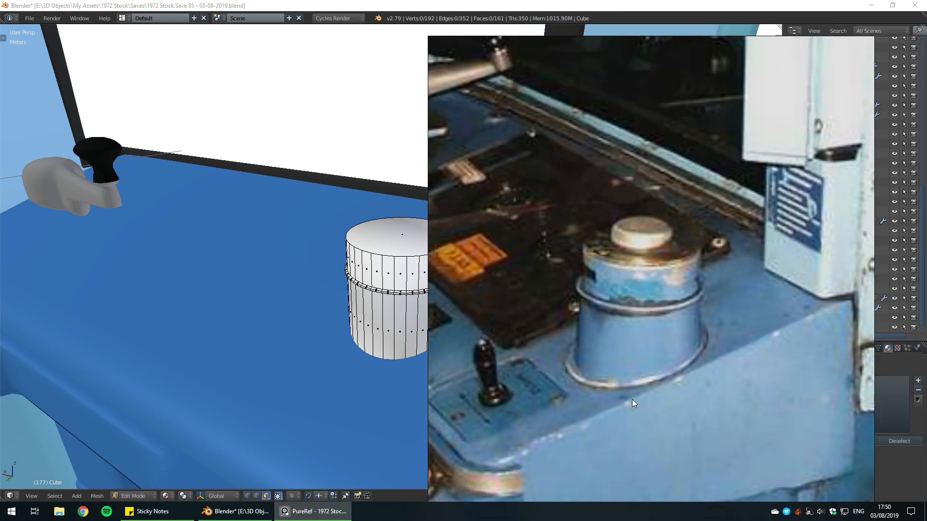
{"action": "right_click_drag", "start_coordinate": [620, 338], "coordinate": [926, 341]}
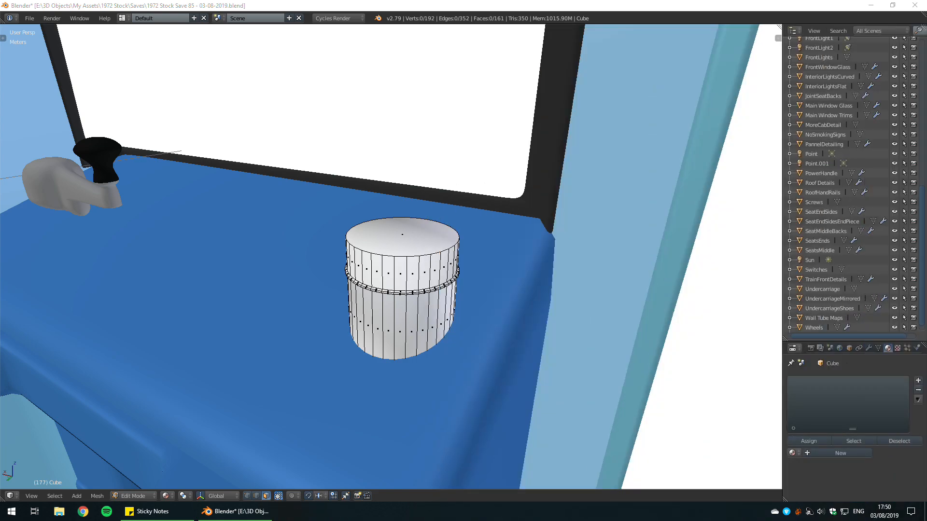
{"action": "middle_click_drag", "start_coordinate": [627, 309], "coordinate": [577, 306]}
{"action": "scroll", "coordinate": [635, 292], "scroll_direction": "up", "scroll_amount": 2}
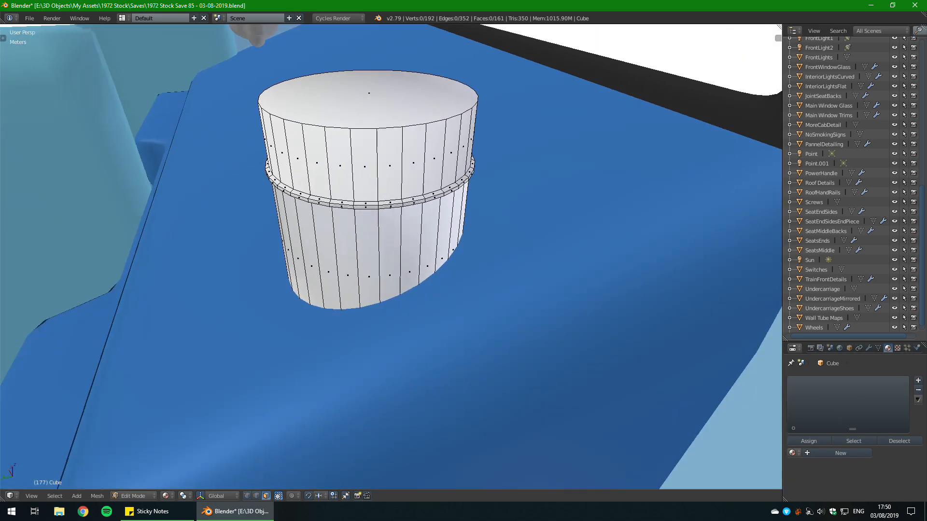
{"action": "middle_click_drag", "start_coordinate": [577, 306], "coordinate": [634, 292]}
{"action": "scroll", "coordinate": [637, 308], "scroll_direction": "down", "scroll_amount": 1}
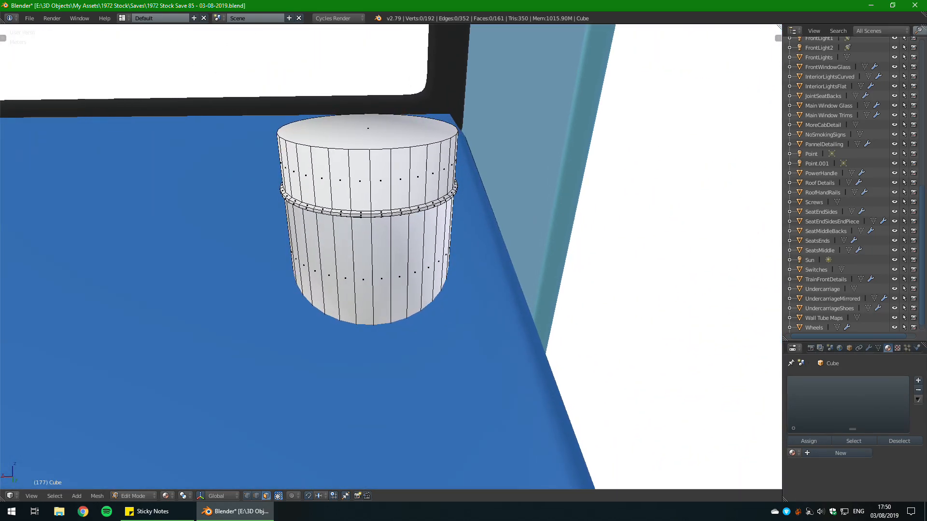
{"action": "right_click_drag", "start_coordinate": [926, 222], "coordinate": [607, 258]}
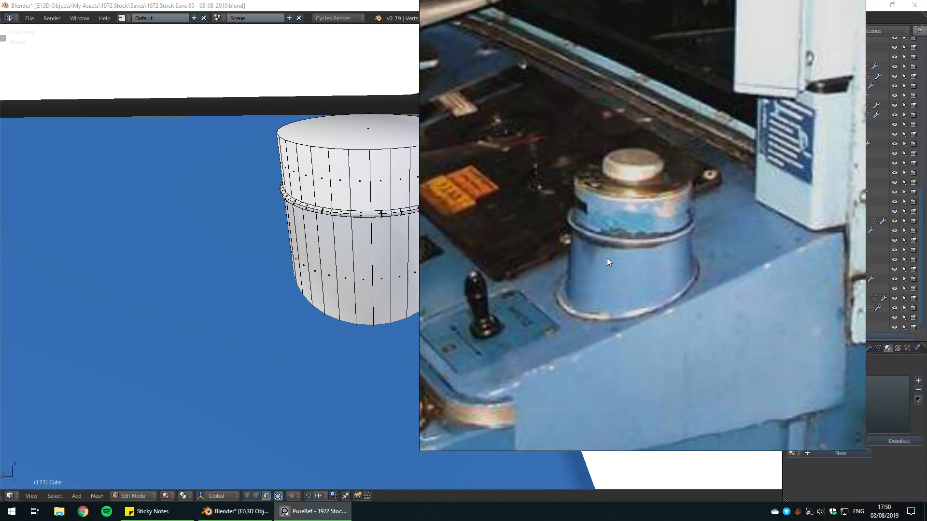
{"action": "scroll", "coordinate": [587, 210], "scroll_direction": "down", "scroll_amount": 2}
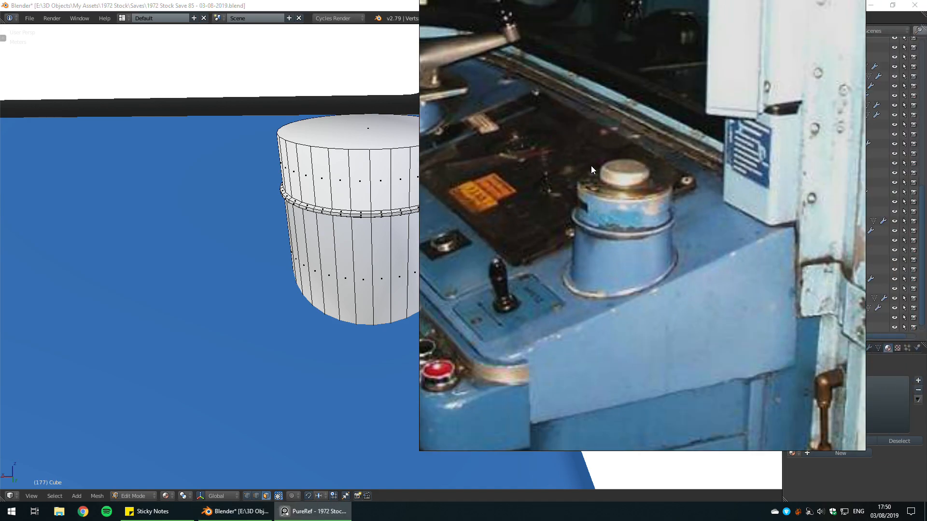
{"action": "right_click_drag", "start_coordinate": [635, 221], "coordinate": [926, 222]}
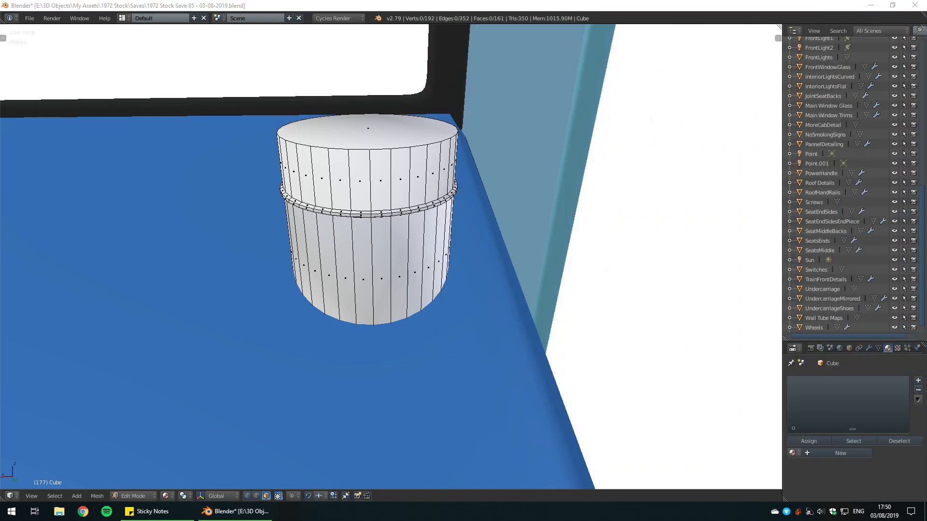
Step: Add two evenly spaced loop cuts around the cylinder's upper band above the ring
{"action": "middle_click_drag", "start_coordinate": [627, 251], "coordinate": [676, 277]}
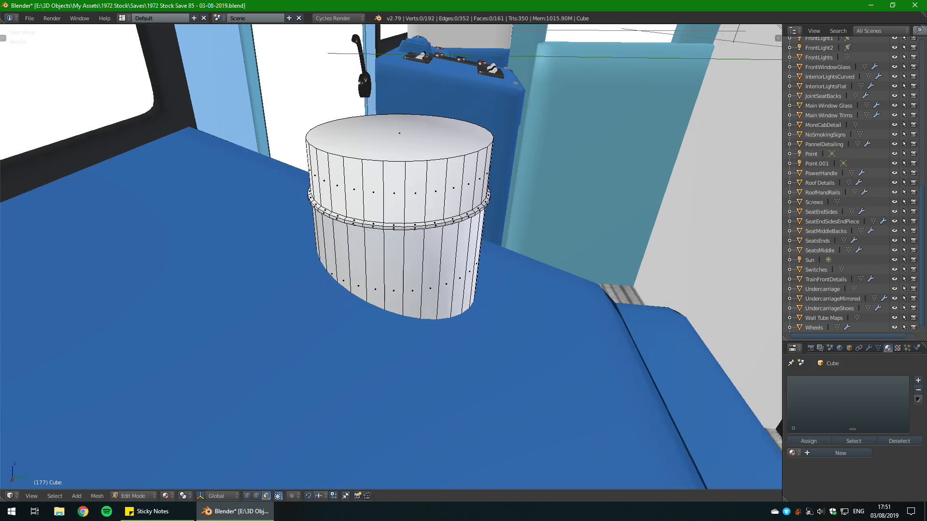
{"action": "key", "text": "ctrl+r"}
{"action": "scroll", "coordinate": [401, 174], "scroll_direction": "up", "scroll_amount": 1}
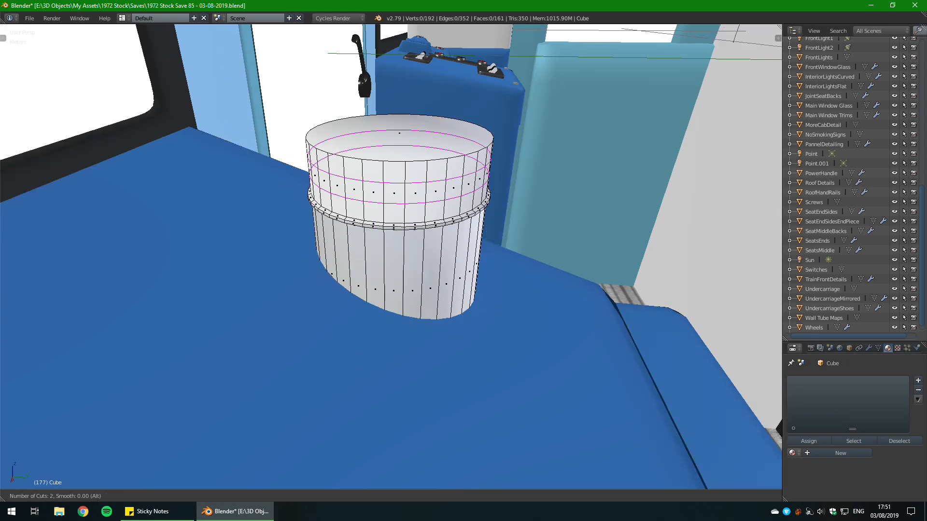
{"action": "left_click", "coordinate": [400, 173]}
{"action": "key", "text": "Return"}
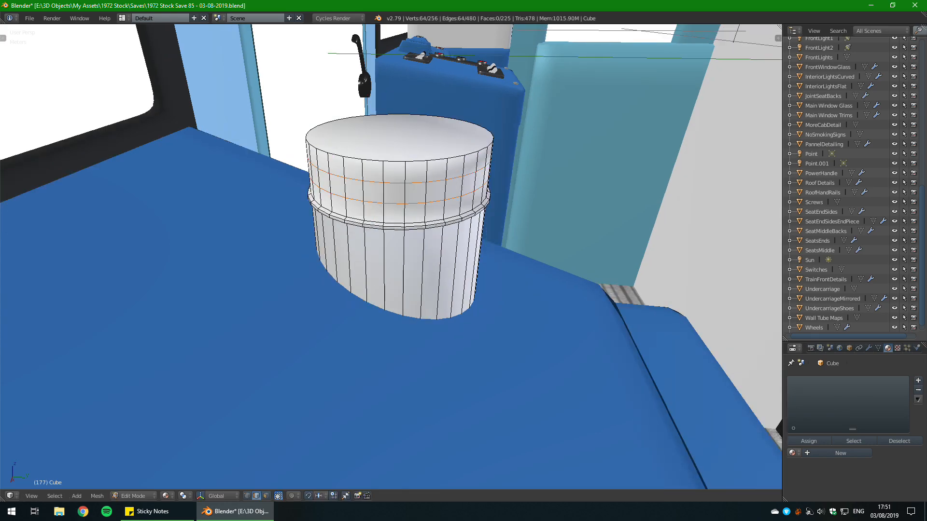
Step: Select nine adjacent faces along the middle row of the cylinder's upper band
{"action": "left_click", "coordinate": [266, 495]}
{"action": "middle_click_drag", "start_coordinate": [435, 290], "coordinate": [369, 304]}
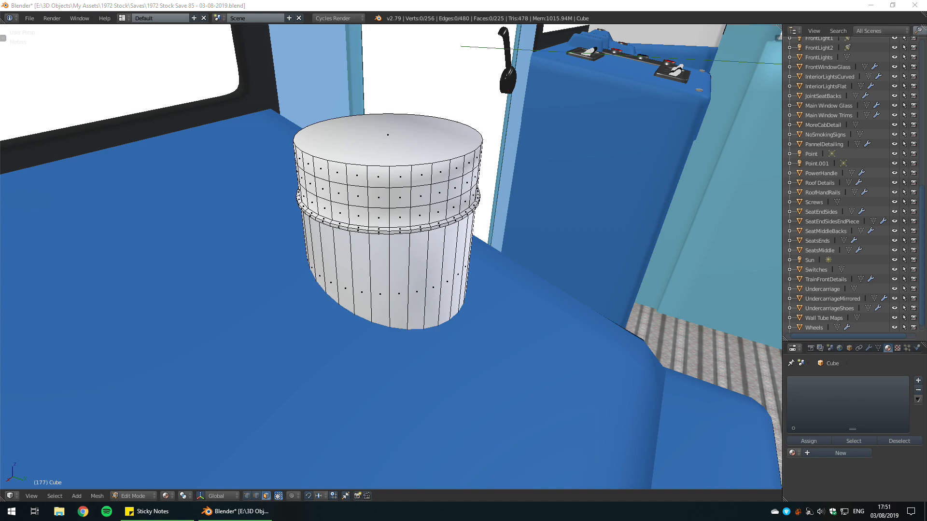
{"action": "middle_click_drag", "start_coordinate": [386, 271], "coordinate": [406, 289]}
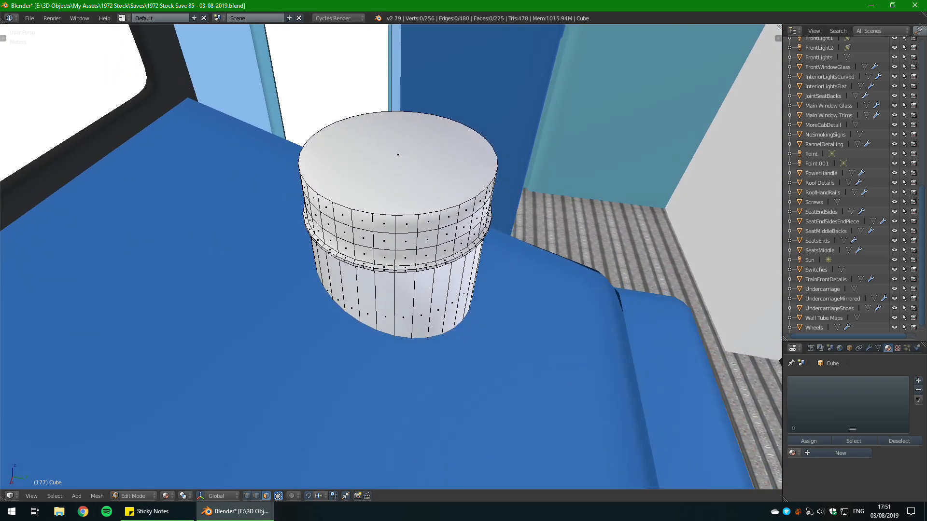
{"action": "right_click", "coordinate": [446, 234]}
{"action": "scroll", "coordinate": [446, 235], "scroll_direction": "down", "scroll_amount": 2}
{"action": "middle_click_drag", "start_coordinate": [446, 235], "coordinate": [398, 238]}
{"action": "right_click", "coordinate": [406, 232], "text": "shift"}
{"action": "right_click", "coordinate": [392, 232], "text": "shift"}
{"action": "right_click", "coordinate": [367, 231], "text": "shift"}
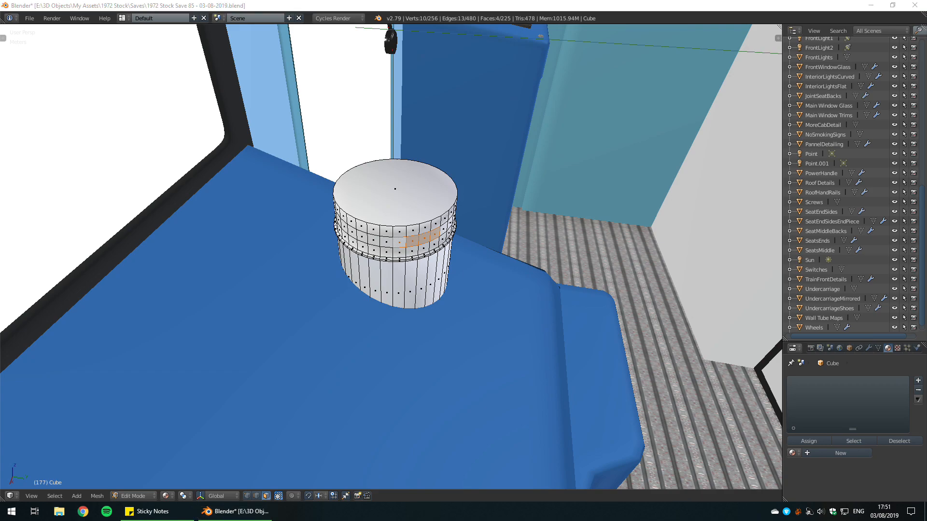
{"action": "middle_click_drag", "start_coordinate": [396, 237], "coordinate": [375, 234]}
{"action": "right_click", "coordinate": [377, 237], "text": "shift"}
{"action": "right_click", "coordinate": [365, 235], "text": "shift"}
{"action": "right_click", "coordinate": [353, 233], "text": "shift"}
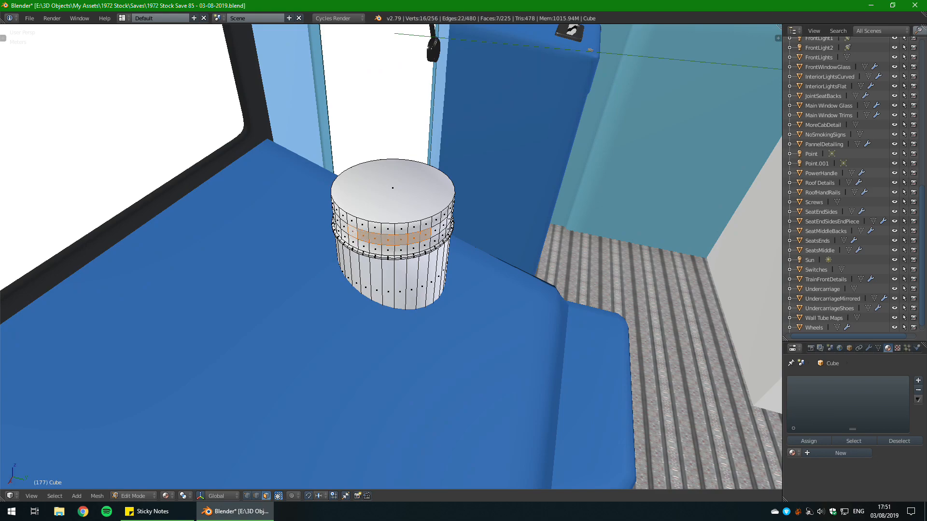
{"action": "right_click", "coordinate": [343, 231], "text": "shift"}
{"action": "middle_click_drag", "start_coordinate": [344, 230], "coordinate": [380, 235]}
{"action": "right_click", "coordinate": [381, 235], "text": "shift"}
Step: Try extruding the selected band faces inward, check the shape in Object Mode and undo the extrusion
{"action": "key", "text": "e"}
{"action": "left_click", "coordinate": [409, 277]}
{"action": "key", "text": "Tab"}
{"action": "middle_click_drag", "start_coordinate": [409, 277], "coordinate": [422, 249]}
{"action": "key", "text": "Tab"}
{"action": "scroll", "coordinate": [391, 256], "scroll_direction": "up", "scroll_amount": 2}
{"action": "key", "text": "ctrl+z"}
Step: Extrude the nine selected band faces inward to form a recessed slot around part of the cylinder
{"action": "key", "text": "e"}
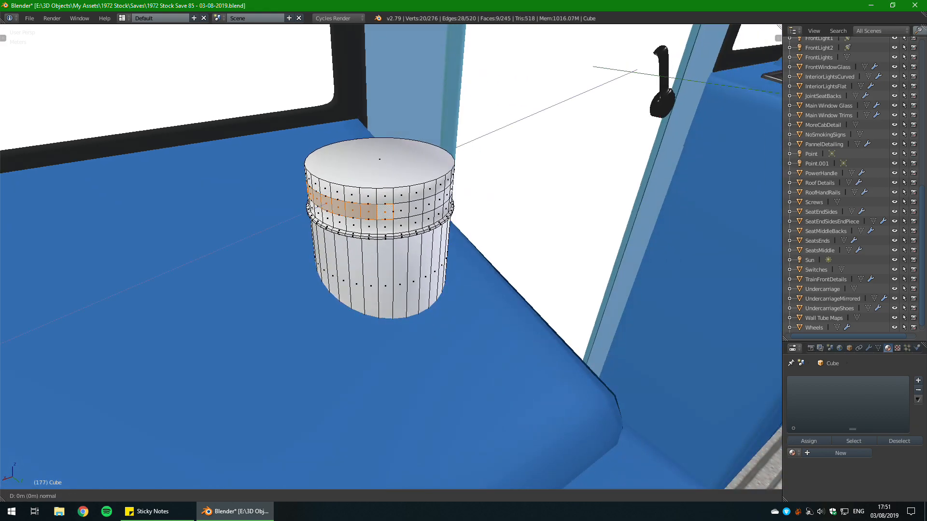
{"action": "left_click", "coordinate": [453, 228]}
{"action": "key", "text": "Tab"}
{"action": "middle_click_drag", "start_coordinate": [453, 228], "coordinate": [552, 229]}
{"action": "key", "text": "Tab"}
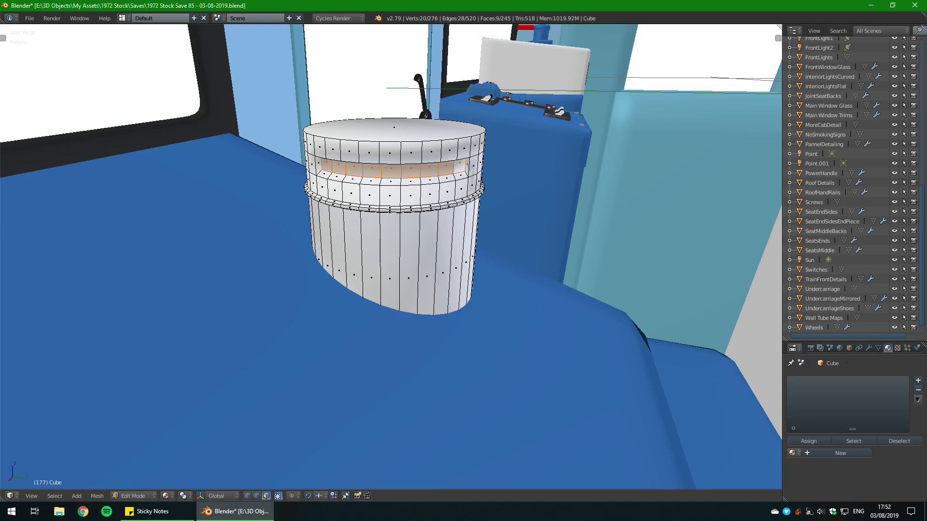
Step: Save the model over the existing file 1972 Stock Save 85 - 03-08-2019.blend
{"action": "left_click", "coordinate": [256, 496]}
{"action": "right_click", "coordinate": [314, 147], "text": "shift"}
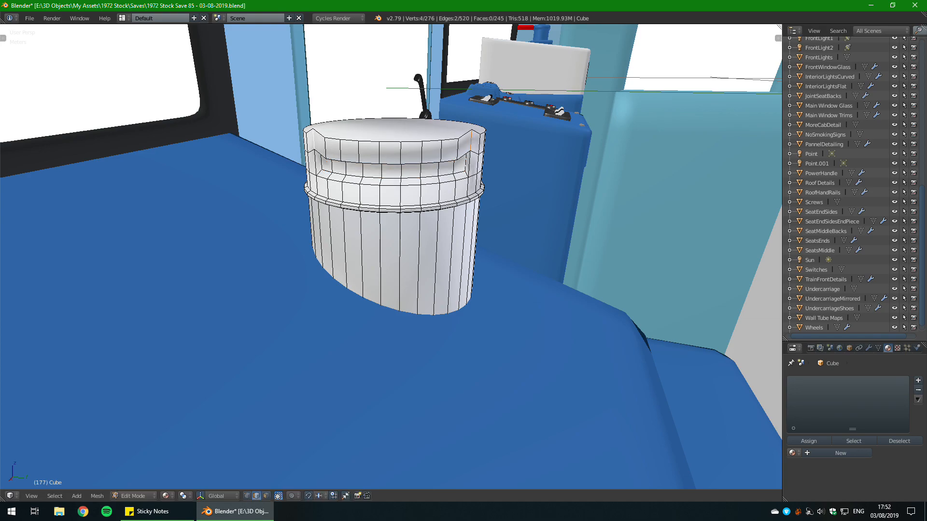
{"action": "key", "text": "Tab"}
{"action": "scroll", "coordinate": [496, 225], "scroll_direction": "down", "scroll_amount": 5}
{"action": "scroll", "coordinate": [495, 214], "scroll_direction": "up", "scroll_amount": 3}
{"action": "middle_click_drag", "start_coordinate": [483, 216], "coordinate": [506, 237]}
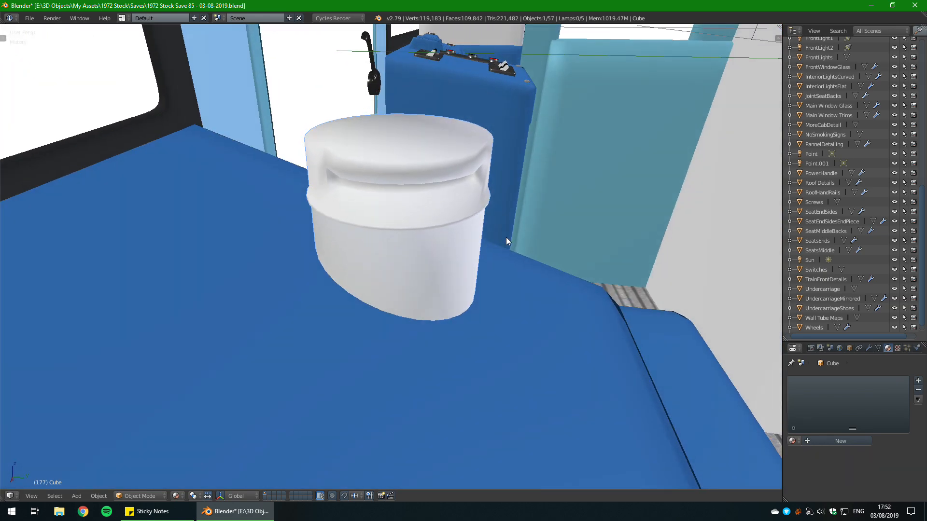
{"action": "key", "text": "Tab"}
{"action": "key", "text": "Tab"}
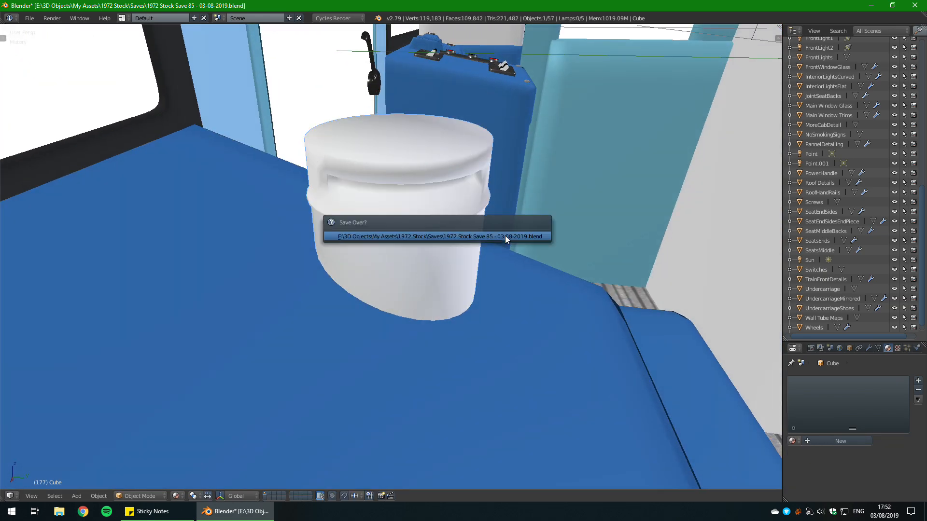
Step: Examine the recessed slot in the cylinder's upper band from several angles, both shaded and as mesh
{"action": "middle_click_drag", "start_coordinate": [511, 225], "coordinate": [472, 250]}
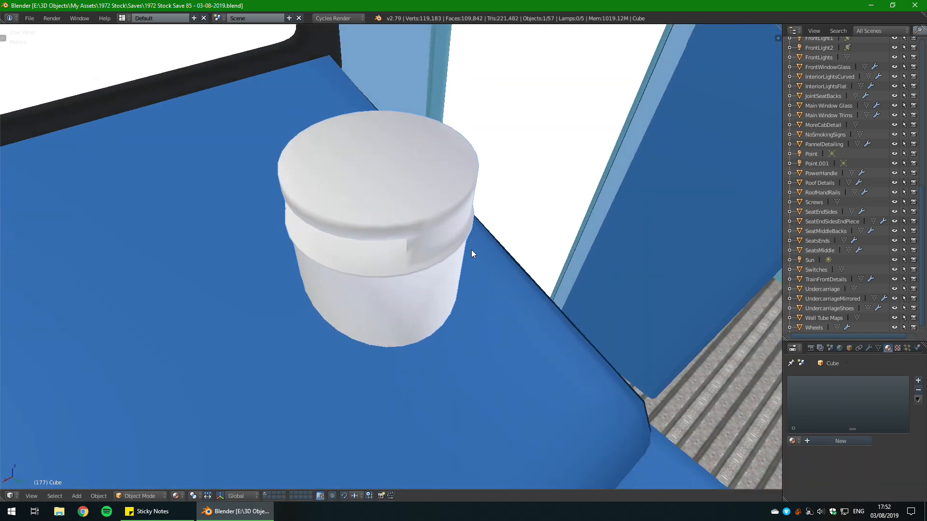
{"action": "middle_click_drag", "start_coordinate": [386, 216], "coordinate": [482, 163]}
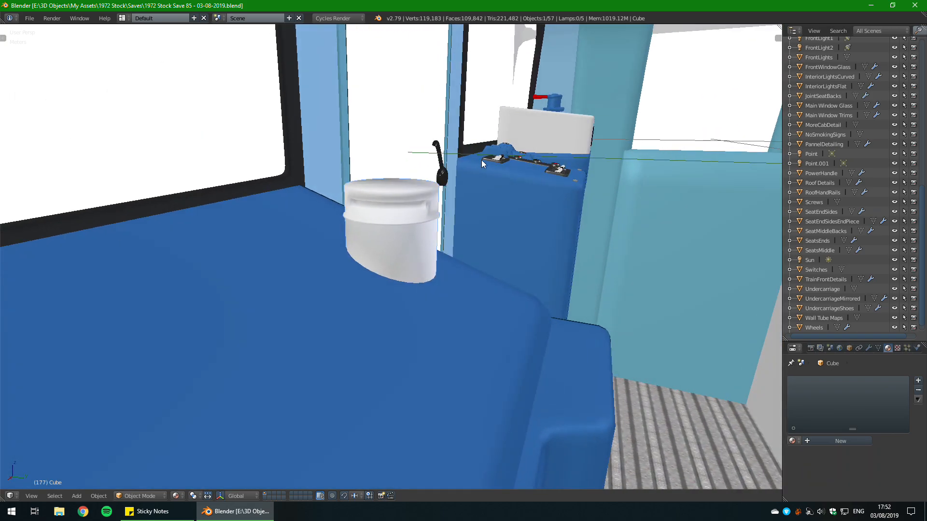
{"action": "middle_click_drag", "start_coordinate": [306, 158], "coordinate": [349, 224]}
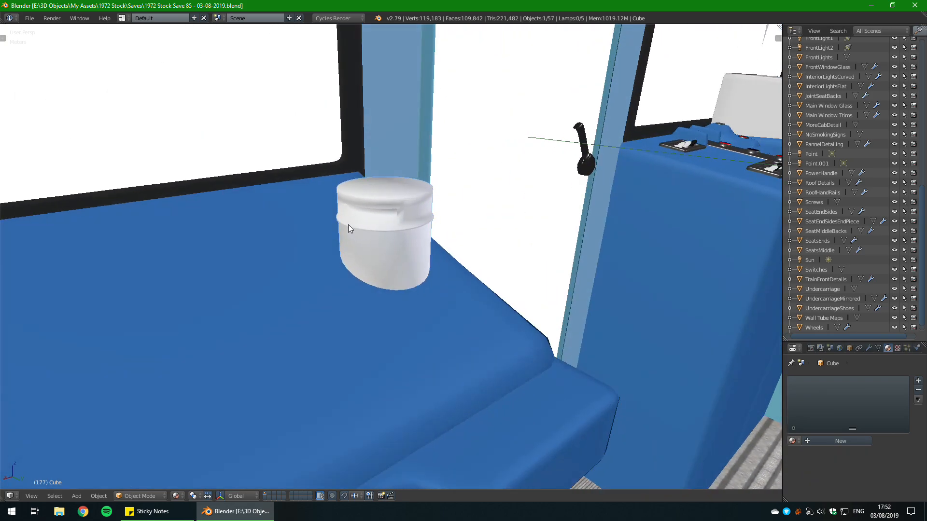
{"action": "key", "text": "Tab"}
{"action": "scroll", "coordinate": [349, 224], "scroll_direction": "up", "scroll_amount": 6}
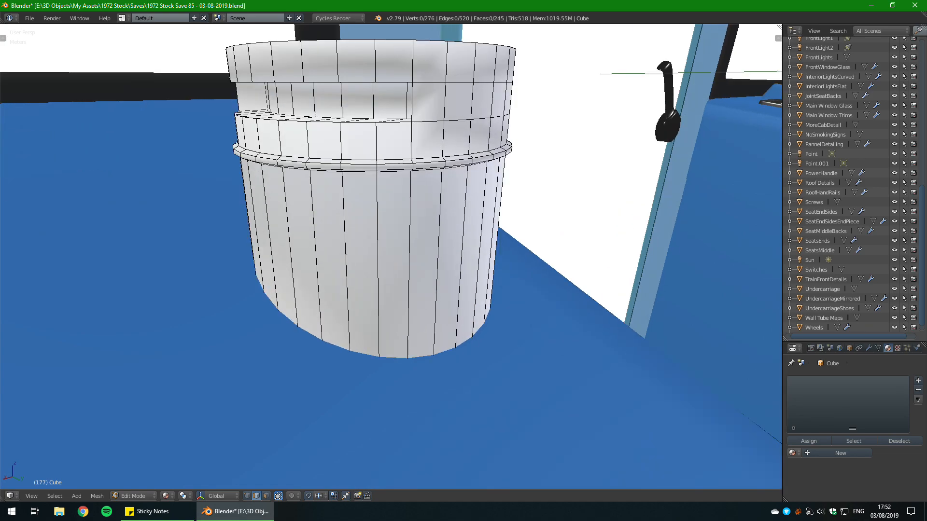
{"action": "scroll", "coordinate": [391, 256], "scroll_direction": "down", "scroll_amount": 5}
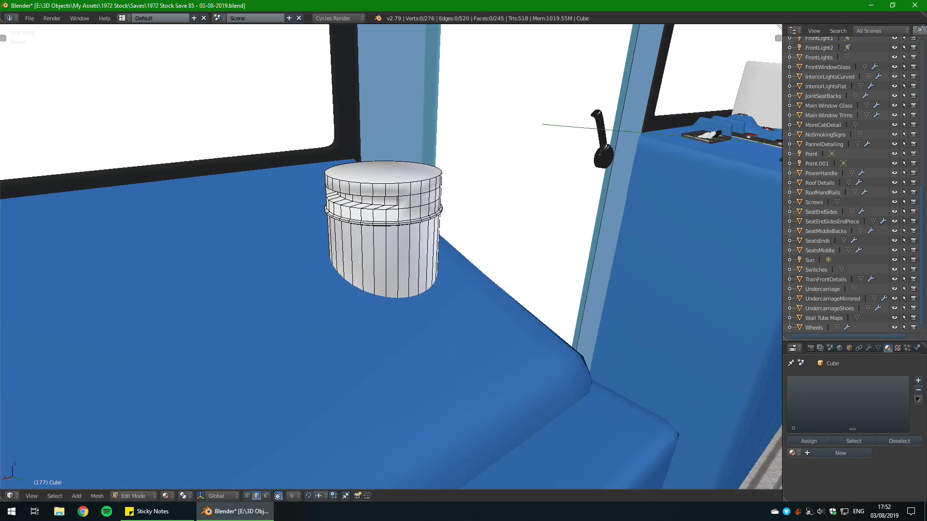
{"action": "middle_click_drag", "start_coordinate": [393, 246], "coordinate": [376, 276]}
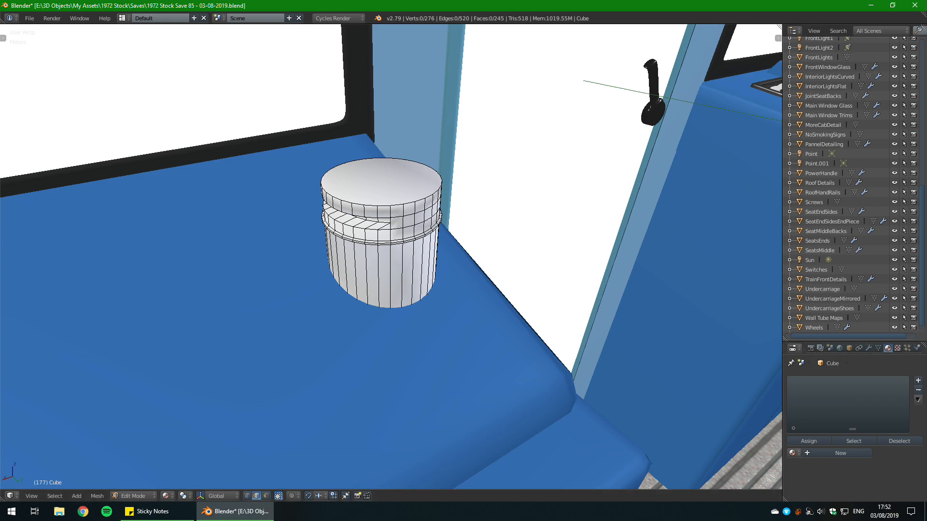
{"action": "middle_click_drag", "start_coordinate": [434, 338], "coordinate": [357, 341]}
Step: Inset the cylinder's top face and extrude the inner face upward into a raised central boss
{"action": "left_click", "coordinate": [266, 496]}
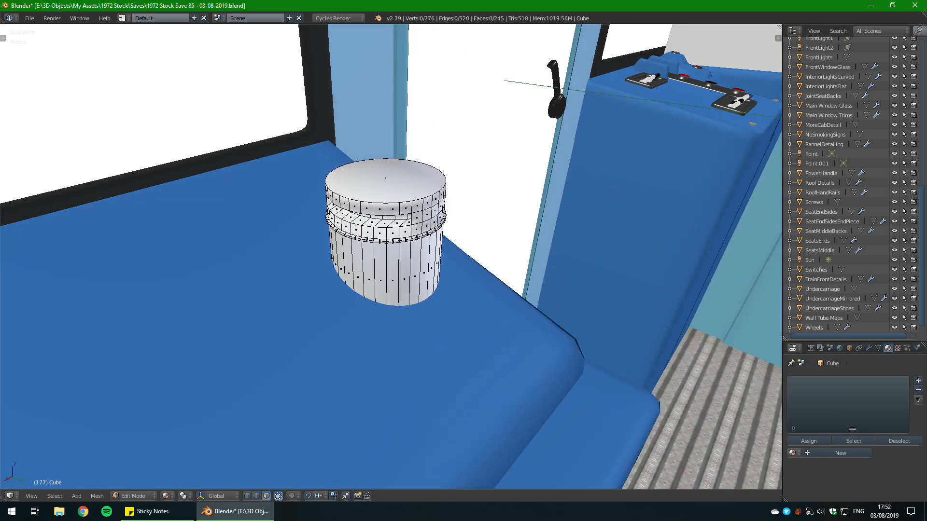
{"action": "right_click", "coordinate": [385, 179]}
{"action": "key", "text": "i"}
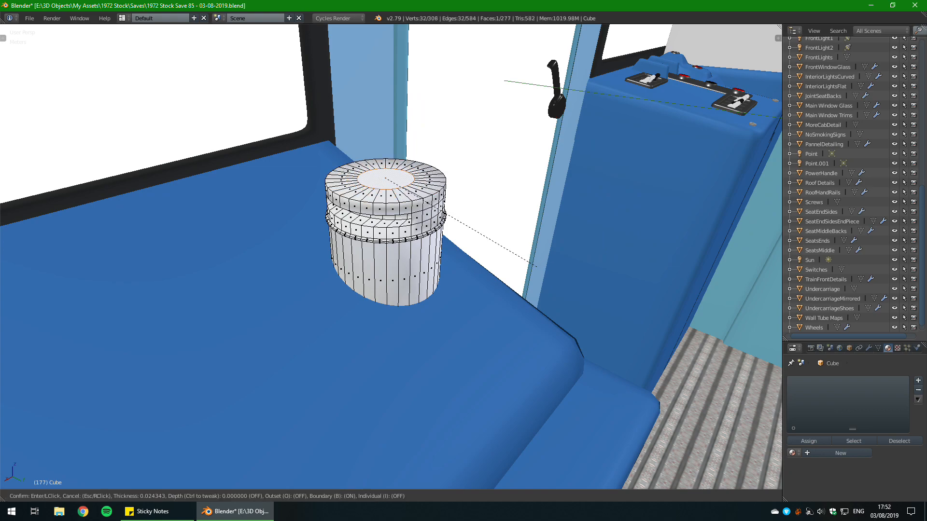
{"action": "left_click", "coordinate": [538, 264]}
{"action": "key", "text": "e"}
{"action": "left_click", "coordinate": [531, 254]}
Step: Scale down the boss's top face to taper its side and adjust its height along Z
{"action": "key", "text": "s"}
{"action": "left_click", "coordinate": [525, 249]}
{"action": "key", "text": "g"}
{"action": "key", "text": "z"}
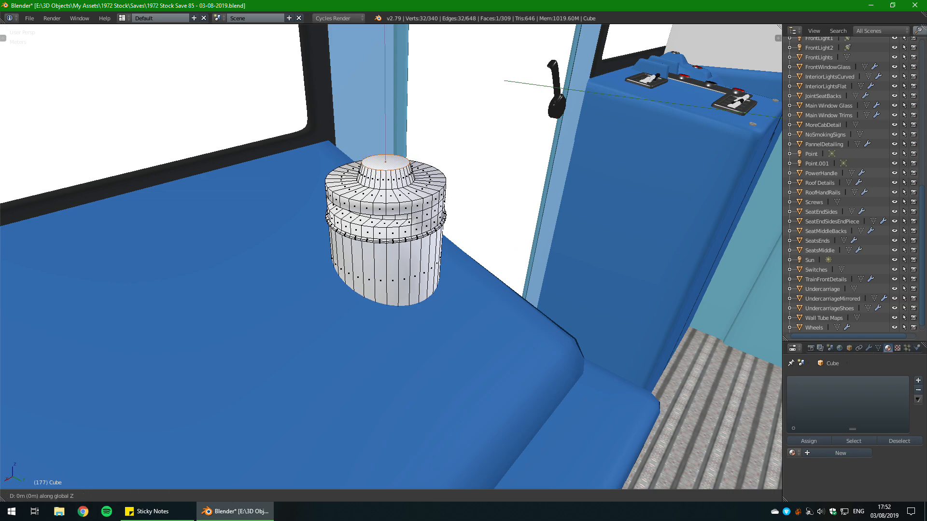
{"action": "left_click", "coordinate": [515, 250]}
{"action": "key", "text": "Tab"}
{"action": "middle_click_drag", "start_coordinate": [492, 241], "coordinate": [431, 259]}
Step: Add one loop cut around the boss's sloping side and scale the new edge loop
{"action": "key", "text": "Tab"}
{"action": "key", "text": "ctrl+r"}
{"action": "left_click", "coordinate": [395, 191]}
{"action": "right_click", "coordinate": [395, 191]}
{"action": "key", "text": "s"}
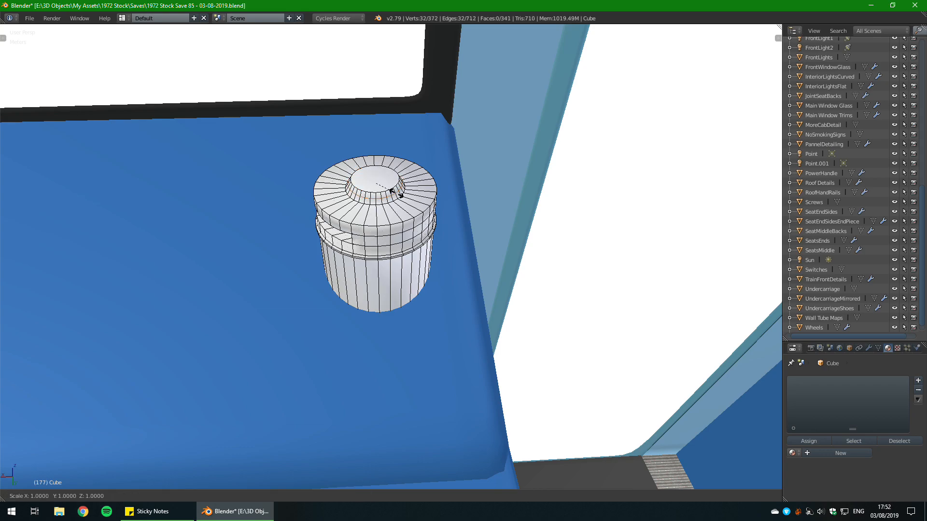
{"action": "left_click", "coordinate": [395, 191]}
{"action": "key", "text": "Tab"}
Step: Move the boss's top face along Z to adjust its height and save the file
{"action": "key", "text": "Tab"}
{"action": "left_click", "coordinate": [266, 495]}
{"action": "left_click", "coordinate": [374, 178]}
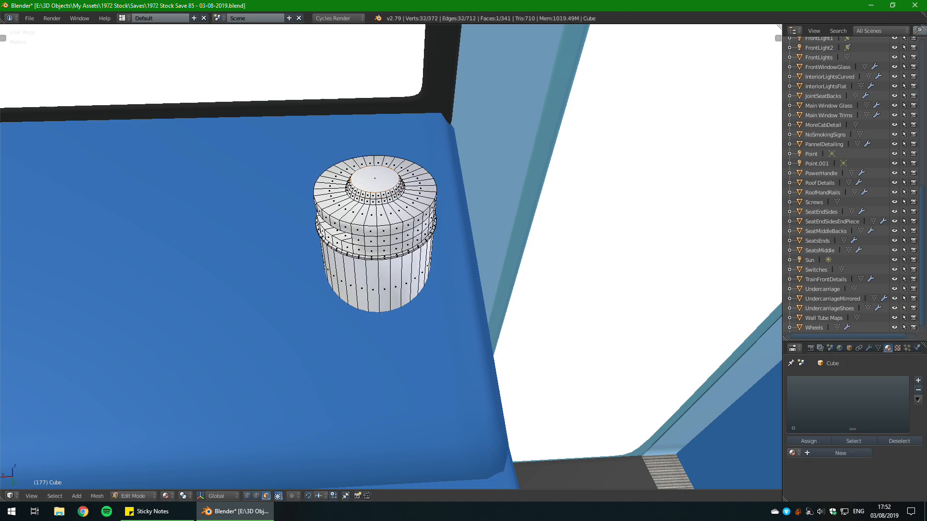
{"action": "key", "text": "g"}
{"action": "key", "text": "z"}
{"action": "key", "text": "Return"}
{"action": "key", "text": "Tab"}
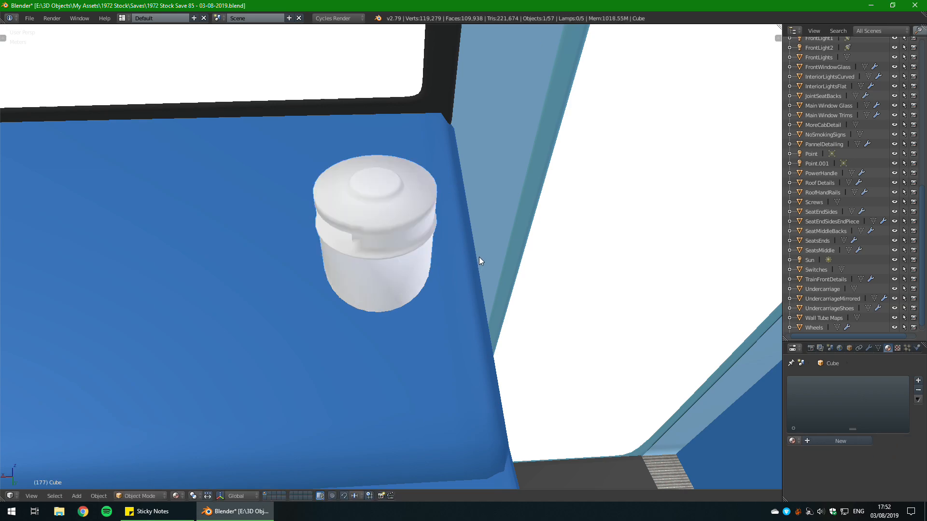
Step: Compare the fitting's boss, slot and ring with the PureRef photo of the cab desk, viewing the model from several angles
{"action": "scroll", "coordinate": [478, 261], "scroll_direction": "down", "scroll_amount": 2}
{"action": "middle_click_drag", "start_coordinate": [479, 257], "coordinate": [594, 245]}
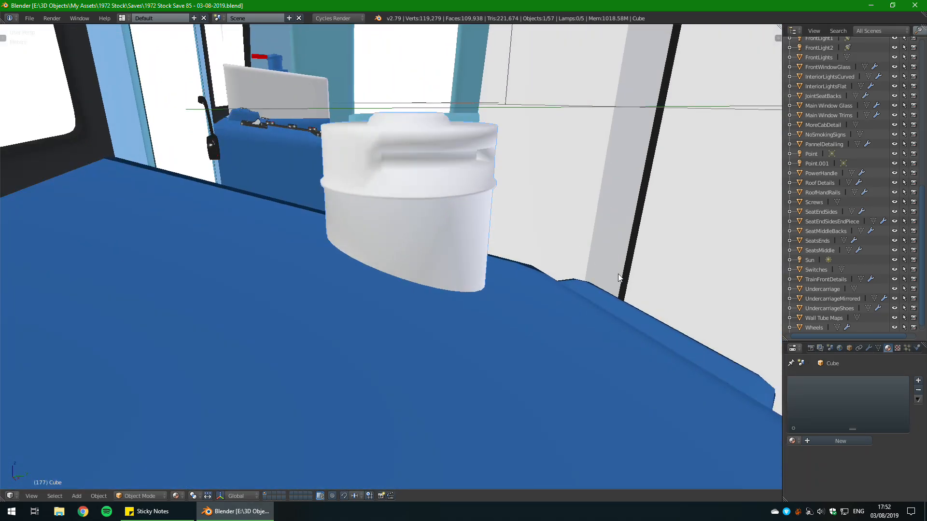
{"action": "key", "text": "Tab"}
{"action": "middle_click_drag", "start_coordinate": [621, 276], "coordinate": [570, 260]}
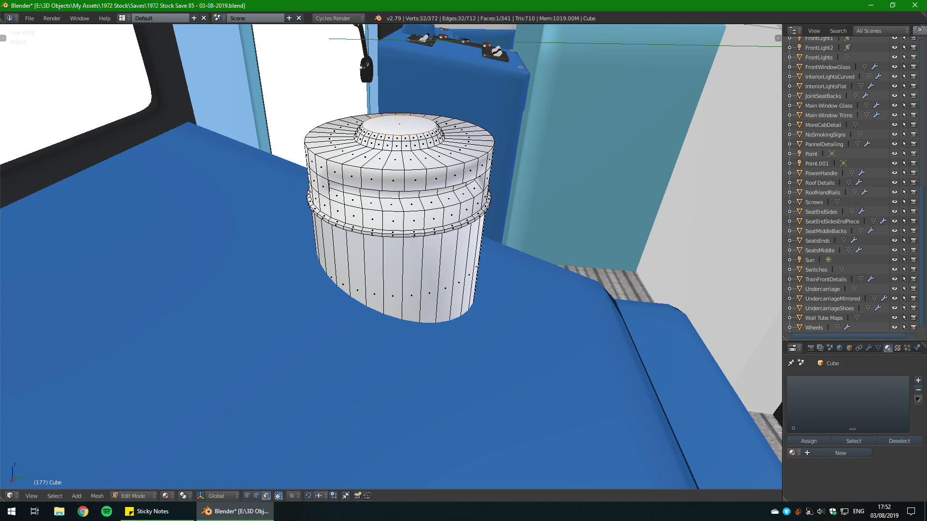
{"action": "mouse_move", "coordinate": [570, 261]}
{"action": "middle_mouse_down"}
{"action": "mouse_move", "coordinate": [531, 271]}
{"action": "mouse_move", "coordinate": [579, 270]}
{"action": "middle_mouse_up"}
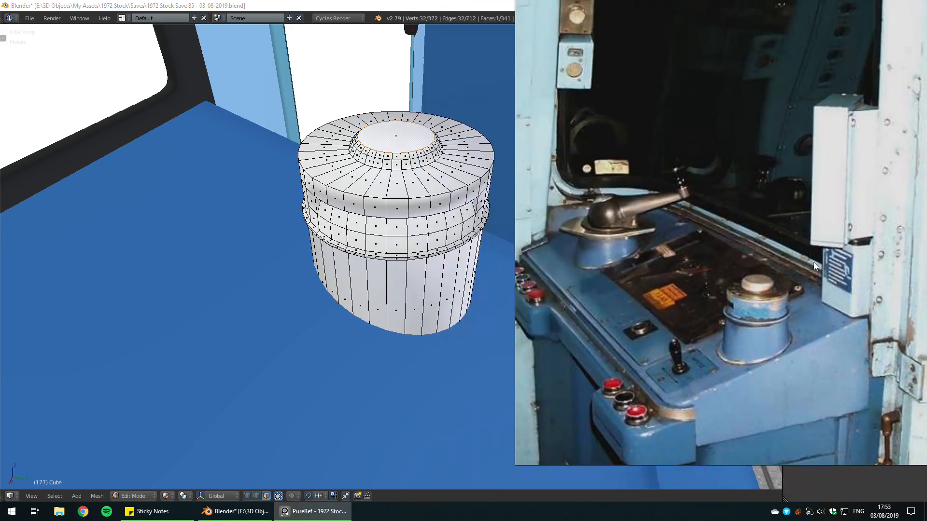
{"action": "key", "text": "alt+F4"}
{"action": "middle_click_drag", "start_coordinate": [464, 260], "coordinate": [521, 253]}
{"action": "scroll", "coordinate": [391, 256], "scroll_direction": "down", "scroll_amount": 3}
{"action": "middle_click_drag", "start_coordinate": [391, 255], "coordinate": [465, 294]}
{"action": "scroll", "coordinate": [435, 247], "scroll_direction": "up", "scroll_amount": 2}
{"action": "scroll", "coordinate": [449, 256], "scroll_direction": "up", "scroll_amount": 3}
{"action": "scroll", "coordinate": [391, 256], "scroll_direction": "down", "scroll_amount": 3}
{"action": "middle_click_drag", "start_coordinate": [391, 256], "coordinate": [425, 251]}
{"action": "scroll", "coordinate": [424, 251], "scroll_direction": "up", "scroll_amount": 2}
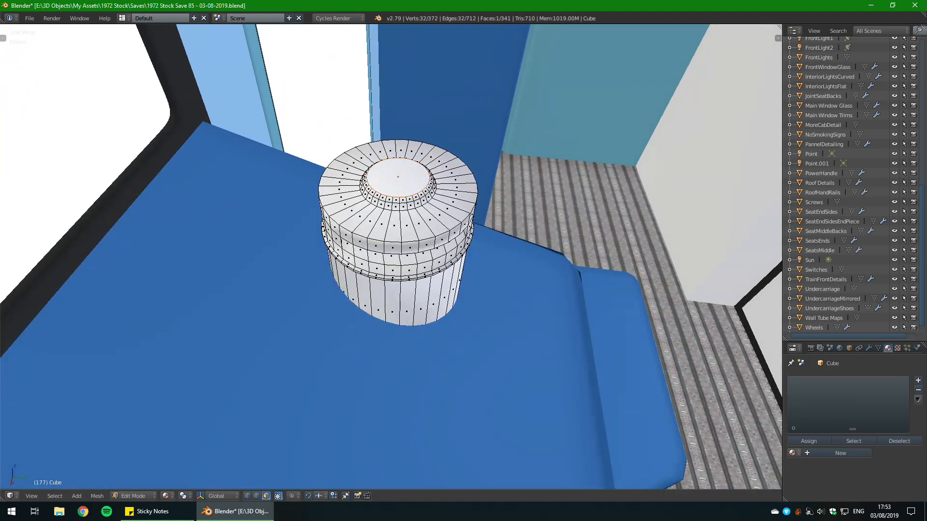
{"action": "scroll", "coordinate": [391, 255], "scroll_direction": "down", "scroll_amount": 1}
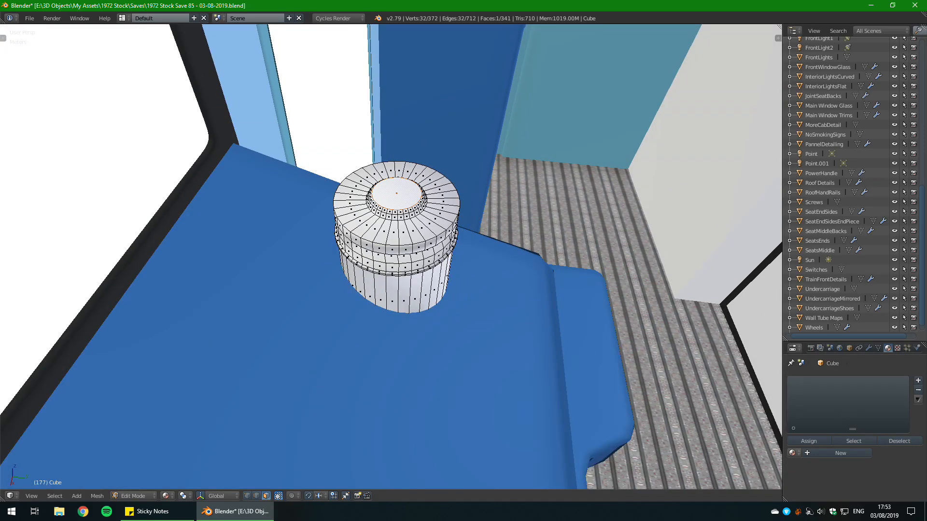
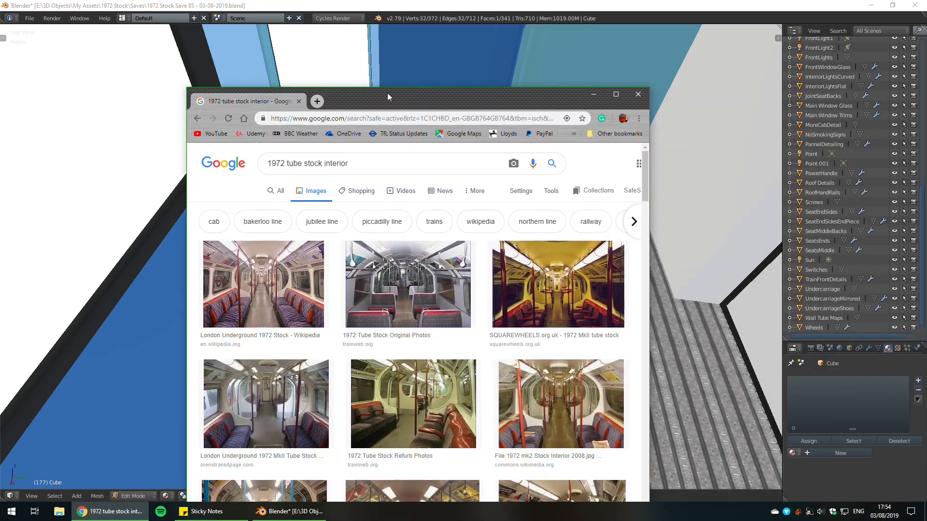
Step: Switch to Chrome, maximize its window and search Google Images for "tube stock reverser"
{"action": "left_click_drag", "start_coordinate": [387, 93], "coordinate": [419, 22]}
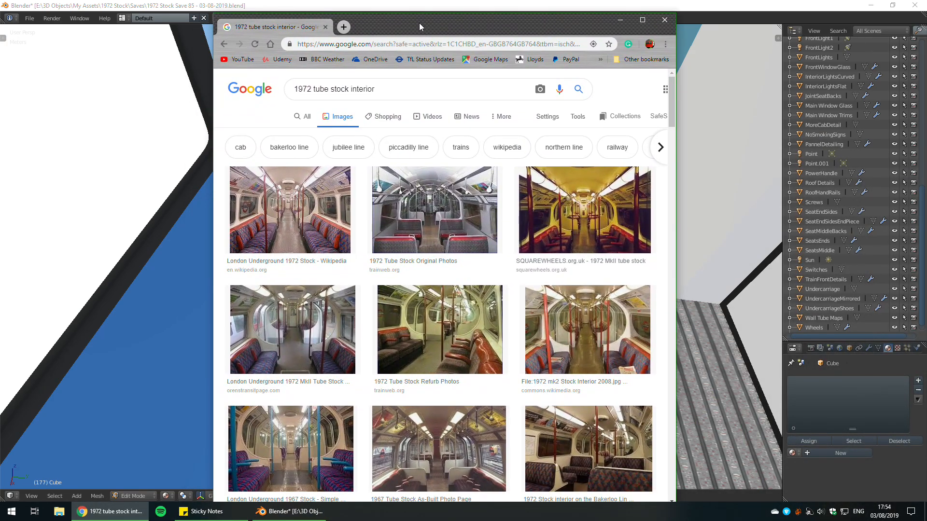
{"action": "double_click", "coordinate": [421, 22]}
{"action": "left_click_drag", "start_coordinate": [257, 69], "coordinate": [111, 70]}
{"action": "key", "text": "BackSpace"}
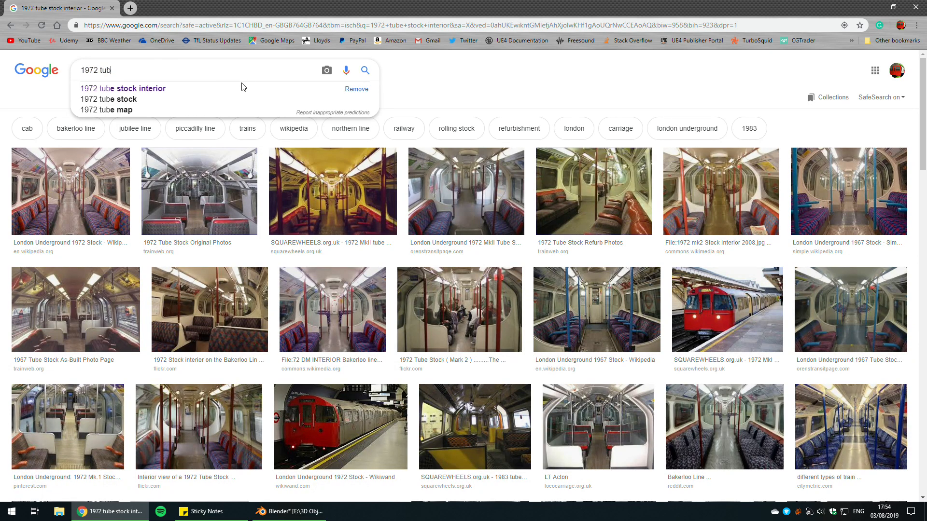
{"action": "key", "text": "BackSpace"}
{"action": "key", "text": "BackSpace"}
{"action": "key", "text": "BackSpace"}
{"action": "key", "text": "BackSpace"}
{"action": "key", "text": "BackSpace"}
{"action": "key", "text": "BackSpace"}
{"action": "key", "text": "BackSpace"}
{"action": "key", "text": "BackSpace"}
{"action": "key", "text": "BackSpace"}
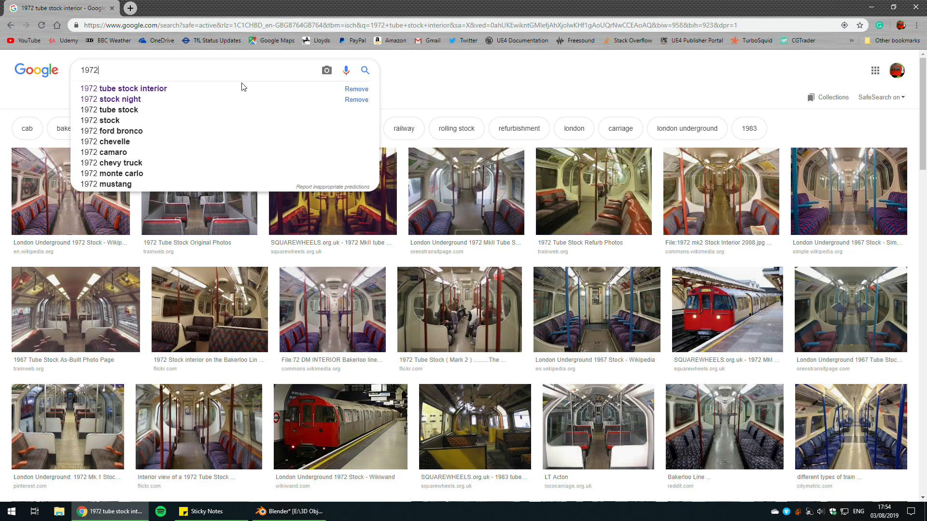
{"action": "type", "text": "tube s"}
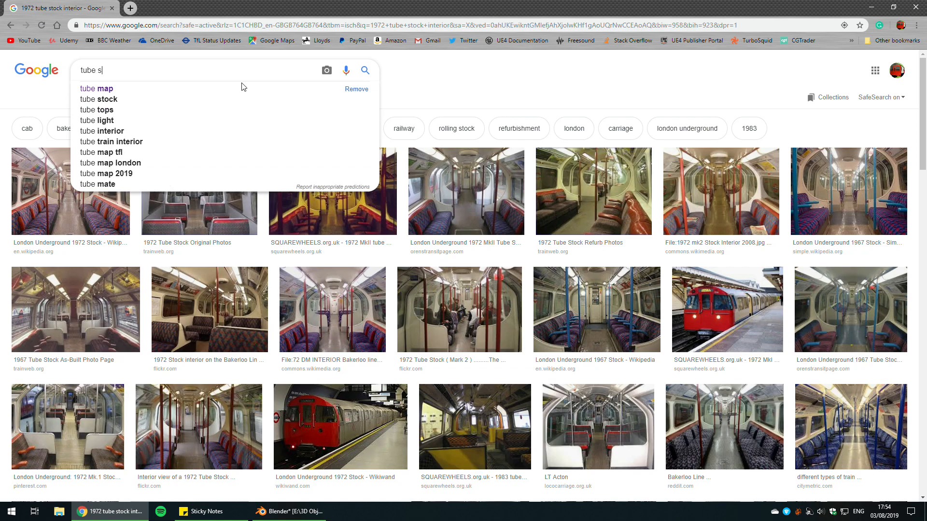
{"action": "type", "text": "tock reverset"}
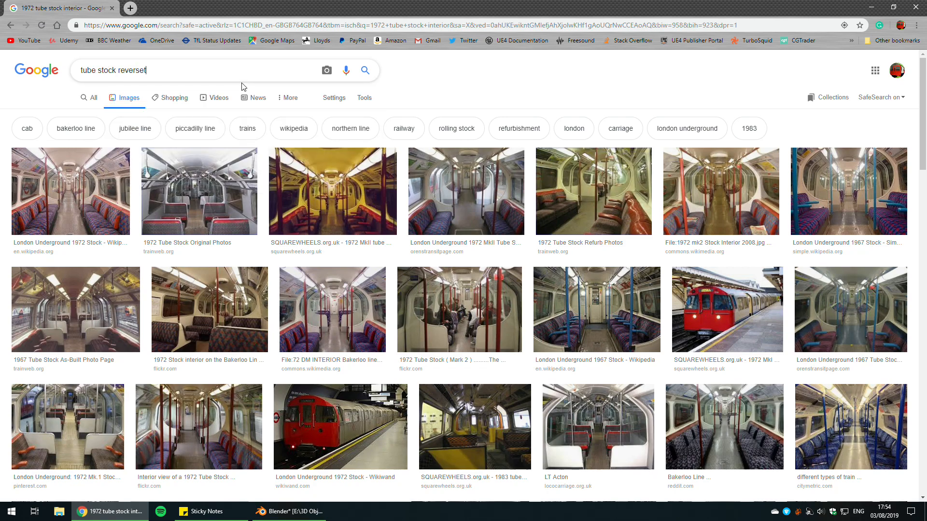
{"action": "key", "text": "BackSpace"}
{"action": "type", "text": "r"}
{"action": "key", "text": "Return"}
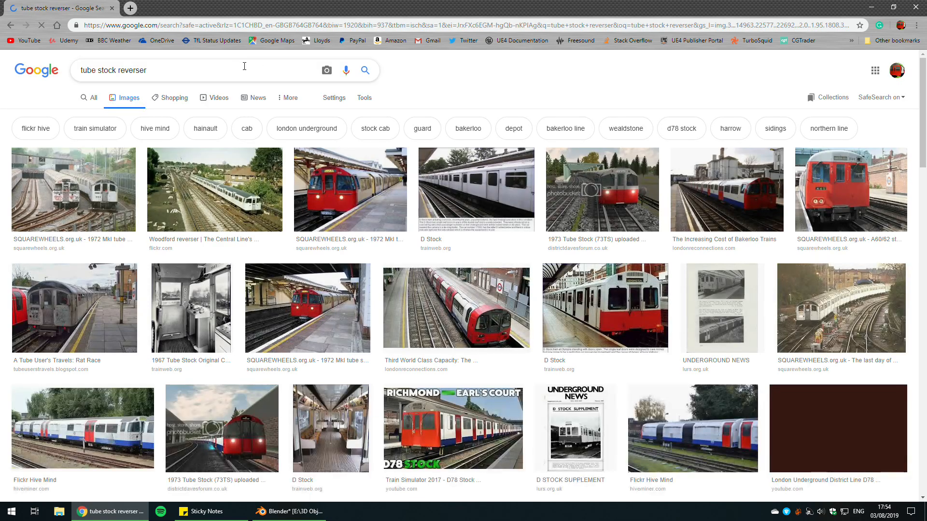
Step: Look through the image results for a reverser reference photo, close the search page and return to Blender
{"action": "scroll", "coordinate": [400, 185], "scroll_direction": "down", "scroll_amount": 6}
{"action": "scroll", "coordinate": [399, 184], "scroll_direction": "down", "scroll_amount": 15}
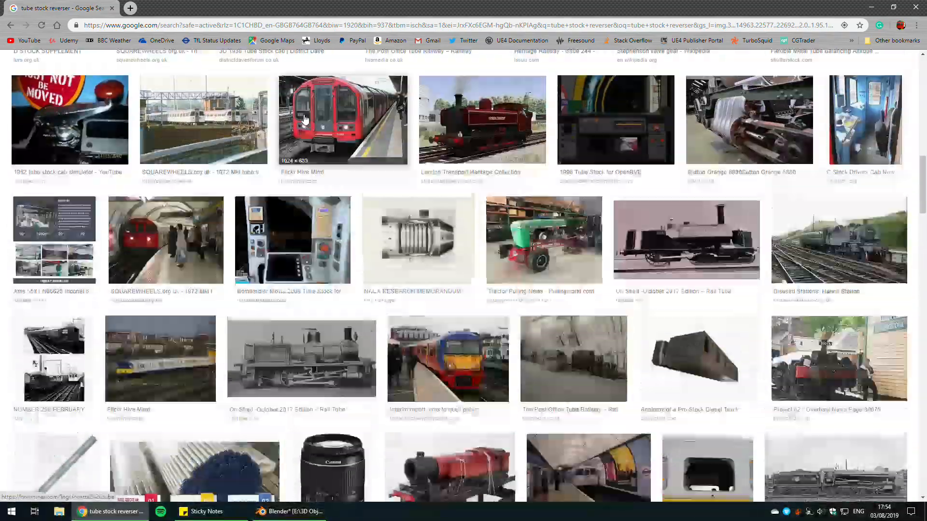
{"action": "scroll", "coordinate": [305, 120], "scroll_direction": "up", "scroll_amount": 10}
{"action": "left_click", "coordinate": [112, 8]}
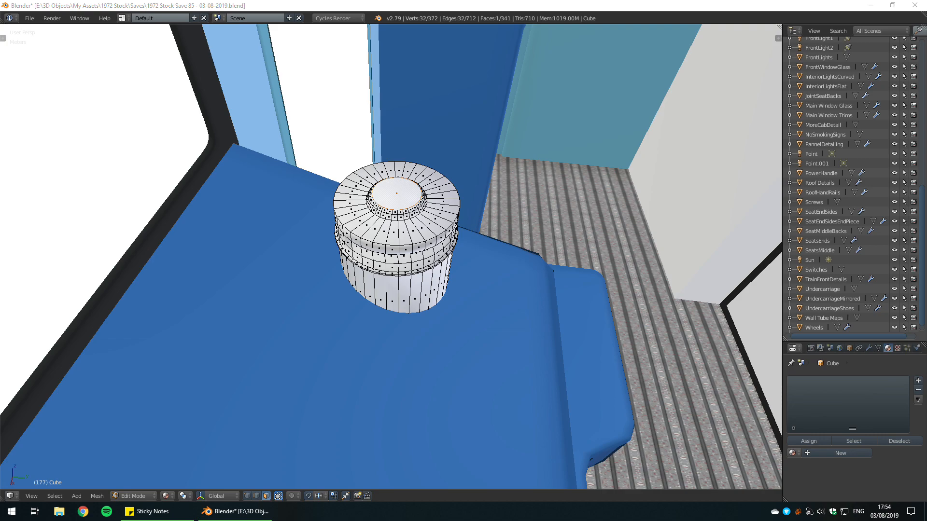
Step: Inspect the round desk fitting from above and from the side, leave mesh editing and save the file
{"action": "scroll", "coordinate": [391, 257], "scroll_direction": "down", "scroll_amount": 4}
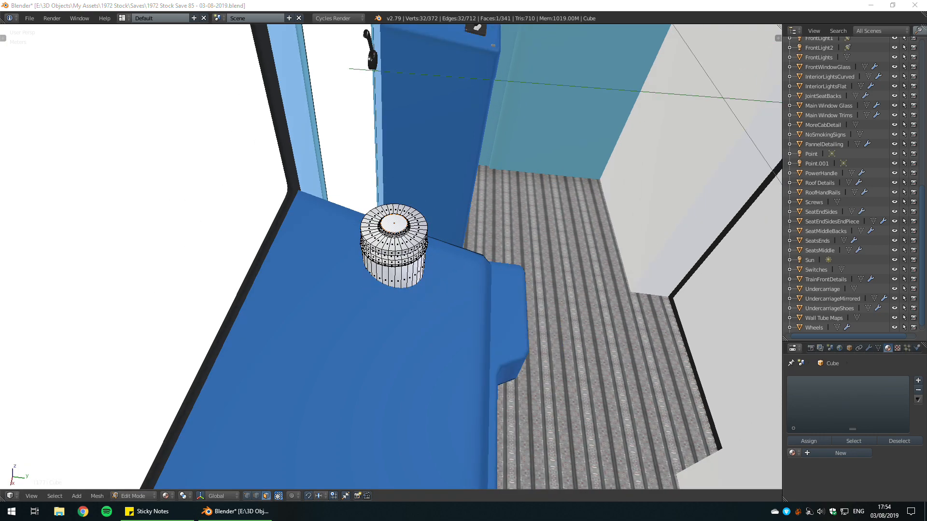
{"action": "middle_click_drag", "start_coordinate": [401, 231], "coordinate": [364, 280]}
{"action": "scroll", "coordinate": [391, 256], "scroll_direction": "up", "scroll_amount": 7}
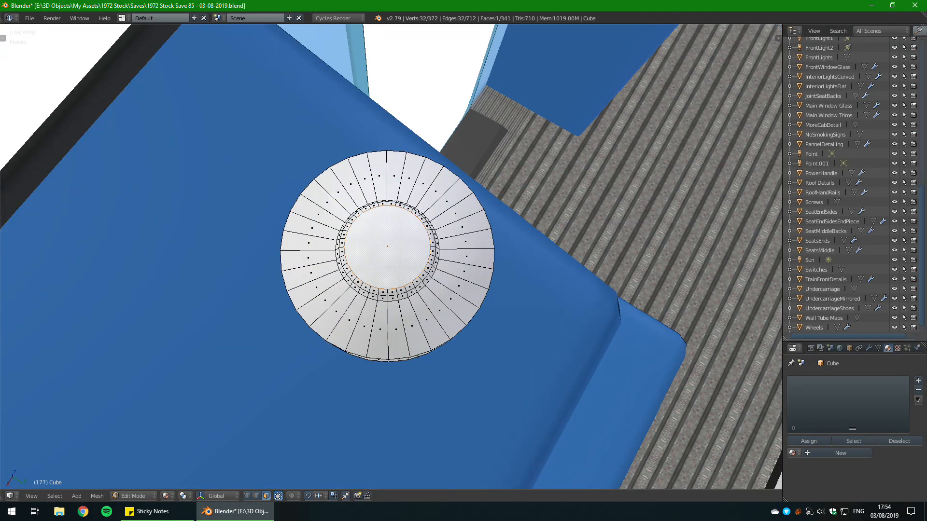
{"action": "middle_click_drag", "start_coordinate": [391, 256], "coordinate": [314, 205]}
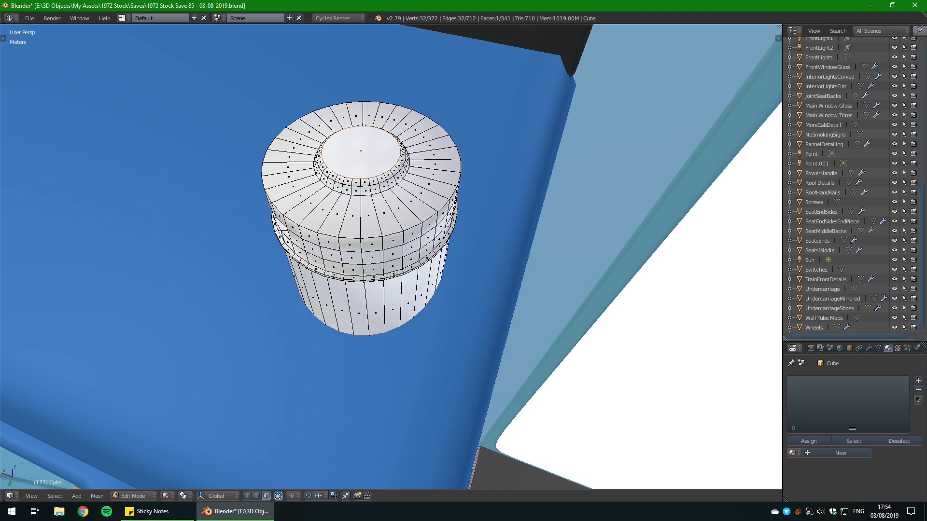
{"action": "scroll", "coordinate": [379, 279], "scroll_direction": "down", "scroll_amount": 5}
{"action": "middle_click_drag", "start_coordinate": [367, 289], "coordinate": [413, 357]}
{"action": "scroll", "coordinate": [425, 311], "scroll_direction": "up", "scroll_amount": 2}
{"action": "key", "text": "Tab"}
{"action": "key", "text": "ctrl+s"}
{"action": "left_click", "coordinate": [379, 279]}
Step: Check the fitting's slot, ring and boss on the cab desk from several angles, with and without its mesh edges
{"action": "scroll", "coordinate": [379, 279], "scroll_direction": "down", "scroll_amount": 3}
{"action": "key", "text": "Tab"}
{"action": "key", "text": "Tab"}
{"action": "middle_click_drag", "start_coordinate": [379, 279], "coordinate": [401, 292]}
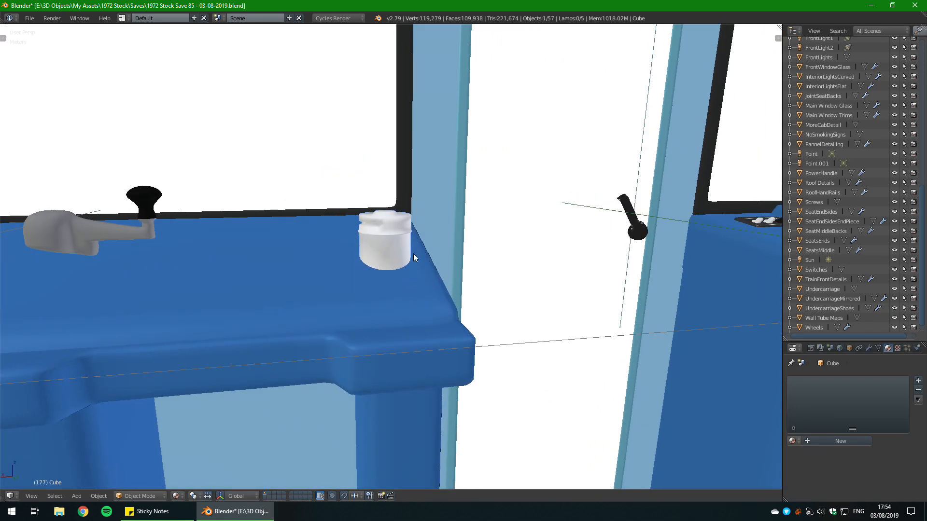
{"action": "key", "text": "Tab"}
{"action": "scroll", "coordinate": [412, 287], "scroll_direction": "up", "scroll_amount": 4}
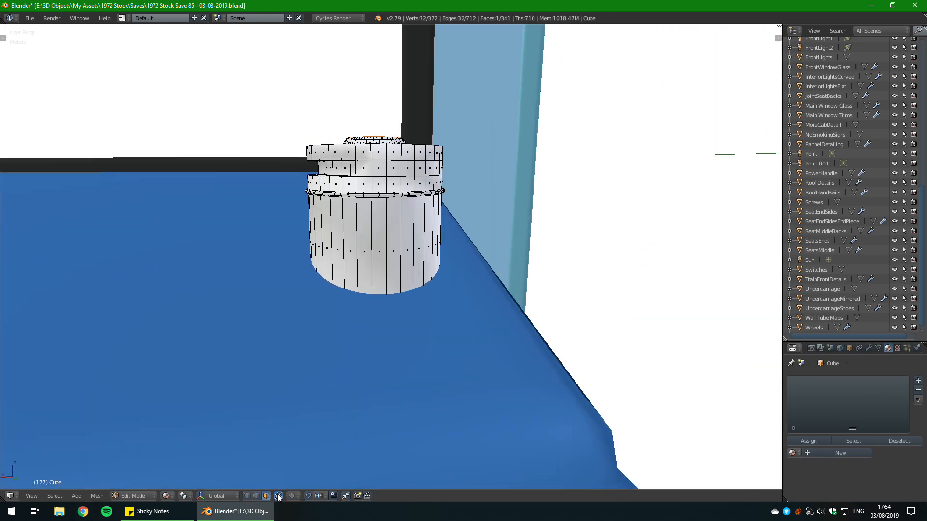
{"action": "key", "text": "Tab"}
{"action": "scroll", "coordinate": [433, 275], "scroll_direction": "down", "scroll_amount": 4}
{"action": "middle_click_drag", "start_coordinate": [433, 275], "coordinate": [451, 303]}
Step: Apply the existing CabMetalBlue material to the whole fitting
{"action": "key", "text": "Tab"}
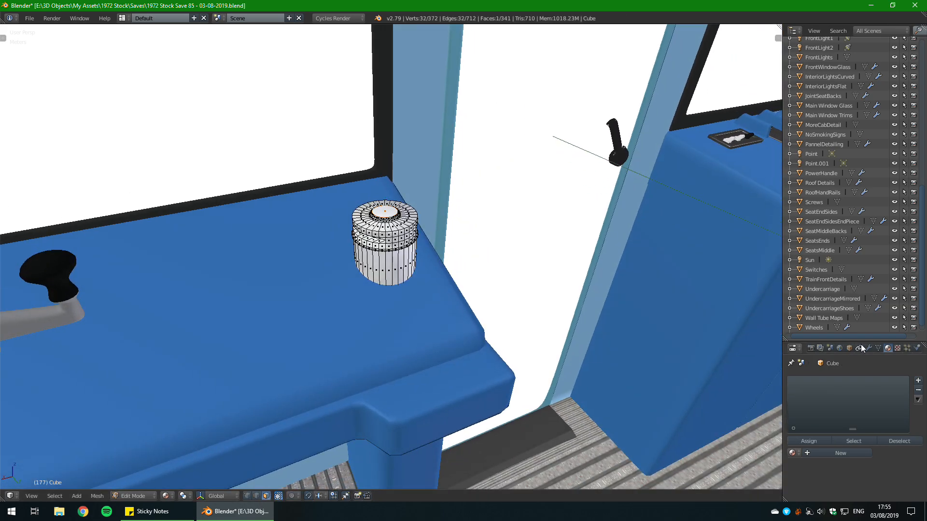
{"action": "left_click", "coordinate": [797, 455]}
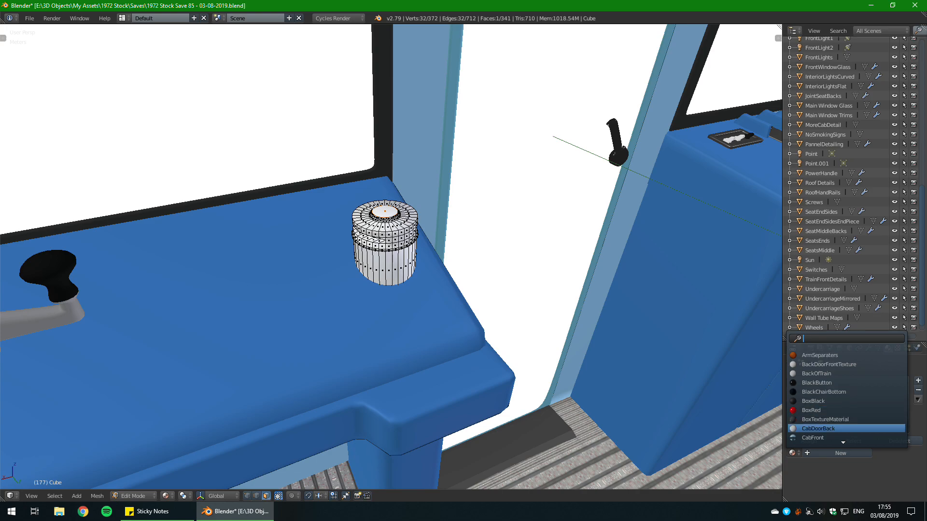
{"action": "scroll", "coordinate": [845, 425], "scroll_direction": "down", "scroll_amount": 5}
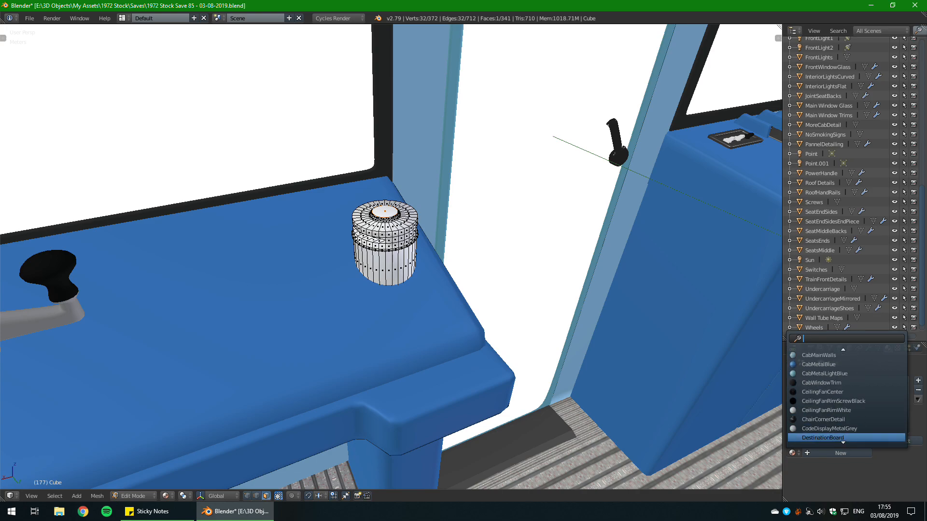
{"action": "left_click", "coordinate": [830, 364]}
{"action": "key", "text": "Tab"}
Step: Compare the blue fitting with the cab desk photo in PureRef to see how its parts are coloured
{"action": "middle_click_drag", "start_coordinate": [566, 320], "coordinate": [375, 207]}
{"action": "key", "text": "Tab"}
{"action": "key", "text": "Tab"}
{"action": "middle_click_drag", "start_coordinate": [428, 173], "coordinate": [386, 207]}
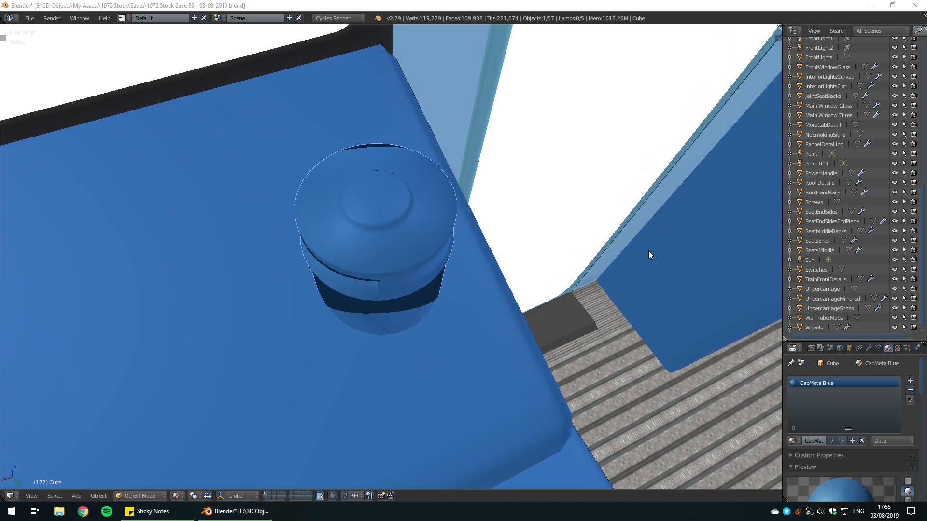
{"action": "right_click_drag", "start_coordinate": [926, 185], "coordinate": [618, 256]}
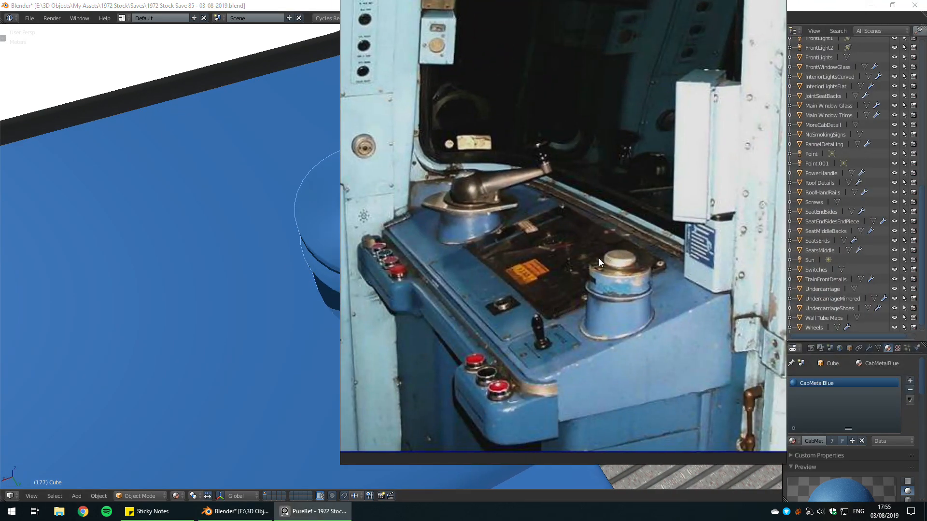
{"action": "scroll", "coordinate": [488, 225], "scroll_direction": "up", "scroll_amount": 2}
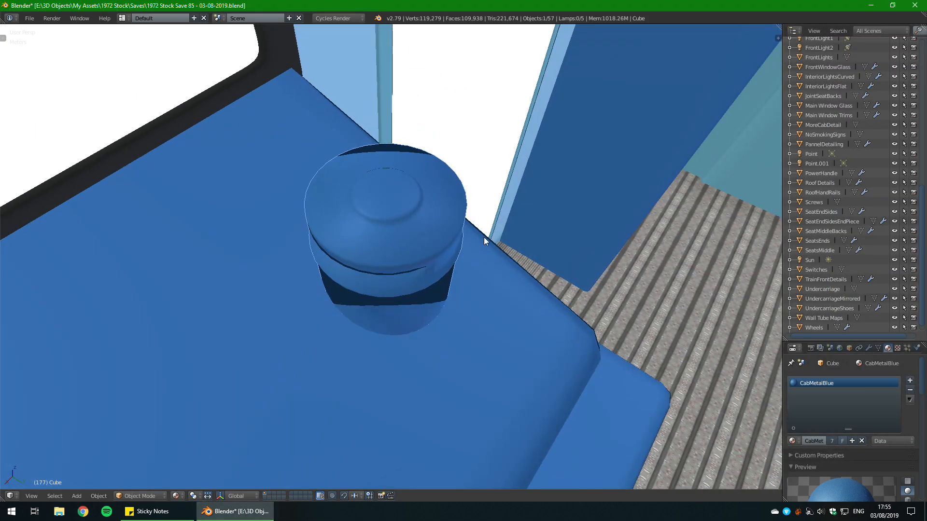
Step: Assign the DoorMetalFrame material in a new slot to the flat ring of faces around the boss and save the file
{"action": "key", "text": "Tab"}
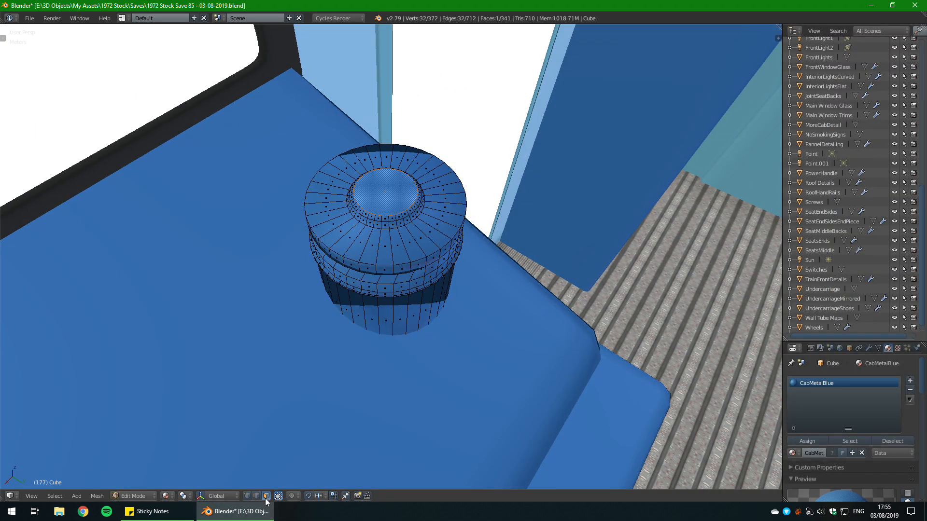
{"action": "left_click", "coordinate": [398, 245], "text": "alt"}
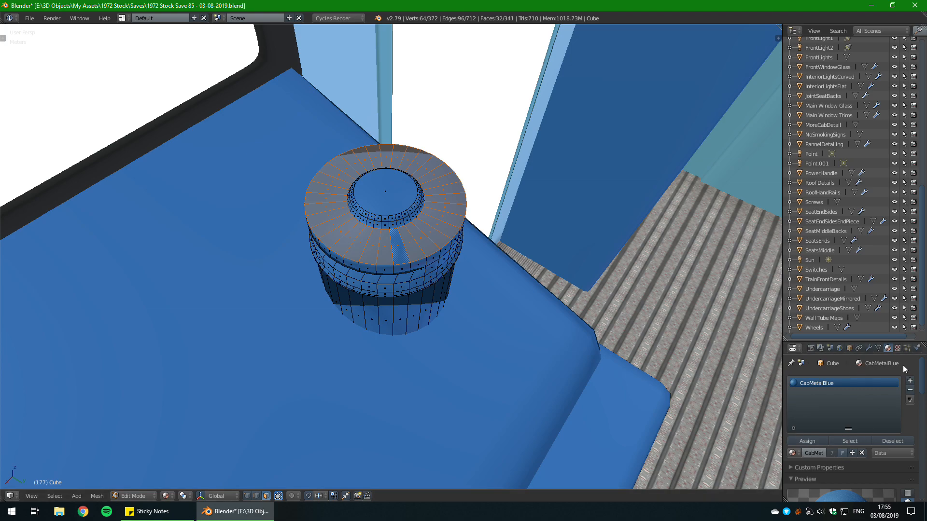
{"action": "left_click", "coordinate": [911, 382]}
{"action": "left_click", "coordinate": [792, 452]}
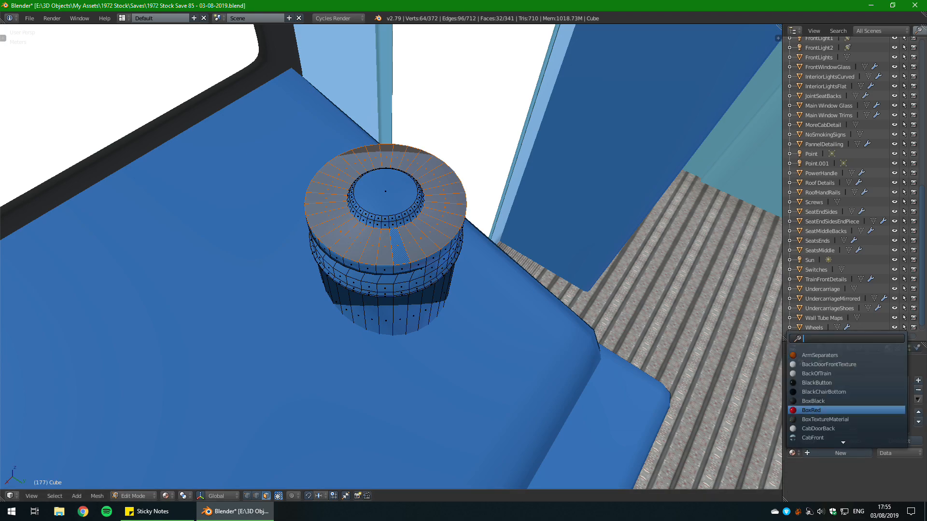
{"action": "scroll", "coordinate": [846, 396], "scroll_direction": "down", "scroll_amount": 10}
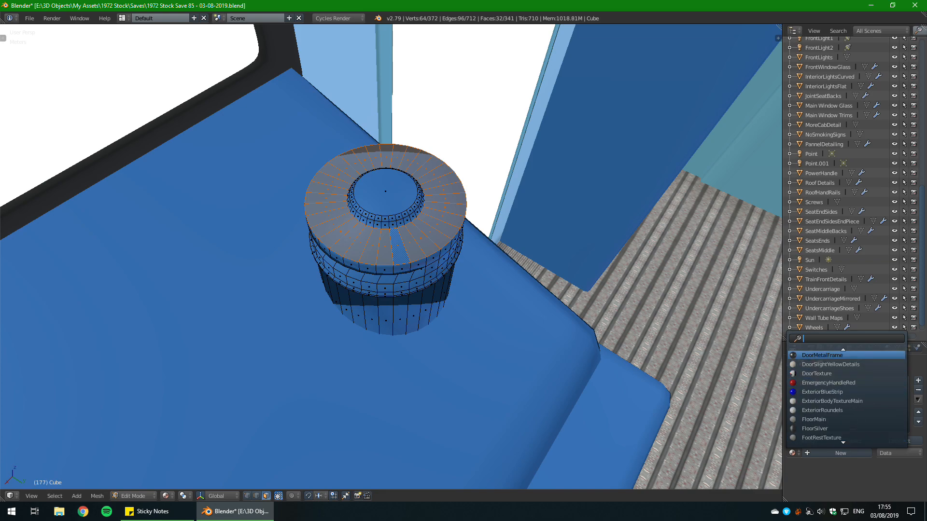
{"action": "left_click", "coordinate": [822, 355]}
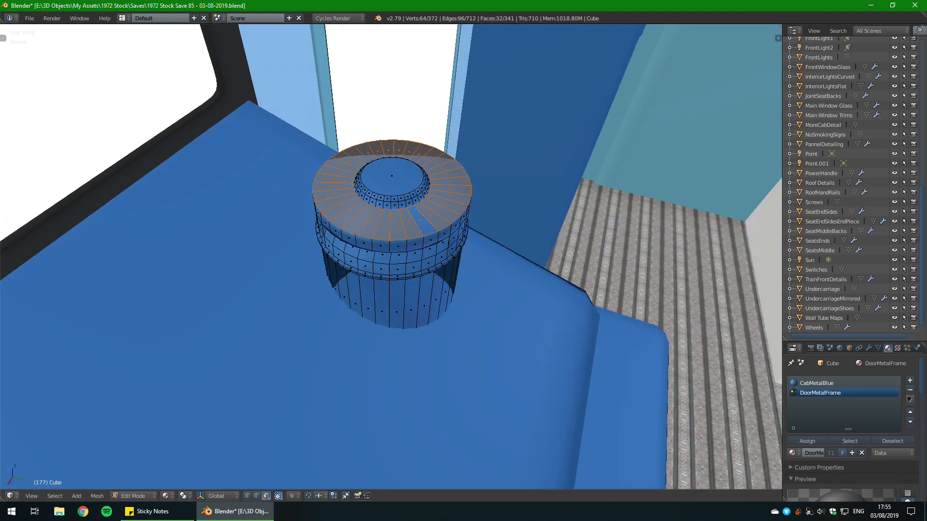
{"action": "left_click", "coordinate": [795, 441]}
{"action": "key", "text": "Tab"}
{"action": "key", "text": "ctrl+s"}
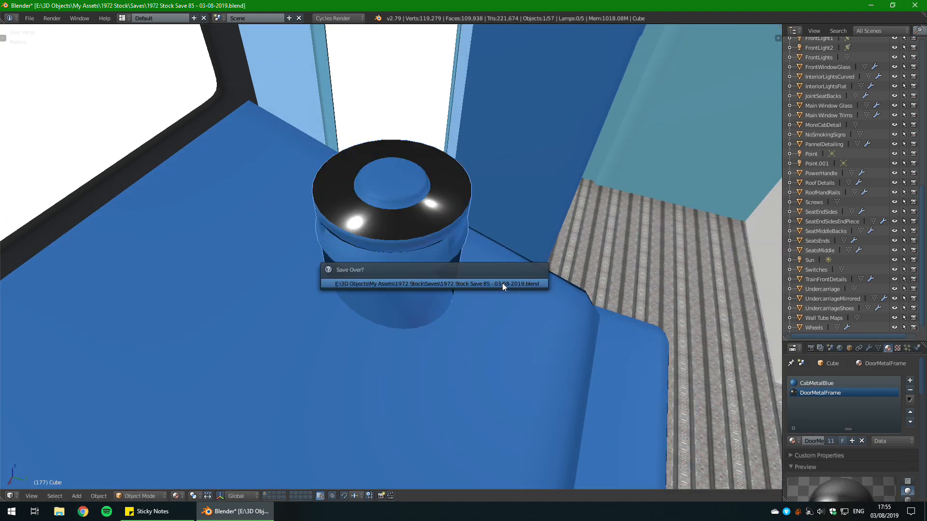
{"action": "left_click", "coordinate": [502, 283]}
Step: Select the boss's top face together with the two loops of bevel faces around it
{"action": "middle_click_drag", "start_coordinate": [502, 283], "coordinate": [441, 288]}
{"action": "key", "text": "Tab"}
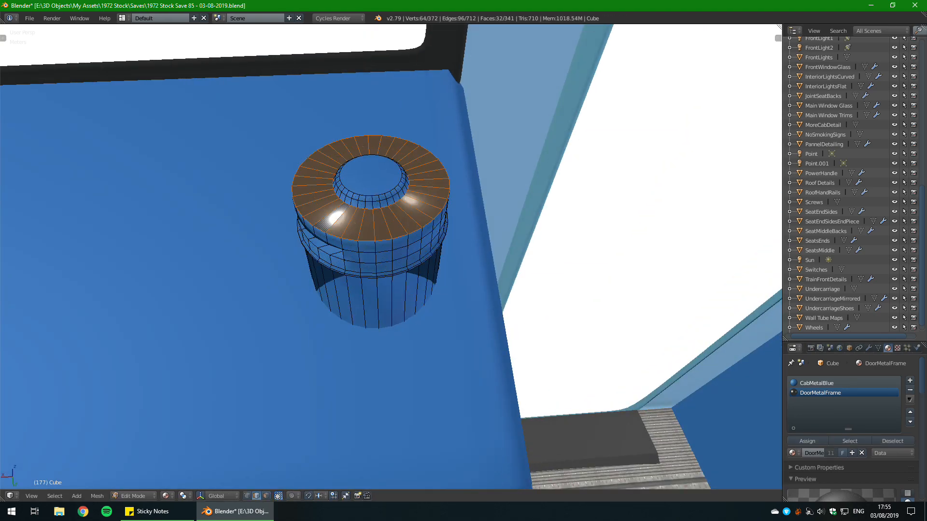
{"action": "key", "text": "KP_Decimal"}
{"action": "middle_click_drag", "start_coordinate": [446, 346], "coordinate": [468, 330]}
{"action": "key", "text": "Tab"}
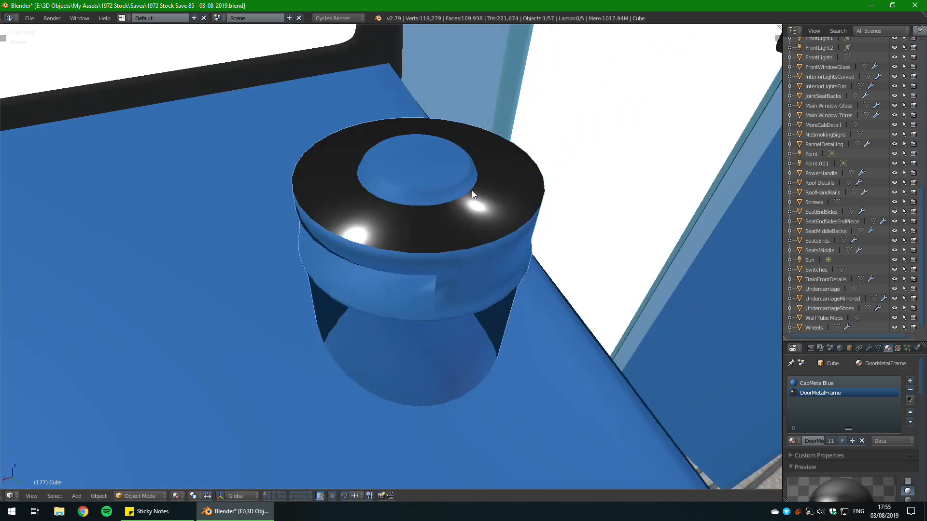
{"action": "key", "text": "Tab"}
{"action": "left_click", "coordinate": [266, 496]}
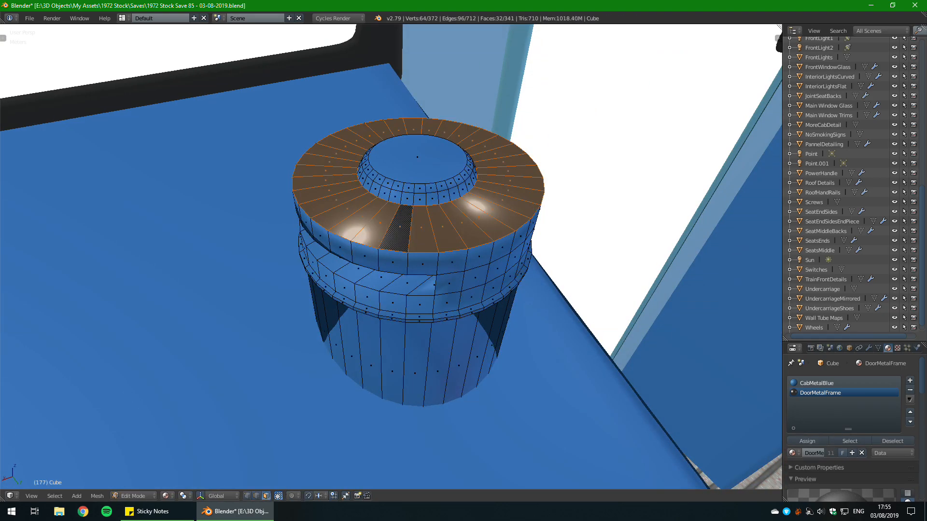
{"action": "key", "text": "a"}
{"action": "right_click", "coordinate": [418, 158]}
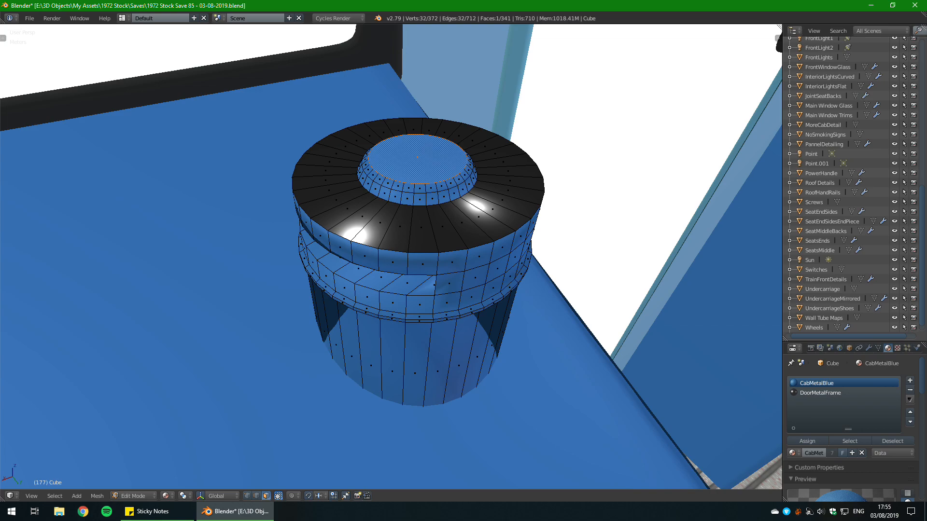
{"action": "right_click", "coordinate": [409, 188], "text": "alt+shift"}
{"action": "right_click", "coordinate": [411, 198], "text": "alt+shift"}
Step: Add a third material slot and look through the existing materials for one that suits the boss
{"action": "left_click", "coordinate": [910, 380]}
{"action": "left_click", "coordinate": [792, 453]}
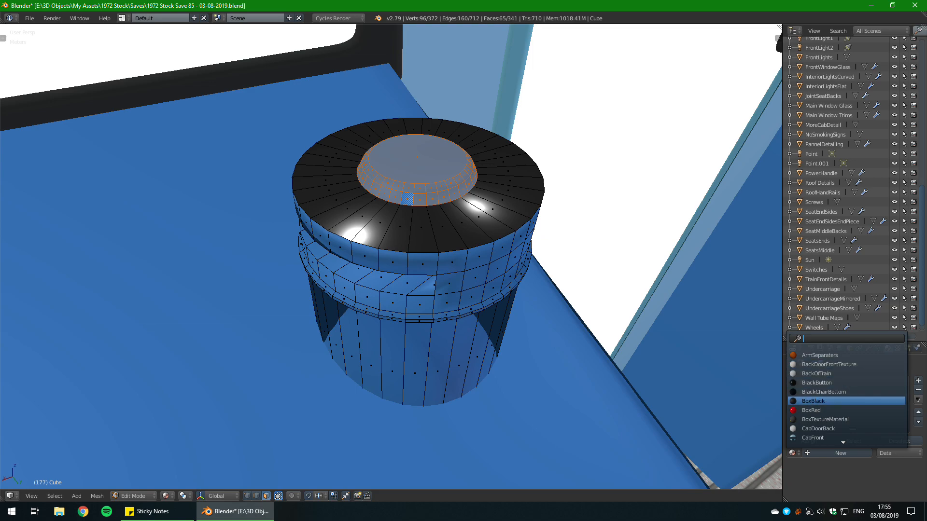
{"action": "scroll", "coordinate": [845, 434], "scroll_direction": "down", "scroll_amount": 11}
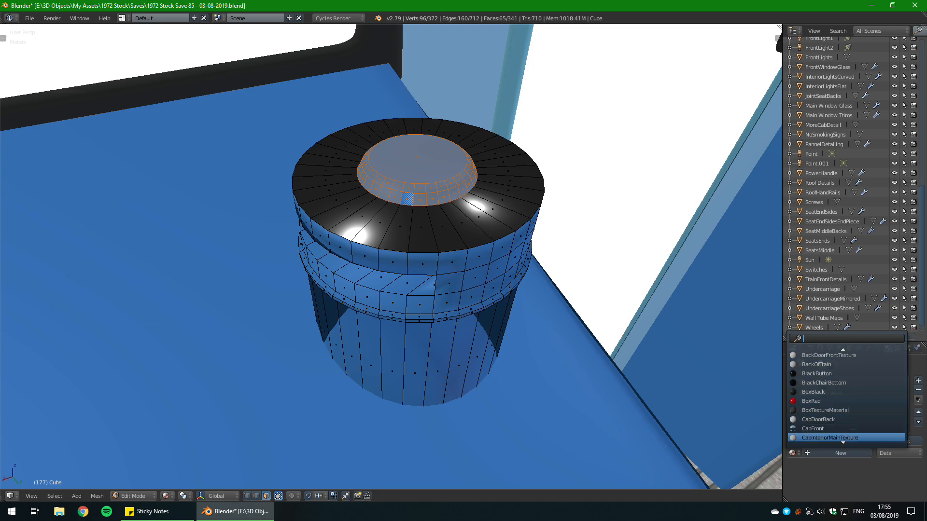
{"action": "scroll", "coordinate": [844, 434], "scroll_direction": "down", "scroll_amount": 14}
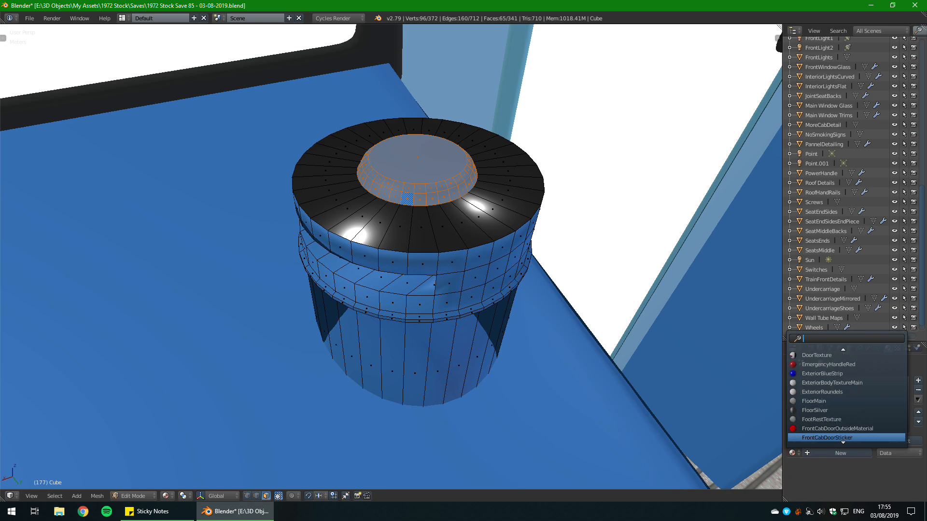
{"action": "scroll", "coordinate": [845, 434], "scroll_direction": "down", "scroll_amount": 4}
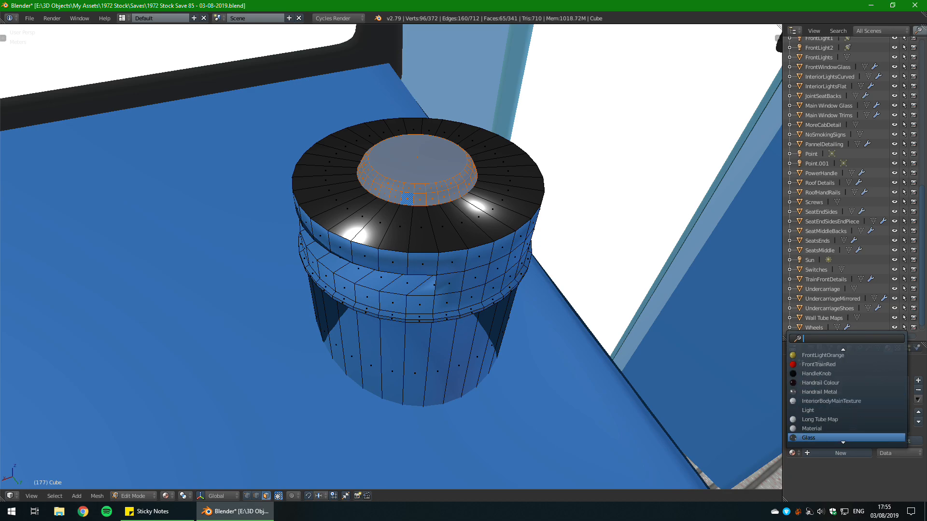
{"action": "scroll", "coordinate": [842, 439], "scroll_direction": "up", "scroll_amount": 8}
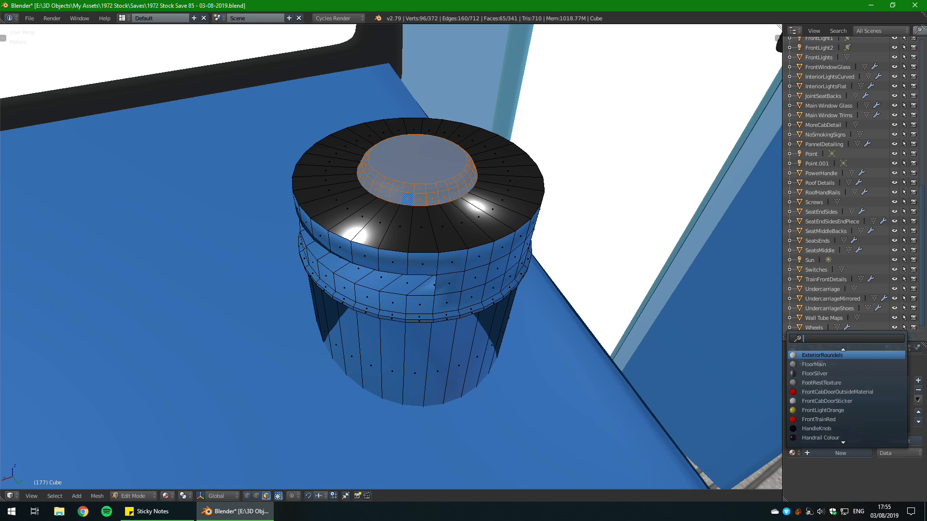
{"action": "left_click", "coordinate": [834, 471]}
Step: Create a new material named WhiteReverserSwitch and assign it to the selected boss faces
{"action": "left_click", "coordinate": [838, 451]}
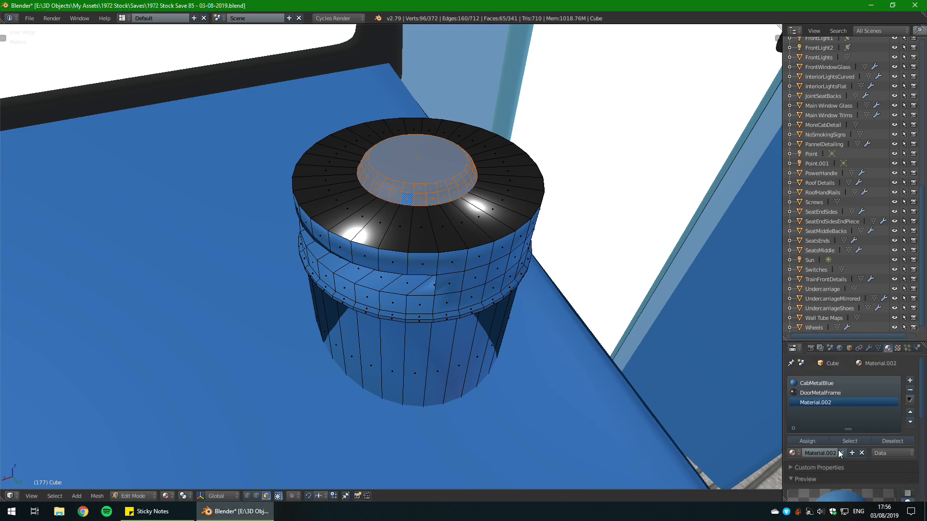
{"action": "double_click", "coordinate": [834, 402]}
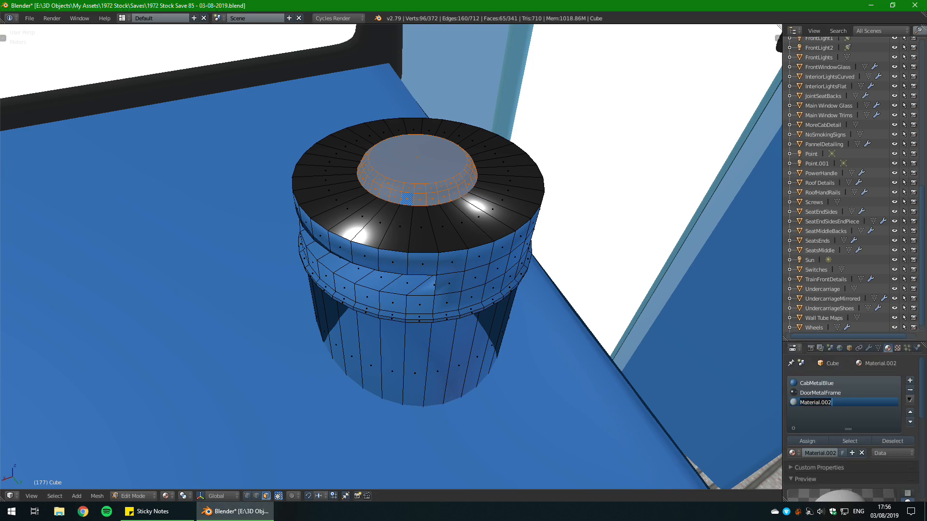
{"action": "type", "text": "WhiteReverset"}
{"action": "type", "text": "S"}
{"action": "key", "text": "BackSpace"}
{"action": "type", "text": "Switch"}
{"action": "key", "text": "Return"}
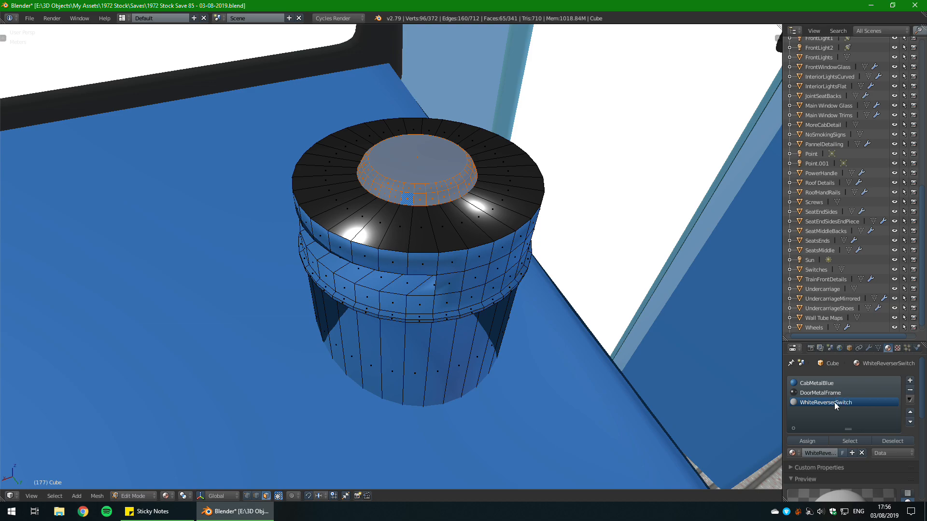
{"action": "left_click", "coordinate": [809, 440]}
Step: Change the surface shader of the WhiteReverserSwitch material to Principled BSDF
{"action": "scroll", "coordinate": [853, 443], "scroll_direction": "down", "scroll_amount": 5}
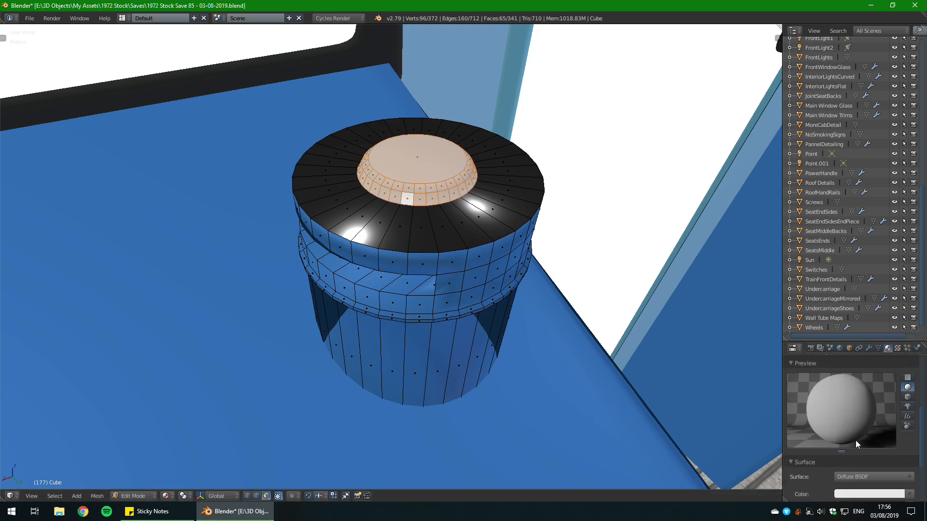
{"action": "scroll", "coordinate": [855, 441], "scroll_direction": "down", "scroll_amount": 2}
{"action": "left_click", "coordinate": [859, 438]}
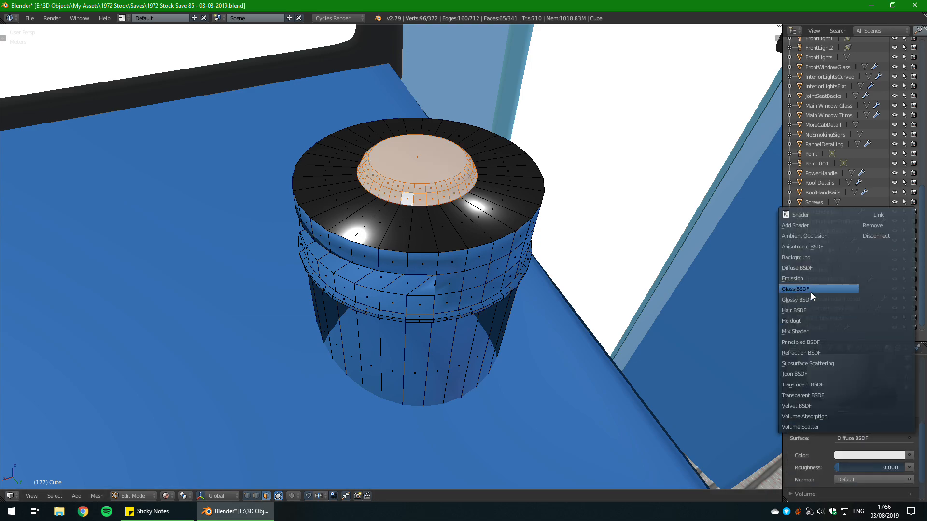
{"action": "left_click", "coordinate": [811, 342]}
Step: Raise the Roughness of the WhiteReverserSwitch material to make it less glossy and check its preview
{"action": "scroll", "coordinate": [850, 422], "scroll_direction": "up", "scroll_amount": 6}
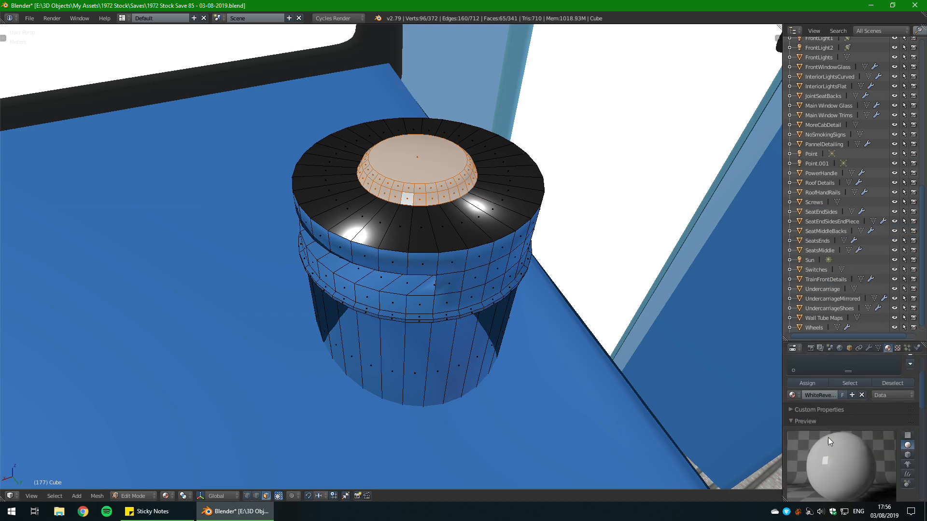
{"action": "scroll", "coordinate": [849, 421], "scroll_direction": "down", "scroll_amount": 5}
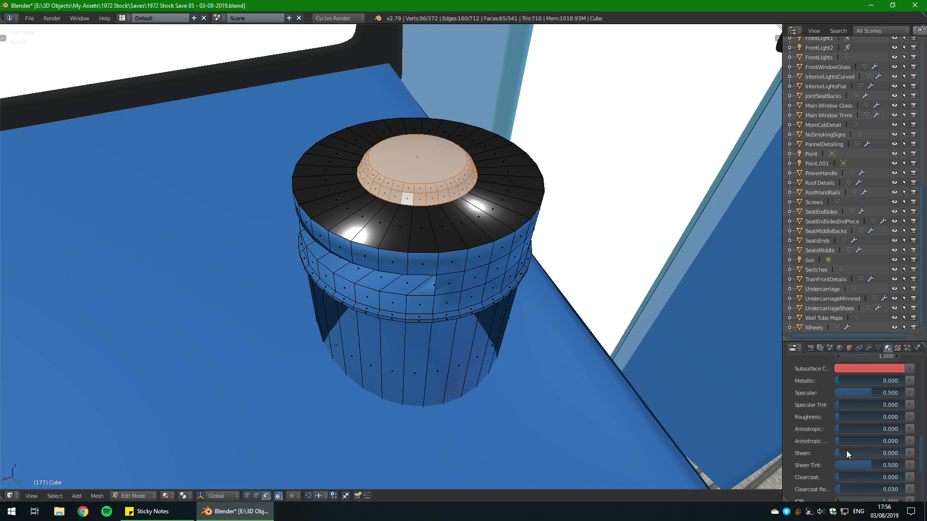
{"action": "left_click", "coordinate": [865, 417]}
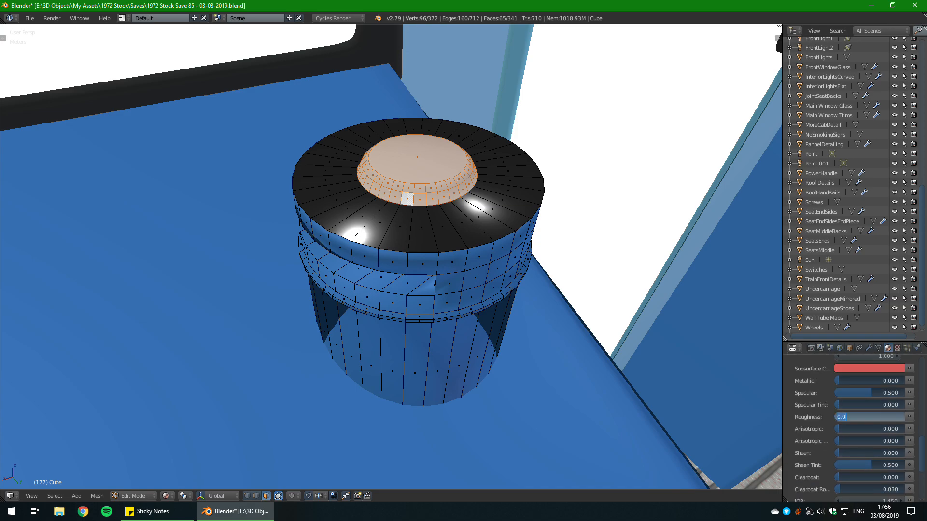
{"action": "key", "text": "Return"}
{"action": "scroll", "coordinate": [836, 405], "scroll_direction": "up", "scroll_amount": 5}
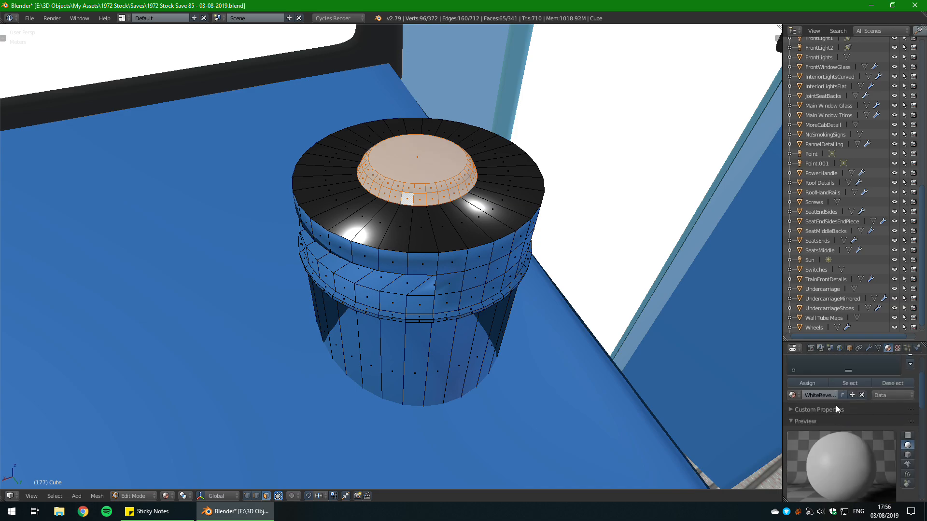
{"action": "scroll", "coordinate": [836, 405], "scroll_direction": "down", "scroll_amount": 2}
{"action": "key", "text": "alt+Tab"}
{"action": "scroll", "coordinate": [829, 312], "scroll_direction": "up", "scroll_amount": 4}
{"action": "scroll", "coordinate": [832, 292], "scroll_direction": "down", "scroll_amount": 6}
{"action": "key", "text": "Escape"}
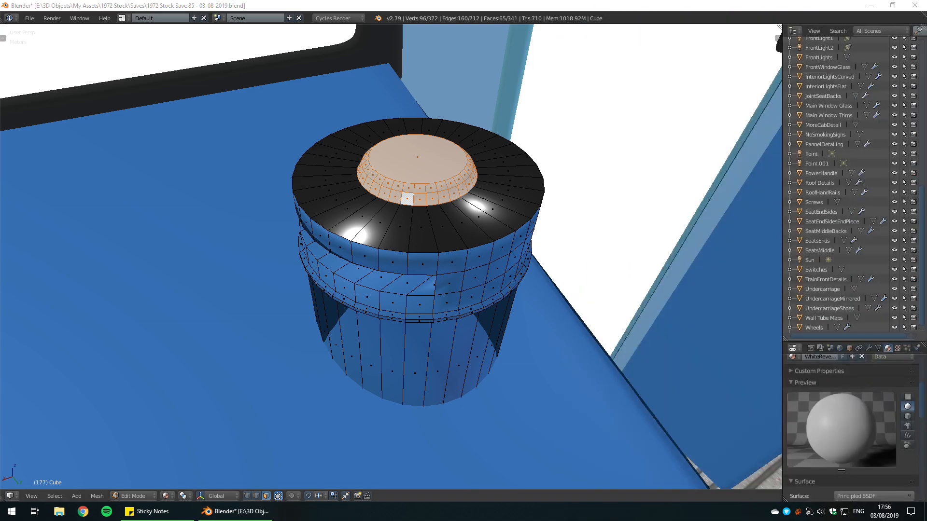
Step: Save the scene over the existing 1972 Stock Save 85 - 03-08-2019.blend file and resume editing the fitting's mesh
{"action": "middle_click_drag", "start_coordinate": [725, 300], "coordinate": [754, 307]}
{"action": "key", "text": "Tab"}
{"action": "key", "text": "ctrl+s"}
{"action": "left_click", "coordinate": [754, 307]}
{"action": "scroll", "coordinate": [744, 325], "scroll_direction": "down", "scroll_amount": 3}
{"action": "scroll", "coordinate": [744, 326], "scroll_direction": "up", "scroll_amount": 2}
{"action": "key", "text": "Tab"}
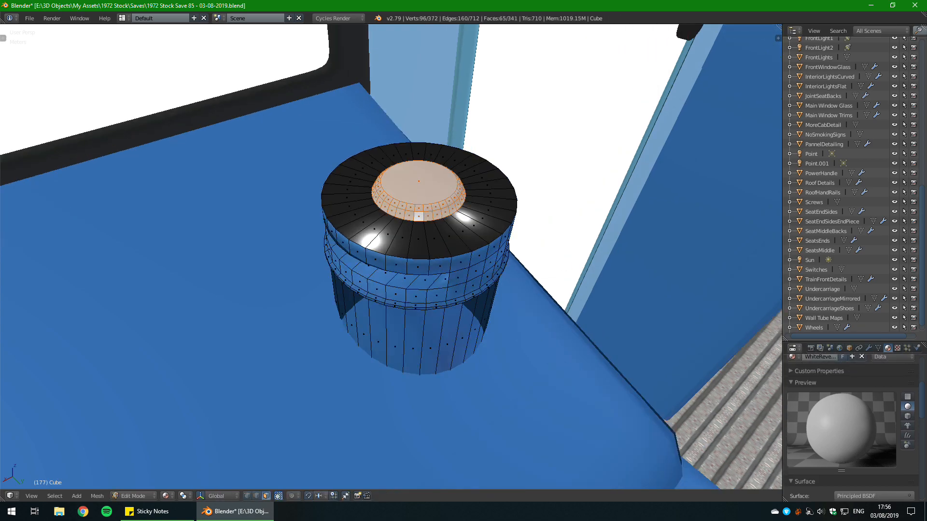
Step: Save the blend file once more and deselect all faces of the fitting
{"action": "scroll", "coordinate": [391, 256], "scroll_direction": "down", "scroll_amount": 3}
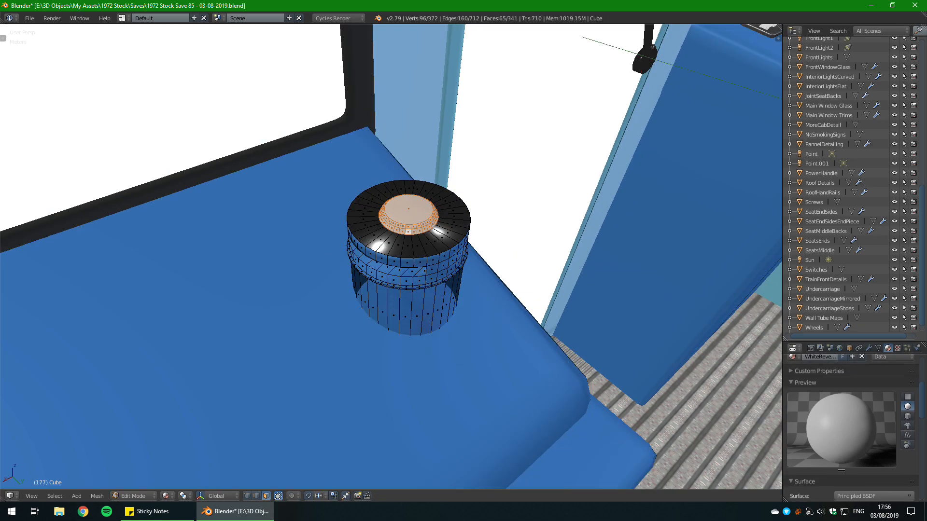
{"action": "scroll", "coordinate": [476, 292], "scroll_direction": "up", "scroll_amount": 4}
{"action": "key", "text": "Tab"}
{"action": "key", "text": "ctrl+s"}
{"action": "left_click", "coordinate": [476, 291]}
{"action": "middle_click_drag", "start_coordinate": [476, 292], "coordinate": [440, 292]}
{"action": "key", "text": "Tab"}
{"action": "scroll", "coordinate": [479, 292], "scroll_direction": "down", "scroll_amount": 3}
{"action": "key", "text": "a"}
{"action": "scroll", "coordinate": [401, 242], "scroll_direction": "up", "scroll_amount": 3}
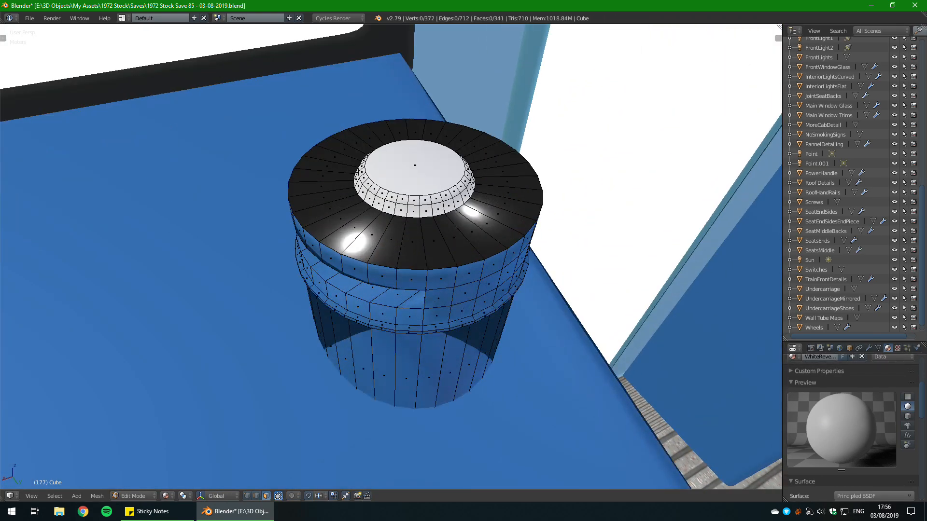
Step: Assign the WhiteReverserSwitch material to all face loops of the thin raised band around the fitting's body
{"action": "key", "text": "Tab"}
{"action": "key", "text": "Tab"}
{"action": "key", "text": "Tab"}
{"action": "key", "text": "Tab"}
{"action": "right_click", "coordinate": [420, 331], "text": "alt"}
{"action": "right_click", "coordinate": [381, 329], "text": "shift"}
{"action": "right_click", "coordinate": [382, 330], "text": "alt+shift"}
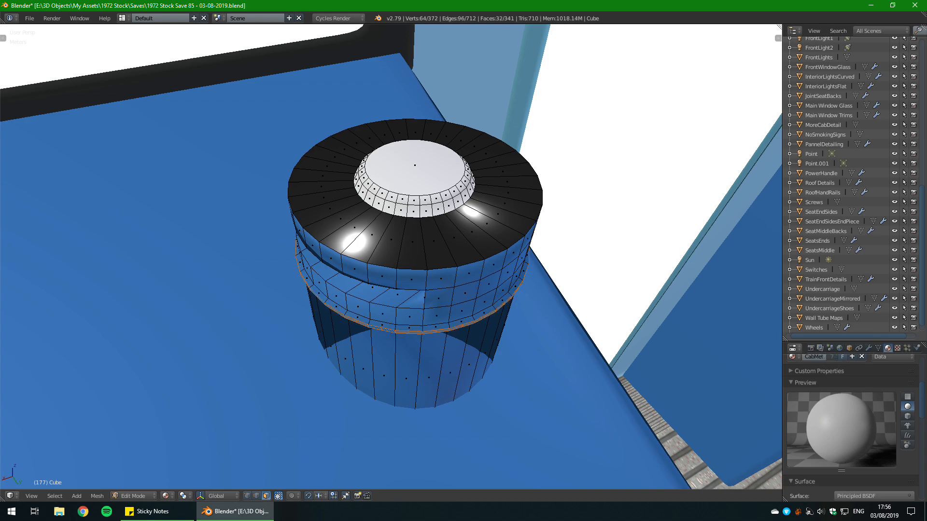
{"action": "middle_click_drag", "start_coordinate": [391, 256], "coordinate": [391, 183]}
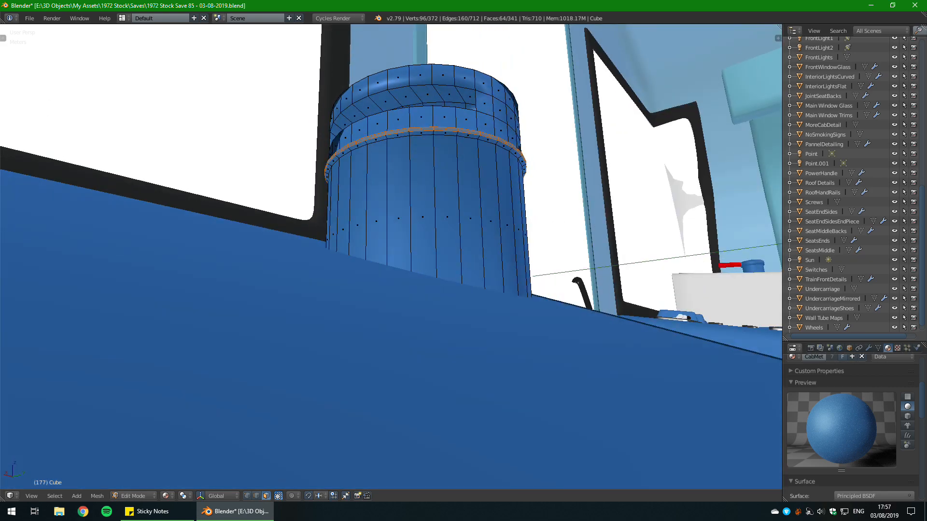
{"action": "right_click", "coordinate": [445, 129], "text": "shift"}
{"action": "right_click", "coordinate": [425, 174], "text": "alt+shift"}
{"action": "middle_click_drag", "start_coordinate": [424, 174], "coordinate": [425, 241]}
{"action": "right_click", "coordinate": [401, 266], "text": "shift"}
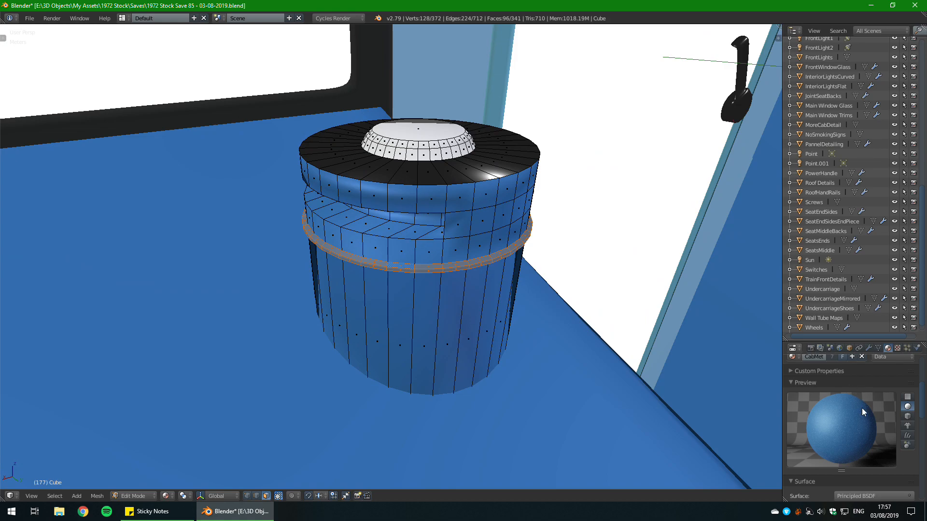
{"action": "scroll", "coordinate": [859, 411], "scroll_direction": "up", "scroll_amount": 5}
{"action": "left_click", "coordinate": [855, 403]}
{"action": "left_click", "coordinate": [818, 438]}
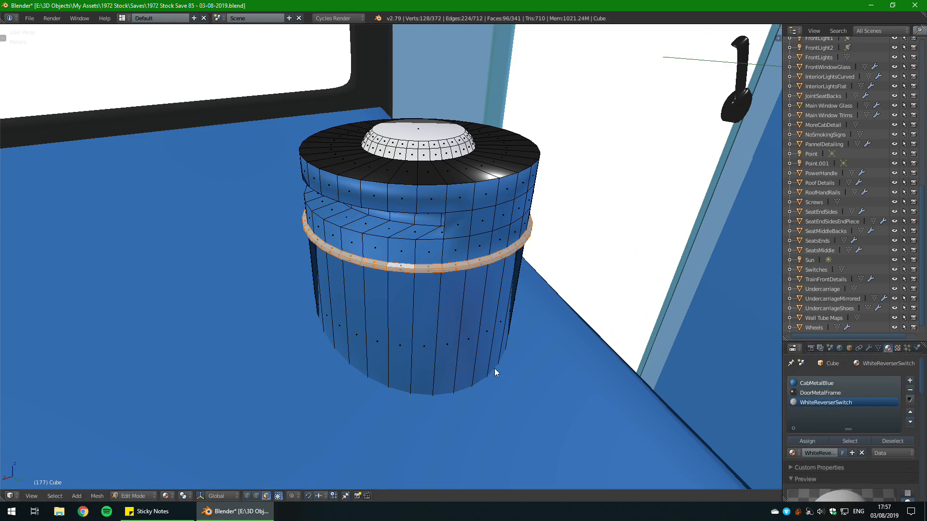
Step: Check the banded fitting outside mesh editing and save over the existing blend file
{"action": "key", "text": "Tab"}
{"action": "key", "text": "ctrl+s"}
{"action": "left_click", "coordinate": [466, 331]}
{"action": "middle_click_drag", "start_coordinate": [471, 343], "coordinate": [393, 352]}
{"action": "key", "text": "Tab"}
{"action": "key", "text": "Tab"}
{"action": "middle_click_drag", "start_coordinate": [489, 309], "coordinate": [587, 326]}
{"action": "middle_click_drag", "start_coordinate": [564, 322], "coordinate": [444, 319]}
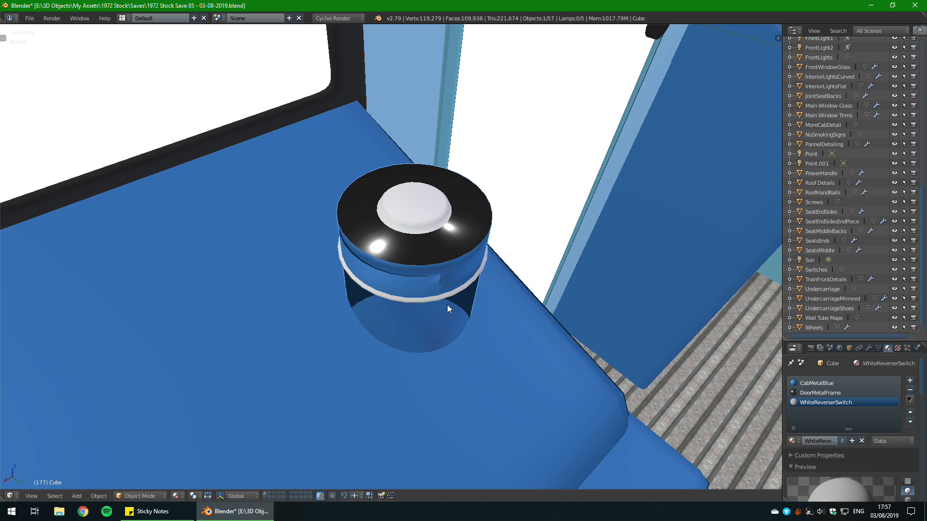
{"action": "key", "text": "ctrl+s"}
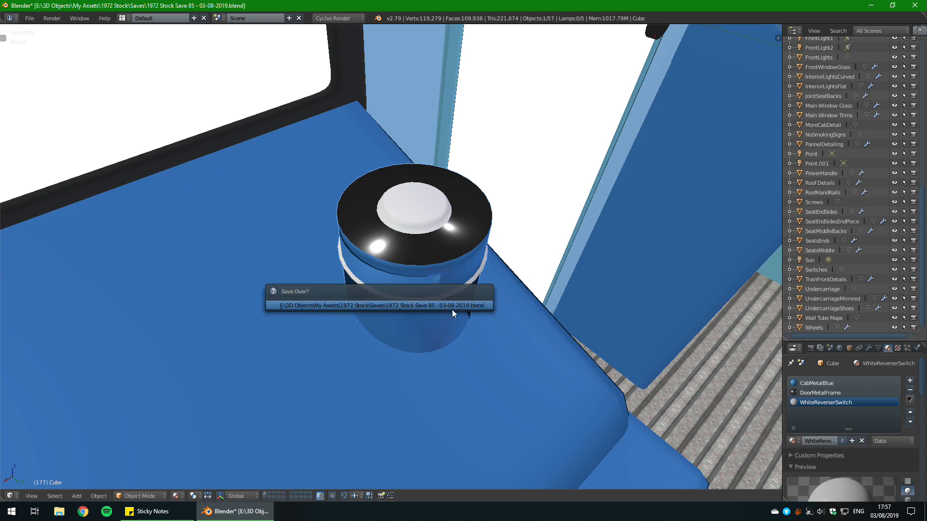
{"action": "left_click", "coordinate": [451, 306]}
Step: View the fitting from other sides of the desk and save the project again
{"action": "middle_click_drag", "start_coordinate": [497, 305], "coordinate": [578, 277]}
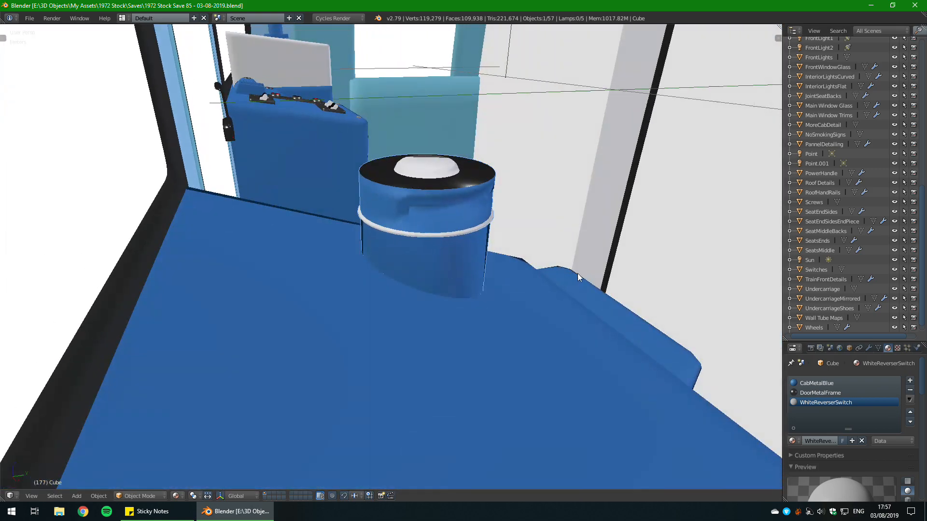
{"action": "middle_click_drag", "start_coordinate": [415, 249], "coordinate": [395, 281]}
{"action": "middle_click_drag", "start_coordinate": [532, 314], "coordinate": [453, 270]}
{"action": "scroll", "coordinate": [372, 259], "scroll_direction": "up", "scroll_amount": 5}
{"action": "key", "text": "ctrl+s"}
{"action": "left_click", "coordinate": [392, 268]}
Step: Duplicate the face loop of the fitting's lower body and move the copy down toward the desk
{"action": "middle_click_drag", "start_coordinate": [392, 268], "coordinate": [493, 247]}
{"action": "scroll", "coordinate": [393, 226], "scroll_direction": "down", "scroll_amount": 5}
{"action": "key", "text": "Tab"}
{"action": "key", "text": "a"}
{"action": "scroll", "coordinate": [494, 247], "scroll_direction": "up", "scroll_amount": 4}
{"action": "key", "text": "Tab"}
{"action": "key", "text": "Tab"}
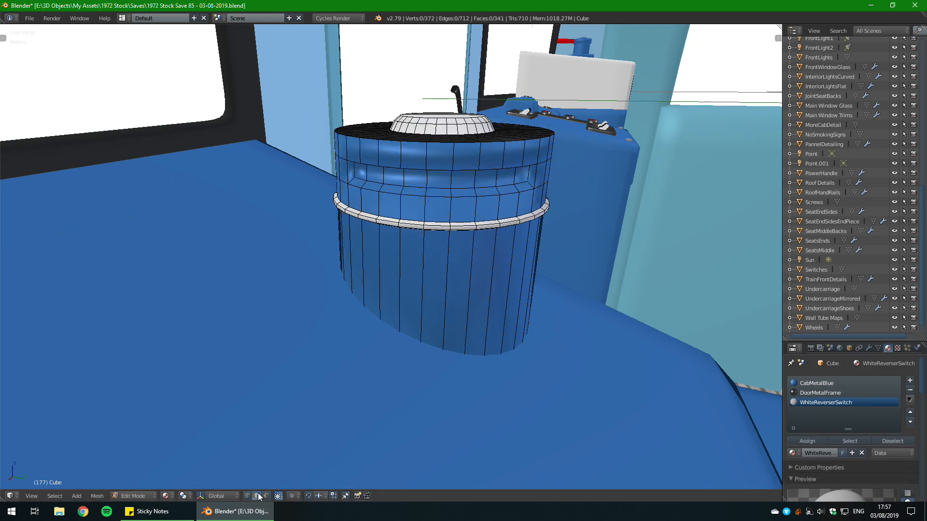
{"action": "middle_click_drag", "start_coordinate": [599, 242], "coordinate": [449, 275]}
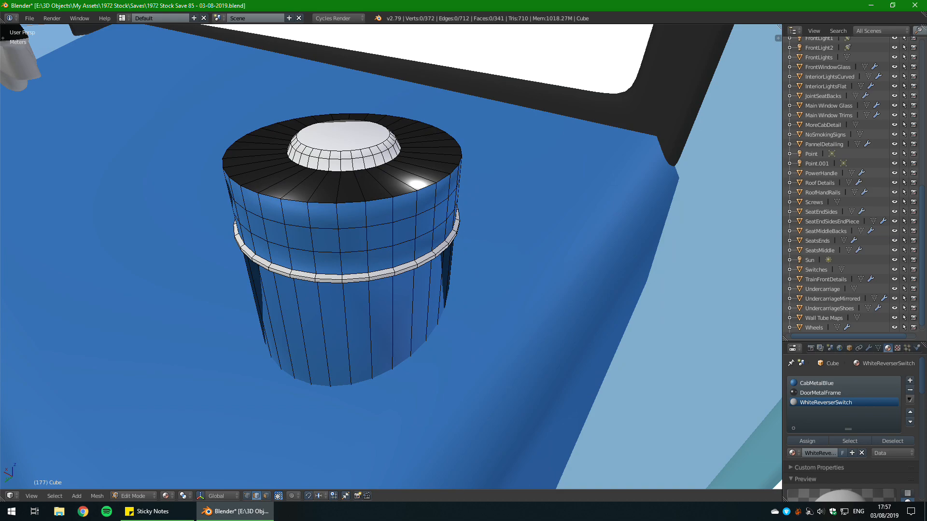
{"action": "left_click", "coordinate": [266, 496]}
{"action": "right_click", "coordinate": [301, 333], "text": "alt"}
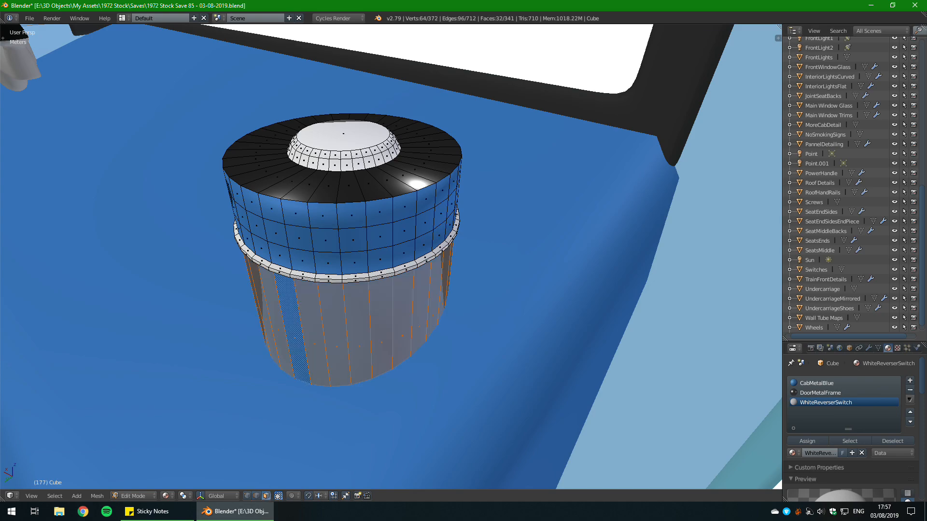
{"action": "key", "text": "shift+d"}
{"action": "key", "text": "Escape"}
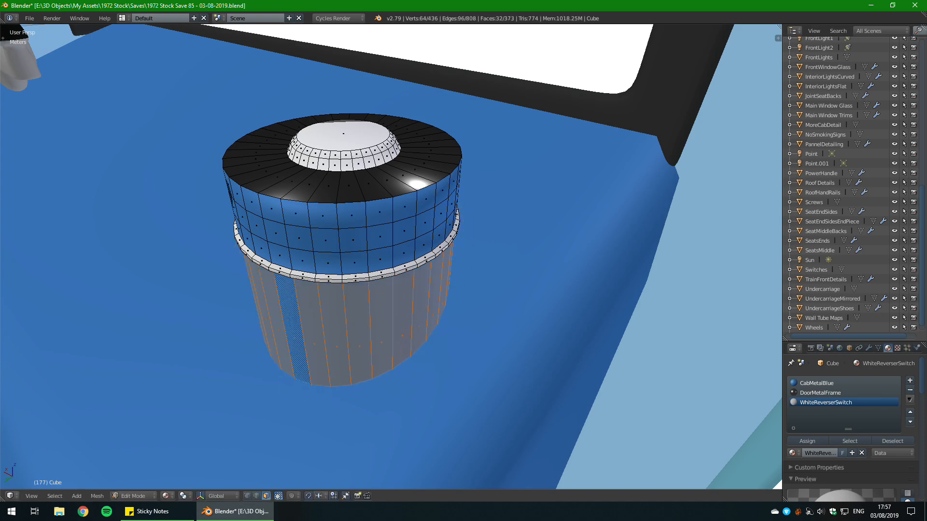
{"action": "key", "text": "g"}
{"action": "key", "text": "Return"}
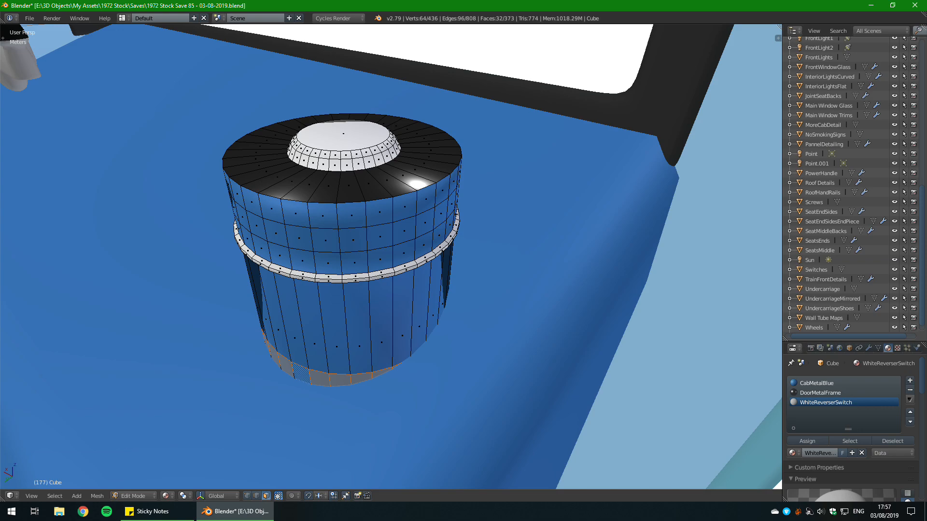
Step: Flatten the duplicated face loop along Z into a thin ring and raise it vertically to the fitting's base
{"action": "middle_click_drag", "start_coordinate": [338, 290], "coordinate": [493, 223]}
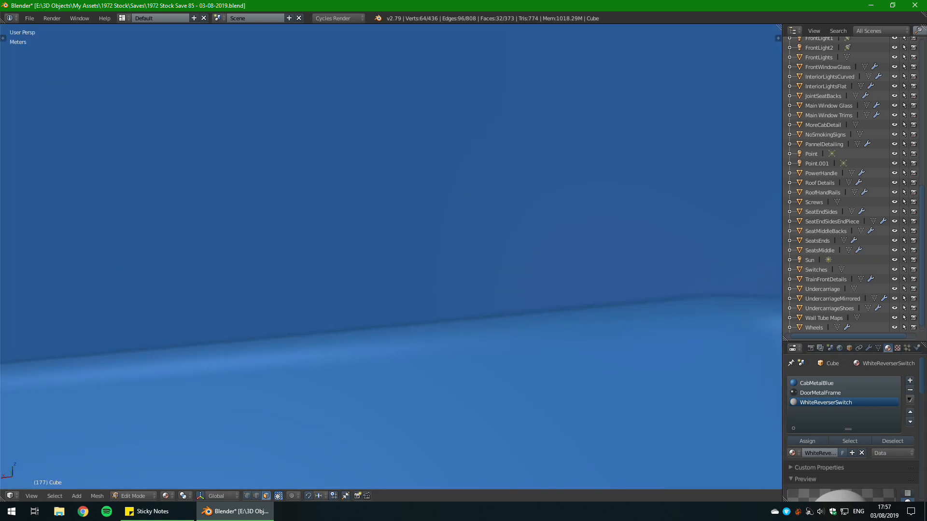
{"action": "scroll", "coordinate": [493, 223], "scroll_direction": "down", "scroll_amount": 6}
{"action": "scroll", "coordinate": [493, 223], "scroll_direction": "down", "scroll_amount": 2}
{"action": "key", "text": "s"}
{"action": "key", "text": "z"}
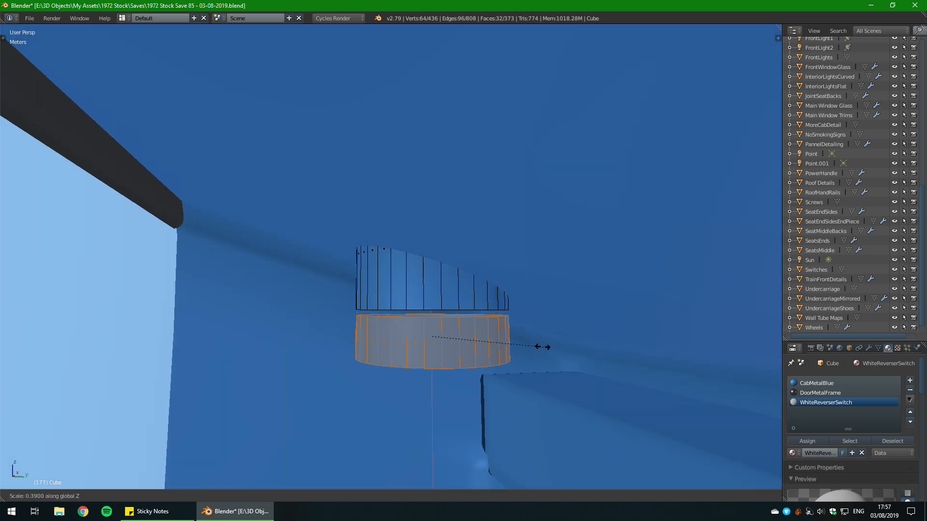
{"action": "key", "text": "Return"}
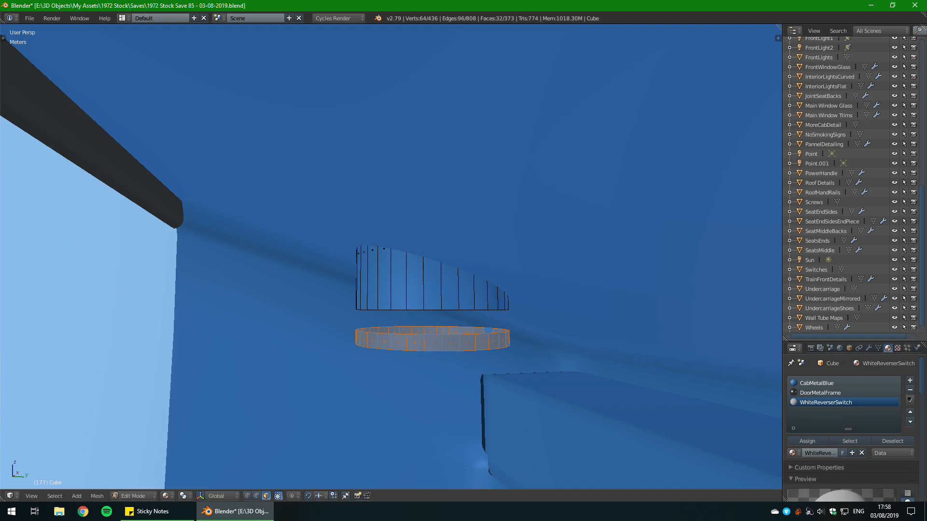
{"action": "key", "text": "g"}
{"action": "key", "text": "z"}
{"action": "key", "text": "Return"}
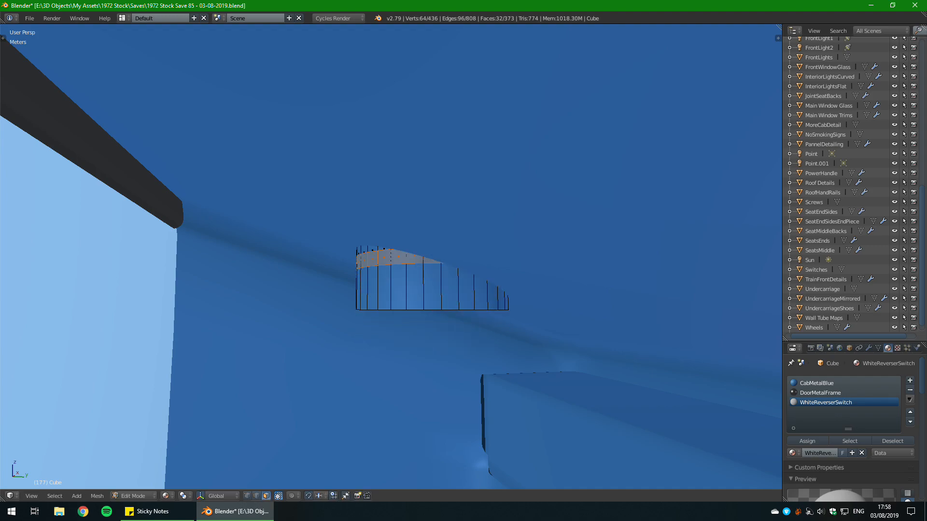
Step: Rotate the thin ring about the X axis to match the slope of the desk
{"action": "scroll", "coordinate": [586, 294], "scroll_direction": "down", "scroll_amount": 6}
{"action": "key", "text": "r"}
{"action": "key", "text": "x"}
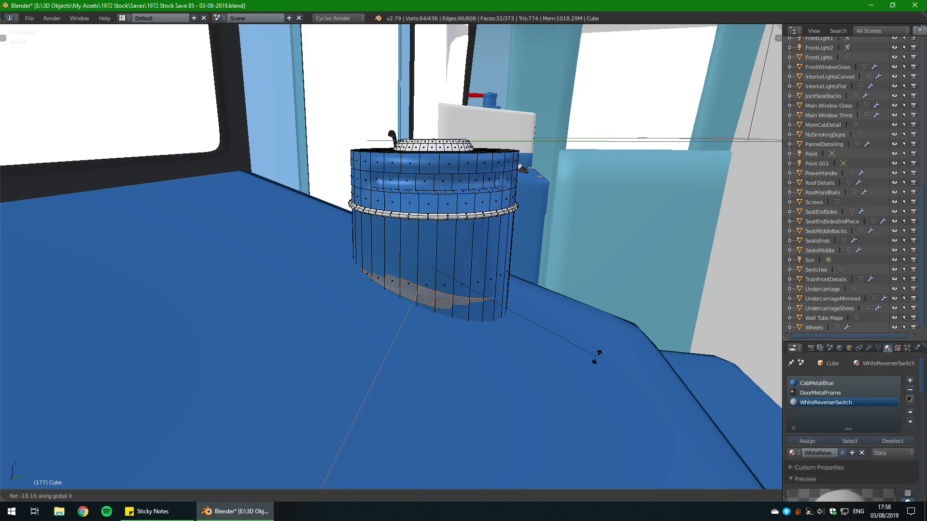
{"action": "right_click", "coordinate": [590, 365]}
{"action": "middle_click_drag", "start_coordinate": [564, 345], "coordinate": [604, 358]}
{"action": "key", "text": "r"}
{"action": "key", "text": "x"}
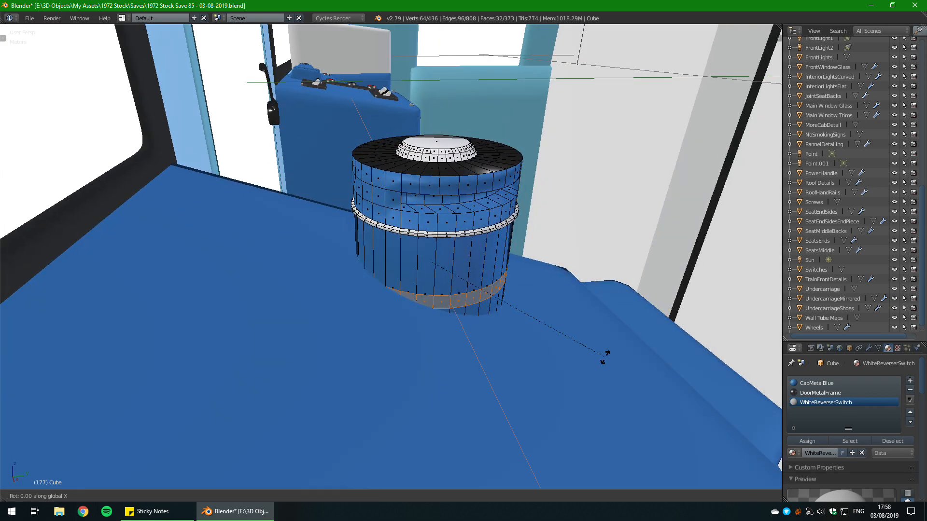
{"action": "right_click", "coordinate": [580, 440]}
Step: Scale the tilted ring up slightly beyond the body and fill its upper edge loop with a face
{"action": "middle_click_drag", "start_coordinate": [581, 440], "coordinate": [531, 396]}
{"action": "scroll", "coordinate": [531, 396], "scroll_direction": "up", "scroll_amount": 2}
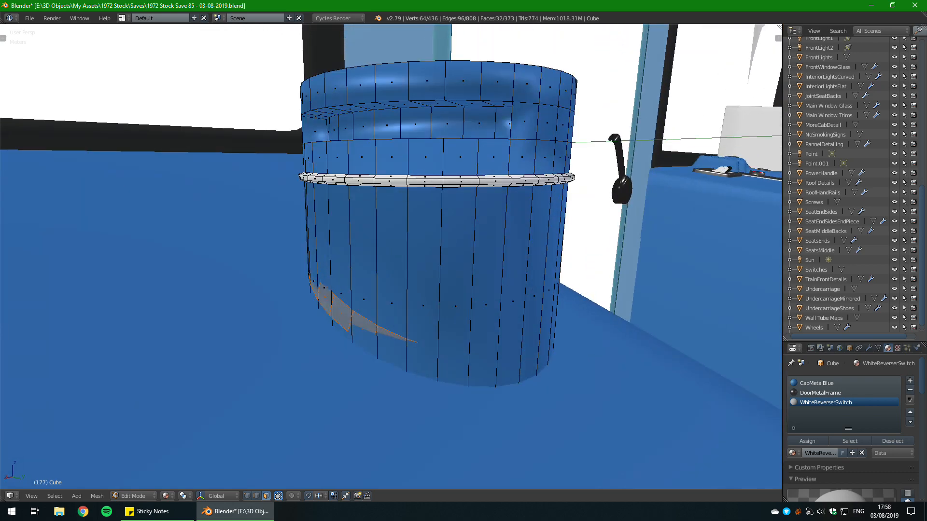
{"action": "key", "text": "s"}
{"action": "left_click", "coordinate": [528, 397]}
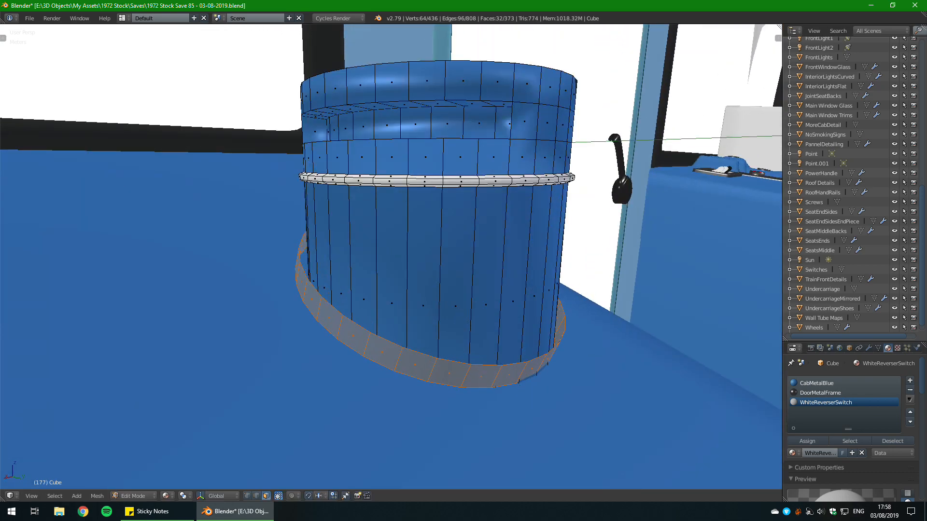
{"action": "left_click", "coordinate": [257, 496]}
{"action": "key", "text": "f"}
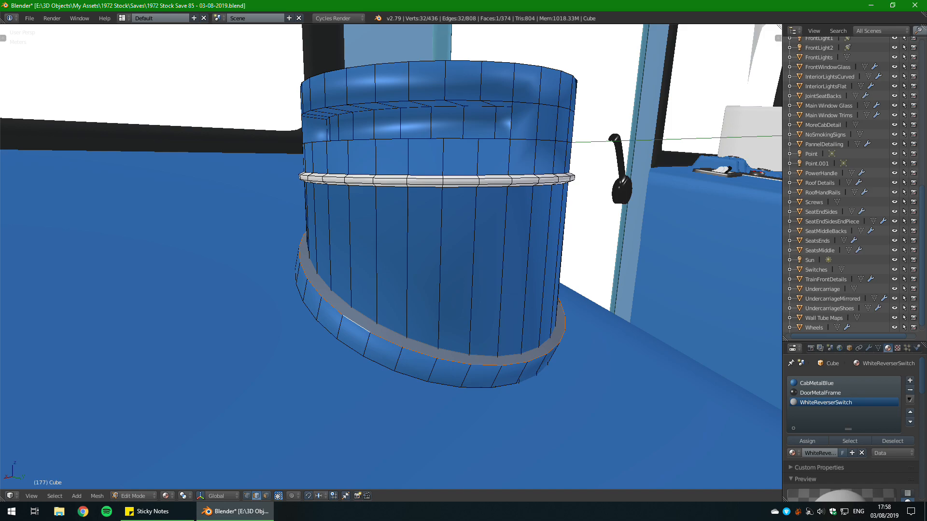
Step: Select the whole base flange and rotate it about the X axis to align it with the desk surface
{"action": "middle_click_drag", "start_coordinate": [434, 270], "coordinate": [448, 272]}
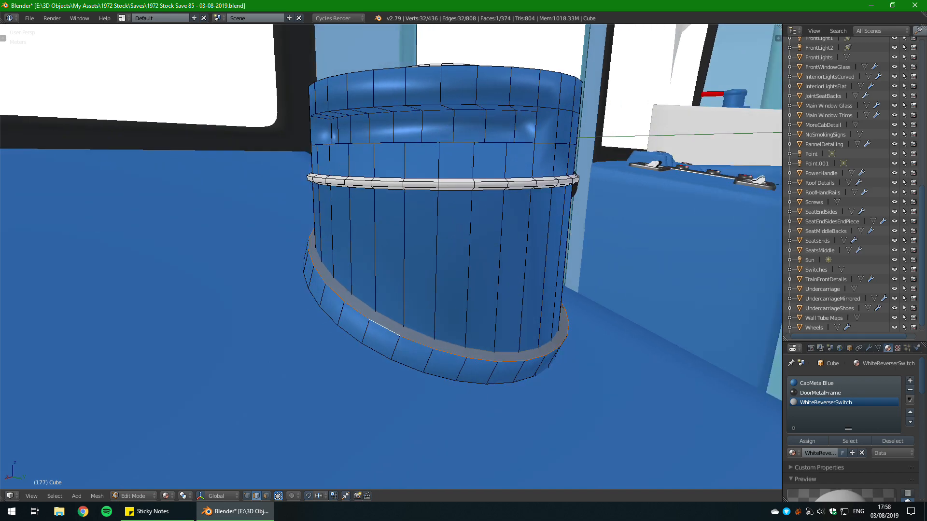
{"action": "key", "text": "l"}
{"action": "middle_click_drag", "start_coordinate": [400, 309], "coordinate": [473, 285]}
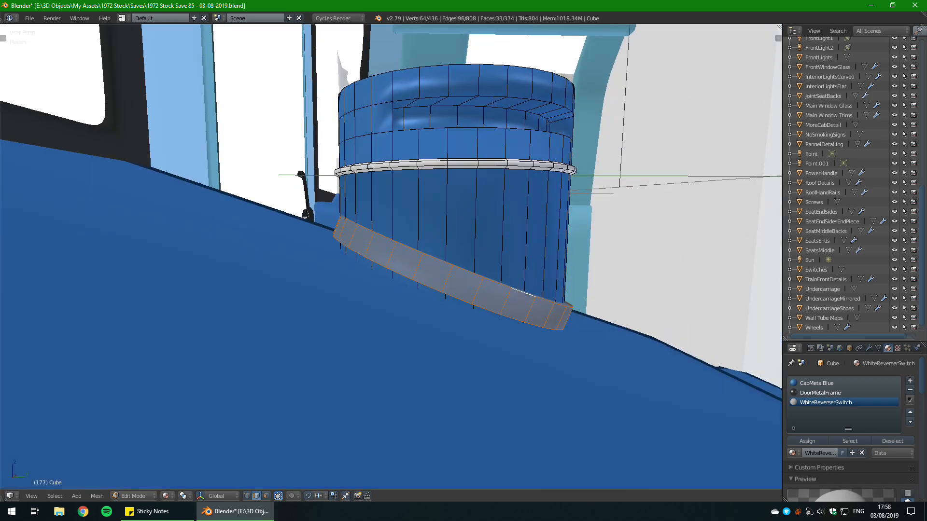
{"action": "key", "text": "r"}
{"action": "key", "text": "x"}
{"action": "left_click", "coordinate": [508, 188]}
Step: Lower the flange into the desk in two moves with the X axis locked, leaving a thin rim showing
{"action": "key", "text": "g"}
{"action": "key", "text": "shift+x"}
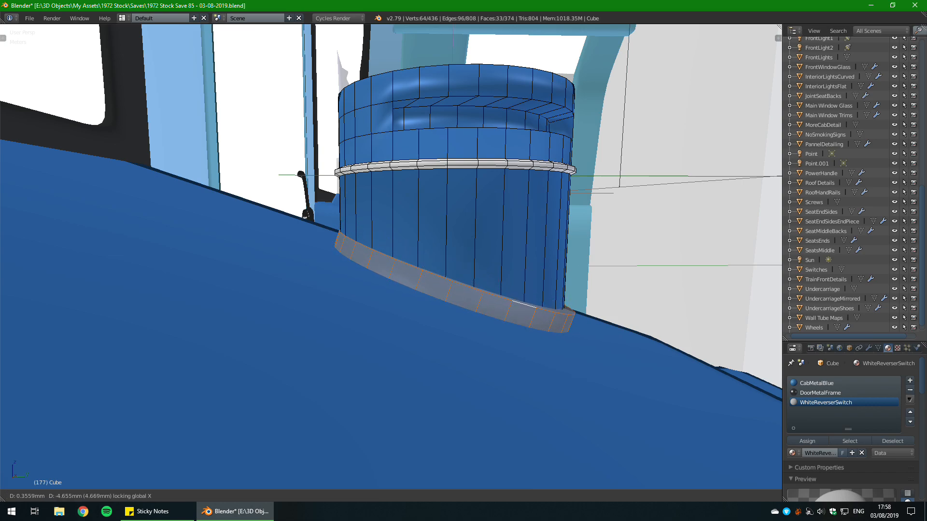
{"action": "left_click", "coordinate": [508, 217]}
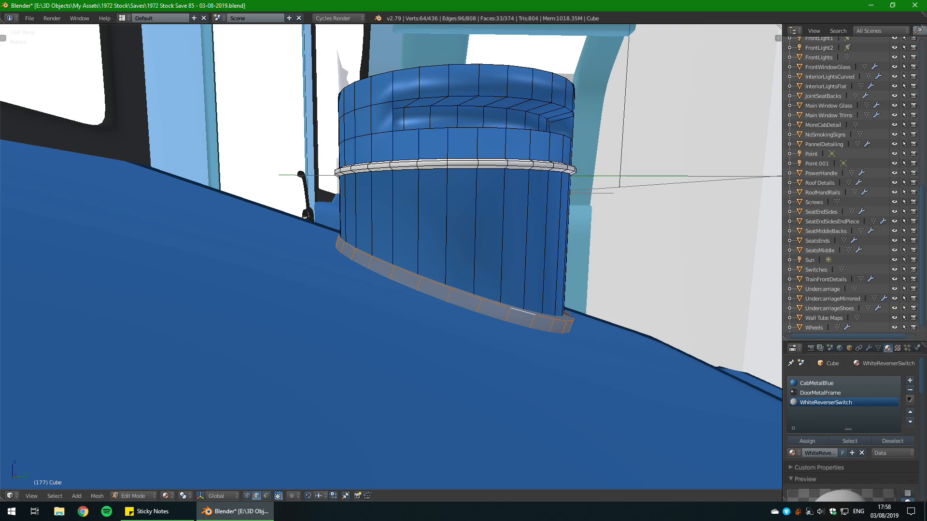
{"action": "key", "text": "g"}
{"action": "key", "text": "shift+x"}
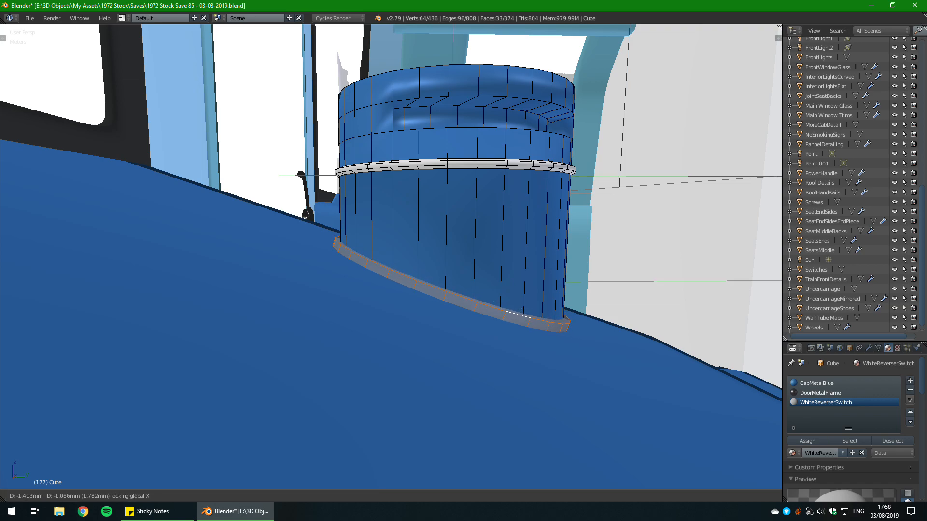
{"action": "left_click", "coordinate": [504, 227]}
Step: Stretch the base flange slightly along the Y axis, by a factor of about 1.015
{"action": "middle_click_drag", "start_coordinate": [505, 227], "coordinate": [434, 271]}
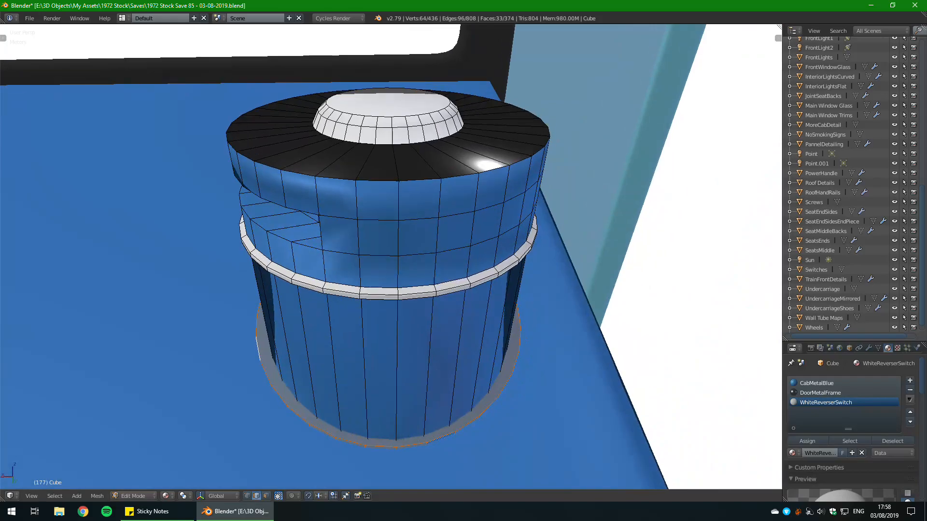
{"action": "key", "text": "s"}
{"action": "key", "text": "y"}
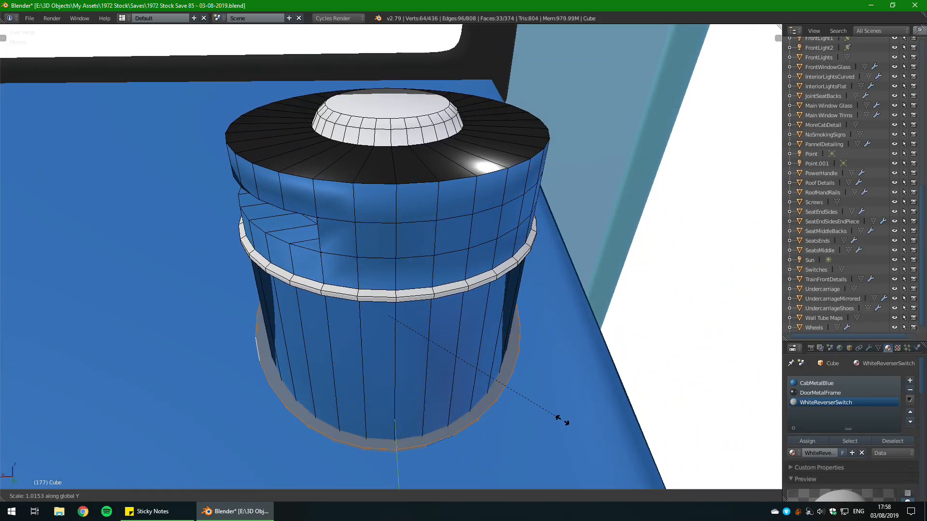
{"action": "left_click", "coordinate": [563, 420]}
Step: Check the flange around the fitting's base and assign the WhiteReverserSwitch material to it
{"action": "middle_click_drag", "start_coordinate": [563, 420], "coordinate": [567, 369]}
{"action": "key", "text": "Tab"}
{"action": "middle_click_drag", "start_coordinate": [496, 380], "coordinate": [558, 345]}
{"action": "key", "text": "Tab"}
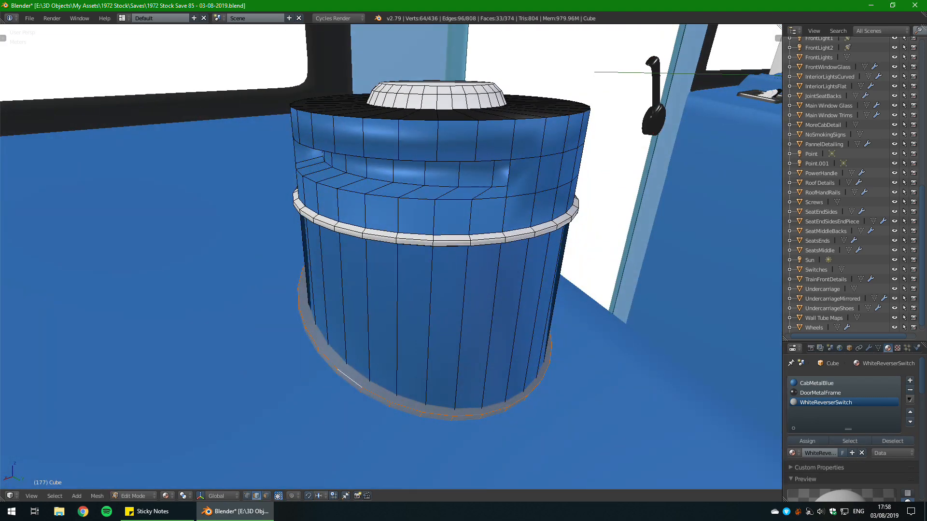
{"action": "left_click", "coordinate": [806, 441]}
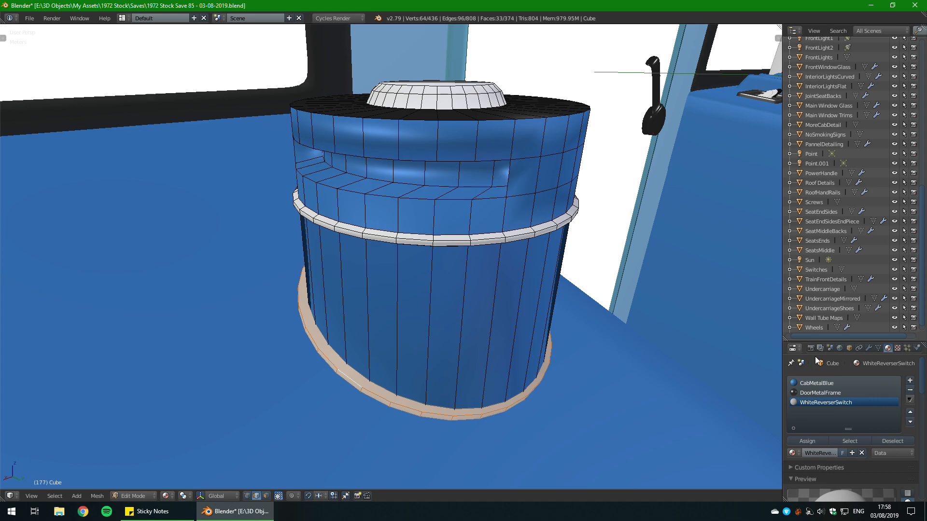
Step: Rename the WhiteReverserSwitch material by inserting Silver after White, and bring up its preview
{"action": "scroll", "coordinate": [845, 422], "scroll_direction": "down", "scroll_amount": 4}
{"action": "scroll", "coordinate": [831, 393], "scroll_direction": "up", "scroll_amount": 4}
{"action": "double_click", "coordinate": [819, 402]}
{"action": "left_click_drag", "start_coordinate": [814, 403], "coordinate": [799, 402]}
{"action": "key", "text": "Right"}
{"action": "type", "text": "Silver"}
{"action": "key", "text": "Return"}
{"action": "scroll", "coordinate": [840, 410], "scroll_direction": "down", "scroll_amount": 8}
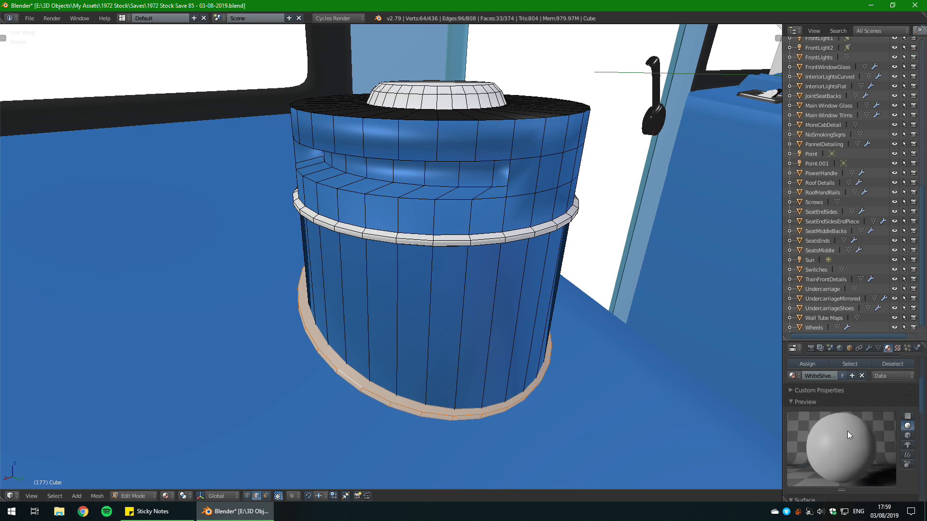
Step: Set the WhiteSilverReverserSwitch material's Metallic value to 1.000 and open its base colour for editing
{"action": "scroll", "coordinate": [847, 425], "scroll_direction": "down", "scroll_amount": 5}
{"action": "left_click_drag", "start_coordinate": [863, 421], "coordinate": [911, 423]}
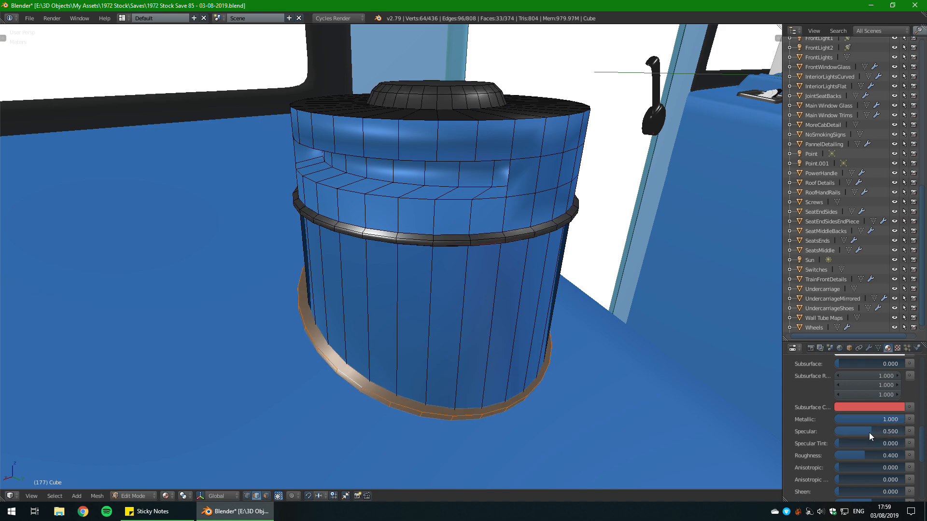
{"action": "scroll", "coordinate": [867, 442], "scroll_direction": "up", "scroll_amount": 5}
{"action": "left_click", "coordinate": [872, 447]}
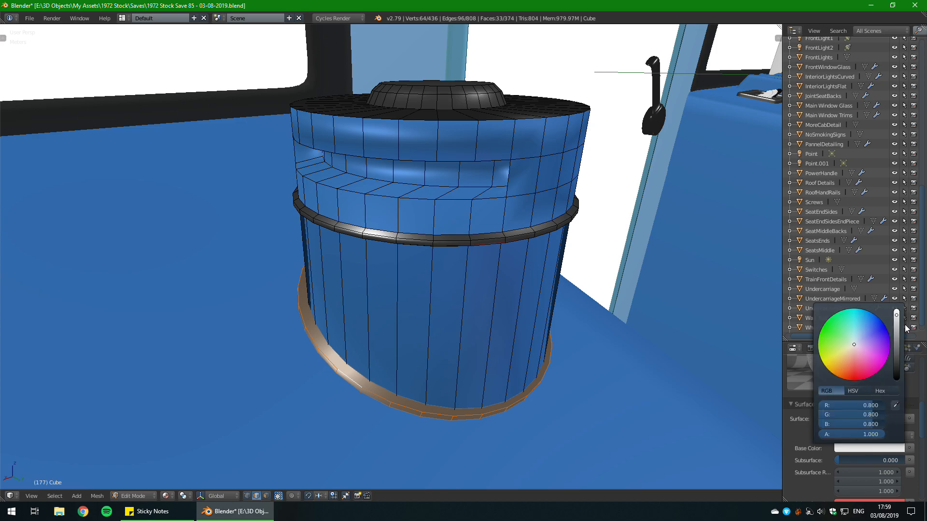
{"action": "scroll", "coordinate": [838, 387], "scroll_direction": "up", "scroll_amount": 4}
{"action": "scroll", "coordinate": [839, 388], "scroll_direction": "down", "scroll_amount": 6}
{"action": "scroll", "coordinate": [842, 392], "scroll_direction": "up", "scroll_amount": 4}
{"action": "scroll", "coordinate": [841, 413], "scroll_direction": "down", "scroll_amount": 5}
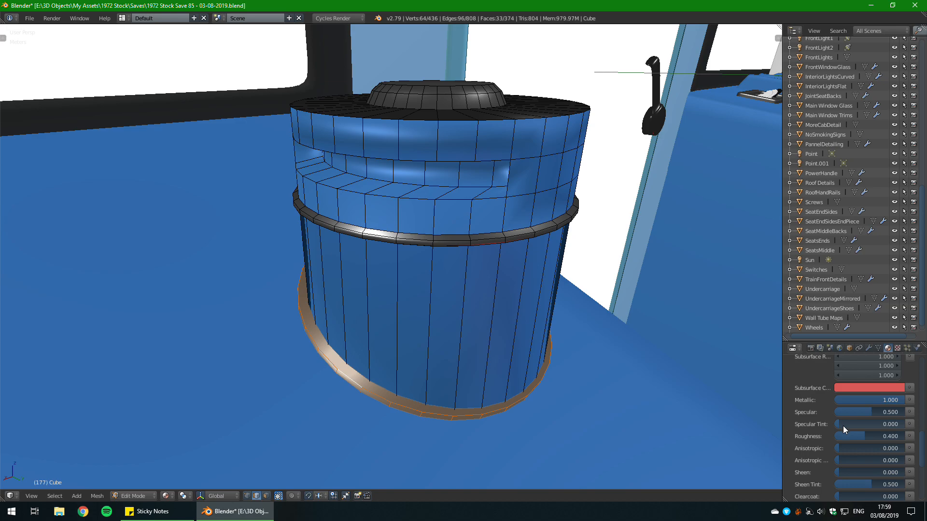
Step: Set the WhiteSilverReverserSwitch material's roughness to 0.300 and save the file
{"action": "scroll", "coordinate": [852, 425], "scroll_direction": "down", "scroll_amount": 3}
{"action": "left_click", "coordinate": [867, 378]}
{"action": "key", "text": "Return"}
{"action": "scroll", "coordinate": [876, 373], "scroll_direction": "up", "scroll_amount": 8}
{"action": "scroll", "coordinate": [868, 406], "scroll_direction": "up", "scroll_amount": 2}
{"action": "scroll", "coordinate": [862, 418], "scroll_direction": "down", "scroll_amount": 10}
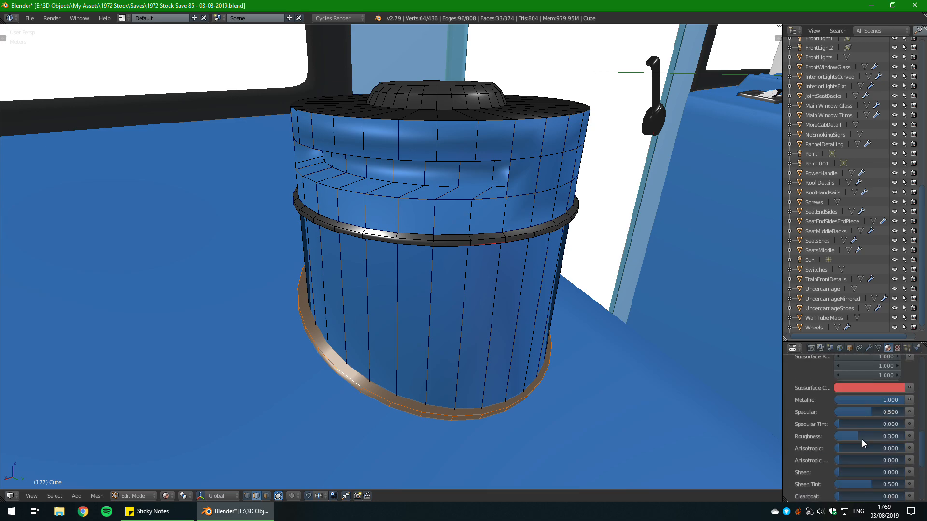
{"action": "scroll", "coordinate": [886, 440], "scroll_direction": "up", "scroll_amount": 5}
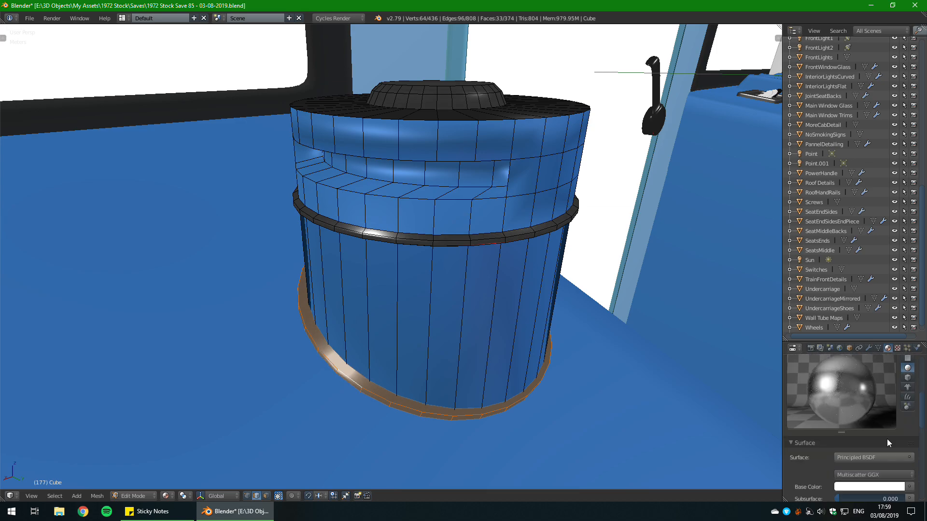
{"action": "scroll", "coordinate": [887, 443], "scroll_direction": "up", "scroll_amount": 5}
{"action": "key", "text": "ctrl+s"}
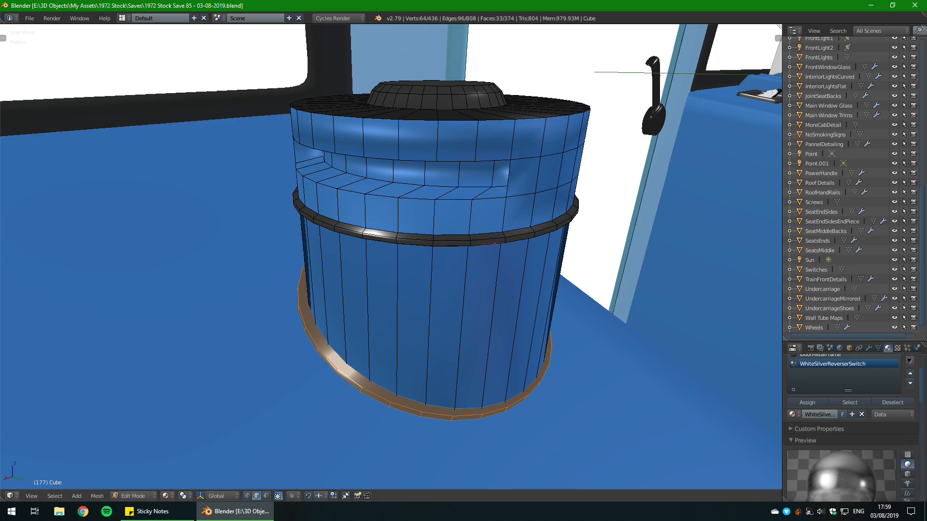
Step: Select the edge loops around the base flange and the middle trim ring and mark them as seams
{"action": "middle_click_drag", "start_coordinate": [482, 290], "coordinate": [403, 303]}
{"action": "key", "text": "a"}
{"action": "right_click", "coordinate": [405, 353], "text": "alt"}
{"action": "scroll", "coordinate": [391, 256], "scroll_direction": "up", "scroll_amount": 2}
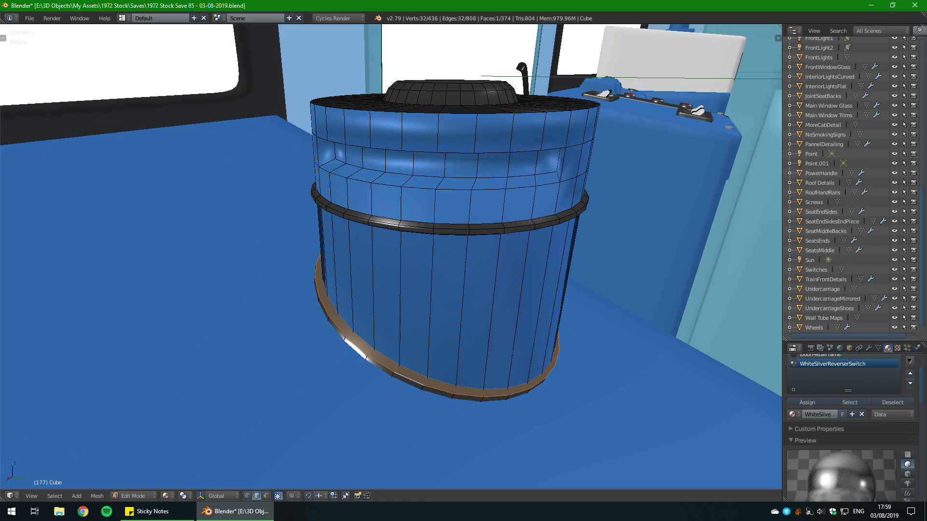
{"action": "middle_click_drag", "start_coordinate": [434, 290], "coordinate": [447, 315]}
{"action": "right_click", "coordinate": [466, 254], "text": "alt+shift"}
{"action": "middle_click_drag", "start_coordinate": [465, 259], "coordinate": [505, 202]}
{"action": "right_click", "coordinate": [513, 170], "text": "alt+shift"}
{"action": "middle_click_drag", "start_coordinate": [483, 159], "coordinate": [486, 204]}
{"action": "key", "text": "w"}
{"action": "left_click", "coordinate": [485, 203]}
{"action": "key", "text": "a"}
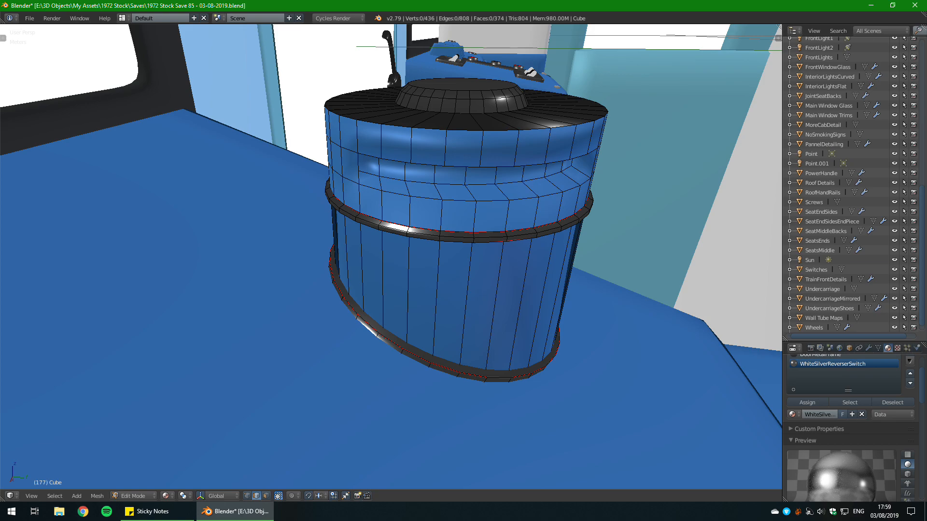
Step: Mark a vertical seam down the back of the reverser fitting, from the top rim to the base flange
{"action": "middle_click_drag", "start_coordinate": [434, 241], "coordinate": [521, 253]}
{"action": "right_click", "coordinate": [387, 217], "text": "alt"}
{"action": "middle_click_drag", "start_coordinate": [387, 218], "coordinate": [394, 253]}
{"action": "scroll", "coordinate": [399, 260], "scroll_direction": "up", "scroll_amount": 3}
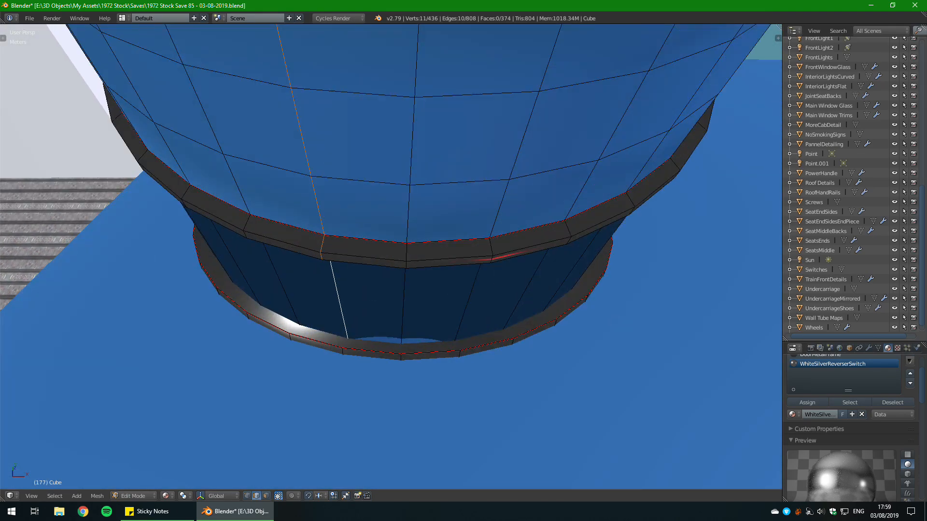
{"action": "right_click", "coordinate": [402, 304], "text": "alt"}
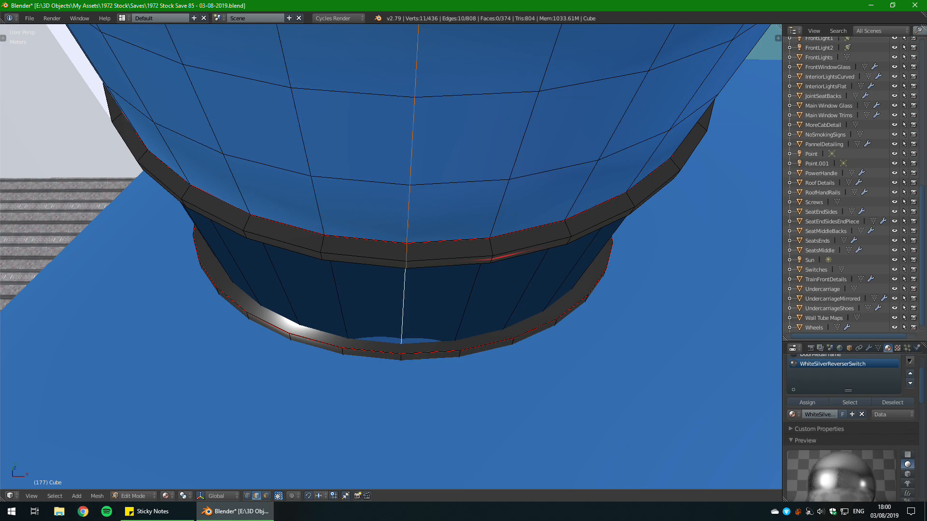
{"action": "scroll", "coordinate": [402, 305], "scroll_direction": "down", "scroll_amount": 3}
{"action": "middle_click_drag", "start_coordinate": [402, 304], "coordinate": [410, 239]}
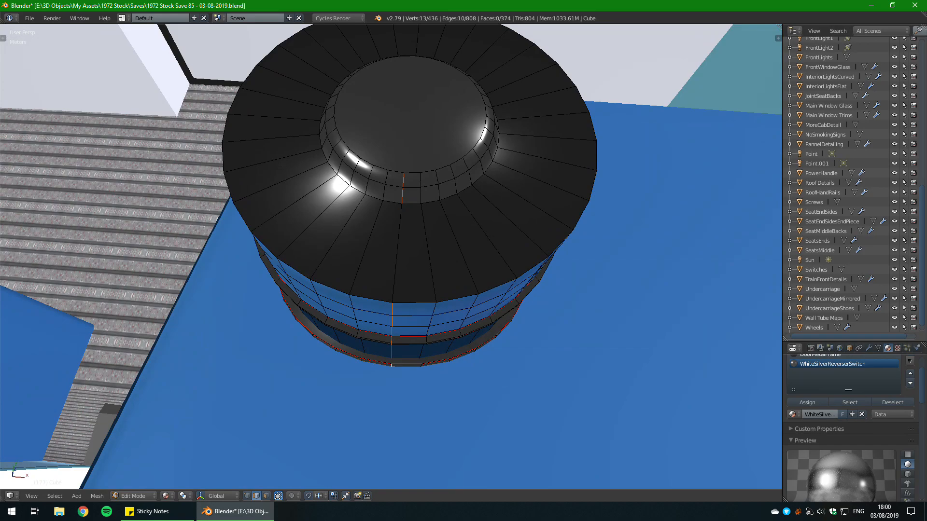
{"action": "right_click", "coordinate": [451, 350], "text": "alt"}
{"action": "middle_click_drag", "start_coordinate": [451, 350], "coordinate": [414, 330]}
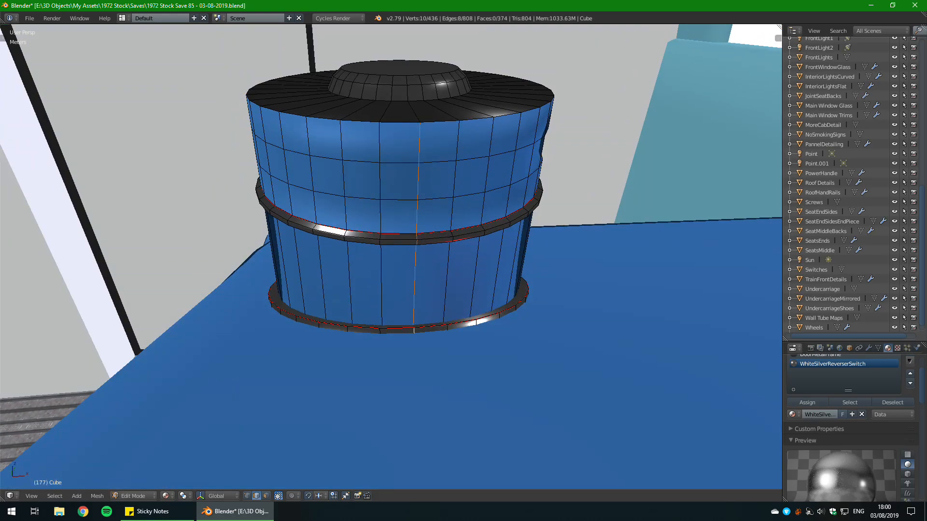
{"action": "middle_click_drag", "start_coordinate": [414, 330], "coordinate": [445, 305]}
{"action": "key", "text": "ctrl+e"}
{"action": "left_click", "coordinate": [488, 247]}
{"action": "key", "text": "a"}
{"action": "middle_click_drag", "start_coordinate": [487, 247], "coordinate": [483, 299]}
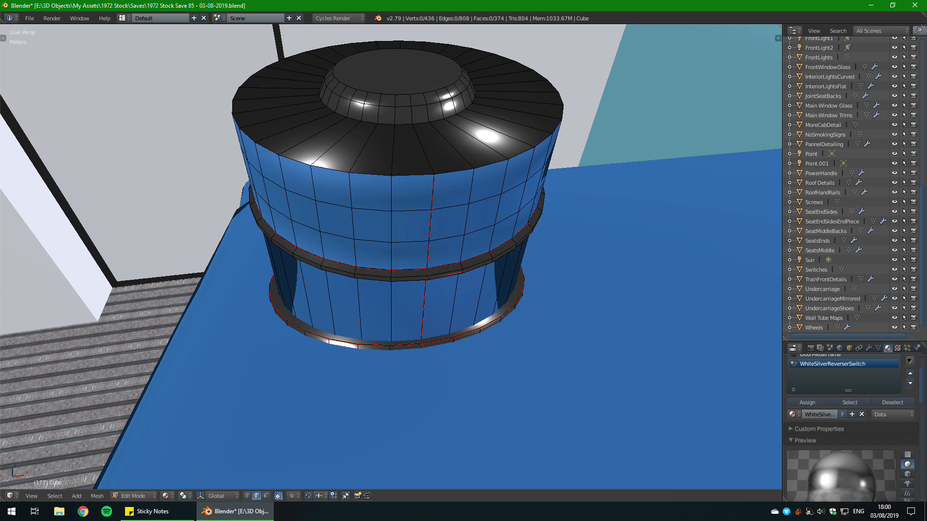
Step: Mark a seam along the outer edge loop of the fitting's black top
{"action": "key", "text": "KP_8"}
{"action": "key", "text": "KP_8"}
{"action": "key", "text": "KP_4"}
{"action": "key", "text": "KP_4"}
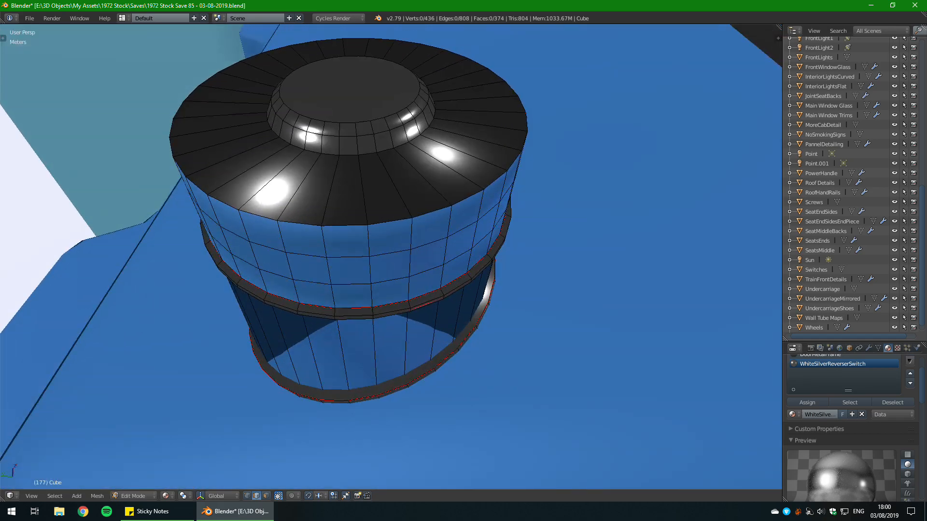
{"action": "key", "text": "KP_8"}
{"action": "key", "text": "KP_4"}
{"action": "middle_click_drag", "start_coordinate": [391, 261], "coordinate": [355, 205]}
{"action": "right_click", "coordinate": [419, 307], "text": "alt"}
{"action": "middle_click_drag", "start_coordinate": [420, 307], "coordinate": [478, 270]}
{"action": "key", "text": "ctrl+e"}
{"action": "left_click", "coordinate": [483, 267]}
{"action": "key", "text": "a"}
{"action": "middle_click_drag", "start_coordinate": [526, 314], "coordinate": [521, 270]}
{"action": "scroll", "coordinate": [391, 257], "scroll_direction": "down", "scroll_amount": 2}
{"action": "scroll", "coordinate": [391, 257], "scroll_direction": "up", "scroll_amount": 1}
Step: Add an edge loop near the outer edge of the black top and a centred one in the blue band below the rim
{"action": "key", "text": "ctrl+r"}
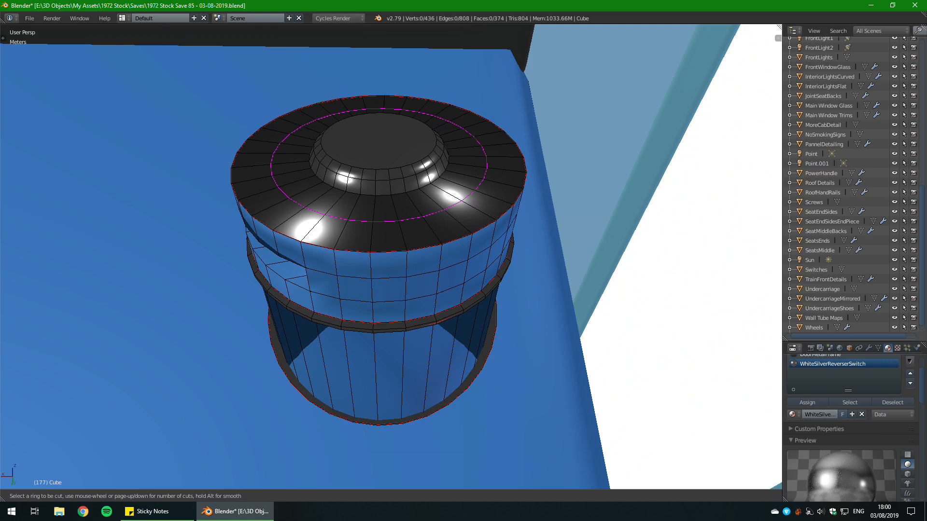
{"action": "left_click", "coordinate": [372, 223]}
{"action": "left_click", "coordinate": [372, 242]}
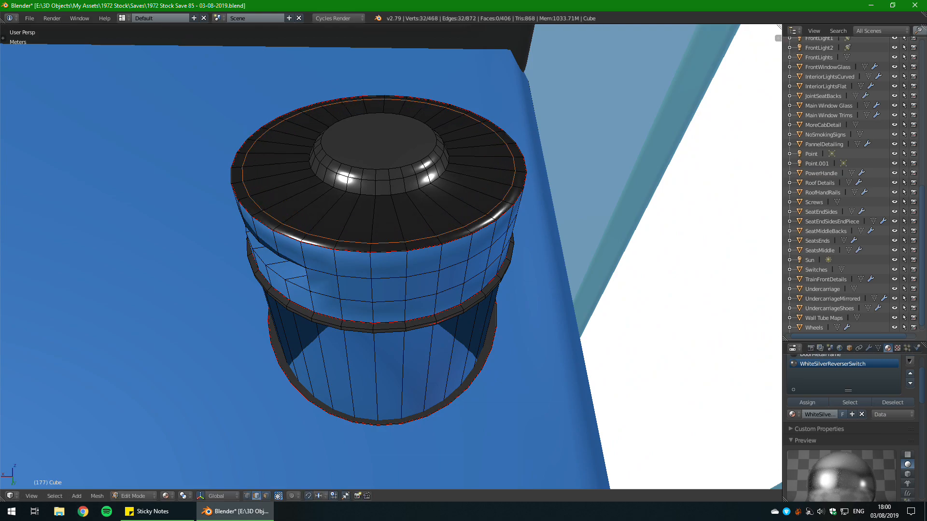
{"action": "key", "text": "ctrl+r"}
{"action": "left_click", "coordinate": [440, 257]}
{"action": "right_click", "coordinate": [439, 251]}
{"action": "key", "text": "a"}
Step: Shrink the fitting's outer rim edge loop slightly and lower it a little along the Z axis
{"action": "right_click", "coordinate": [484, 229], "text": "alt"}
{"action": "middle_click_drag", "start_coordinate": [595, 229], "coordinate": [621, 226]}
{"action": "key", "text": "s"}
{"action": "left_click", "coordinate": [616, 223]}
{"action": "key", "text": "g"}
{"action": "key", "text": "z"}
{"action": "left_click", "coordinate": [594, 230]}
{"action": "key", "text": "Tab"}
{"action": "middle_click_drag", "start_coordinate": [587, 229], "coordinate": [466, 199]}
Step: Select the edges outlining the recessed slot in the fitting's upper body and mark them as seams
{"action": "key", "text": "Tab"}
{"action": "right_click", "coordinate": [504, 198], "text": "alt"}
{"action": "right_click", "coordinate": [513, 192], "text": "alt"}
{"action": "right_click", "coordinate": [538, 172], "text": "shift"}
{"action": "right_click", "coordinate": [508, 162], "text": "alt+shift"}
{"action": "right_click", "coordinate": [316, 174], "text": "shift"}
{"action": "key", "text": "ctrl+e"}
{"action": "left_click", "coordinate": [317, 173]}
{"action": "key", "text": "a"}
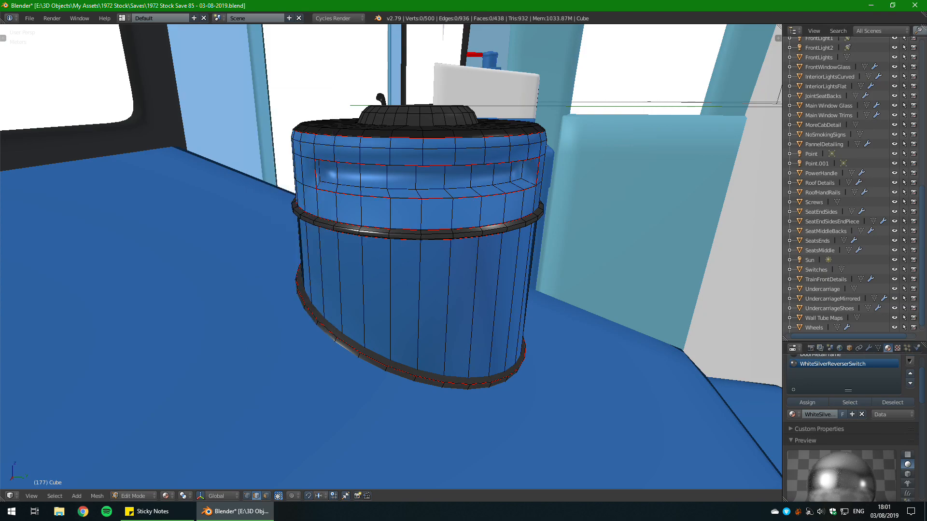
Step: Mark seams on the remaining short edges at the ends of the recessed slot
{"action": "right_click", "coordinate": [529, 183], "text": "shift"}
{"action": "middle_click_drag", "start_coordinate": [529, 182], "coordinate": [506, 149]}
{"action": "right_click", "coordinate": [524, 141], "text": "shift"}
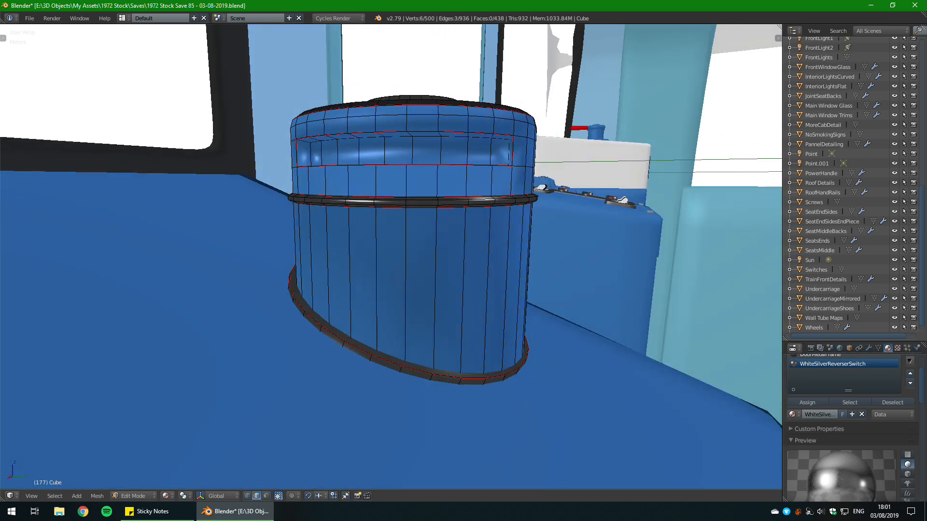
{"action": "key", "text": "ctrl+e"}
{"action": "left_click", "coordinate": [310, 145]}
{"action": "key", "text": "a"}
Step: Mark a seam around the base of the raised knob on the fitting's top
{"action": "middle_click_drag", "start_coordinate": [310, 144], "coordinate": [241, 207]}
{"action": "scroll", "coordinate": [242, 208], "scroll_direction": "down", "scroll_amount": 4}
{"action": "middle_click_drag", "start_coordinate": [380, 238], "coordinate": [371, 238]}
{"action": "right_click", "coordinate": [370, 240], "text": "alt"}
{"action": "scroll", "coordinate": [370, 239], "scroll_direction": "up", "scroll_amount": 2}
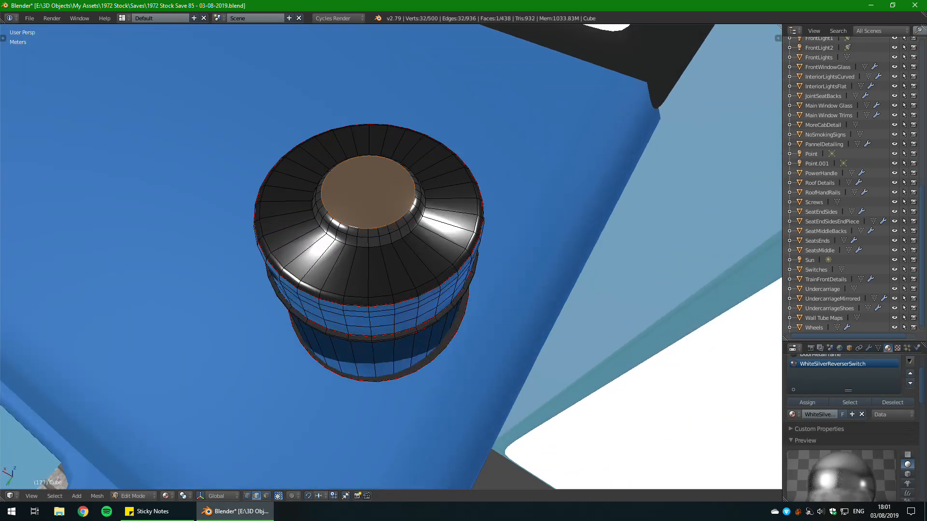
{"action": "right_click", "coordinate": [386, 246], "text": "alt+shift"}
{"action": "right_click", "coordinate": [385, 245], "text": "alt"}
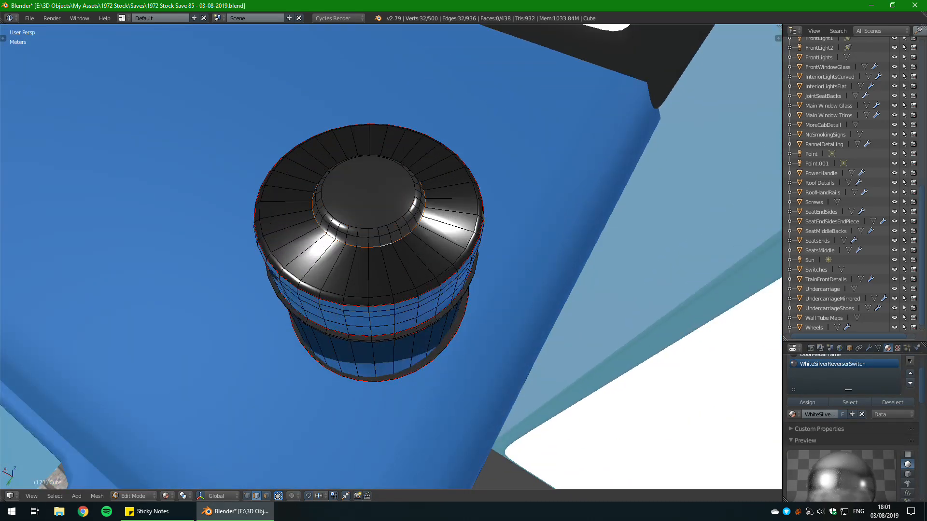
{"action": "key", "text": "ctrl+e"}
{"action": "left_click", "coordinate": [496, 172]}
{"action": "key", "text": "a"}
Step: Split the 3D view into a wider UV/Image Editor area and unlink the Render Result image from it
{"action": "left_click_drag", "start_coordinate": [779, 27], "coordinate": [614, 43]}
{"action": "left_click", "coordinate": [626, 497]}
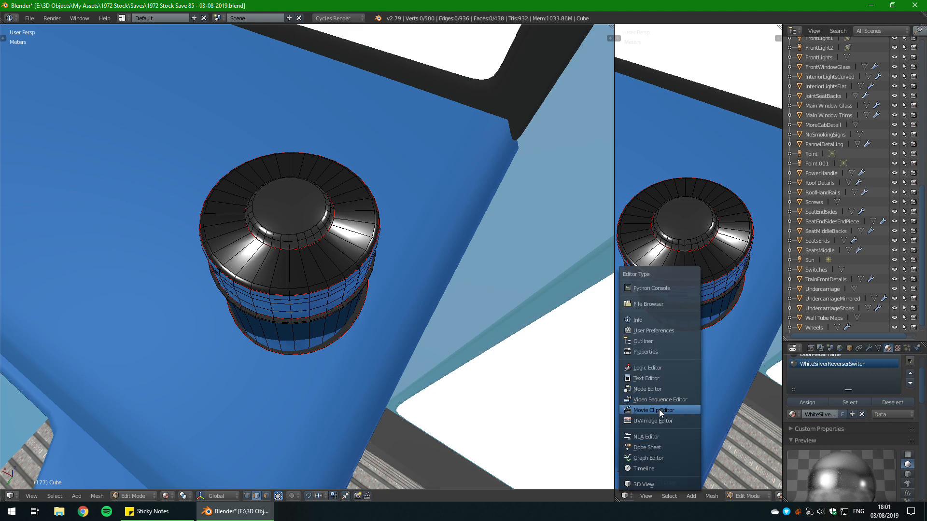
{"action": "left_click", "coordinate": [642, 418]}
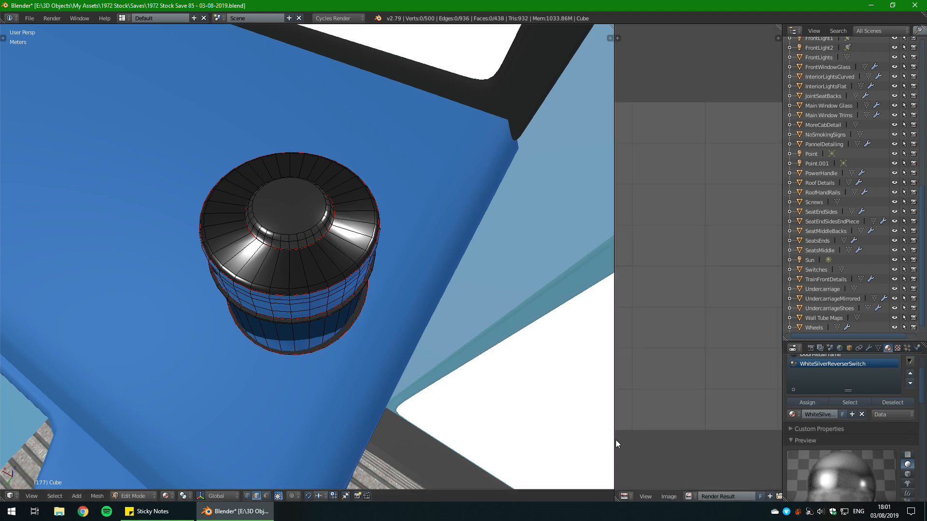
{"action": "left_click_drag", "start_coordinate": [615, 438], "coordinate": [573, 439]}
{"action": "left_click", "coordinate": [749, 497]}
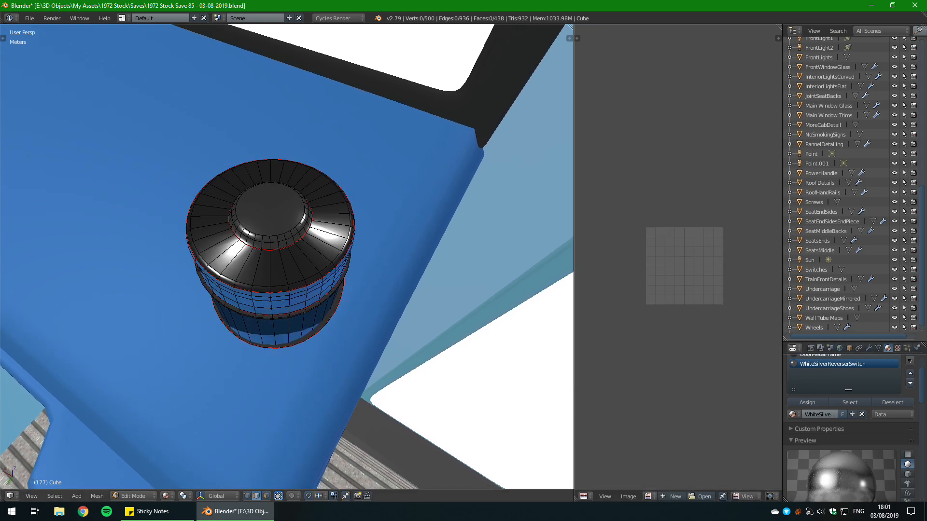
Step: Select the whole fitting mesh, unwrap it along the marked seams and check the UV layout
{"action": "key", "text": "a"}
{"action": "key", "text": "u"}
{"action": "left_click", "coordinate": [261, 265]}
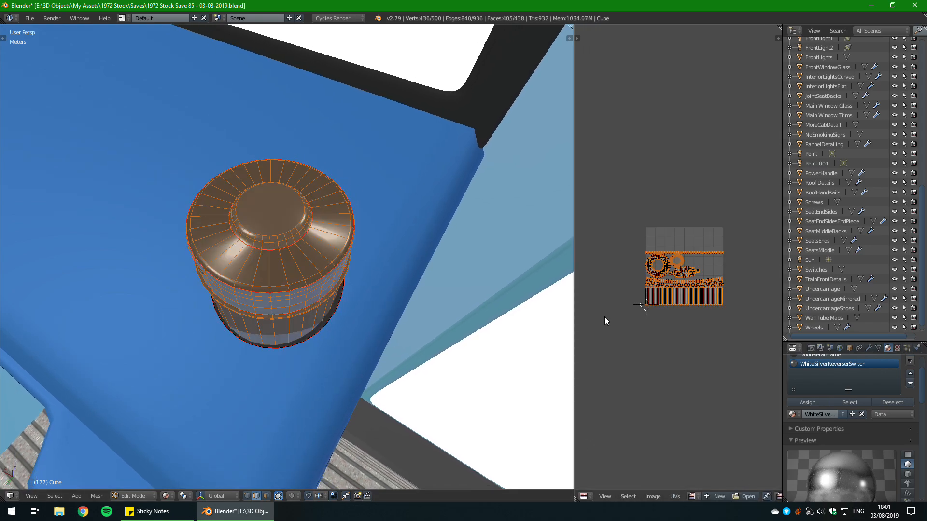
{"action": "scroll", "coordinate": [656, 313], "scroll_direction": "up", "scroll_amount": 4}
{"action": "scroll", "coordinate": [662, 302], "scroll_direction": "down", "scroll_amount": 2}
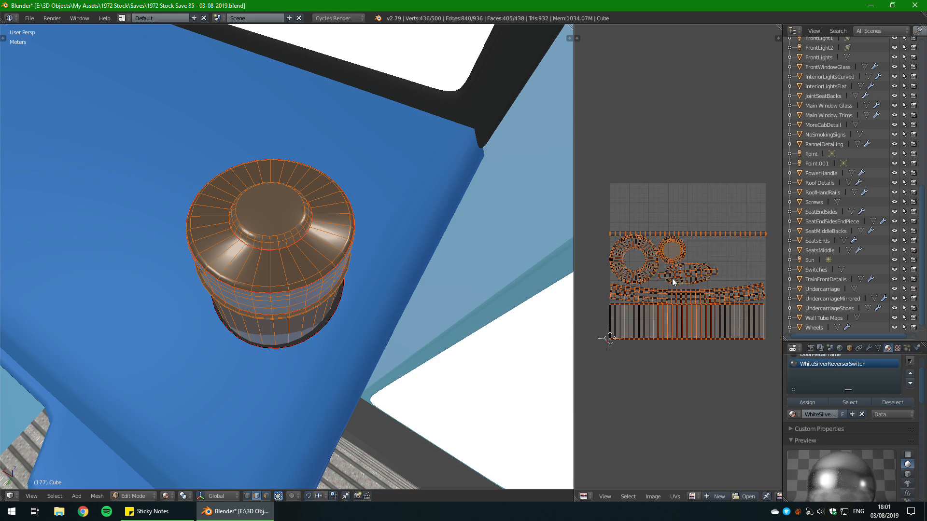
Step: Close the UV/Image Editor area and save over the existing file, returning to Object Mode
{"action": "left_click_drag", "start_coordinate": [571, 27], "coordinate": [609, 48]}
{"action": "key", "text": "ctrl+s"}
{"action": "left_click", "coordinate": [421, 216]}
{"action": "key", "text": "Tab"}
{"action": "scroll", "coordinate": [420, 215], "scroll_direction": "down", "scroll_amount": 4}
{"action": "middle_click_drag", "start_coordinate": [421, 216], "coordinate": [536, 178]}
{"action": "scroll", "coordinate": [446, 195], "scroll_direction": "down", "scroll_amount": 3}
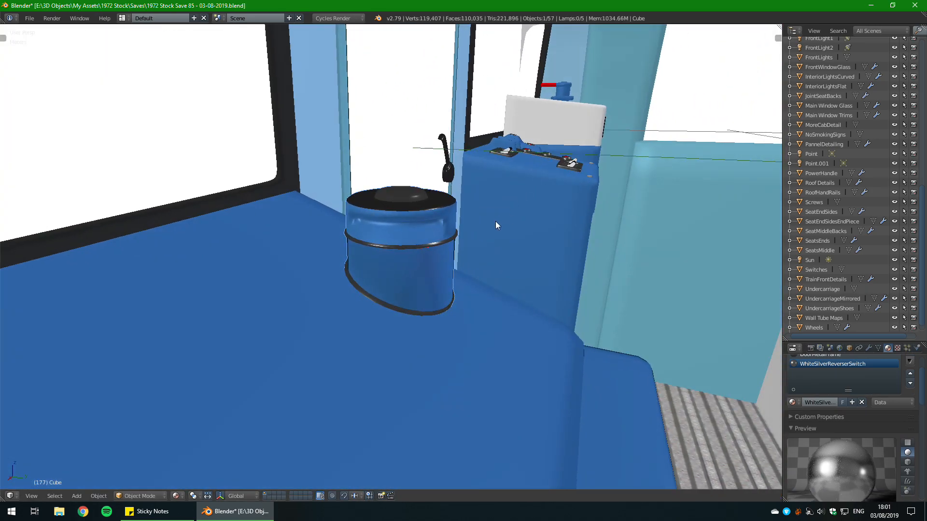
Step: Compare the reverser fitting with the cab photo in PureRef and preview it in rendered shading
{"action": "right_click_drag", "start_coordinate": [926, 256], "coordinate": [774, 263]}
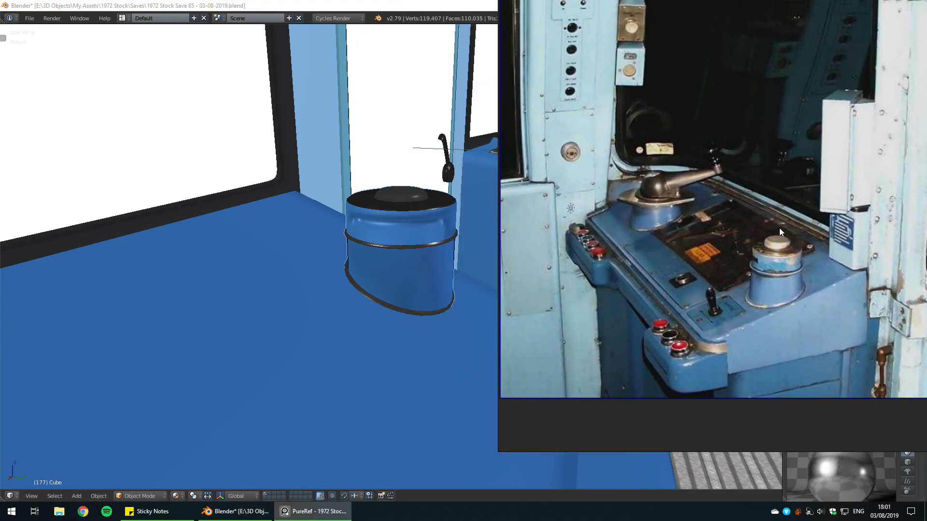
{"action": "middle_click_drag", "start_coordinate": [344, 178], "coordinate": [364, 184]}
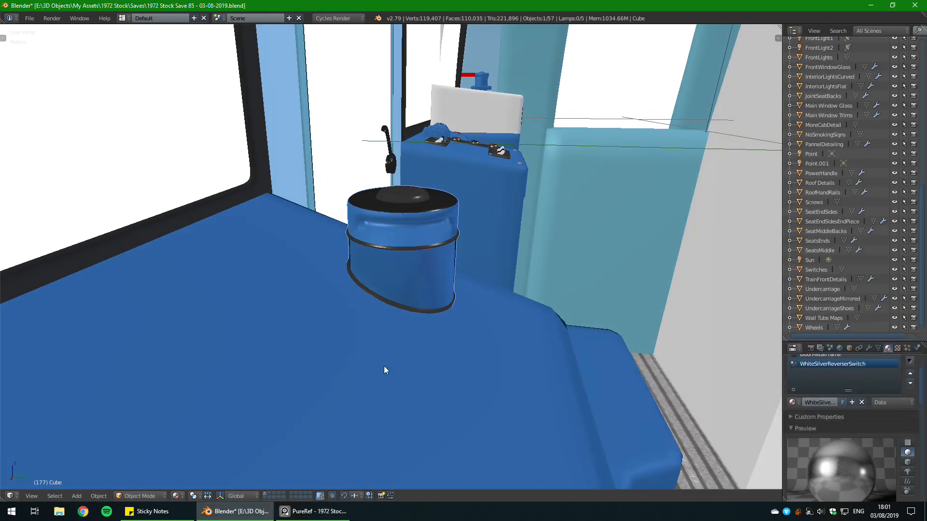
{"action": "key", "text": "shift+z"}
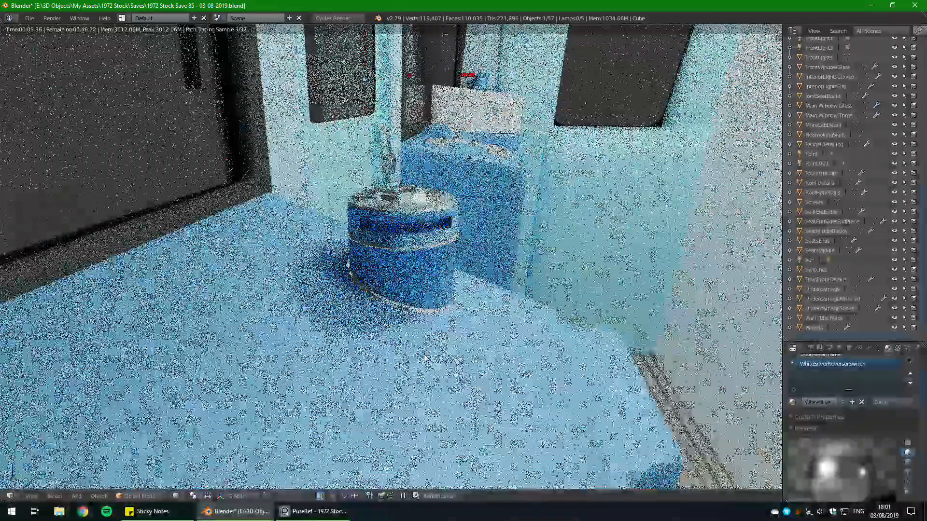
{"action": "key", "text": "shift+z"}
Step: Save over the existing file and move the PureRef reference window off the Blender view
{"action": "key", "text": "ctrl+s"}
{"action": "left_click", "coordinate": [442, 297]}
{"action": "scroll", "coordinate": [455, 284], "scroll_direction": "down", "scroll_amount": 3}
{"action": "middle_click_drag", "start_coordinate": [454, 284], "coordinate": [411, 297]}
{"action": "left_click", "coordinate": [312, 511]}
{"action": "right_click_drag", "start_coordinate": [552, 228], "coordinate": [926, 273]}
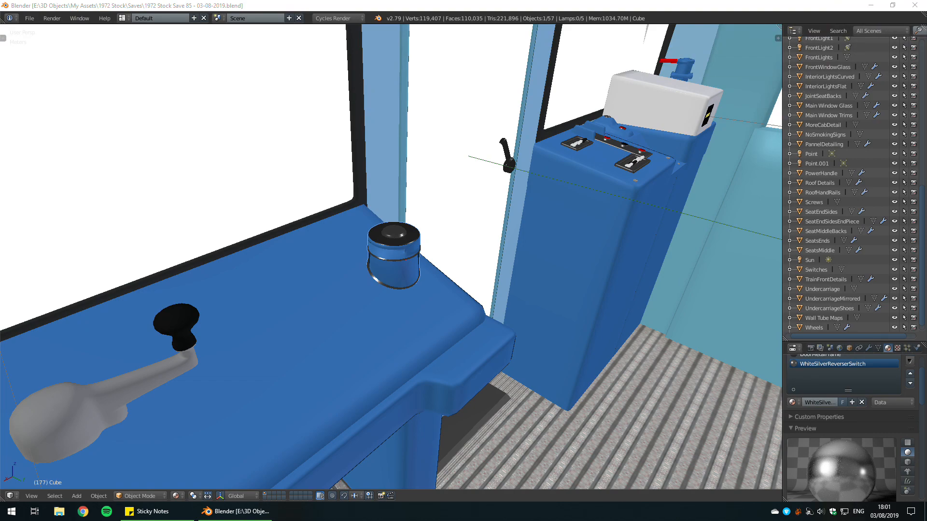
{"action": "middle_click_drag", "start_coordinate": [471, 225], "coordinate": [492, 250]}
{"action": "key", "text": "ctrl+s"}
{"action": "left_click", "coordinate": [491, 232]}
{"action": "scroll", "coordinate": [838, 388], "scroll_direction": "up", "scroll_amount": 2}
{"action": "scroll", "coordinate": [837, 389], "scroll_direction": "up", "scroll_amount": 1}
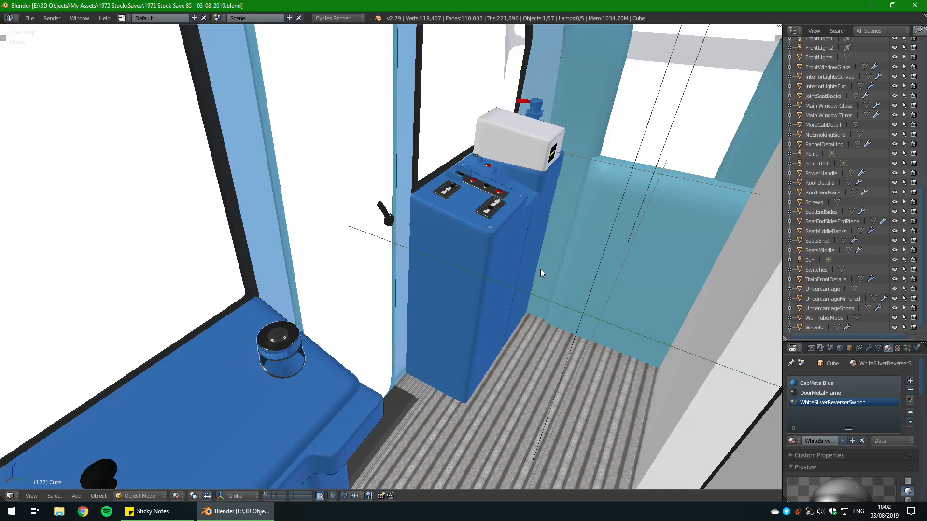
Step: Align the camera to a view of the side desk with its white box, switches and the reverser fitting behind
{"action": "middle_click_drag", "start_coordinate": [540, 272], "coordinate": [482, 228]}
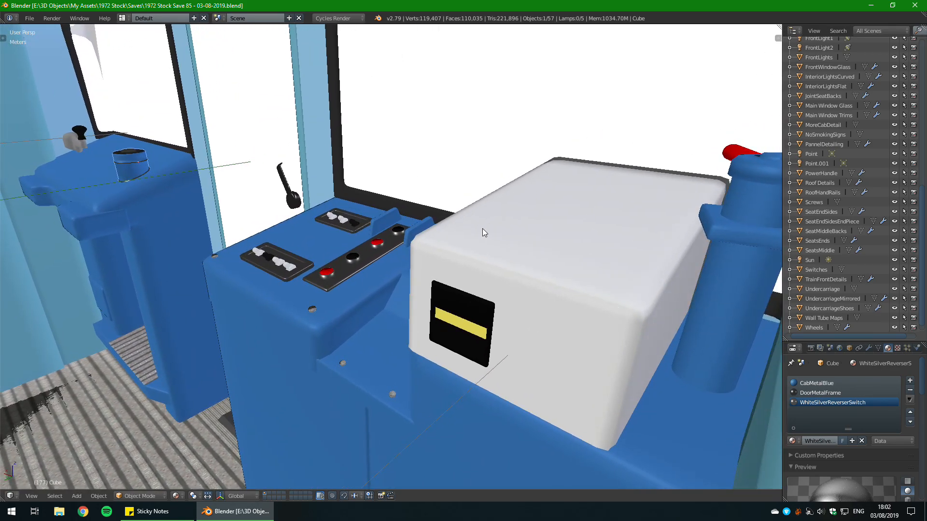
{"action": "key", "text": "ctrl+alt+KP_0"}
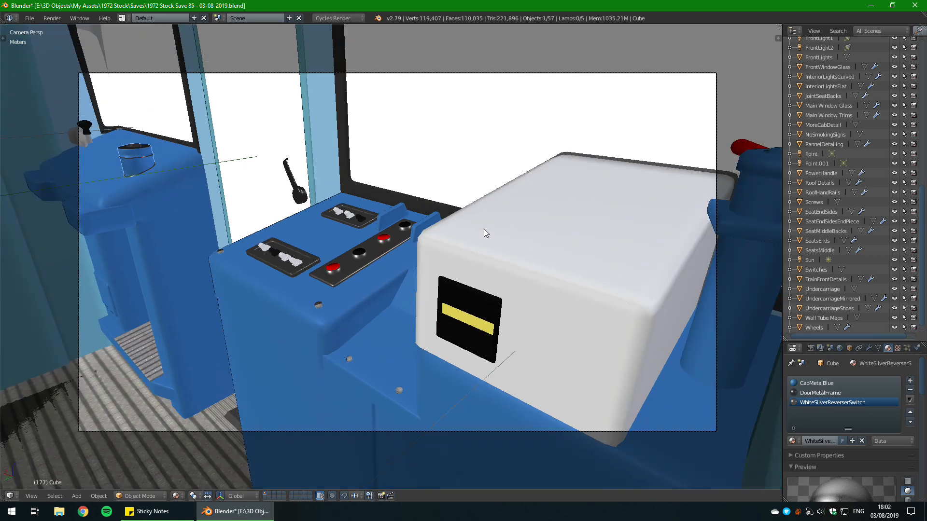
{"action": "middle_click_drag", "start_coordinate": [489, 228], "coordinate": [500, 245]}
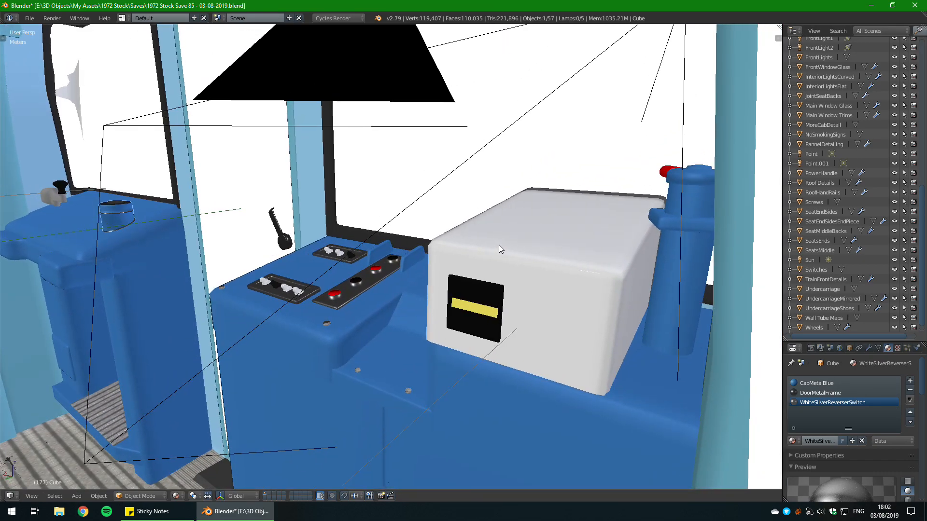
{"action": "key", "text": "ctrl+alt+KP_0"}
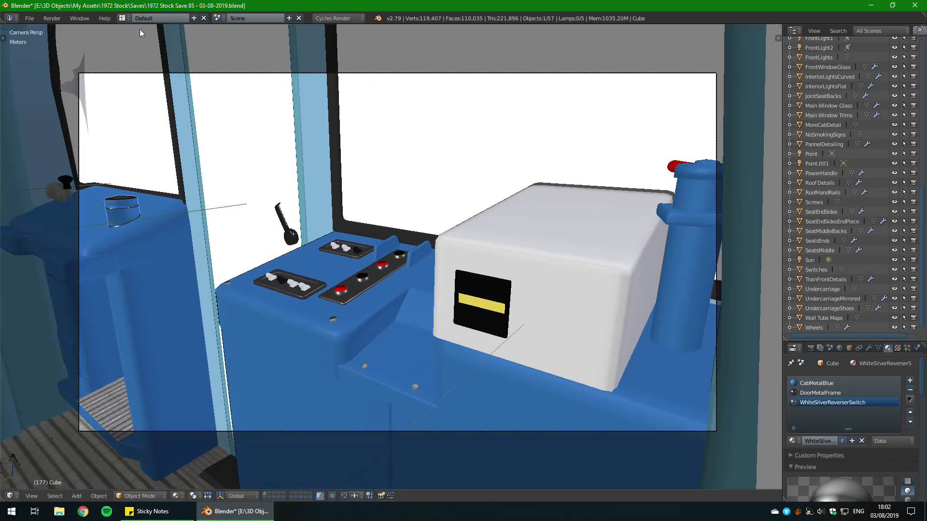
Step: Save over the existing file and render a still image from the aligned camera view
{"action": "key", "text": "ctrl+s"}
{"action": "left_click", "coordinate": [144, 177]}
{"action": "left_click", "coordinate": [49, 22]}
{"action": "left_click", "coordinate": [54, 29]}
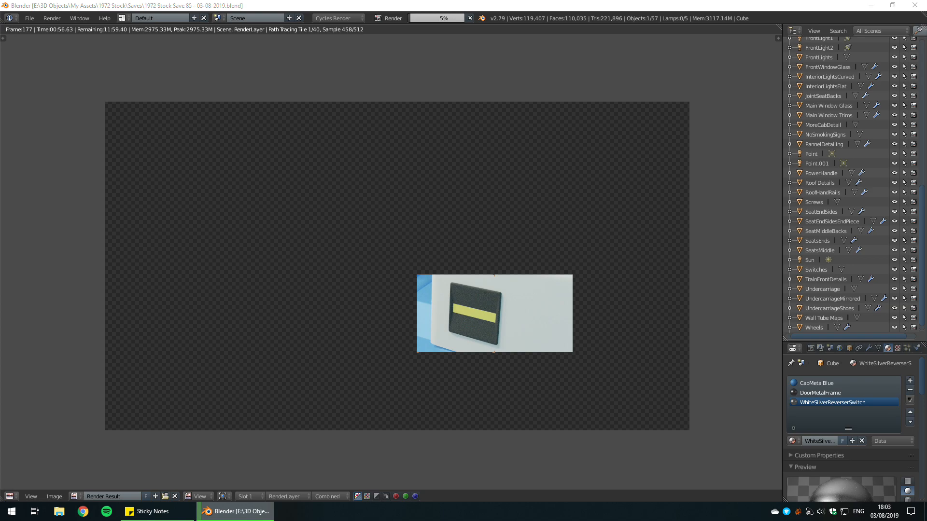
Step: Examine the white box and its black panel with the yellow stripe in the partly finished render
{"action": "scroll", "coordinate": [530, 340], "scroll_direction": "down", "scroll_amount": 2}
{"action": "scroll", "coordinate": [530, 340], "scroll_direction": "up", "scroll_amount": 3}
{"action": "middle_click_drag", "start_coordinate": [530, 341], "coordinate": [558, 323]}
{"action": "scroll", "coordinate": [530, 341], "scroll_direction": "down", "scroll_amount": 1}
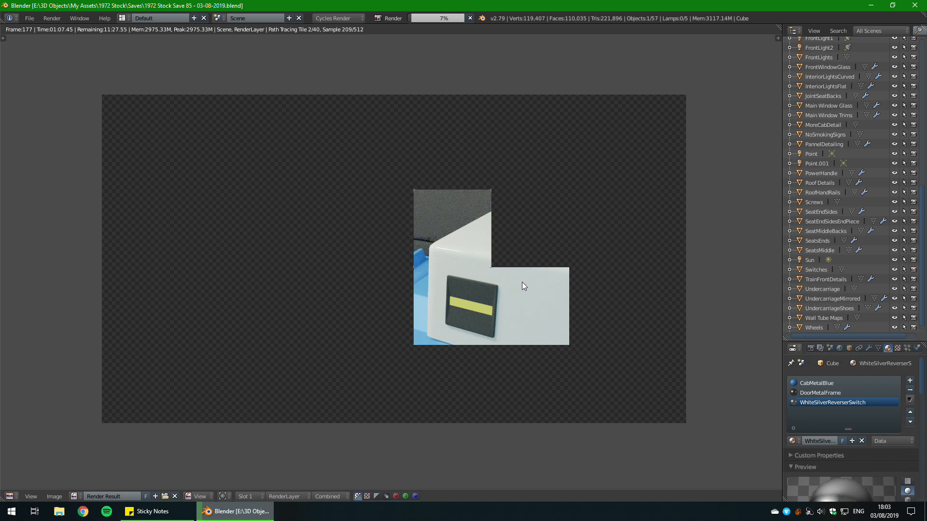
{"action": "scroll", "coordinate": [492, 334], "scroll_direction": "up", "scroll_amount": 5}
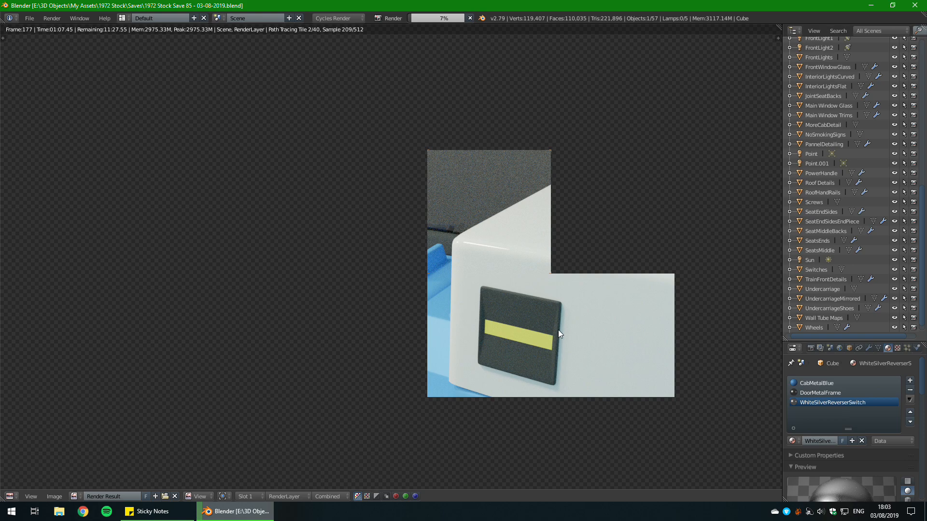
{"action": "middle_click_drag", "start_coordinate": [578, 343], "coordinate": [433, 330]}
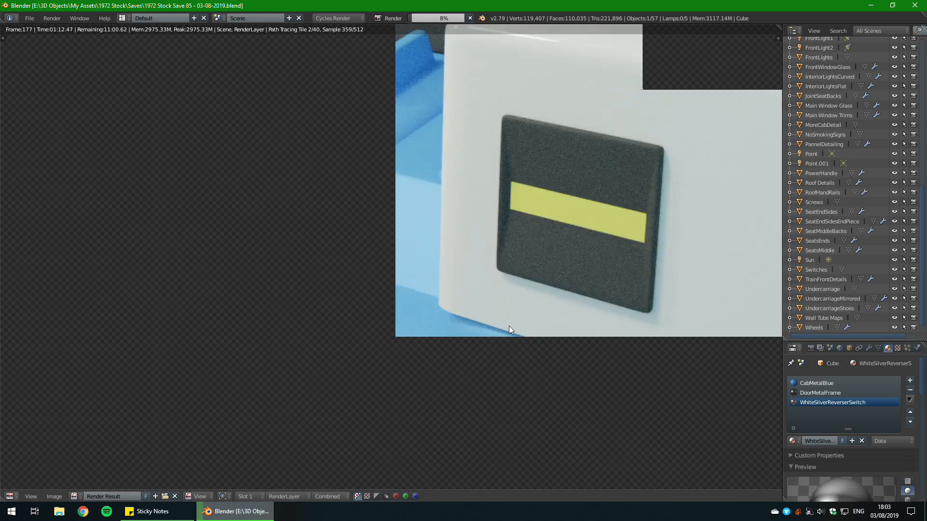
{"action": "scroll", "coordinate": [543, 359], "scroll_direction": "down", "scroll_amount": 5}
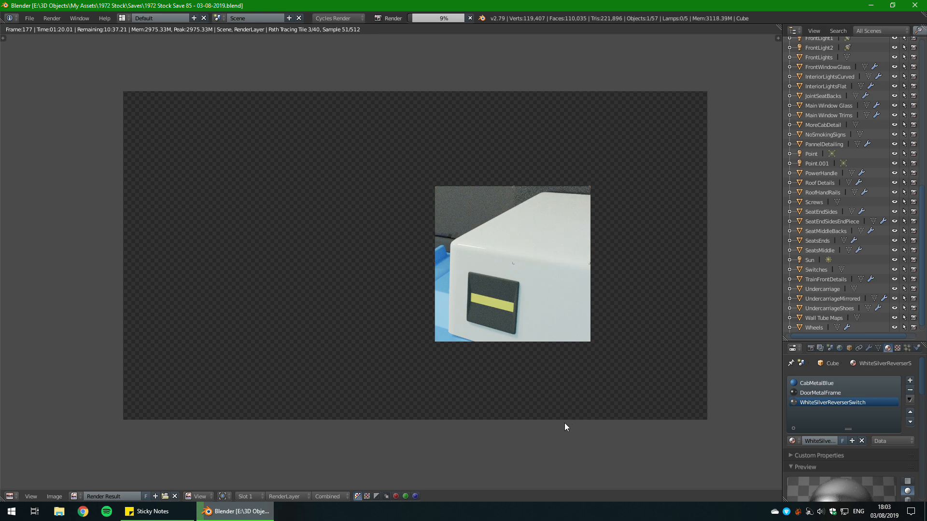
{"action": "scroll", "coordinate": [427, 341], "scroll_direction": "down", "scroll_amount": 1}
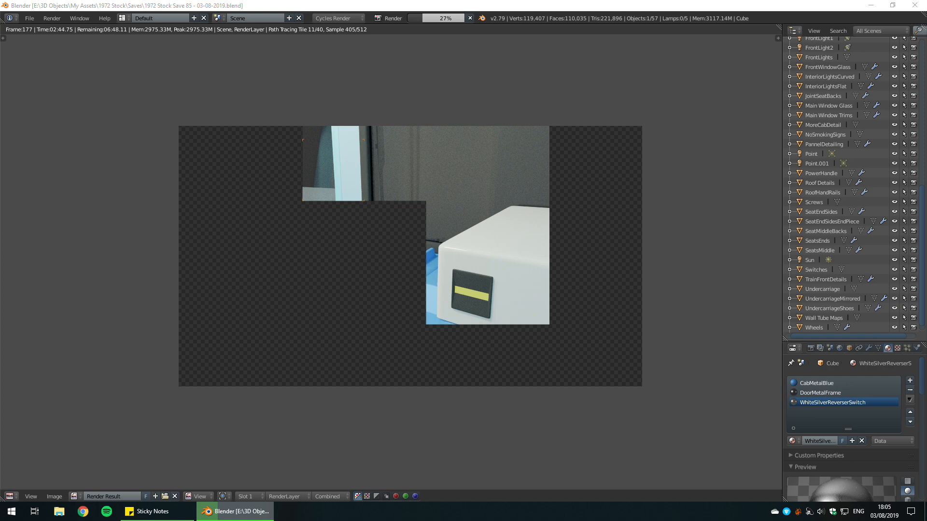
{"action": "scroll", "coordinate": [580, 334], "scroll_direction": "up", "scroll_amount": 2}
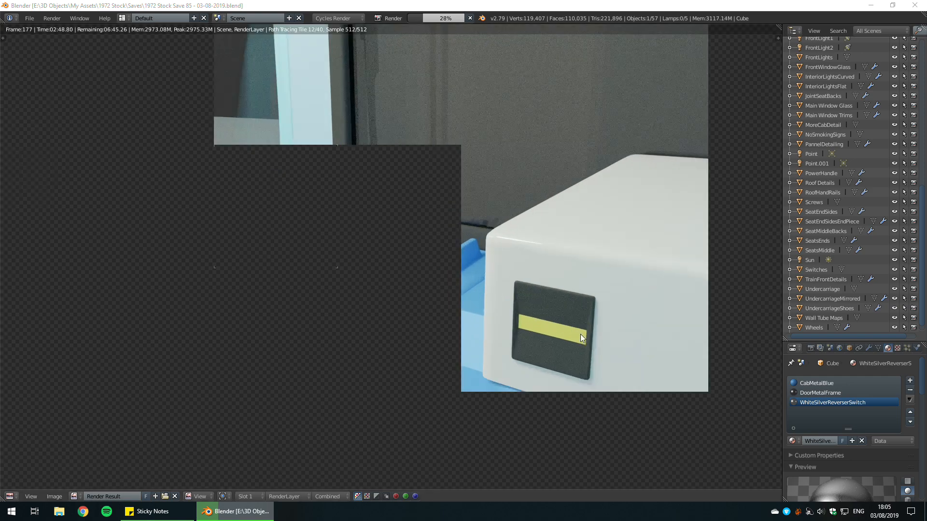
{"action": "middle_click_drag", "start_coordinate": [689, 319], "coordinate": [657, 321]}
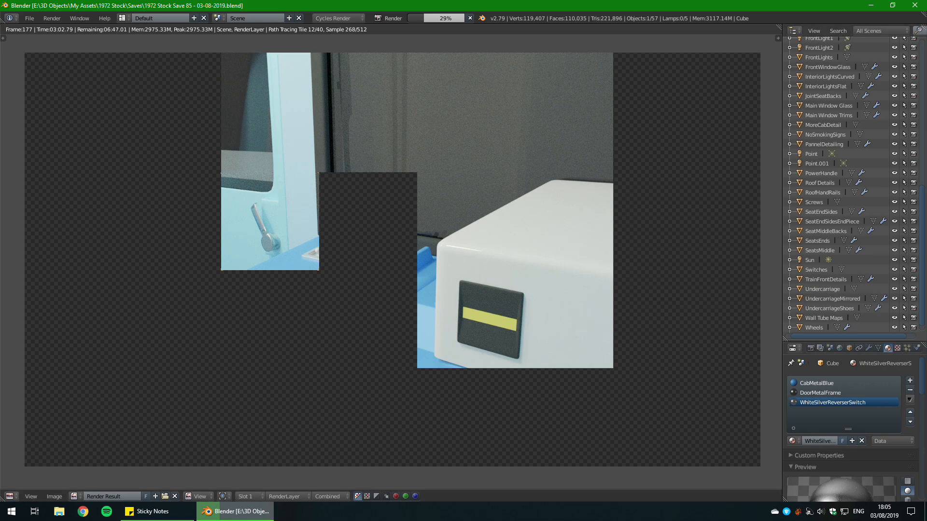
Step: Bring the browser's imgur photo of the reverser over Blender for reference and move the window away again
{"action": "left_click_drag", "start_coordinate": [926, 212], "coordinate": [604, 43]}
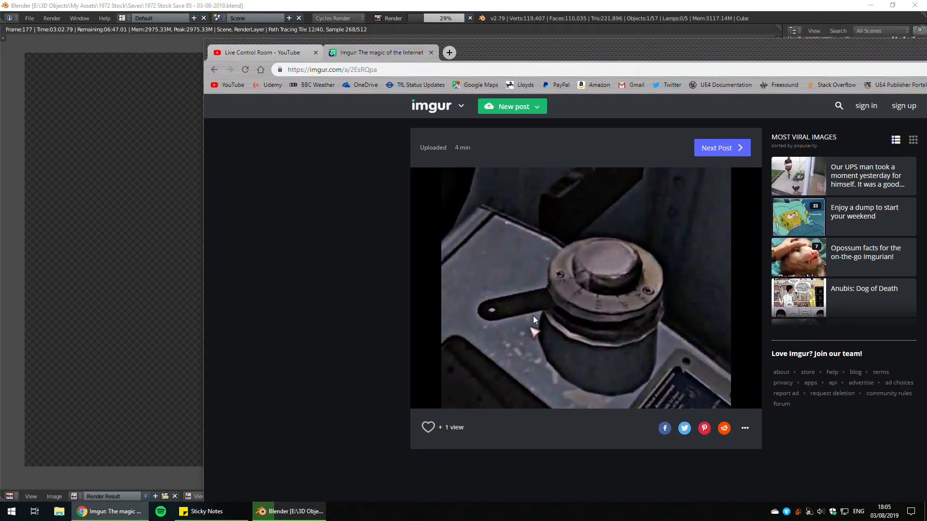
{"action": "left_click_drag", "start_coordinate": [539, 54], "coordinate": [926, 125]}
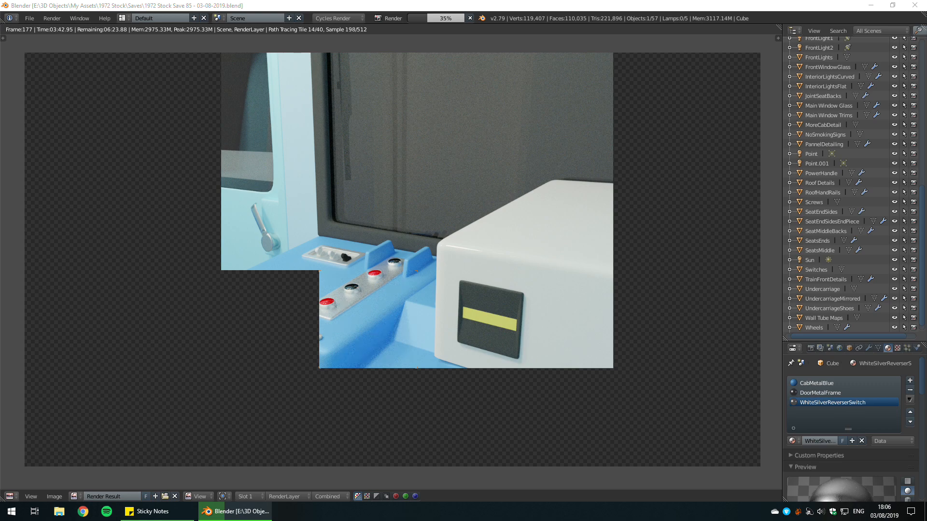
Step: Inspect the side desk's switch plates, red and black buttons and metal strip close up in the render
{"action": "scroll", "coordinate": [335, 356], "scroll_direction": "up", "scroll_amount": 5}
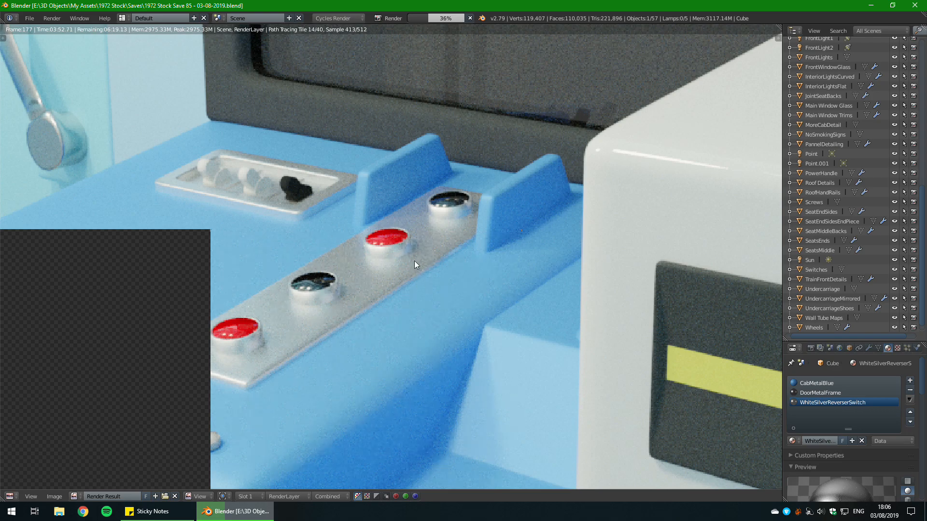
{"action": "scroll", "coordinate": [390, 283], "scroll_direction": "down", "scroll_amount": 4}
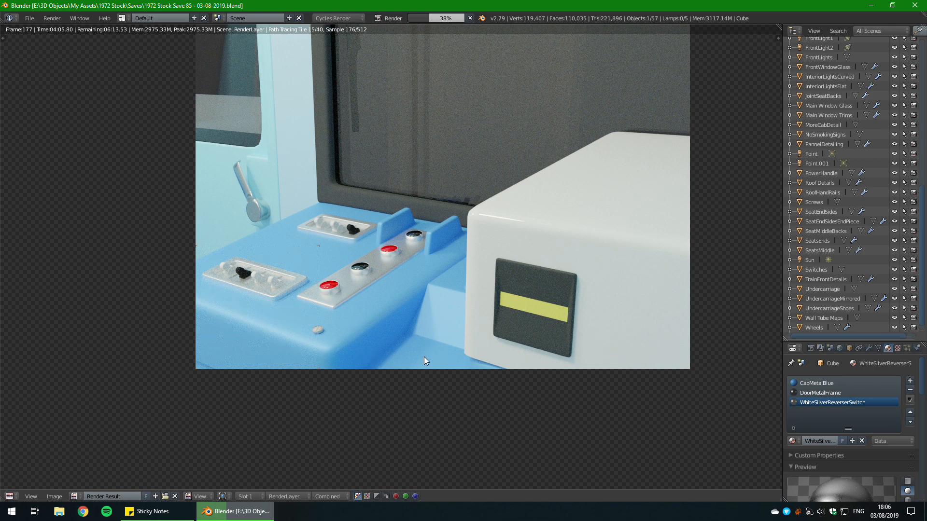
{"action": "middle_click_drag", "start_coordinate": [362, 335], "coordinate": [382, 319]}
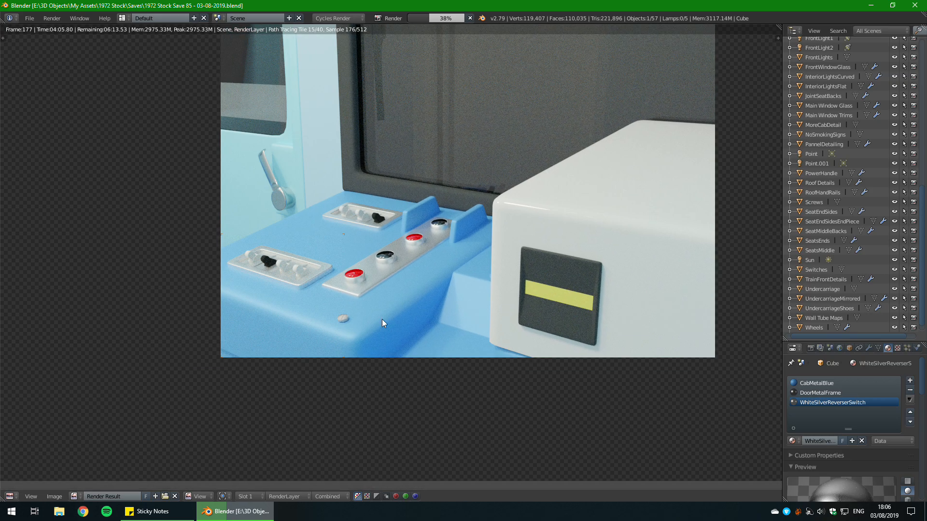
{"action": "scroll", "coordinate": [381, 320], "scroll_direction": "up", "scroll_amount": 3}
{"action": "scroll", "coordinate": [382, 320], "scroll_direction": "down", "scroll_amount": 3}
{"action": "scroll", "coordinate": [403, 319], "scroll_direction": "up", "scroll_amount": 3}
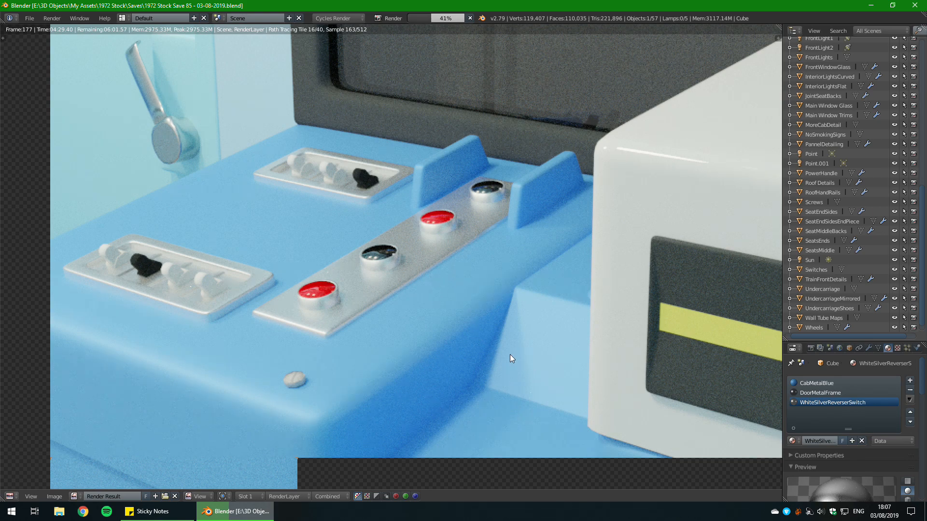
{"action": "scroll", "coordinate": [107, 274], "scroll_direction": "up", "scroll_amount": 2}
{"action": "scroll", "coordinate": [199, 265], "scroll_direction": "down", "scroll_amount": 2}
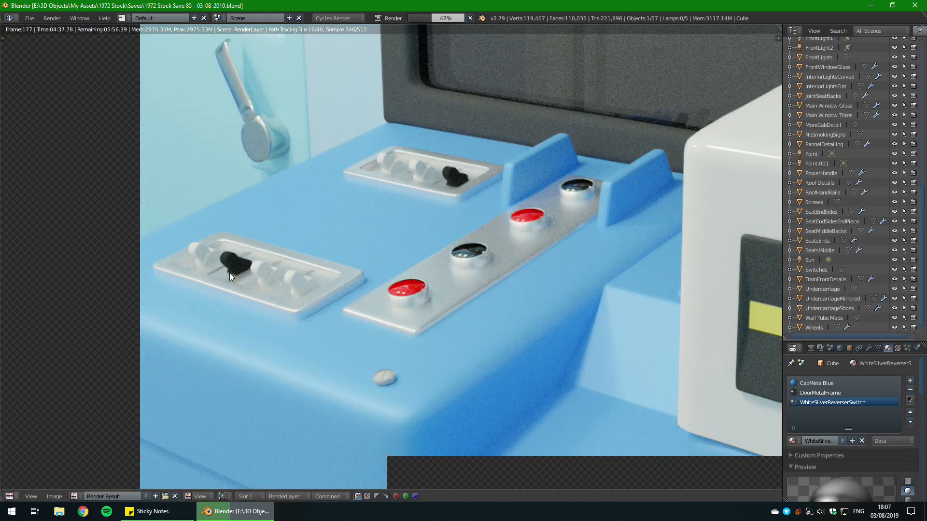
{"action": "middle_click_drag", "start_coordinate": [460, 248], "coordinate": [444, 274]}
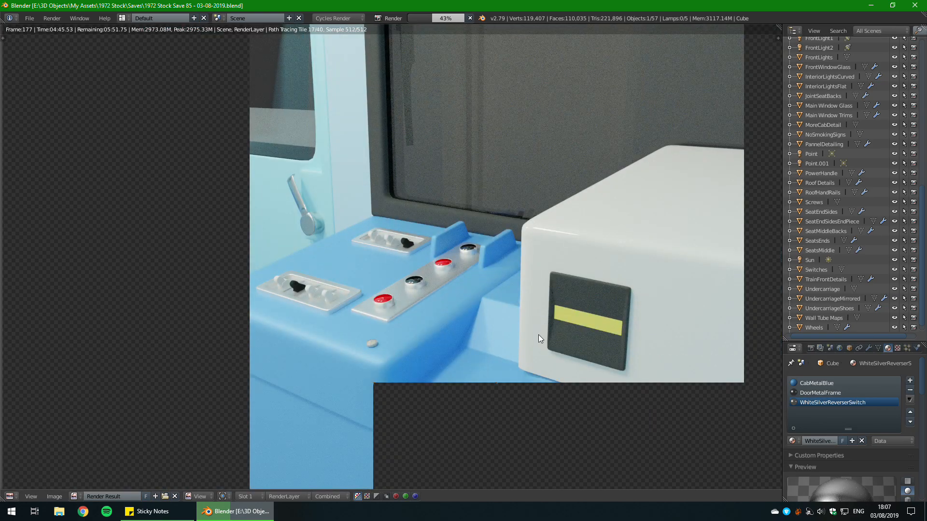
Step: Compare the rendered side desk, screws and white box at close and full-frame view
{"action": "scroll", "coordinate": [524, 358], "scroll_direction": "down", "scroll_amount": 2}
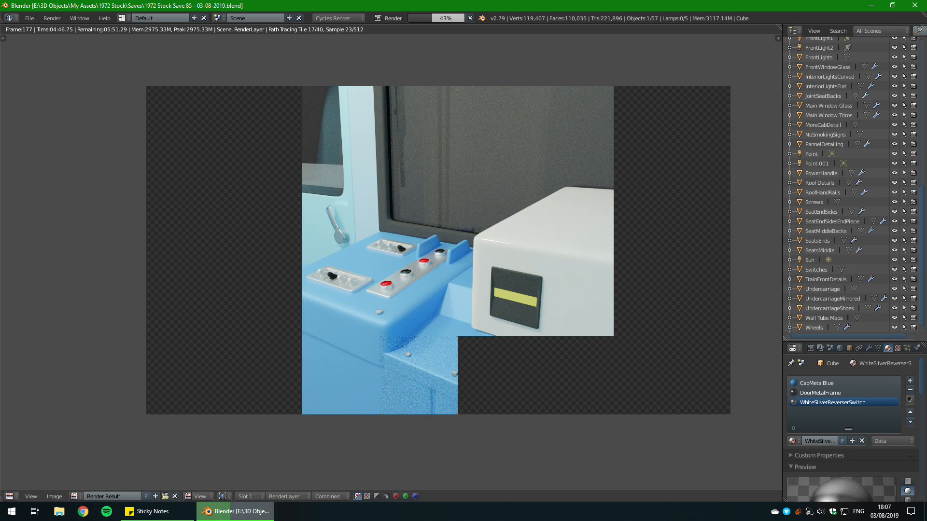
{"action": "scroll", "coordinate": [490, 356], "scroll_direction": "up", "scroll_amount": 1}
{"action": "scroll", "coordinate": [517, 222], "scroll_direction": "up", "scroll_amount": 2}
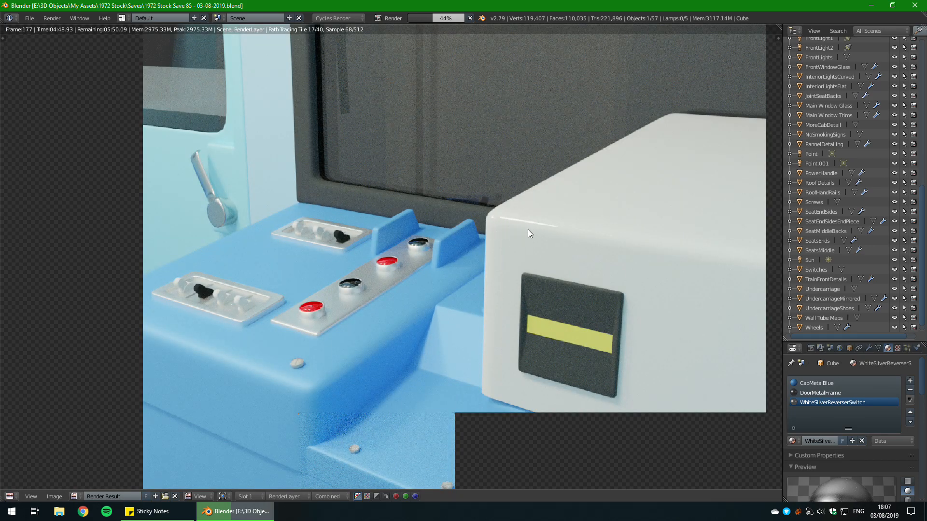
{"action": "scroll", "coordinate": [511, 290], "scroll_direction": "down", "scroll_amount": 3}
{"action": "middle_click_drag", "start_coordinate": [464, 320], "coordinate": [423, 346]}
{"action": "scroll", "coordinate": [418, 317], "scroll_direction": "up", "scroll_amount": 1}
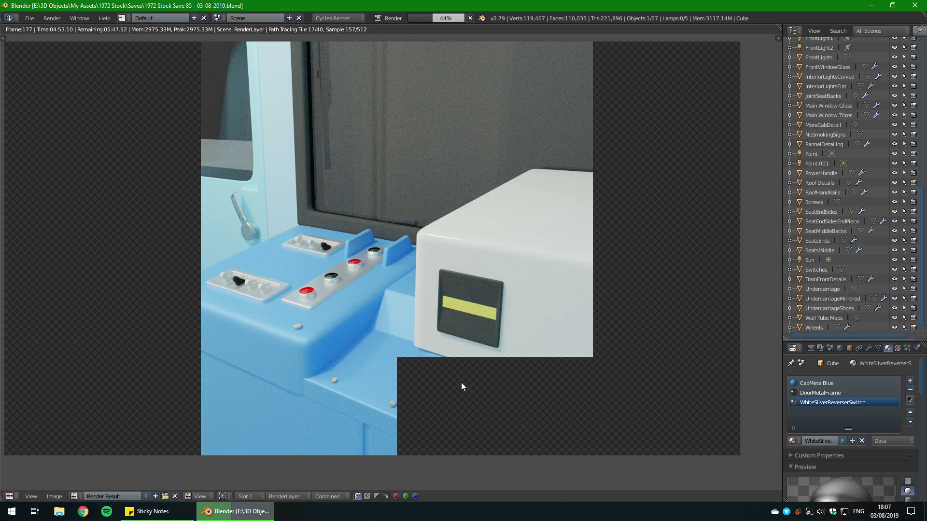
{"action": "middle_click_drag", "start_coordinate": [459, 383], "coordinate": [478, 382]}
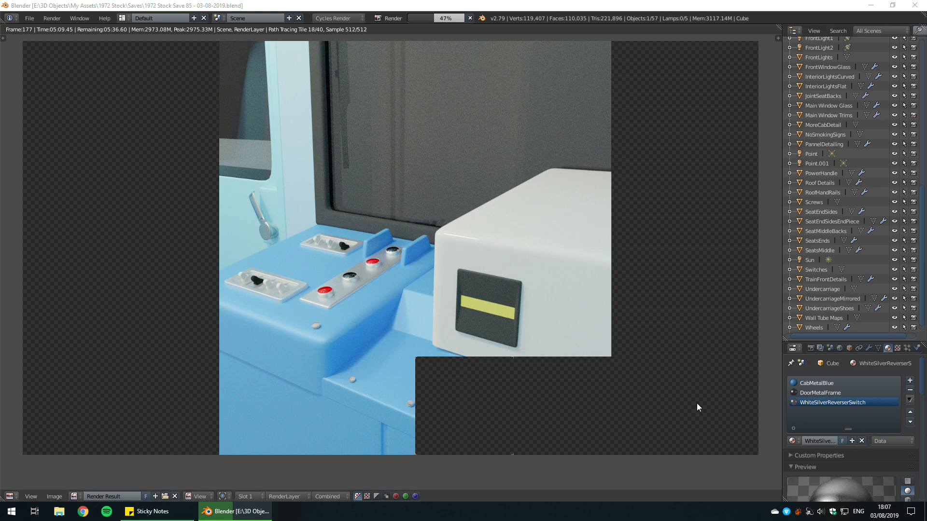
{"action": "left_click", "coordinate": [668, 484]}
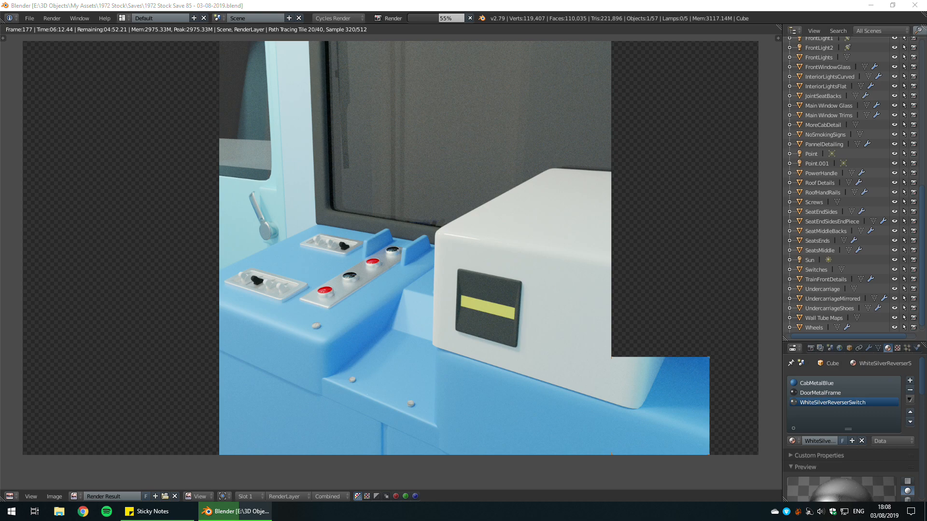
{"action": "key", "text": "alt+Tab"}
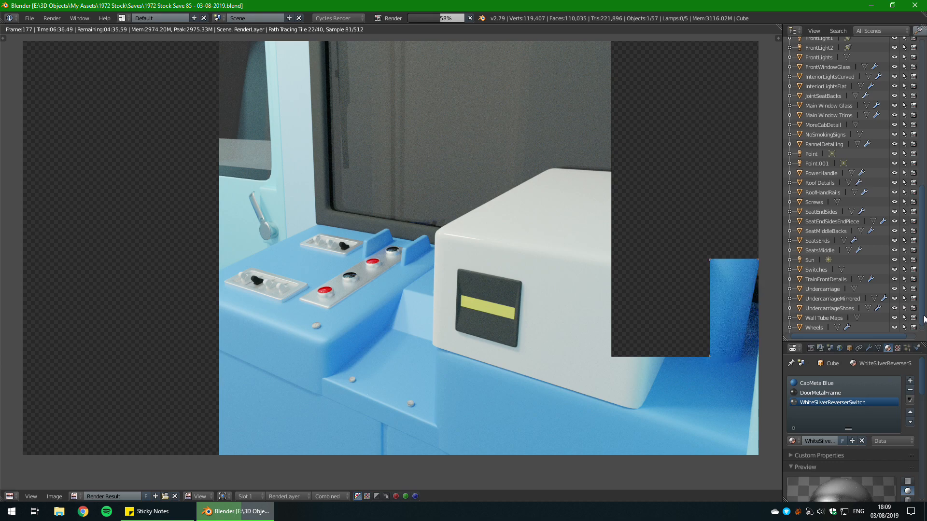
Step: Examine the far side of the white box, the blue pillar beside it and the overall desk render
{"action": "scroll", "coordinate": [673, 316], "scroll_direction": "up", "scroll_amount": 2}
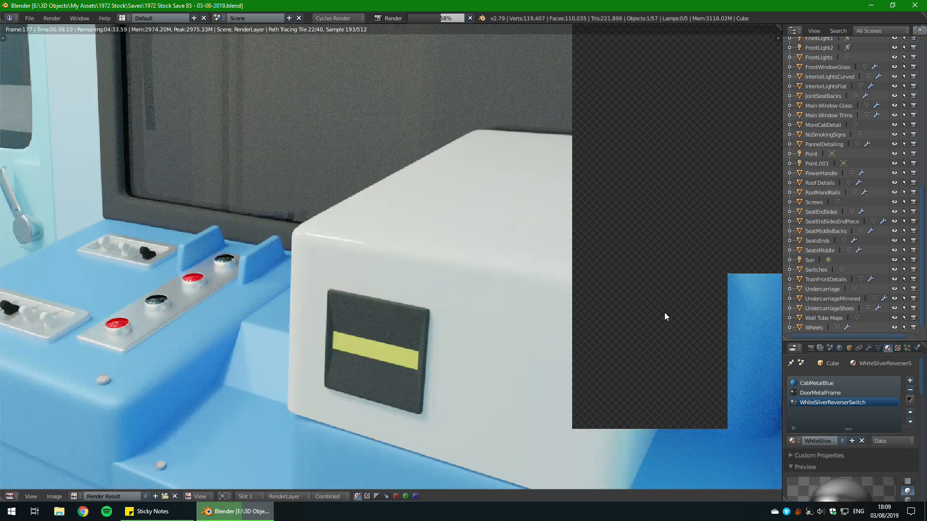
{"action": "middle_click_drag", "start_coordinate": [664, 312], "coordinate": [543, 271]}
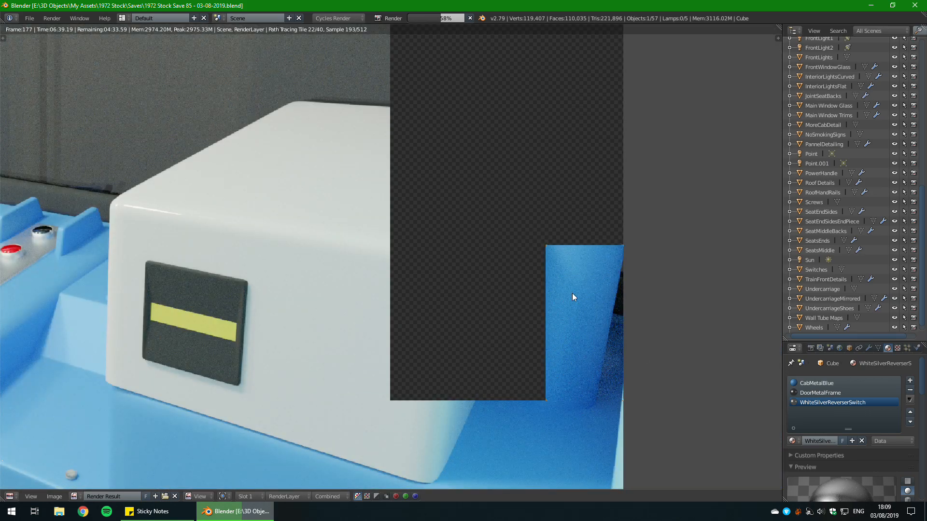
{"action": "scroll", "coordinate": [287, 285], "scroll_direction": "down", "scroll_amount": 4}
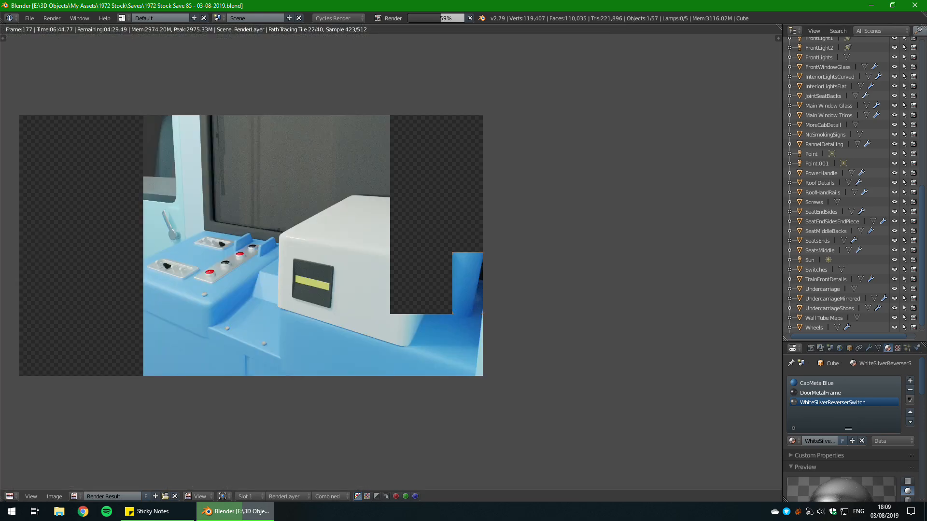
{"action": "middle_click_drag", "start_coordinate": [315, 292], "coordinate": [398, 328]}
{"action": "scroll", "coordinate": [398, 328], "scroll_direction": "up", "scroll_amount": 3}
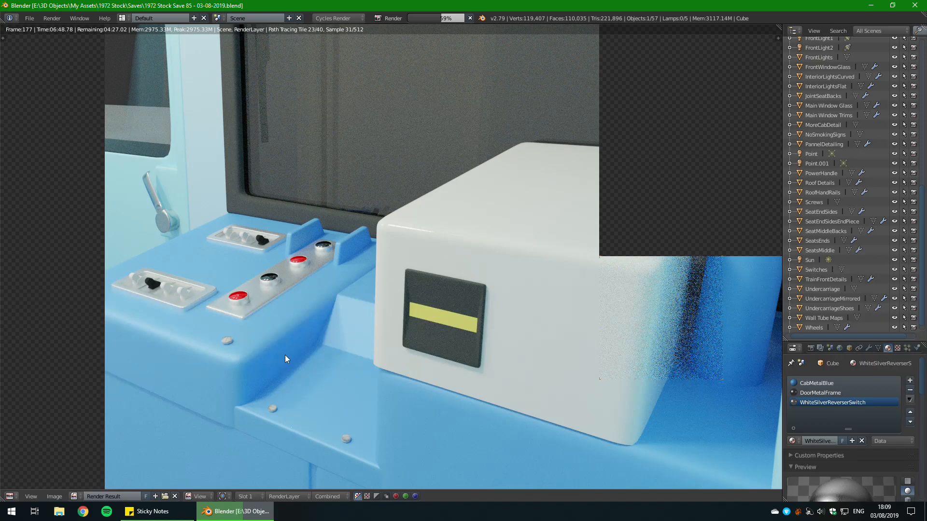
{"action": "mouse_move", "coordinate": [311, 350]}
{"action": "middle_mouse_down"}
{"action": "mouse_move", "coordinate": [341, 338]}
{"action": "mouse_move", "coordinate": [311, 341]}
{"action": "middle_mouse_up"}
{"action": "scroll", "coordinate": [340, 338], "scroll_direction": "down", "scroll_amount": 1}
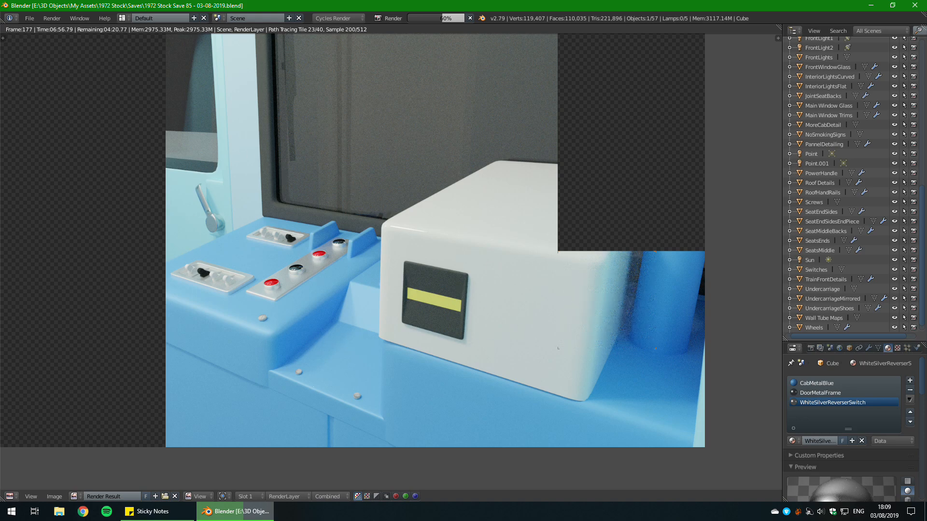
{"action": "middle_click_drag", "start_coordinate": [427, 160], "coordinate": [447, 193]}
{"action": "scroll", "coordinate": [411, 303], "scroll_direction": "down", "scroll_amount": 1}
{"action": "middle_click_drag", "start_coordinate": [410, 303], "coordinate": [392, 288]}
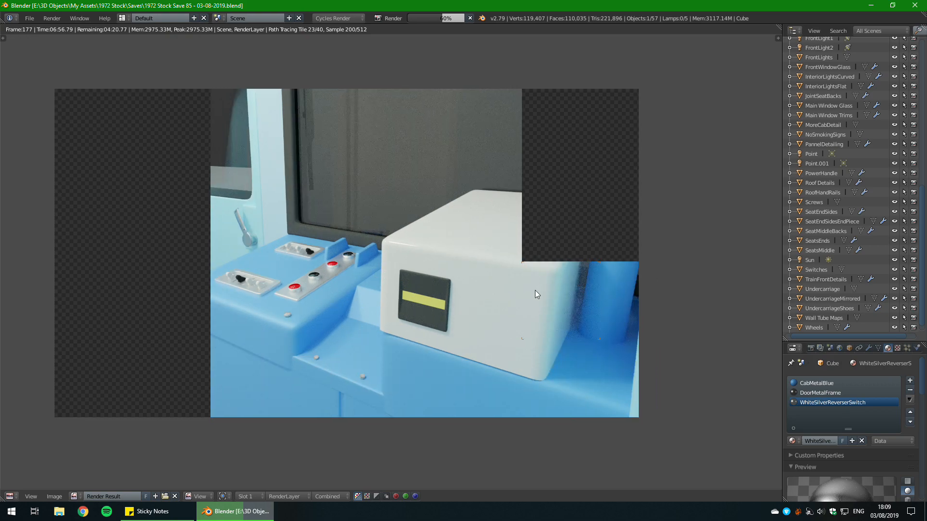
{"action": "scroll", "coordinate": [535, 291], "scroll_direction": "up", "scroll_amount": 1}
{"action": "middle_click_drag", "start_coordinate": [534, 290], "coordinate": [439, 255]}
{"action": "middle_click_drag", "start_coordinate": [337, 280], "coordinate": [413, 259]}
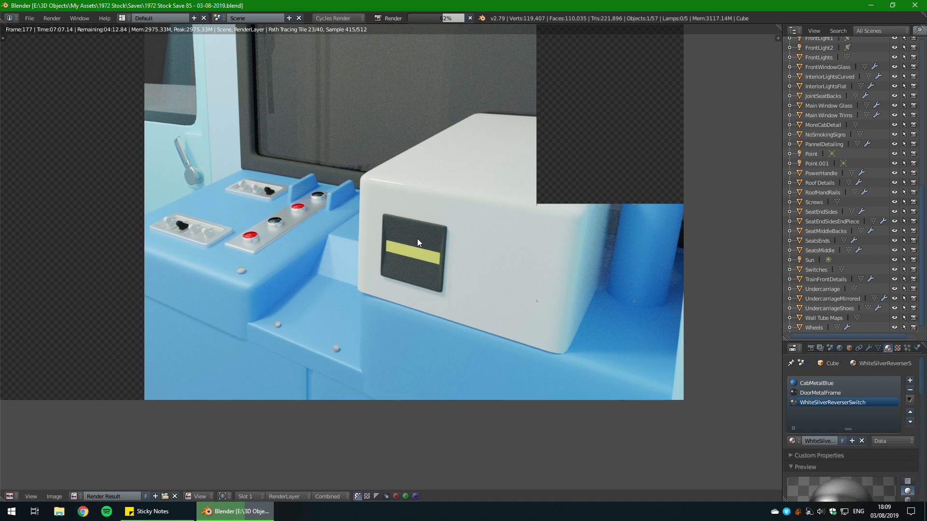
{"action": "middle_click_drag", "start_coordinate": [418, 227], "coordinate": [440, 205]}
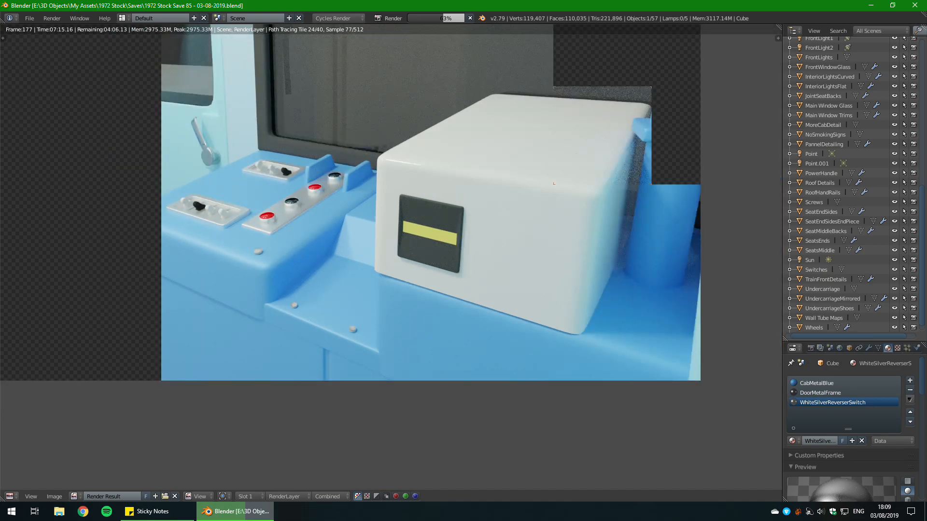
{"action": "middle_click_drag", "start_coordinate": [509, 223], "coordinate": [526, 256]}
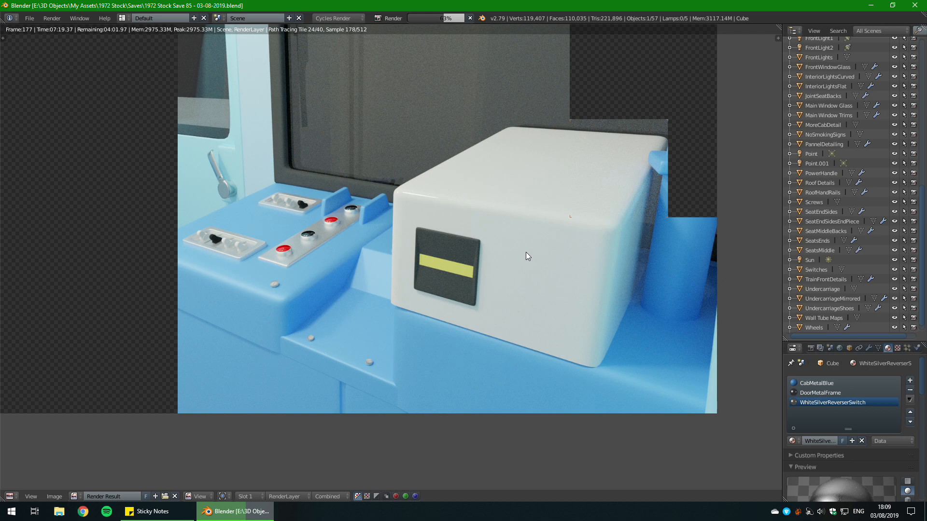
{"action": "scroll", "coordinate": [499, 251], "scroll_direction": "down", "scroll_amount": 2}
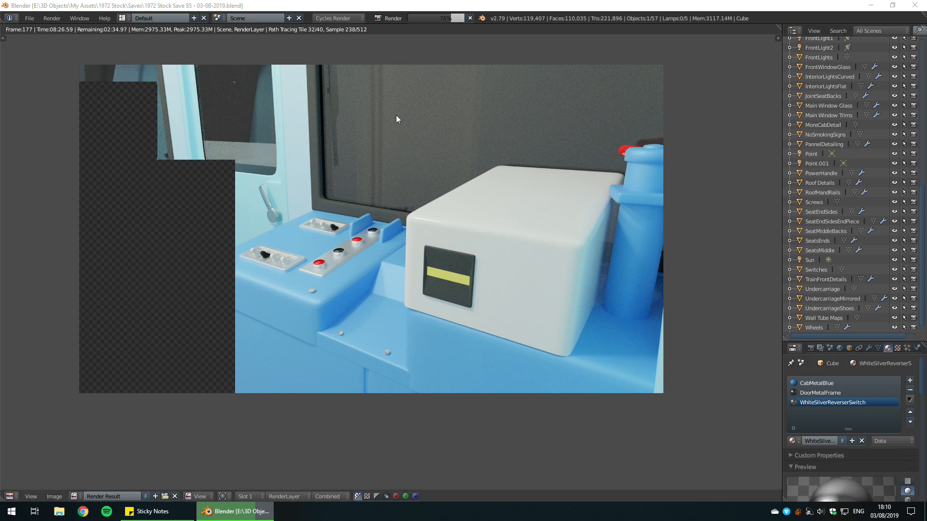
Step: Inspect the reverser fitting and its metallic trim close up in the render
{"action": "mouse_move", "coordinate": [926, 0]}
{"action": "left_mouse_down"}
{"action": "mouse_move", "coordinate": [448, 23]}
{"action": "mouse_move", "coordinate": [742, 4]}
{"action": "mouse_move", "coordinate": [598, 6]}
{"action": "mouse_move", "coordinate": [926, 5]}
{"action": "left_mouse_up"}
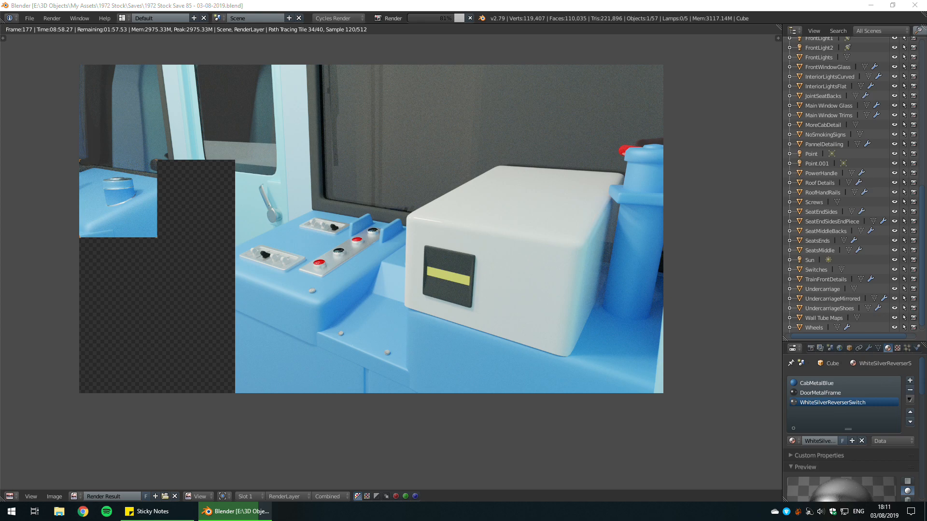
{"action": "scroll", "coordinate": [97, 141], "scroll_direction": "down", "scroll_amount": 1}
{"action": "middle_click_drag", "start_coordinate": [97, 140], "coordinate": [364, 240]}
{"action": "scroll", "coordinate": [263, 173], "scroll_direction": "up", "scroll_amount": 4}
{"action": "scroll", "coordinate": [263, 172], "scroll_direction": "up", "scroll_amount": 1}
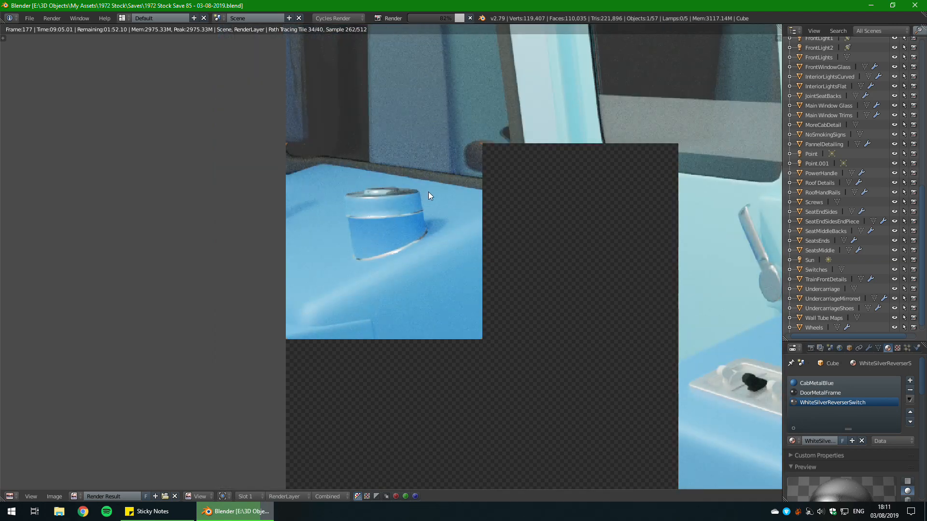
{"action": "scroll", "coordinate": [428, 192], "scroll_direction": "up", "scroll_amount": 2}
{"action": "scroll", "coordinate": [386, 232], "scroll_direction": "down", "scroll_amount": 1}
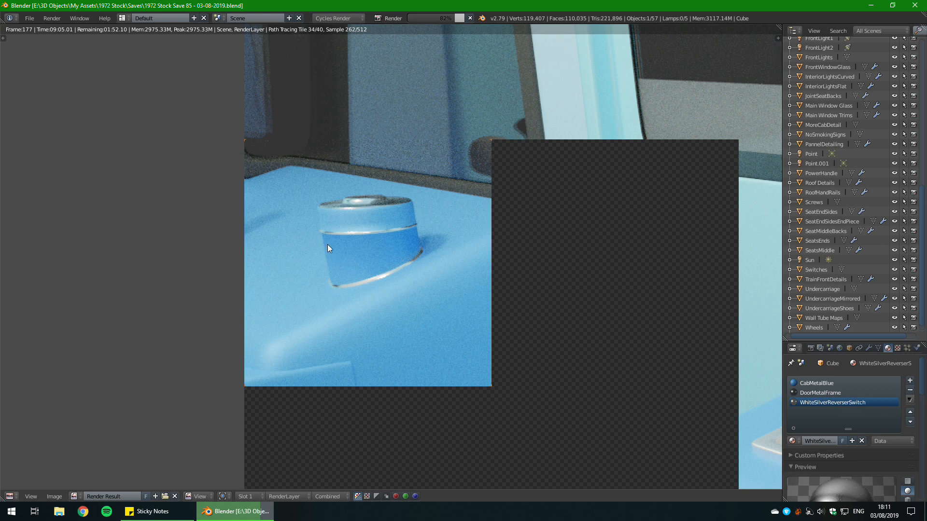
Step: Examine the upper and lower metallic trim edges of the reverser fitting at pixel level in the render
{"action": "scroll", "coordinate": [369, 285], "scroll_direction": "down", "scroll_amount": 4}
{"action": "middle_click_drag", "start_coordinate": [499, 255], "coordinate": [362, 273]}
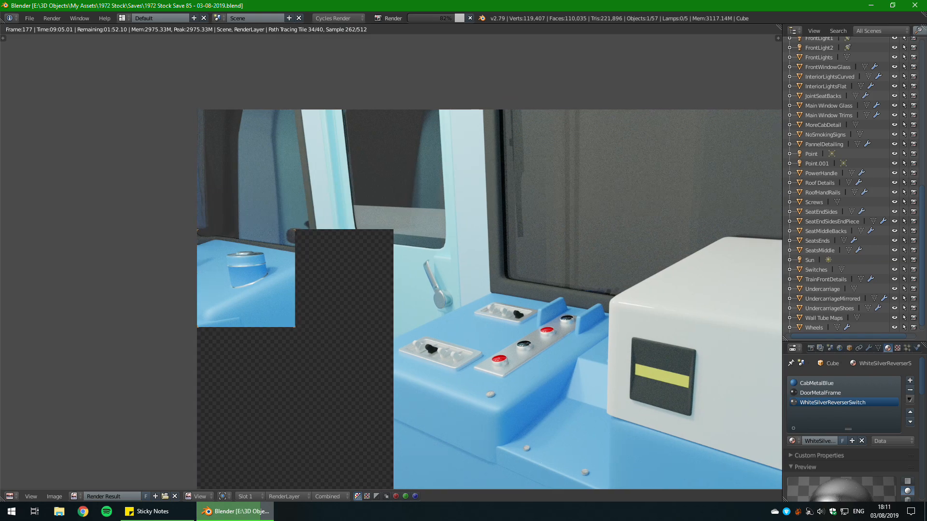
{"action": "scroll", "coordinate": [285, 251], "scroll_direction": "up", "scroll_amount": 4}
{"action": "middle_click_drag", "start_coordinate": [285, 250], "coordinate": [467, 261]}
{"action": "scroll", "coordinate": [354, 302], "scroll_direction": "up", "scroll_amount": 4}
{"action": "middle_click_drag", "start_coordinate": [449, 362], "coordinate": [607, 144]}
{"action": "scroll", "coordinate": [428, 256], "scroll_direction": "up", "scroll_amount": 5}
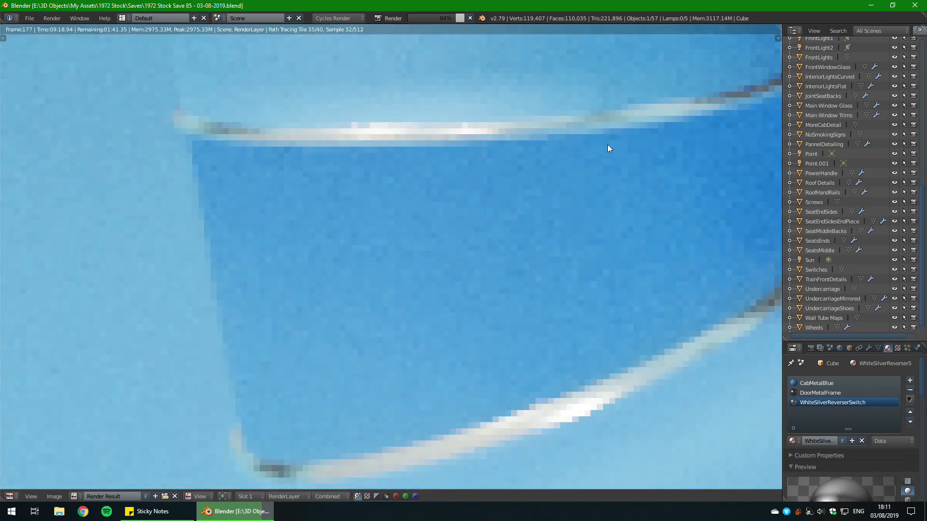
{"action": "scroll", "coordinate": [303, 196], "scroll_direction": "up", "scroll_amount": 5}
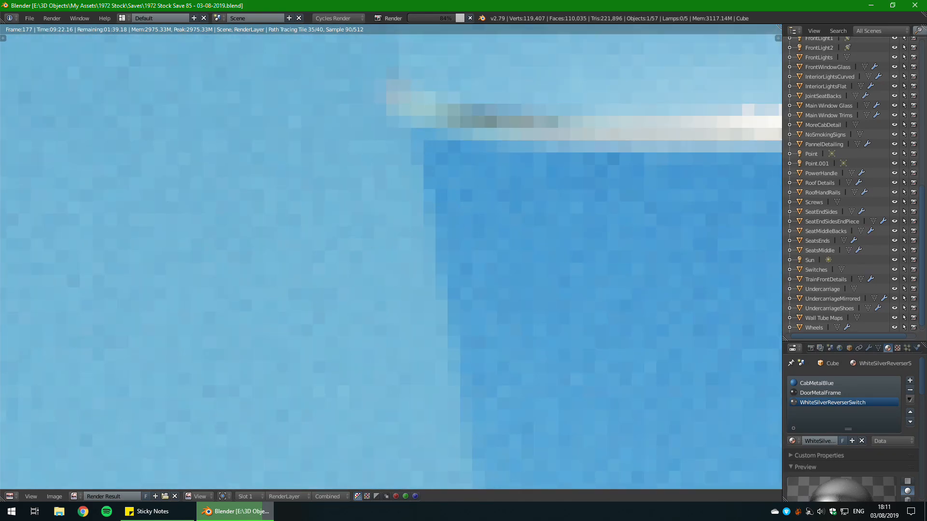
{"action": "scroll", "coordinate": [406, 190], "scroll_direction": "down", "scroll_amount": 5}
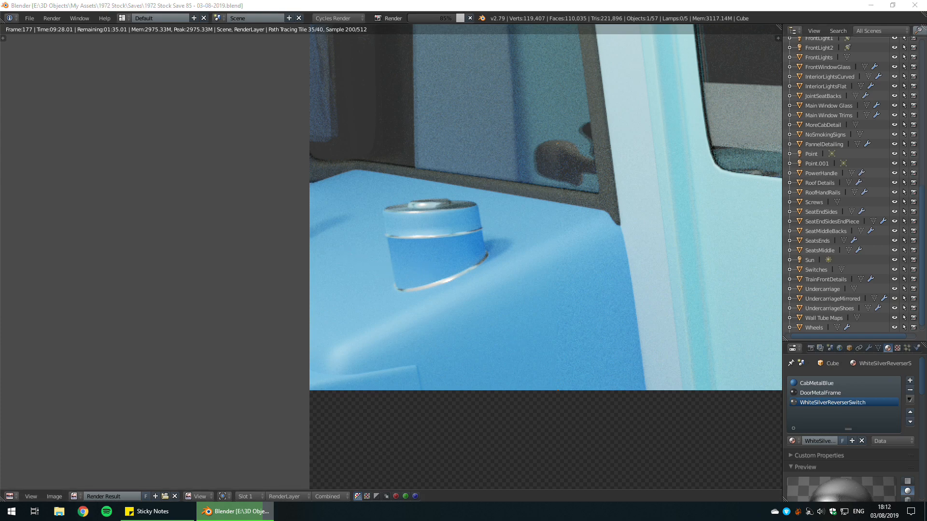
Step: Compare the whole reverser fitting close up with how it looks in the wider desk render
{"action": "mouse_move", "coordinate": [548, 225]}
{"action": "middle_mouse_down"}
{"action": "mouse_move", "coordinate": [572, 212]}
{"action": "mouse_move", "coordinate": [558, 213]}
{"action": "middle_mouse_up"}
{"action": "scroll", "coordinate": [531, 214], "scroll_direction": "up", "scroll_amount": 2}
{"action": "scroll", "coordinate": [483, 232], "scroll_direction": "up", "scroll_amount": 2}
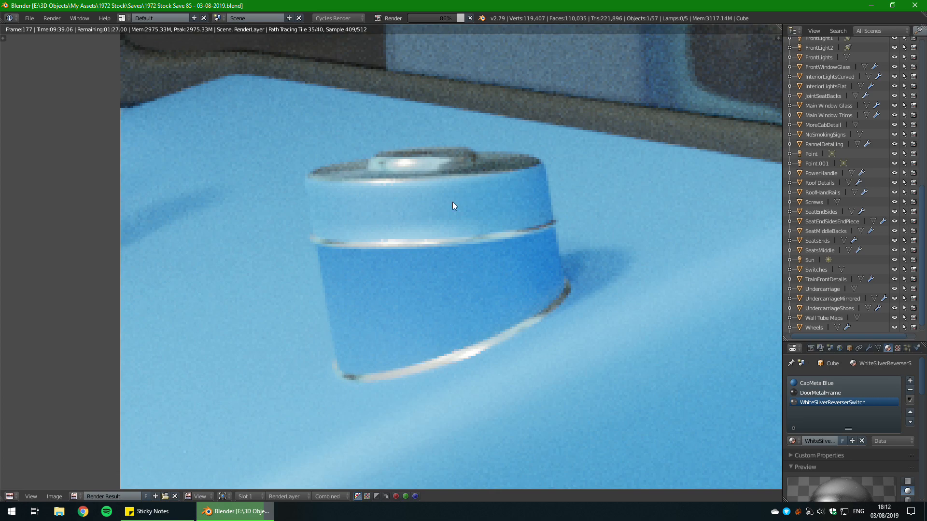
{"action": "scroll", "coordinate": [494, 282], "scroll_direction": "down", "scroll_amount": 10}
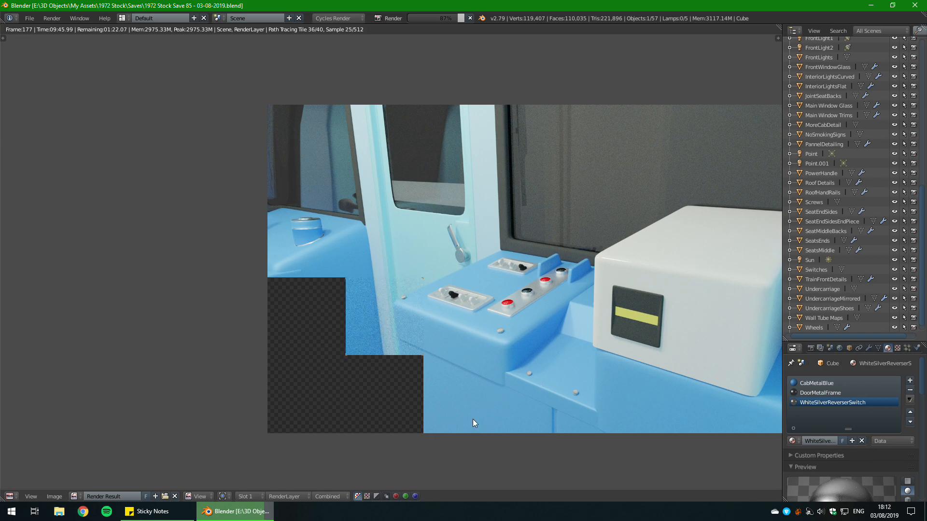
{"action": "scroll", "coordinate": [297, 234], "scroll_direction": "up", "scroll_amount": 5}
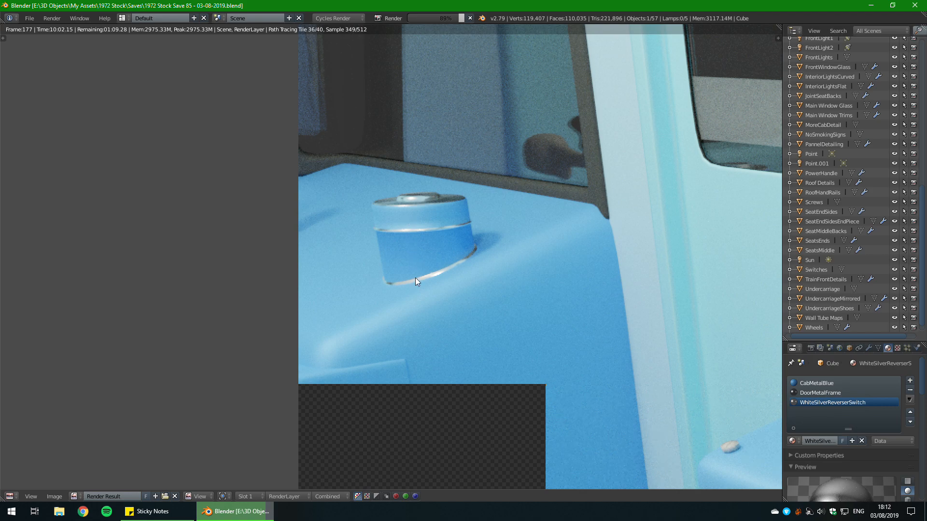
Step: Inspect the top of the white box and the adjoining blue pillar with its red handle in the render
{"action": "scroll", "coordinate": [415, 277], "scroll_direction": "down", "scroll_amount": 4}
{"action": "middle_click_drag", "start_coordinate": [709, 280], "coordinate": [460, 279]}
{"action": "scroll", "coordinate": [503, 264], "scroll_direction": "down", "scroll_amount": 2}
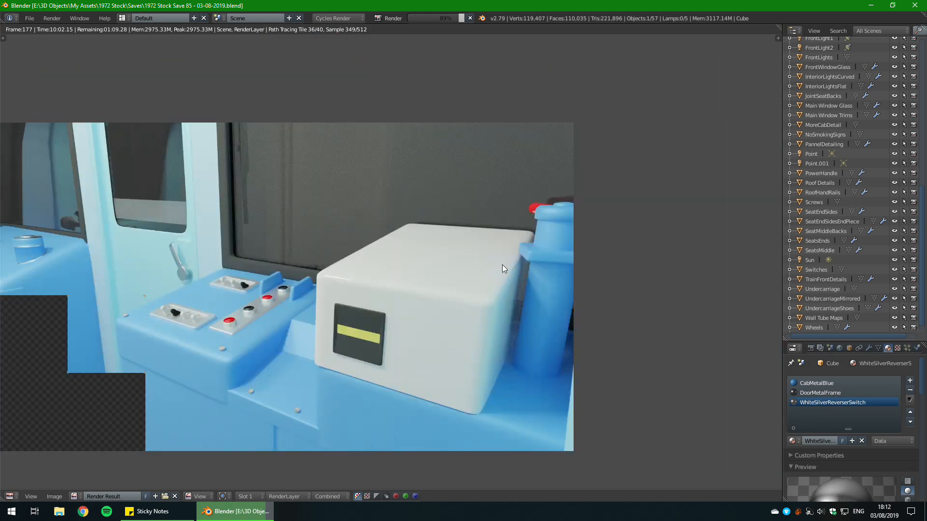
{"action": "scroll", "coordinate": [592, 244], "scroll_direction": "up", "scroll_amount": 5}
{"action": "middle_click_drag", "start_coordinate": [592, 244], "coordinate": [428, 251]}
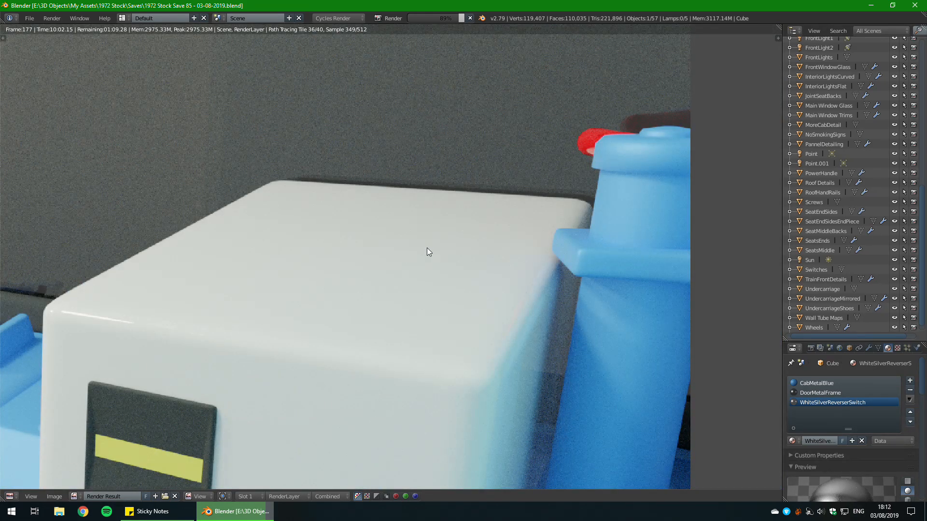
{"action": "scroll", "coordinate": [427, 248], "scroll_direction": "down", "scroll_amount": 5}
{"action": "scroll", "coordinate": [586, 227], "scroll_direction": "up", "scroll_amount": 1}
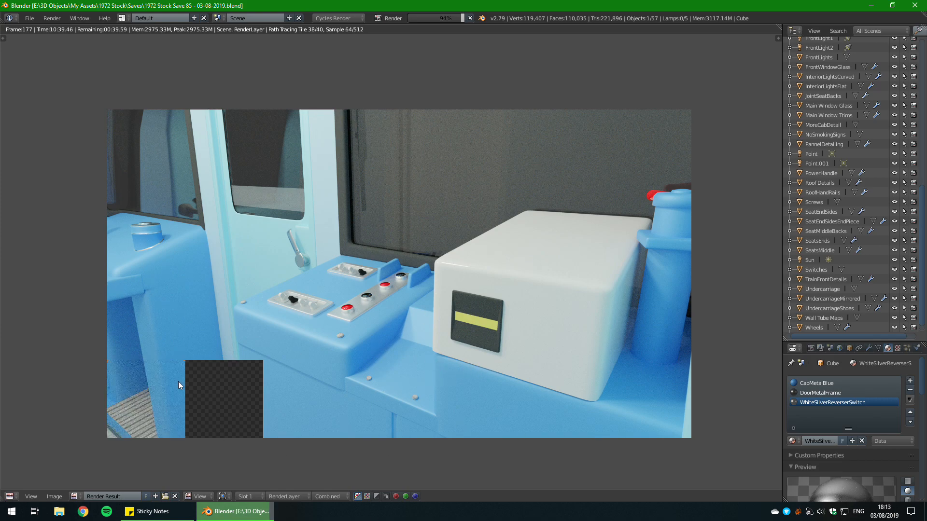
Step: Examine the grooved floor and the blue desk leg beside it in the render
{"action": "scroll", "coordinate": [371, 311], "scroll_direction": "up", "scroll_amount": 6}
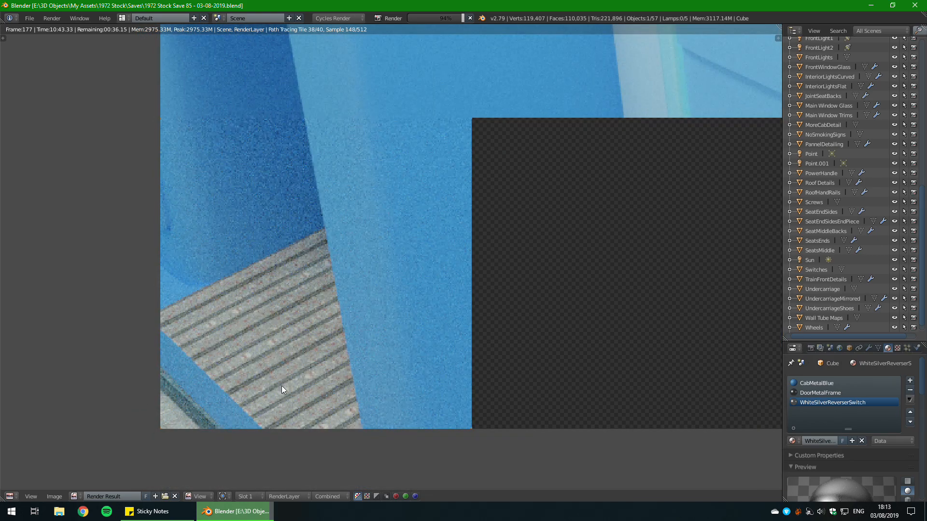
{"action": "scroll", "coordinate": [406, 443], "scroll_direction": "down", "scroll_amount": 6}
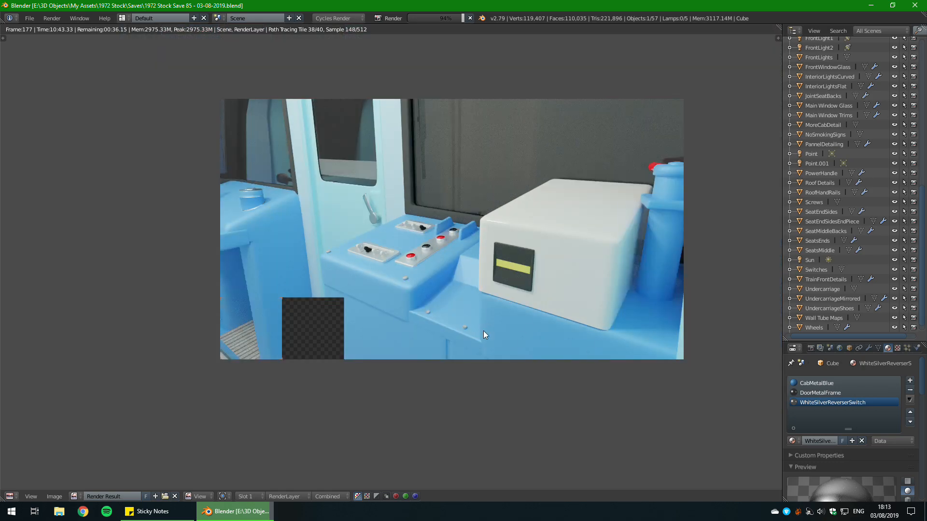
{"action": "scroll", "coordinate": [443, 330], "scroll_direction": "up", "scroll_amount": 4}
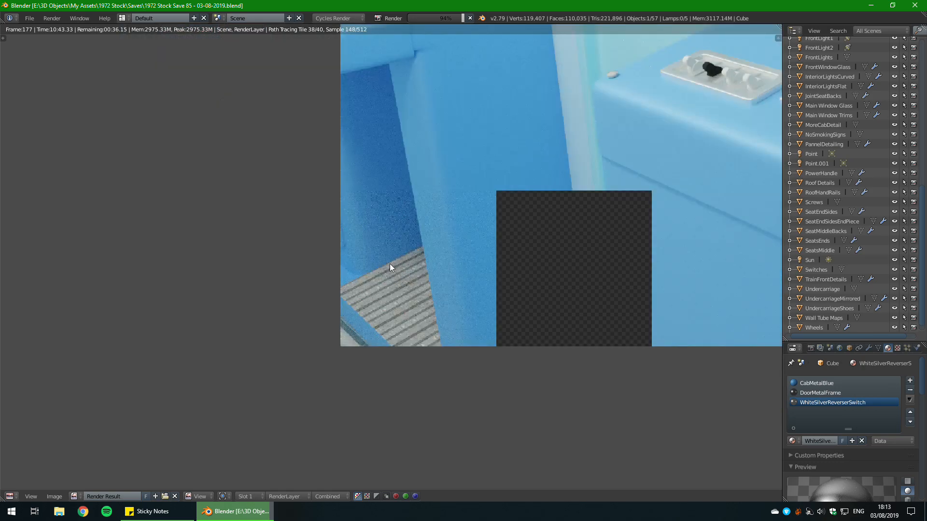
{"action": "scroll", "coordinate": [427, 289], "scroll_direction": "down", "scroll_amount": 8}
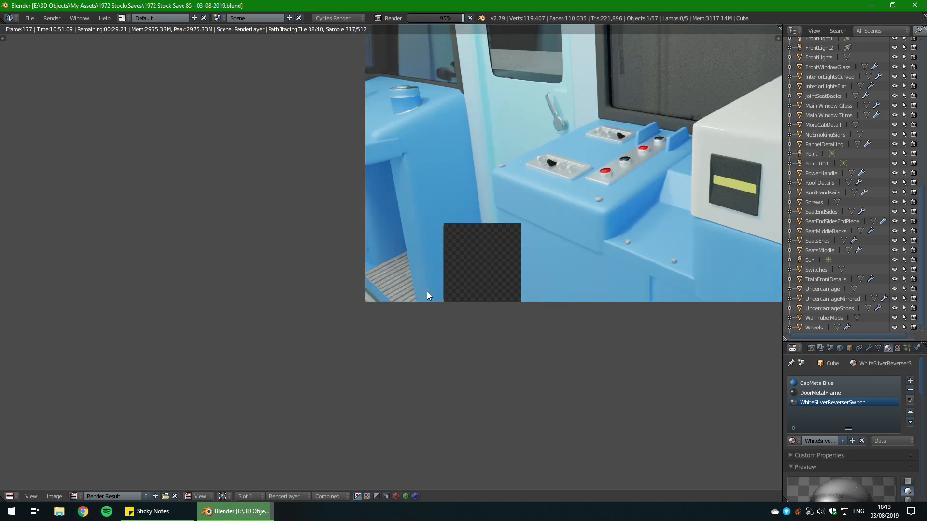
{"action": "scroll", "coordinate": [448, 285], "scroll_direction": "up", "scroll_amount": 9}
{"action": "scroll", "coordinate": [407, 297], "scroll_direction": "down", "scroll_amount": 2}
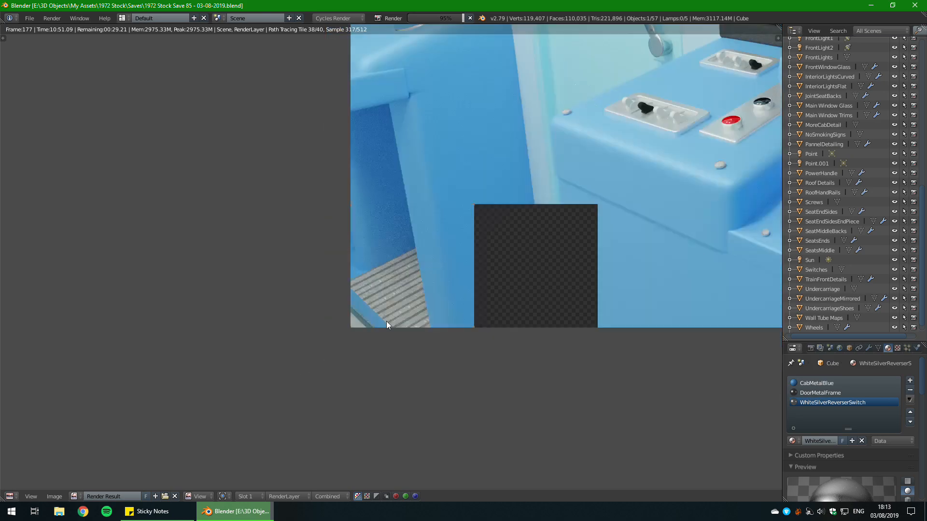
{"action": "scroll", "coordinate": [575, 84], "scroll_direction": "down", "scroll_amount": 1}
Step: Review the cab render at full frame, from the reverser desk across to the white box and pillar
{"action": "middle_click_drag", "start_coordinate": [361, 266], "coordinate": [308, 382]}
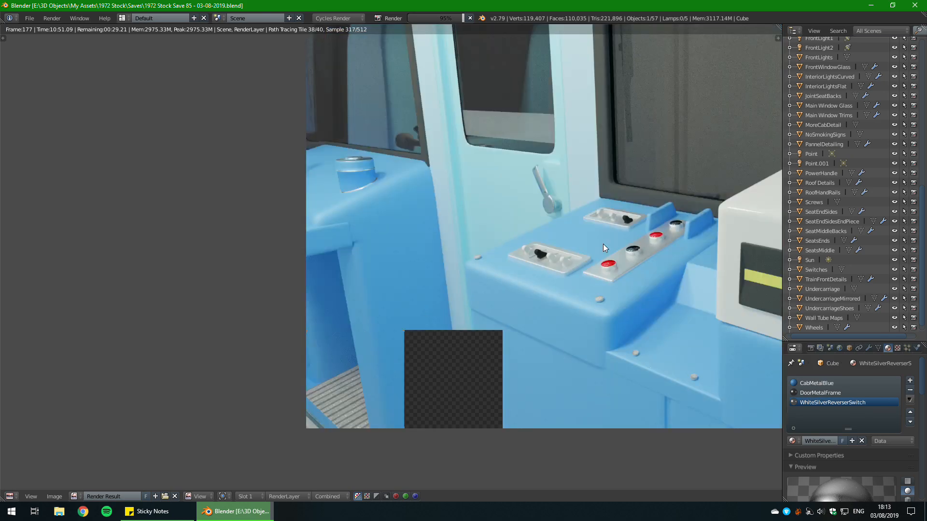
{"action": "scroll", "coordinate": [603, 246], "scroll_direction": "down", "scroll_amount": 1}
{"action": "middle_click_drag", "start_coordinate": [507, 255], "coordinate": [225, 269]}
{"action": "middle_click_drag", "start_coordinate": [286, 271], "coordinate": [303, 274]}
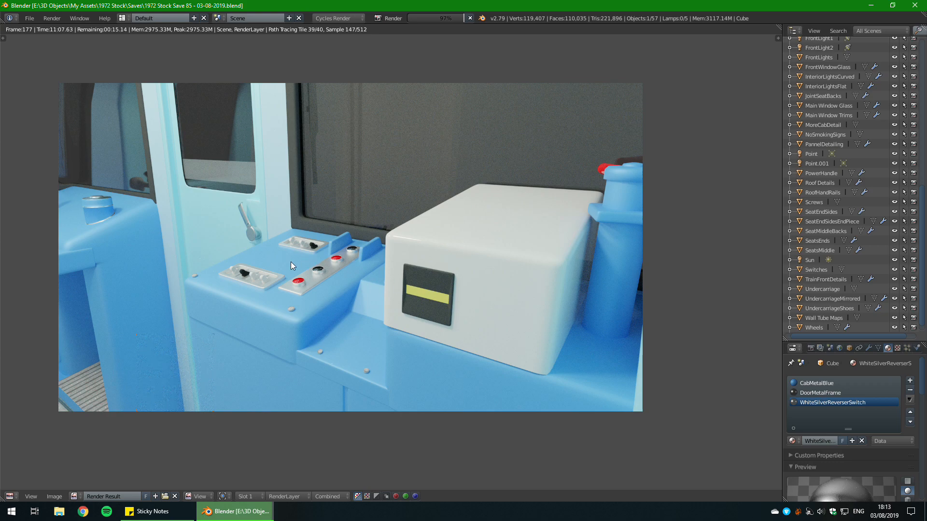
{"action": "middle_click_drag", "start_coordinate": [292, 262], "coordinate": [306, 270]}
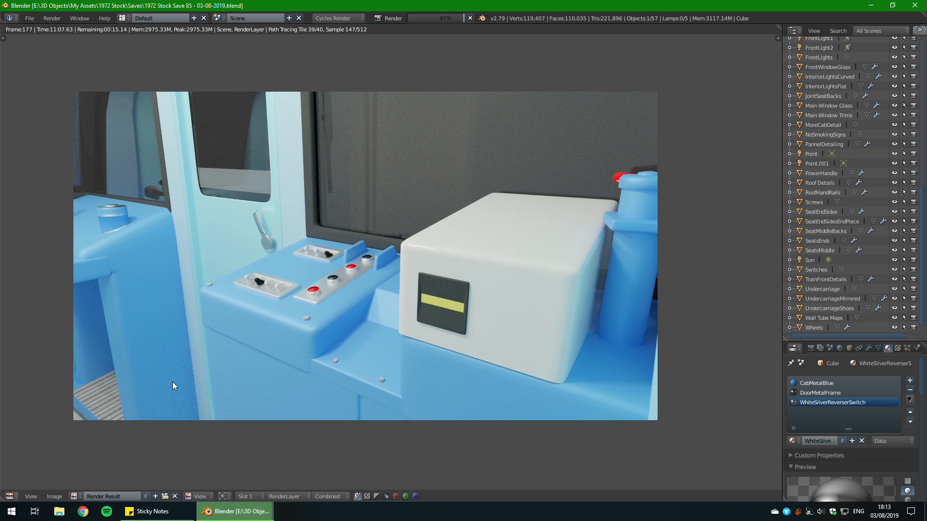
Step: Inspect the side desk's lower panels and the pale door post, and review the completed render
{"action": "scroll", "coordinate": [278, 361], "scroll_direction": "up", "scroll_amount": 3}
{"action": "scroll", "coordinate": [278, 362], "scroll_direction": "up", "scroll_amount": 2}
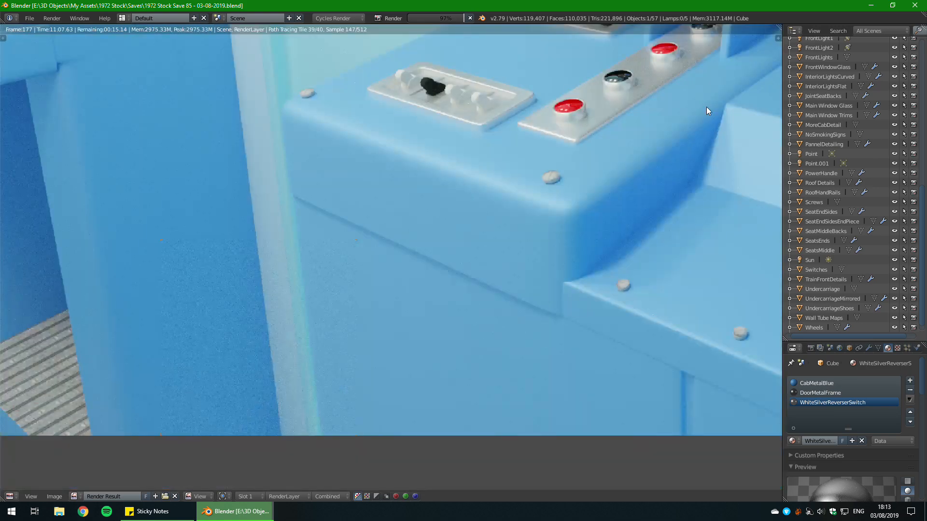
{"action": "scroll", "coordinate": [192, 287], "scroll_direction": "up", "scroll_amount": 3}
{"action": "scroll", "coordinate": [436, 199], "scroll_direction": "up", "scroll_amount": 1}
{"action": "scroll", "coordinate": [327, 256], "scroll_direction": "up", "scroll_amount": 1}
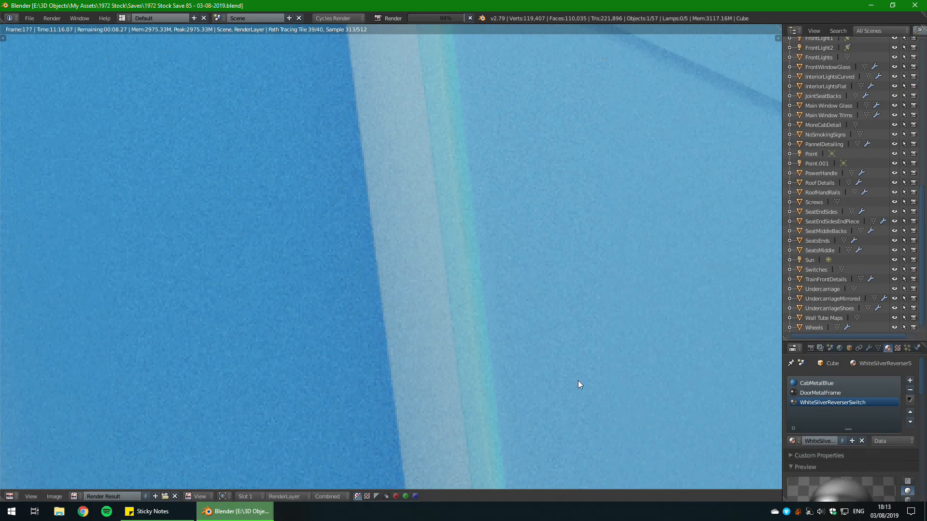
{"action": "scroll", "coordinate": [607, 360], "scroll_direction": "down", "scroll_amount": 6}
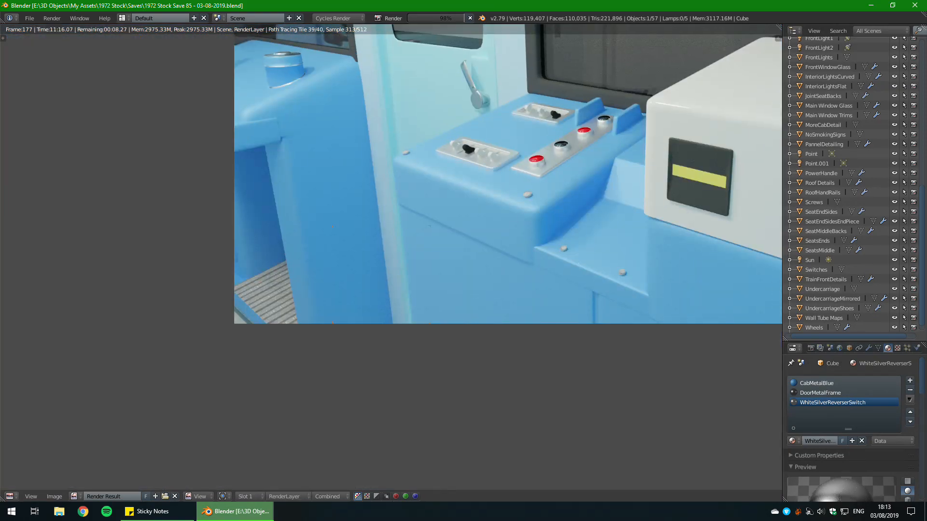
{"action": "scroll", "coordinate": [381, 405], "scroll_direction": "up", "scroll_amount": 3}
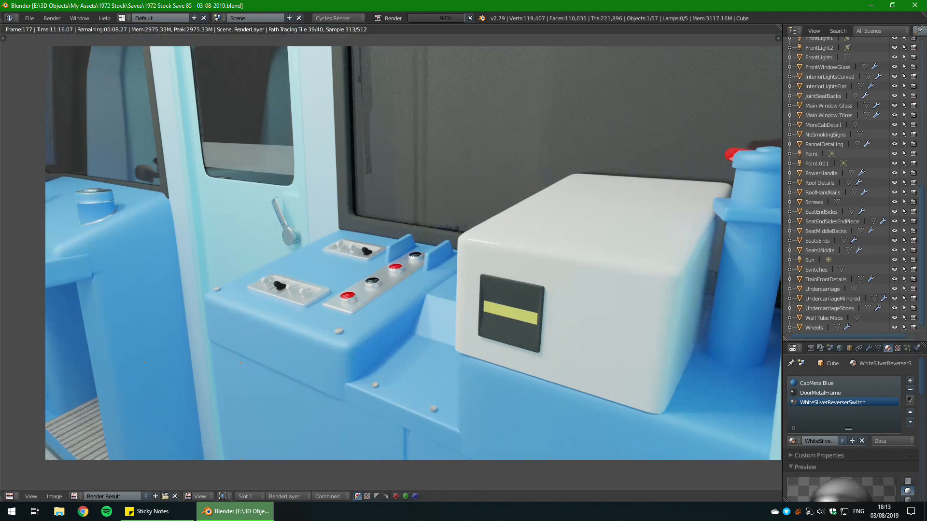
{"action": "middle_click_drag", "start_coordinate": [381, 430], "coordinate": [373, 437]}
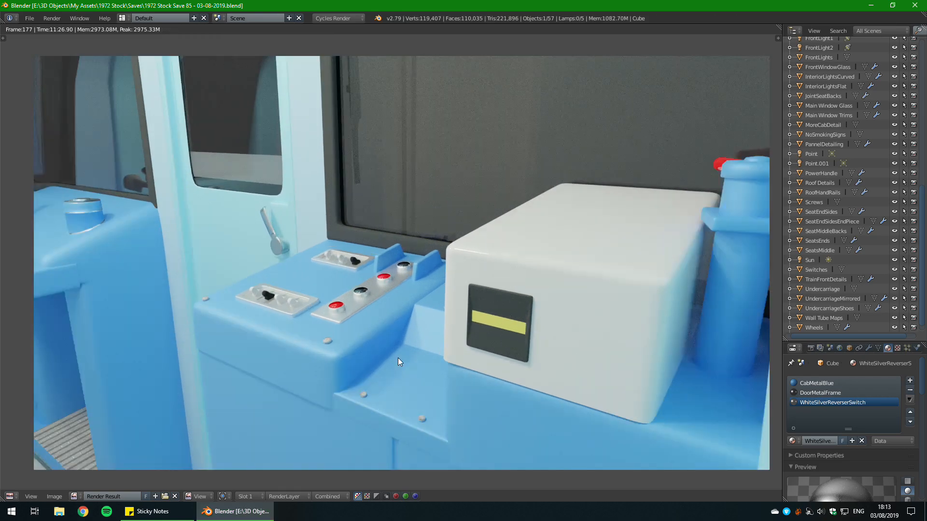
{"action": "scroll", "coordinate": [398, 358], "scroll_direction": "up", "scroll_amount": 1}
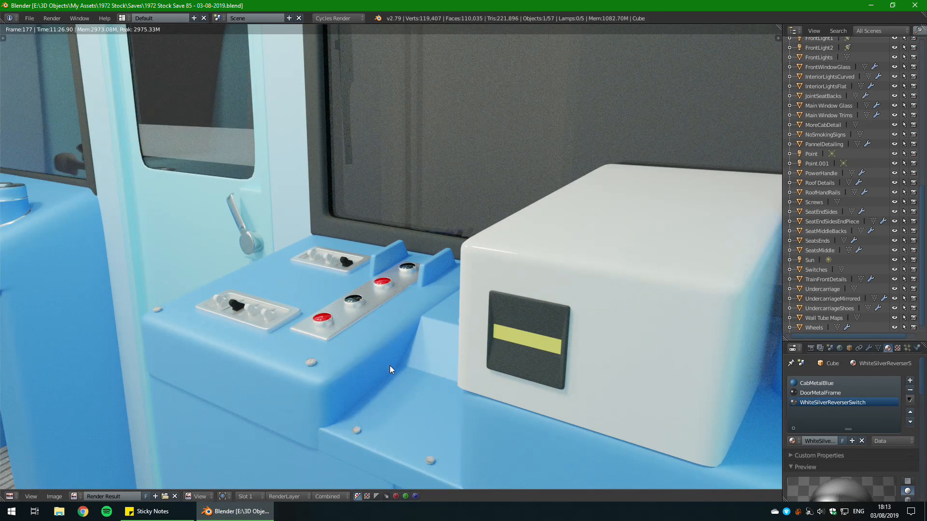
{"action": "scroll", "coordinate": [279, 361], "scroll_direction": "down", "scroll_amount": 1}
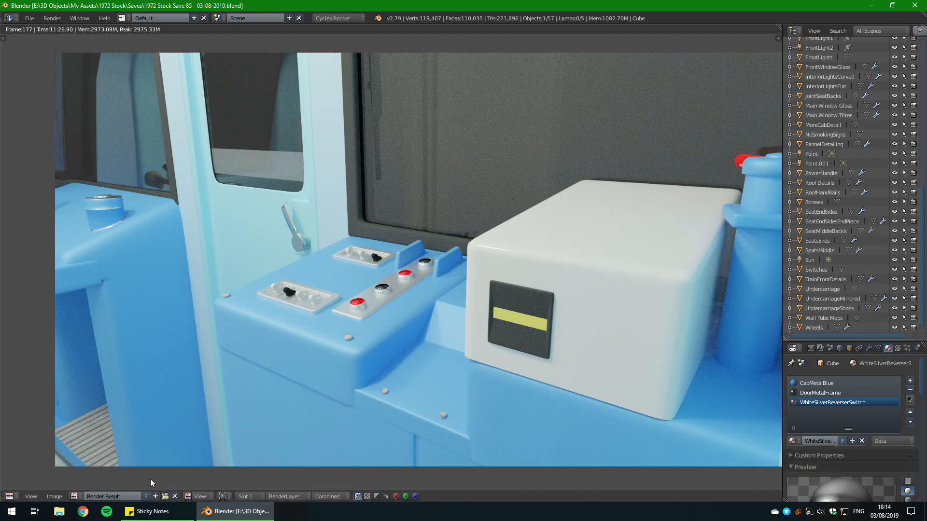
Step: Save the render as 1972 Stock InDev v51.png in the 1972 Stock renders folder
{"action": "left_click", "coordinate": [54, 497]}
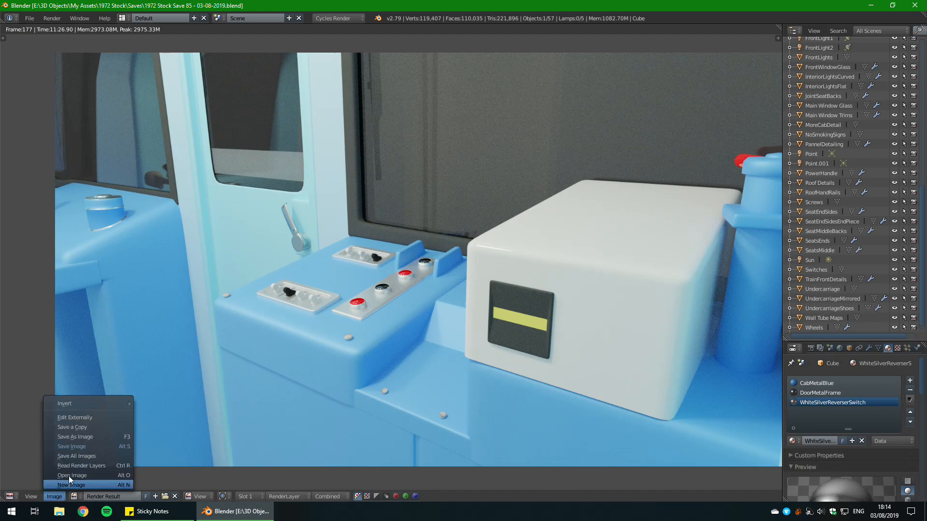
{"action": "left_click", "coordinate": [94, 437]}
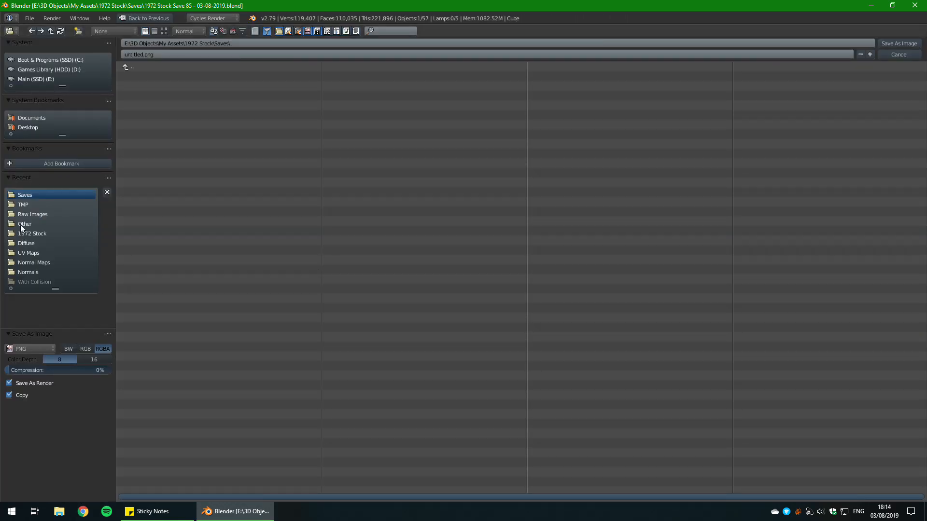
{"action": "left_click", "coordinate": [44, 231]}
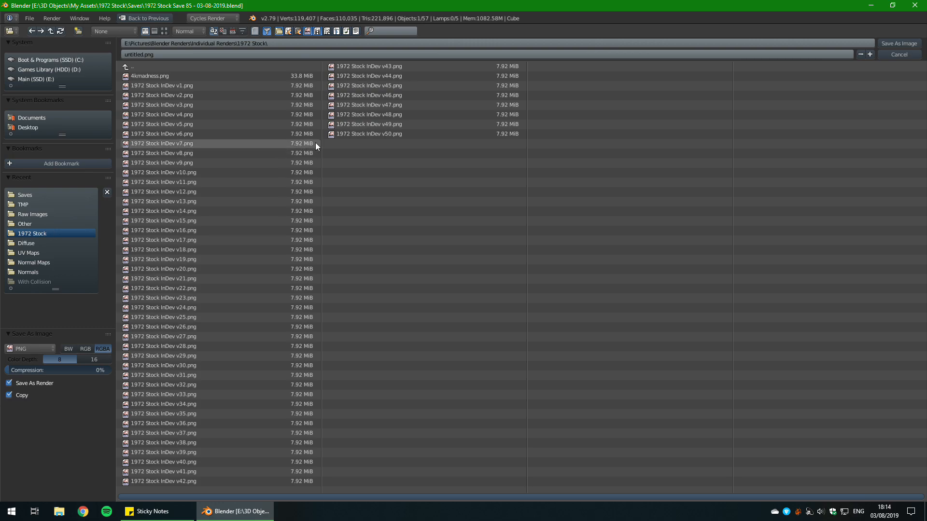
{"action": "left_click", "coordinate": [346, 132]}
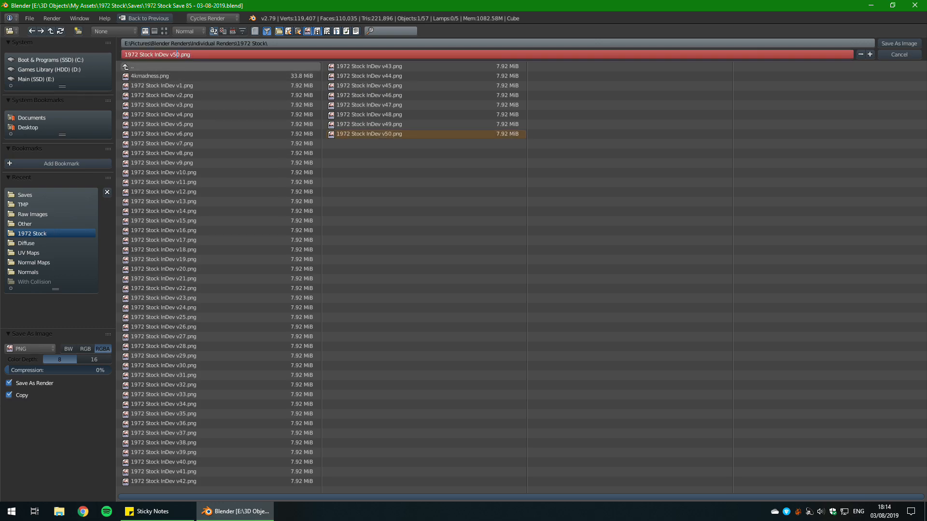
{"action": "key", "text": "Delete"}
{"action": "type", "text": "1"}
{"action": "key", "text": "Return"}
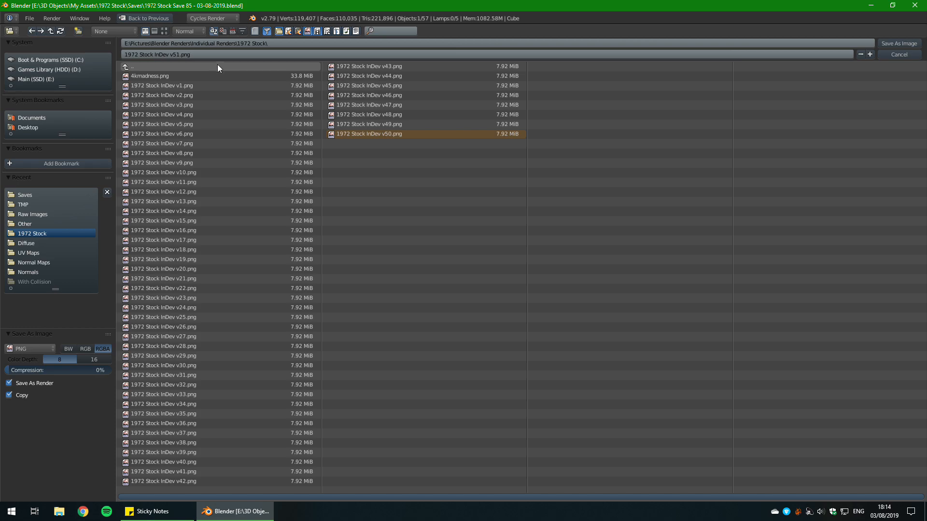
{"action": "left_click", "coordinate": [900, 43]}
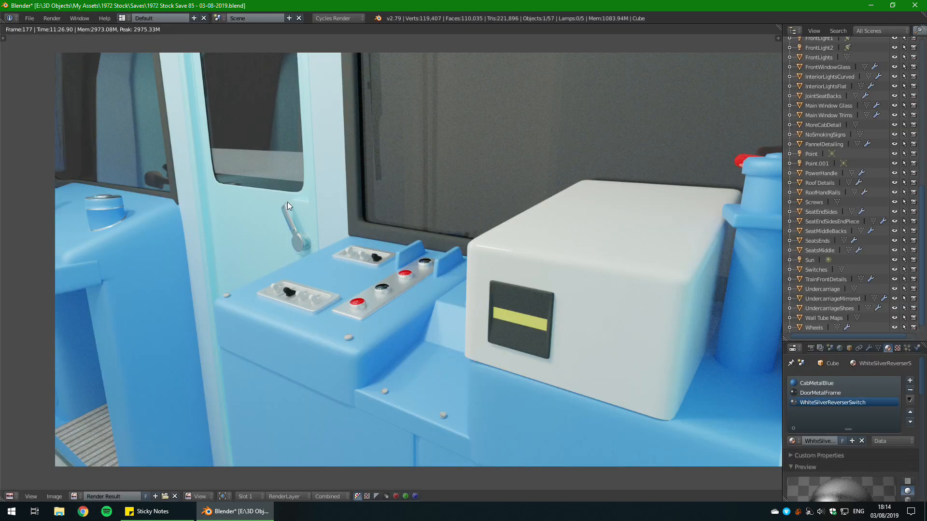
Step: Switch the render area back to the 3D view and save the blend file
{"action": "left_click", "coordinate": [10, 496]}
{"action": "left_click", "coordinate": [29, 458]}
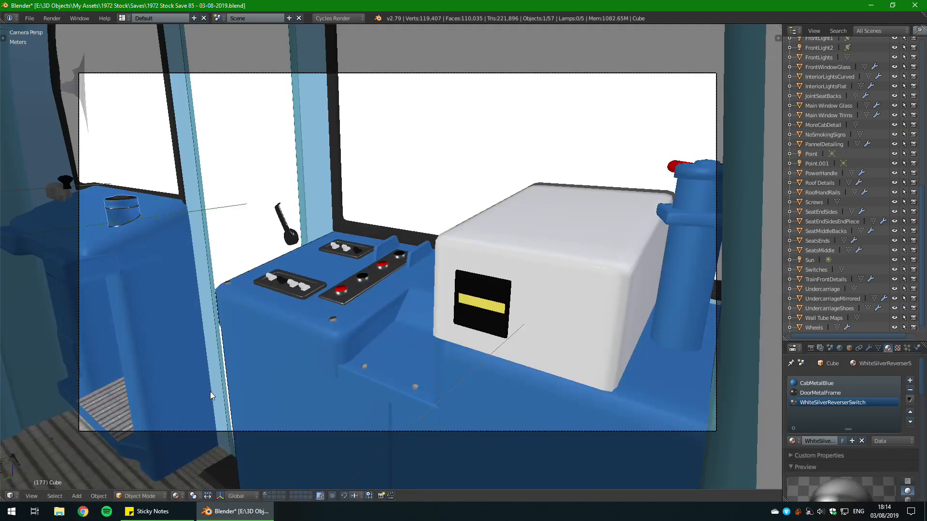
{"action": "scroll", "coordinate": [360, 293], "scroll_direction": "down", "scroll_amount": 3}
{"action": "key", "text": "ctrl+s"}
Step: Open the reverser fitting's mesh for editing and show it framed in a wireframe right orthographic view
{"action": "middle_click_drag", "start_coordinate": [360, 294], "coordinate": [402, 254]}
{"action": "right_click", "coordinate": [346, 262]}
{"action": "key", "text": "Tab"}
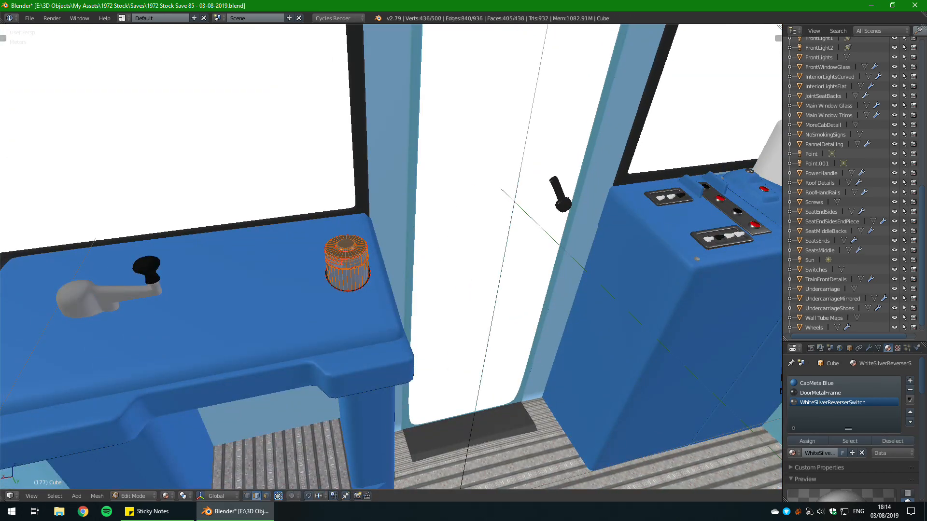
{"action": "scroll", "coordinate": [346, 262], "scroll_direction": "up", "scroll_amount": 1}
{"action": "key", "text": "KP_Decimal"}
{"action": "middle_click_drag", "start_coordinate": [345, 262], "coordinate": [237, 210]}
{"action": "scroll", "coordinate": [303, 235], "scroll_direction": "down", "scroll_amount": 5}
{"action": "key", "text": "KP_3"}
{"action": "key", "text": "z"}
{"action": "scroll", "coordinate": [391, 257], "scroll_direction": "up", "scroll_amount": 5}
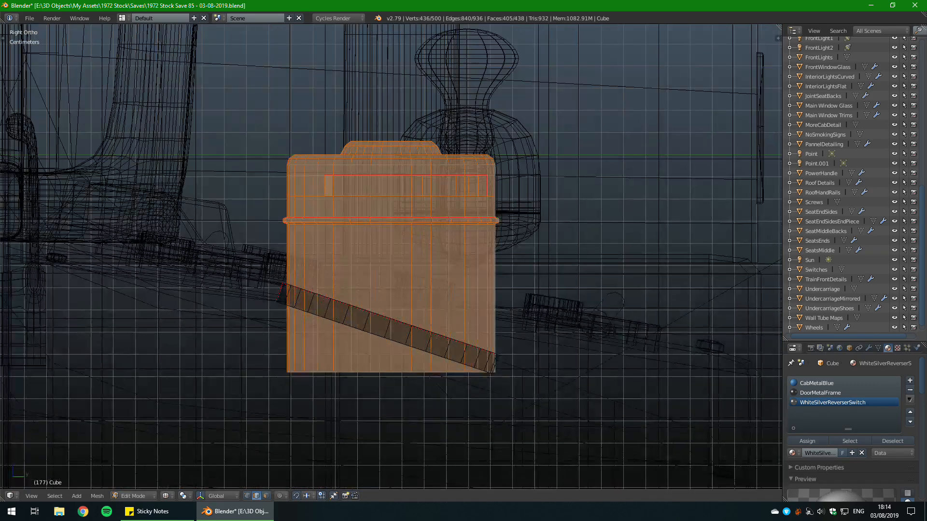
Step: Scale a single vertical edge on the reverser fitting's lower cylinder by about 1.007 along the global Y axis in solid shading
{"action": "key", "text": "a"}
{"action": "mouse_move", "coordinate": [391, 257]}
{"action": "middle_mouse_down"}
{"action": "mouse_move", "coordinate": [375, 196]}
{"action": "mouse_move", "coordinate": [393, 251]}
{"action": "mouse_move", "coordinate": [381, 514]}
{"action": "middle_mouse_up"}
{"action": "key", "text": "z"}
{"action": "scroll", "coordinate": [374, 196], "scroll_direction": "down", "scroll_amount": 4}
{"action": "right_click", "coordinate": [366, 380], "text": "alt"}
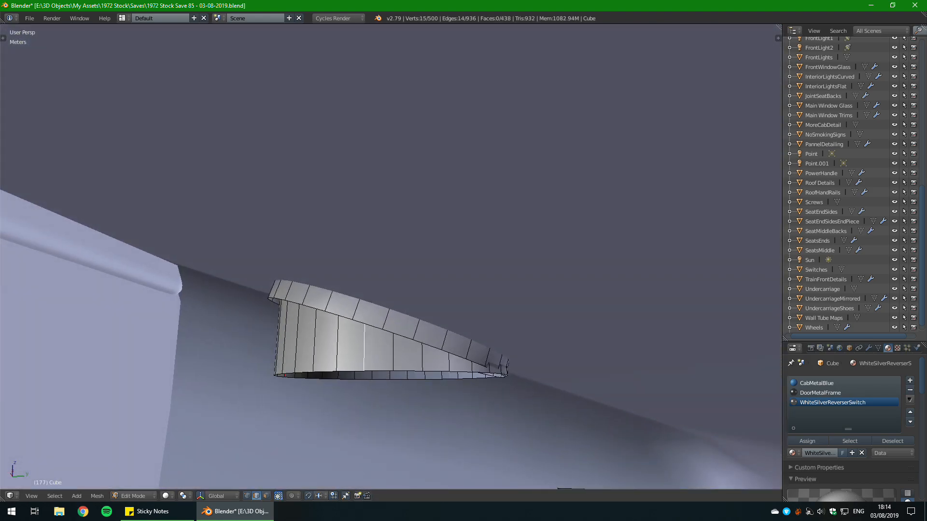
{"action": "middle_click_drag", "start_coordinate": [366, 380], "coordinate": [371, 447]}
{"action": "right_click", "coordinate": [385, 290]}
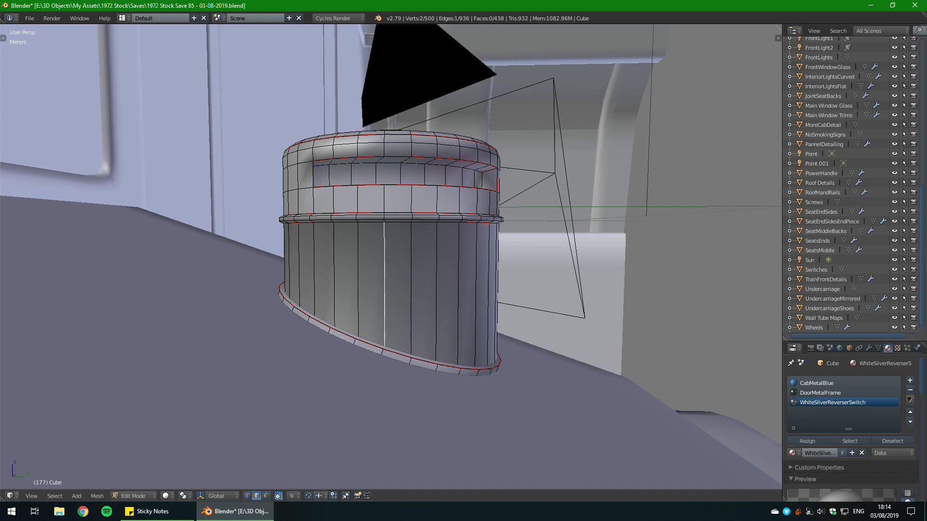
{"action": "key", "text": "s"}
{"action": "key", "text": "y"}
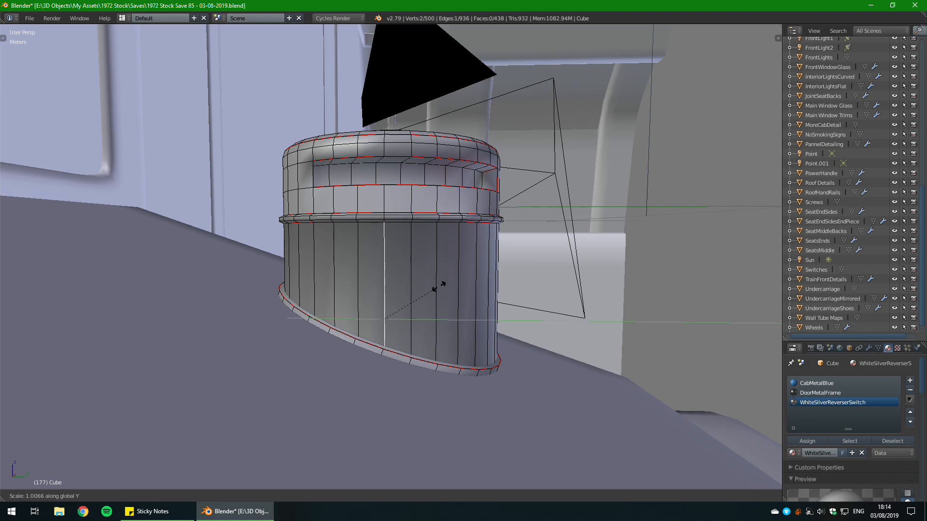
{"action": "left_click", "coordinate": [436, 288]}
Step: Finish editing the reverser fitting's mesh and save the blend file over the existing version
{"action": "key", "text": "Tab"}
{"action": "middle_click_drag", "start_coordinate": [493, 222], "coordinate": [381, 266]}
{"action": "key", "text": "ctrl+s"}
{"action": "left_click", "coordinate": [229, 245]}
{"action": "key", "text": "Tab"}
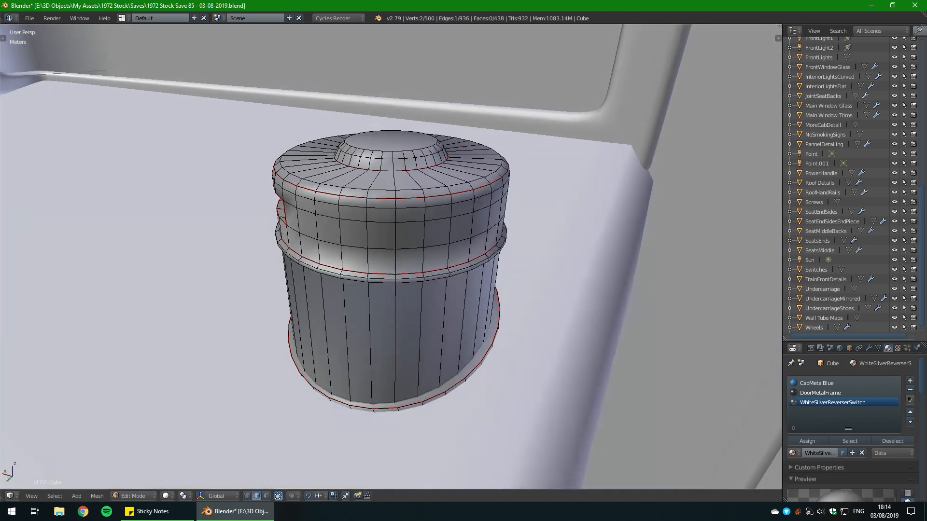
{"action": "key", "text": "Tab"}
Step: Examine the side desk from several angles, including its switch panels, button row and the raised box carrying the reverser fitting
{"action": "scroll", "coordinate": [415, 267], "scroll_direction": "down", "scroll_amount": 4}
{"action": "scroll", "coordinate": [454, 229], "scroll_direction": "up", "scroll_amount": 1}
{"action": "scroll", "coordinate": [455, 225], "scroll_direction": "down", "scroll_amount": 1}
{"action": "middle_click_drag", "start_coordinate": [456, 225], "coordinate": [318, 216]}
{"action": "middle_click_drag", "start_coordinate": [450, 203], "coordinate": [497, 239]}
{"action": "scroll", "coordinate": [331, 236], "scroll_direction": "up", "scroll_amount": 5}
{"action": "scroll", "coordinate": [363, 249], "scroll_direction": "down", "scroll_amount": 5}
{"action": "scroll", "coordinate": [365, 239], "scroll_direction": "up", "scroll_amount": 5}
{"action": "scroll", "coordinate": [338, 244], "scroll_direction": "down", "scroll_amount": 4}
{"action": "scroll", "coordinate": [328, 271], "scroll_direction": "up", "scroll_amount": 3}
{"action": "scroll", "coordinate": [327, 268], "scroll_direction": "down", "scroll_amount": 4}
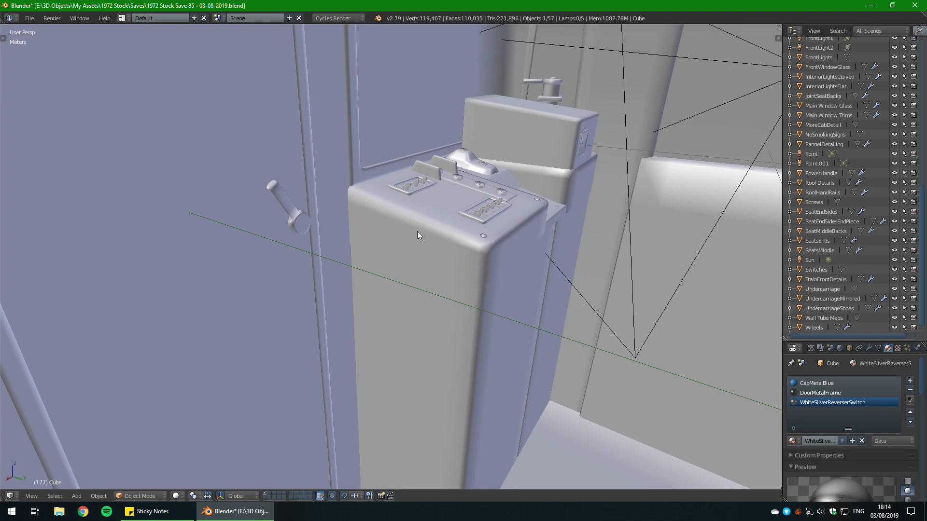
{"action": "middle_click_drag", "start_coordinate": [491, 250], "coordinate": [515, 274]}
{"action": "scroll", "coordinate": [421, 287], "scroll_direction": "up", "scroll_amount": 3}
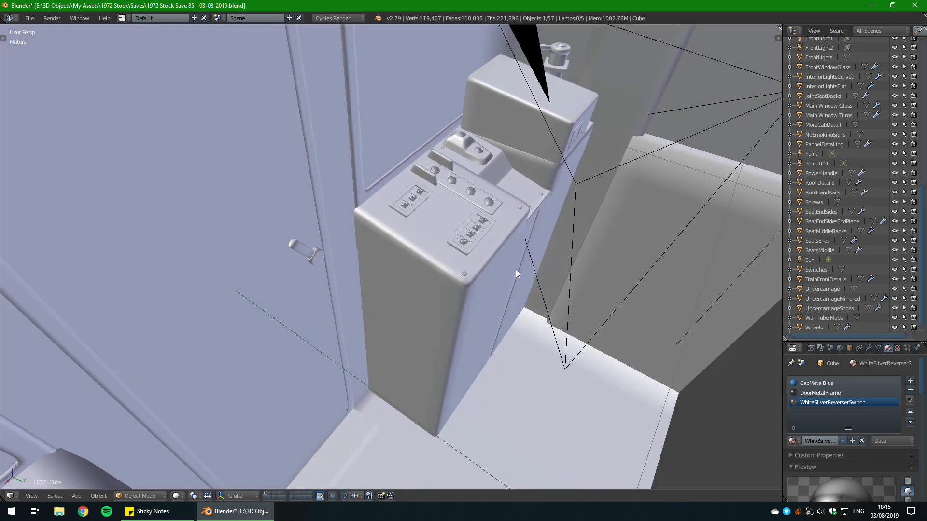
{"action": "middle_click_drag", "start_coordinate": [448, 237], "coordinate": [407, 251]}
{"action": "scroll", "coordinate": [467, 240], "scroll_direction": "up", "scroll_amount": 2}
{"action": "scroll", "coordinate": [467, 239], "scroll_direction": "down", "scroll_amount": 1}
{"action": "scroll", "coordinate": [365, 242], "scroll_direction": "down", "scroll_amount": 2}
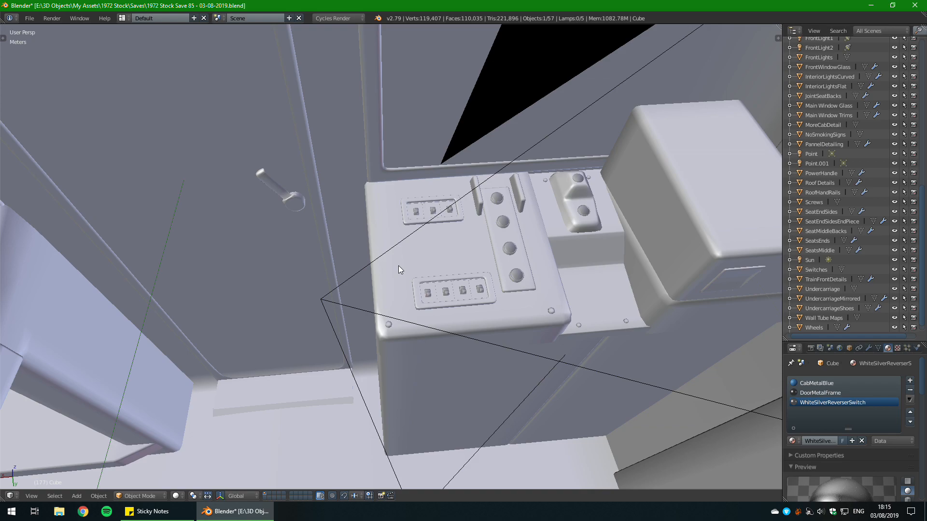